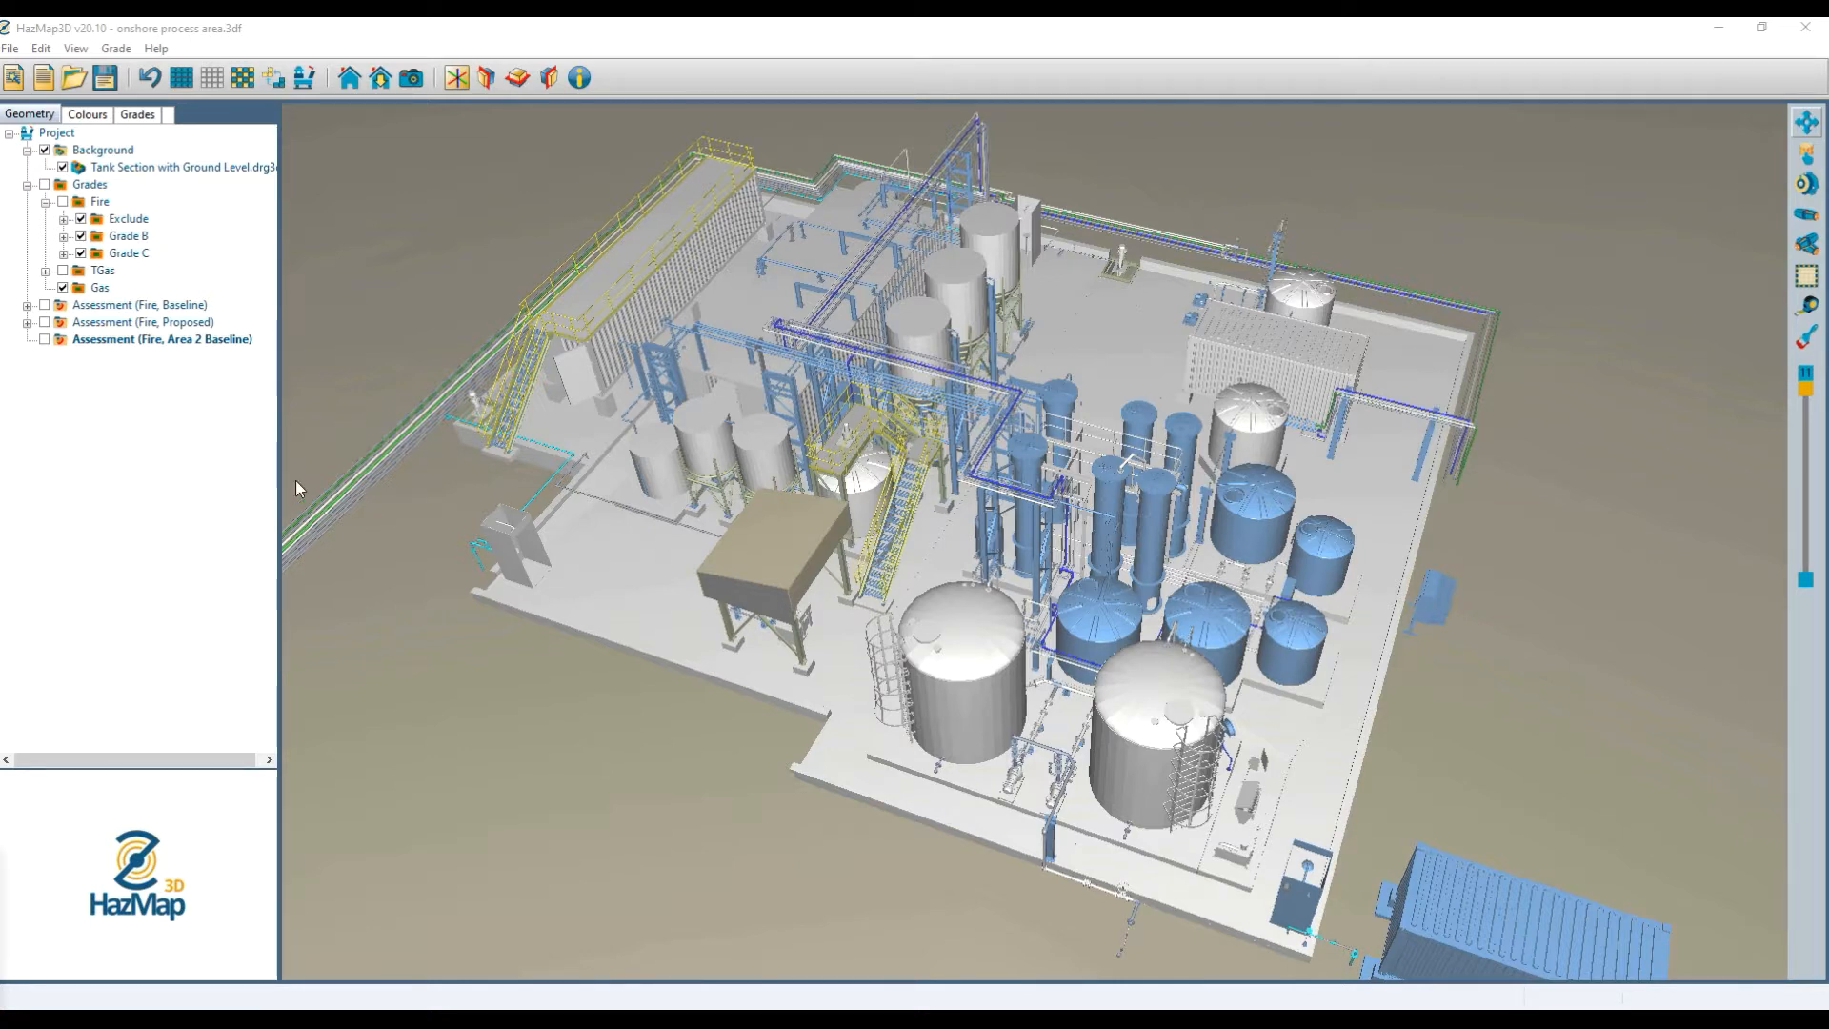
Display the Fire Baseline assessment and the Fire Proposed assessment one after the other, hiding each again.
click(44, 305)
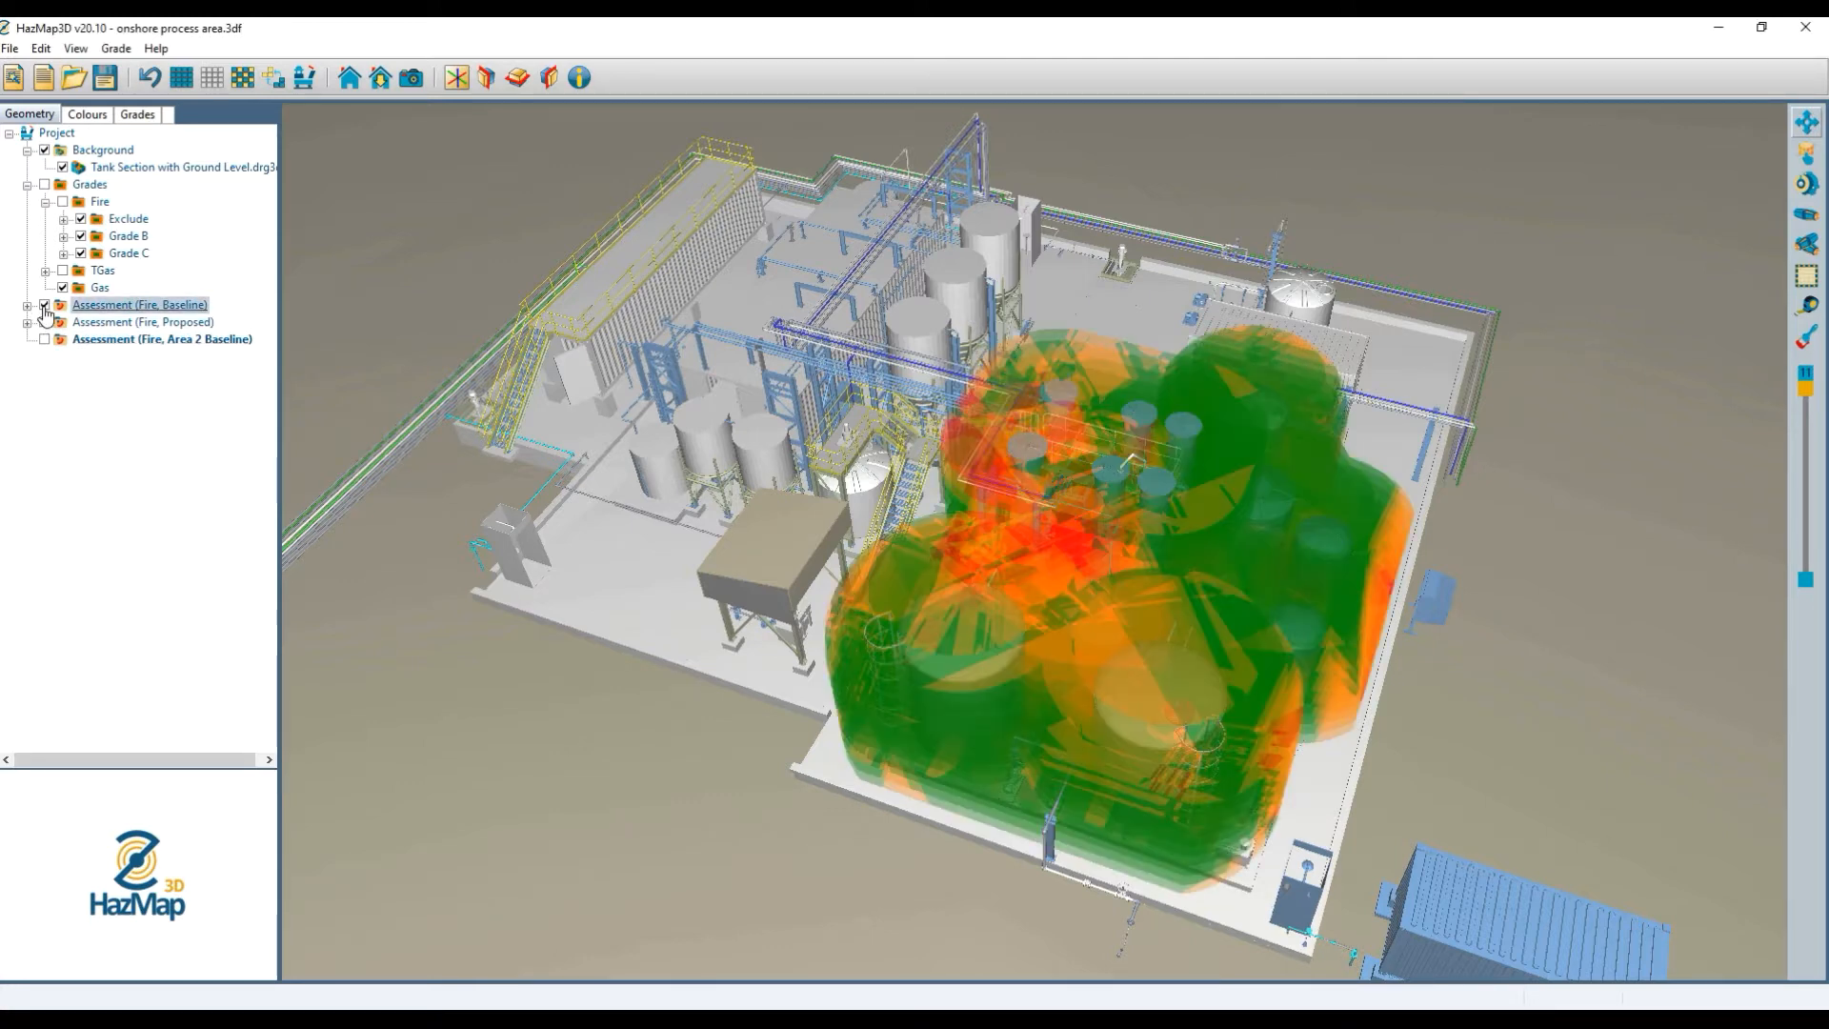
click(43, 306)
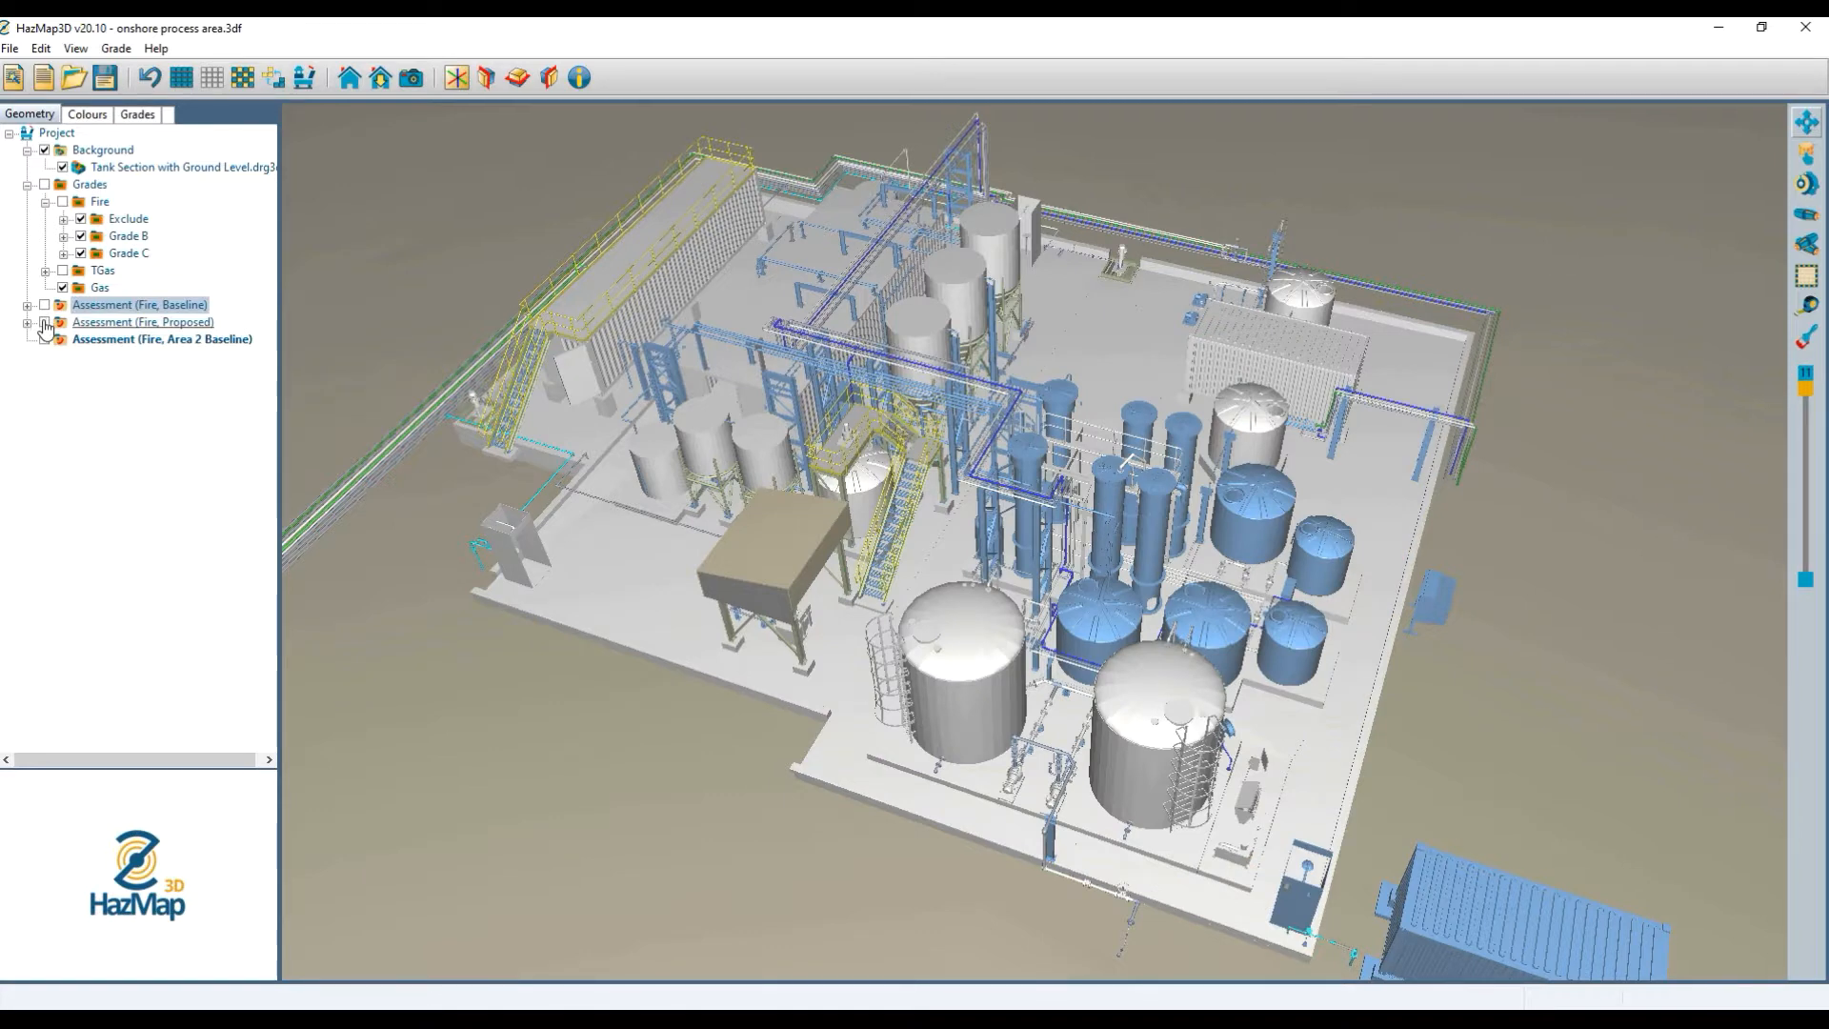
click(44, 323)
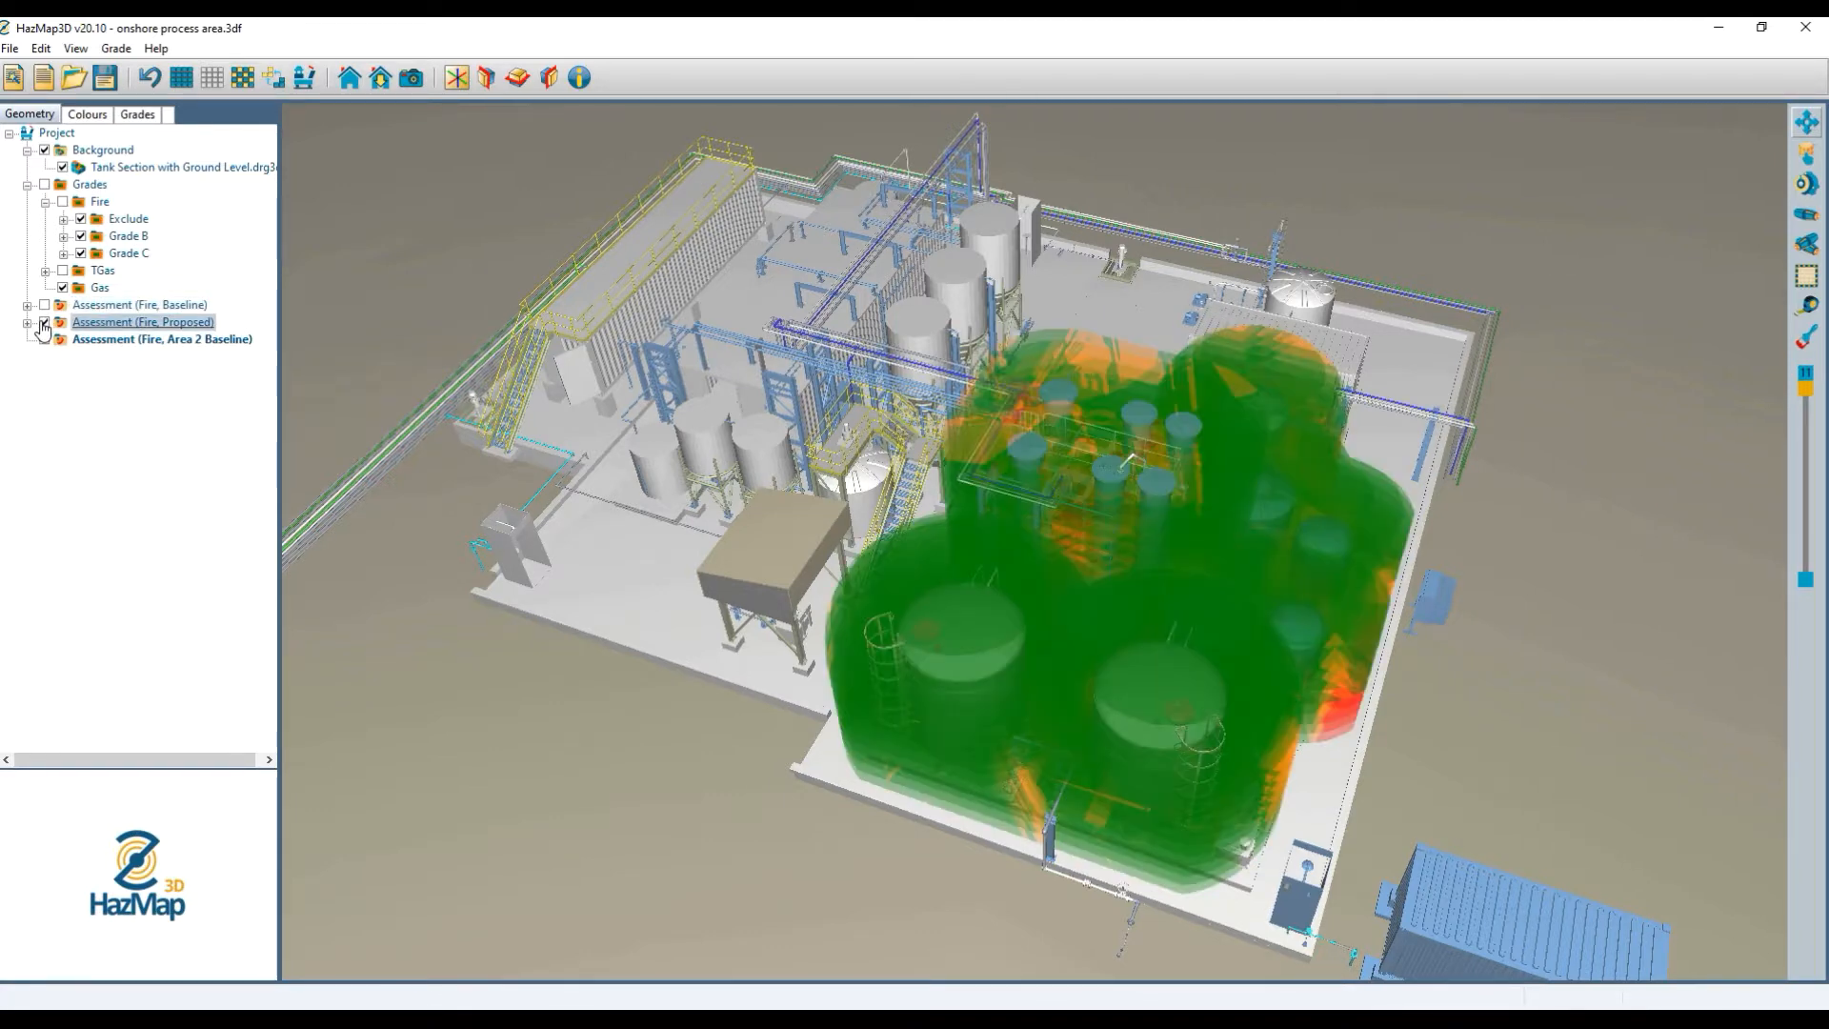
click(43, 323)
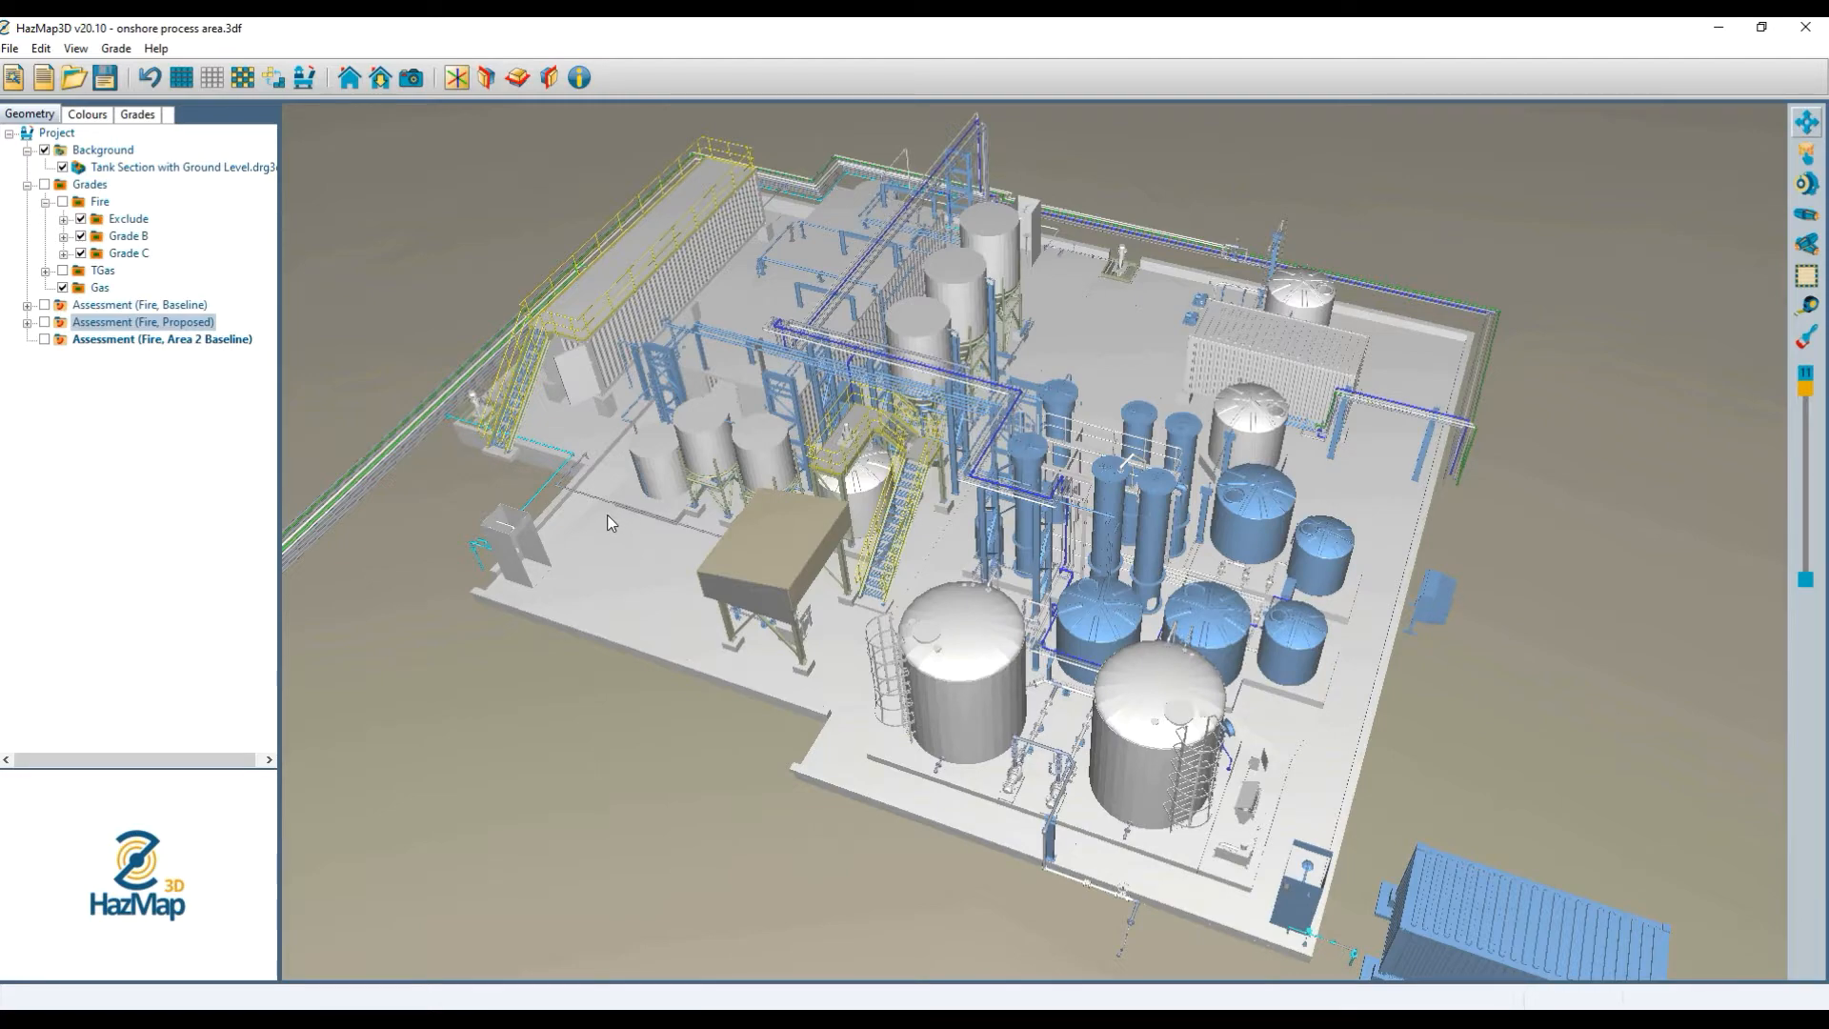
Set up a new box-type grade volume in the Gas Grade Open project folder with a 5 m height.
drag(547, 526, 1572, 452)
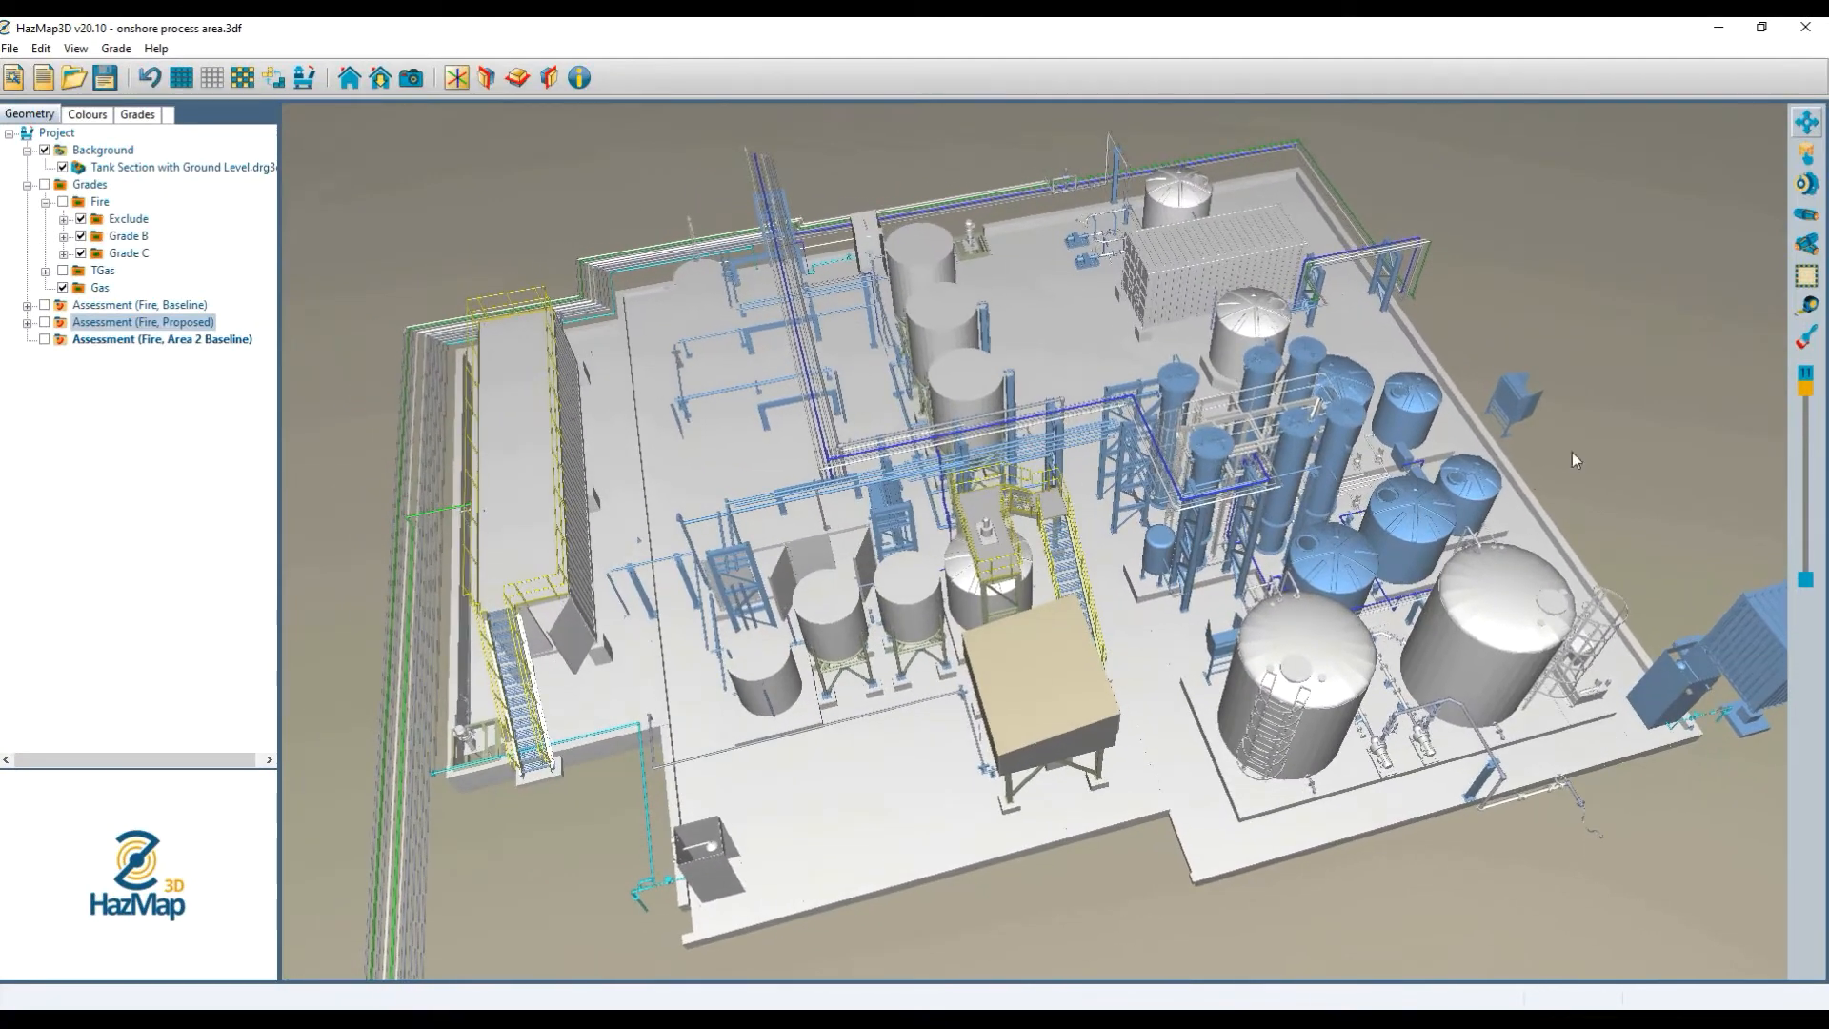
click(1808, 154)
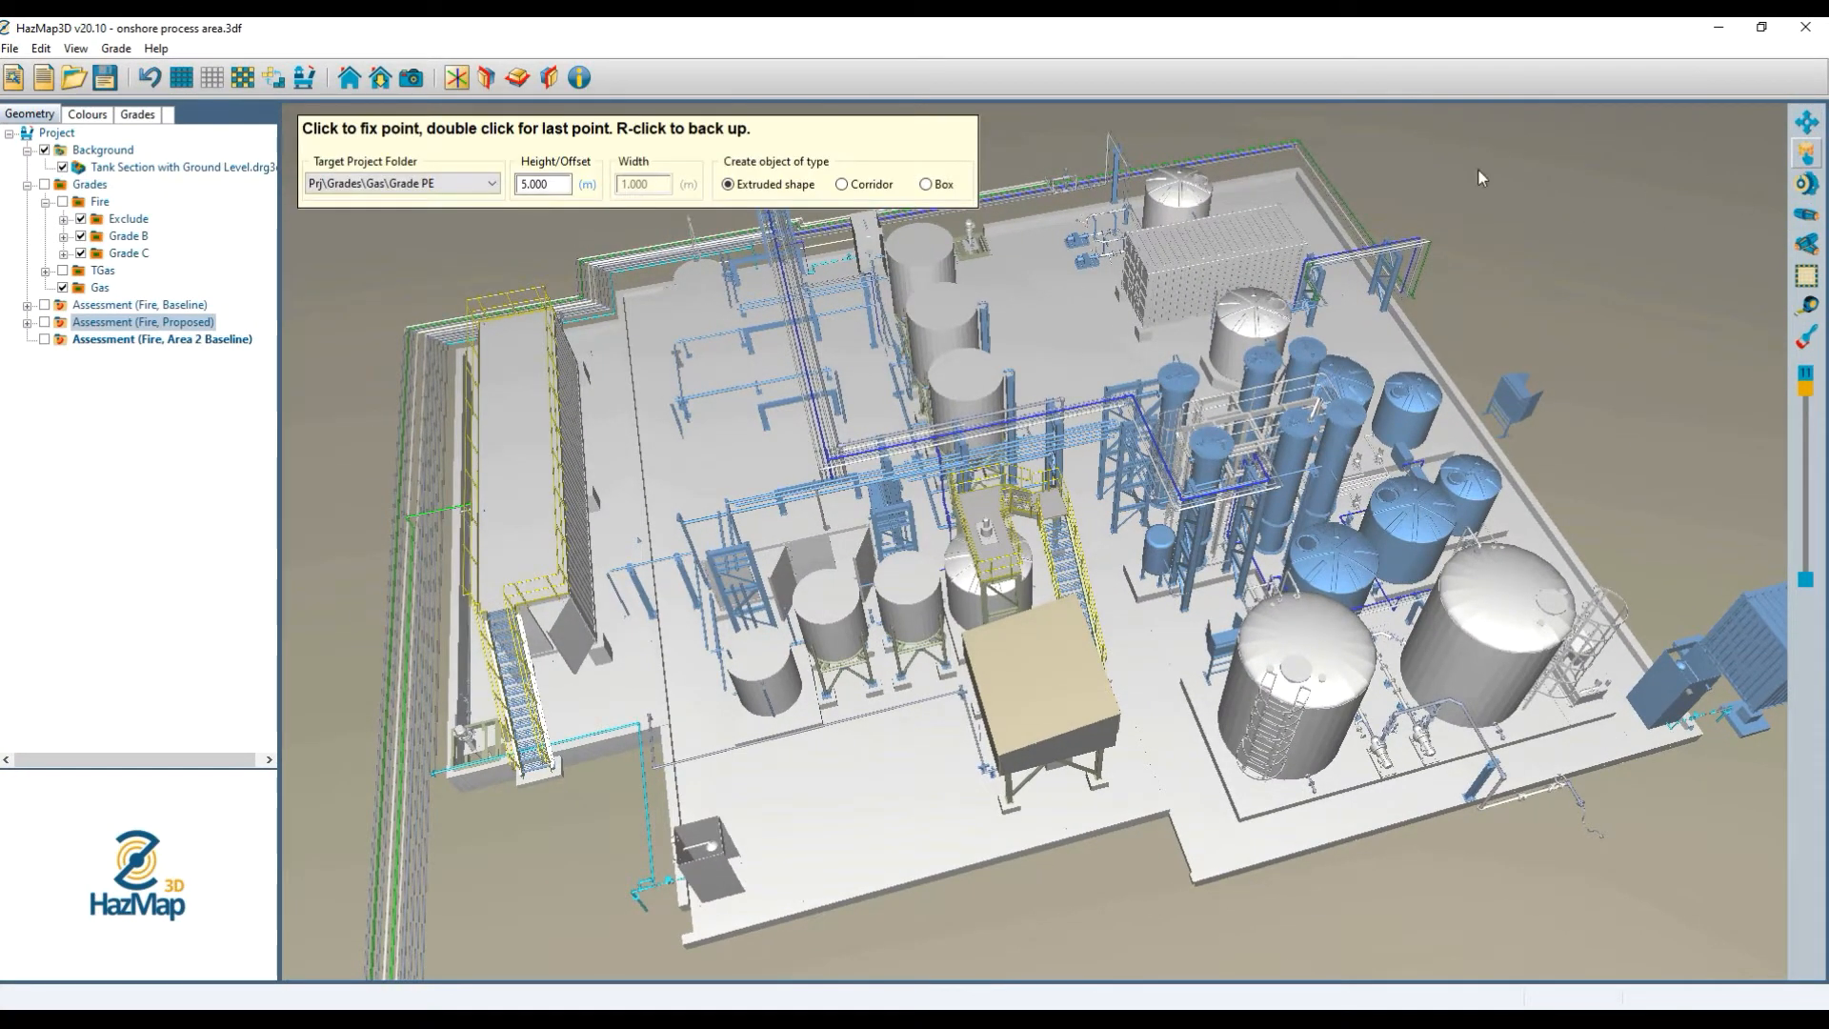
click(437, 184)
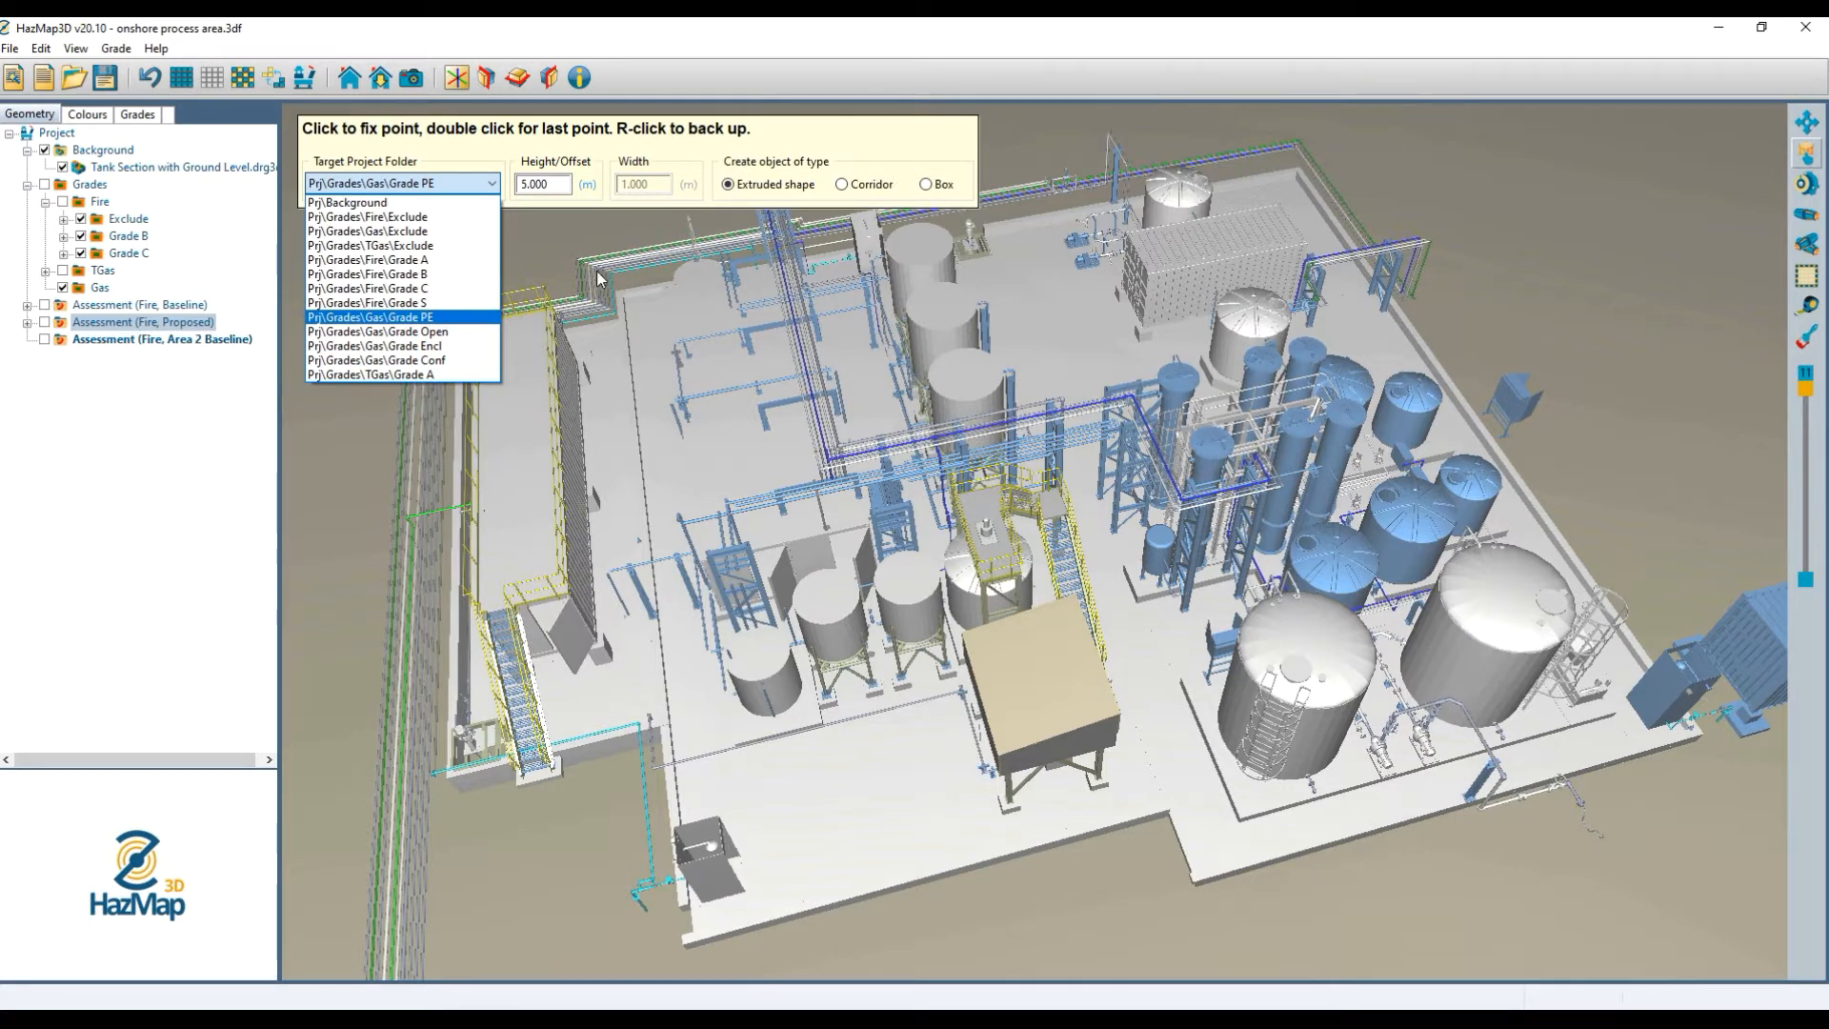
click(457, 332)
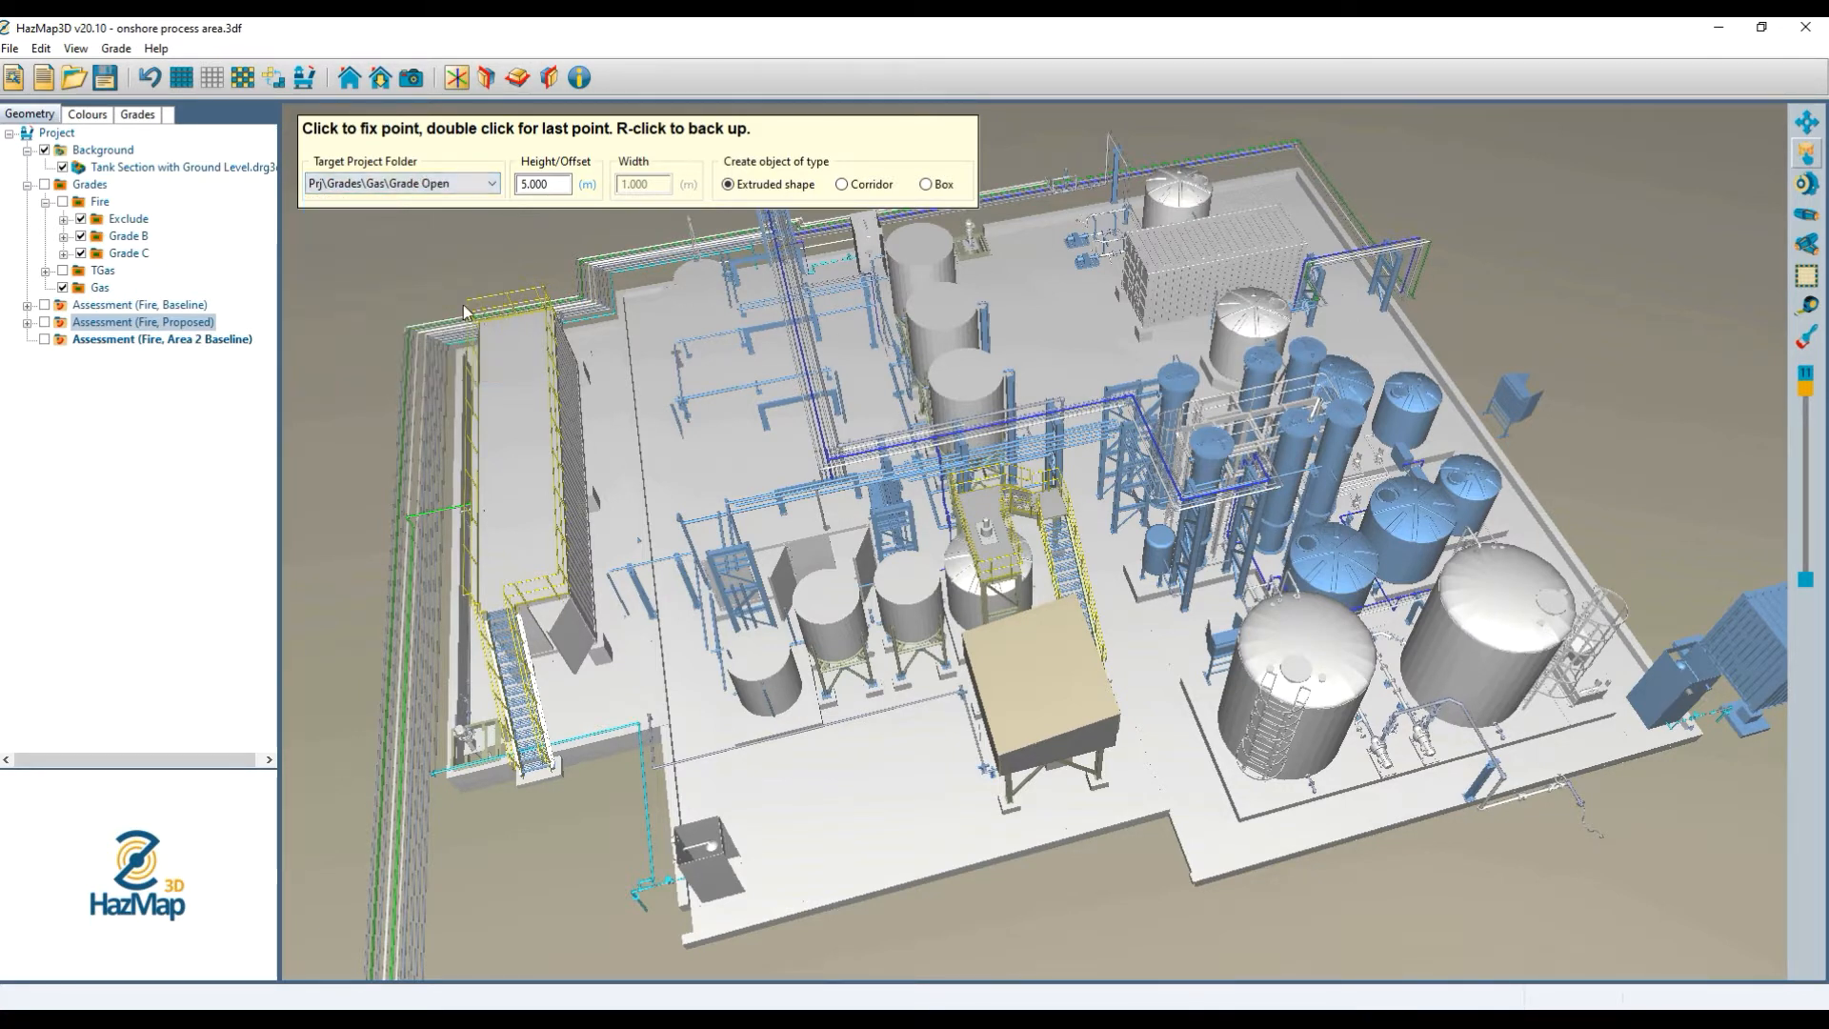
click(551, 183)
double_click(558, 183)
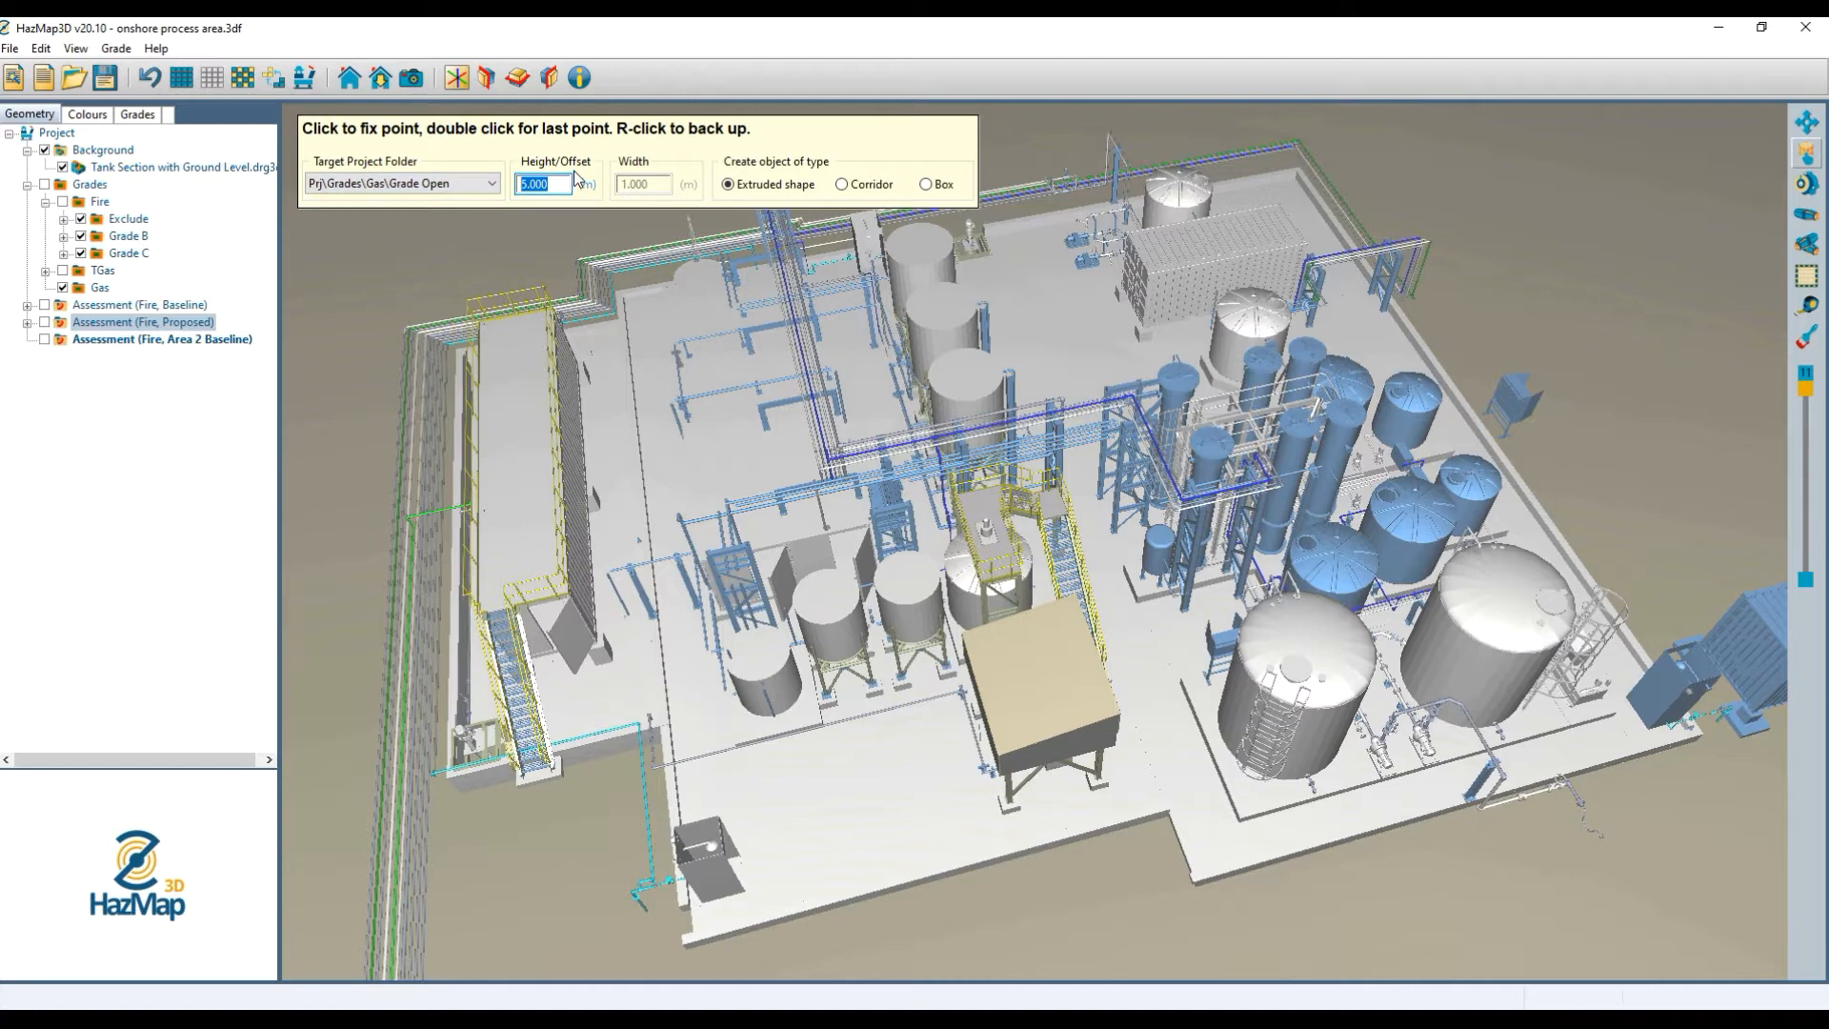
click(764, 191)
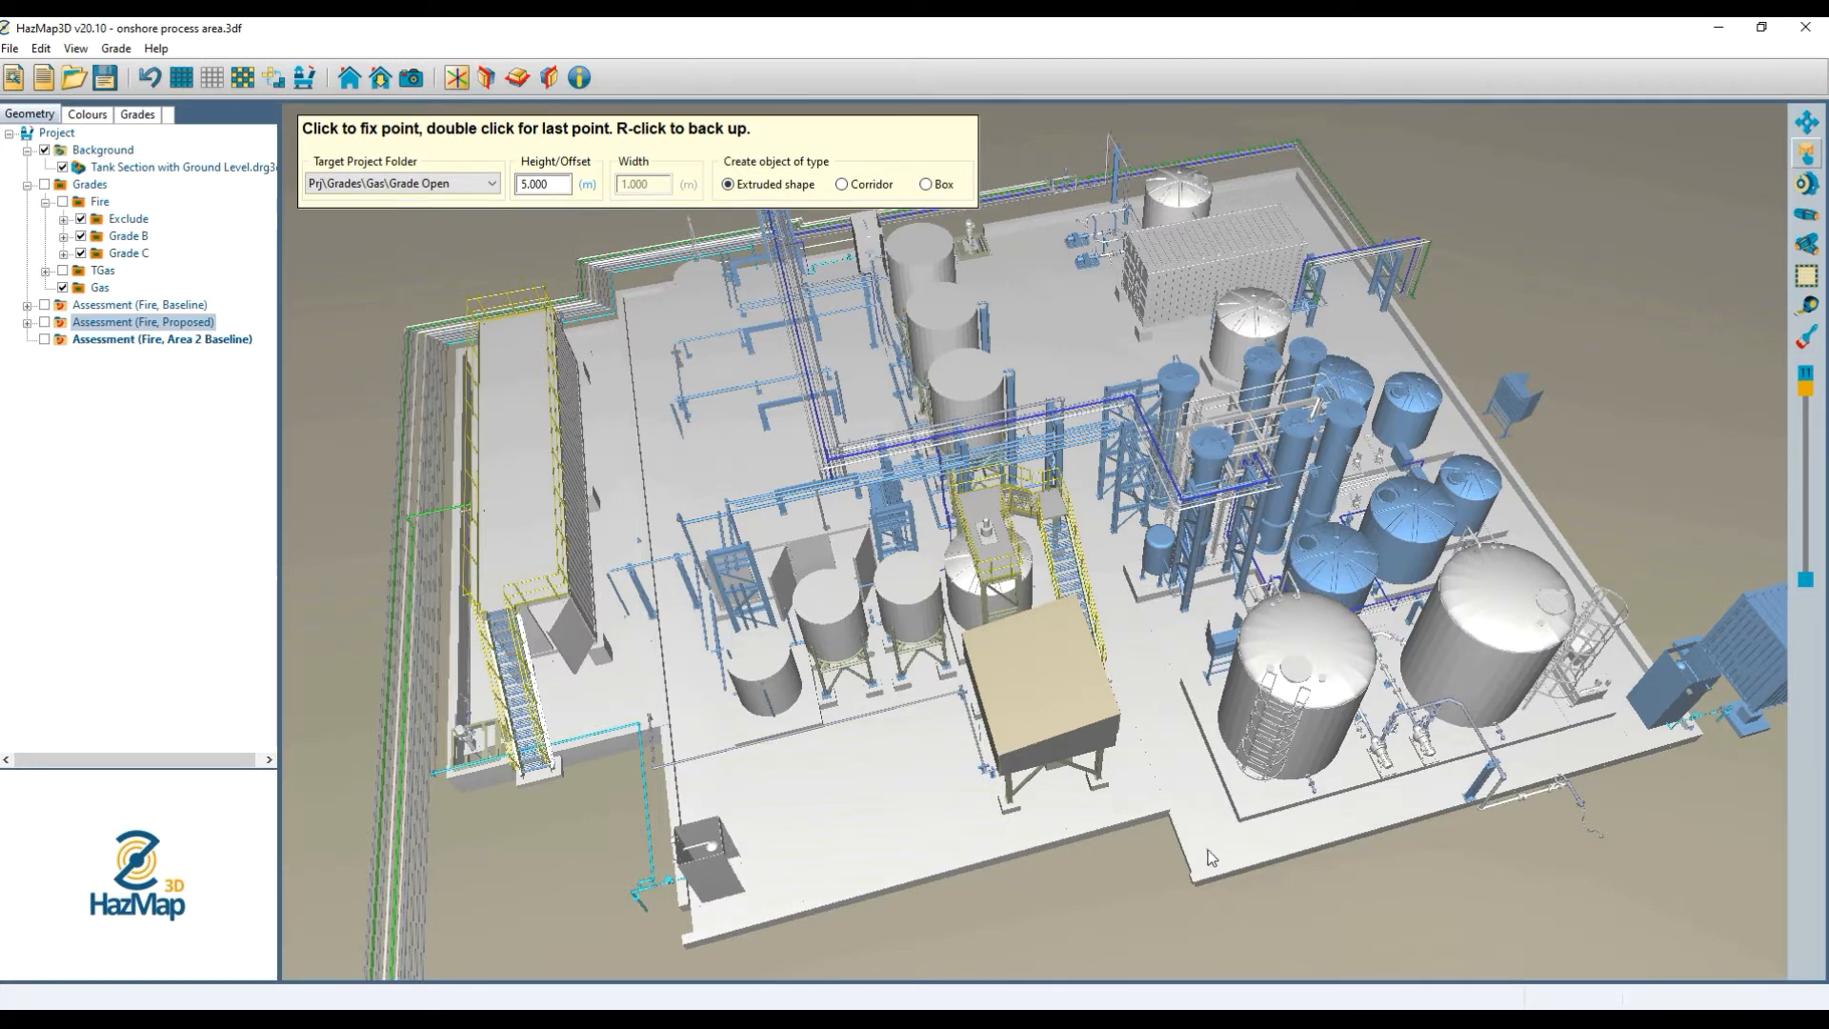
click(925, 184)
Draw the Grade Open box from the walled corner behind the container to just beyond the opposite corner of the process area.
scroll(1305, 162, up, 8)
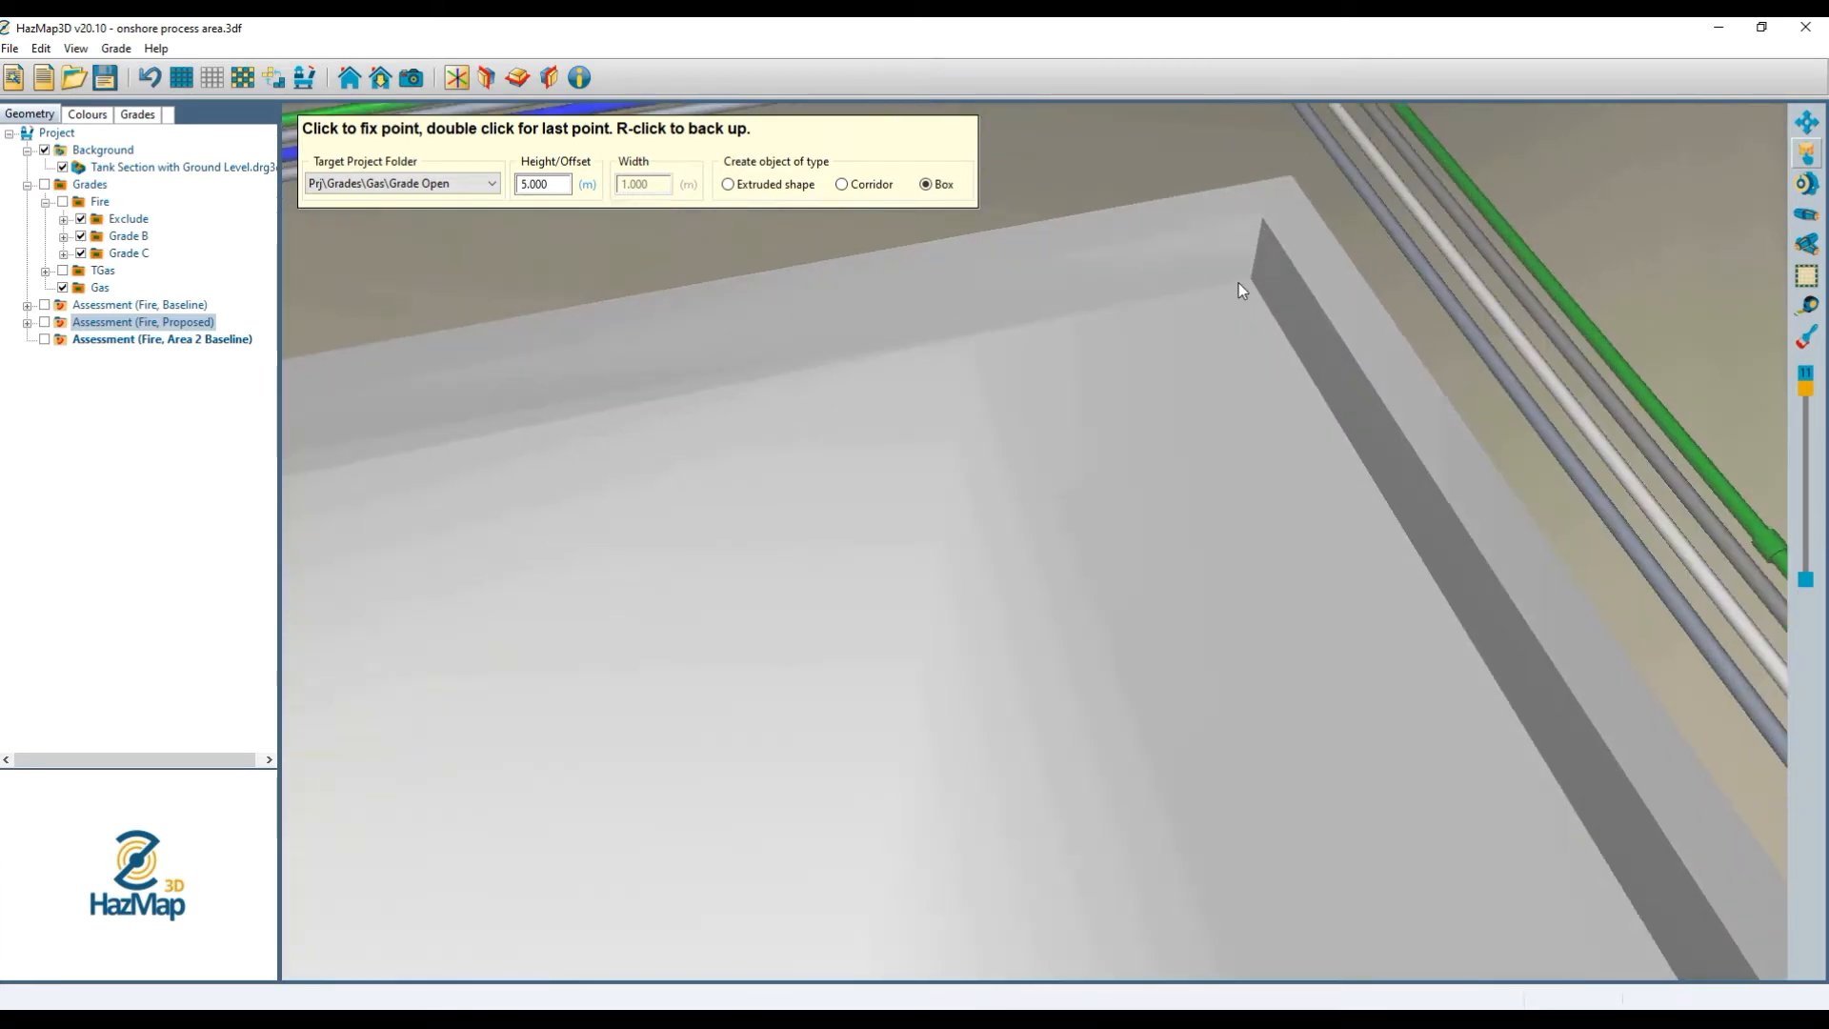
scroll(1242, 306, down, 8)
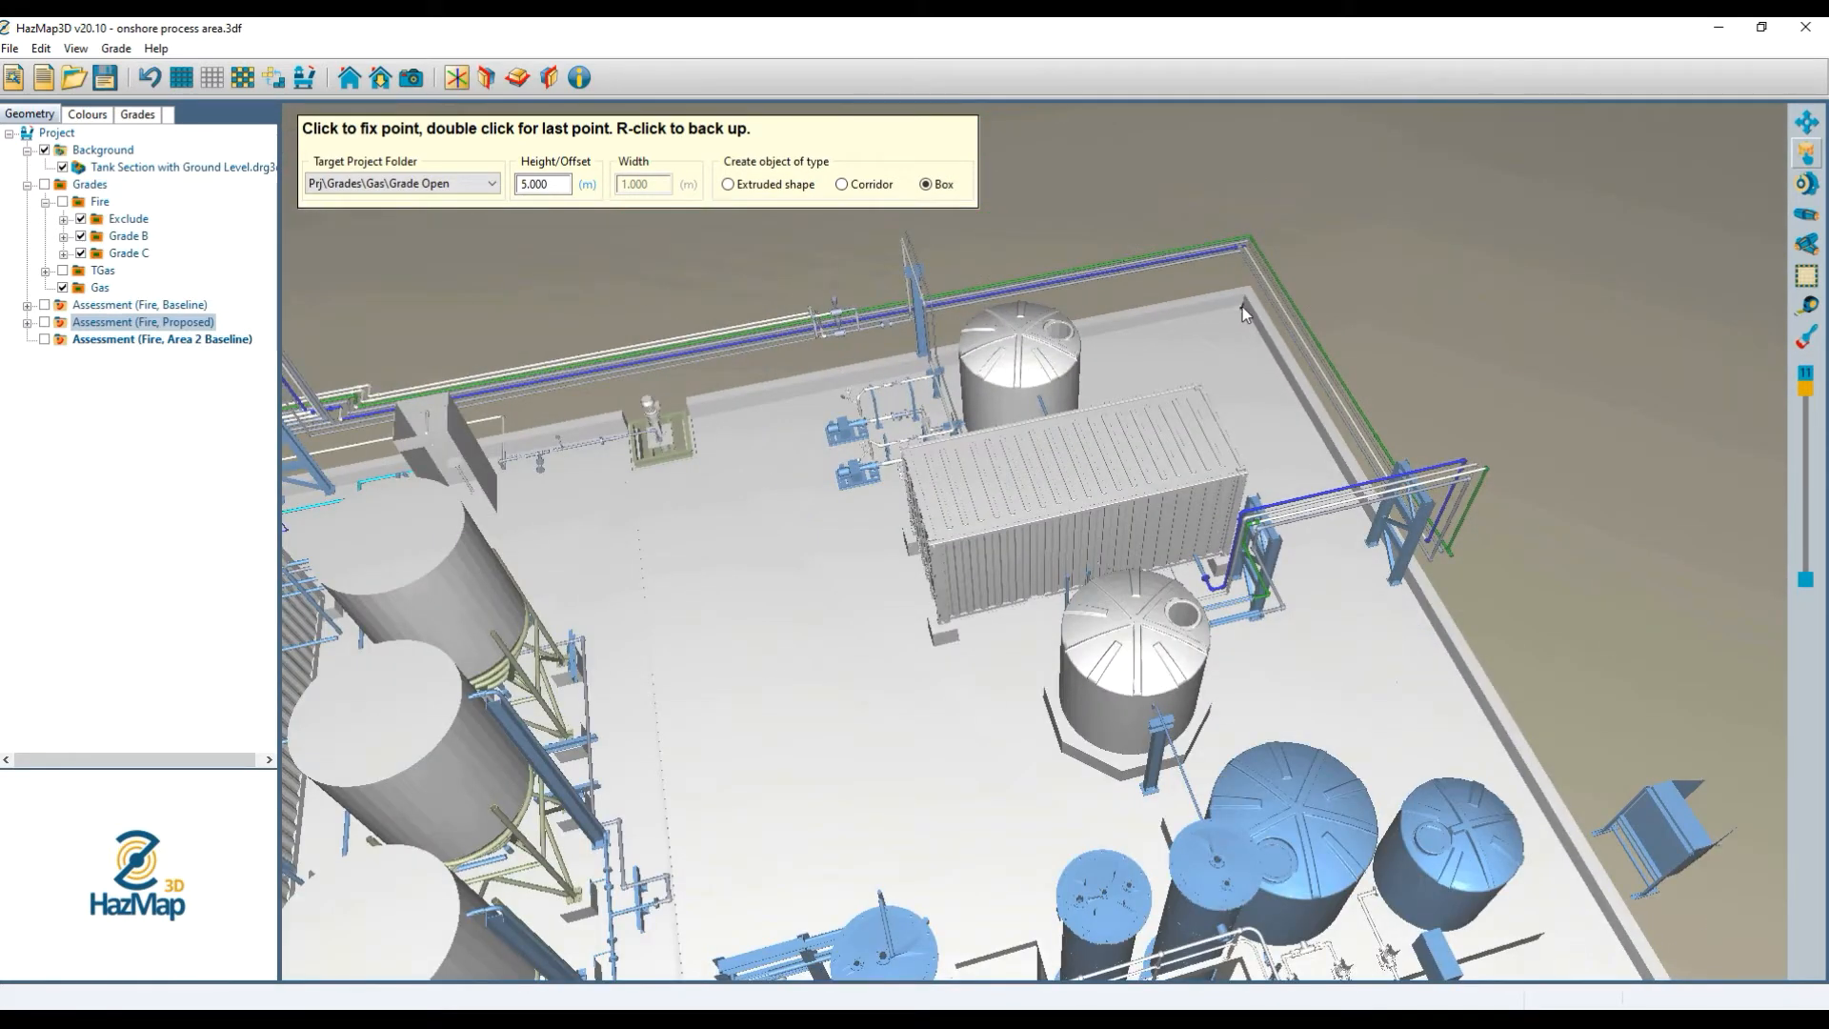
scroll(1168, 398, down, 4)
scroll(1191, 358, up, 6)
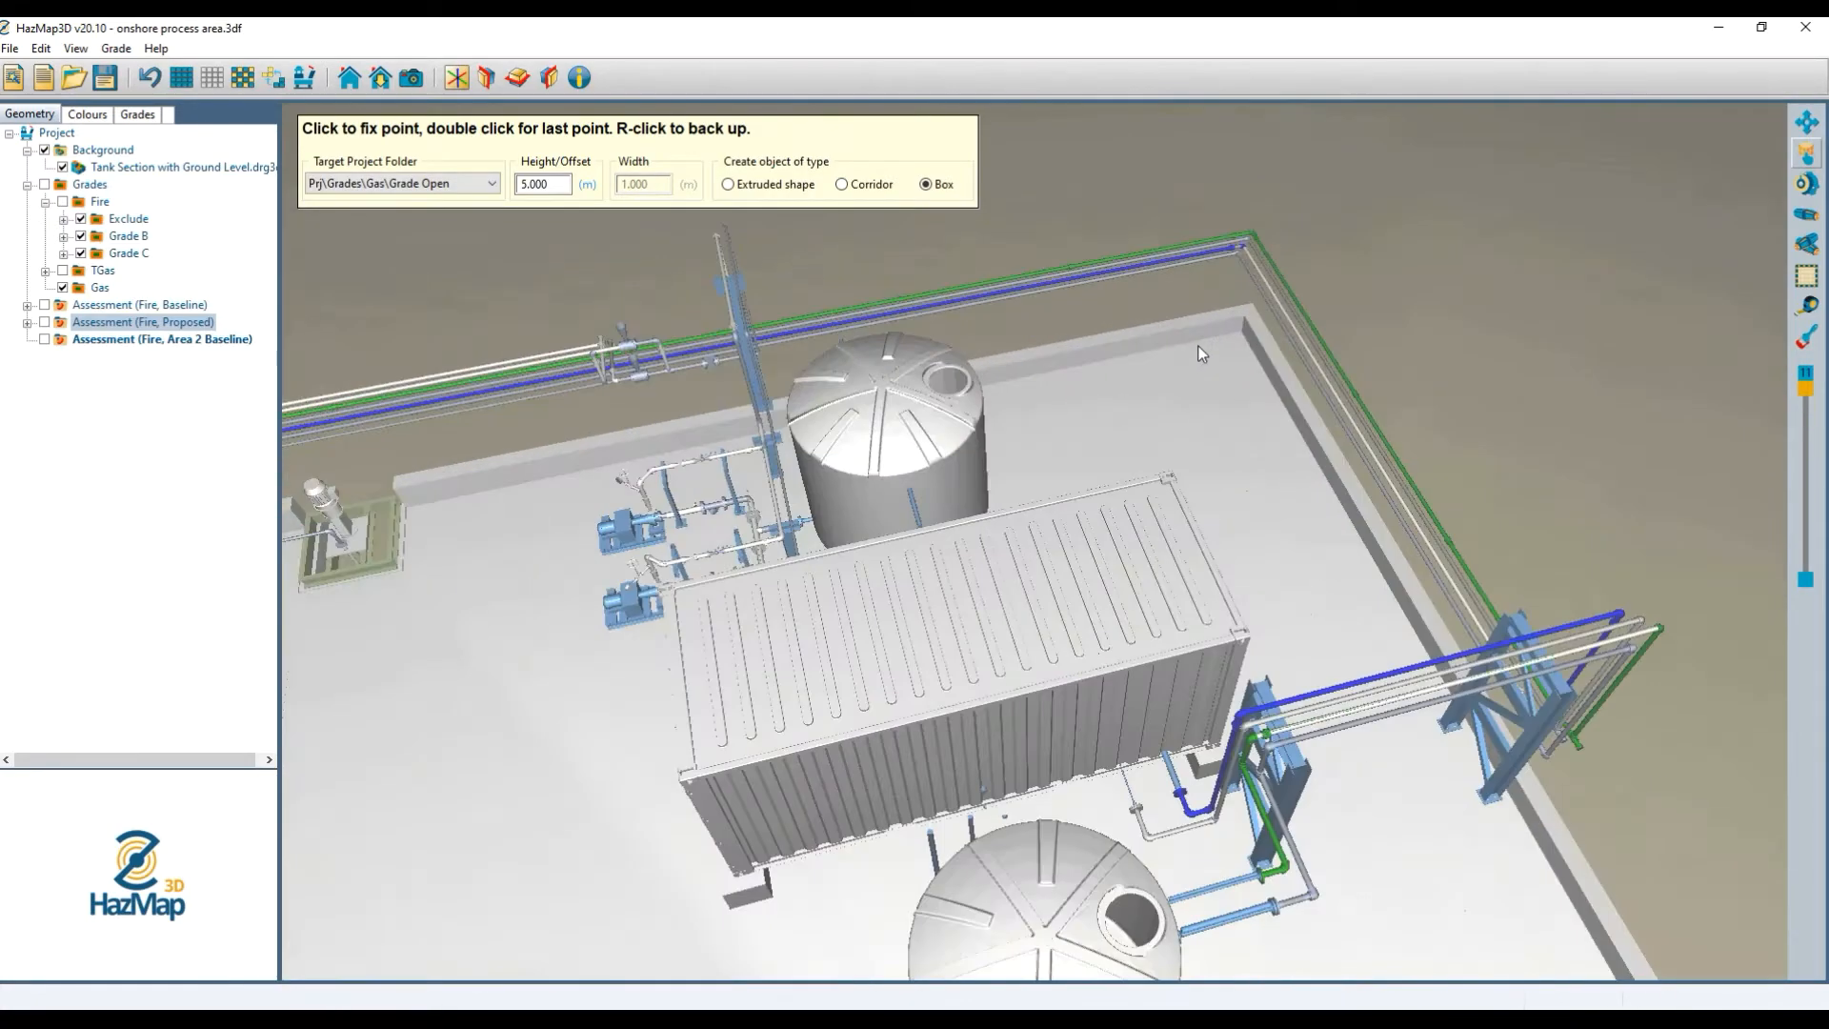
scroll(1200, 354, up, 4)
scroll(1277, 362, down, 8)
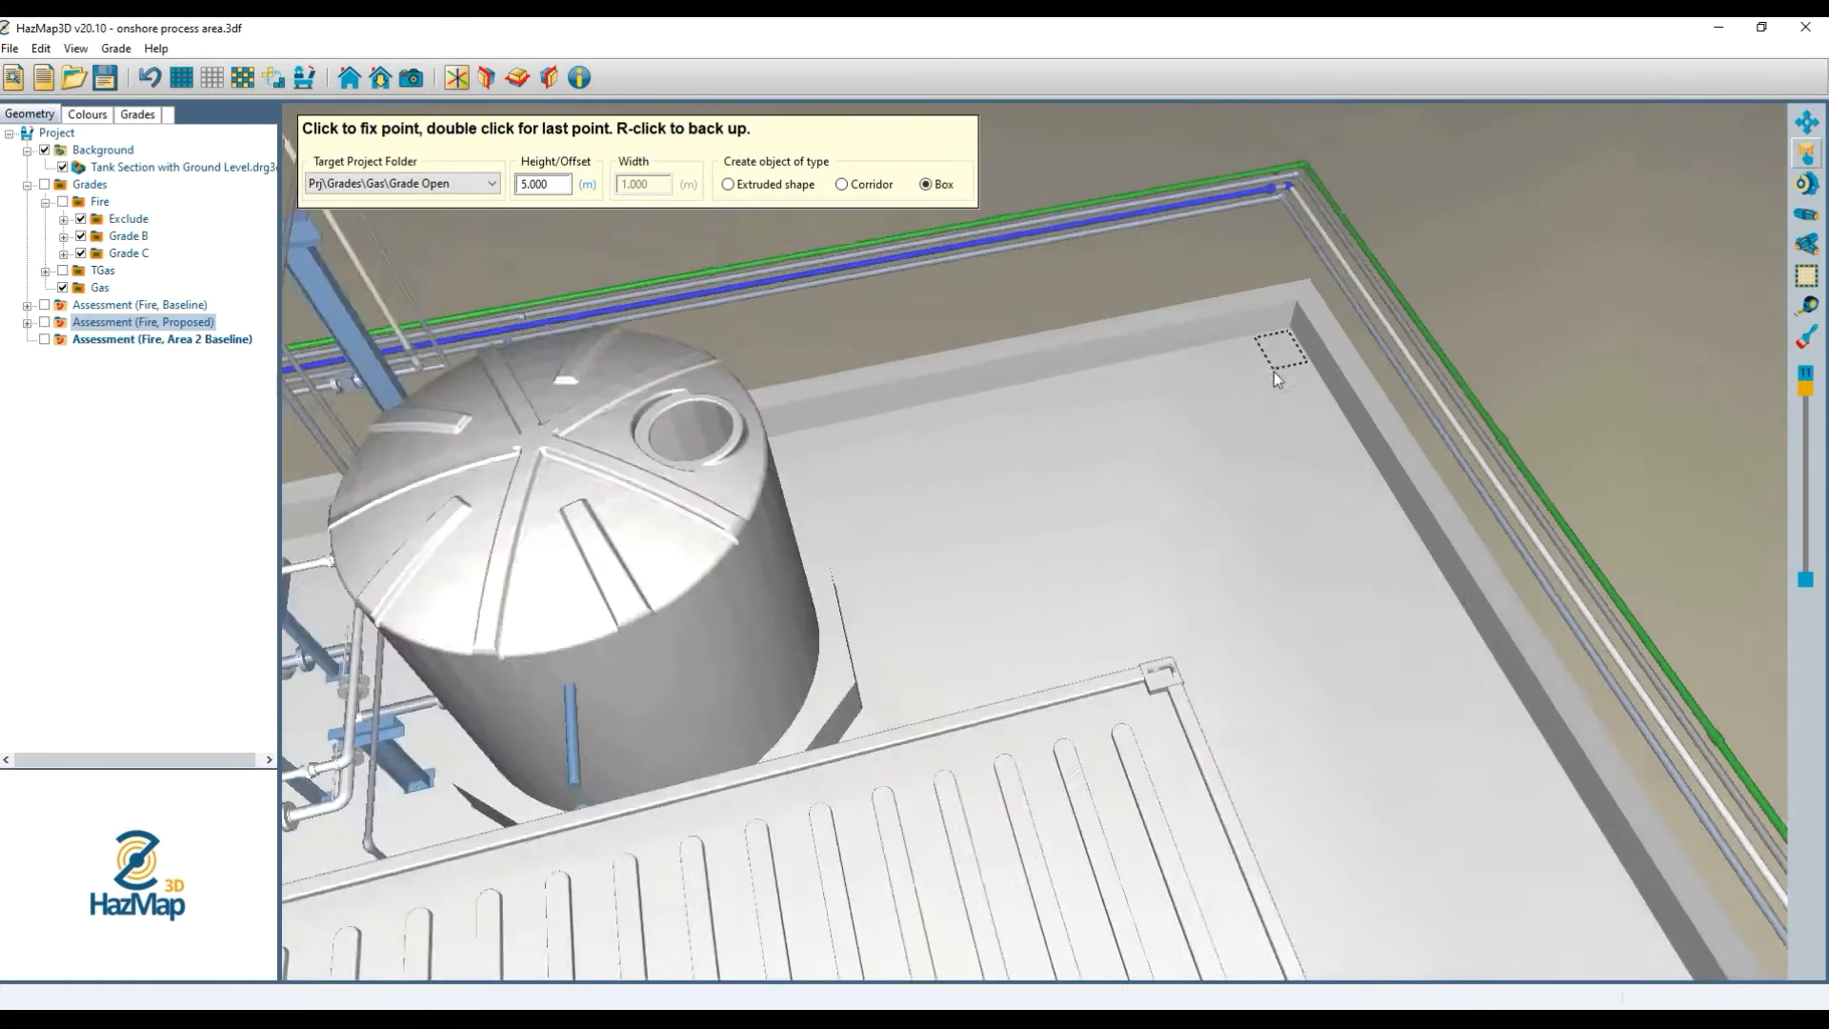
scroll(1168, 483, down, 5)
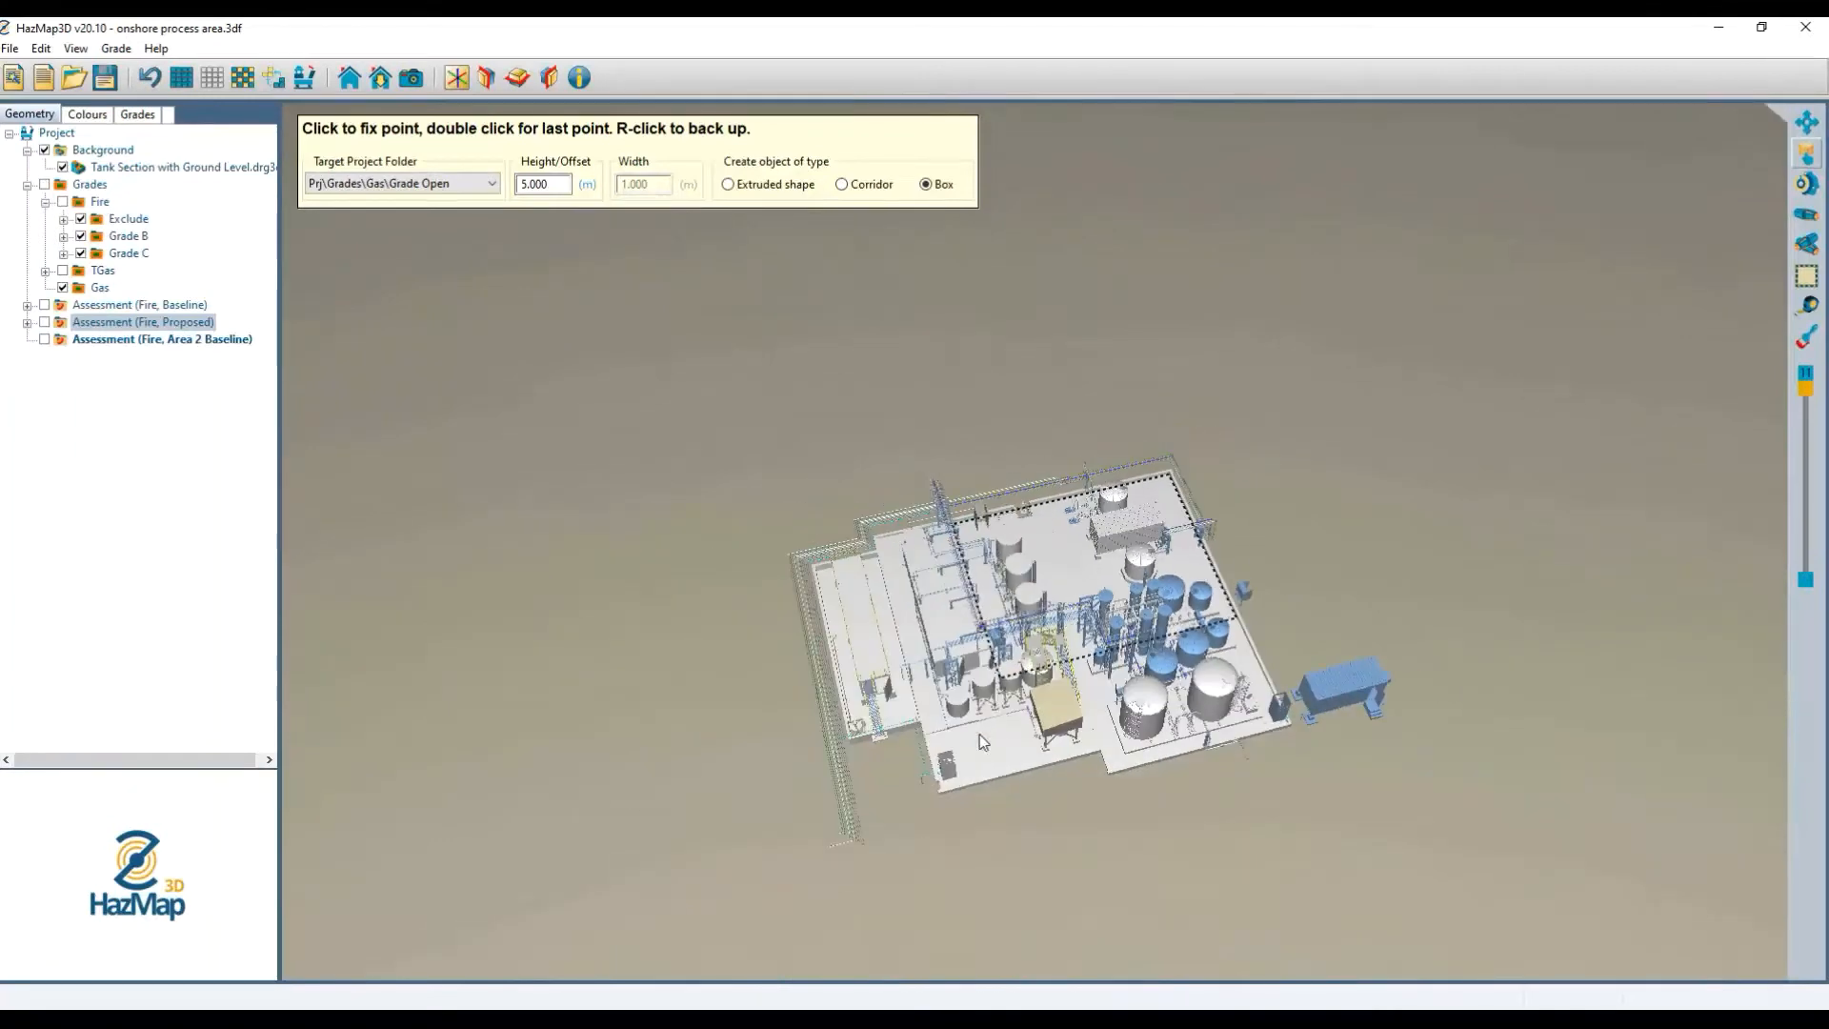
scroll(957, 818, up, 6)
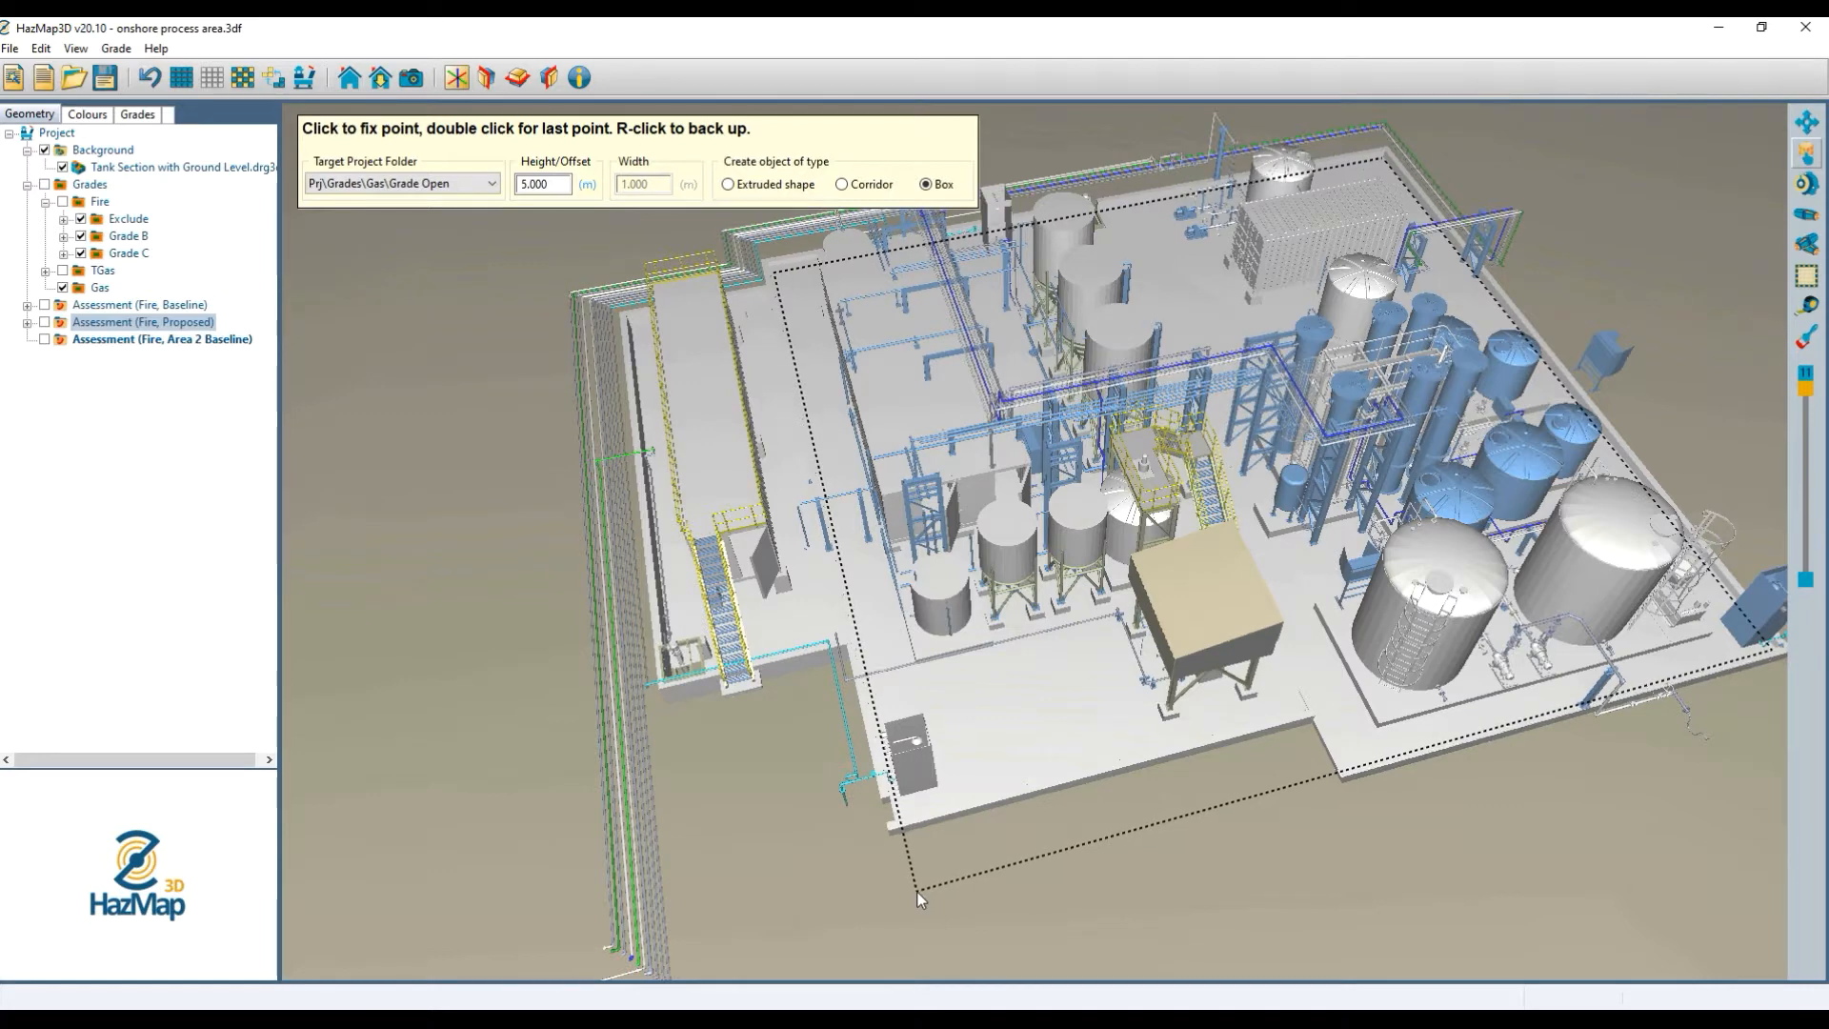
double_click(918, 893)
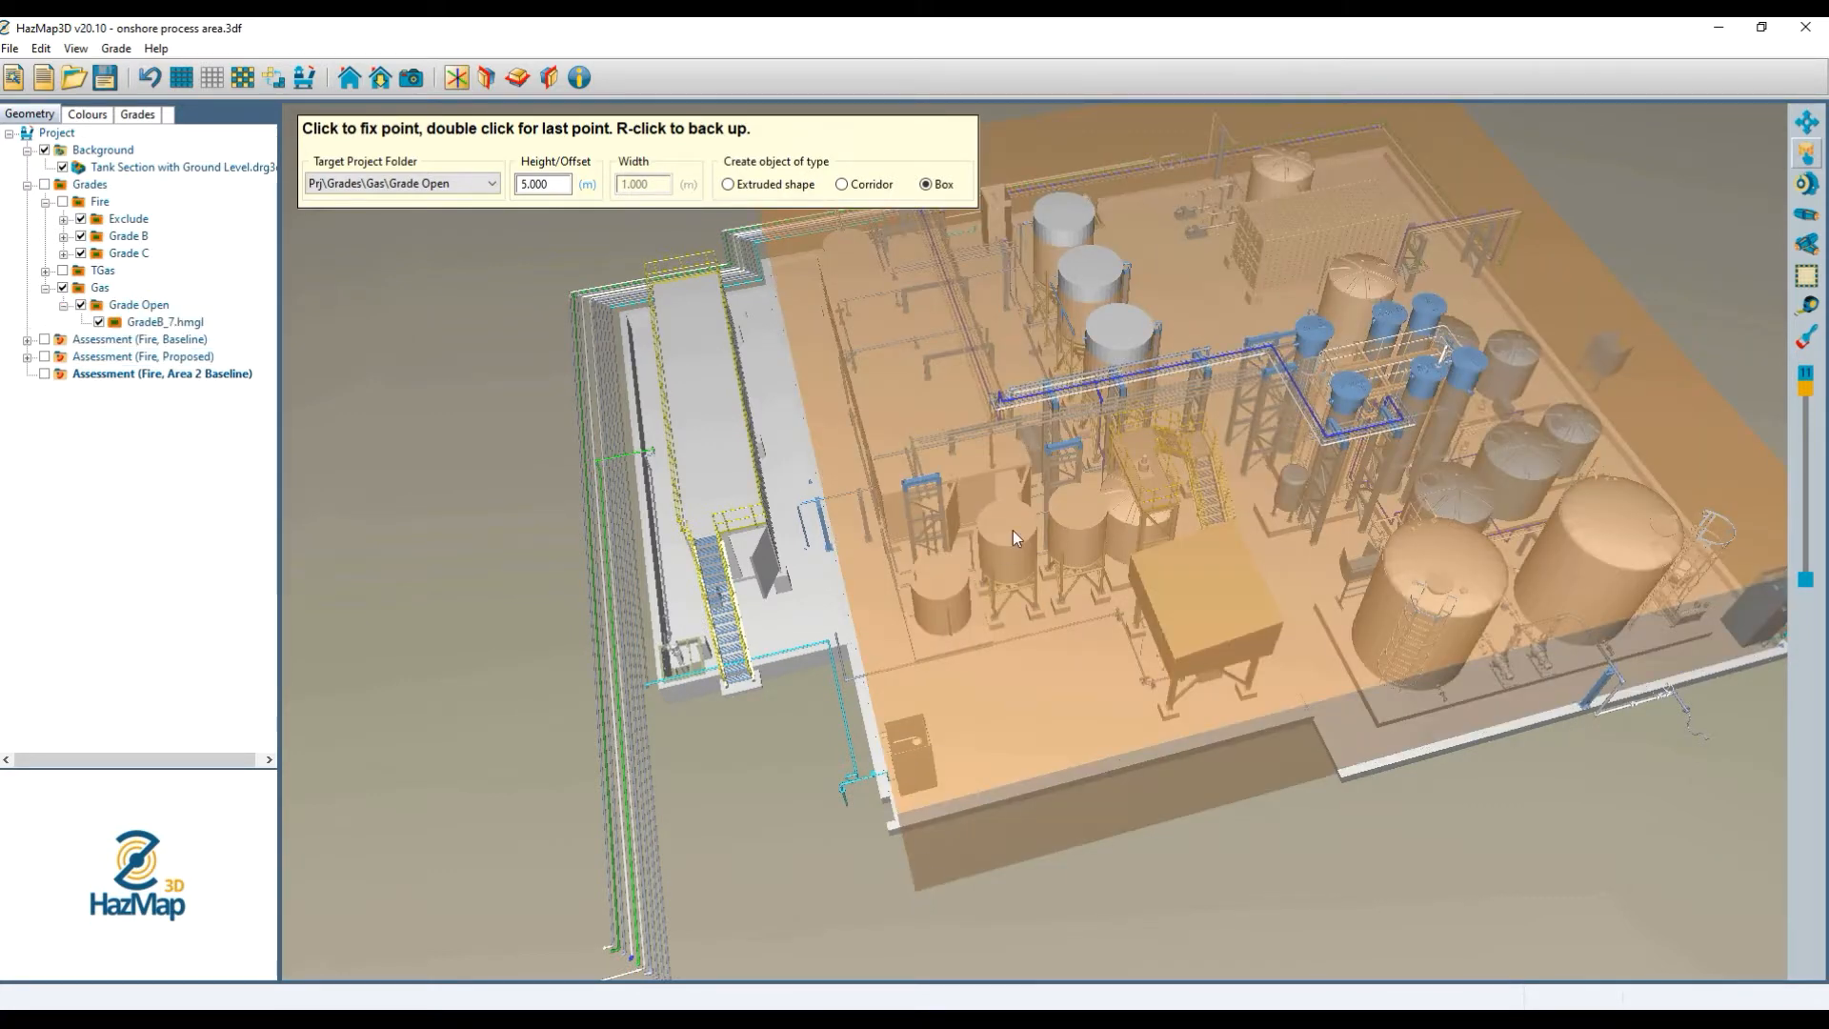
key(Escape)
Examine the Grade Open gas volume from several sides, focusing on the tanks and columns it encloses.
mouse_move(1204, 495)
mouse_down()
mouse_move(1106, 566)
mouse_move(933, 533)
mouse_up()
scroll(1169, 524, up, 2)
drag(1169, 524, 998, 572)
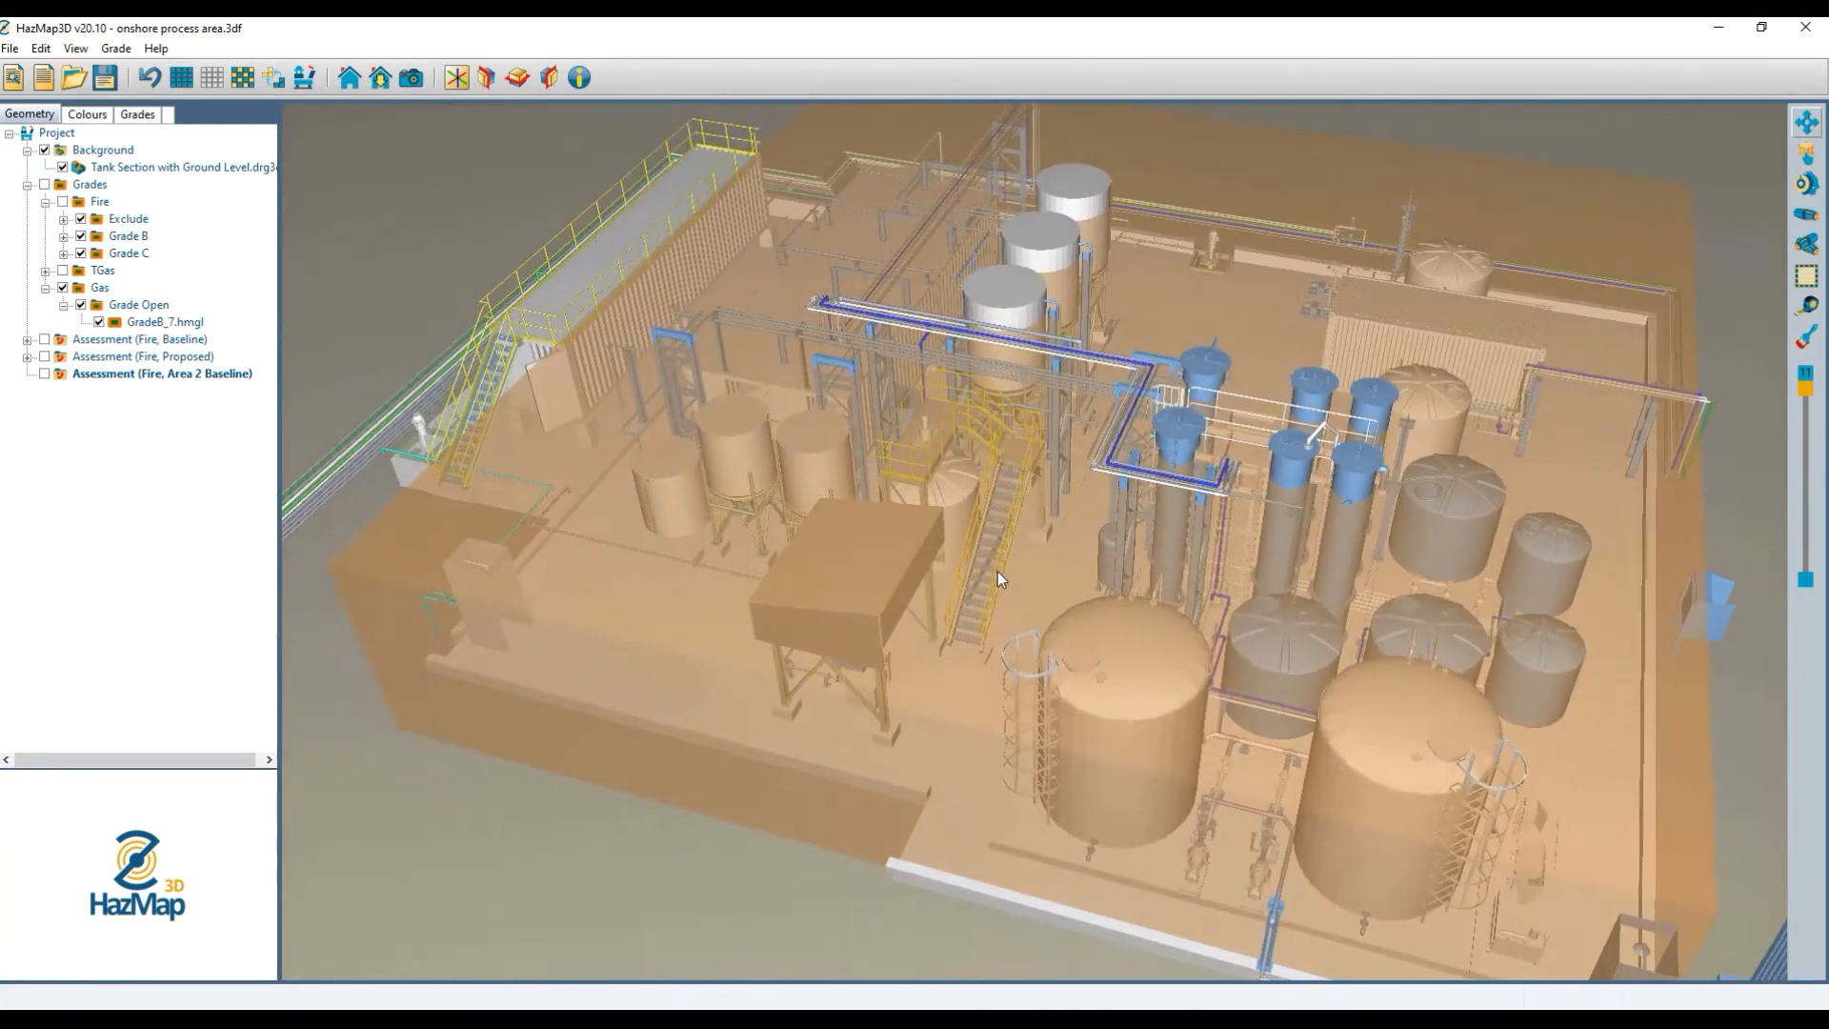
drag(1077, 480, 1109, 506)
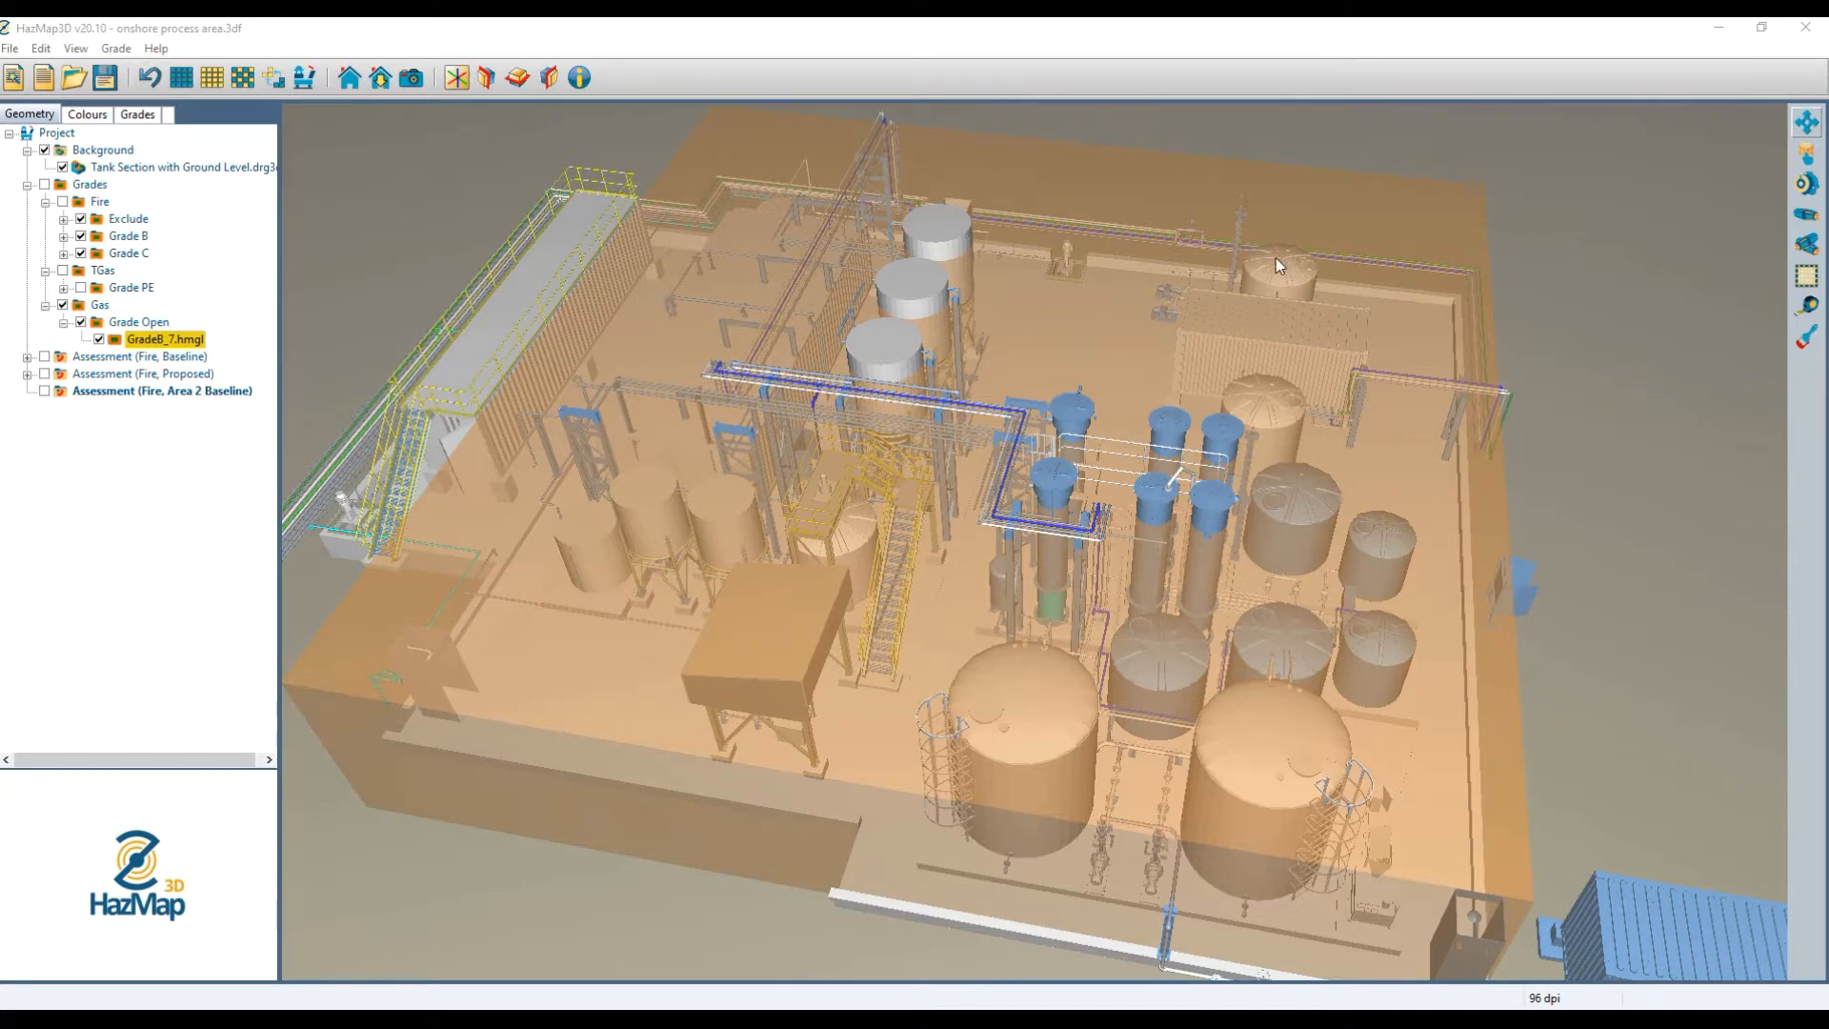
middle_drag(1217, 664, 837, 577)
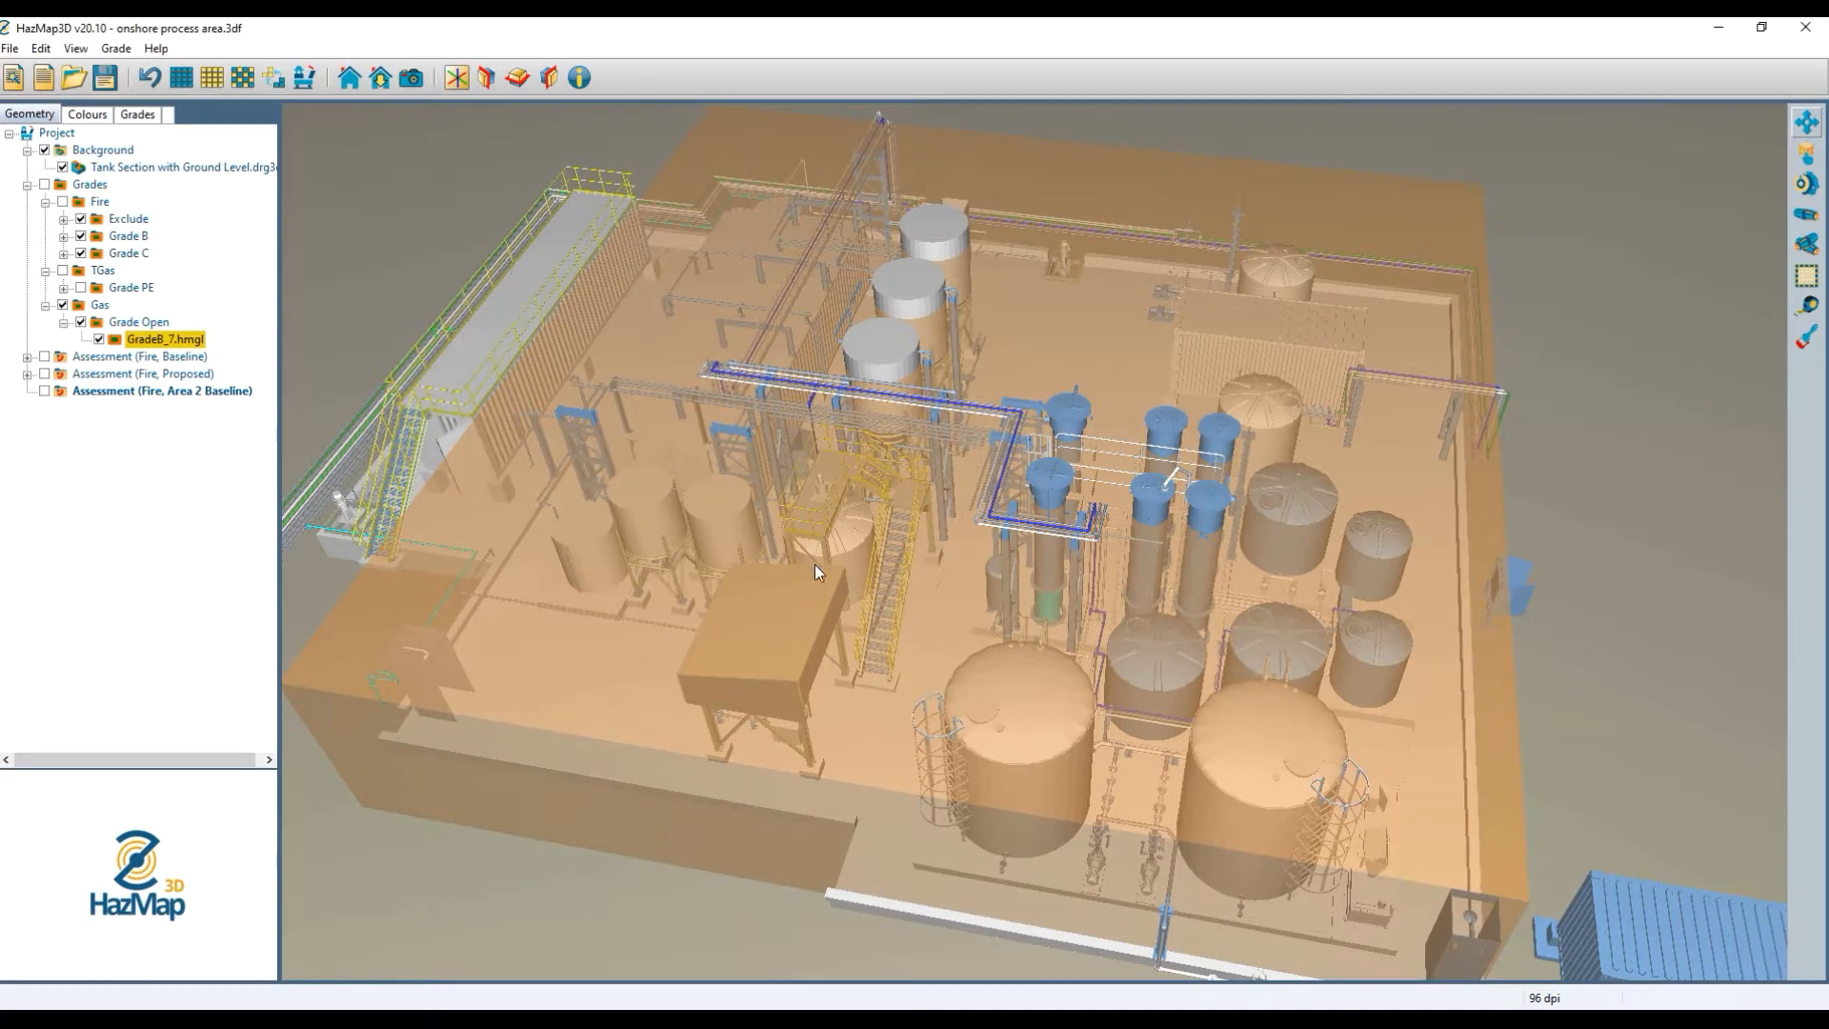
scroll(932, 552, up, 2)
drag(701, 621, 524, 573)
drag(1204, 657, 650, 318)
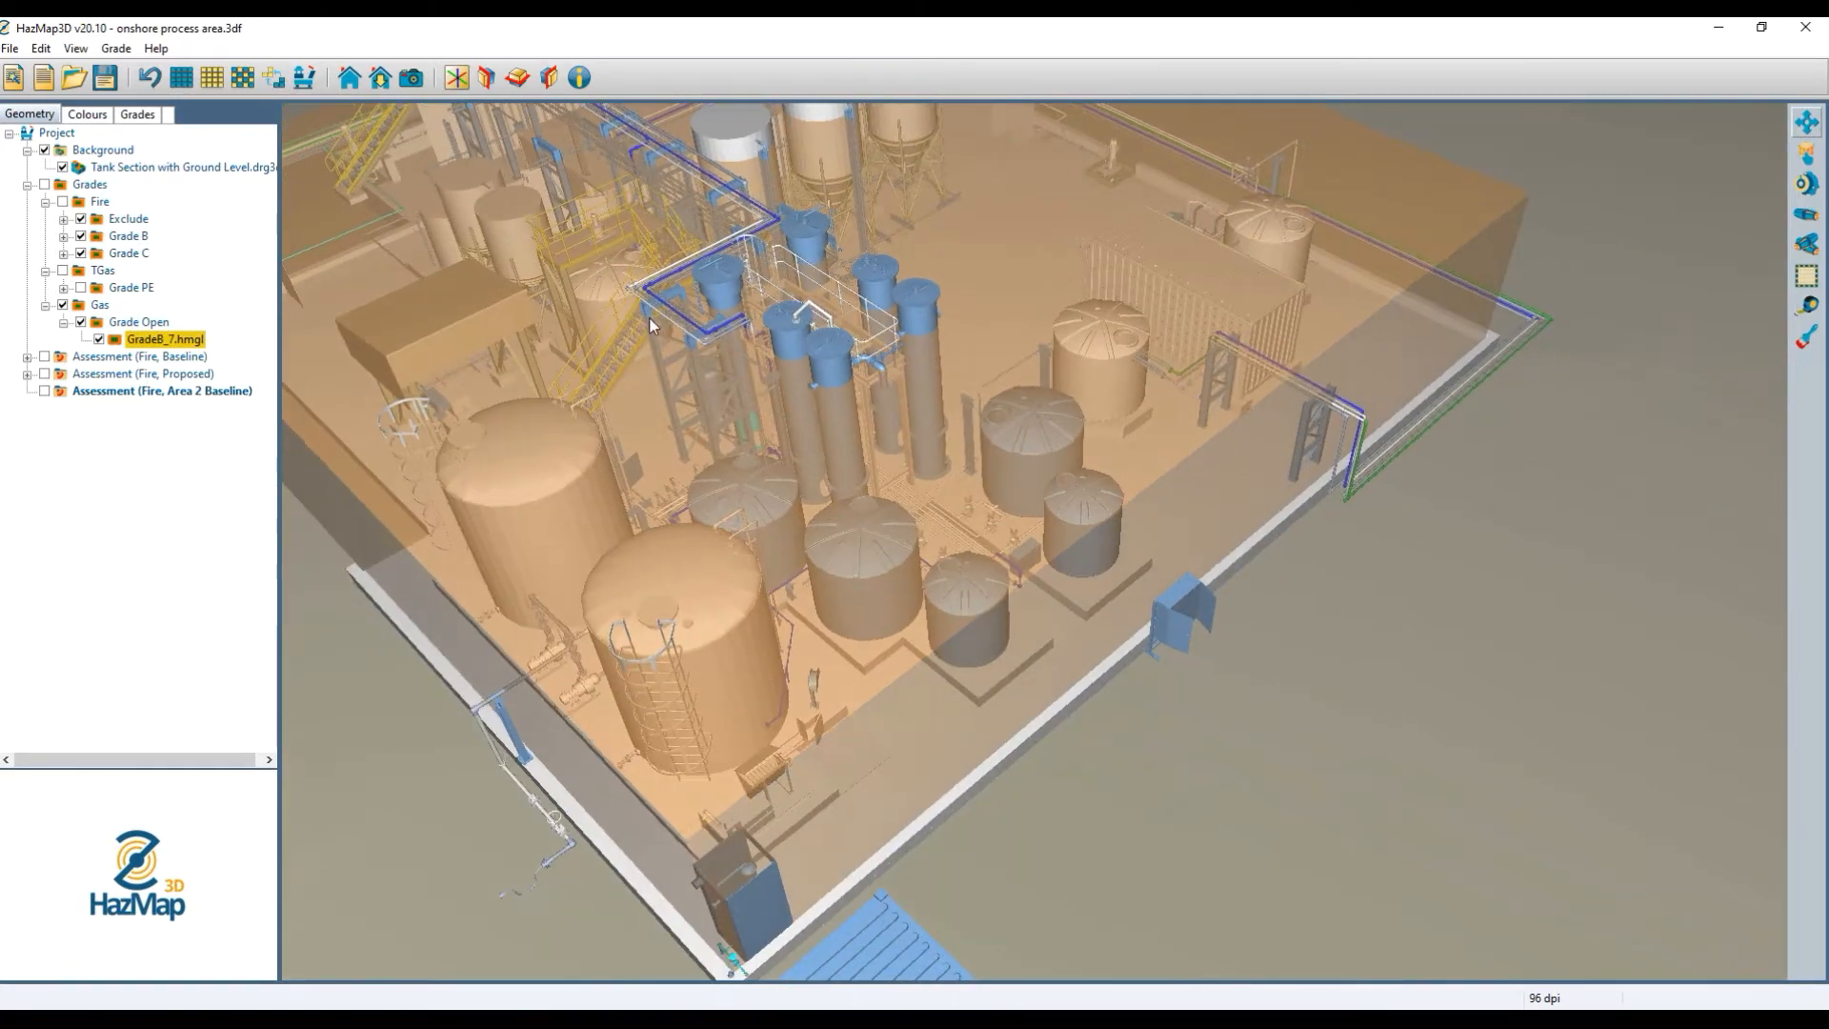
scroll(671, 349, up, 2)
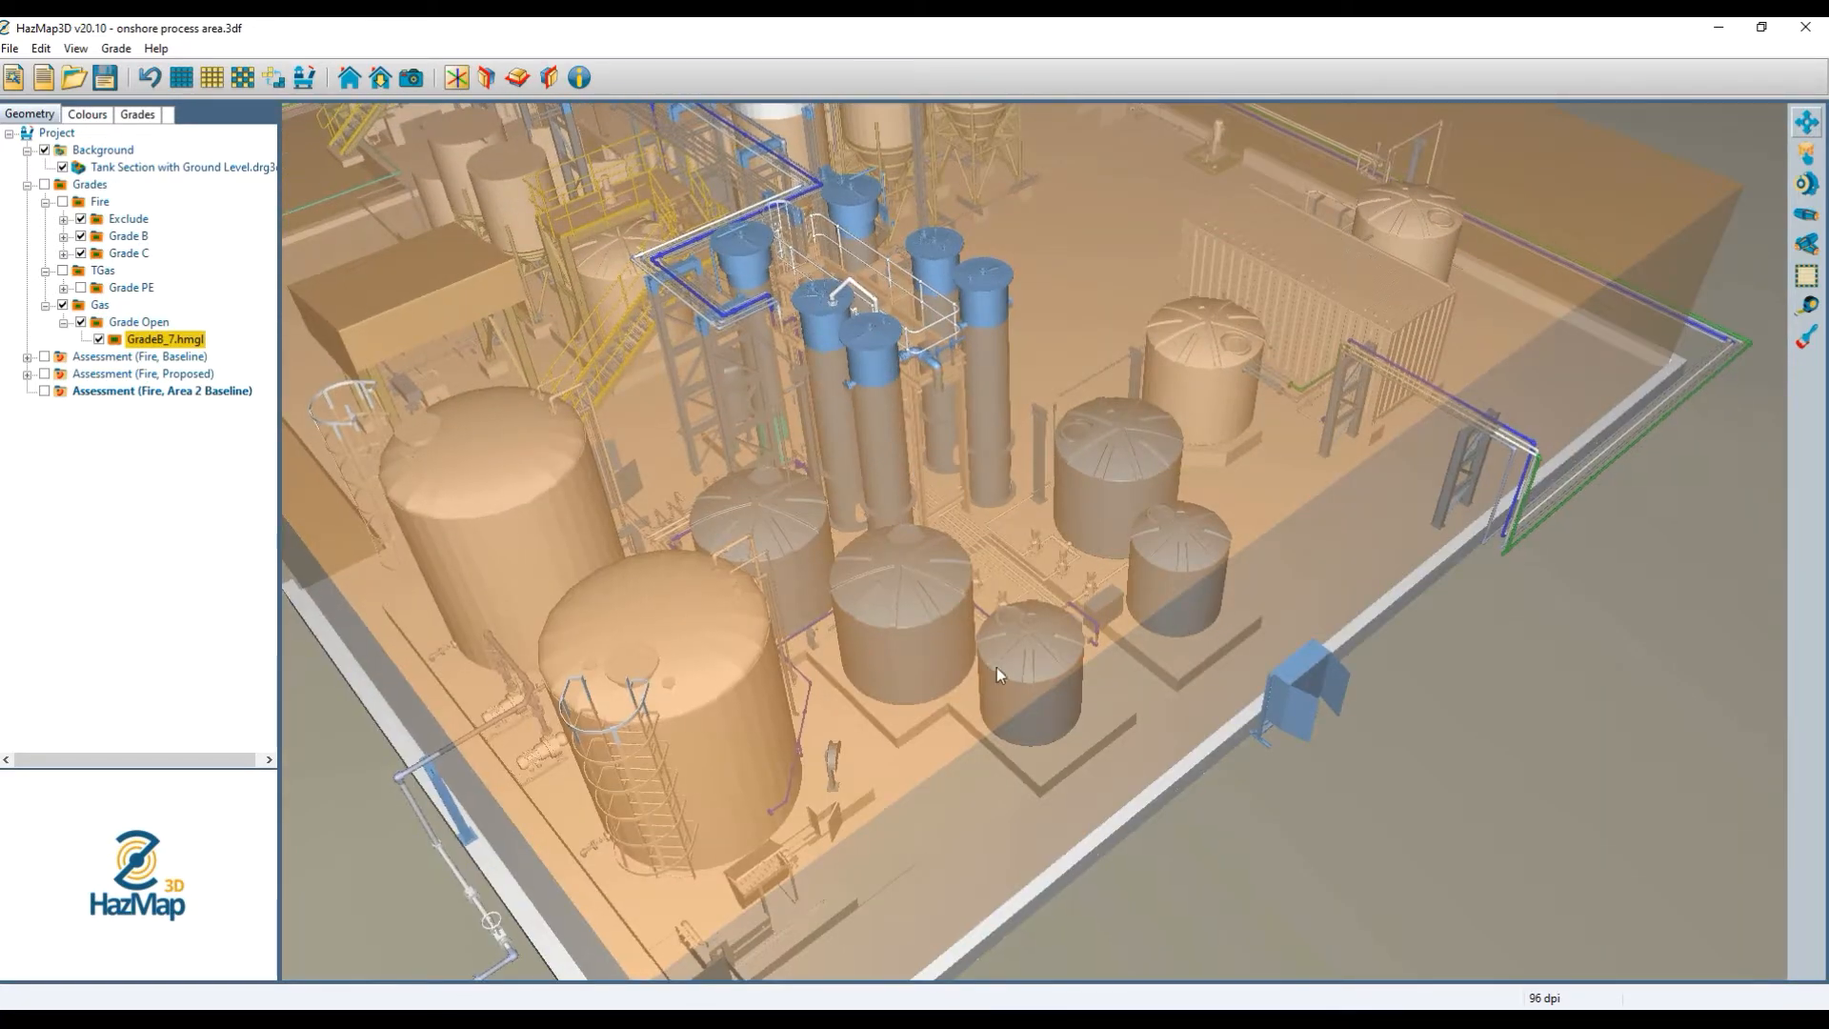
drag(906, 673, 827, 585)
drag(963, 637, 694, 579)
middle_drag(987, 499, 1075, 683)
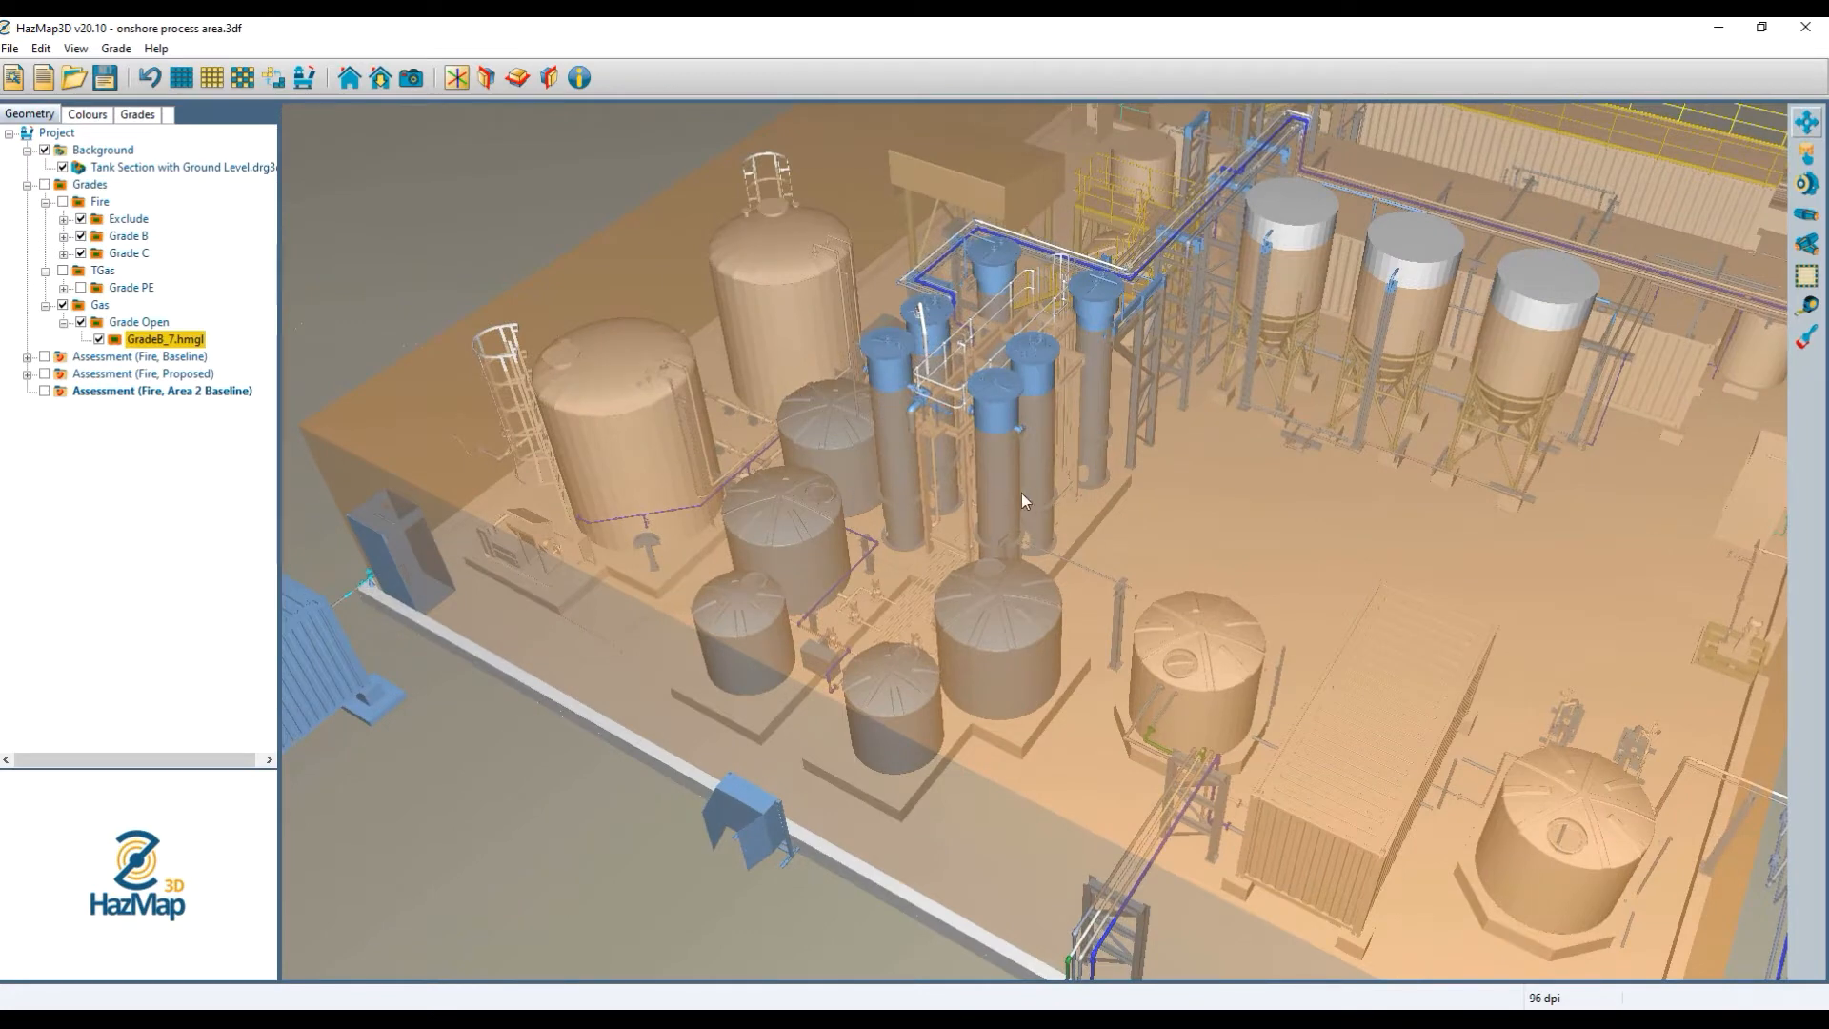
scroll(999, 532, up, 2)
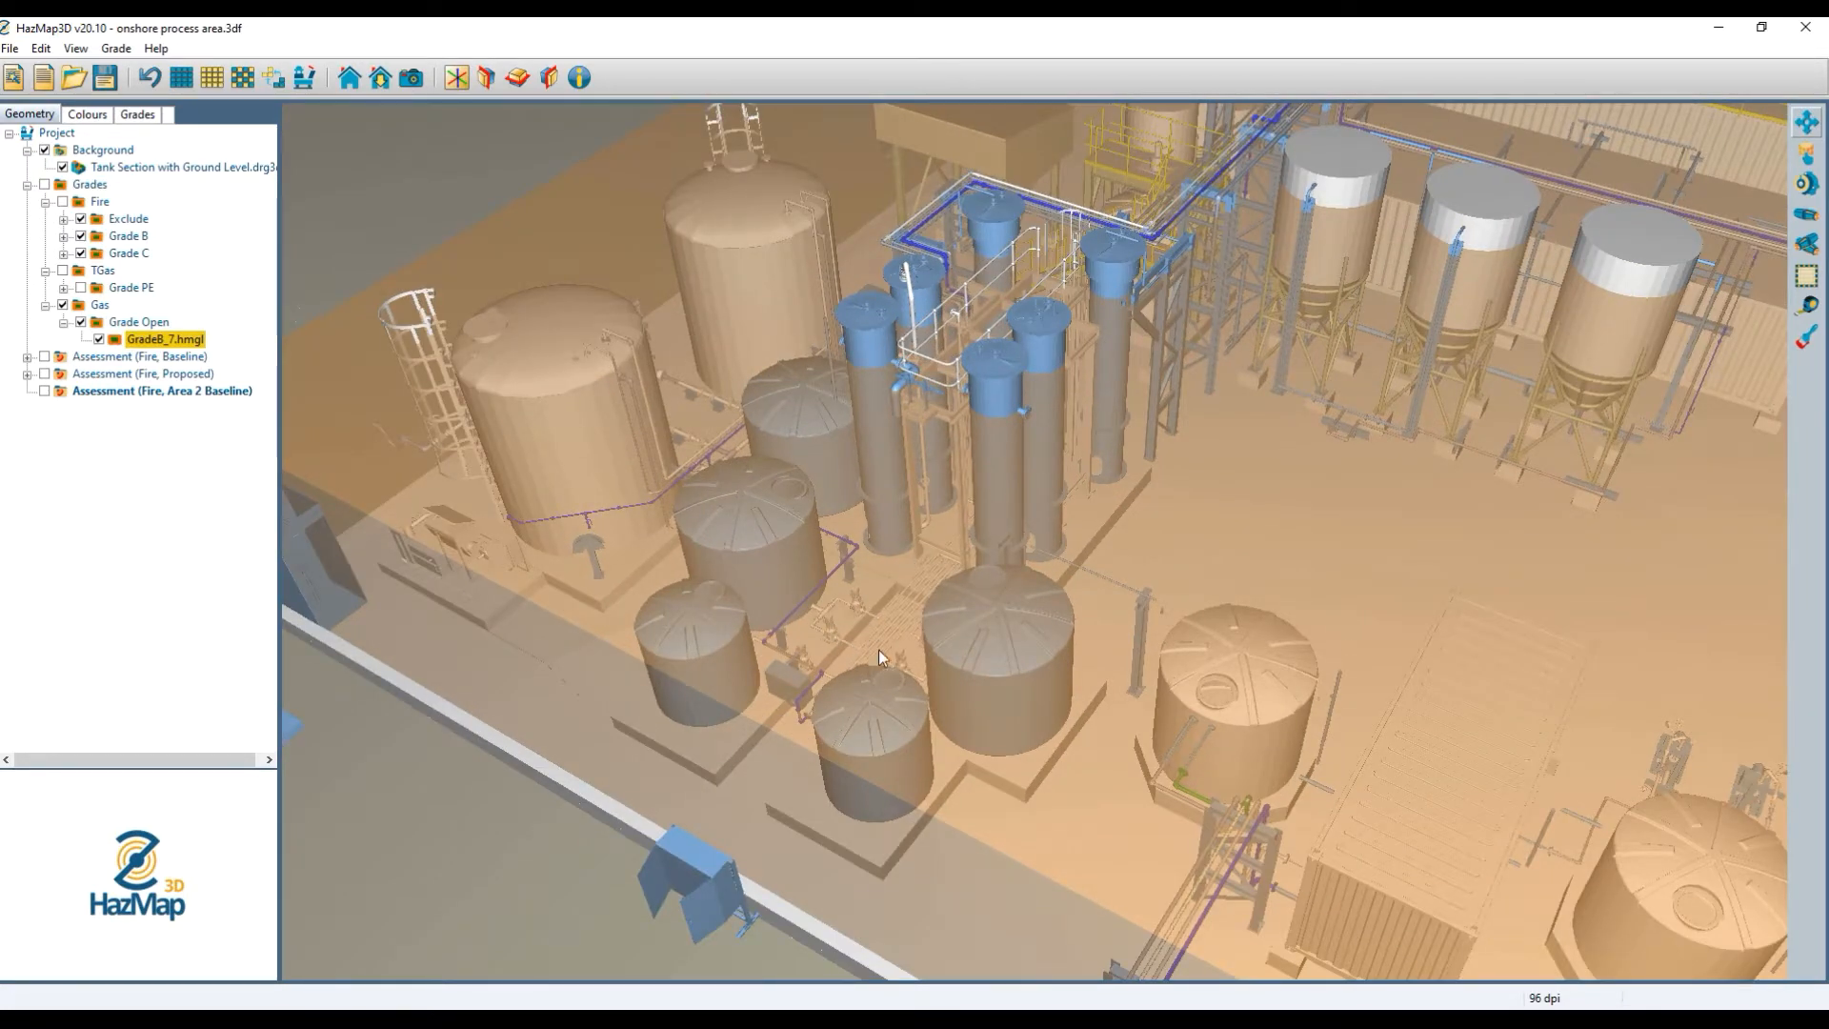
middle_drag(1123, 507, 1324, 416)
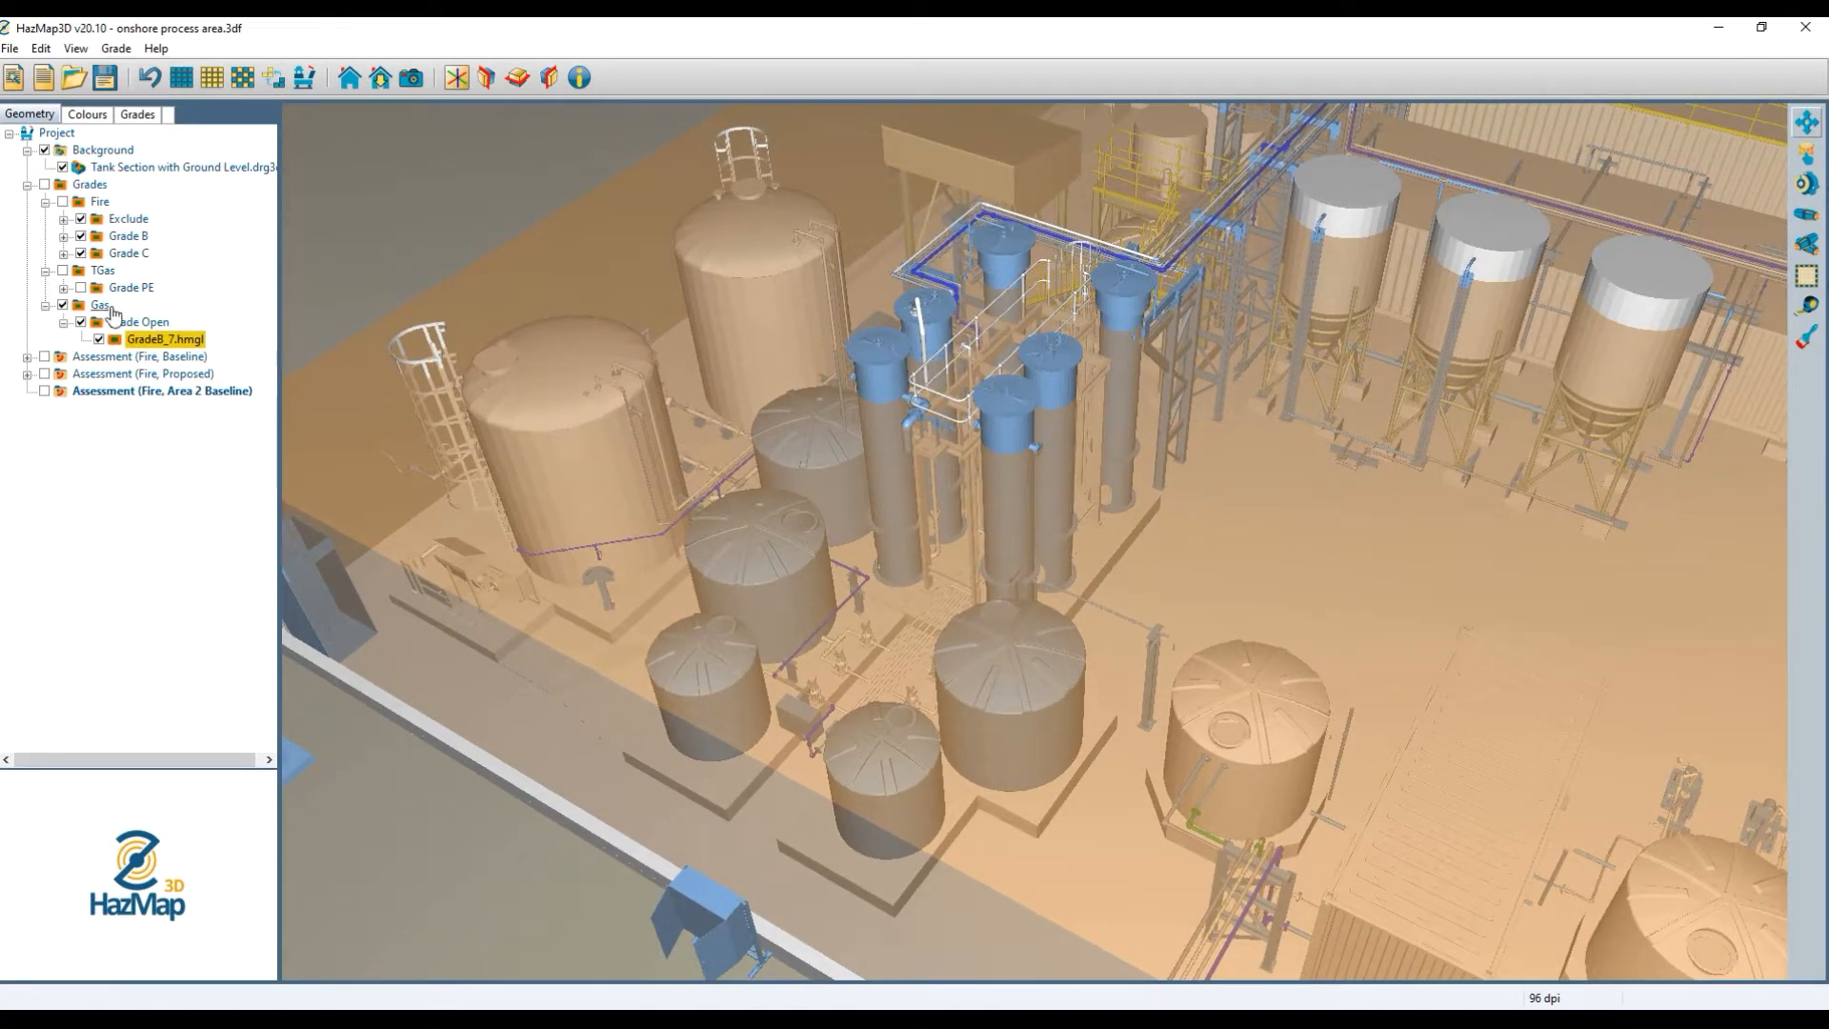
Hide the Grade Open volume and section the plant model horizontally near floor level to expose the tank bunds.
click(100, 340)
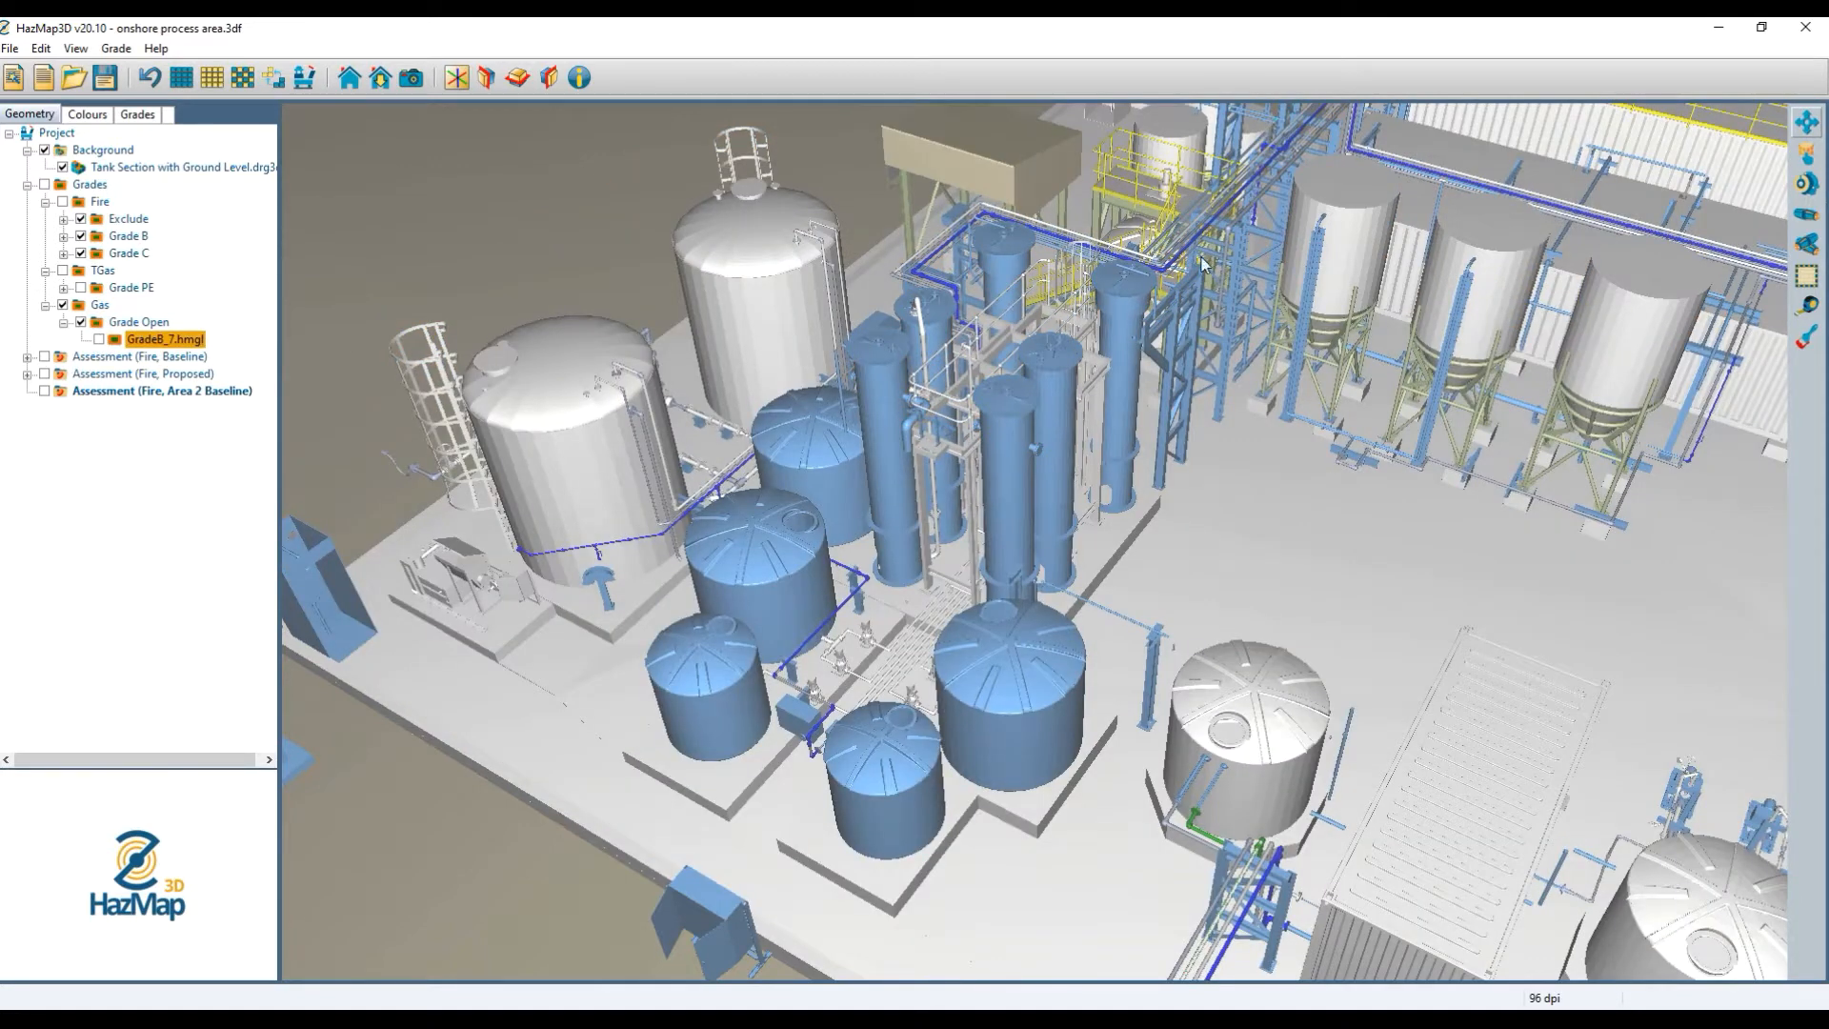
click(519, 80)
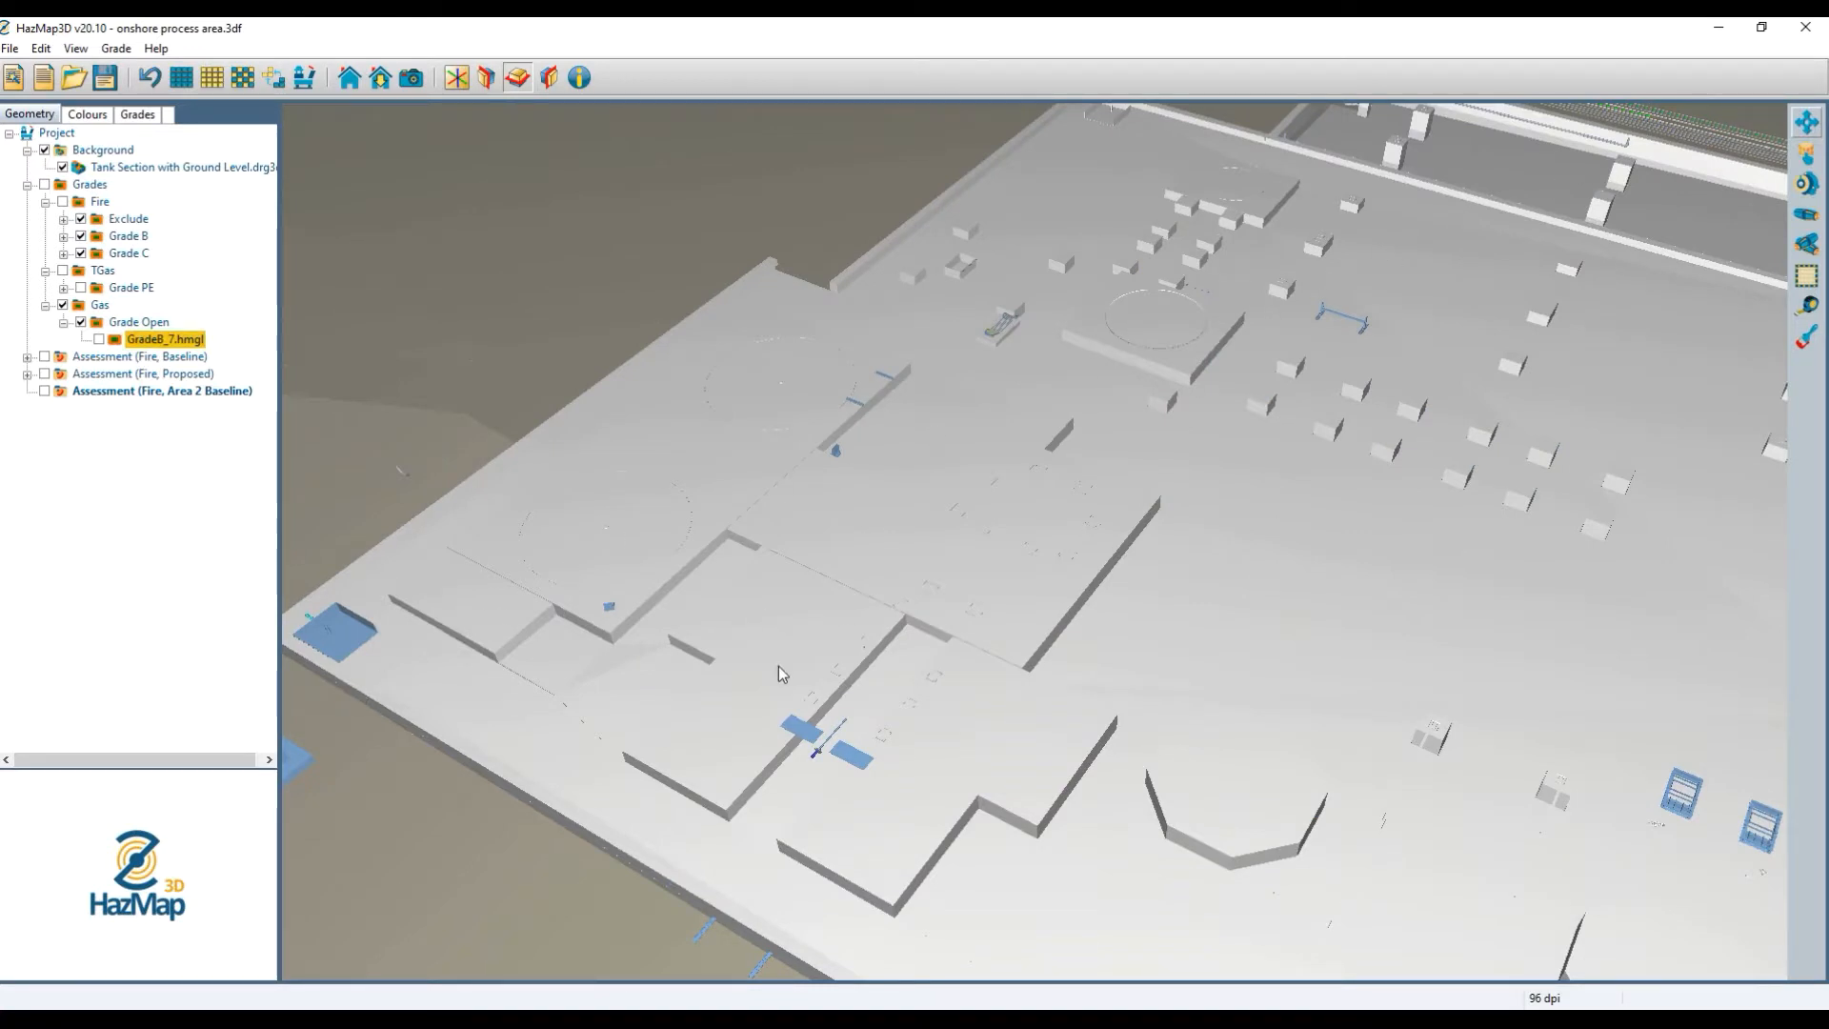
mouse_move(876, 666)
mouse_down()
mouse_move(819, 649)
mouse_move(1026, 507)
mouse_move(1124, 477)
mouse_up()
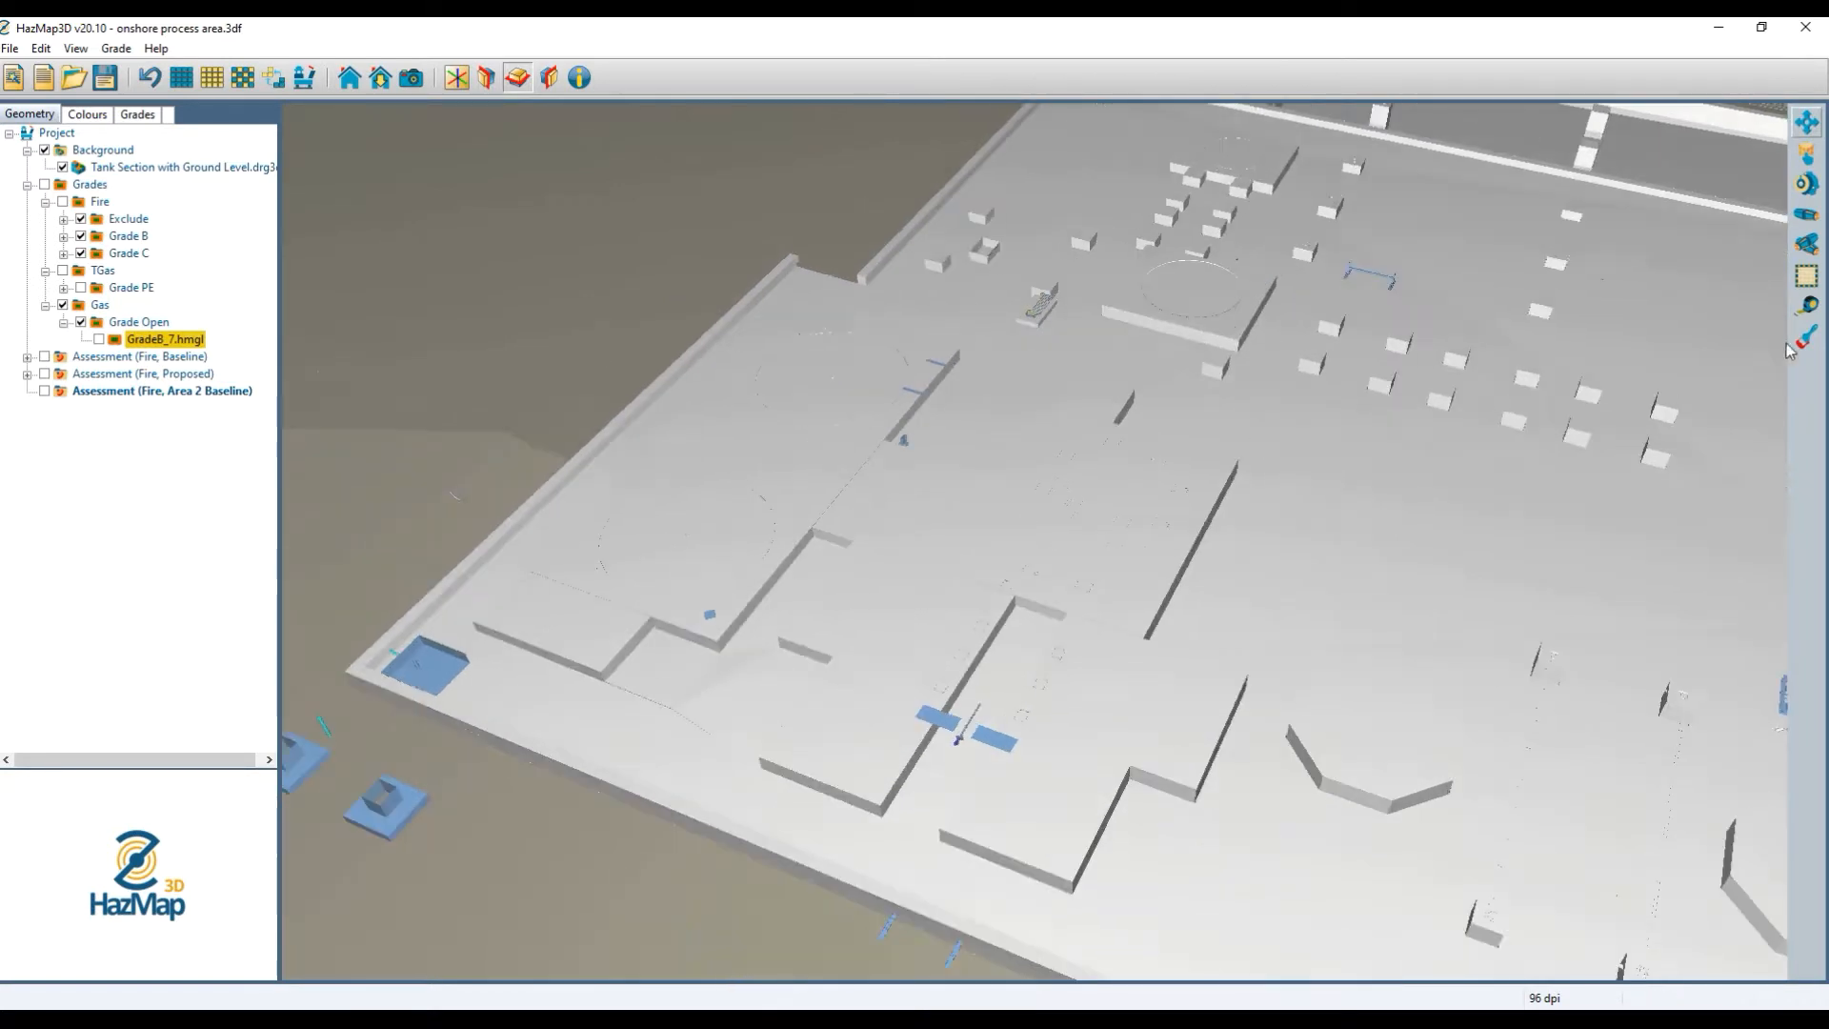
Start an extruded grade volume in the Gas Grade PE project folder with a 5 m height, beginning at the inner bund wall corner.
click(1807, 152)
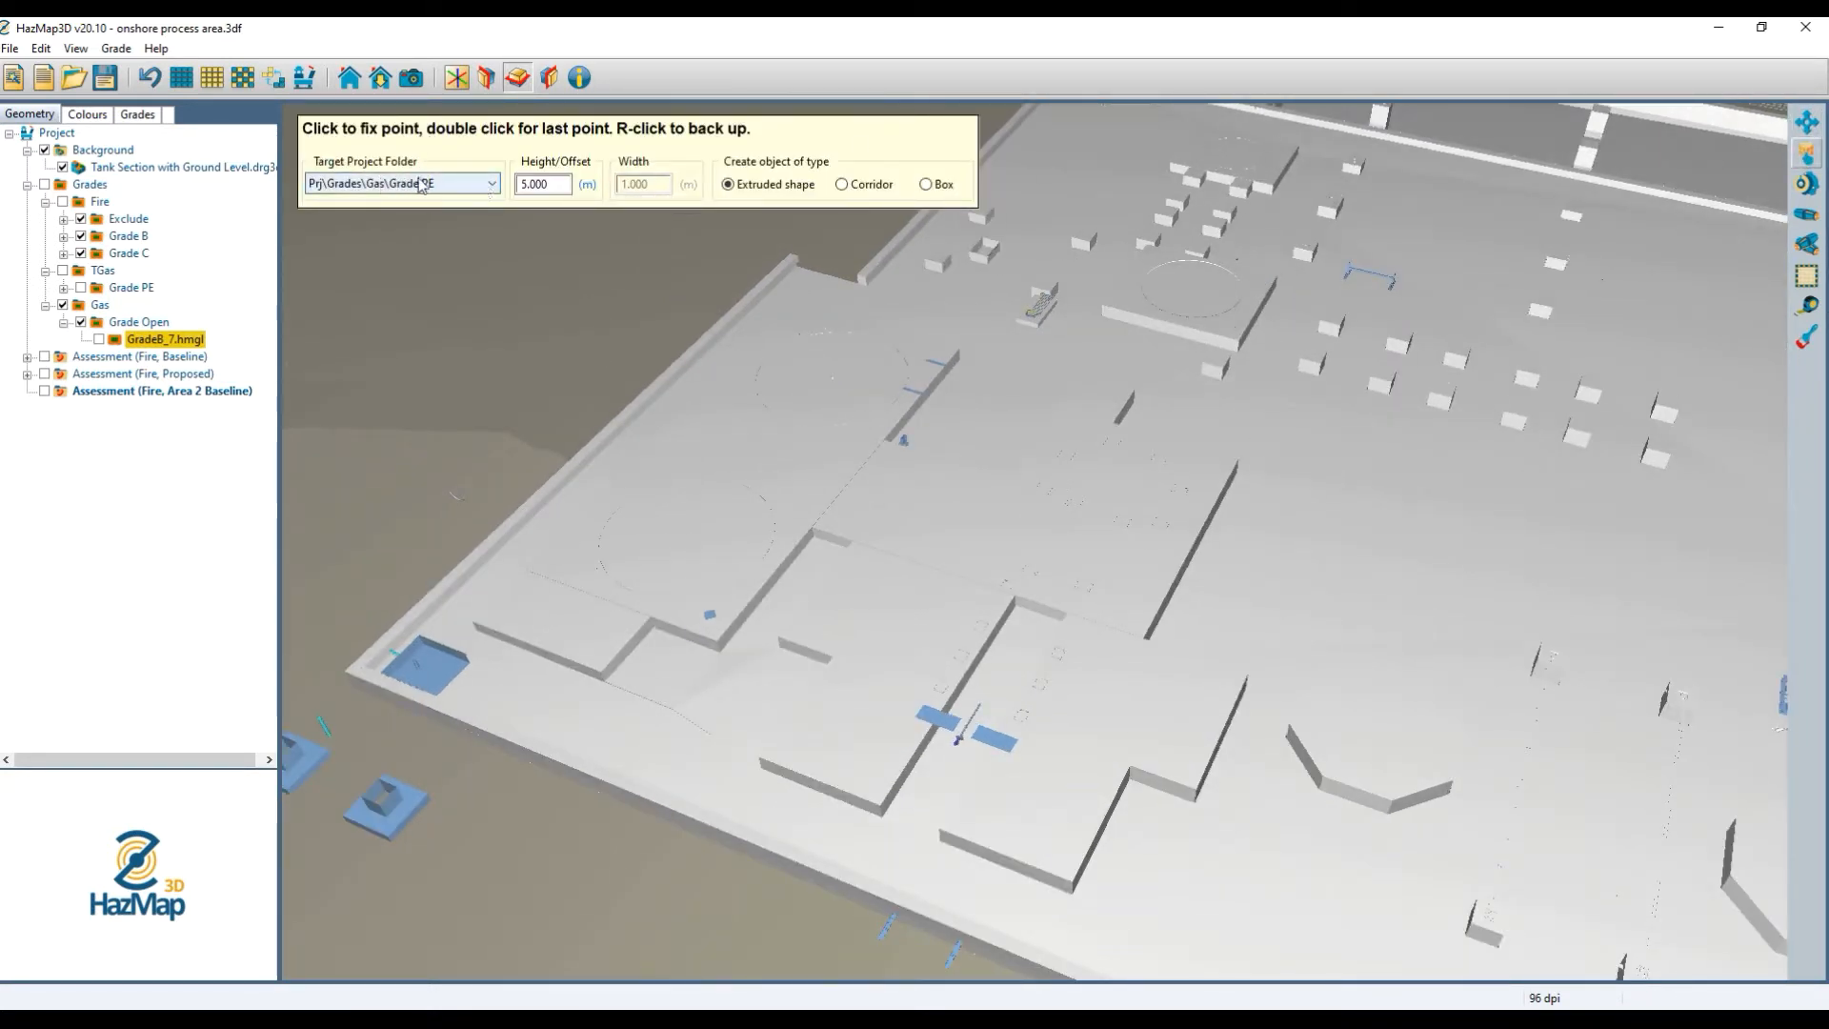
double_click(552, 184)
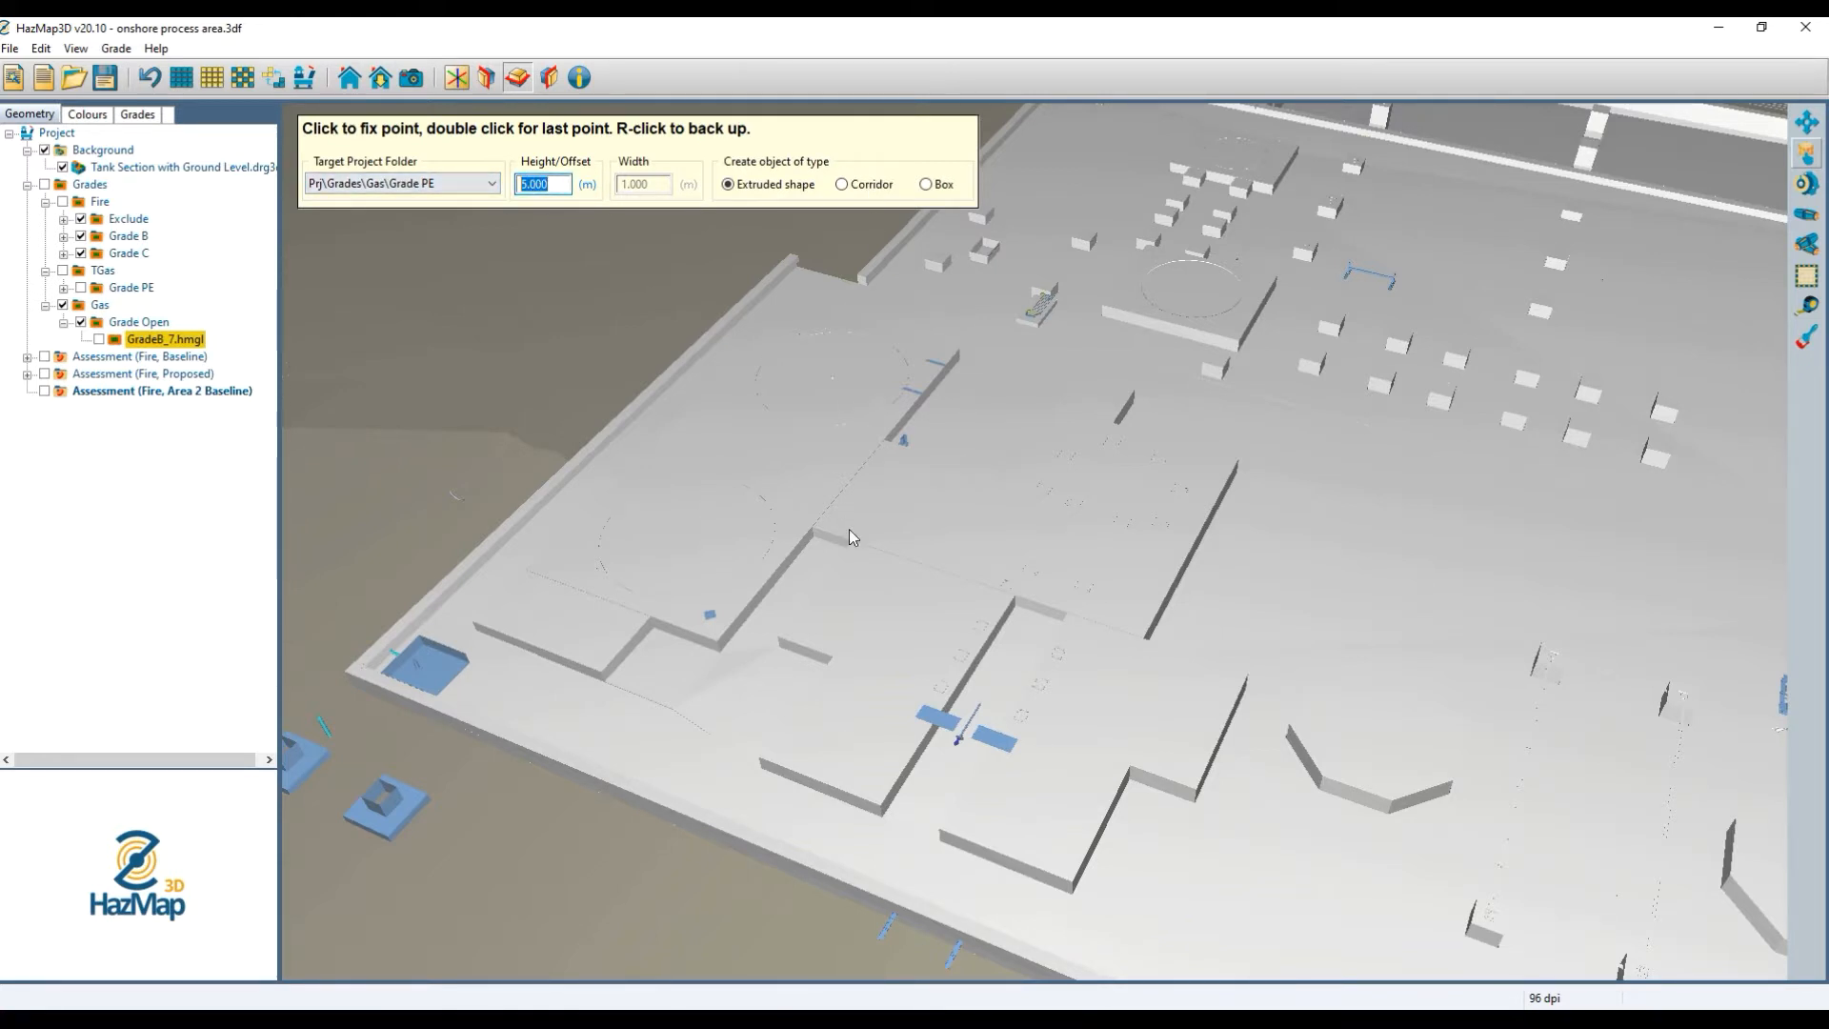
scroll(802, 472, up, 5)
scroll(810, 553, up, 2)
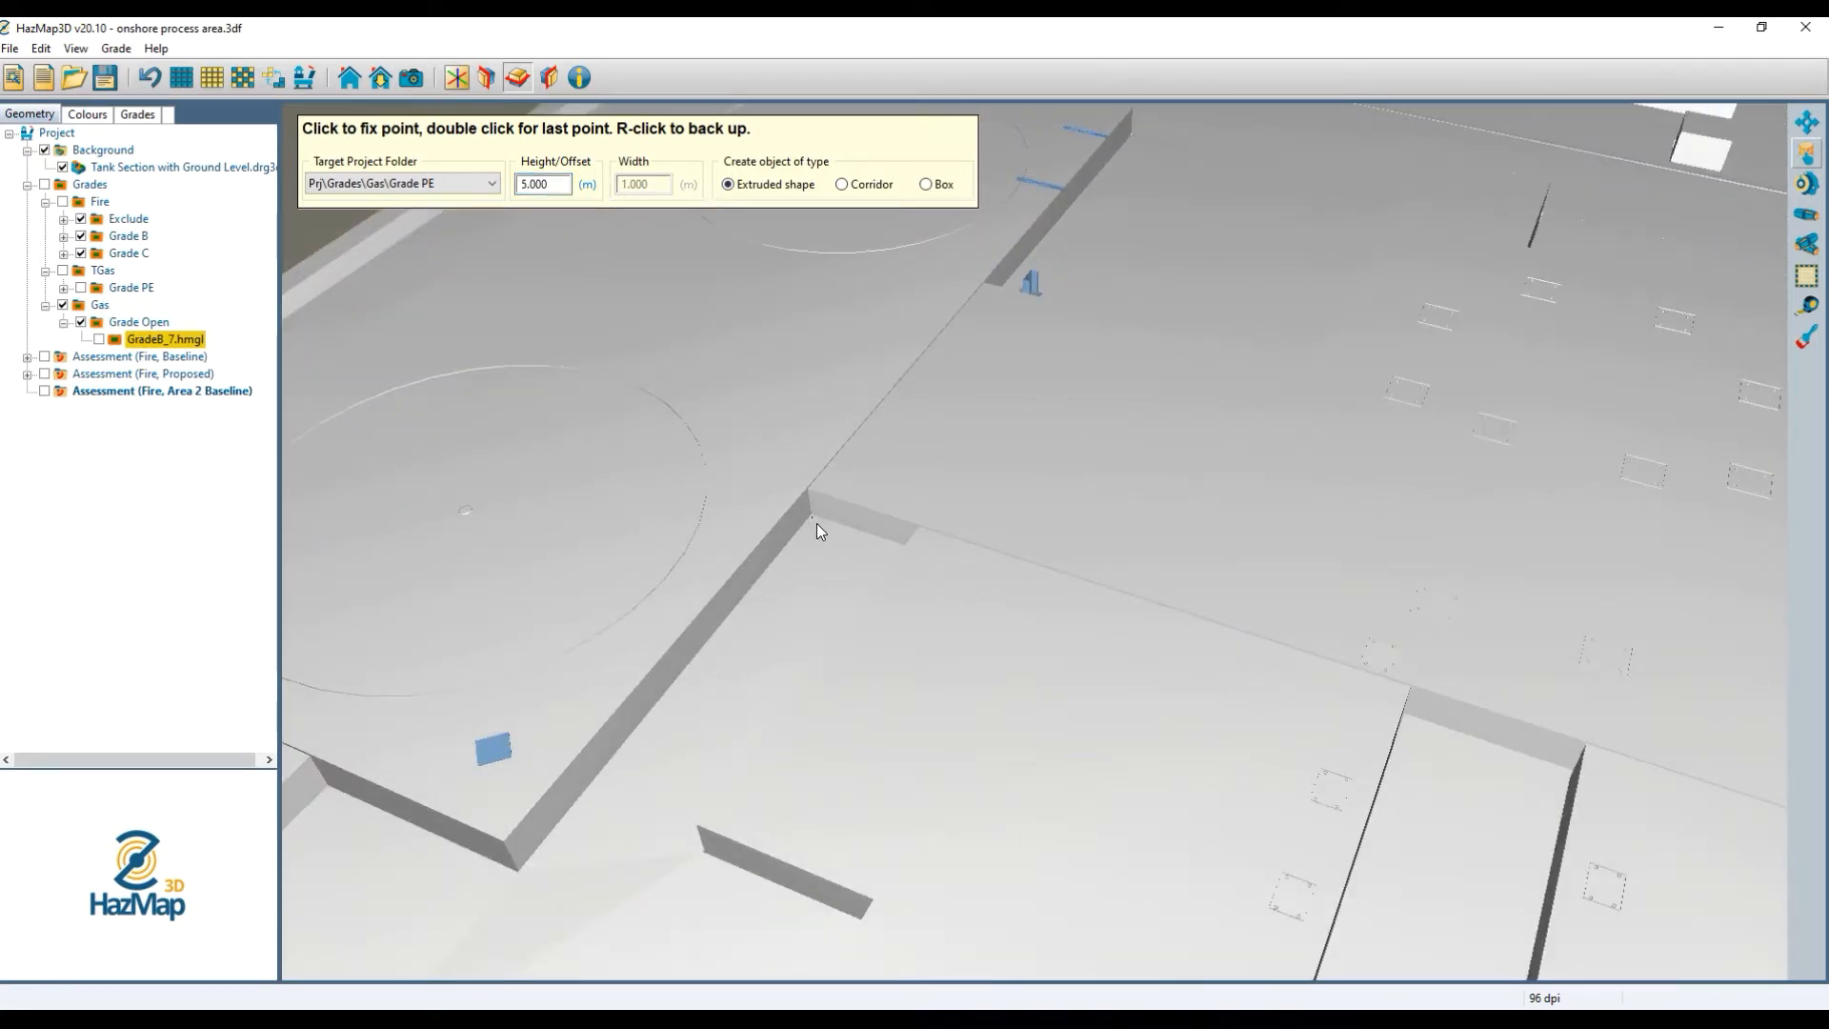
scroll(819, 535, down, 1)
scroll(827, 545, down, 1)
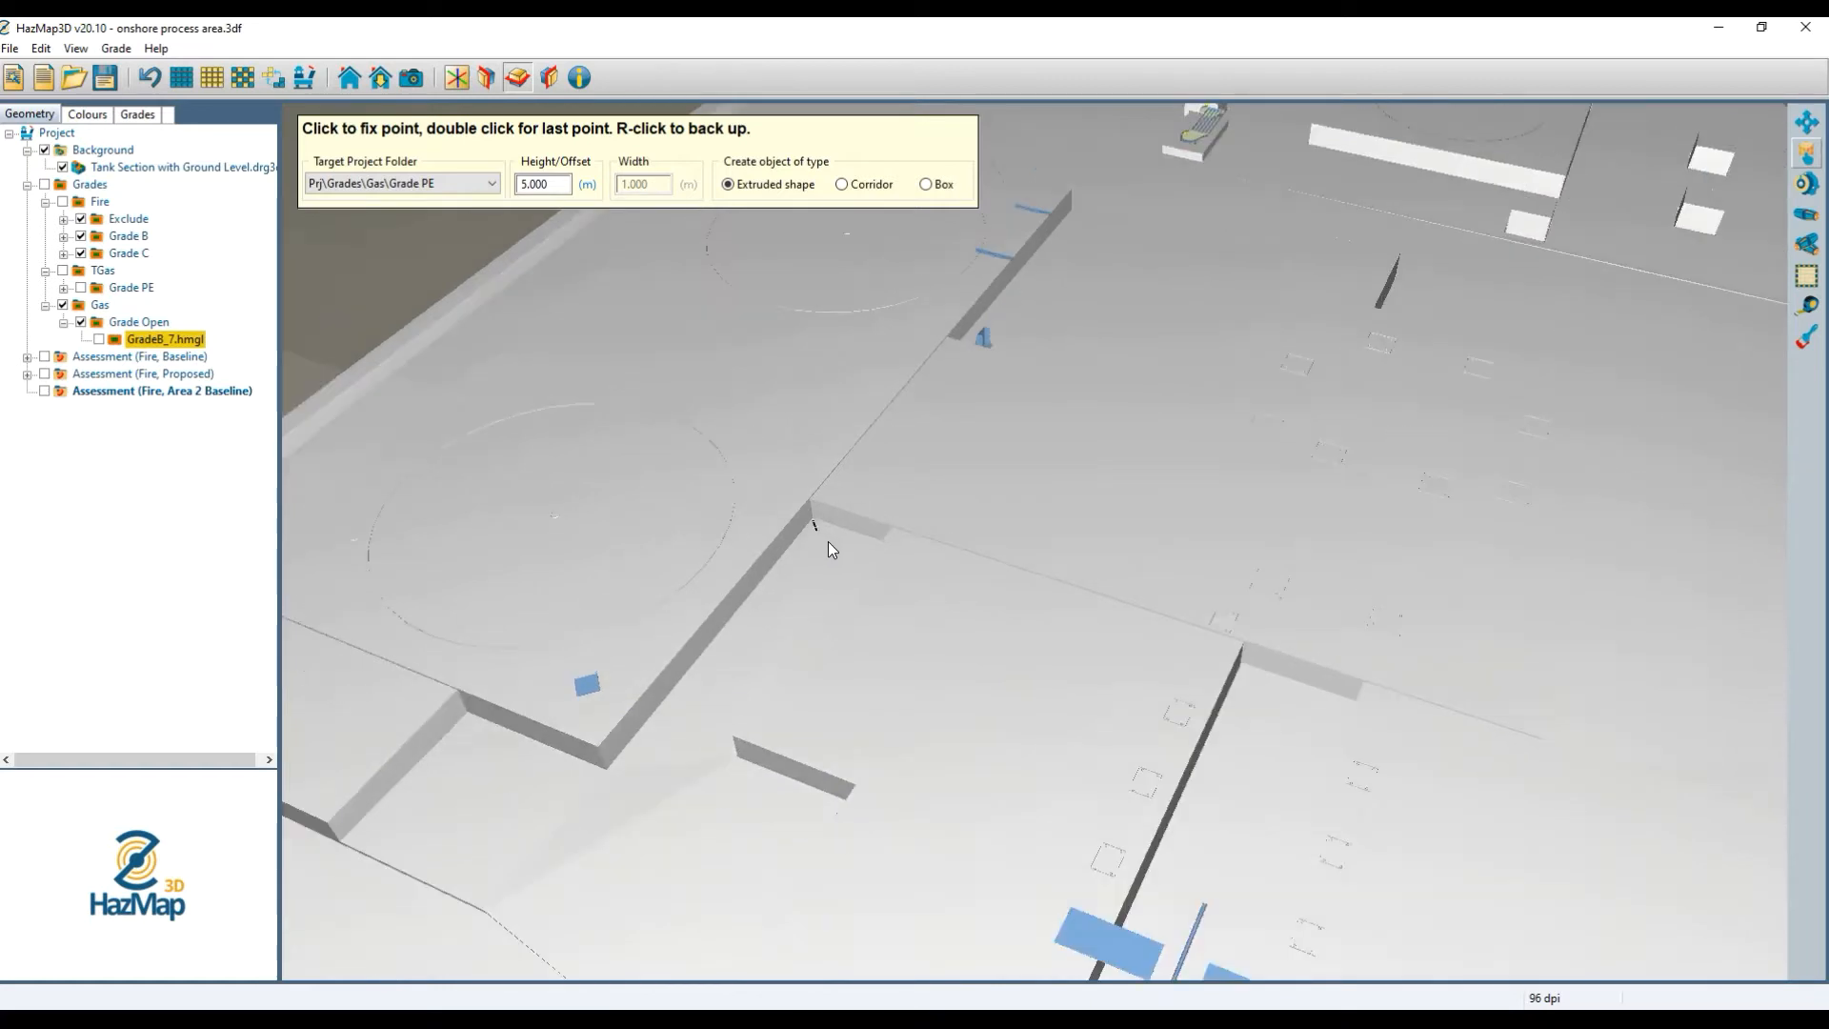
scroll(827, 543, down, 3)
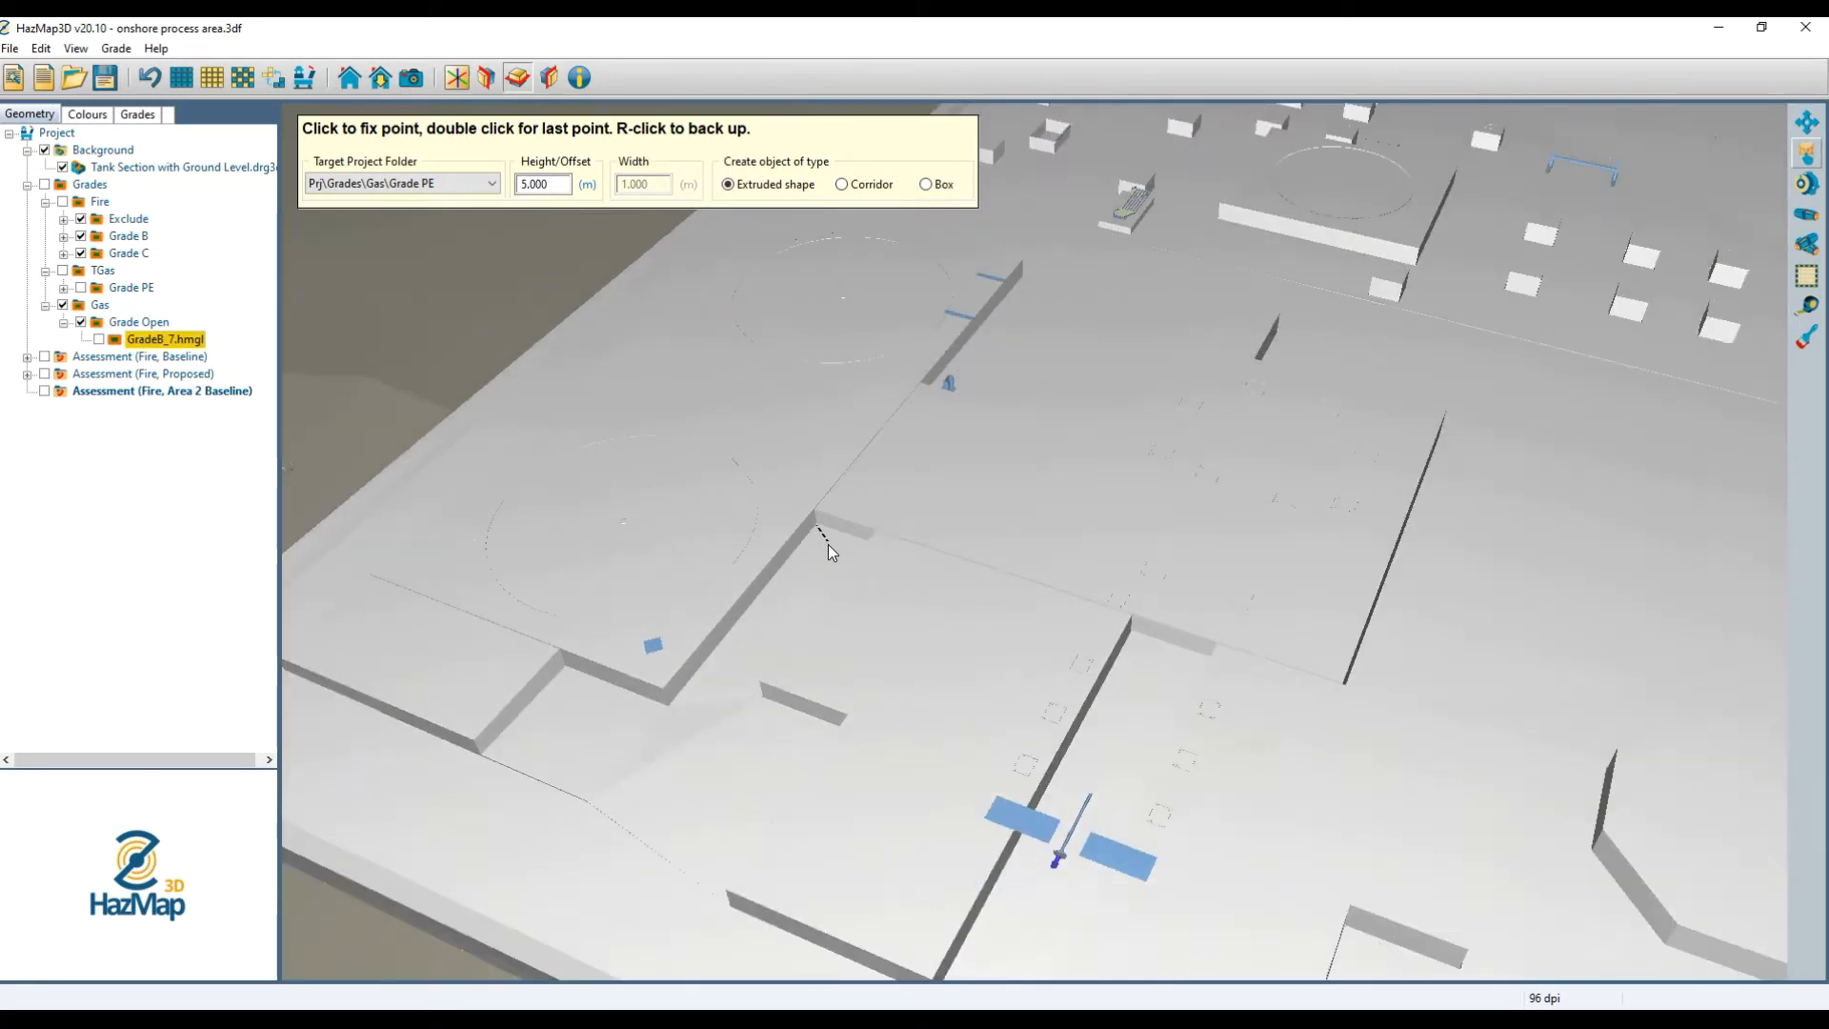
scroll(829, 545, down, 2)
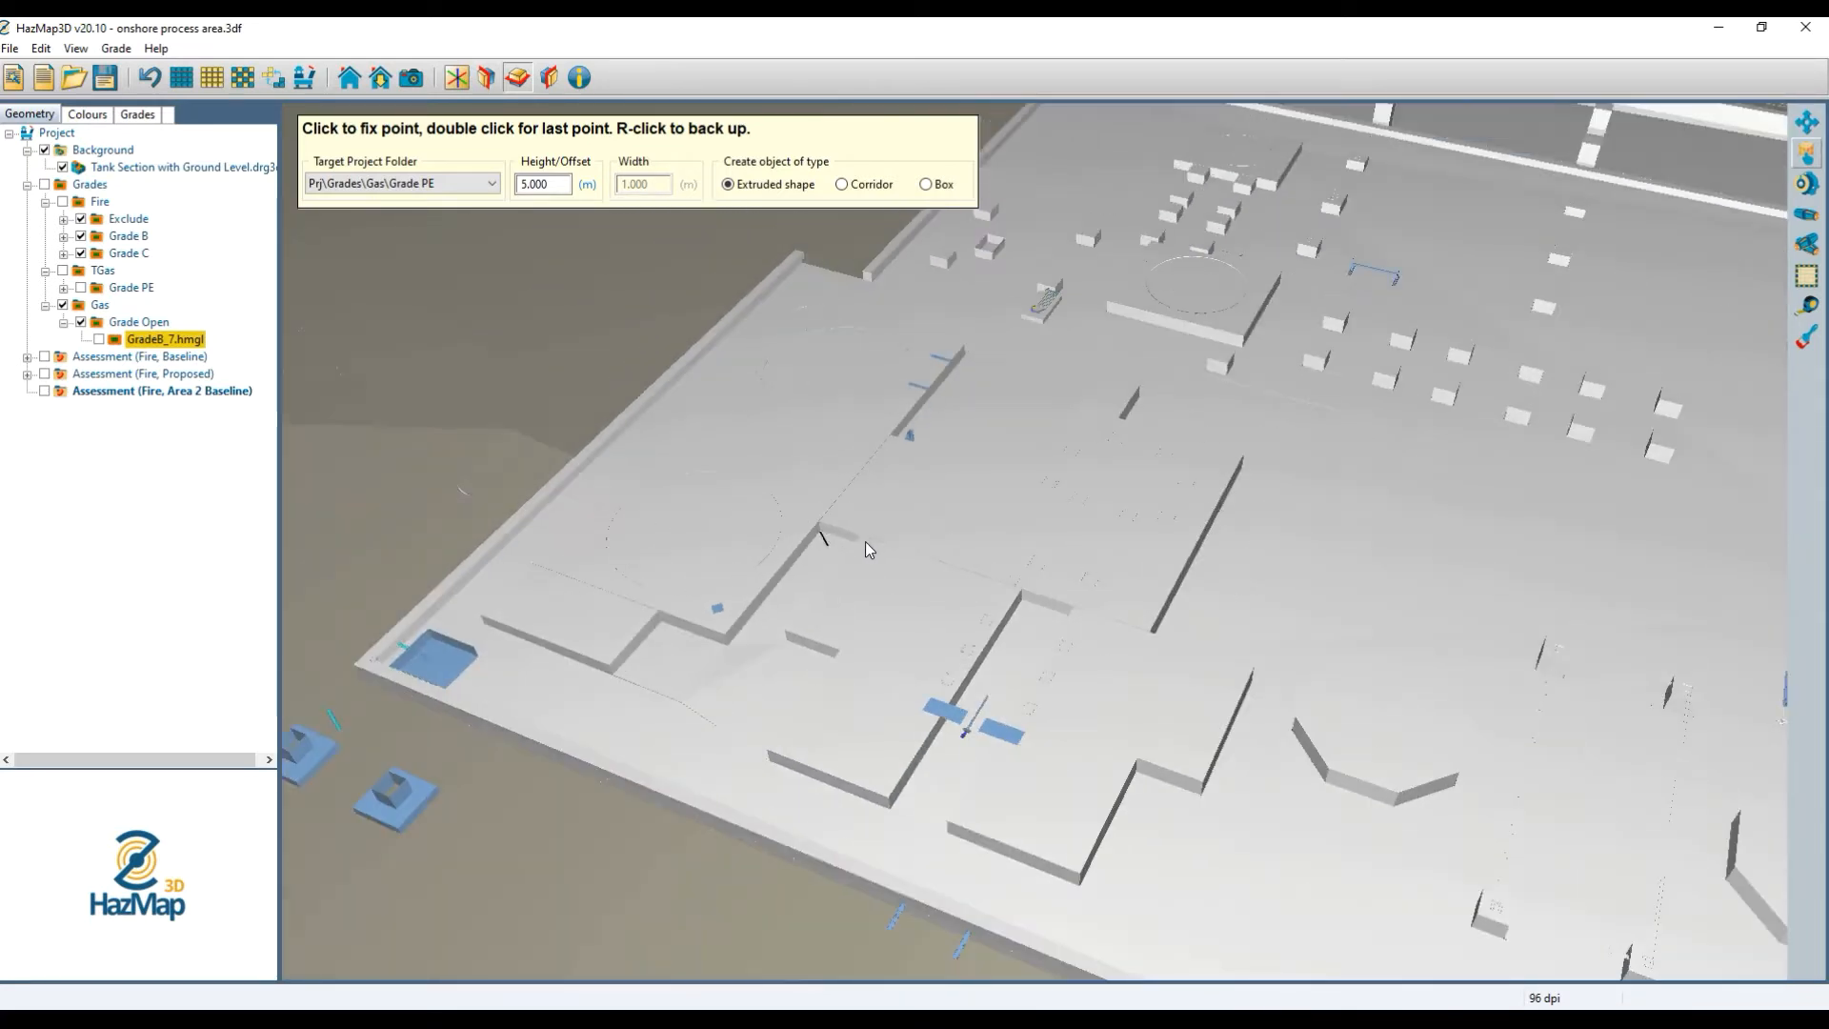
Trace the Grade PE outline along the stepped bund walls nearest the outer edge of the process area, around the two joined bunds.
click(861, 551)
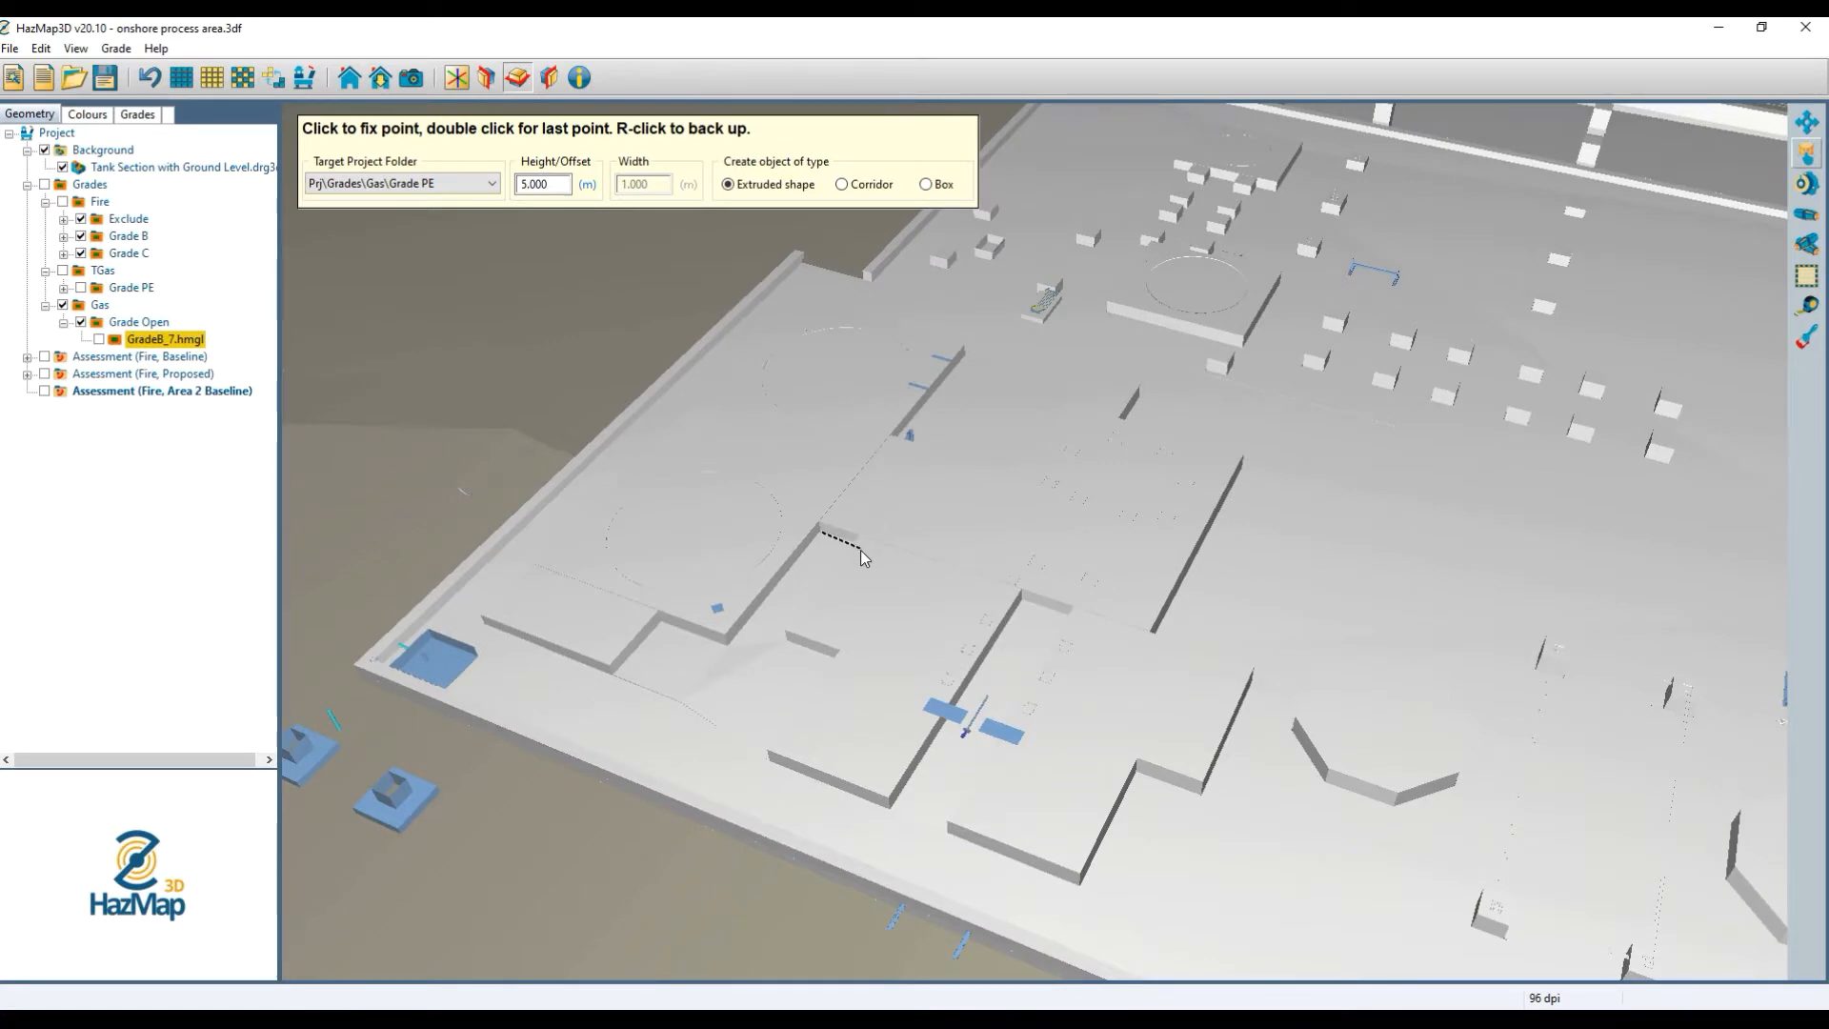
click(786, 640)
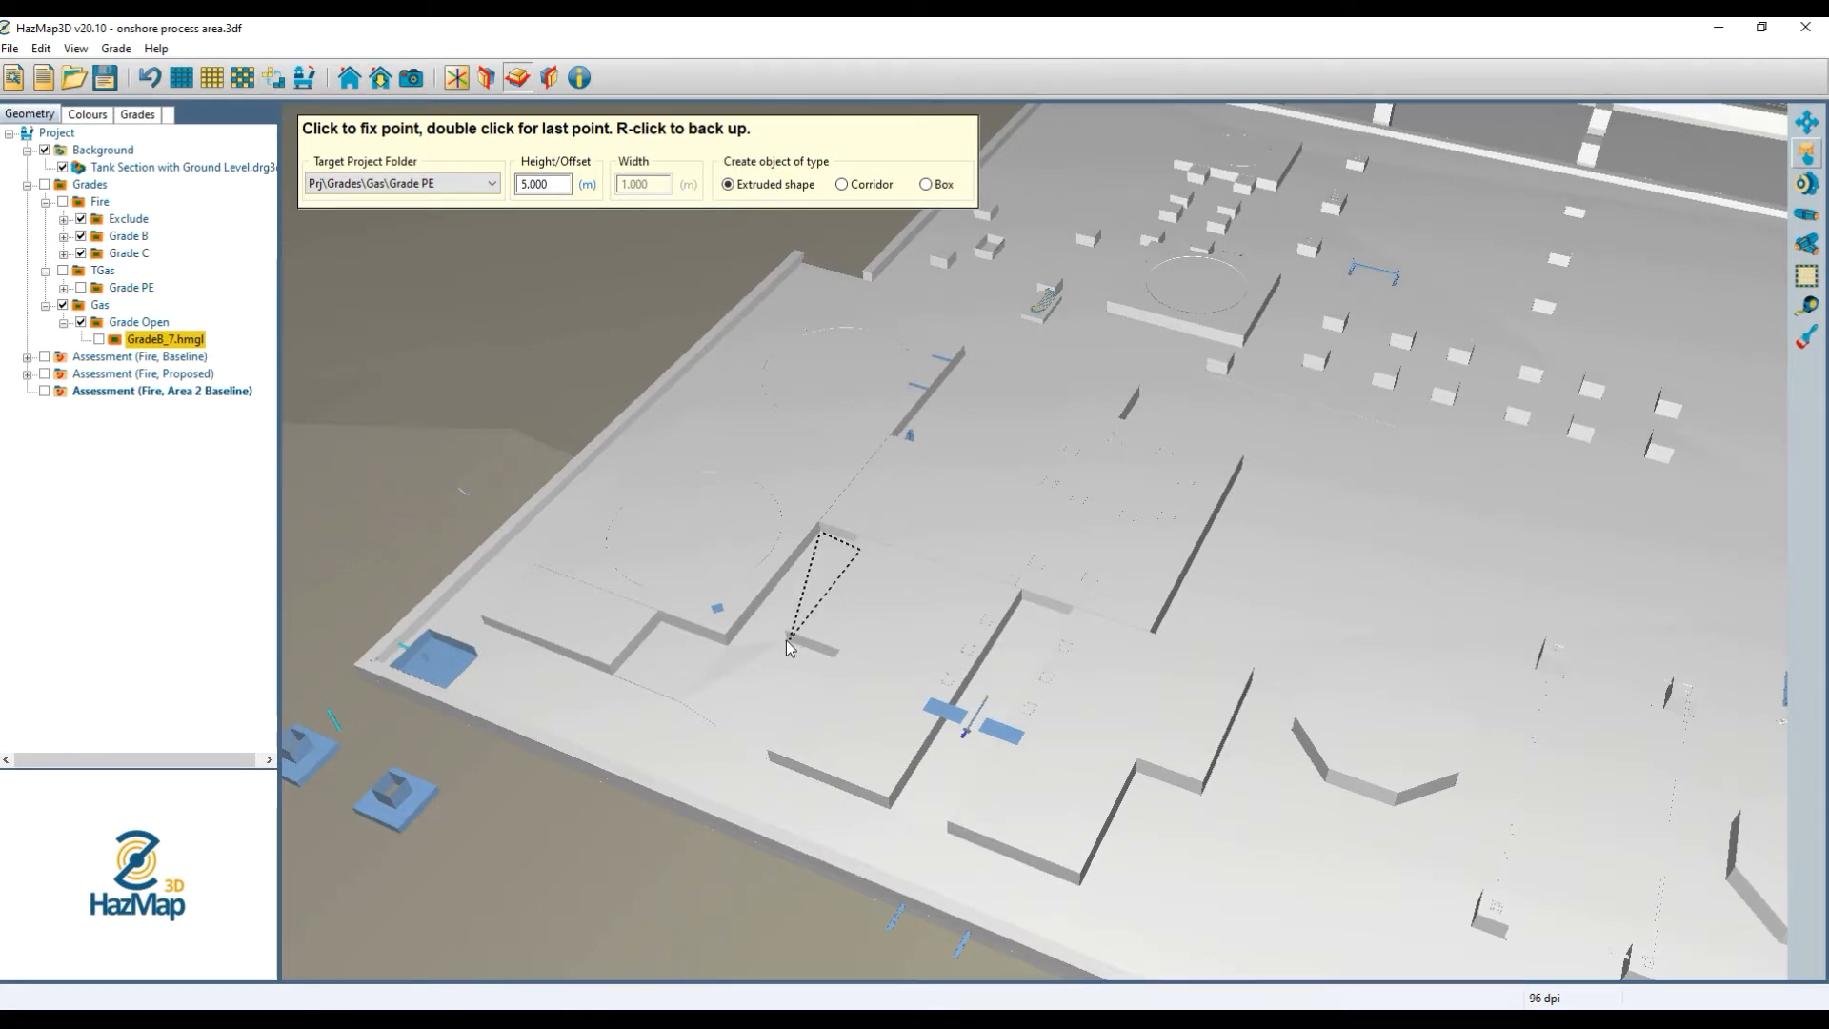
click(837, 660)
click(769, 763)
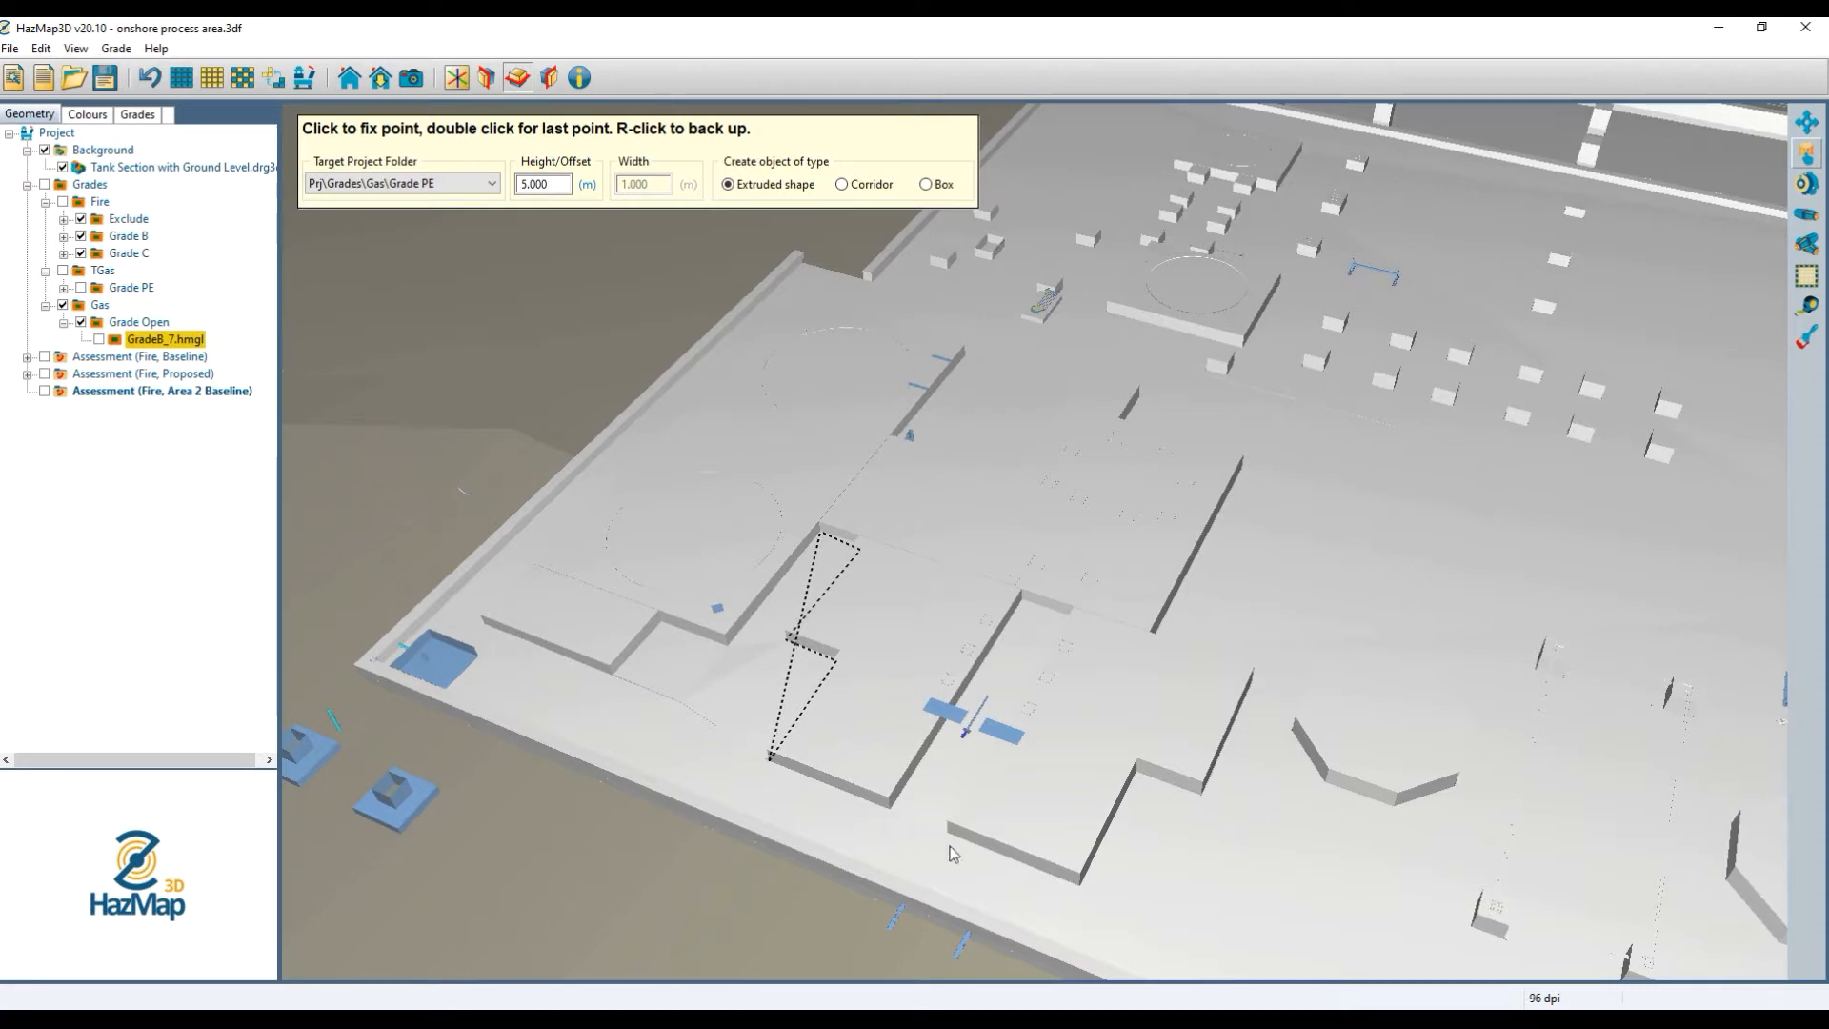
click(1080, 885)
click(1138, 776)
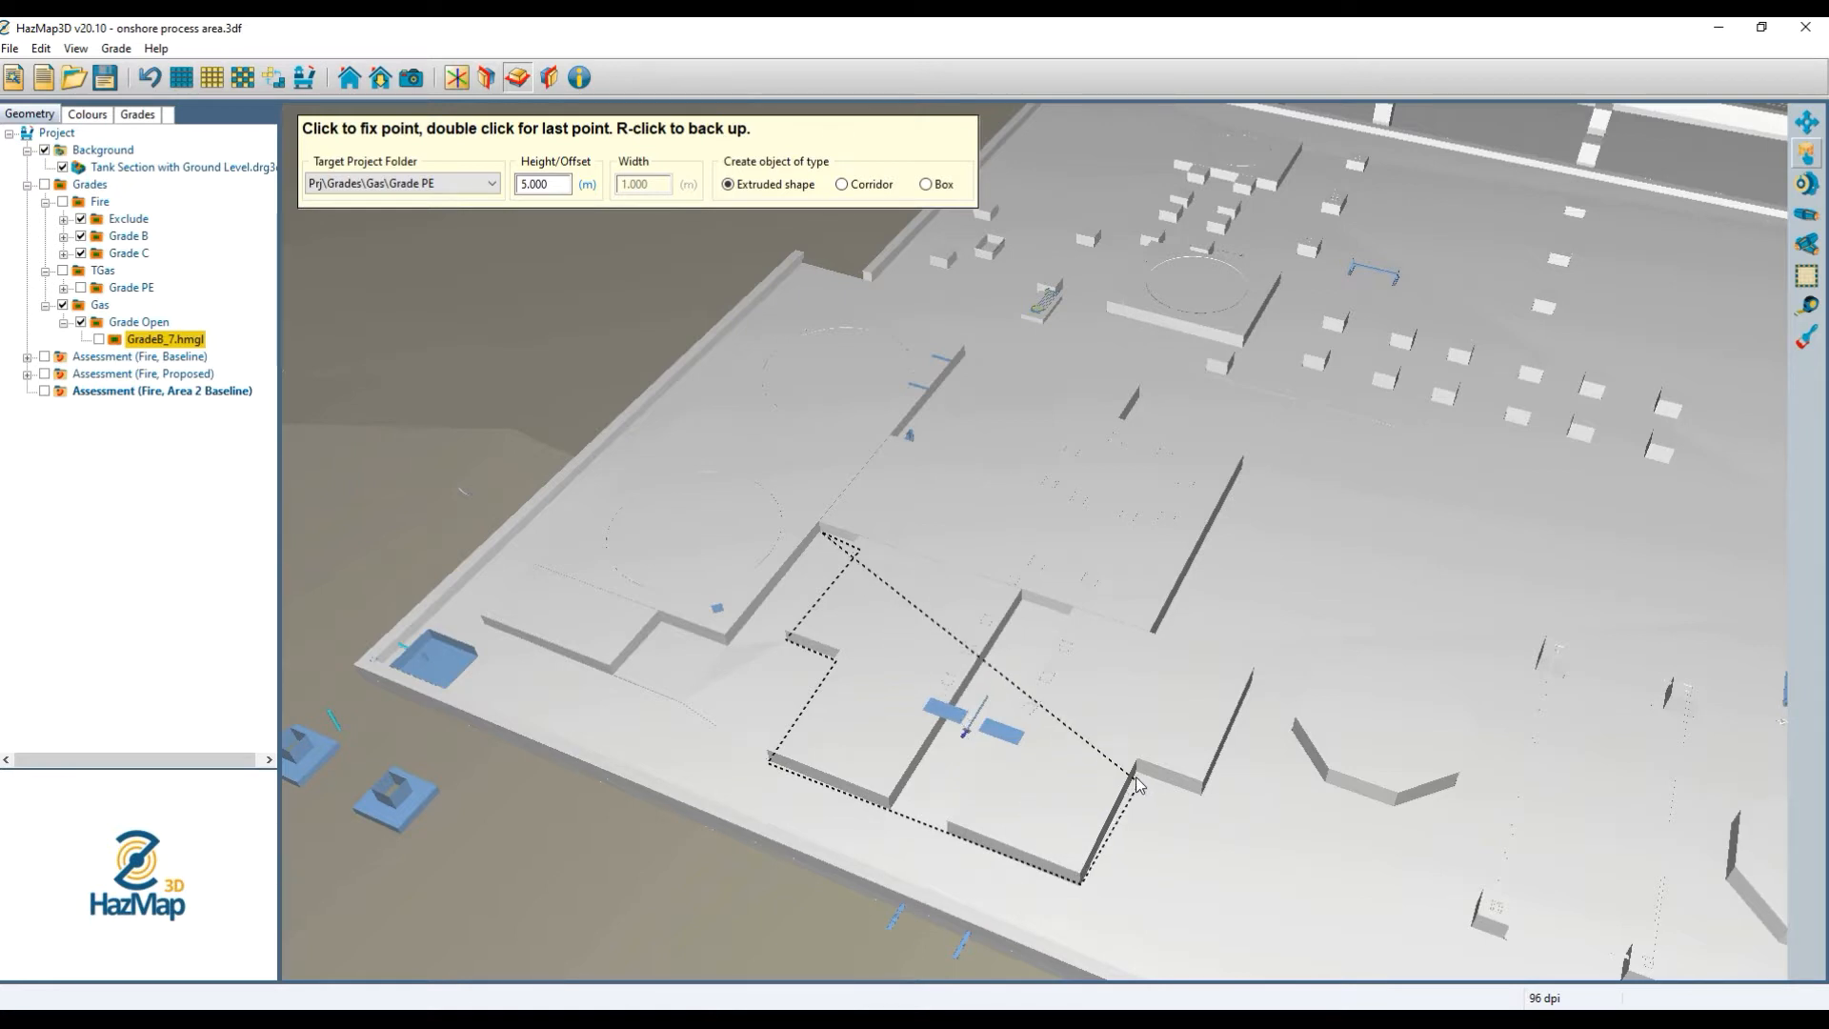
click(1203, 796)
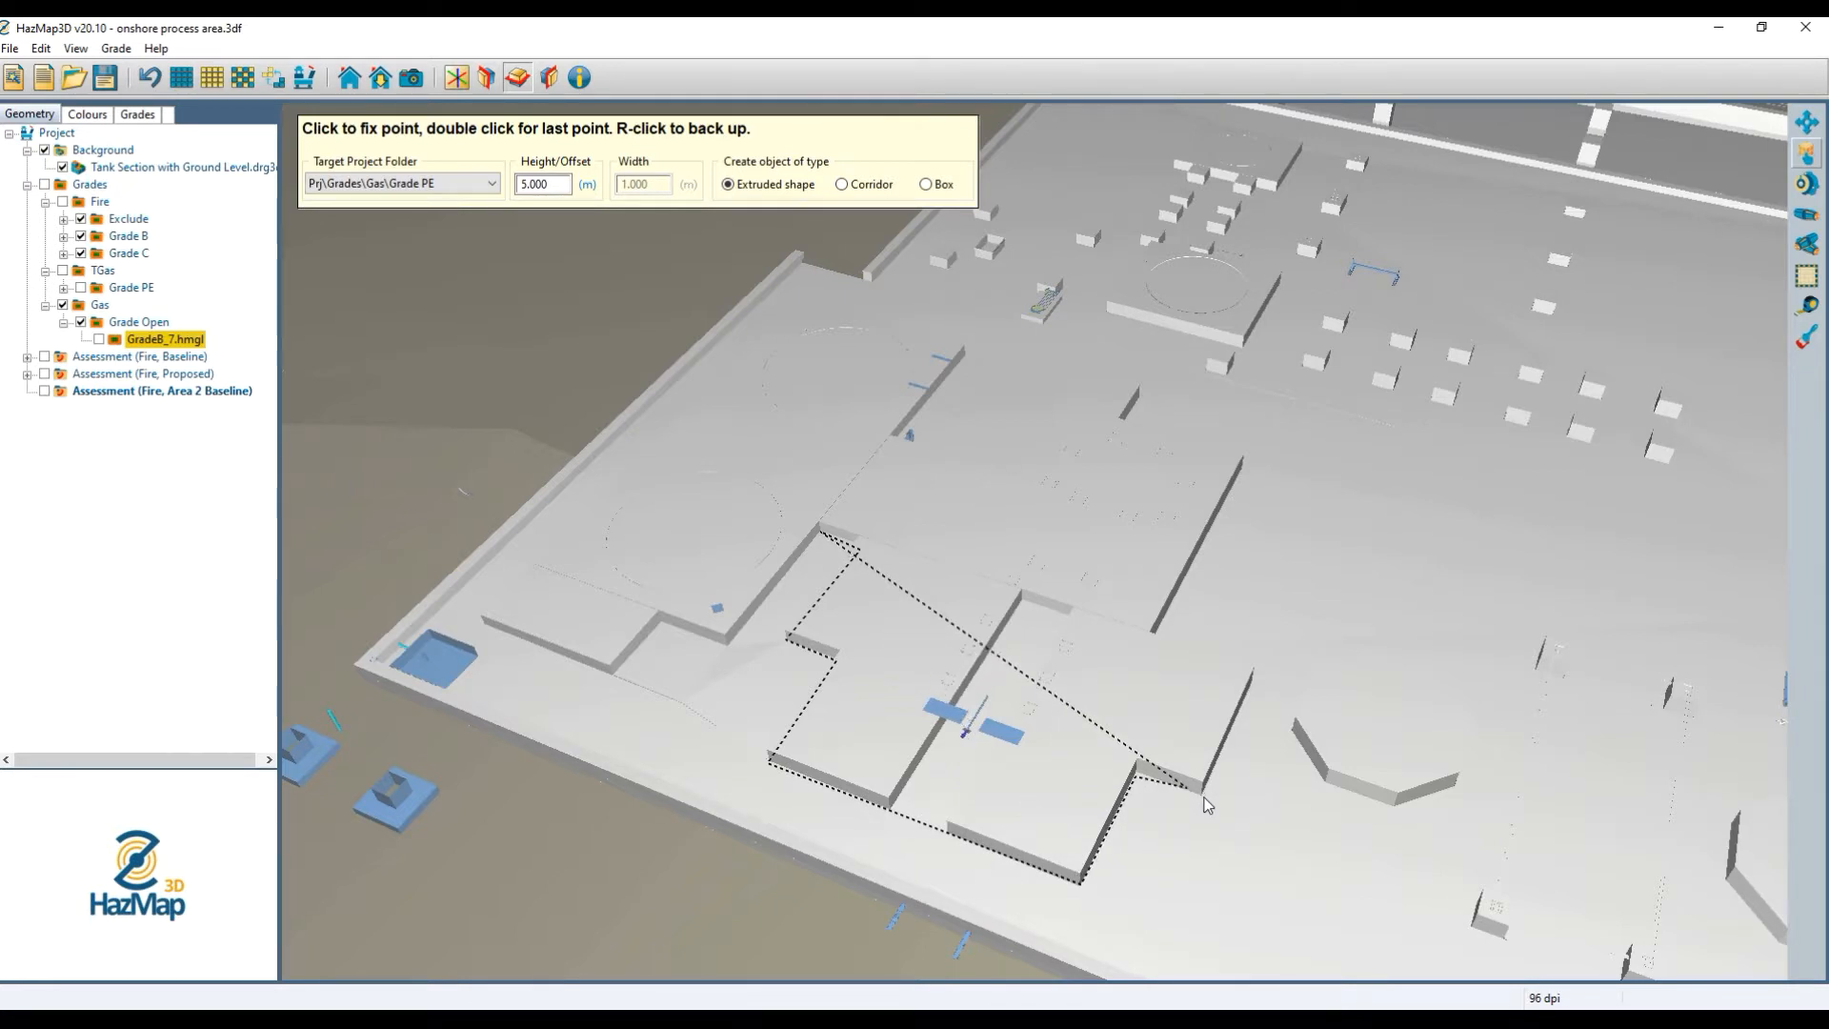
click(1254, 682)
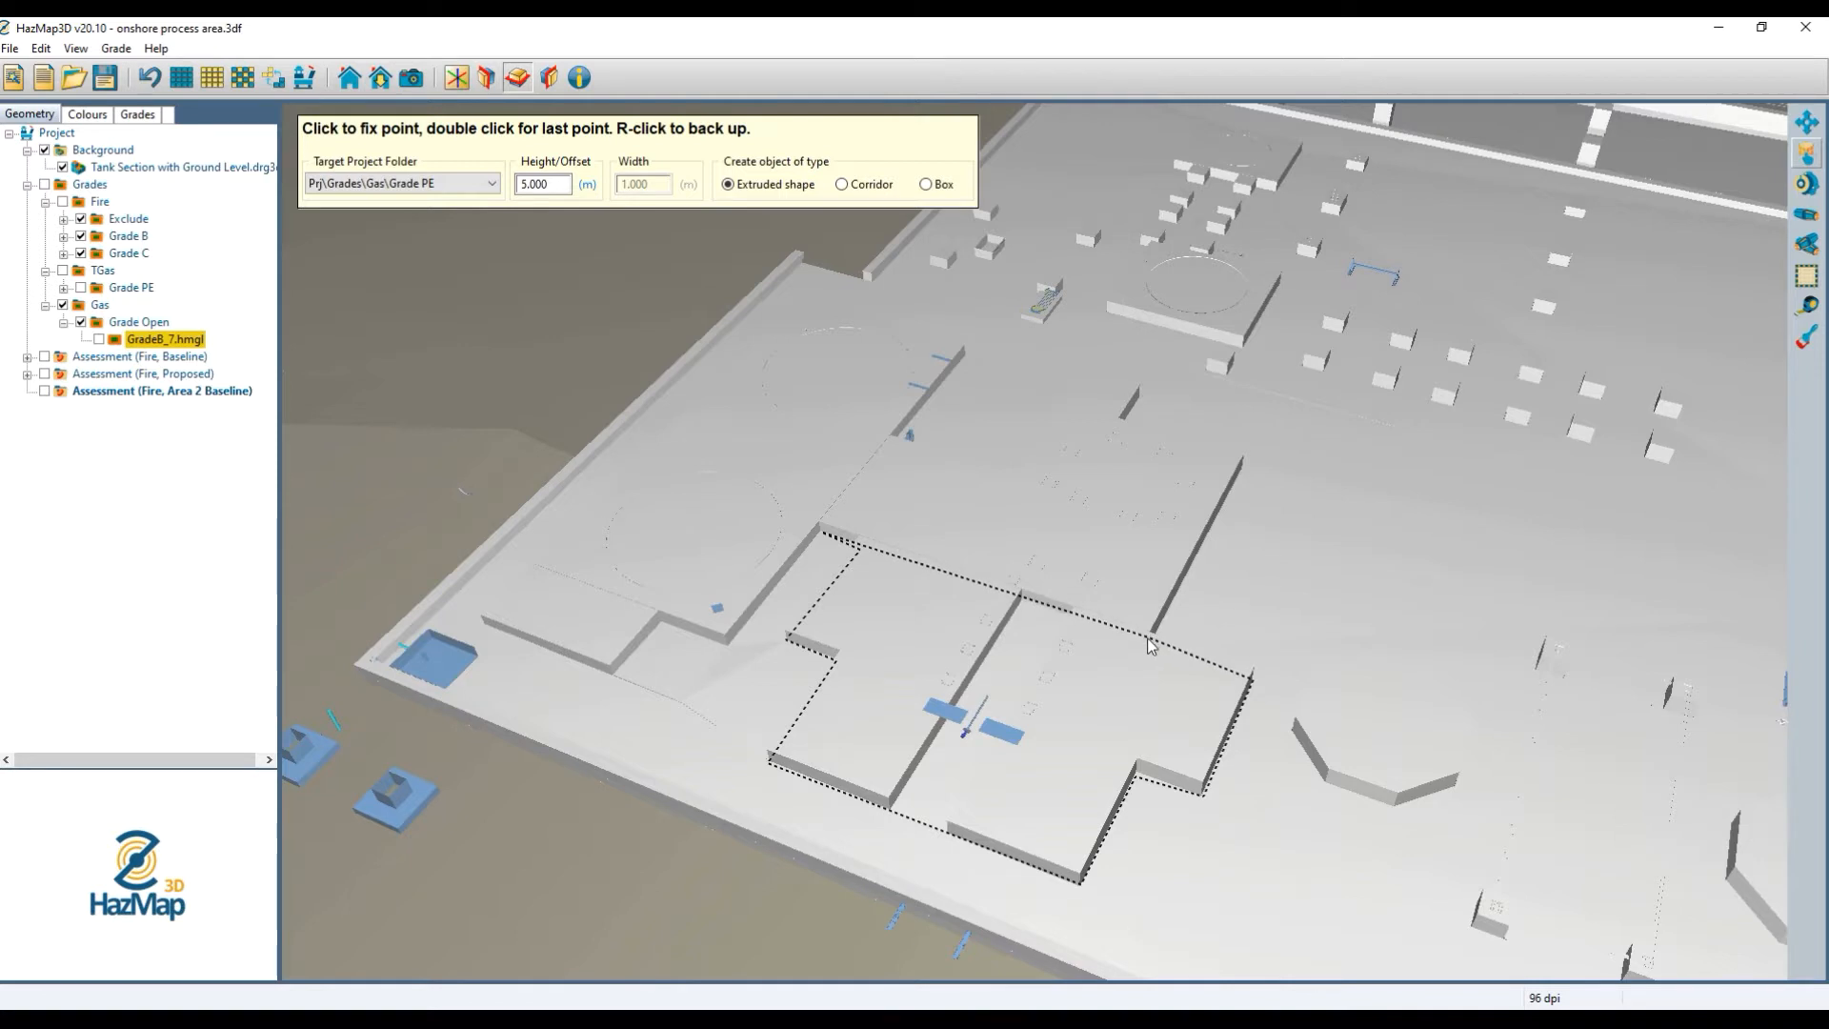
Continue the Grade PE outline along the rear bund walls and finish it at the far end of the long inner wall.
click(1238, 473)
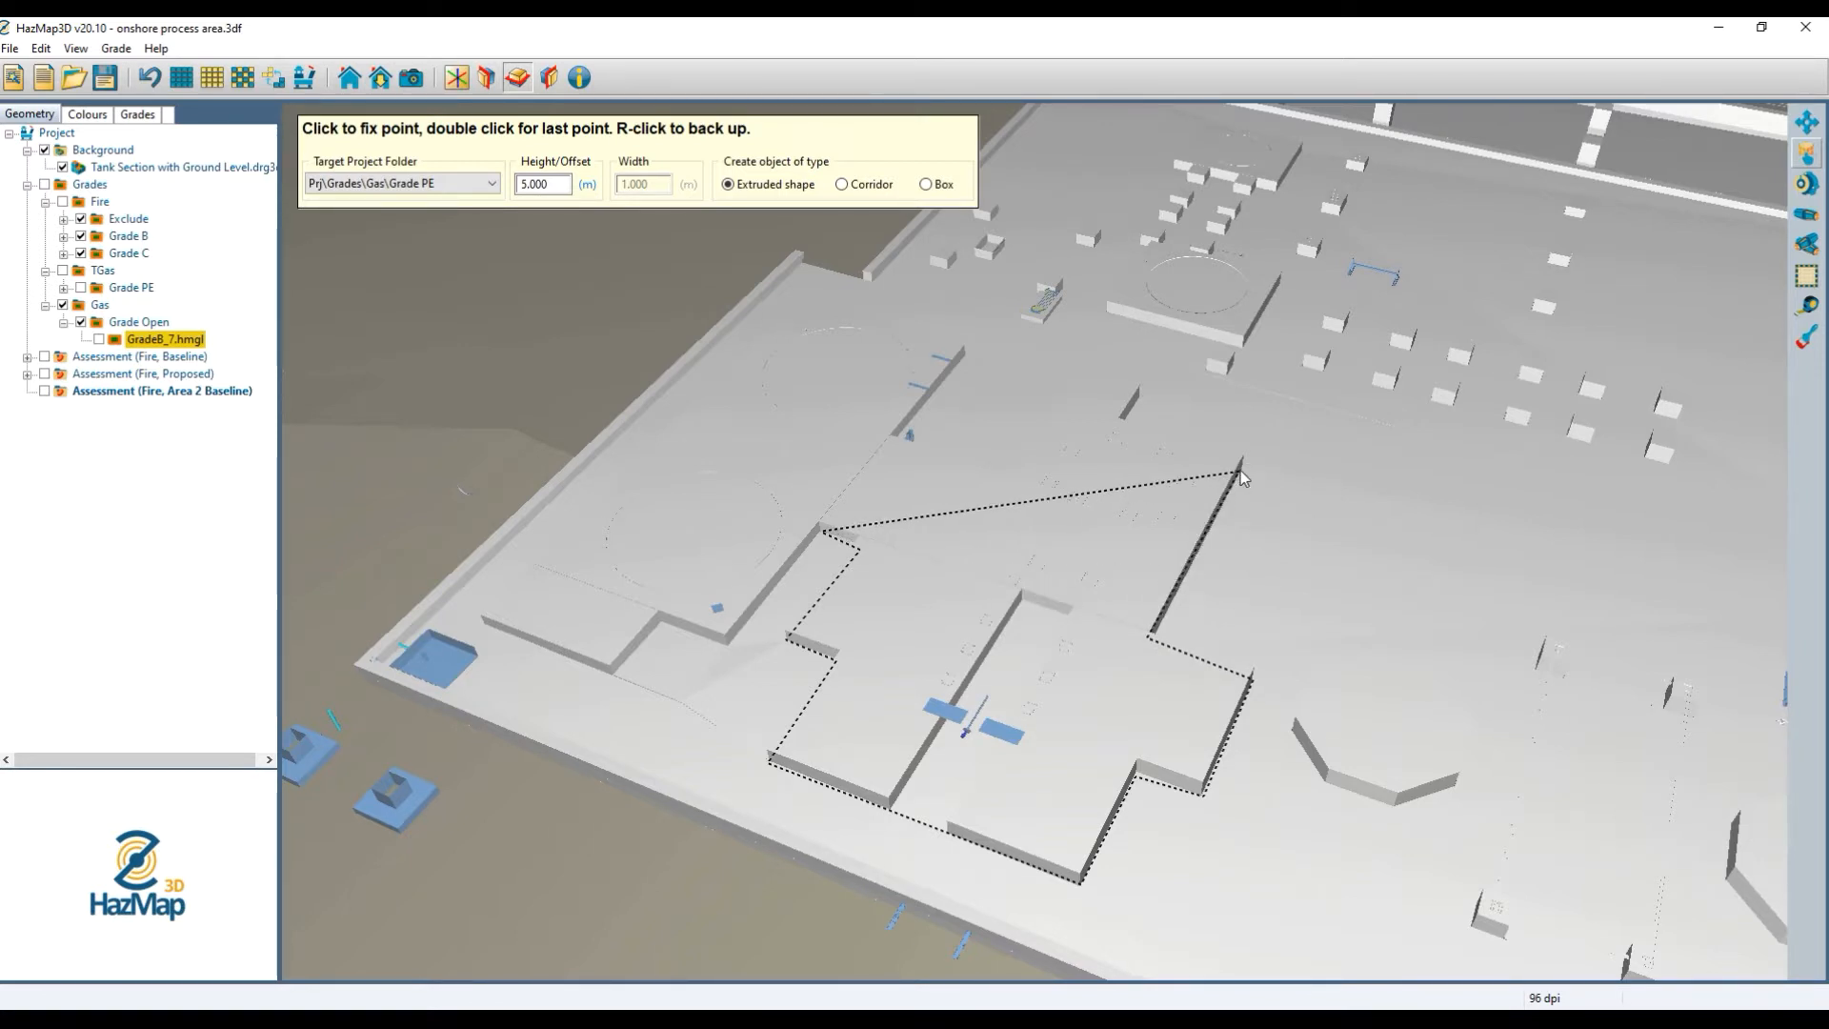
click(1123, 428)
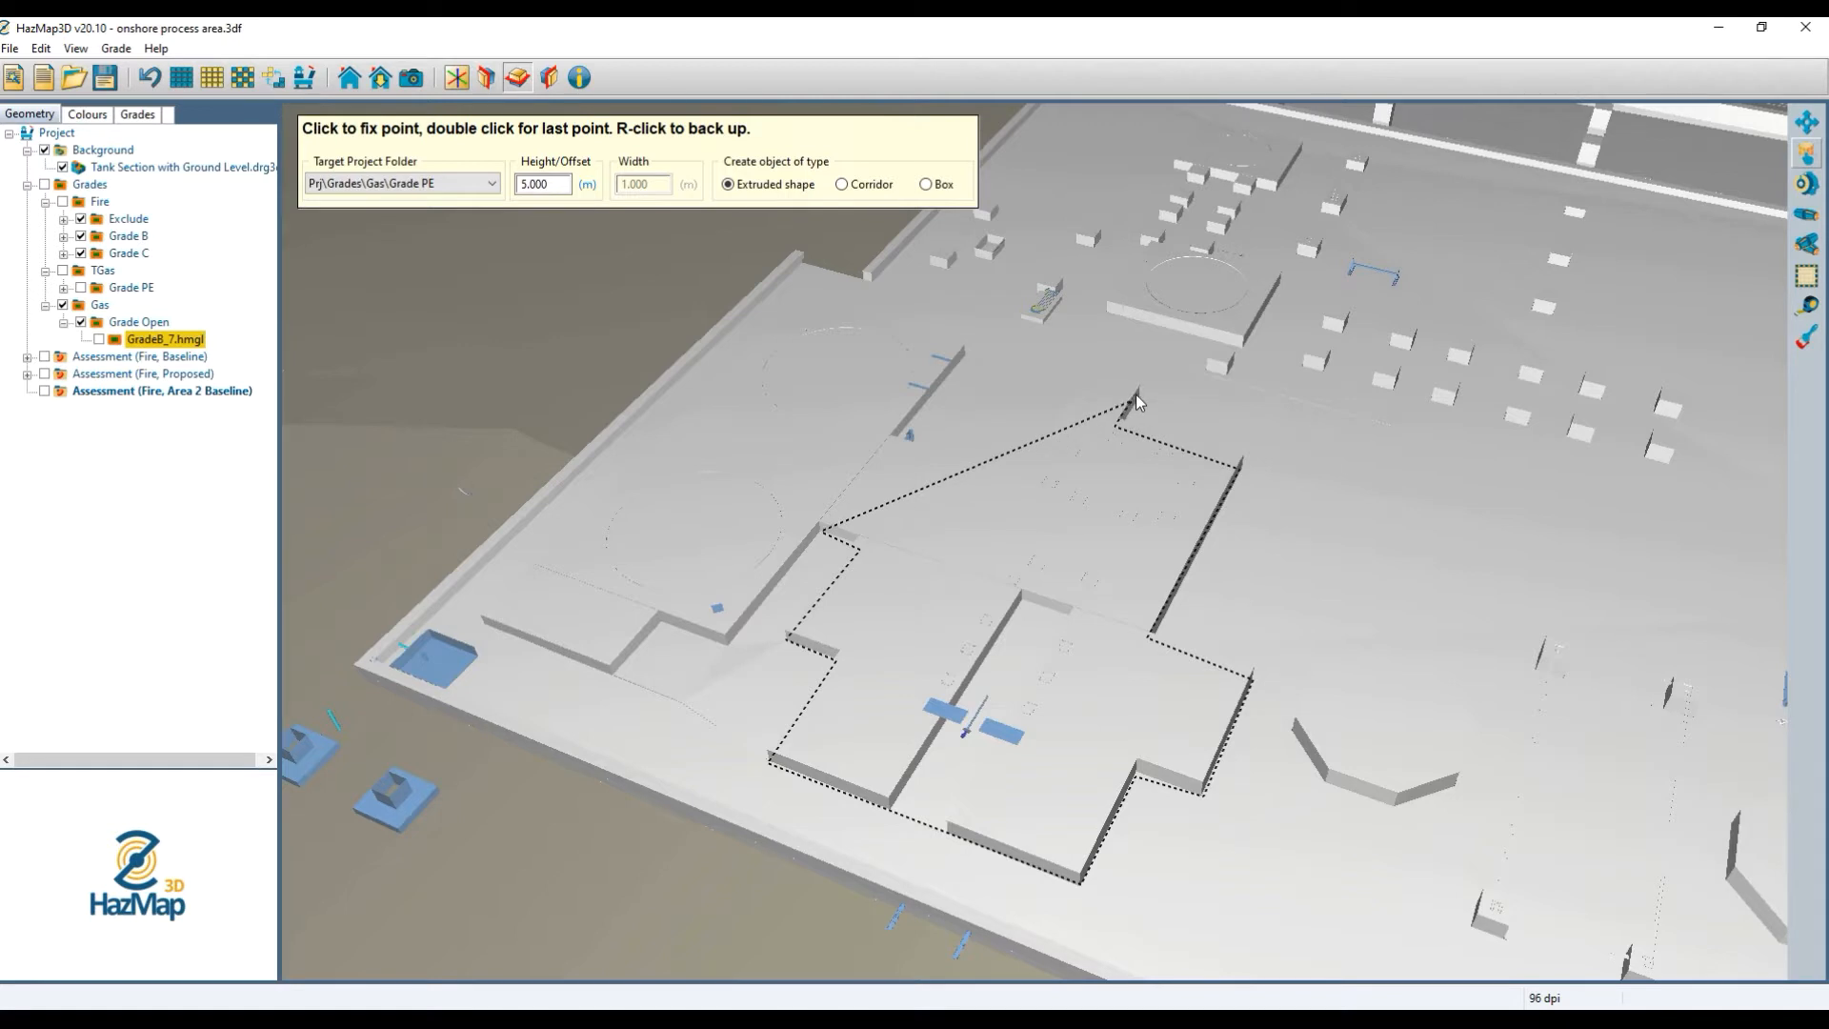
click(1137, 396)
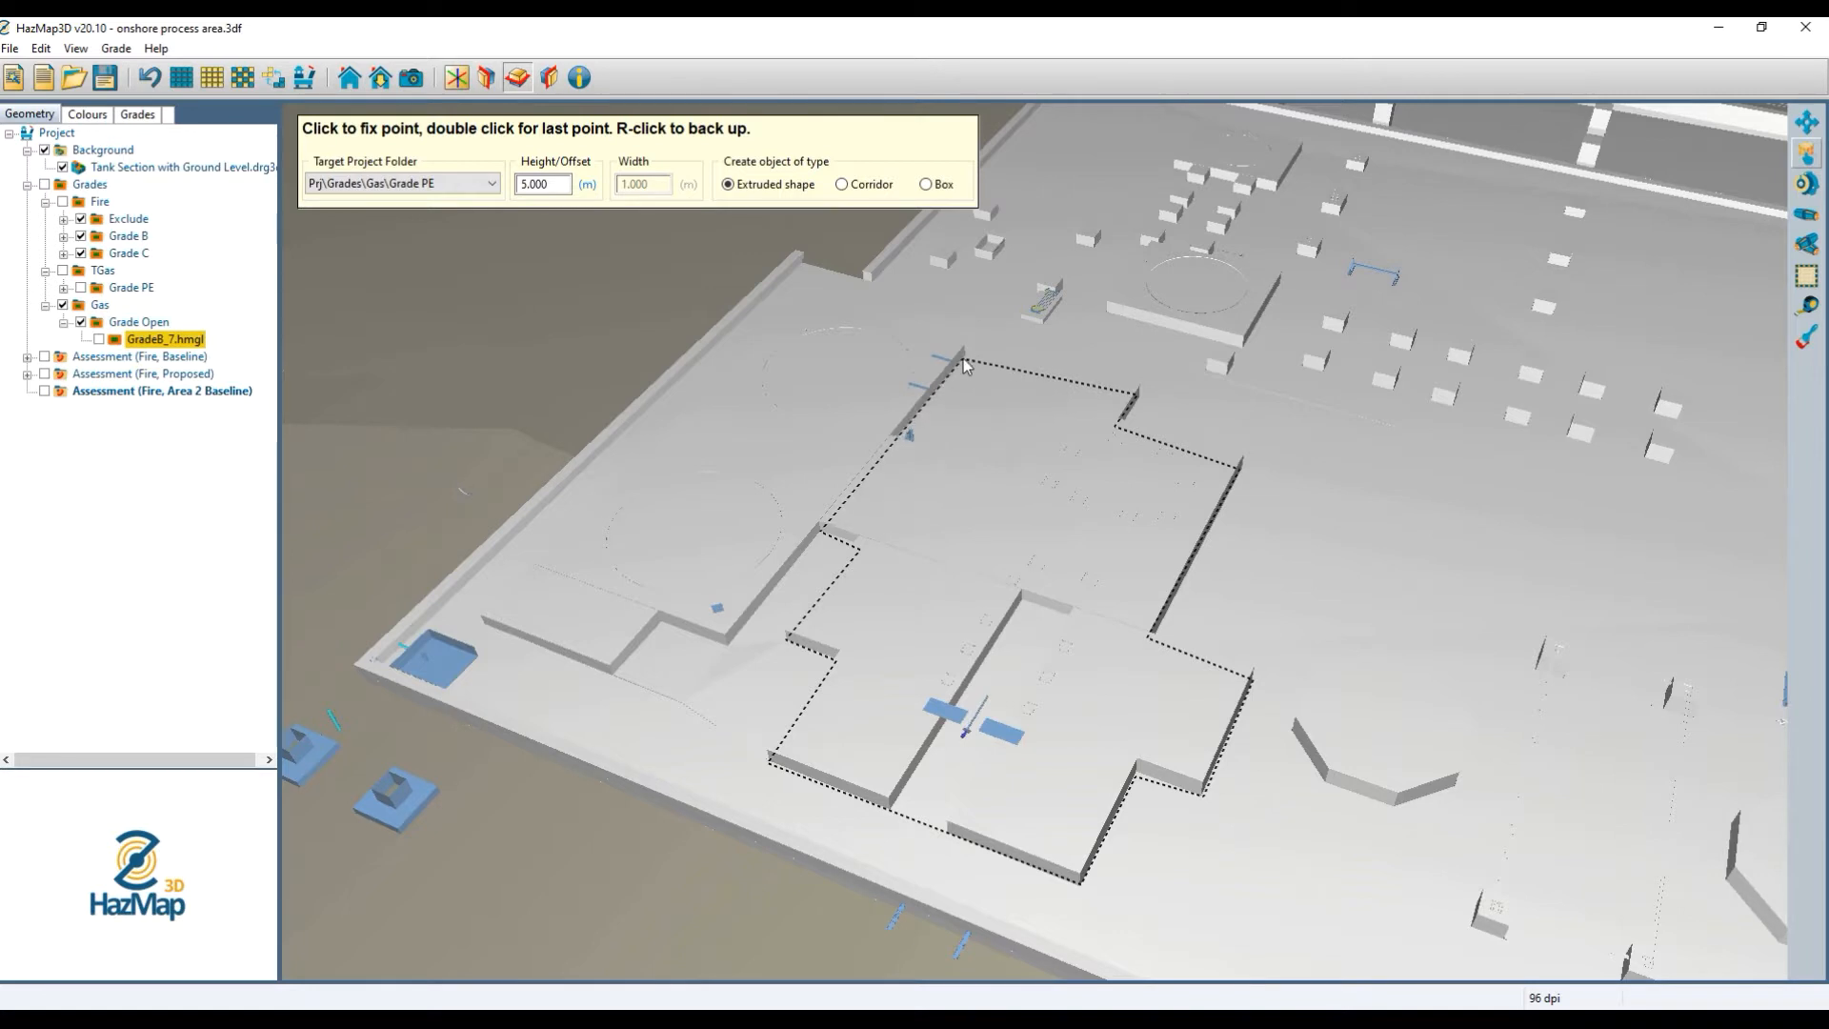
double_click(964, 356)
right_click(1179, 610)
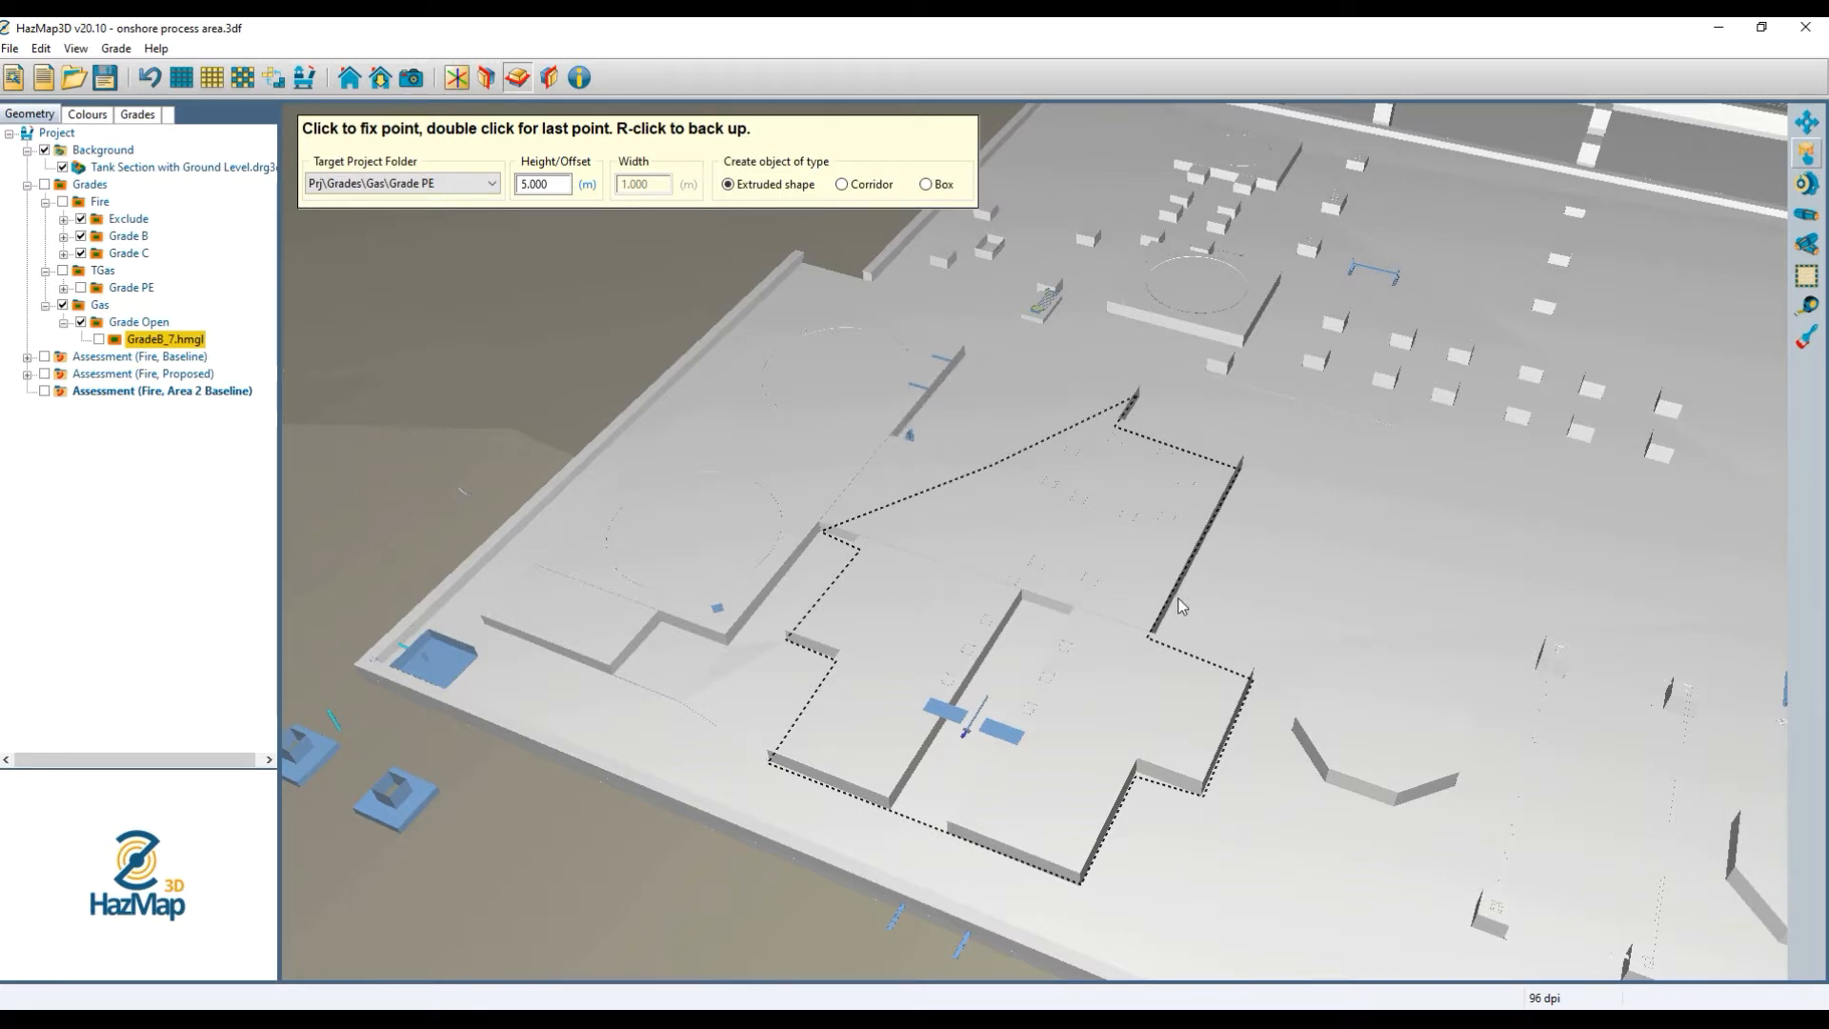
click(1214, 632)
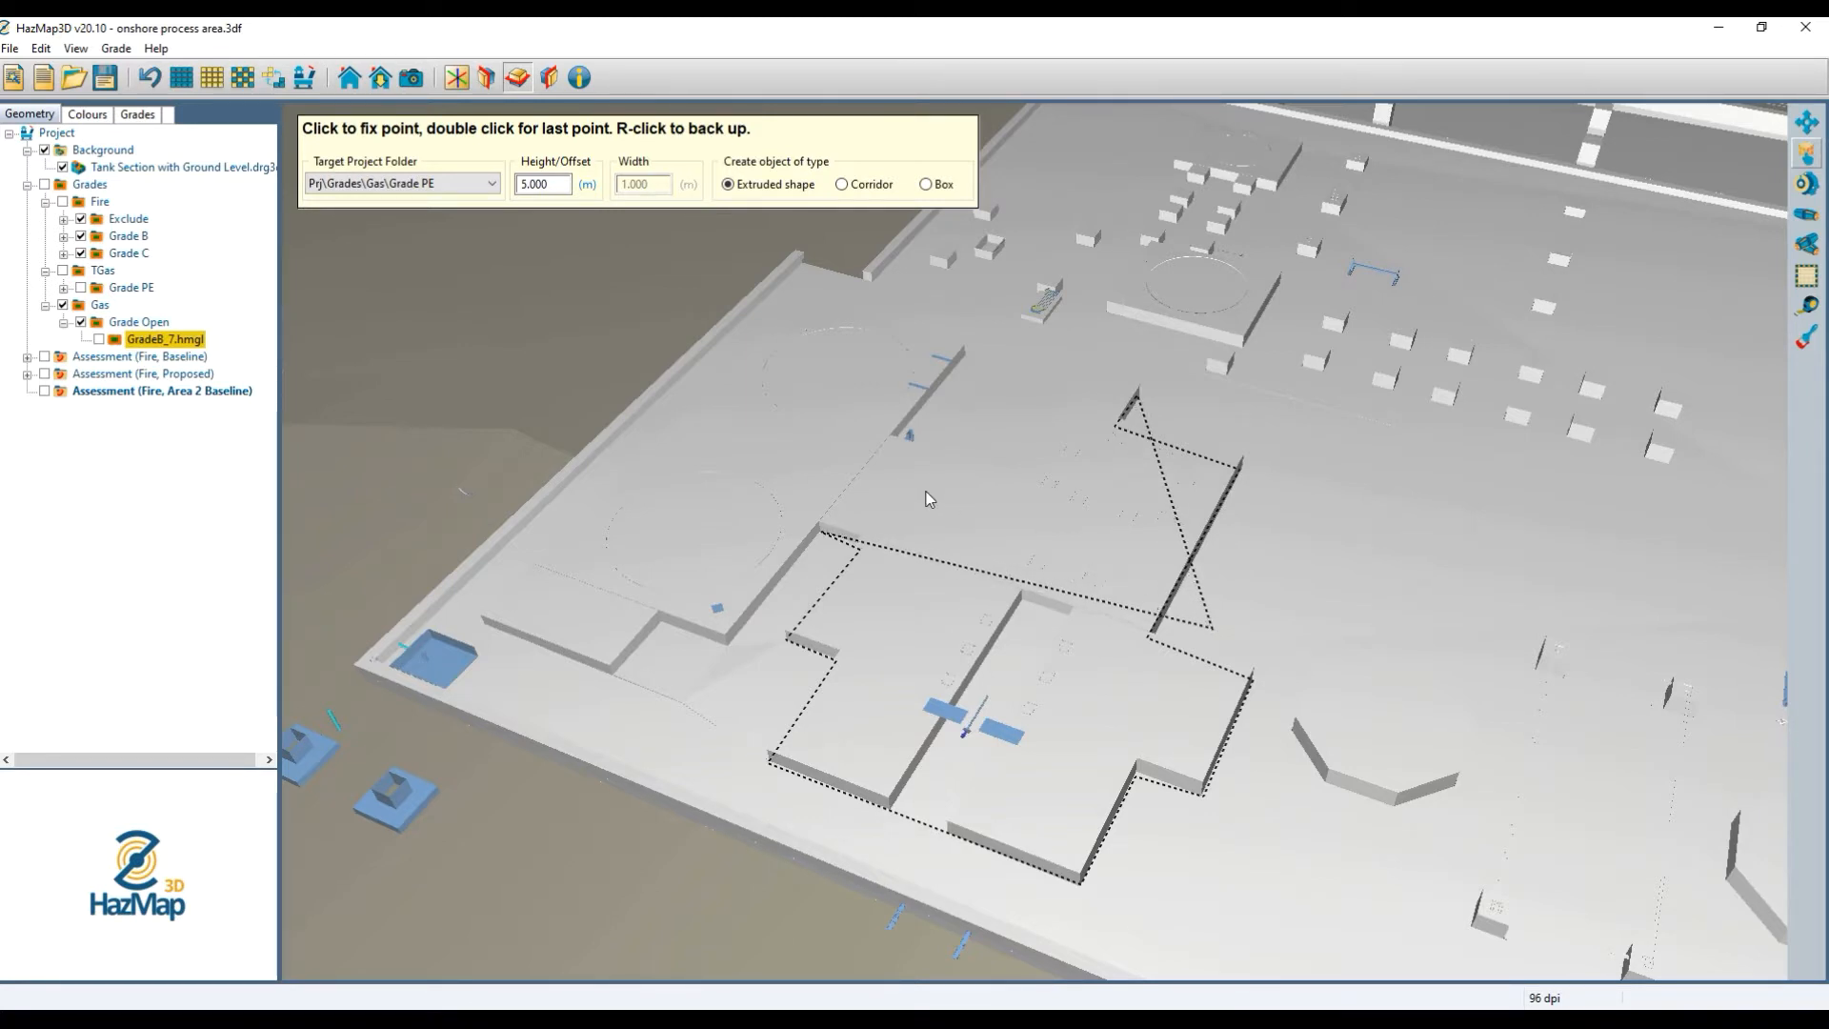
right_click(1128, 539)
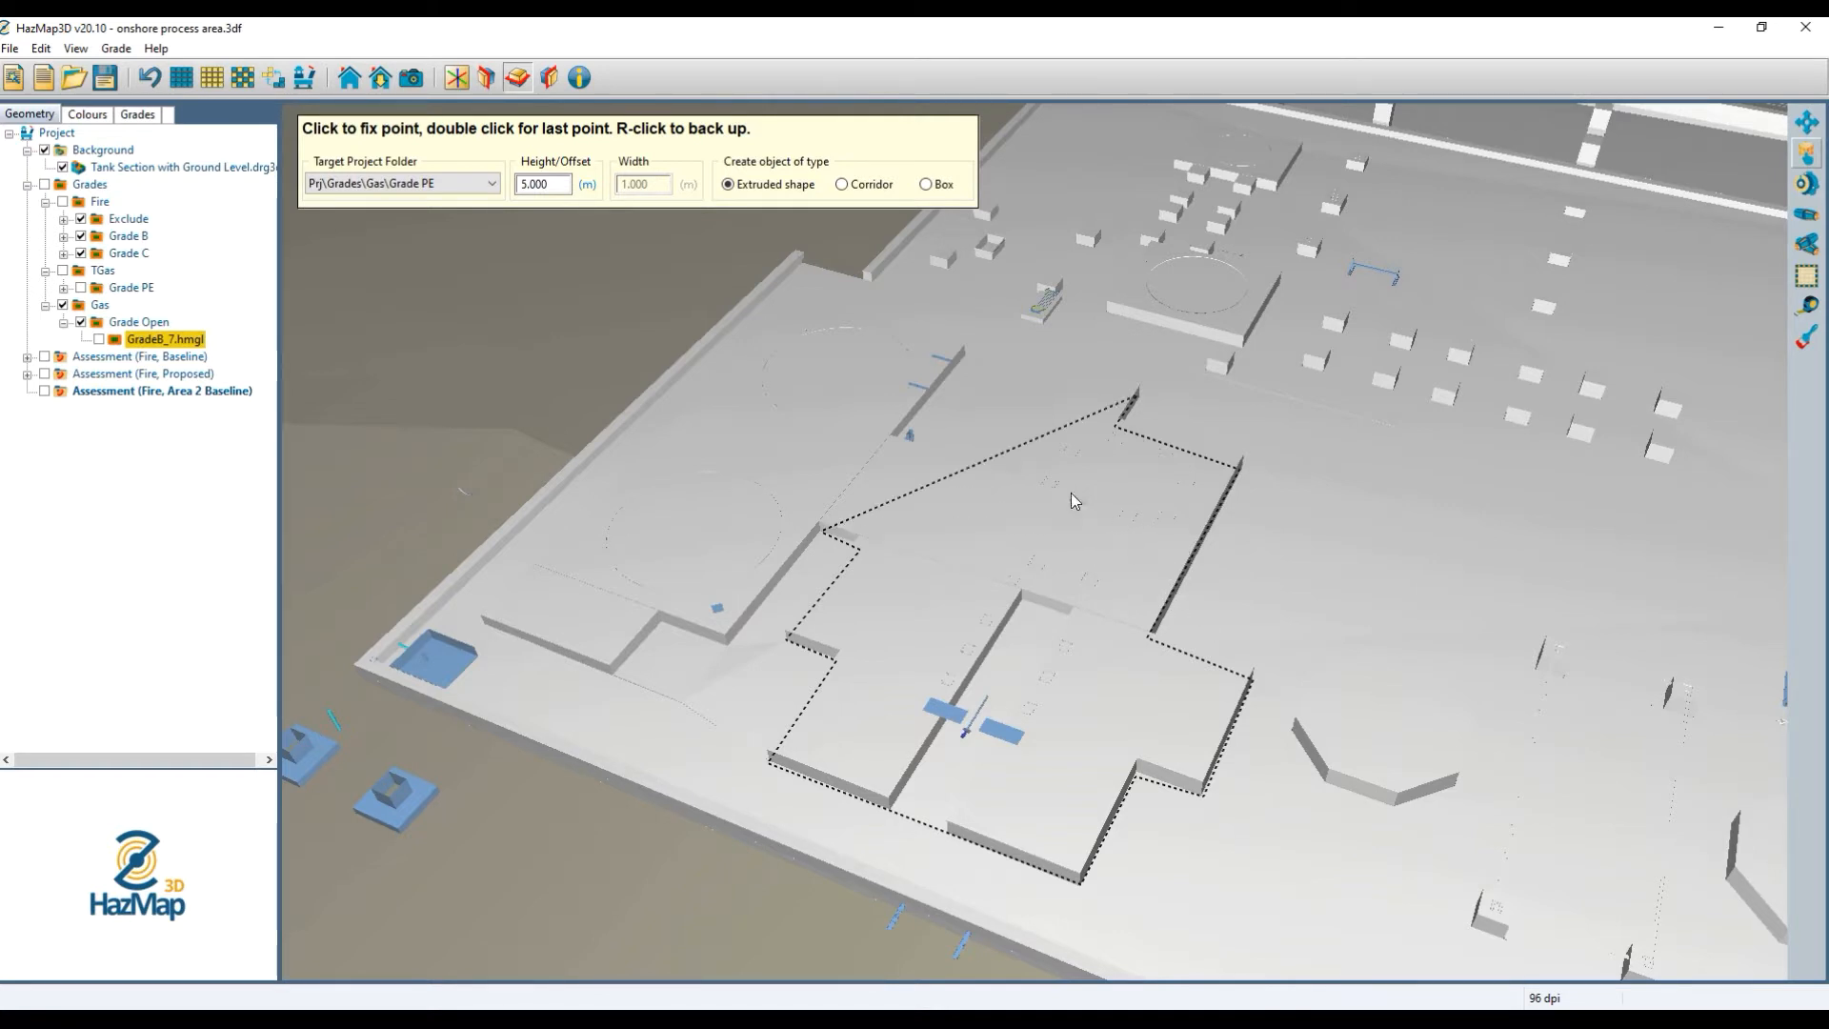
double_click(965, 354)
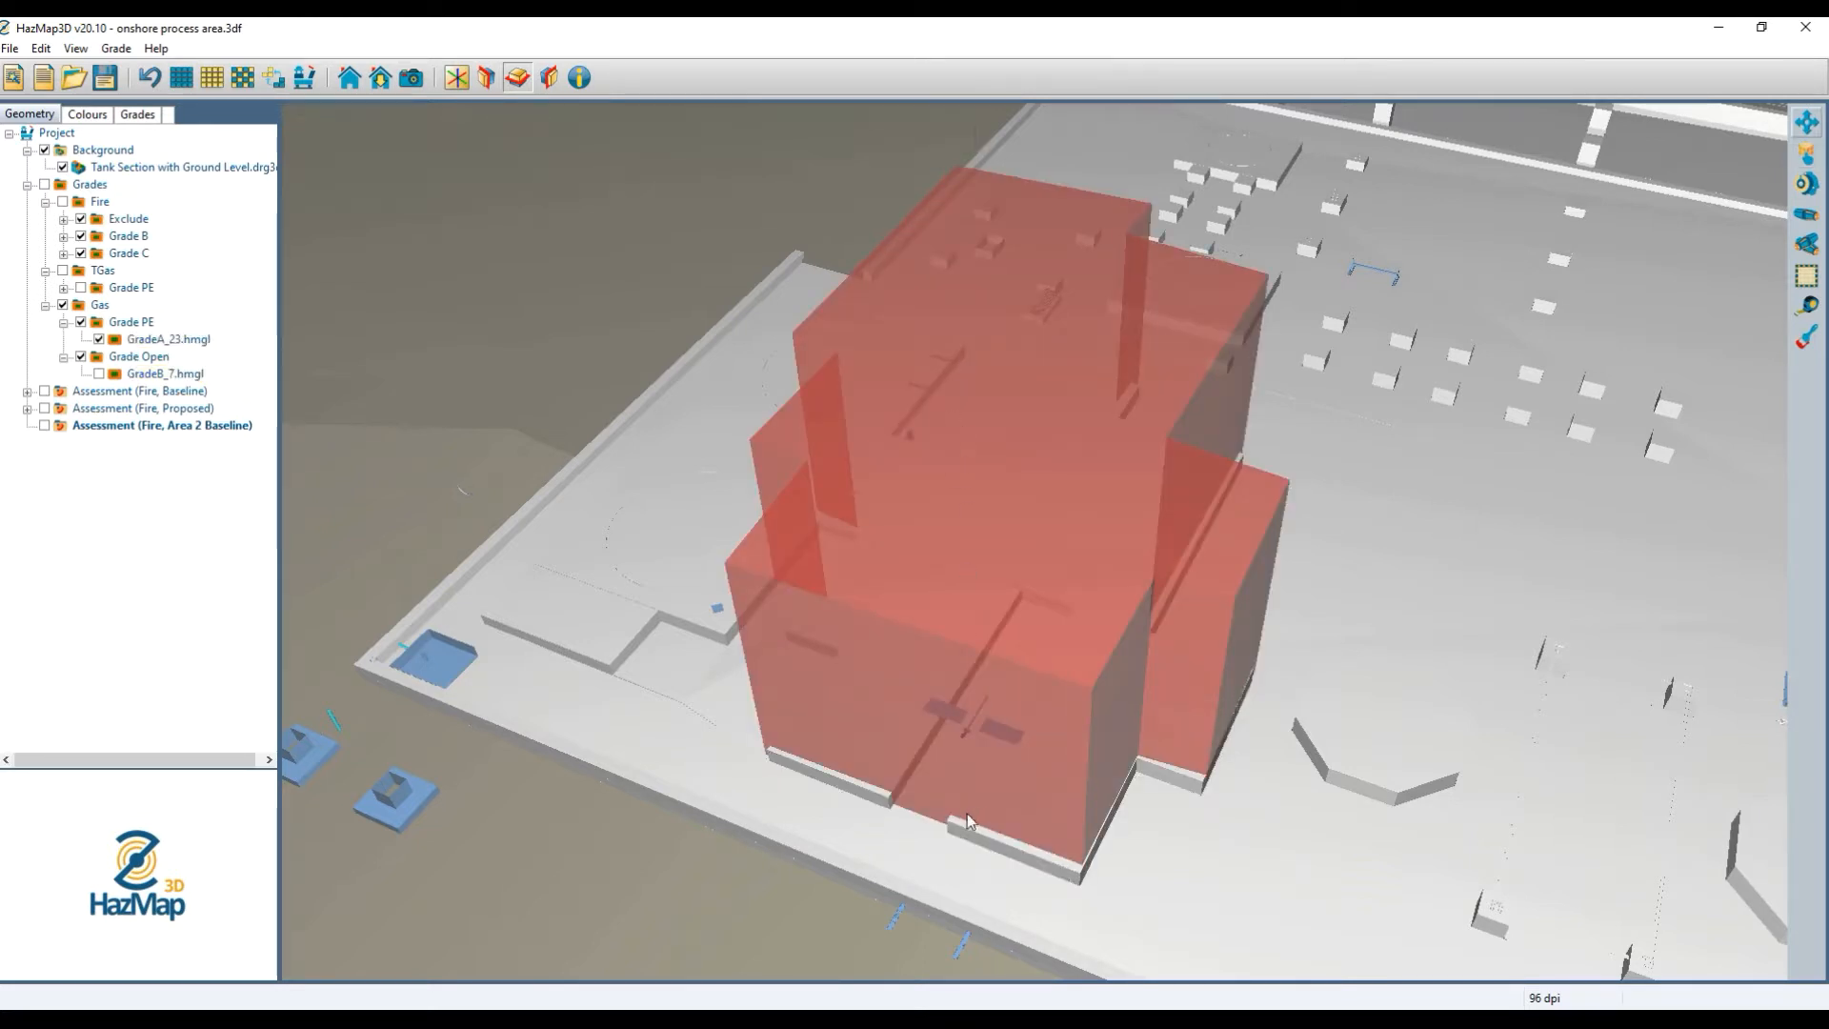
Examine the Grade PE gas volume from several sides against the bund walls it follows.
drag(1188, 743, 1045, 702)
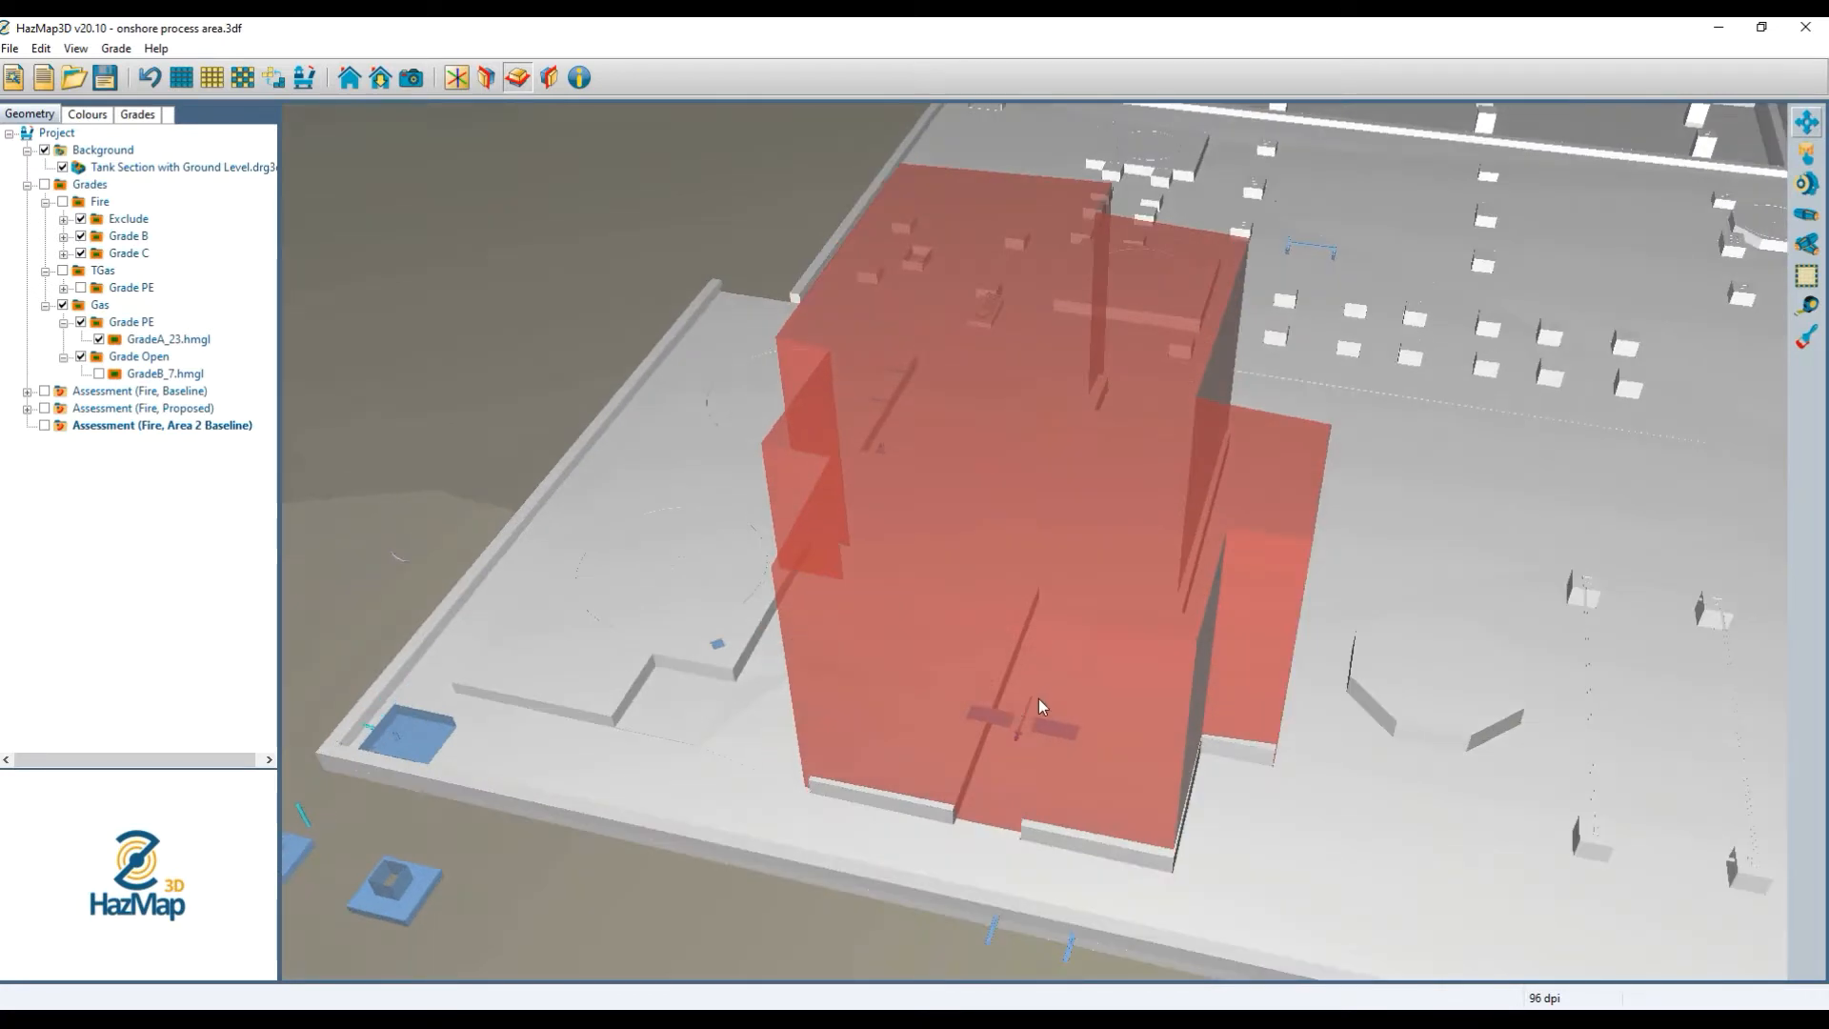
scroll(1042, 700, up, 3)
scroll(1164, 653, down, 2)
drag(1203, 667, 871, 878)
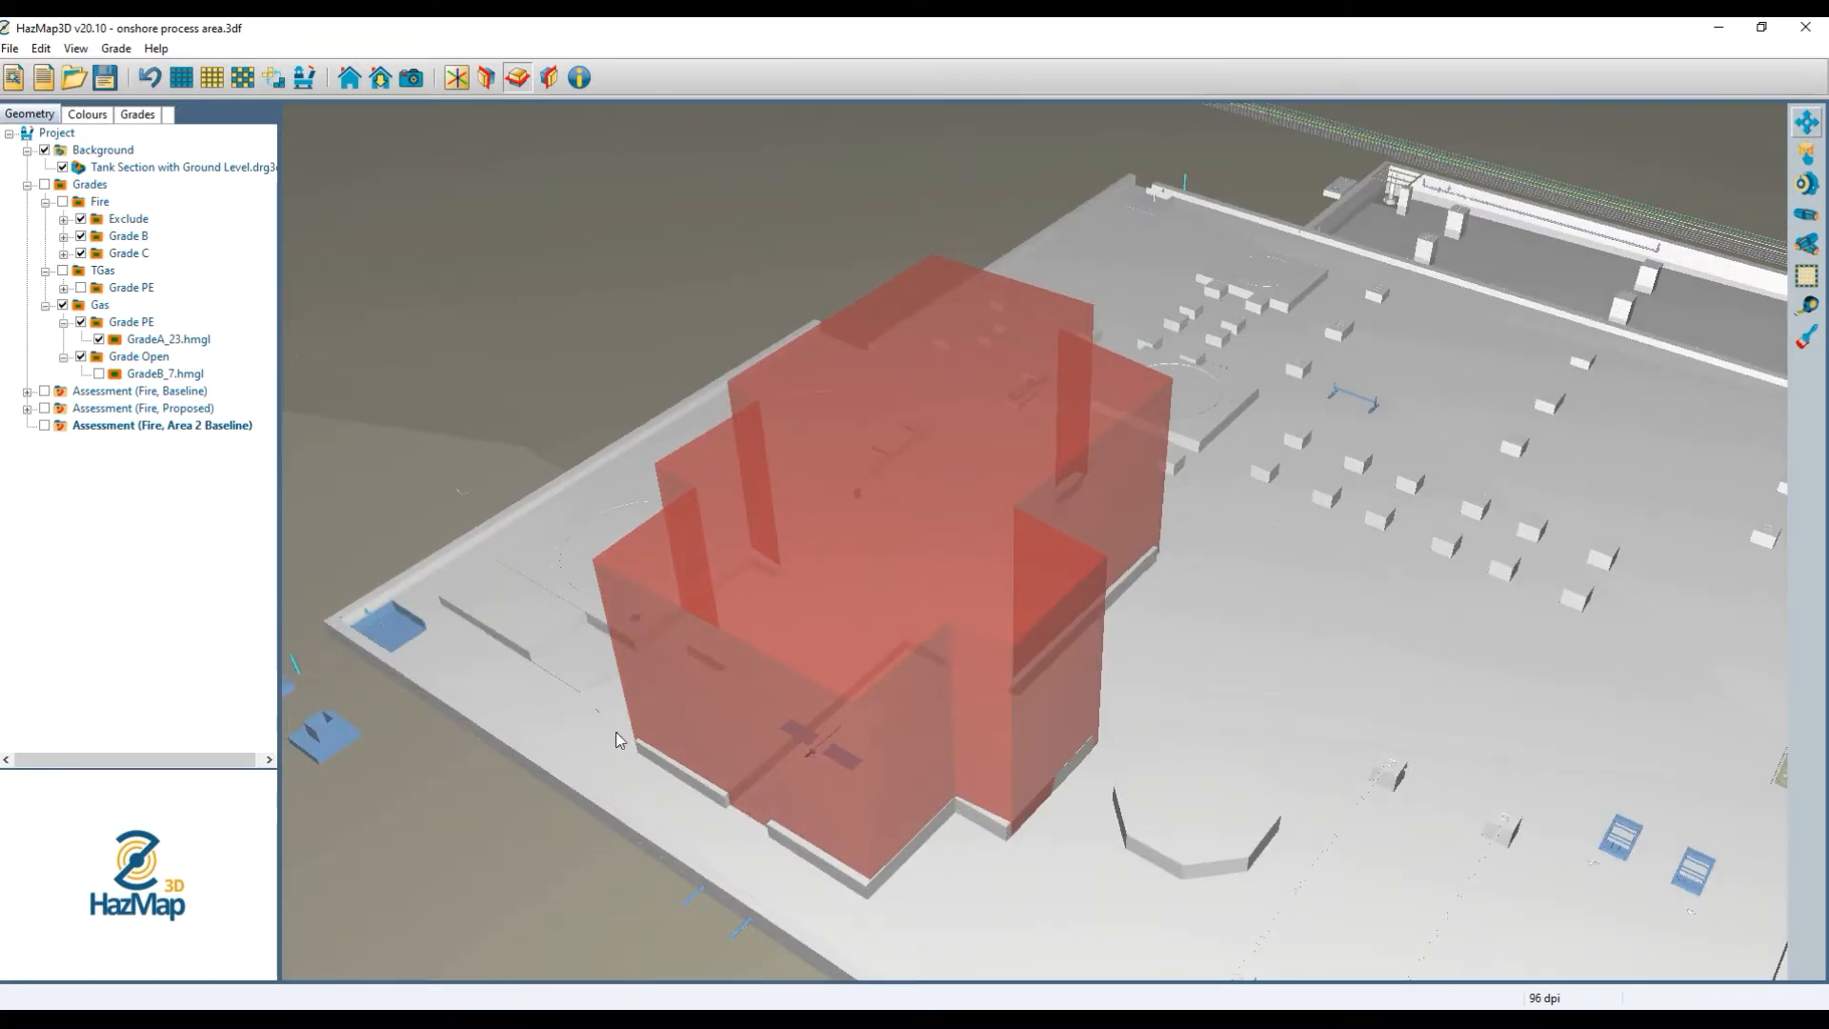
drag(975, 819, 939, 783)
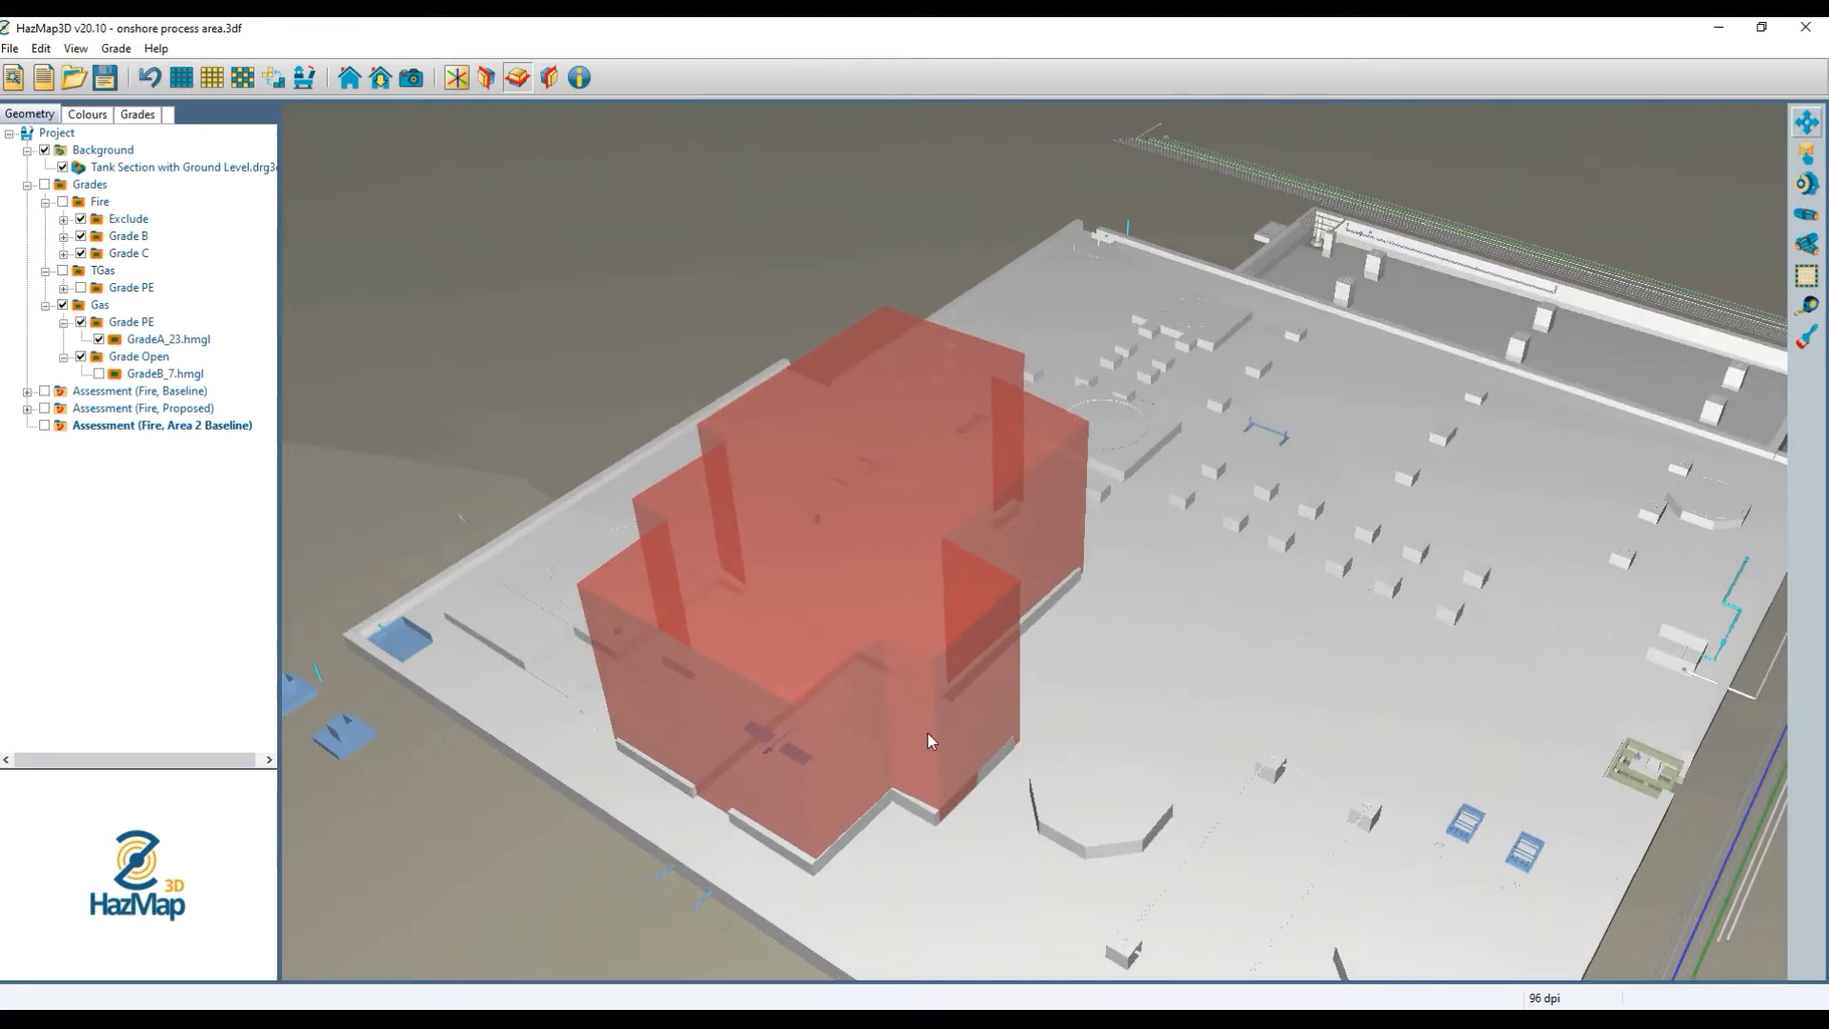
scroll(928, 738, down, 1)
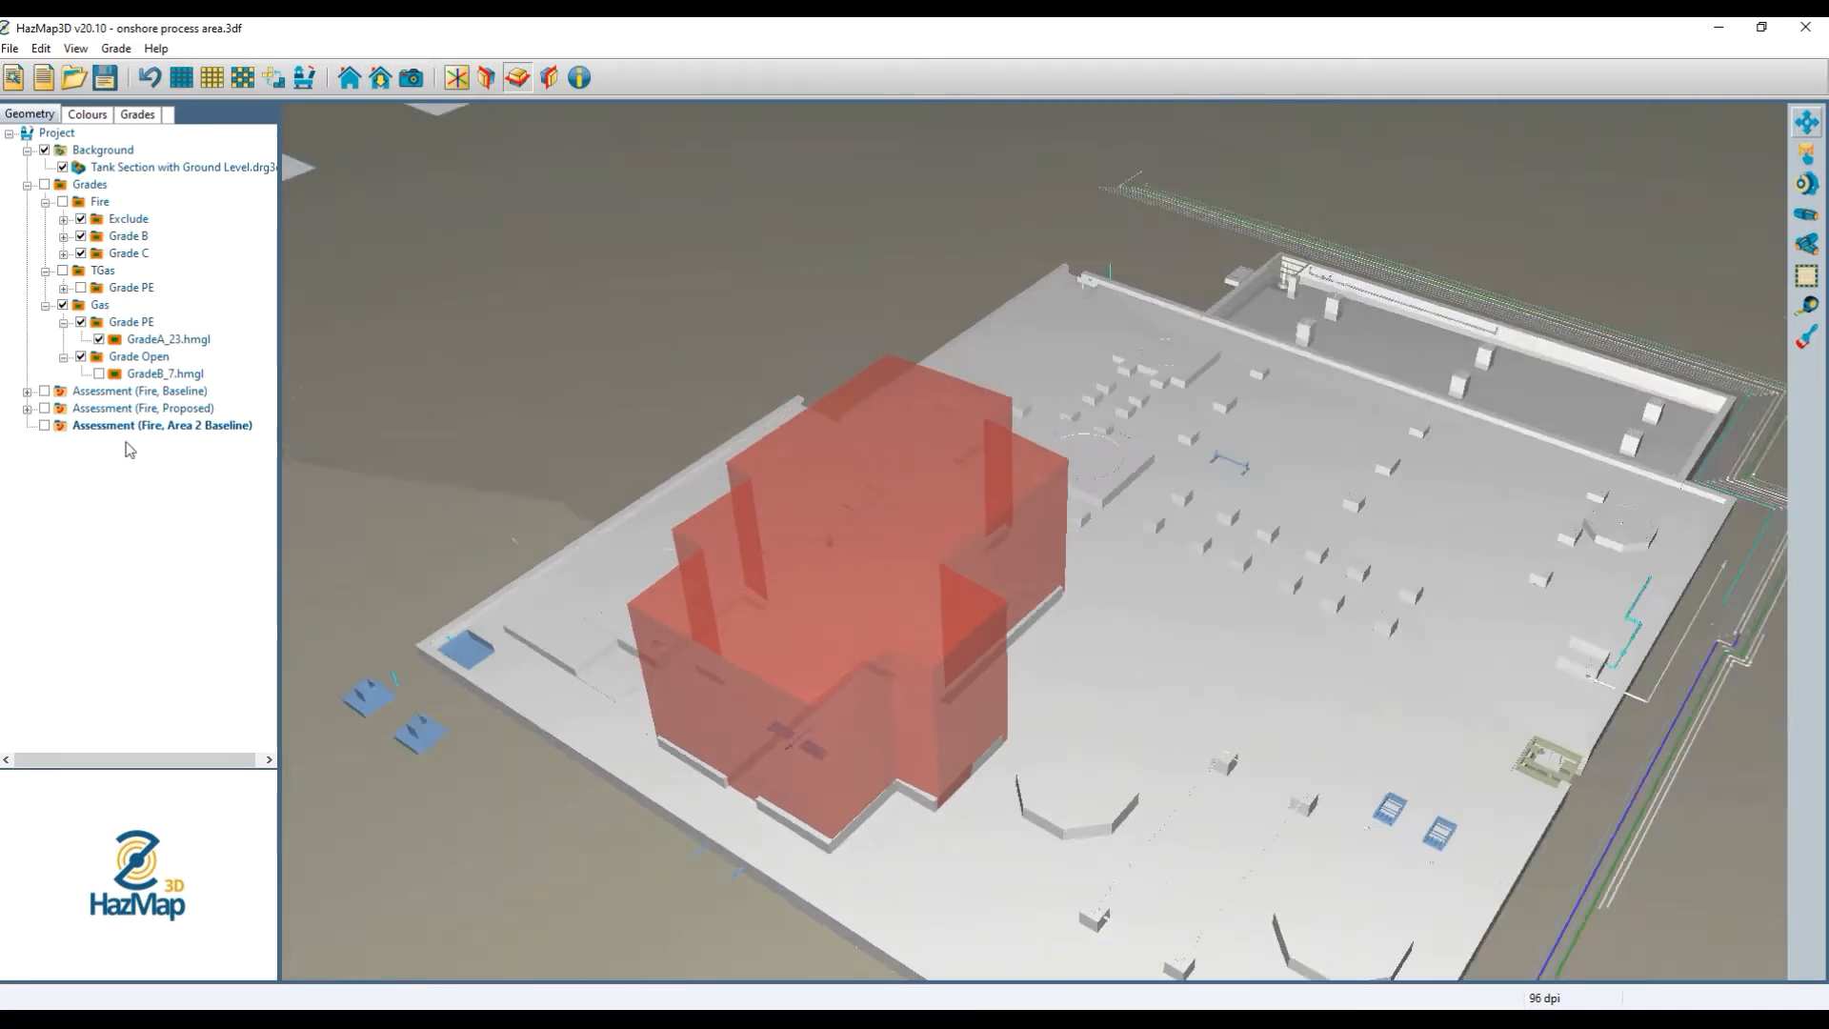
Show the Grade Open volume again and inspect it together with the Grade PE volume from several sides.
click(100, 374)
drag(825, 642, 807, 543)
scroll(935, 574, down, 1)
drag(943, 579, 1061, 261)
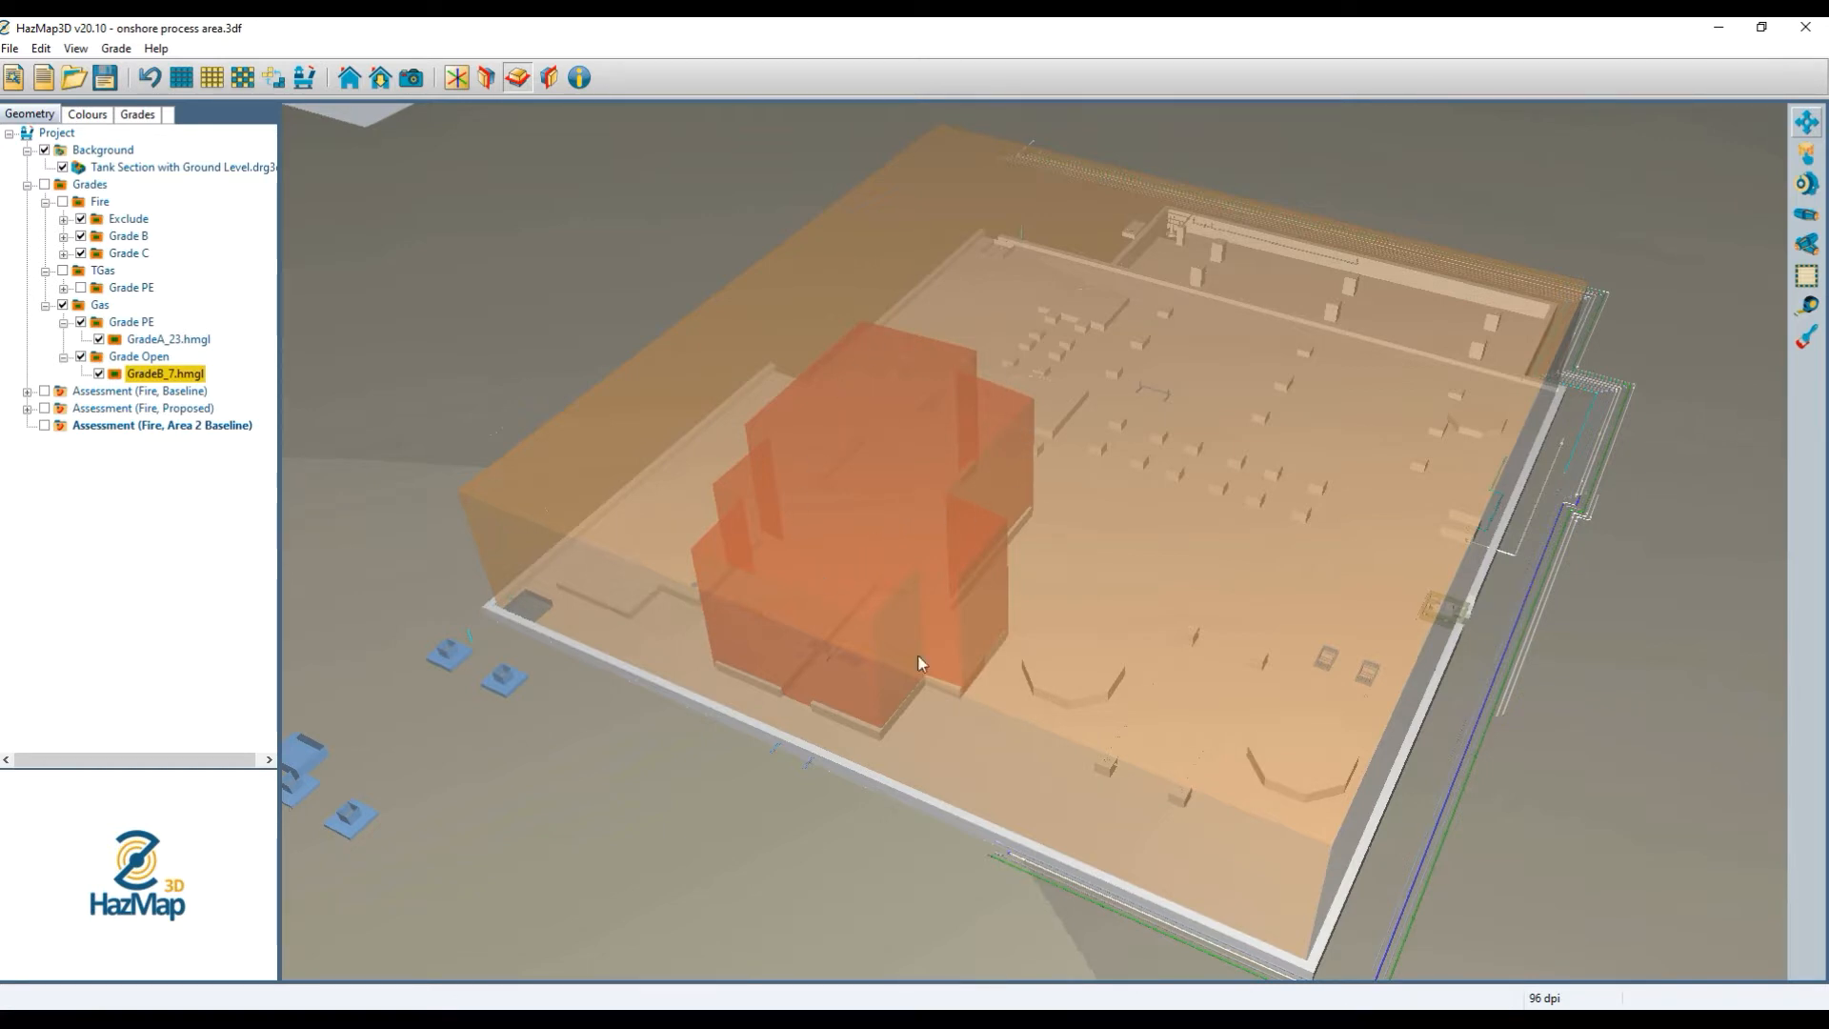
drag(879, 688, 1237, 716)
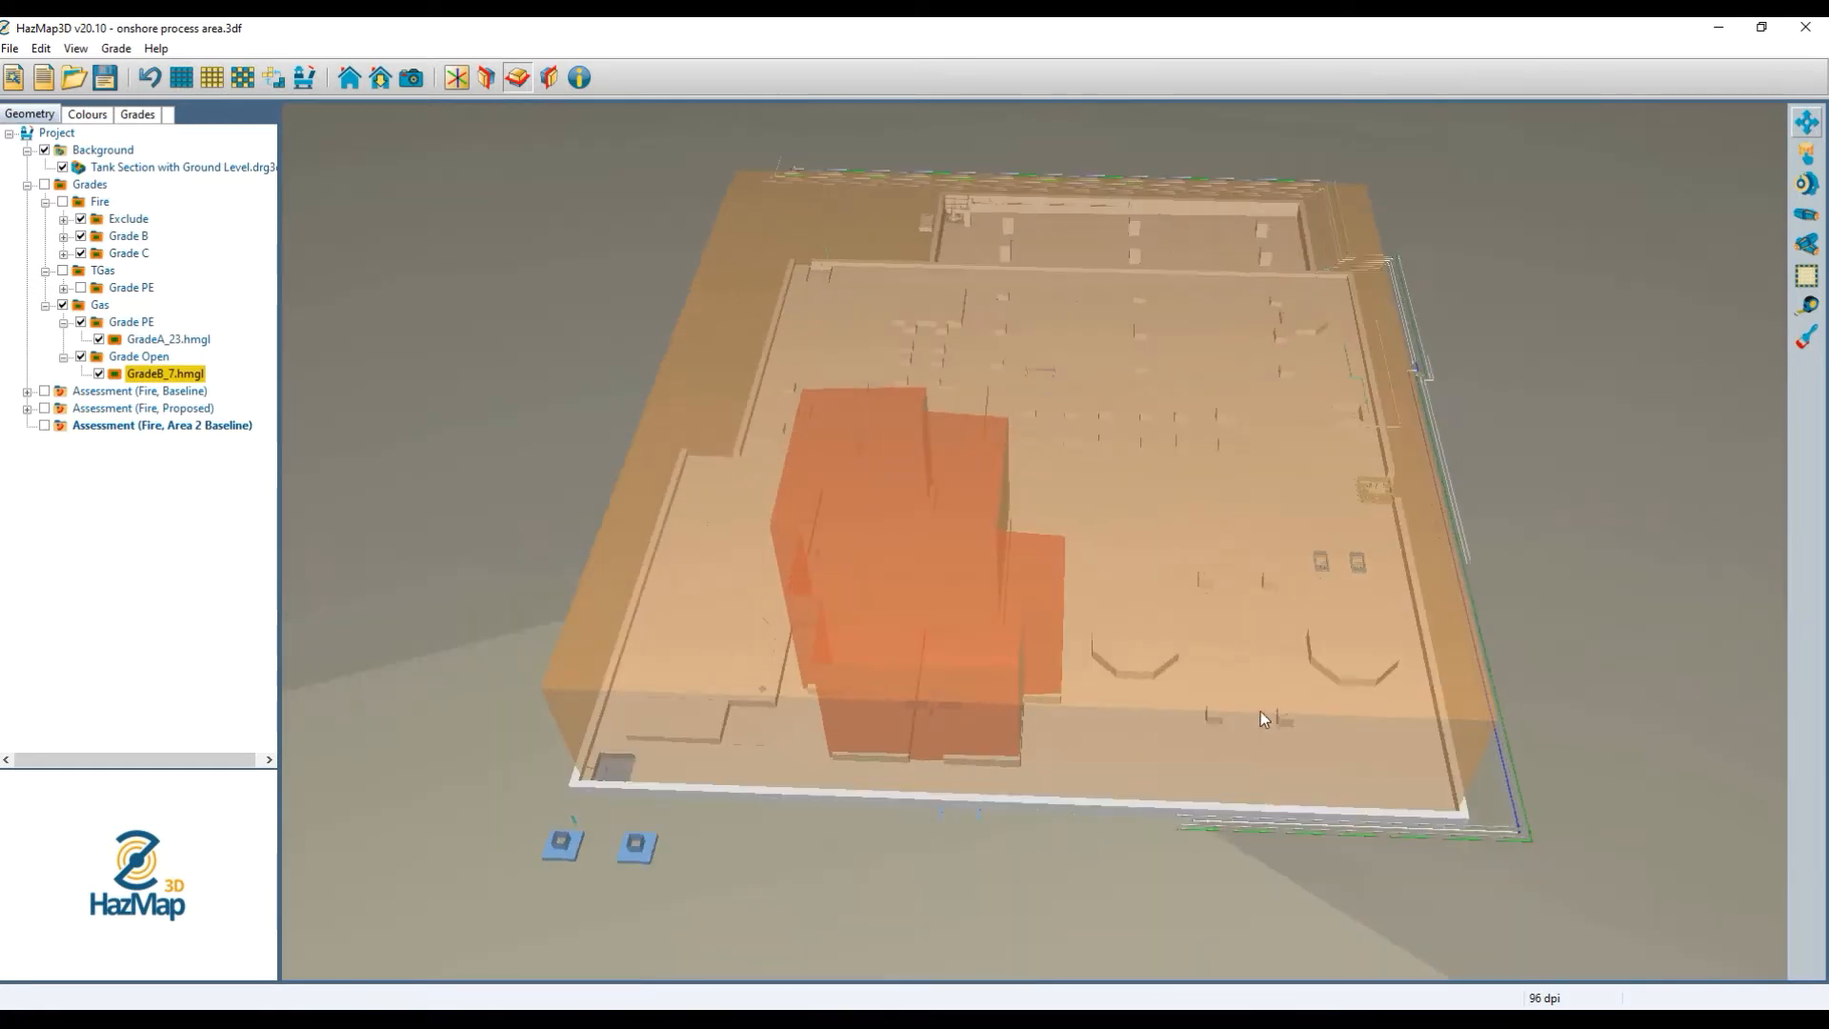
Turn off the horizontal section to restore the full plant model and save the project.
click(350, 78)
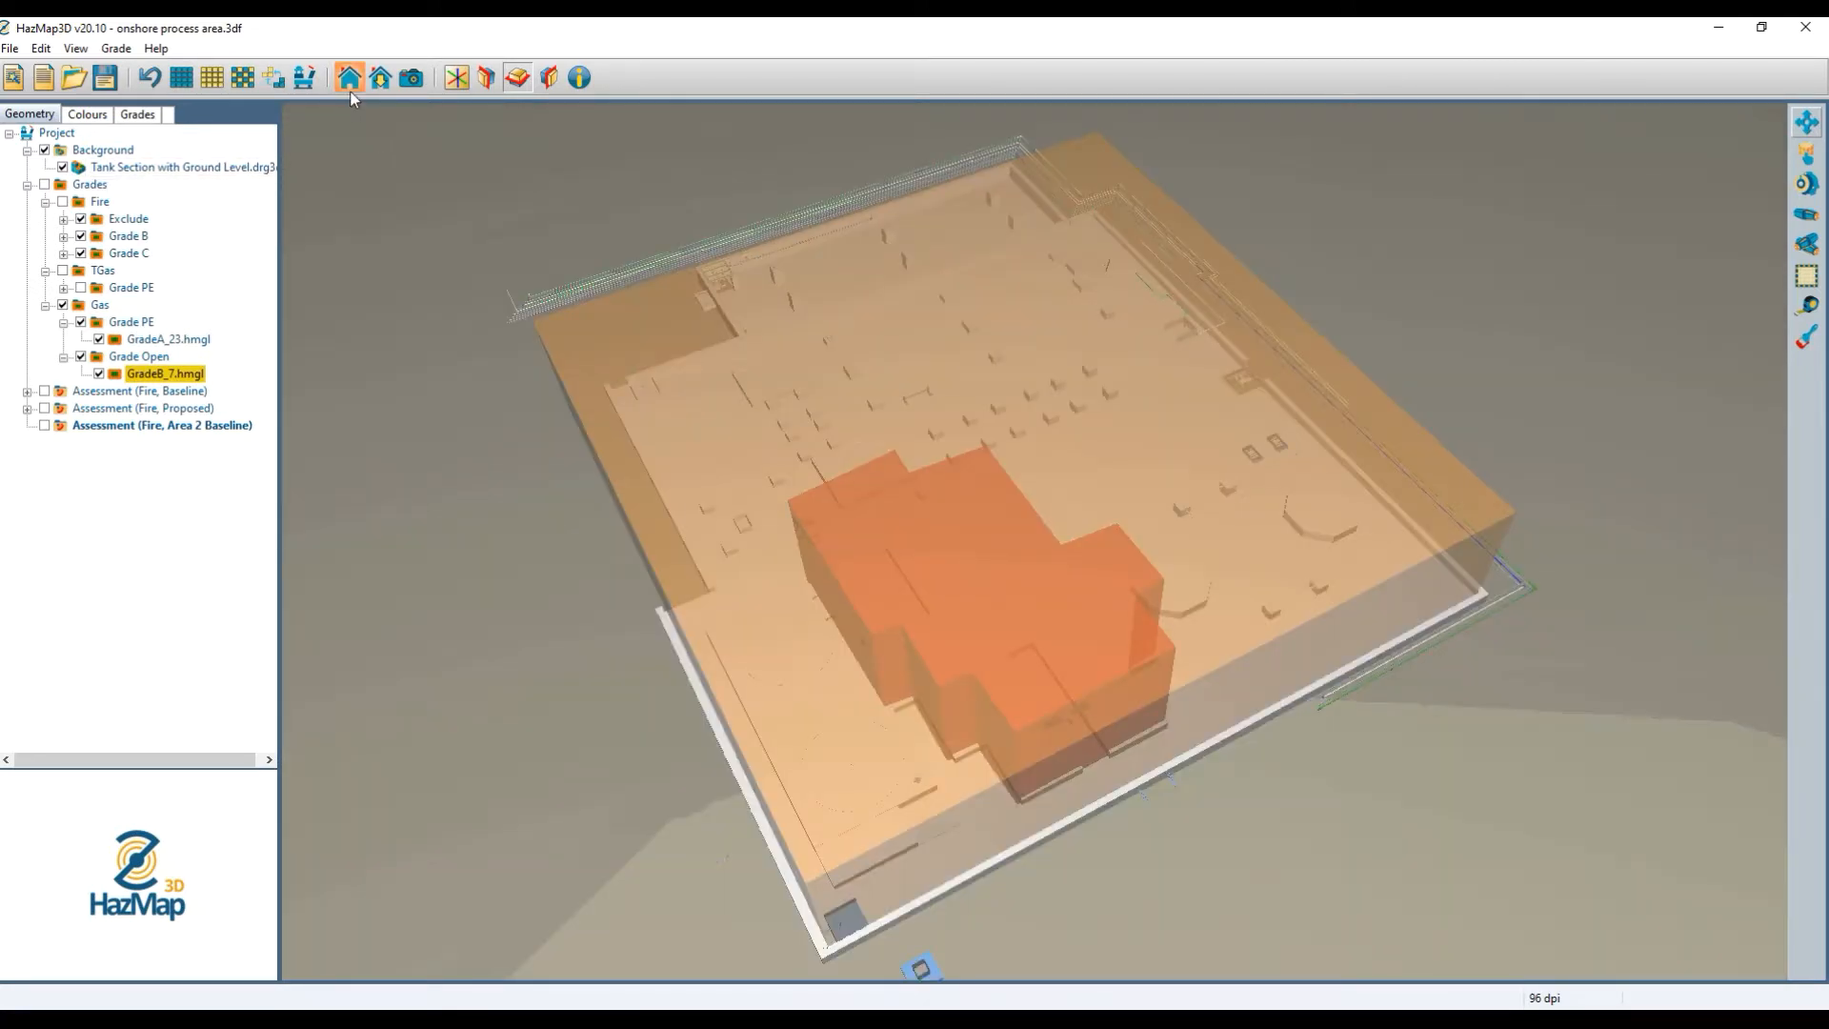
click(350, 92)
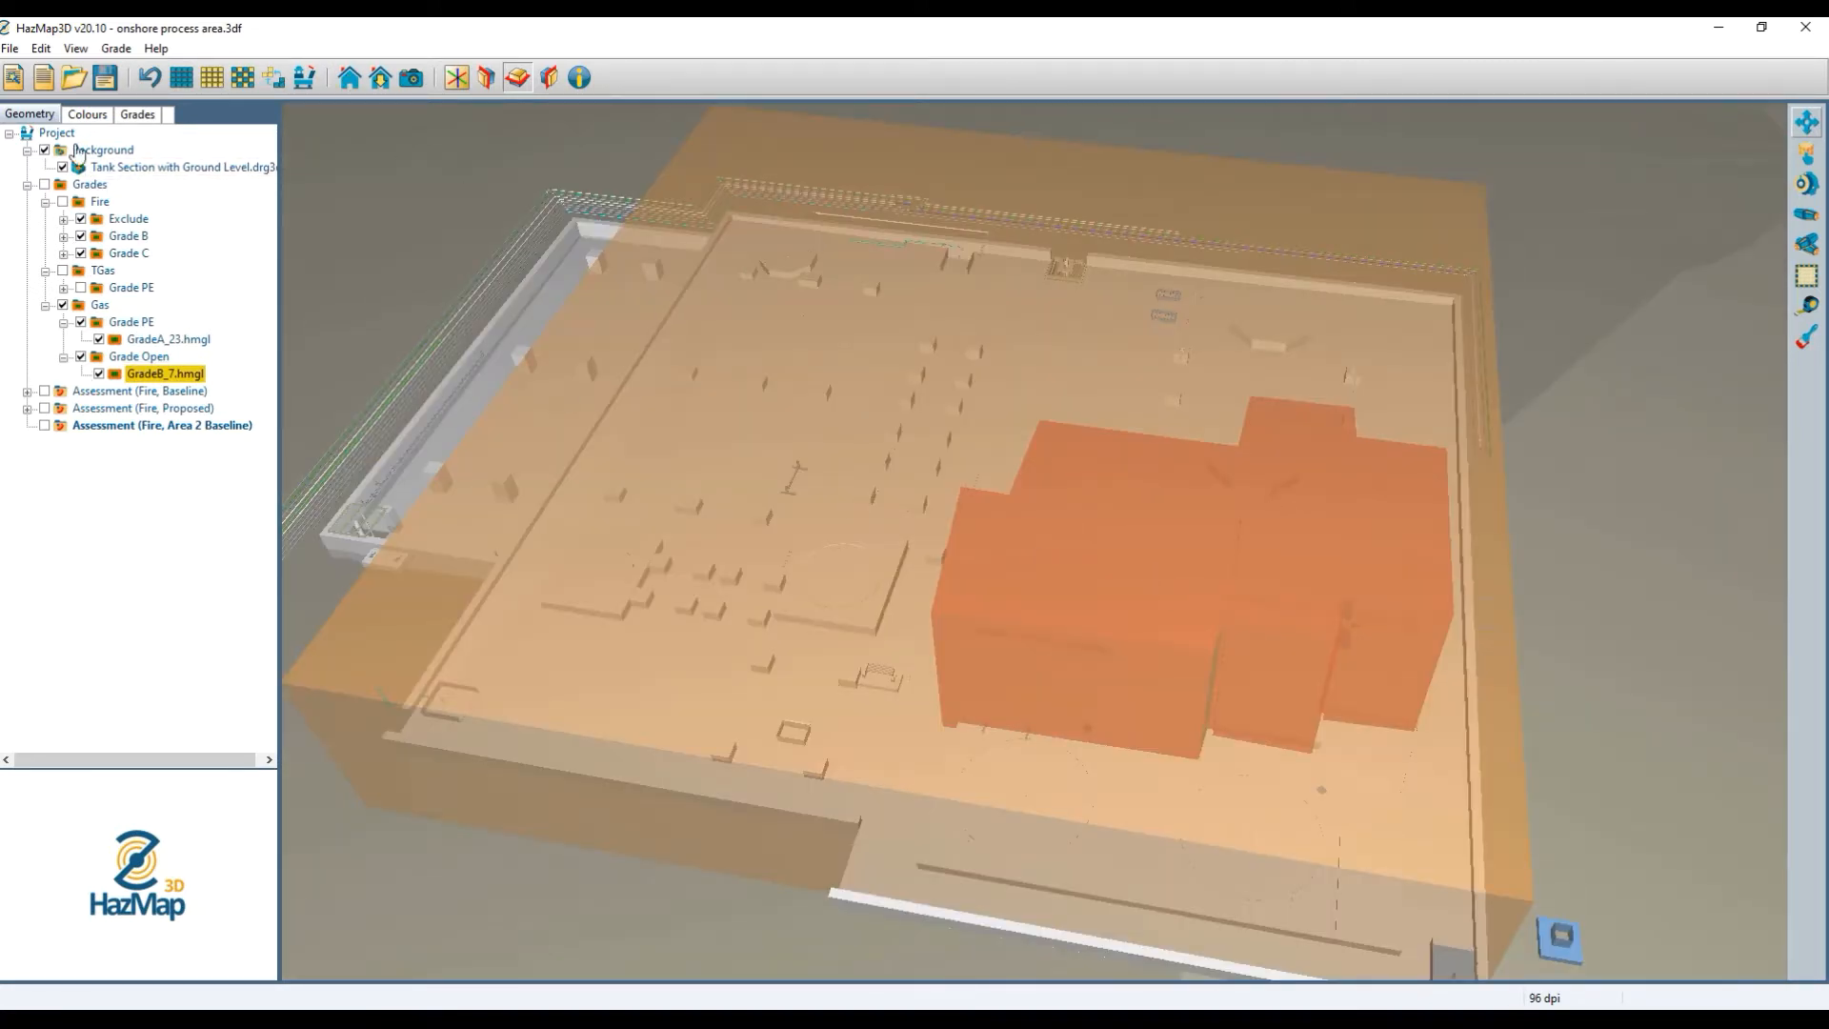
click(517, 78)
click(103, 81)
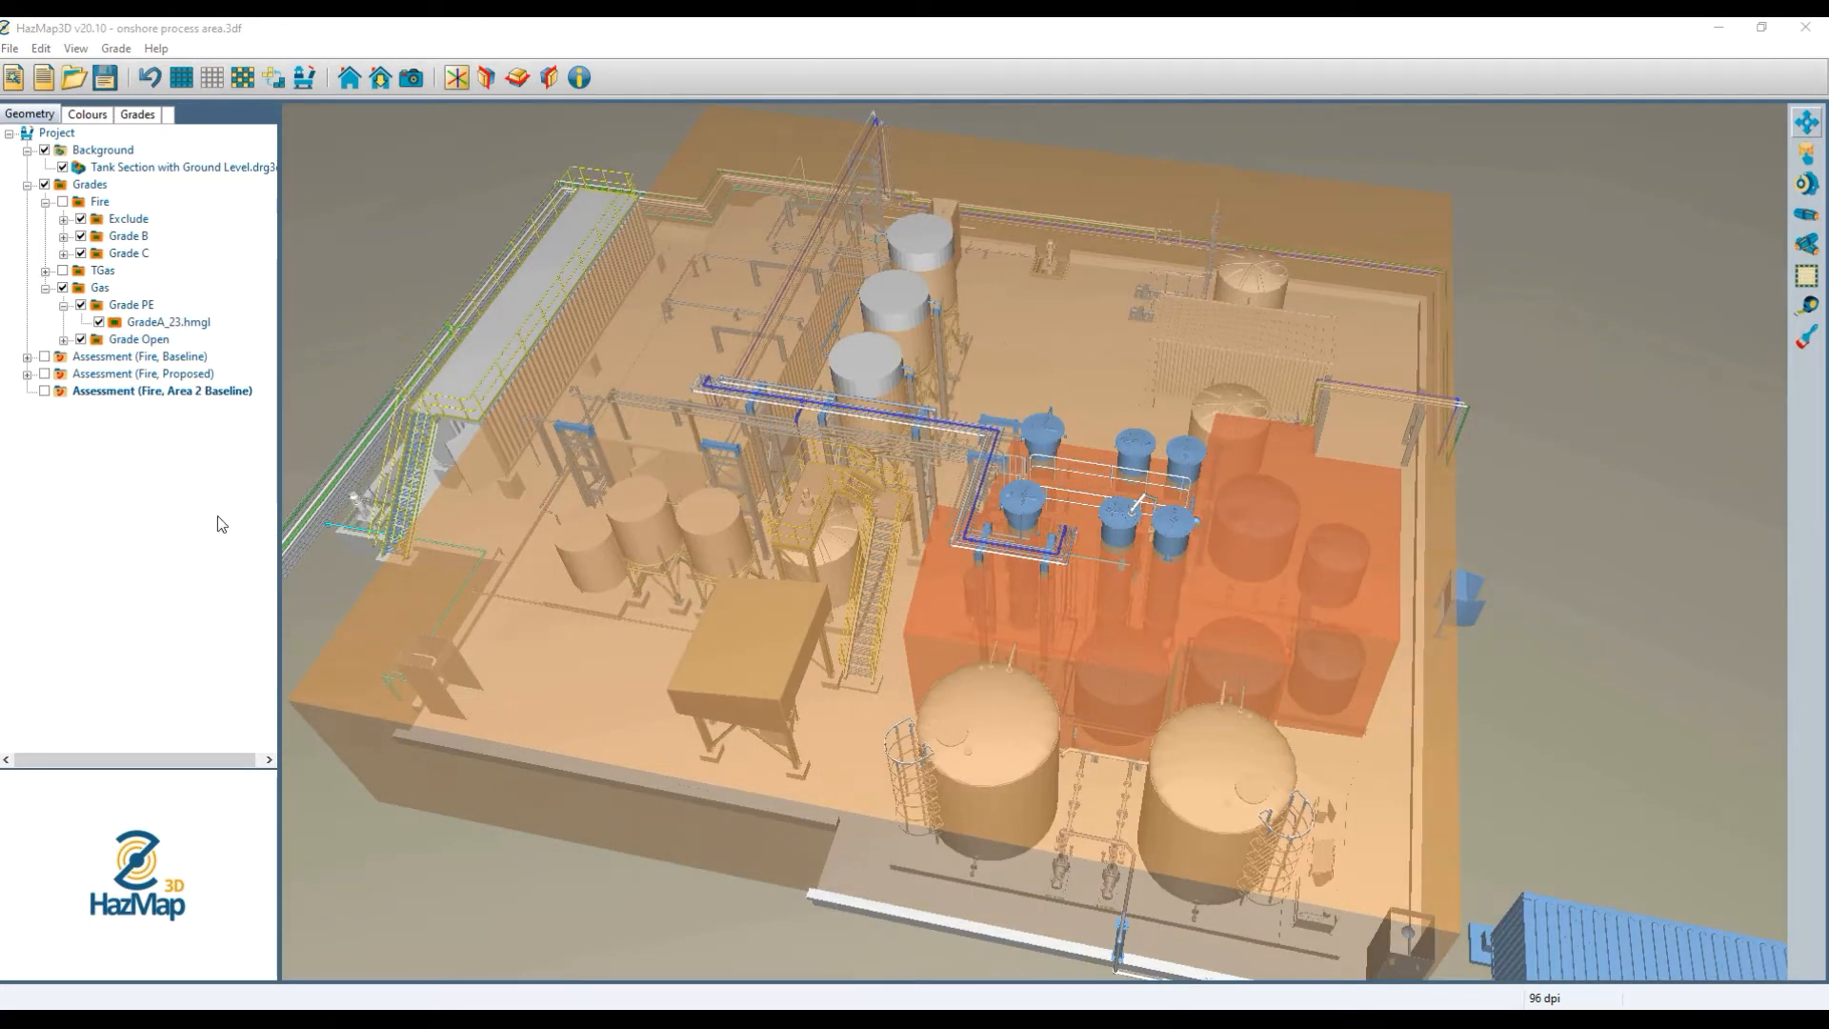
Hide the gas grade volumes and exclude the large white front tank nearest the small blue tanks from gas assessments.
click(63, 288)
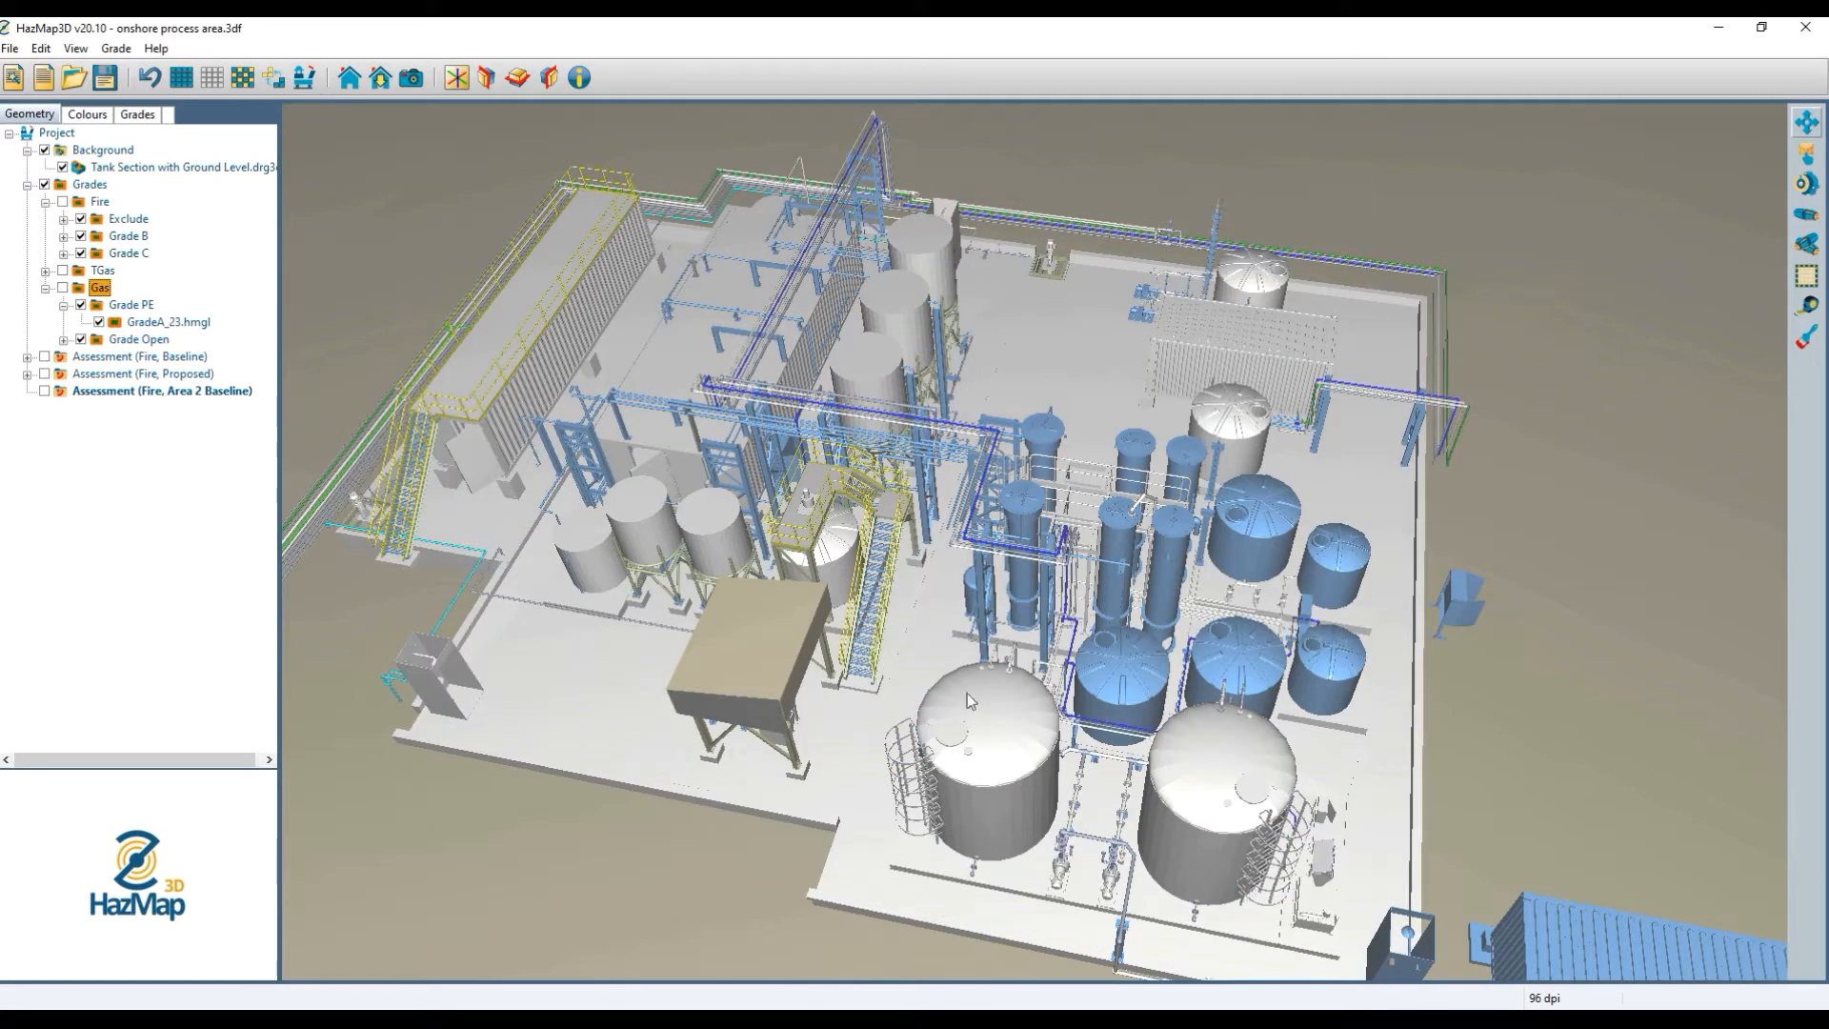
click(1193, 827)
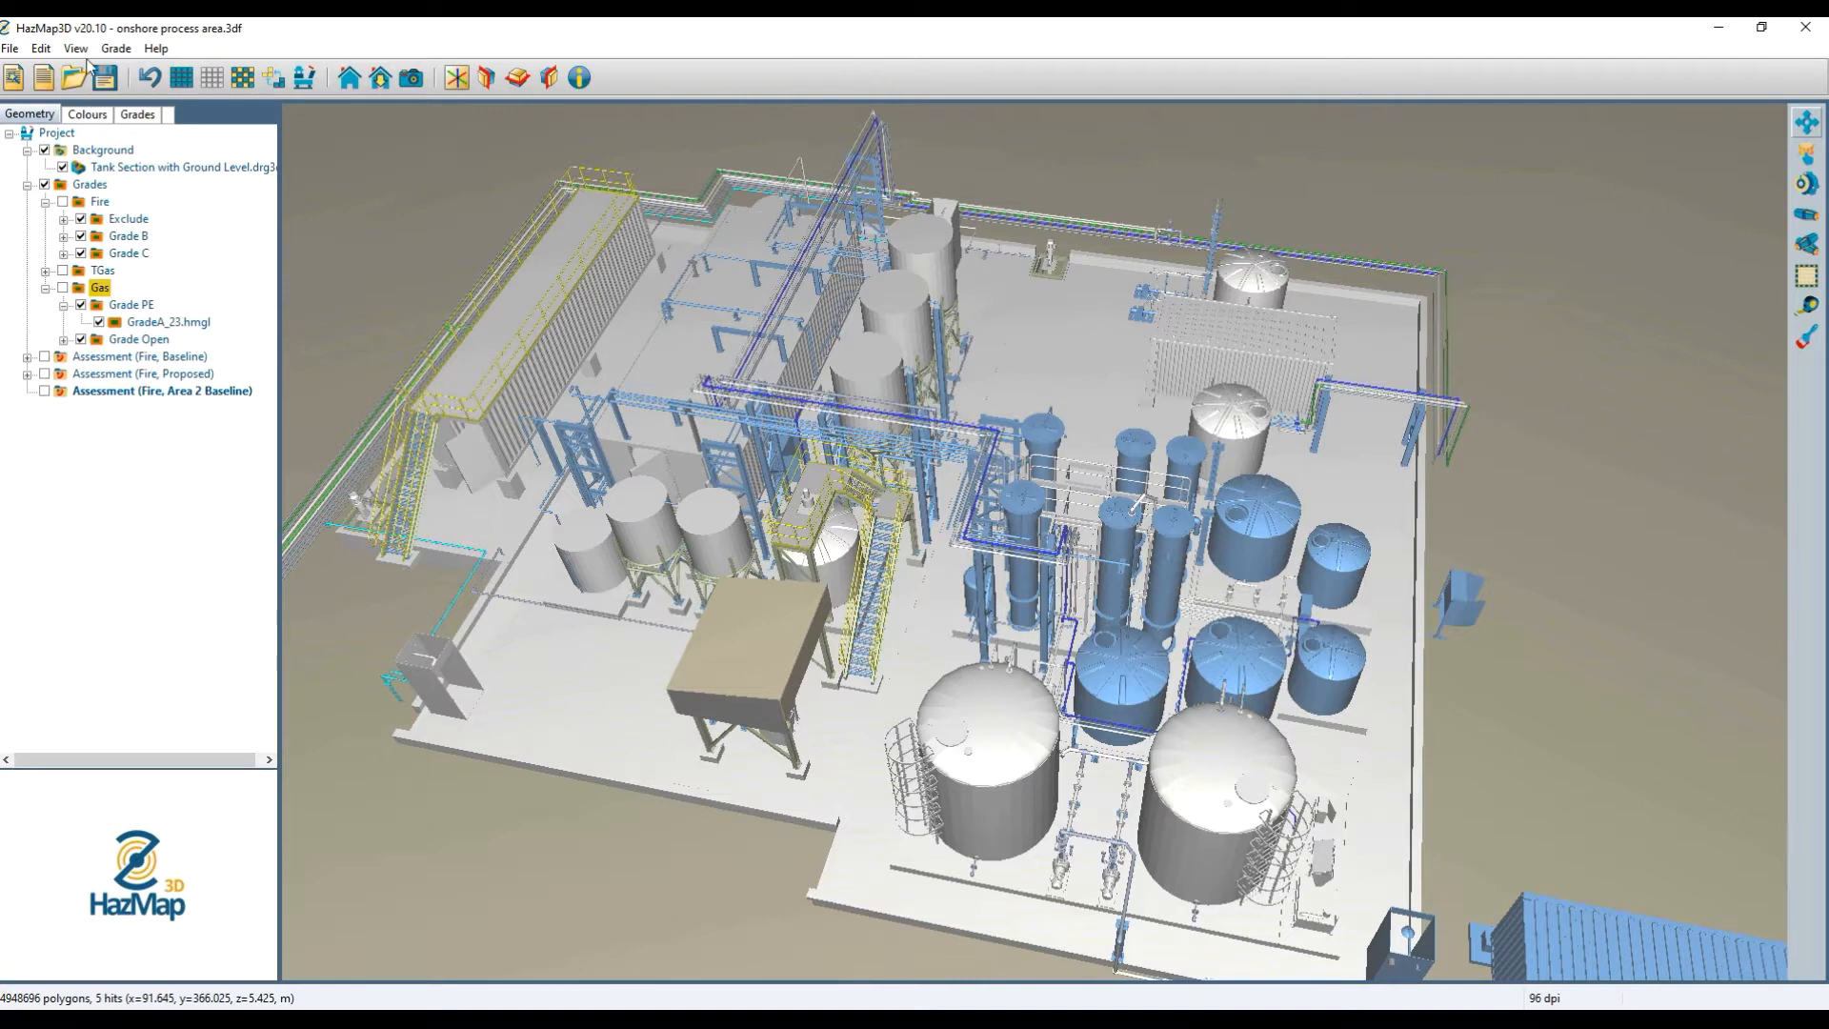
click(115, 49)
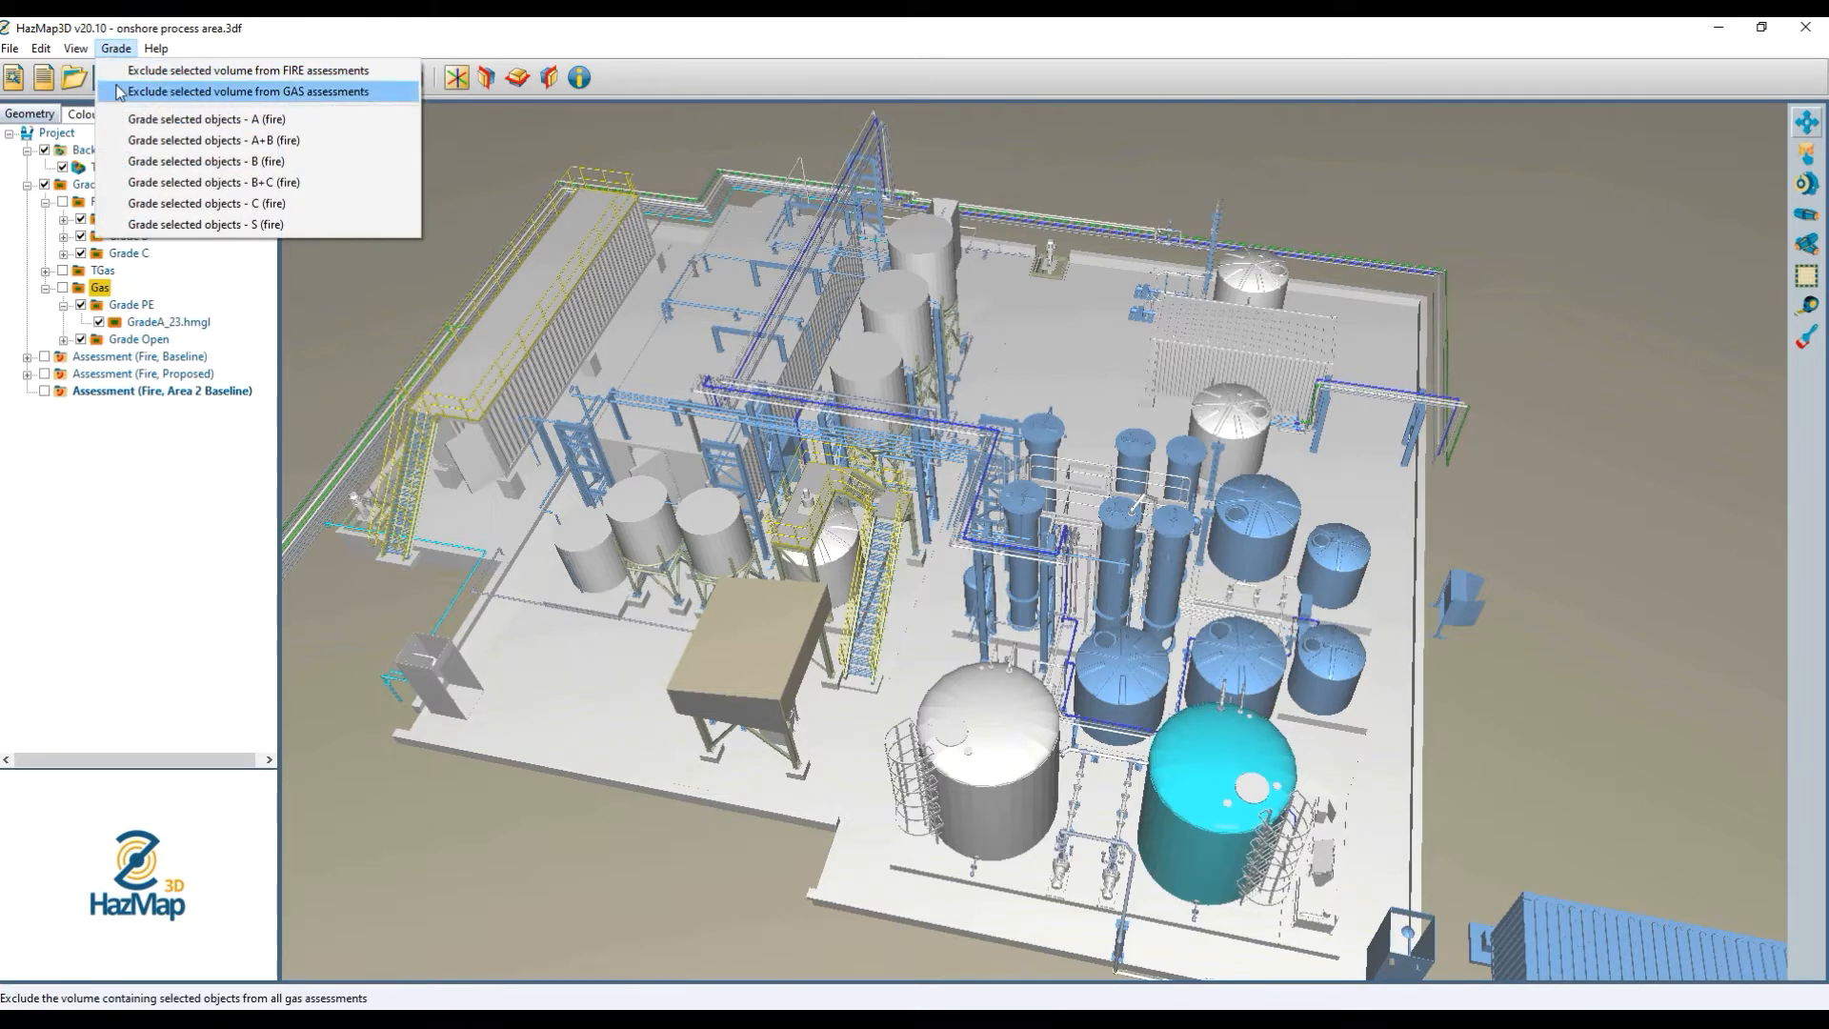
click(118, 92)
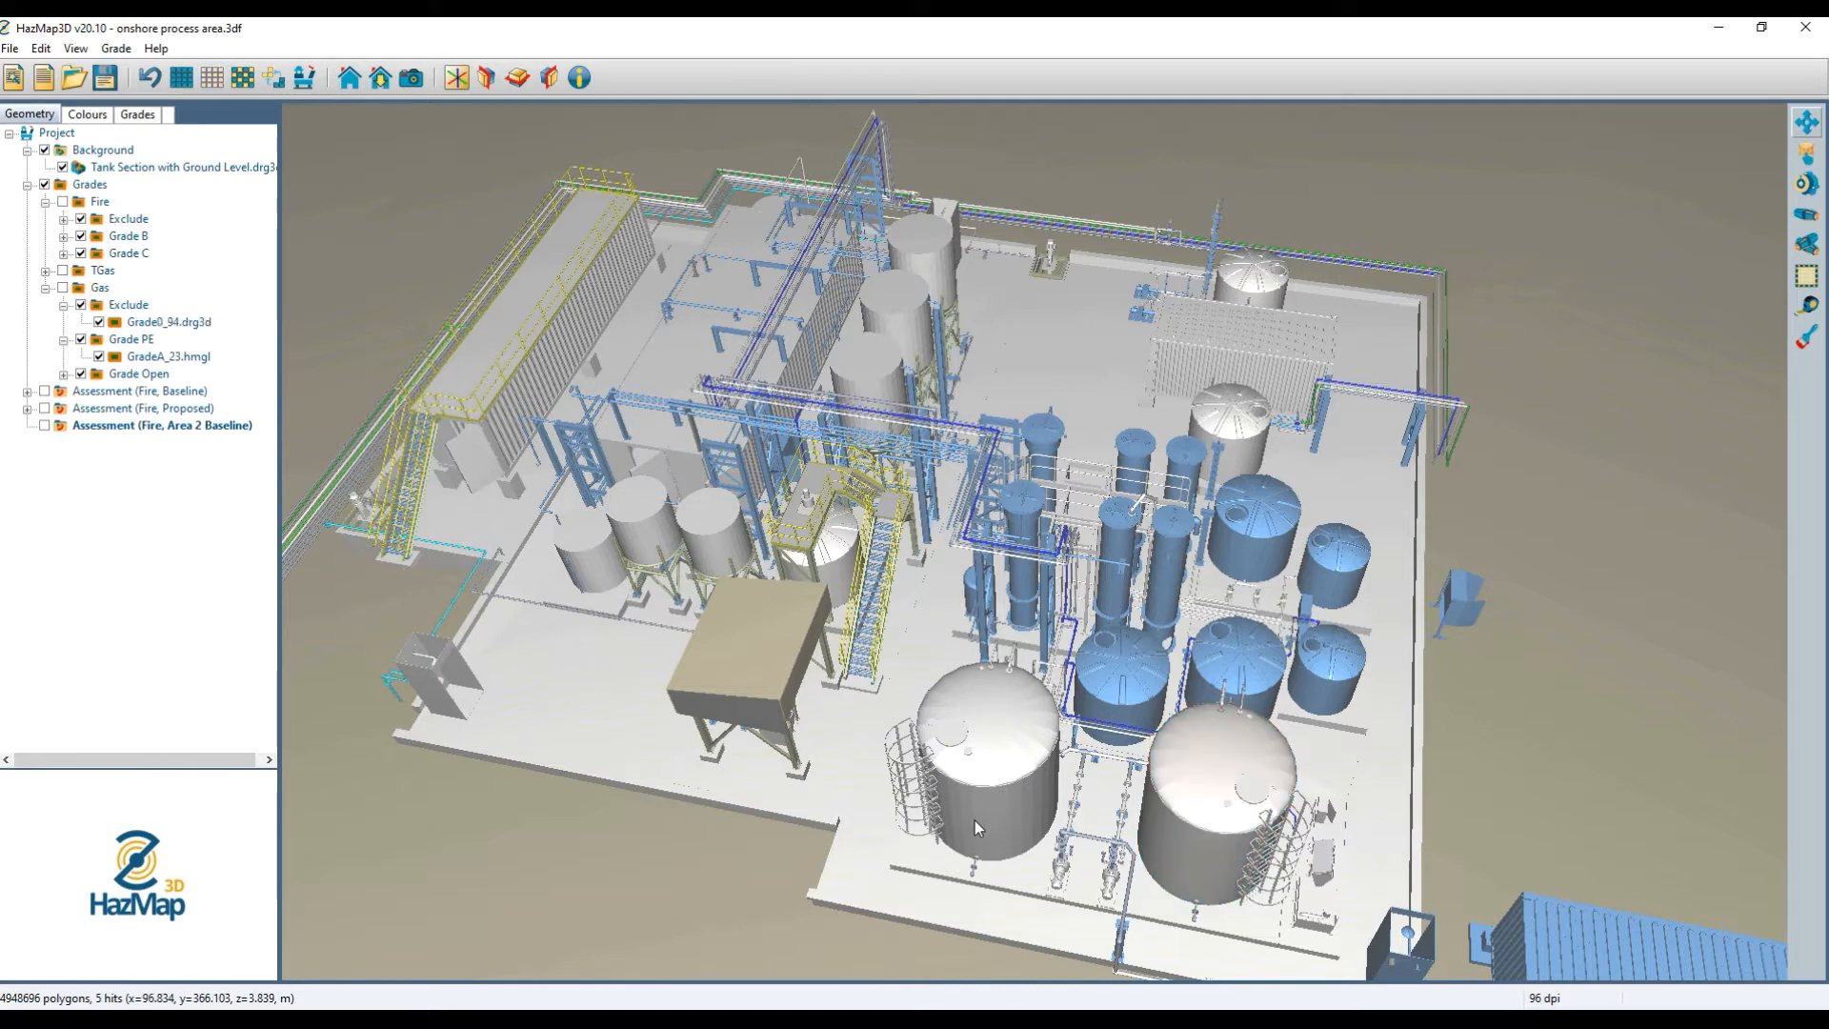
Exclude the other large white front tank and the two medium blue tanks behind the front pair from gas assessments.
click(123, 53)
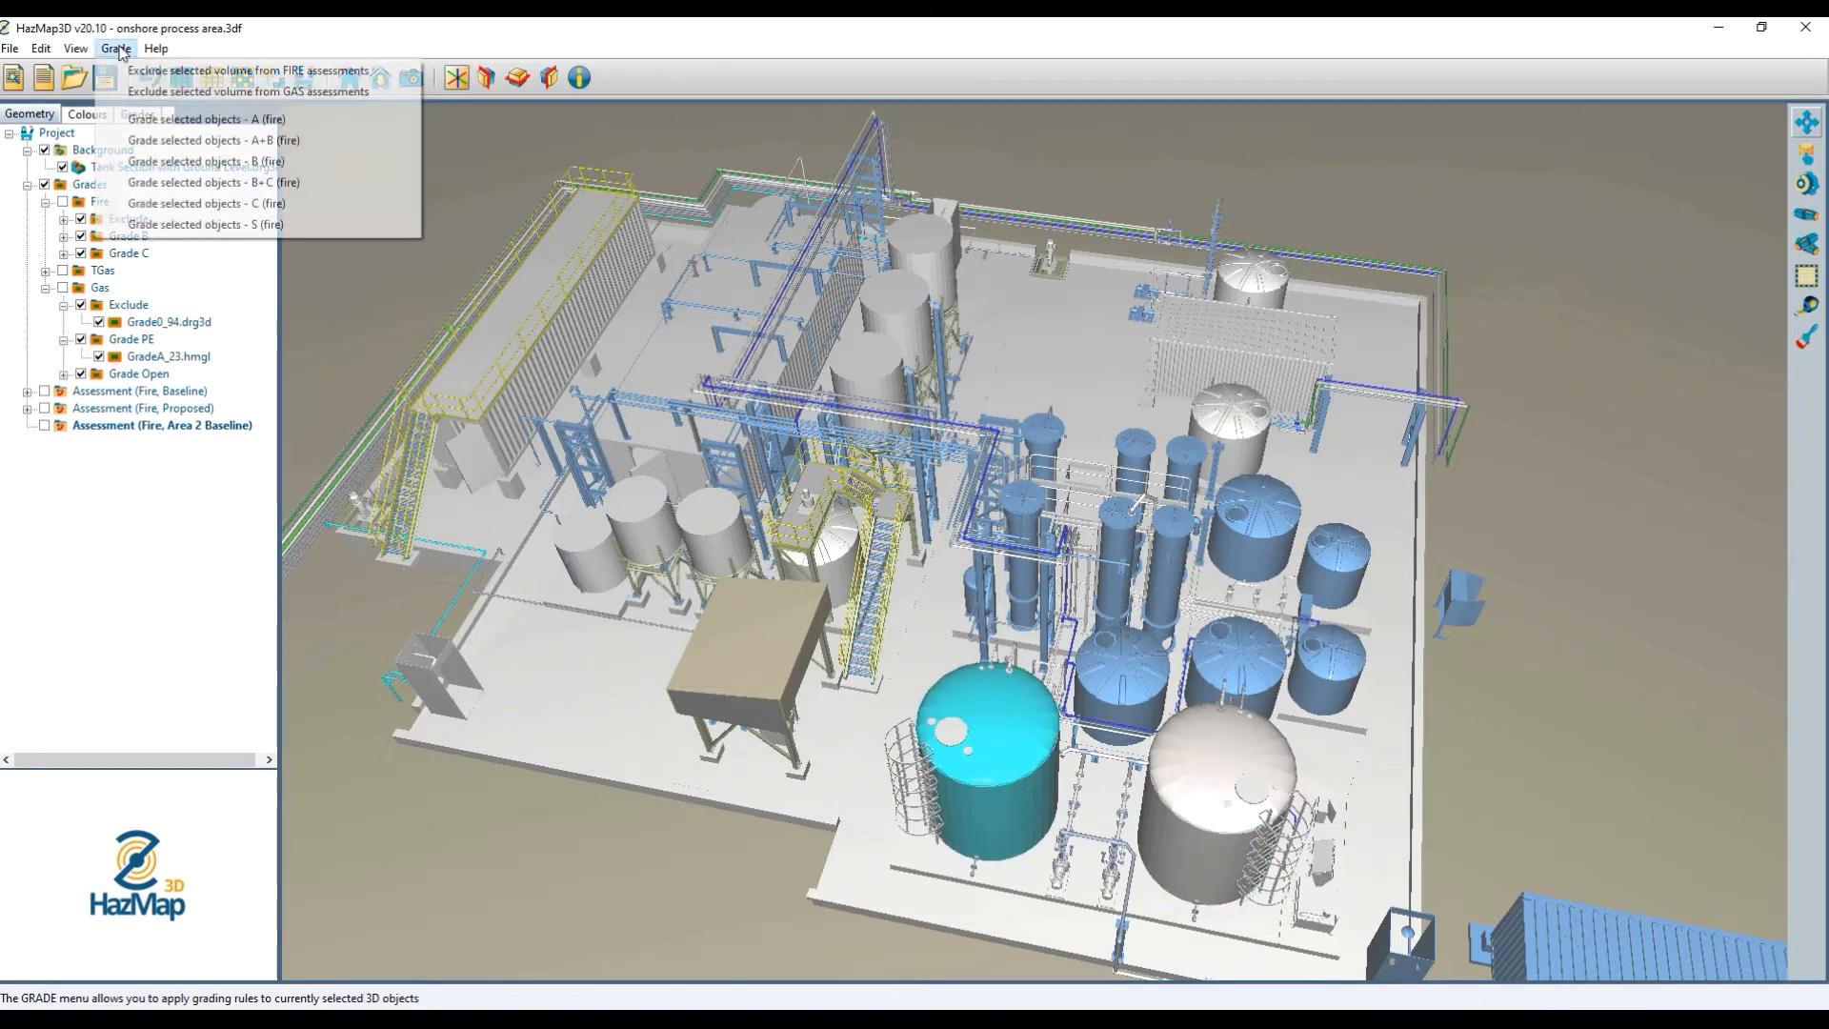
click(171, 92)
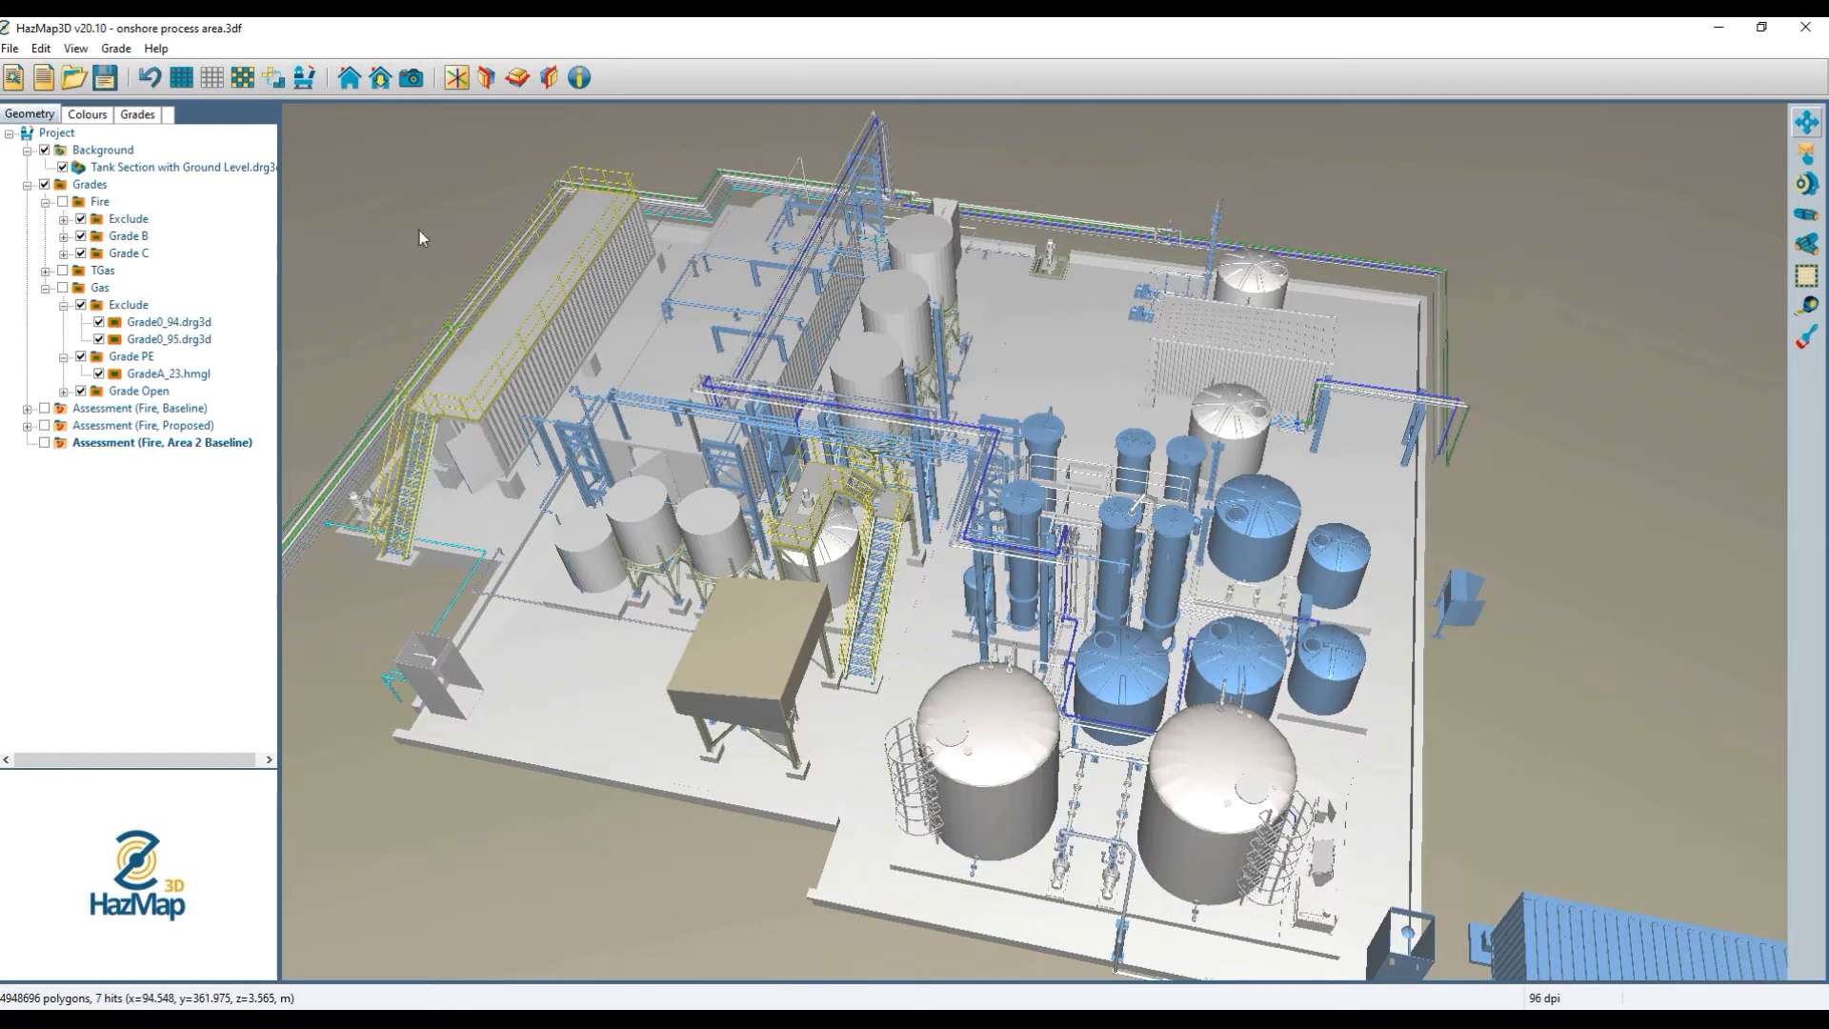
click(116, 47)
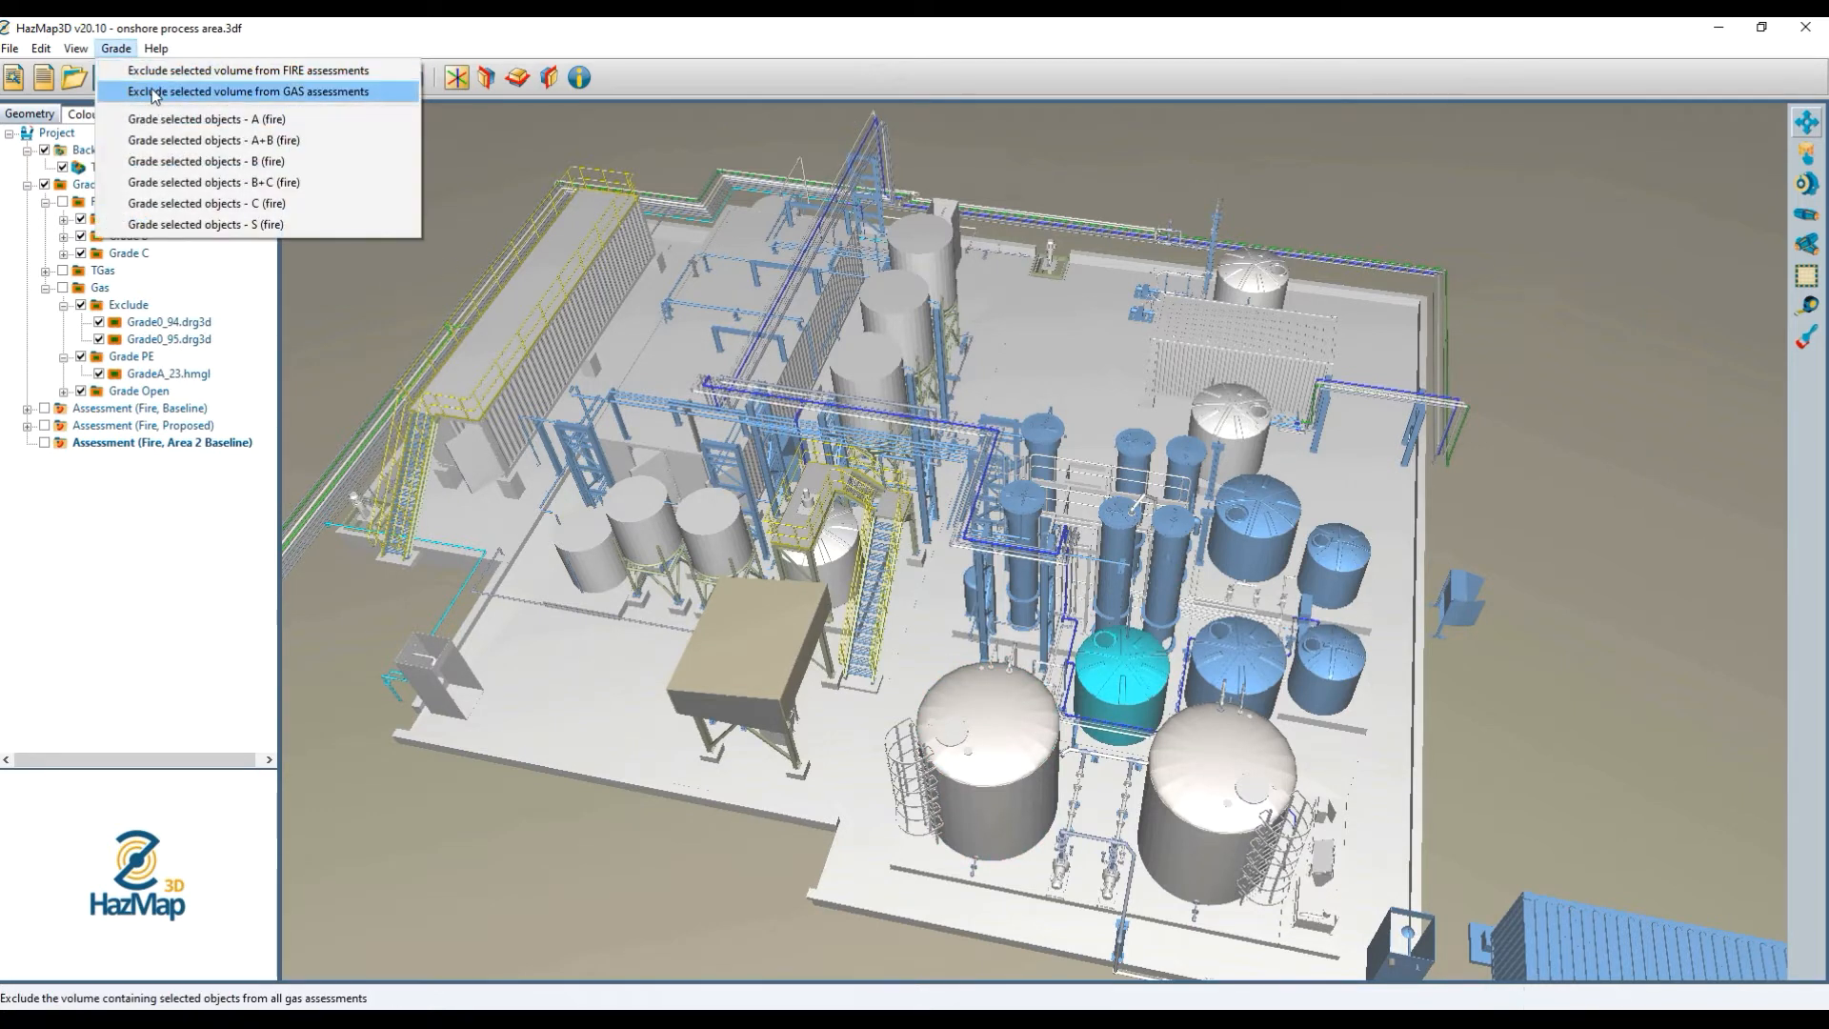
click(152, 91)
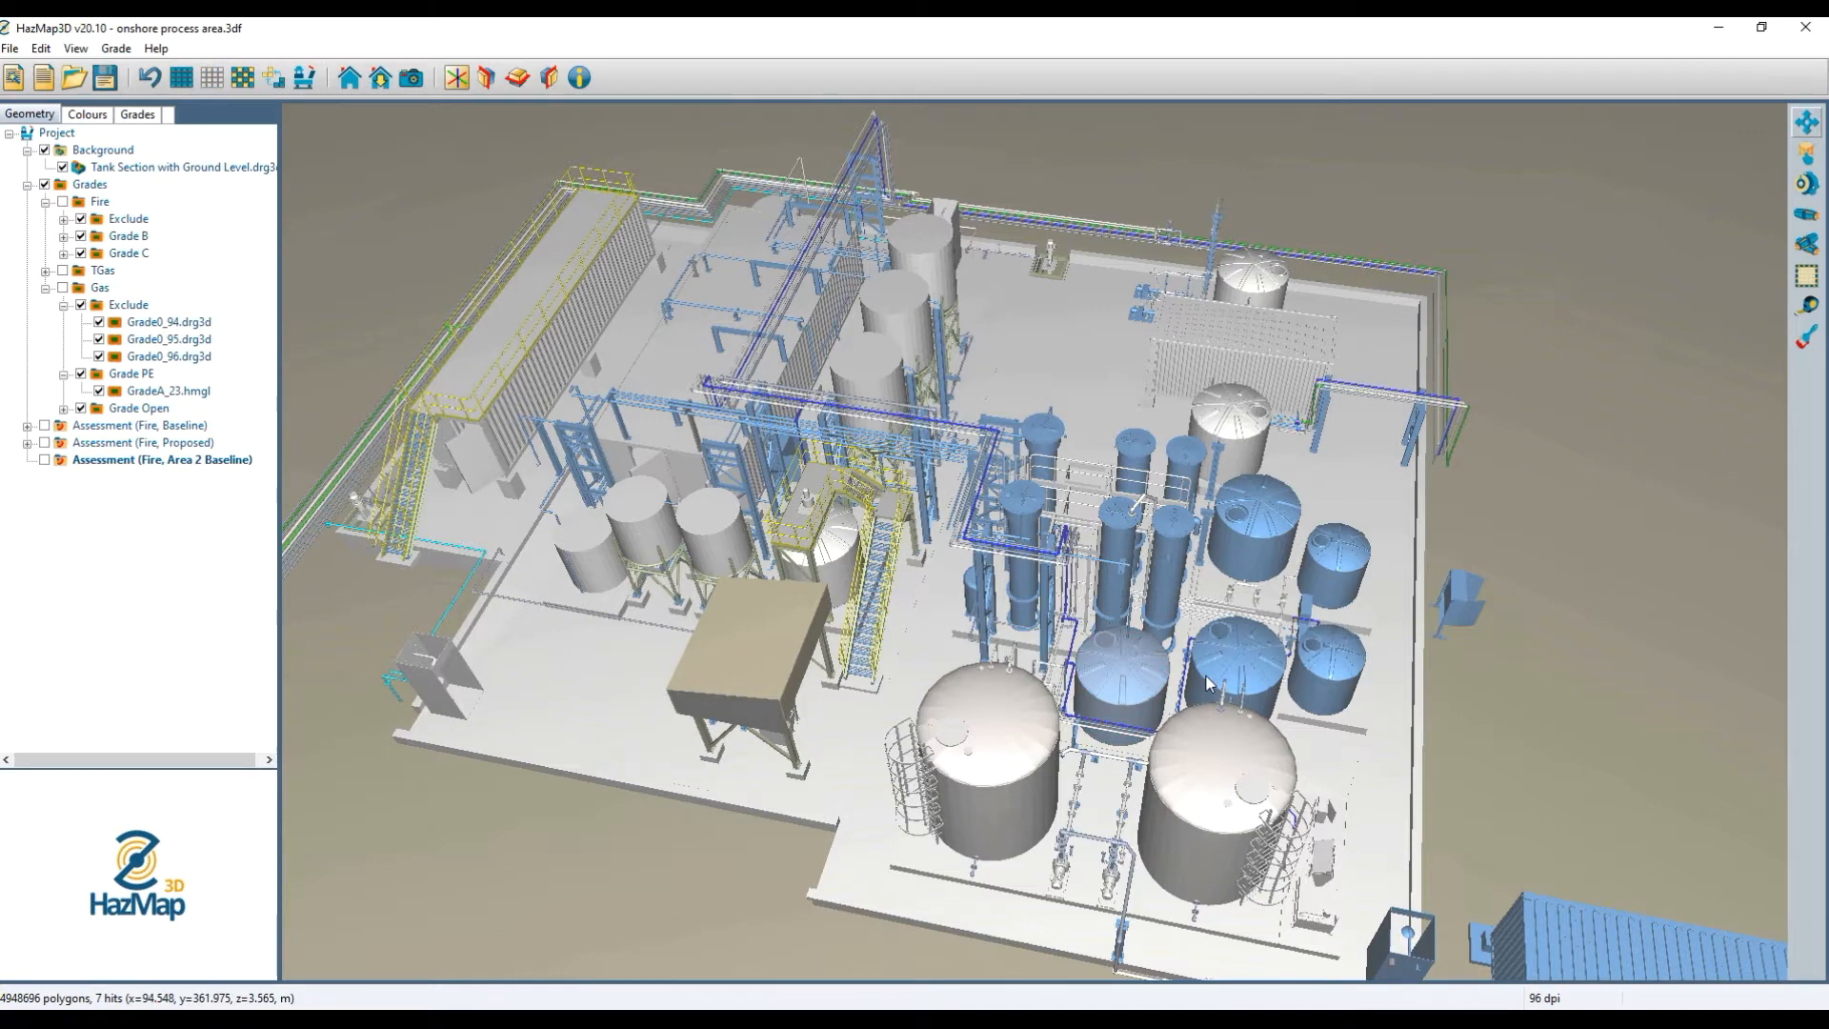
click(116, 47)
click(164, 95)
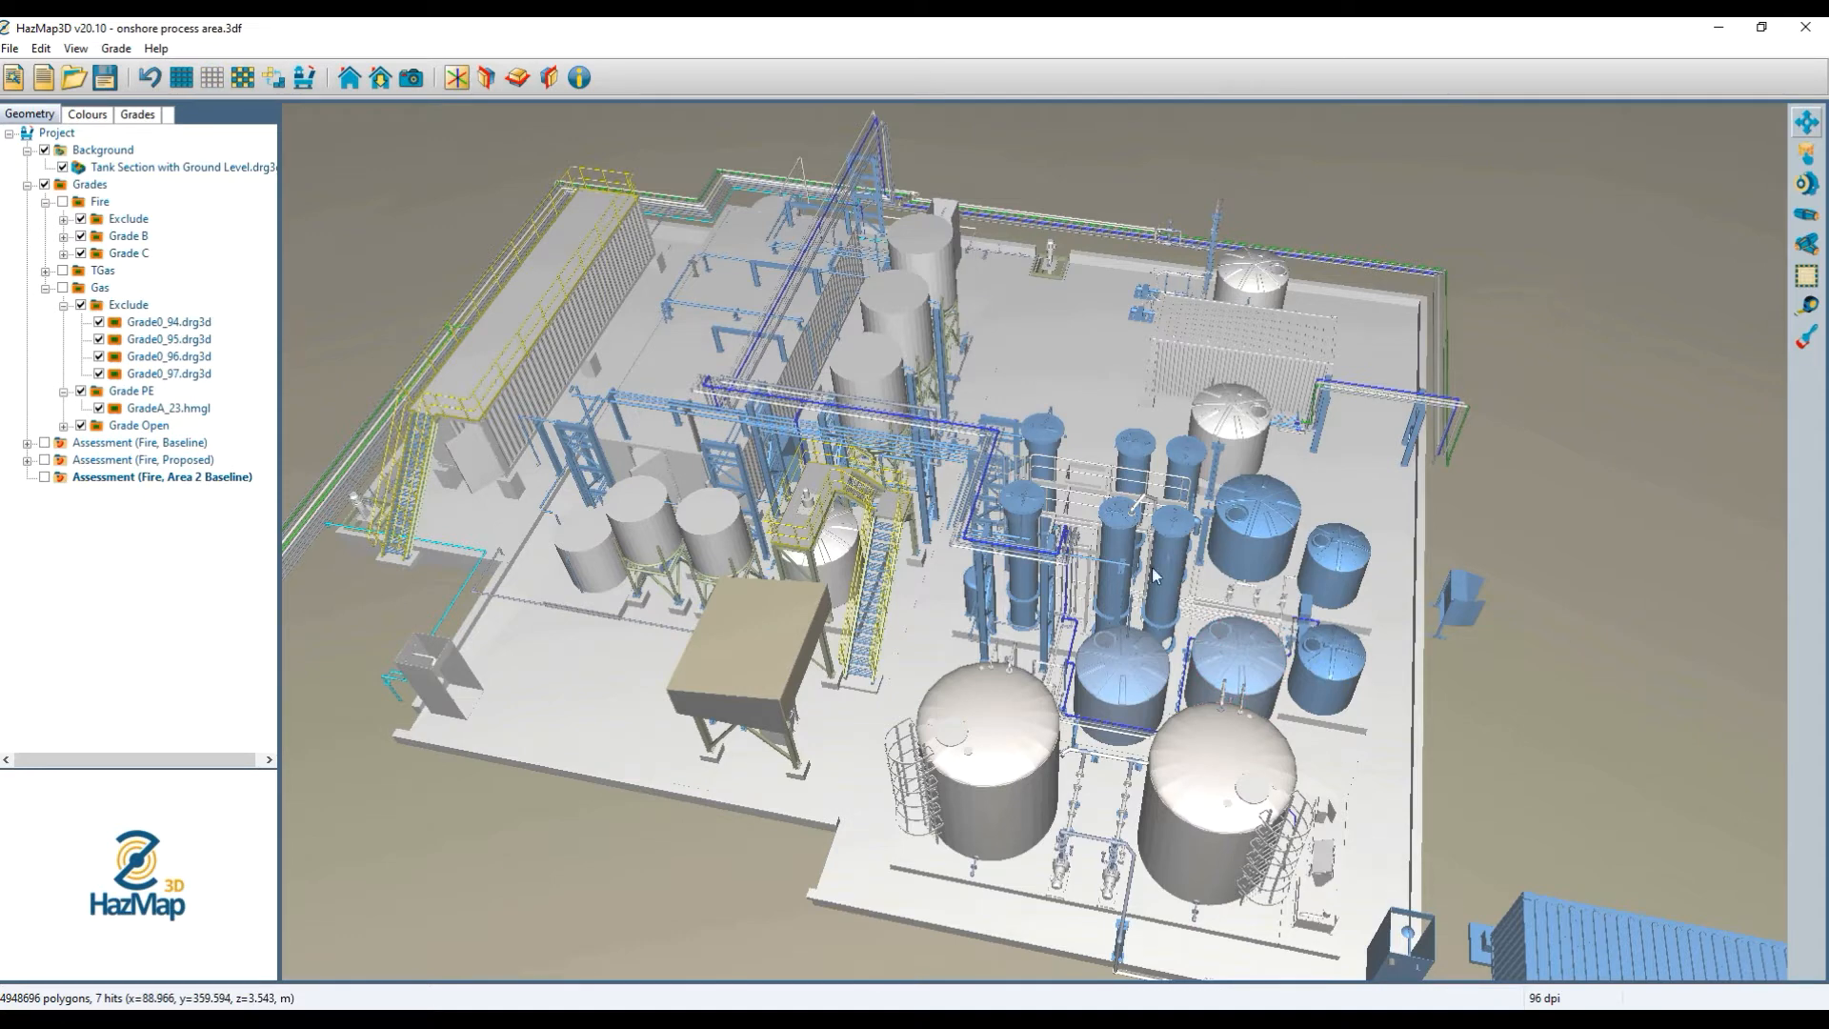
Exclude the two small blue tanks at the plant edge and the larger blue tank beside them from gas assessments.
click(116, 47)
click(164, 66)
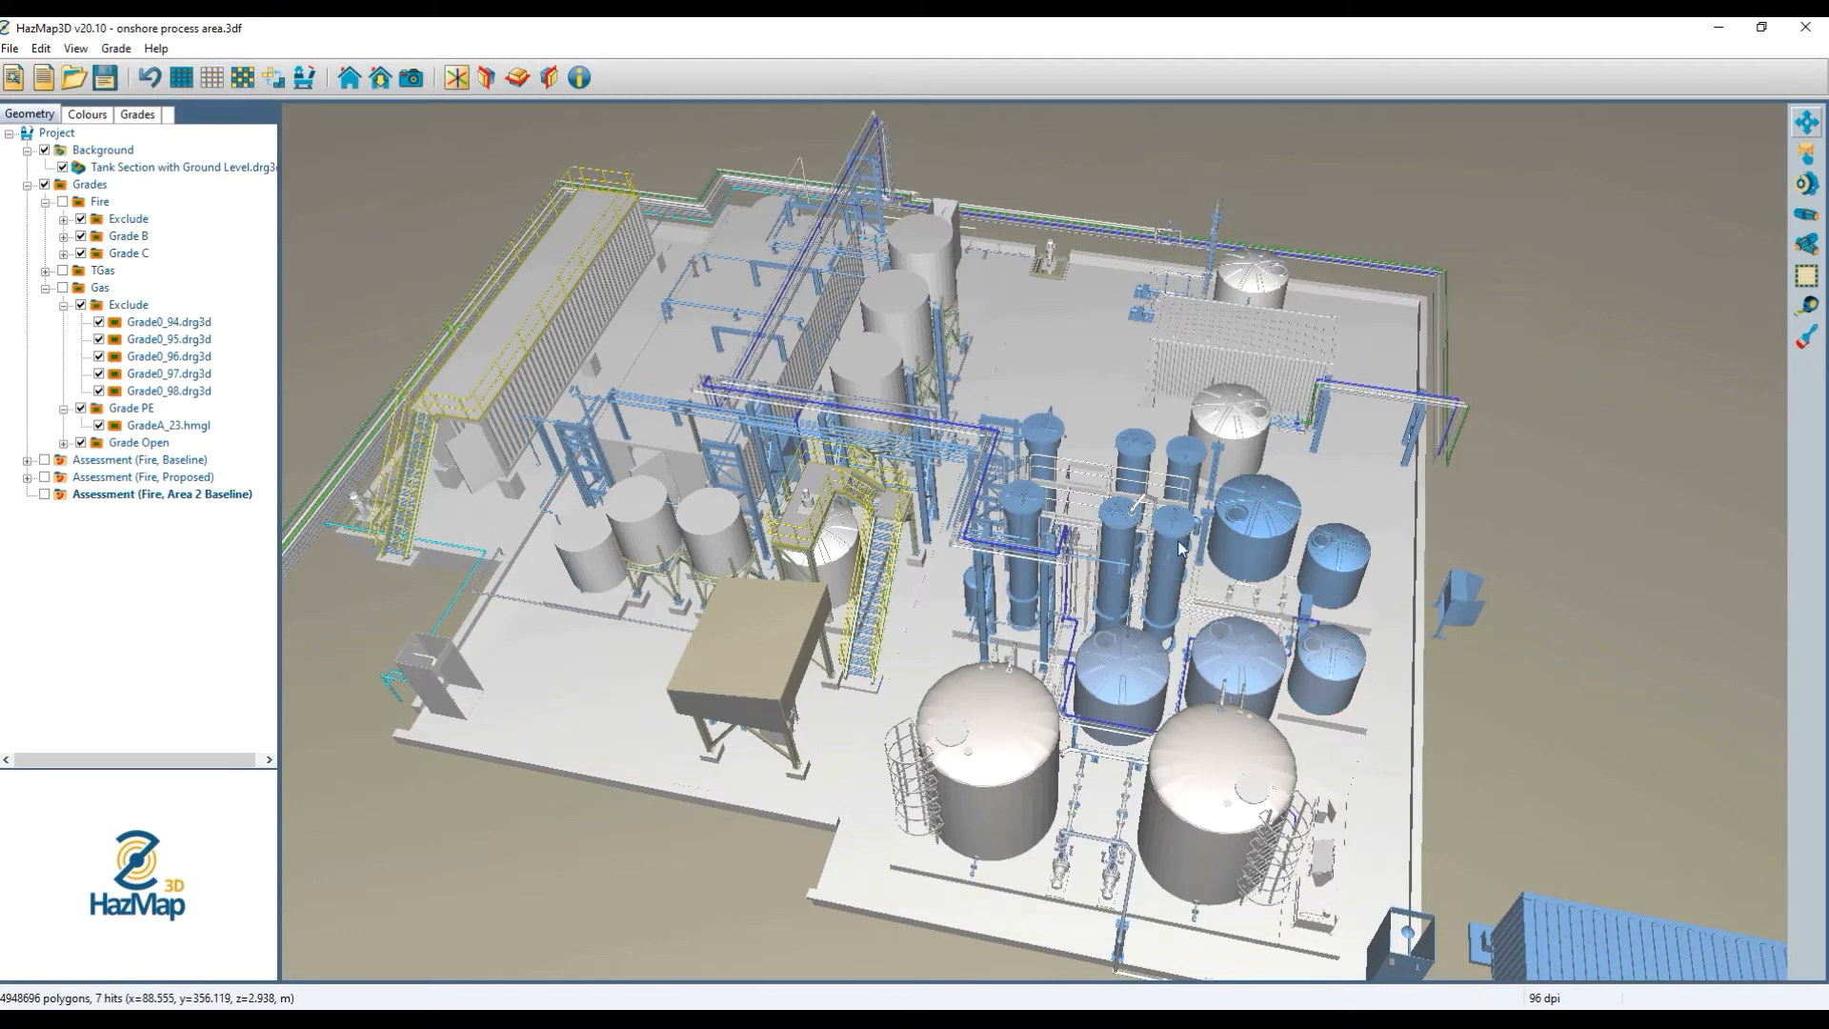
click(116, 47)
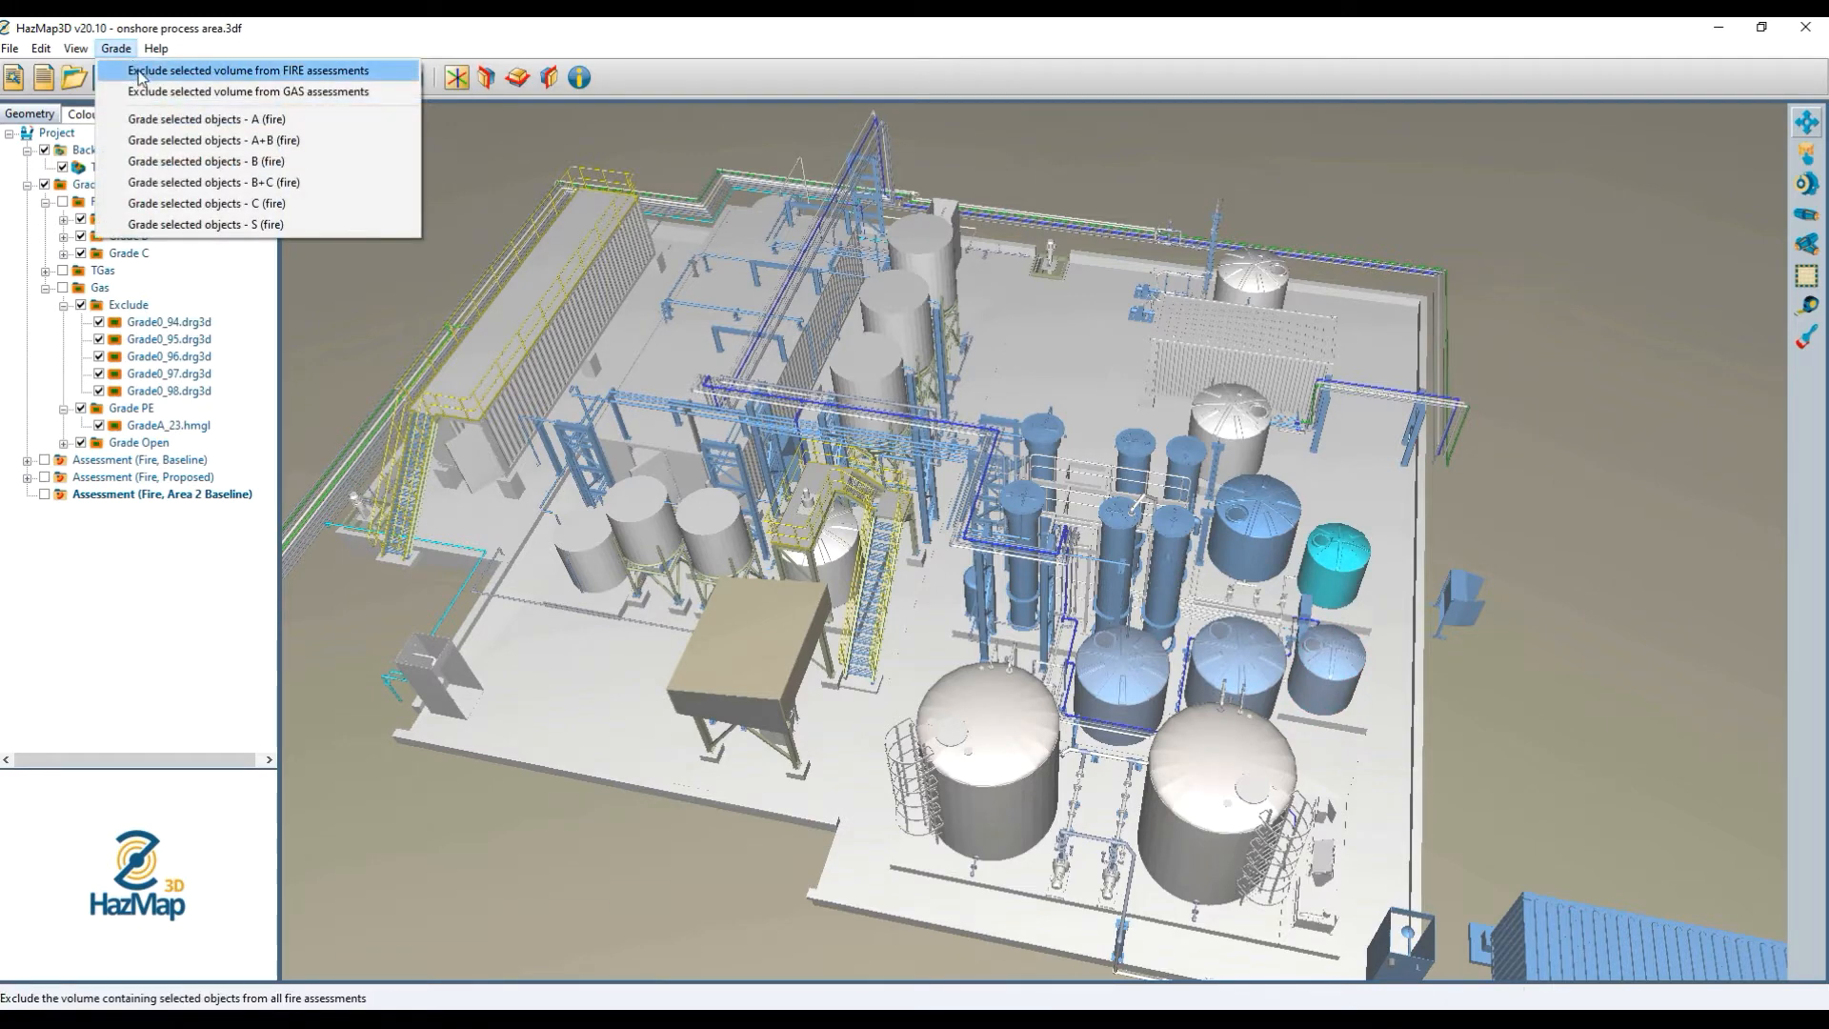
click(163, 86)
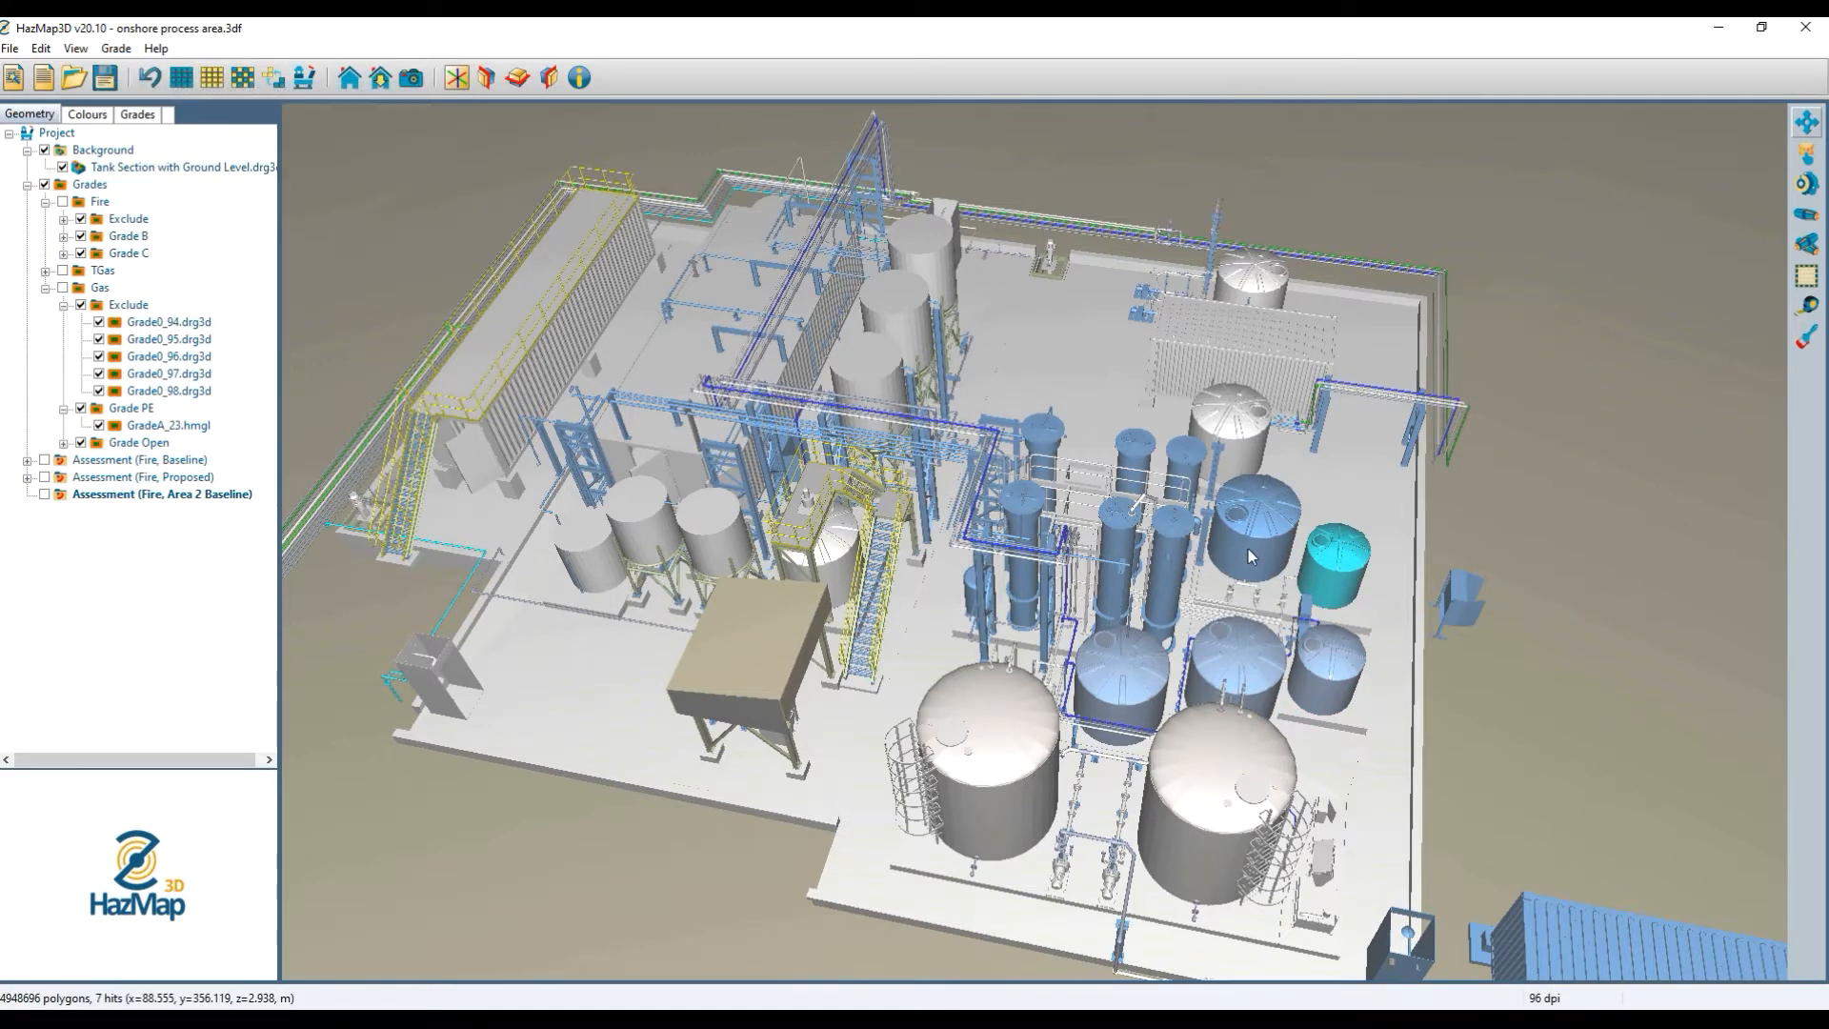
click(116, 48)
click(164, 86)
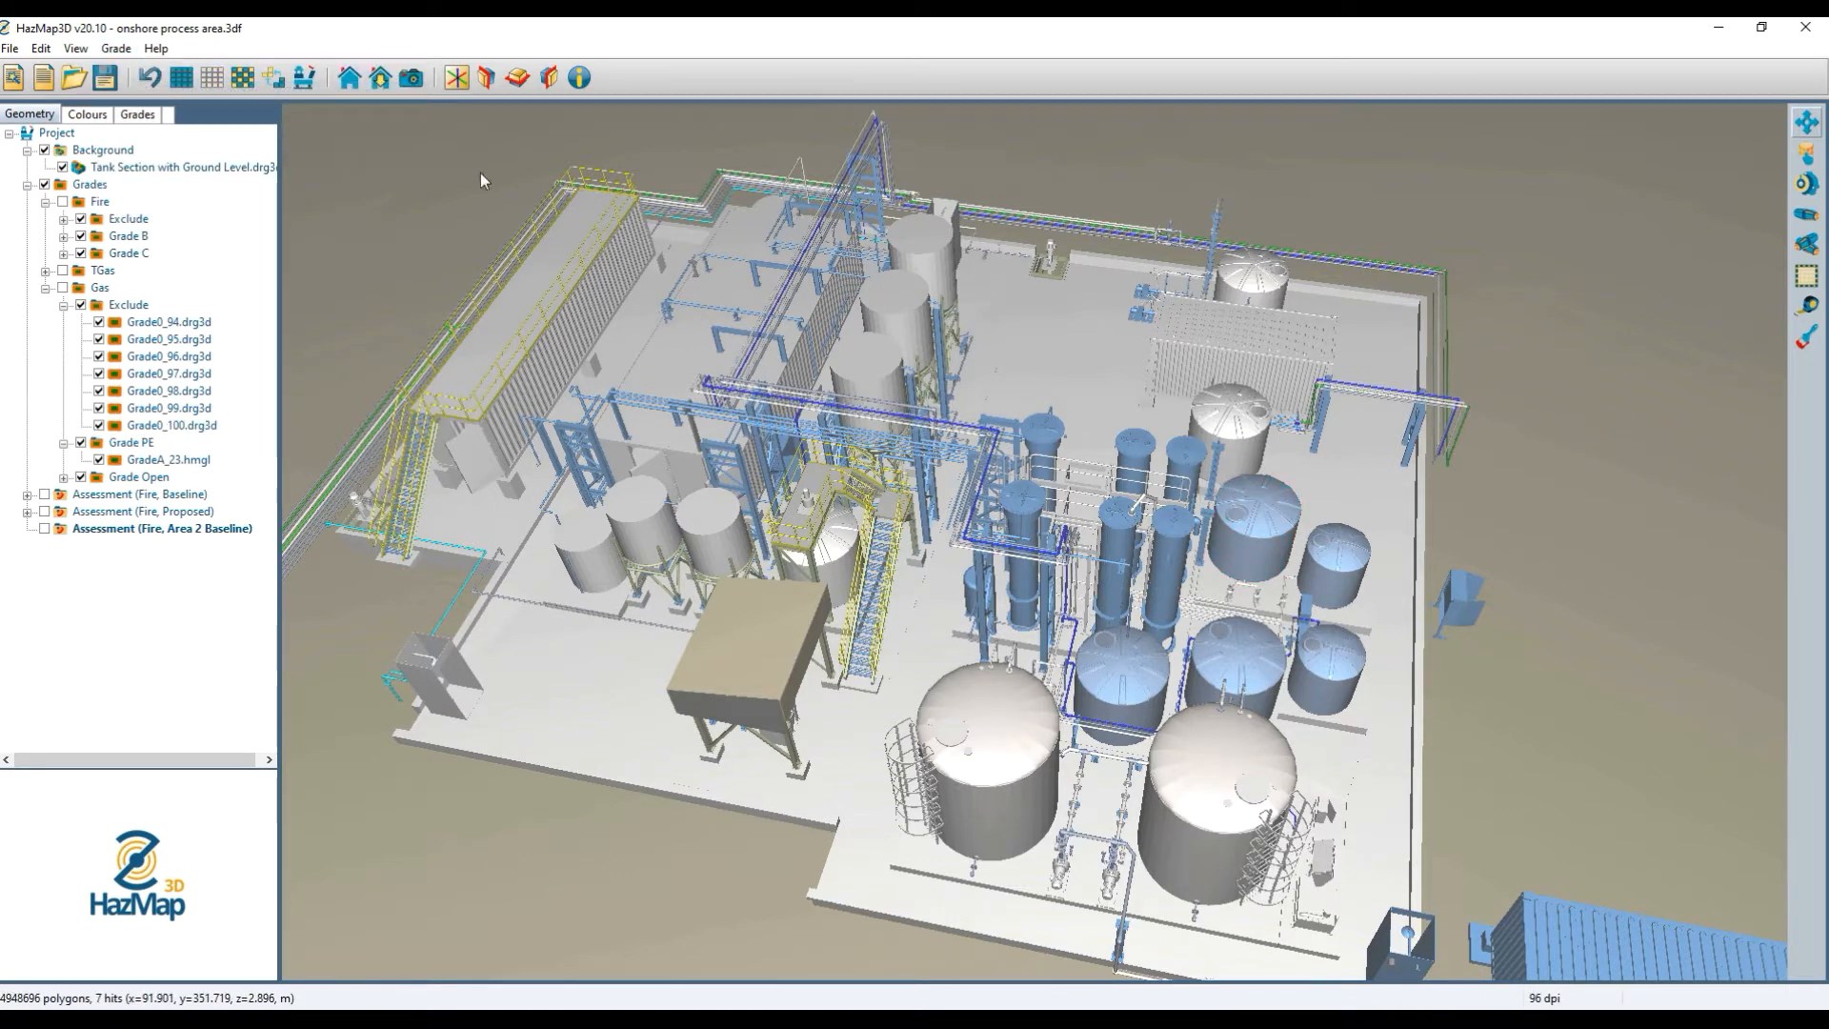
Exclude the two white domed tanks at the rear and the corrugated container between them from gas assessments.
click(116, 48)
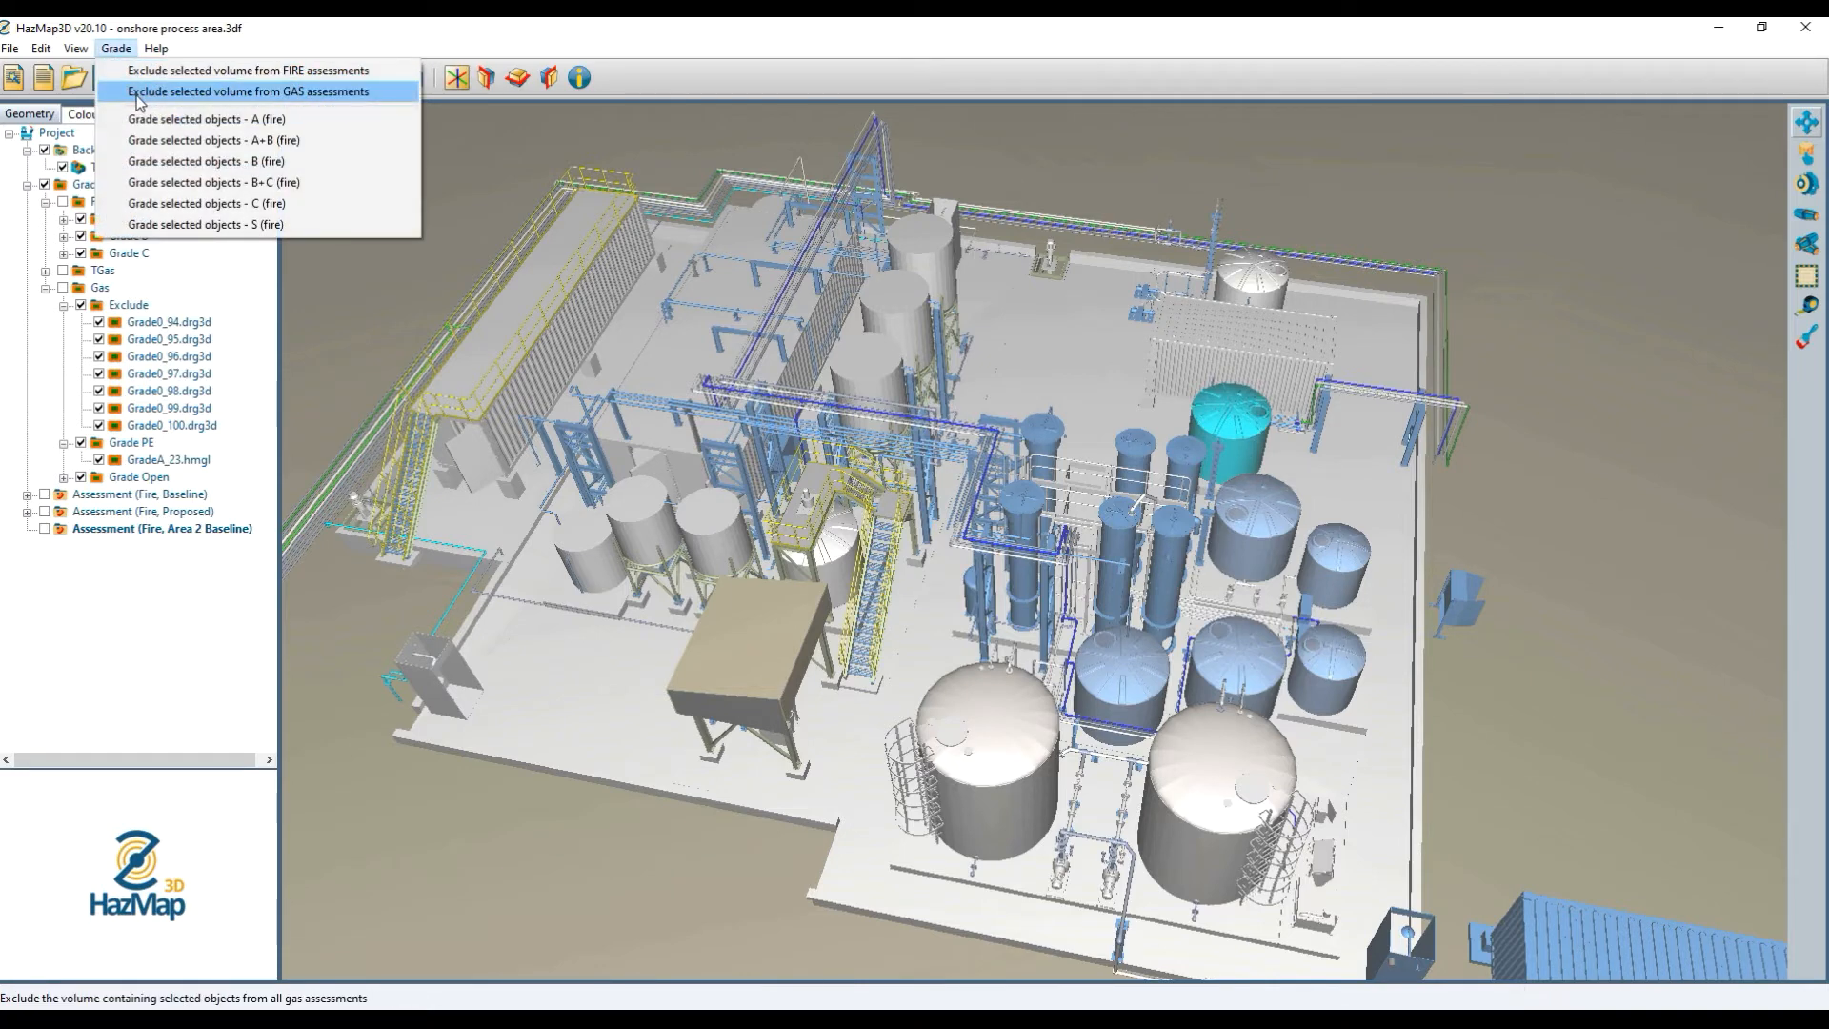
click(164, 86)
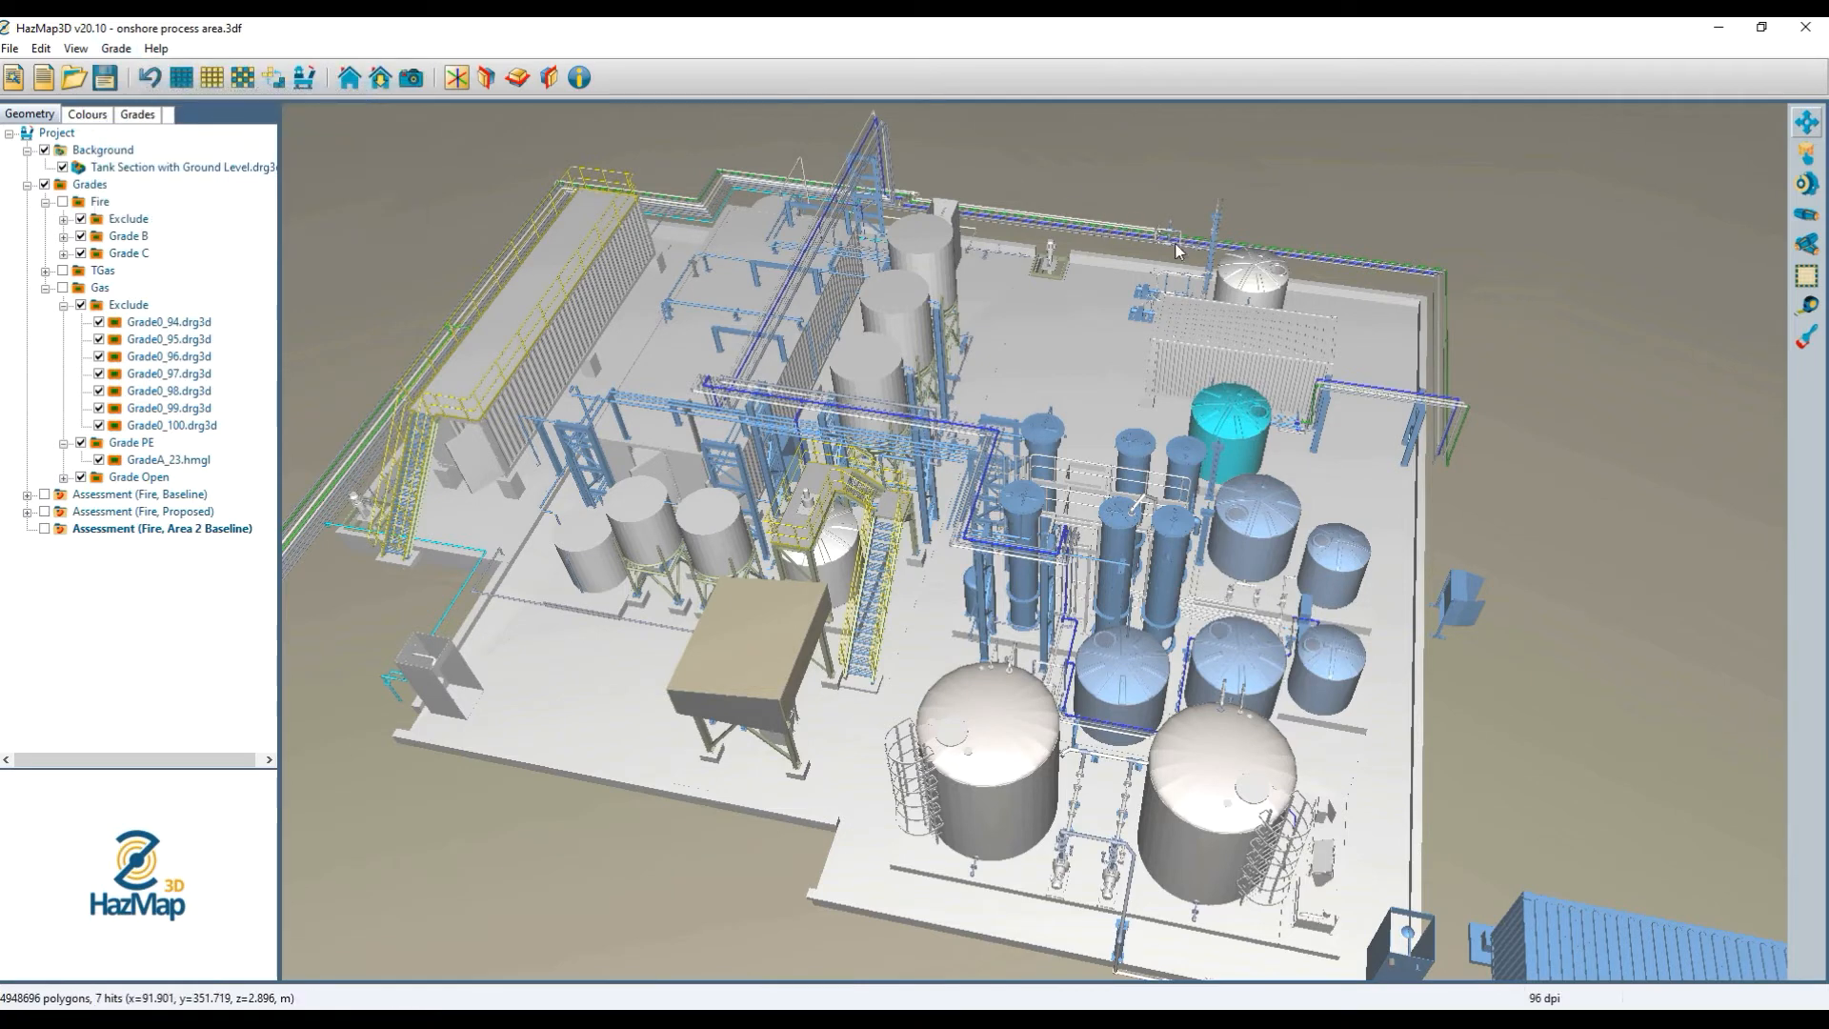
click(1244, 295)
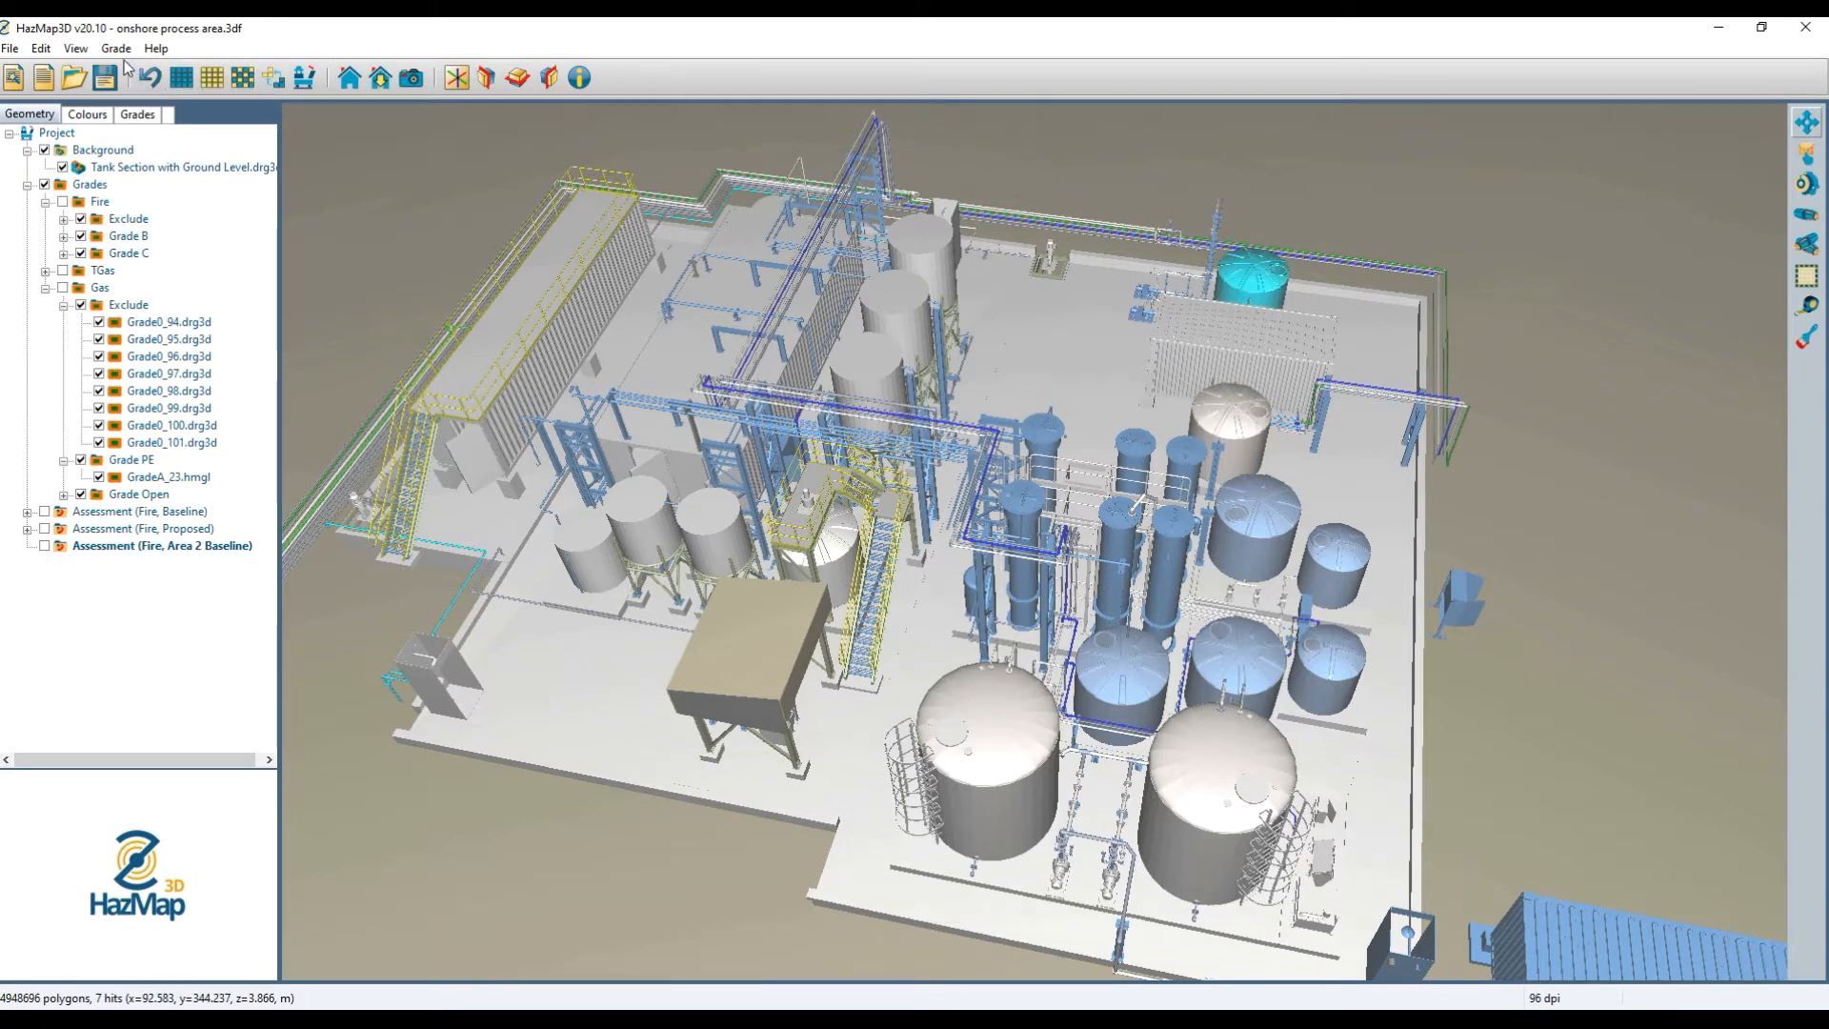
click(116, 48)
click(162, 68)
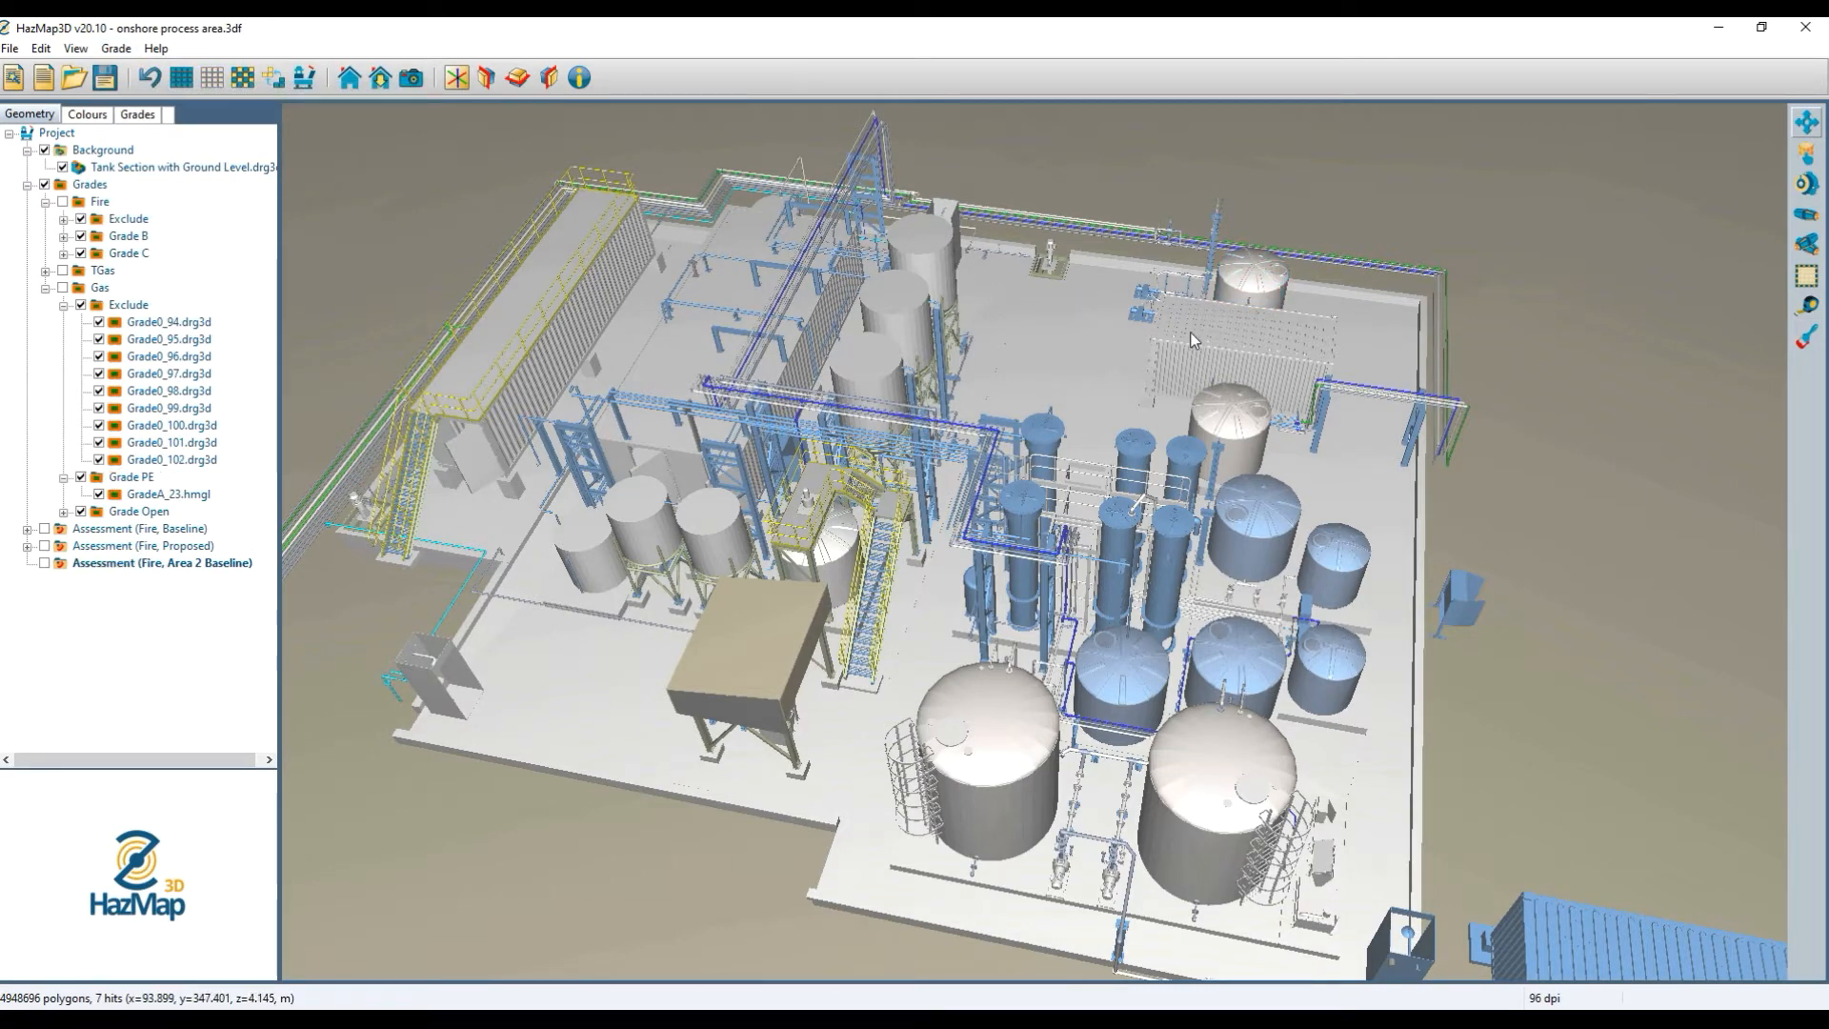
click(116, 48)
click(238, 91)
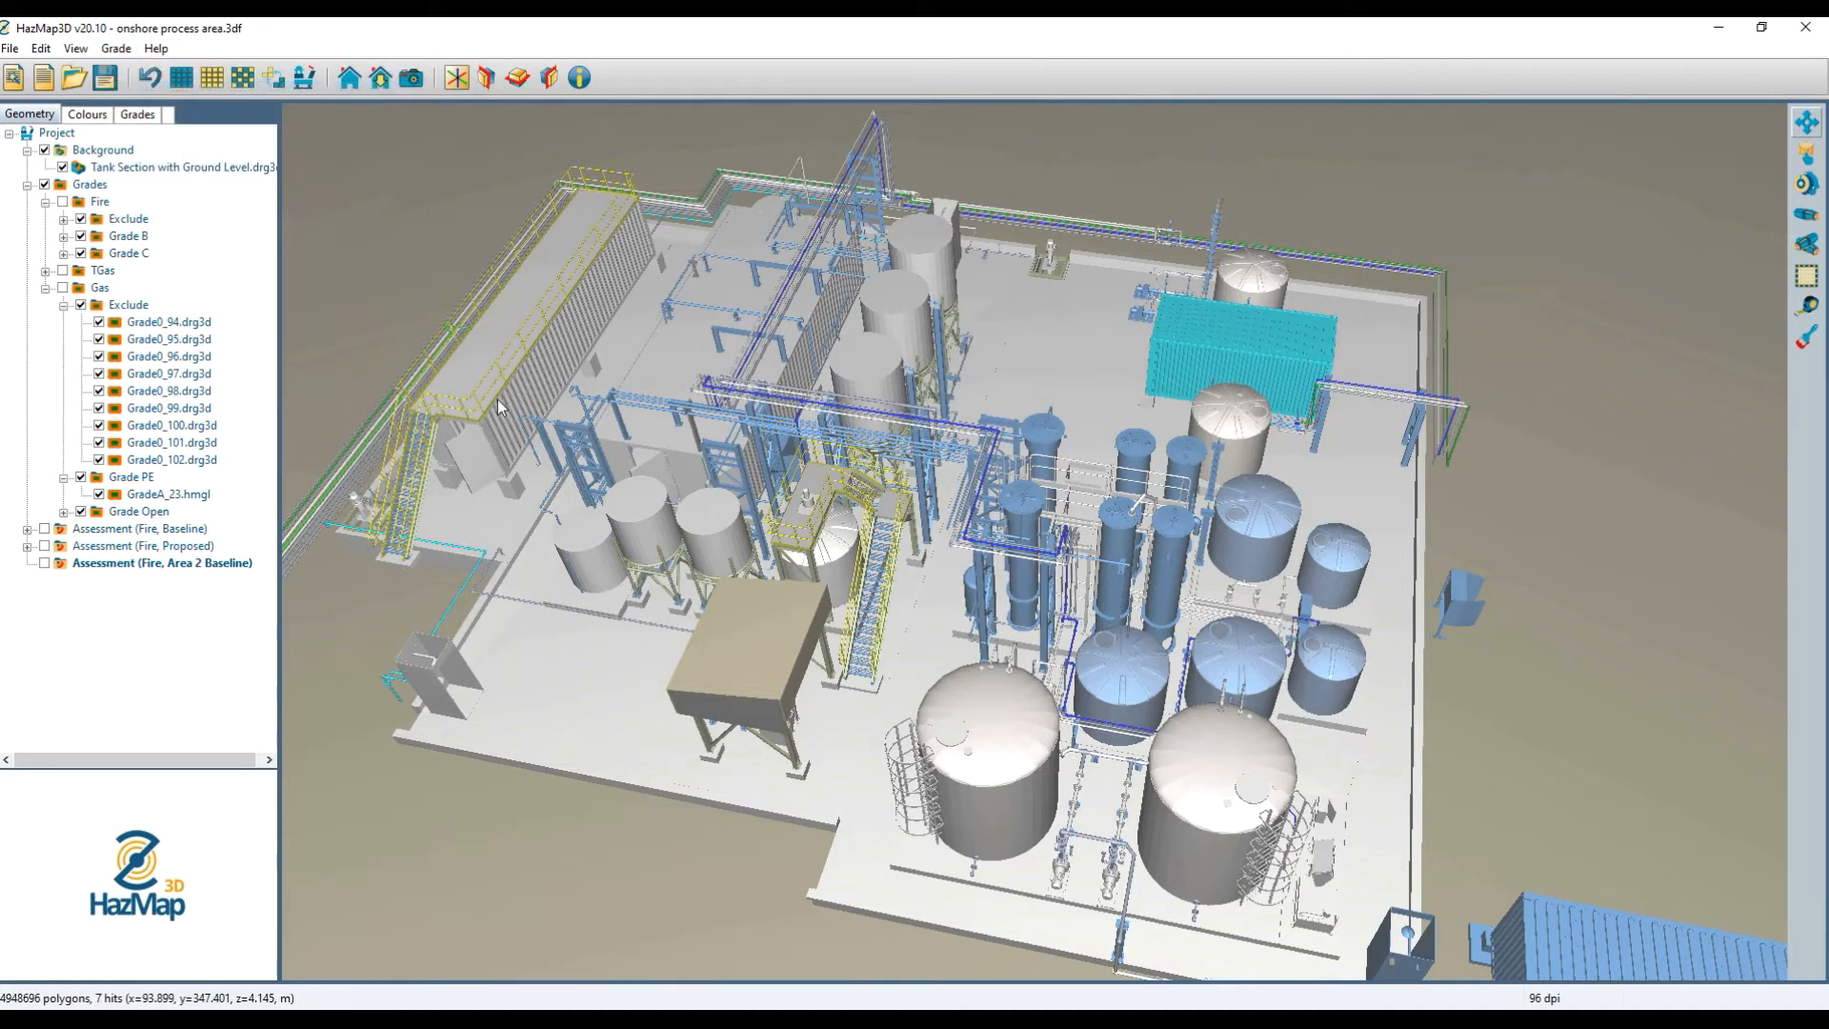
Exclude each of the three short grey silos behind the beige raised structure from gas assessments.
click(577, 562)
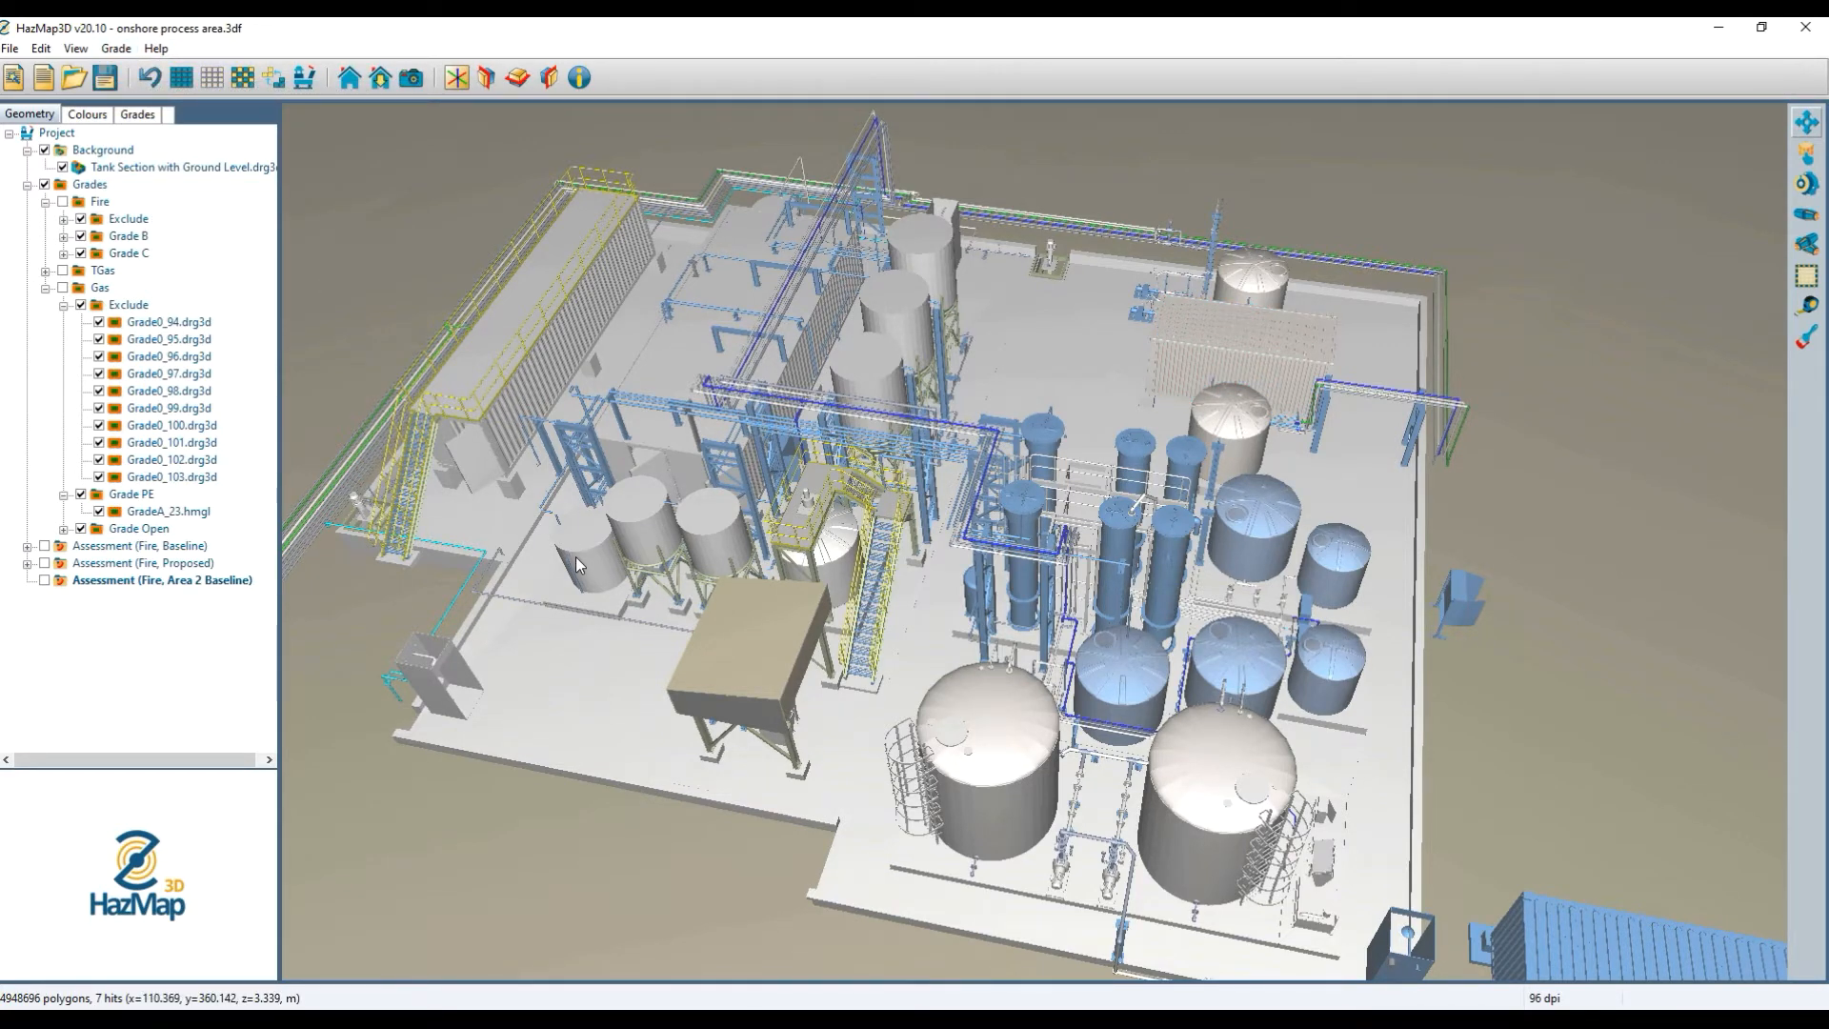
click(115, 48)
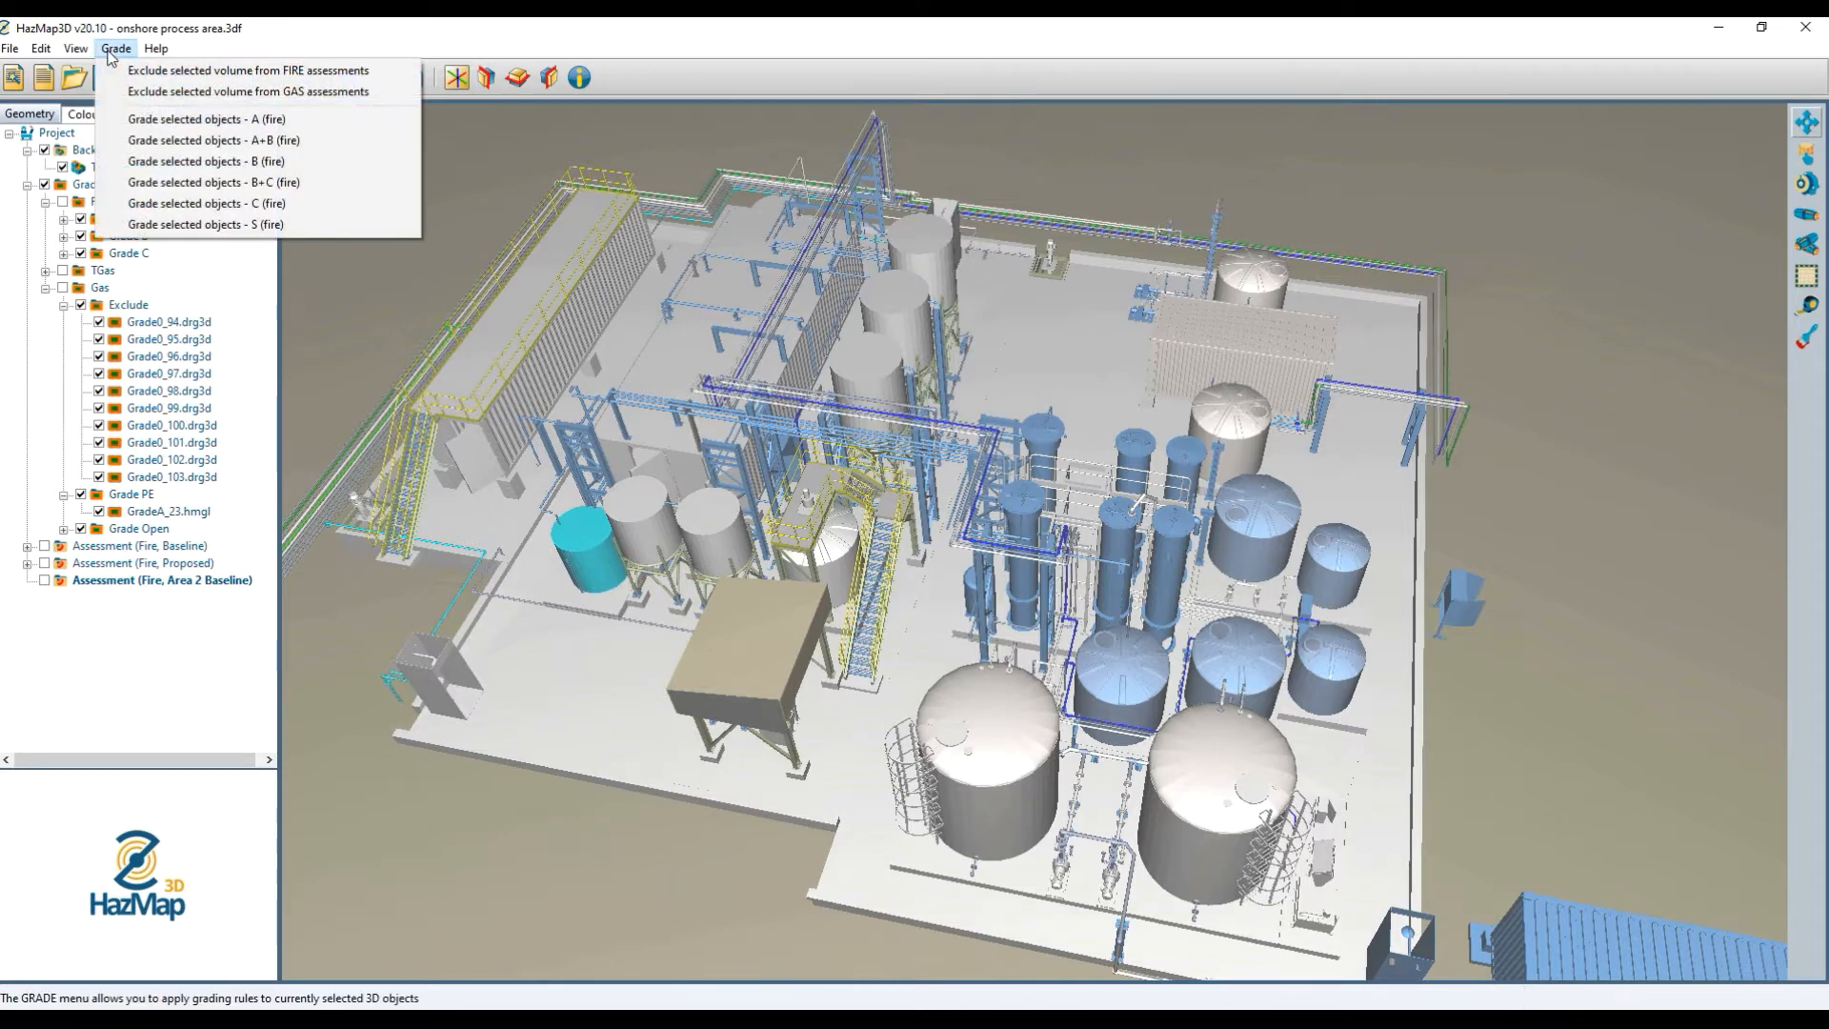
click(219, 74)
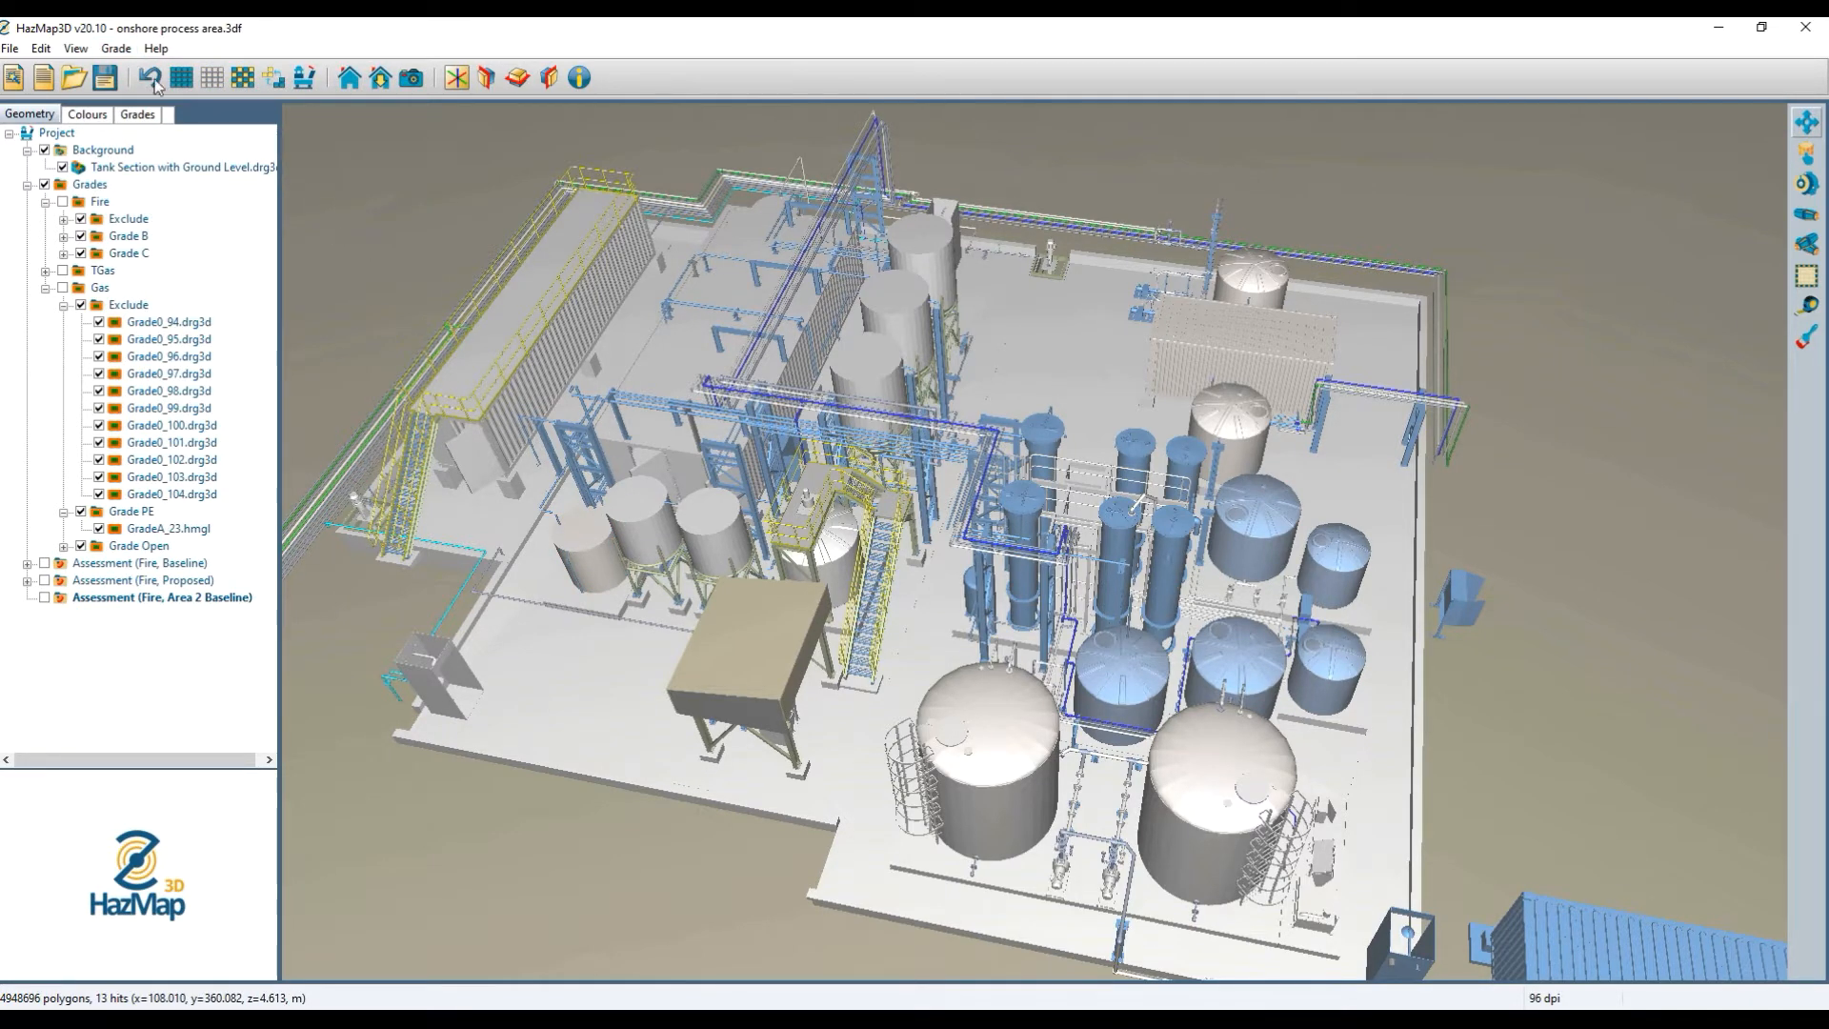
click(638, 519)
click(116, 49)
mouse_move(116, 48)
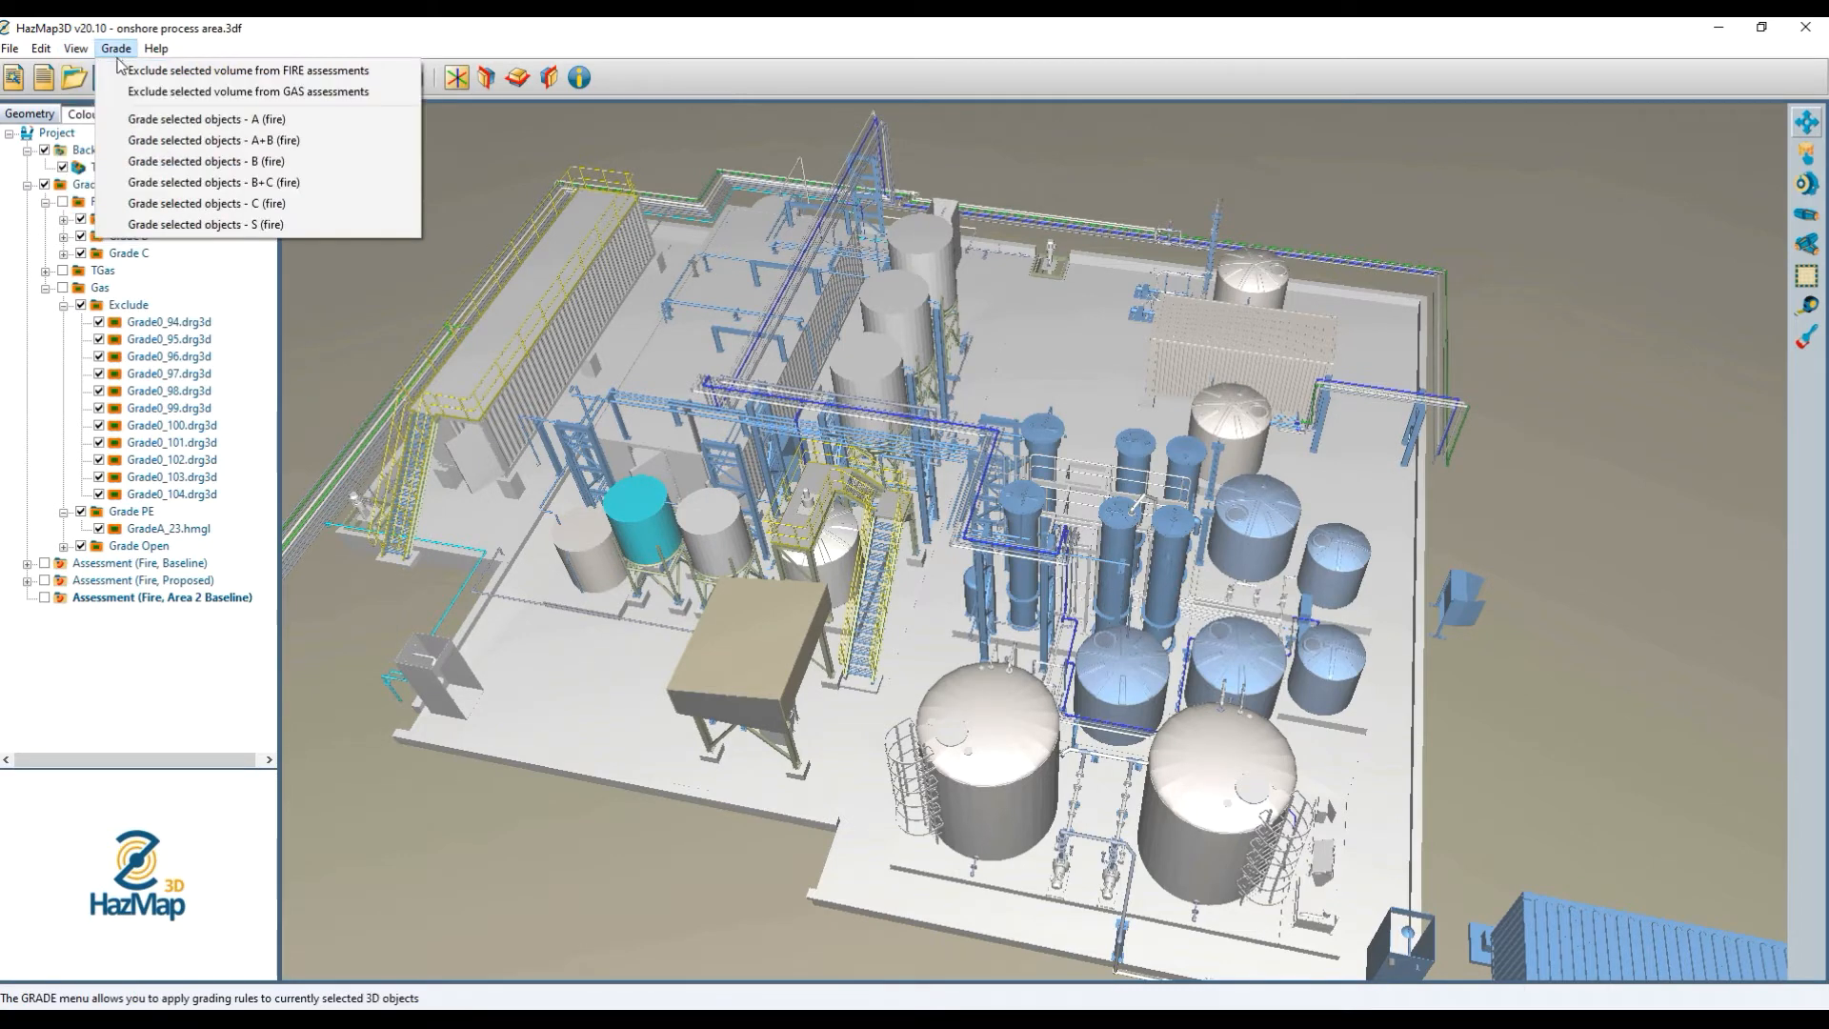
click(191, 91)
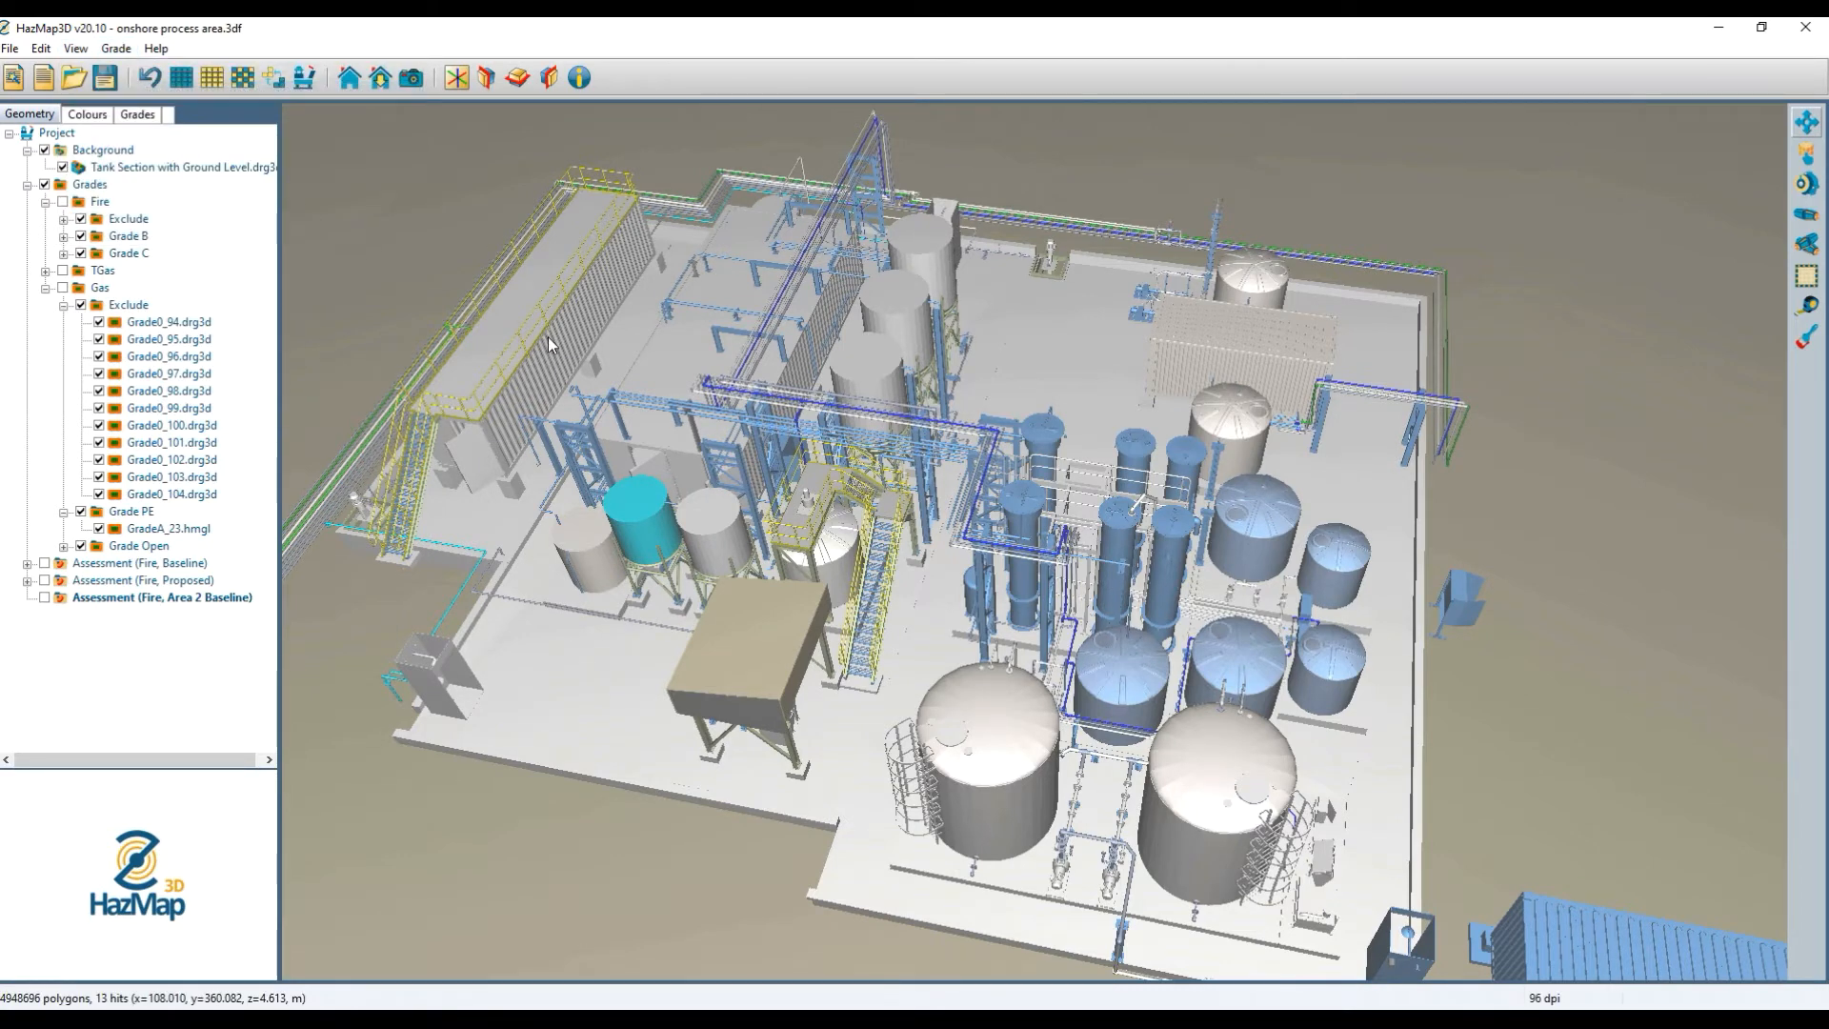
click(710, 529)
click(115, 49)
click(217, 93)
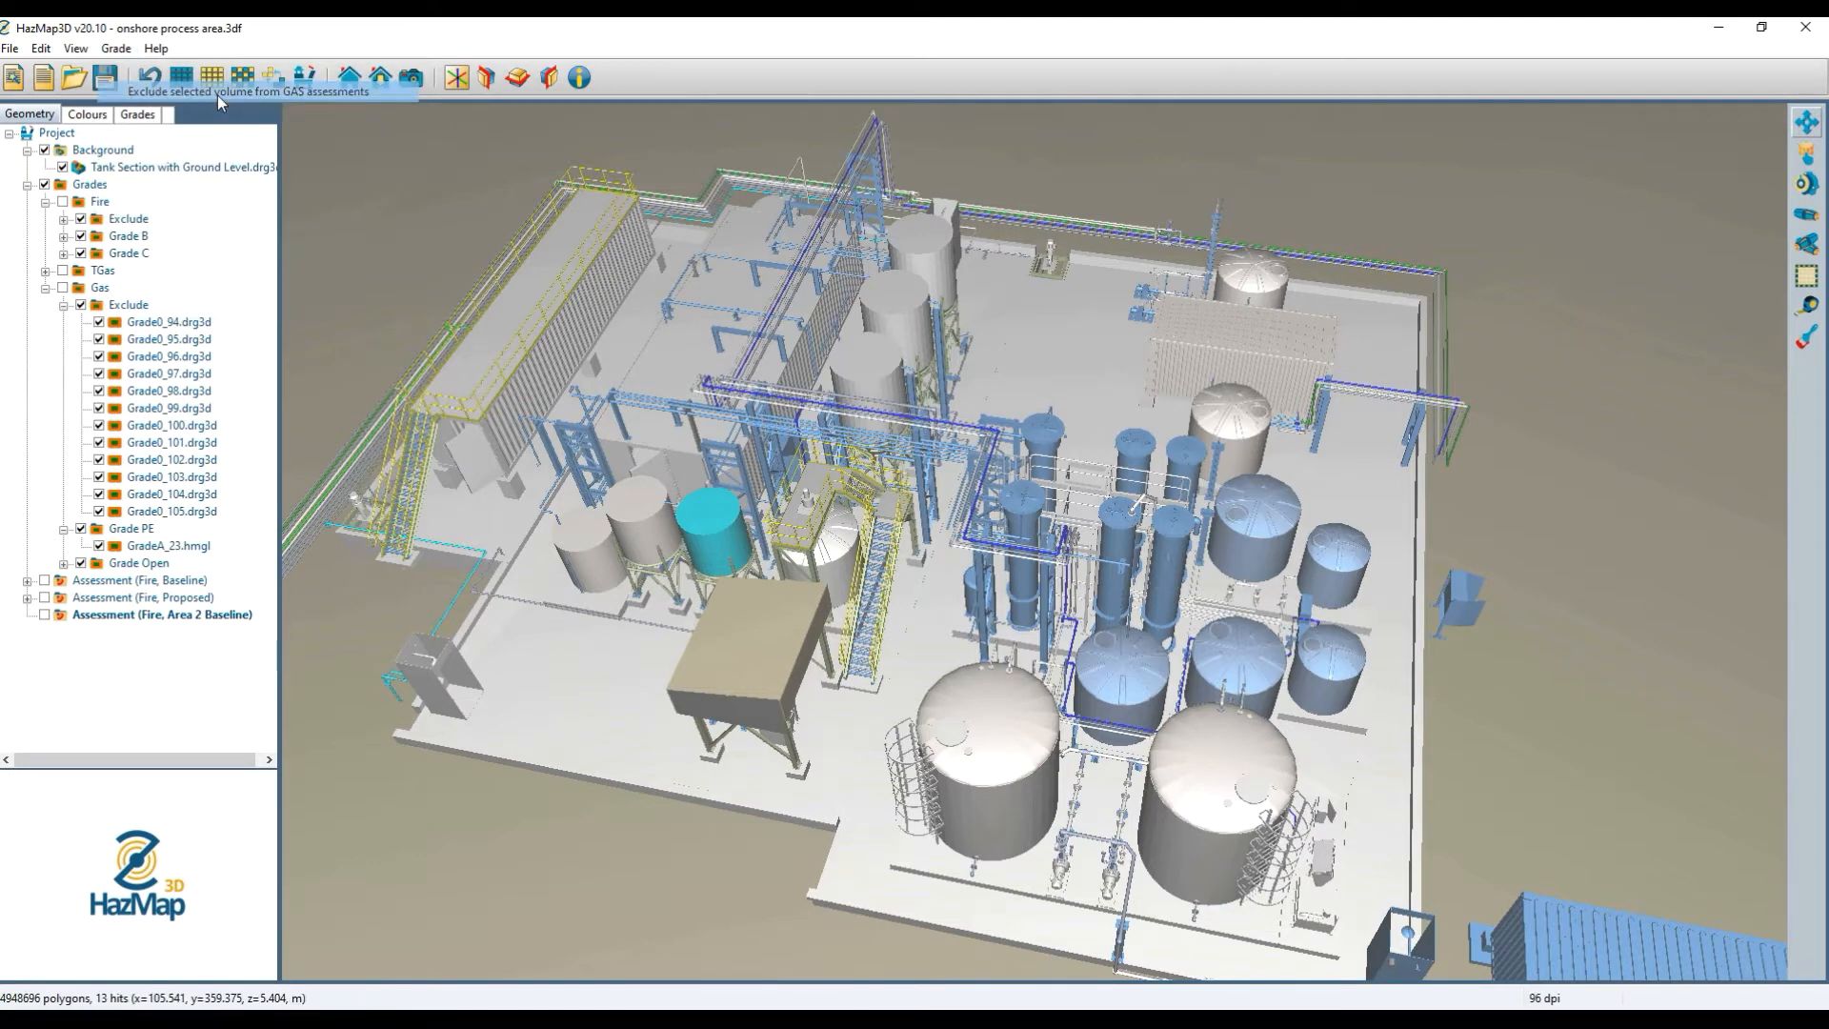
Exclude the white domed tank beside the yellow staircase from gas assessments.
click(835, 558)
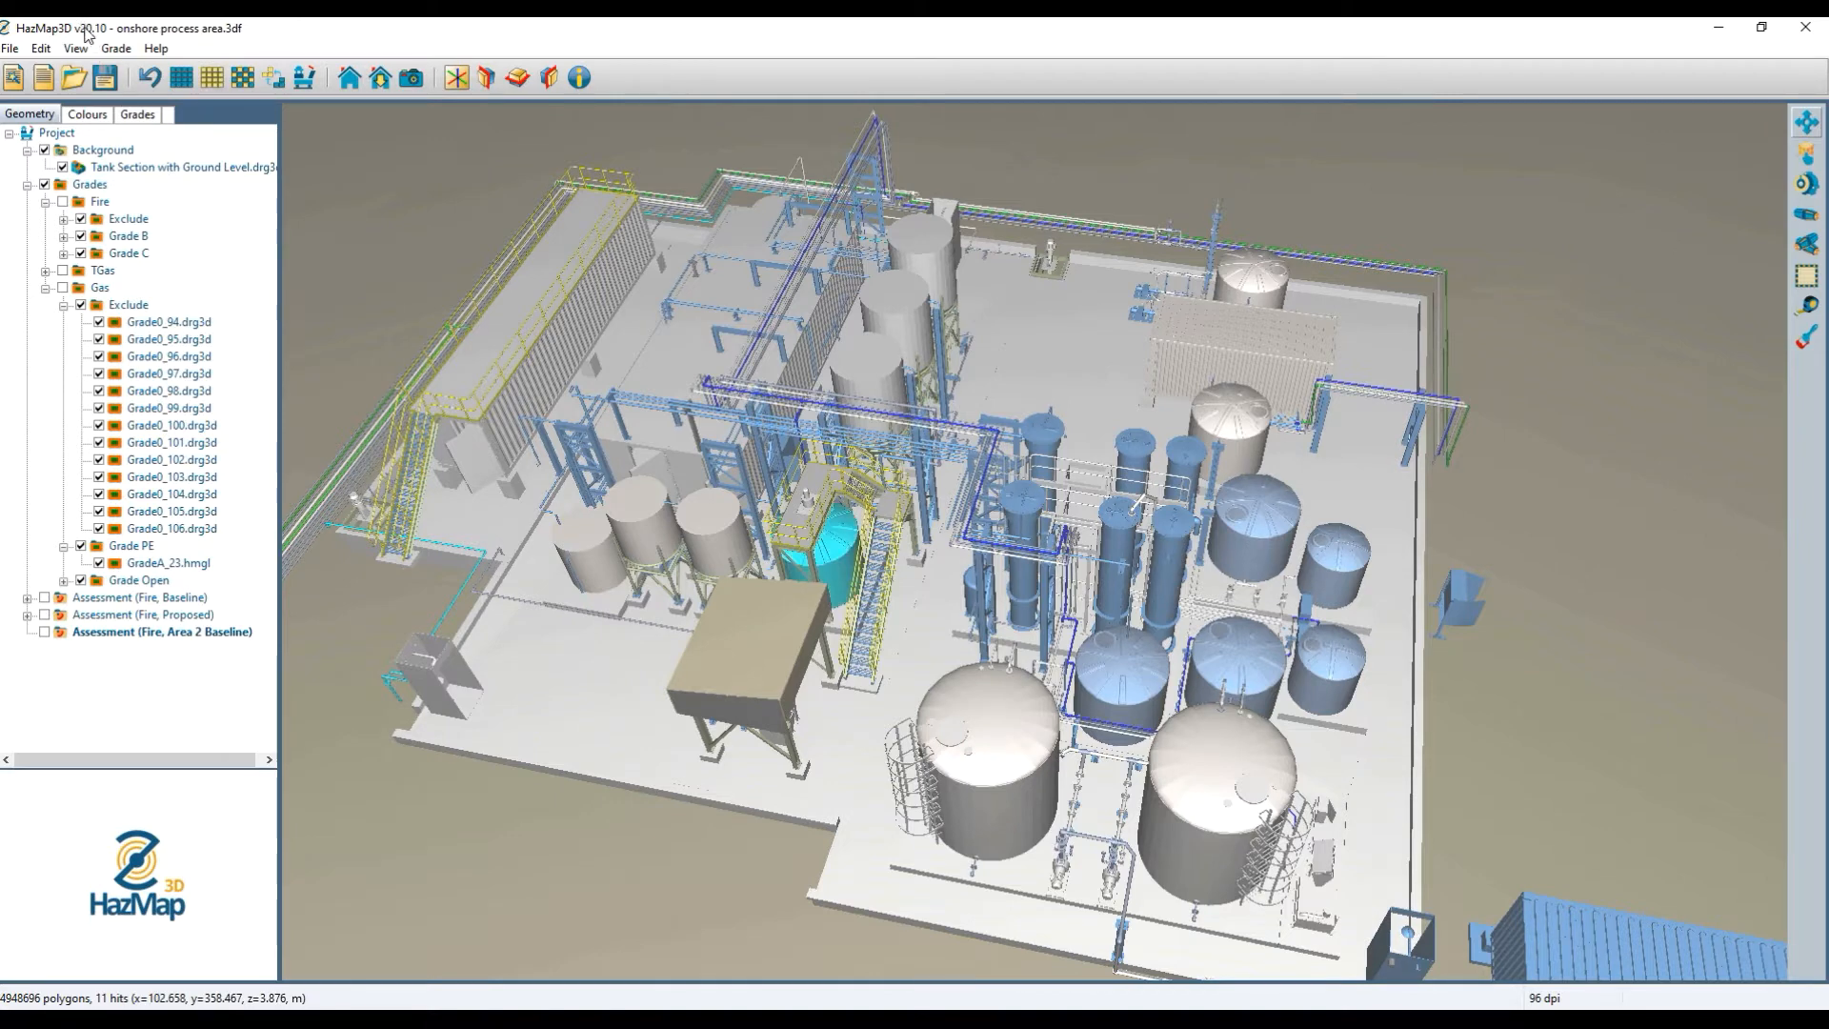
click(111, 47)
click(217, 92)
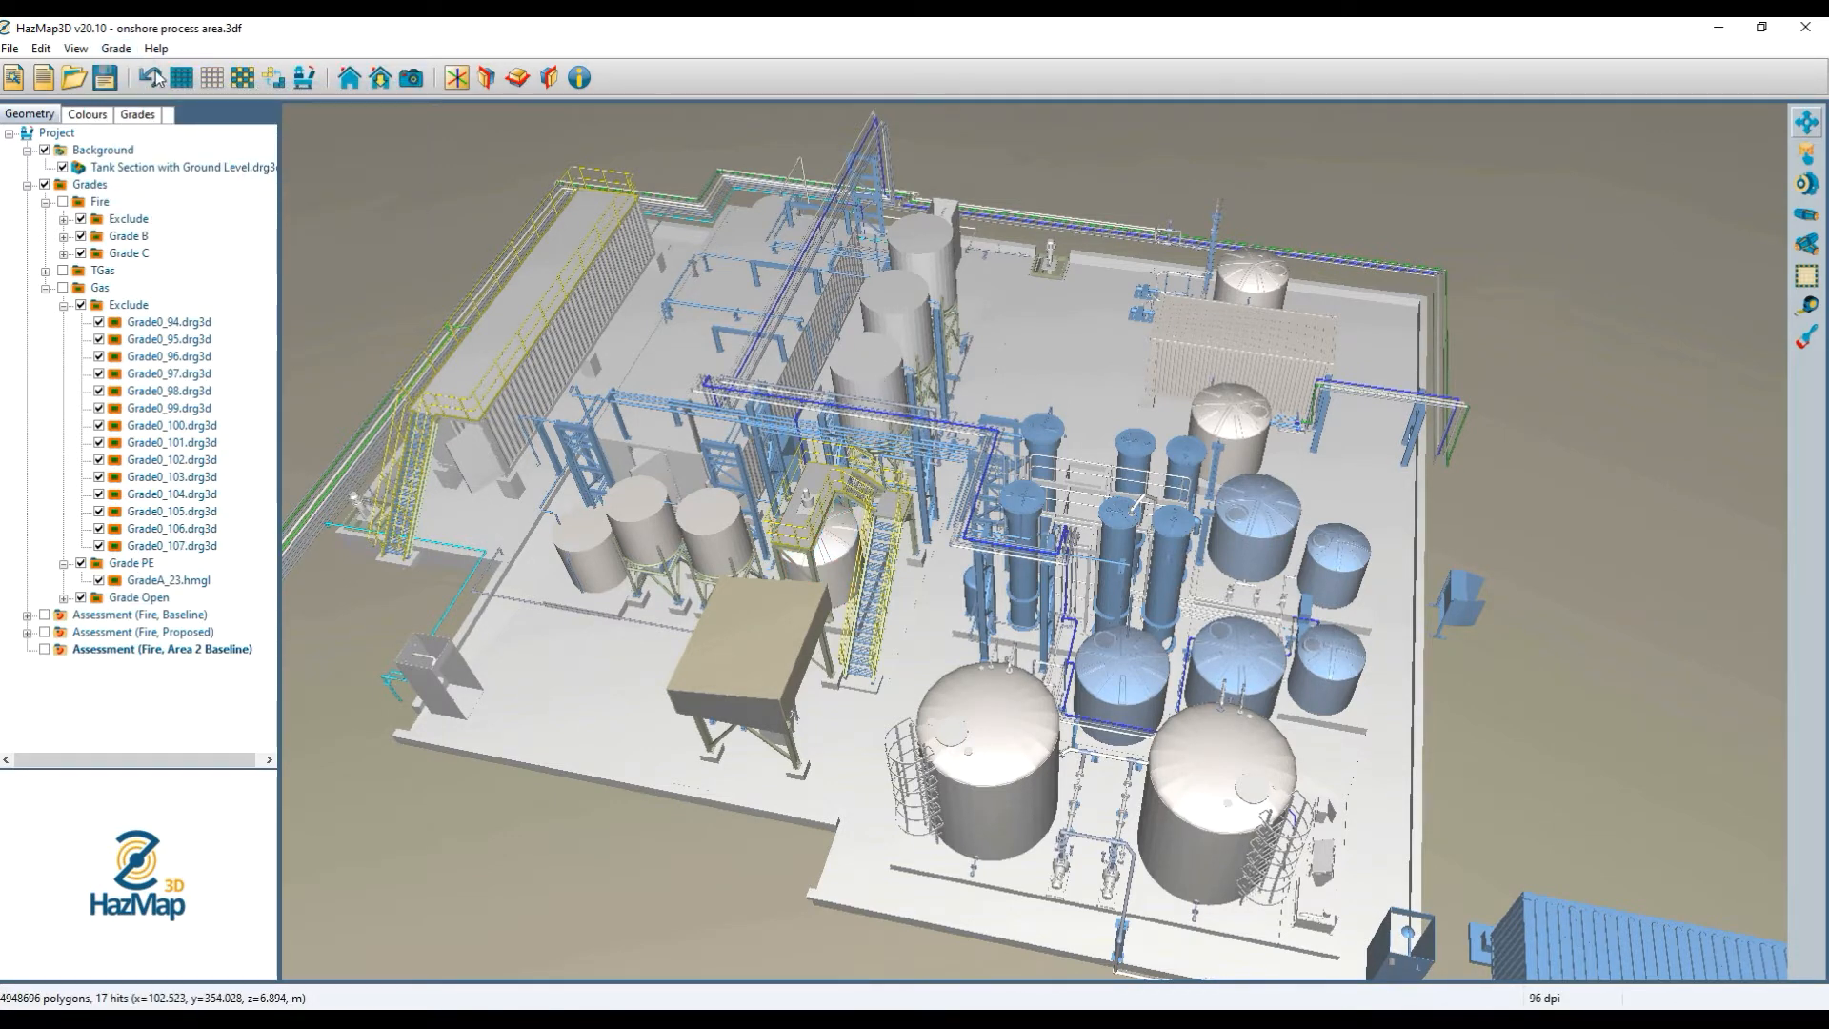
Exclude the three tall grey silos beside the flat-roofed building from gas assessments, and hide the background model briefly to check the excluded volumes.
click(116, 47)
click(217, 93)
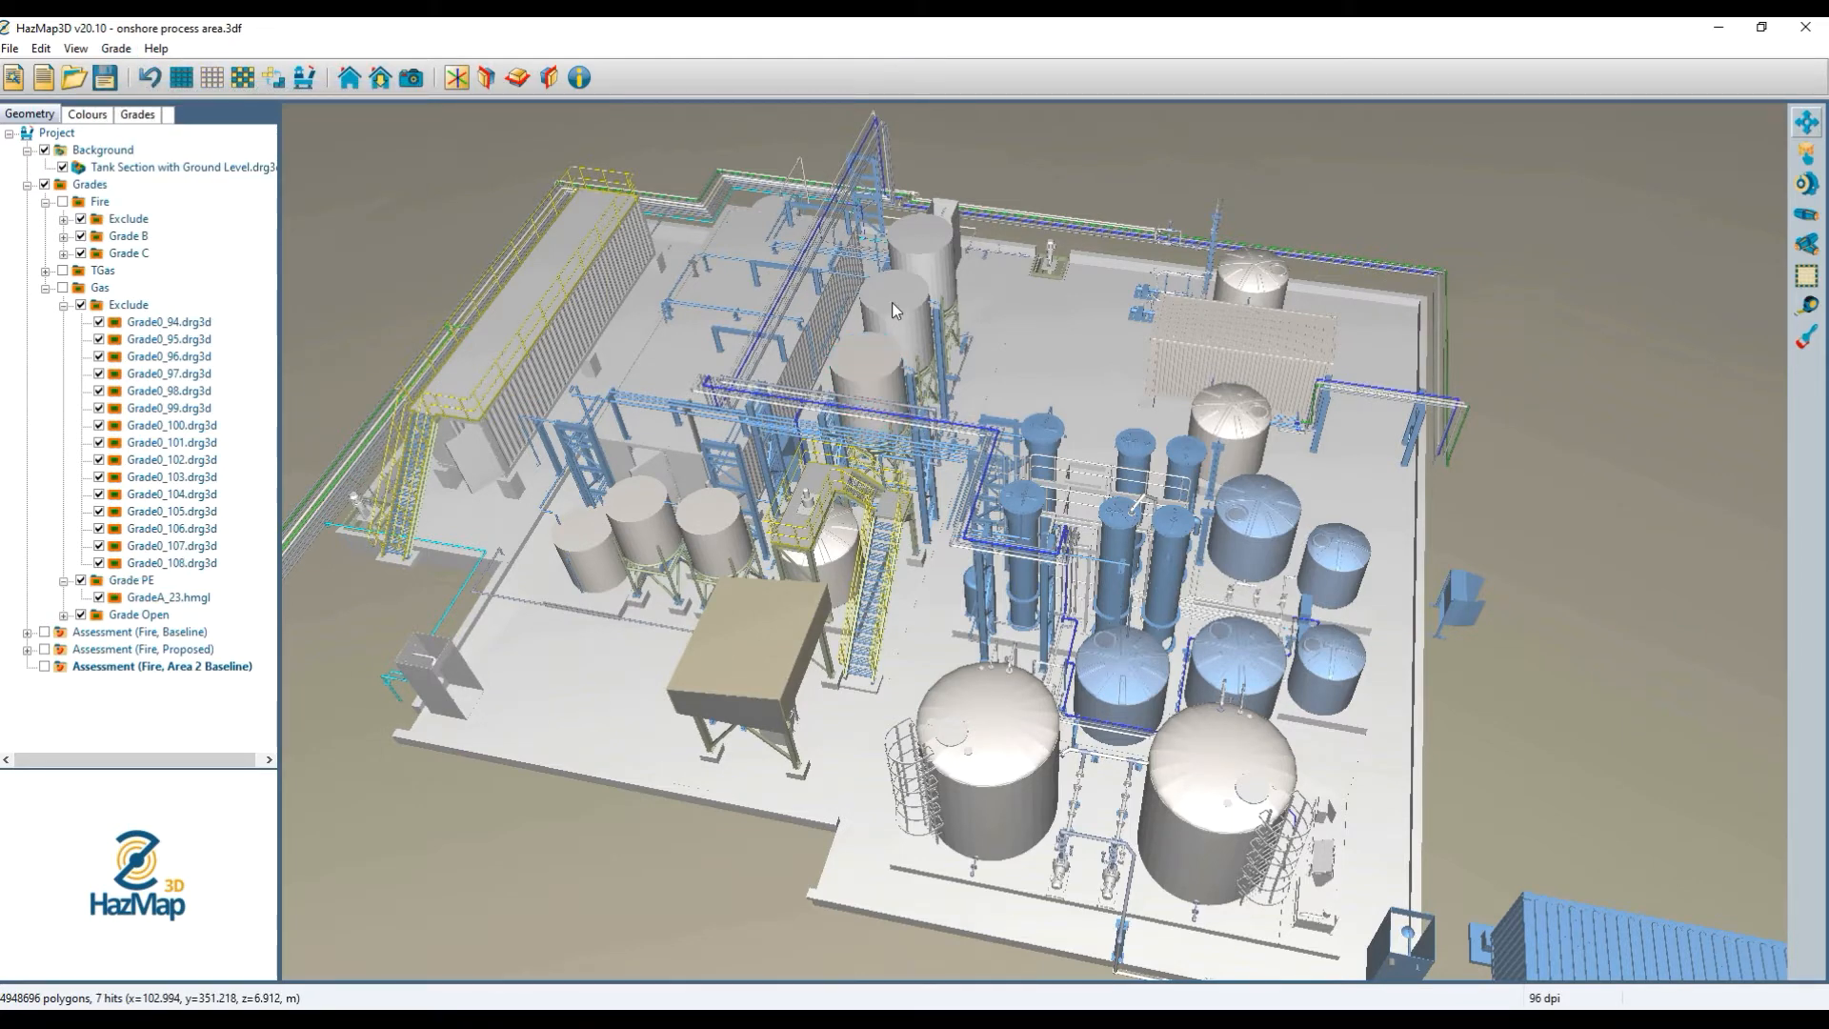
click(116, 48)
click(217, 92)
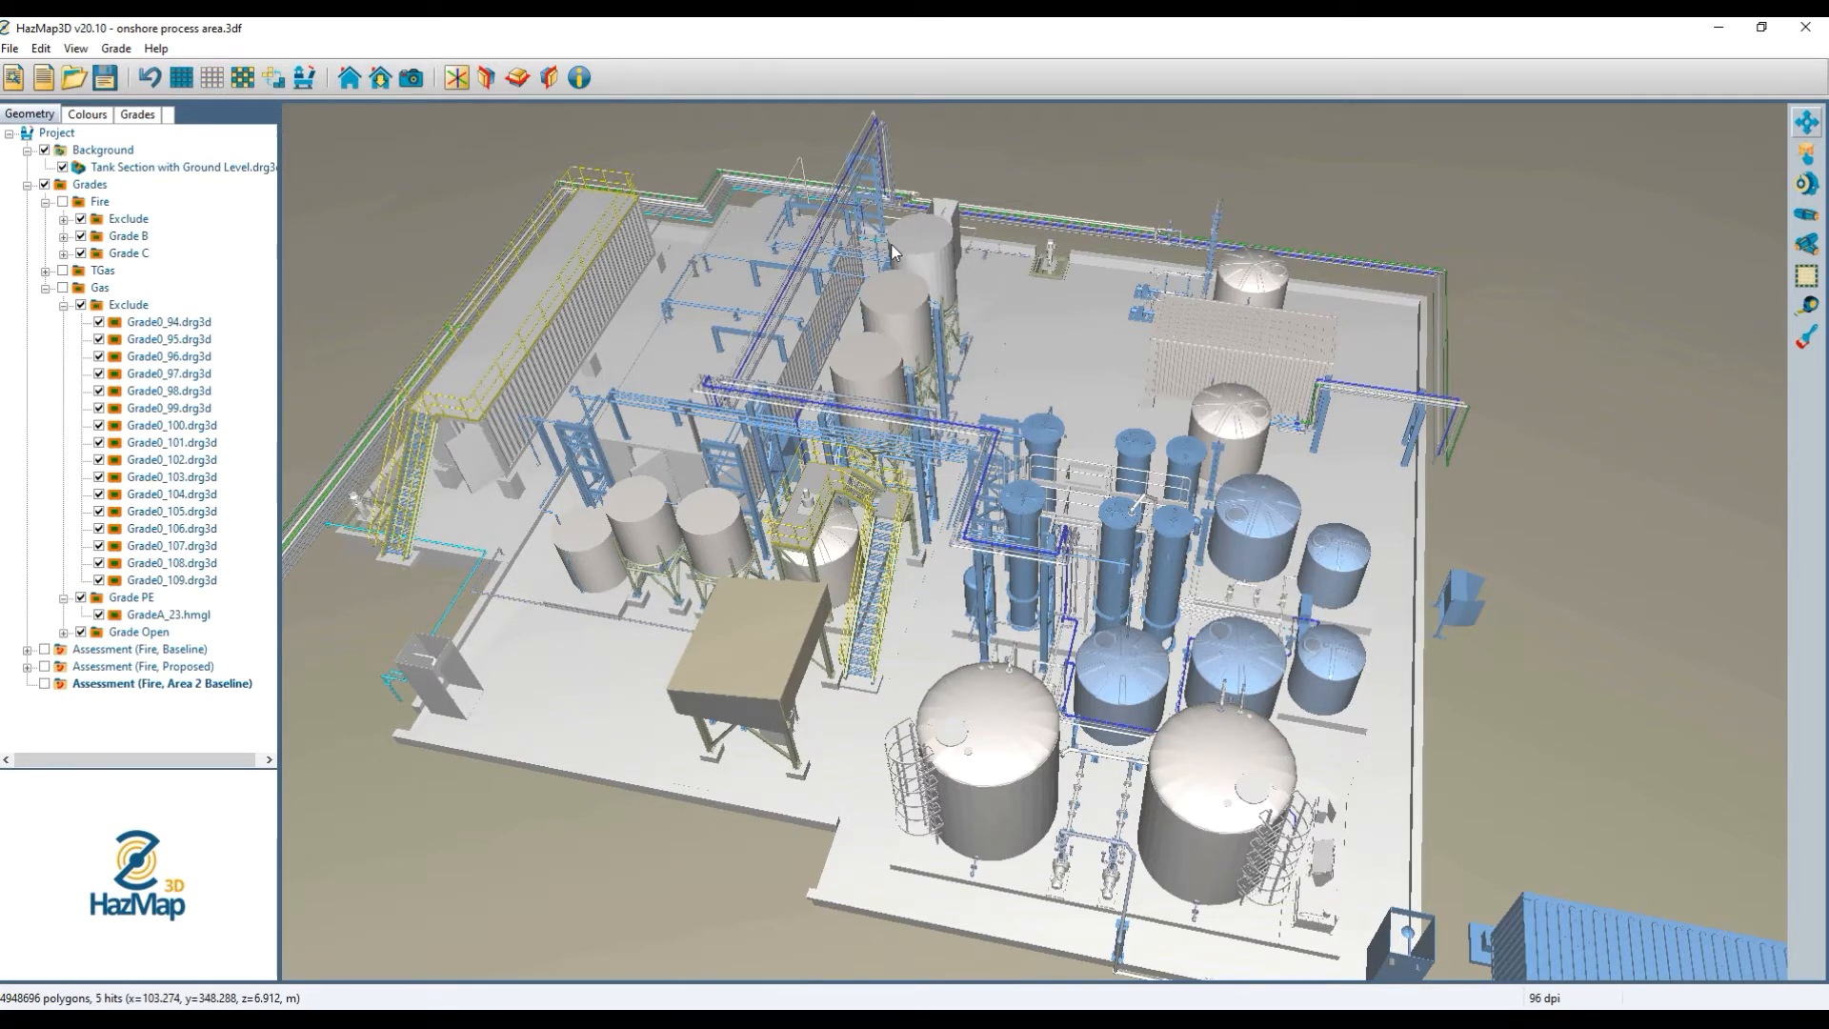
click(115, 51)
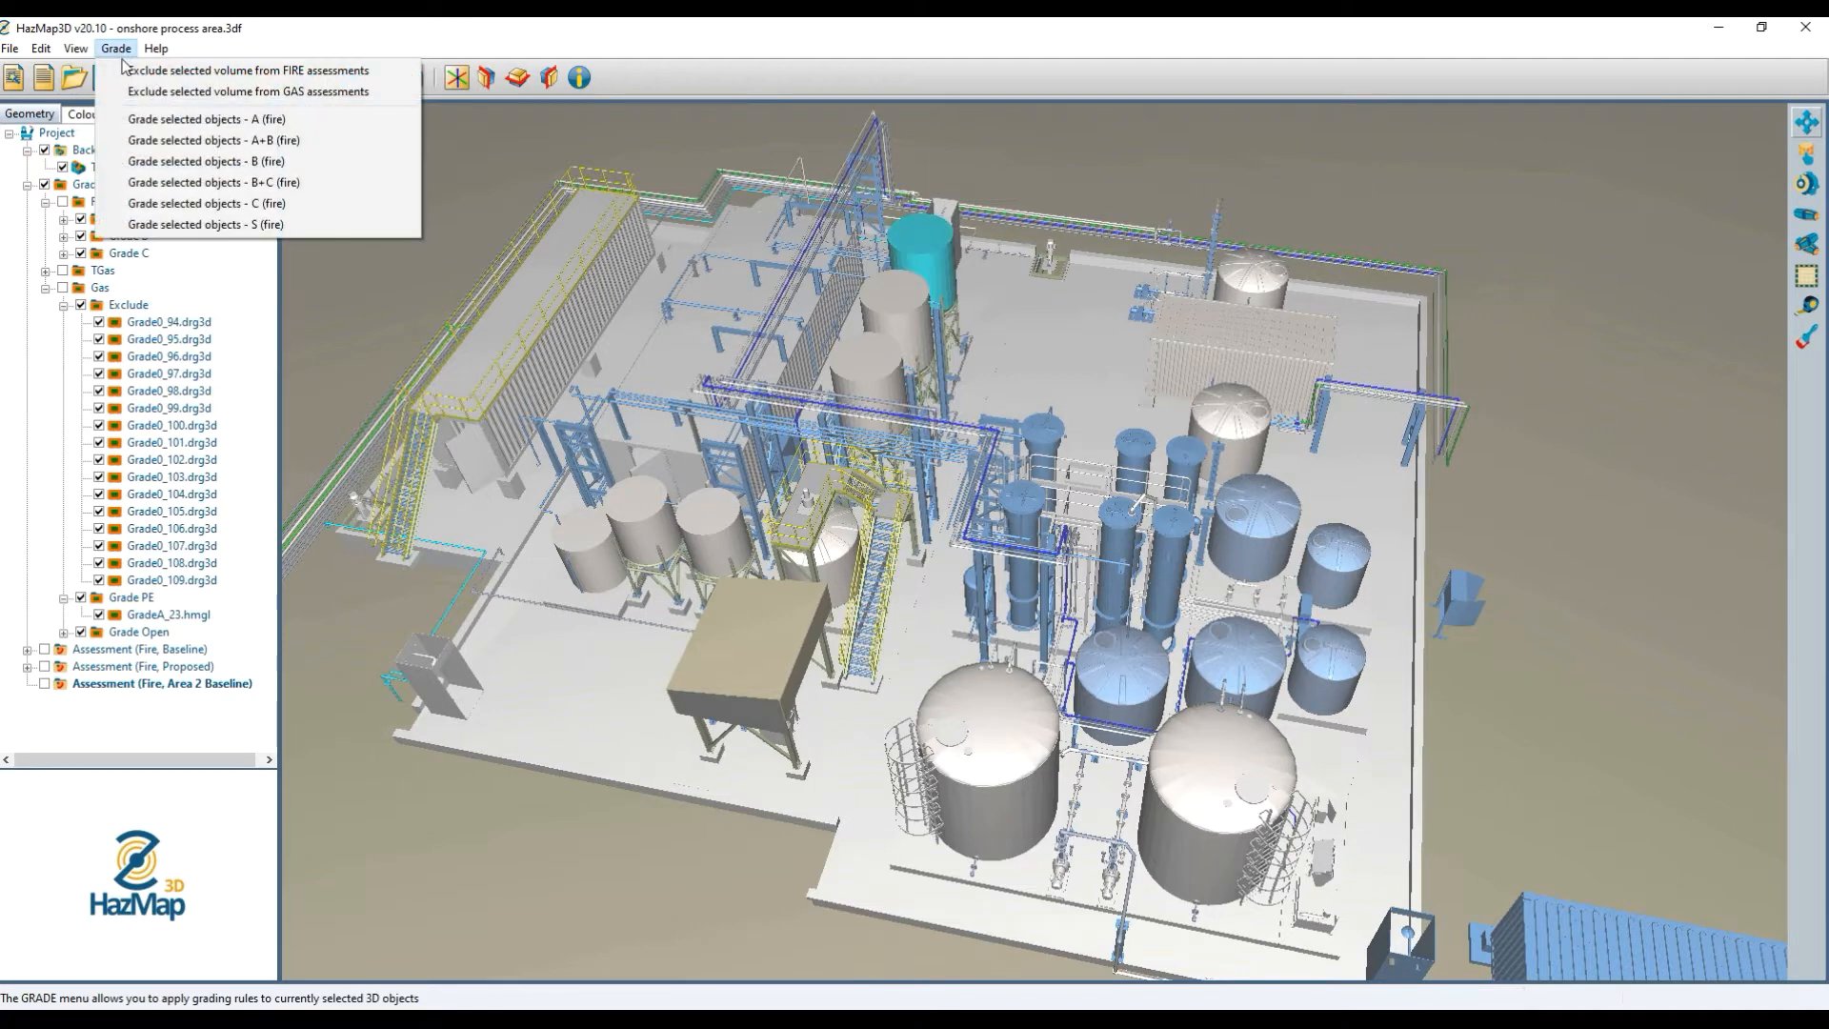
click(147, 90)
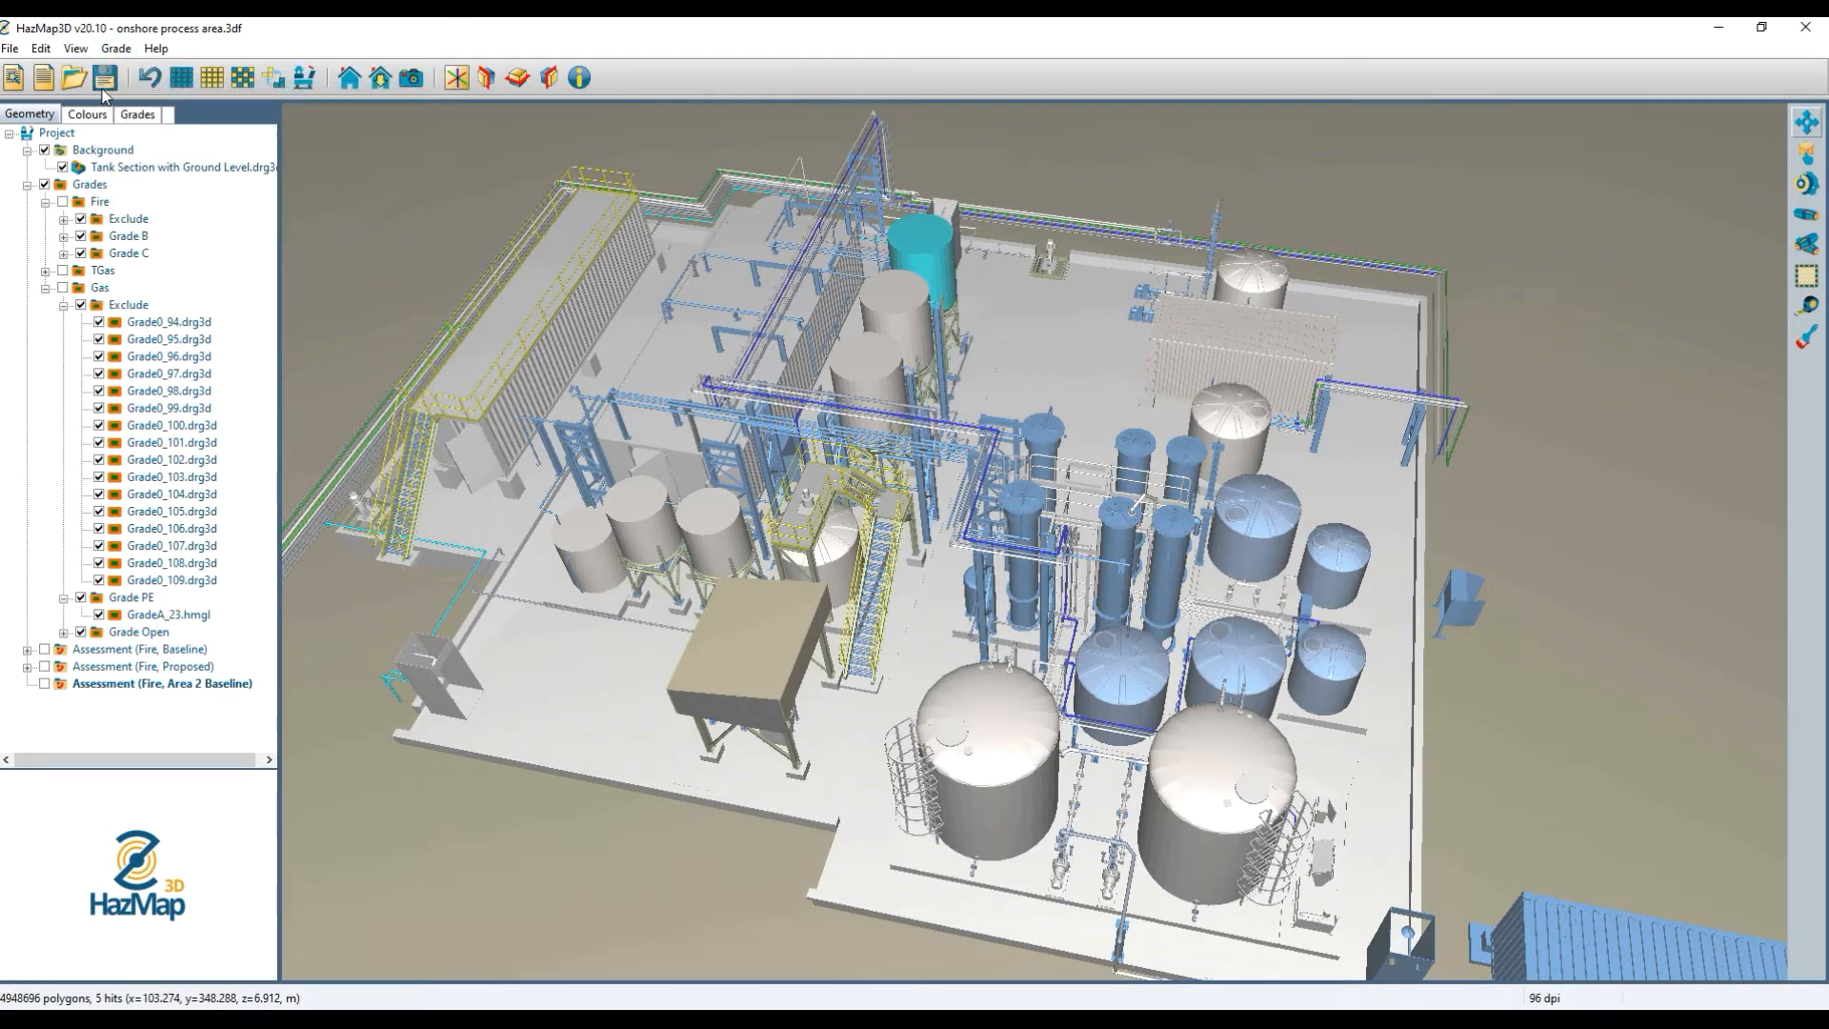
click(63, 167)
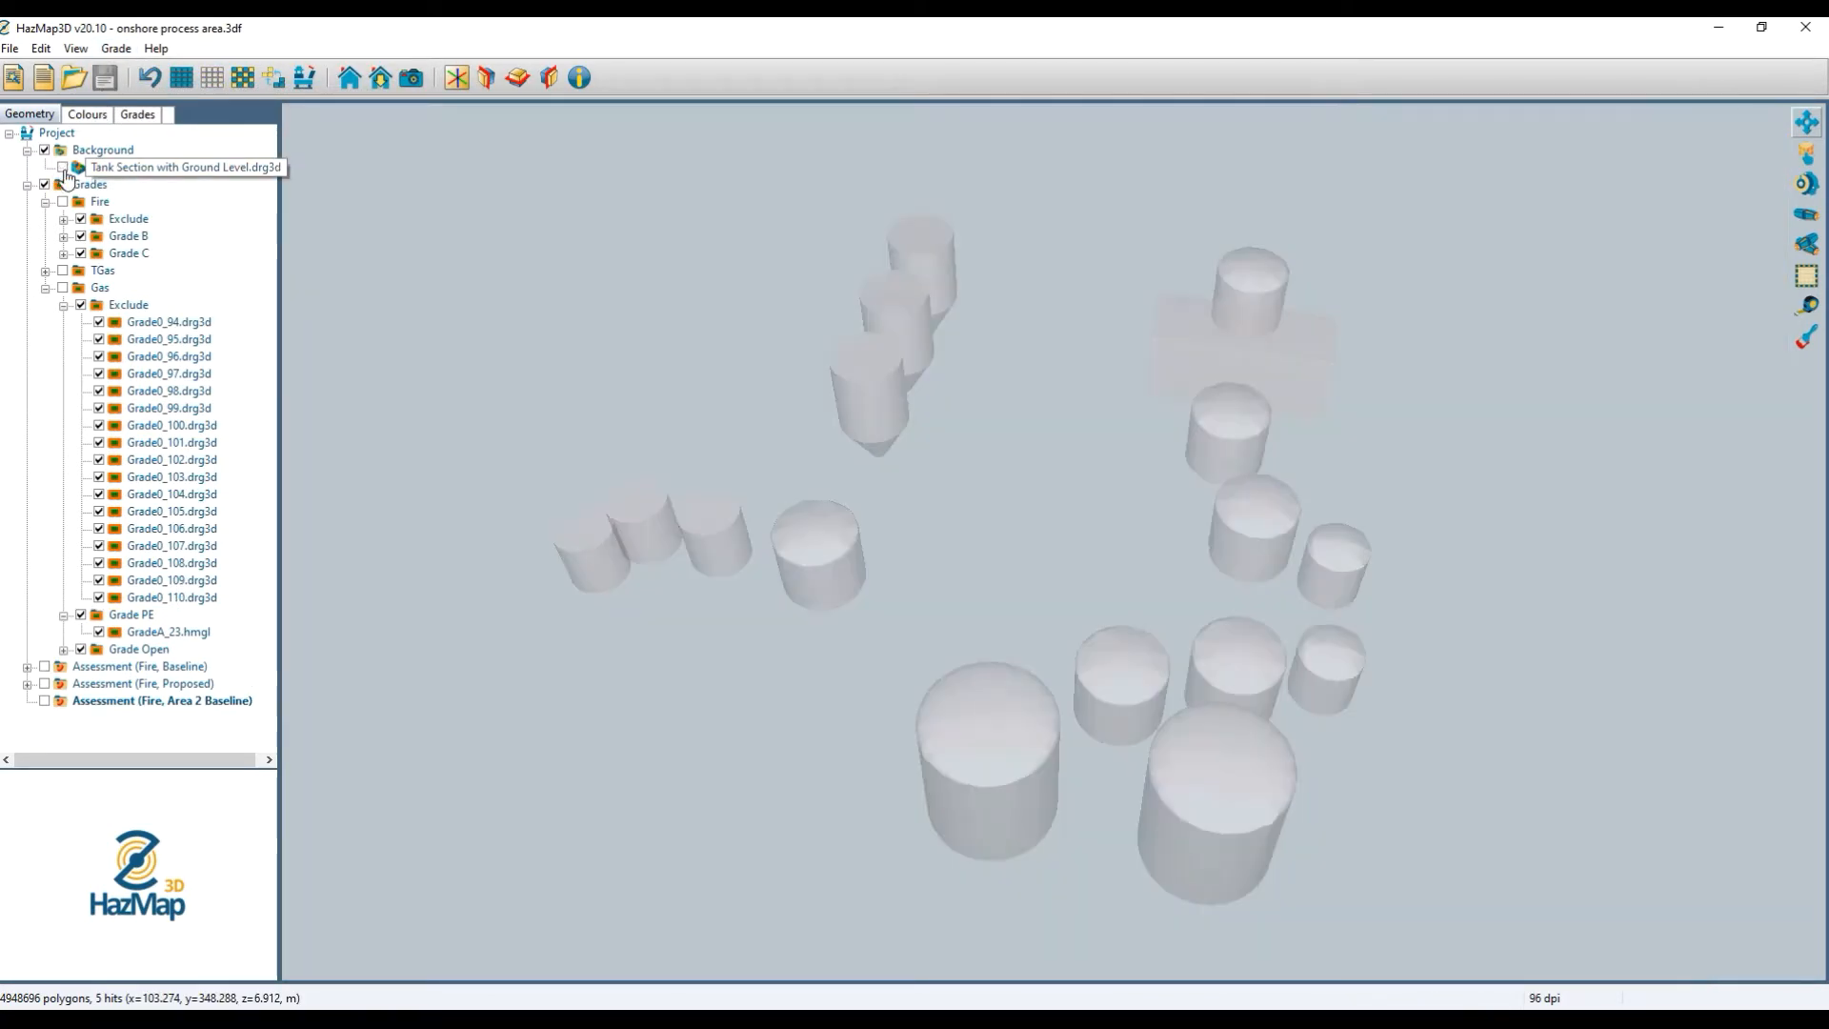
click(63, 167)
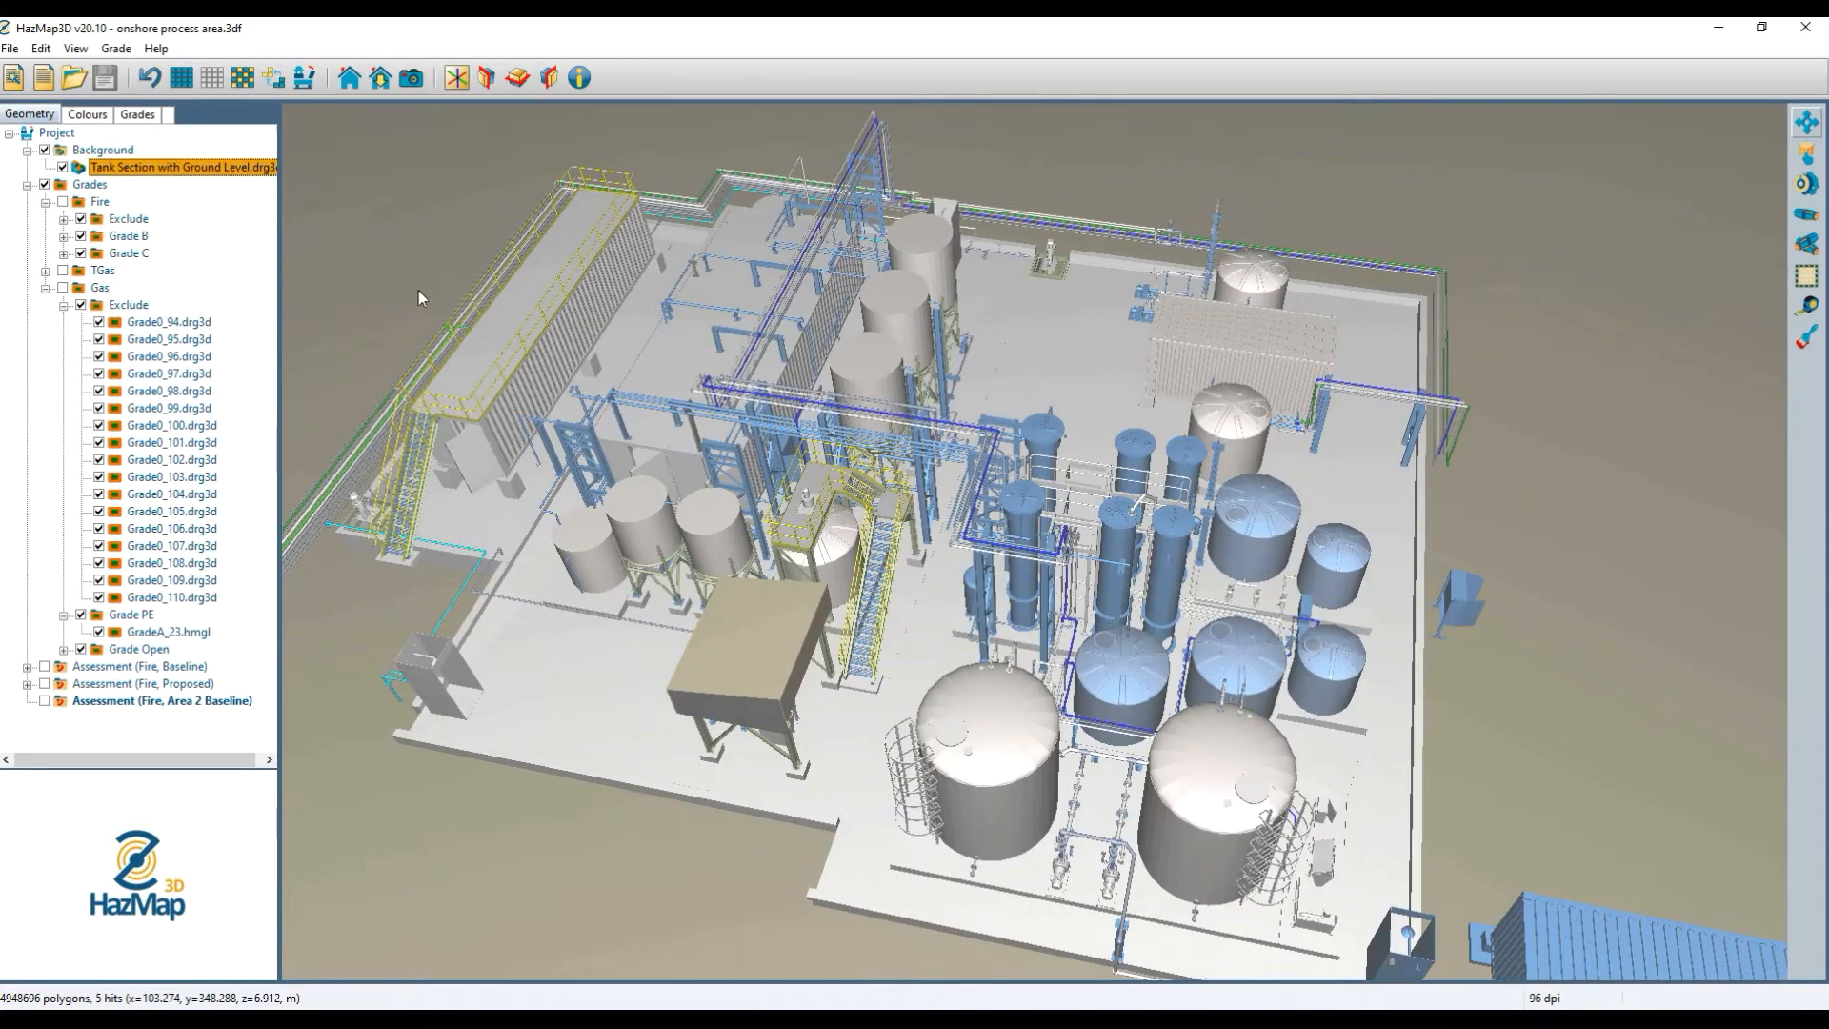
Exclude the large flat-roofed building behind the short silos, including its roof and walls, from gas assessments.
click(731, 367)
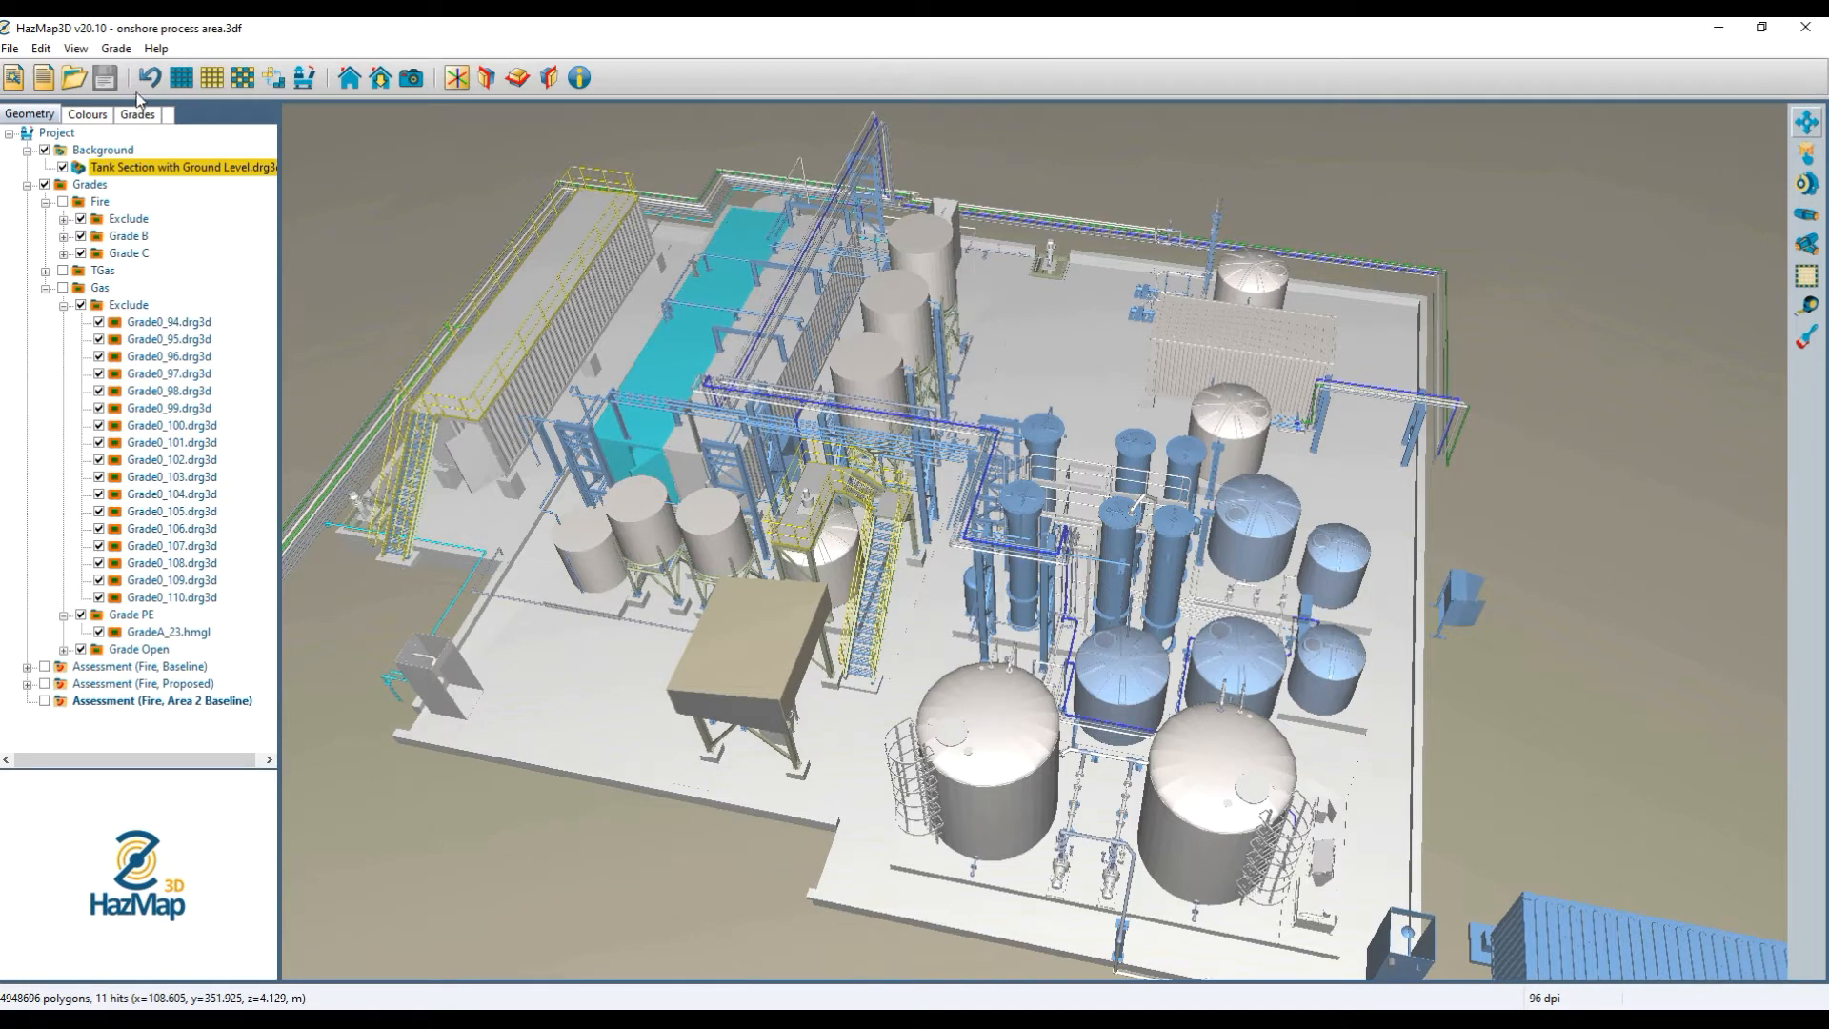
click(117, 48)
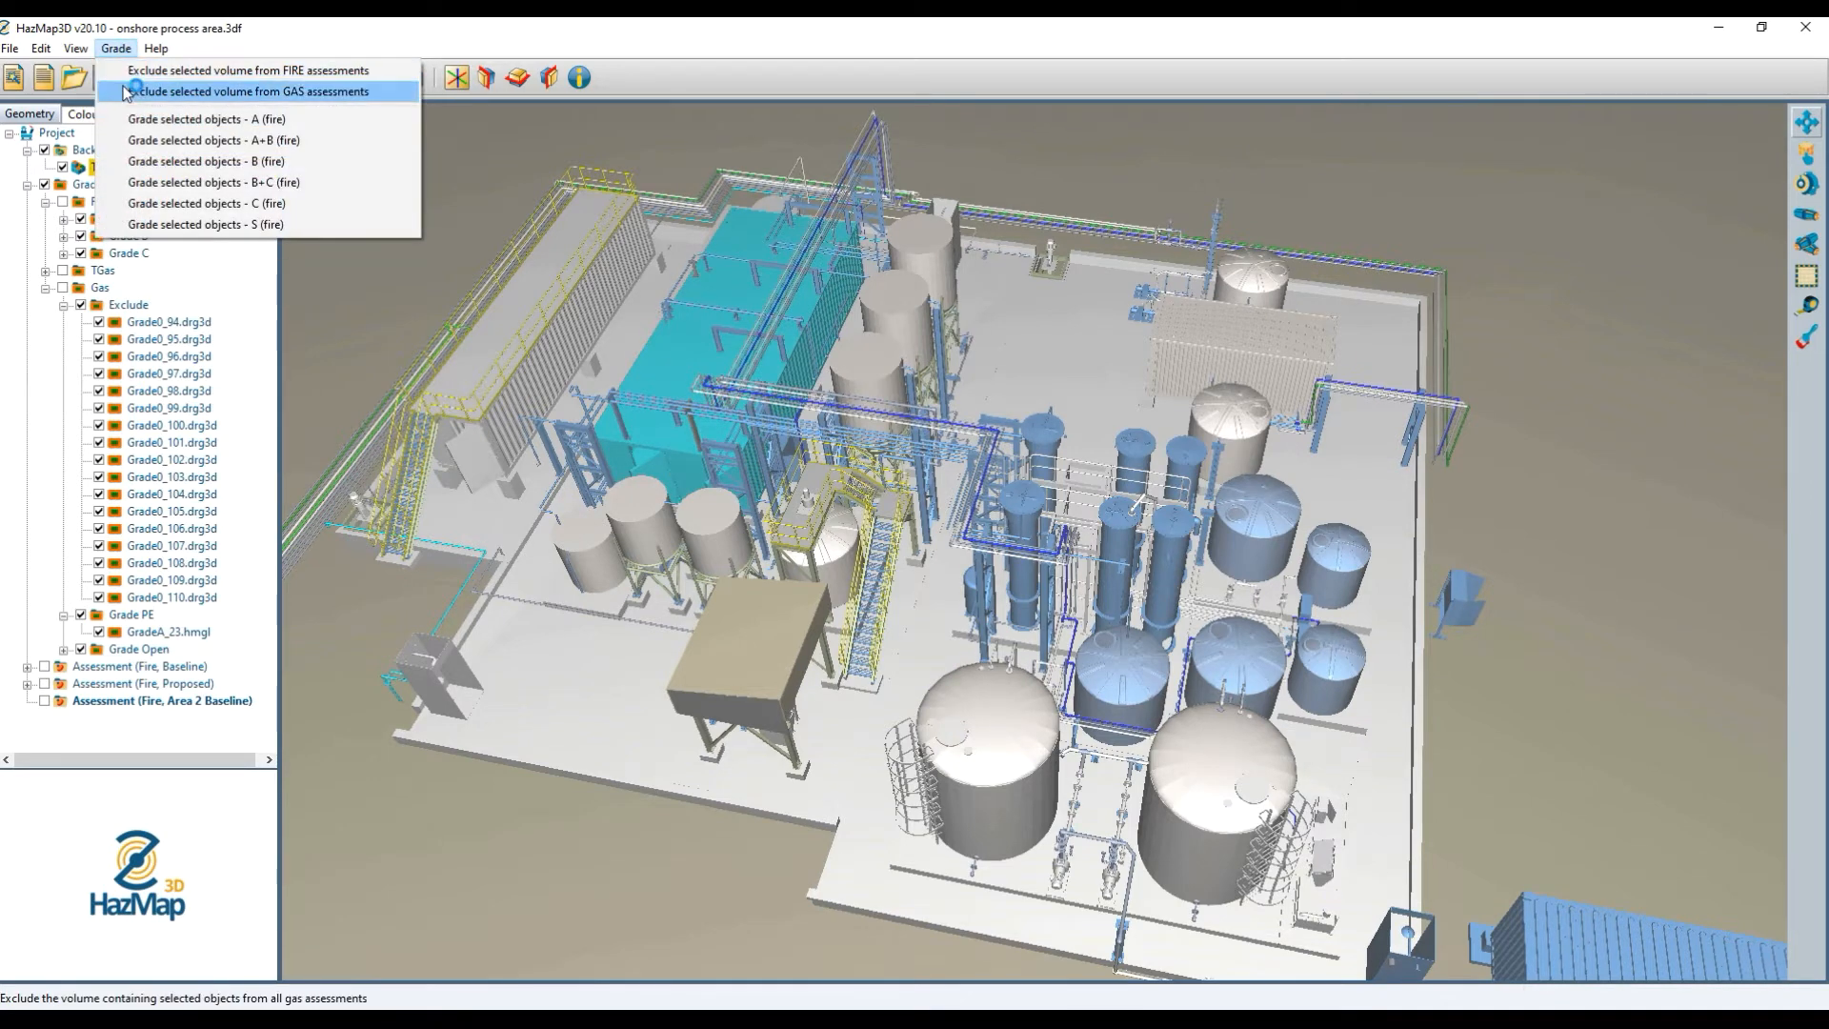
click(127, 93)
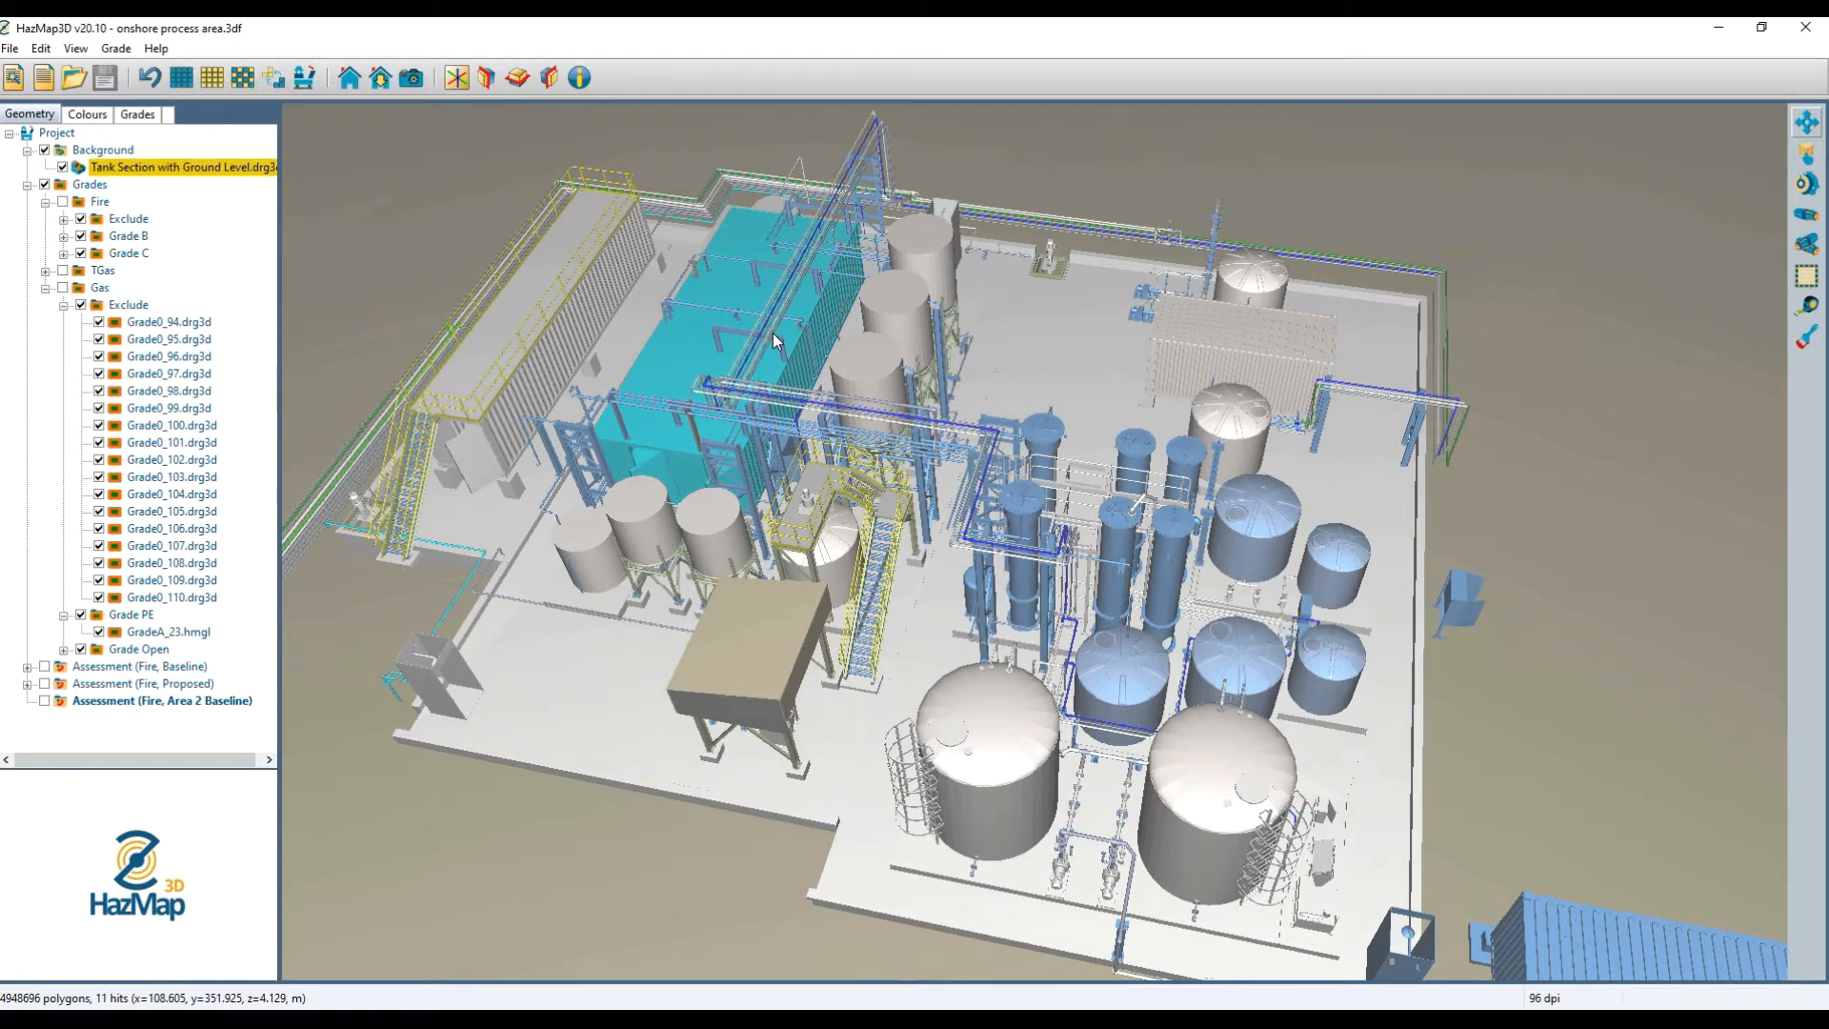
Exclude the upper and base sections of the front tall blue column nearest the blue tanks from gas assessments.
scroll(1181, 505, up, 2)
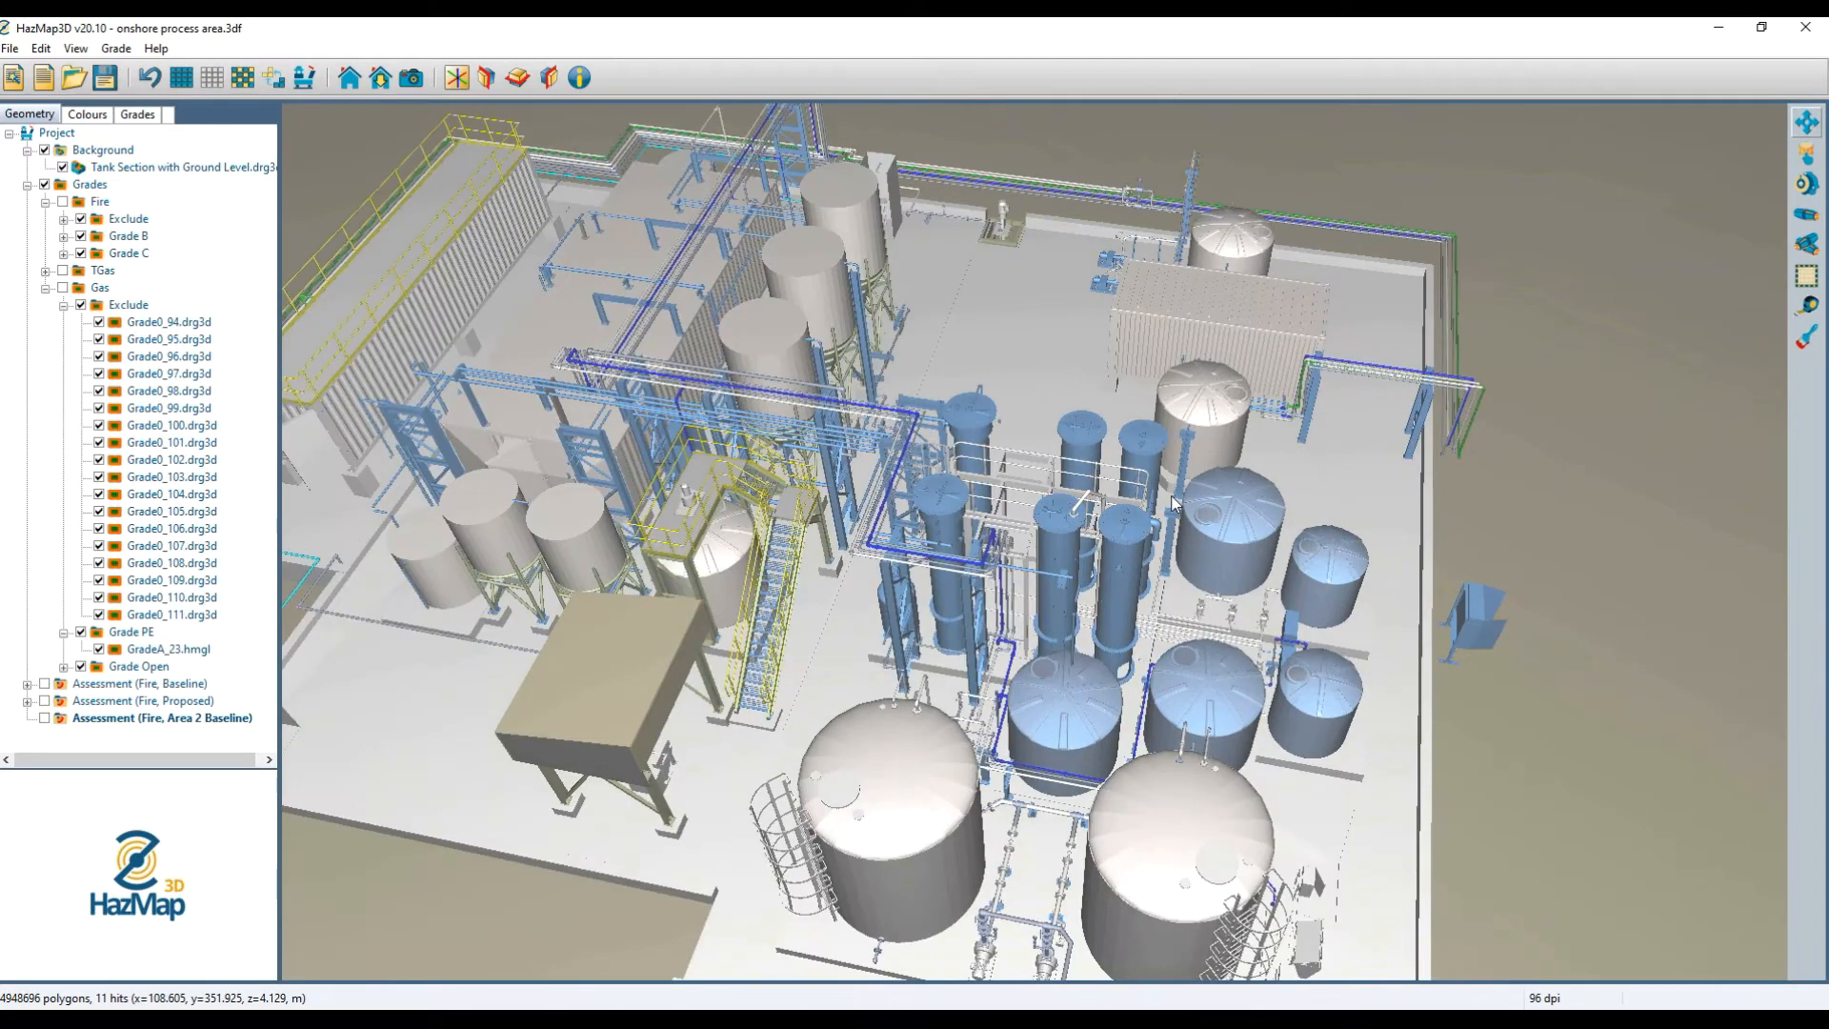
scroll(1181, 505, up, 4)
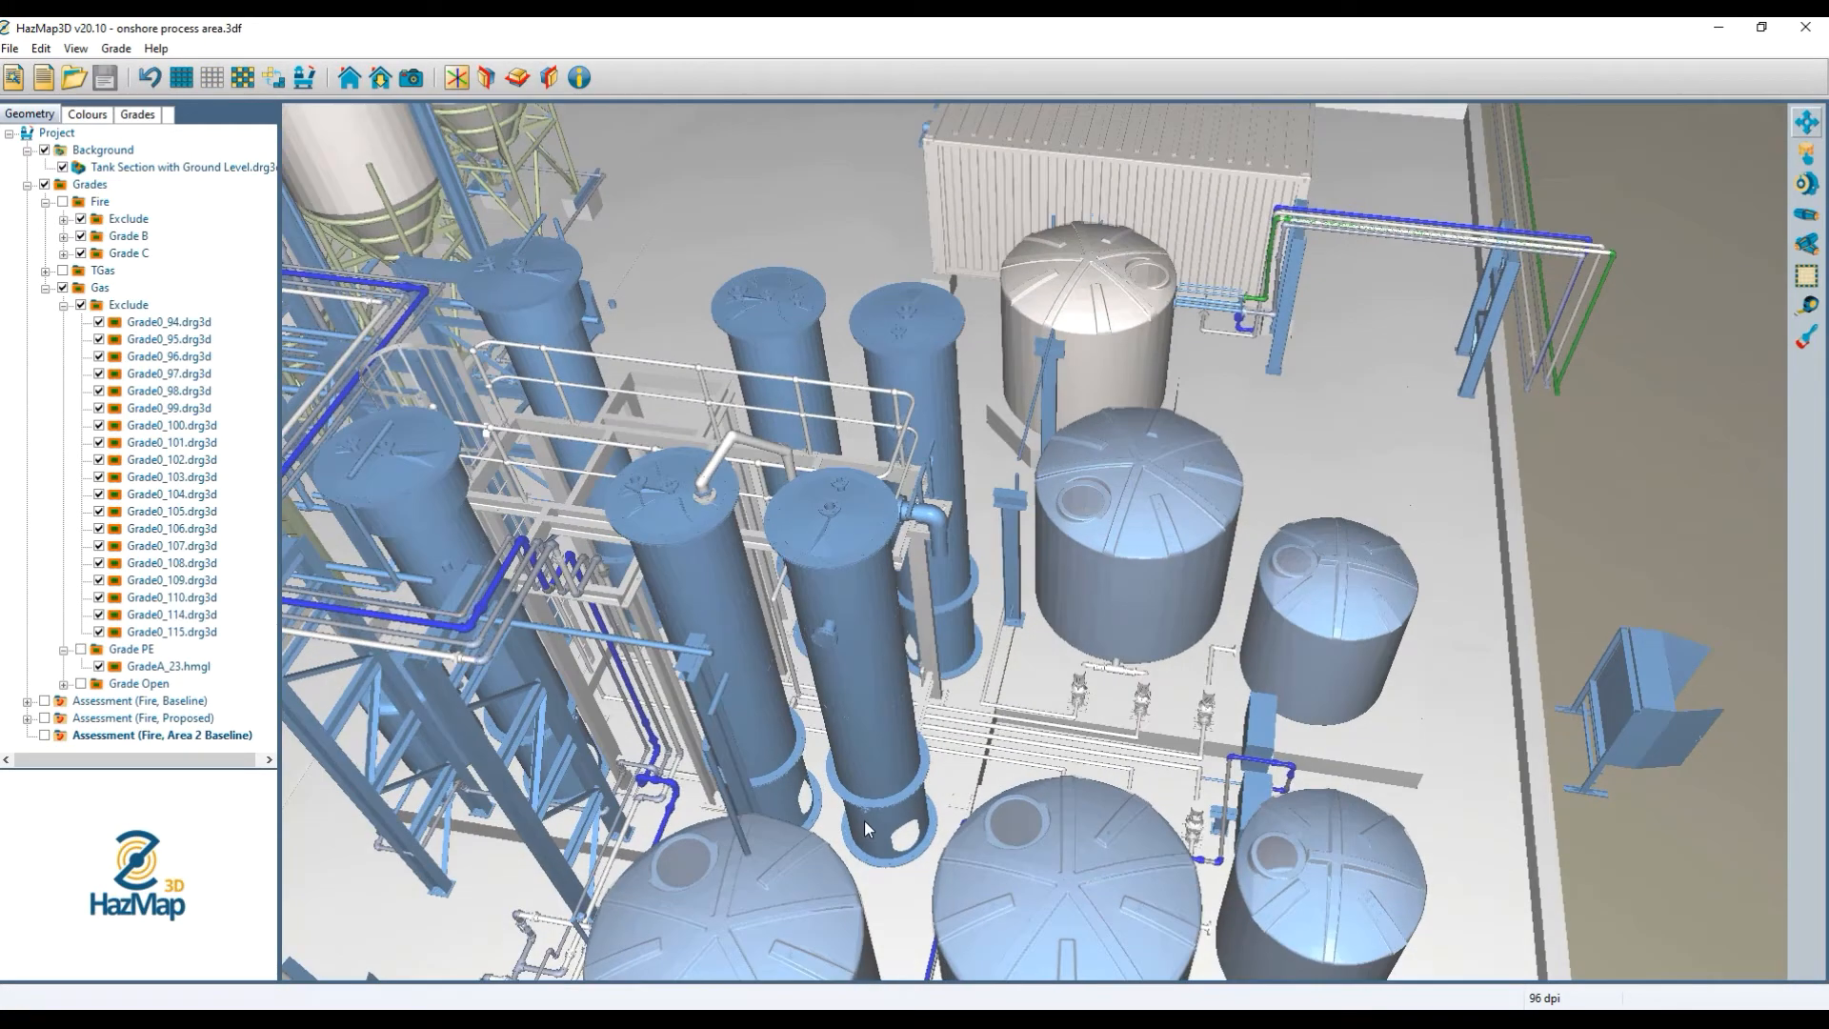
click(836, 593)
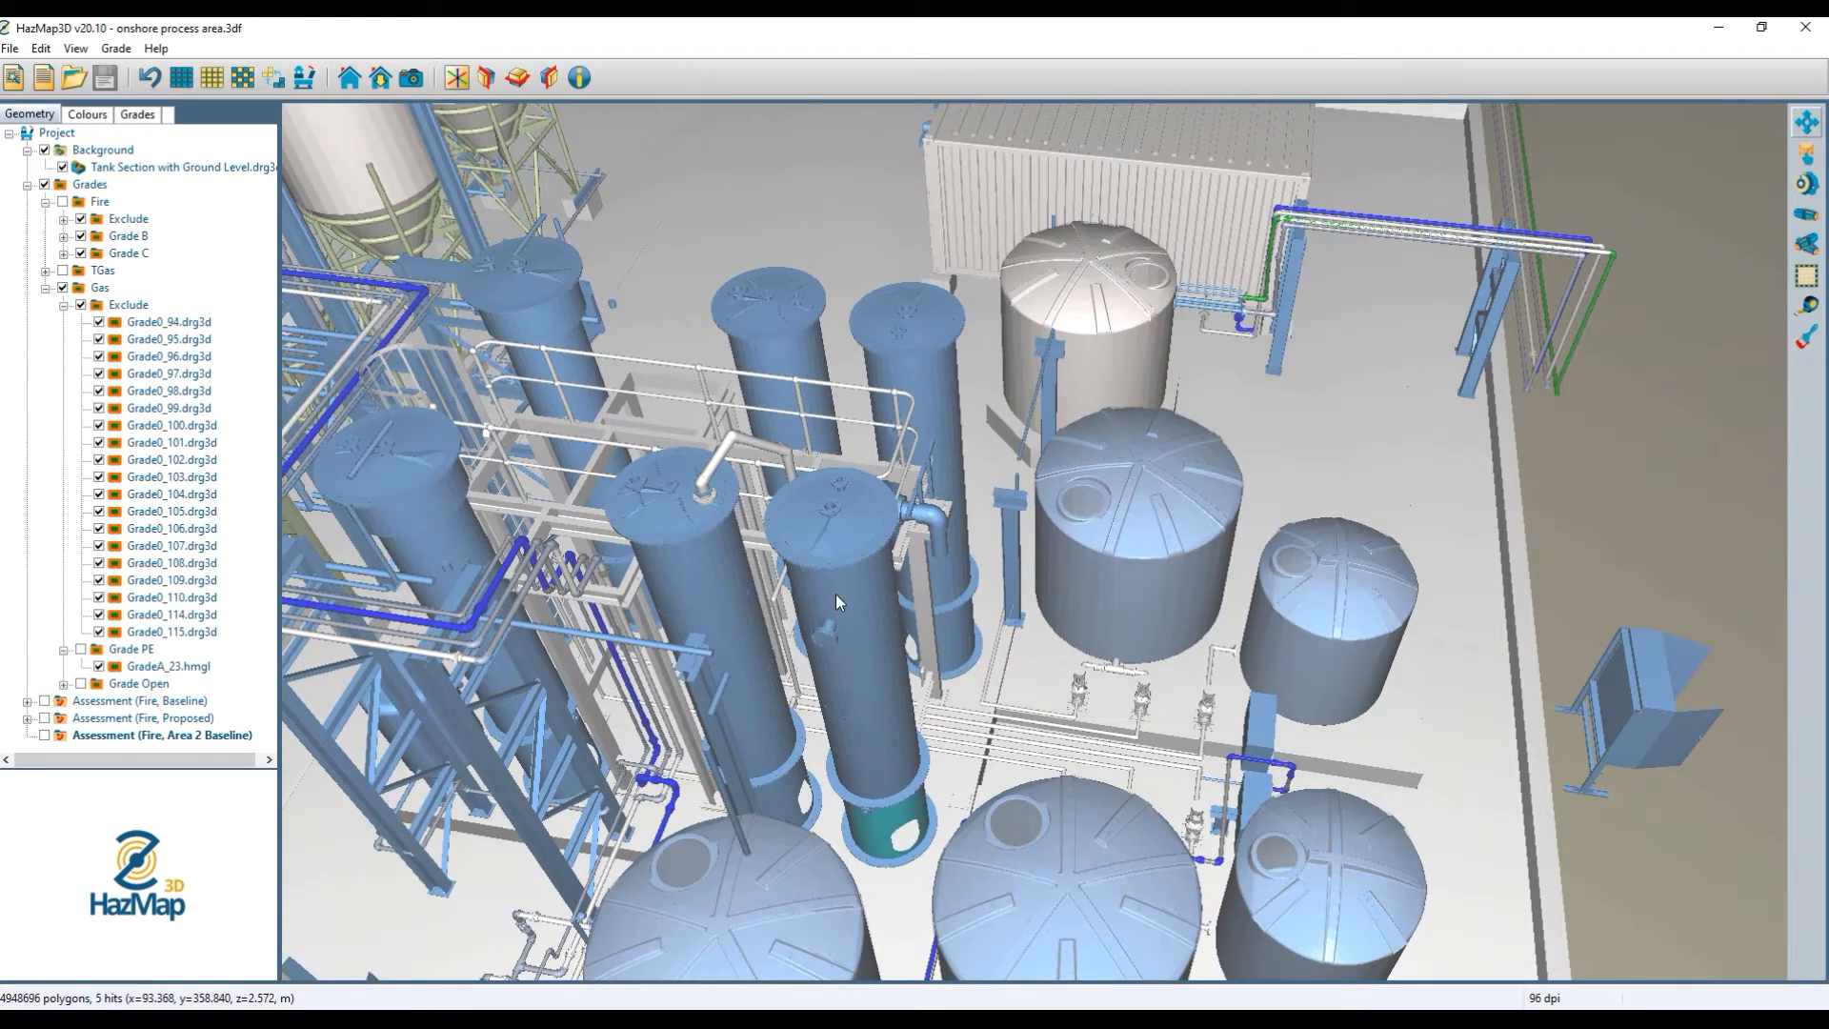
click(117, 49)
click(158, 99)
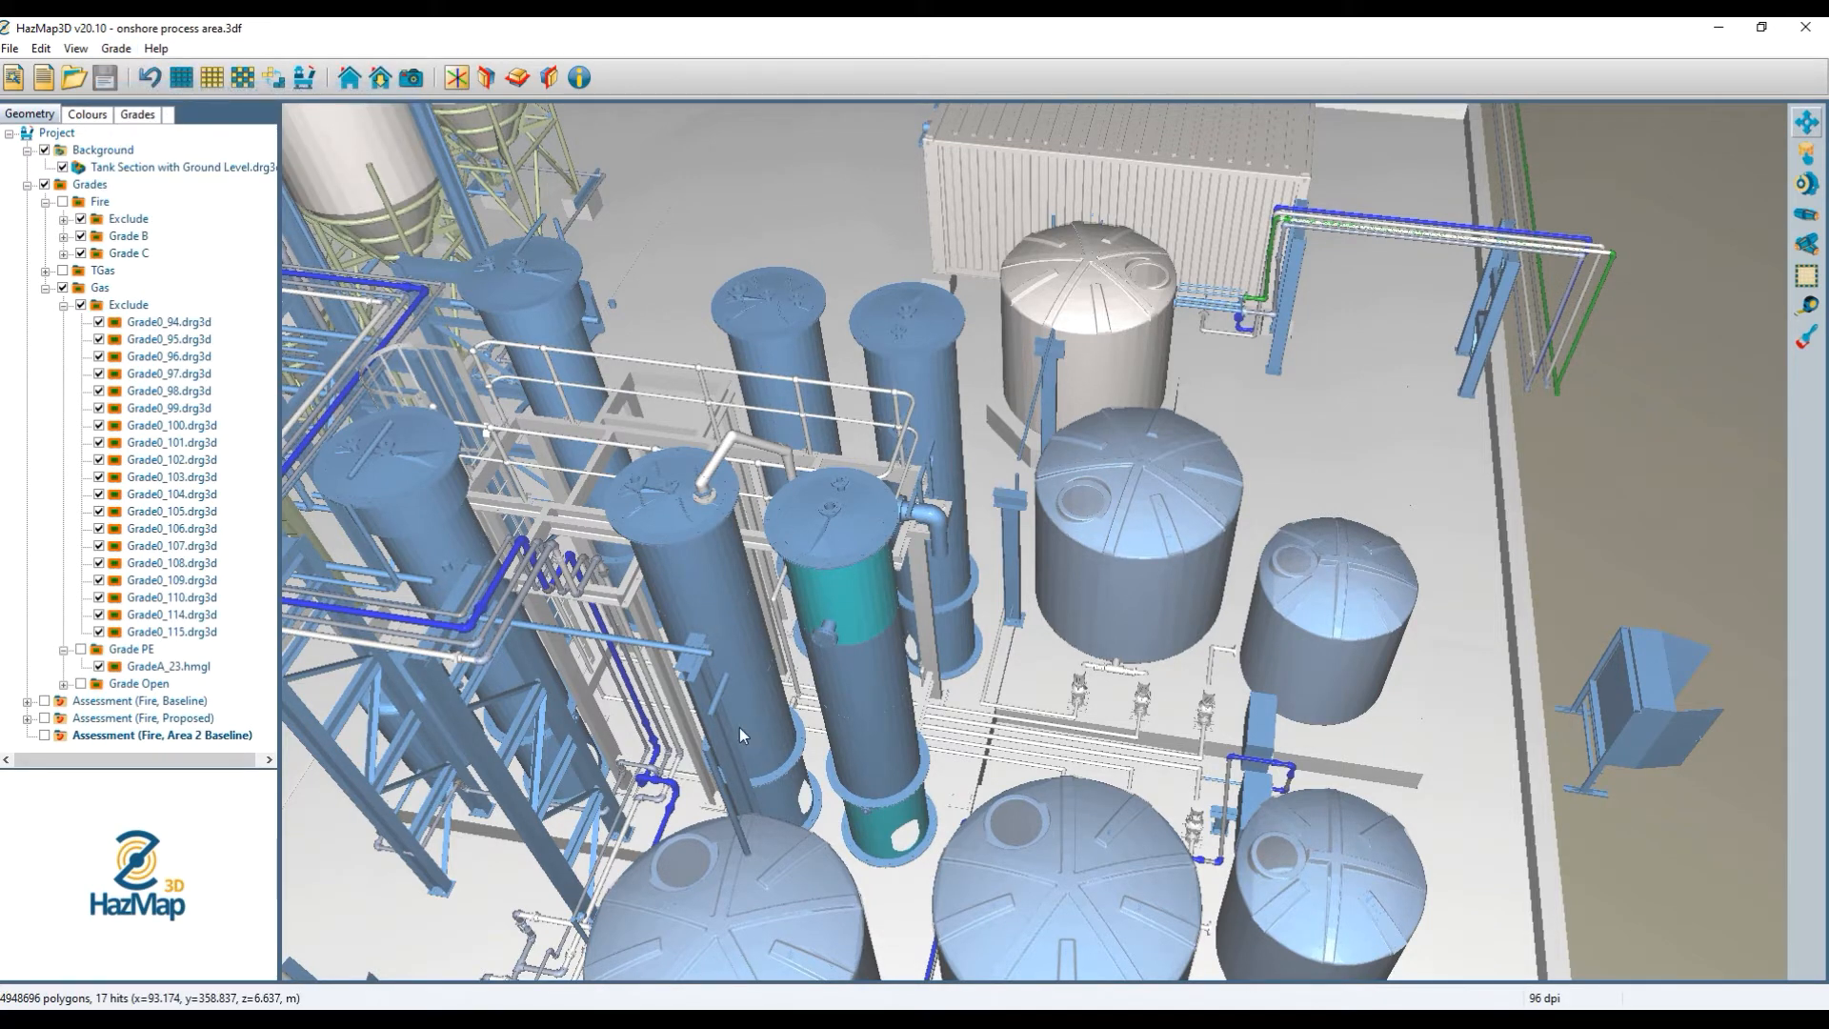
Exclude the front column topped by the white pipe and the rear column nearest the white domed tank from gas assessments.
click(702, 558)
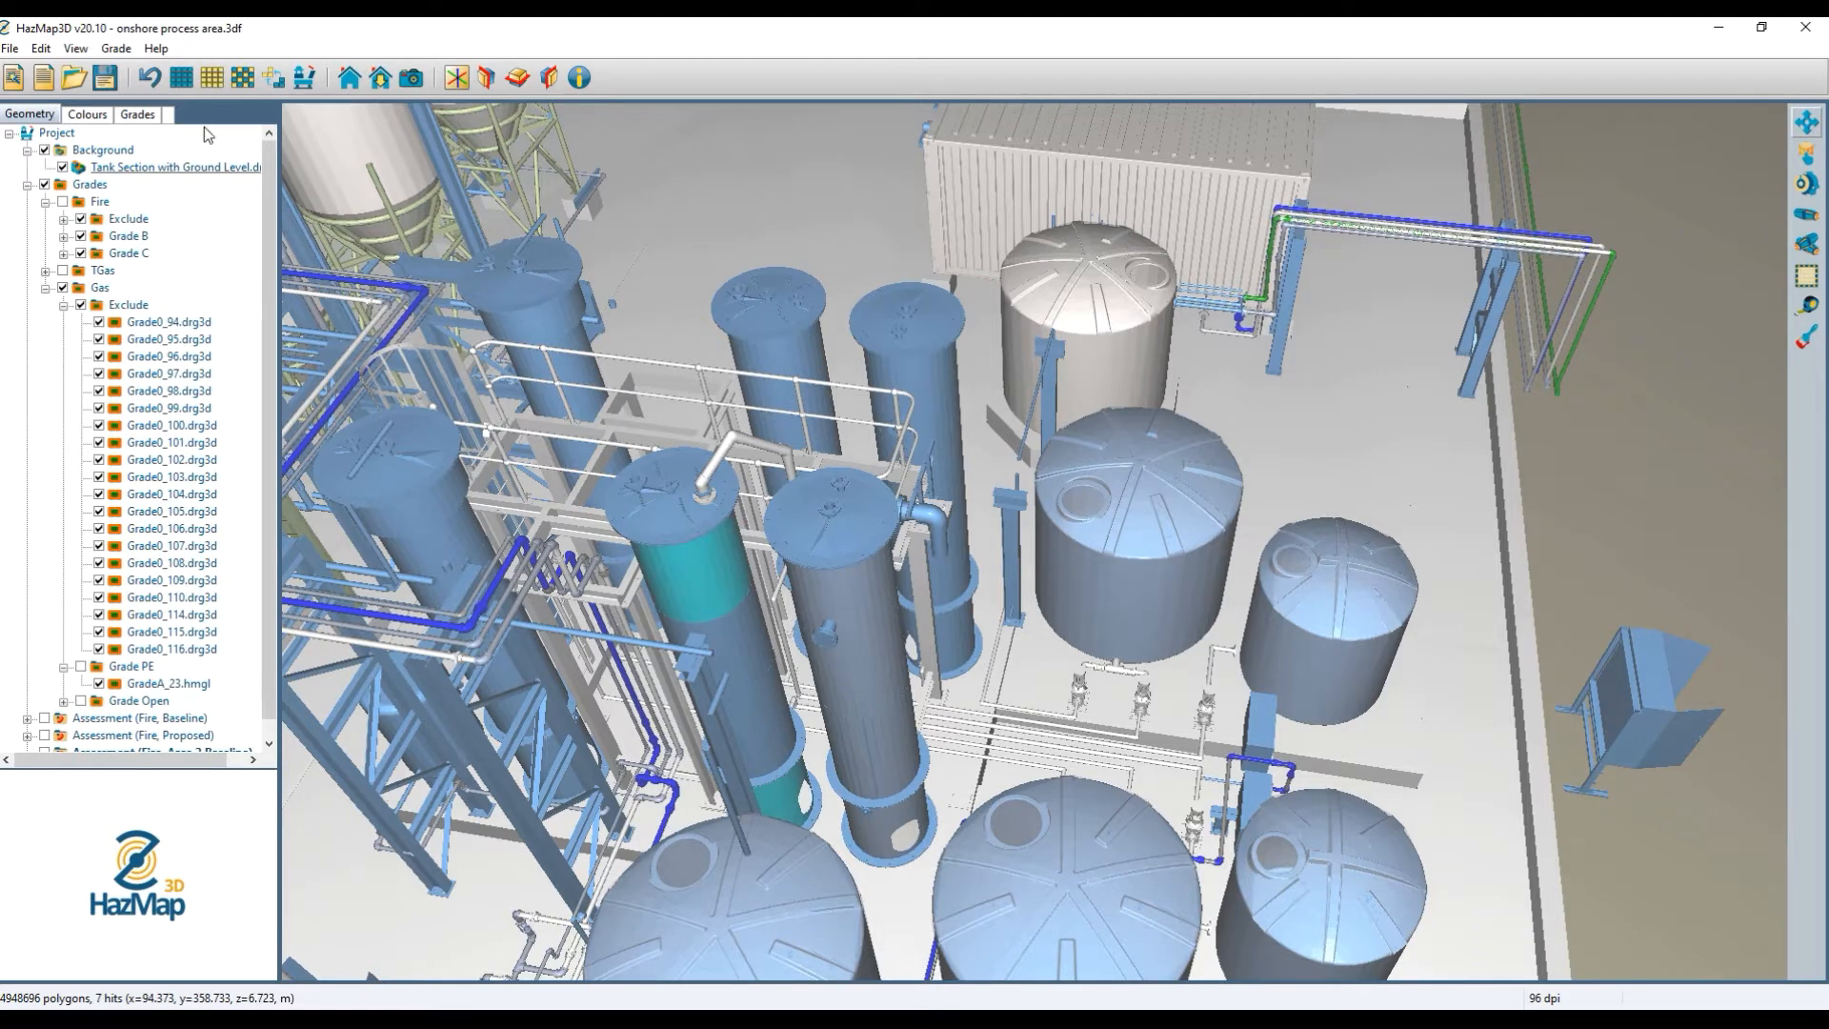
click(115, 47)
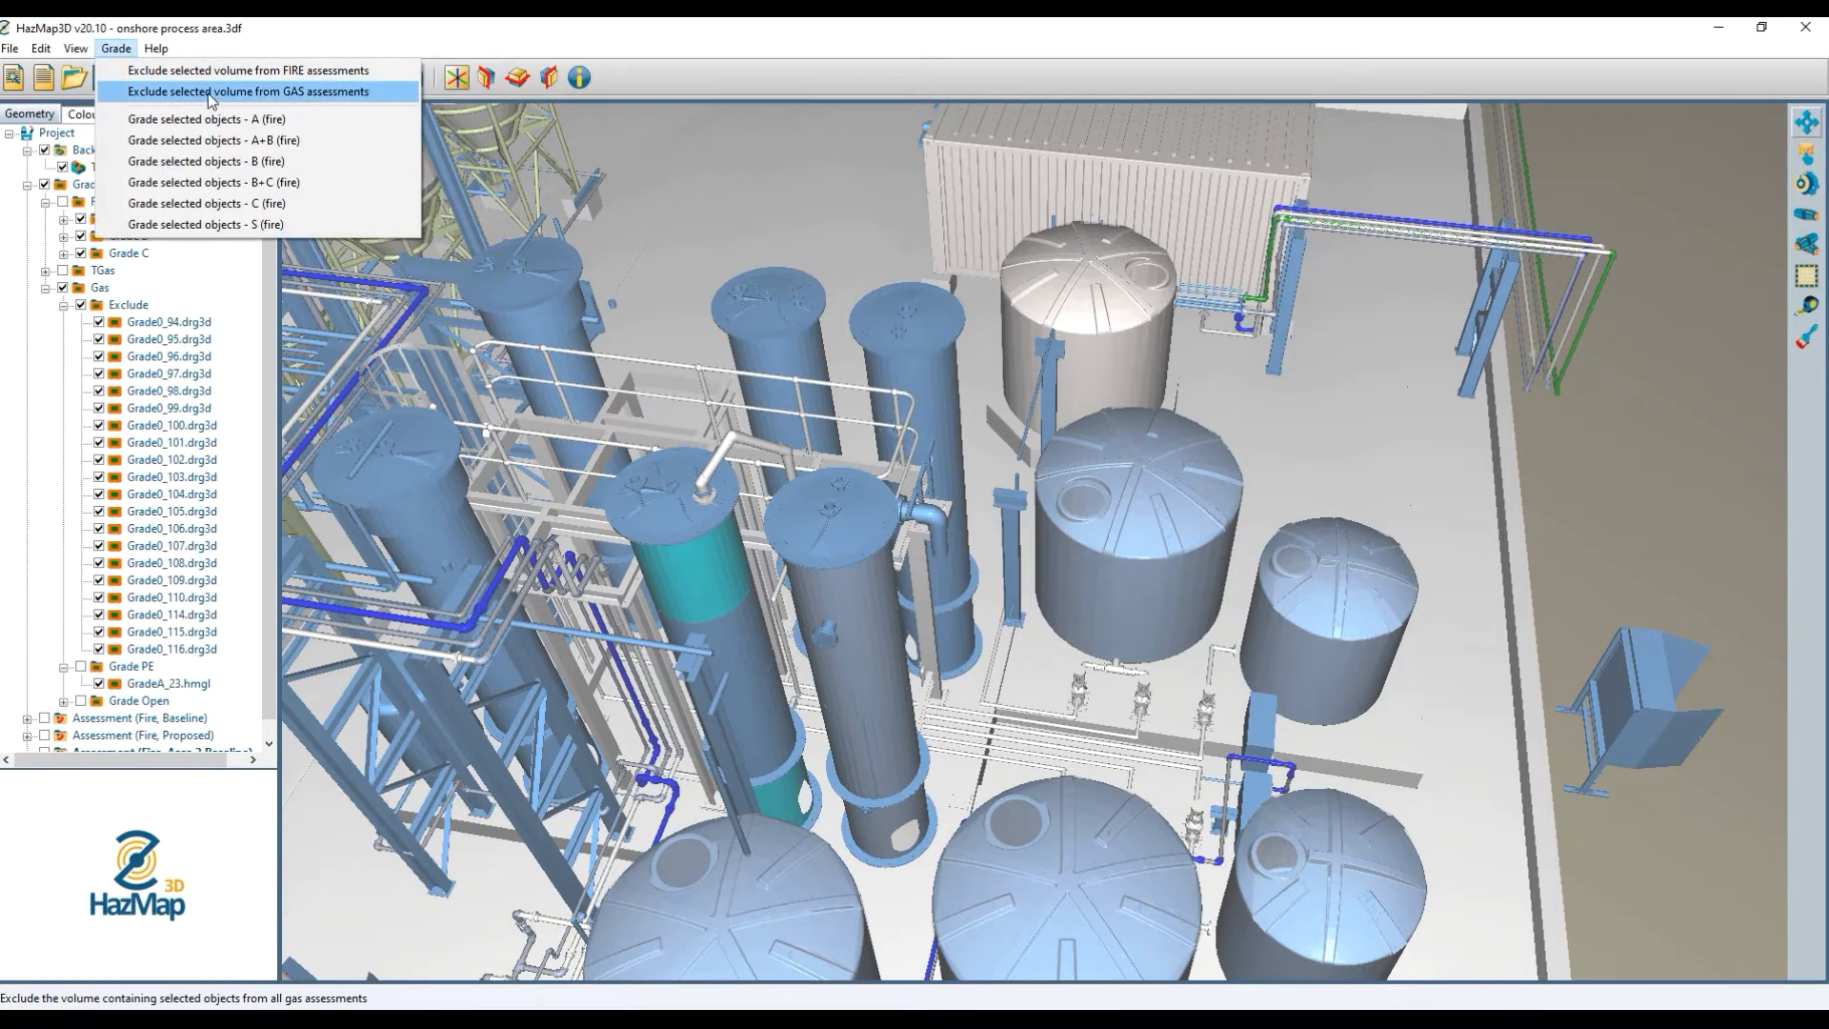
click(191, 91)
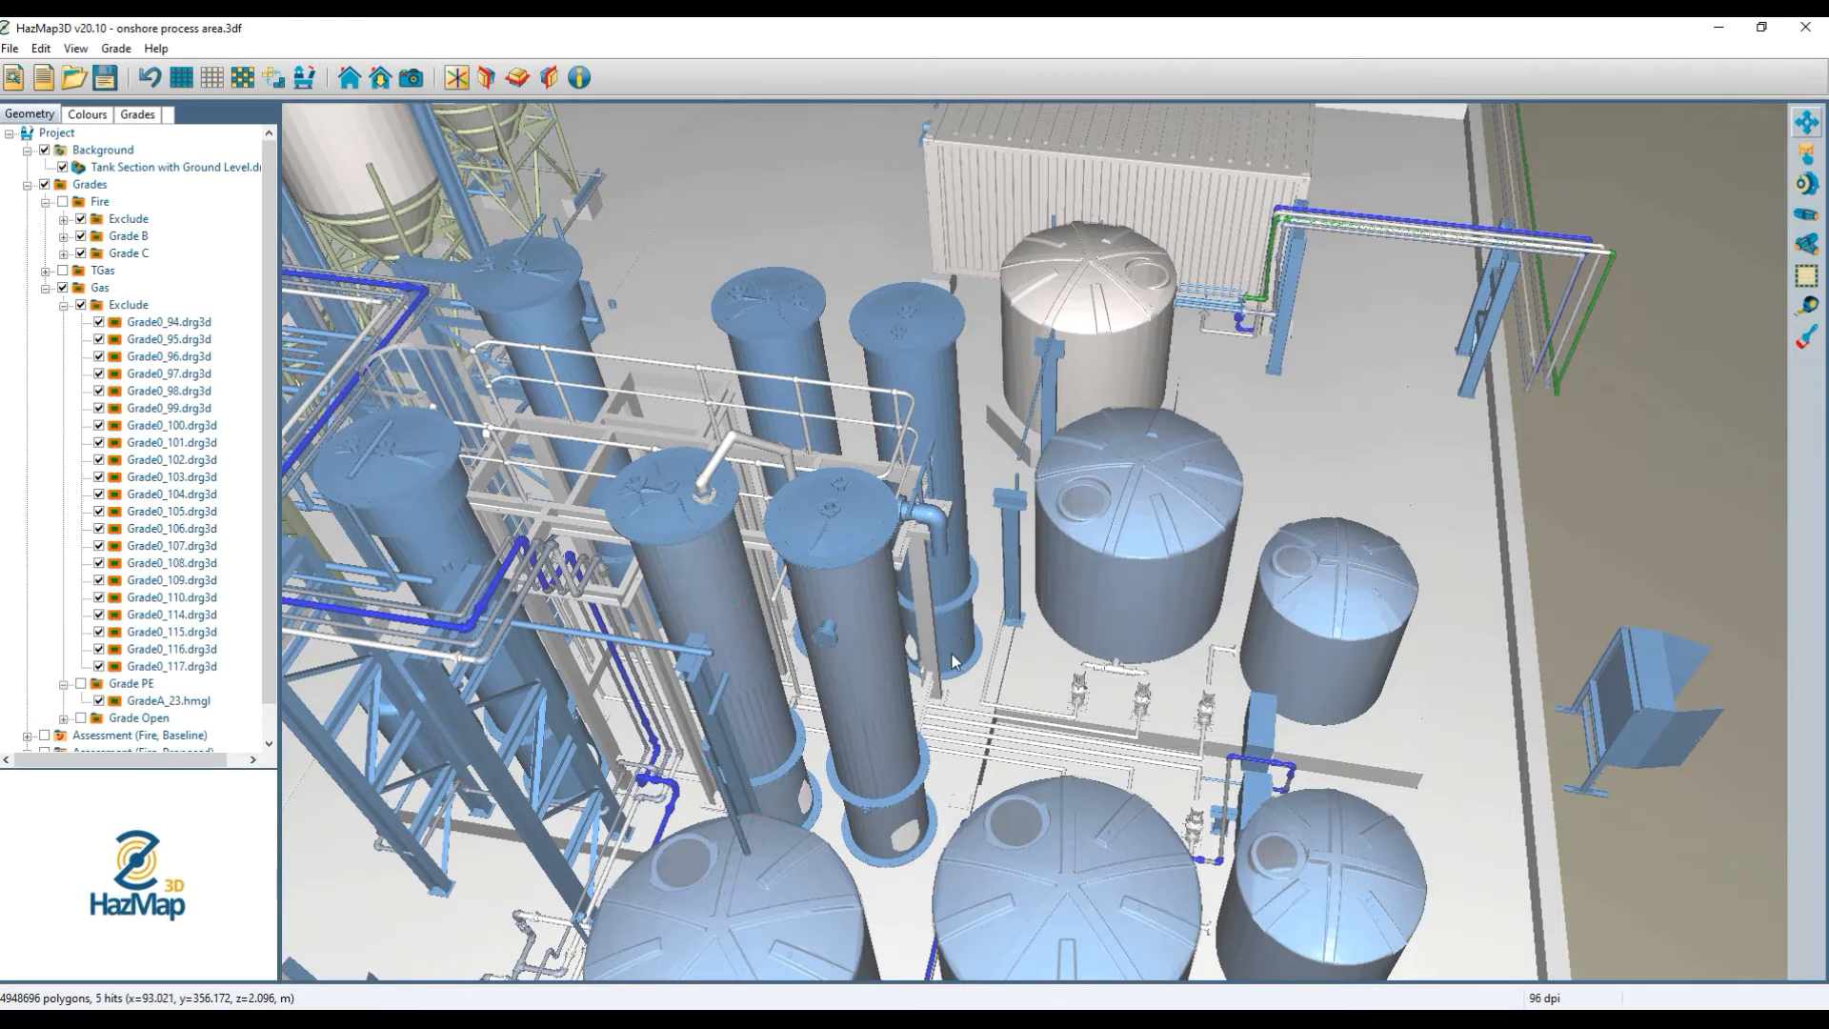
click(924, 365)
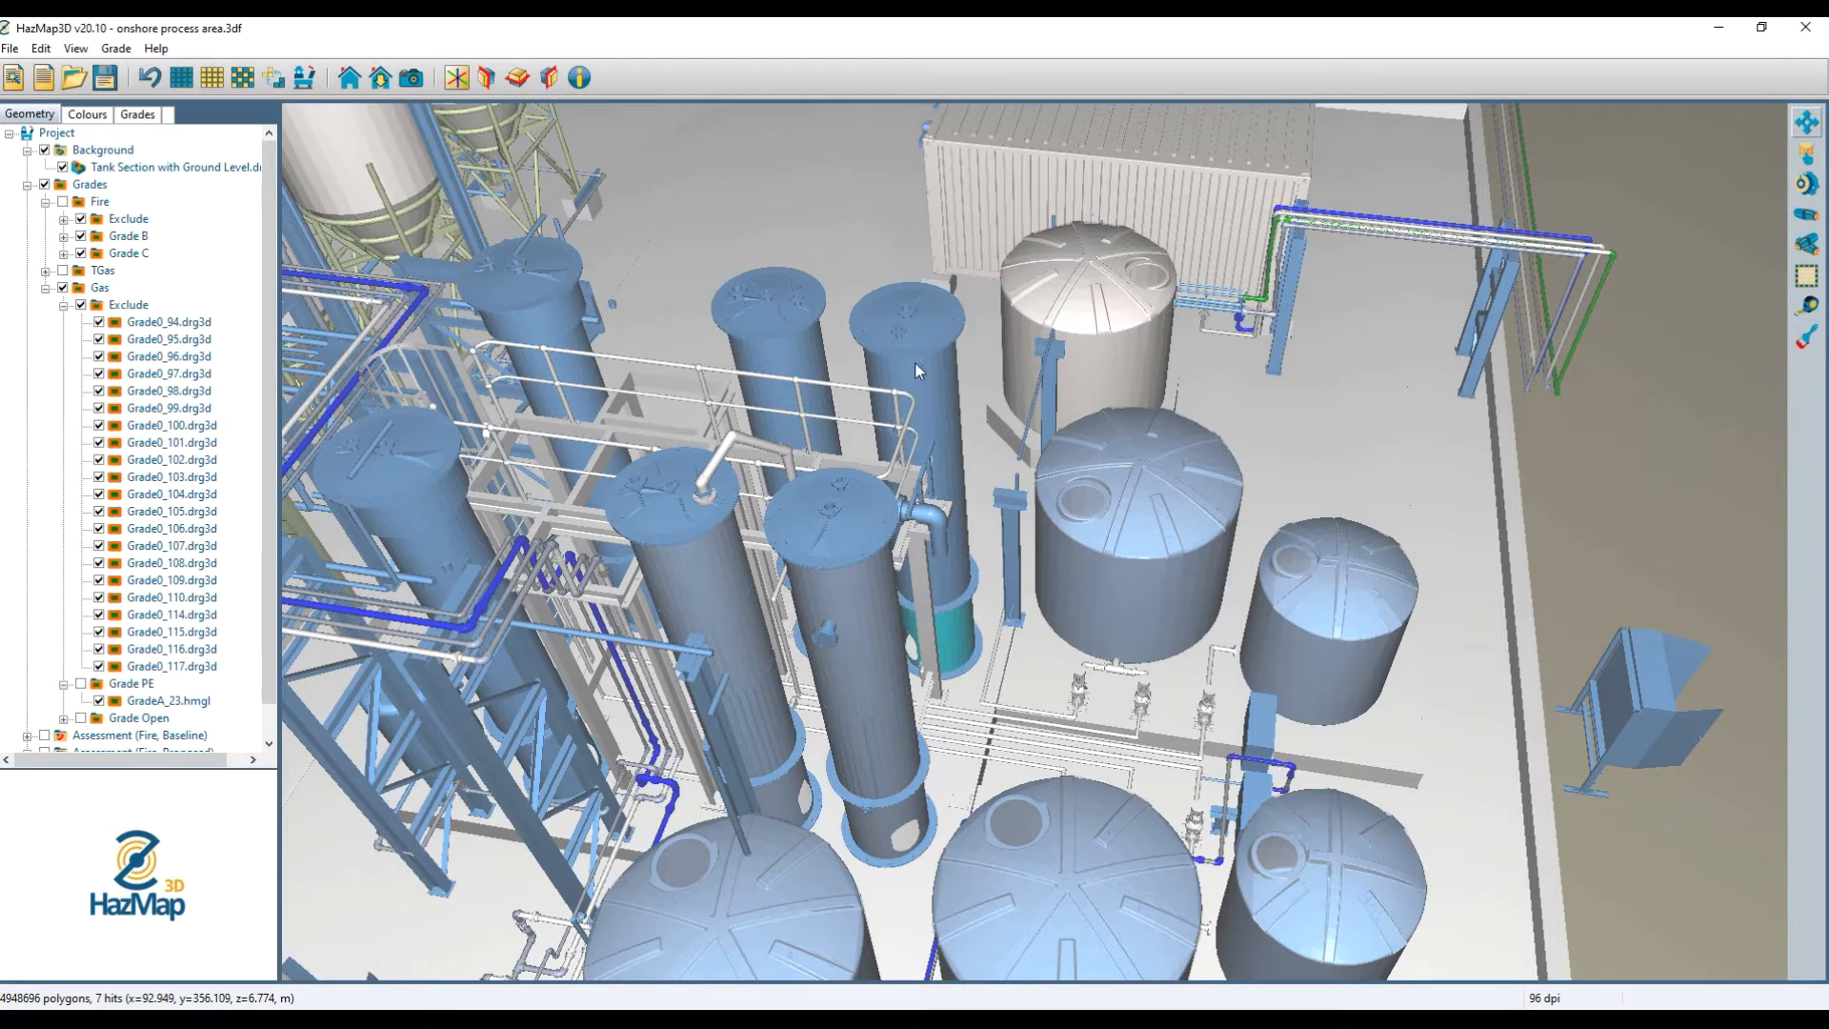
click(116, 48)
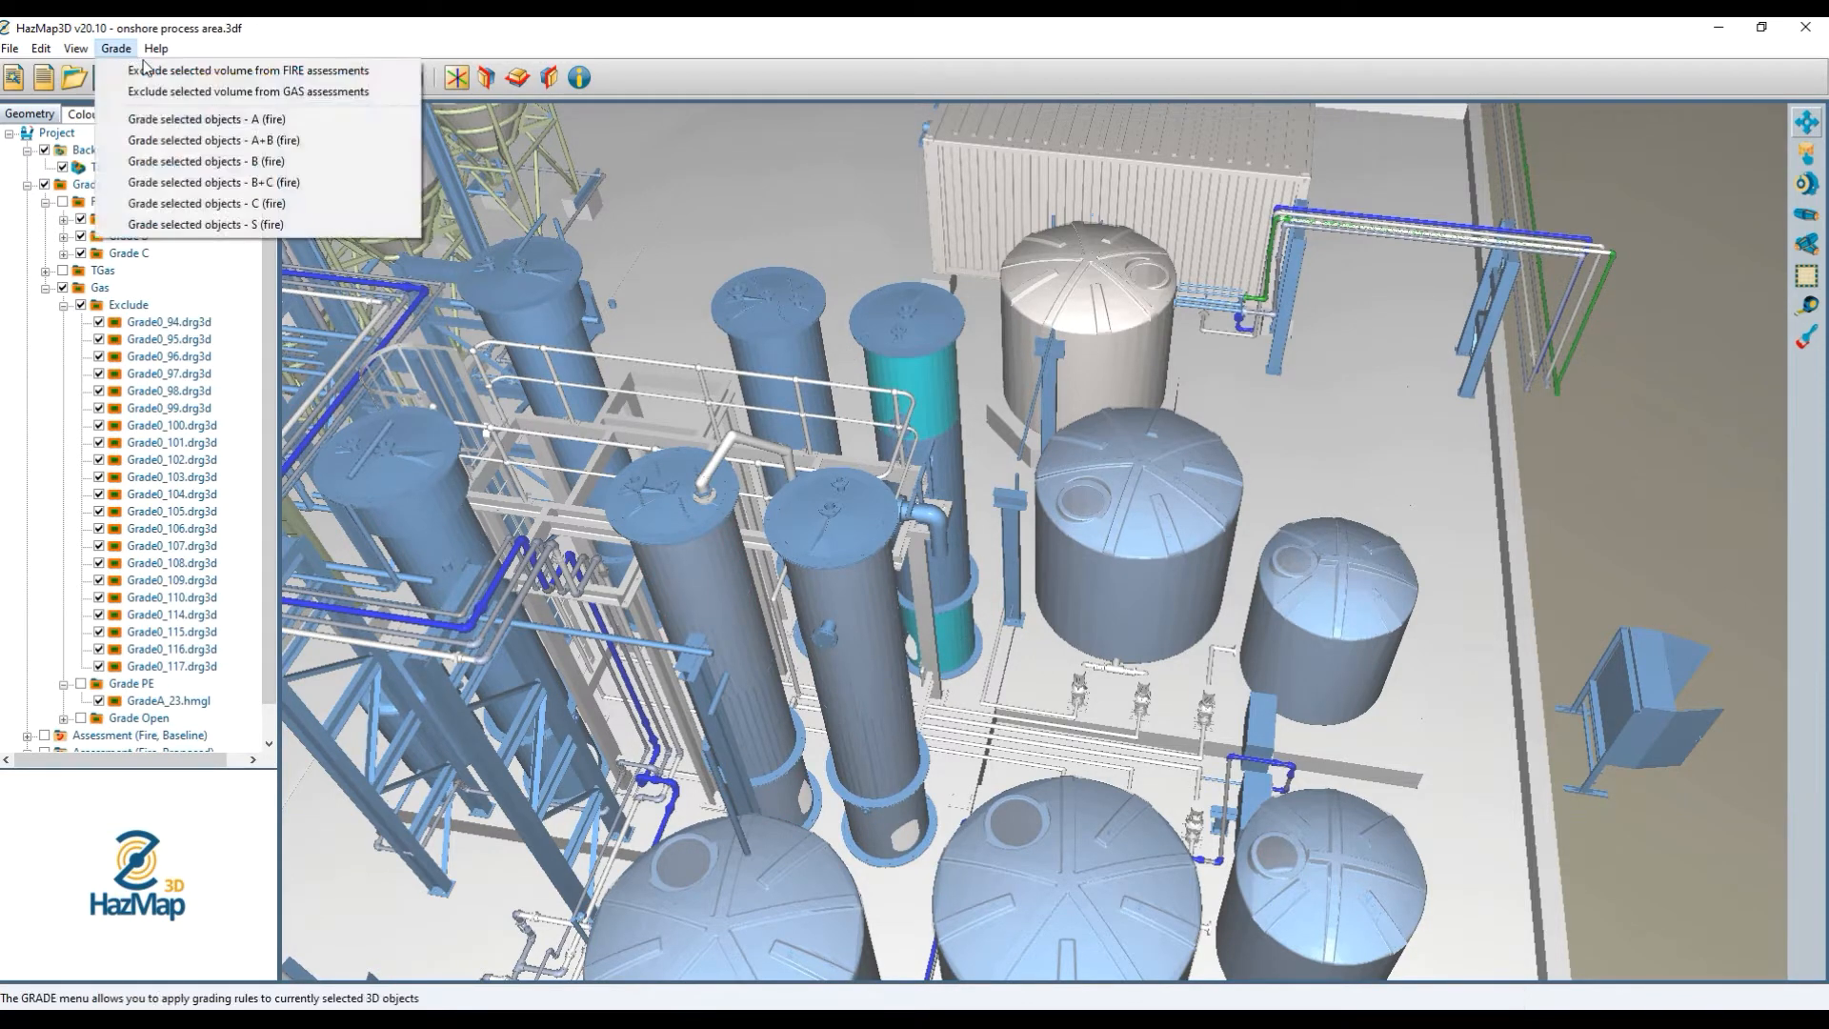
click(131, 76)
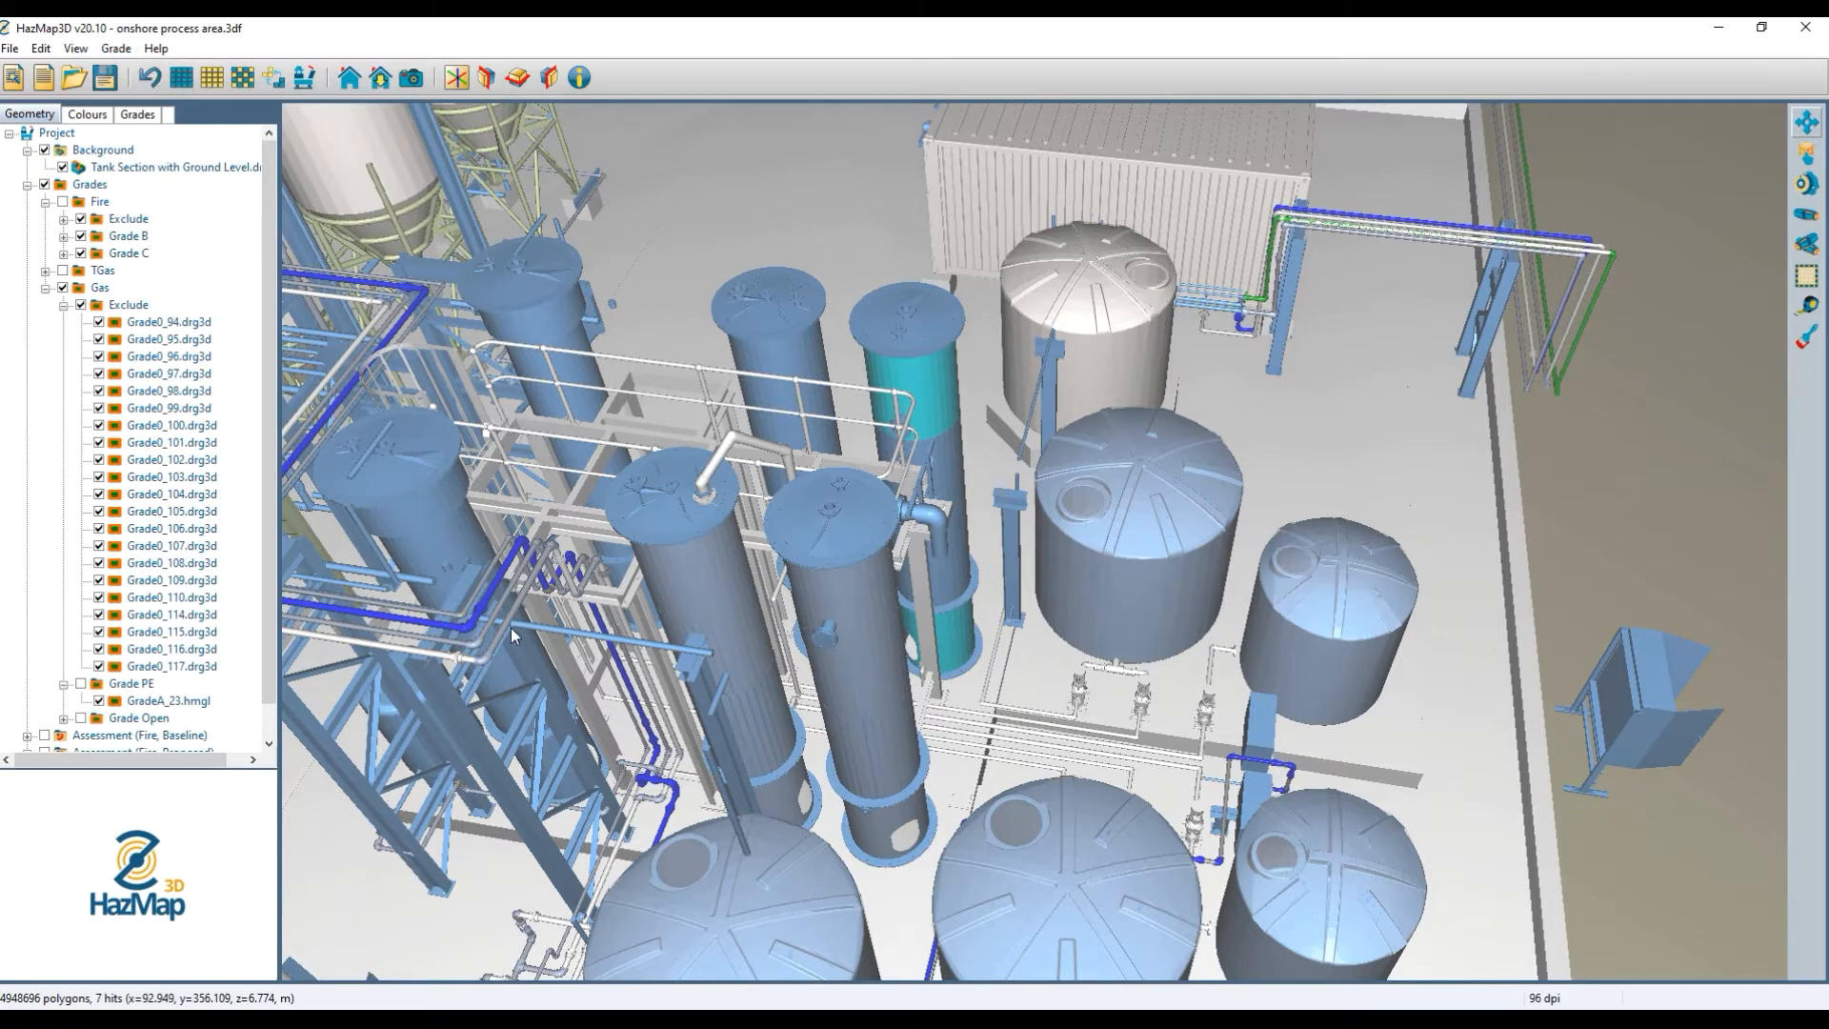
Exclude the front and rear blue columns on the pipe-rack side of the column group from gas assessments.
click(434, 513)
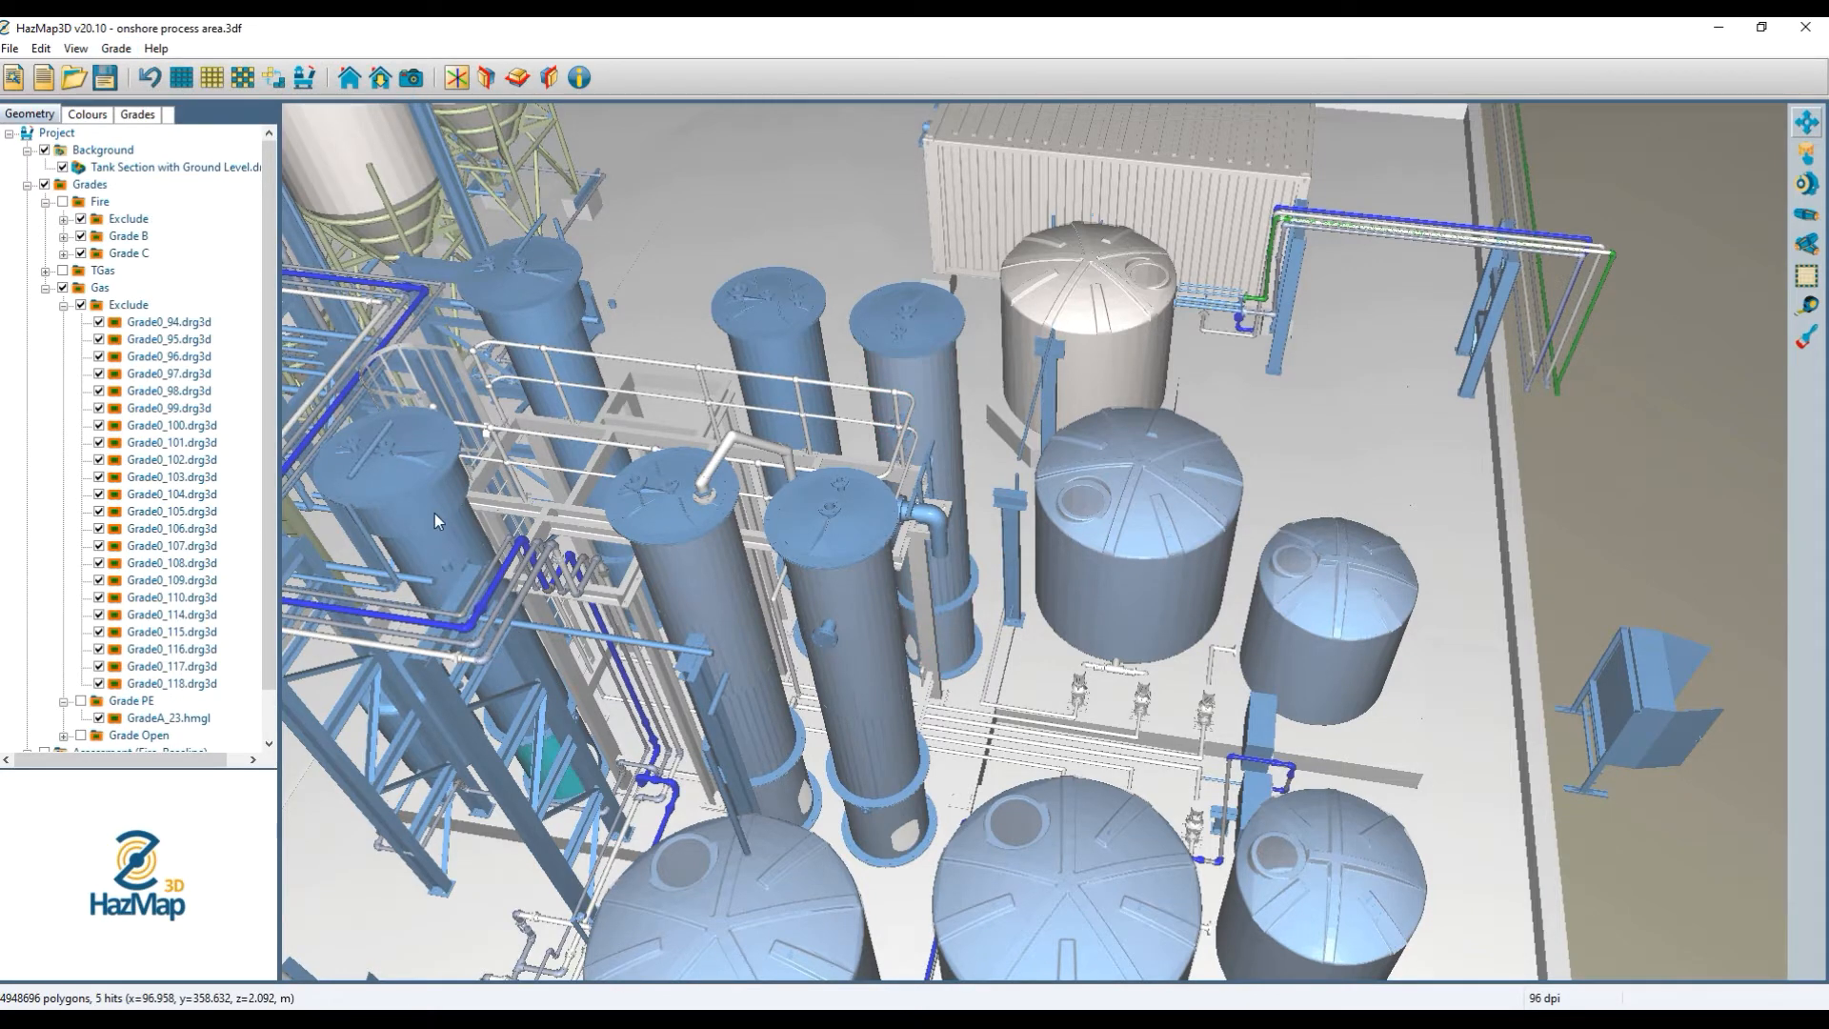
click(116, 48)
click(149, 92)
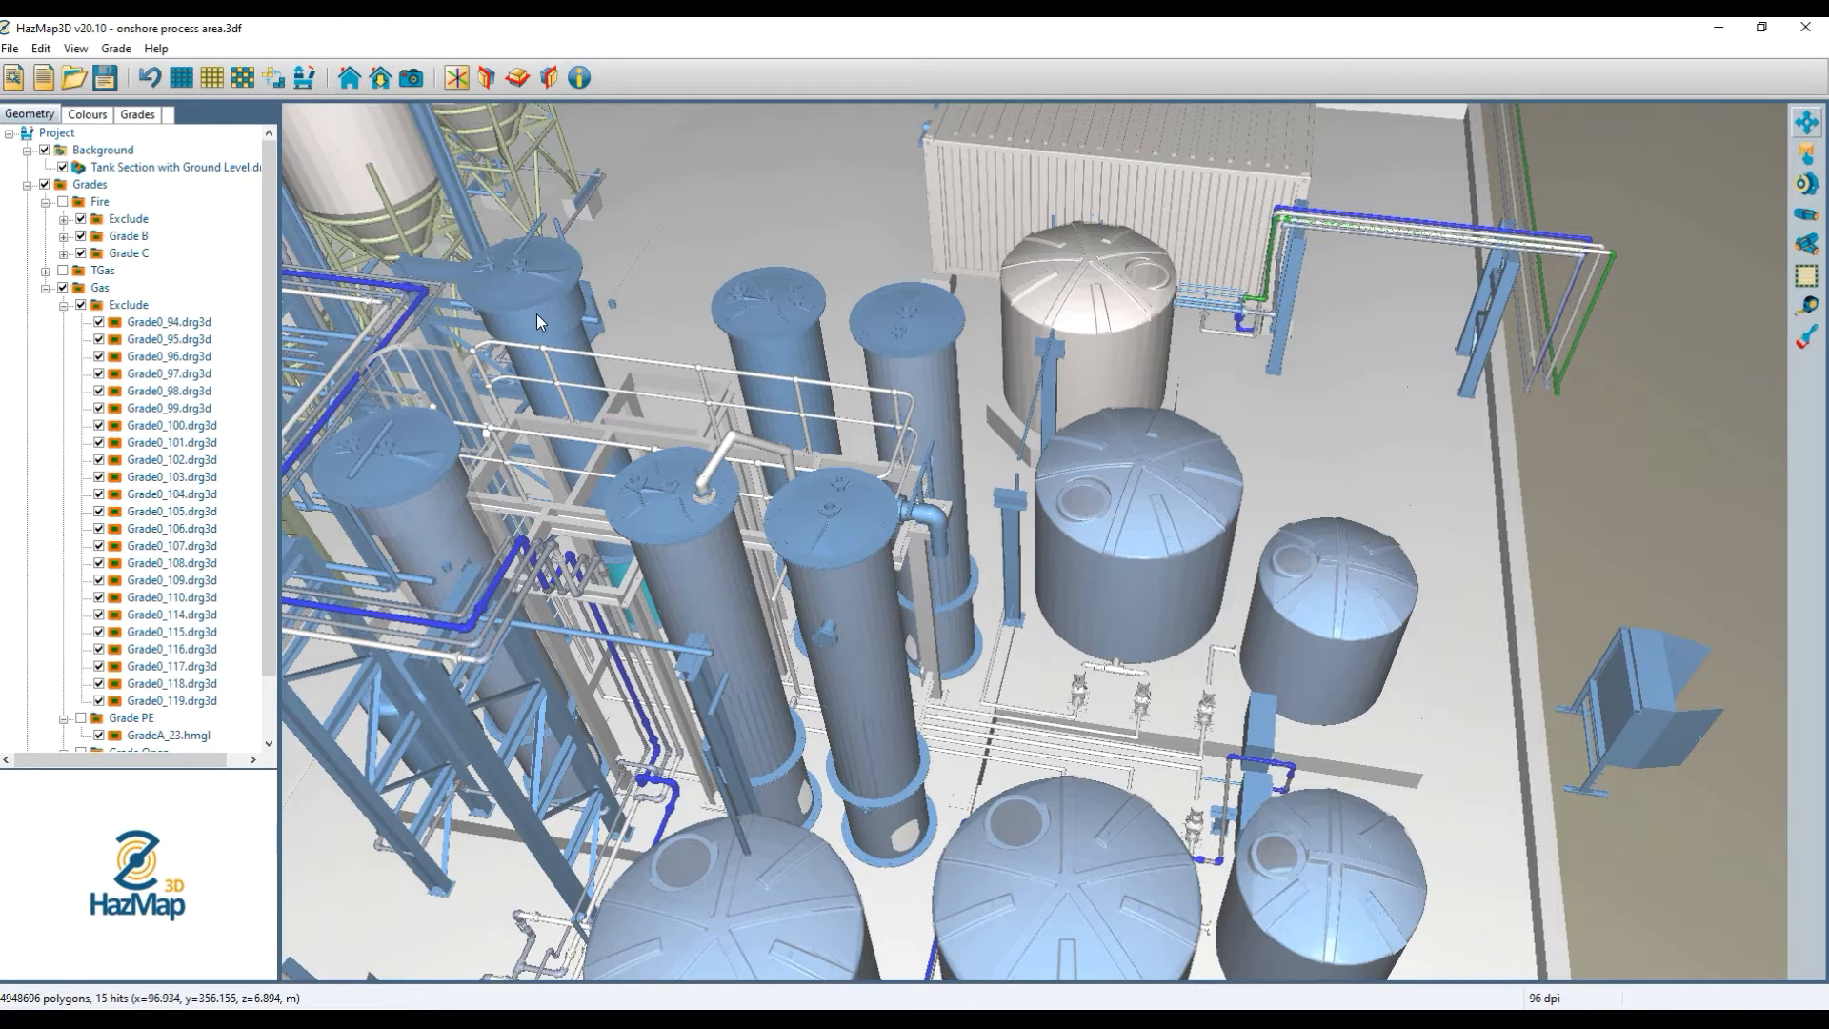
click(115, 49)
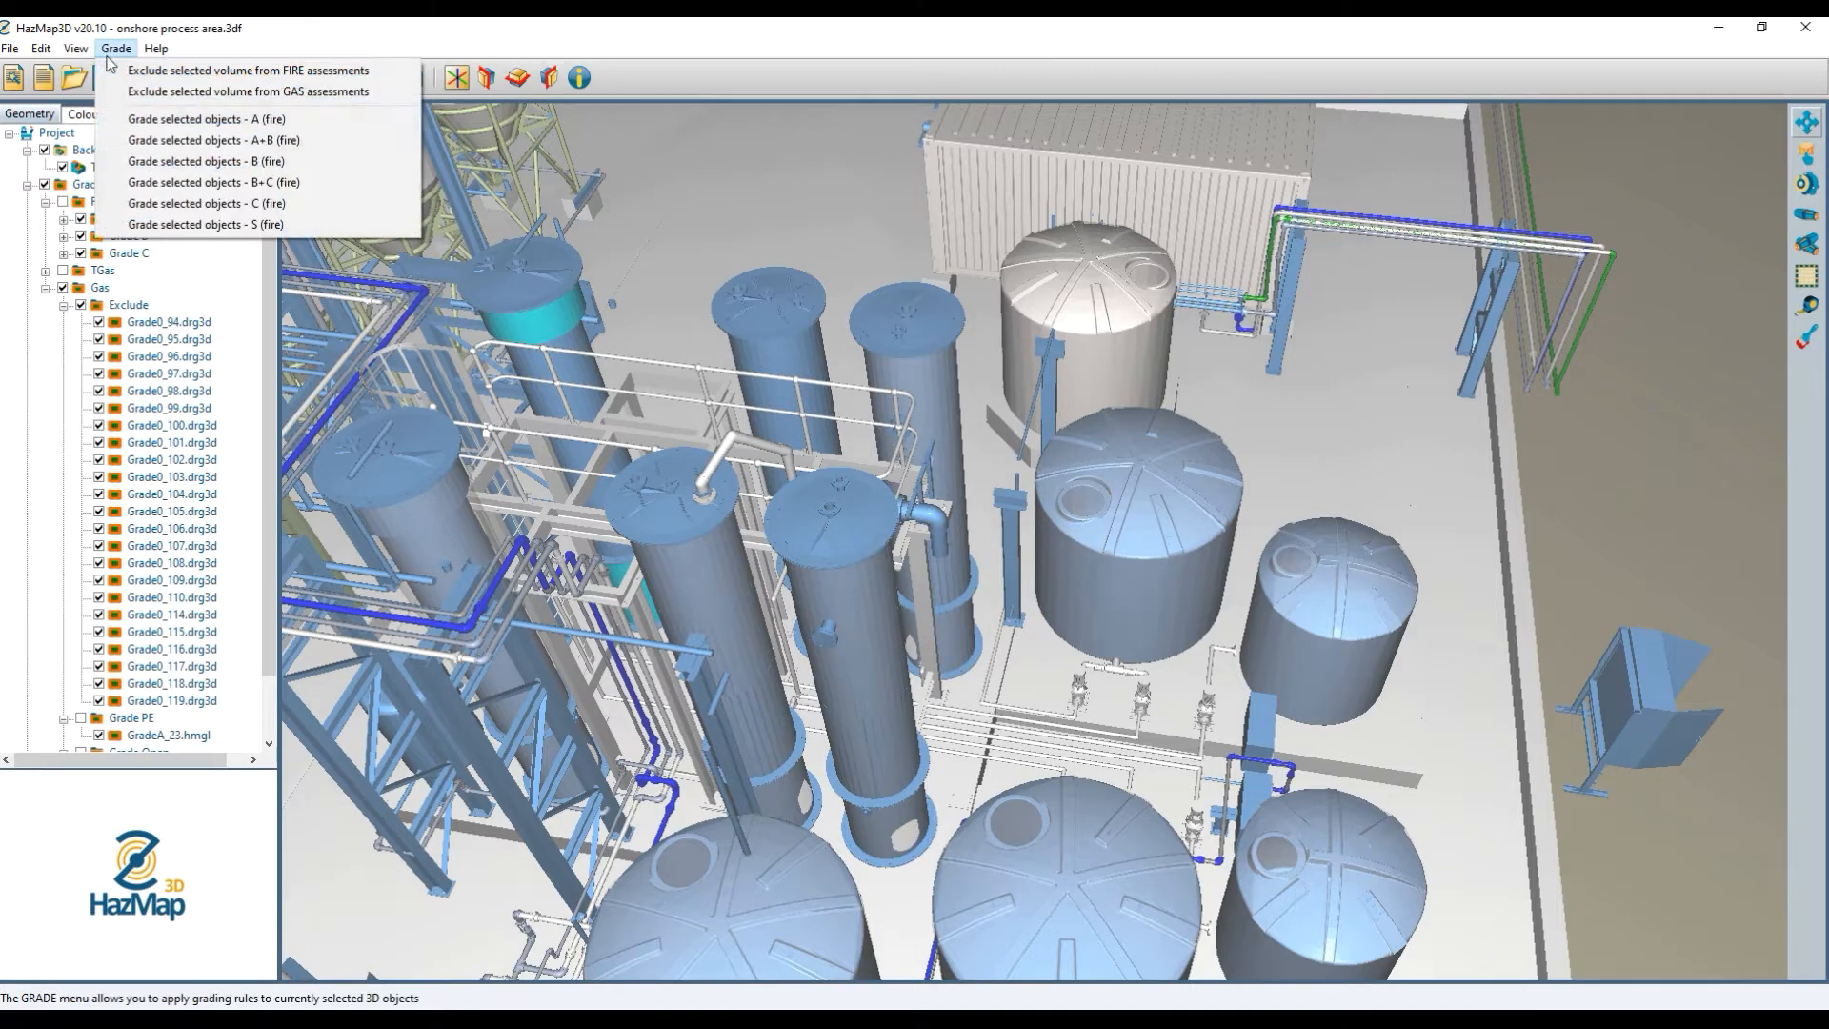
click(168, 81)
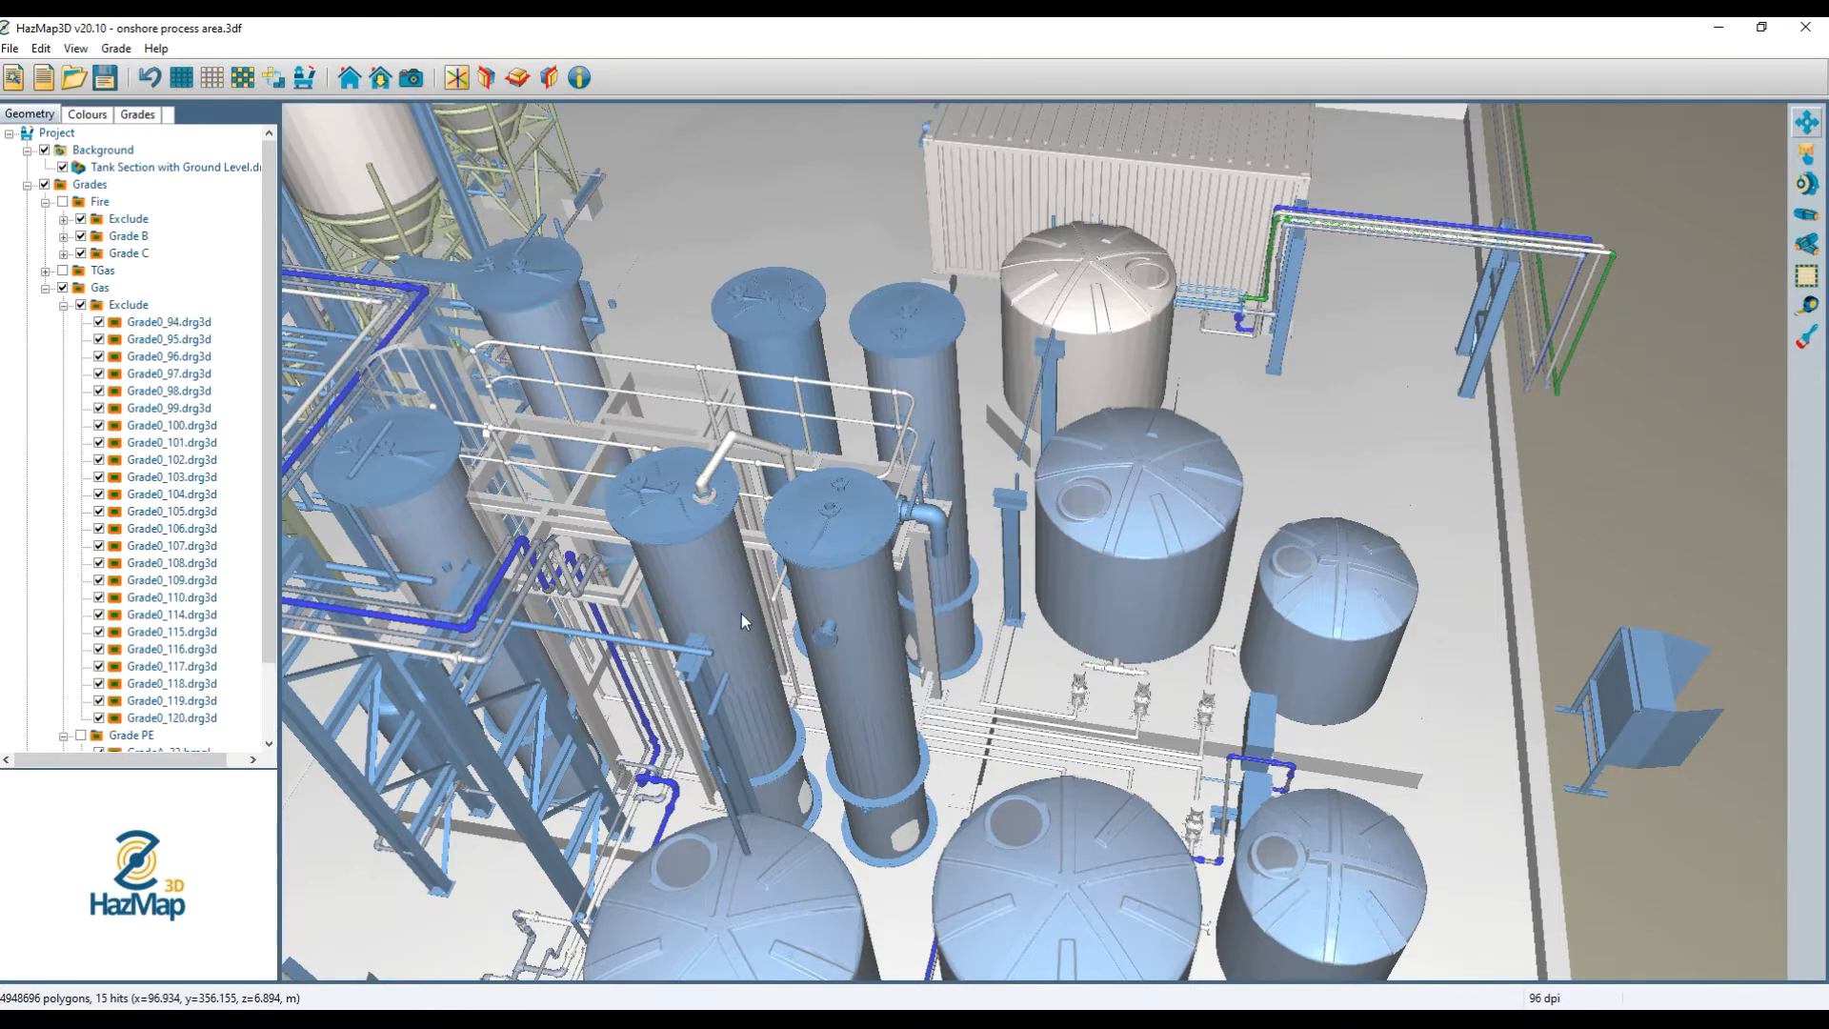
Exclude the base and upper sections of the remaining rear middle blue column from gas assessments.
mouse_move(781, 633)
mouse_down()
mouse_move(867, 627)
mouse_move(812, 647)
mouse_up()
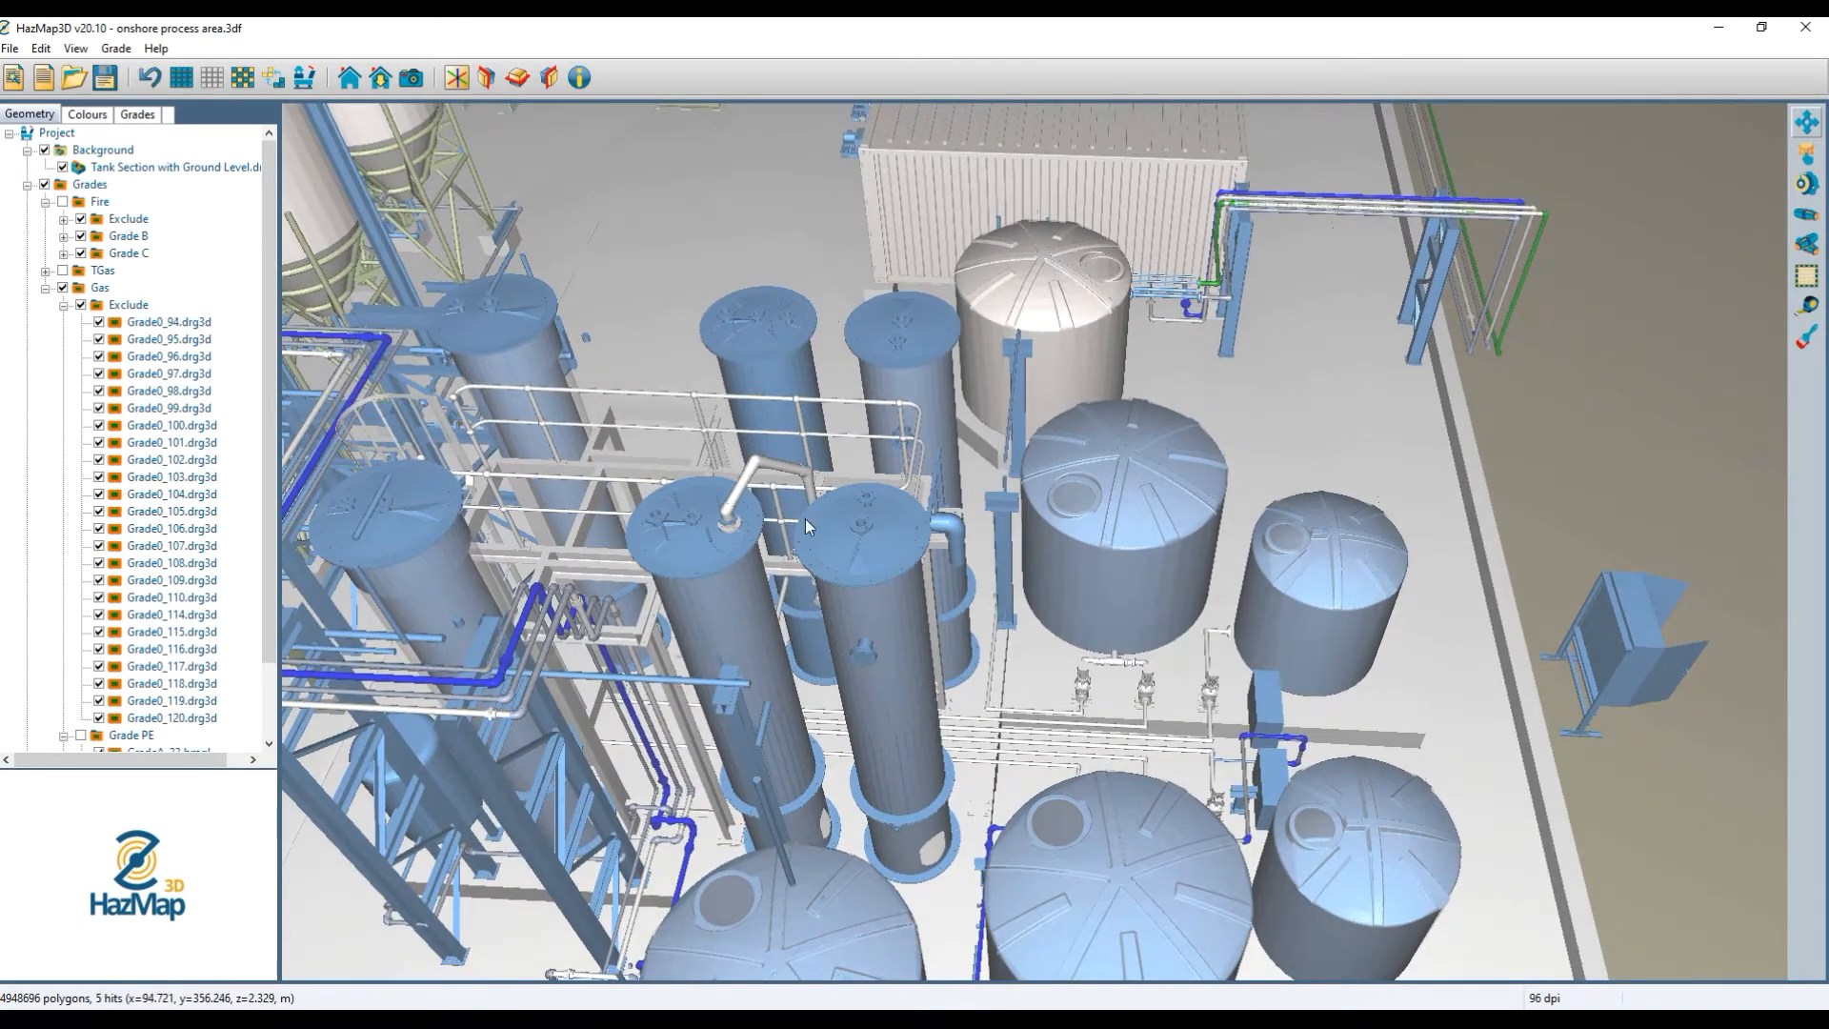
click(761, 381)
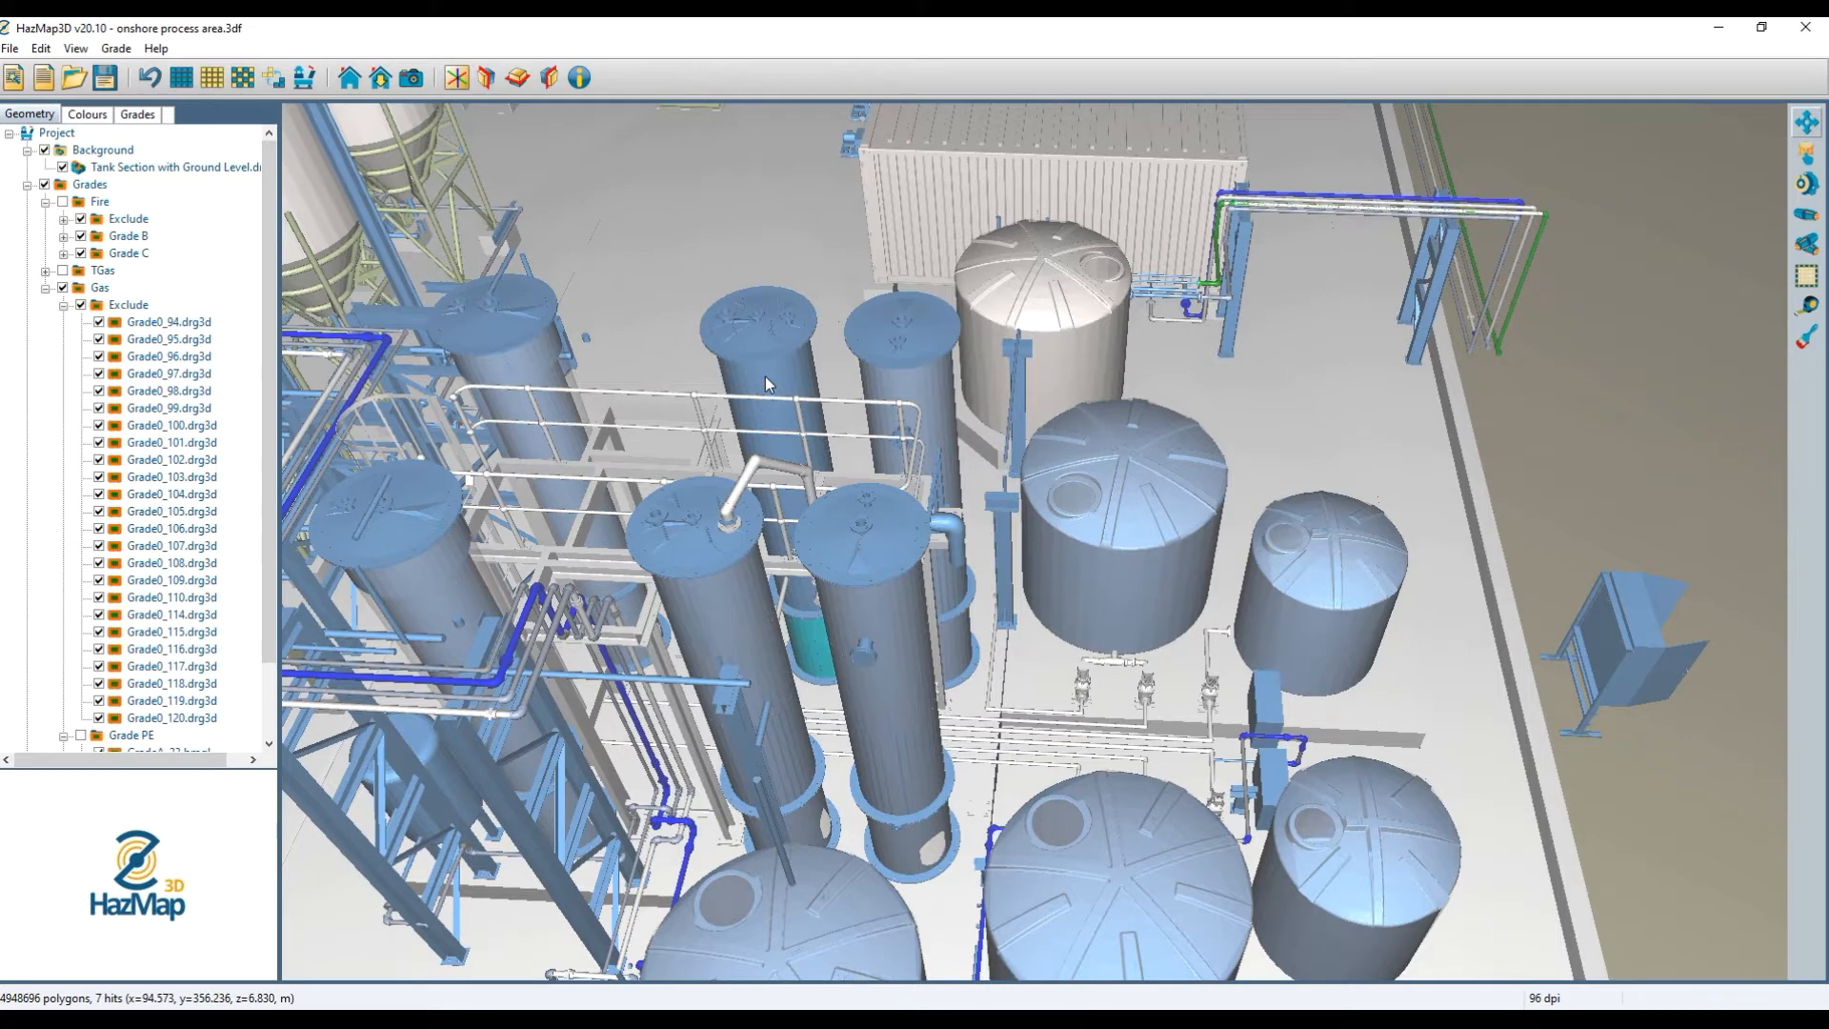
click(747, 352)
click(118, 49)
click(152, 94)
Hide and restore the Tank Section with Ground Level background model to check all the excluded gas volumes across the site.
scroll(834, 391, down, 5)
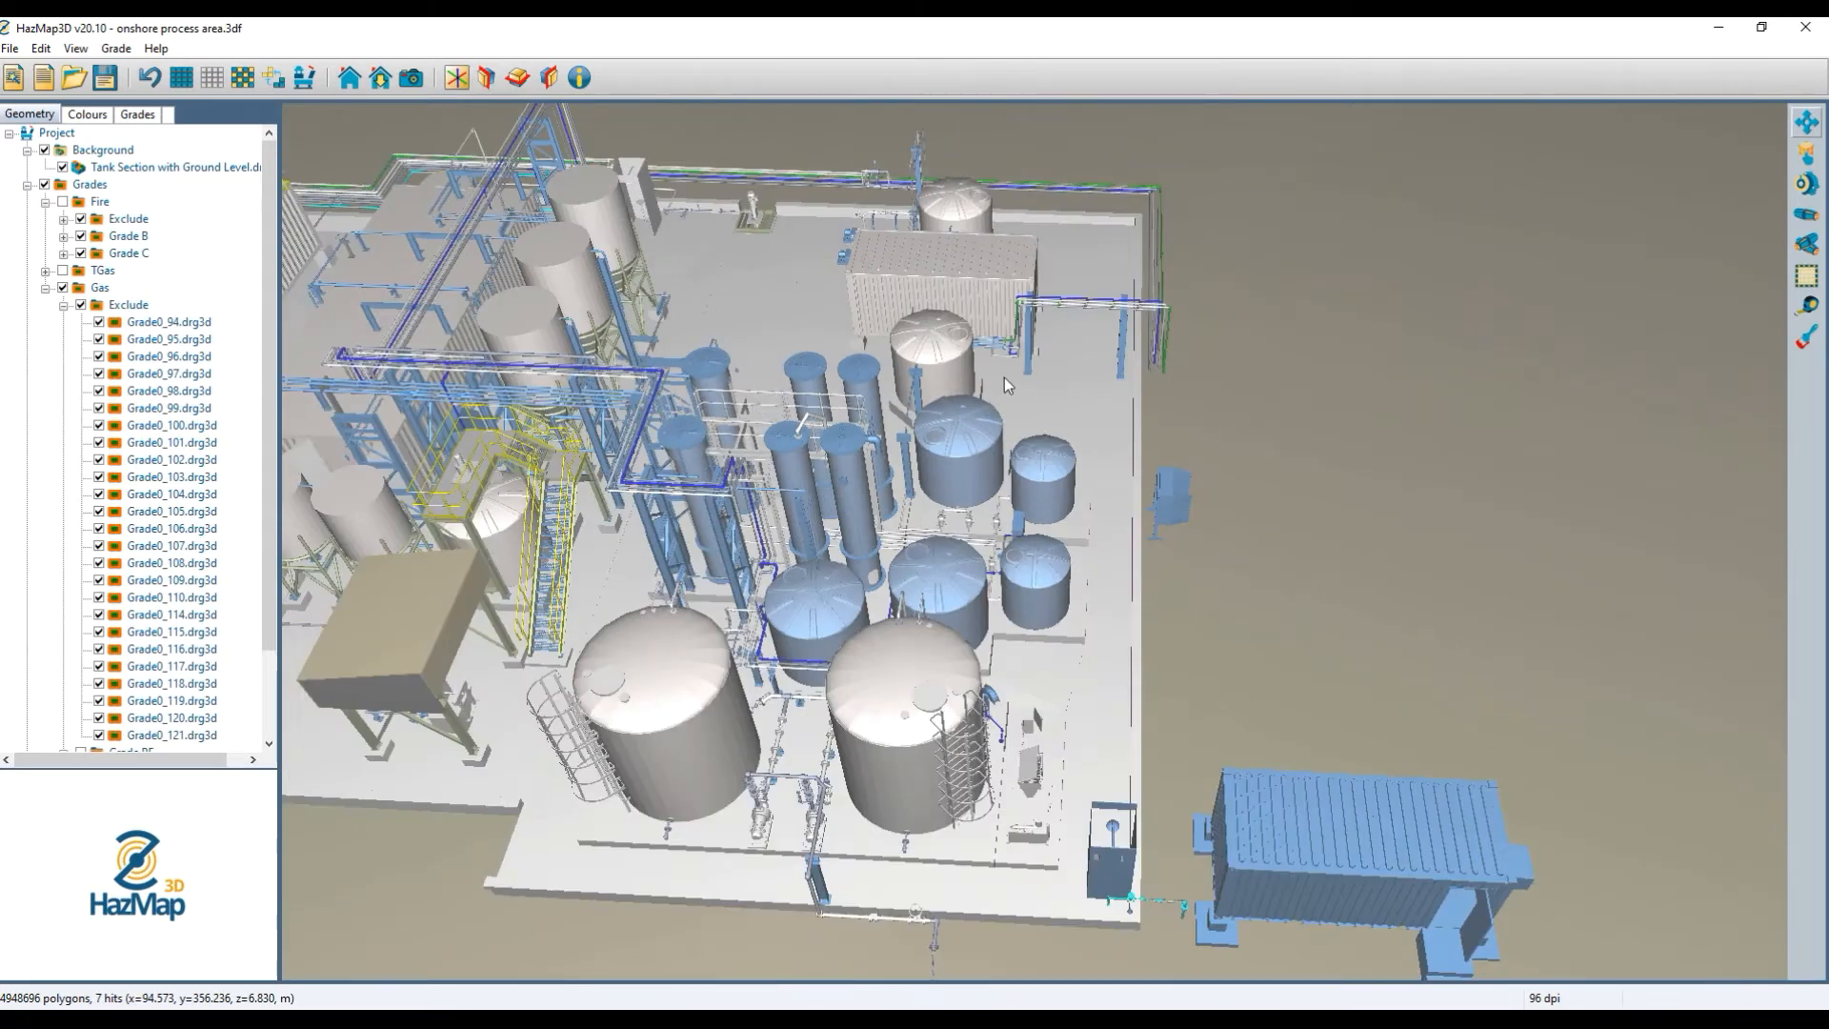
drag(1004, 377, 906, 568)
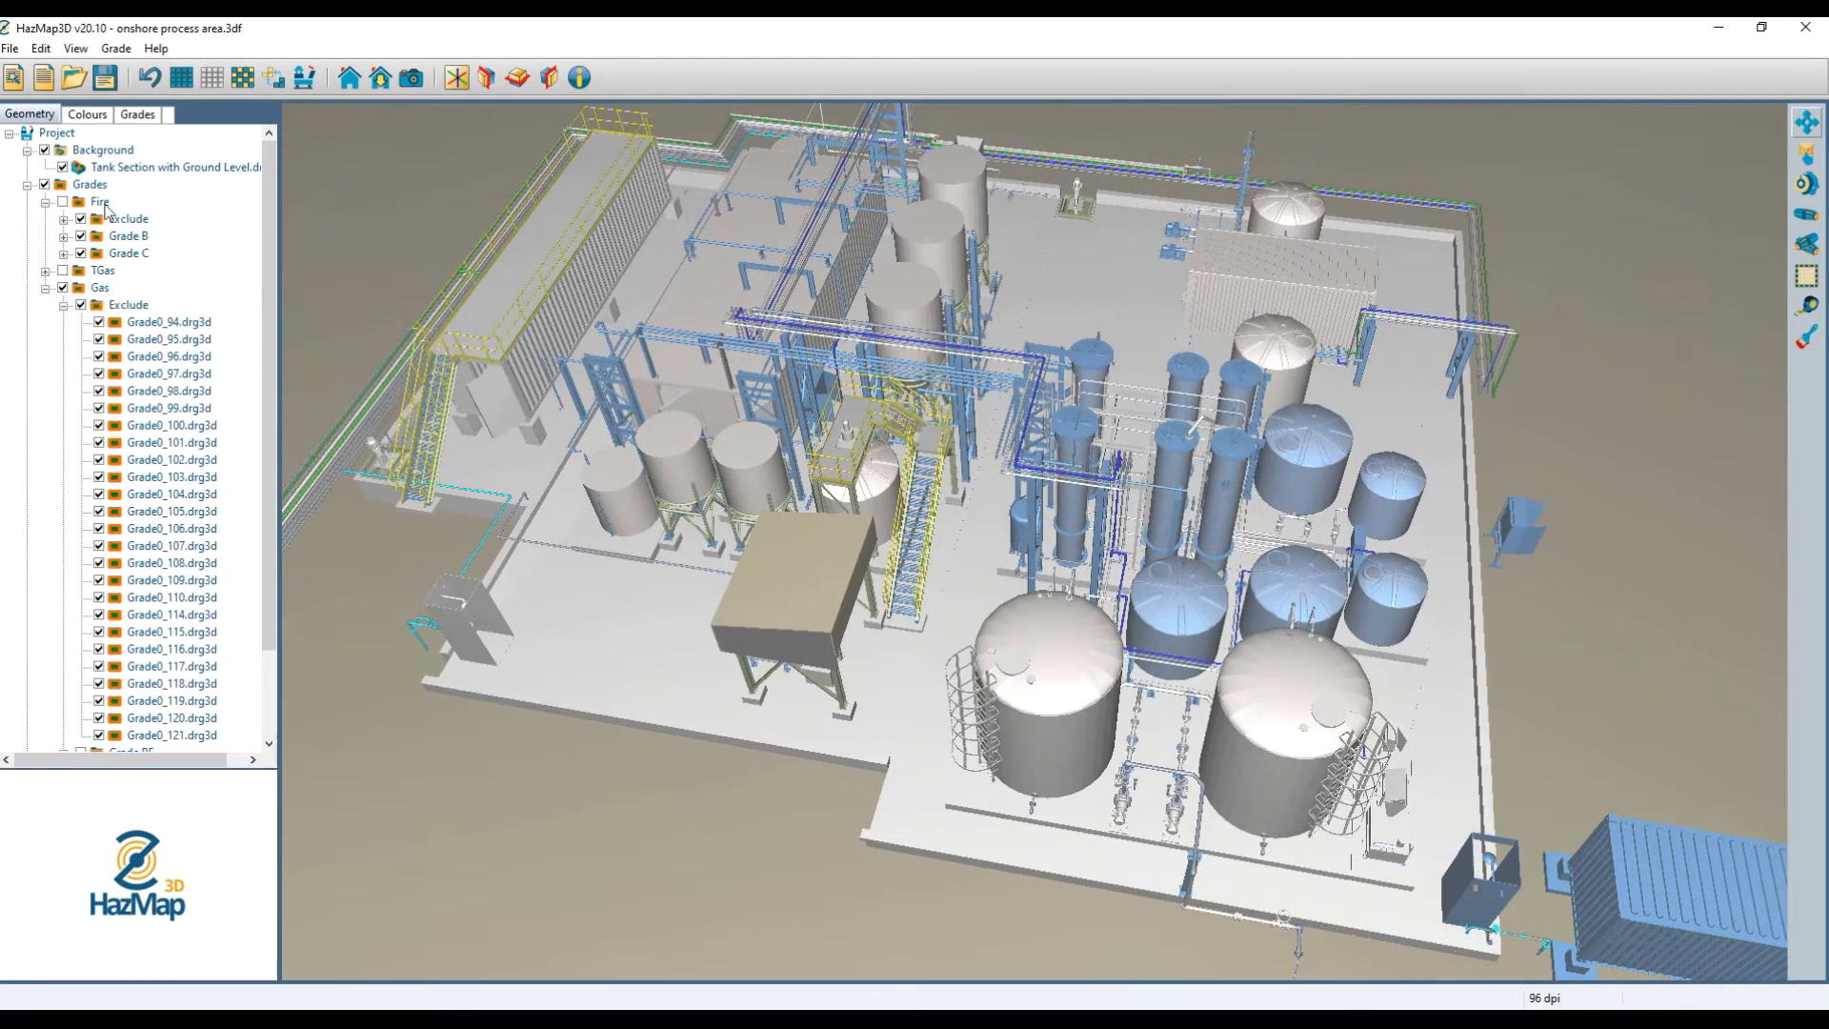
click(62, 168)
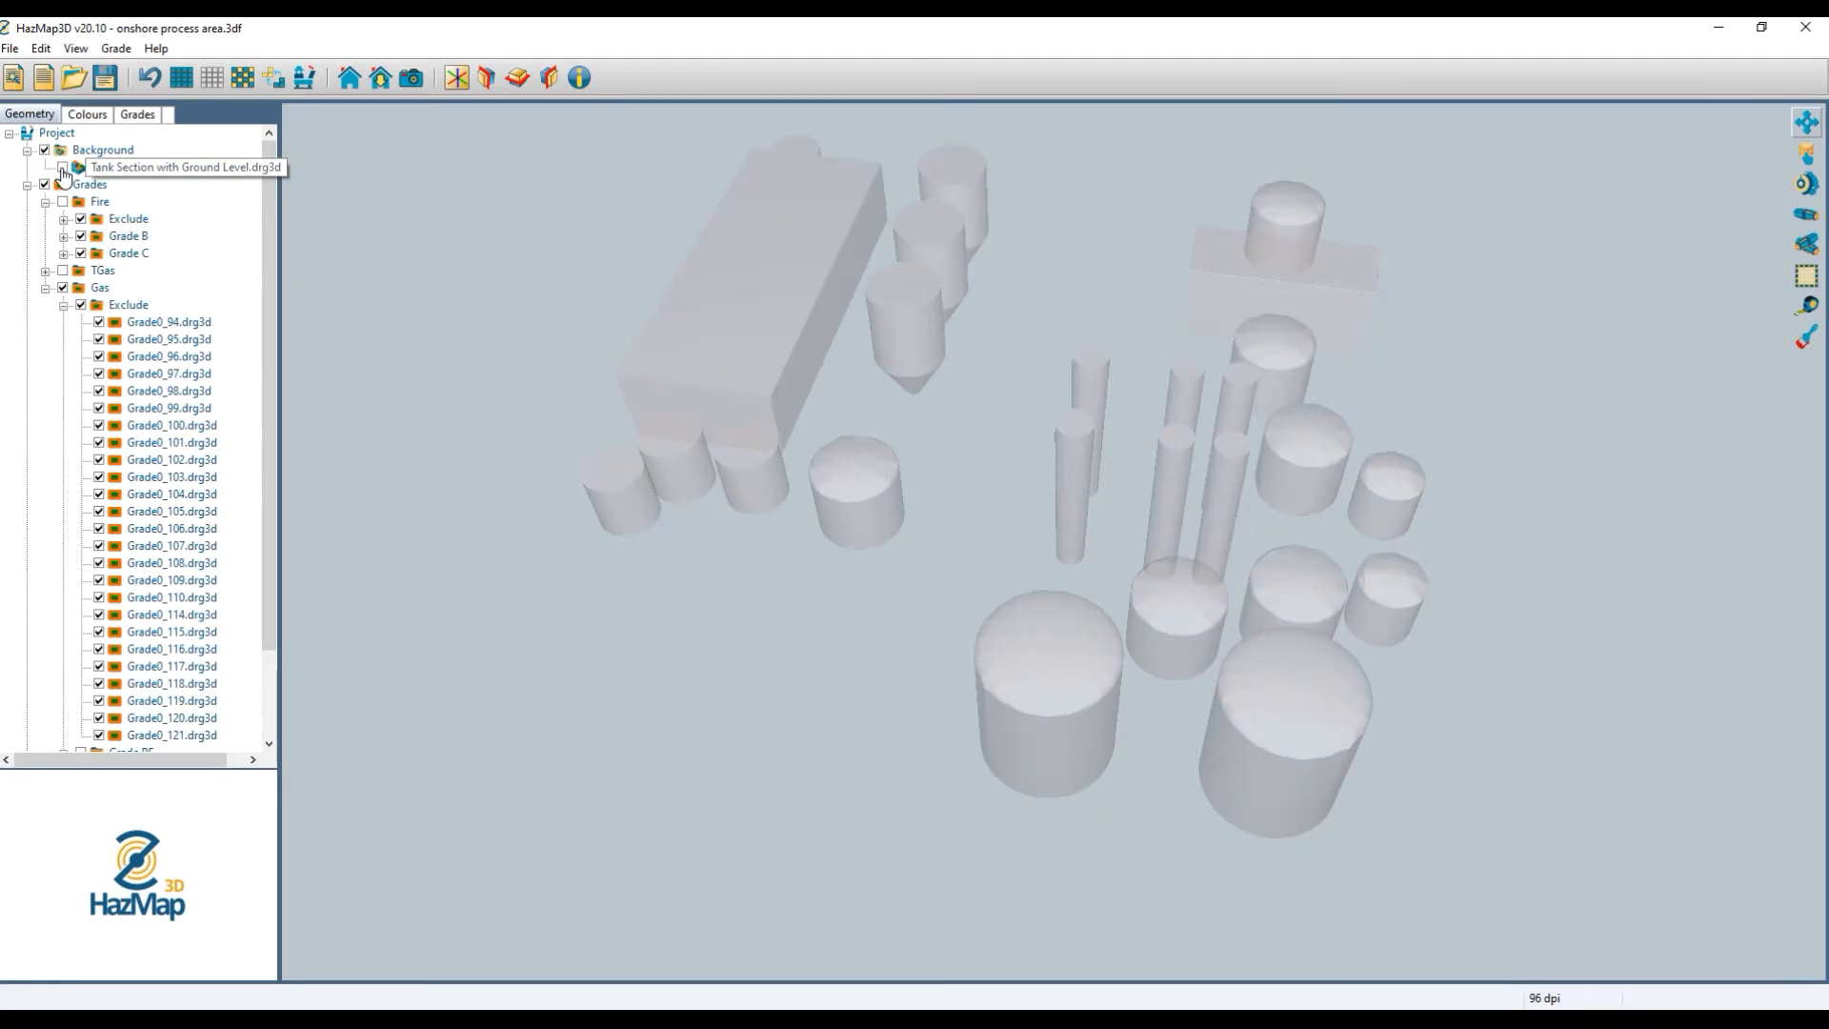
click(62, 169)
click(61, 168)
click(62, 168)
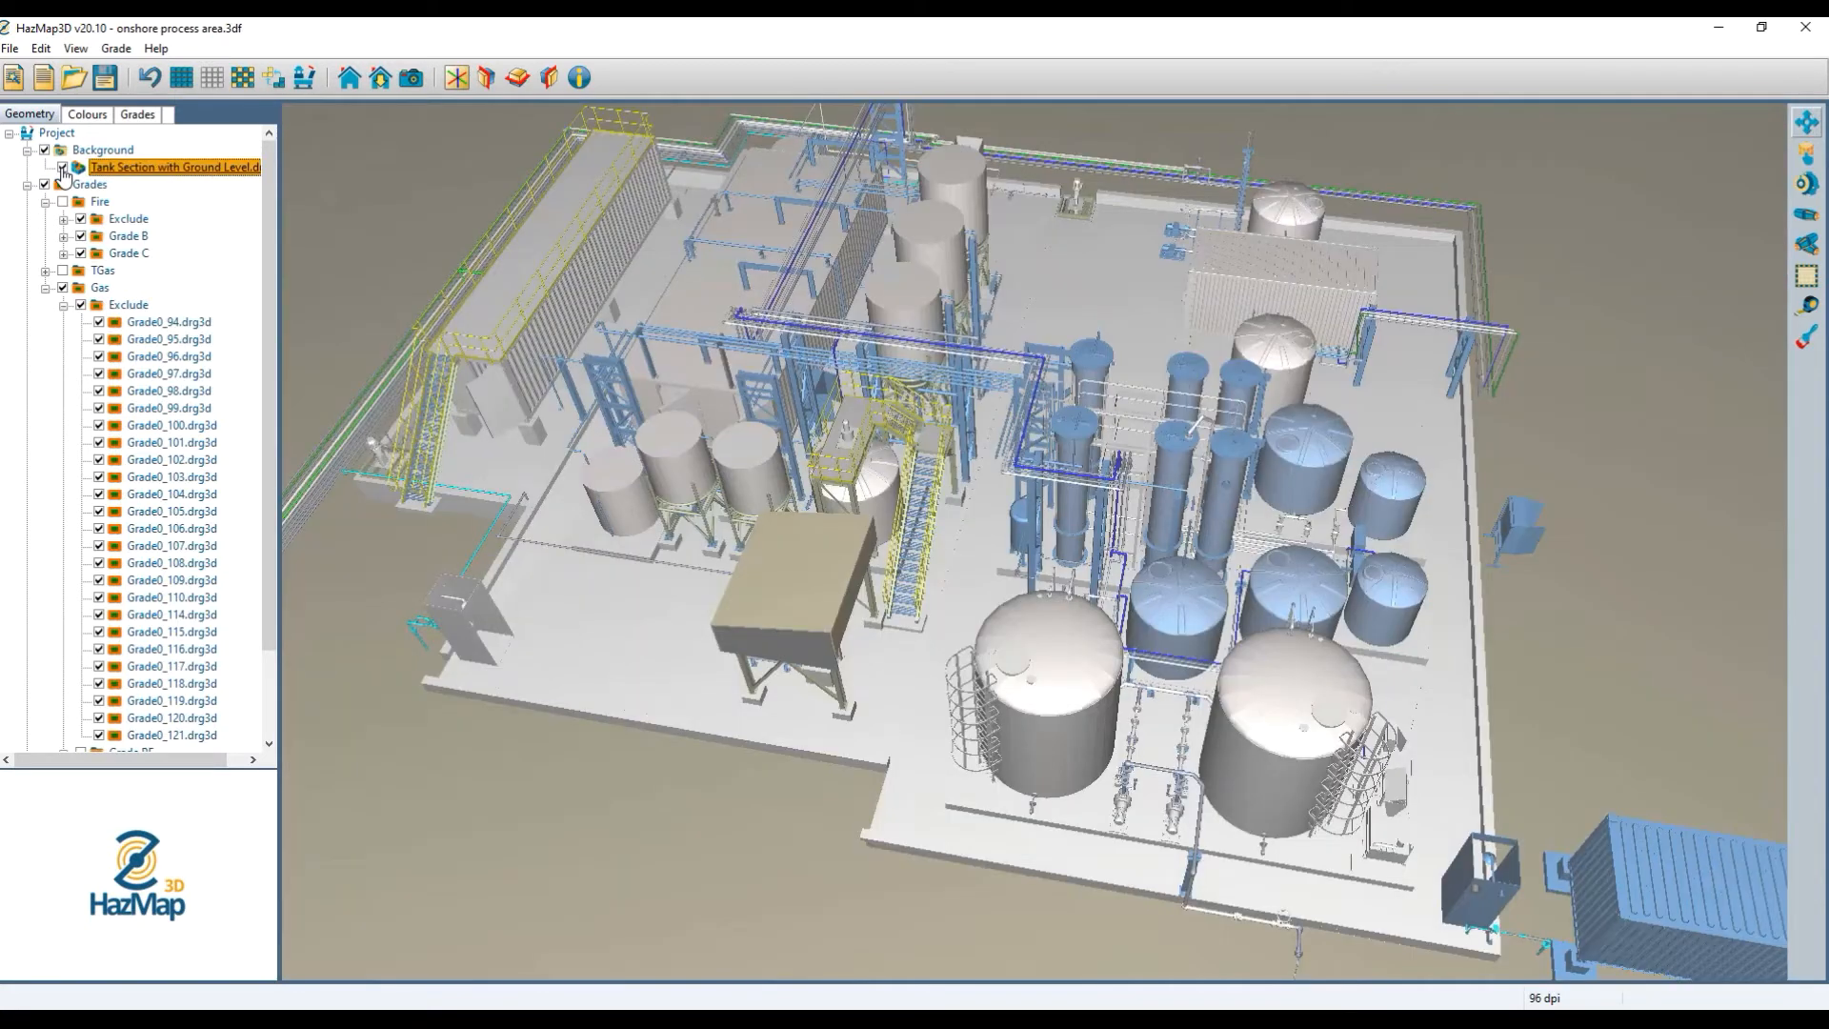
click(62, 169)
click(62, 169)
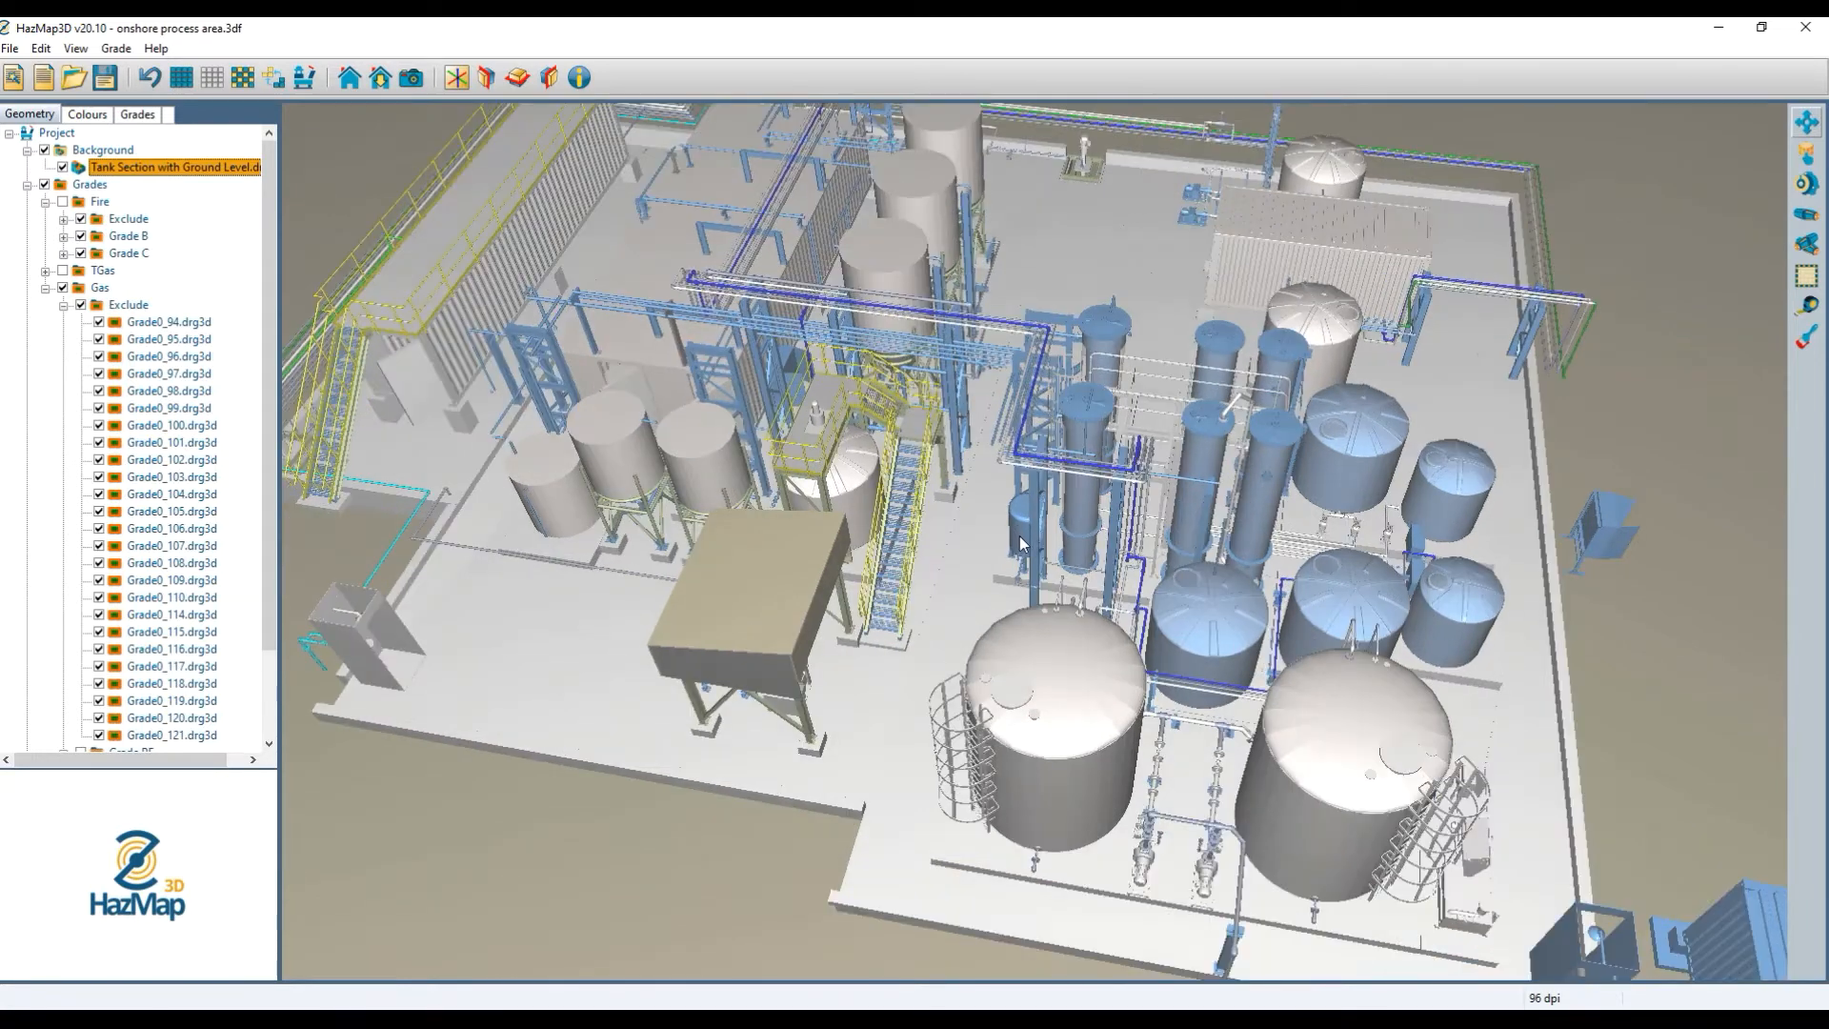
Exclude the small blue vessel between the yellow staircase and the columns from gas assessments.
scroll(1019, 535, up, 5)
click(1024, 544)
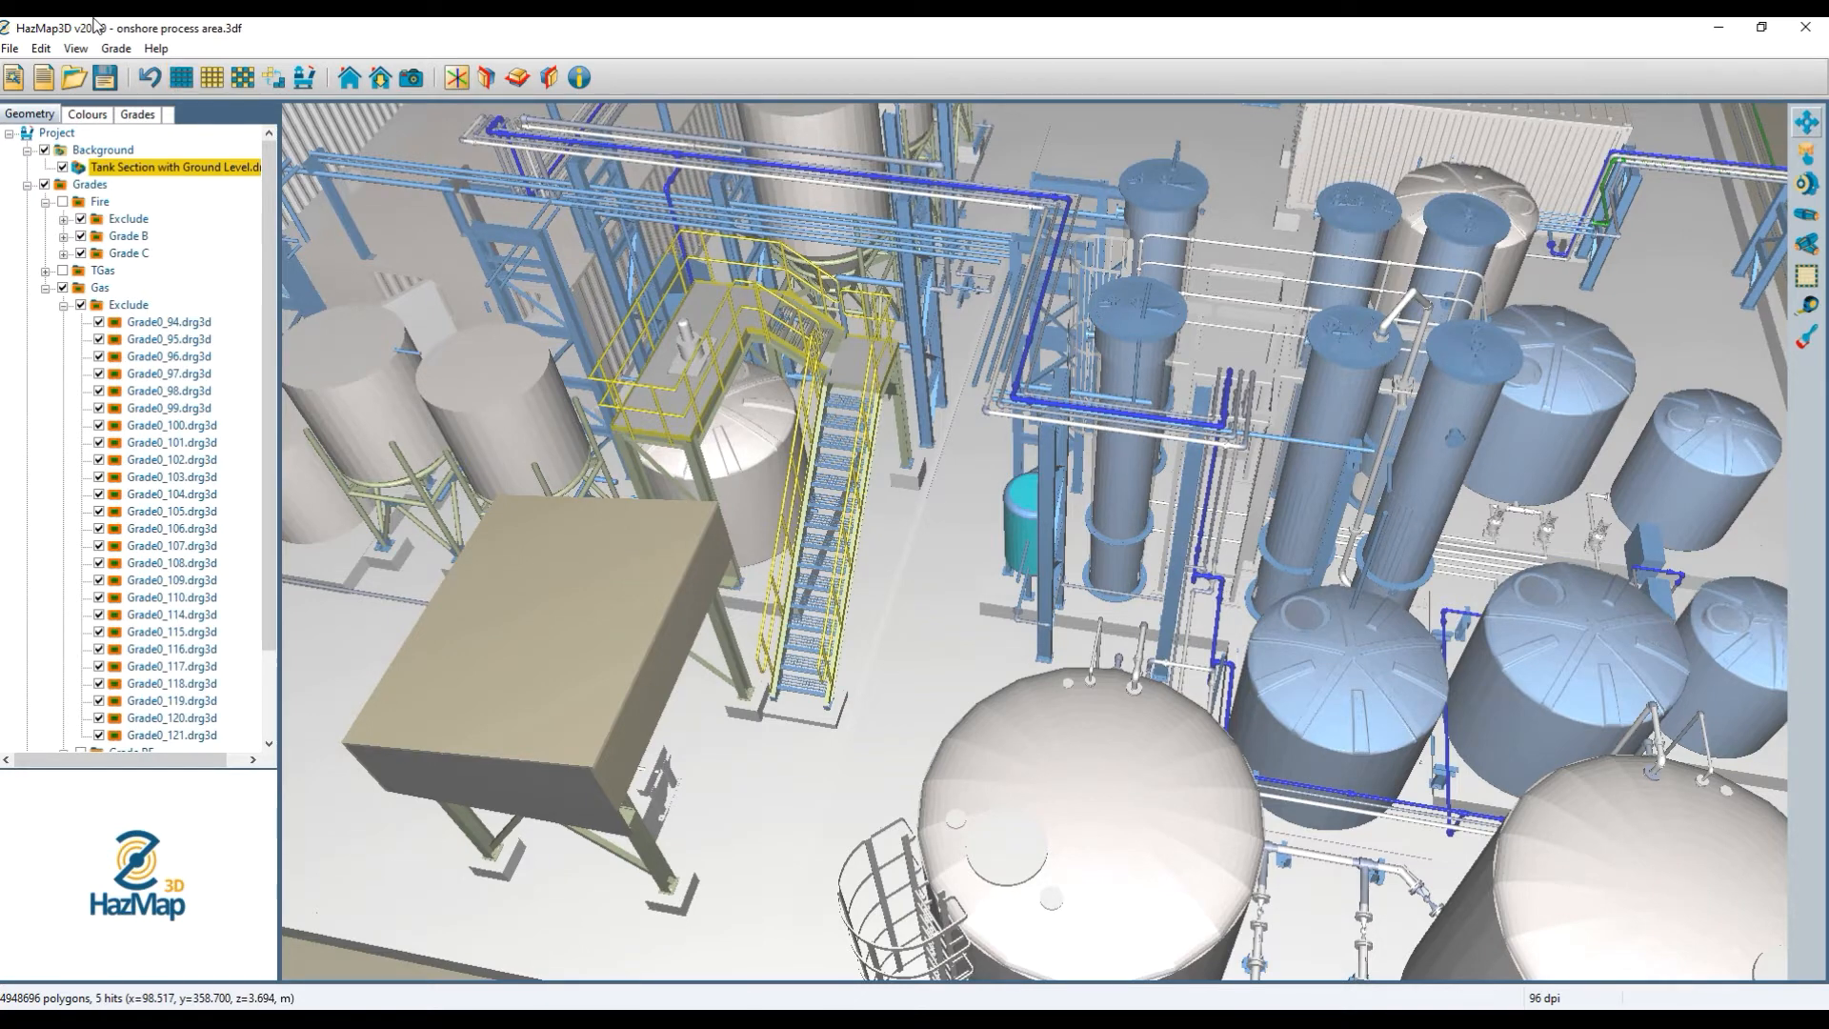
click(117, 47)
click(238, 90)
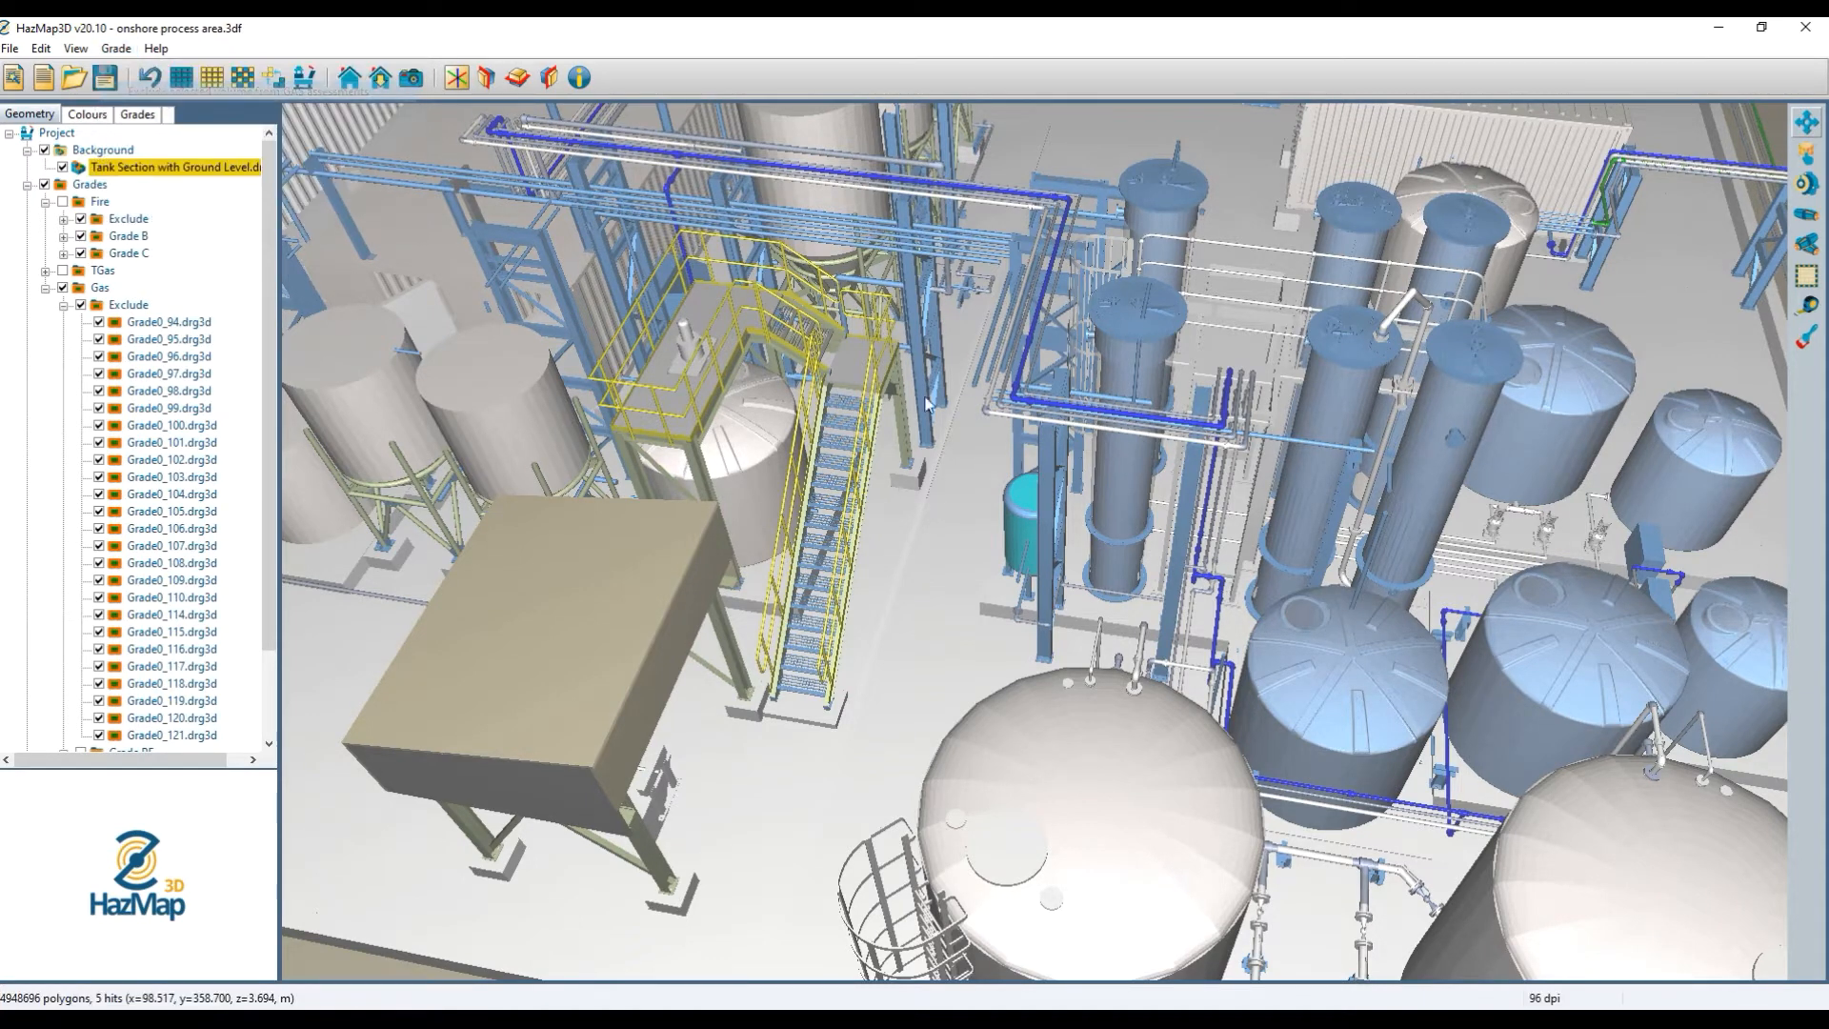
scroll(1196, 557, down, 2)
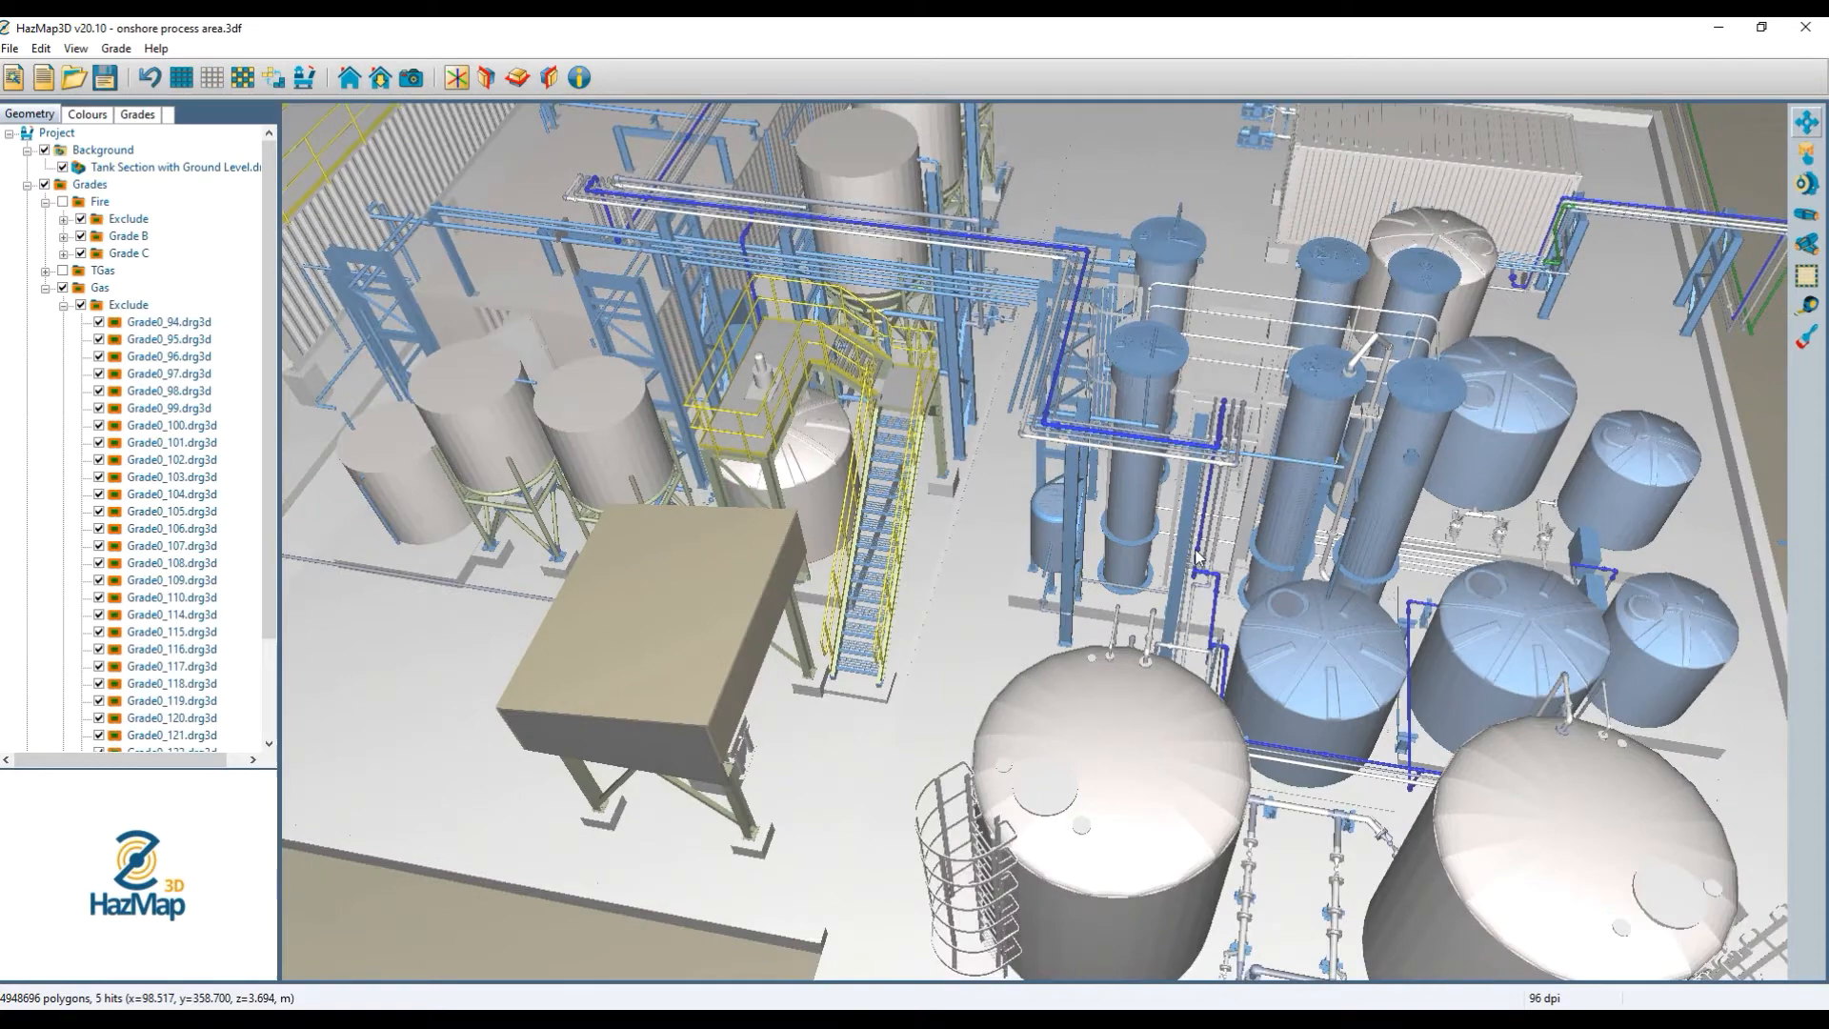
scroll(1197, 557, down, 2)
scroll(1082, 616, down, 3)
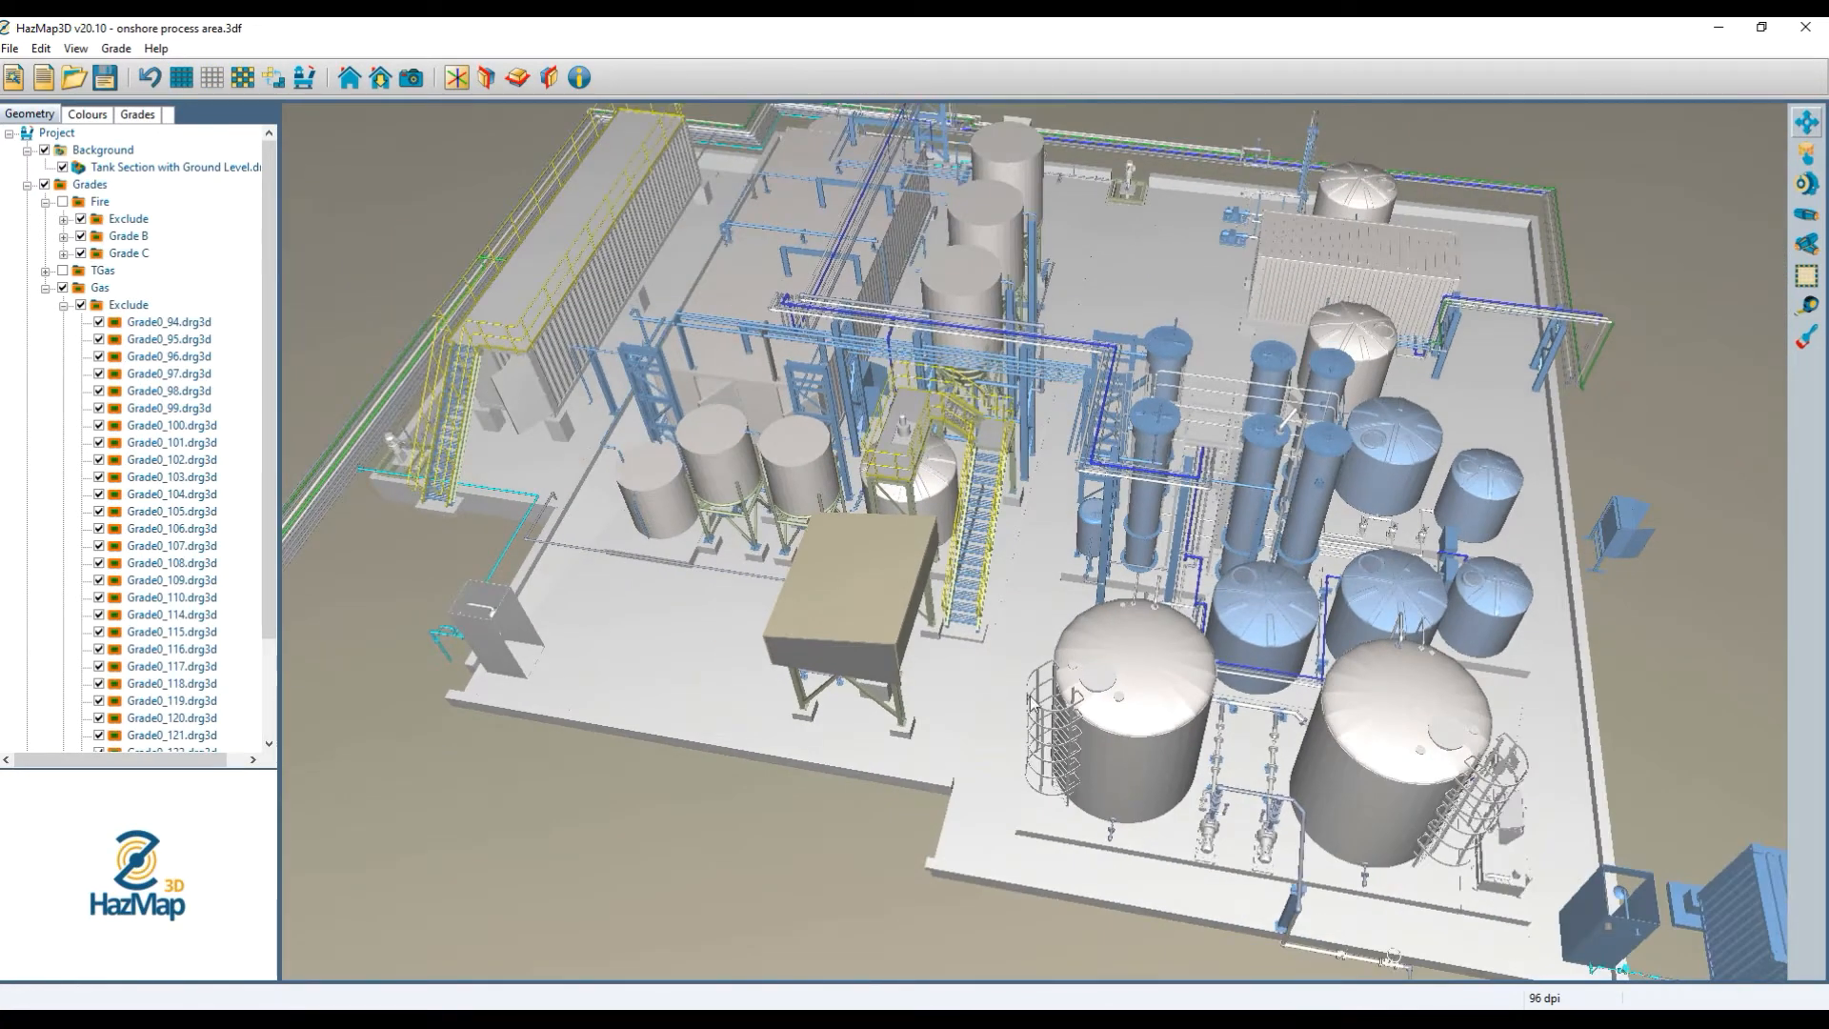
drag(1031, 696, 1138, 718)
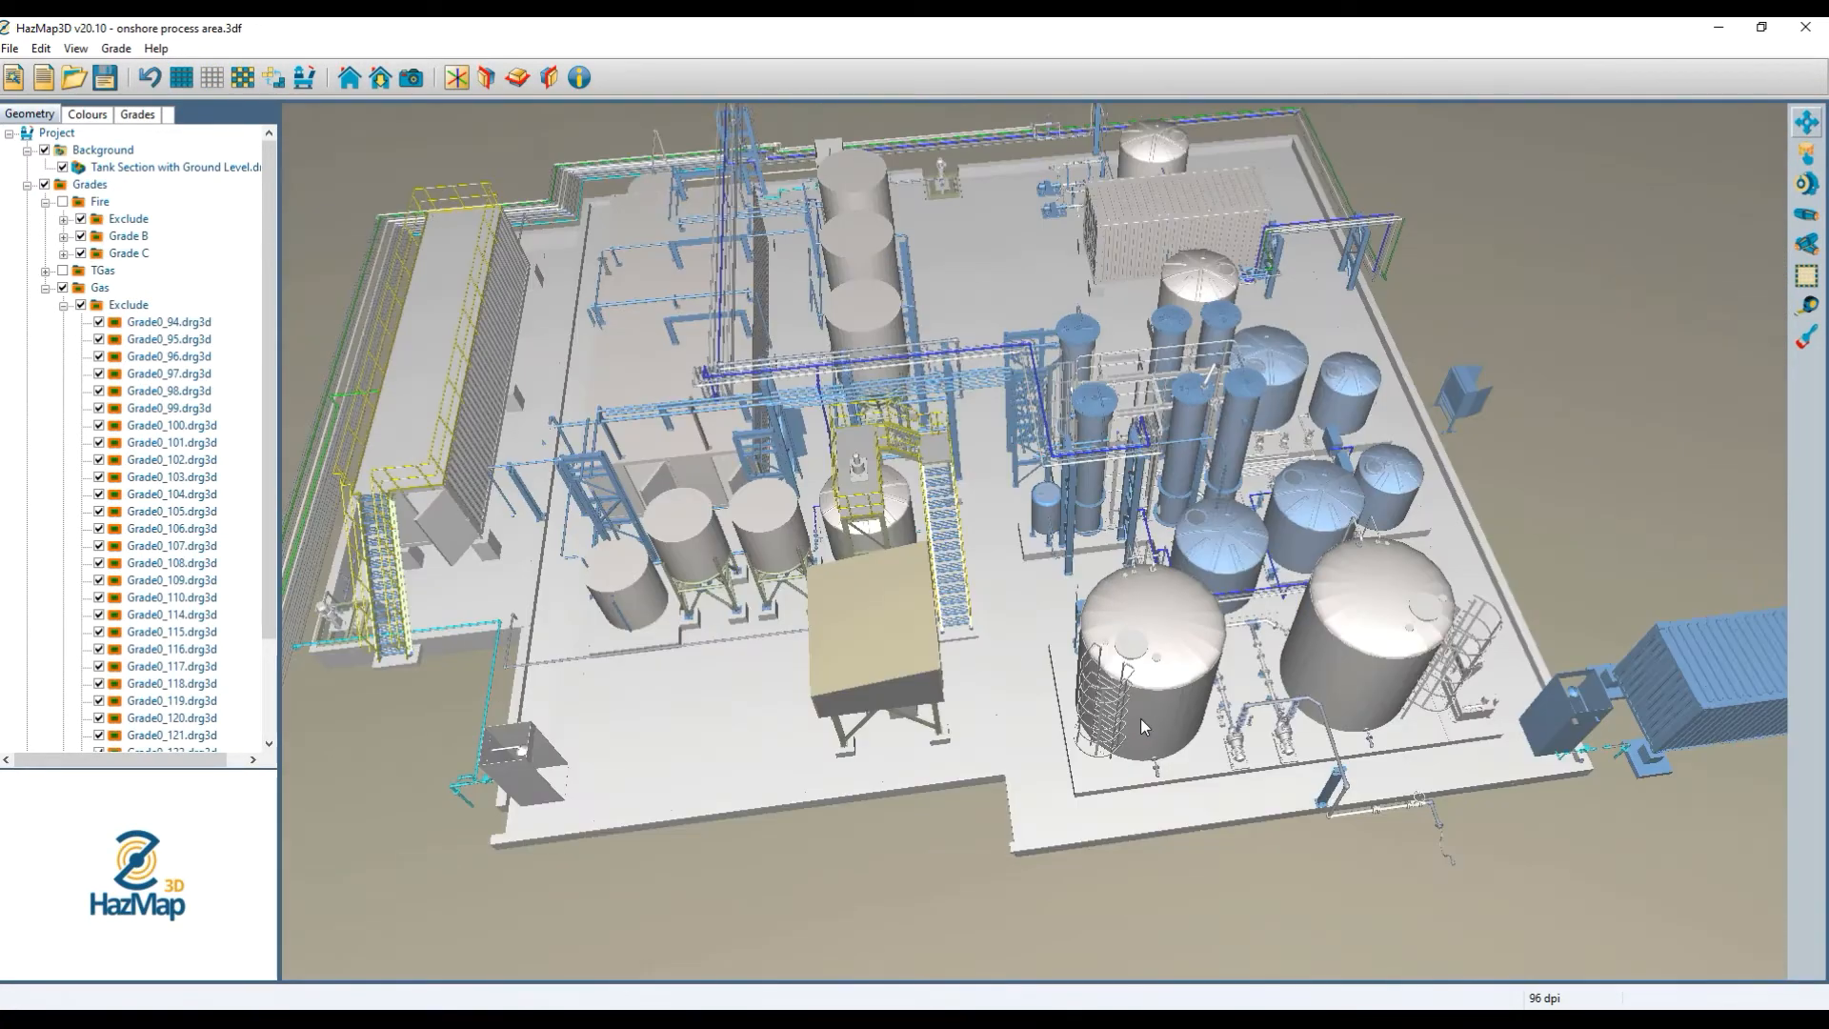
click(991, 541)
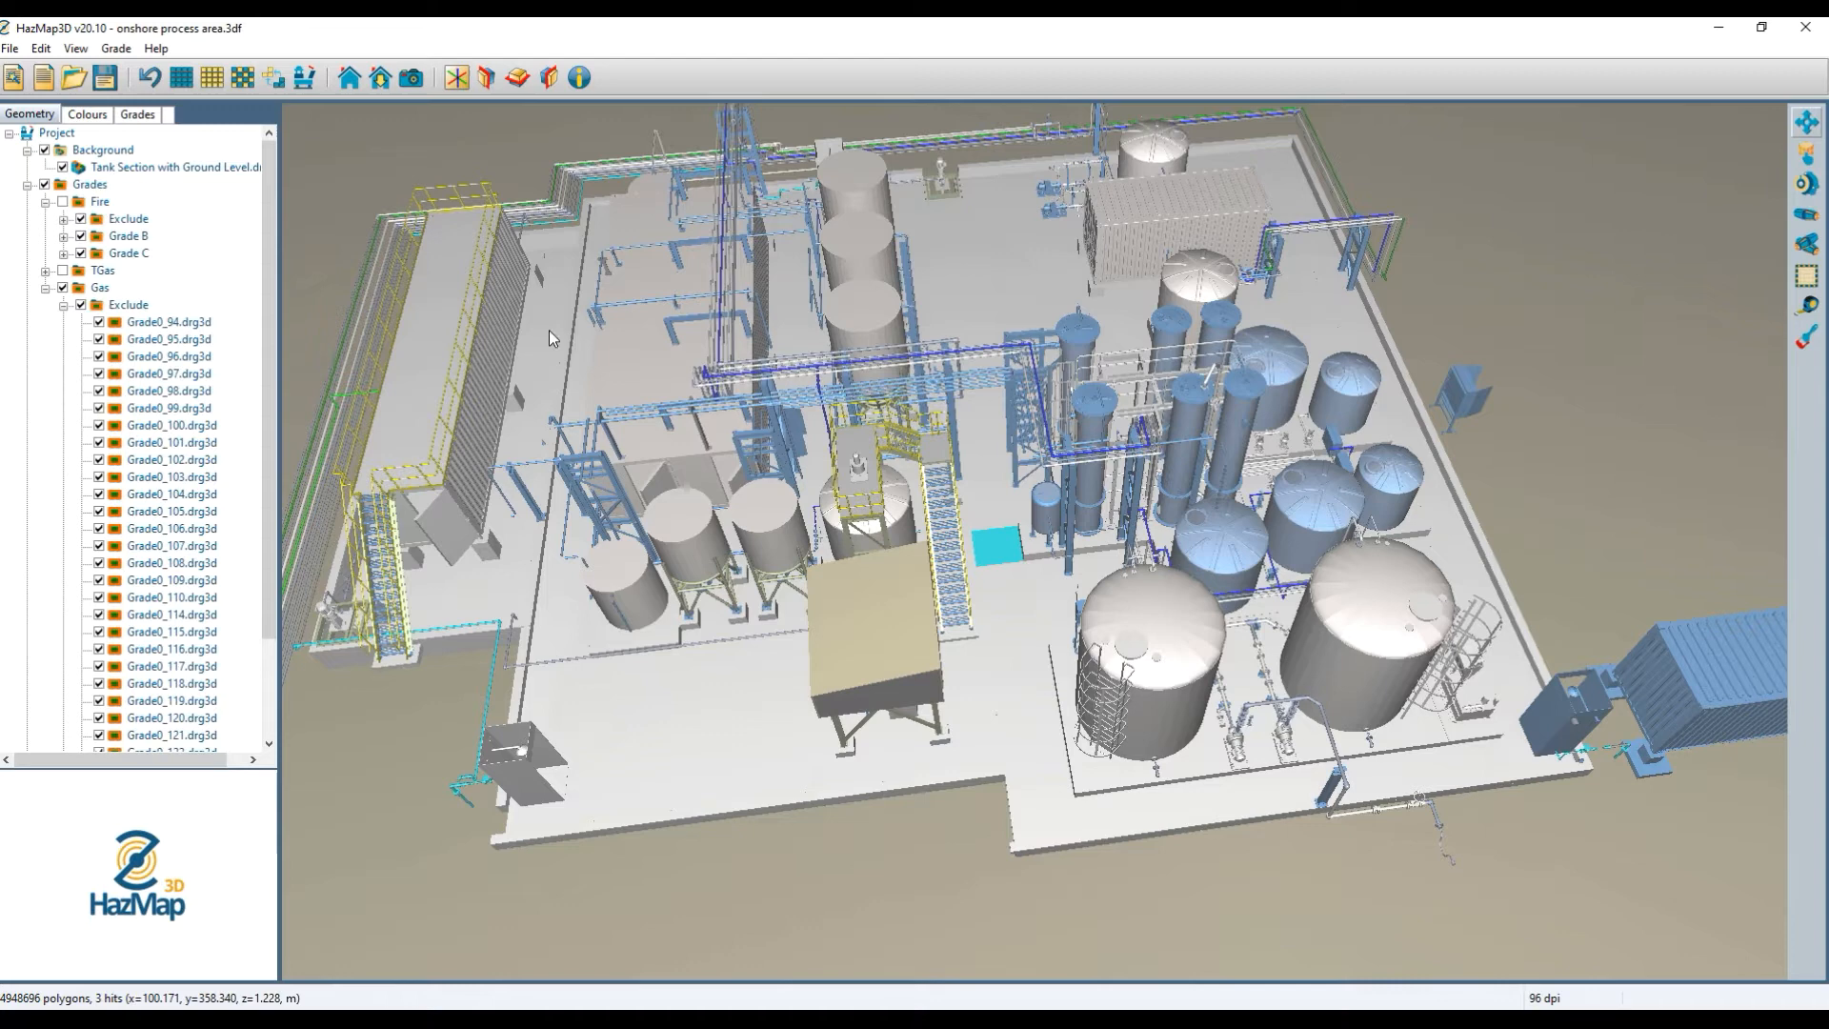
scroll(549, 330, down, 2)
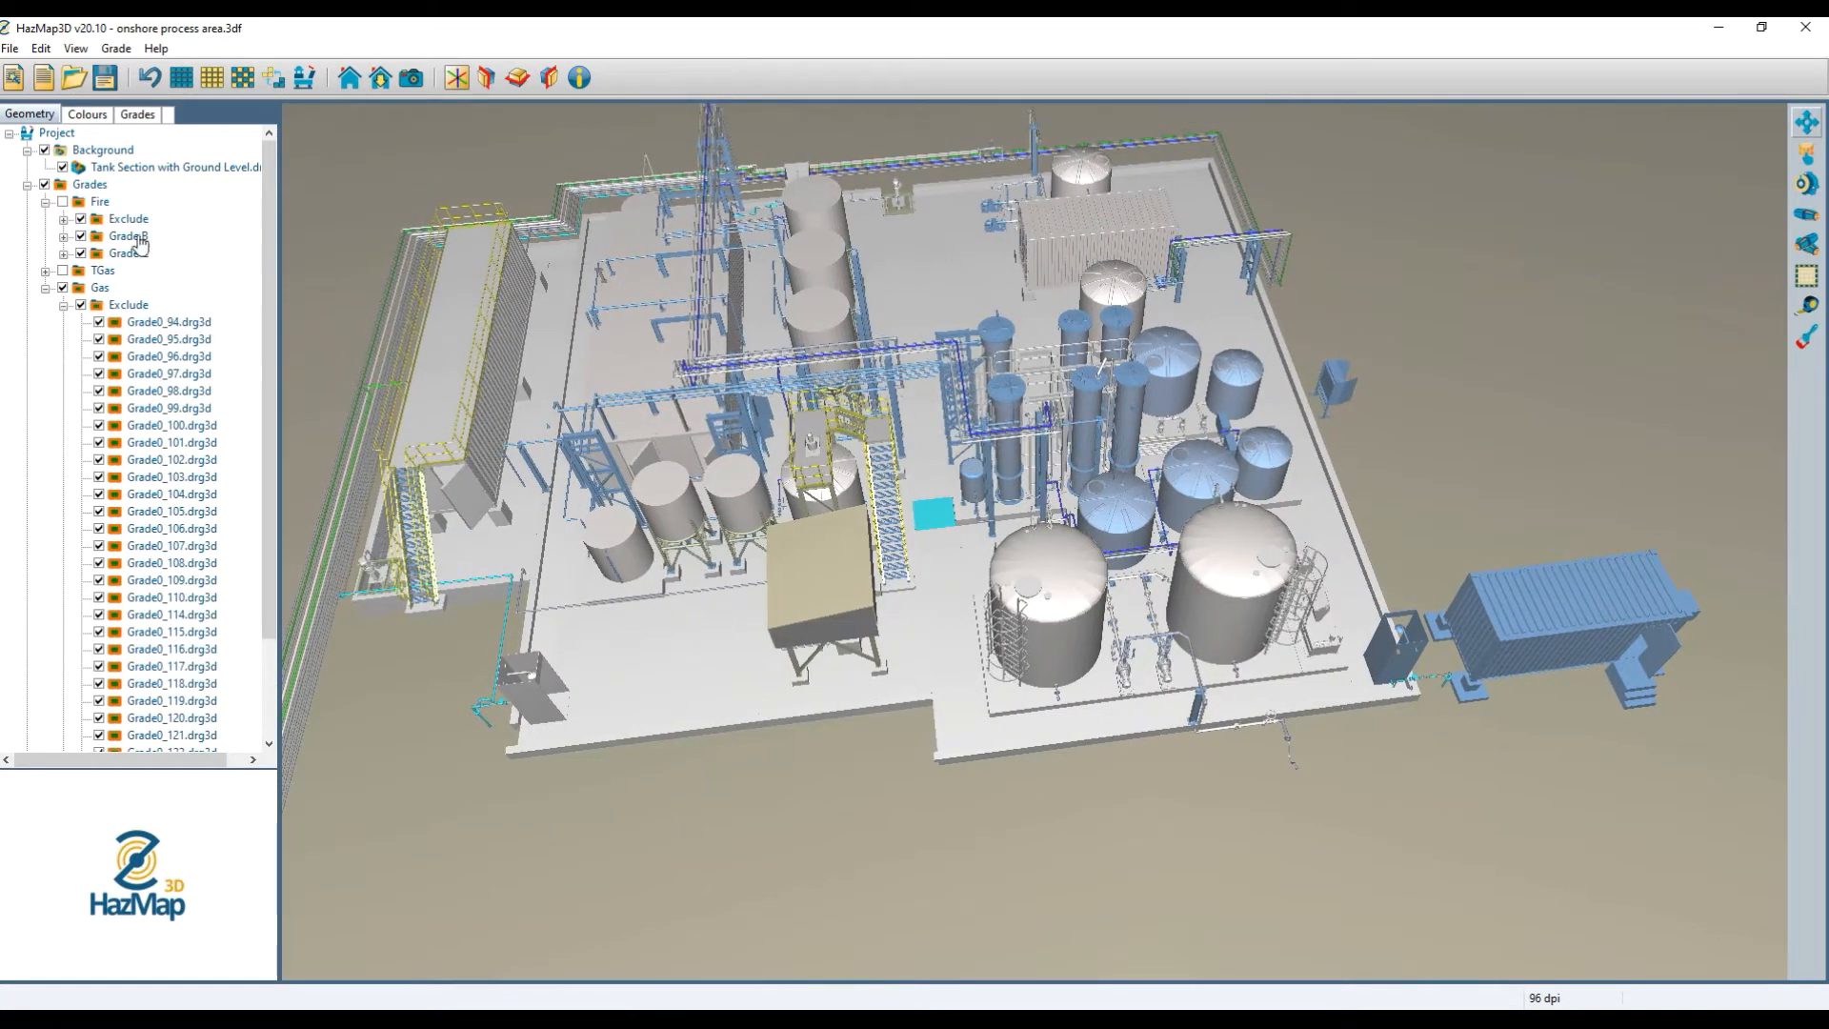
Add a new flammable gas assessment to the project and name it Bund Area Baseline Flam Gas.
right_click(71, 140)
click(118, 174)
scroll(181, 543, down, 3)
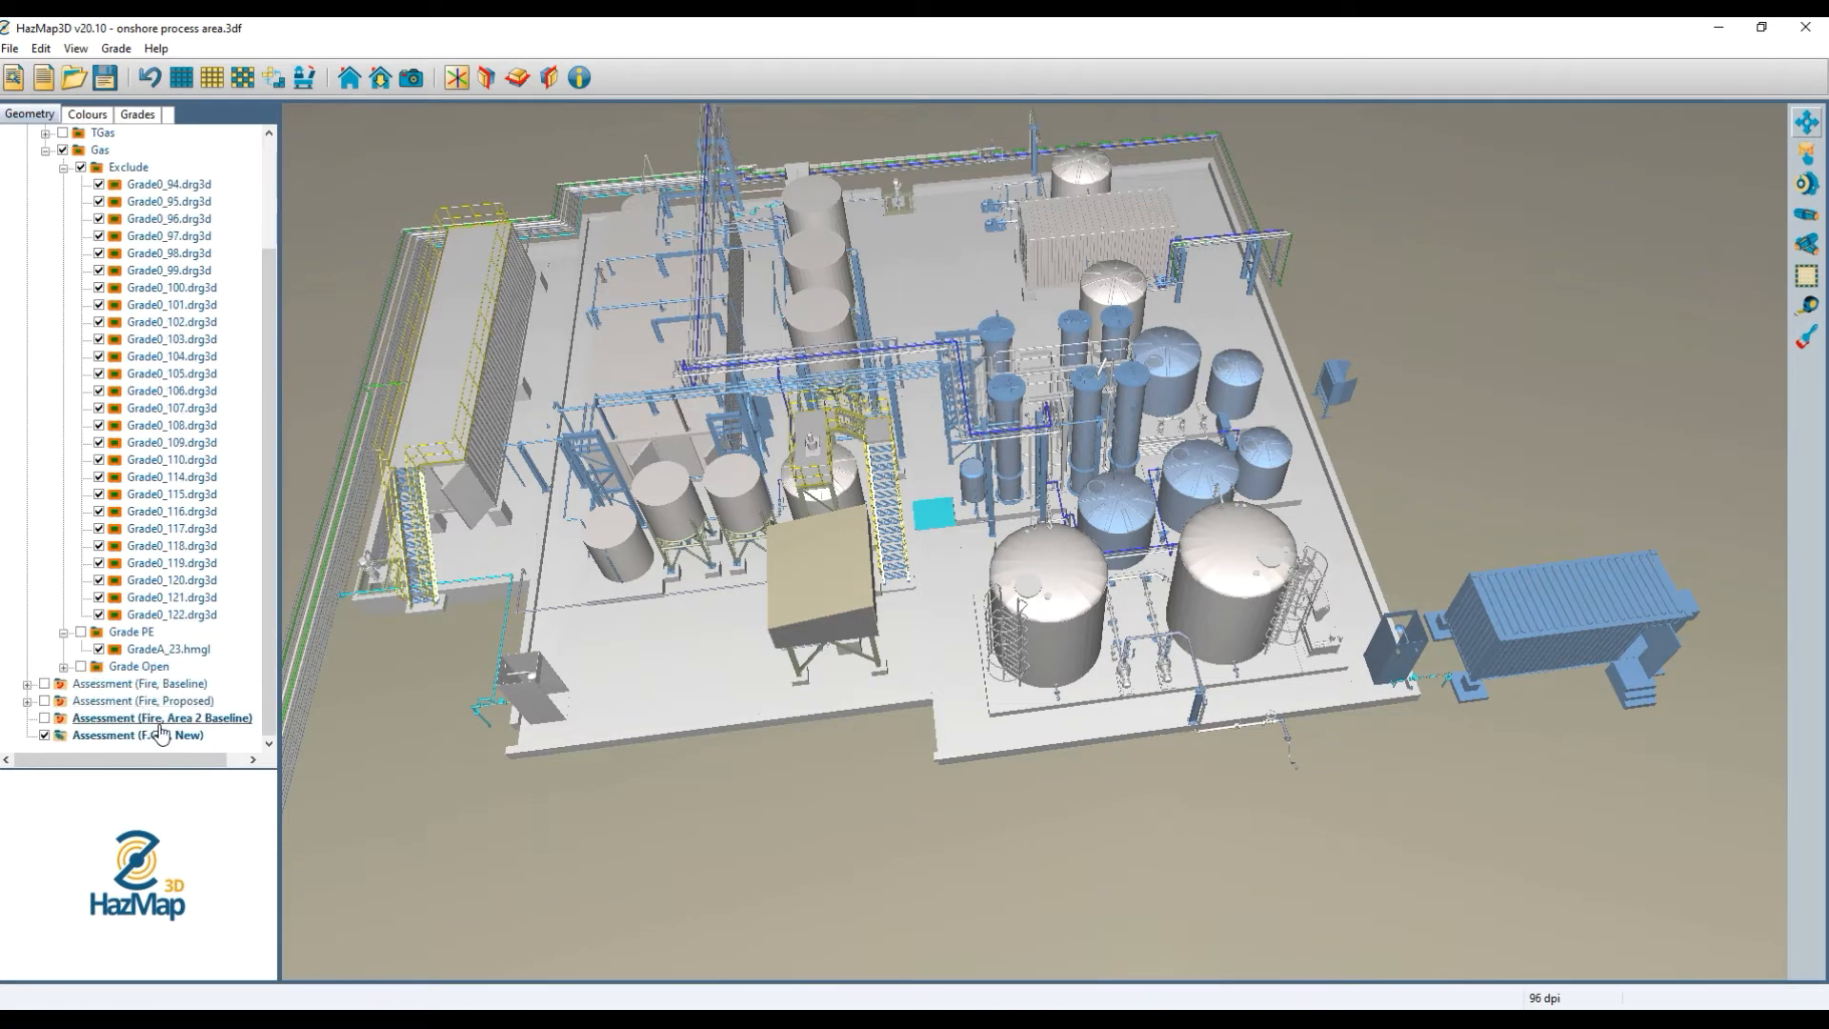
scroll(114, 644, up, 3)
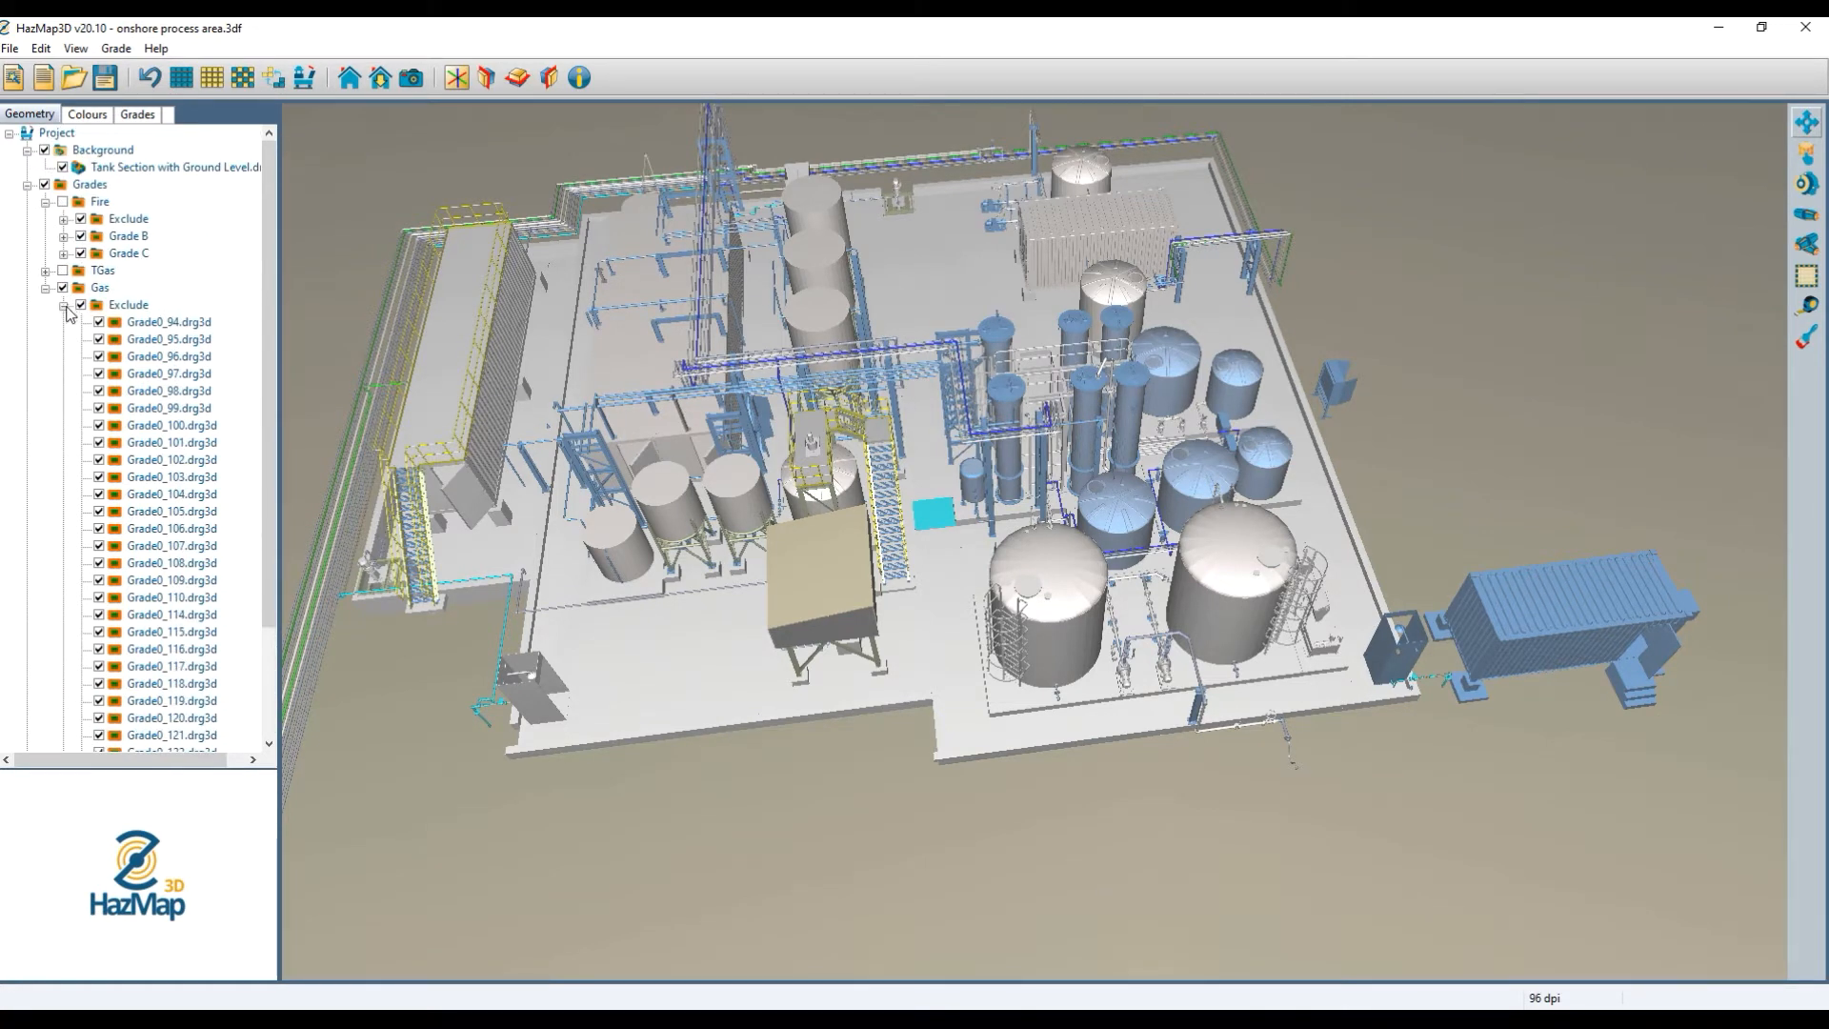
click(64, 306)
double_click(196, 430)
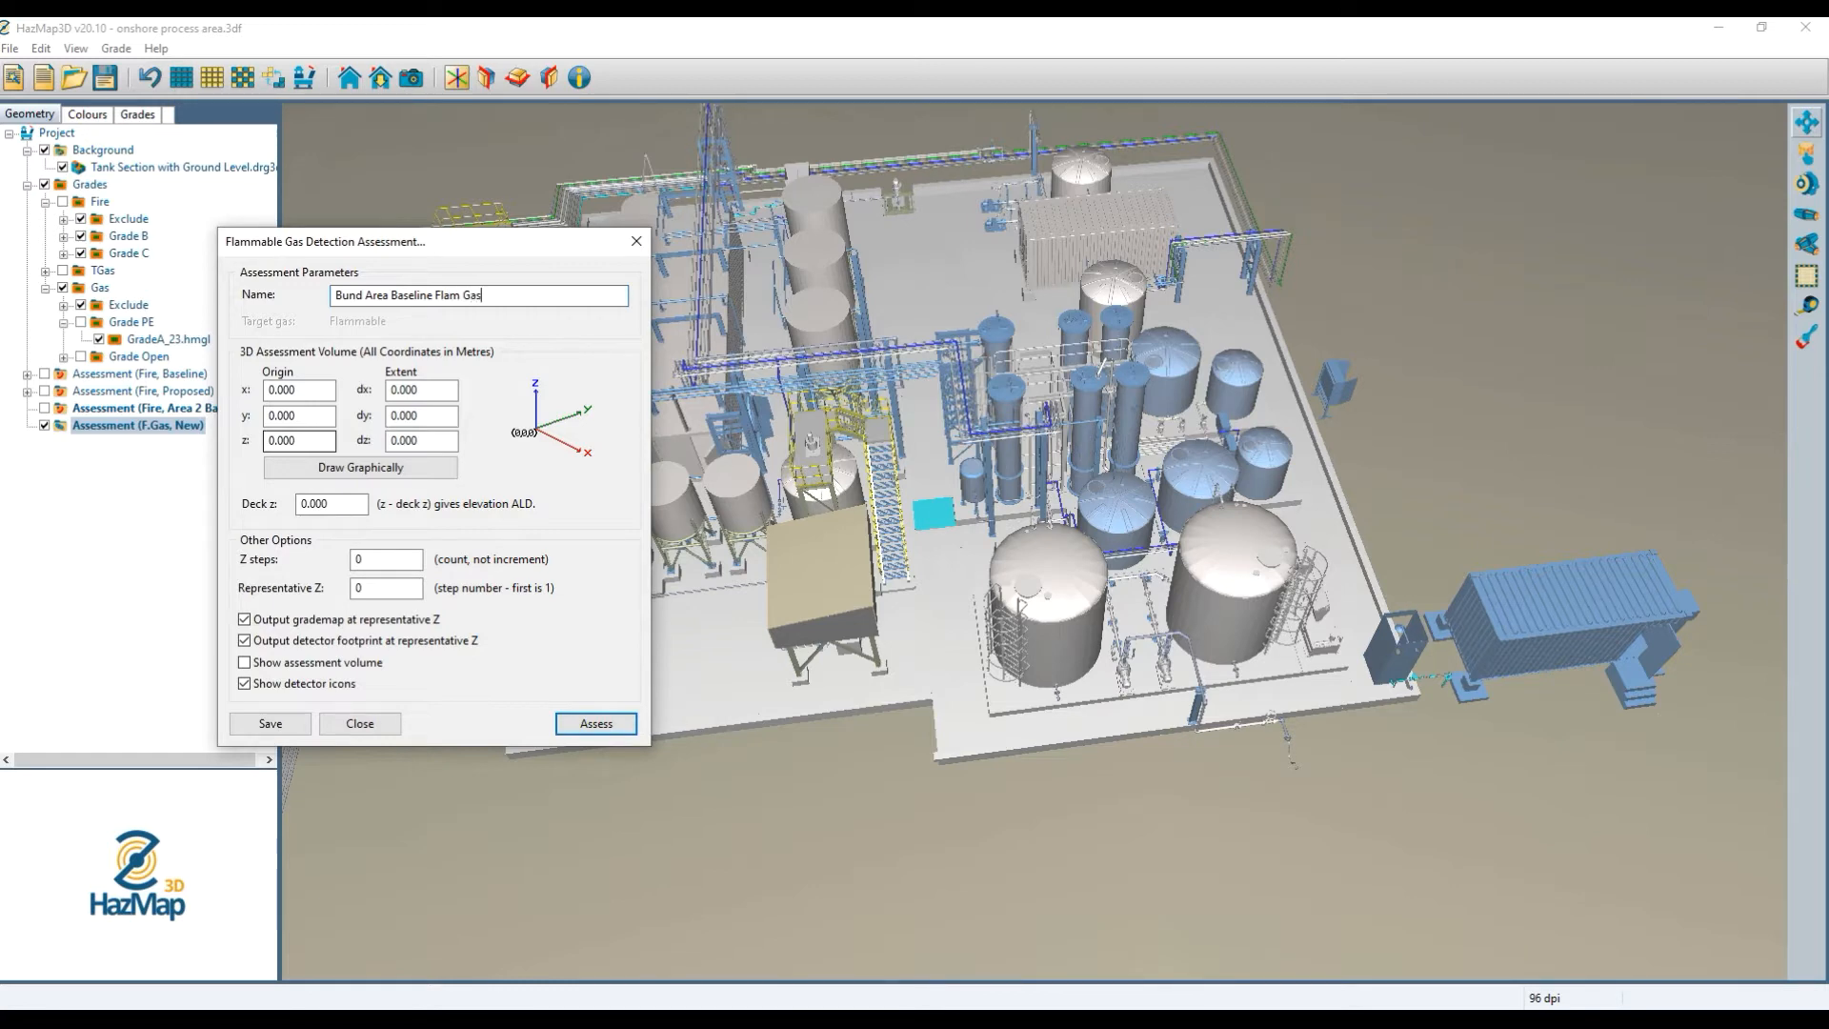
Begin drawing the assessment volume graphically with a 5 m height, fixing its first corner at the rear bund corner beyond the container.
click(403, 478)
scroll(1141, 155, up, 8)
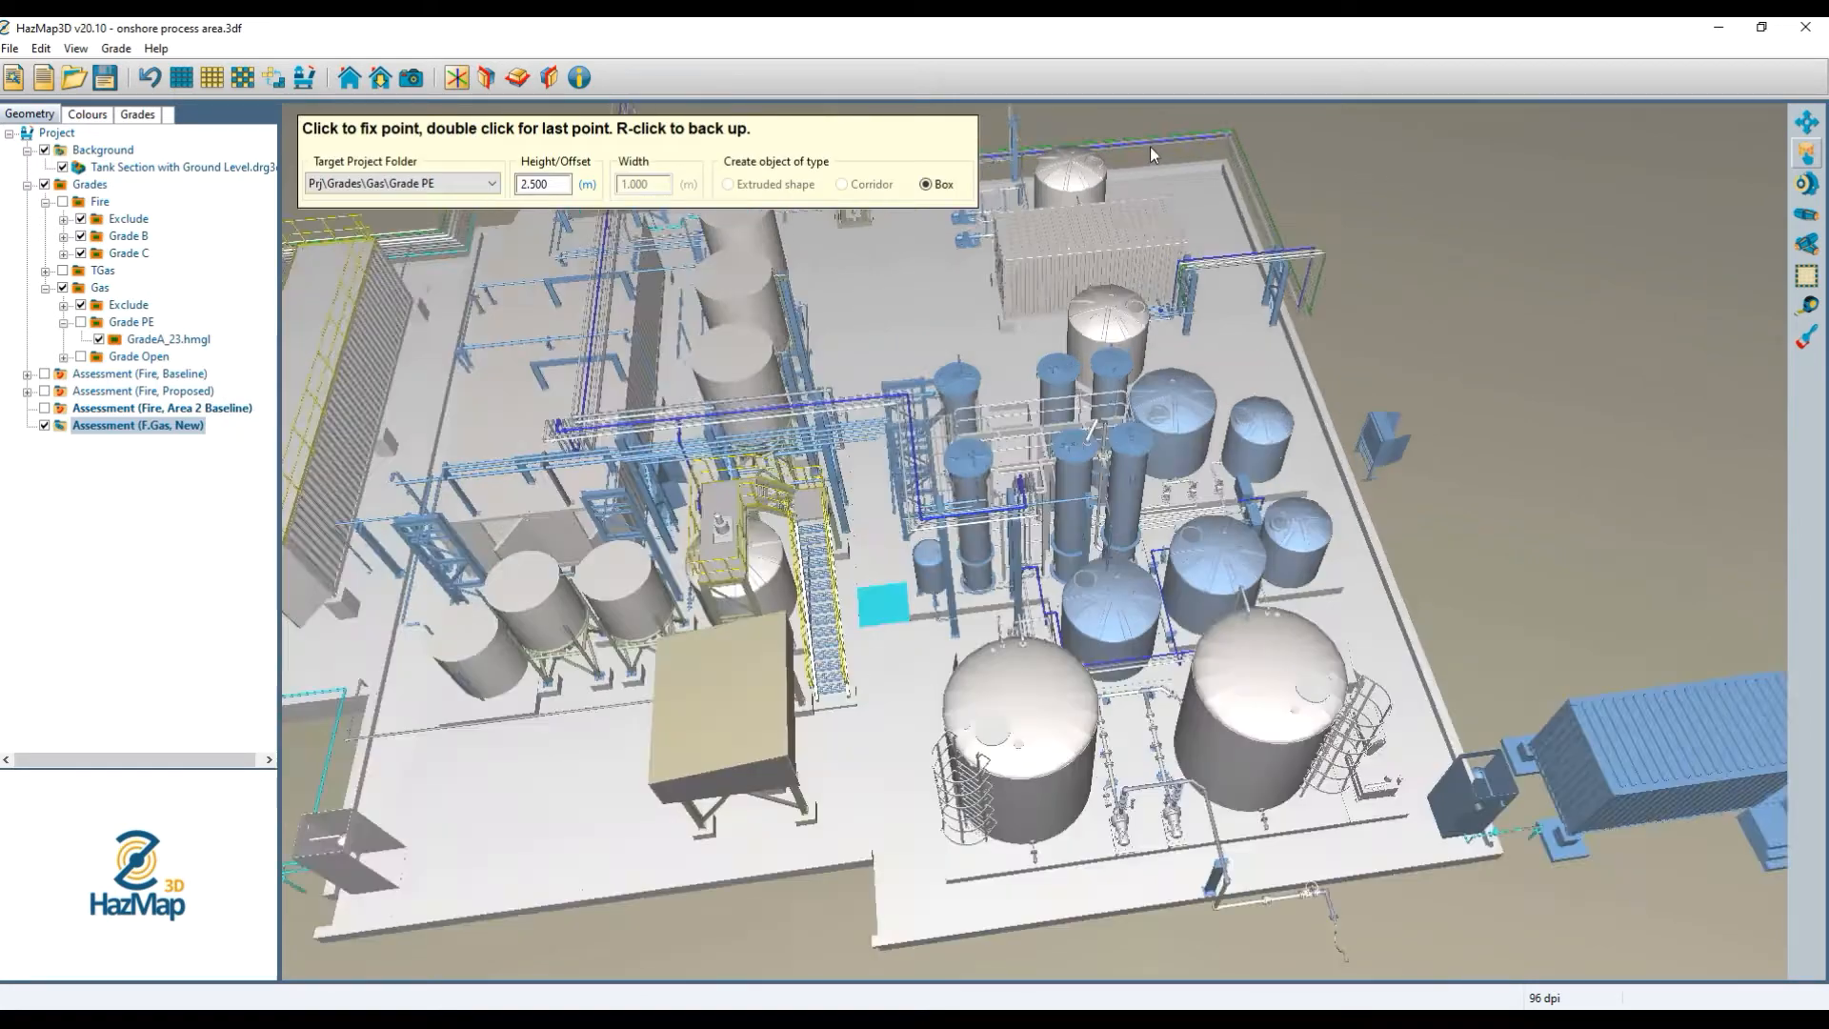
scroll(1197, 201, up, 8)
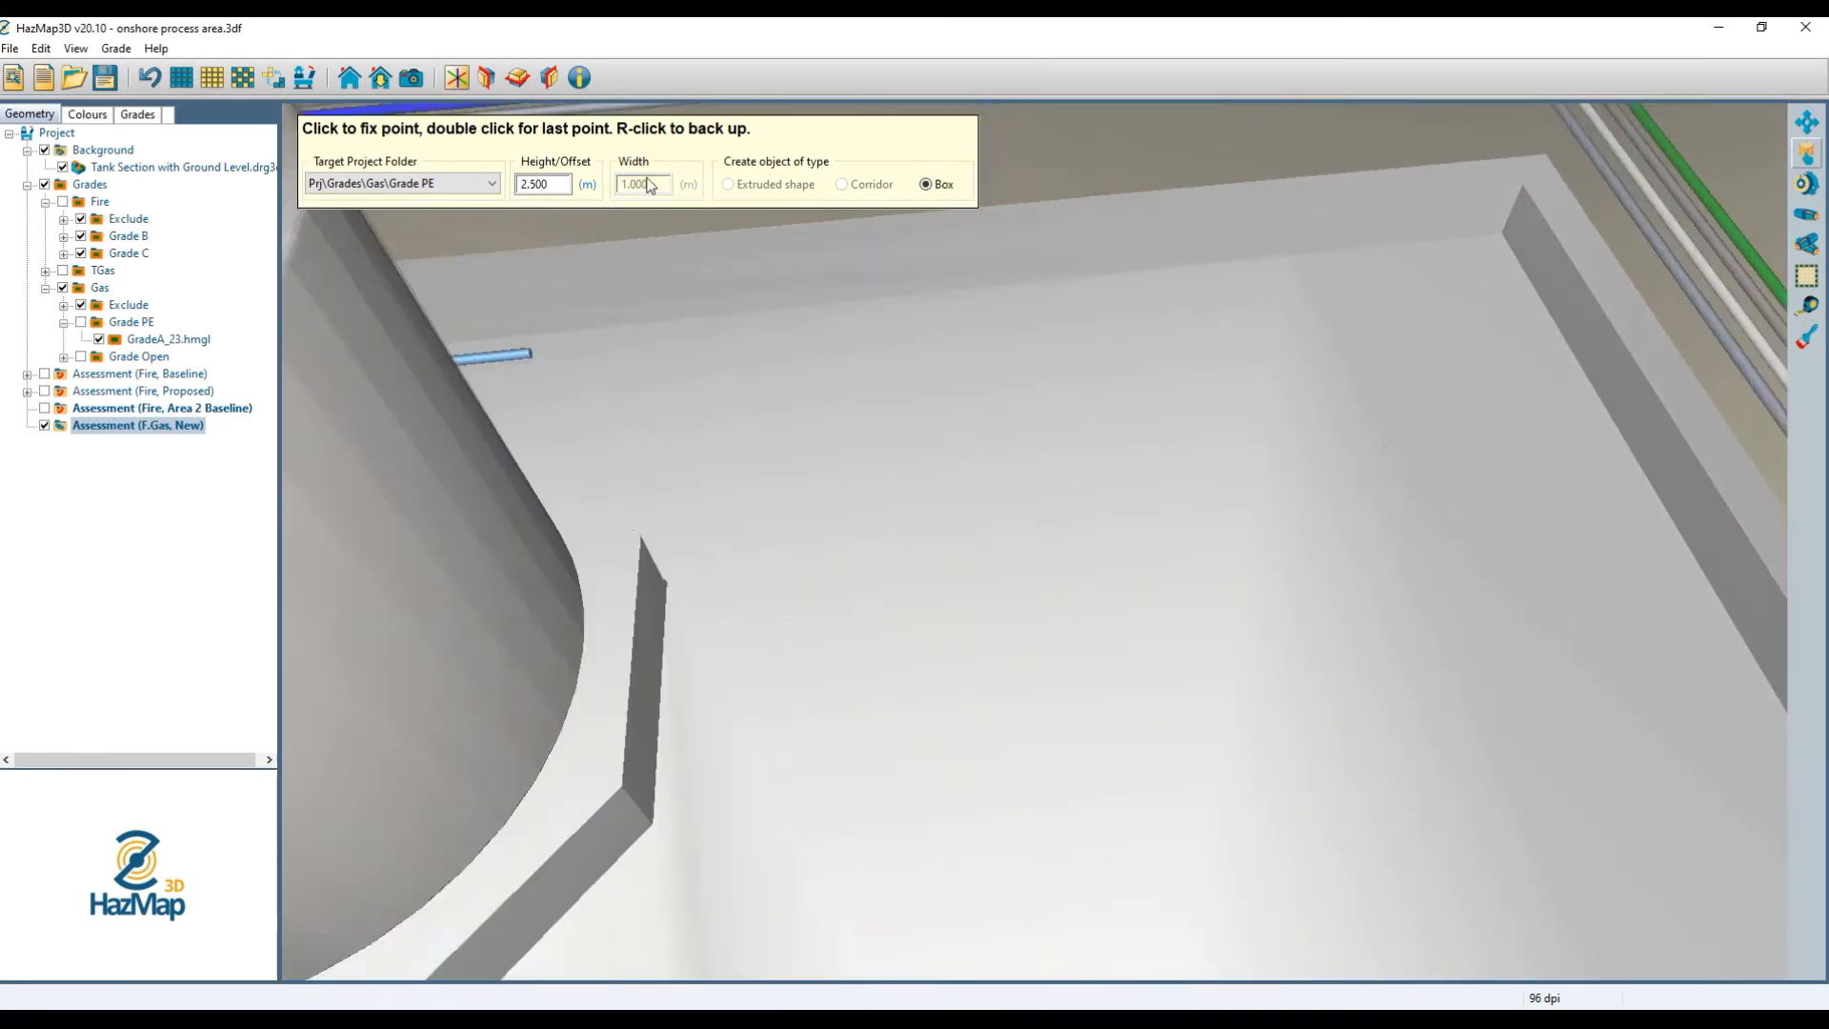
double_click(543, 183)
text(5)
scroll(1440, 293, down, 6)
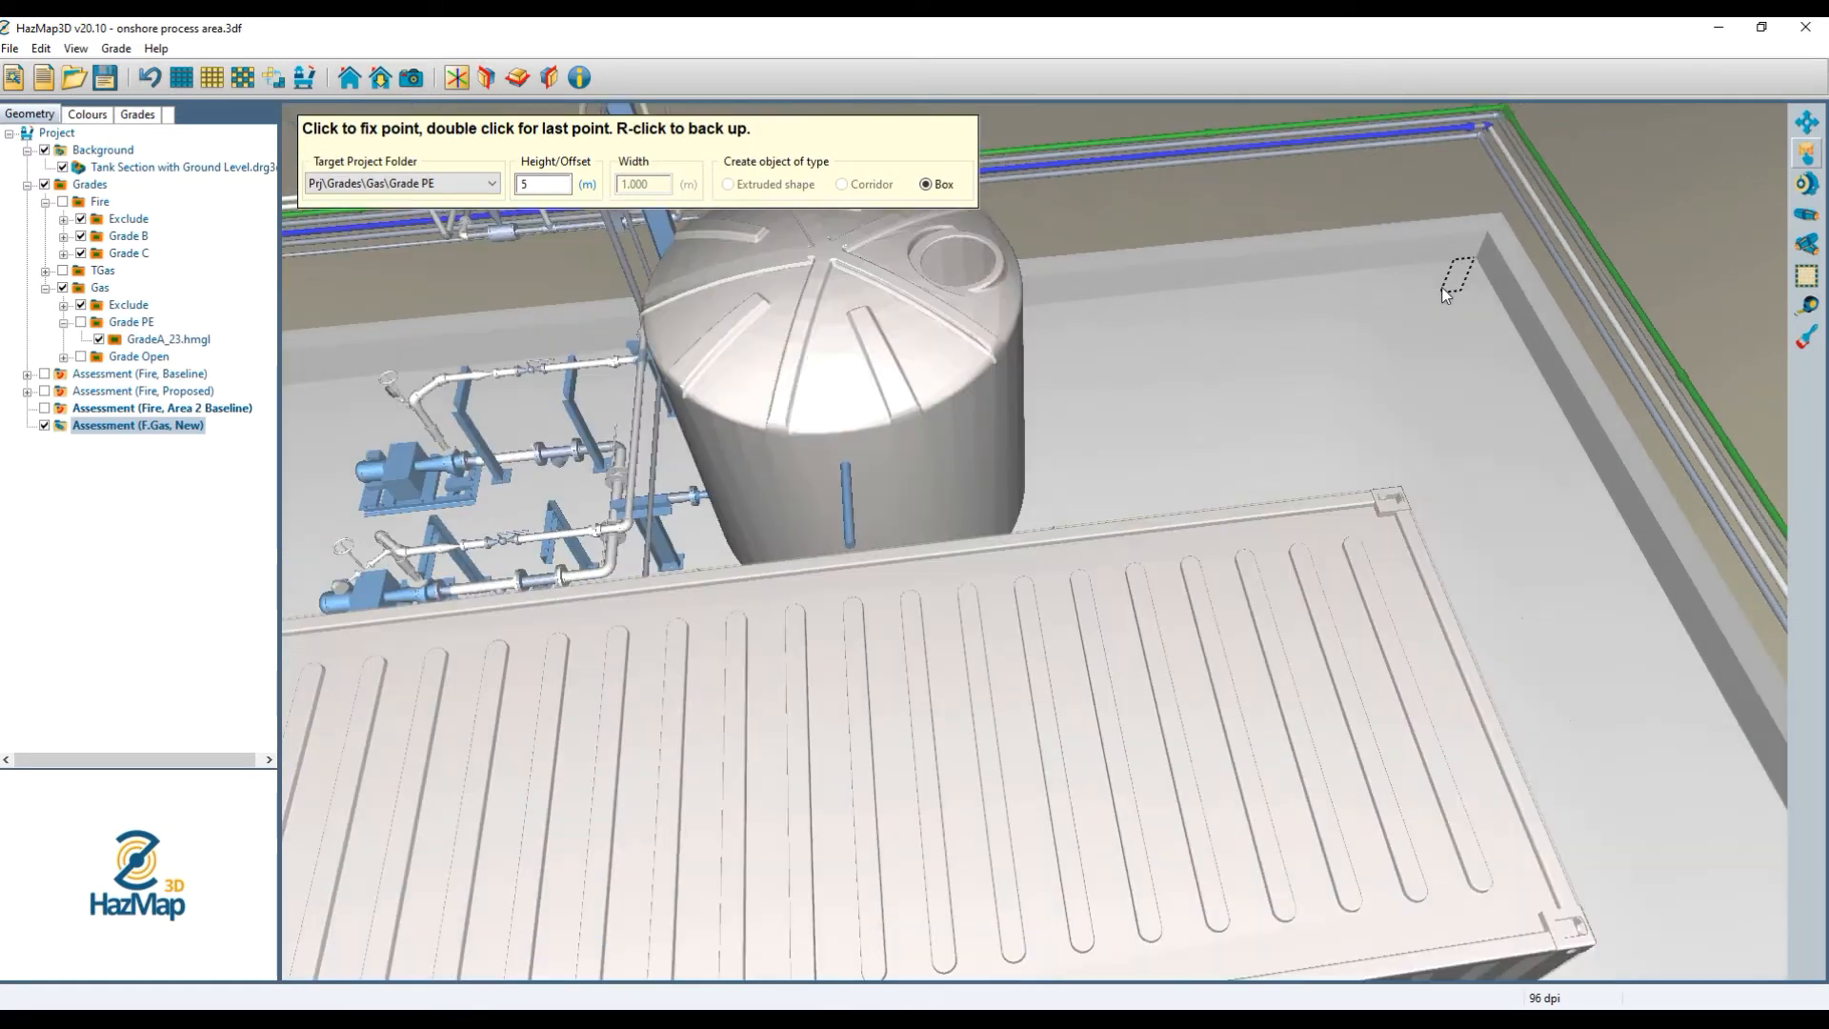
Extend the assessment box across the whole bund to just beyond the opposite front corner, about 27.7 m by 26.9 m.
scroll(1440, 286, down, 2)
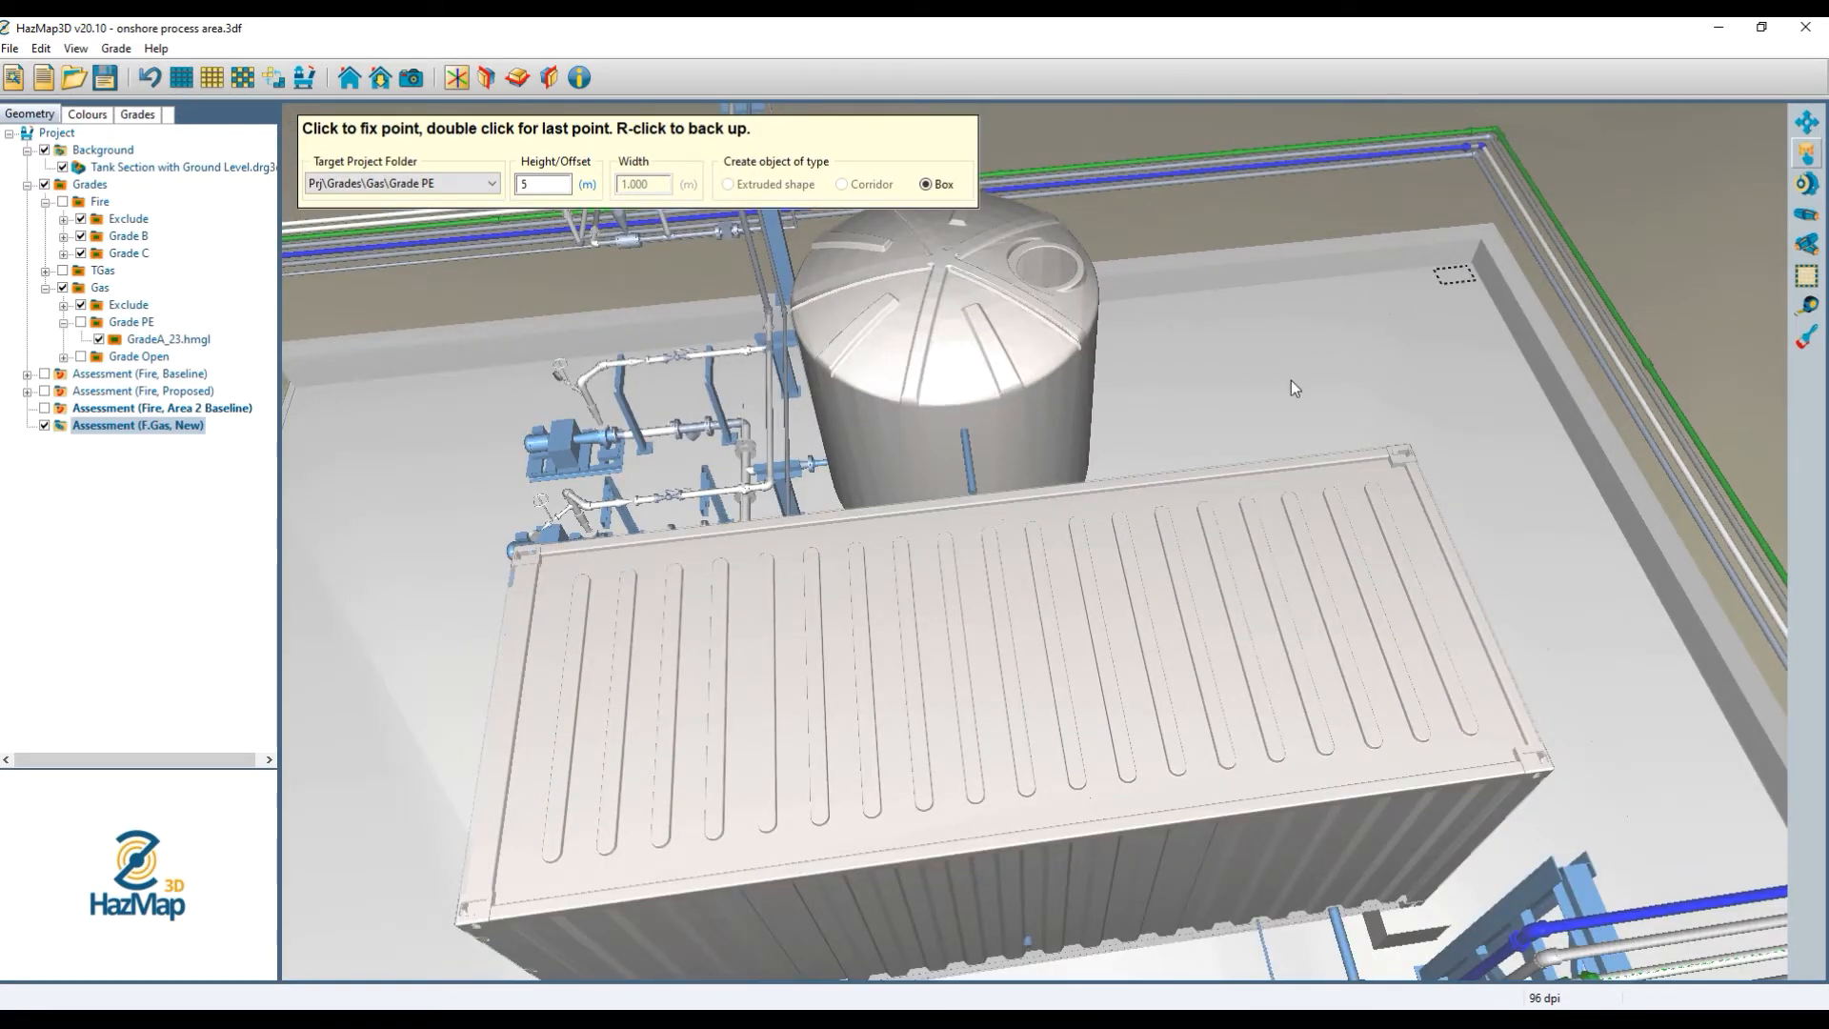
scroll(1280, 390, down, 3)
scroll(1199, 488, down, 3)
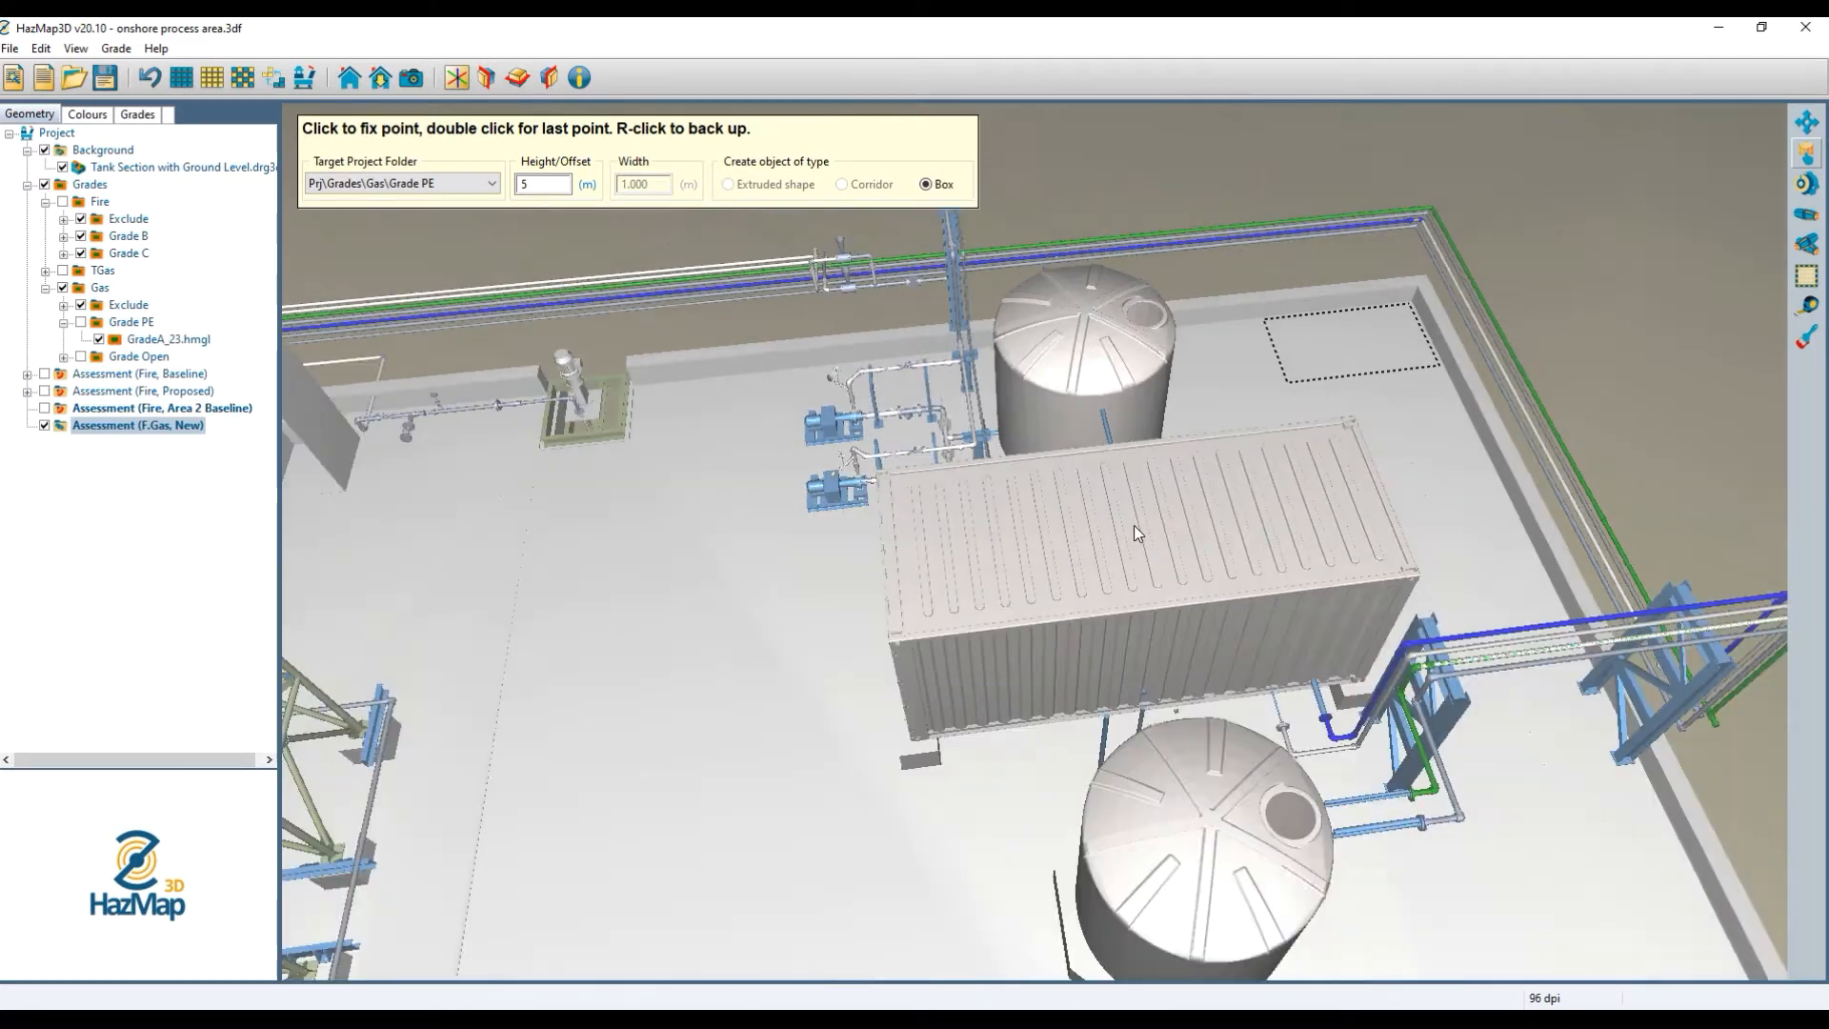
scroll(1240, 552, down, 3)
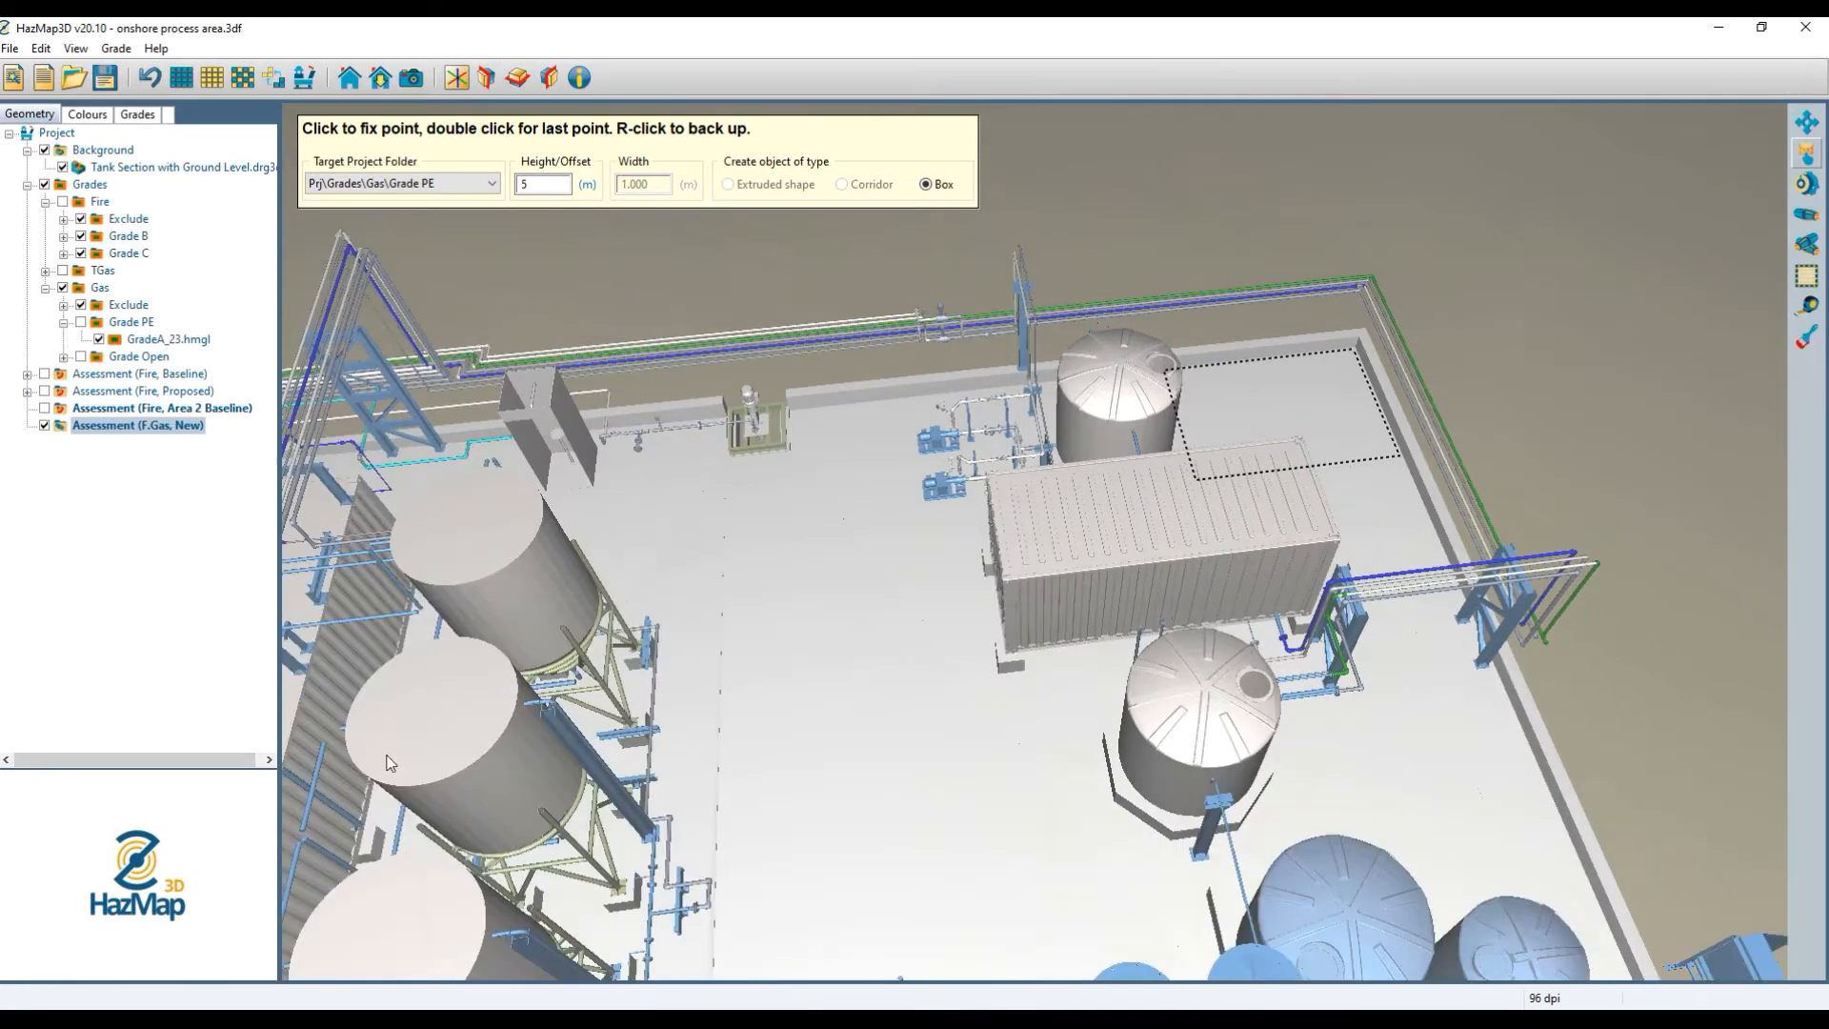
scroll(410, 882, down, 3)
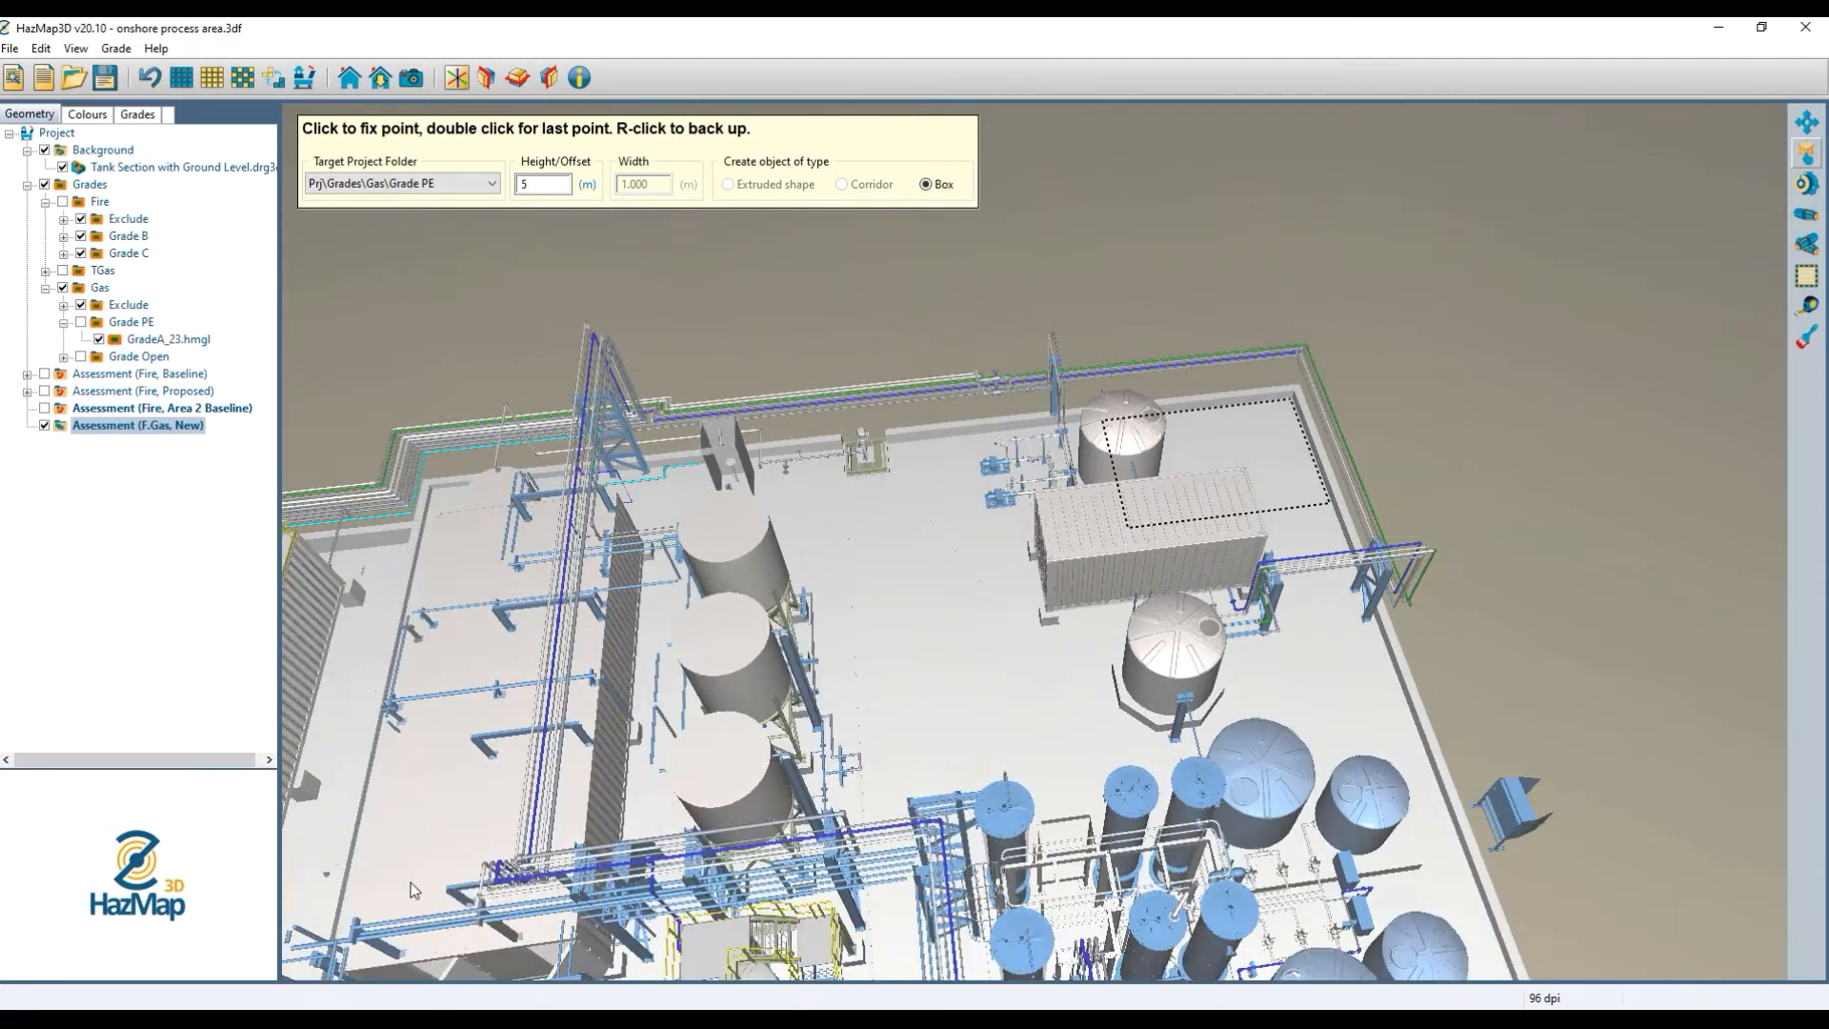
scroll(1208, 638, down, 3)
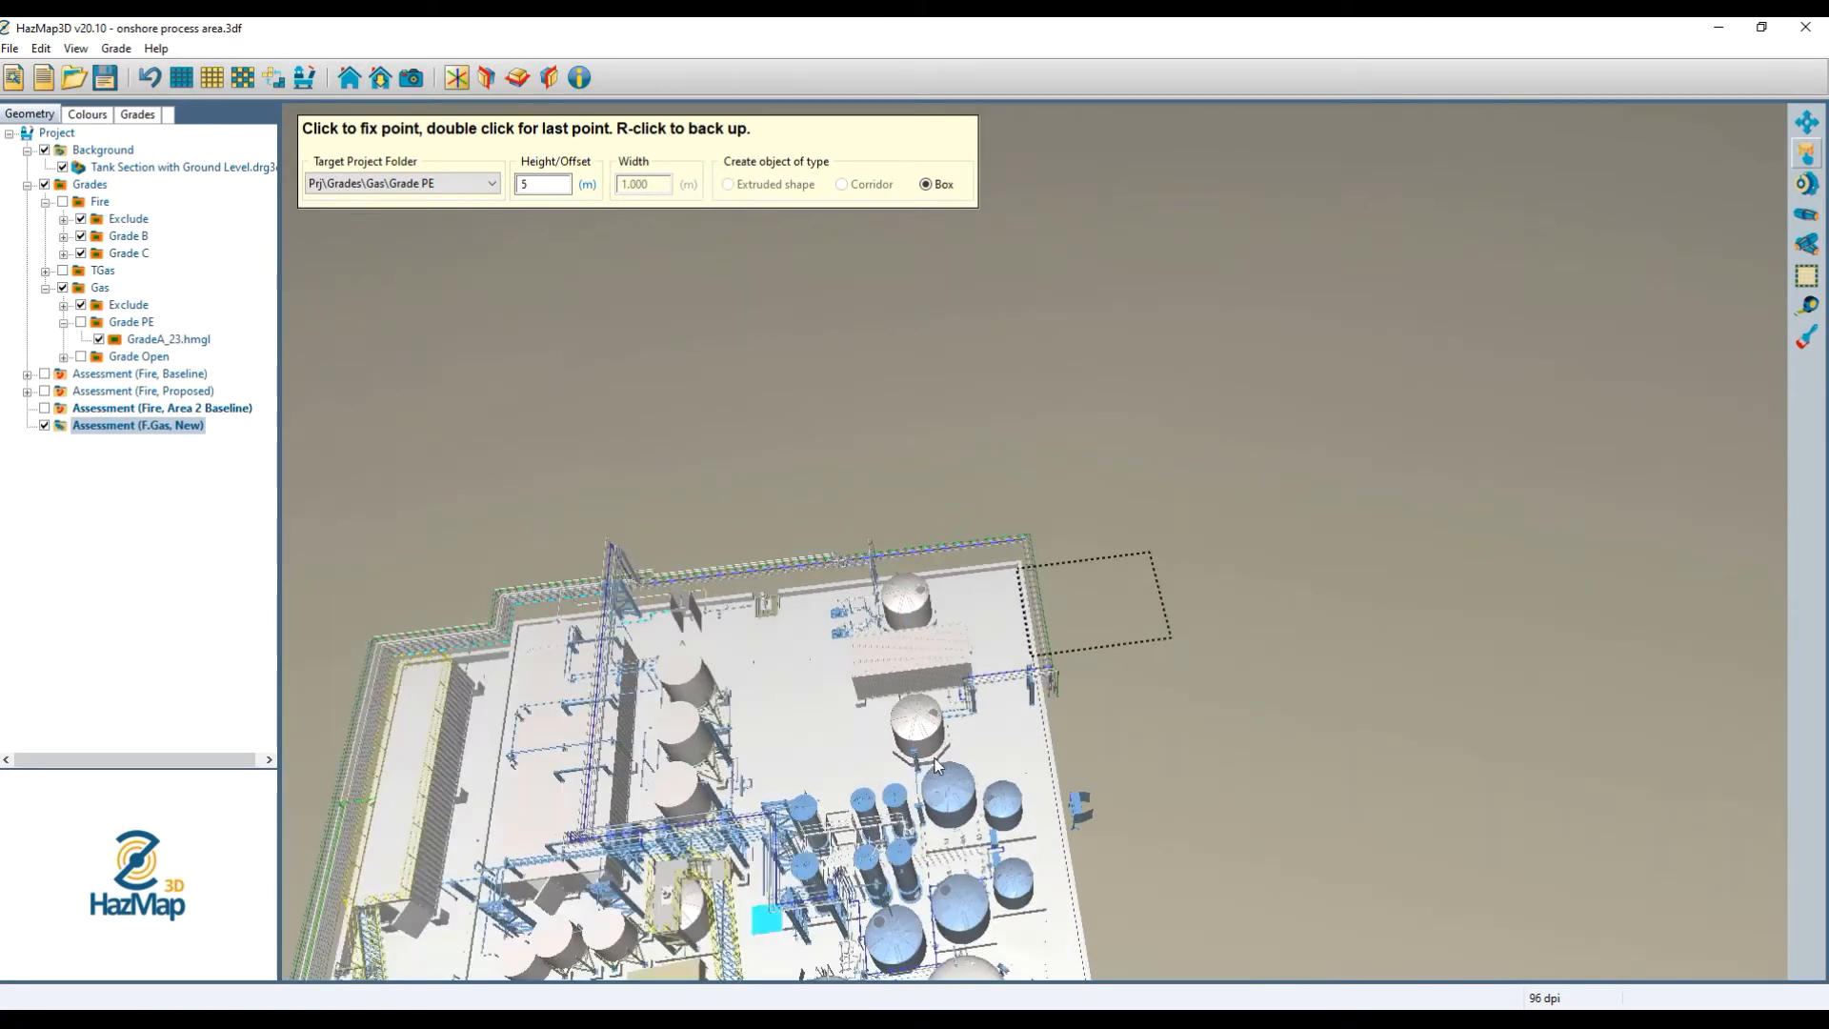
scroll(936, 758, up, 1)
scroll(938, 789, down, 2)
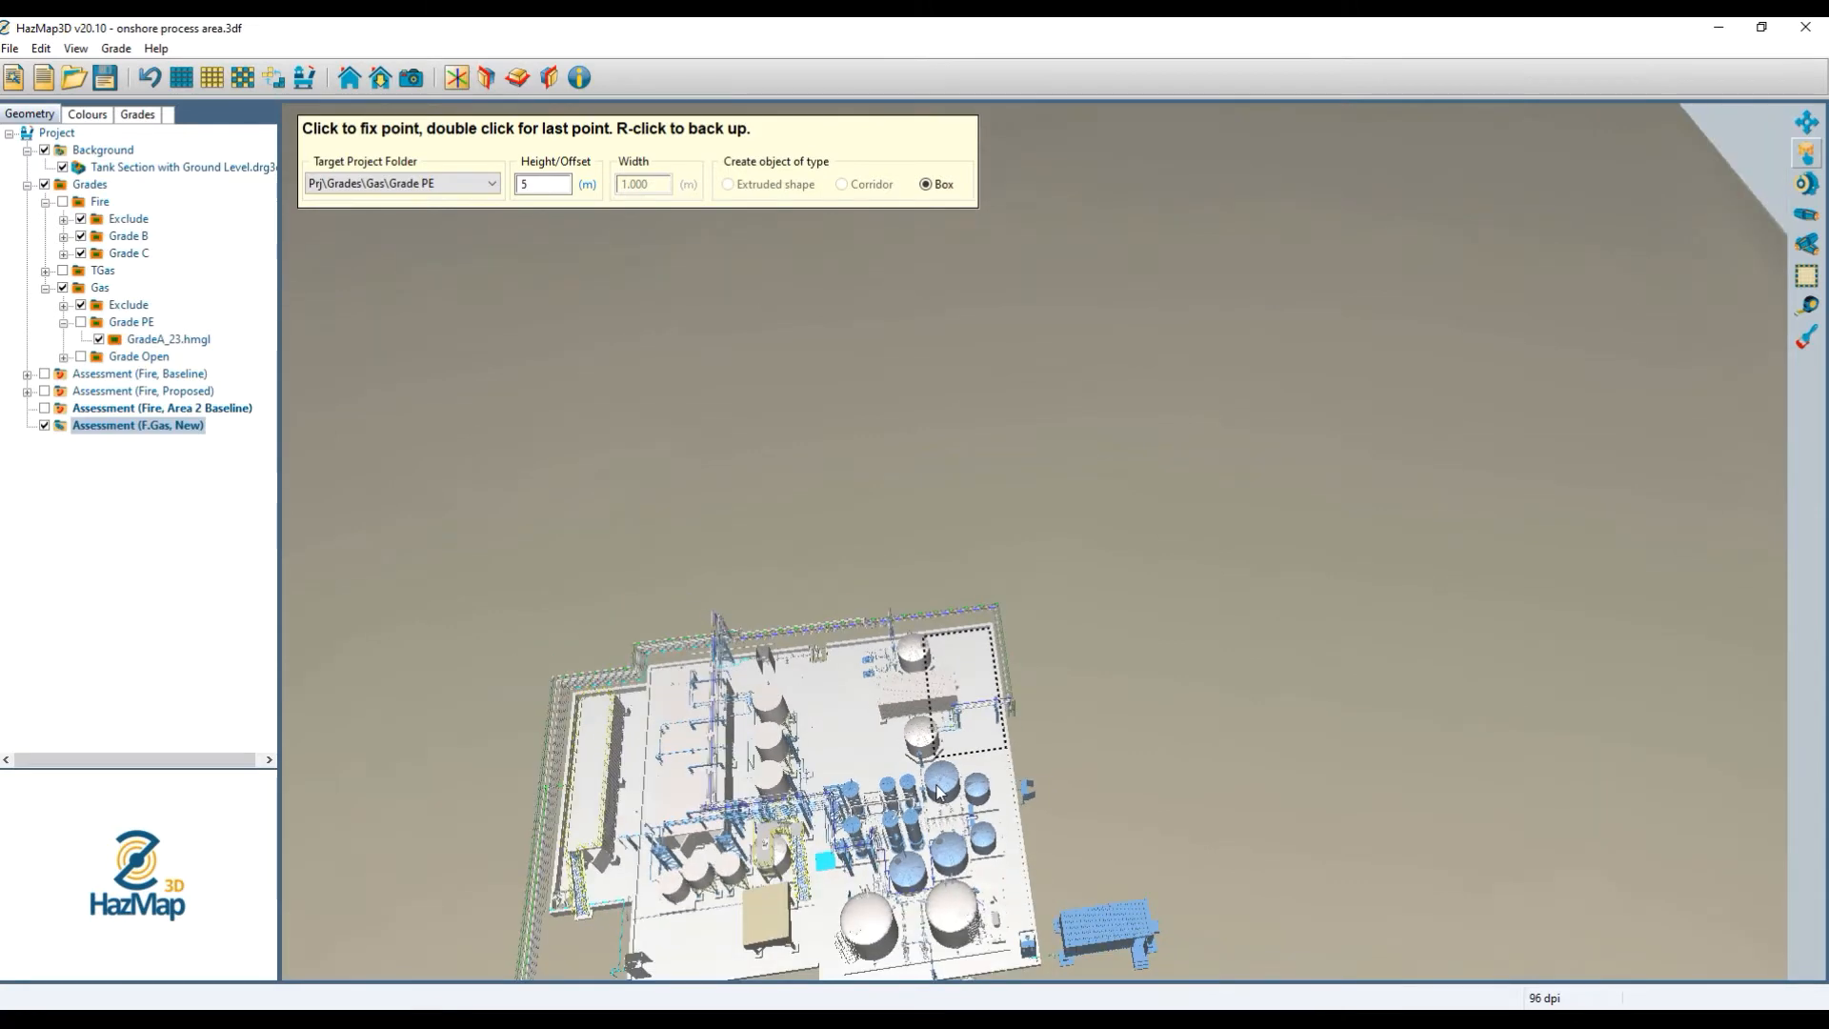
scroll(686, 960, down, 1)
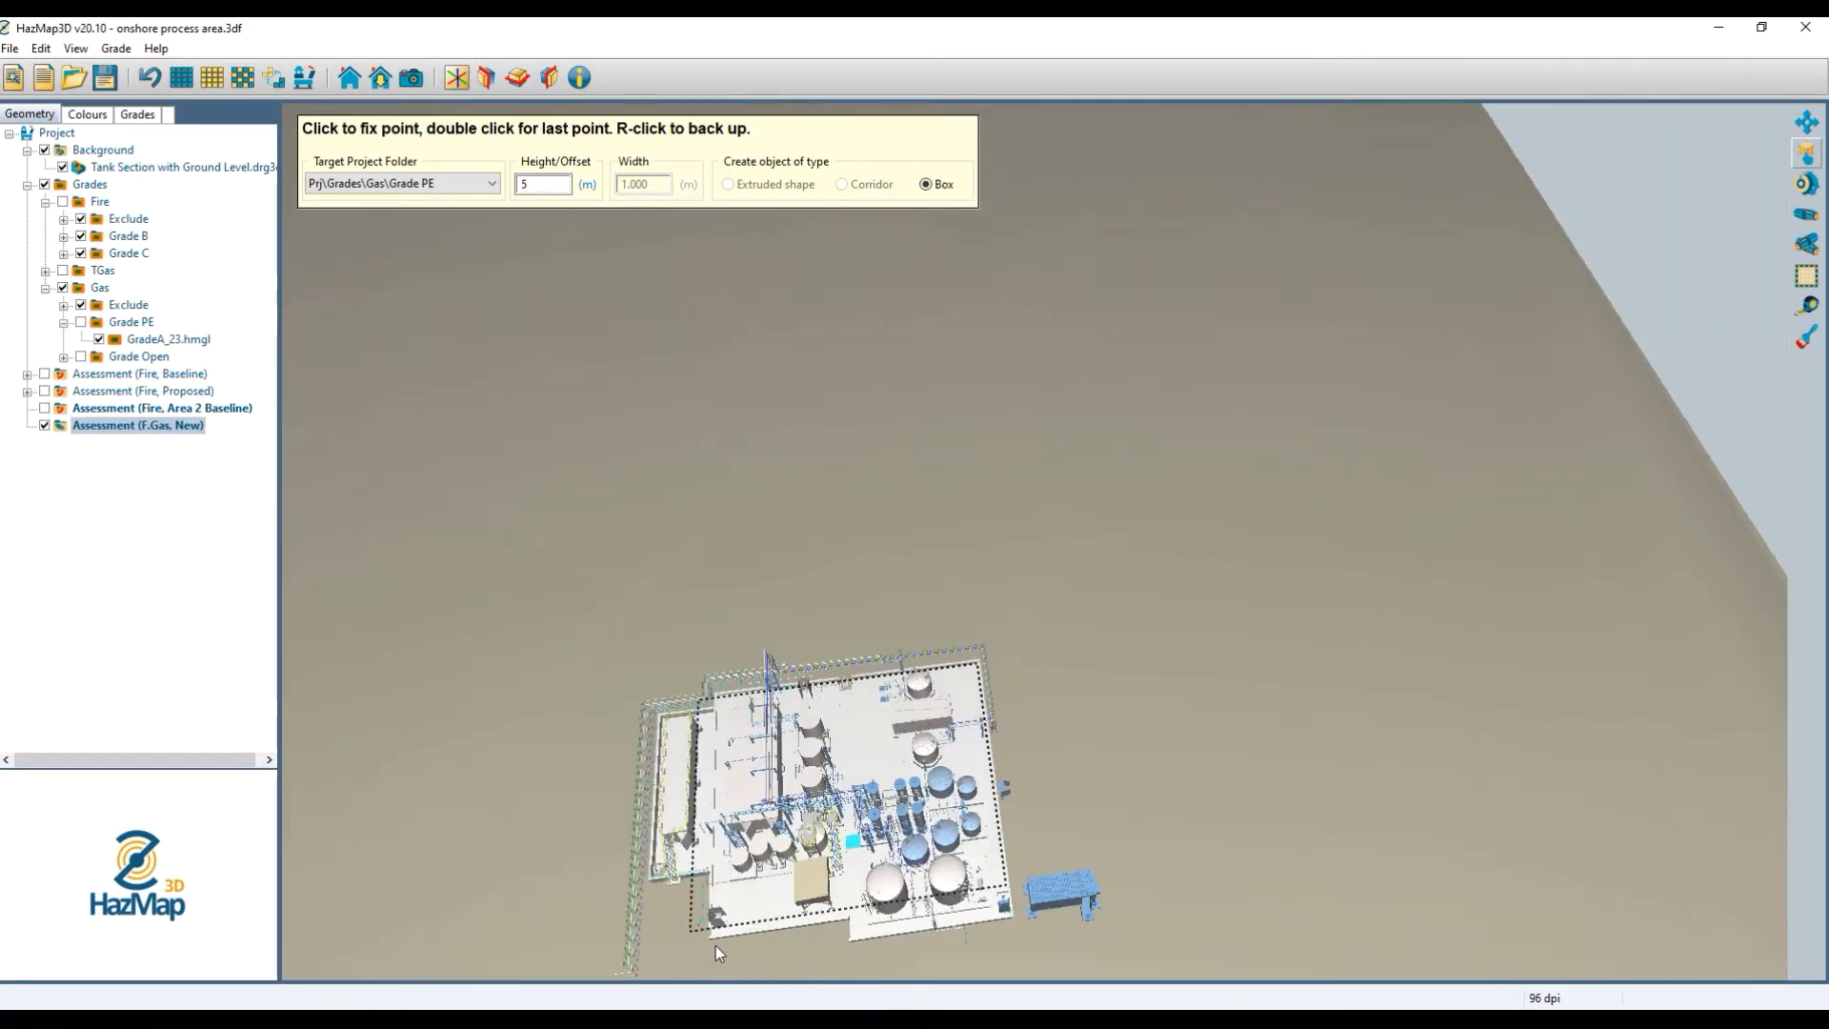
scroll(716, 945, up, 2)
scroll(732, 957, up, 3)
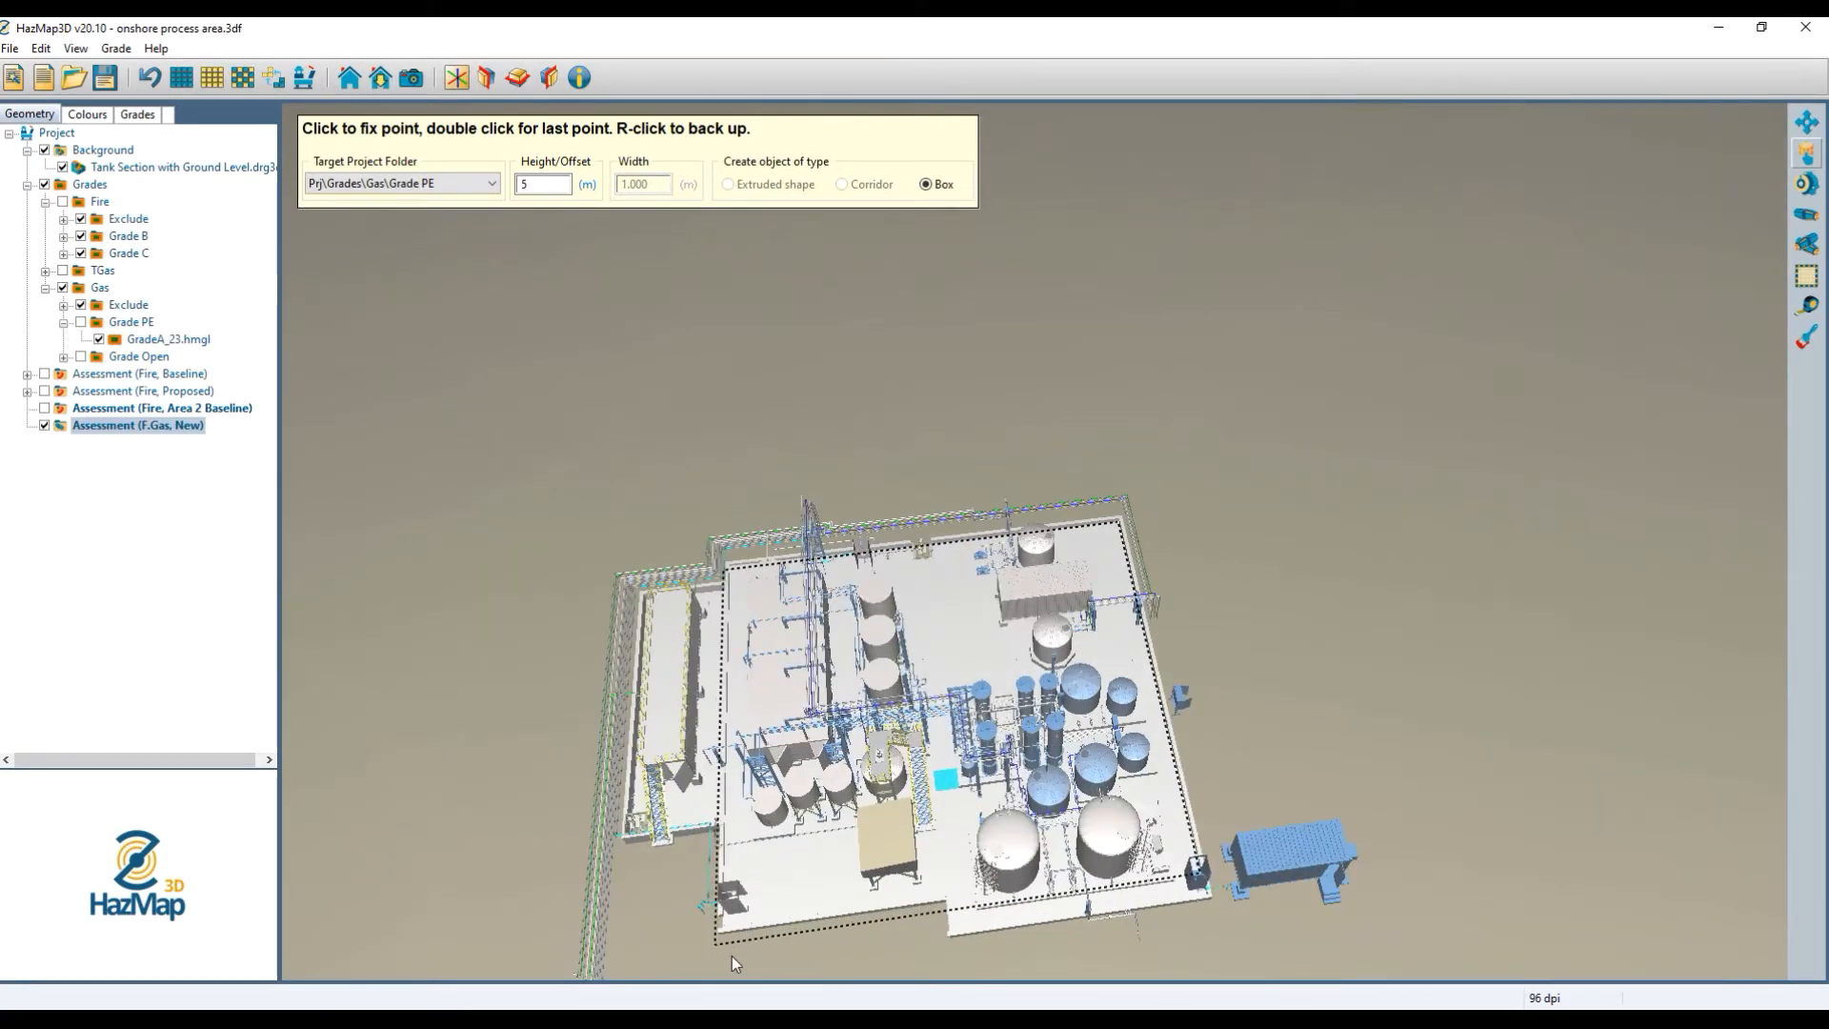
scroll(732, 956, up, 5)
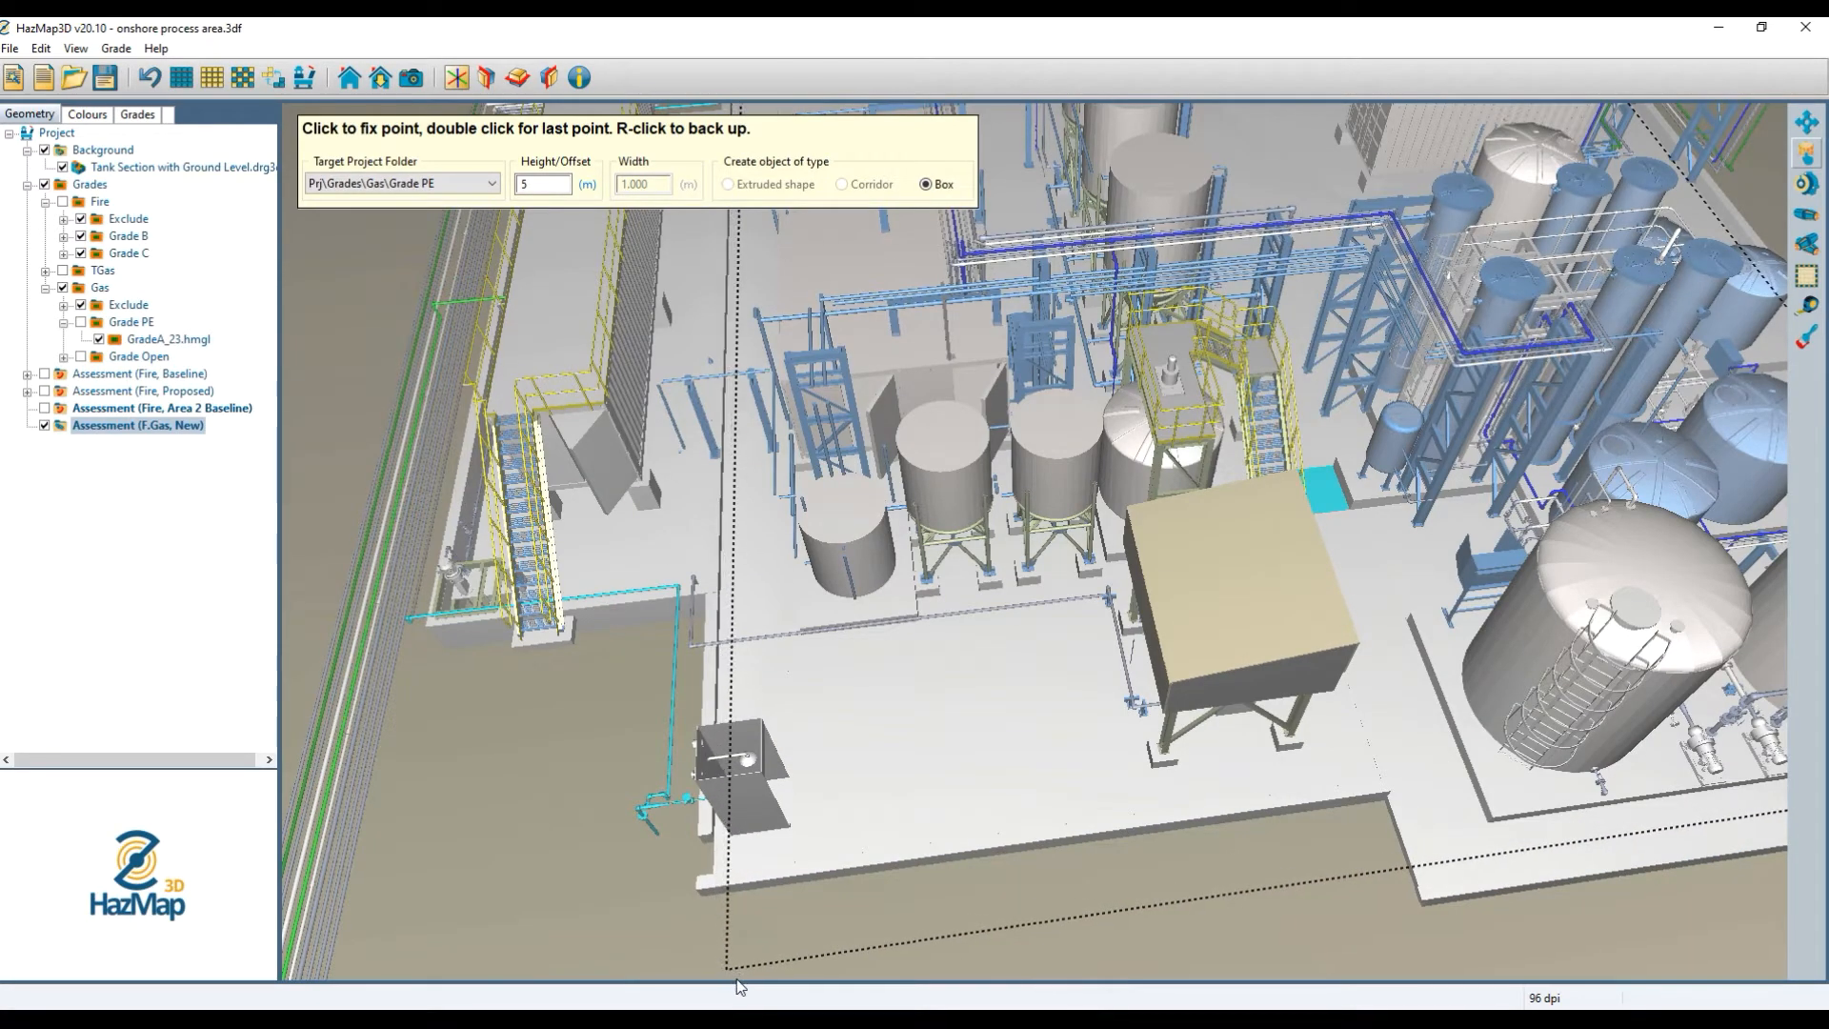
scroll(767, 872, down, 1)
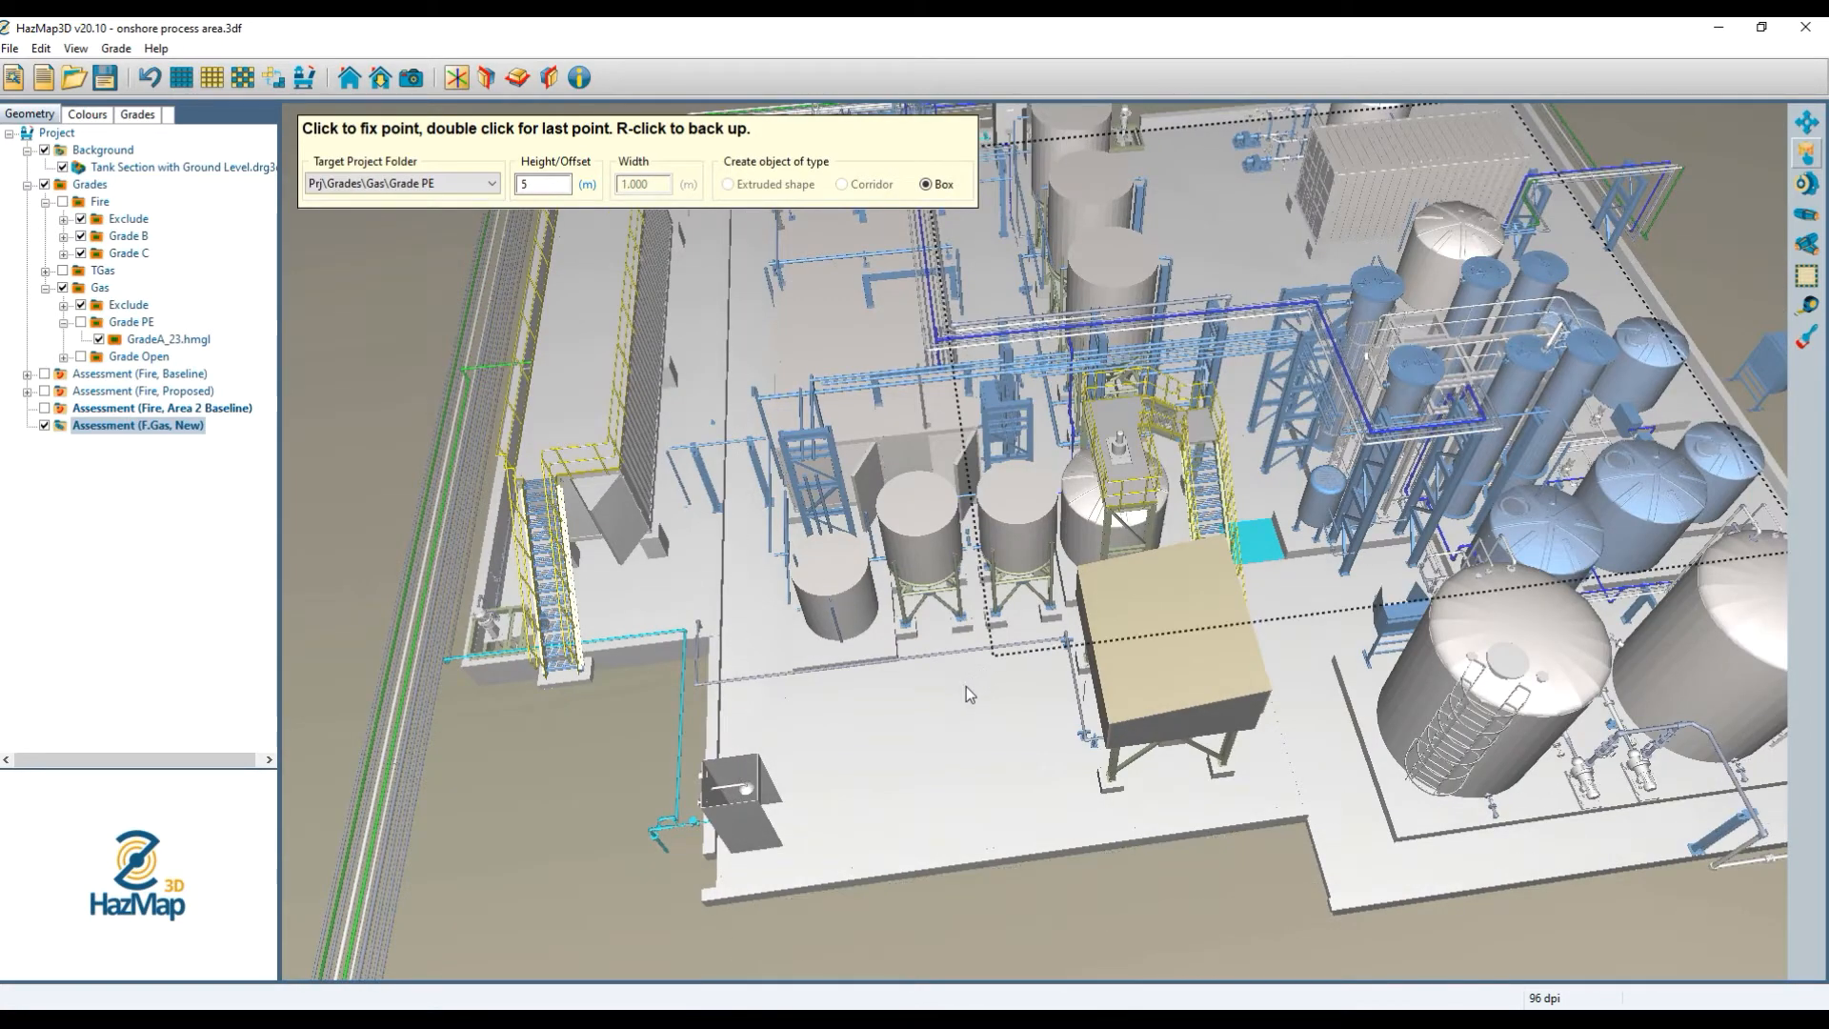
scroll(967, 686, down, 2)
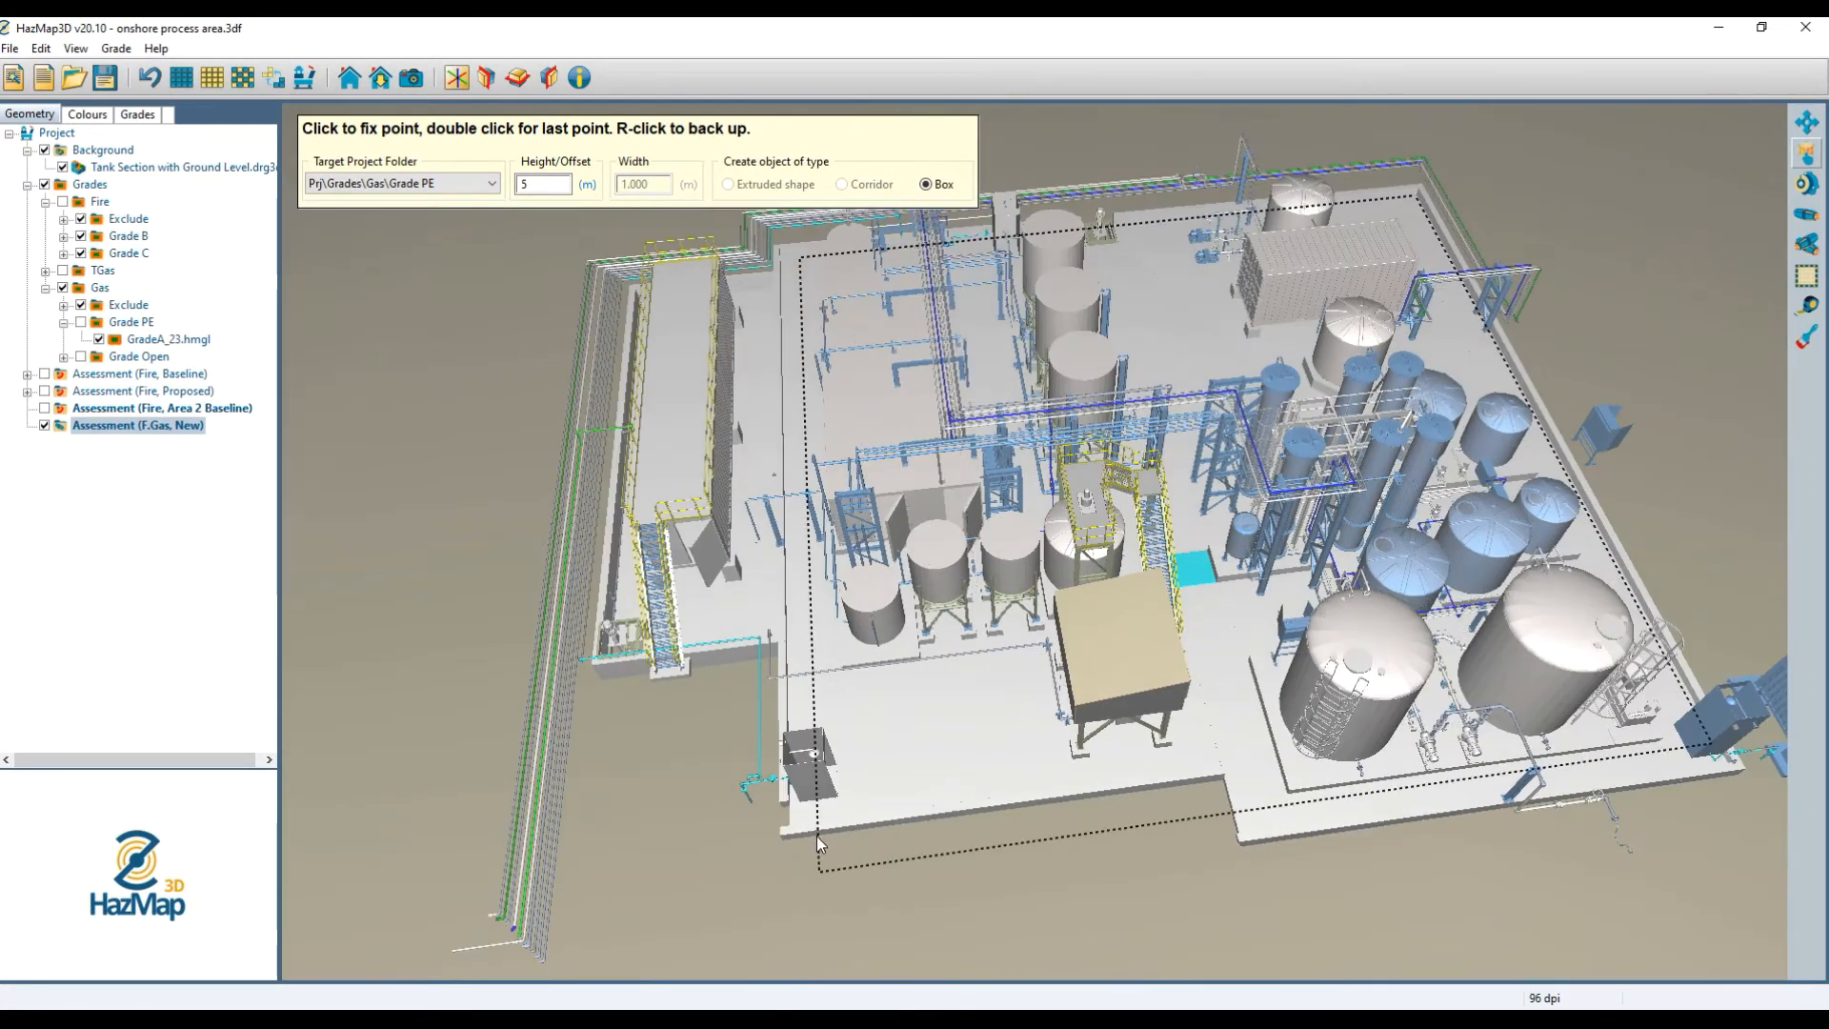
scroll(816, 838, up, 2)
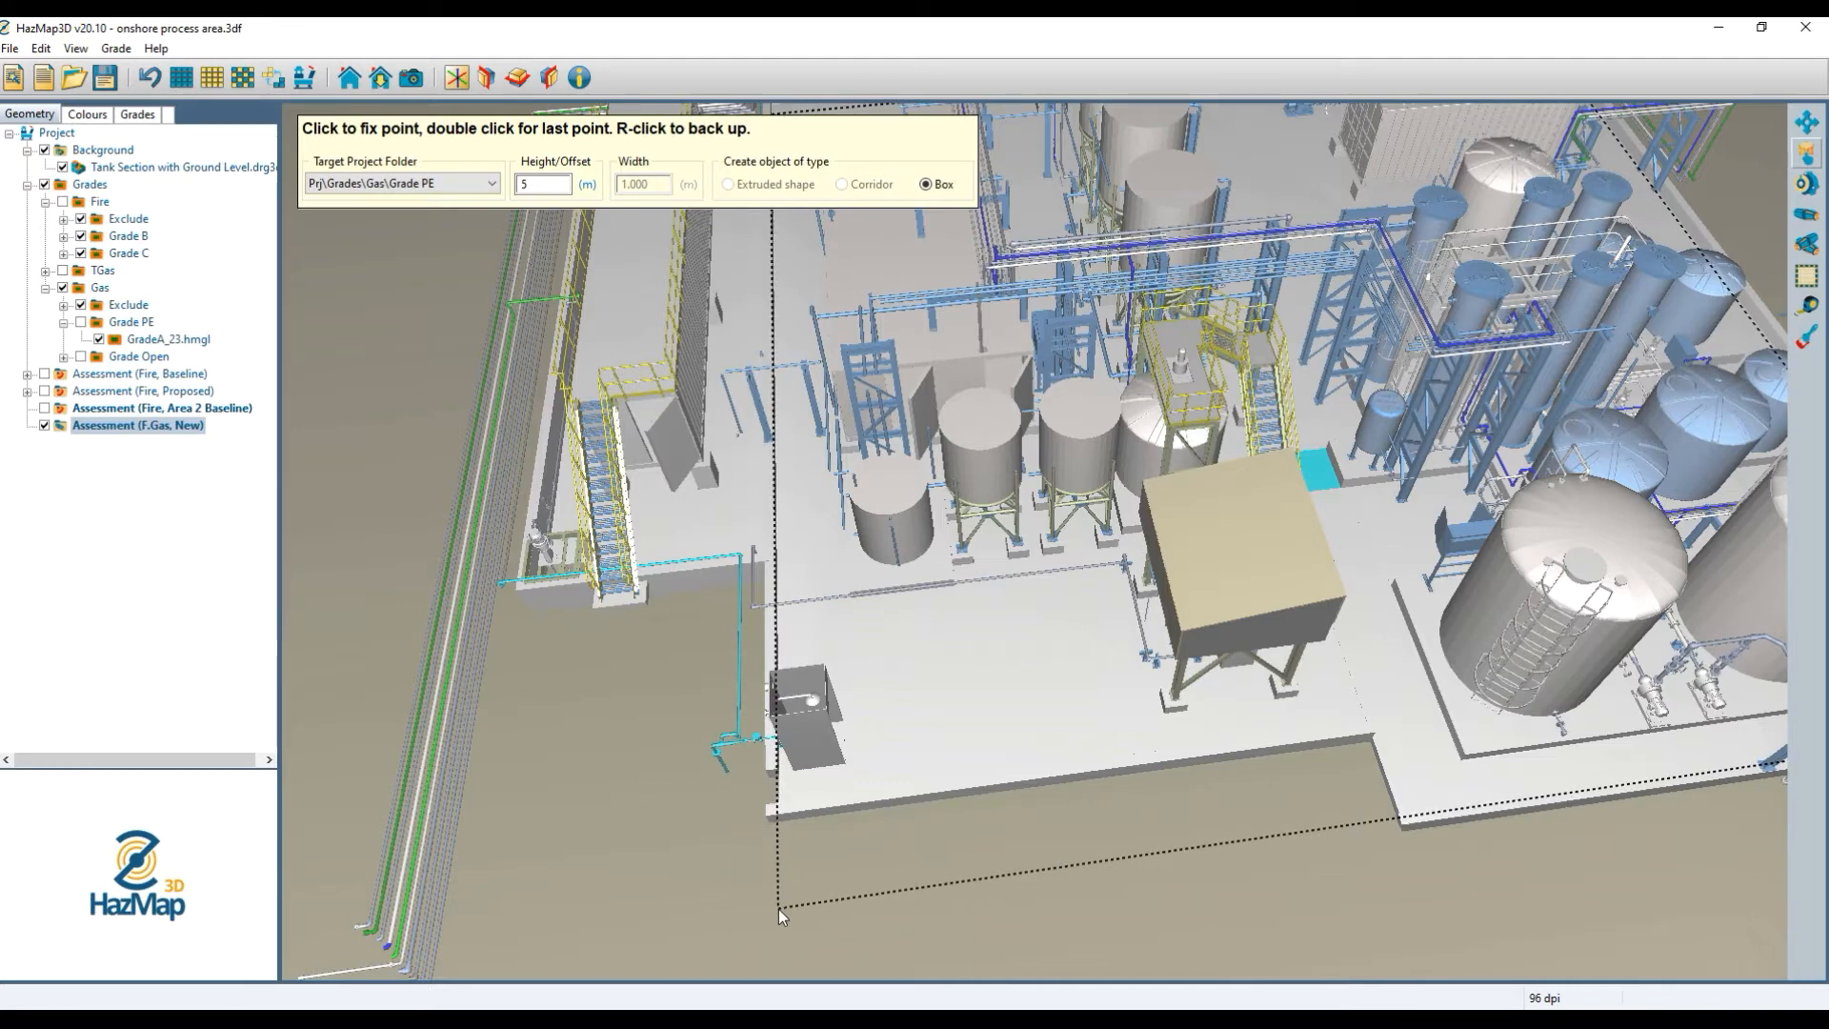
double_click(778, 907)
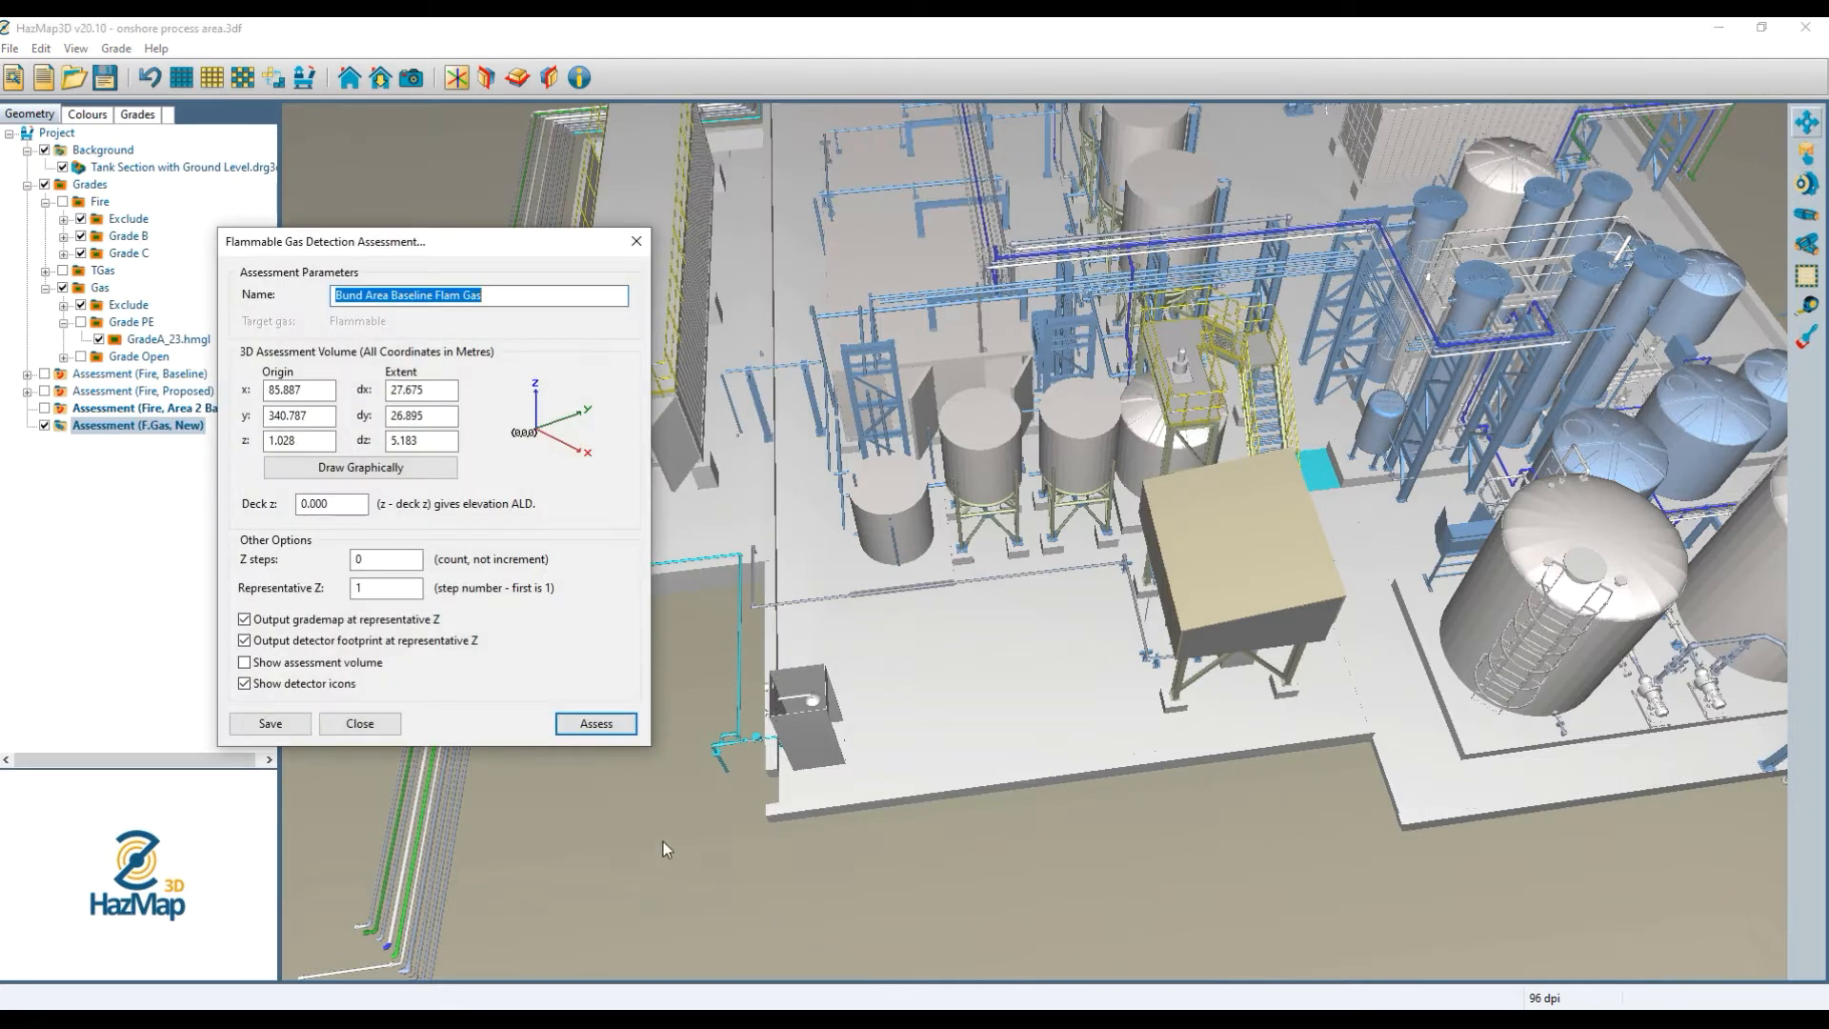
Set the assessment volume's z origin to 1.3 m and its vertical extent dz to 5 m.
click(330, 436)
text(1.)
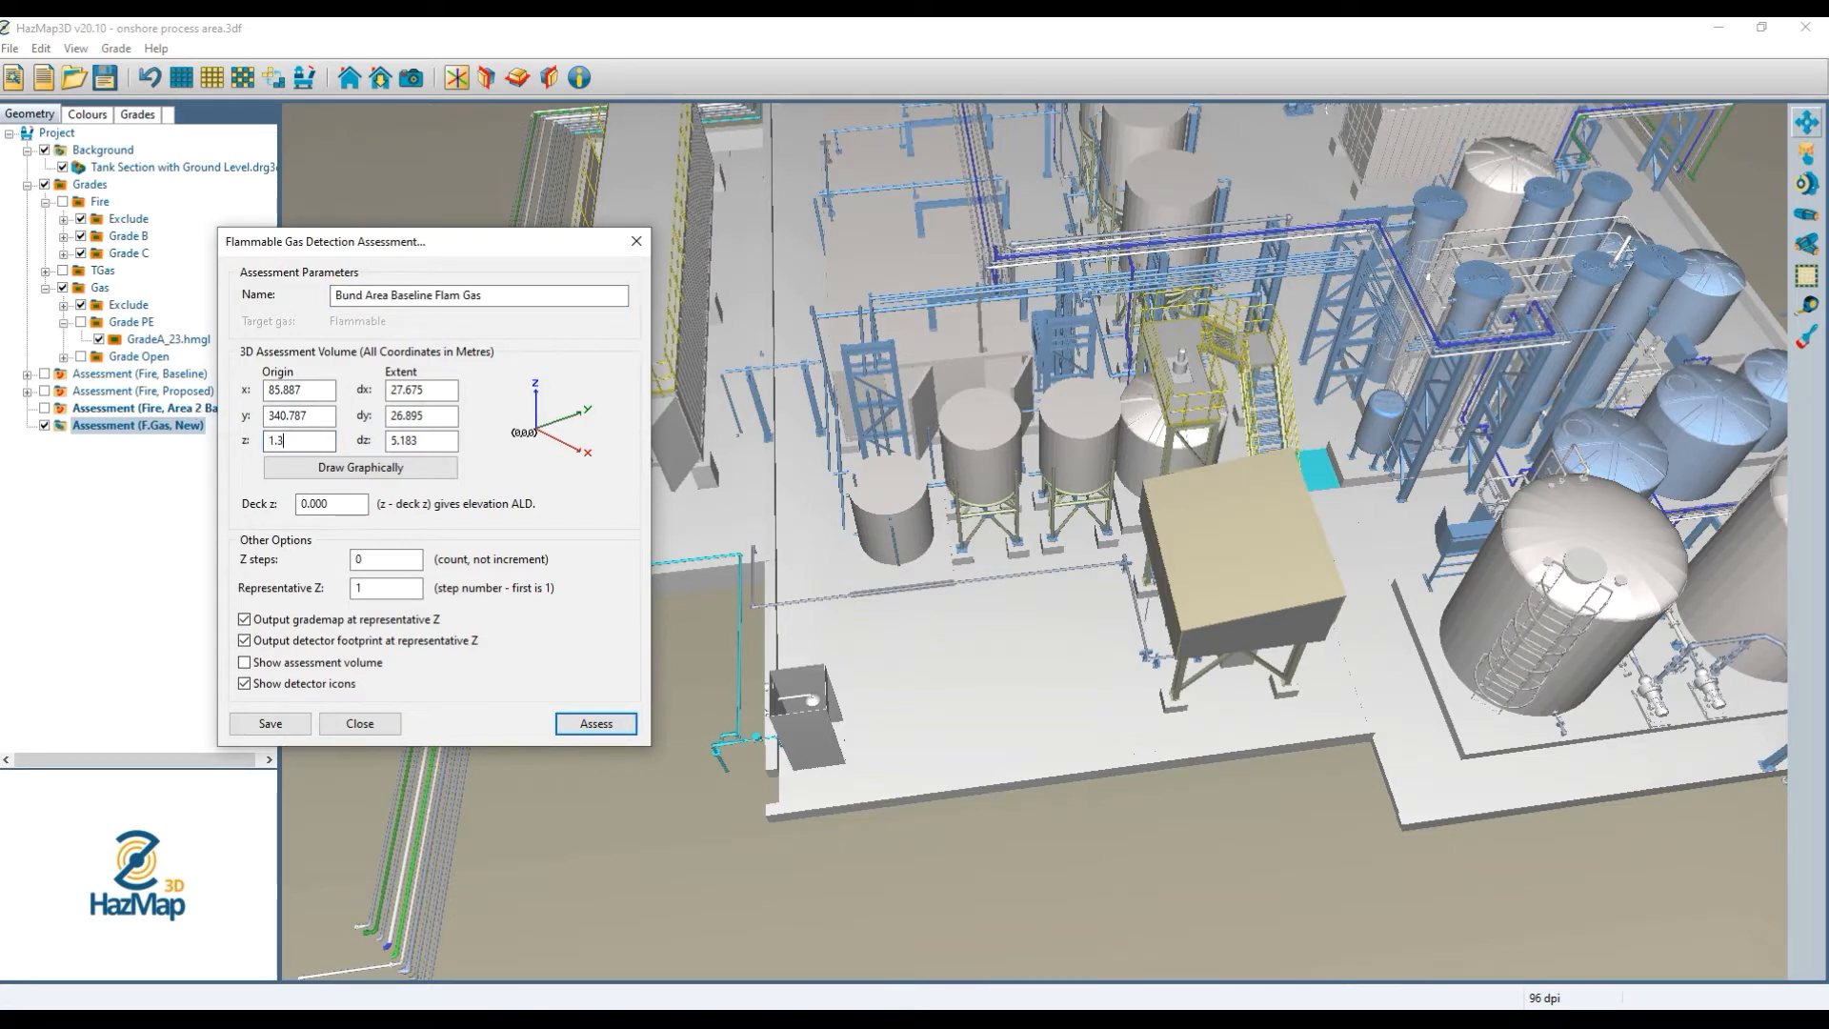
text(3)
click(453, 438)
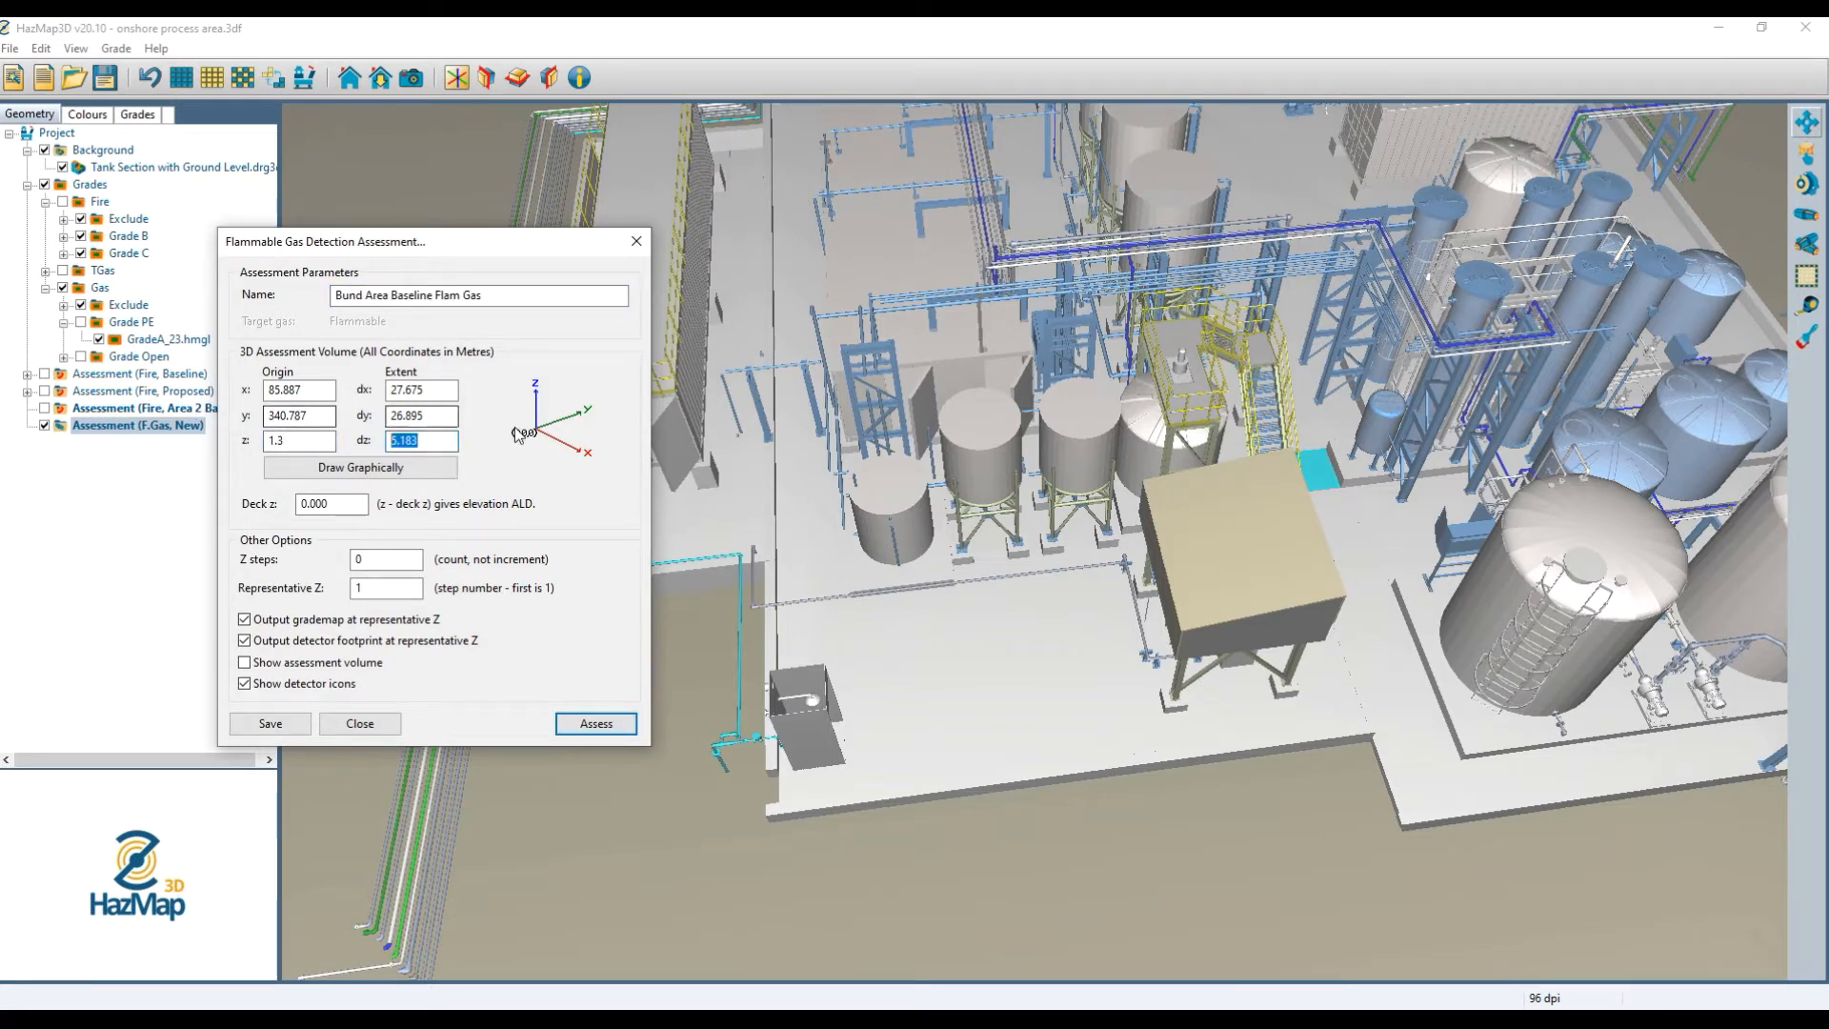
text(5)
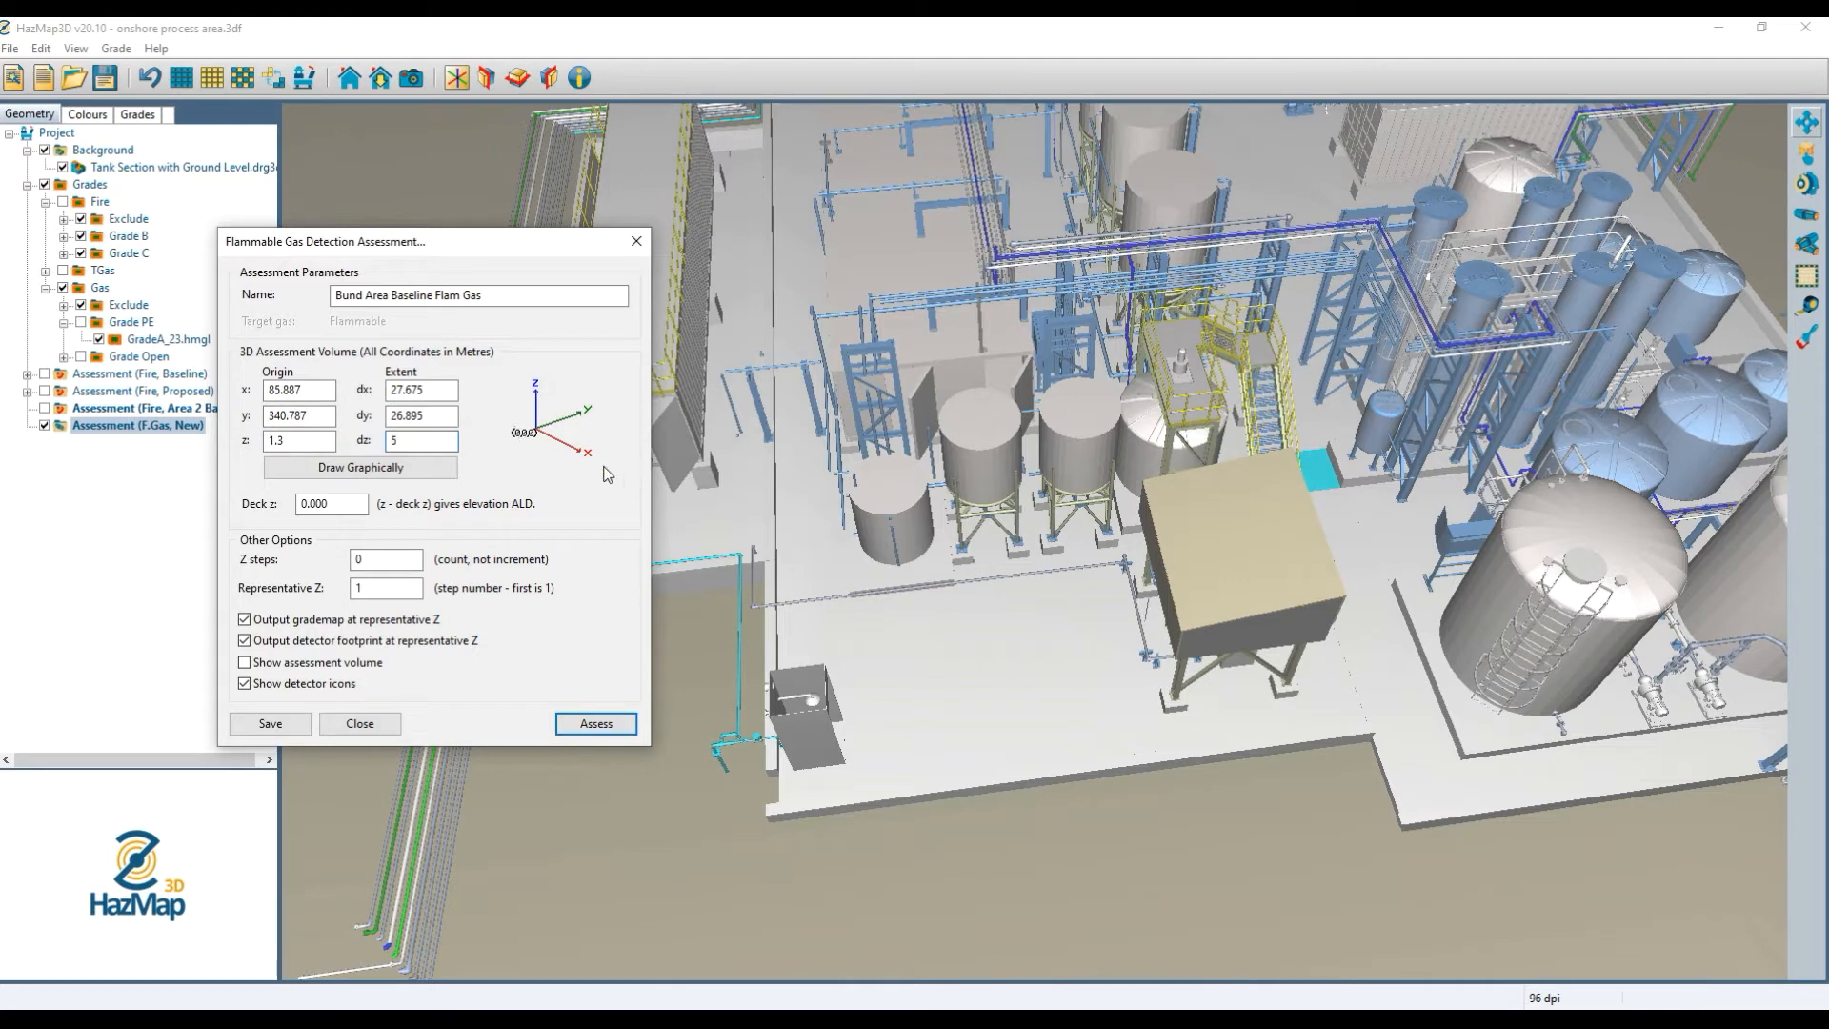
Set deck z to 1.3, Z steps to 11 and representative Z to 3, enable showing the assessment volume, and save the assessment.
click(353, 503)
text(1)
double_click(415, 558)
text(11)
text(3)
click(271, 723)
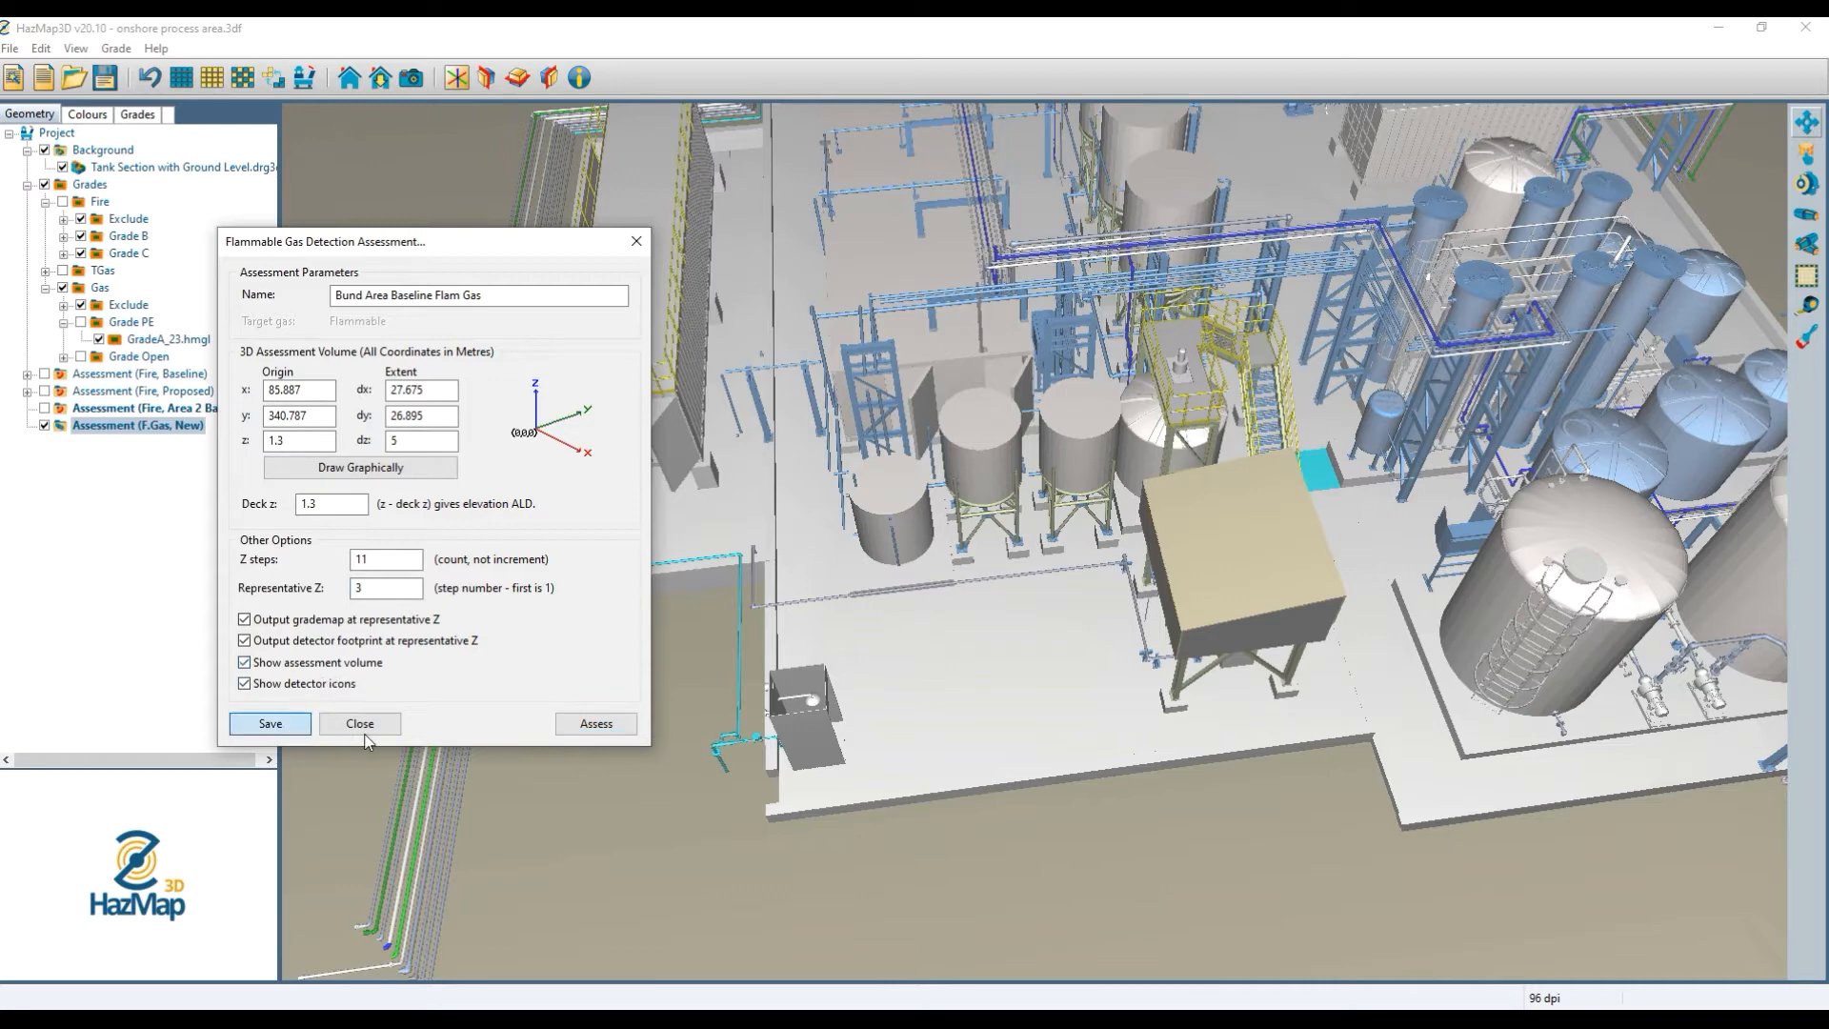
click(360, 723)
Compare the assessment volume with the Grade PE and Grade Open gas volumes across the bund, and hide all gas grades.
drag(1313, 684, 1174, 649)
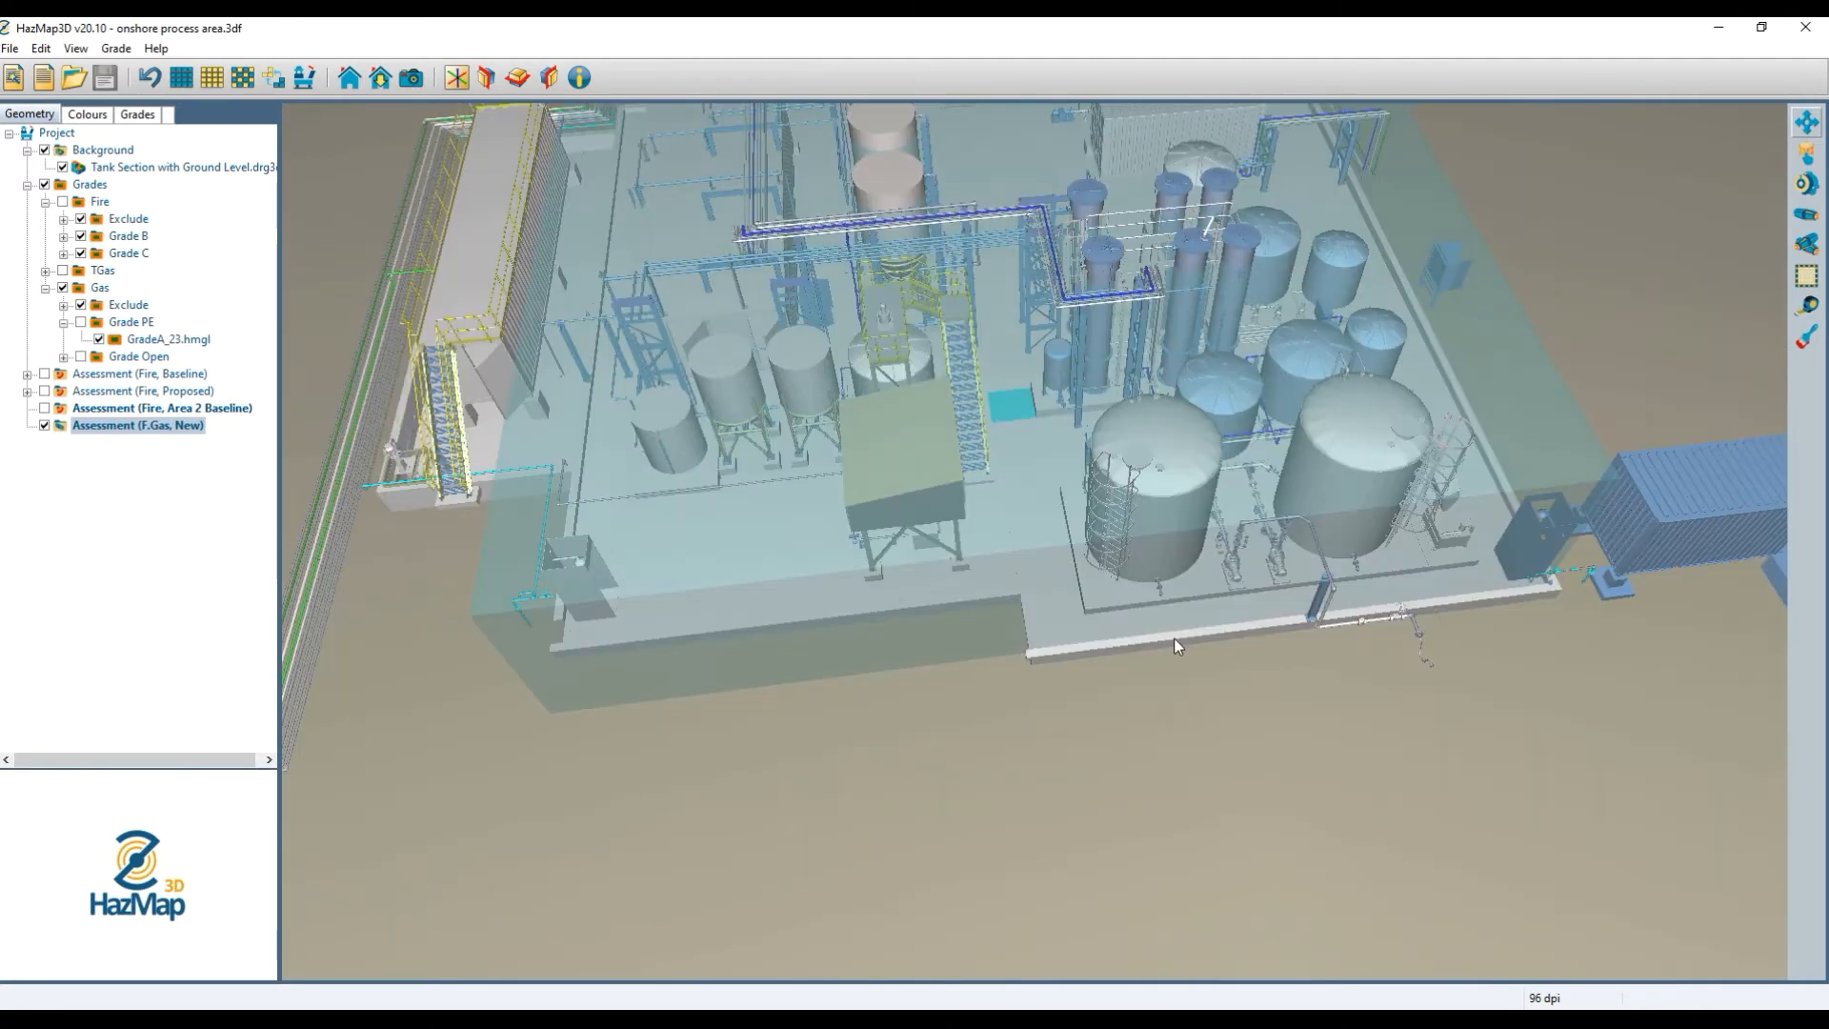
drag(1182, 524, 779, 360)
middle_drag(882, 461, 1022, 618)
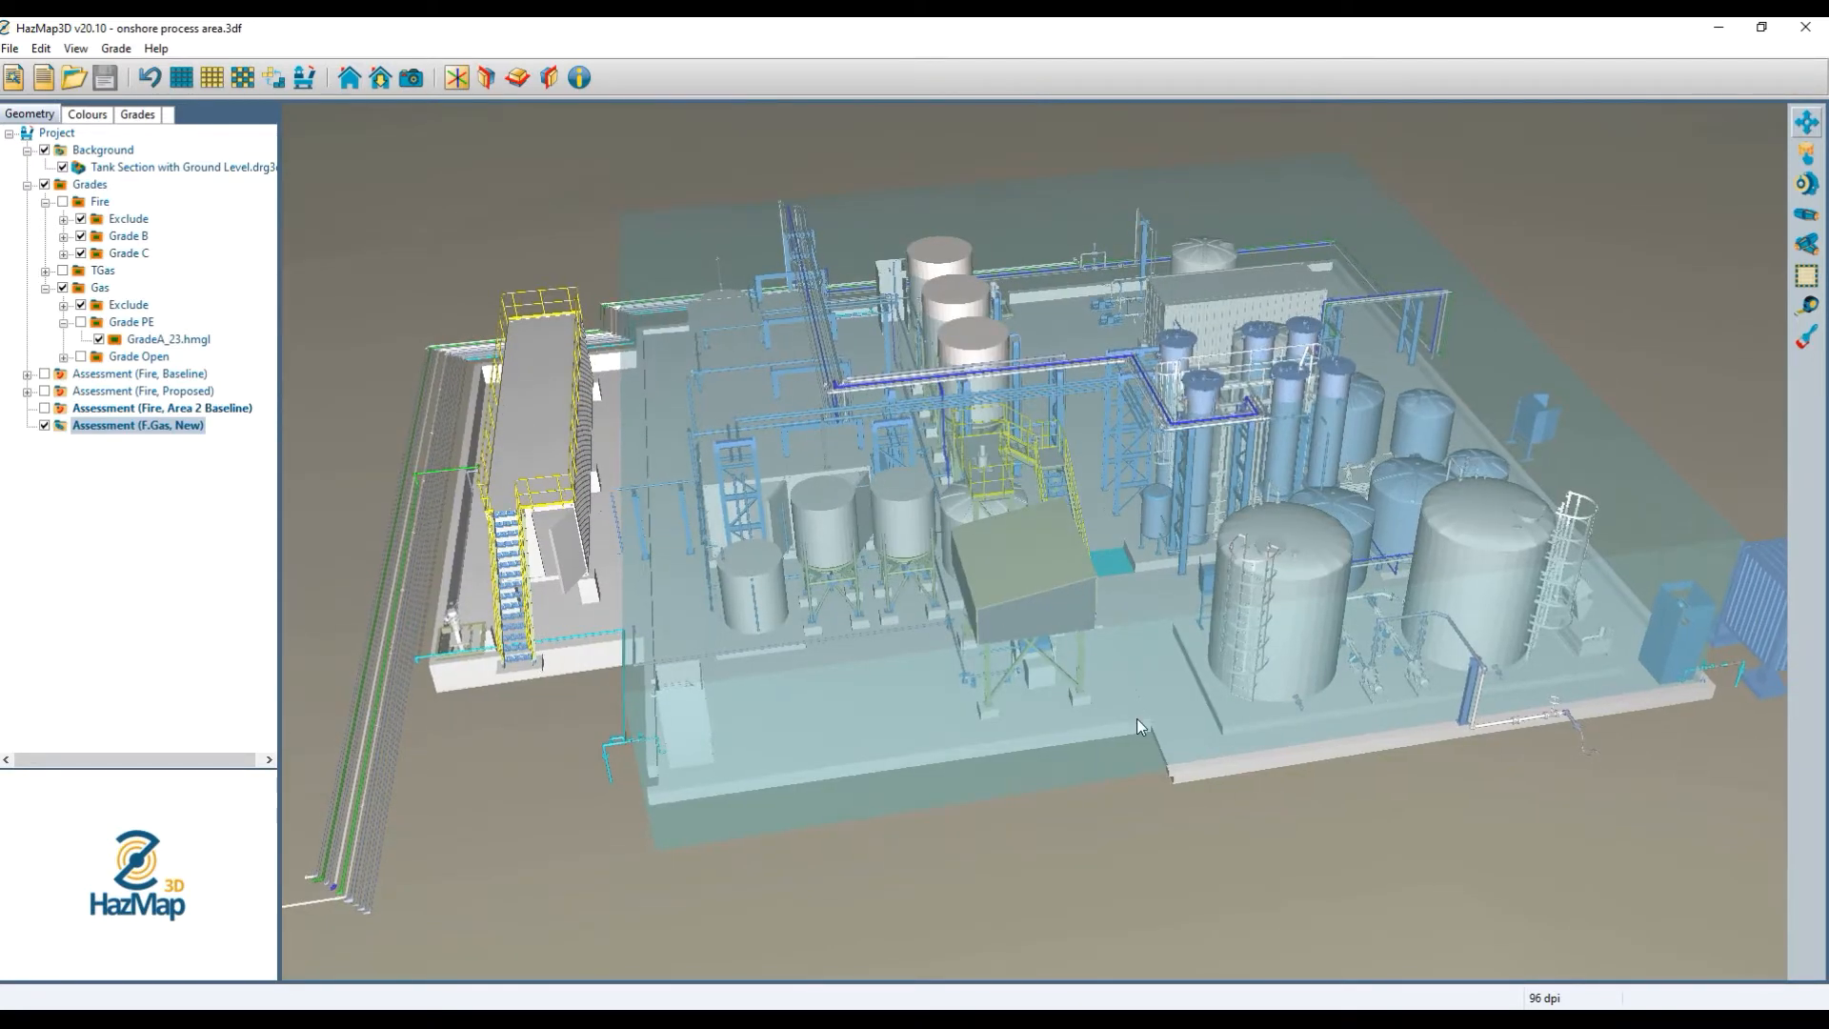
drag(1135, 724, 1145, 705)
drag(1147, 587, 1111, 596)
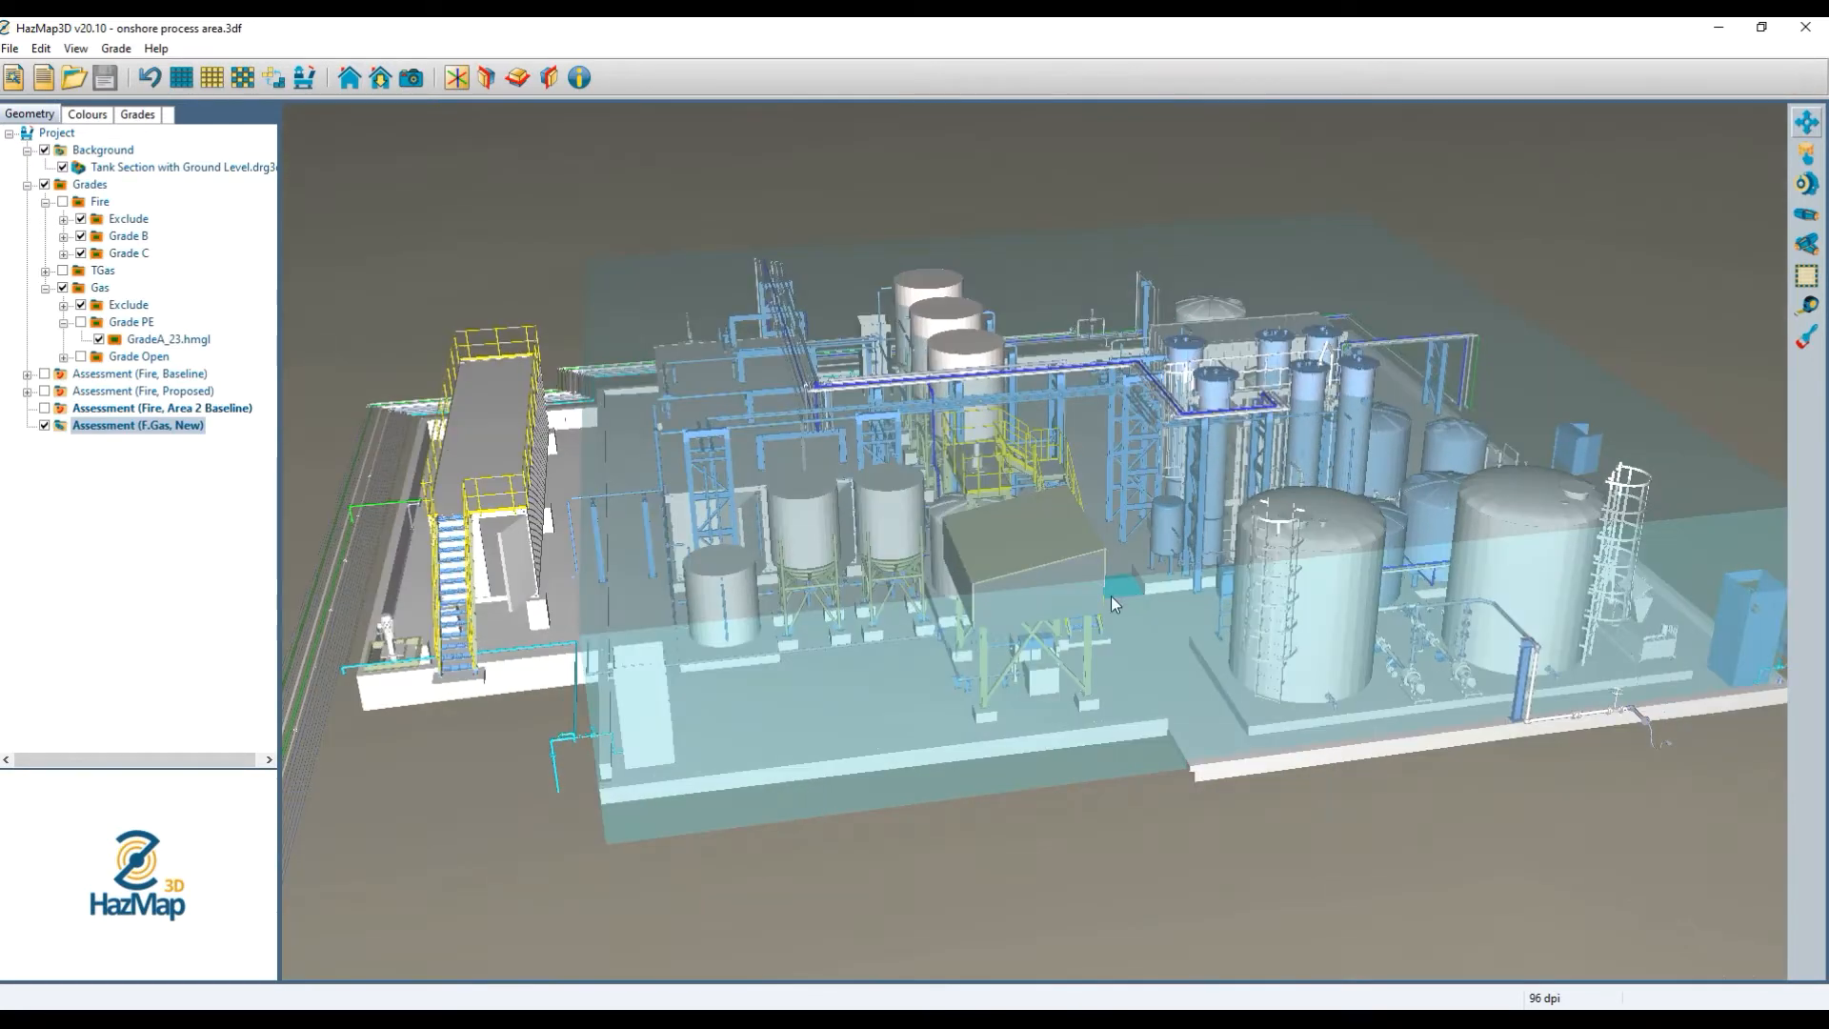
click(62, 288)
click(81, 322)
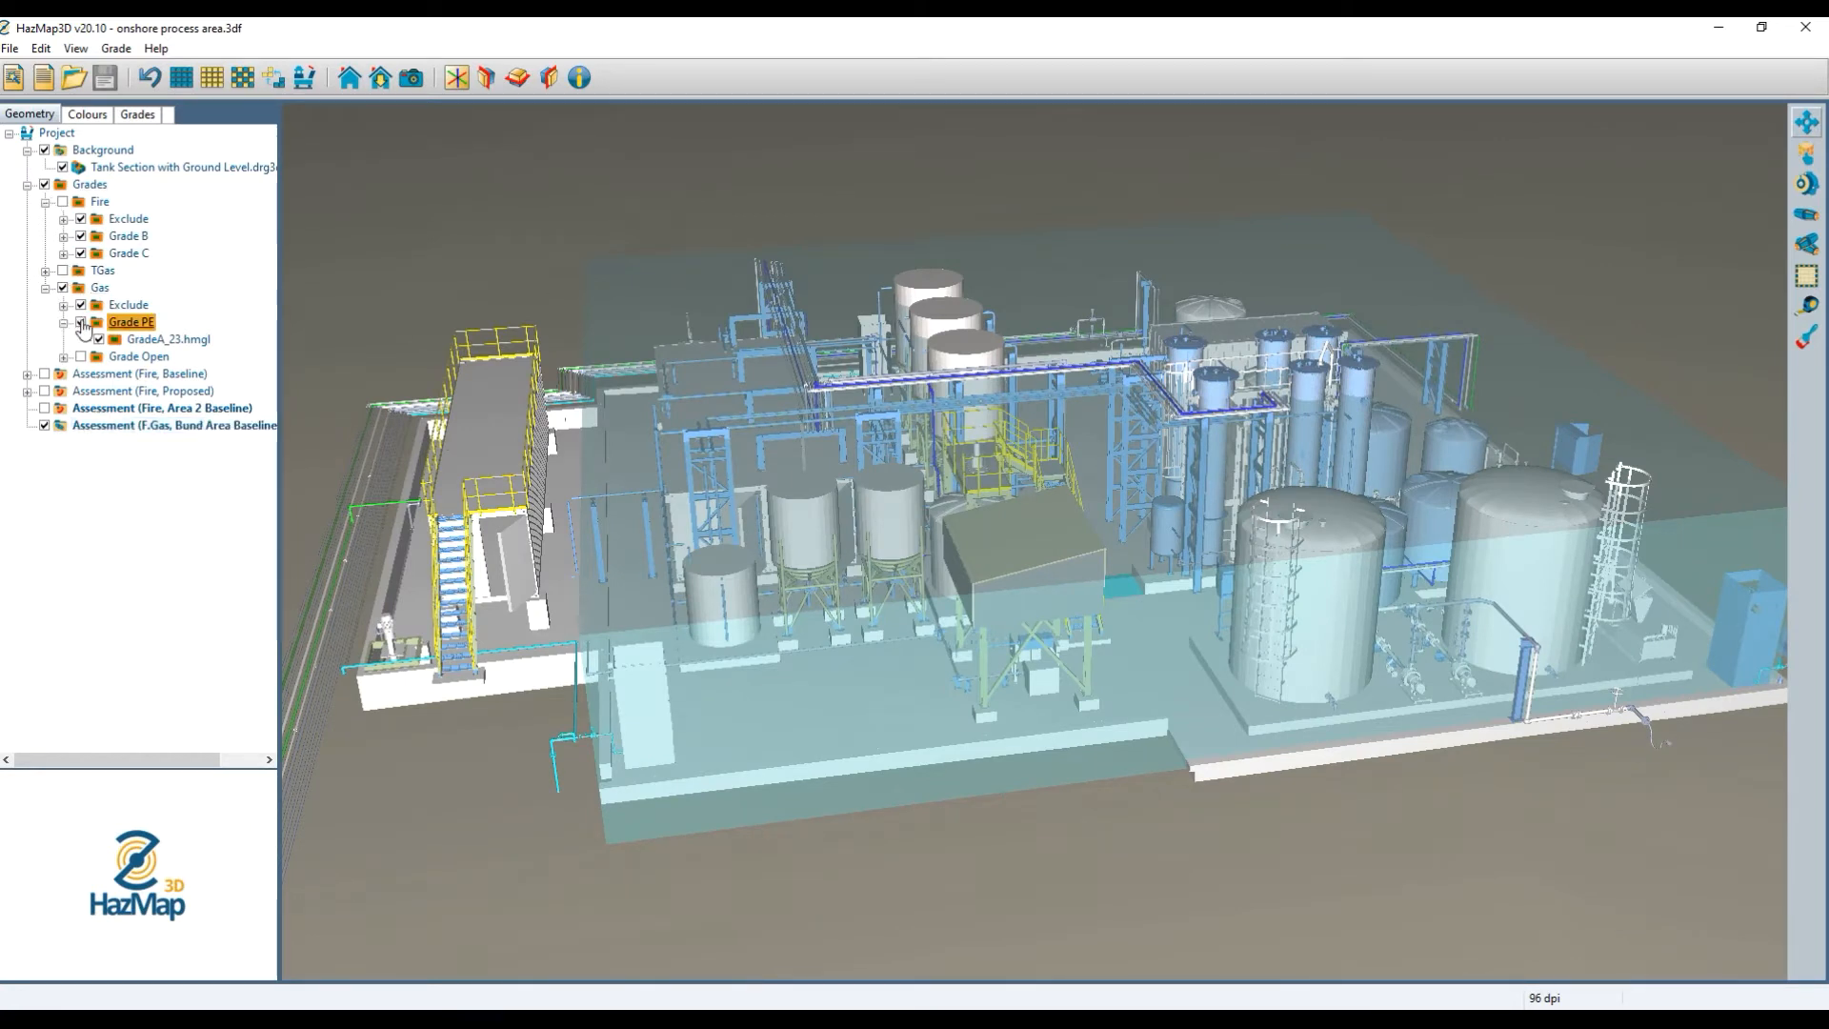
click(80, 356)
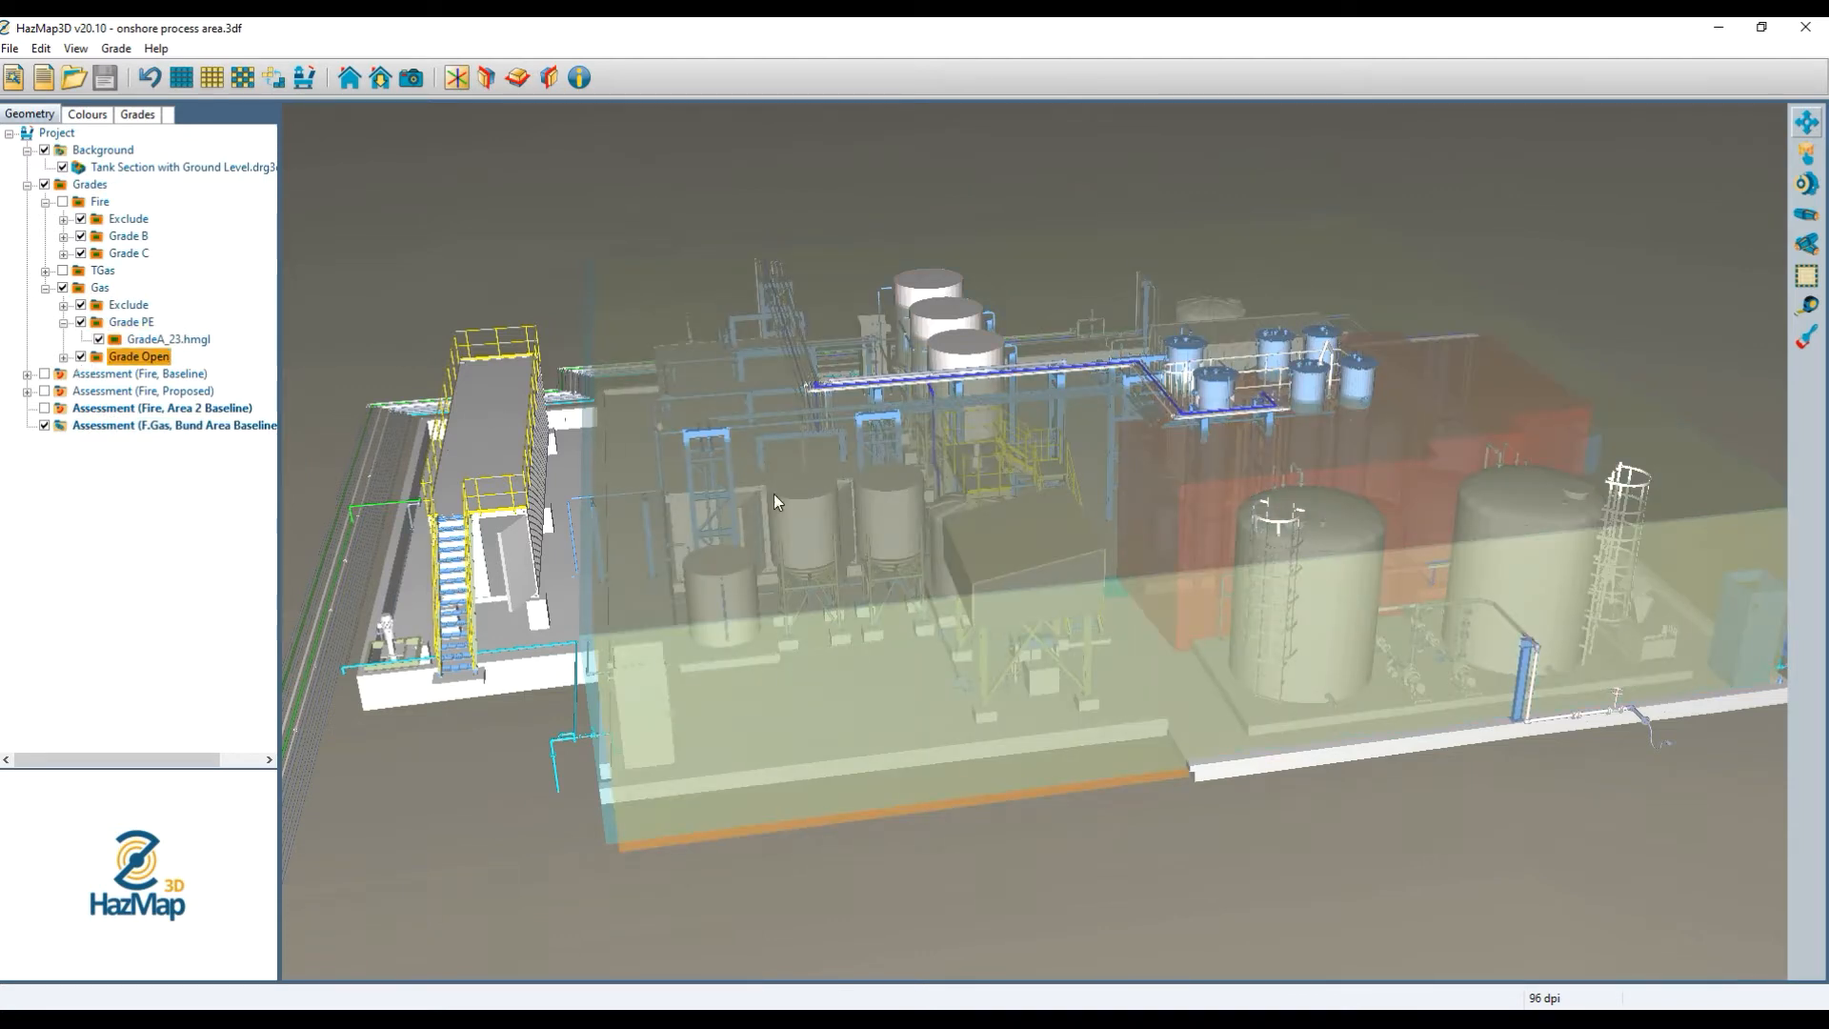
scroll(736, 535, up, 5)
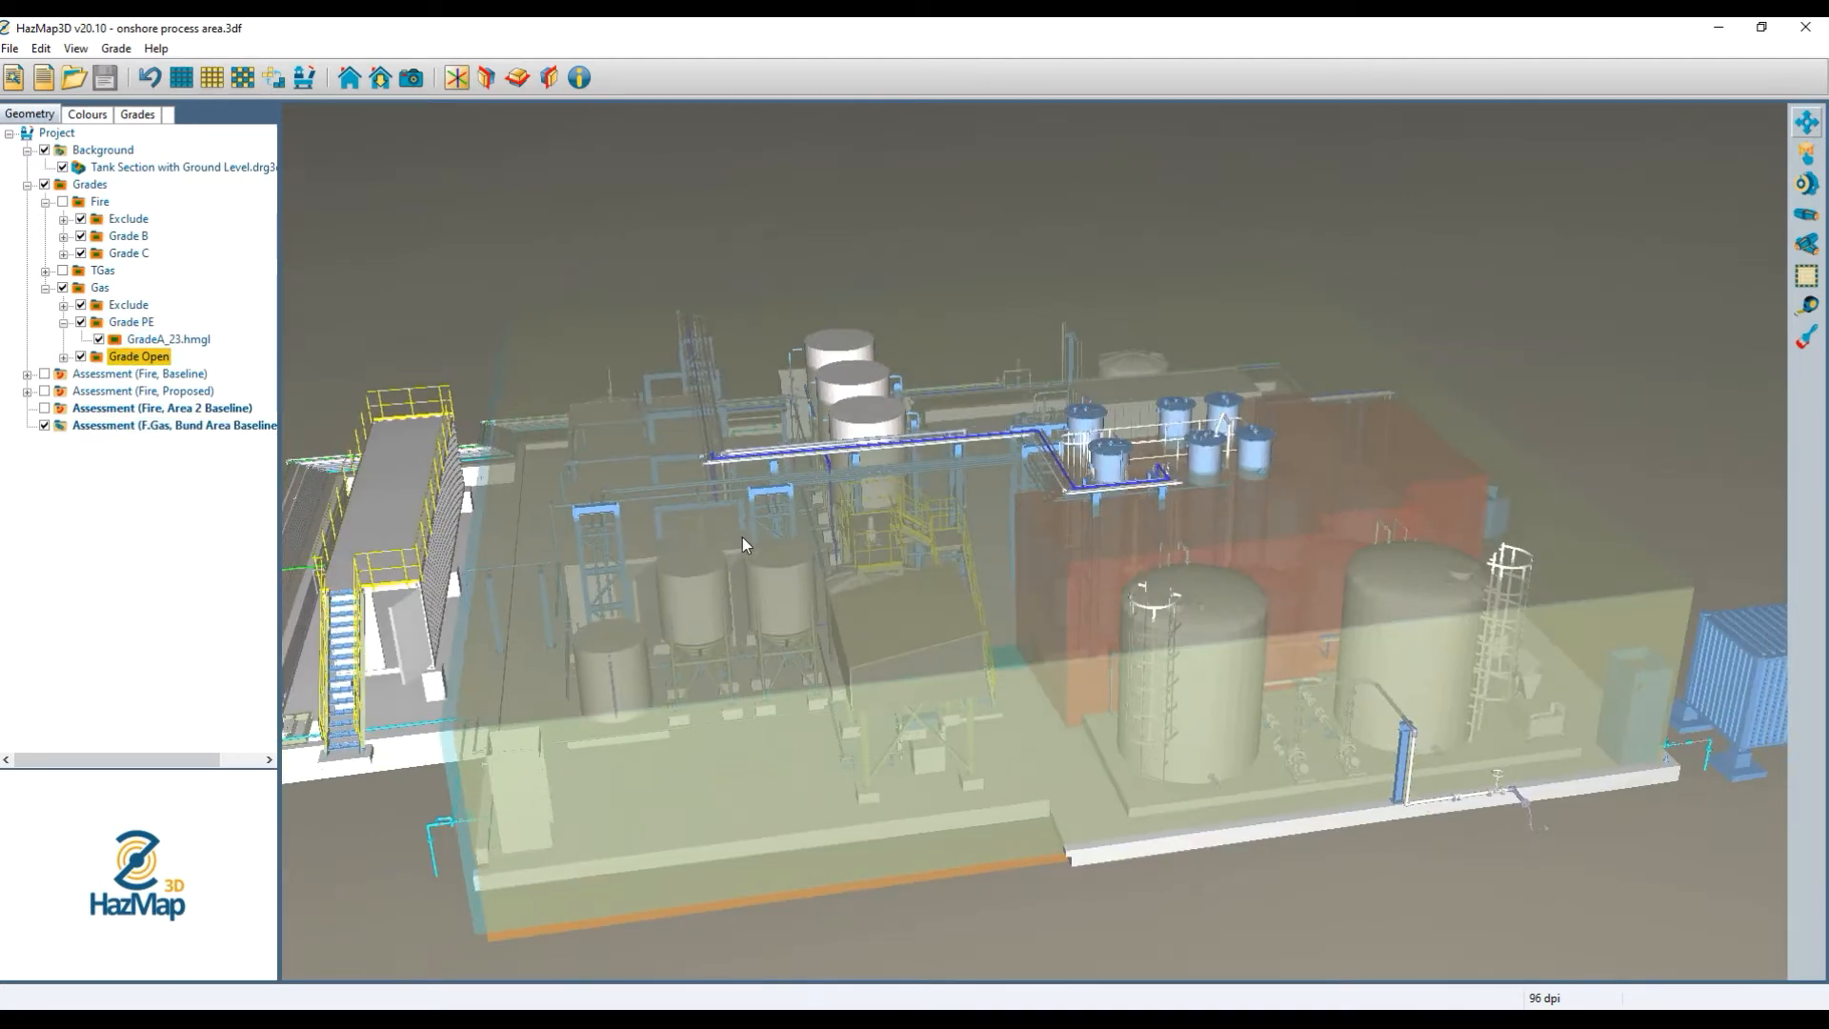
mouse_move(751, 639)
mouse_down()
mouse_move(760, 665)
mouse_move(746, 661)
mouse_up()
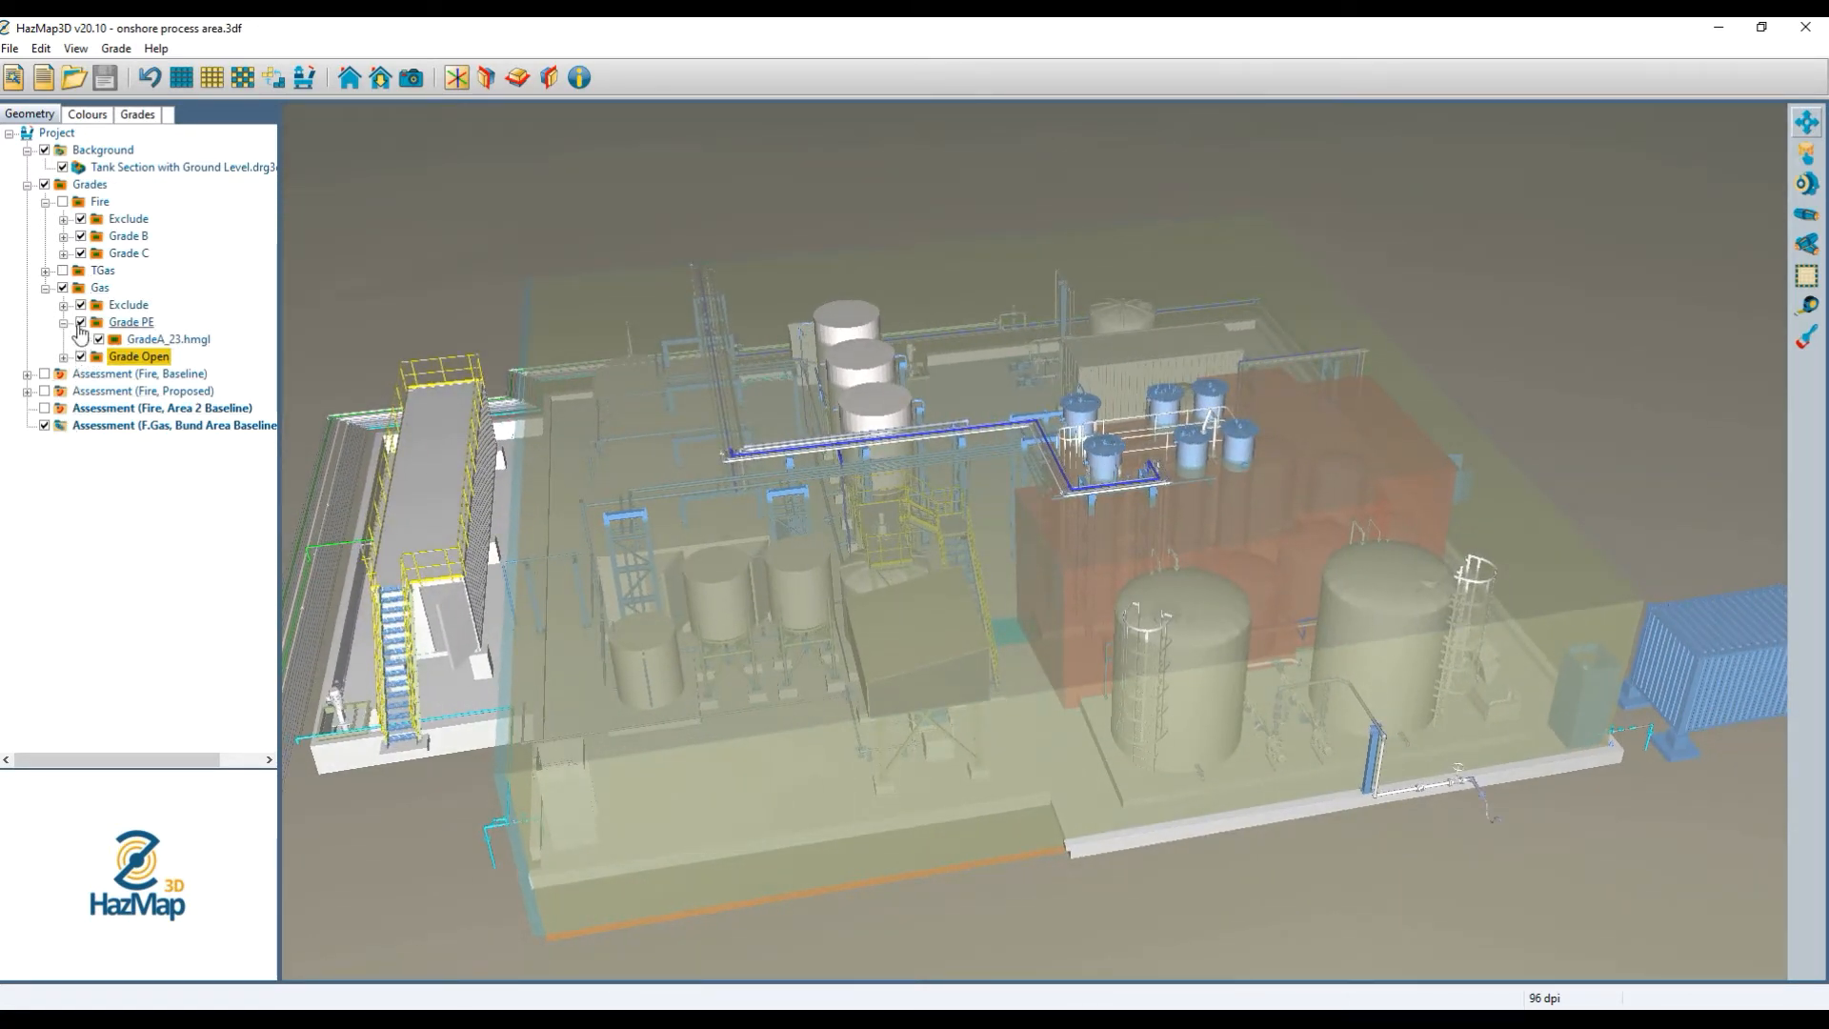
click(63, 288)
Turn off showing the assessment volume for the Bund Area Baseline Flam Gas assessment and save the setting.
double_click(143, 425)
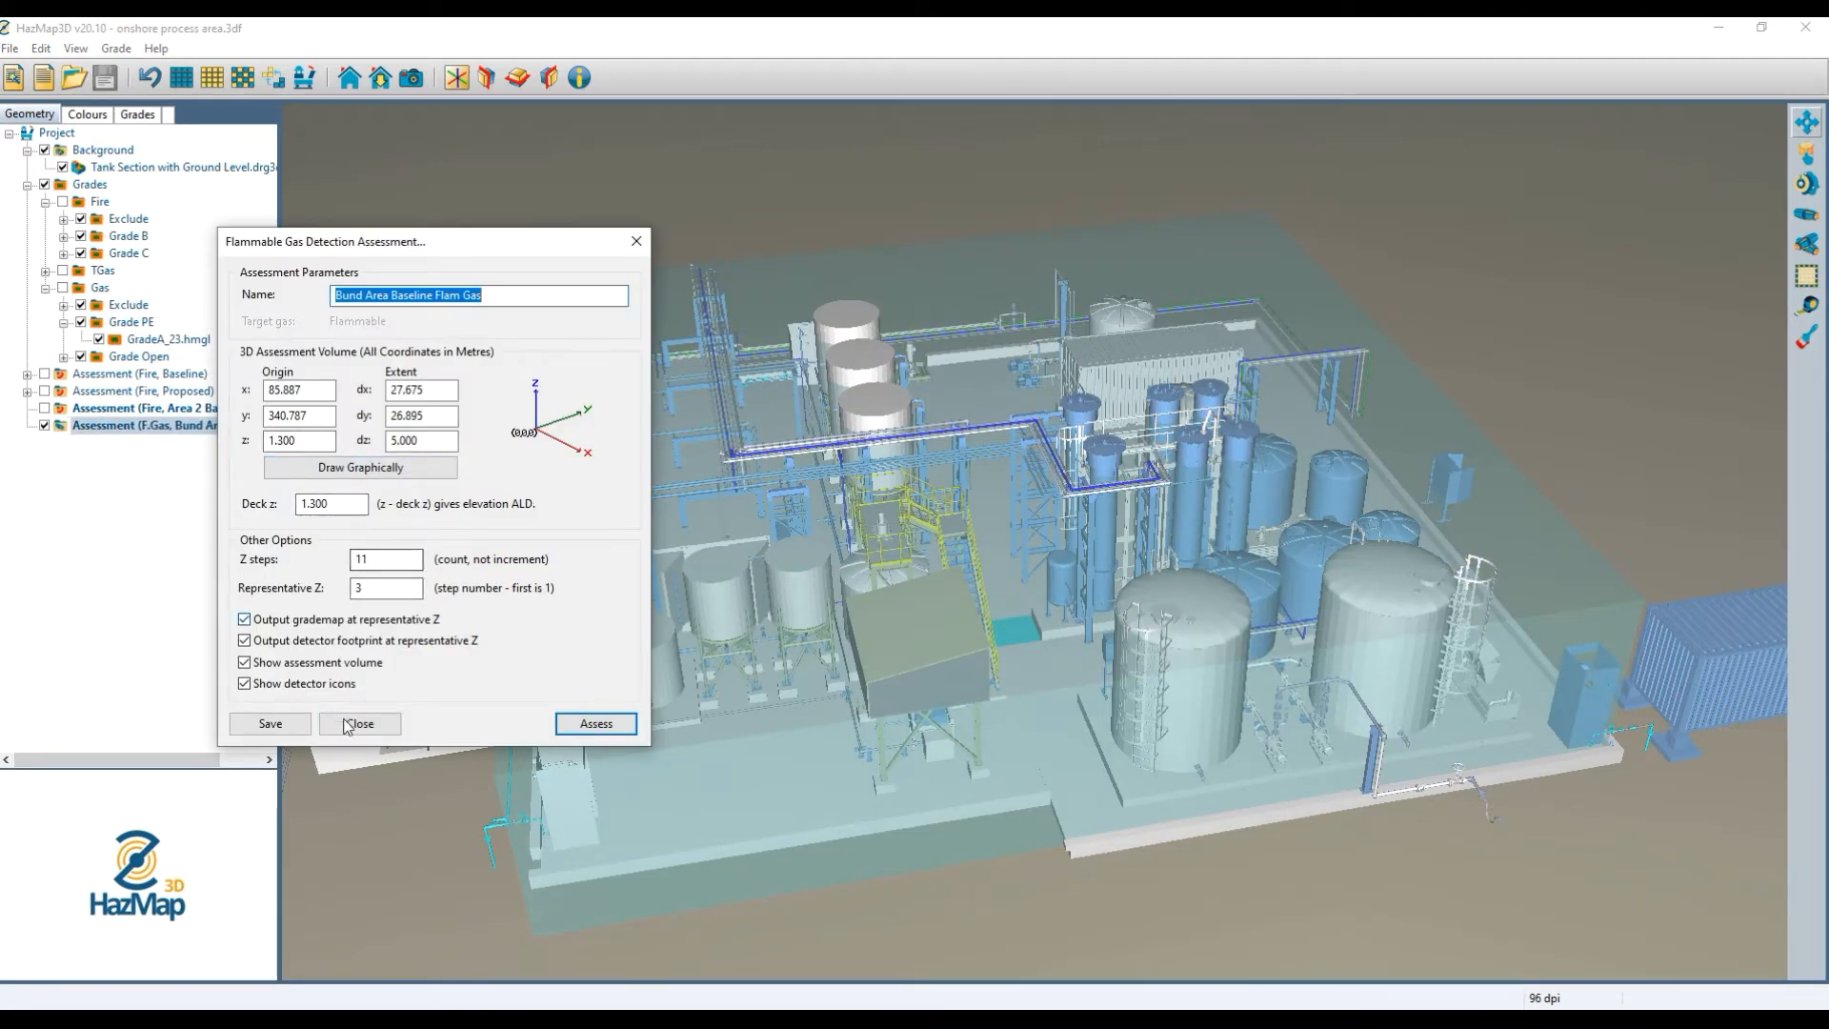
click(336, 665)
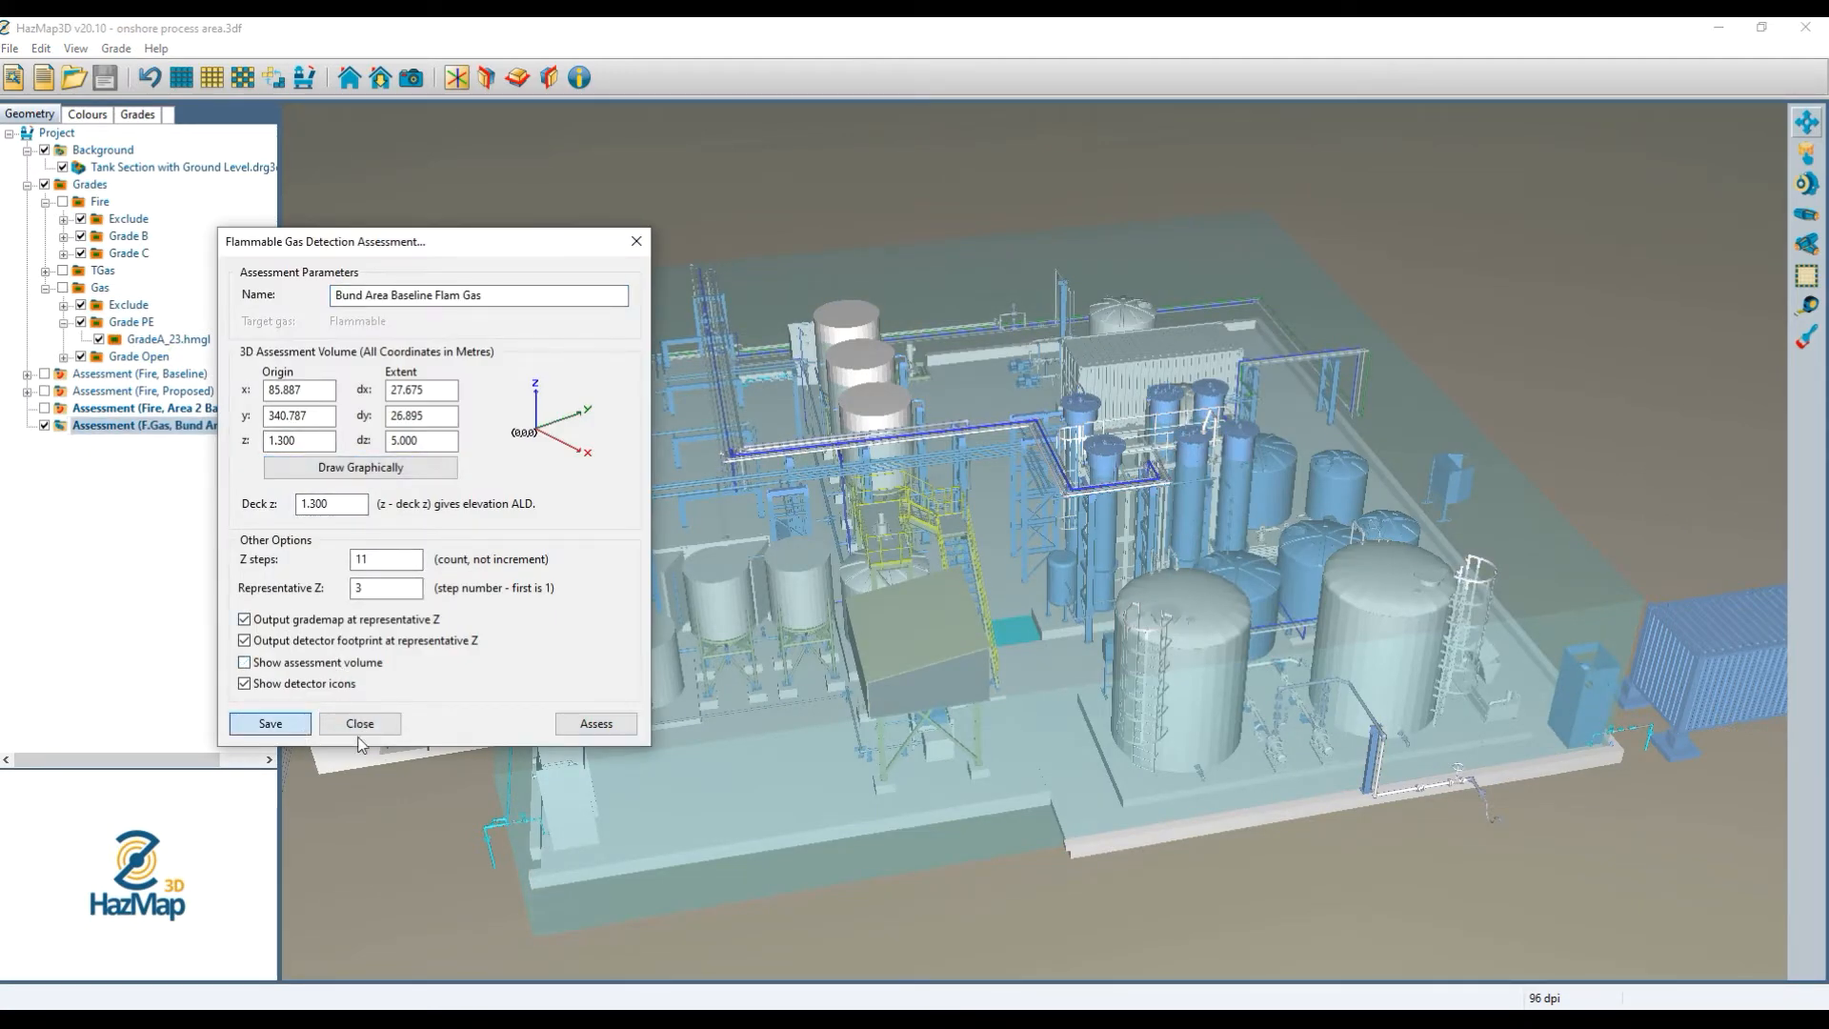
click(360, 724)
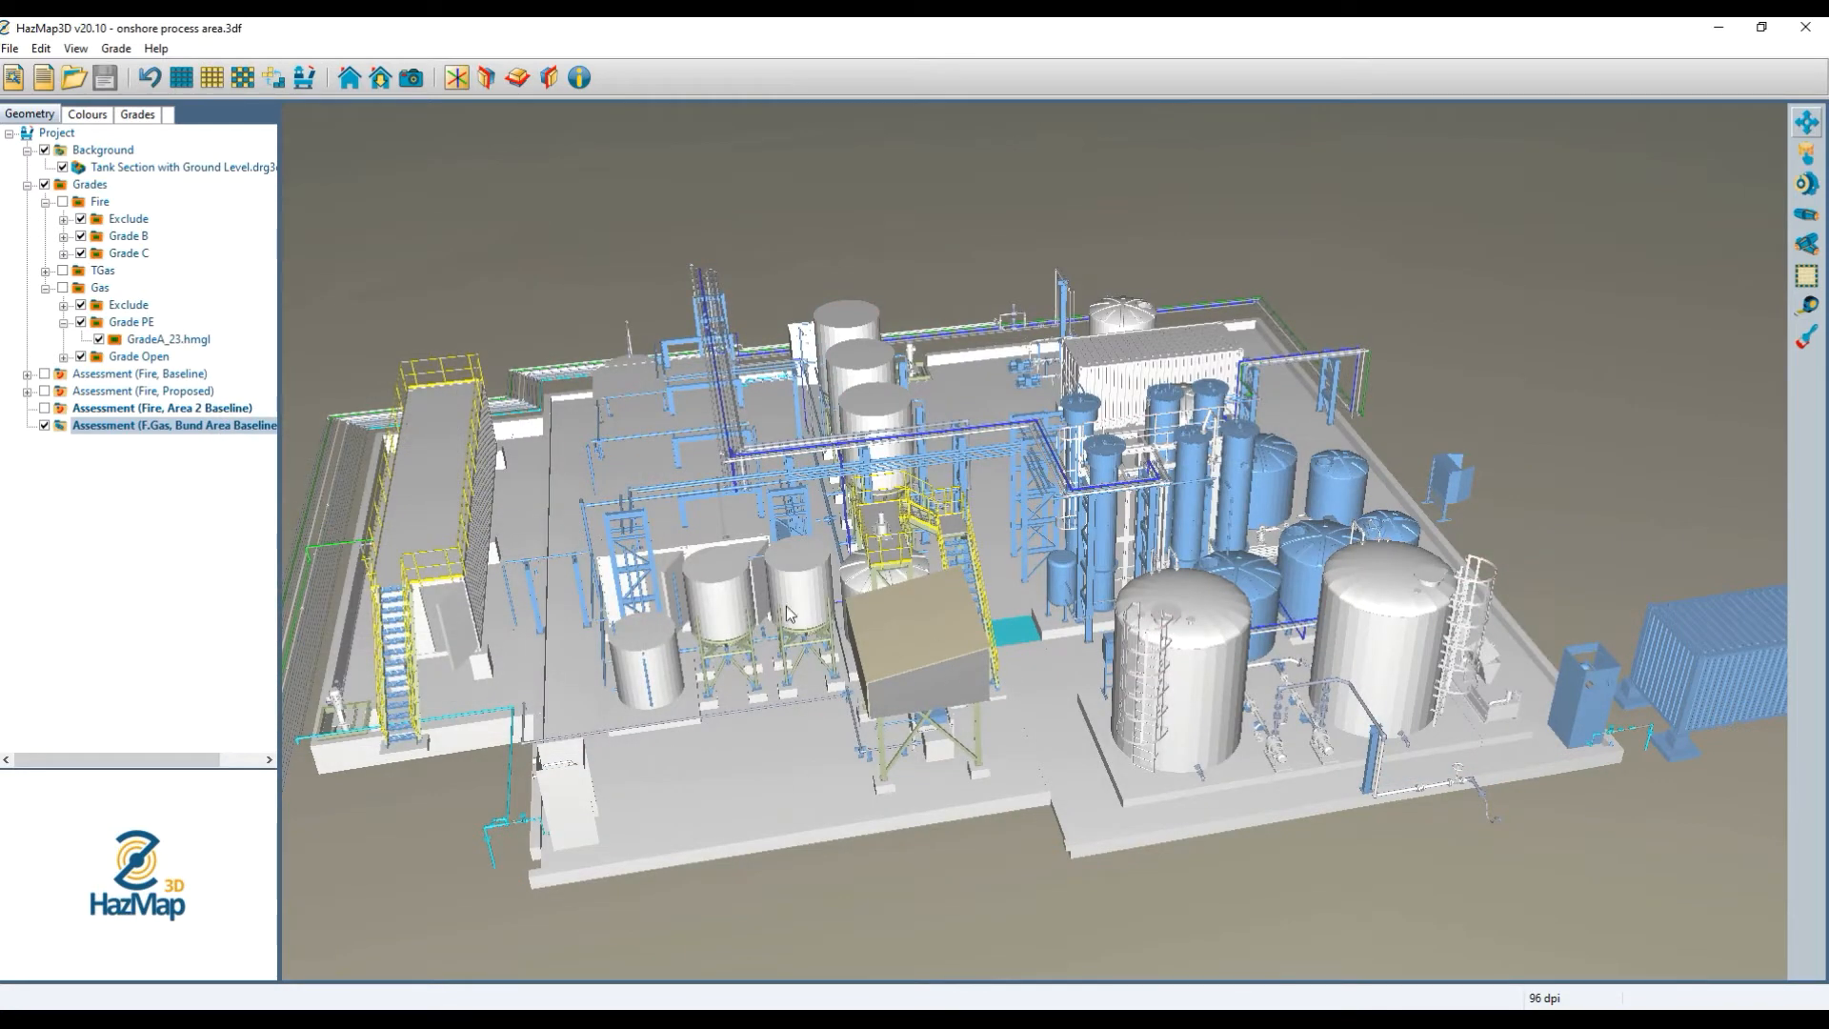
Clear the cyan highlighted selection on the ground beside the blue columns.
click(75, 48)
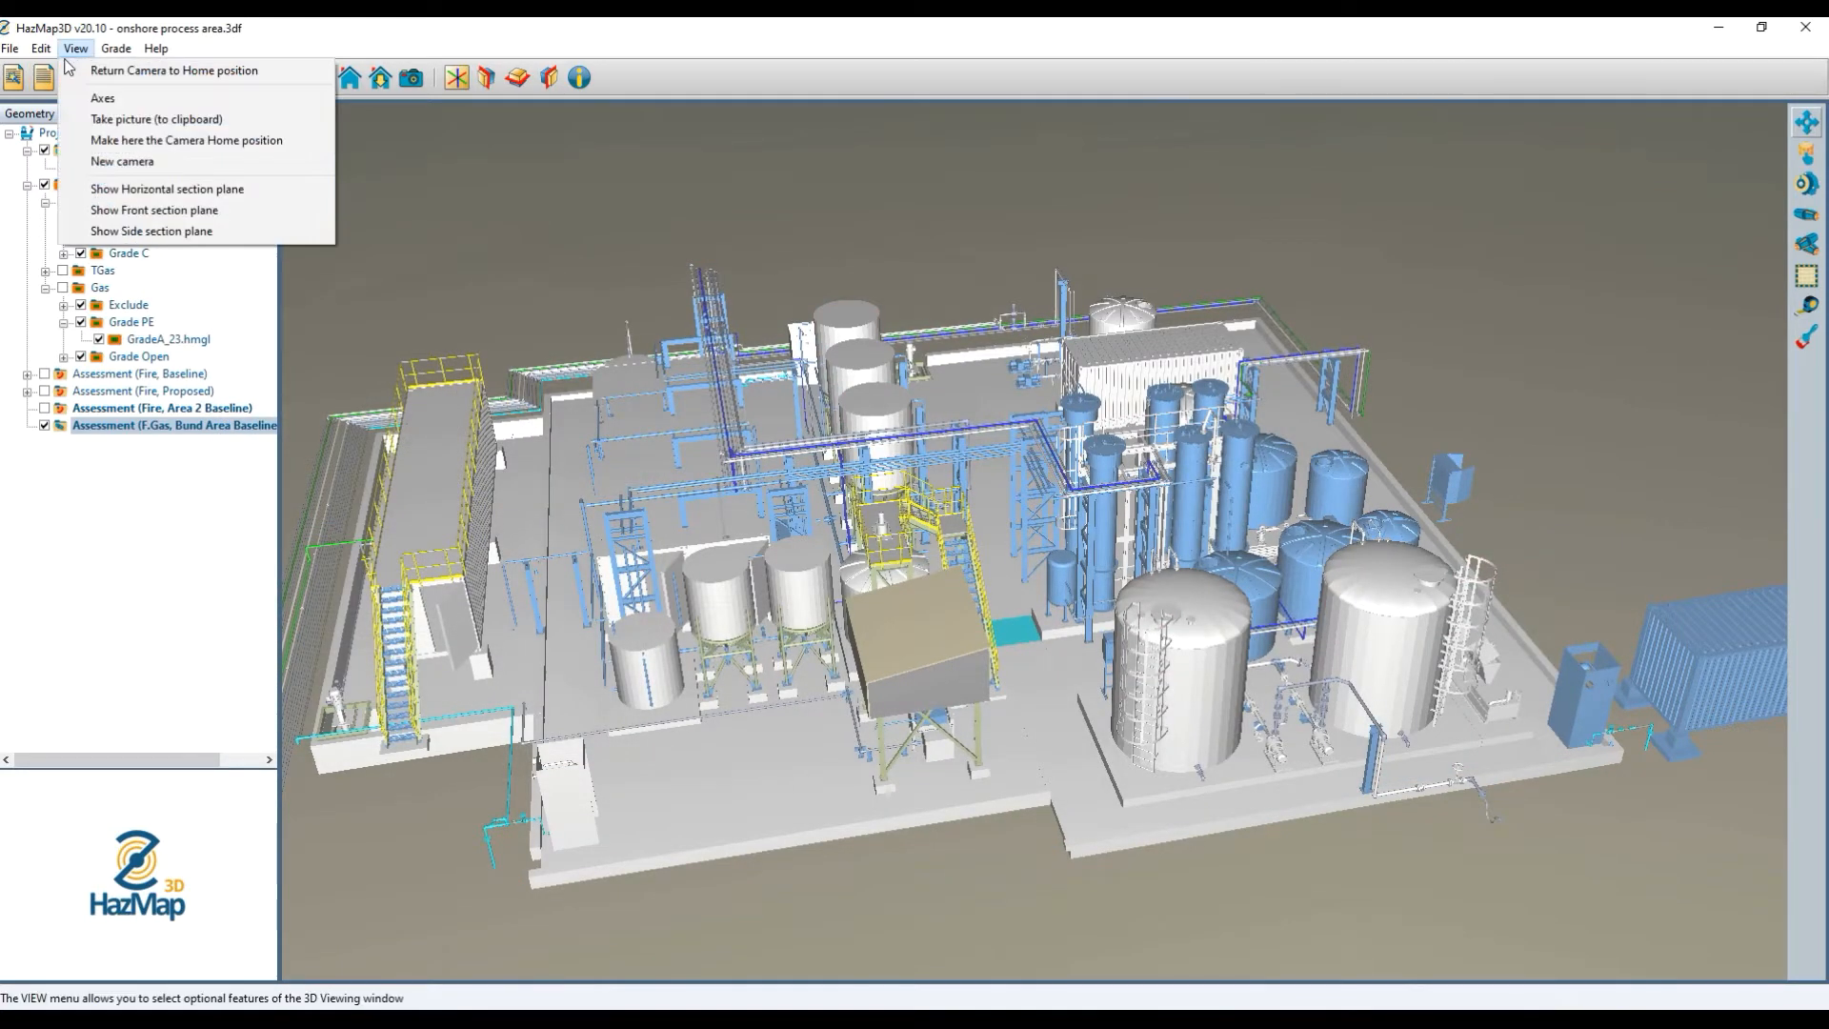
mouse_move(41, 47)
click(60, 120)
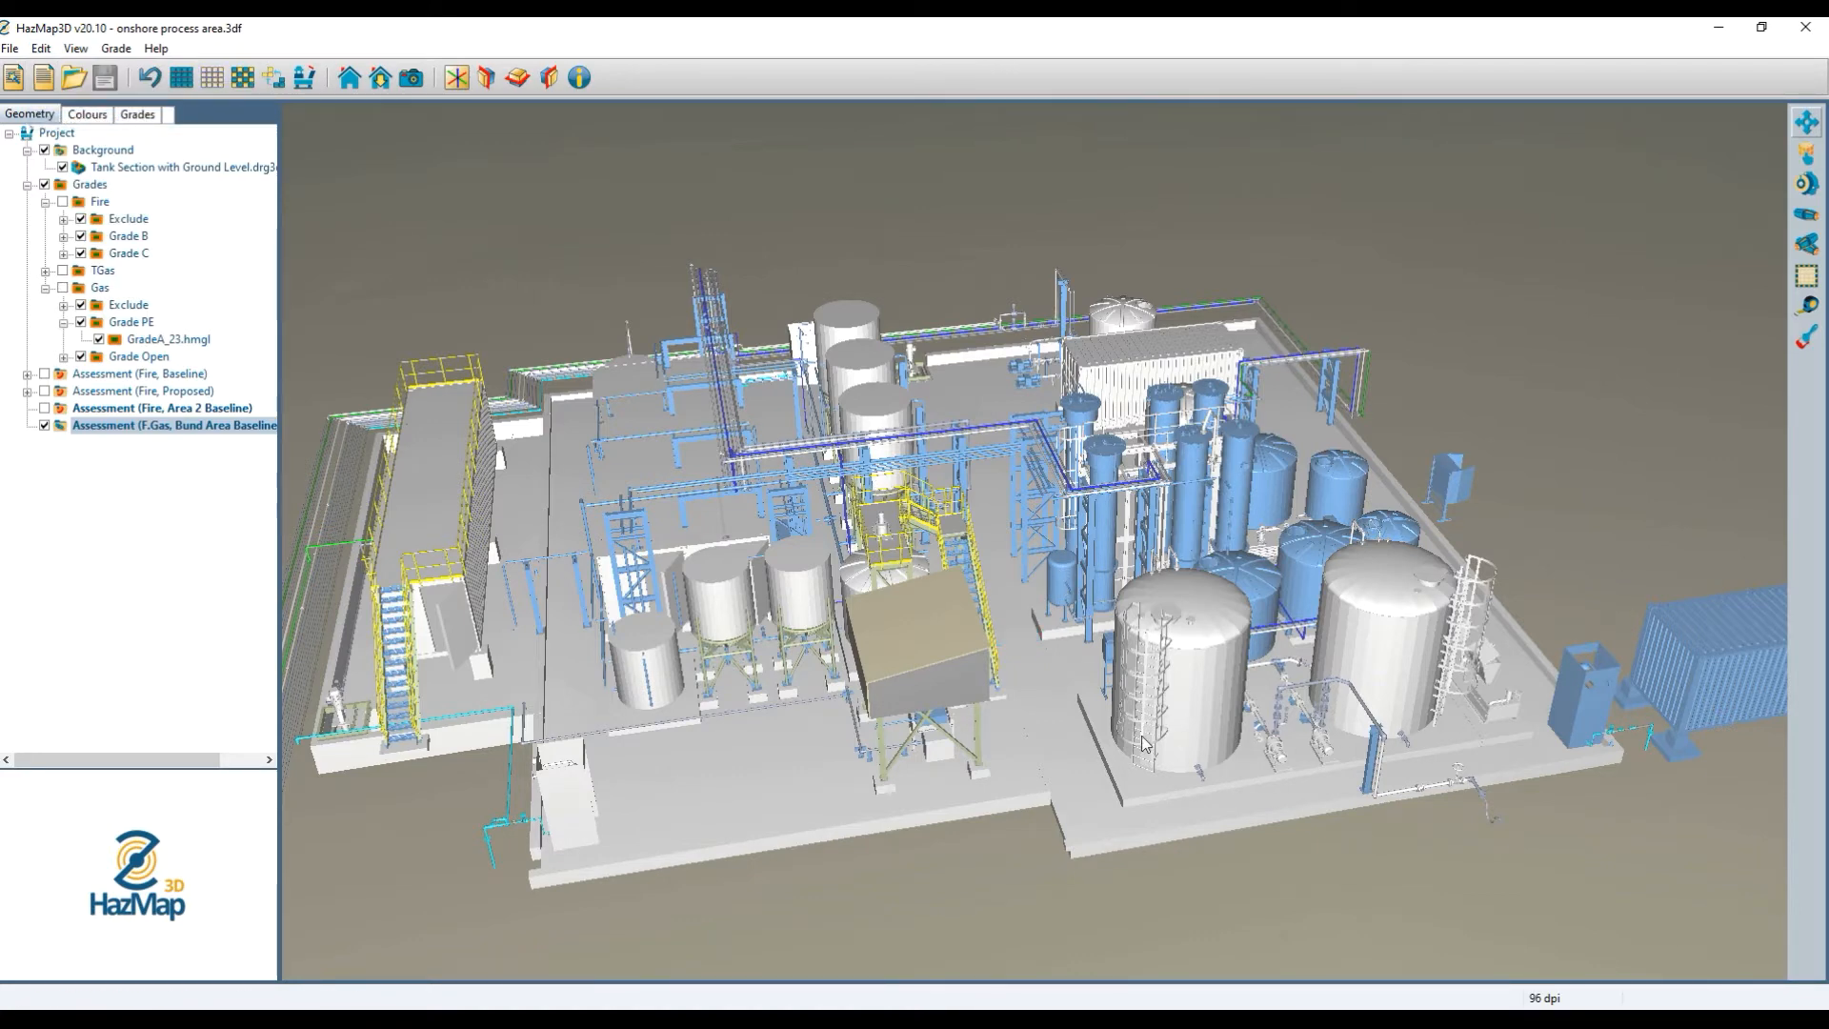
Place a beam gas detector along the walkway beside the yellow-railed stairs, from the bund's far end to its near corner.
drag(1137, 724, 1023, 785)
drag(962, 866, 701, 448)
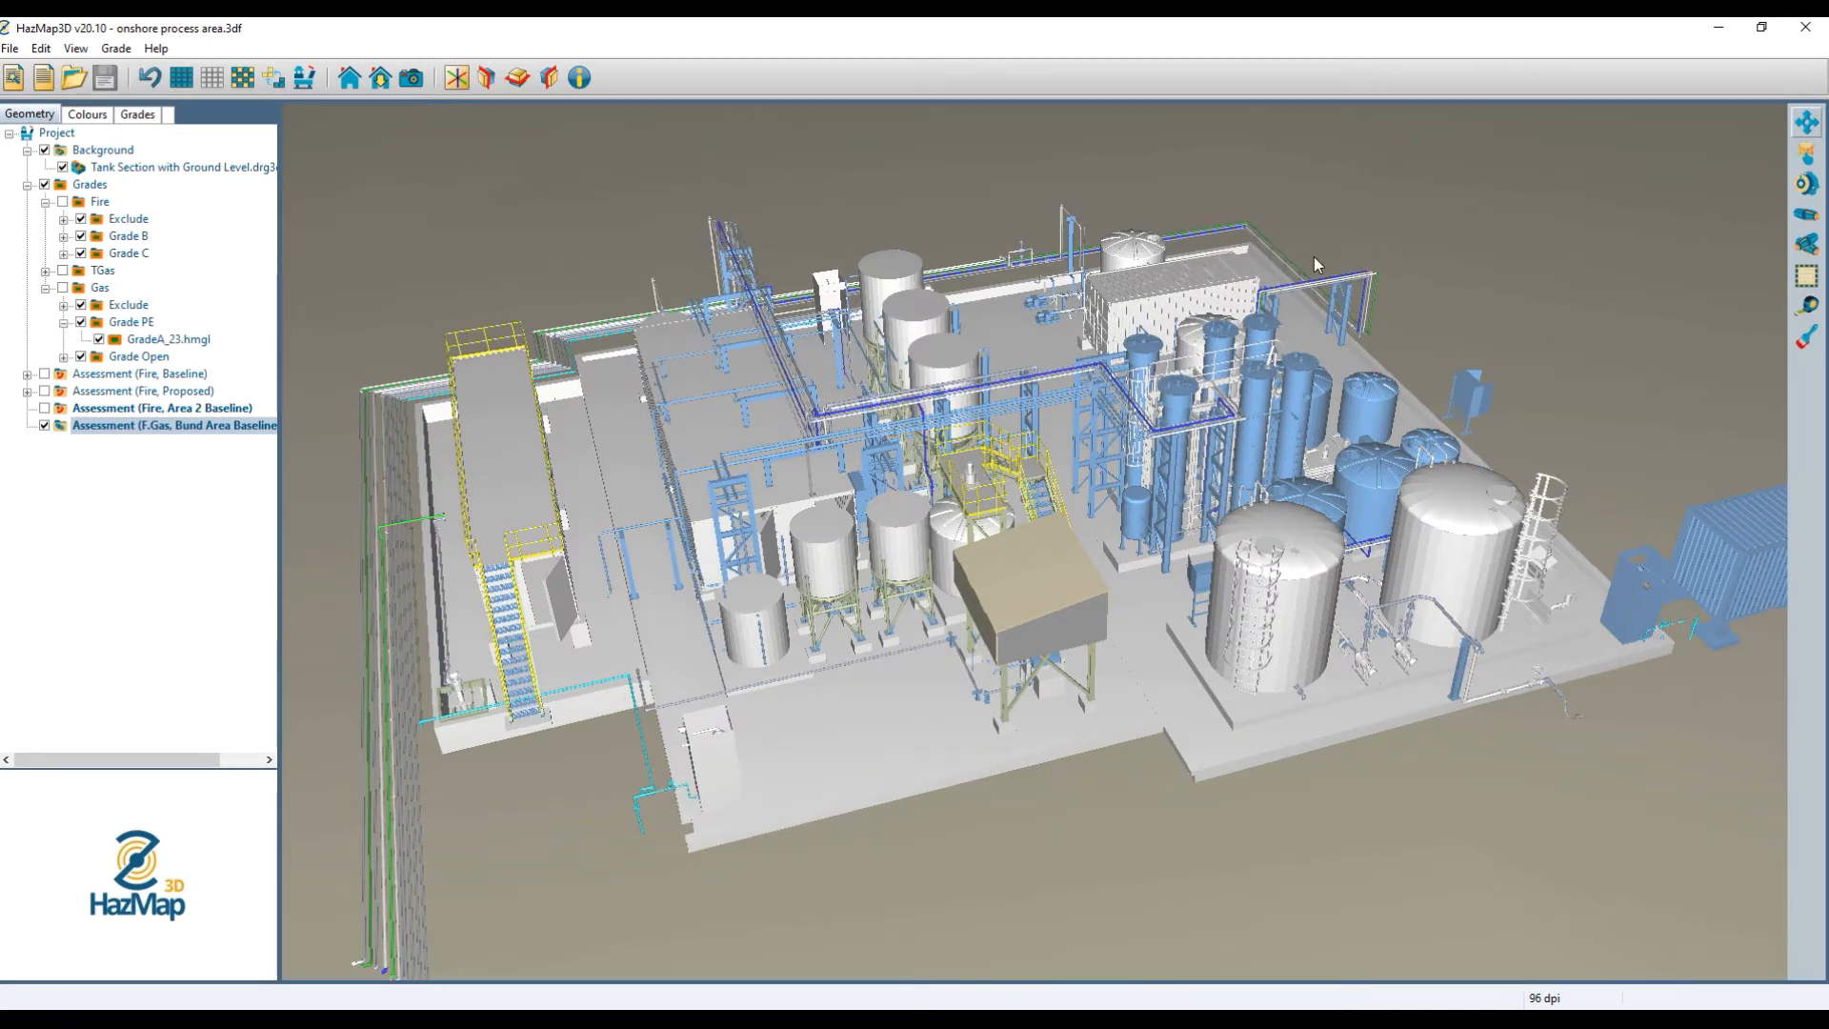
click(1815, 248)
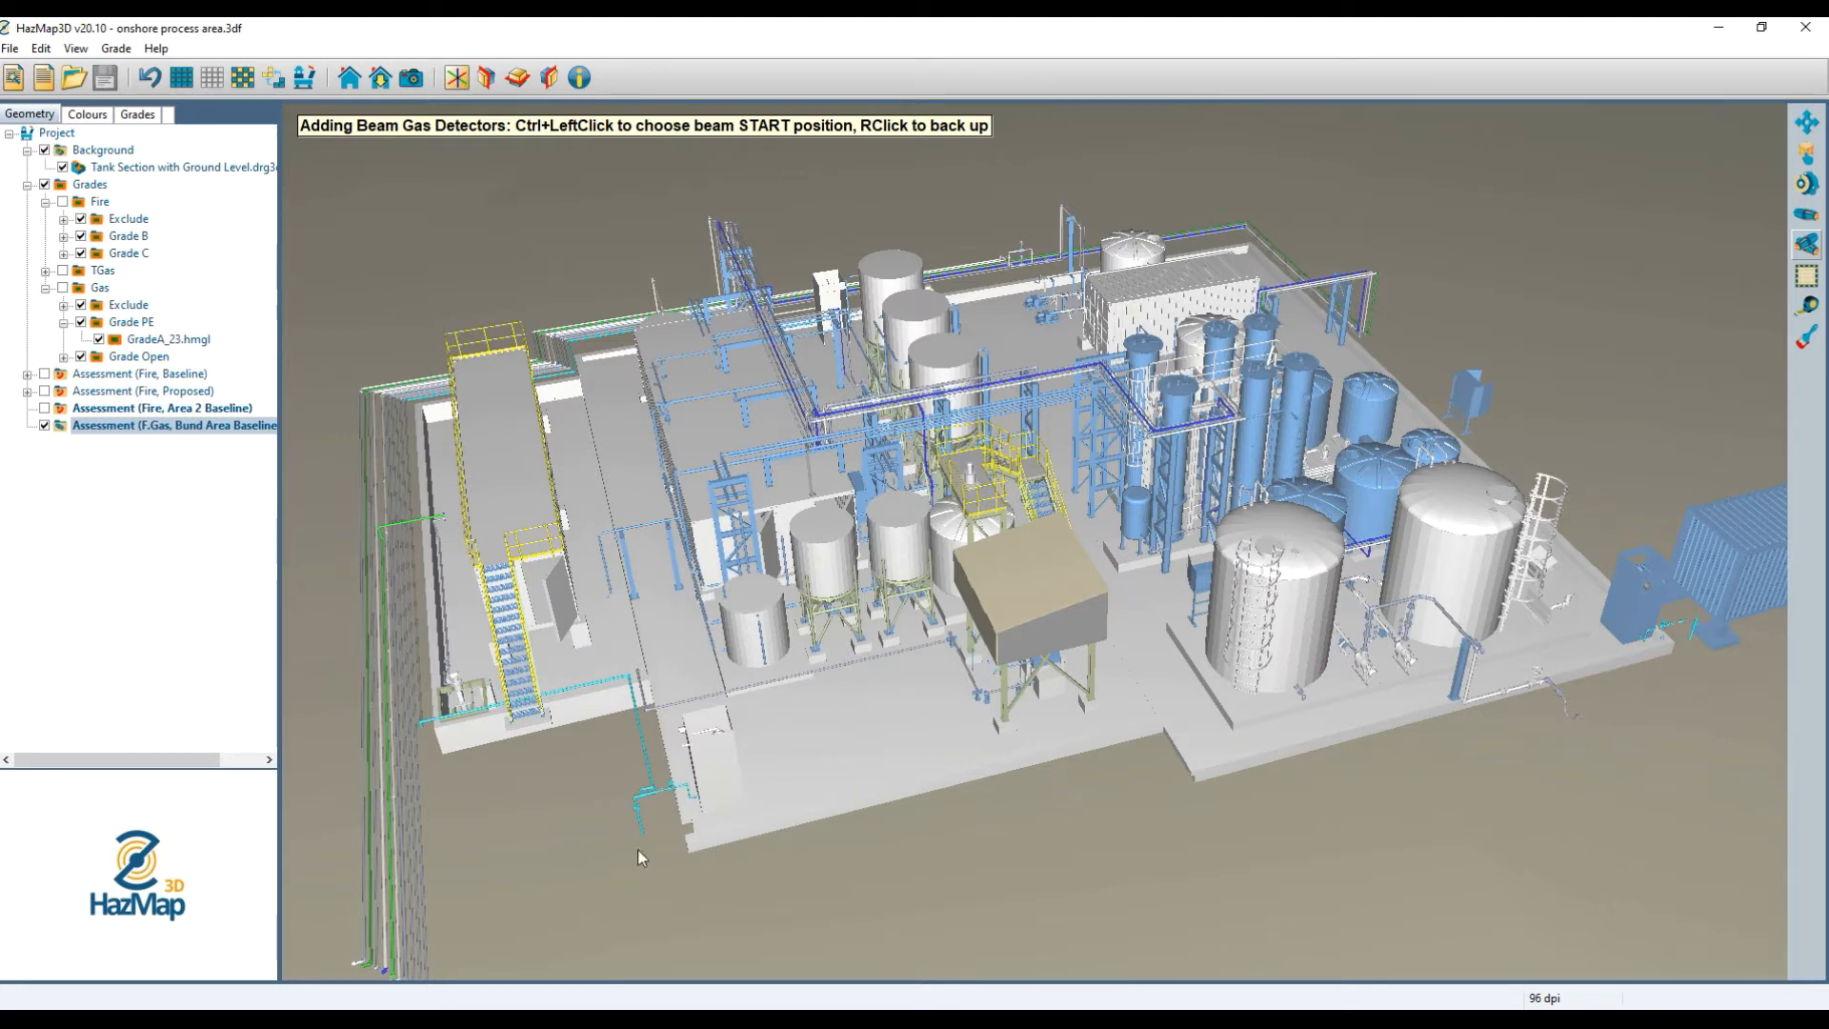
ctrl+click(581, 352)
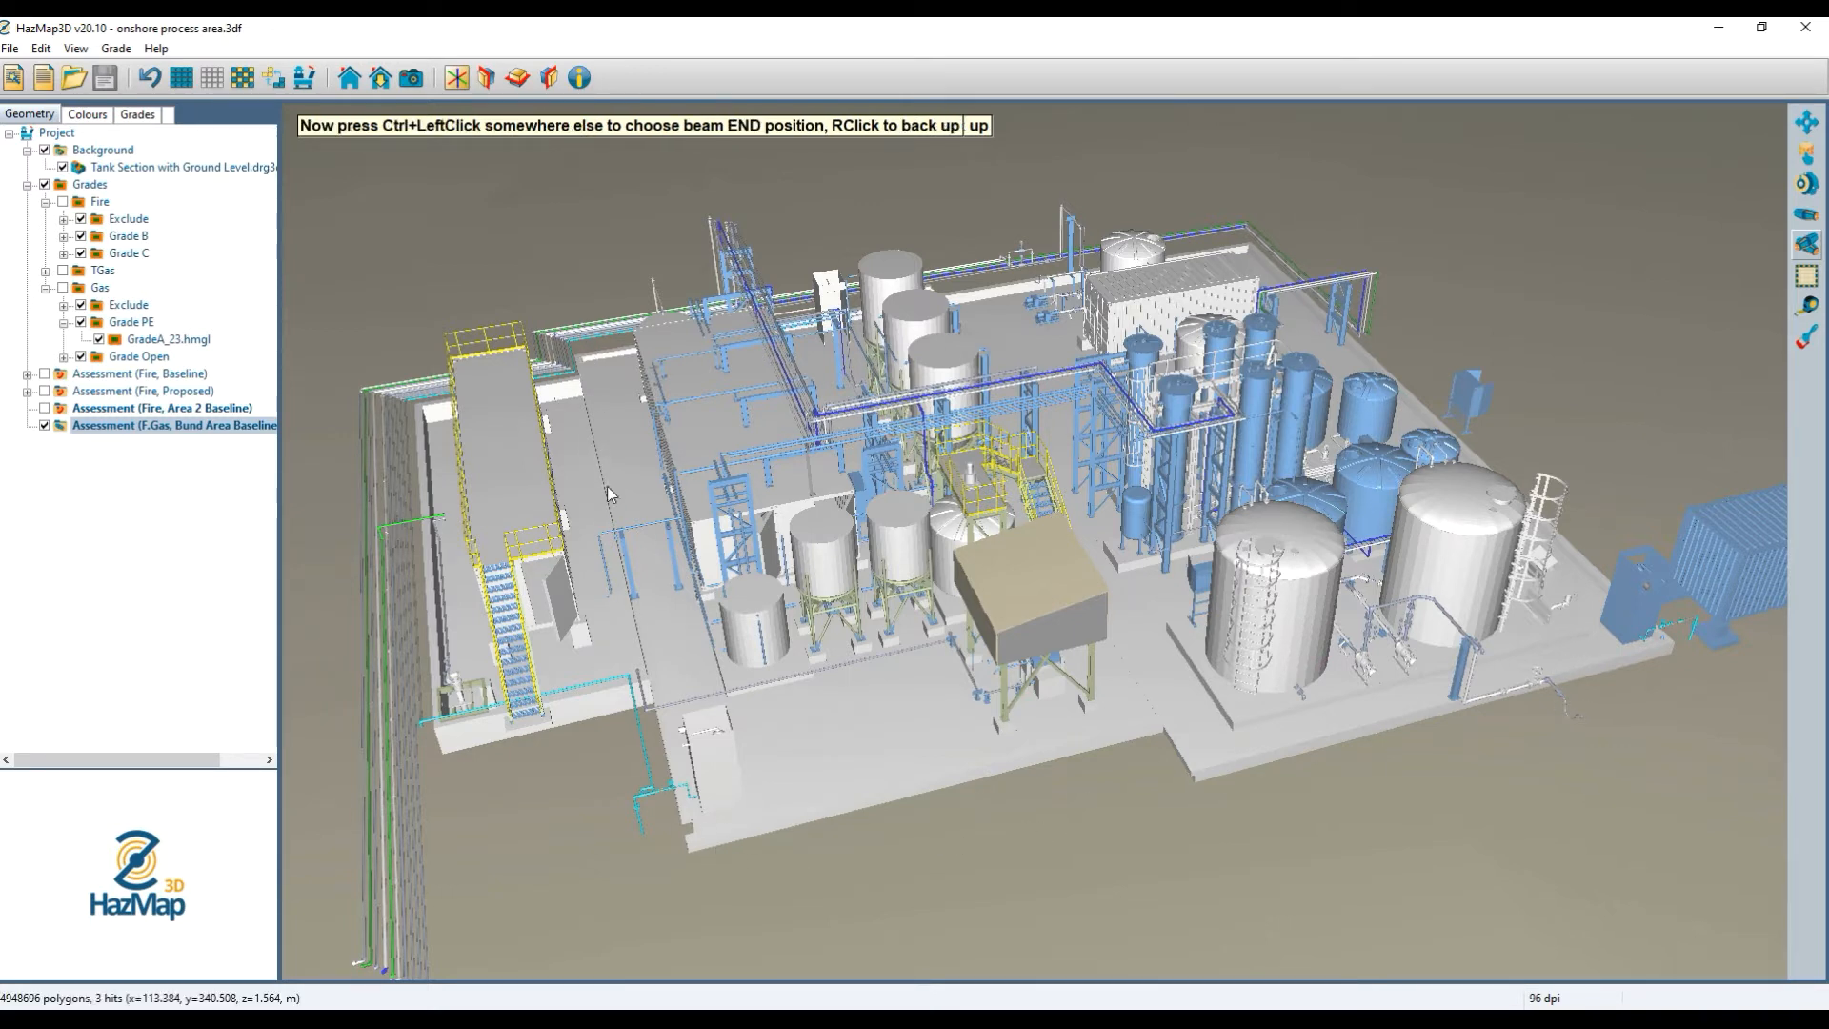
ctrl+click(696, 839)
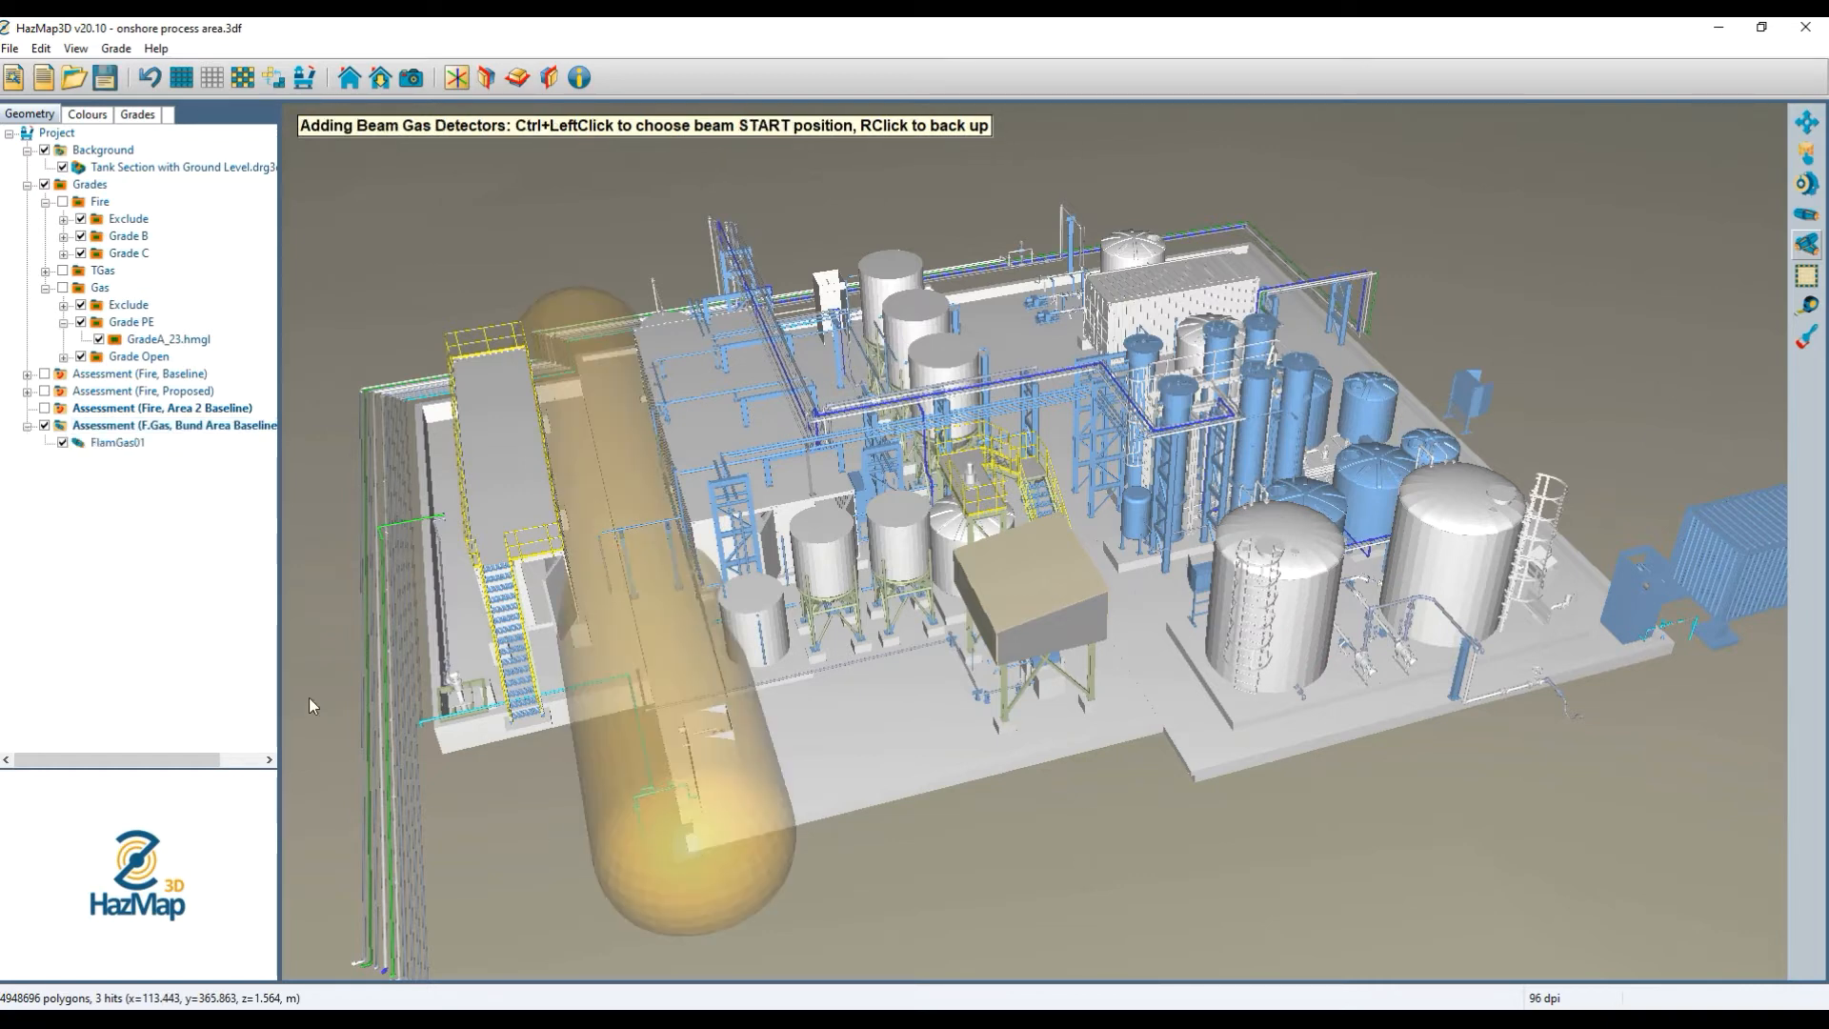
Rename the new beam detector OPGD1 and set both its placement z and receiver z to 3.8.
double_click(112, 444)
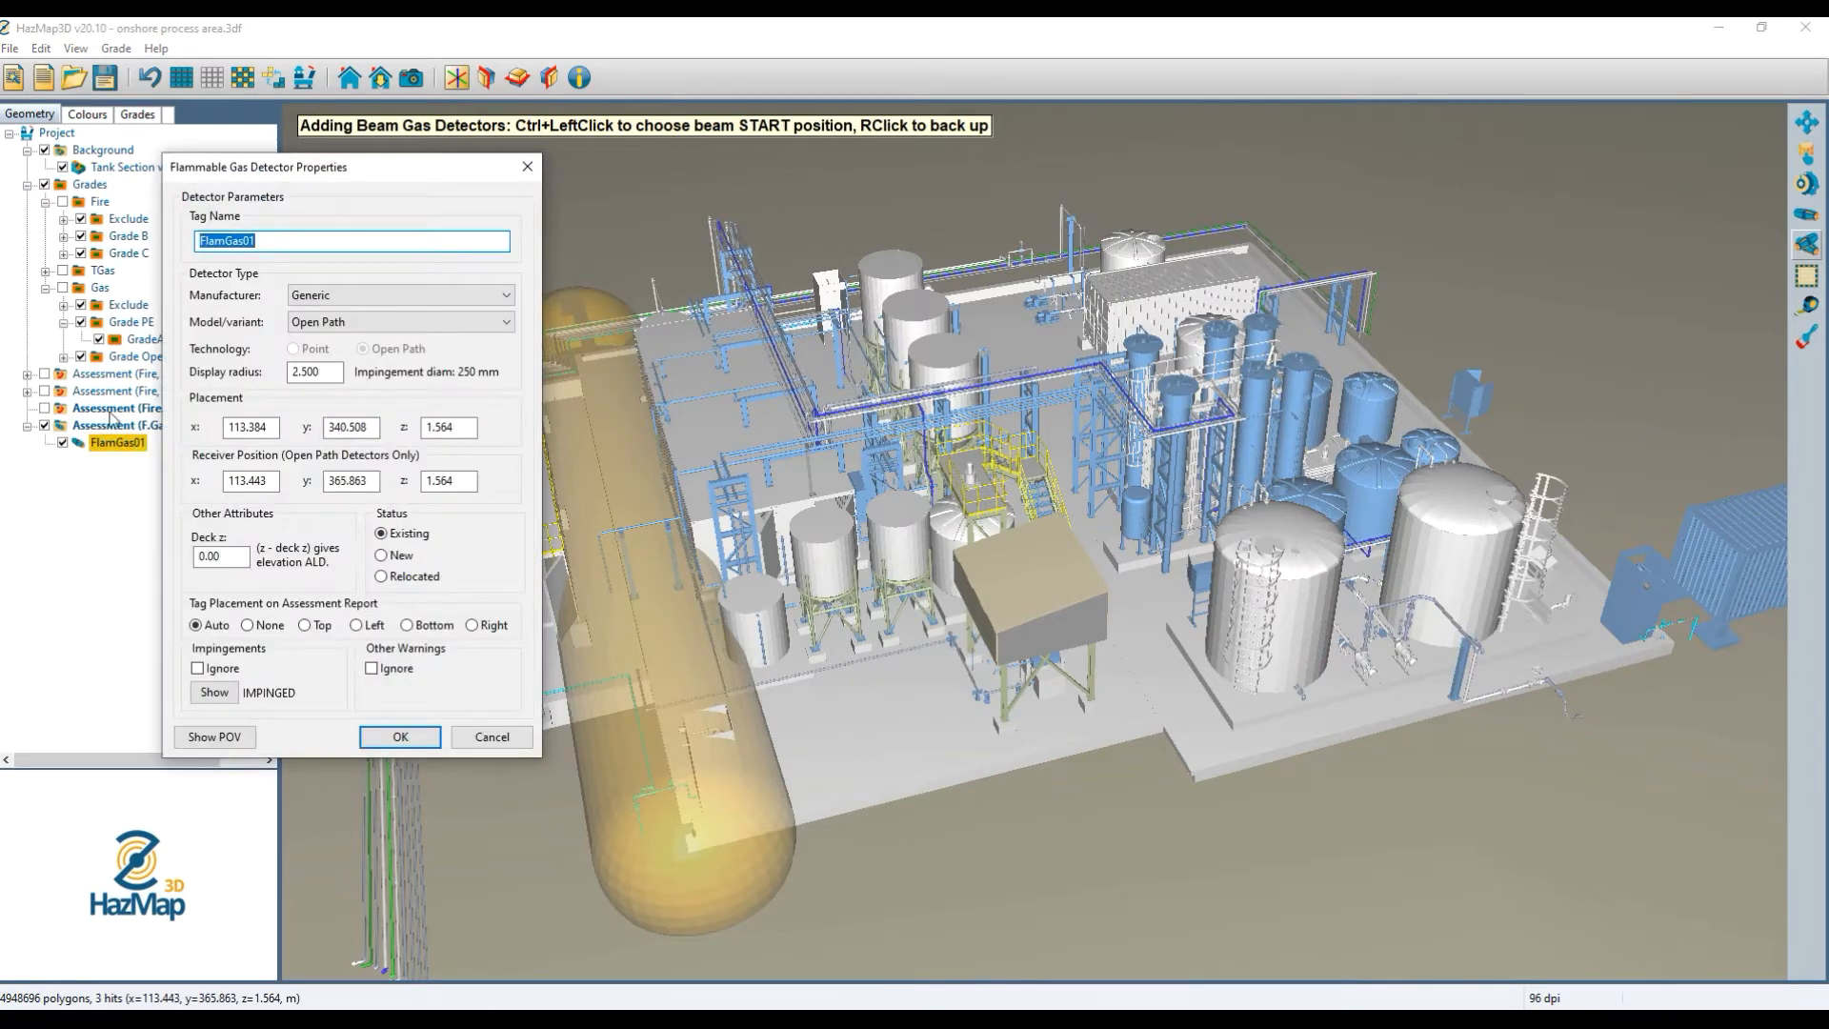
text(OPGD1)
double_click(423, 428)
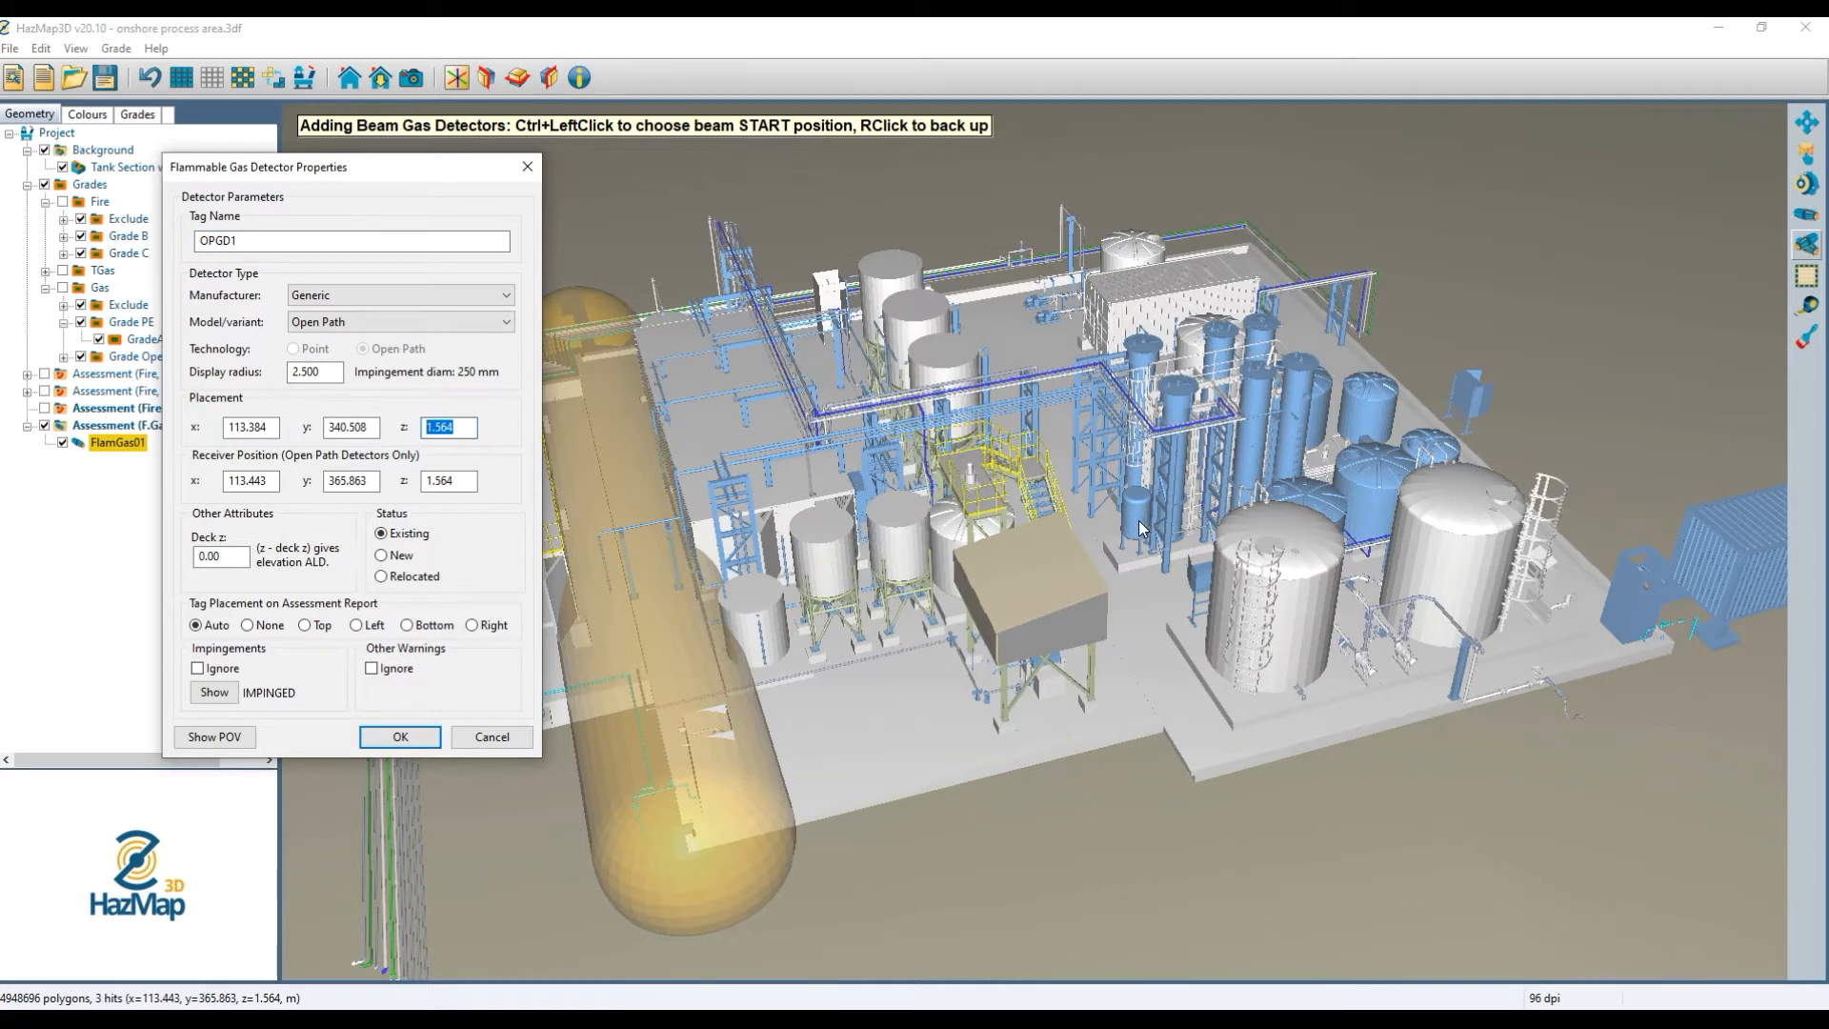
text(3.8)
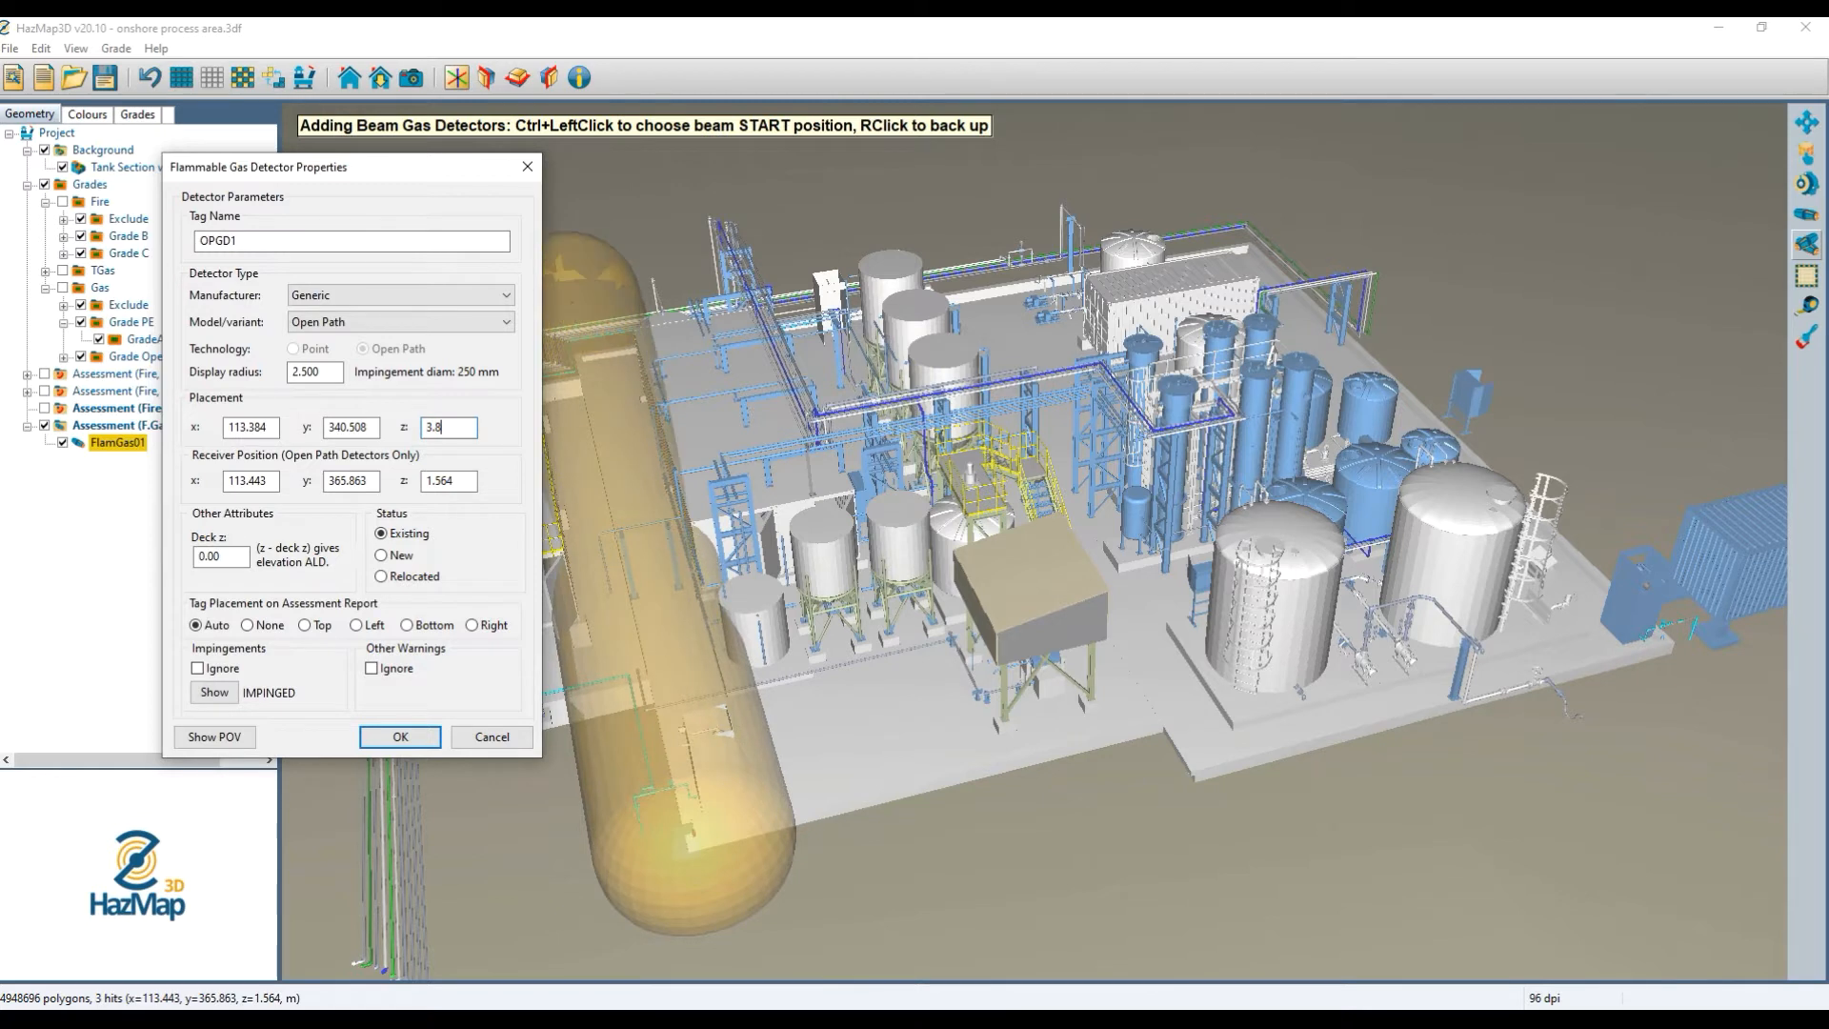
double_click(442, 480)
text(3.8)
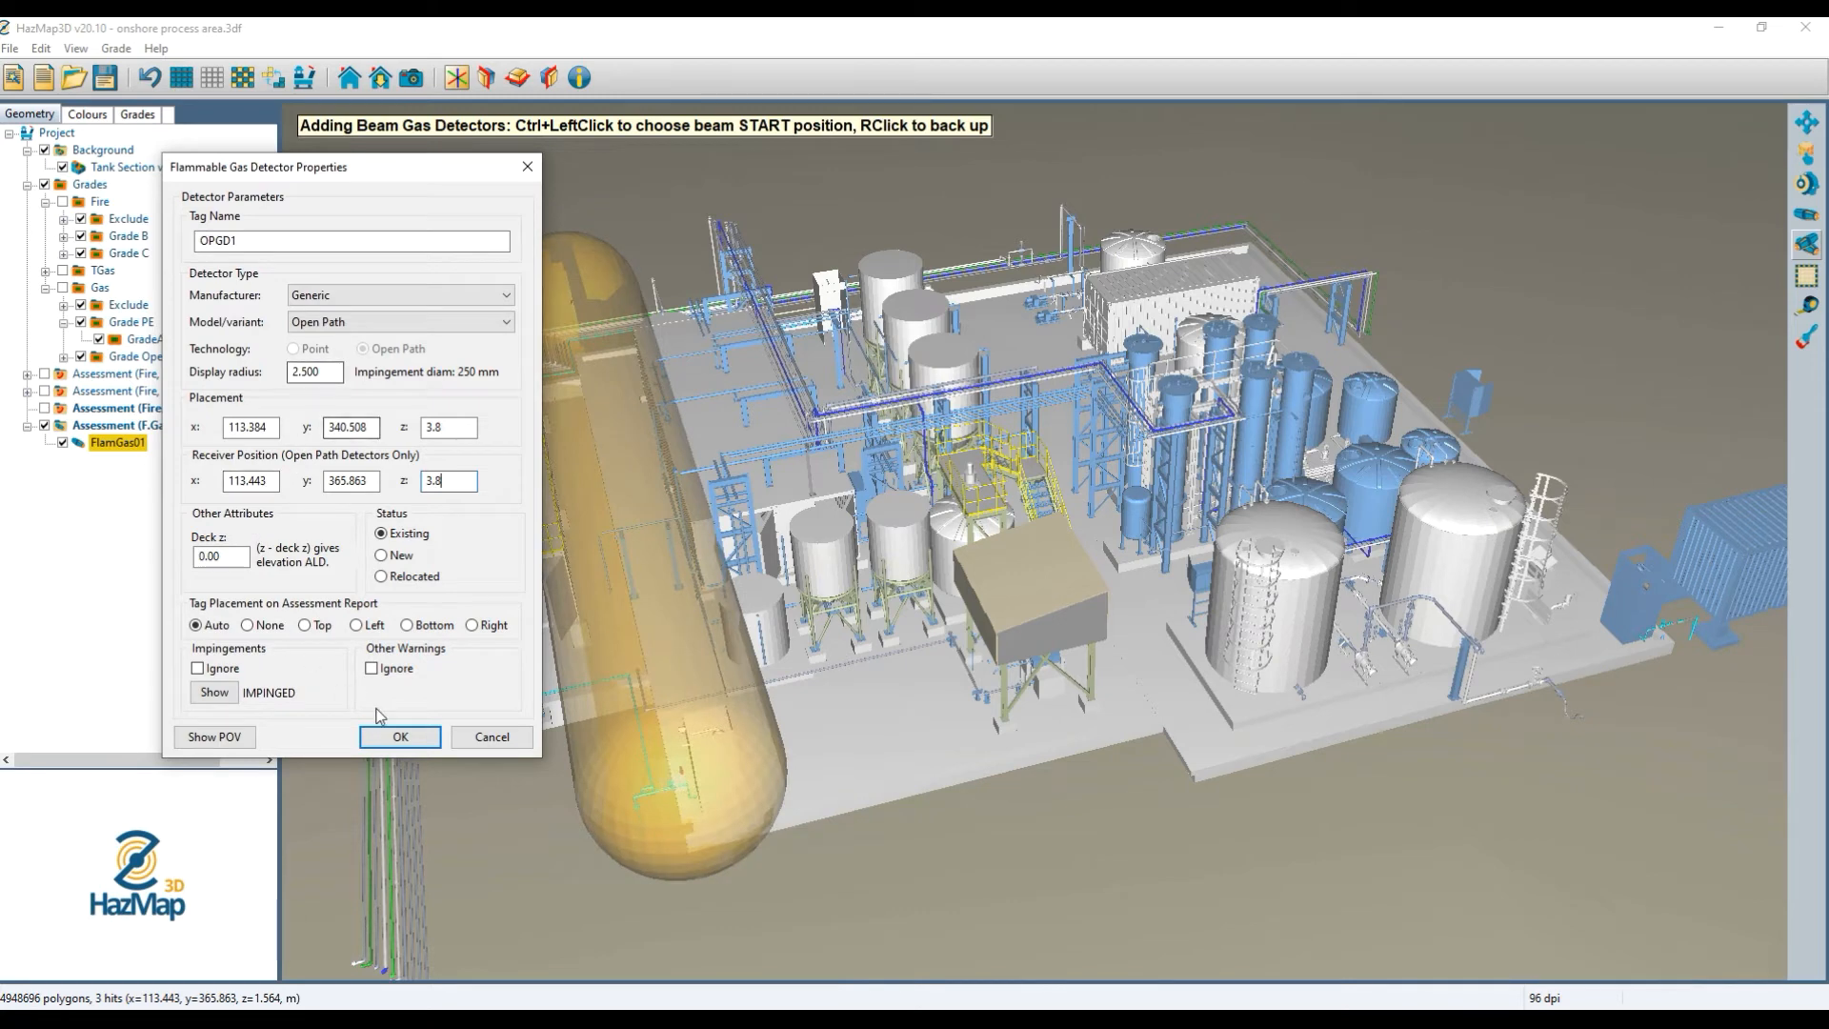
click(400, 737)
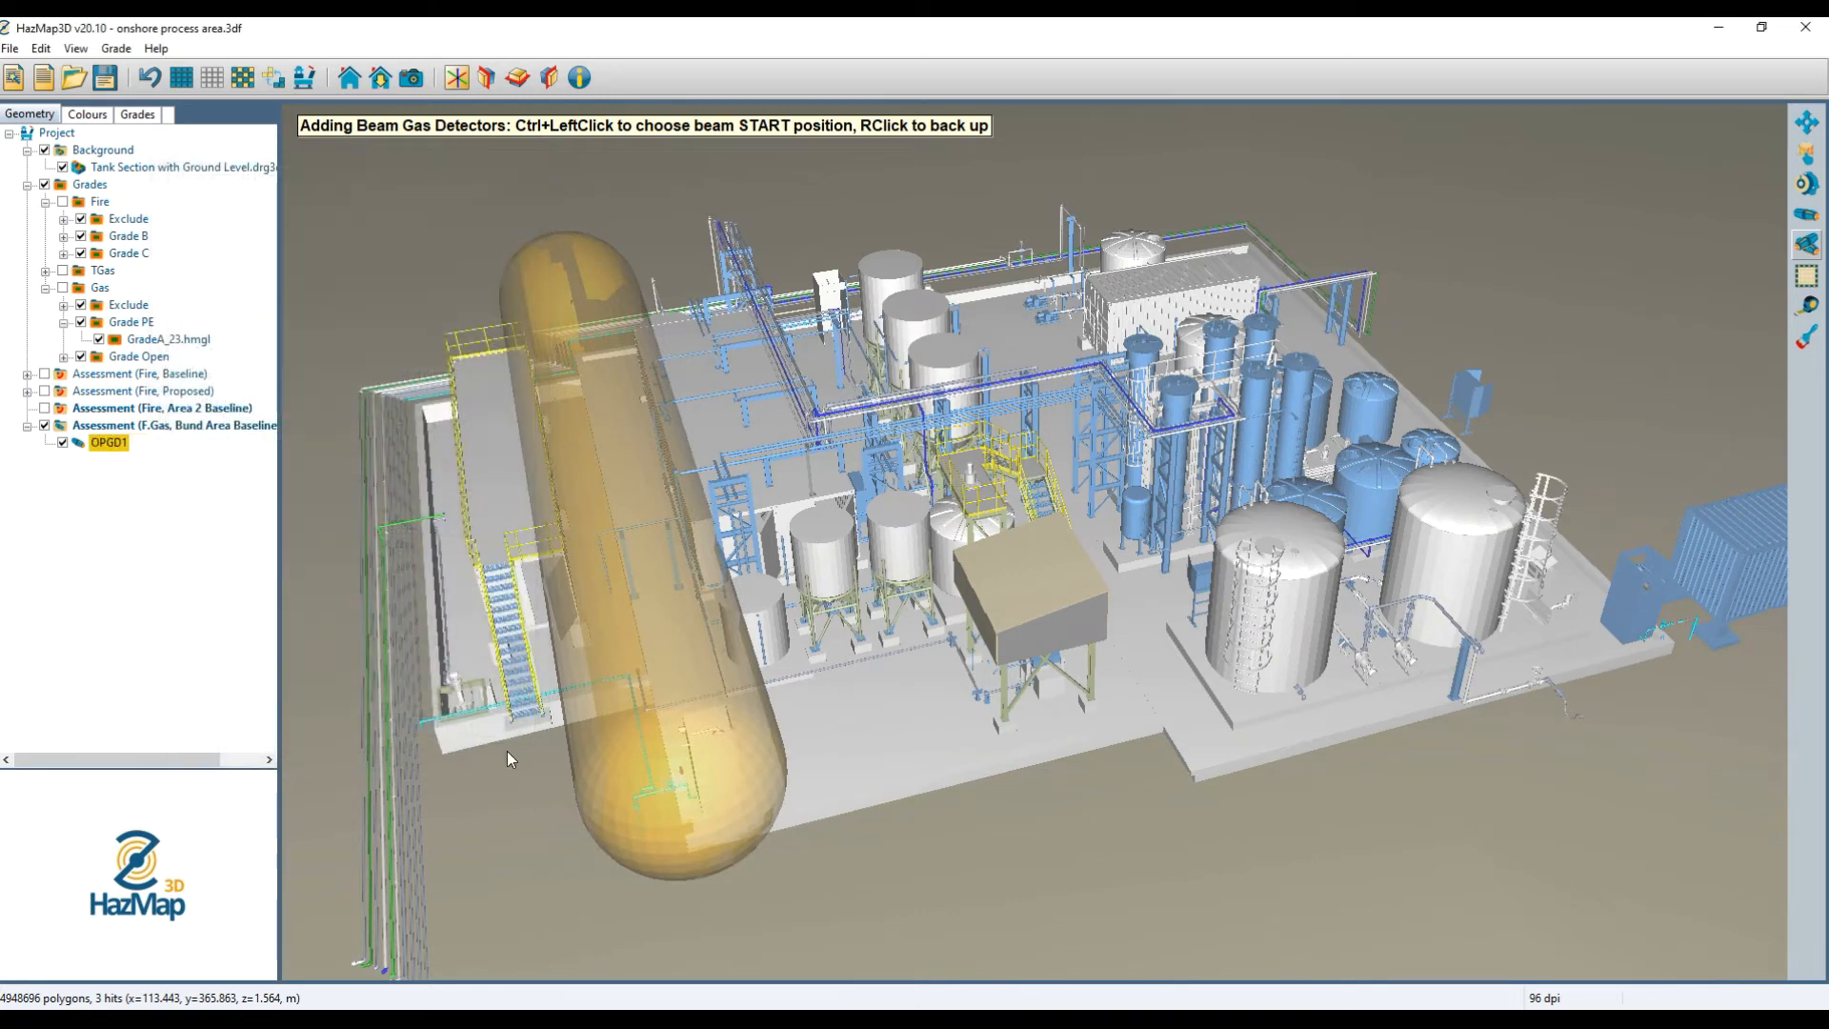
Set the display radius of detector OPGD1 to 0.25.
scroll(753, 723, up, 4)
right_click(701, 667)
drag(770, 631, 61, 484)
double_click(108, 443)
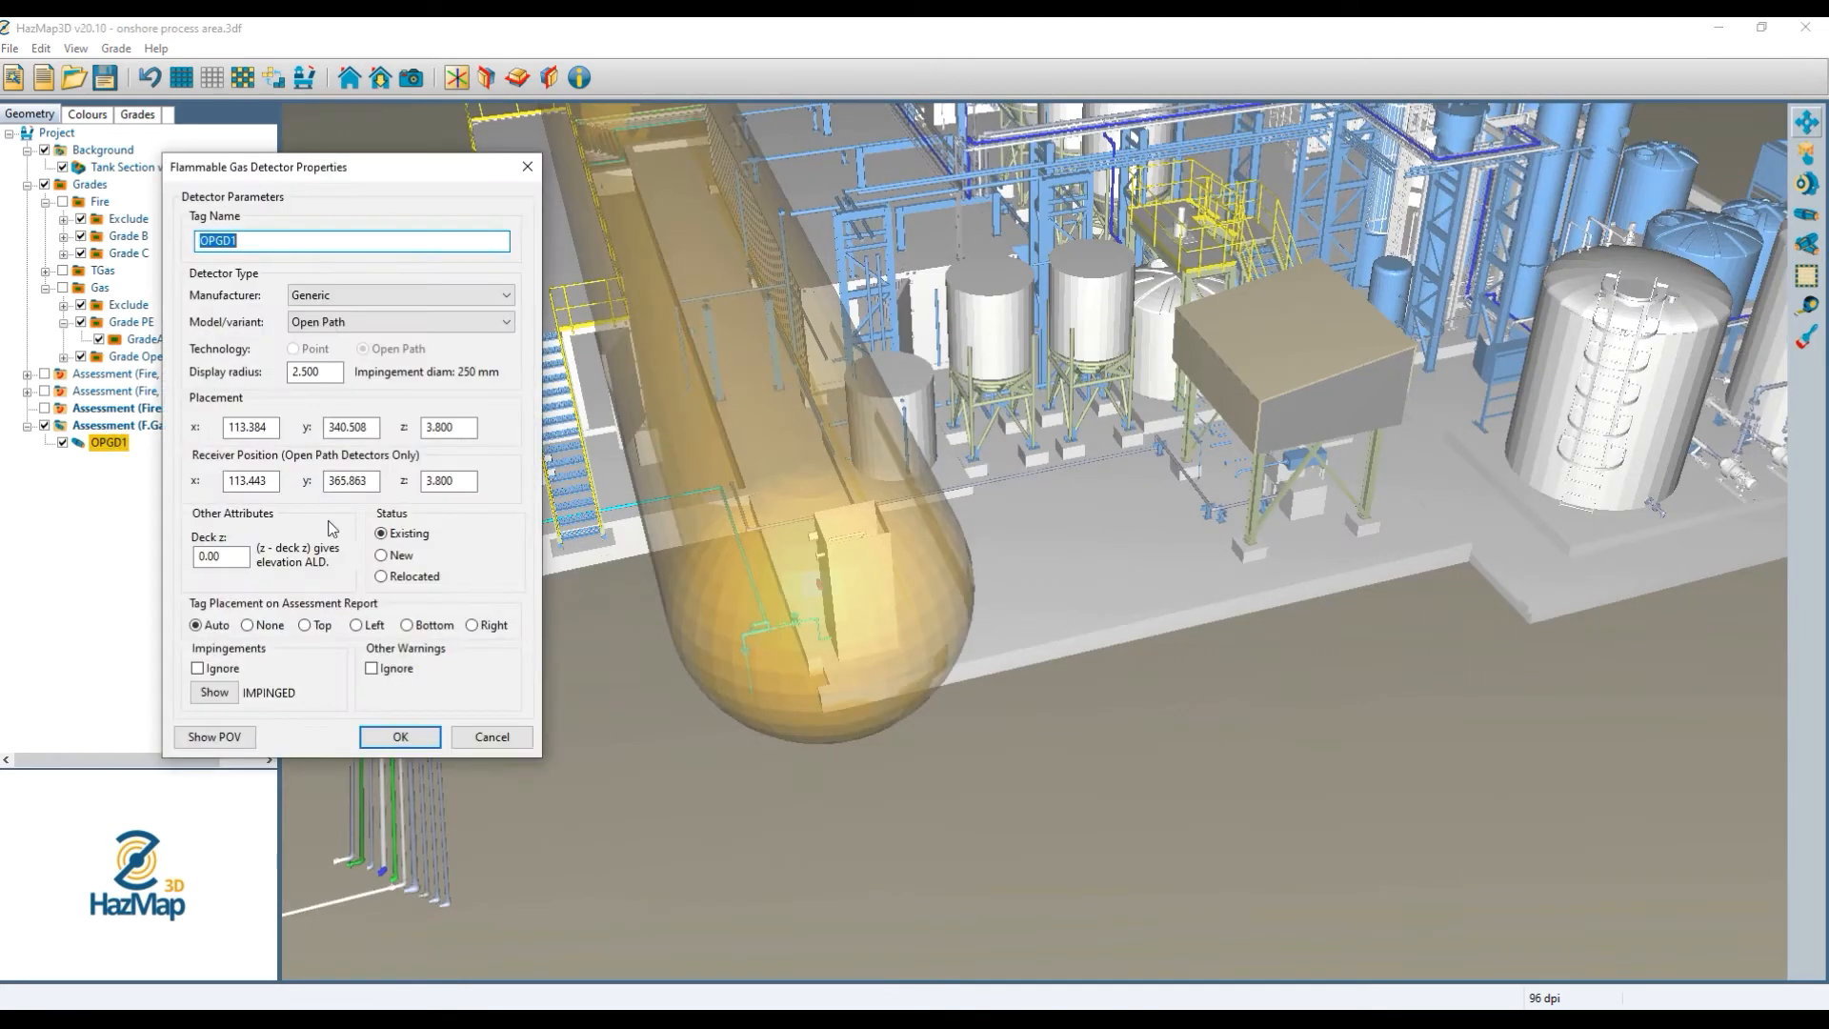
double_click(297, 371)
key(BackSpace)
text(.25)
key(Return)
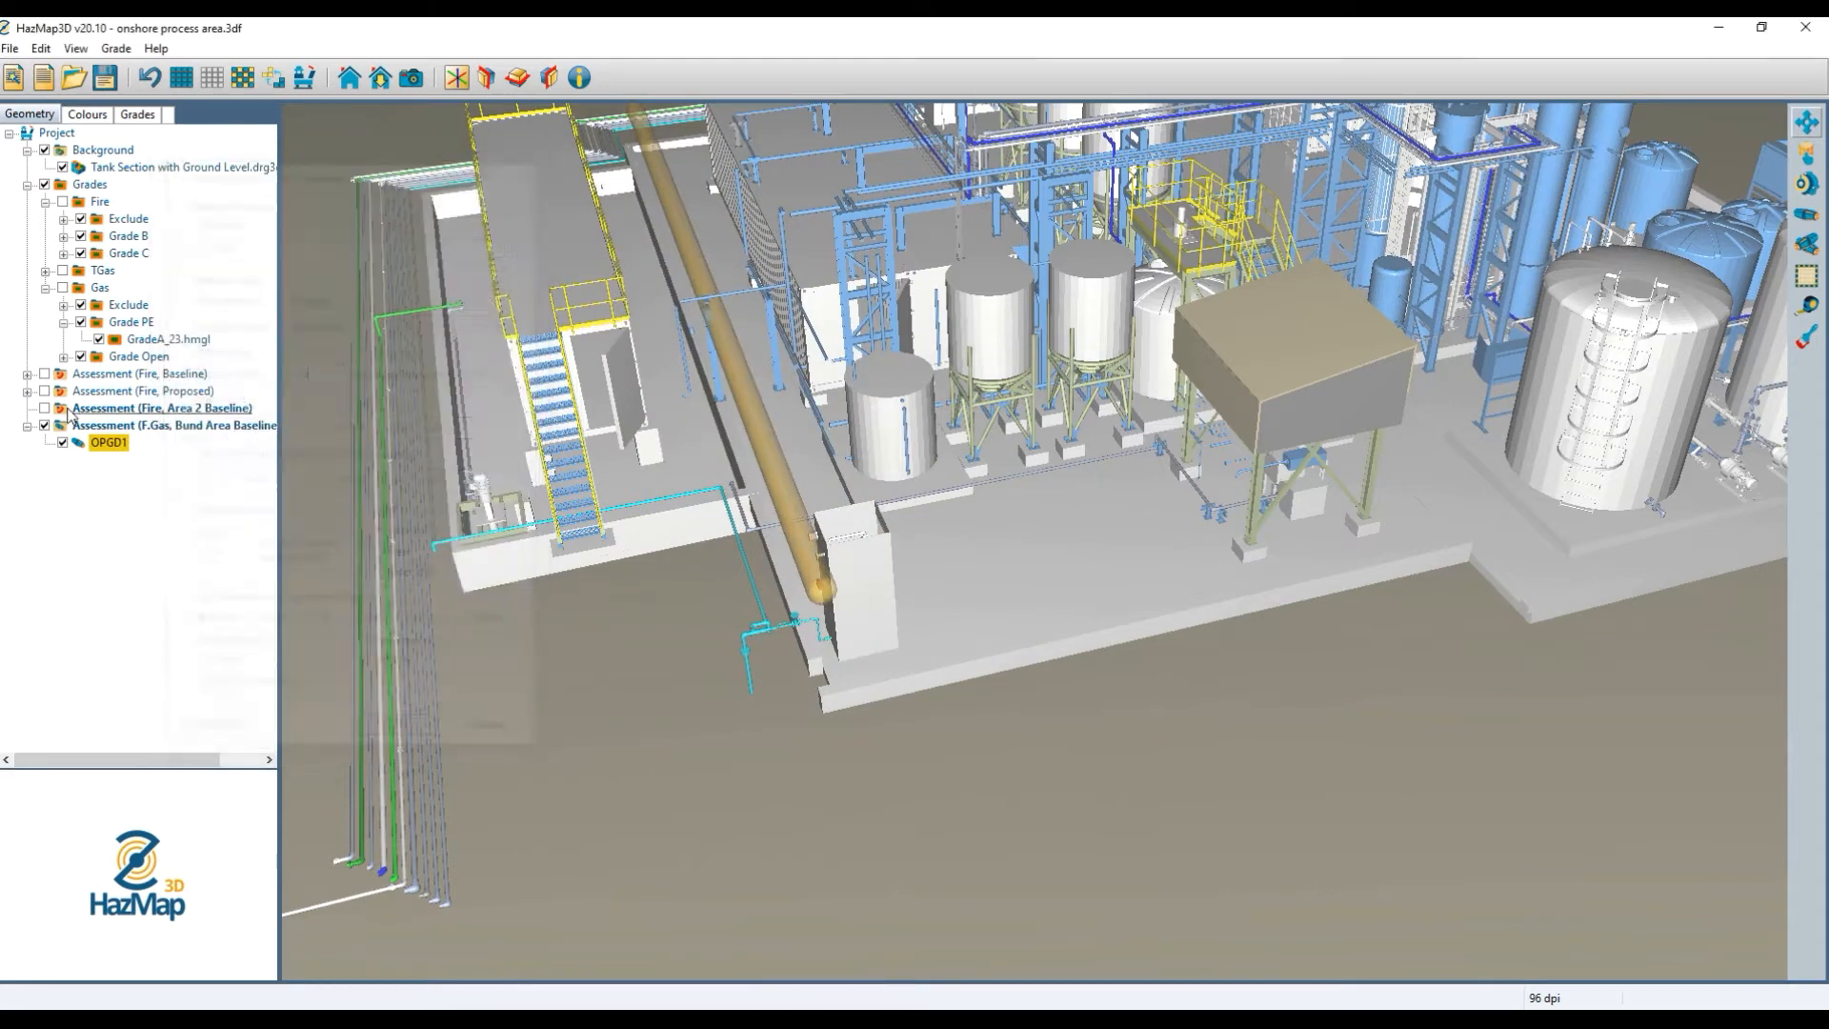
Set OPGD1's placement x and receiver x to 114 to clear the obstruction, and check its impingement status.
scroll(683, 476, up, 4)
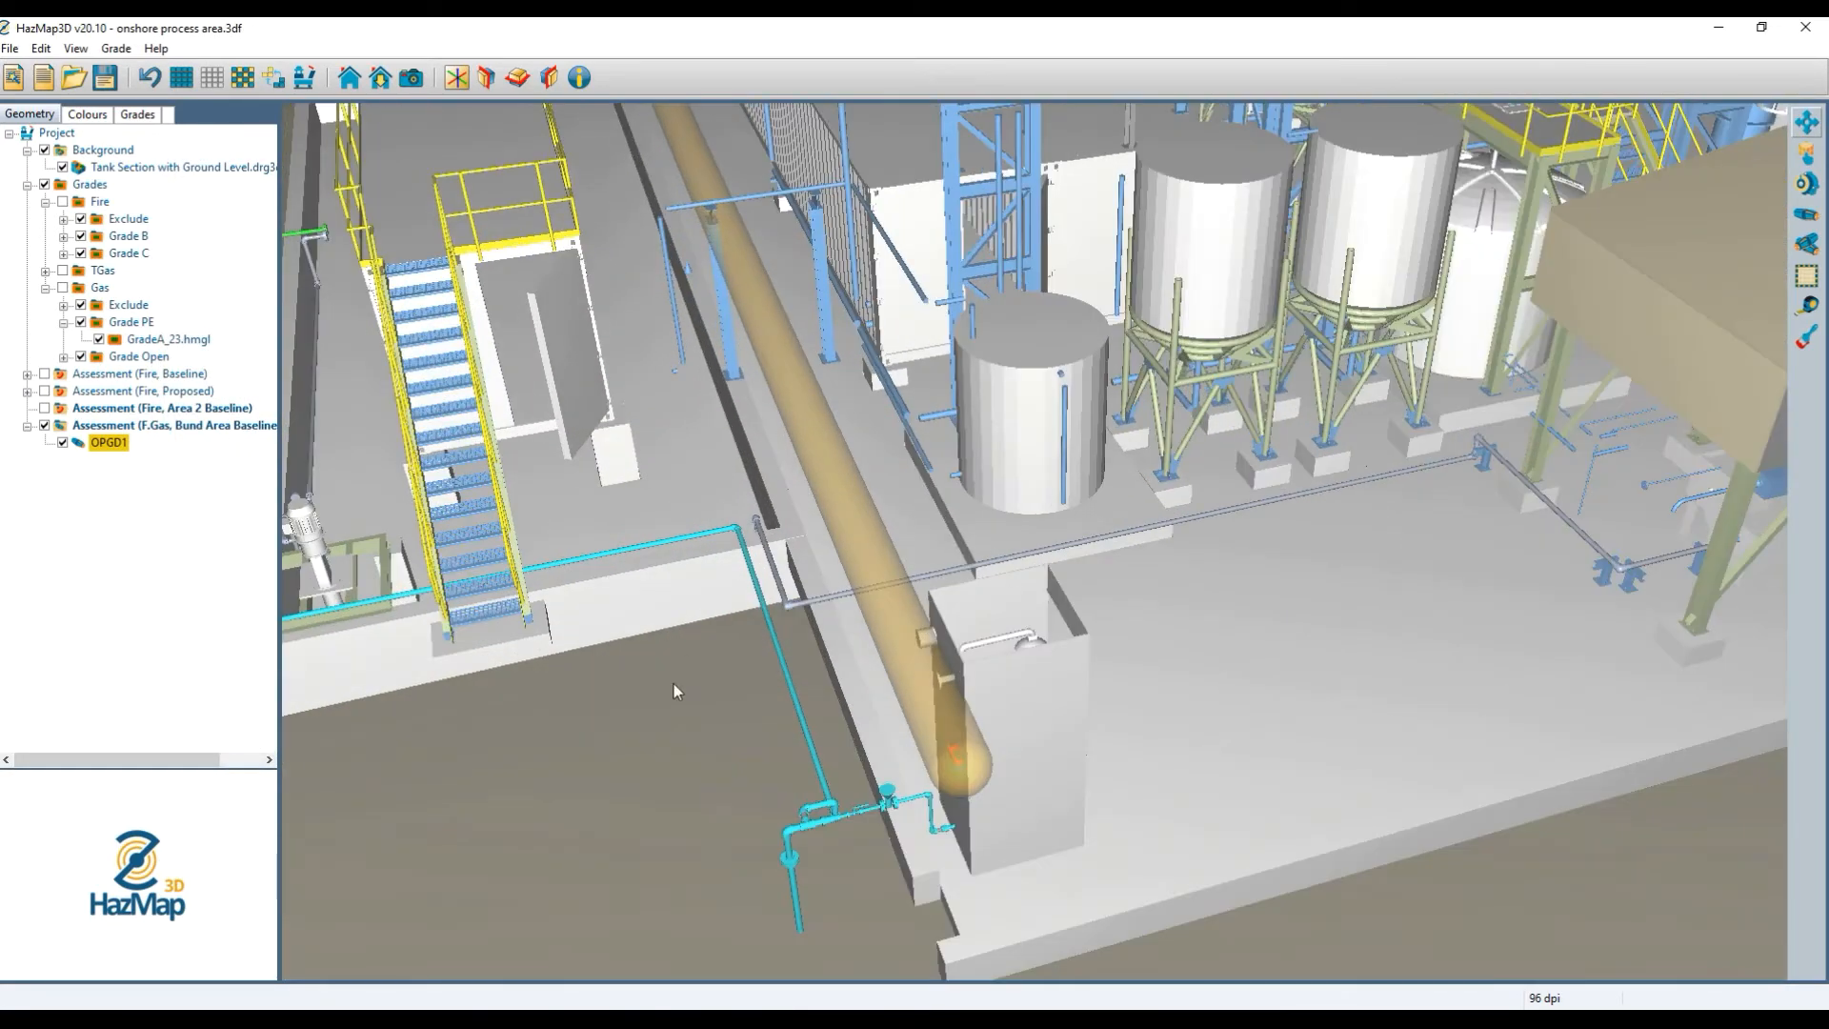
drag(488, 380, 658, 335)
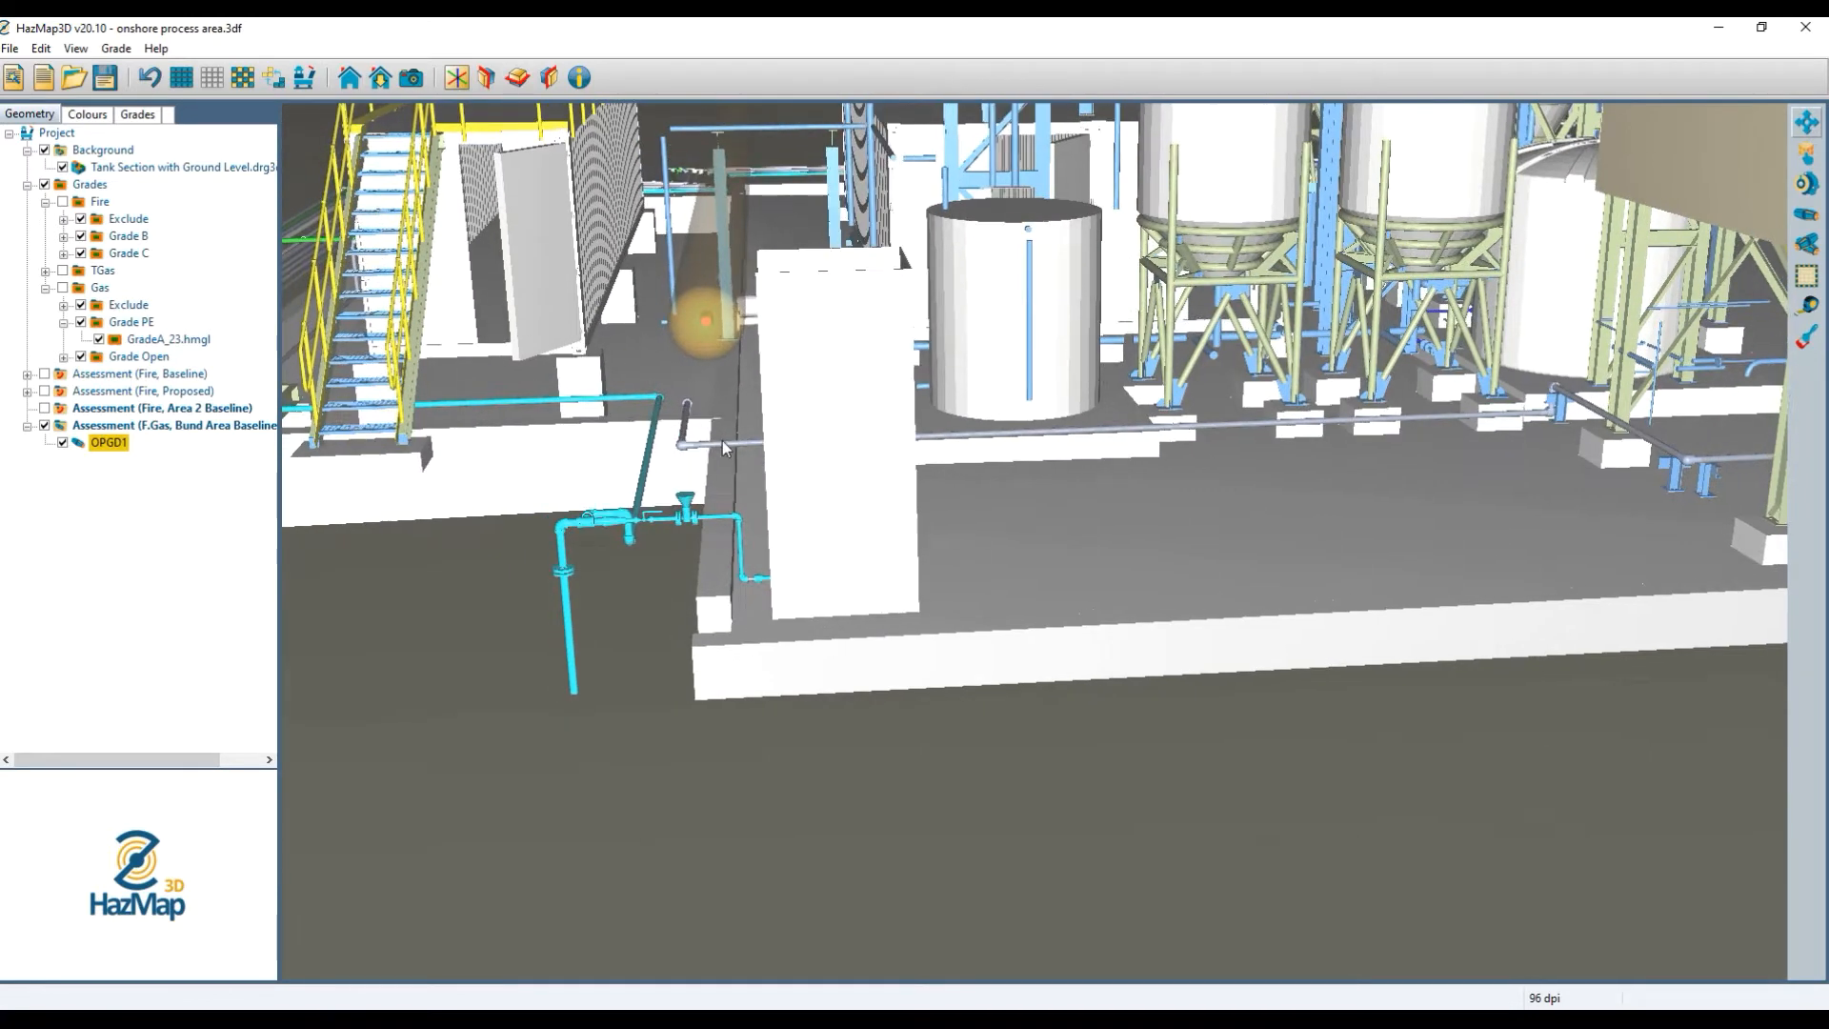
middle_drag(683, 347, 777, 471)
drag(786, 482, 773, 244)
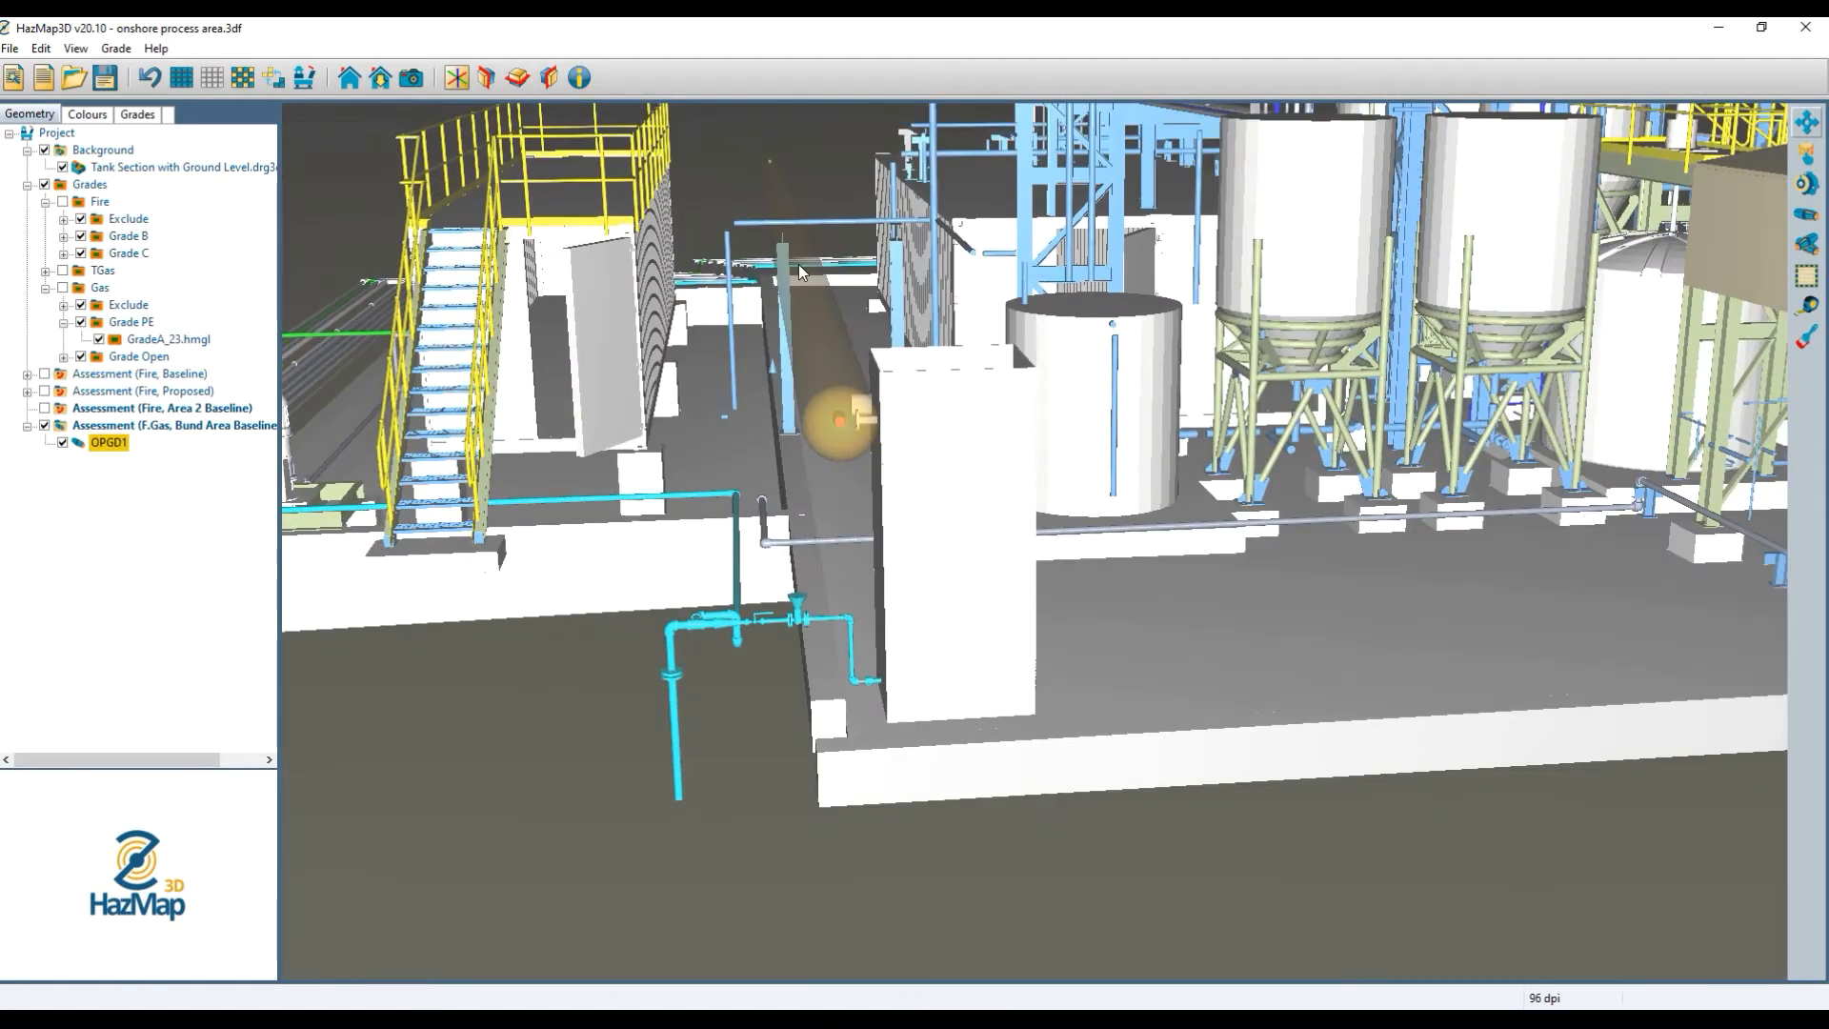
click(114, 444)
double_click(116, 446)
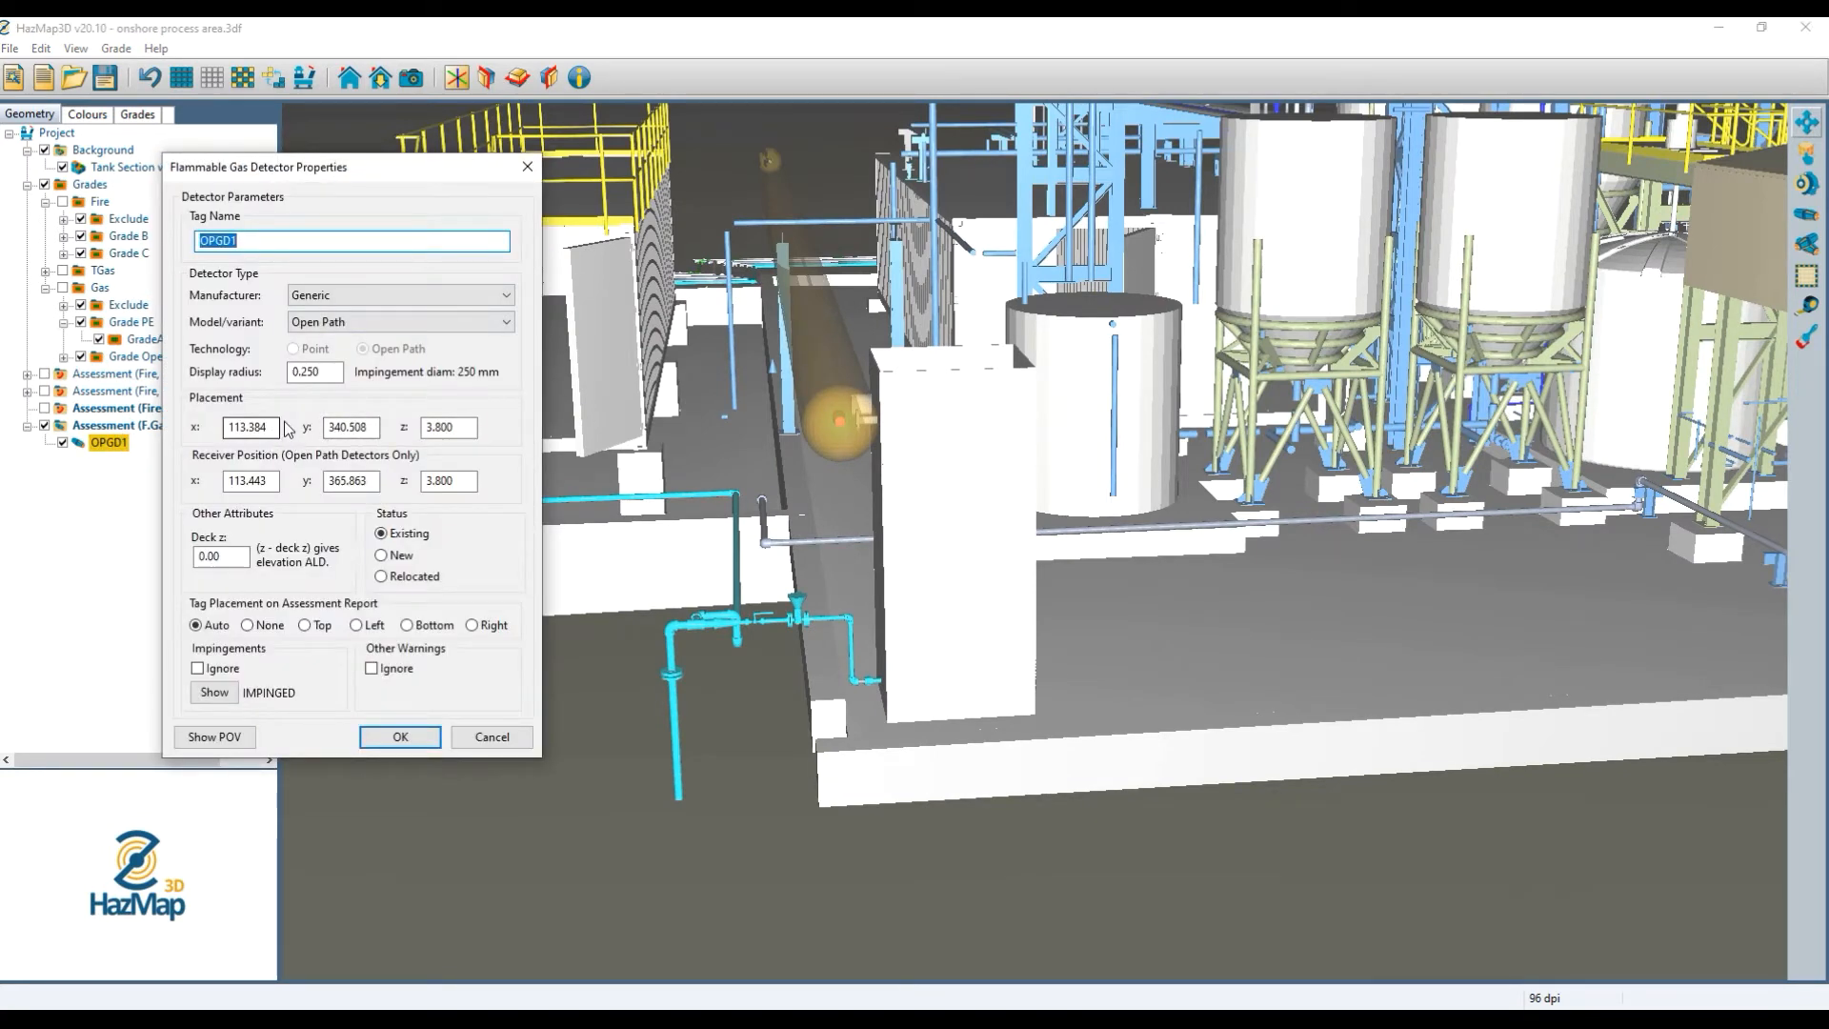
drag(270, 427, 248, 428)
text(4)
drag(275, 483, 244, 486)
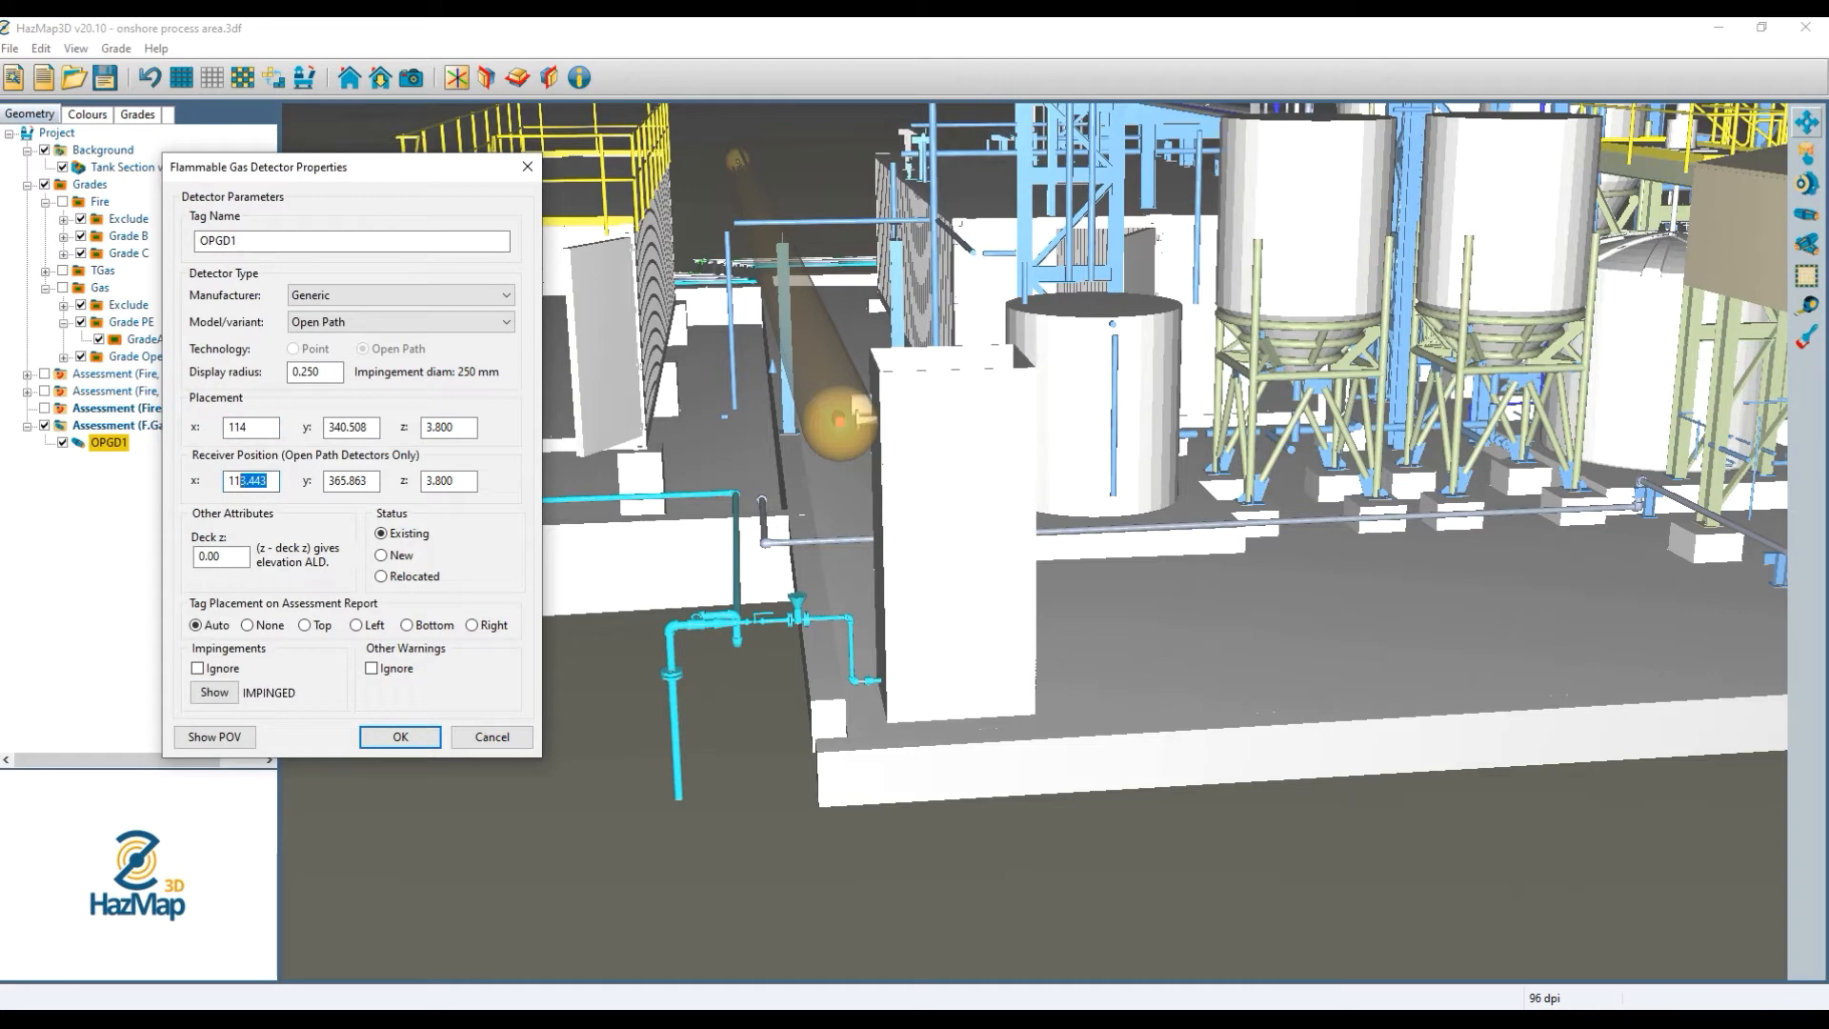
text(4)
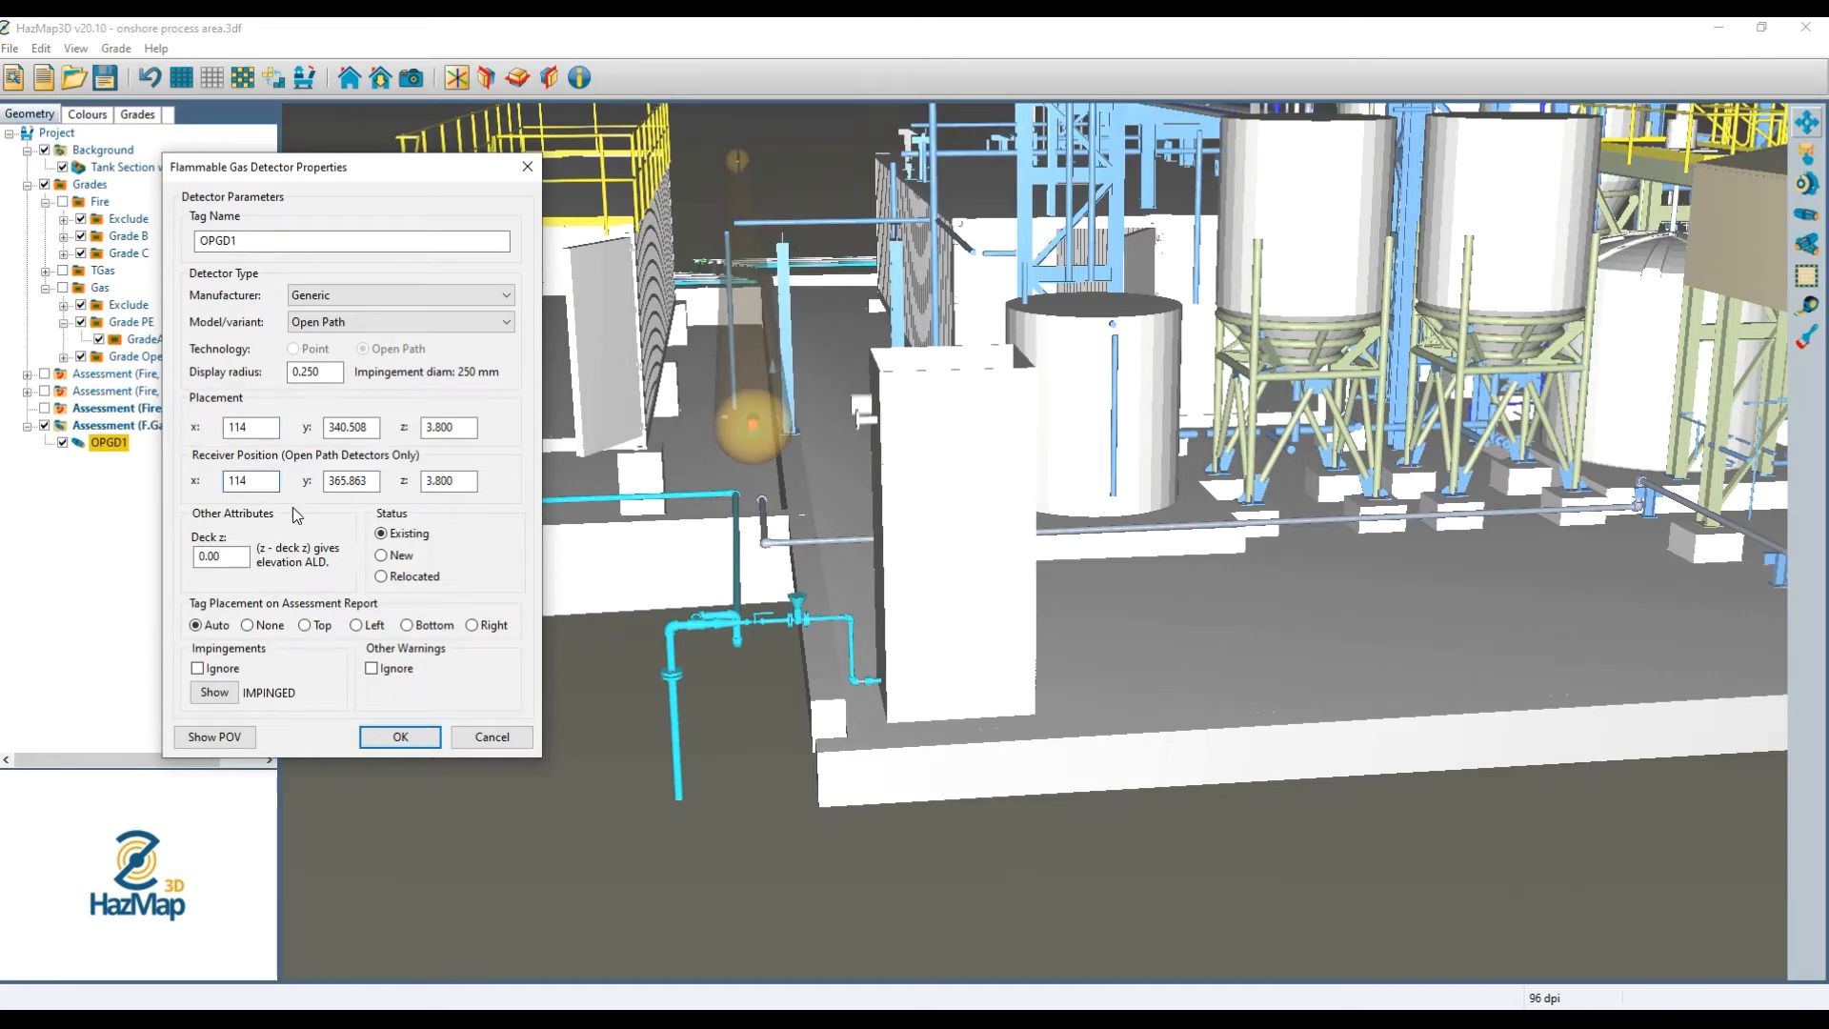
click(404, 748)
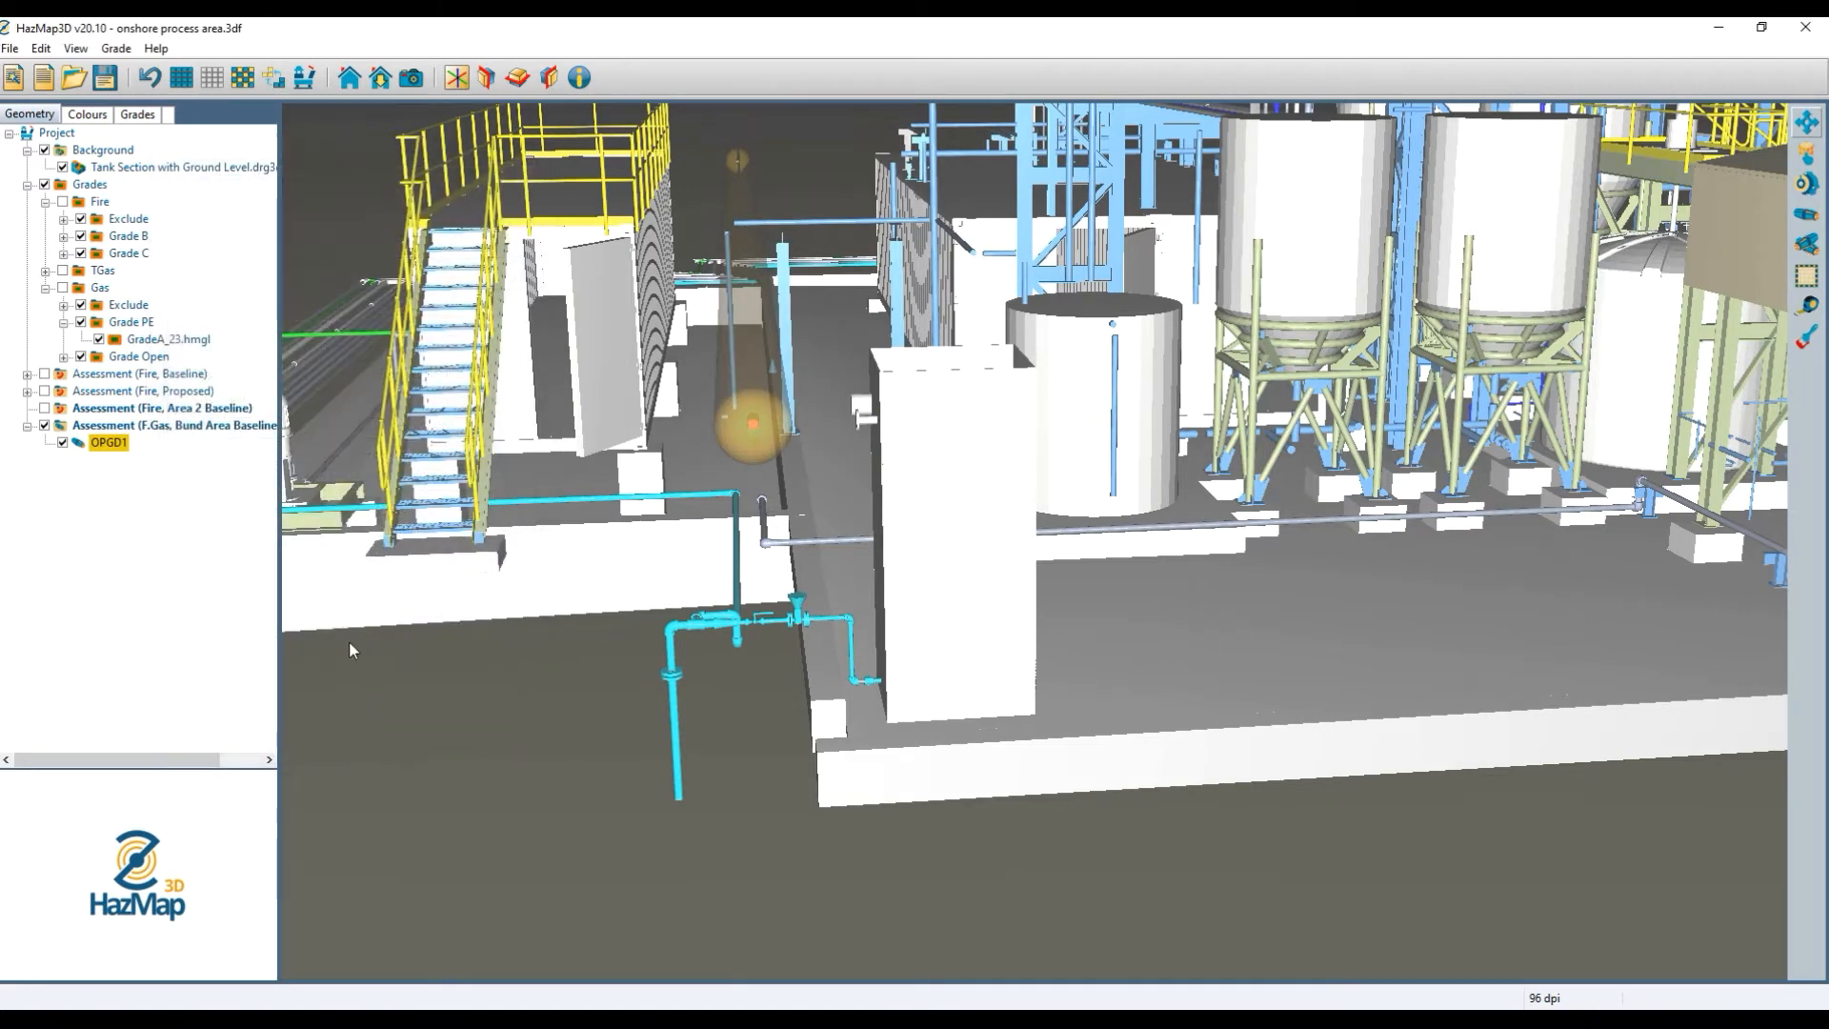
double_click(107, 443)
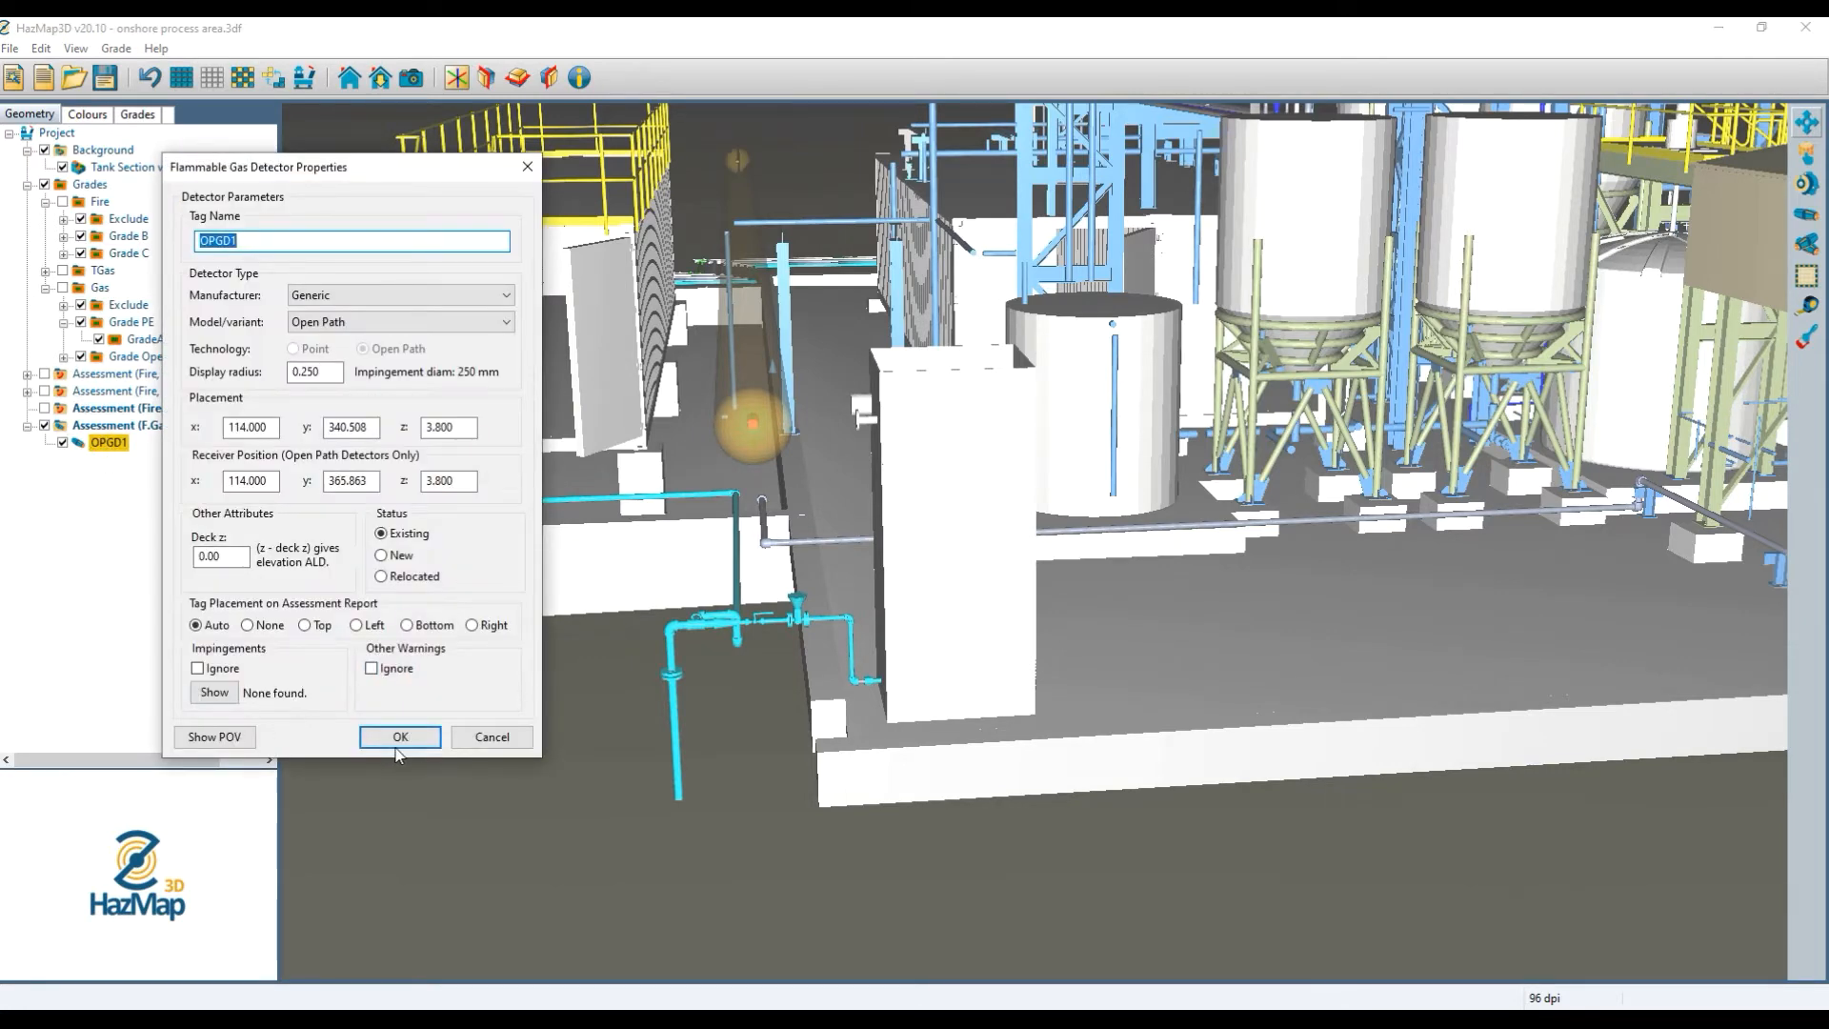
click(400, 737)
Examine the bund's opposite long edge, beside the blue tanks and the blue container.
scroll(784, 448, down, 2)
scroll(785, 443, down, 3)
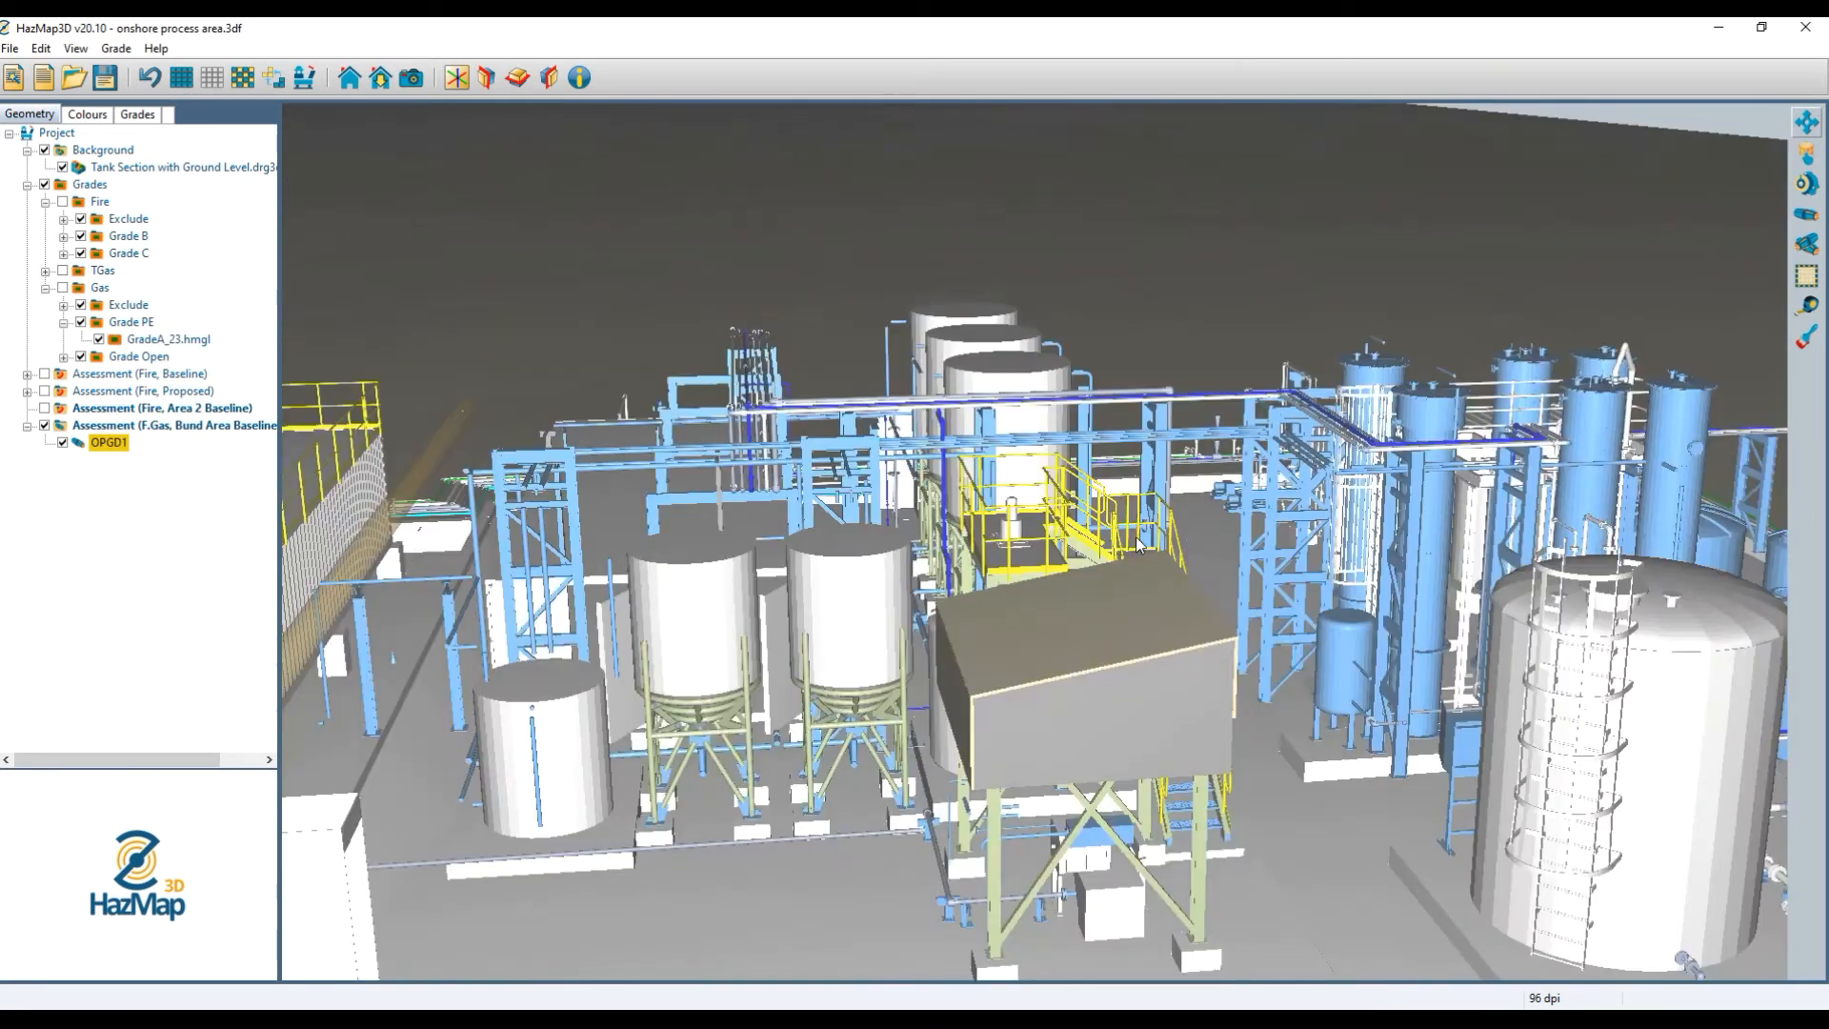
scroll(1138, 545, down, 2)
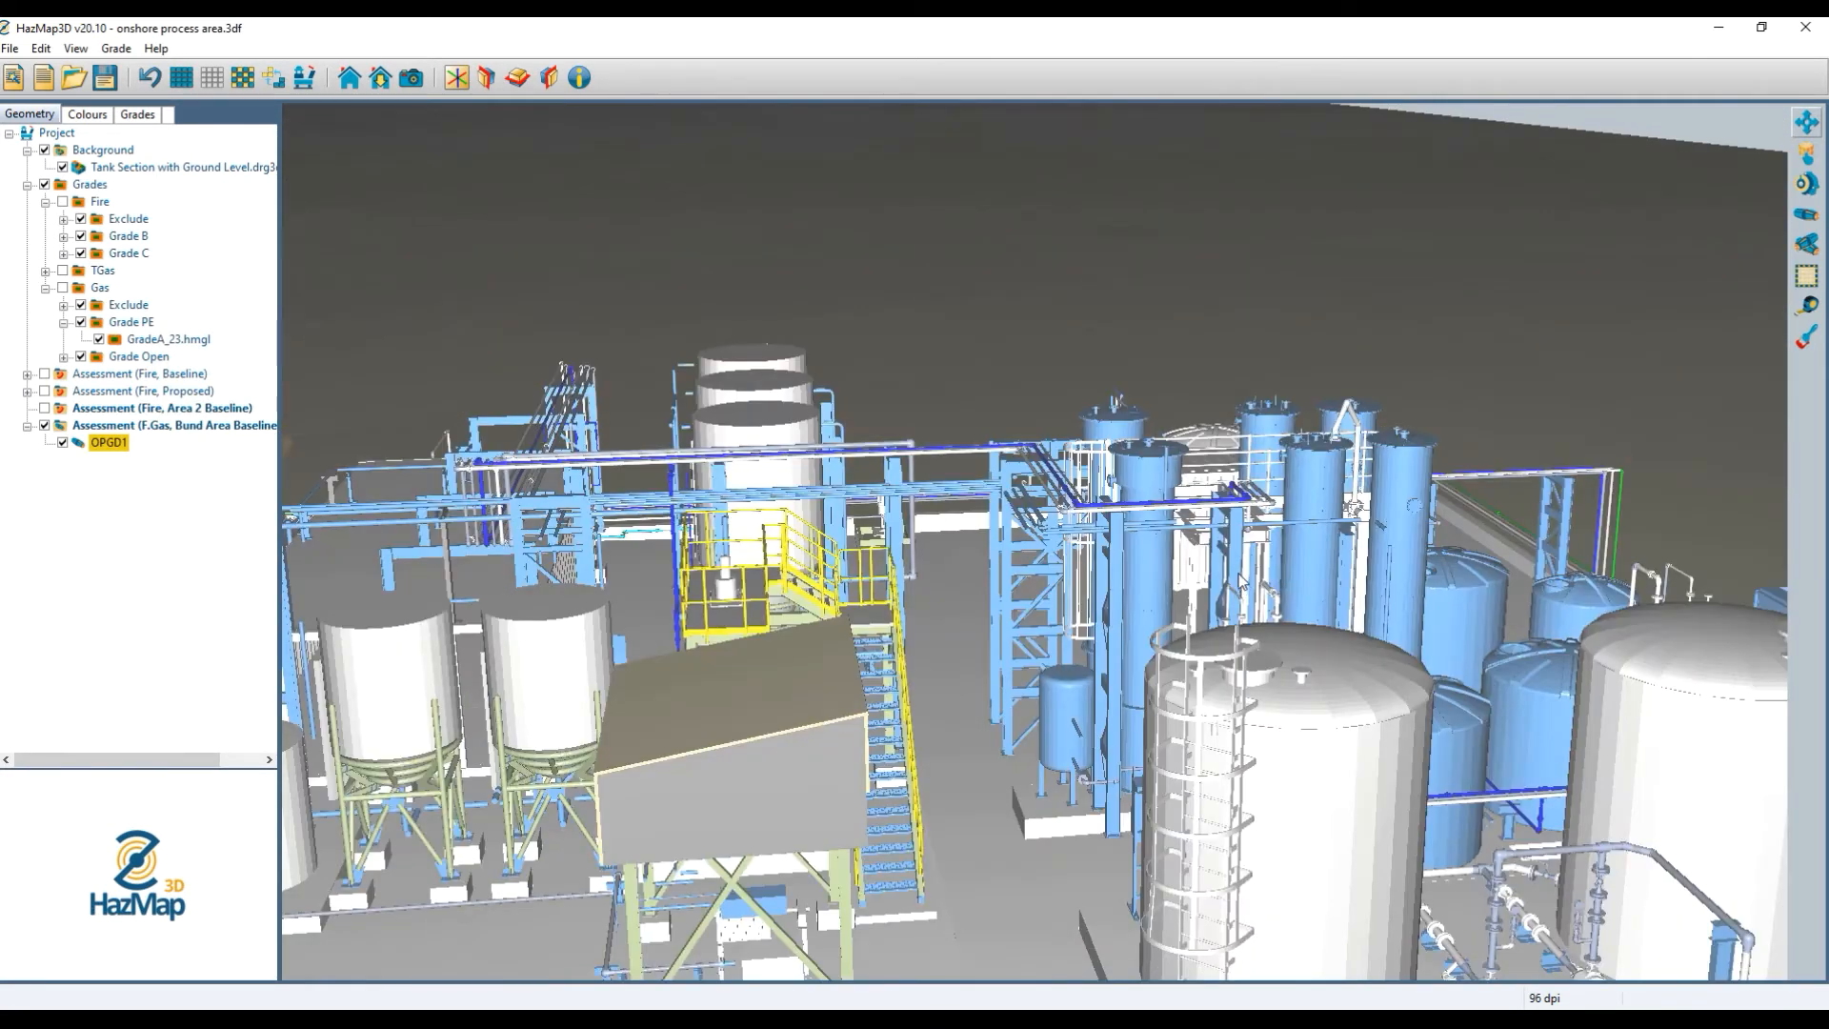
scroll(1328, 657, down, 3)
middle_drag(1184, 583, 1370, 521)
drag(1473, 501, 1070, 677)
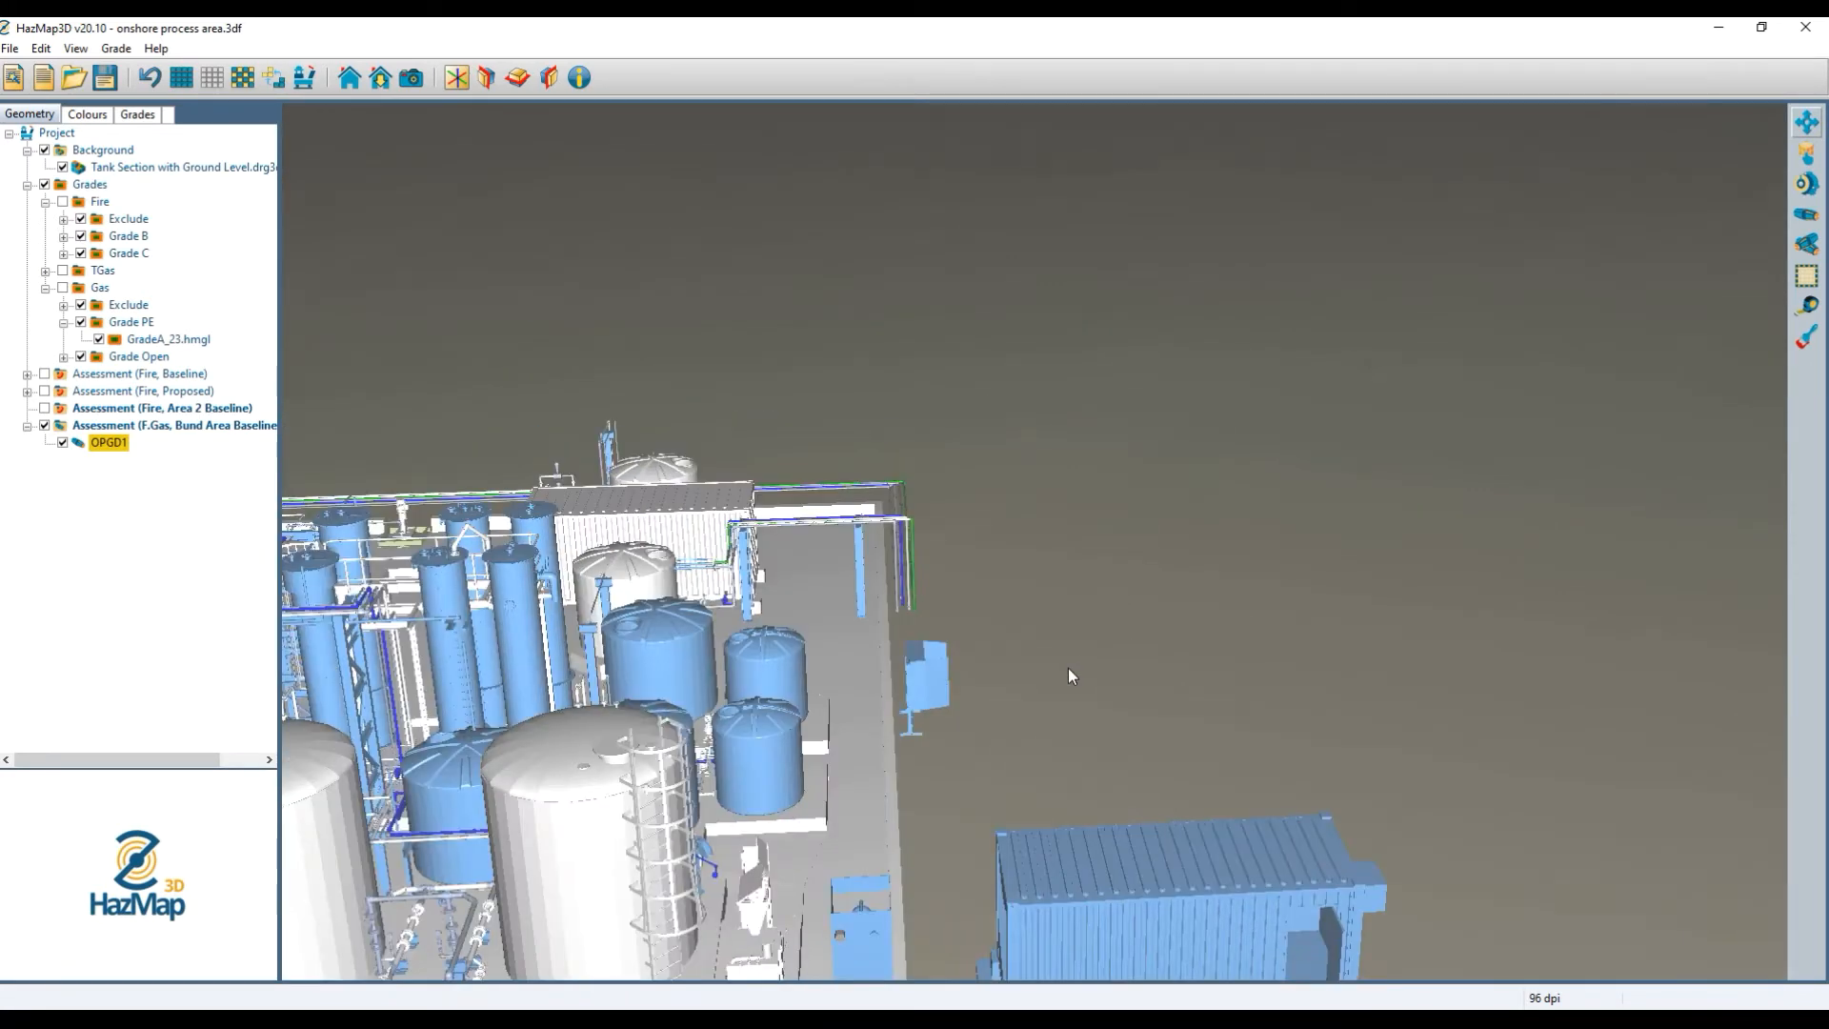
middle_drag(1046, 632, 972, 794)
drag(906, 852, 884, 680)
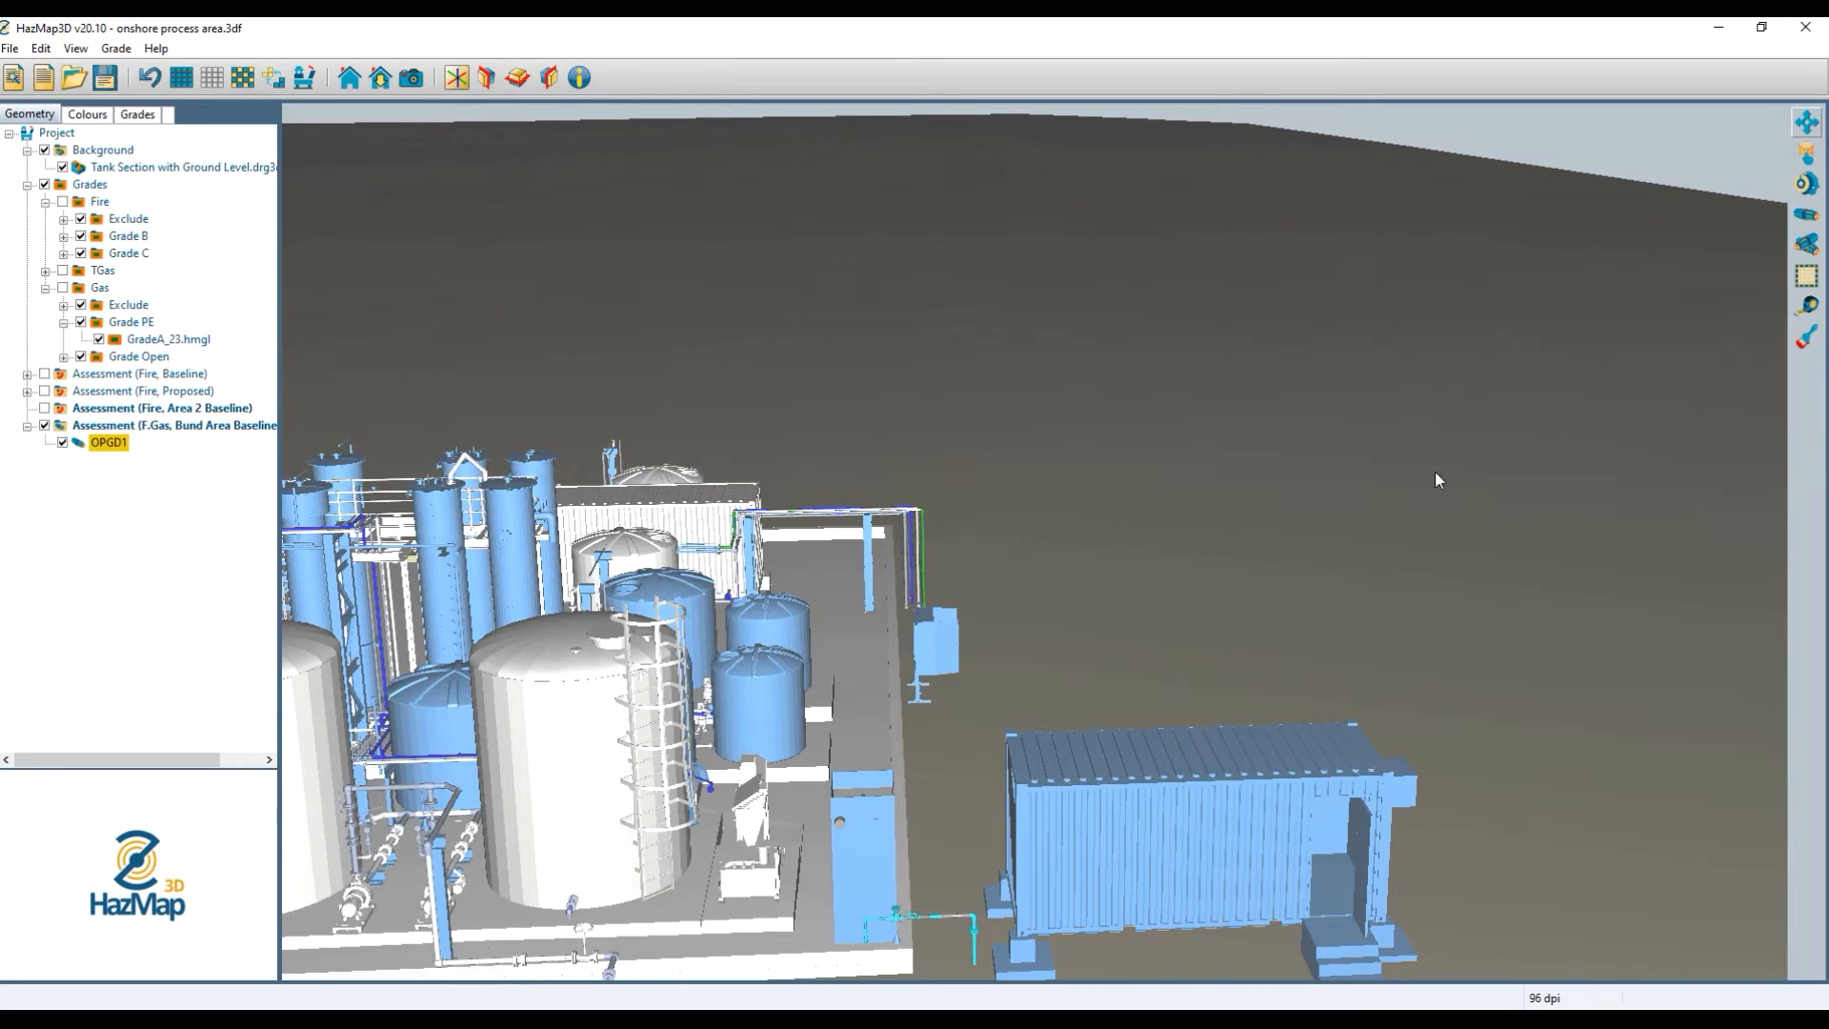
click(1810, 218)
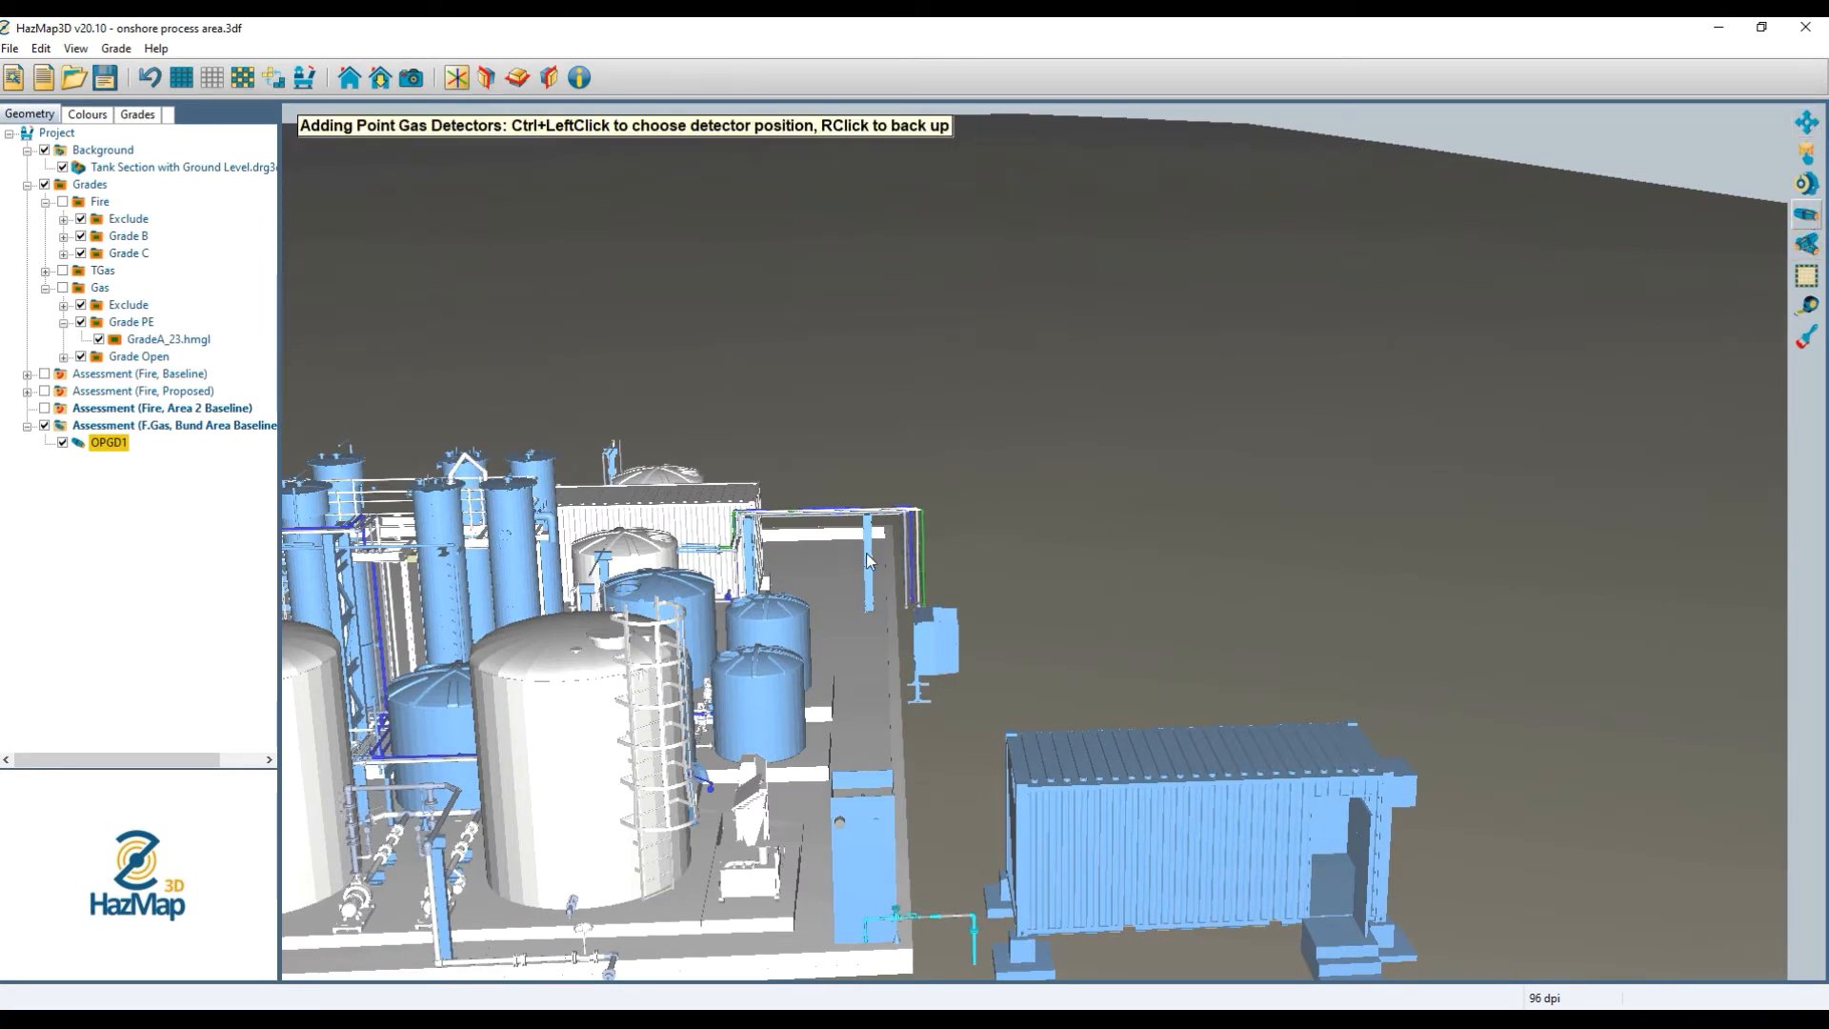
ctrl+click(885, 531)
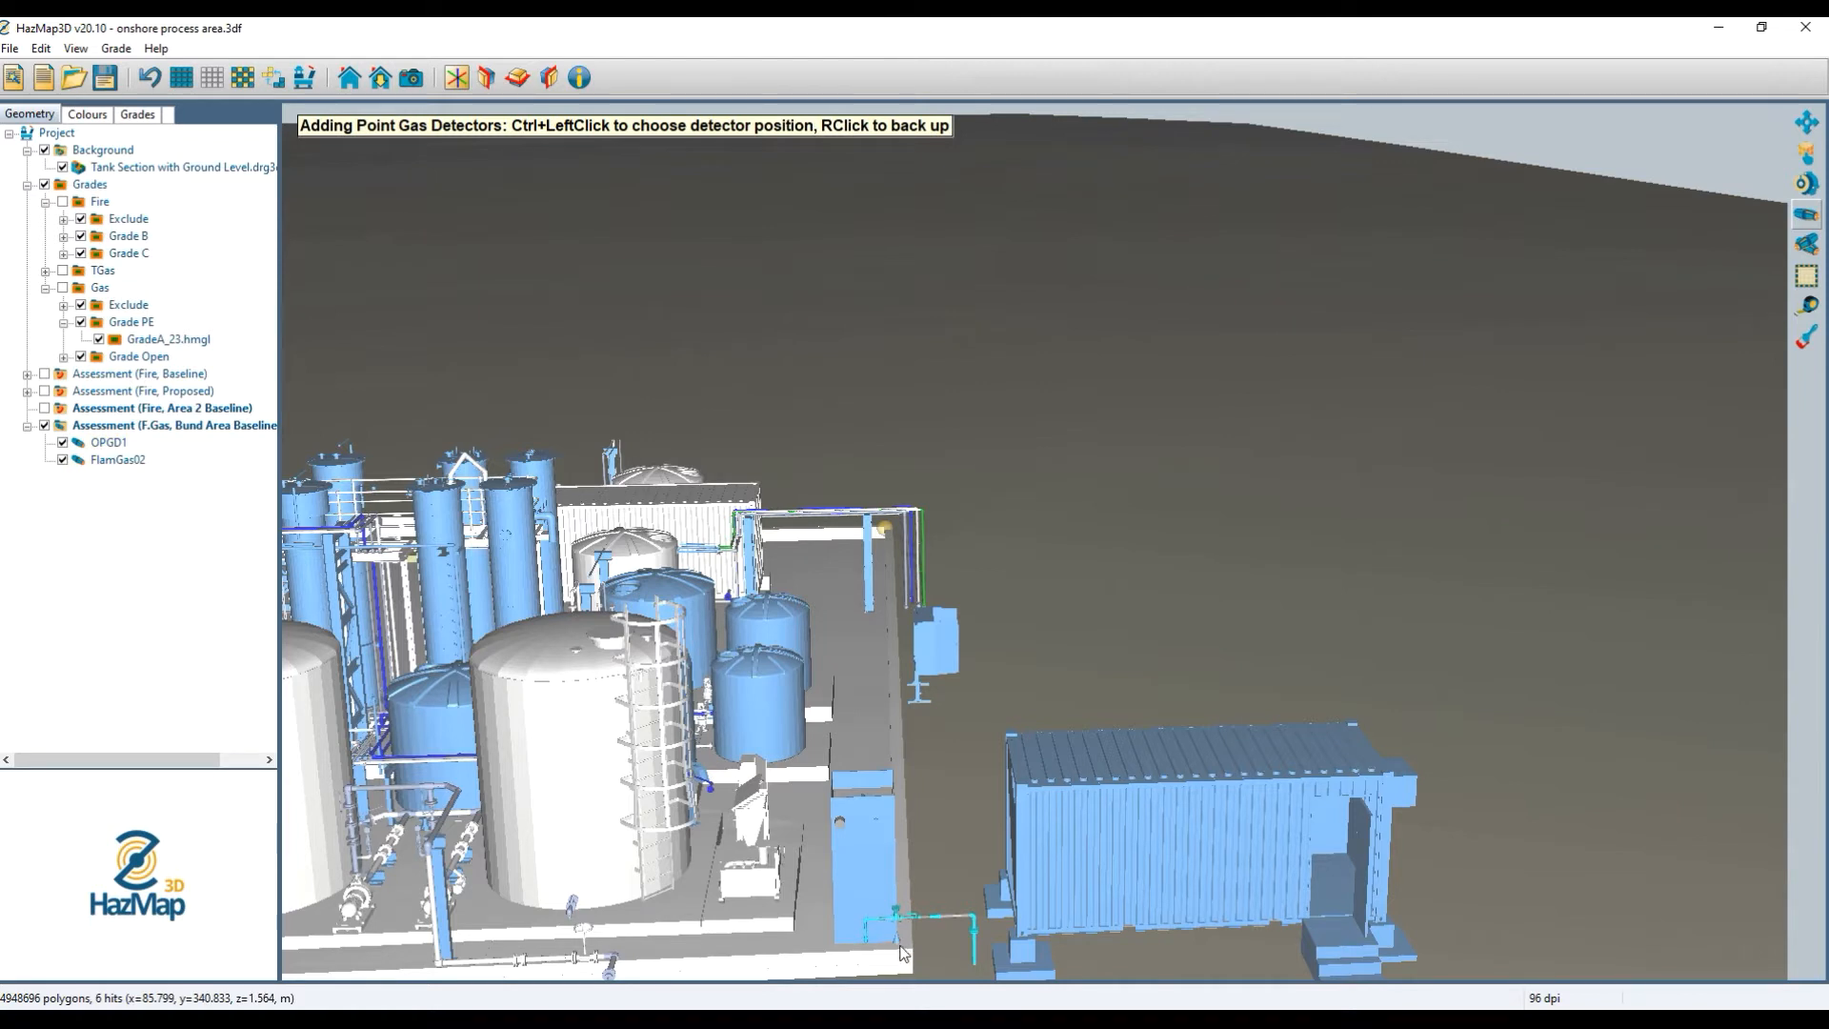
ctrl+click(903, 951)
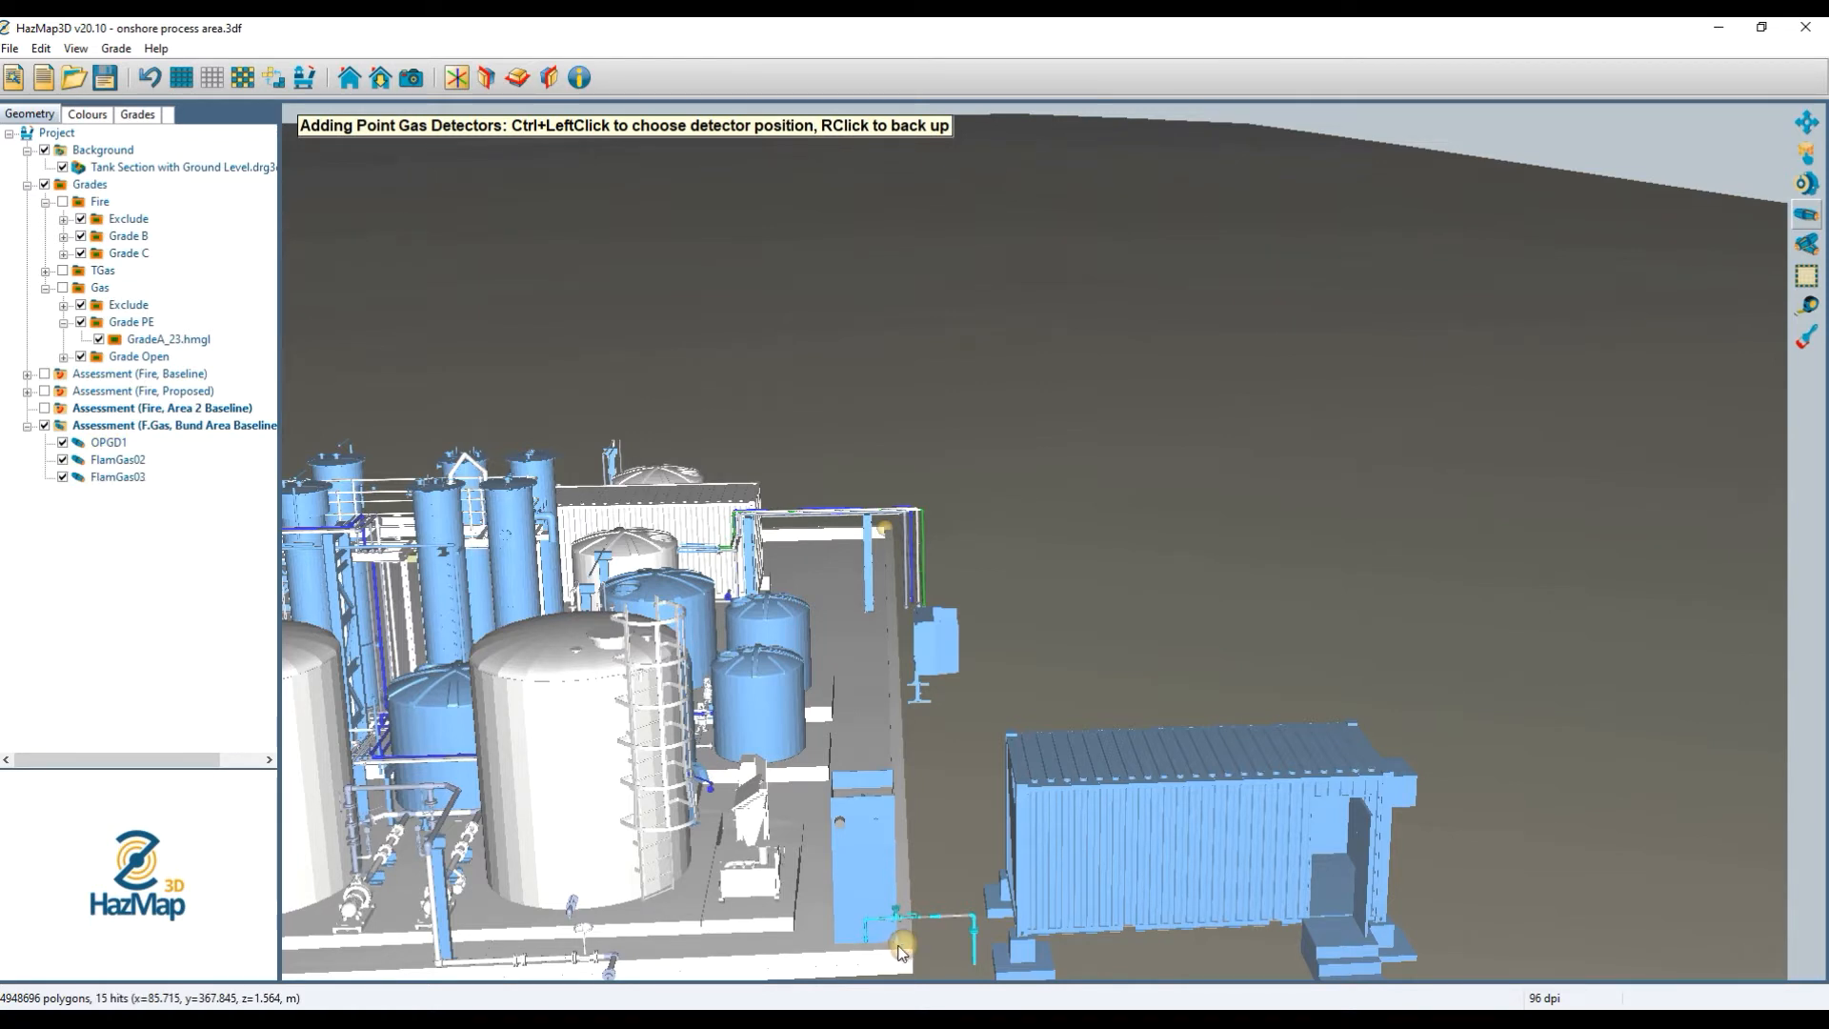
click(143, 81)
click(143, 82)
Place a second beam gas detector along the bund wall nearest the blue container, from its far corner to its near corner.
click(1806, 246)
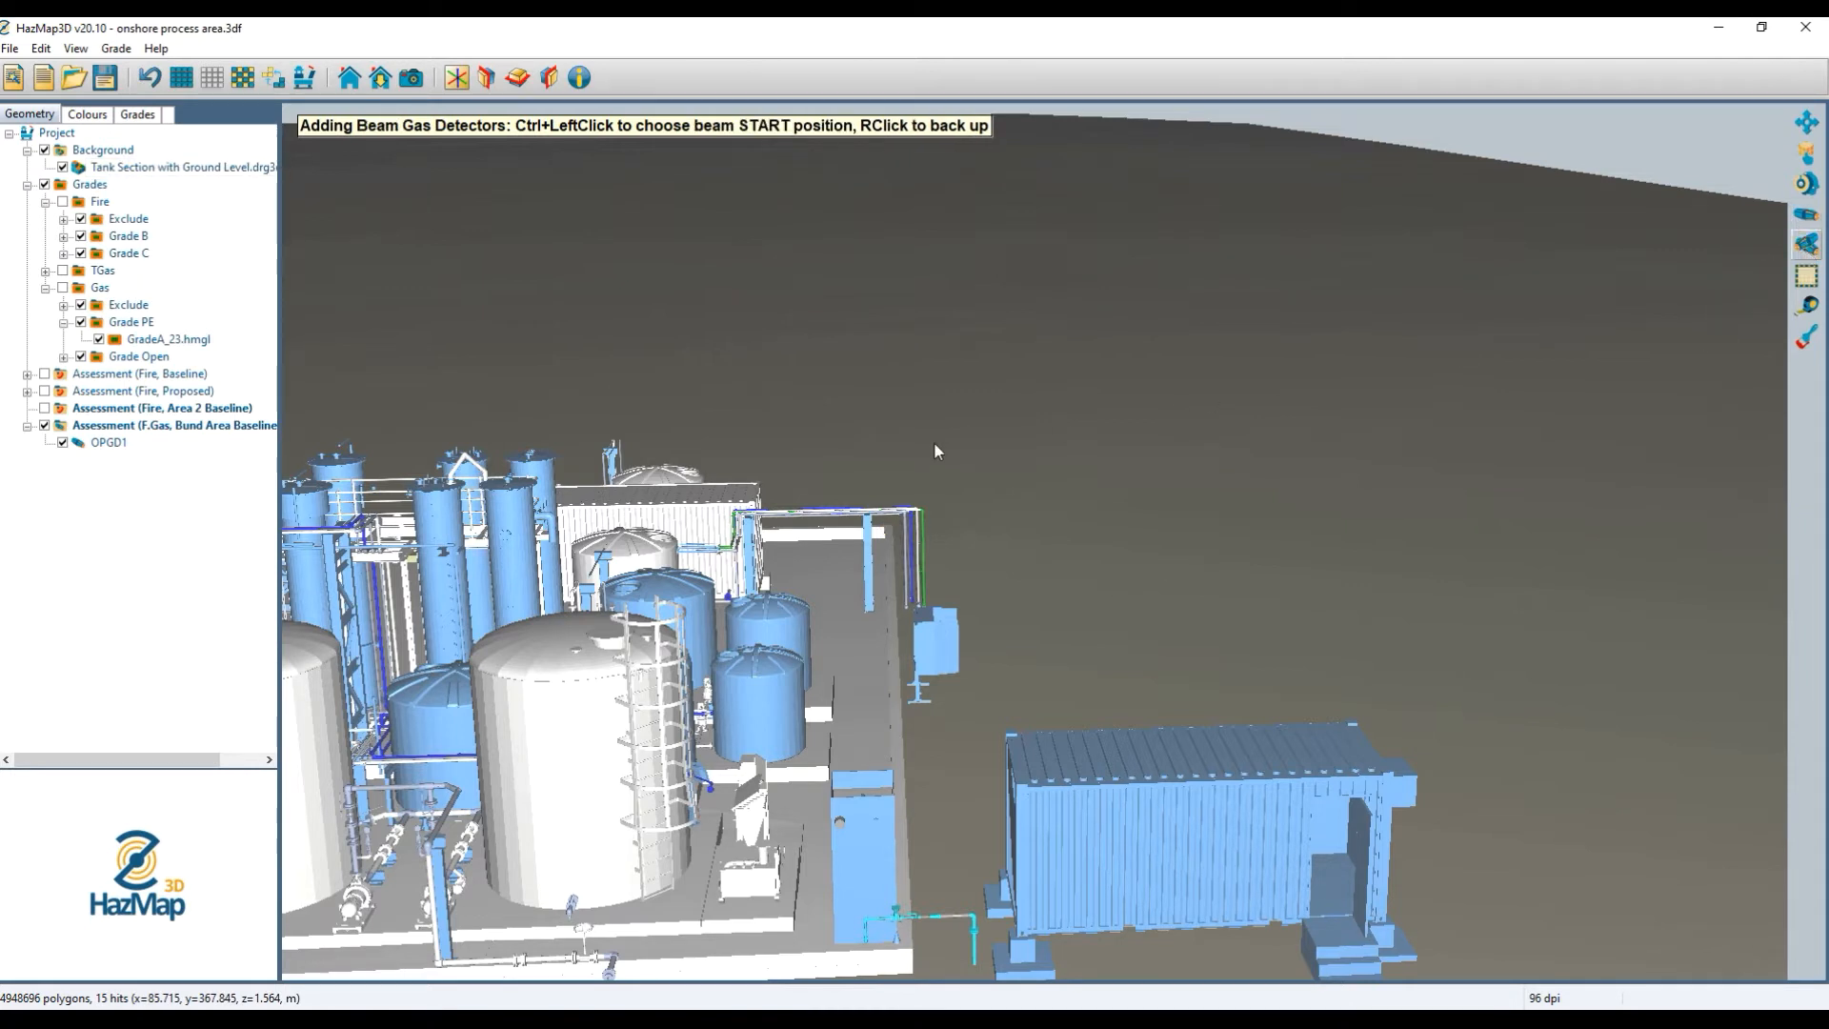
ctrl+click(884, 534)
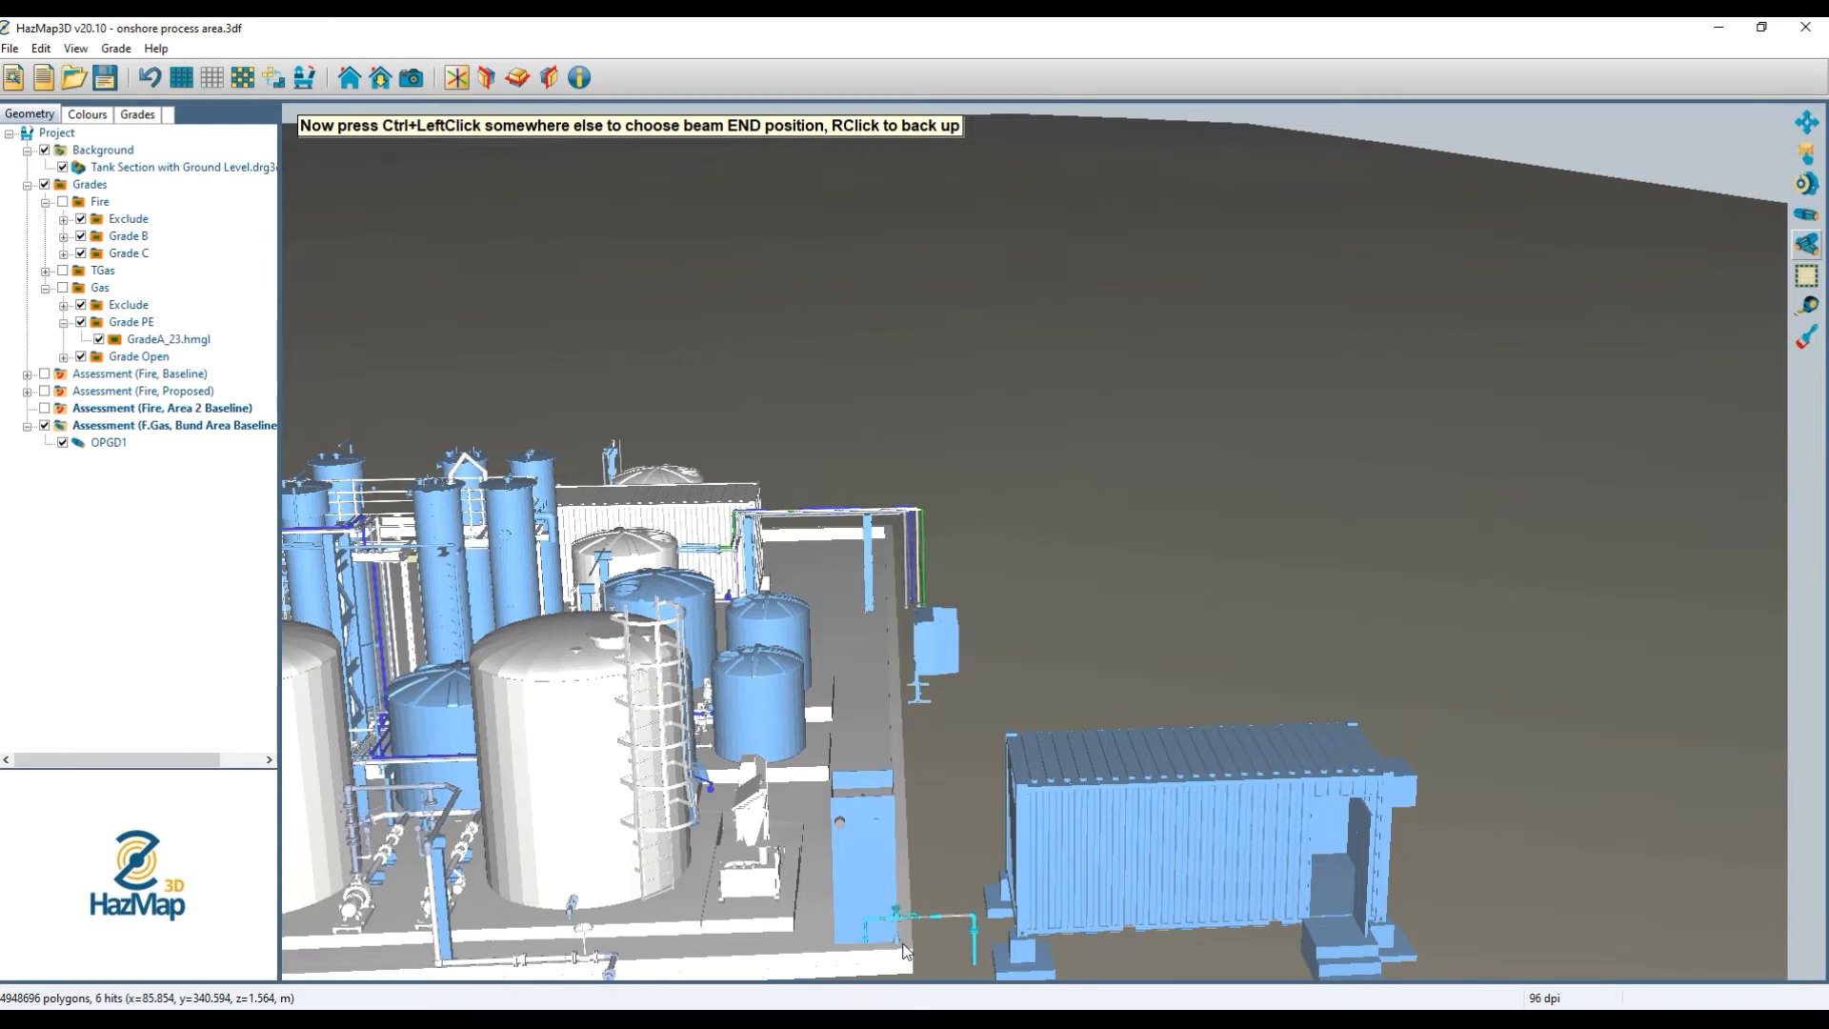
ctrl+click(902, 943)
Set the second beam detector's placement z and receiver z to 3.8 and rename it OPGD2.
double_click(118, 461)
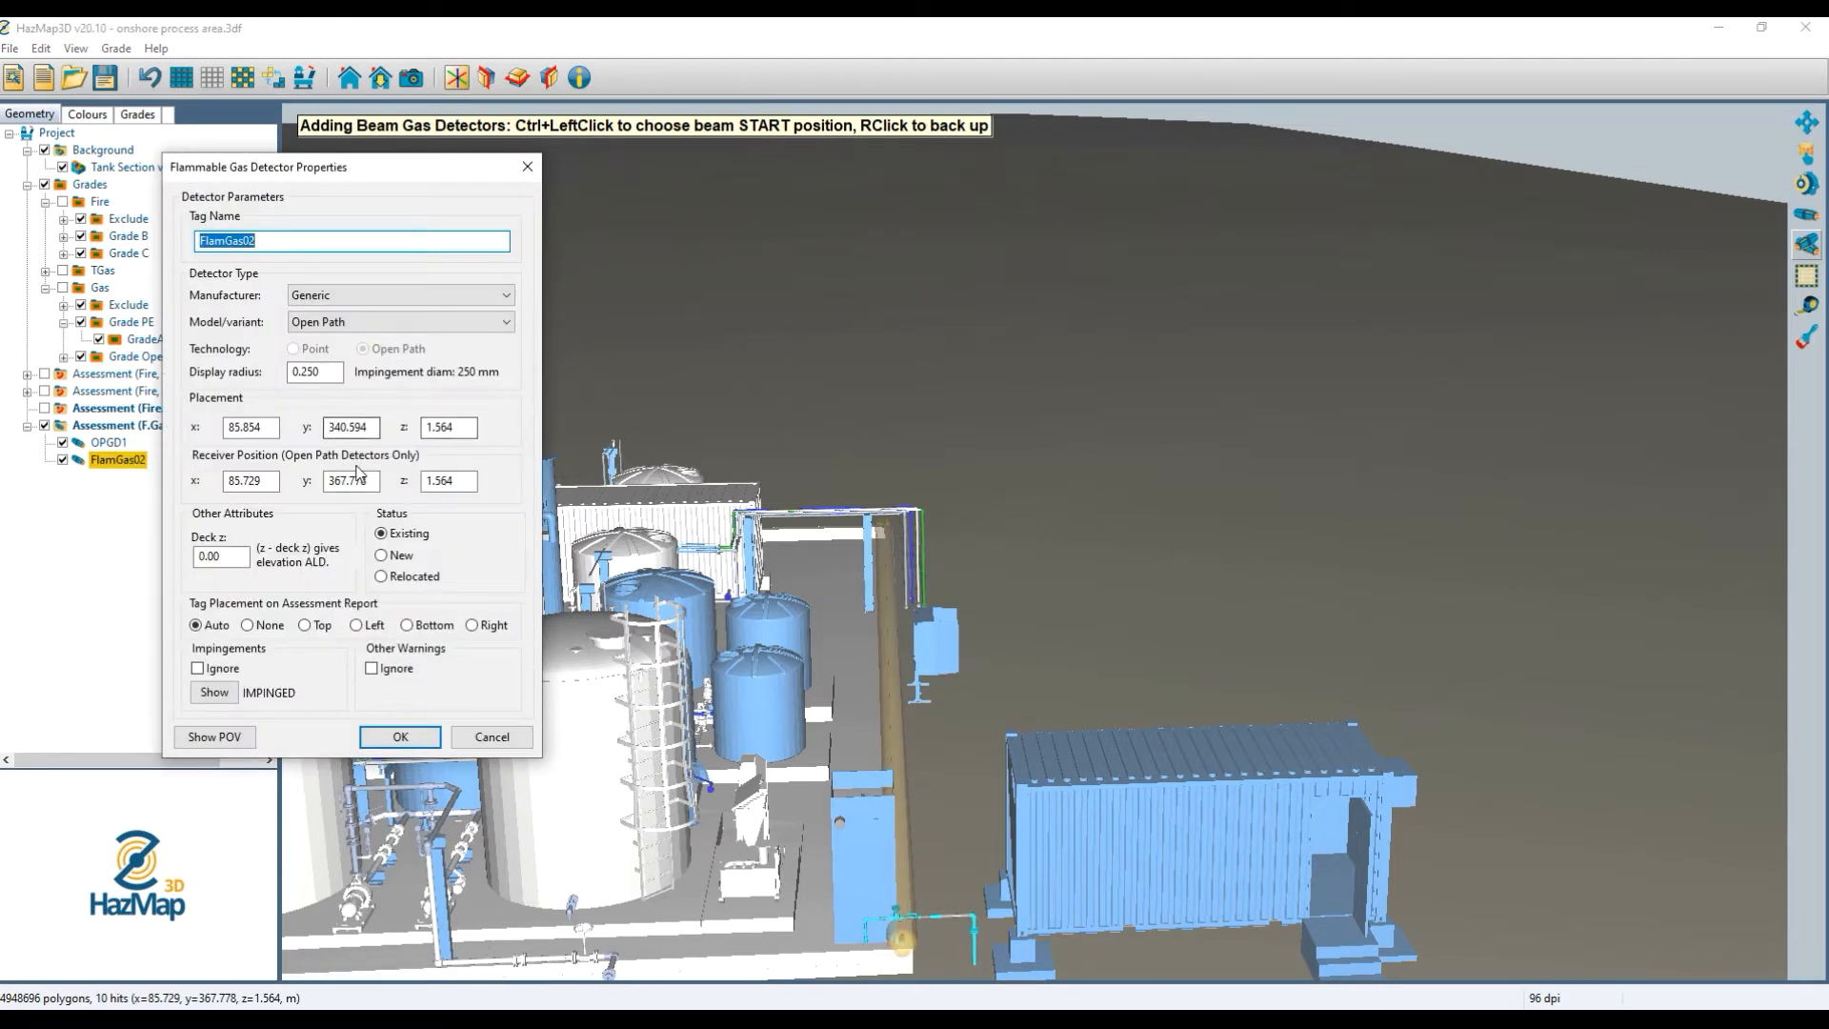
double_click(457, 427)
text(3.8)
click(429, 480)
double_click(429, 480)
text(3.8)
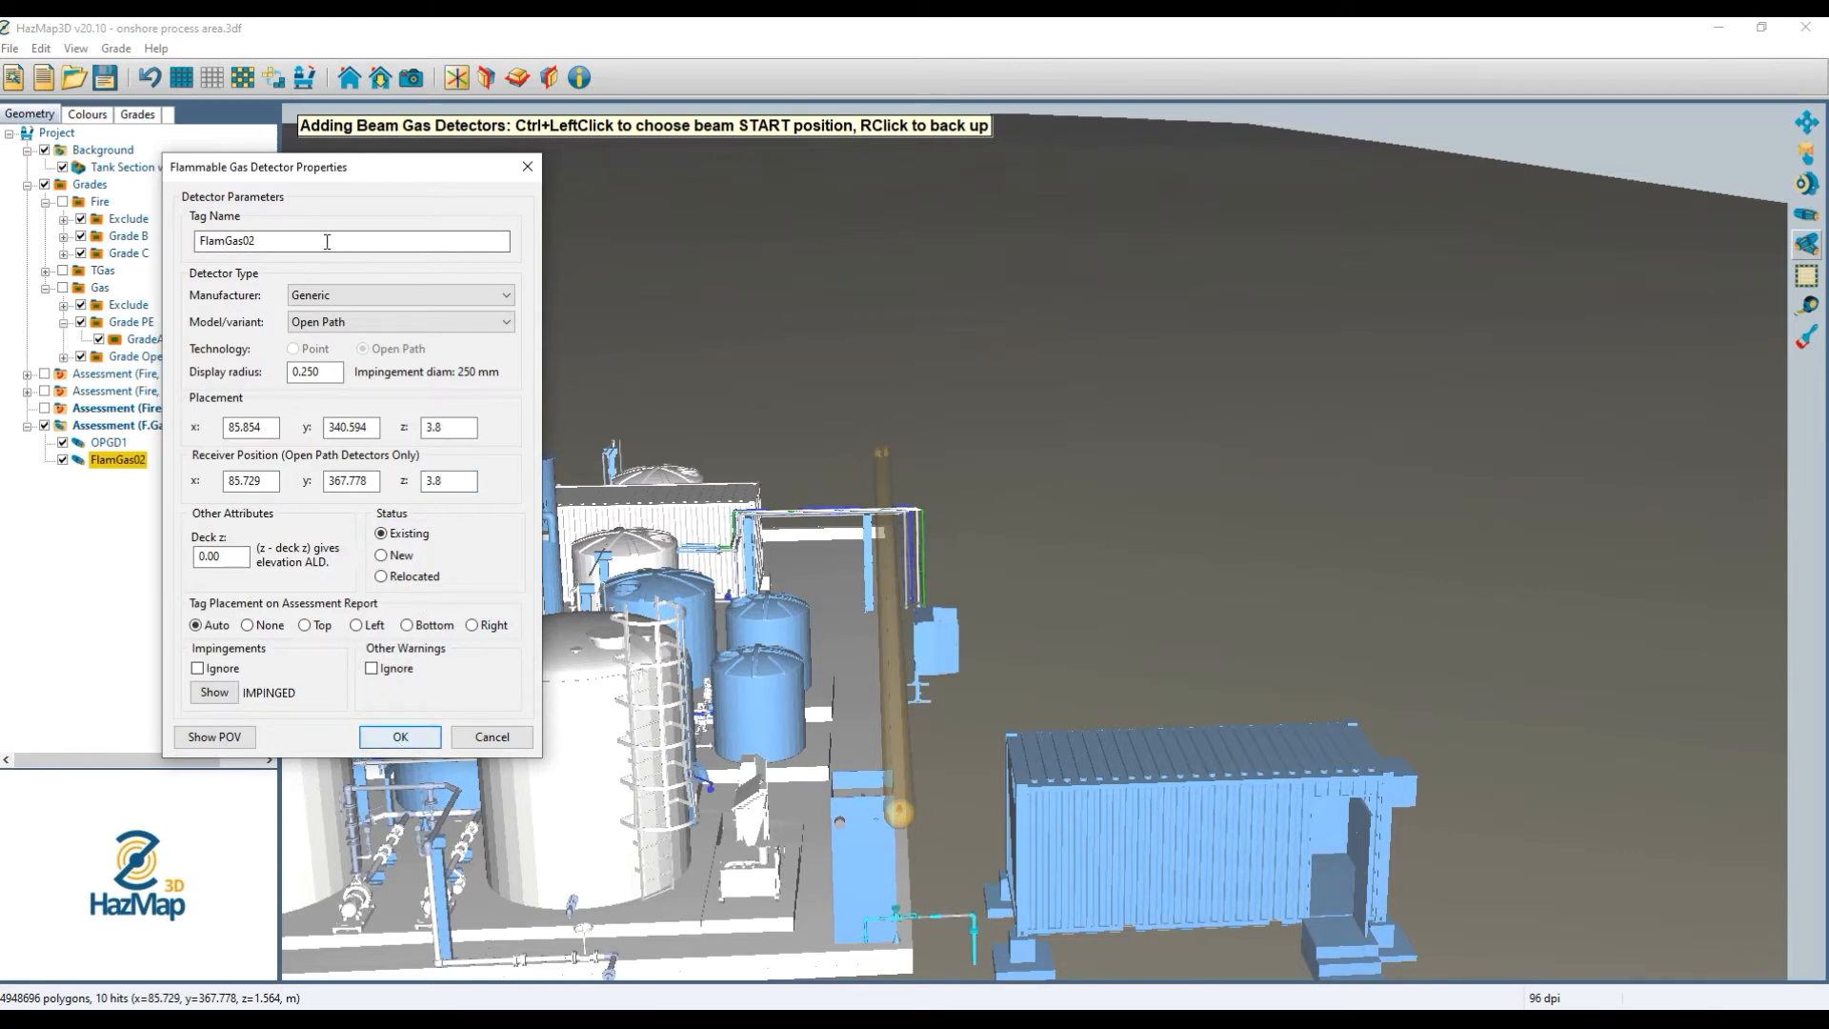
drag(293, 241, 199, 241)
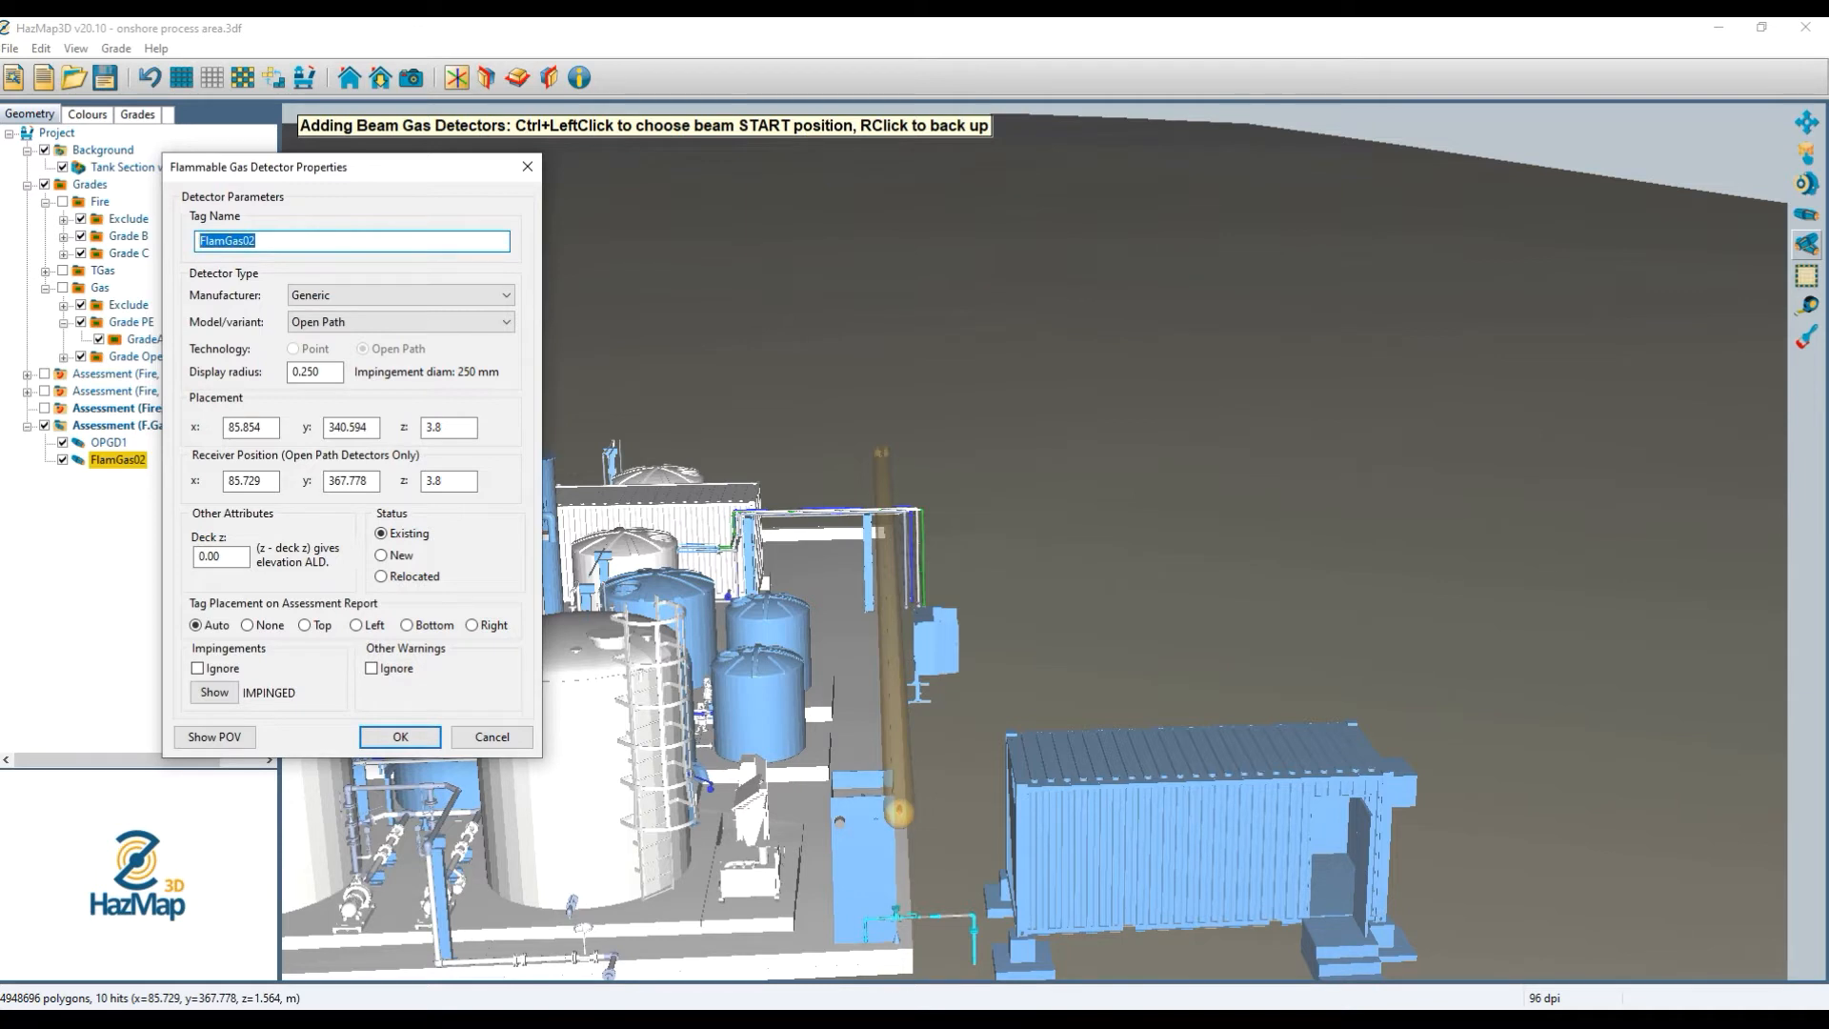
text(OPG)
click(414, 739)
Inspect OPGD2's beam path along the bund edge beside the blue tanks for possible obstructions.
scroll(888, 827, up, 1)
drag(936, 827, 940, 583)
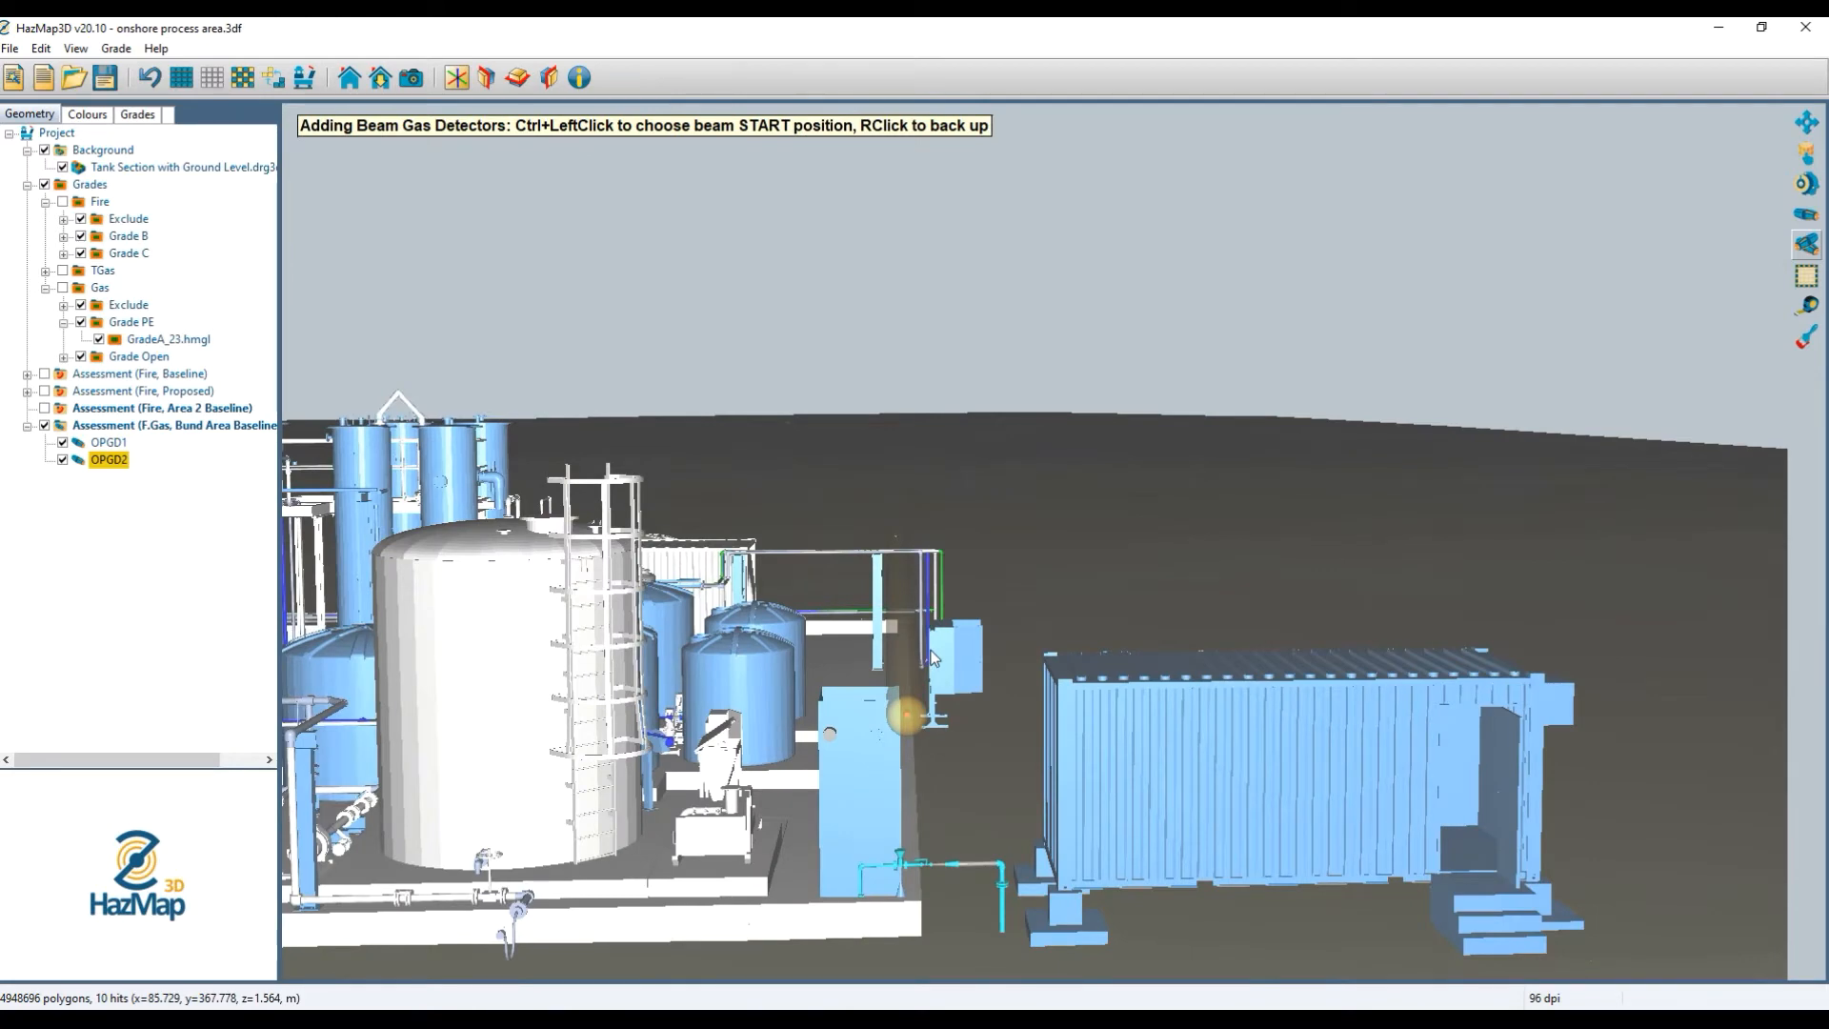
scroll(941, 580, up, 1)
scroll(910, 618, up, 2)
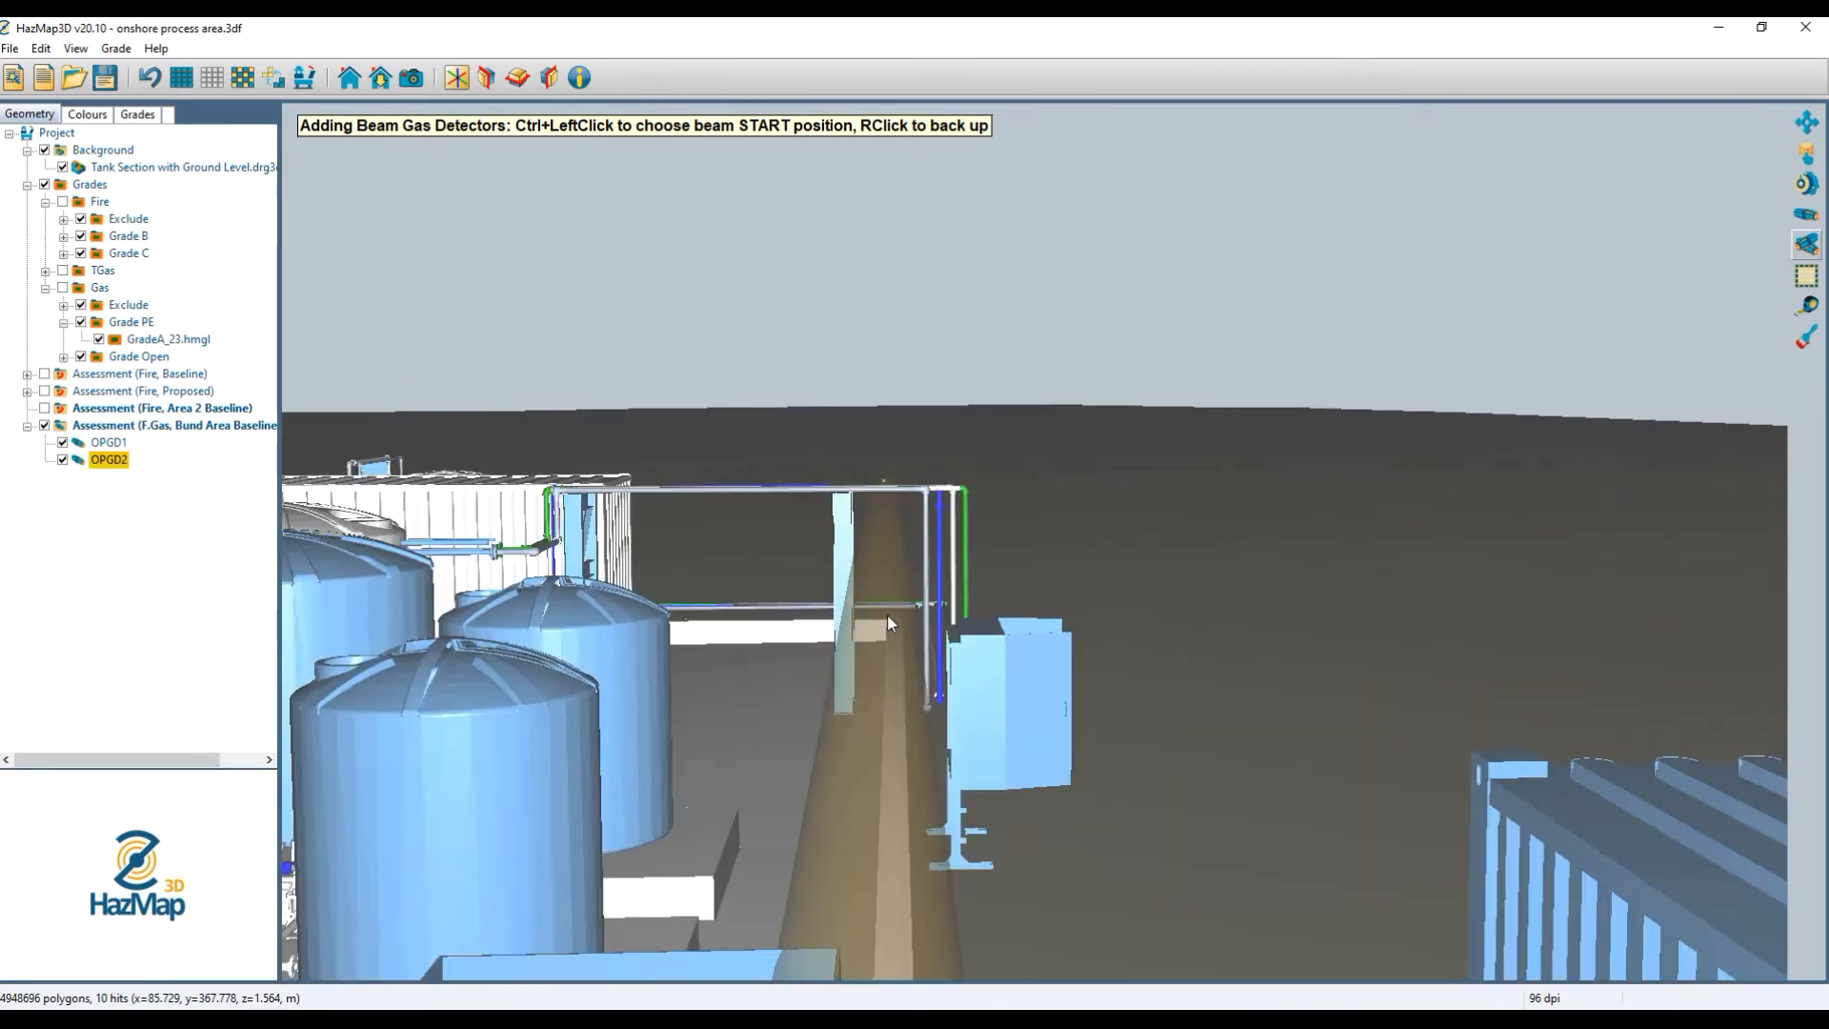
scroll(890, 602, up, 2)
drag(894, 585, 895, 665)
scroll(895, 665, up, 2)
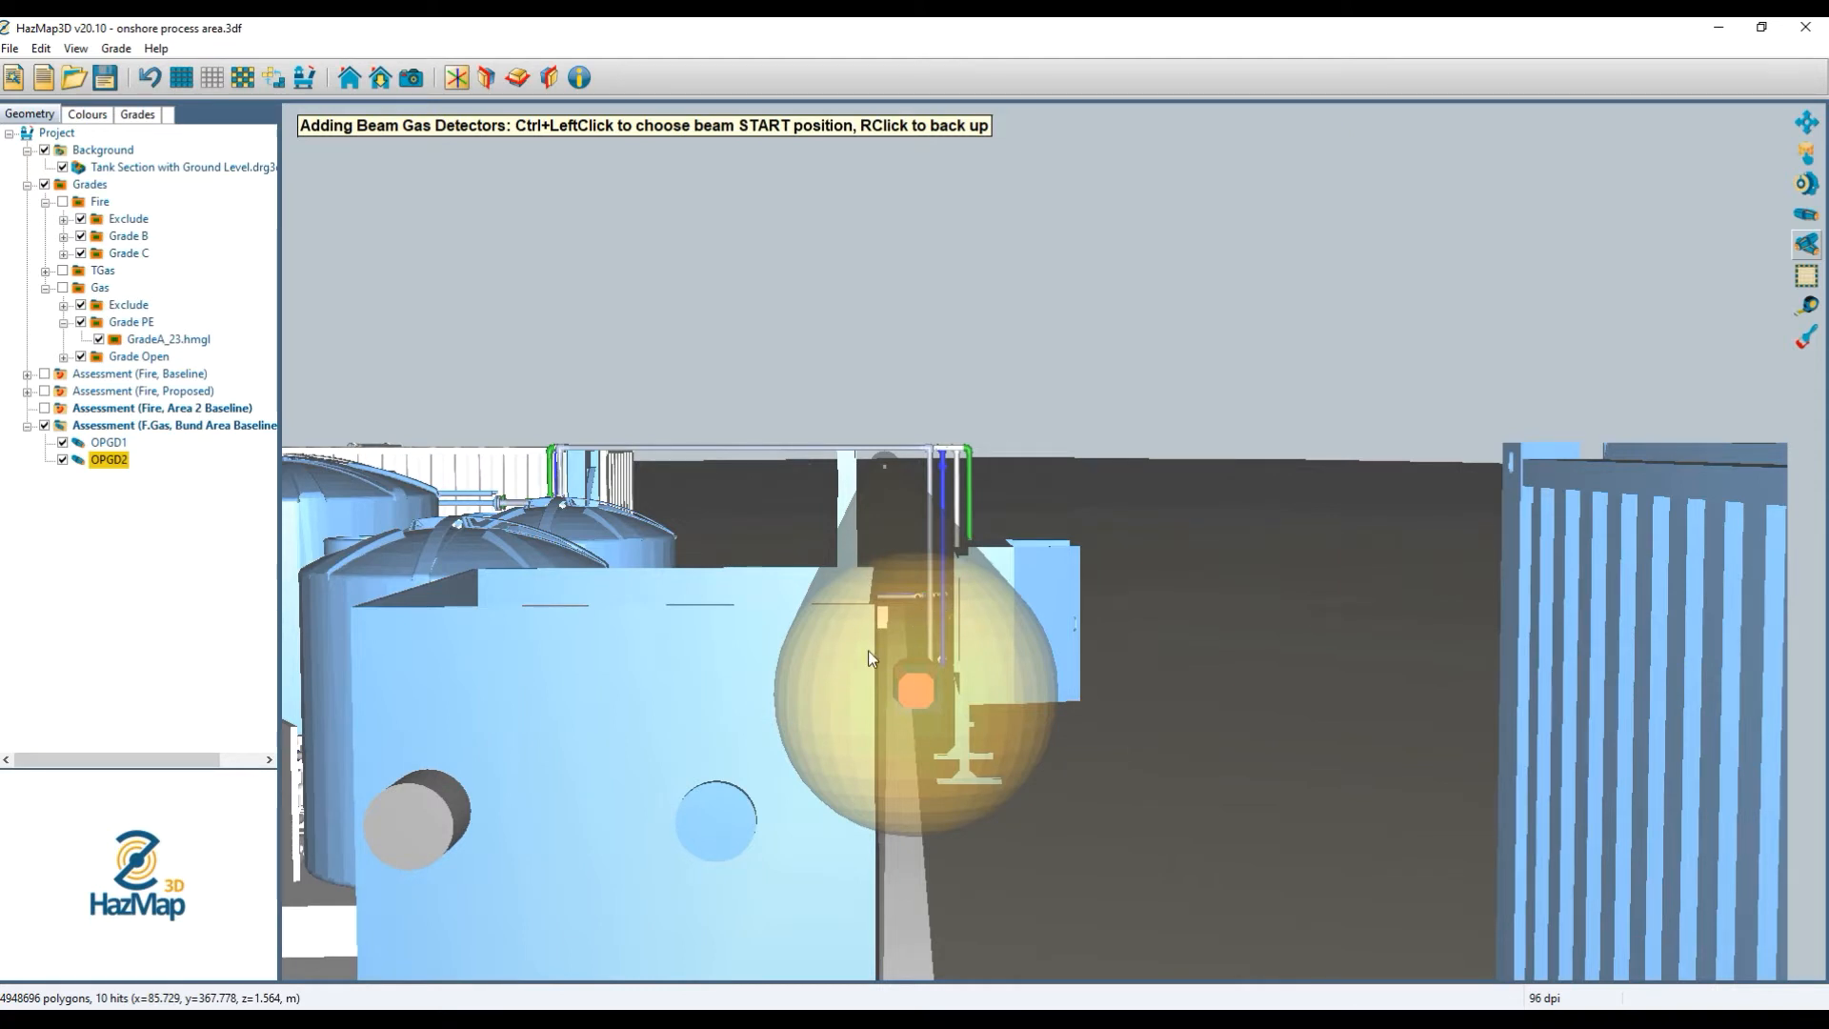
Show the objects impinging on OPGD2's beam and examine the highlighted cabinet at the bund corner.
double_click(109, 460)
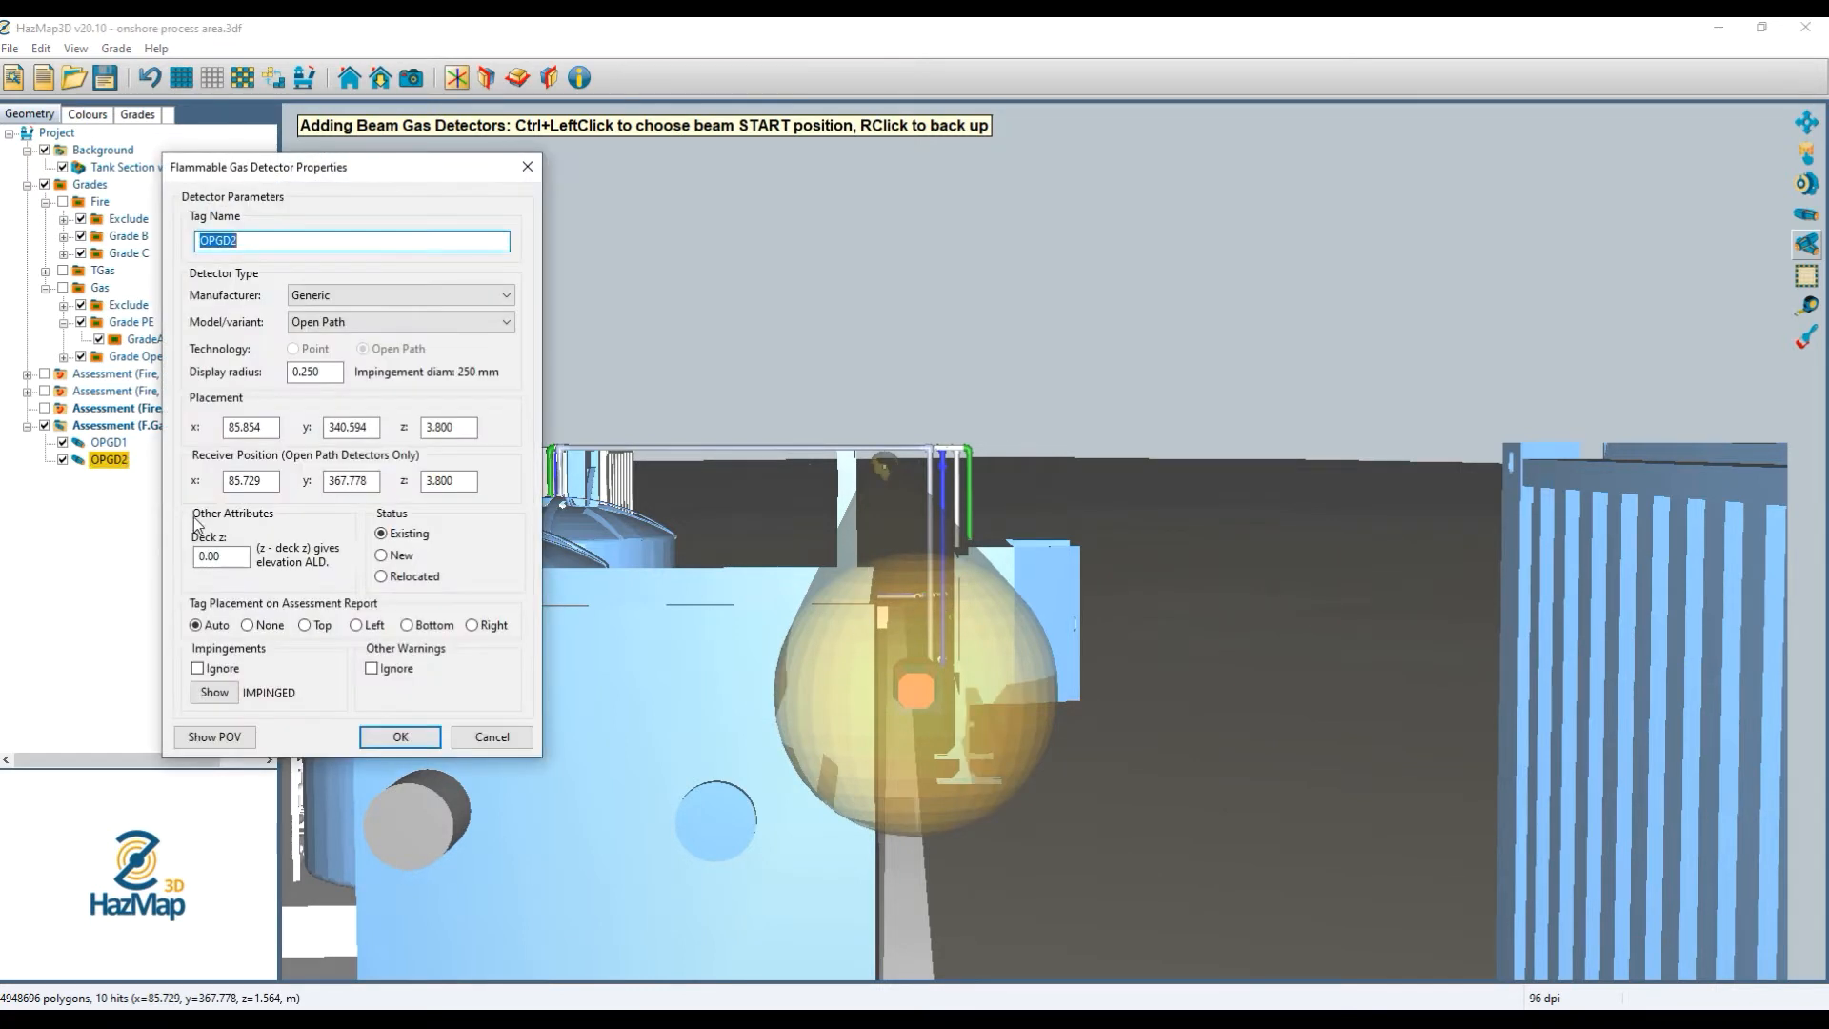
click(232, 690)
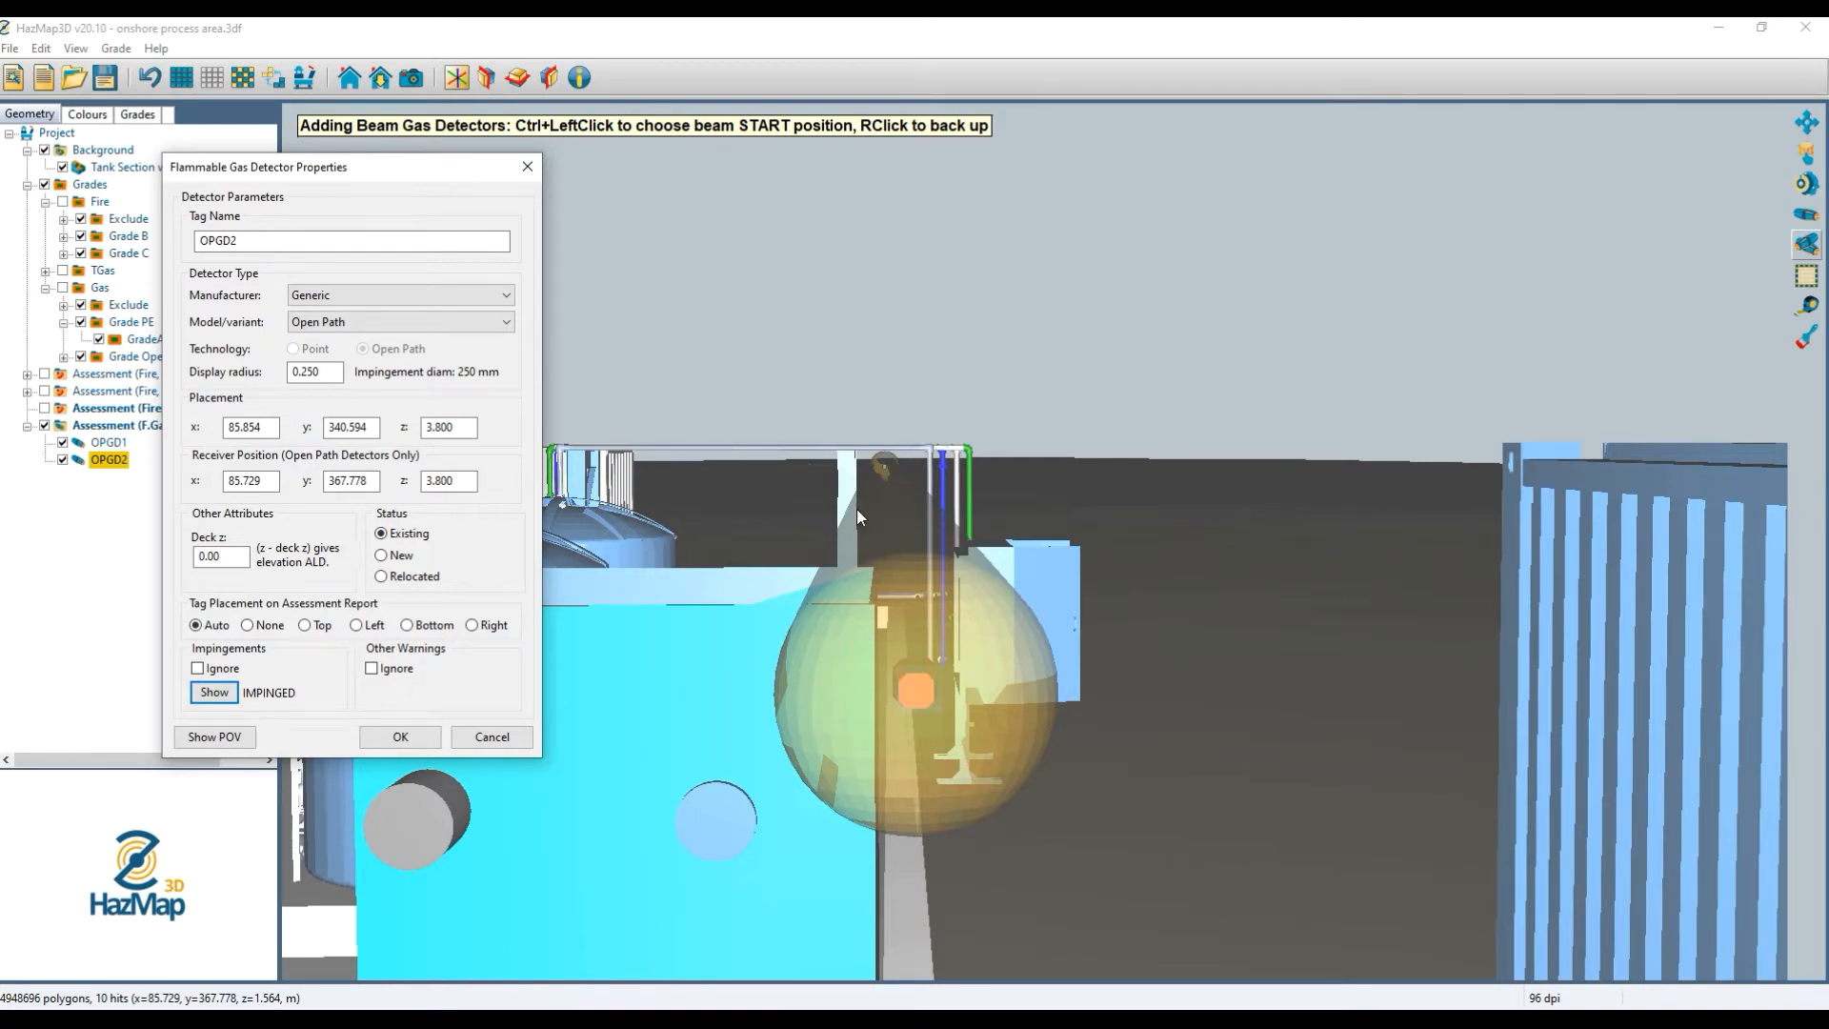
click(219, 668)
click(406, 740)
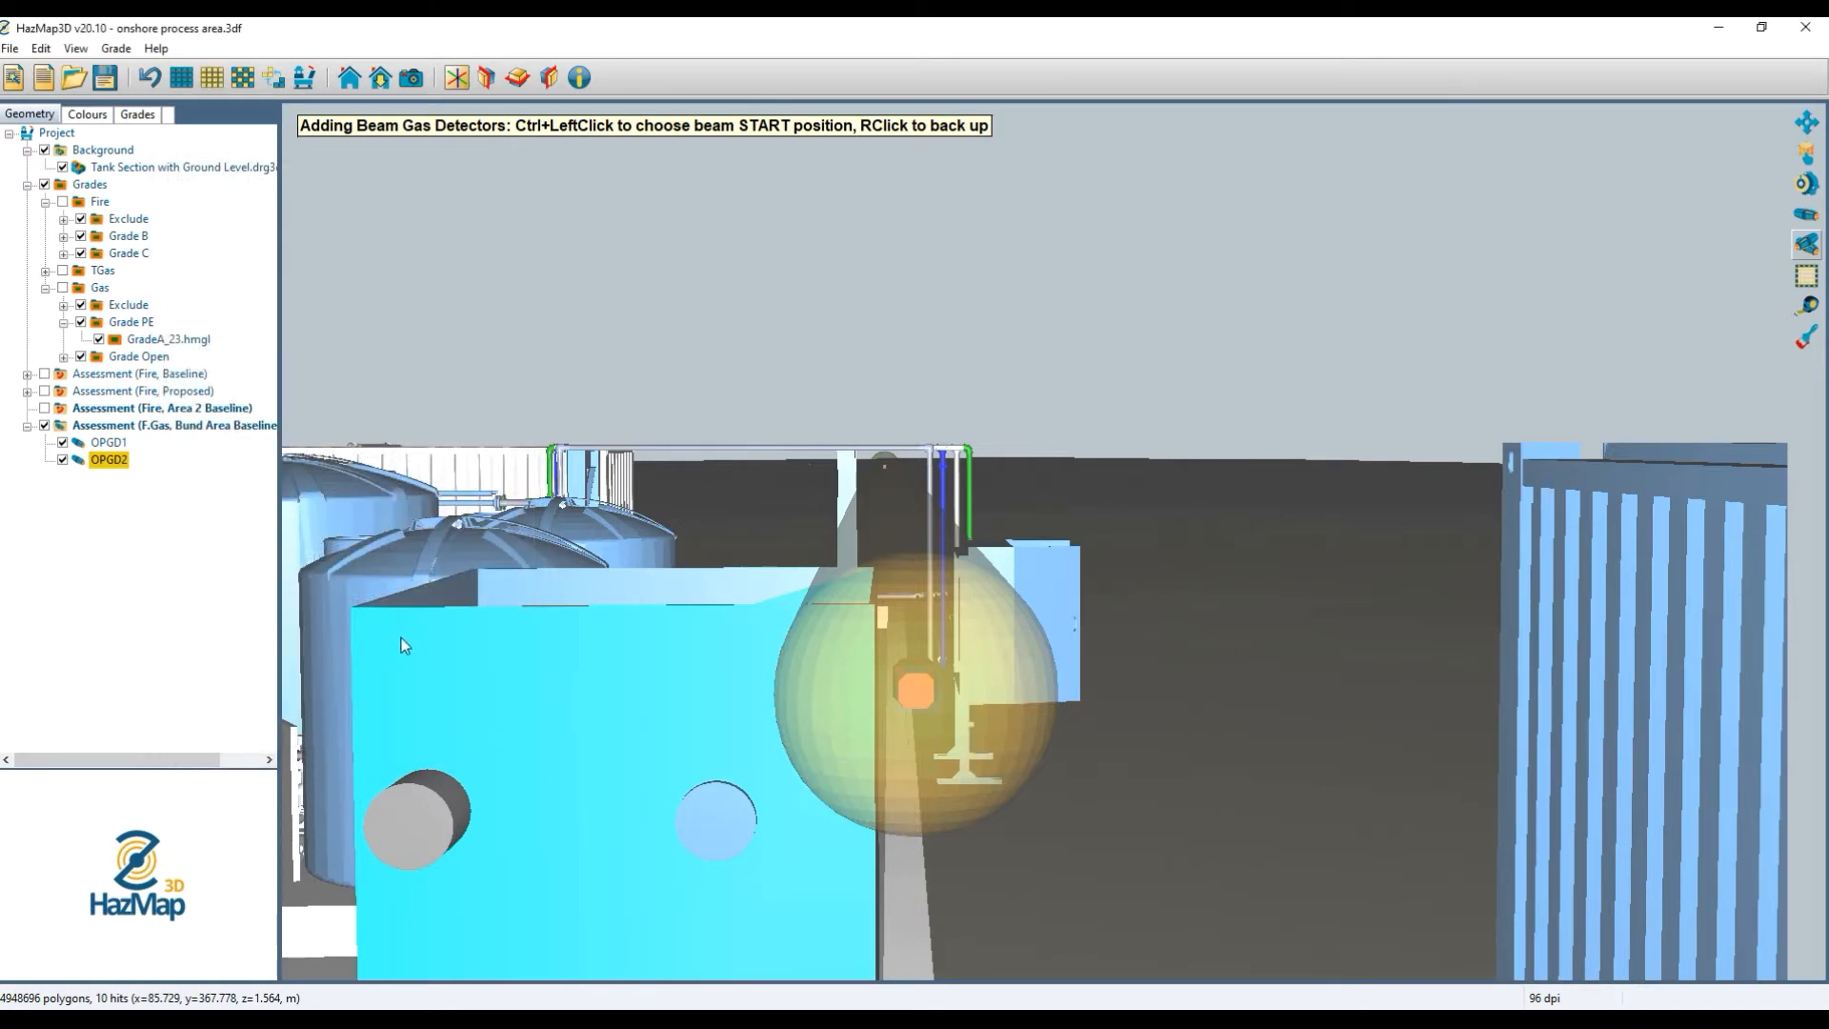
scroll(445, 626, down, 6)
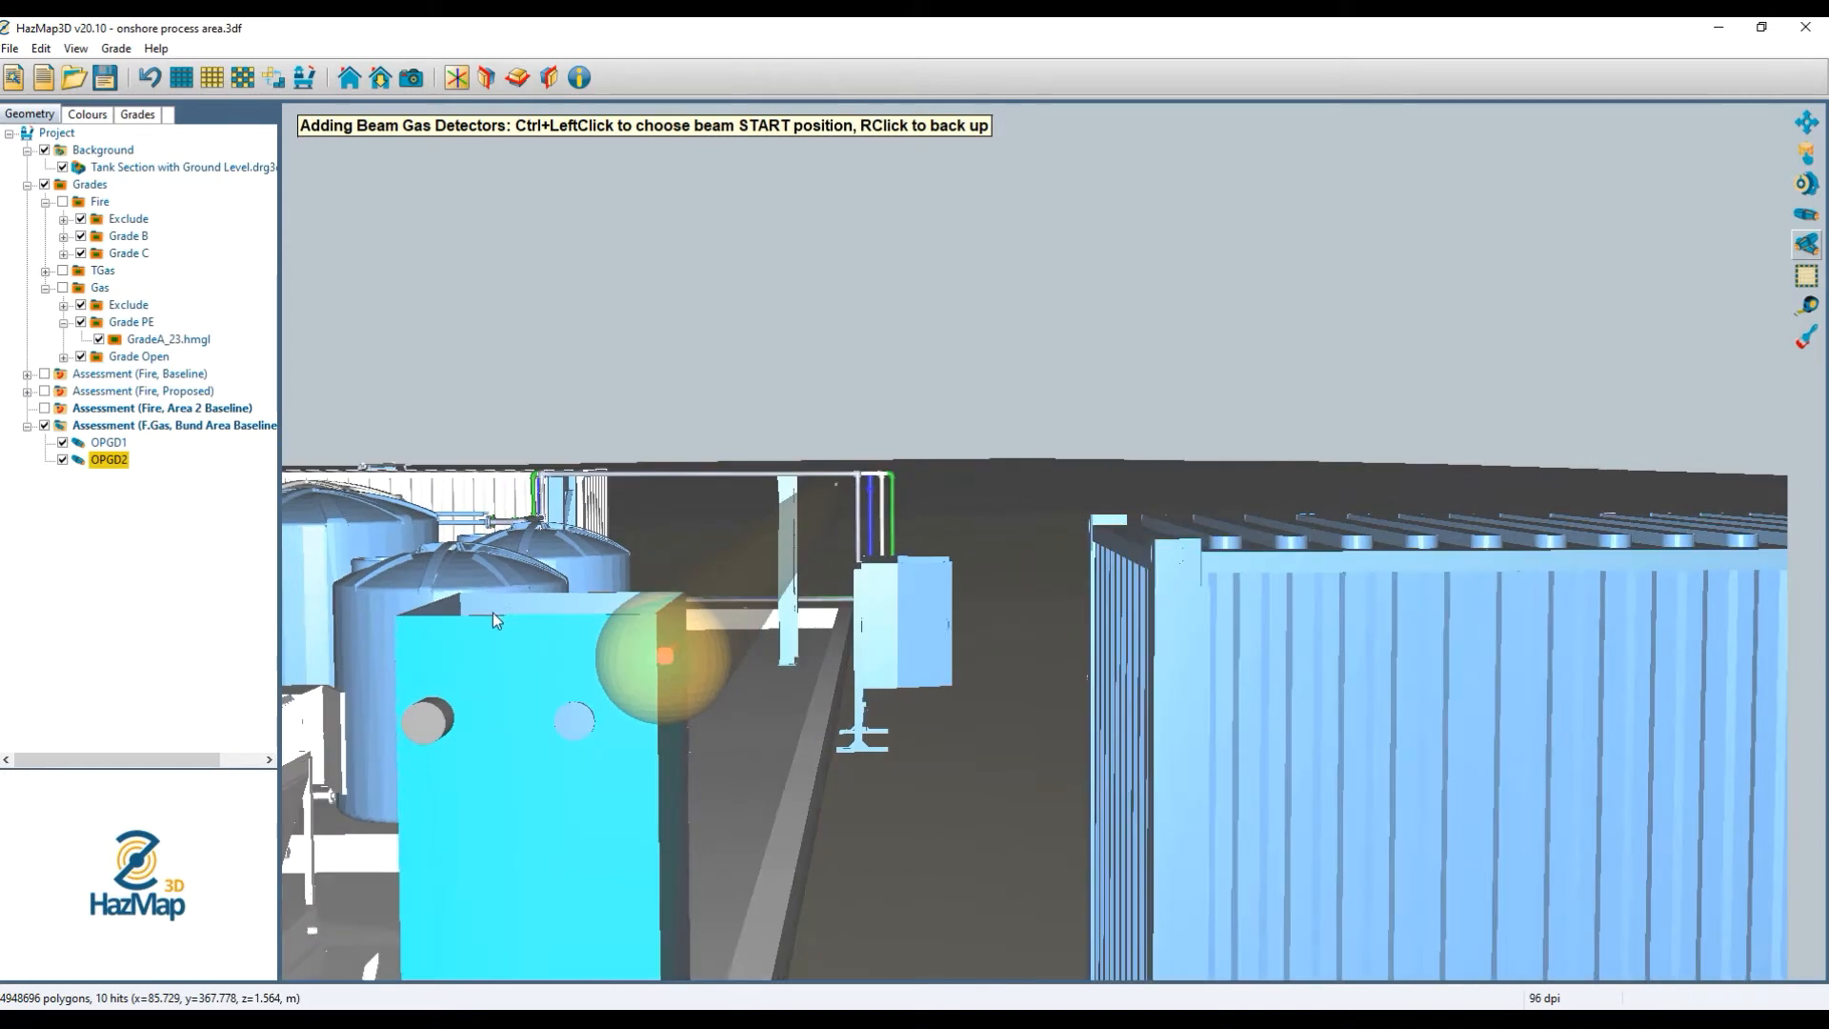
scroll(501, 590, down, 6)
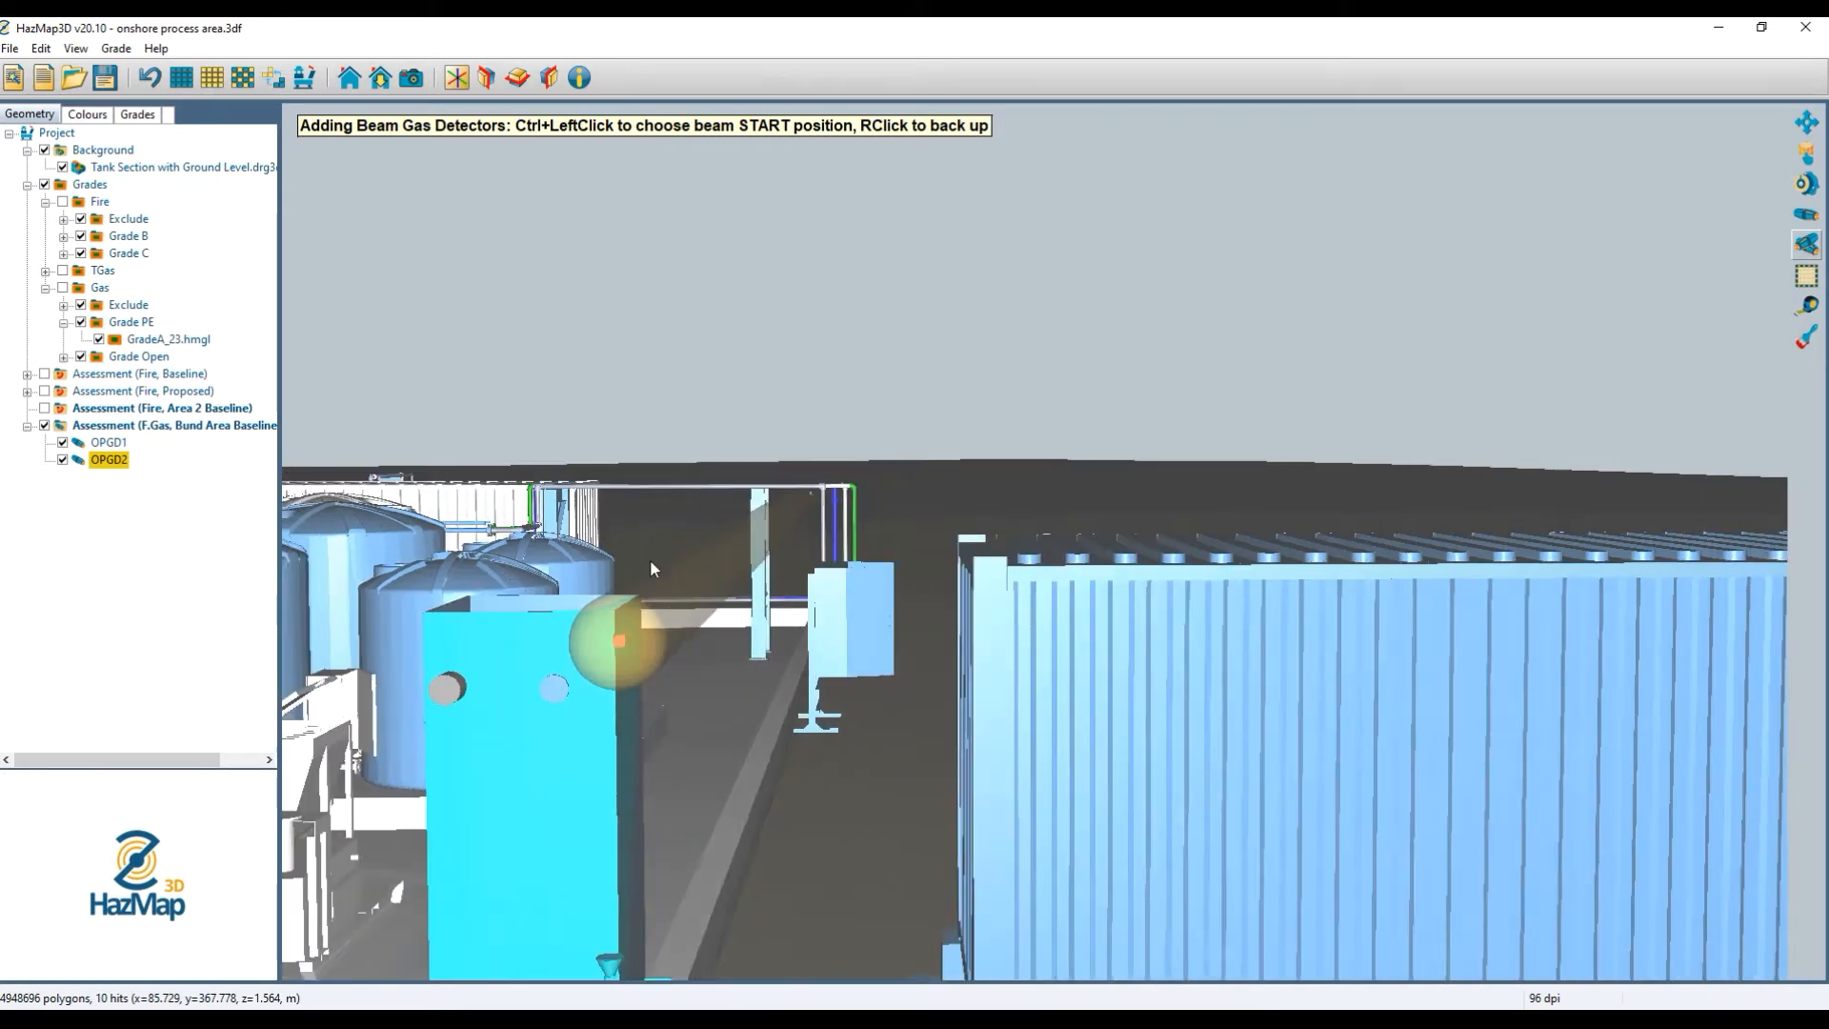
scroll(760, 530, down, 6)
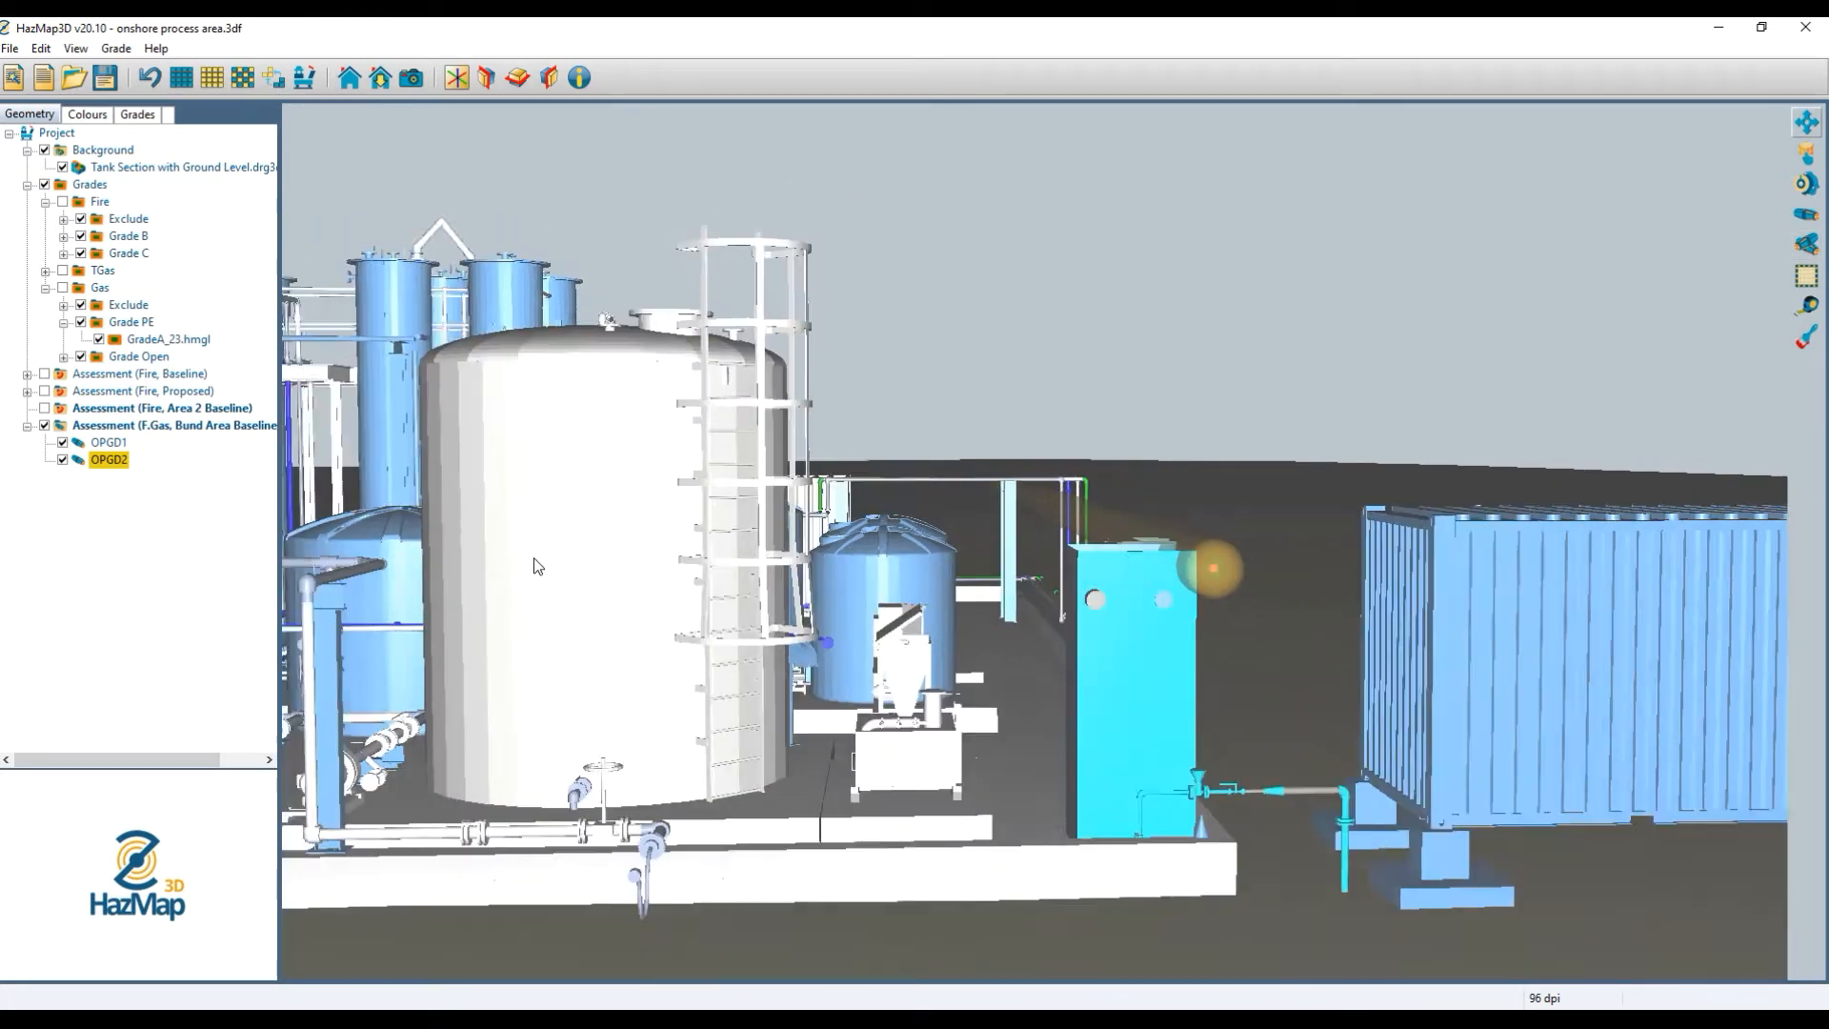
Place a third beam gas detector along the bund's short edge, from the corner by the blue cabinet to the corner by the white cabinet.
drag(727, 877, 680, 755)
scroll(684, 753, down, 3)
drag(1010, 681, 1212, 665)
right_drag(429, 729, 1051, 665)
right_drag(571, 751, 964, 680)
scroll(965, 680, down, 2)
drag(877, 673, 617, 697)
drag(746, 727, 755, 715)
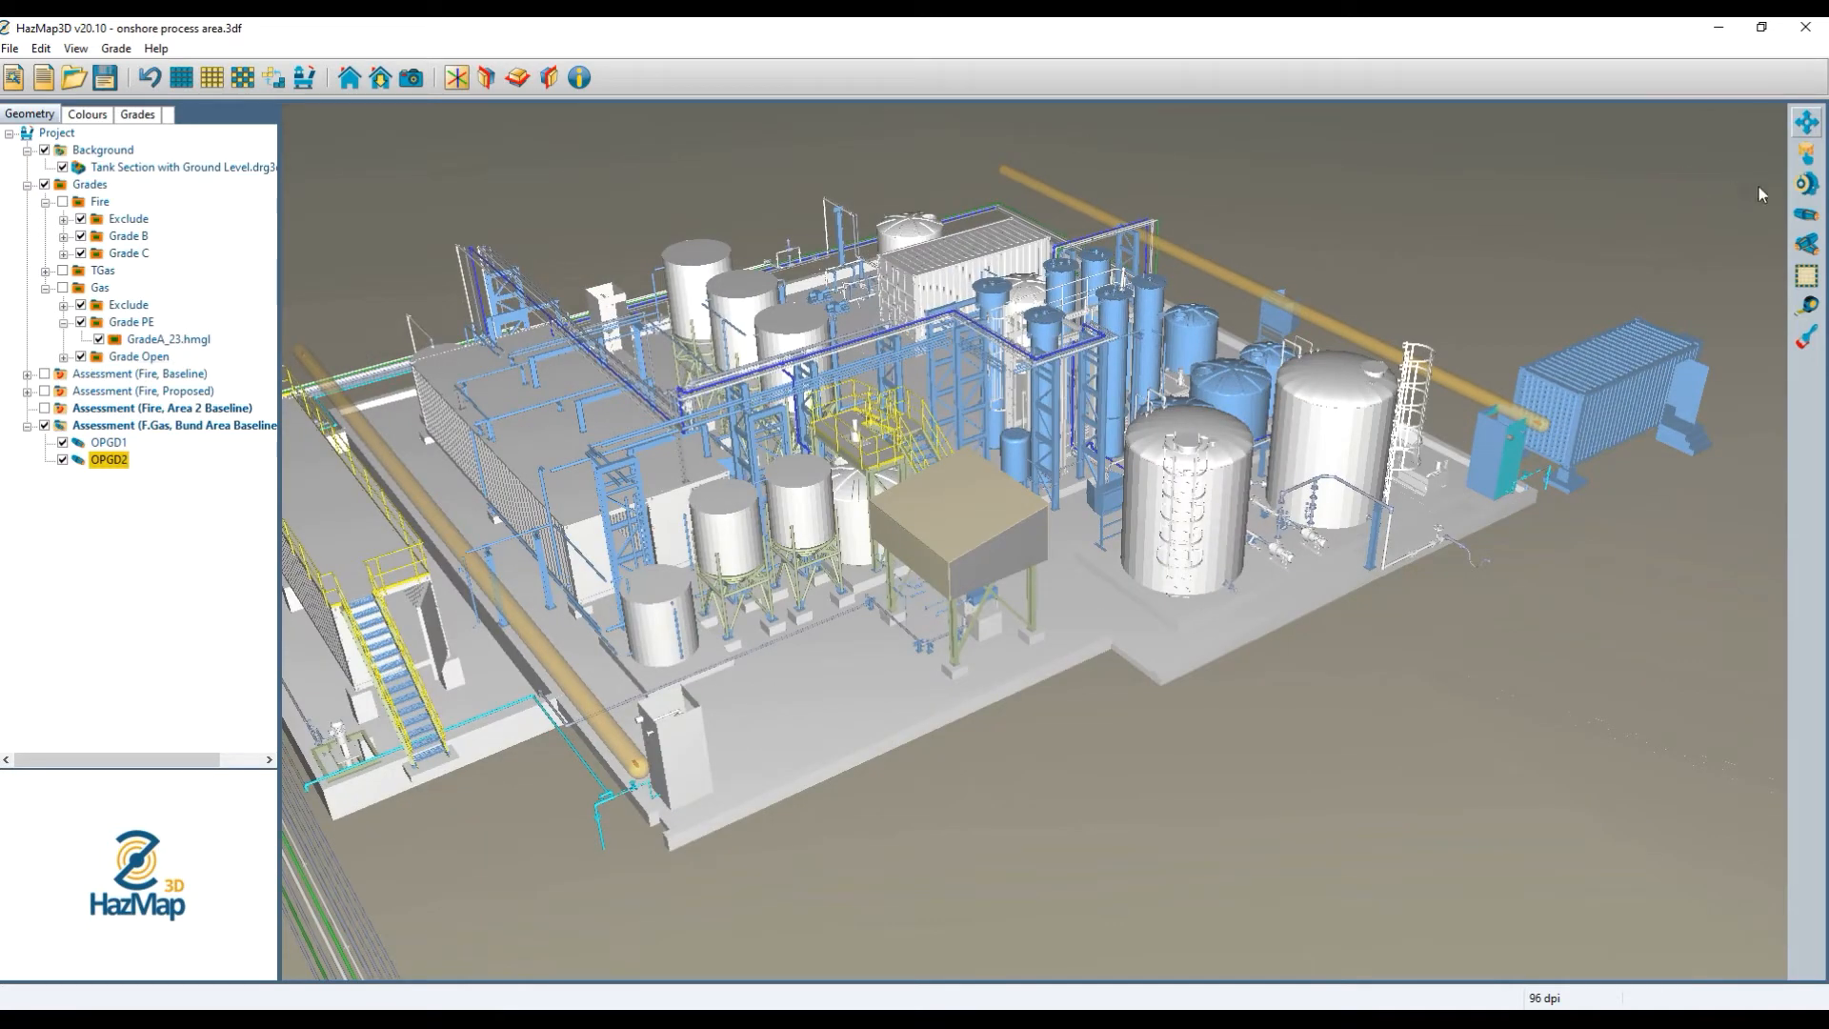
click(1806, 244)
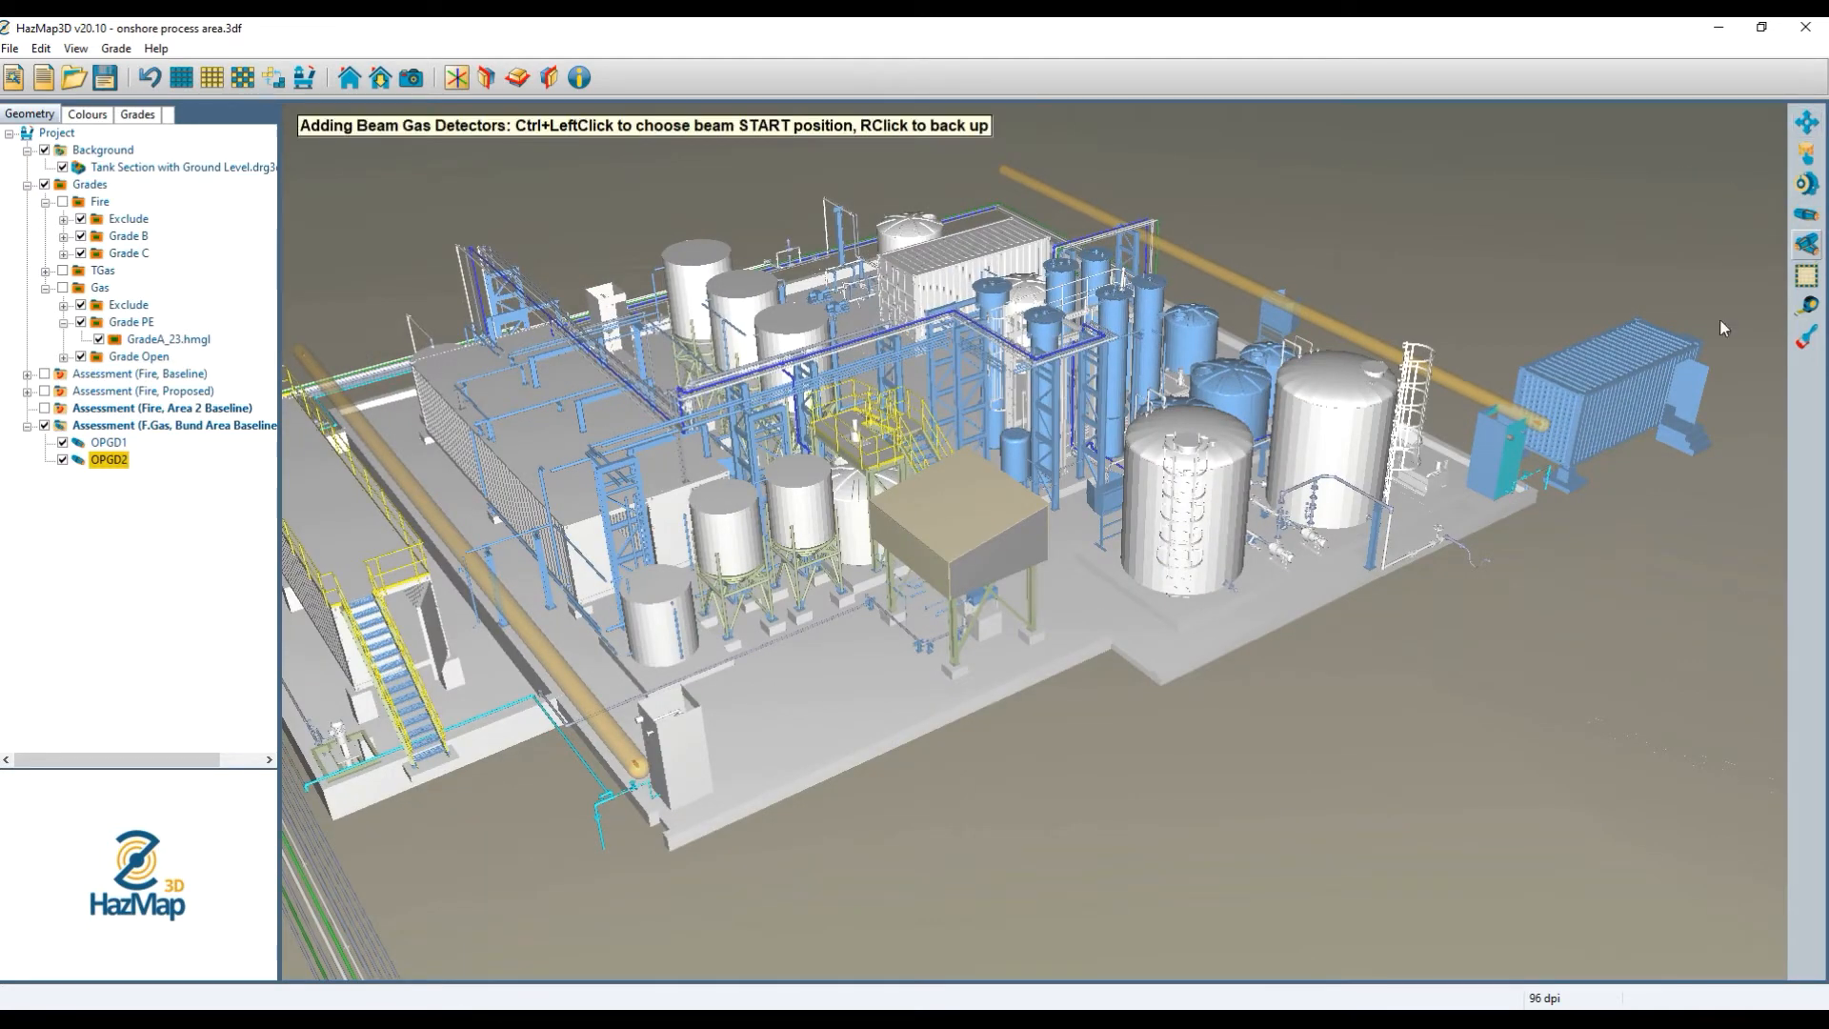
ctrl+click(1528, 489)
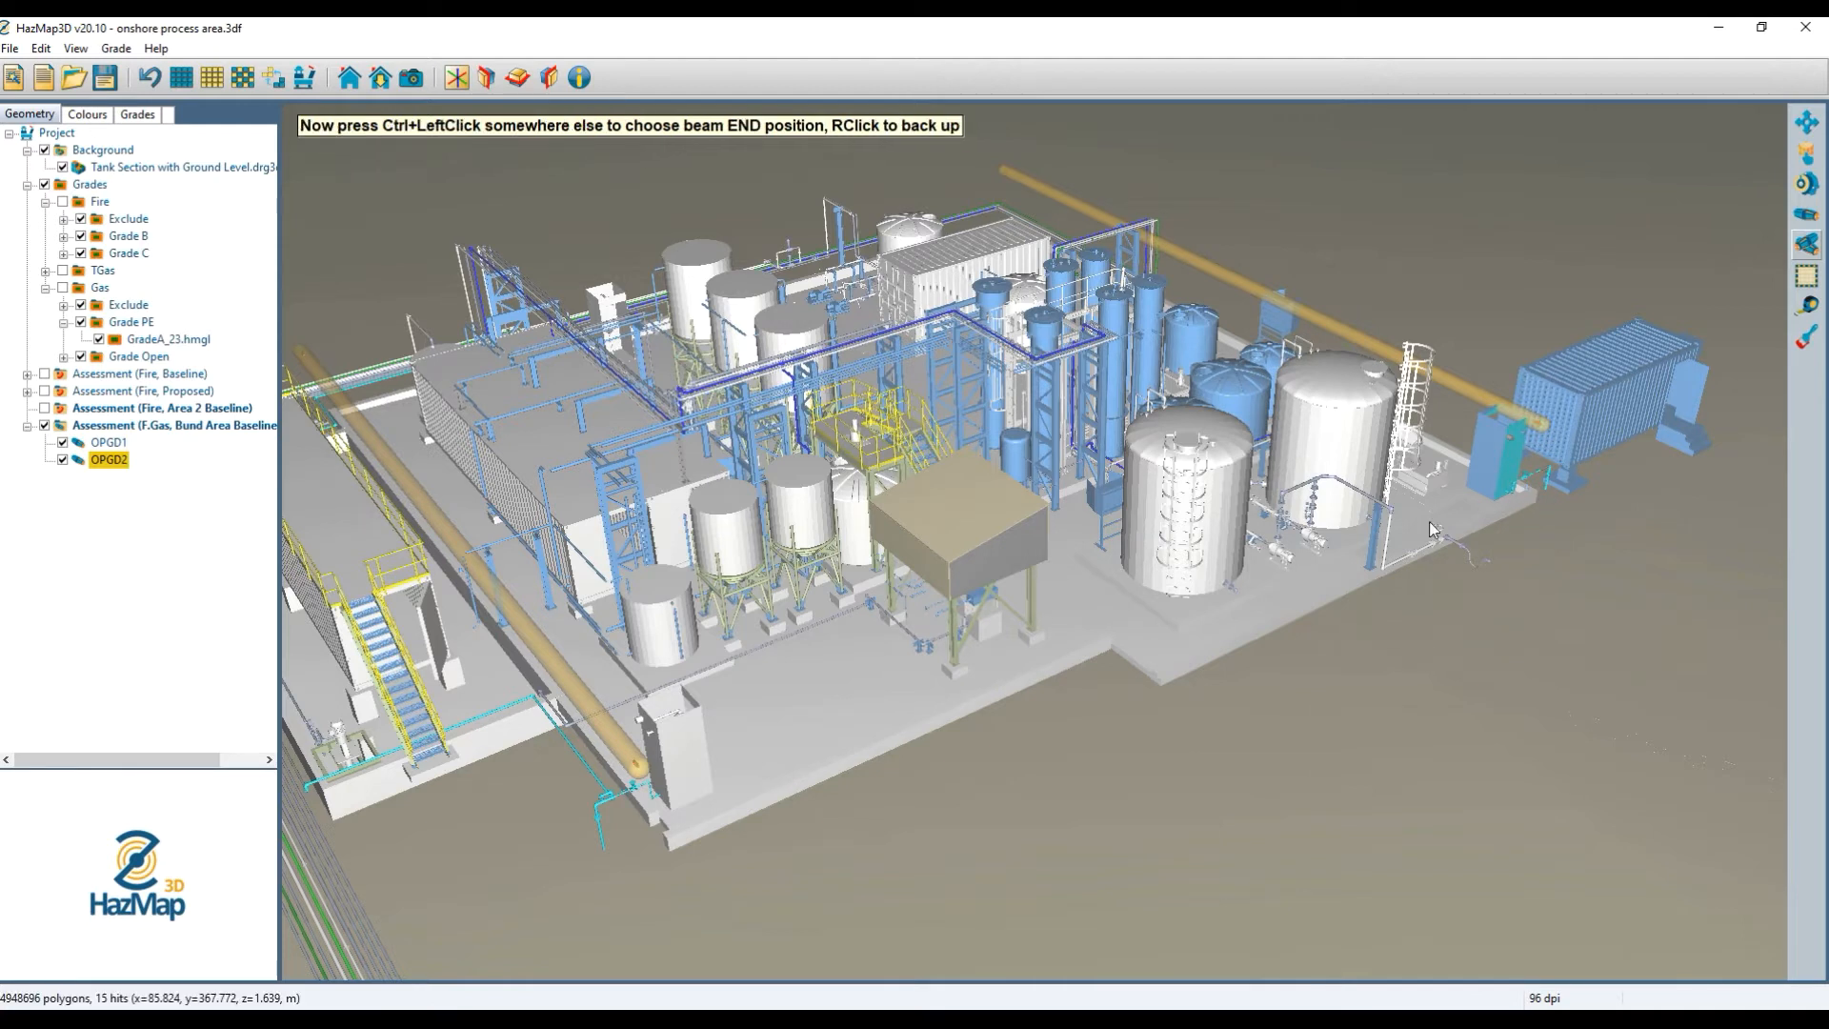
ctrl+click(707, 905)
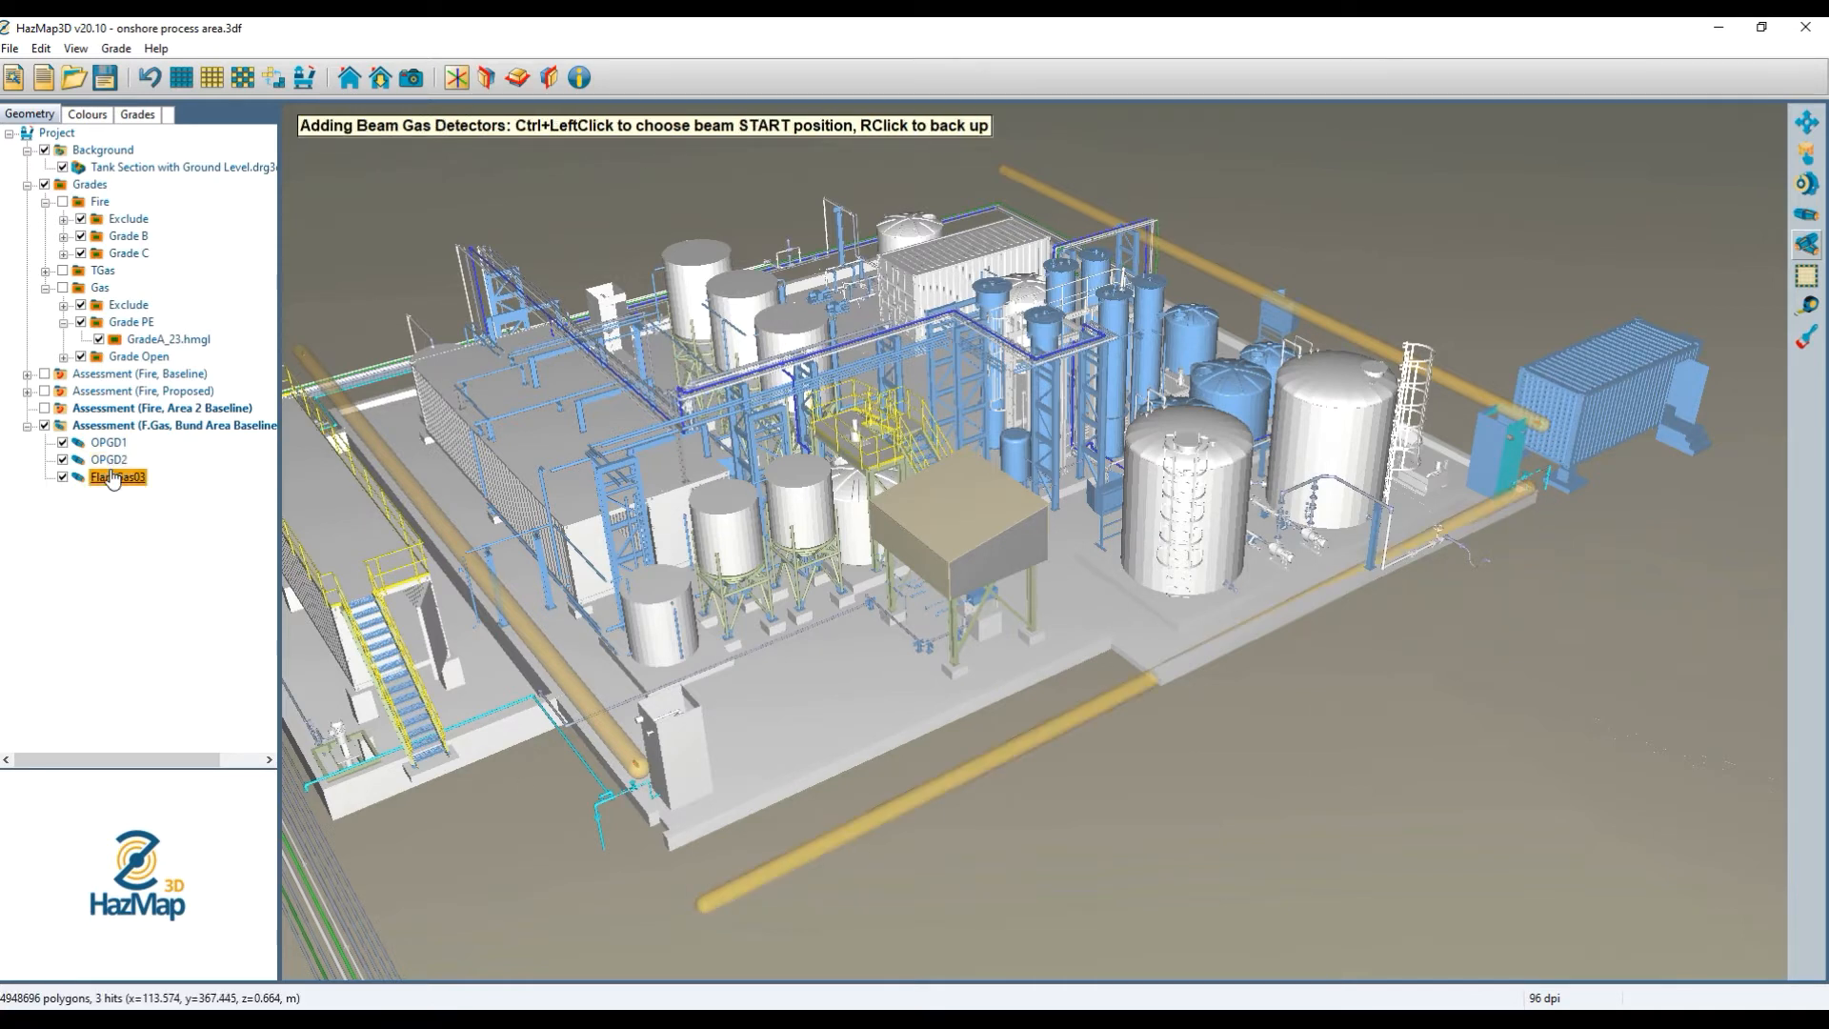
Rename the third beam detector OPGD3 and set its placement z and receiver z to 3.8.
double_click(112, 478)
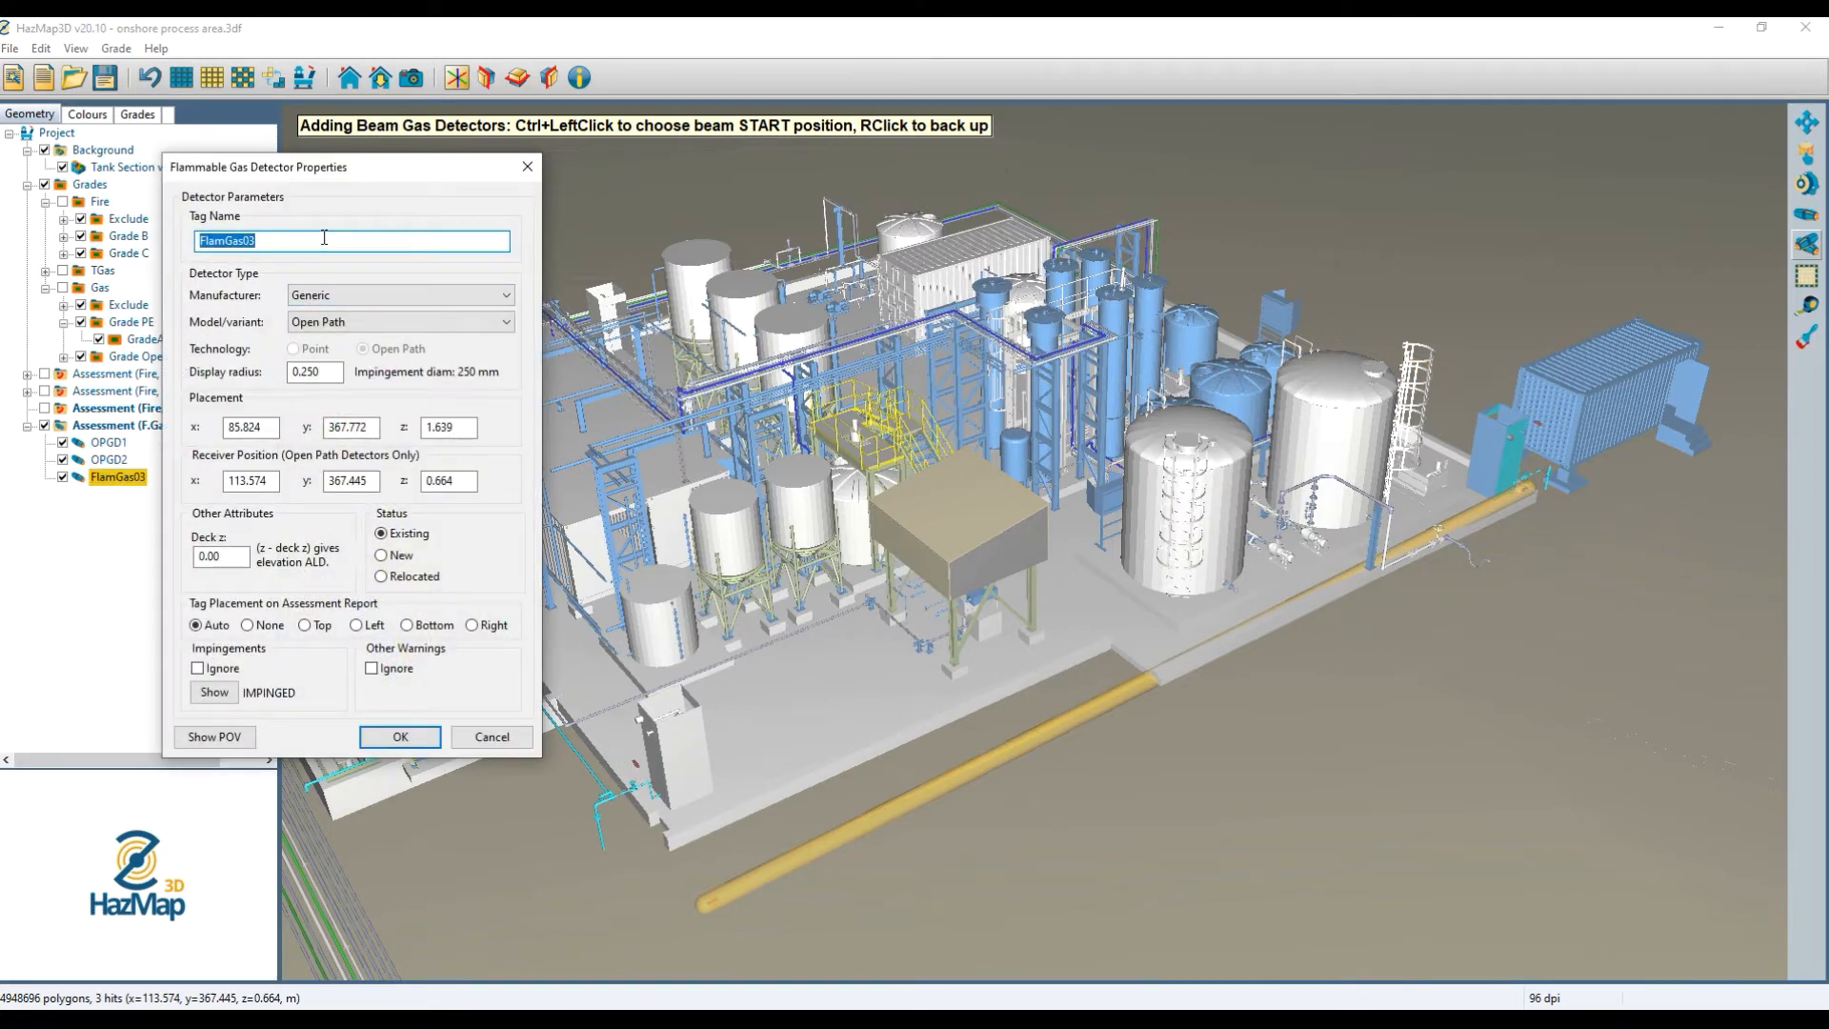
text(OPGD3)
double_click(429, 427)
text(3.8)
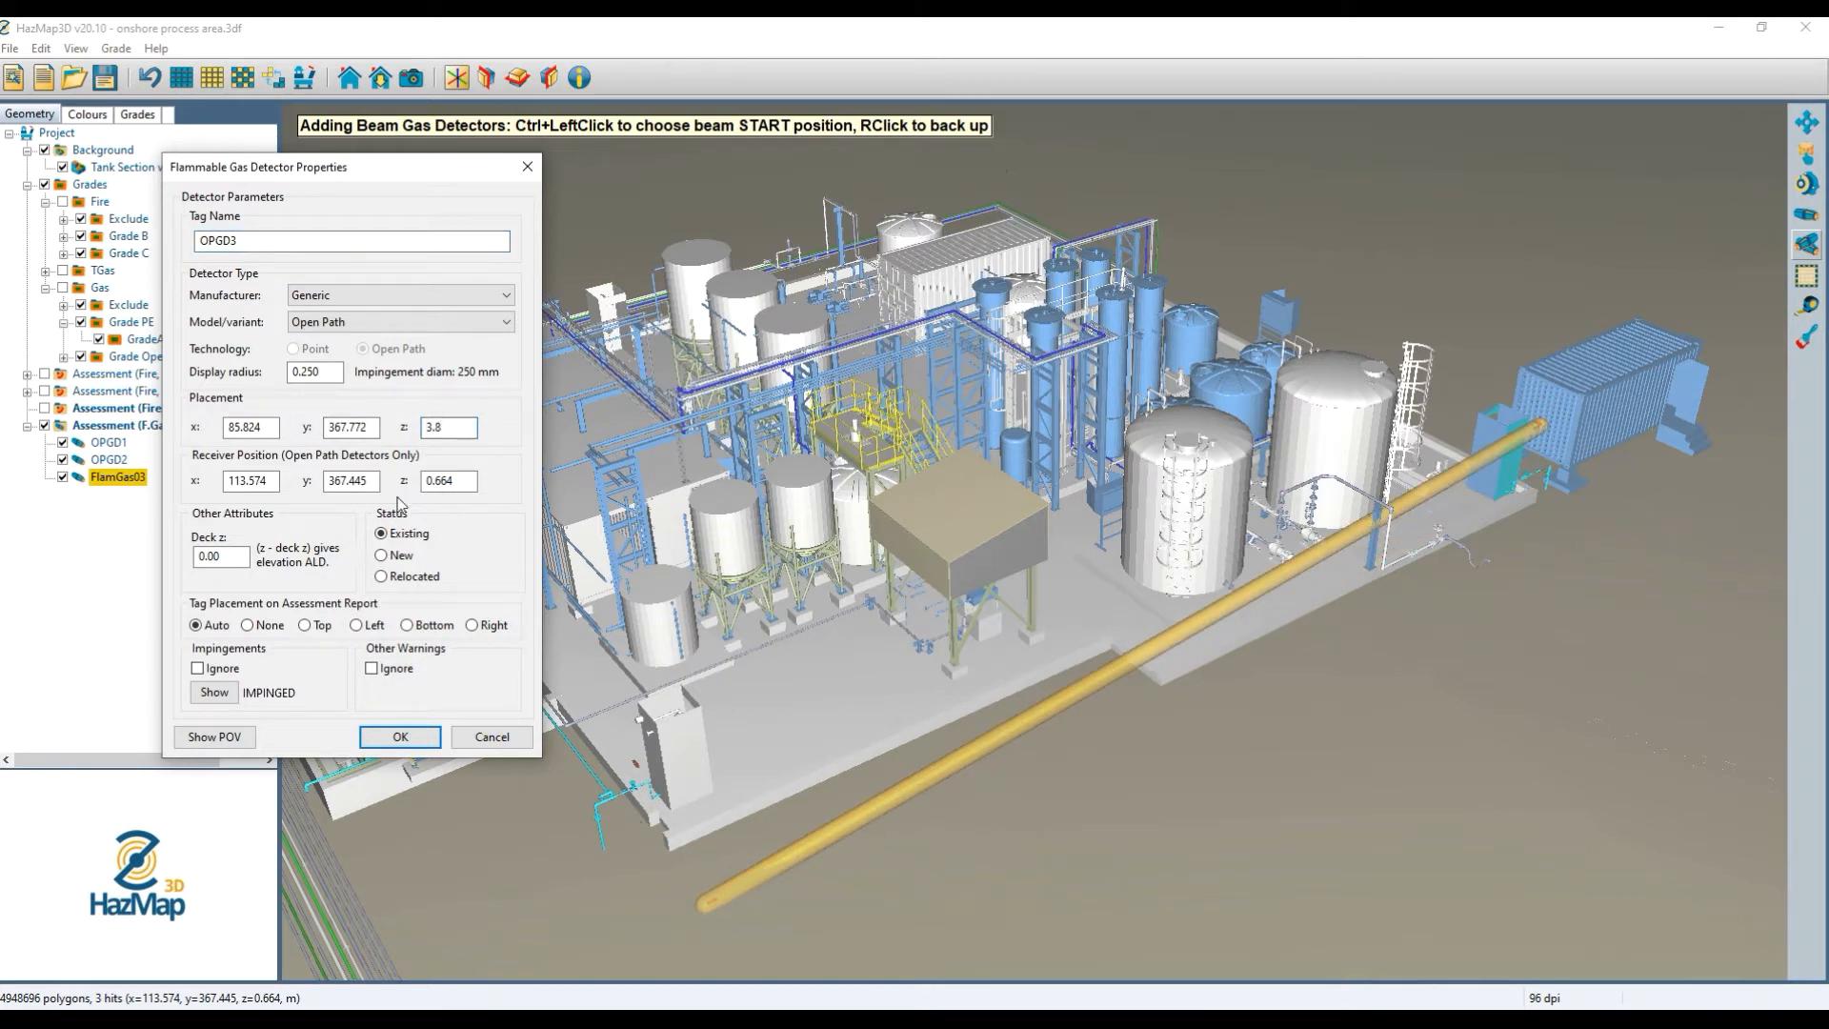
drag(463, 483, 369, 501)
text(3.8)
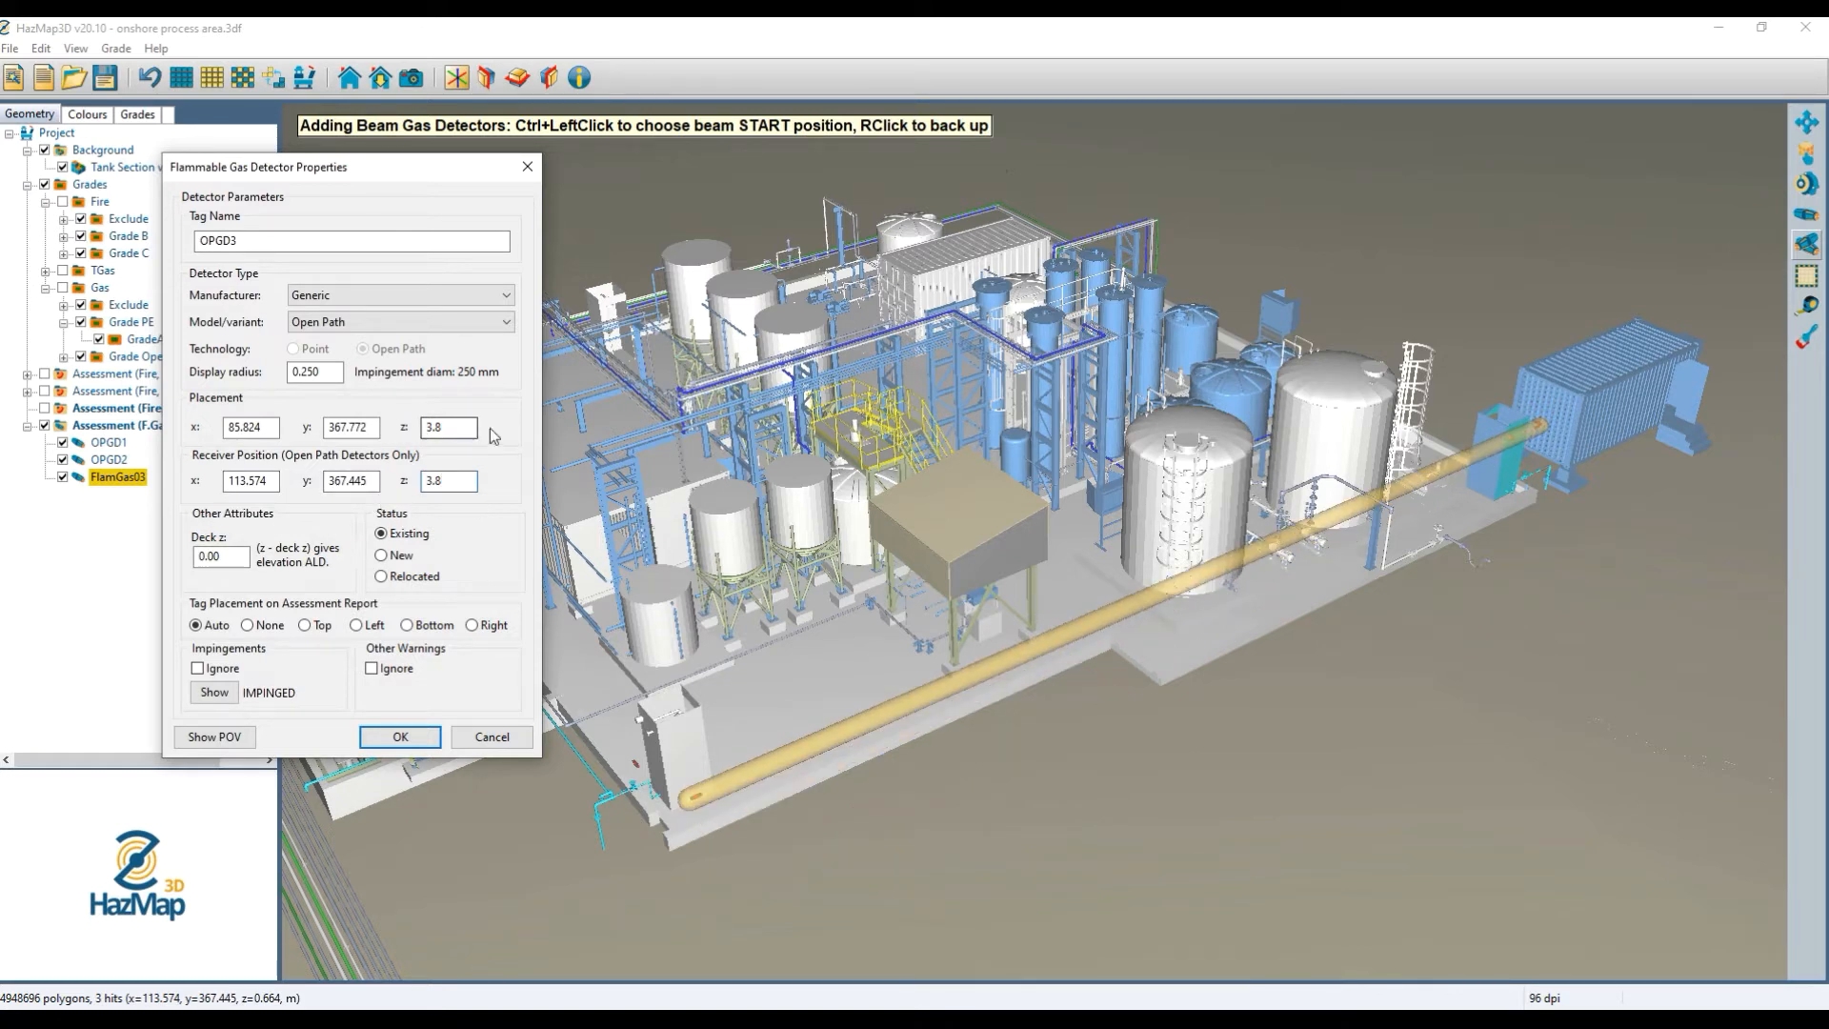
Set OPGD3's placement y and receiver y to 367.5 and apply the properties.
drag(470, 428, 403, 435)
click(473, 479)
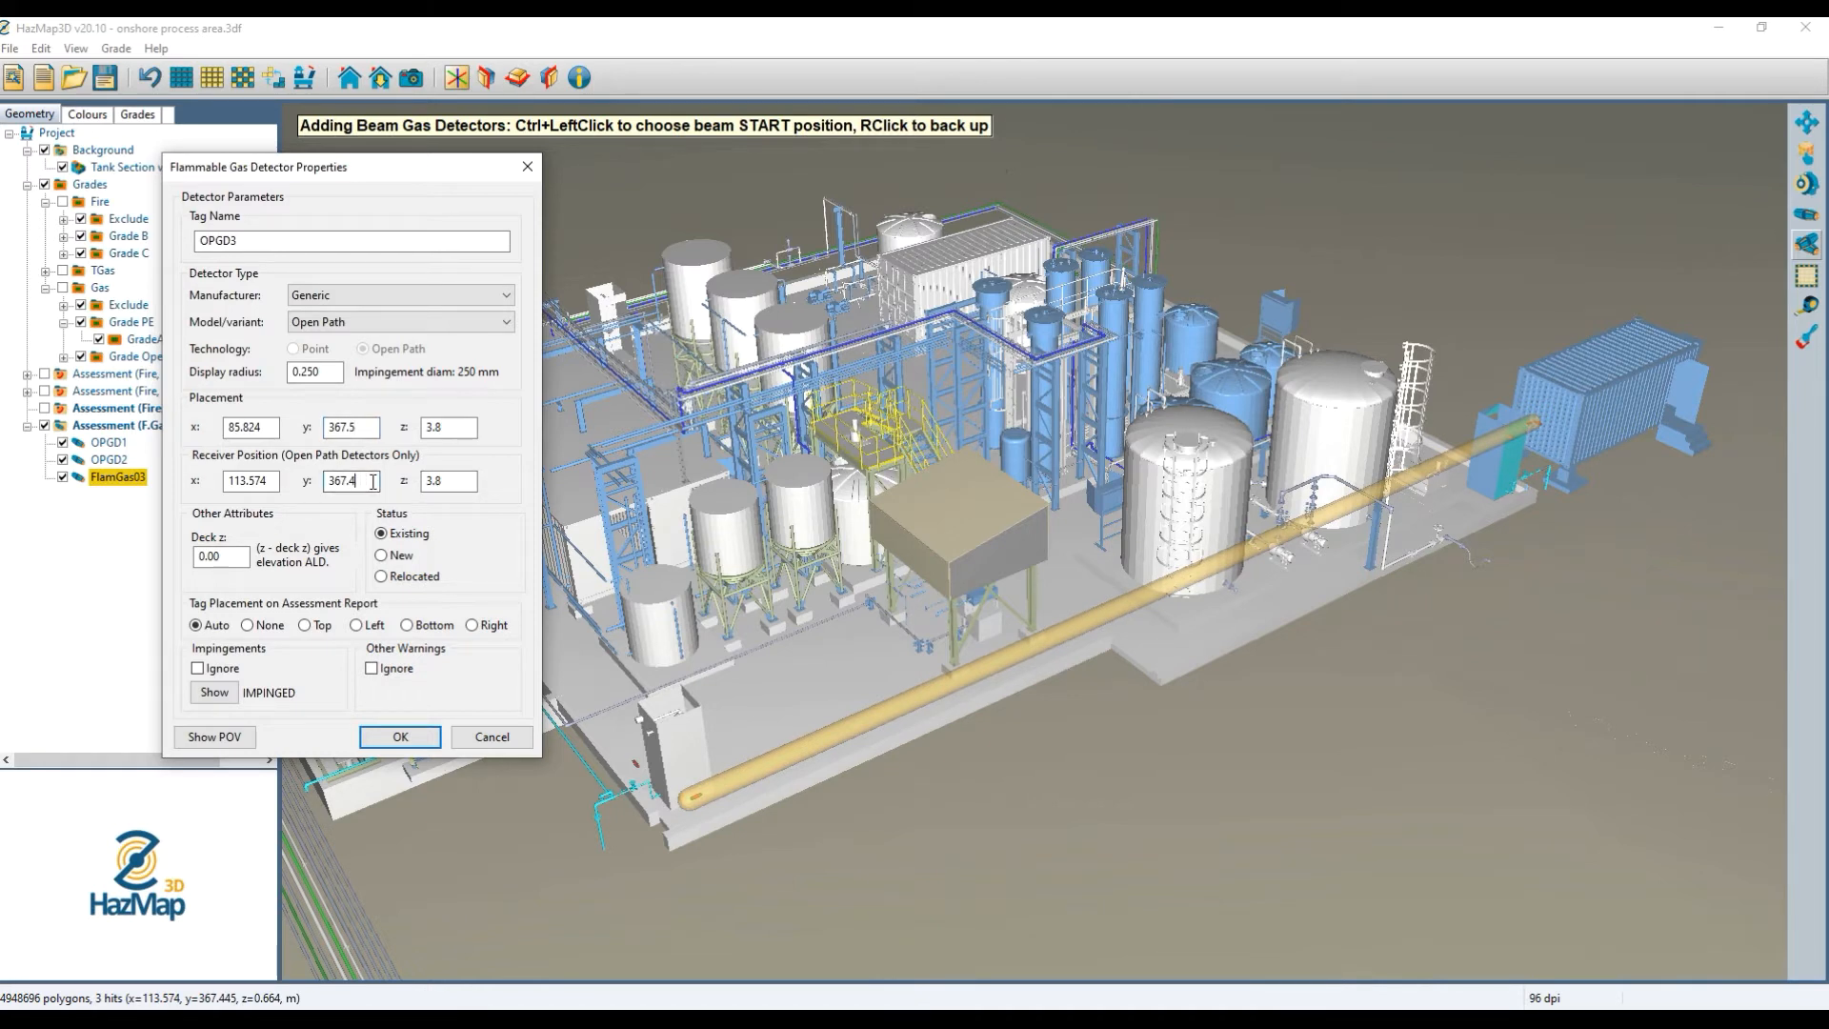
key(BackSpace)
text(5)
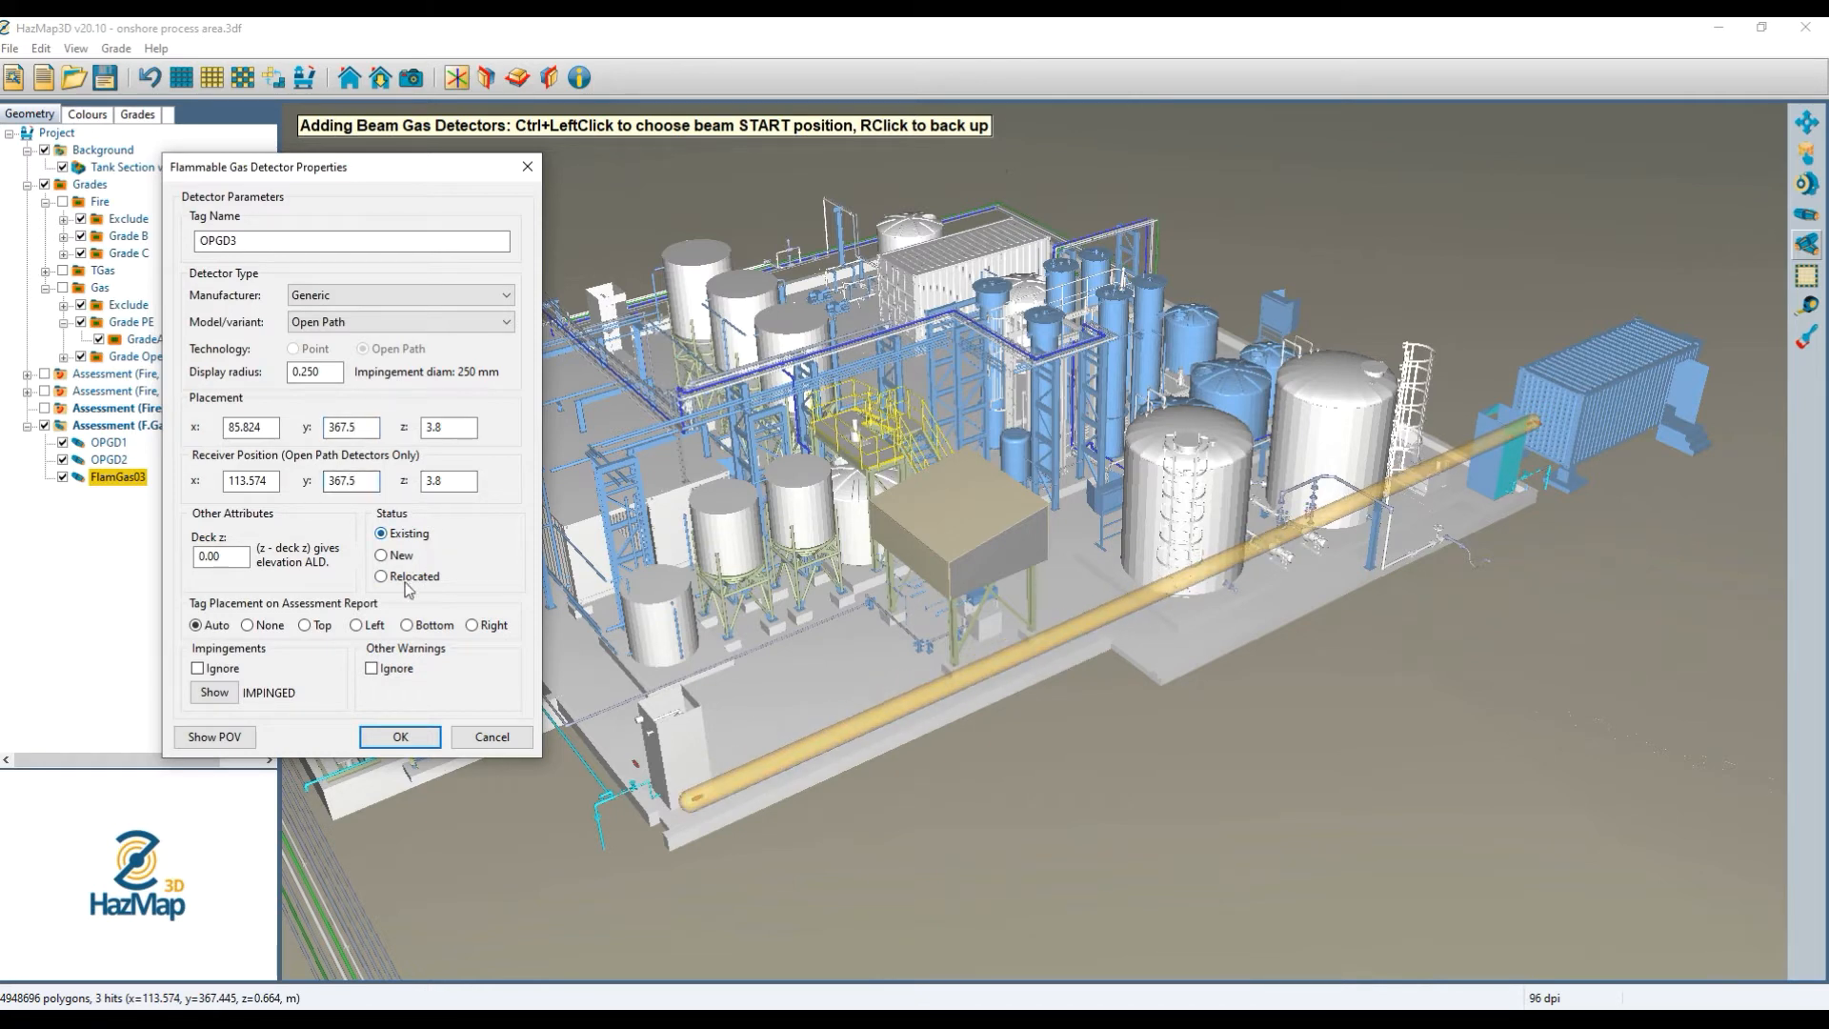
click(401, 737)
Check OPGD3's impingement status and show the objects obstructing its beam.
double_click(109, 477)
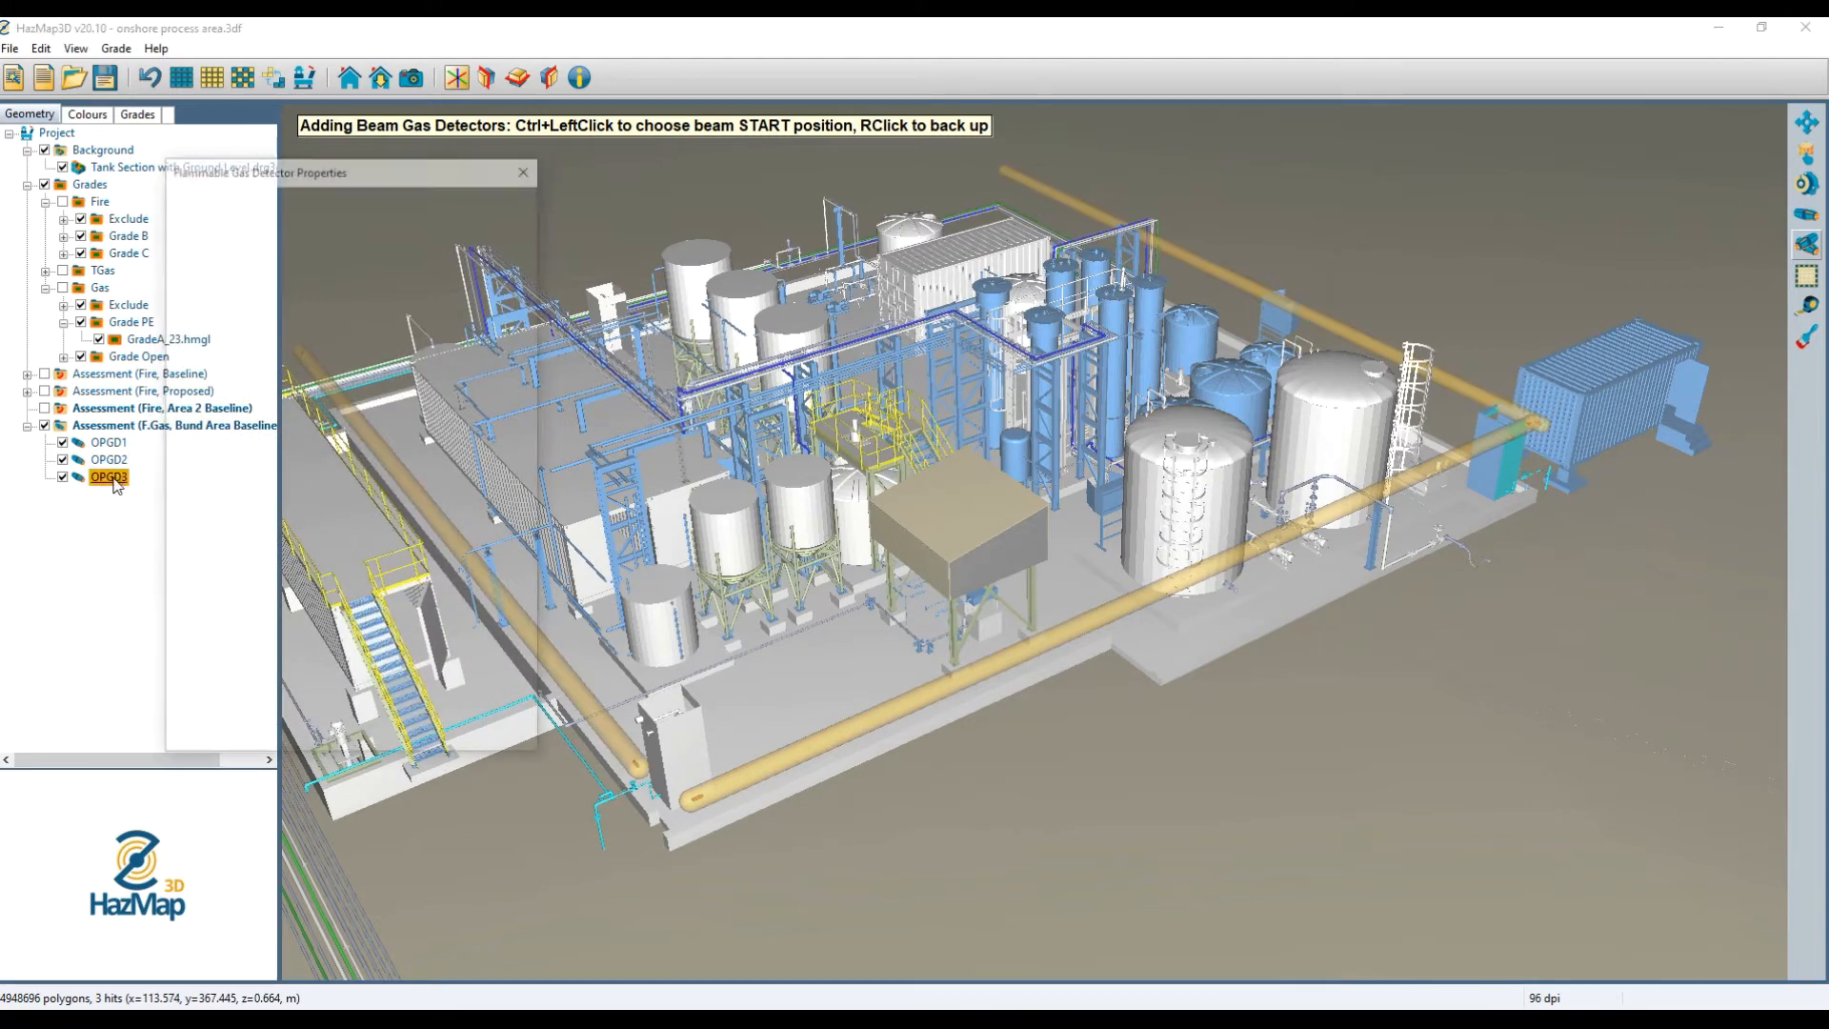
click(400, 736)
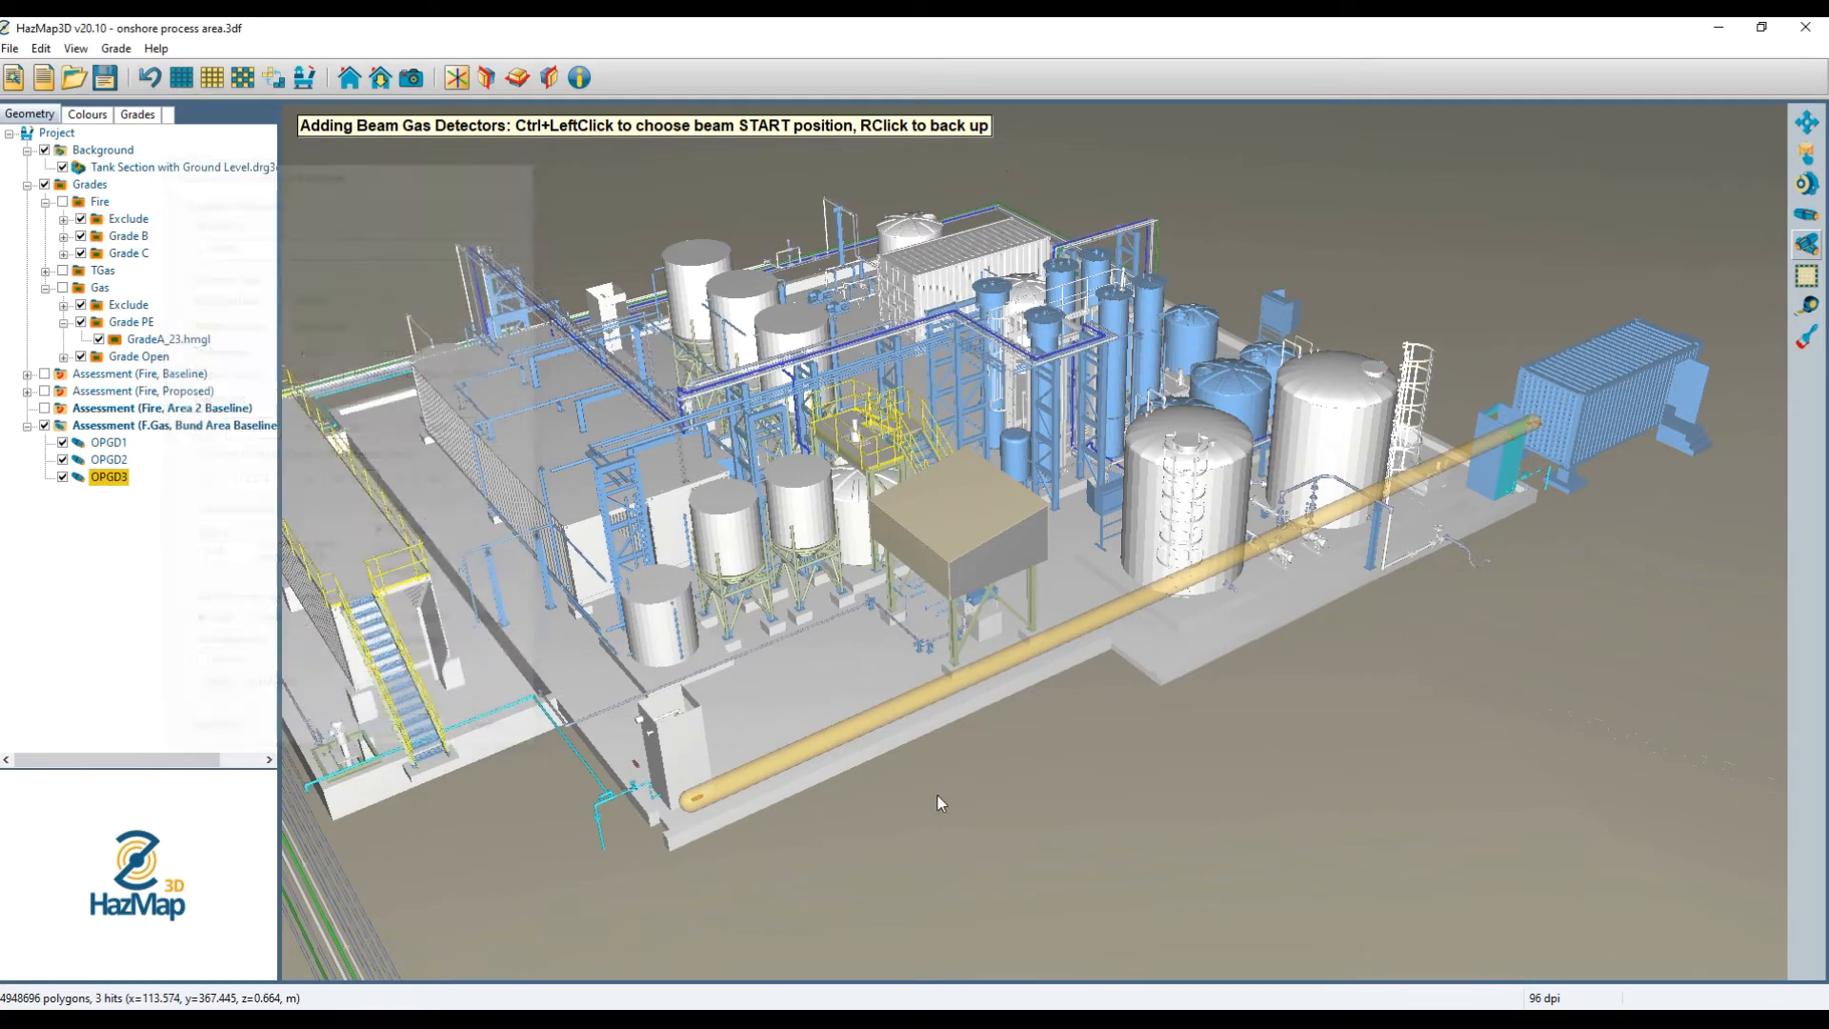
scroll(1375, 705, up, 2)
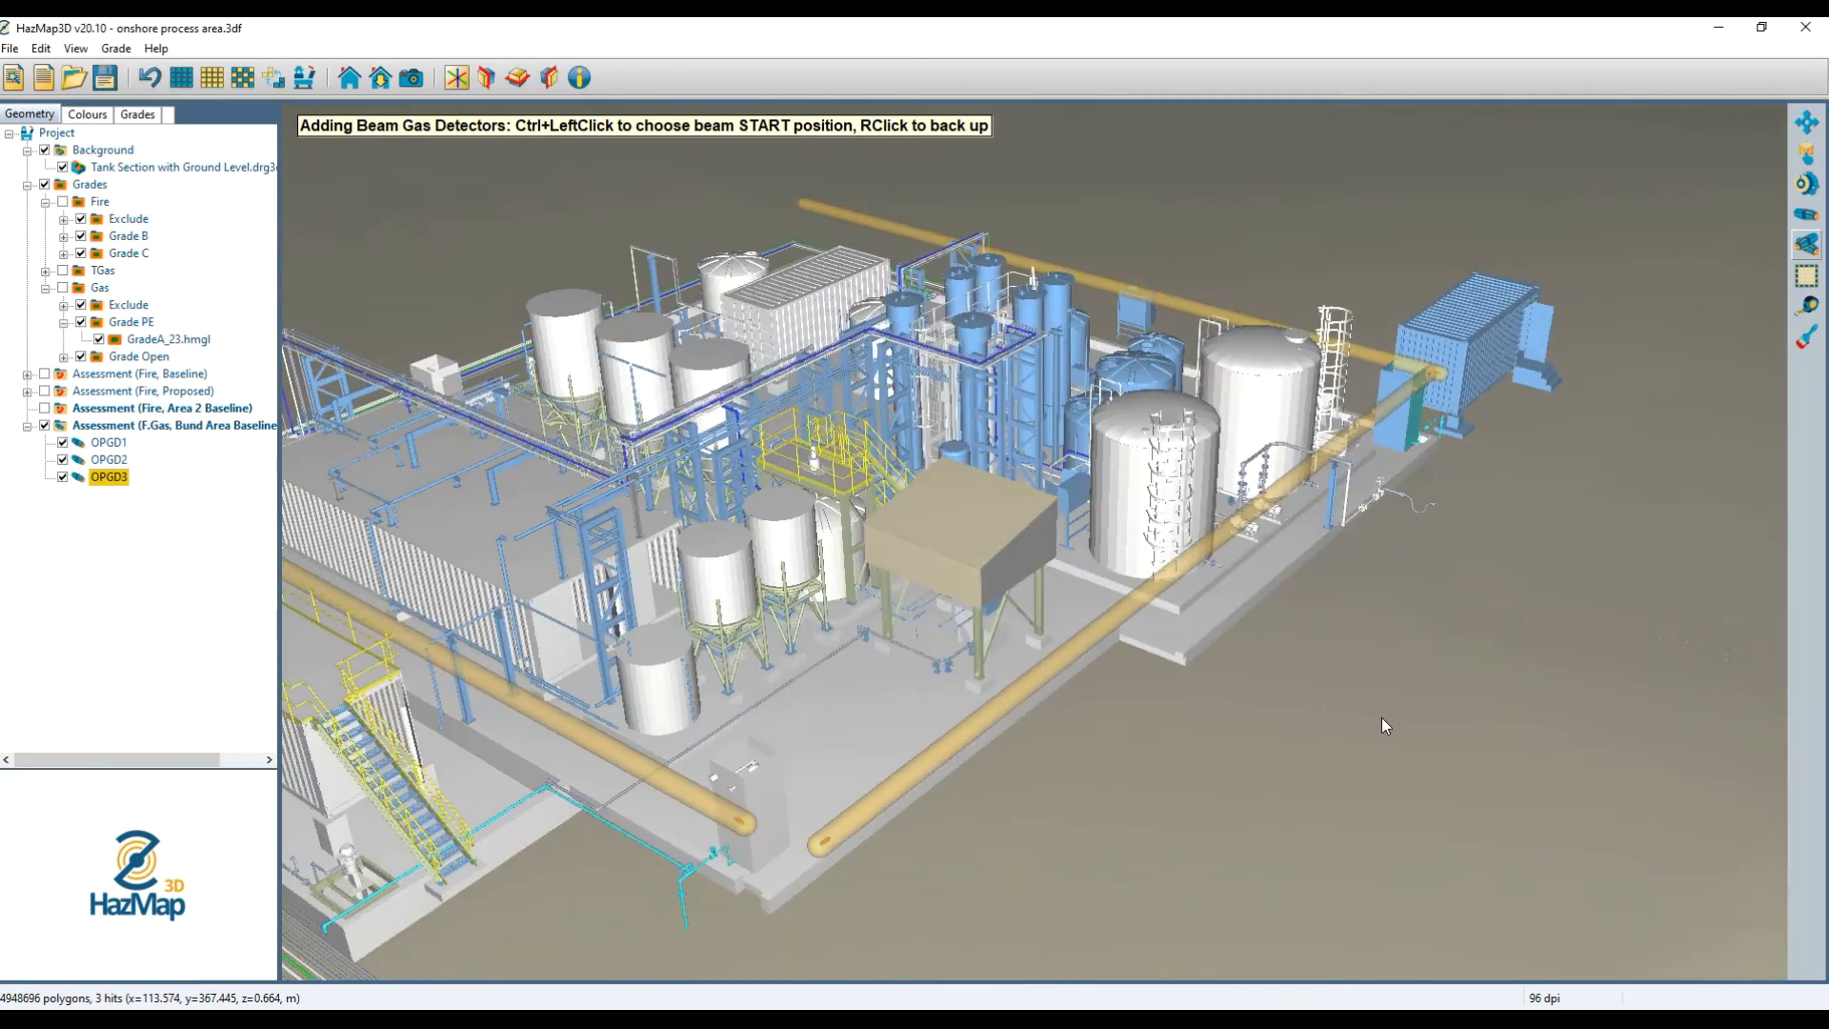
scroll(1130, 785, up, 2)
drag(1323, 516, 863, 785)
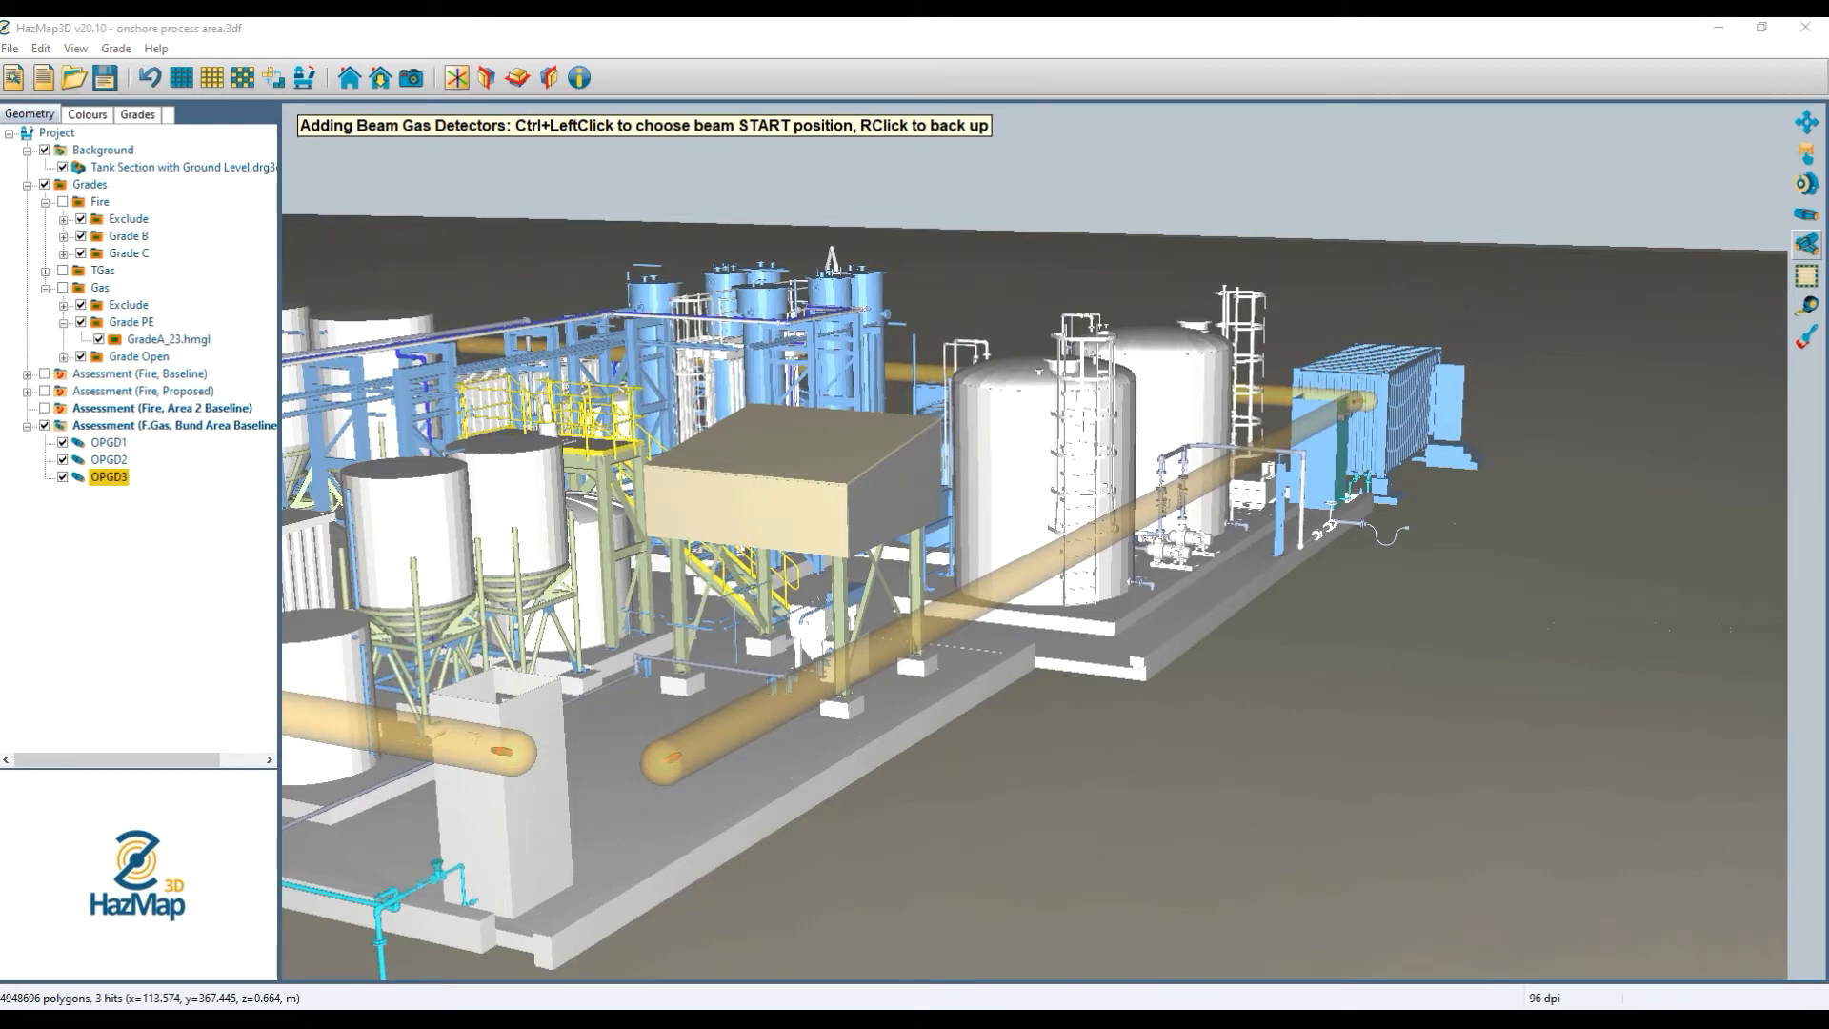
drag(860, 935, 939, 762)
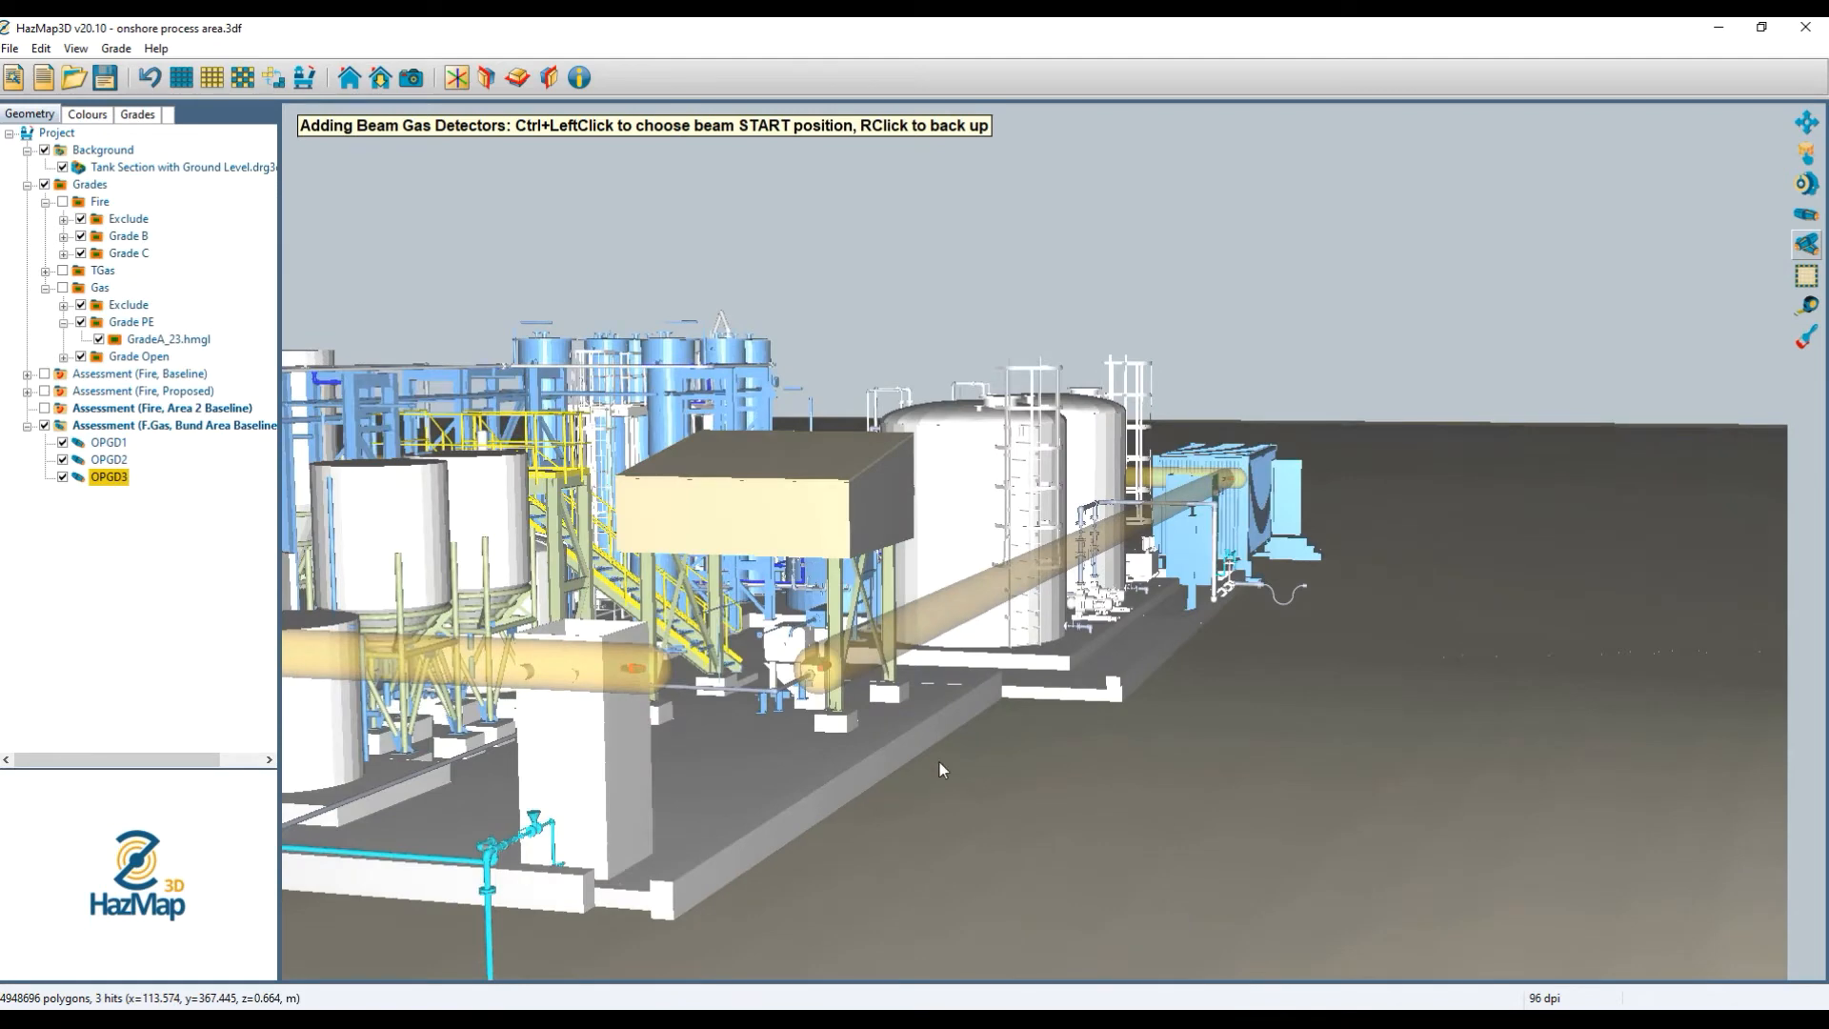
double_click(130, 479)
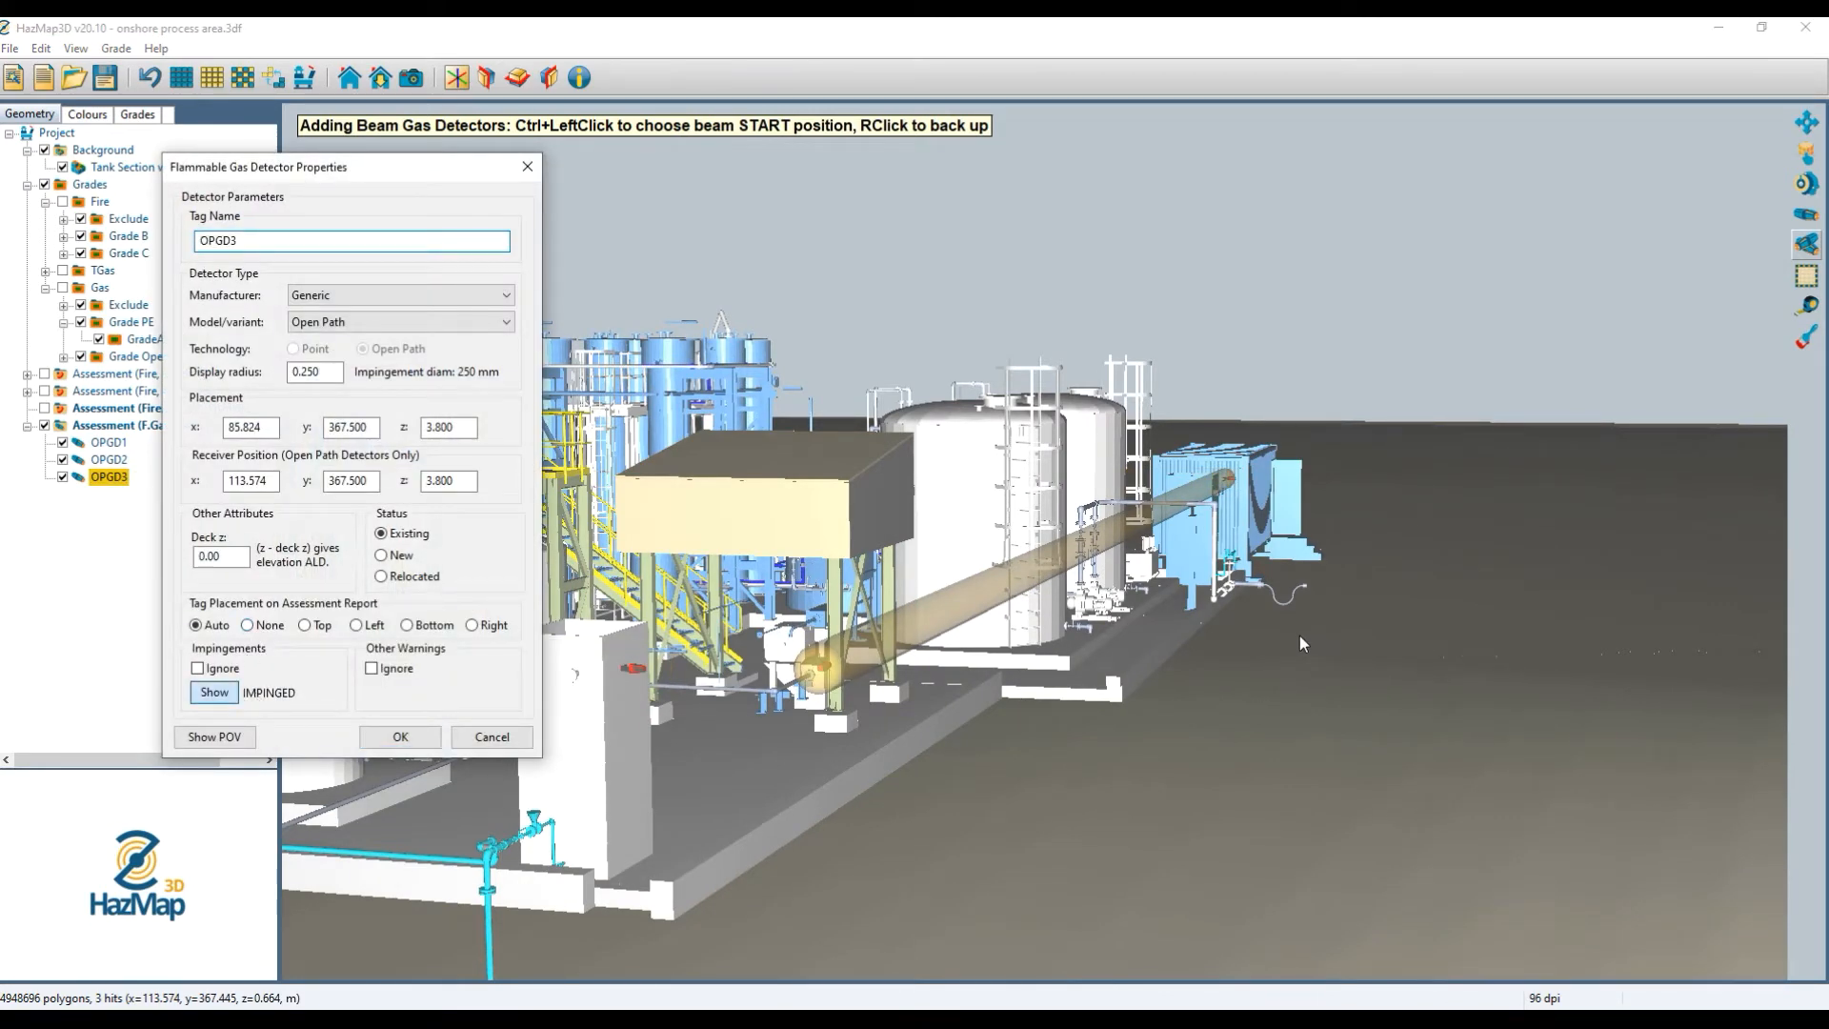
click(397, 739)
Follow OPGD3's beam to the overhead pipe crossing it near the blue cabinet and pick the pipe to read its height.
scroll(1015, 758, up, 2)
drag(1079, 774, 1193, 748)
drag(1186, 684, 1147, 731)
scroll(1134, 505, up, 4)
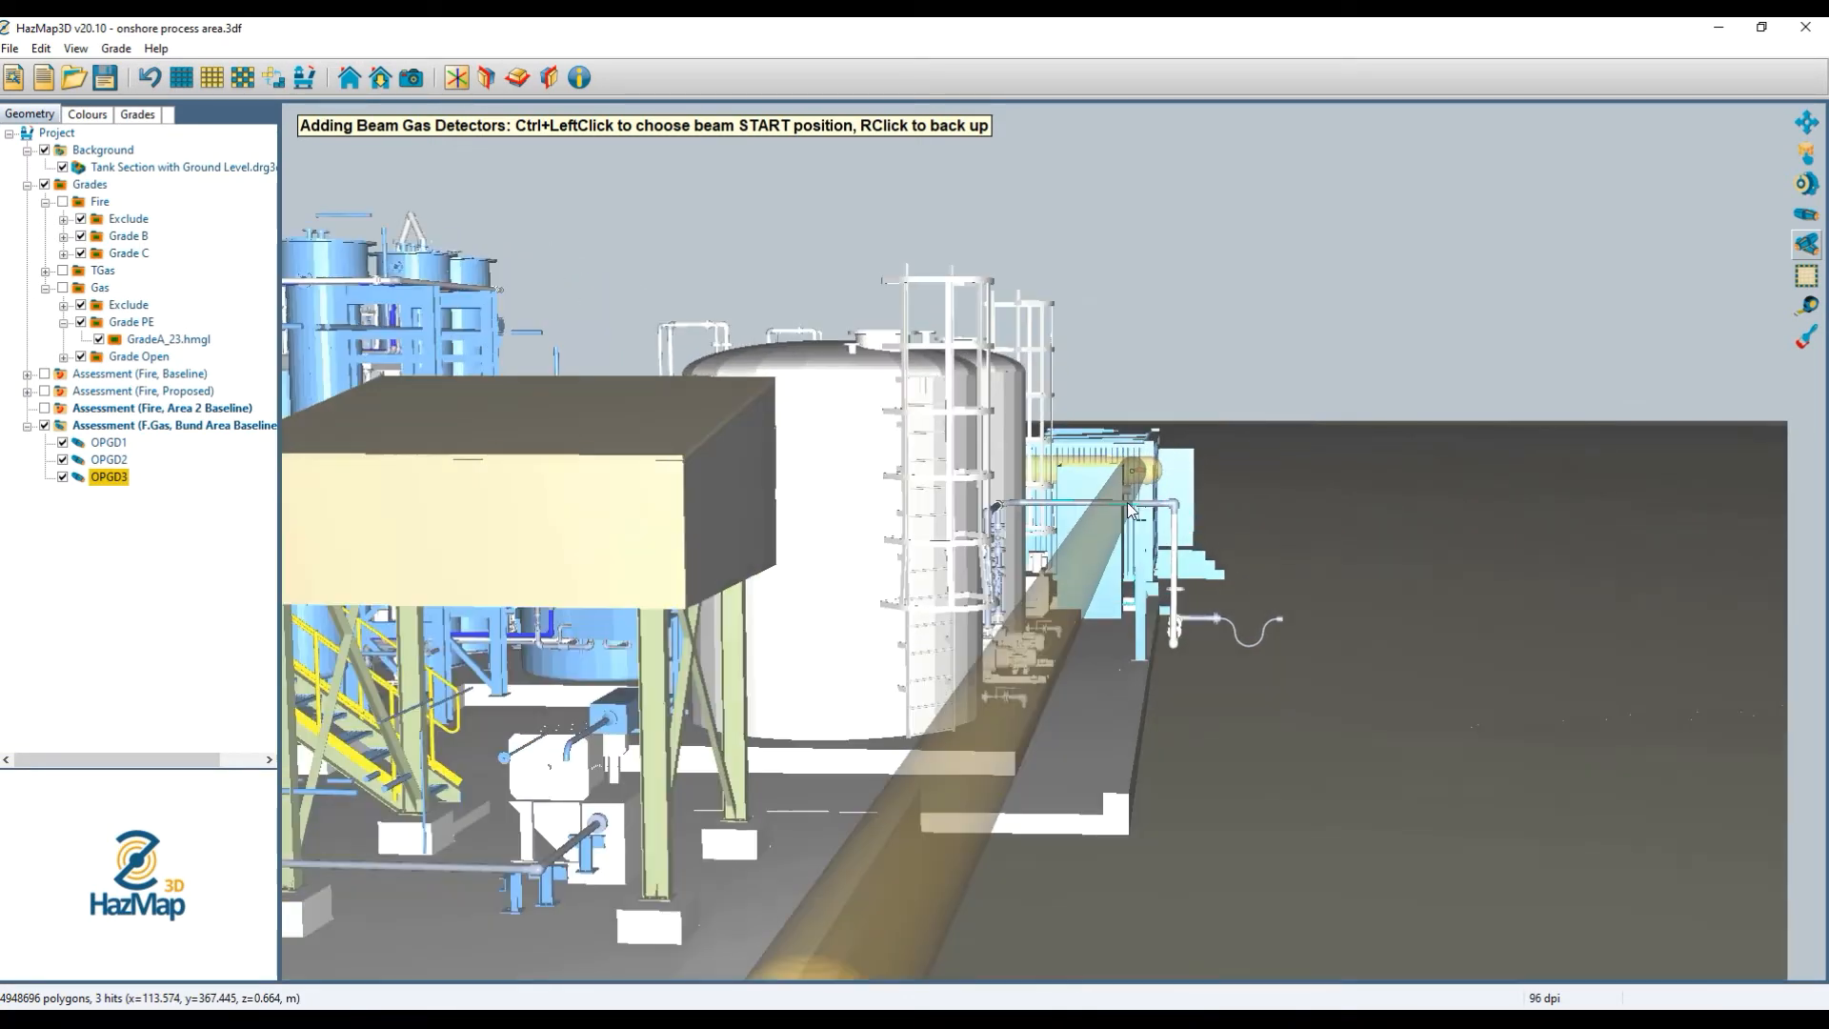
scroll(1133, 508, up, 5)
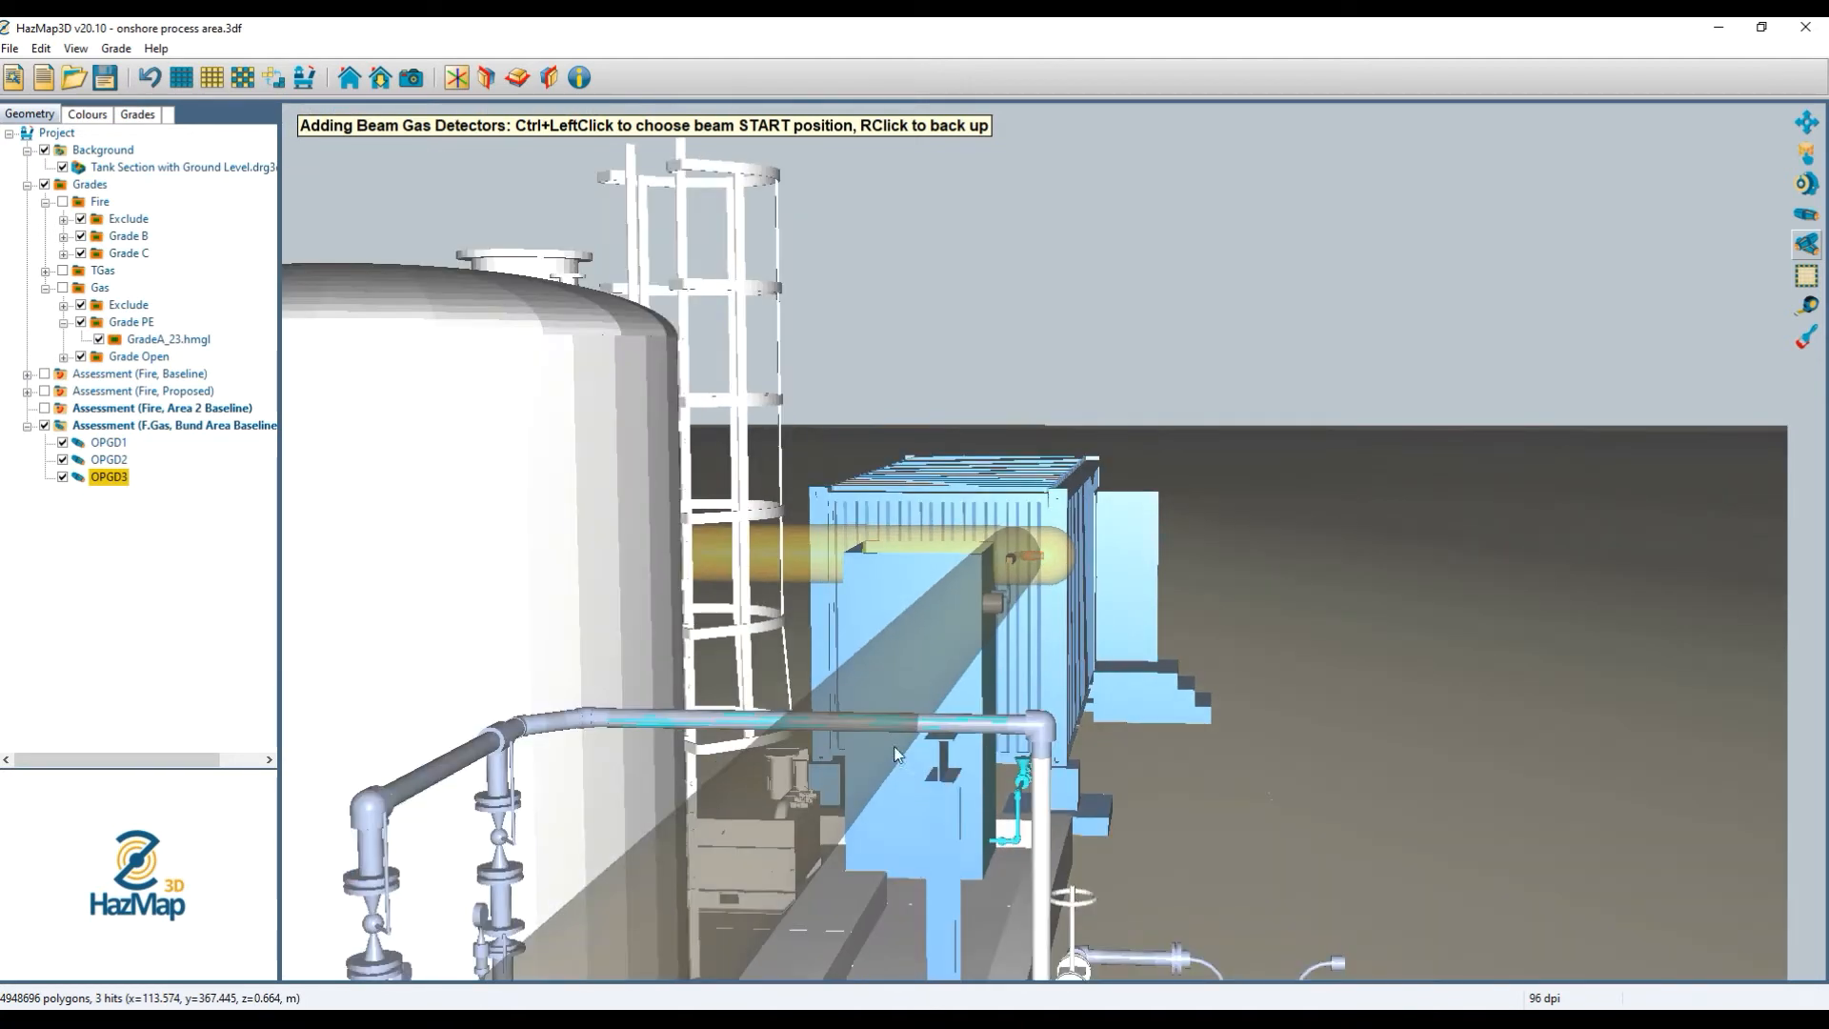
ctrl+click(888, 725)
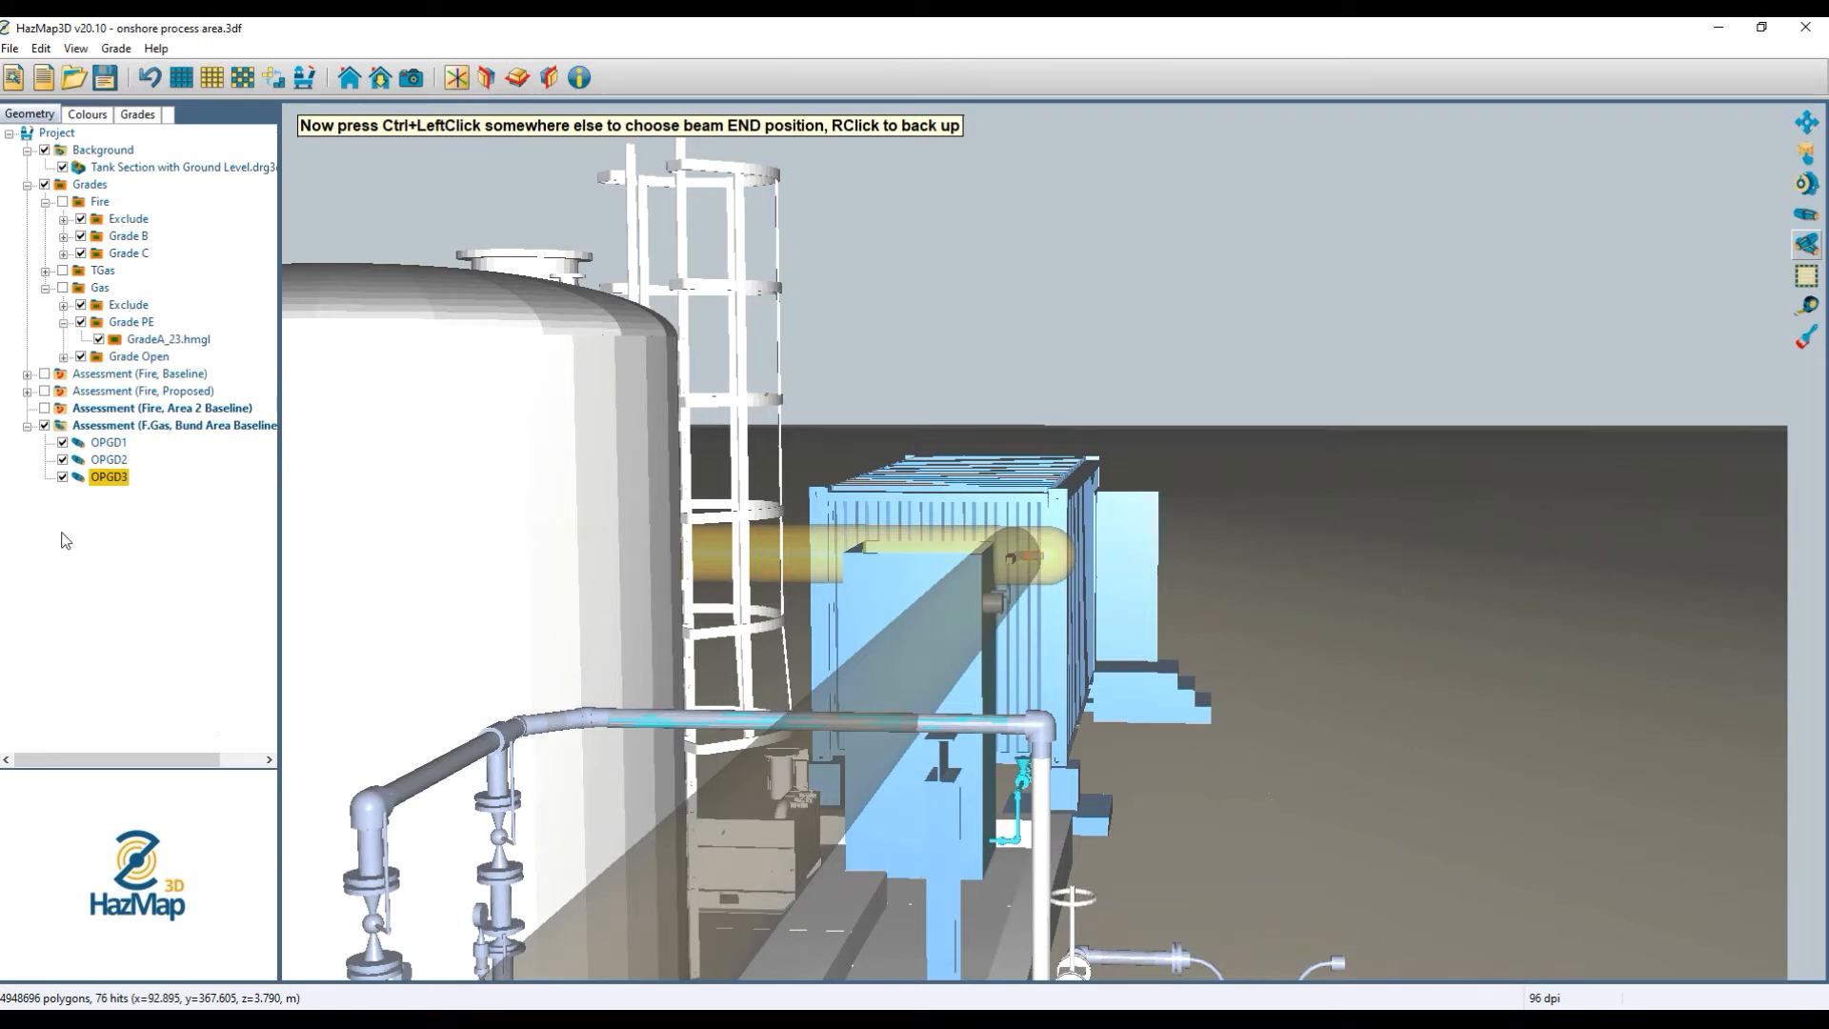
Set OPGD3's placement z and receiver z to 4 to clear the obstruction, and recheck its impingement status.
double_click(118, 486)
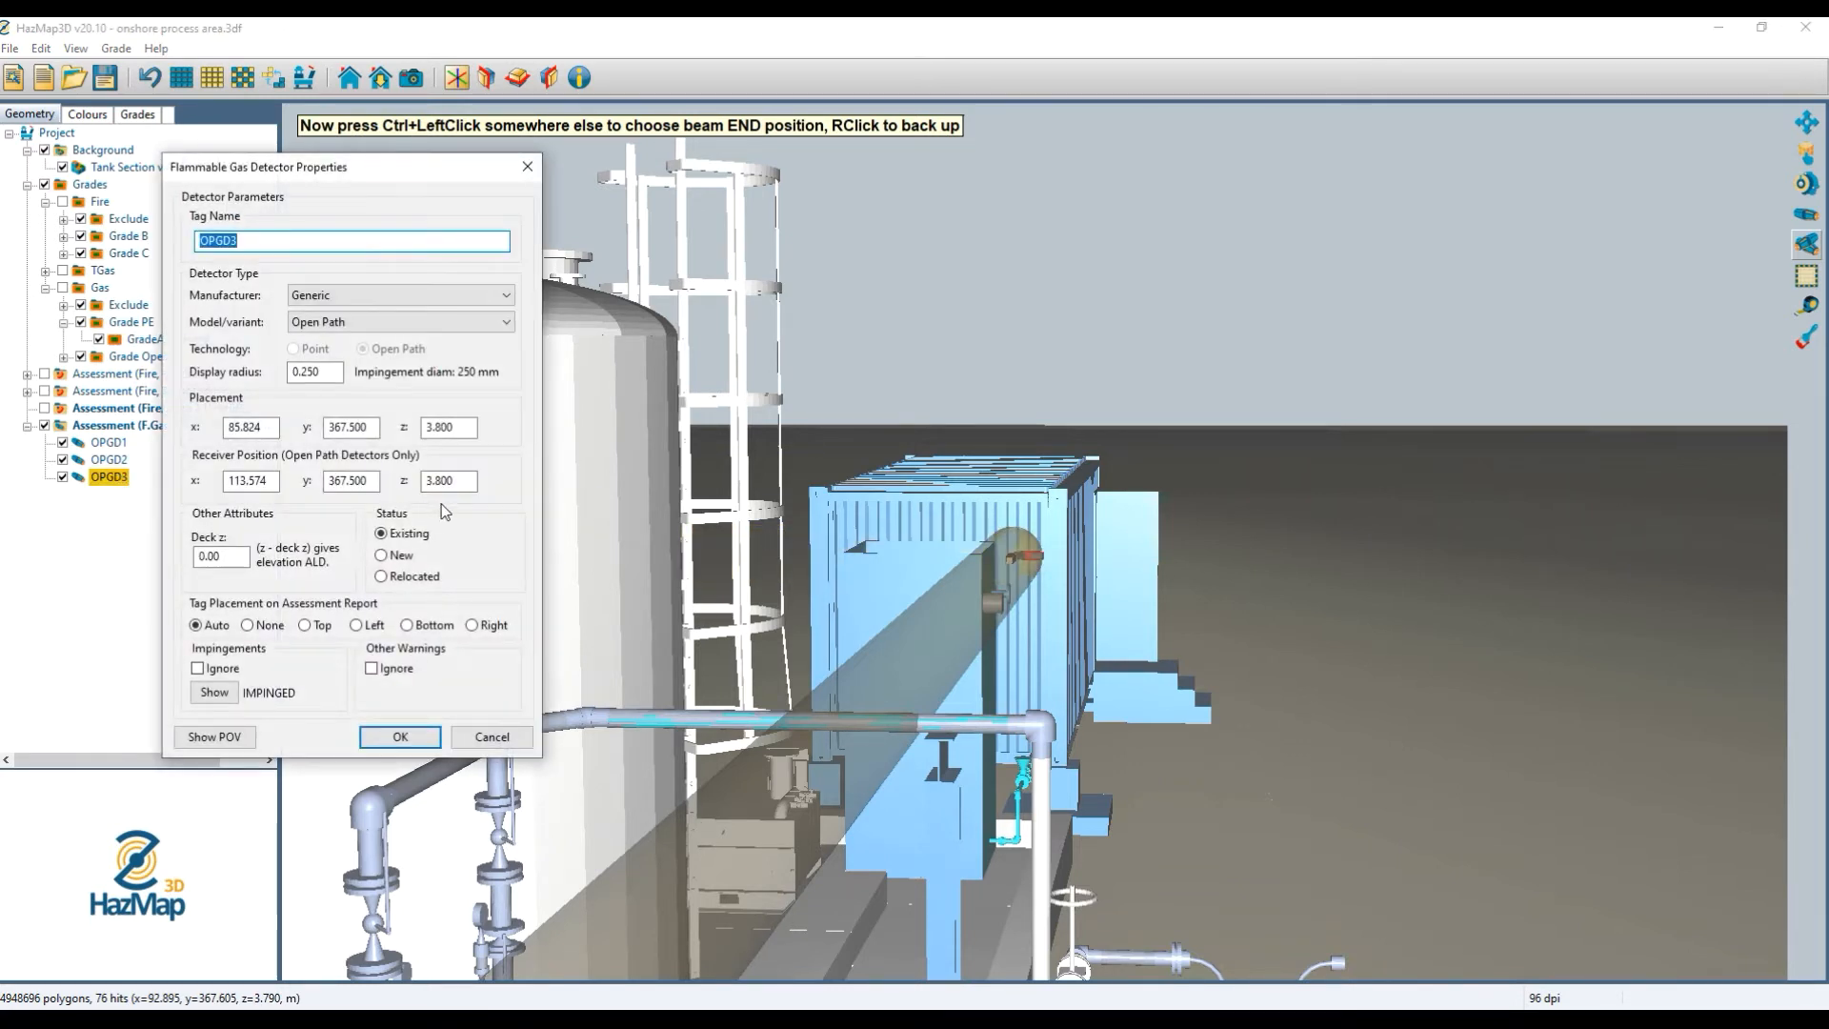
text(4)
key(Tab)
text(4)
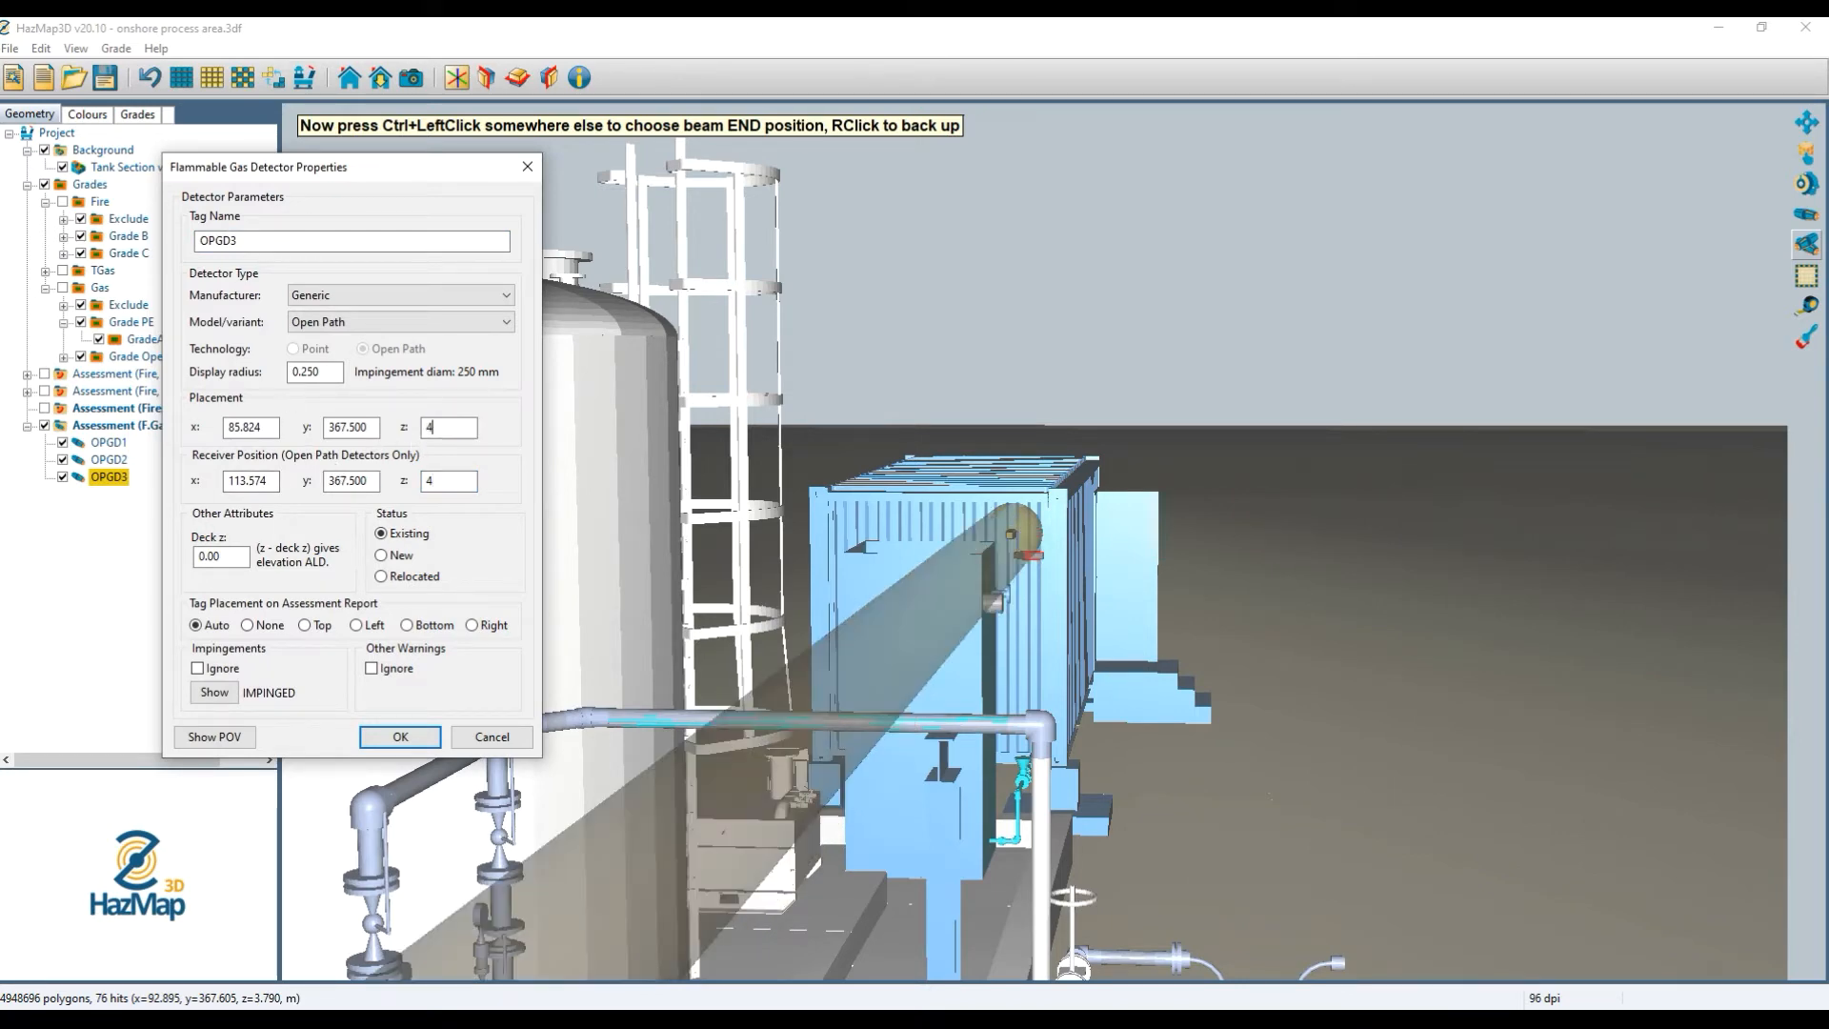
click(400, 737)
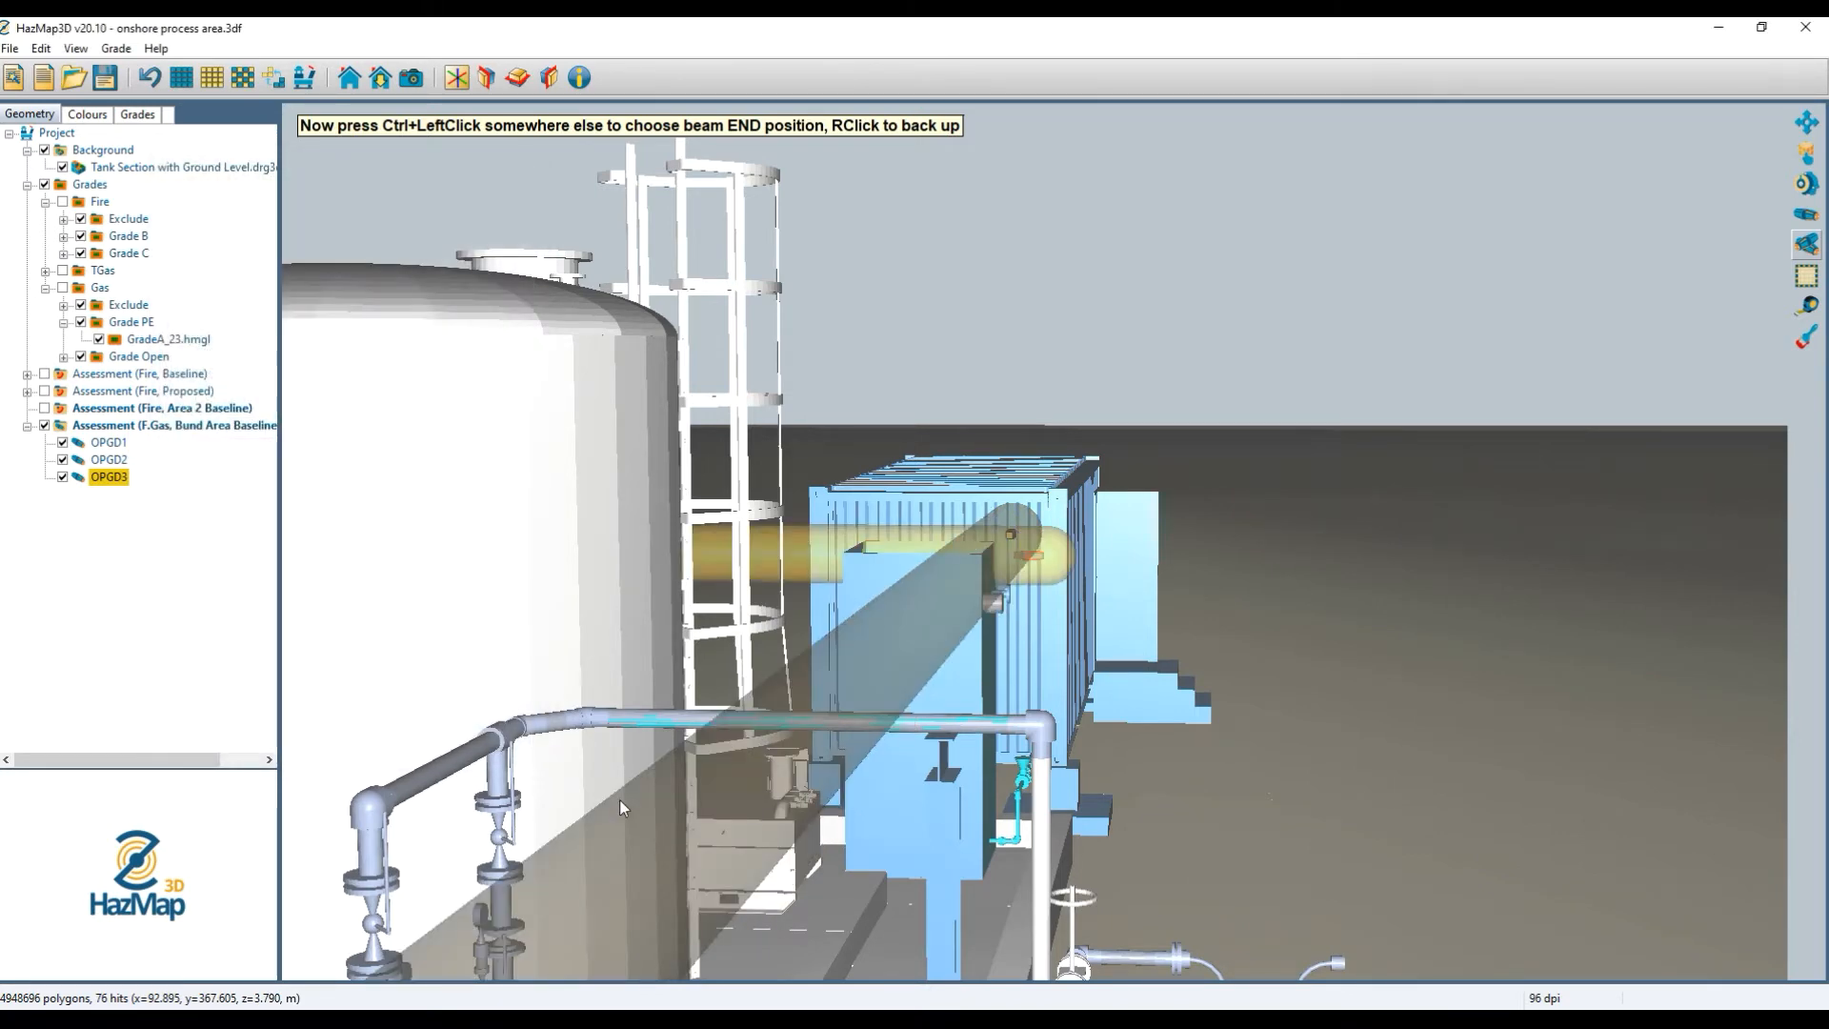
scroll(630, 815, down, 2)
double_click(108, 479)
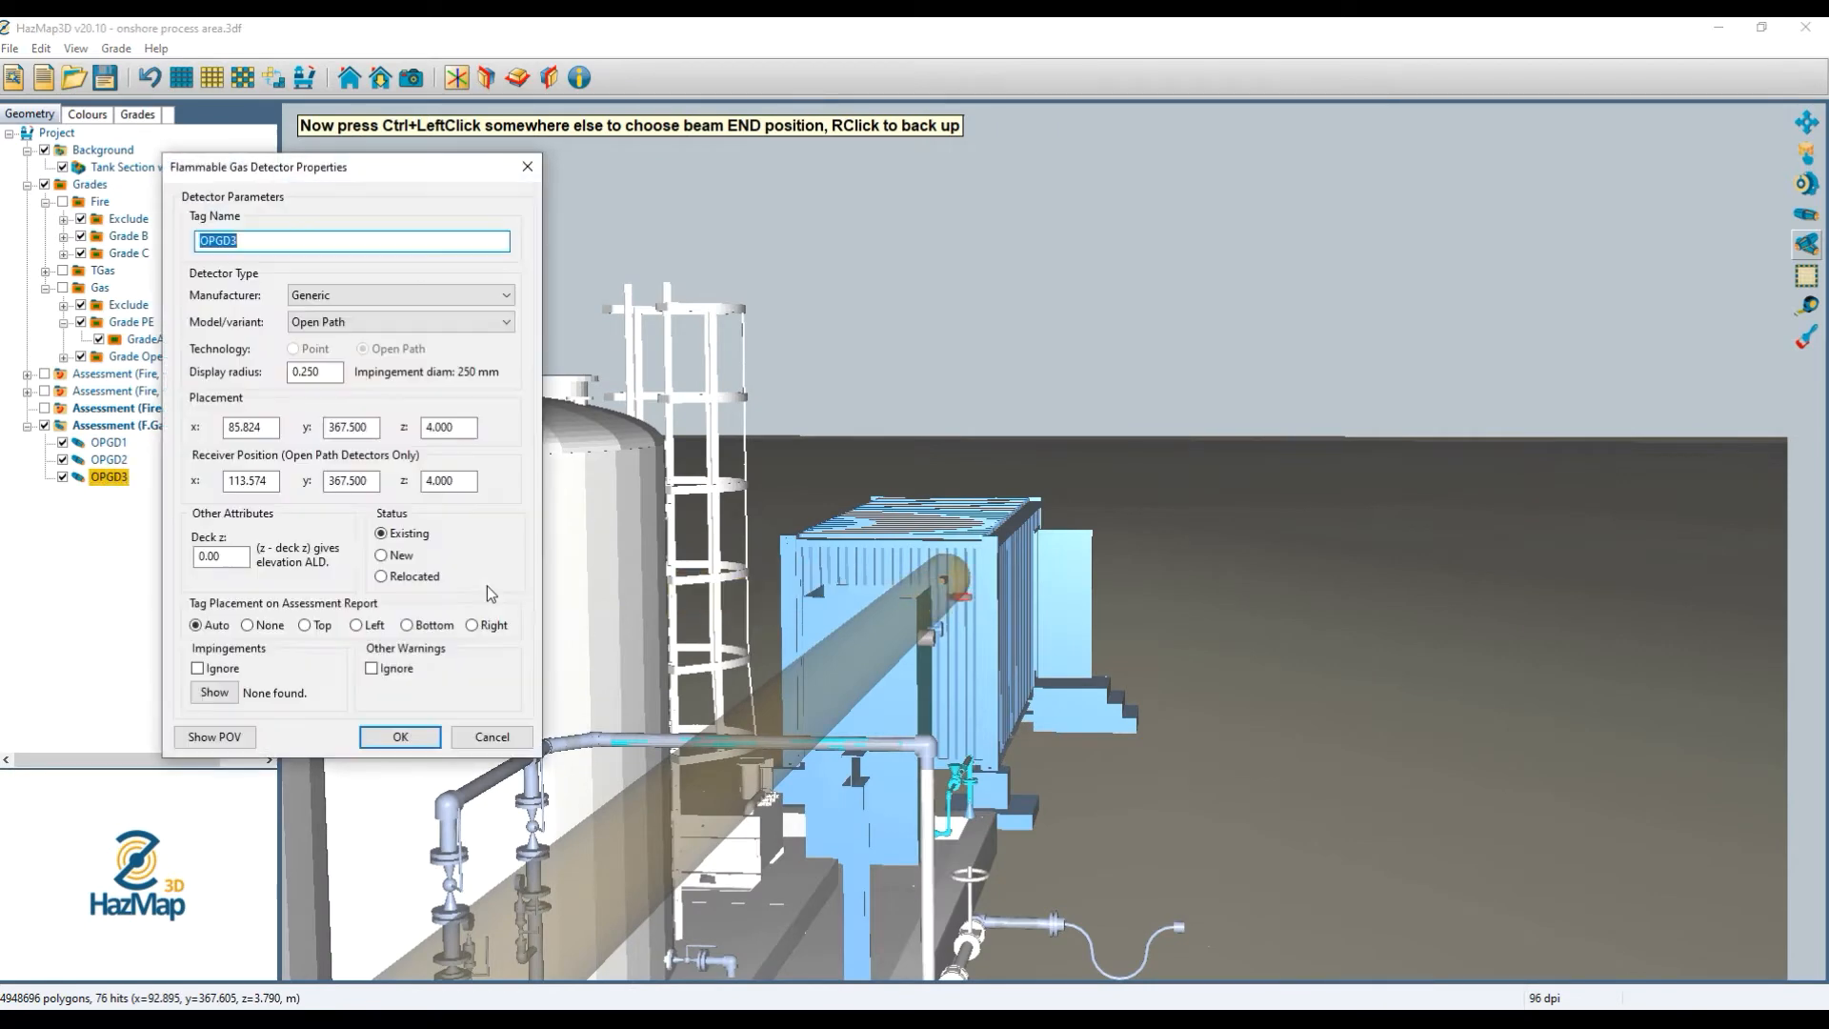
Accept the OPGD3 detector properties and back out of the pending beam end placement.
click(399, 735)
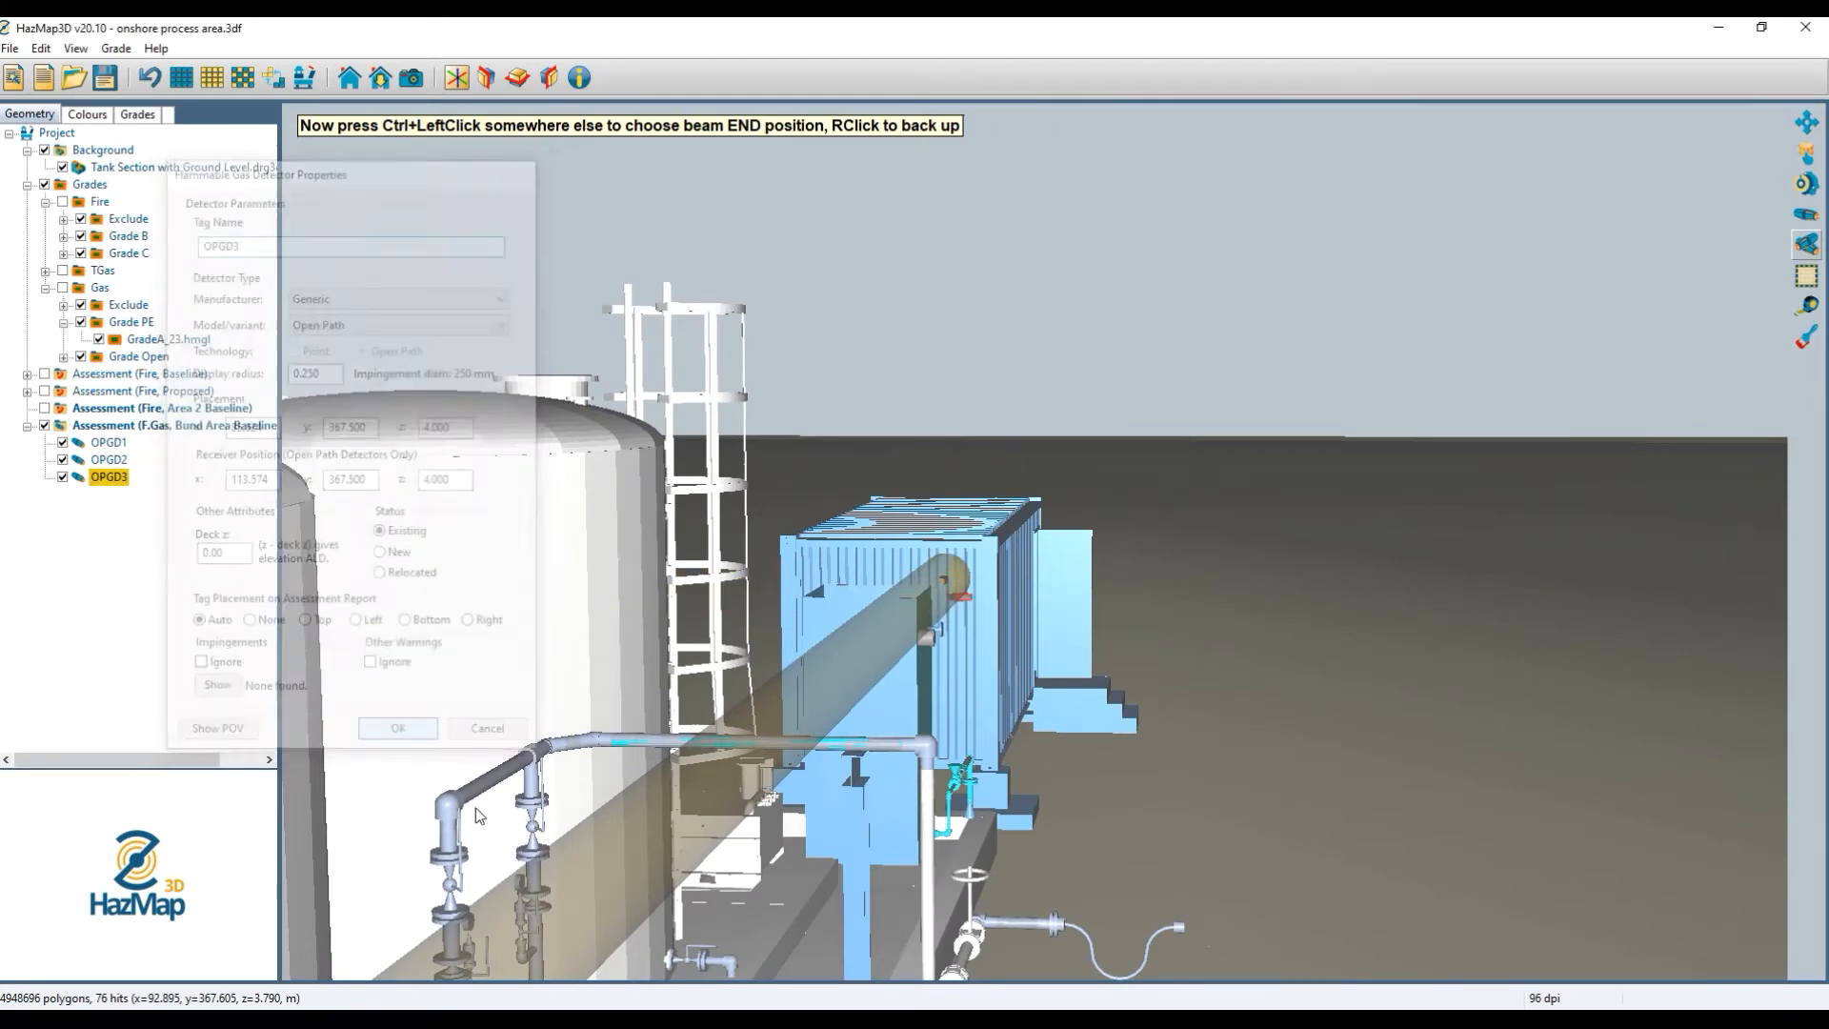
scroll(615, 844, down, 3)
right_click(540, 911)
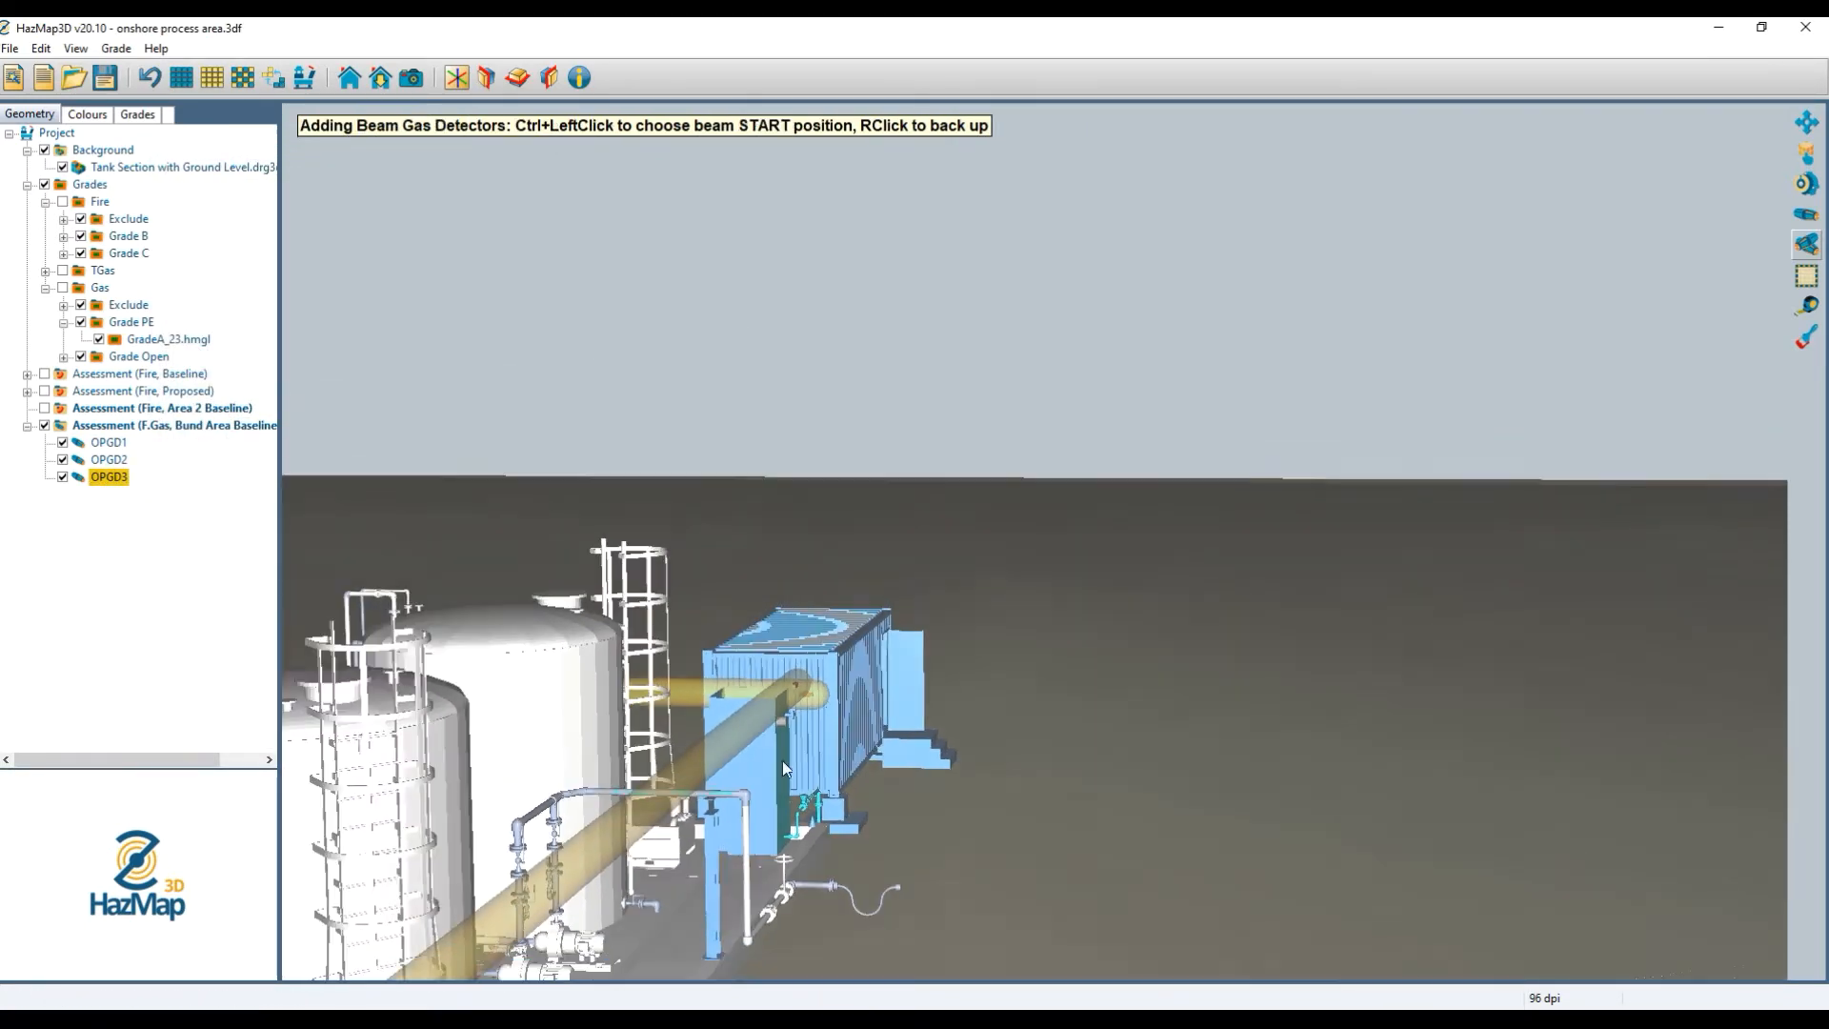
Set the receiver x position of open-path detector OPGD3 to 113.5.
drag(966, 678, 821, 770)
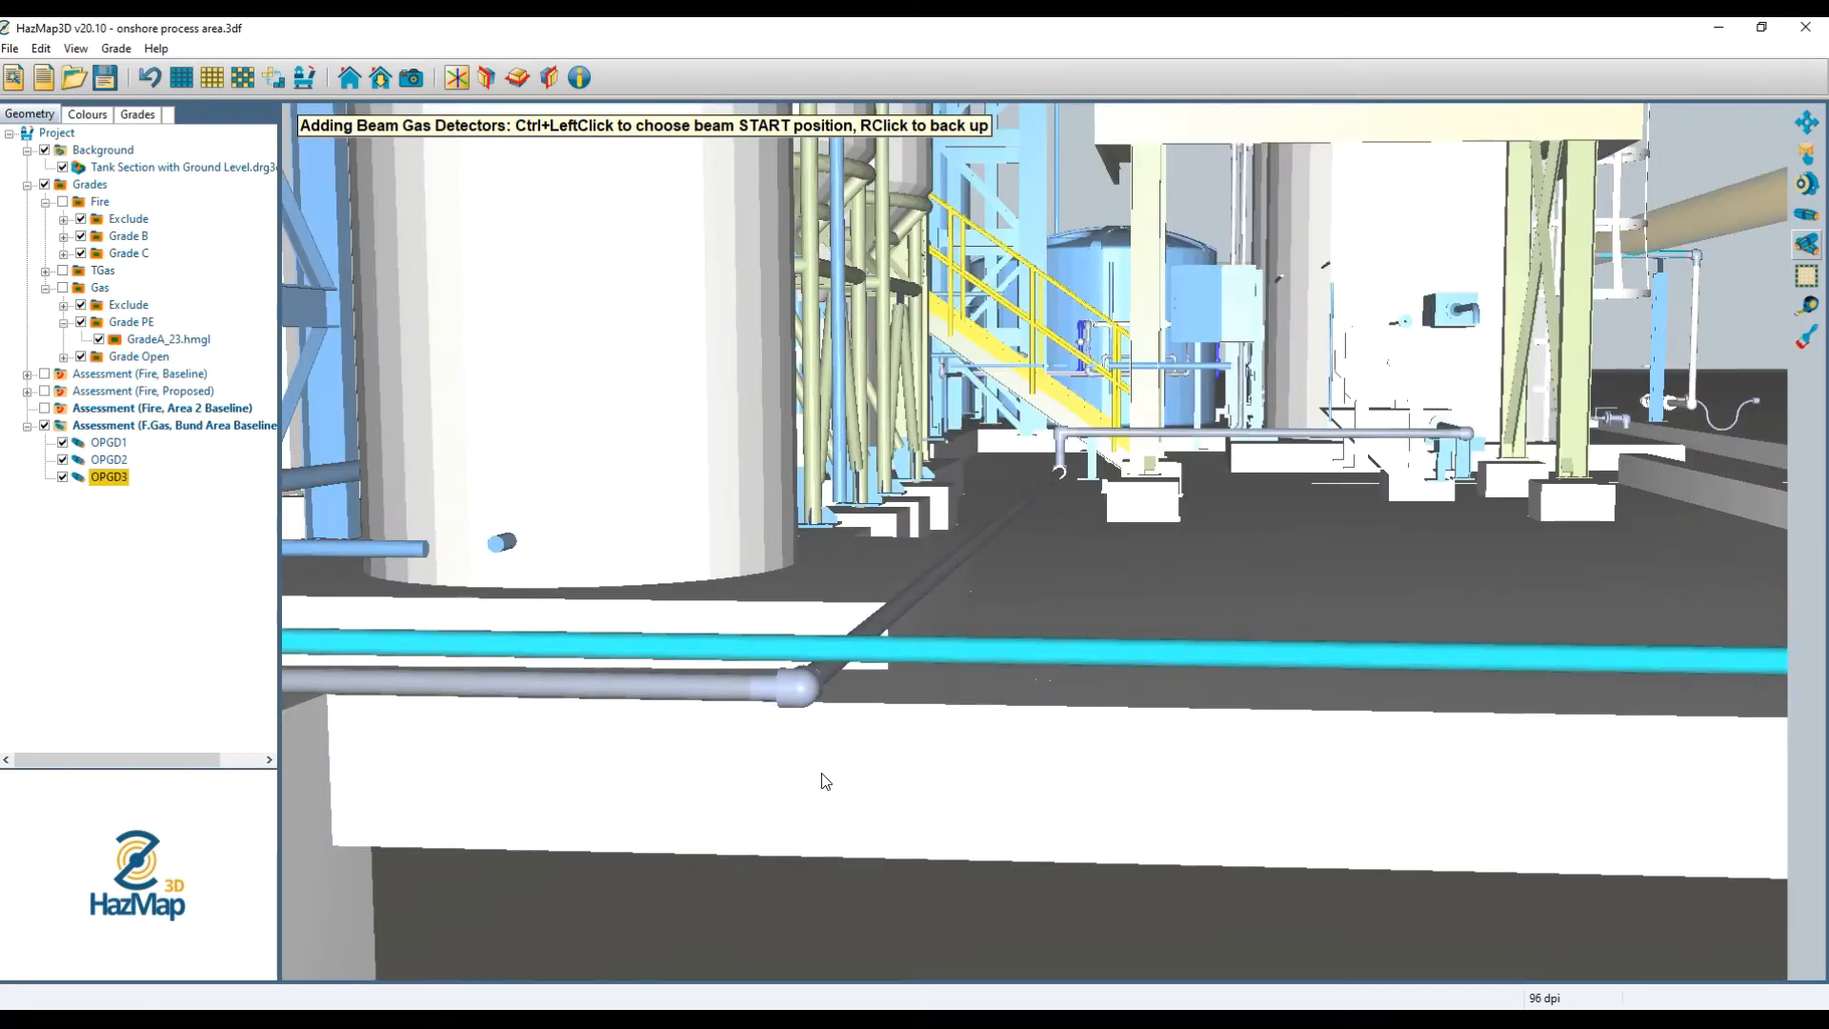
scroll(821, 772, down, 4)
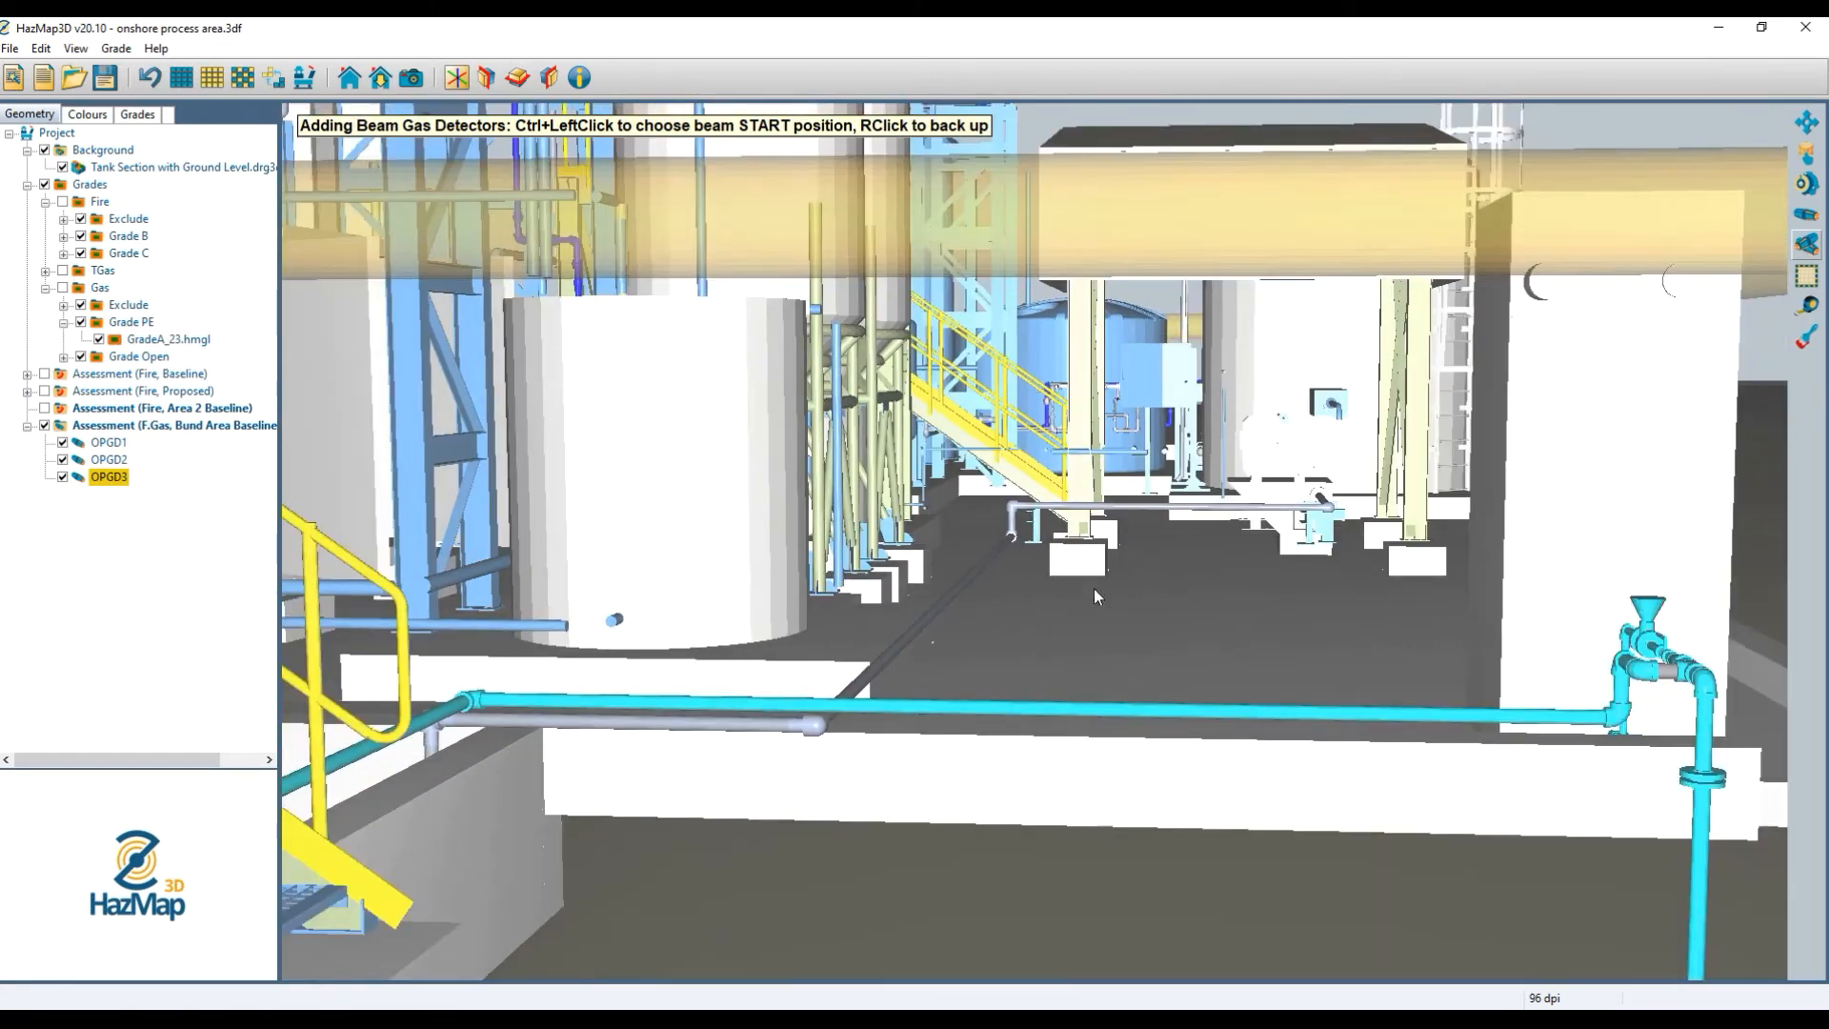
drag(815, 735, 828, 737)
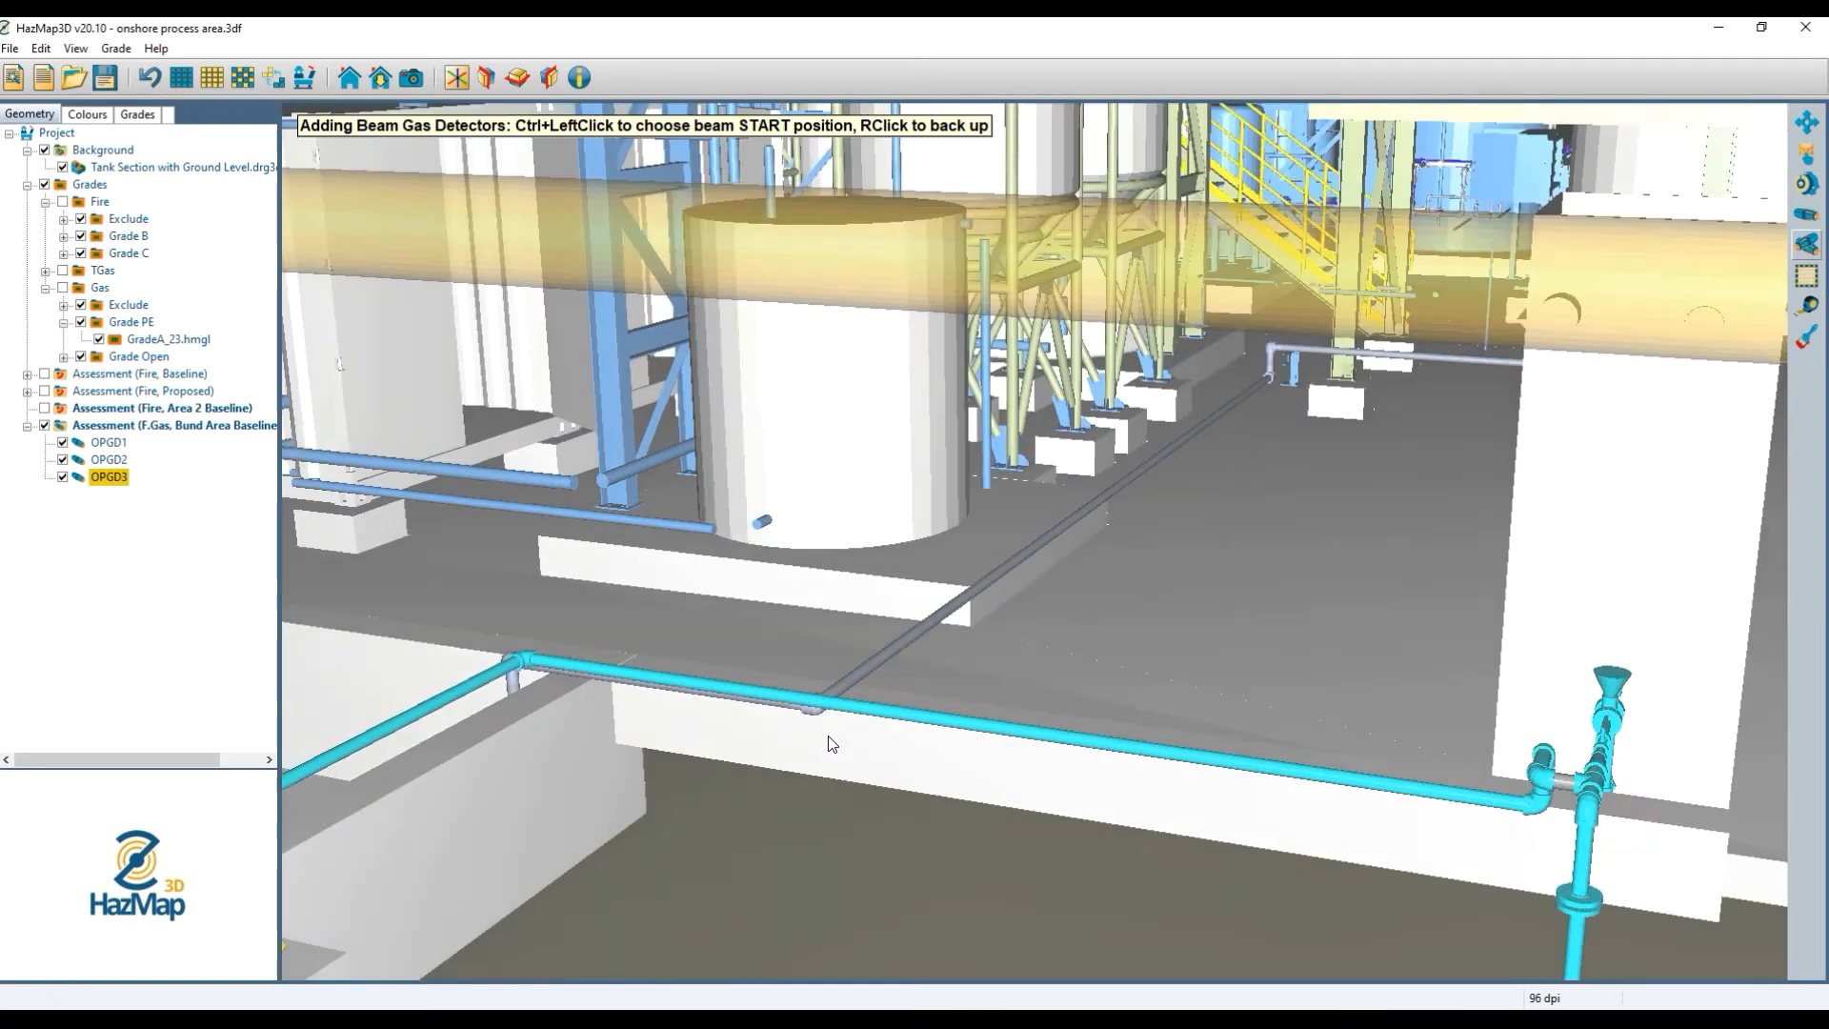
scroll(836, 727, down, 5)
drag(1123, 634, 1020, 666)
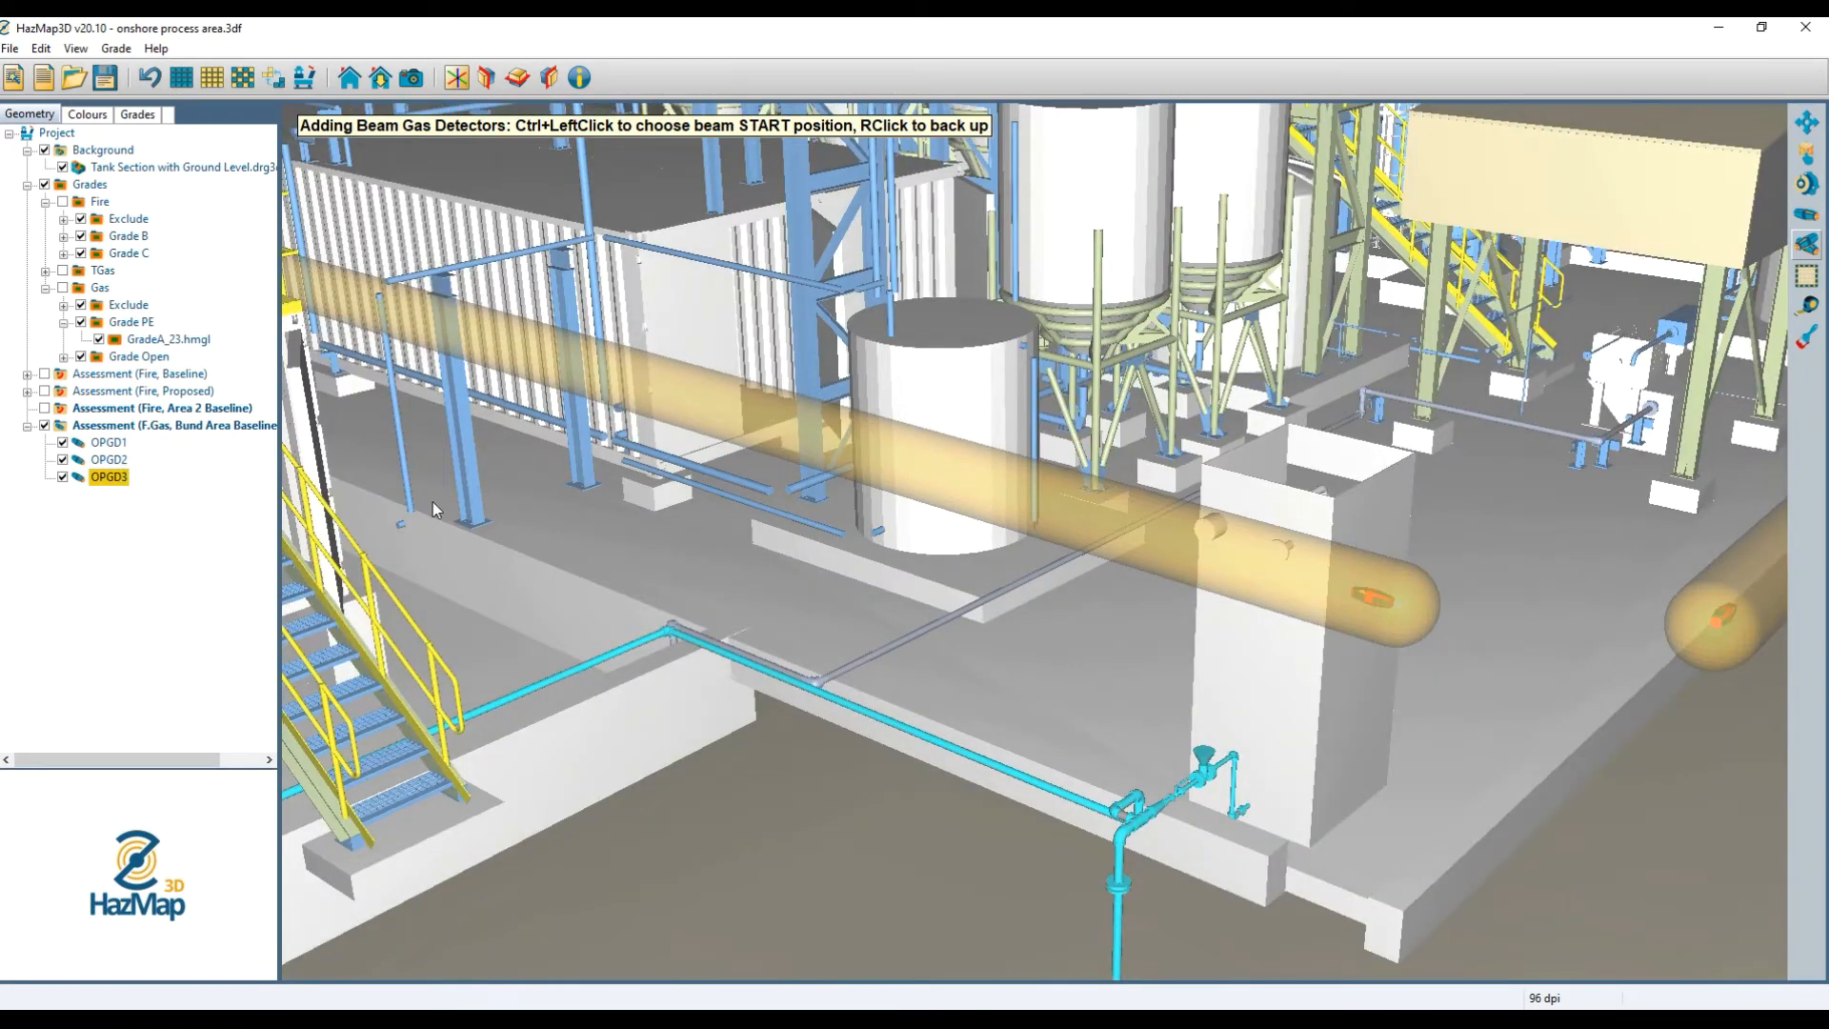
scroll(580, 575, down, 2)
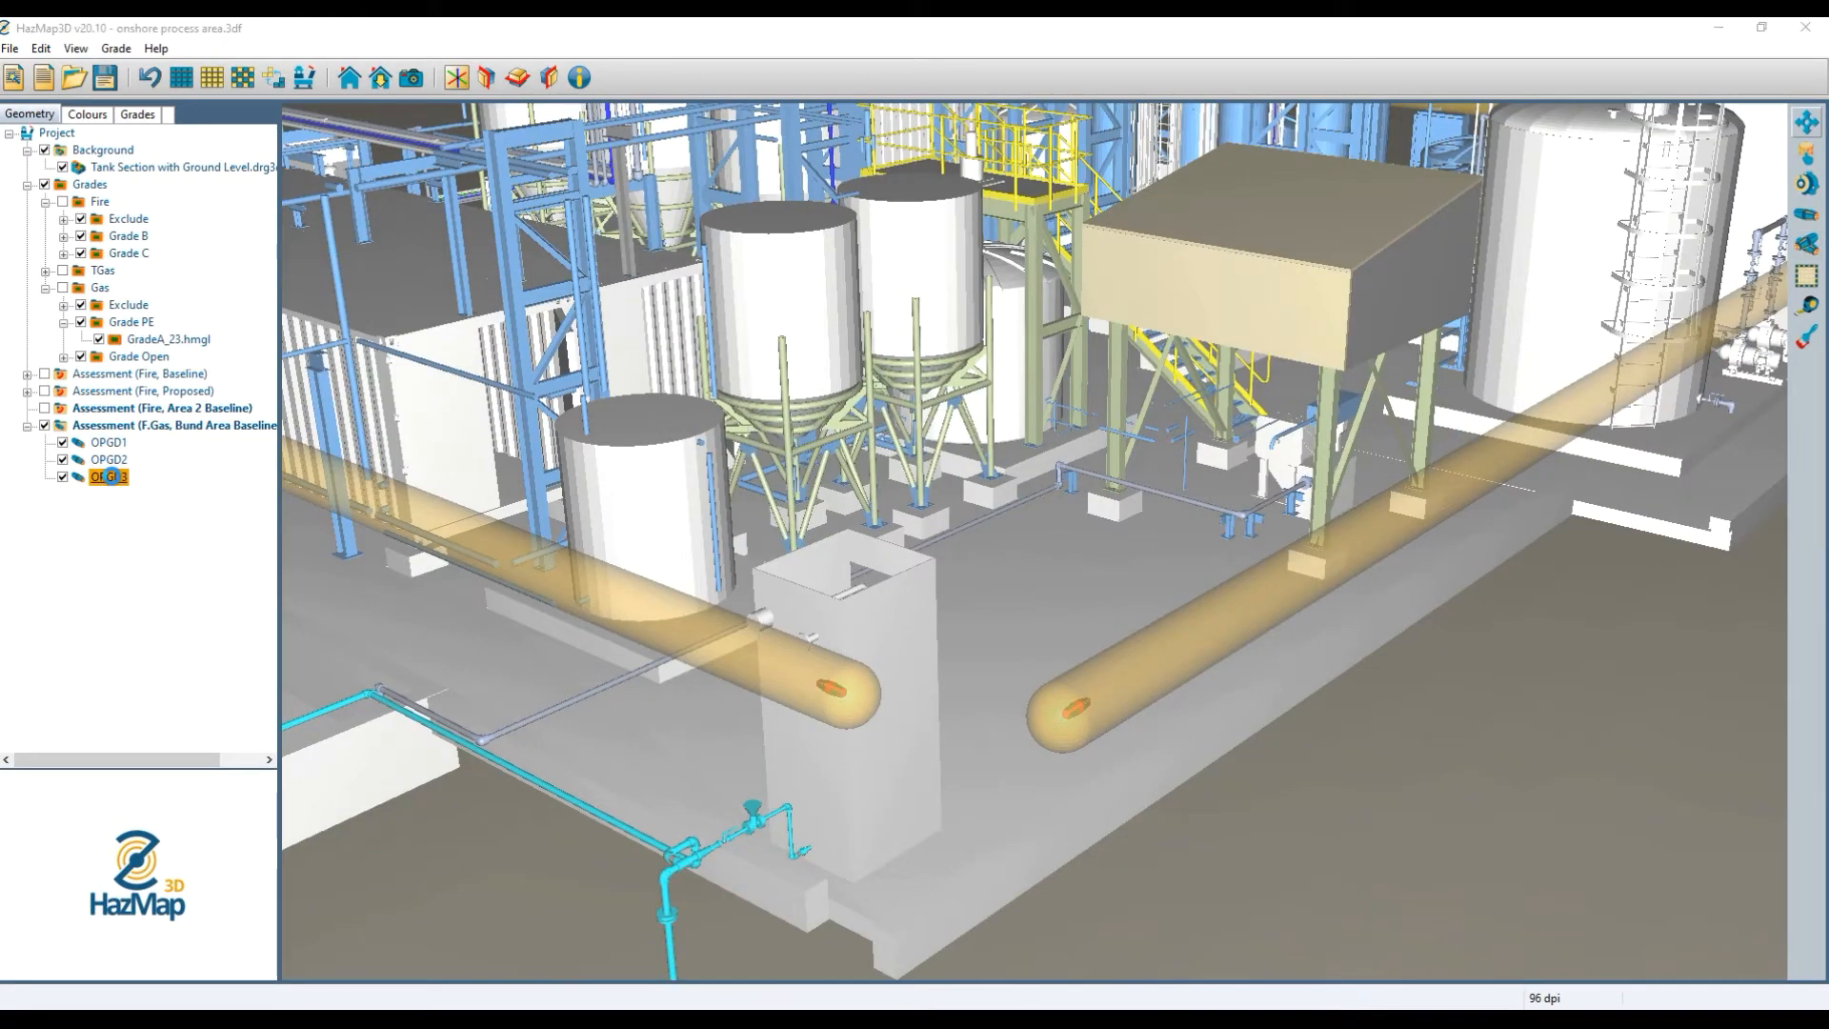
double_click(109, 476)
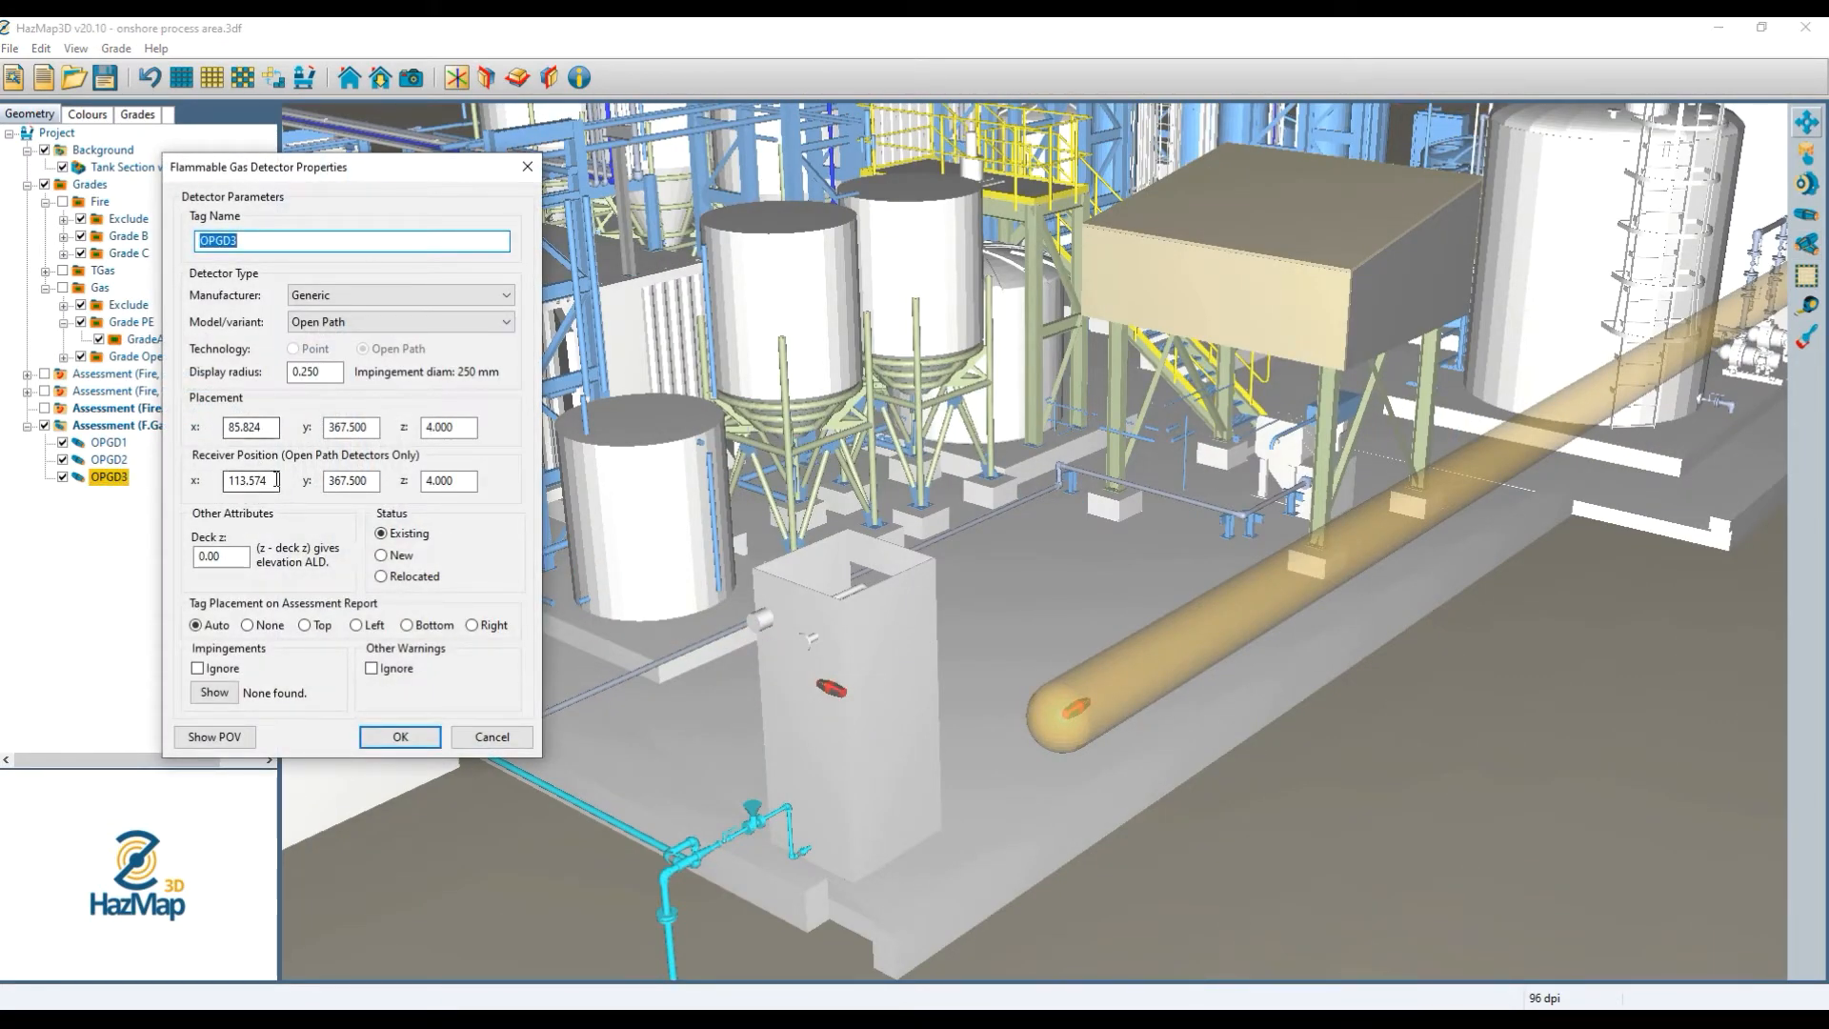
click(269, 480)
key(BackSpace)
key(BackSpace)
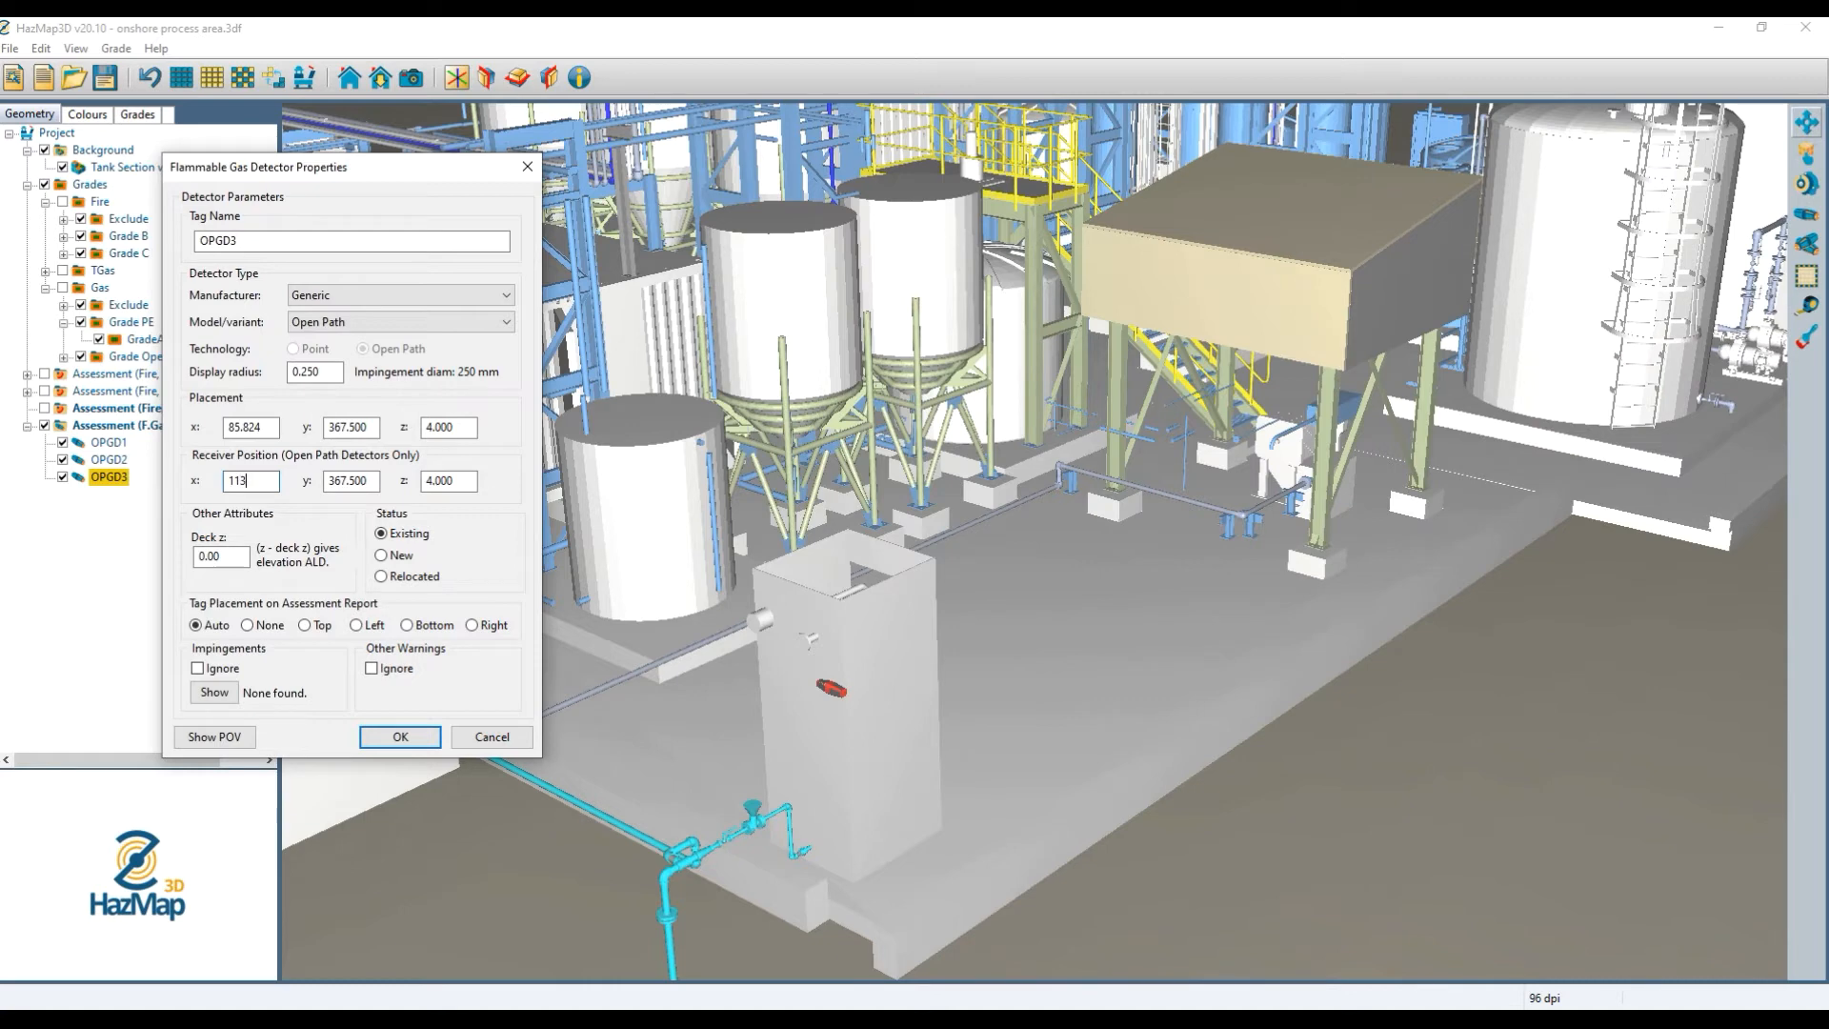
text(3.5)
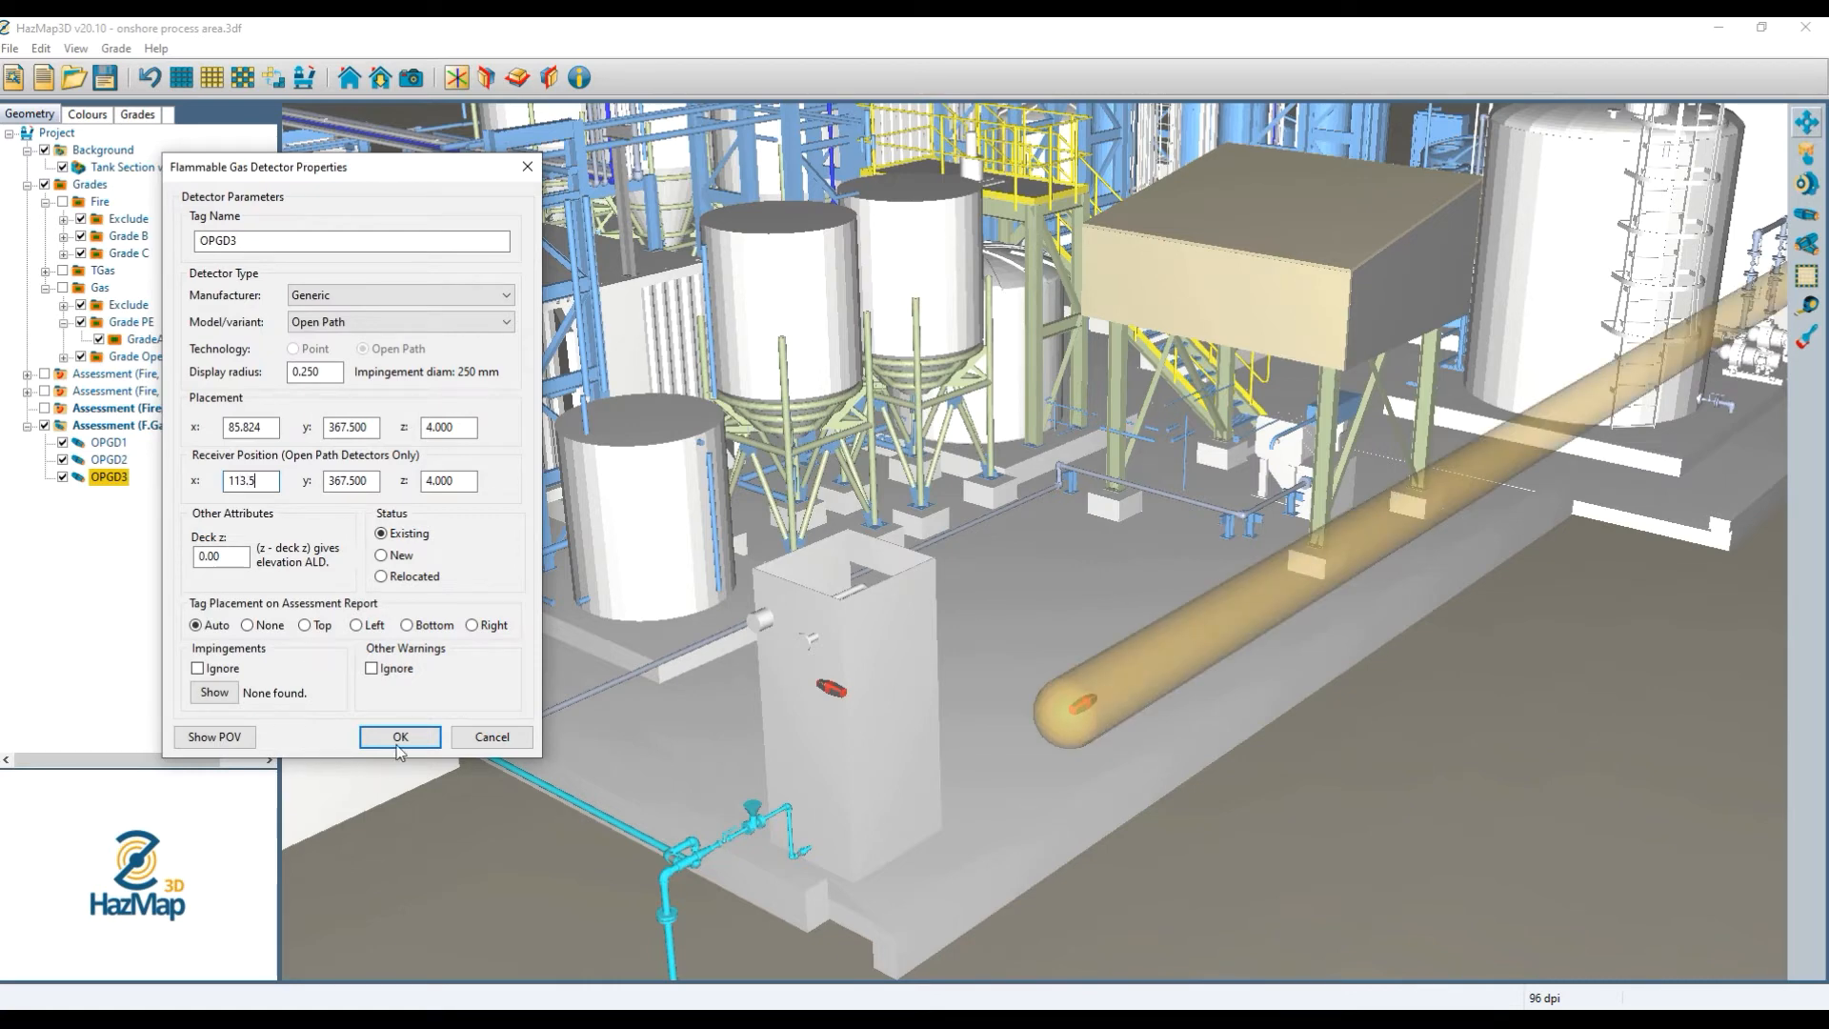
click(400, 737)
Check the placement and receiver coordinates of detector OPGD2 without changing them.
click(123, 461)
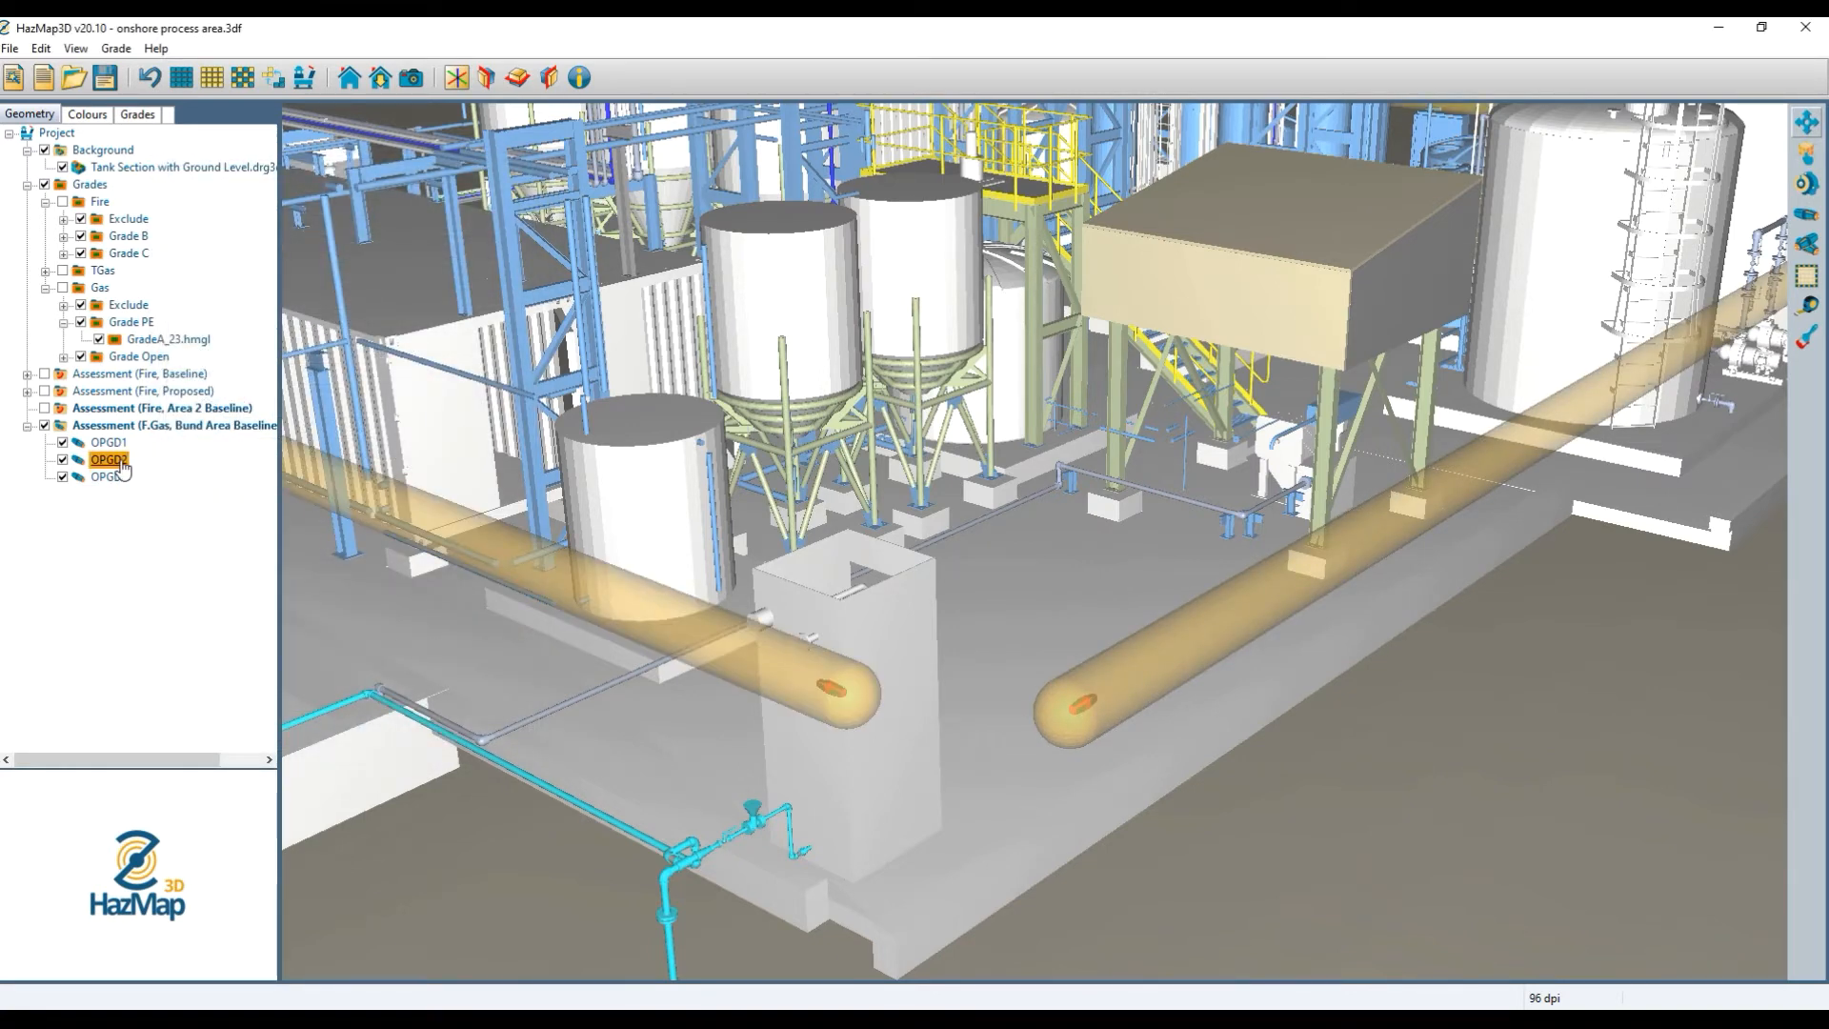
double_click(123, 462)
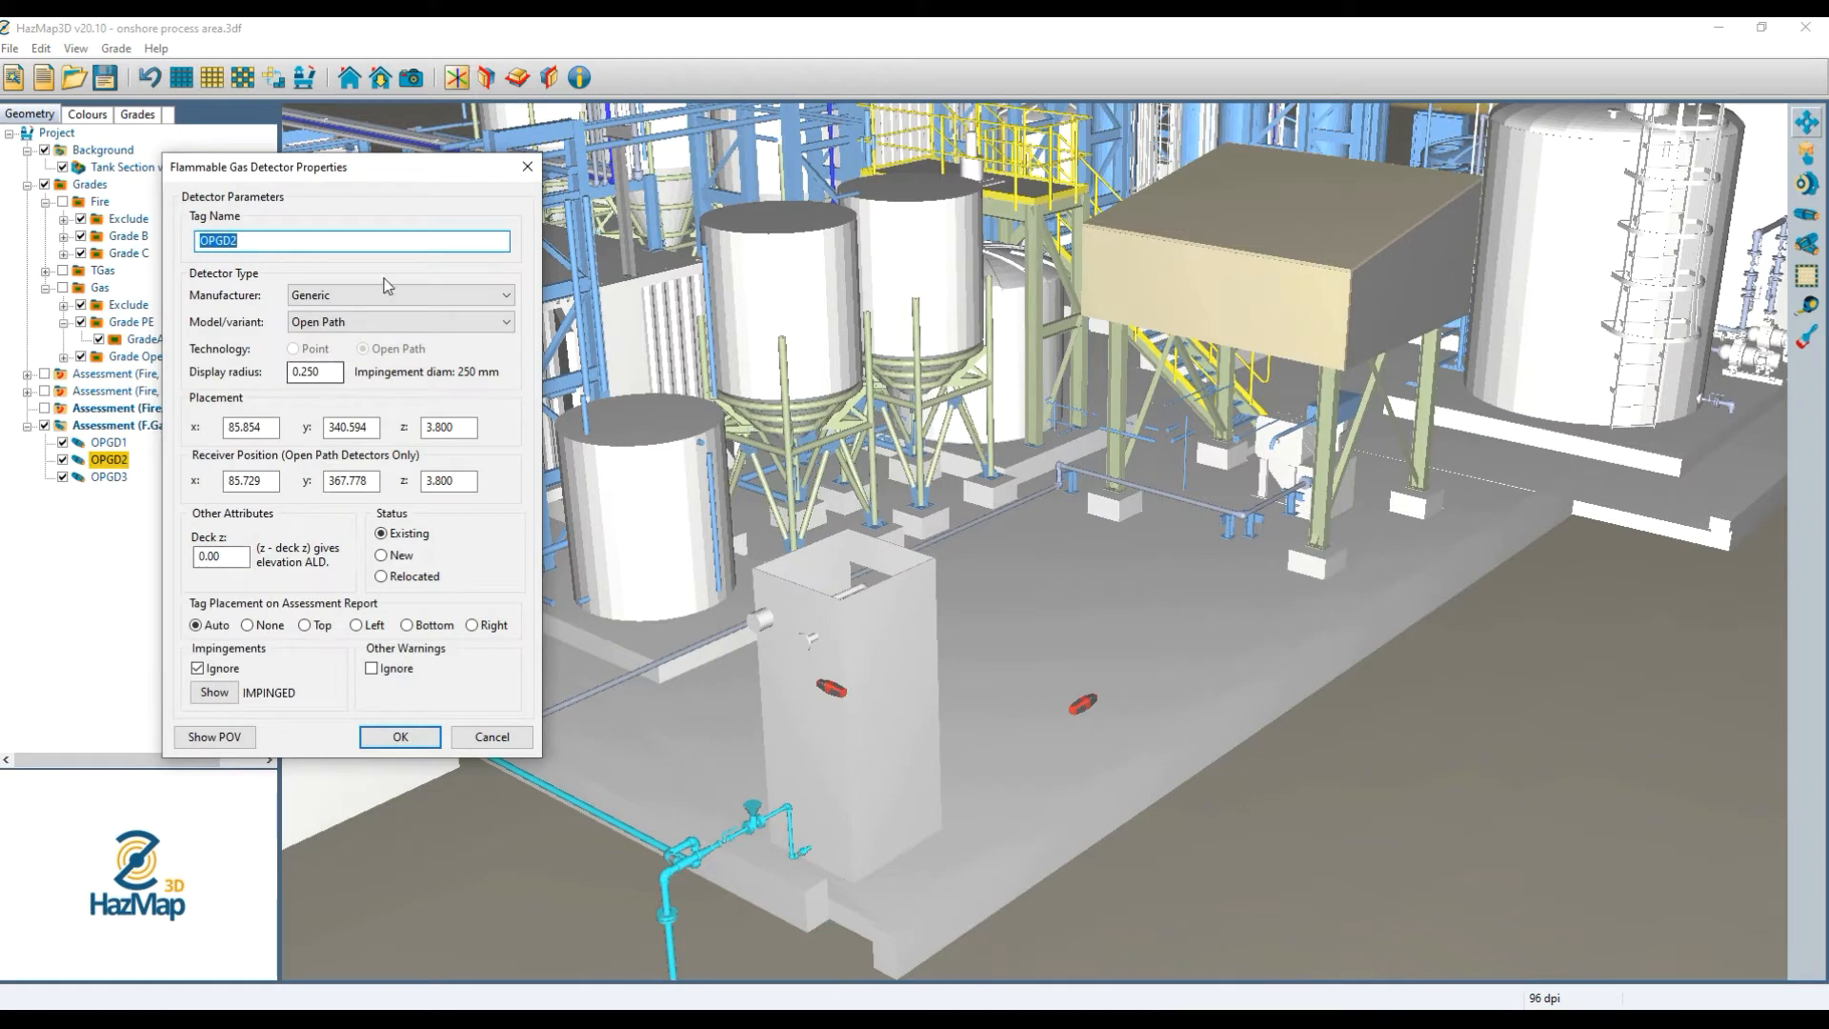
click(527, 167)
Set the receiver y position of open-path detector OPGD1 to 367.5.
click(127, 445)
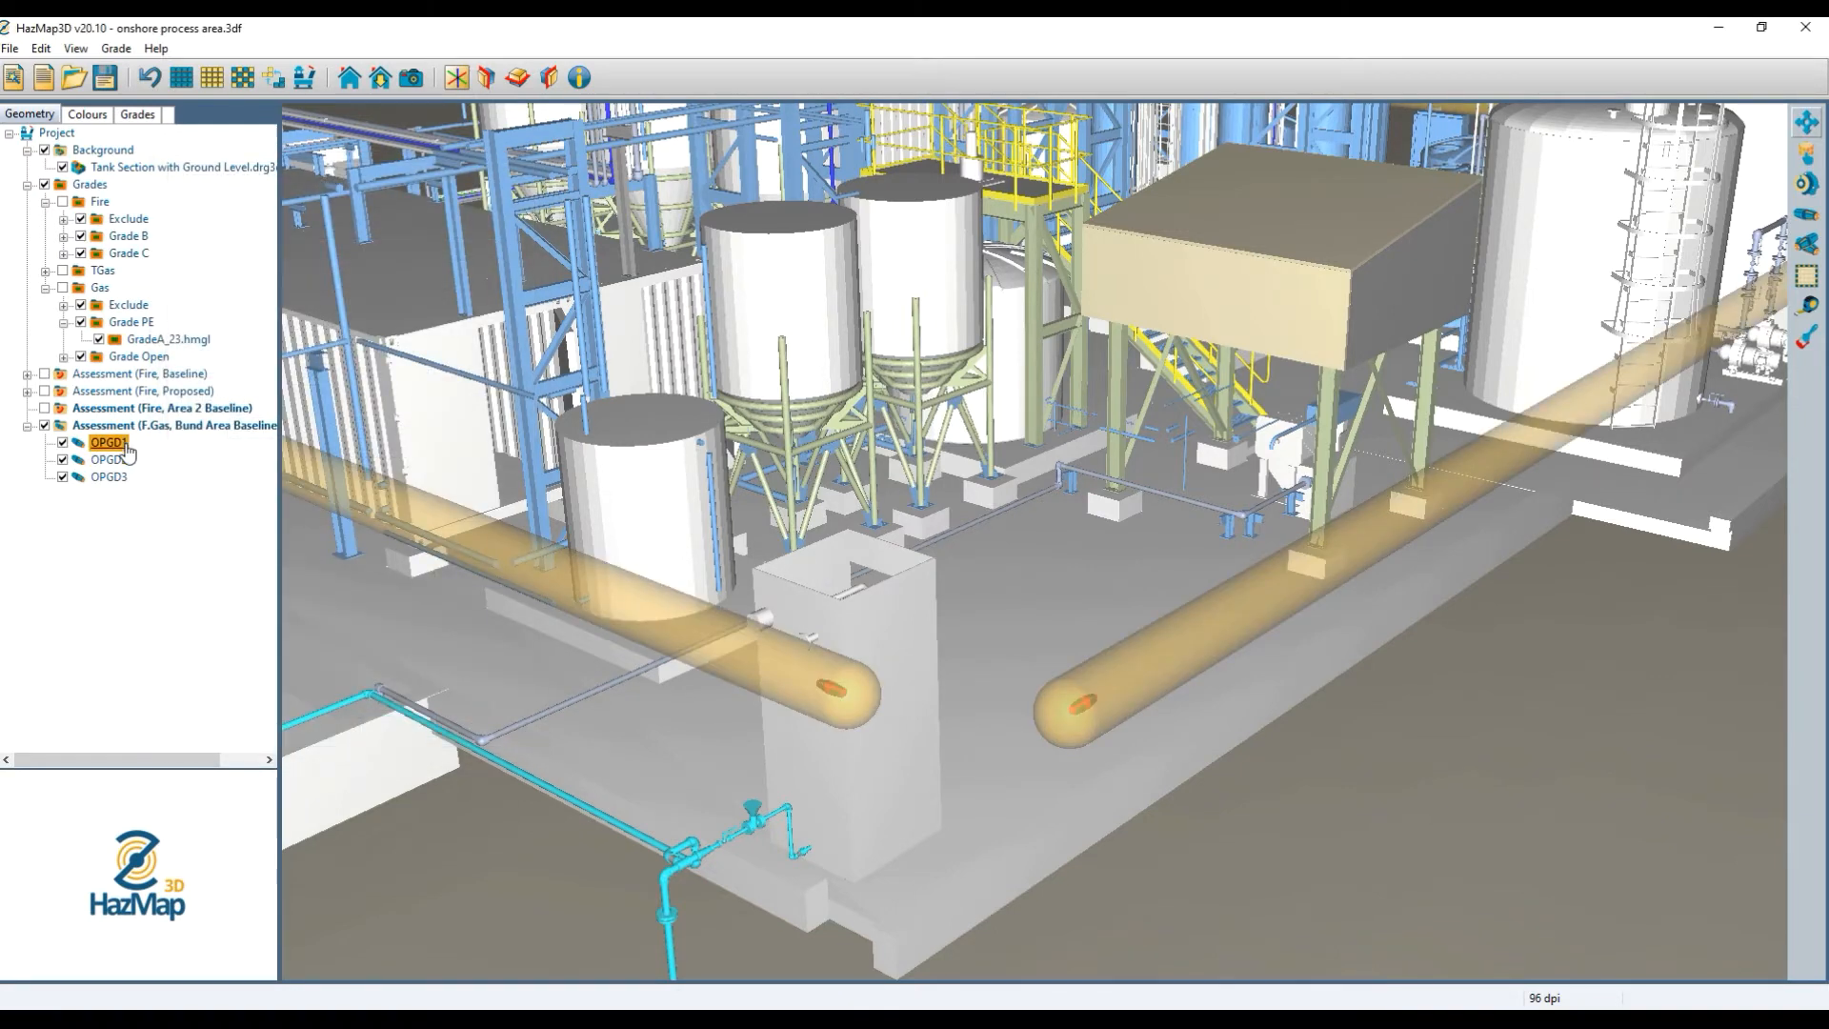
double_click(127, 445)
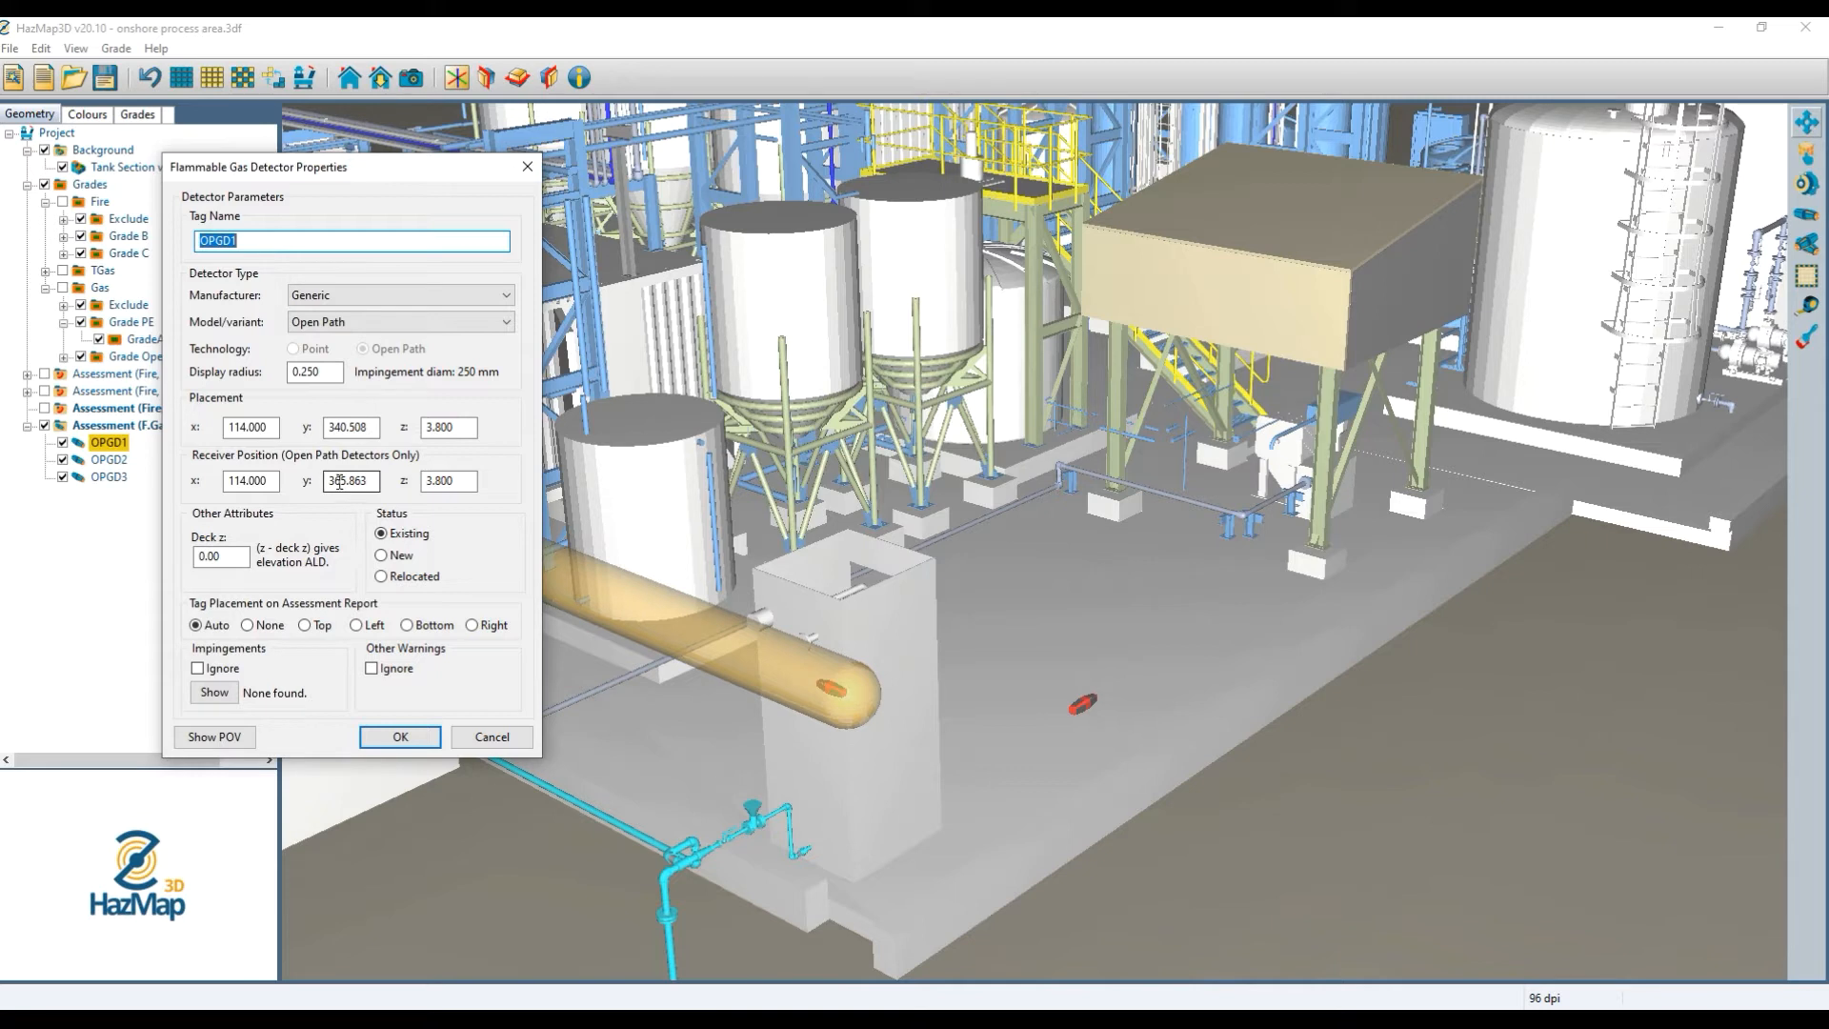
drag(366, 483, 353, 479)
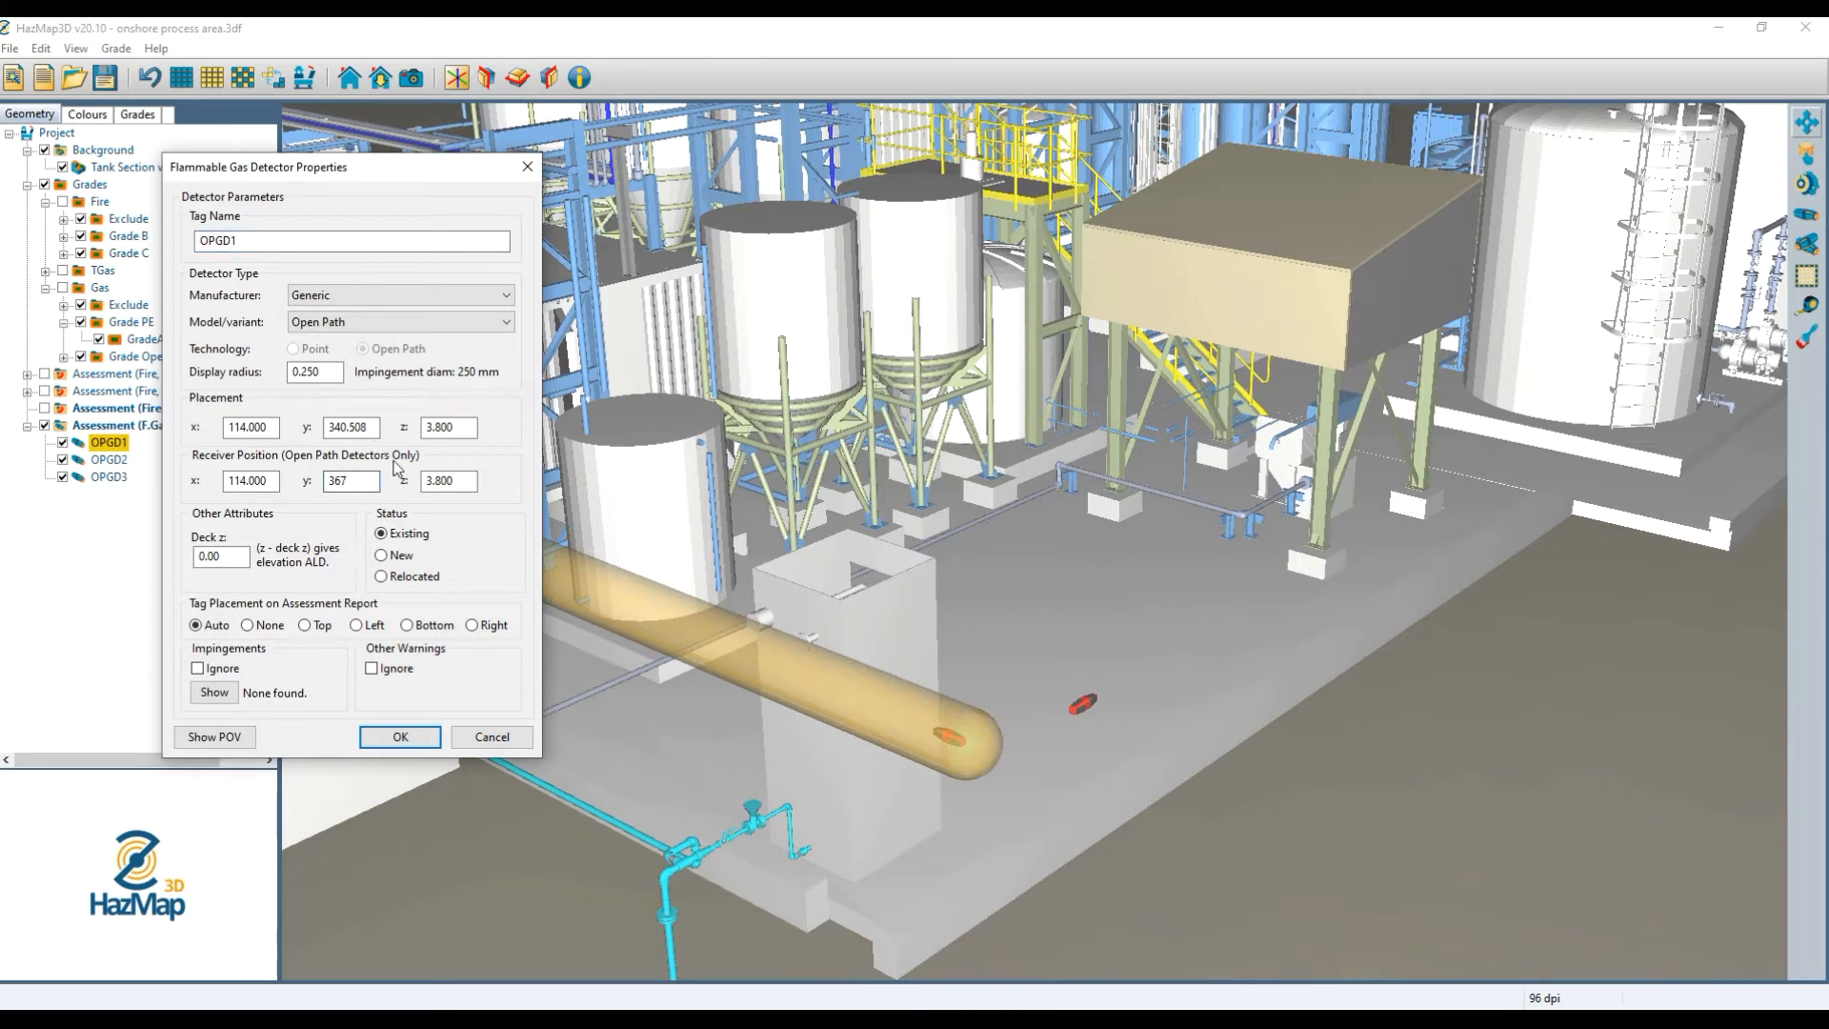
text(8)
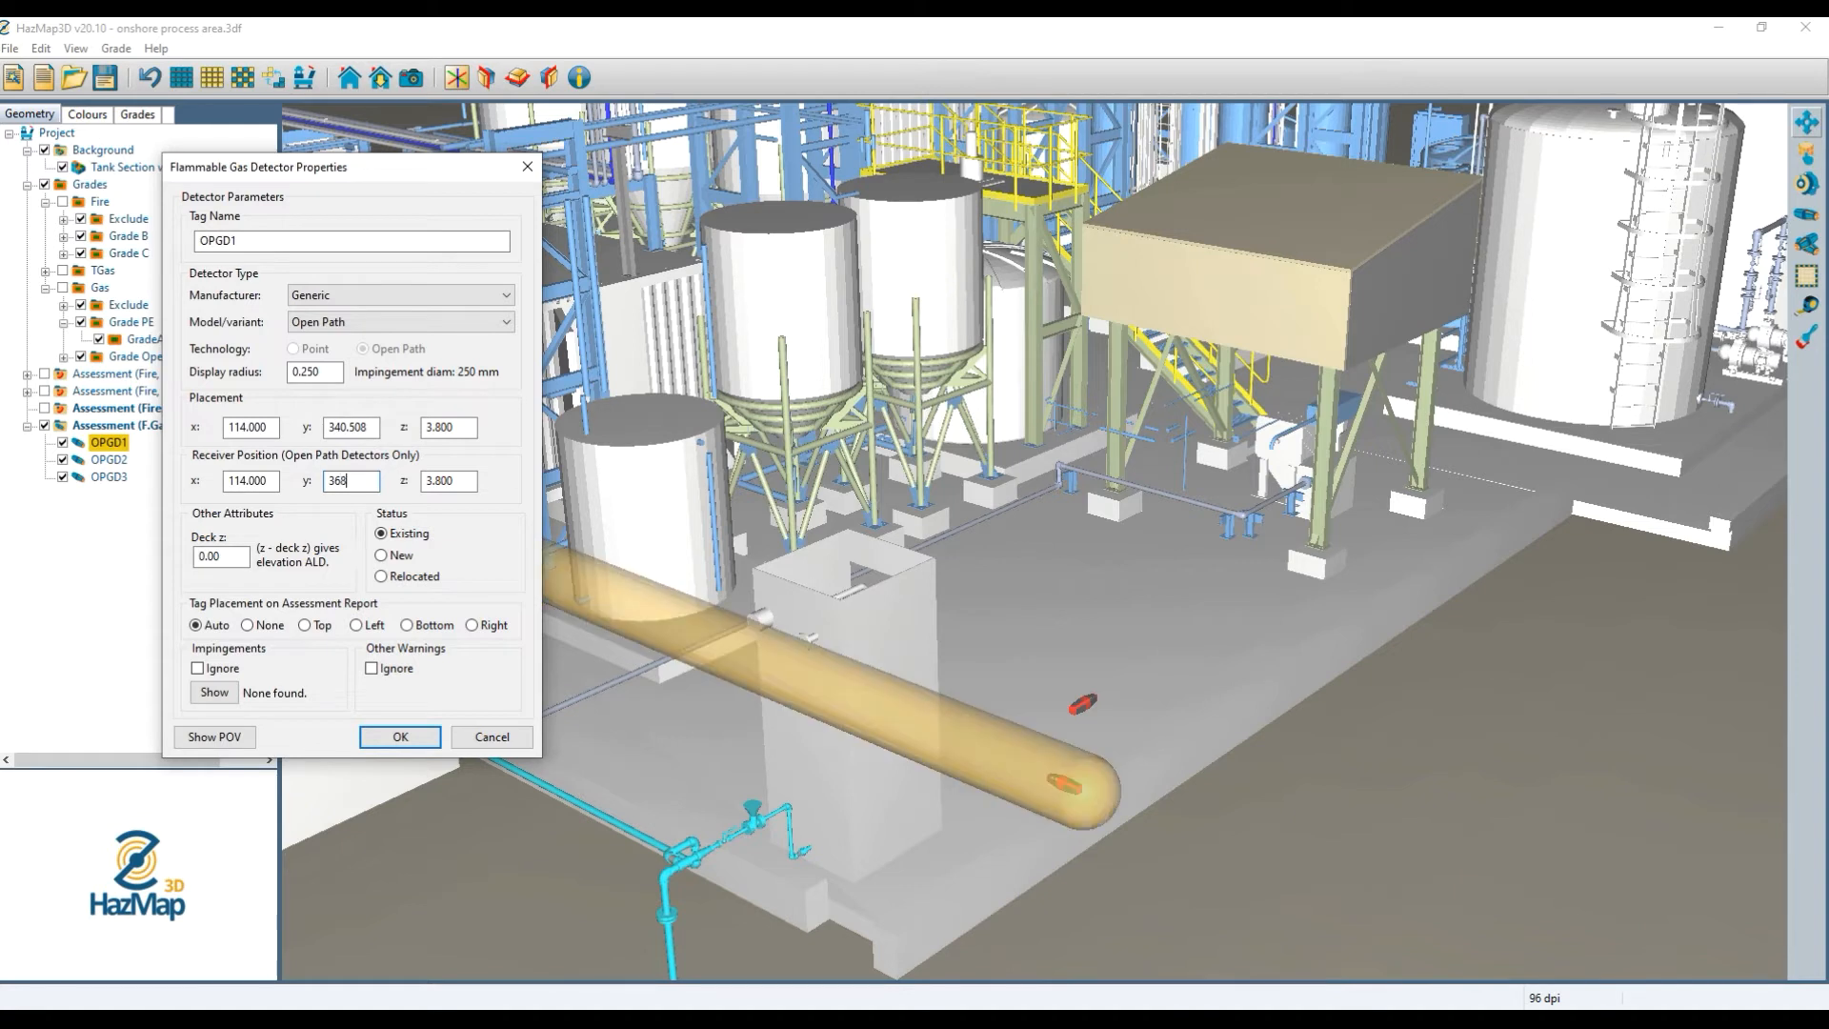
key(BackSpace)
text(7)
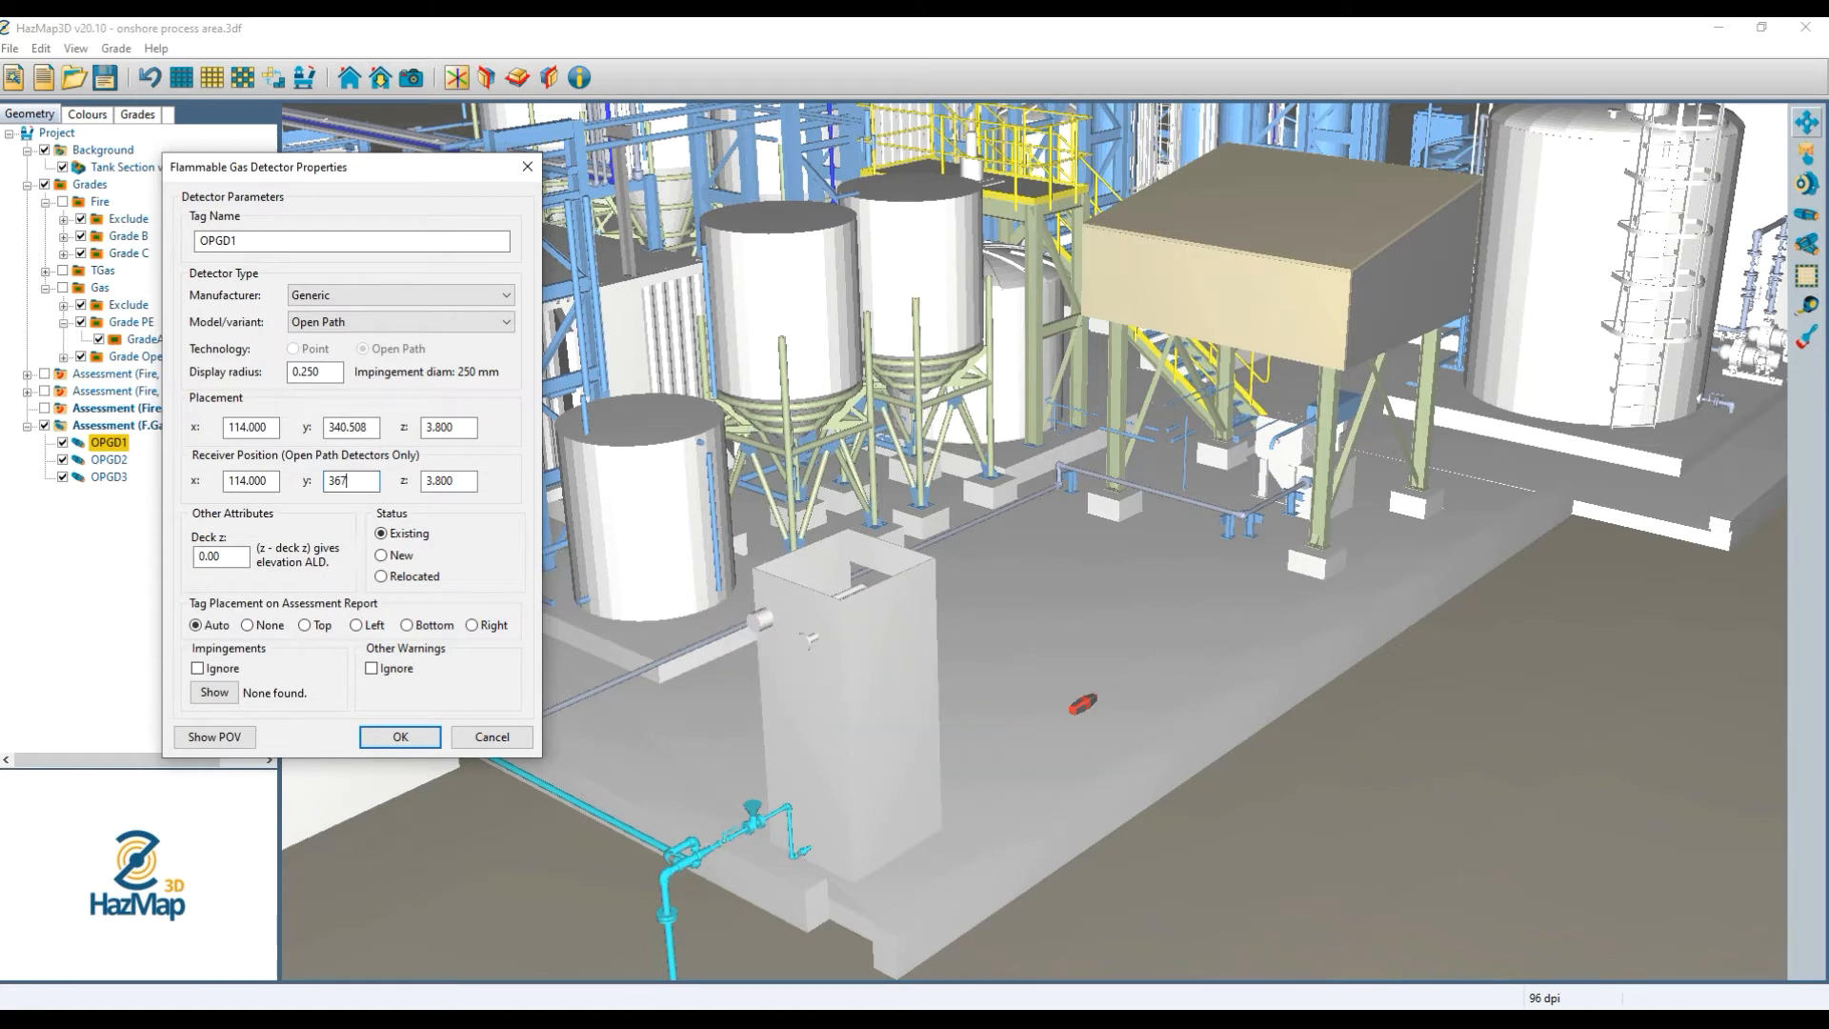
text(.5)
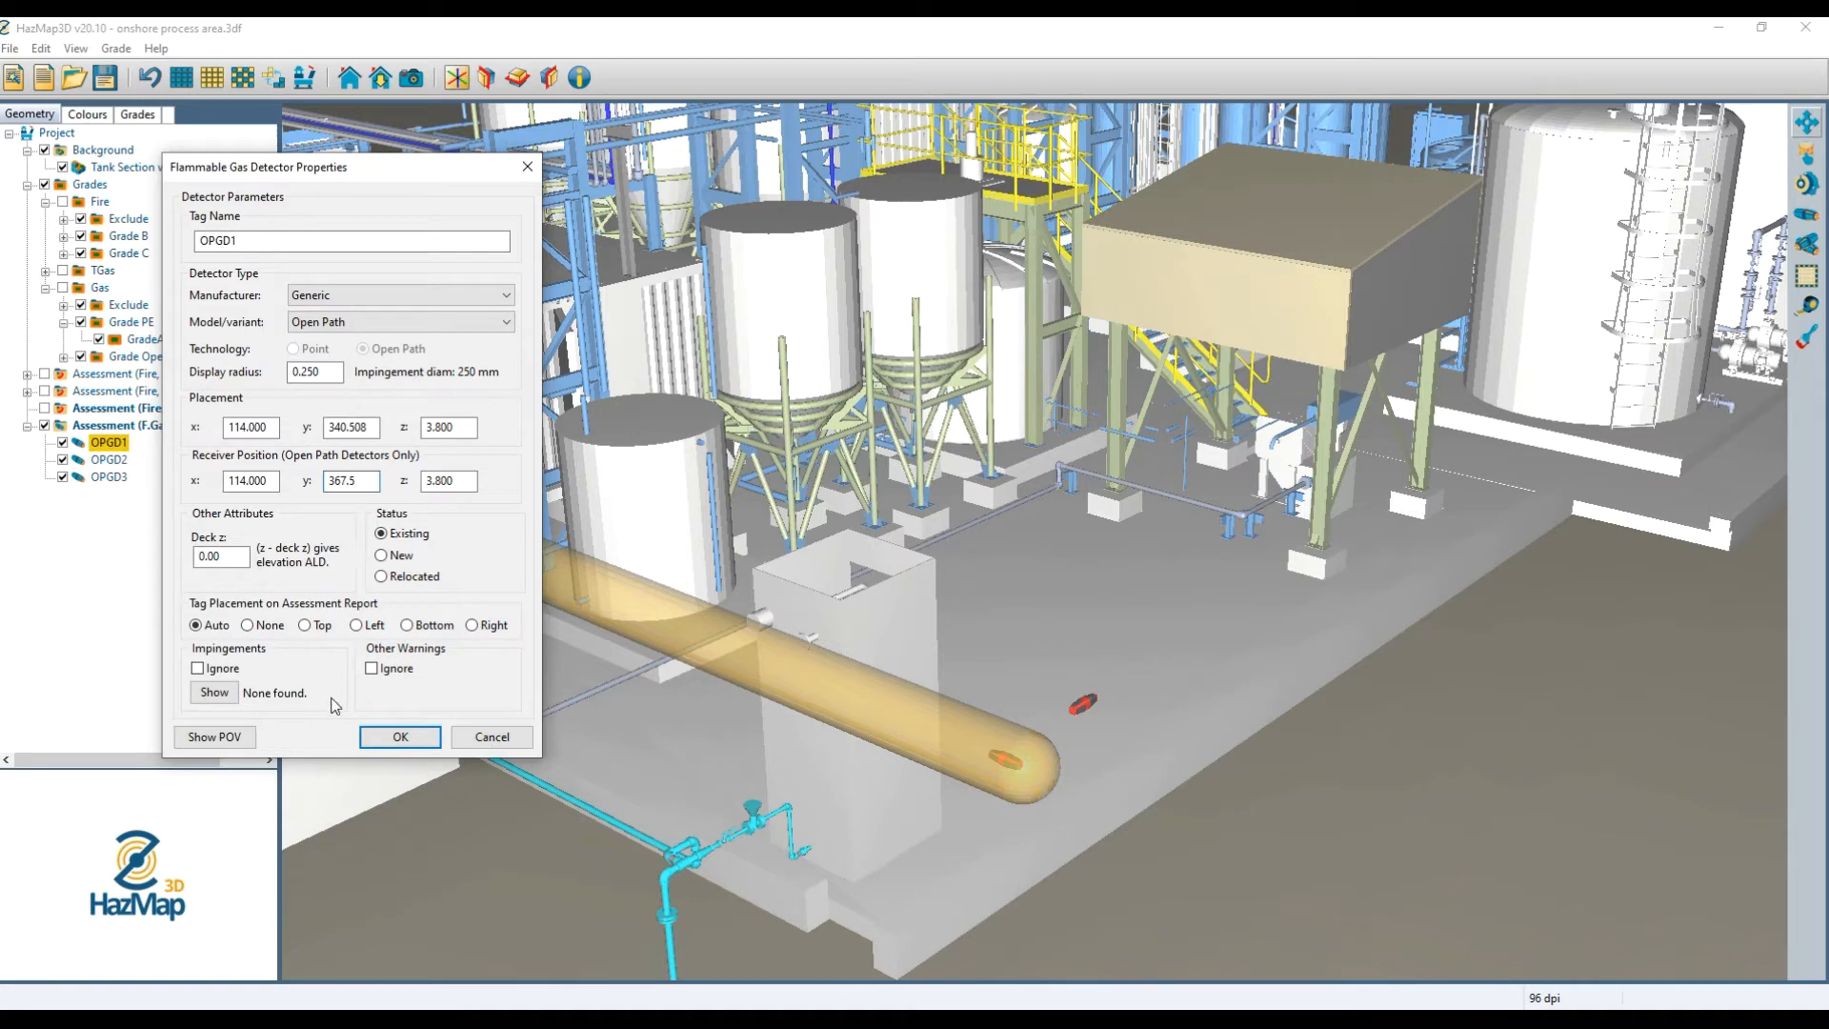
click(400, 736)
Examine the corner between the OPGD1 and OPGD3 beams and the beam layout around the whole process area.
drag(912, 793, 951, 758)
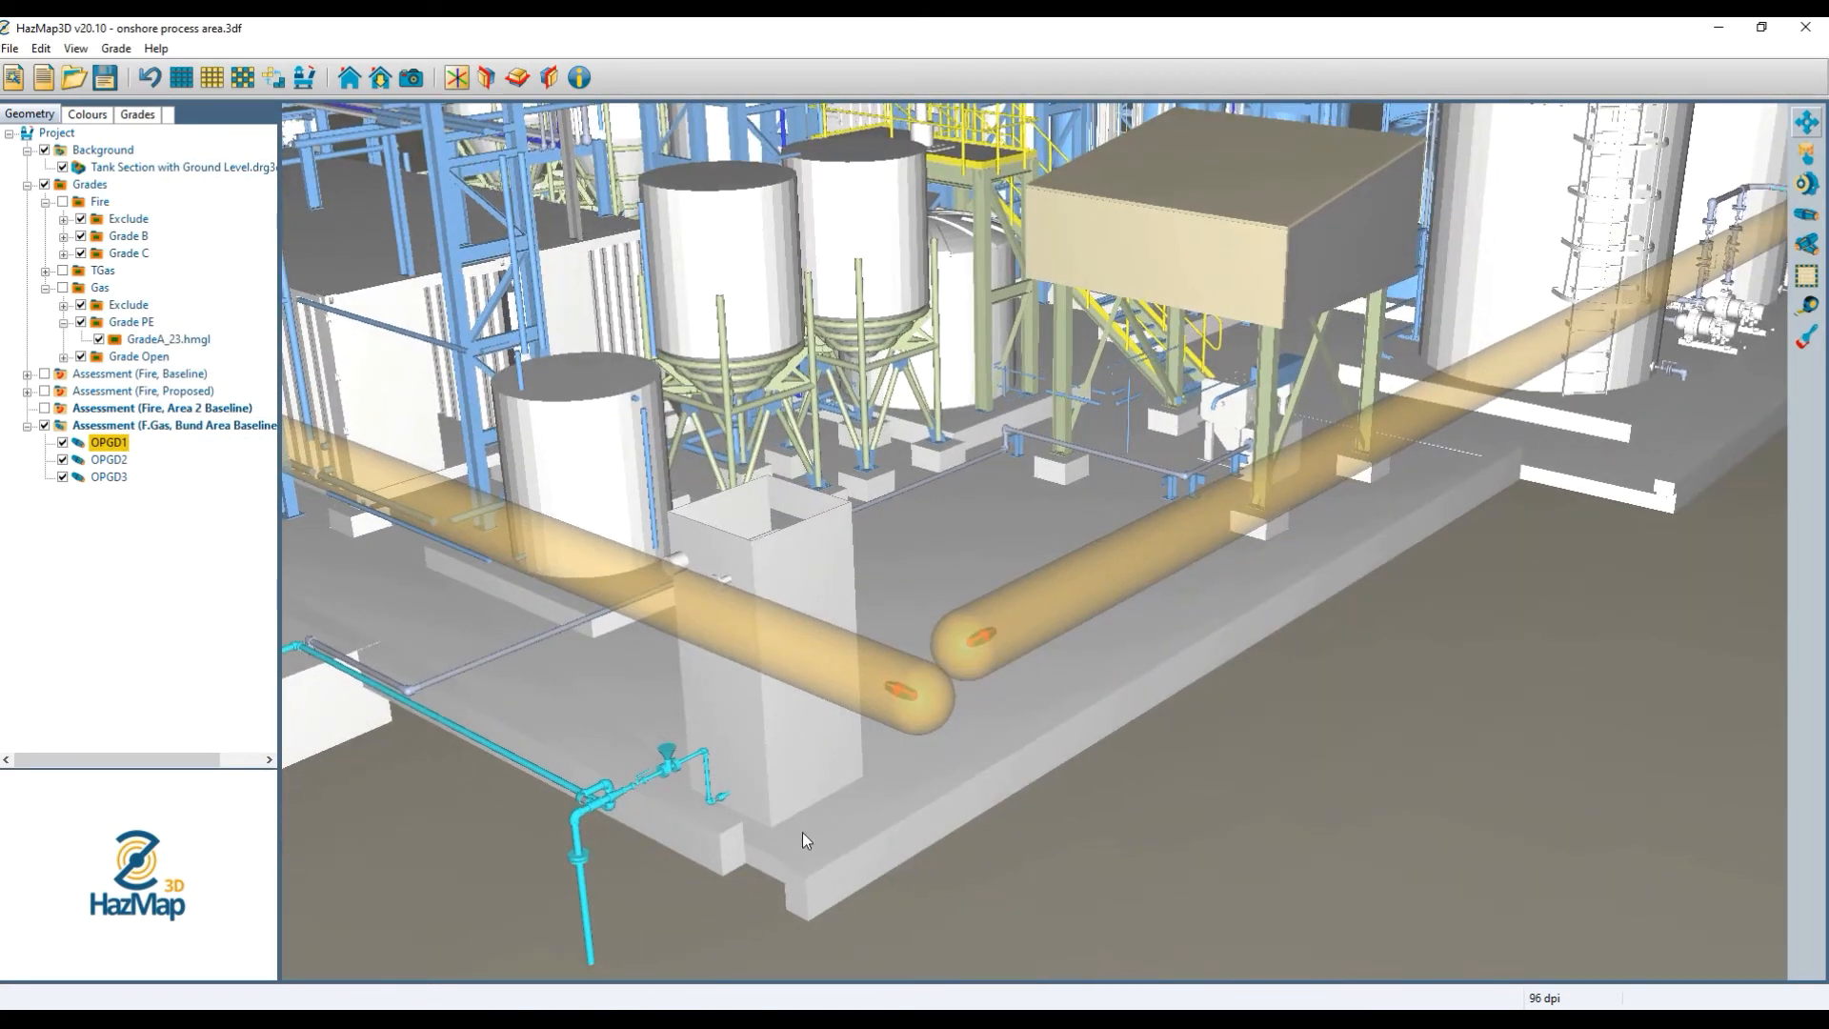
drag(776, 830, 517, 577)
scroll(863, 529, down, 5)
drag(1094, 845, 816, 743)
drag(1267, 768, 695, 738)
scroll(672, 603, up, 1)
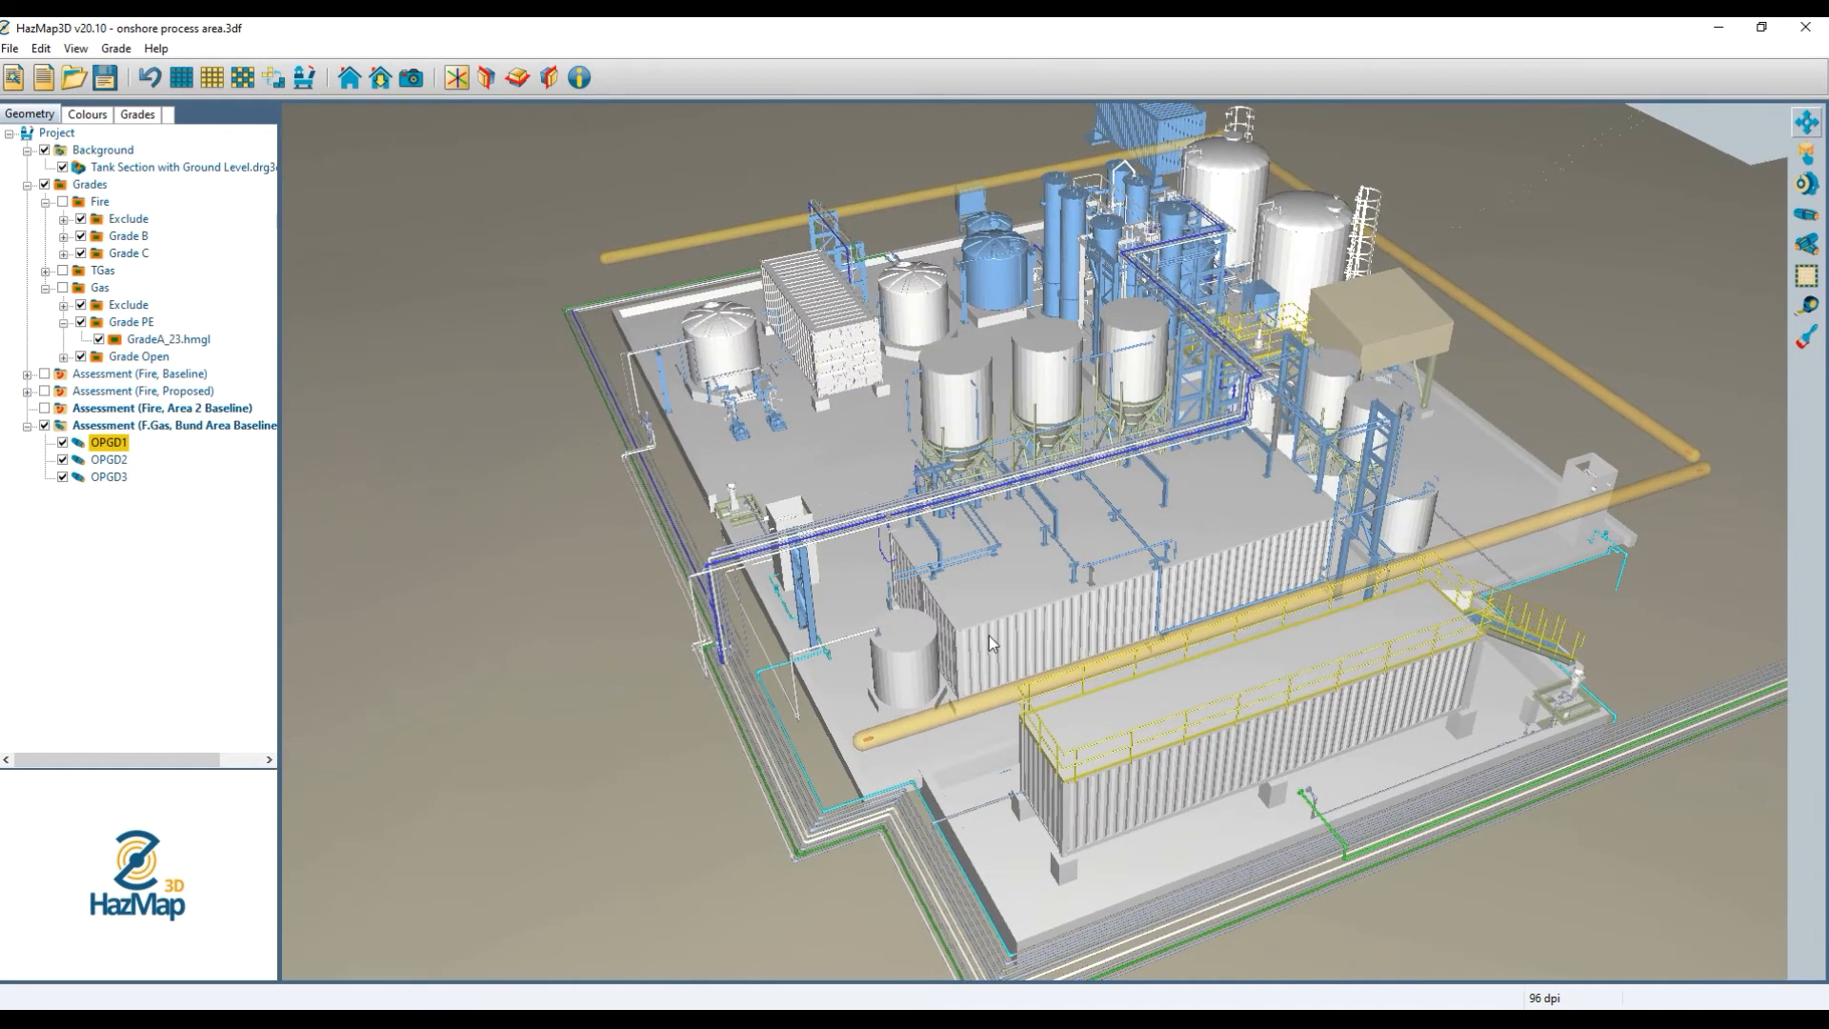
drag(989, 636, 906, 576)
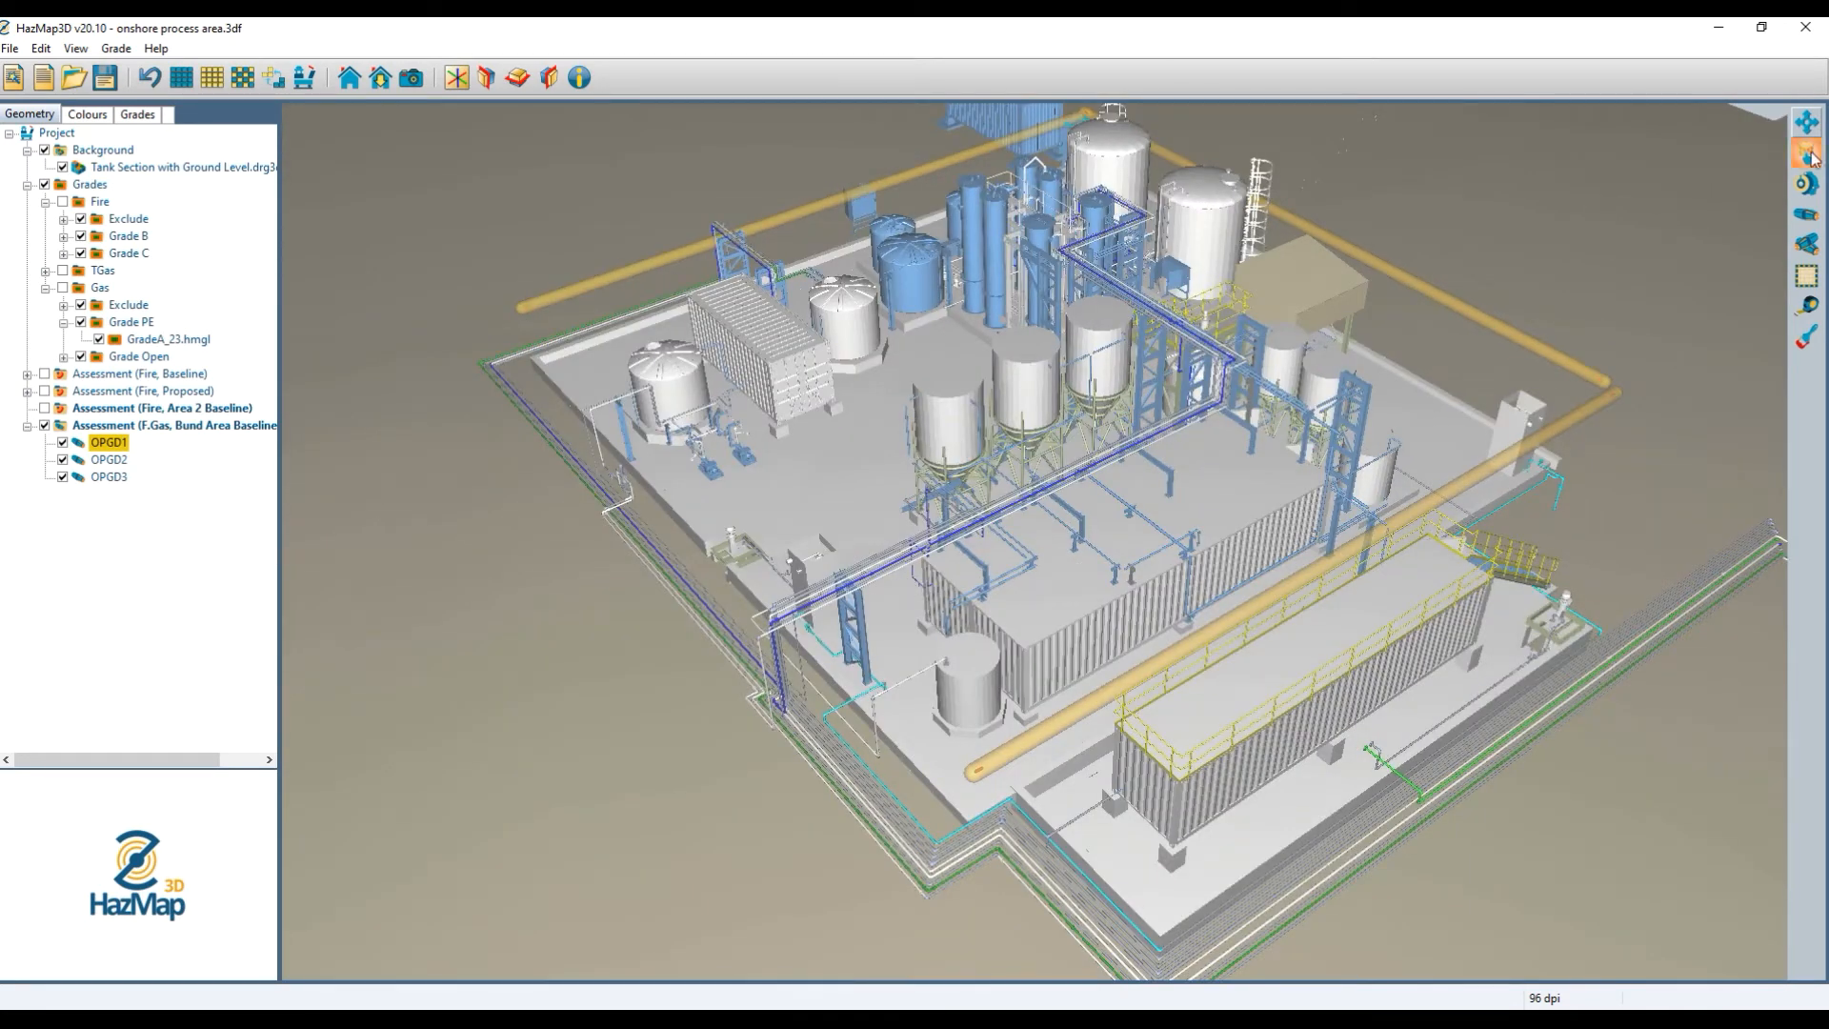
Add a beam gas detector along the uncovered bund side, from about (113.2, 340.6, 0.6) to about (85.9, 340.3, 0.9).
click(1806, 244)
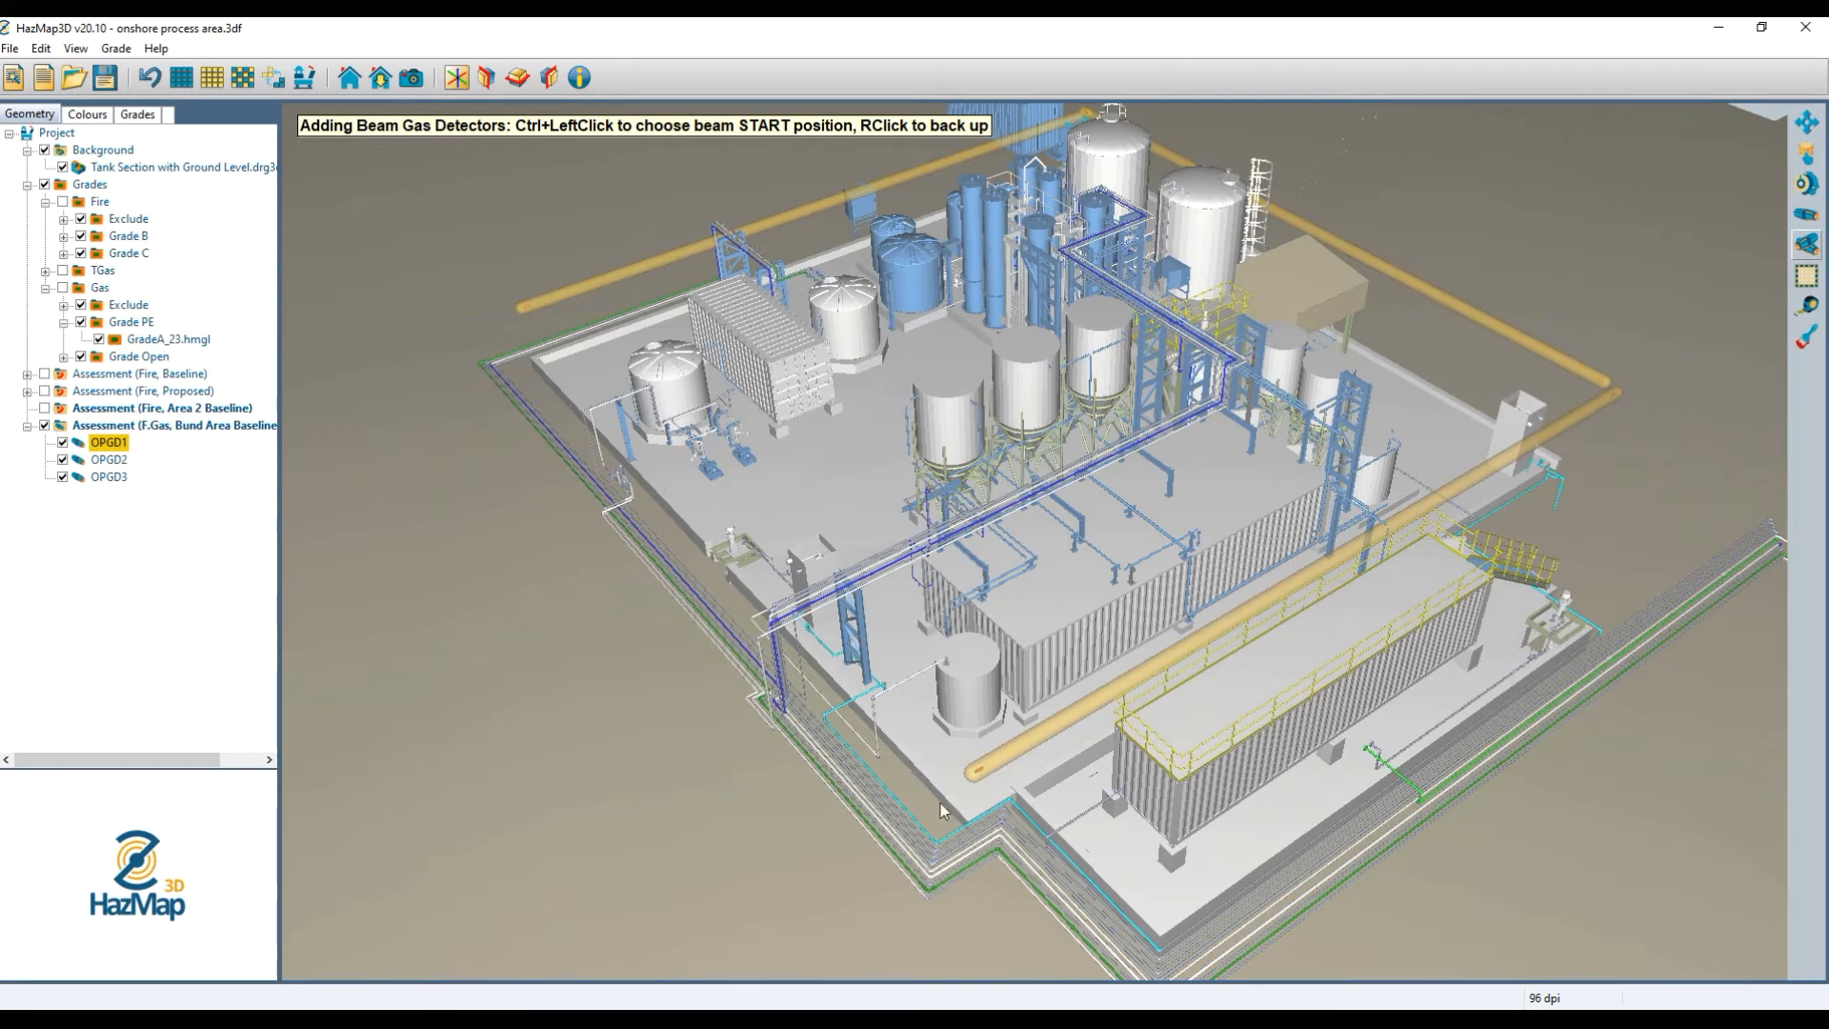
scroll(964, 844, up, 5)
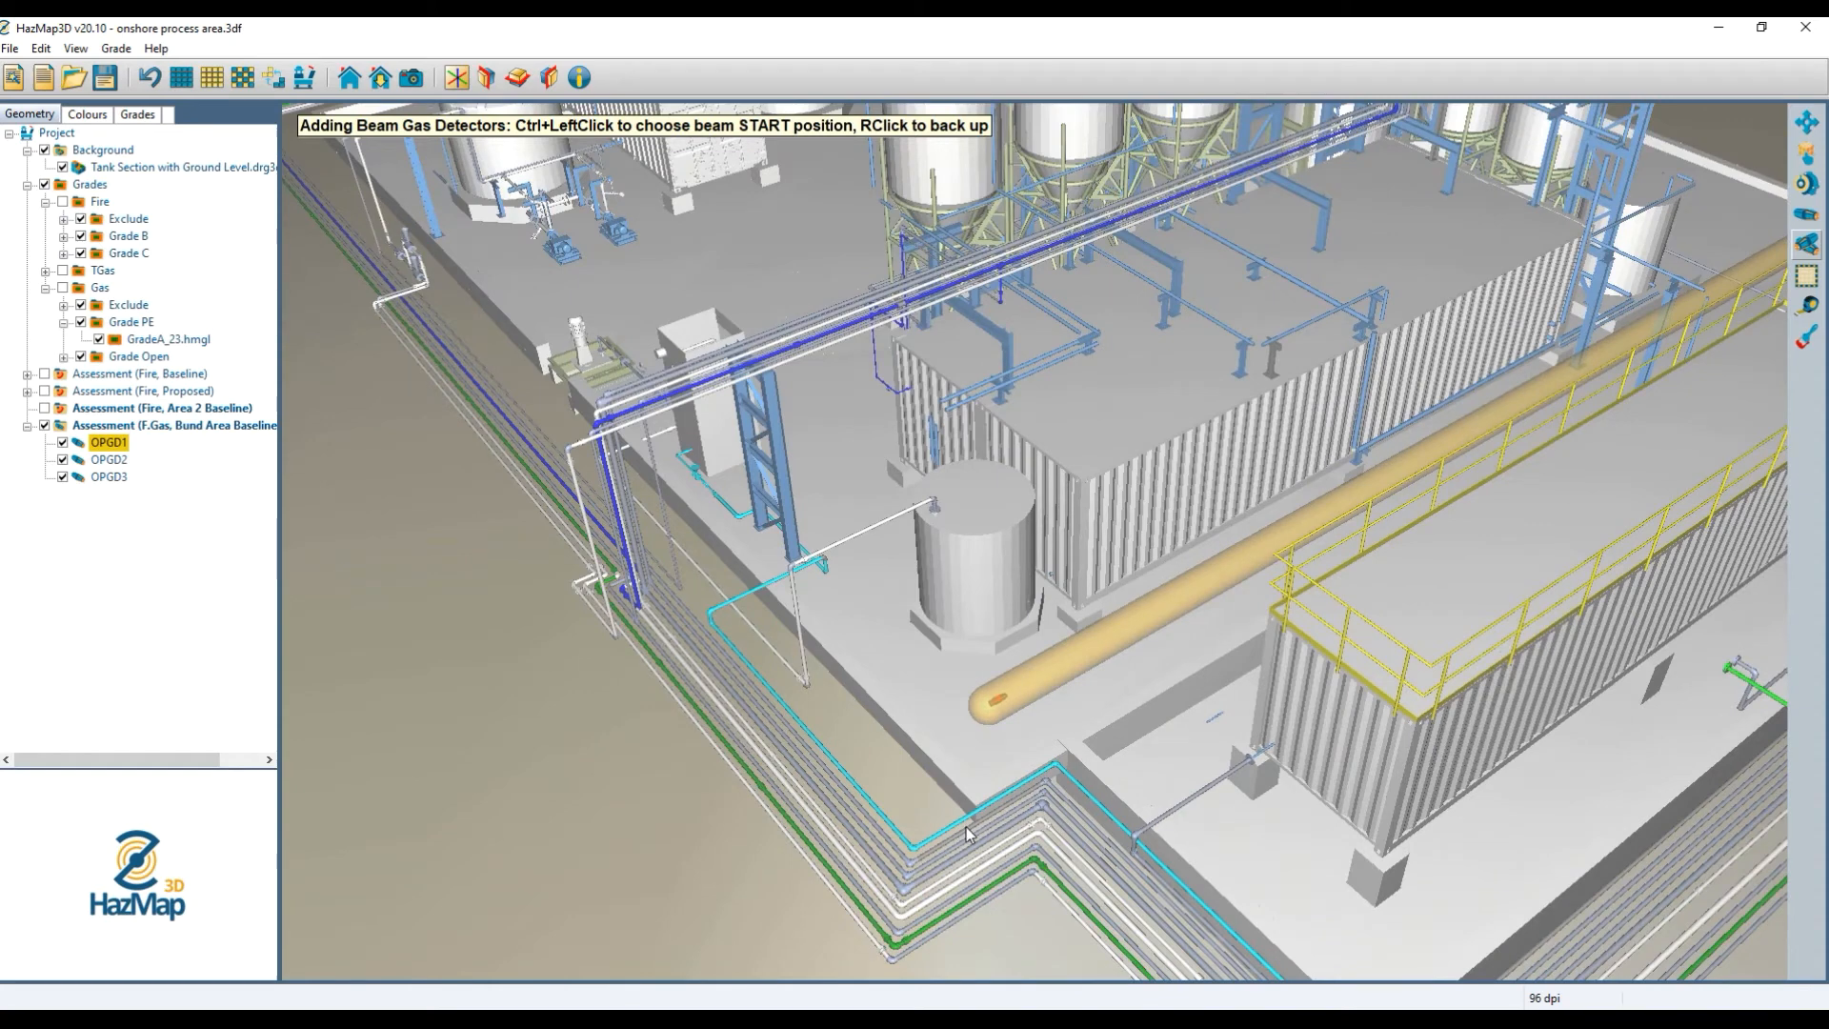
ctrl+click(967, 833)
scroll(299, 150, down, 4)
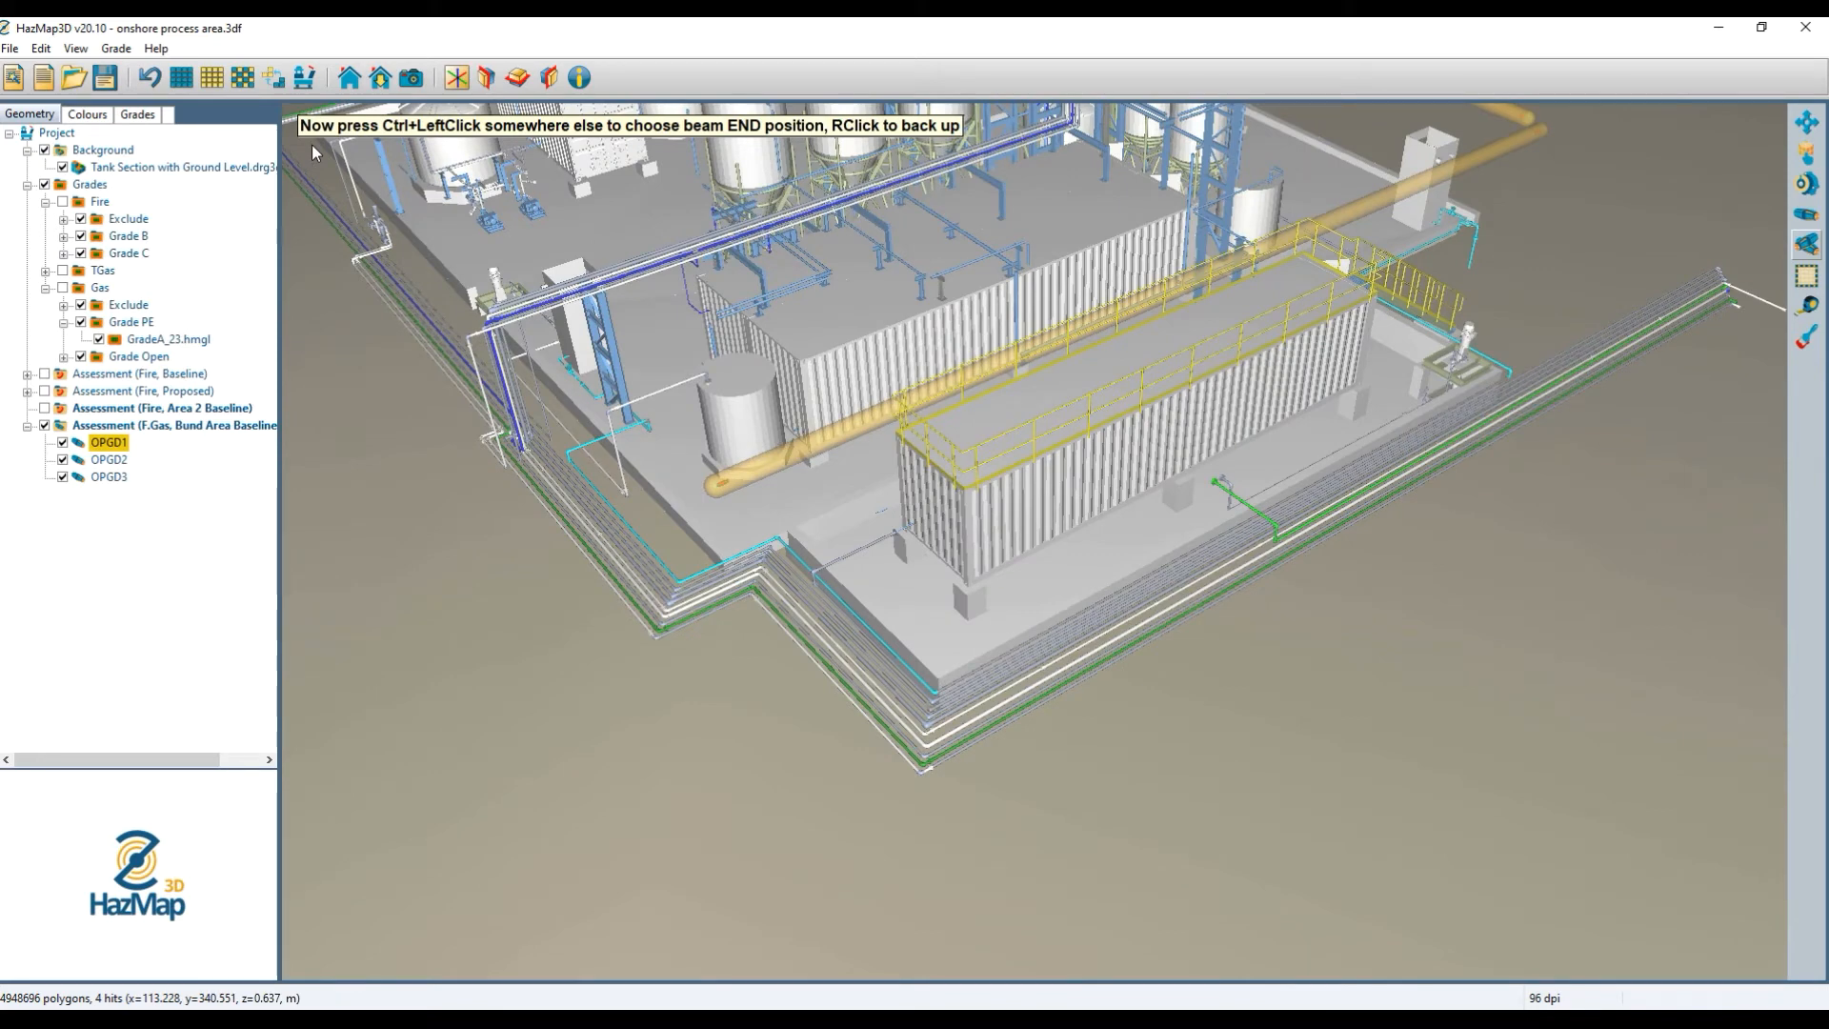
ctrl+click(311, 145)
middle_drag(513, 385, 701, 560)
middle_drag(616, 401, 455, 449)
middle_drag(649, 433, 333, 477)
Rename the new beam detector to OPGD4 and set its placement and receiver z positions to 3.8.
double_click(141, 494)
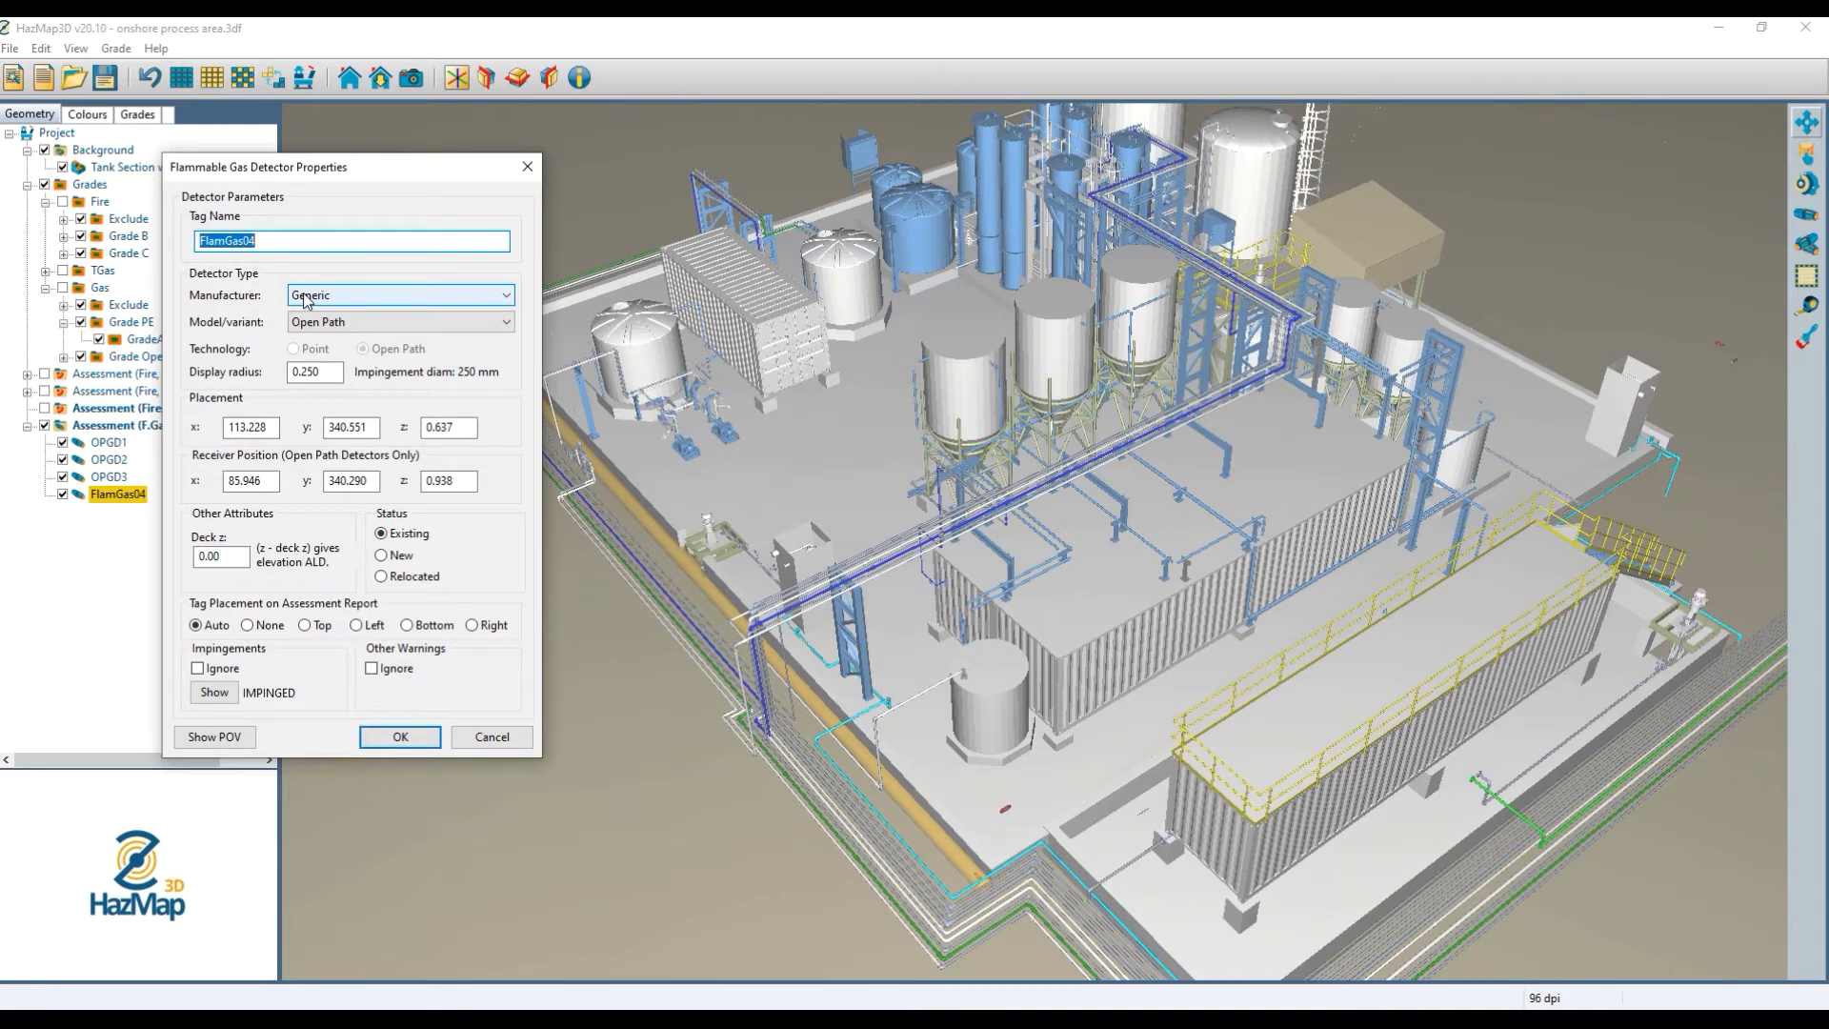
text(OPGD4)
drag(473, 427, 424, 429)
text(3.8)
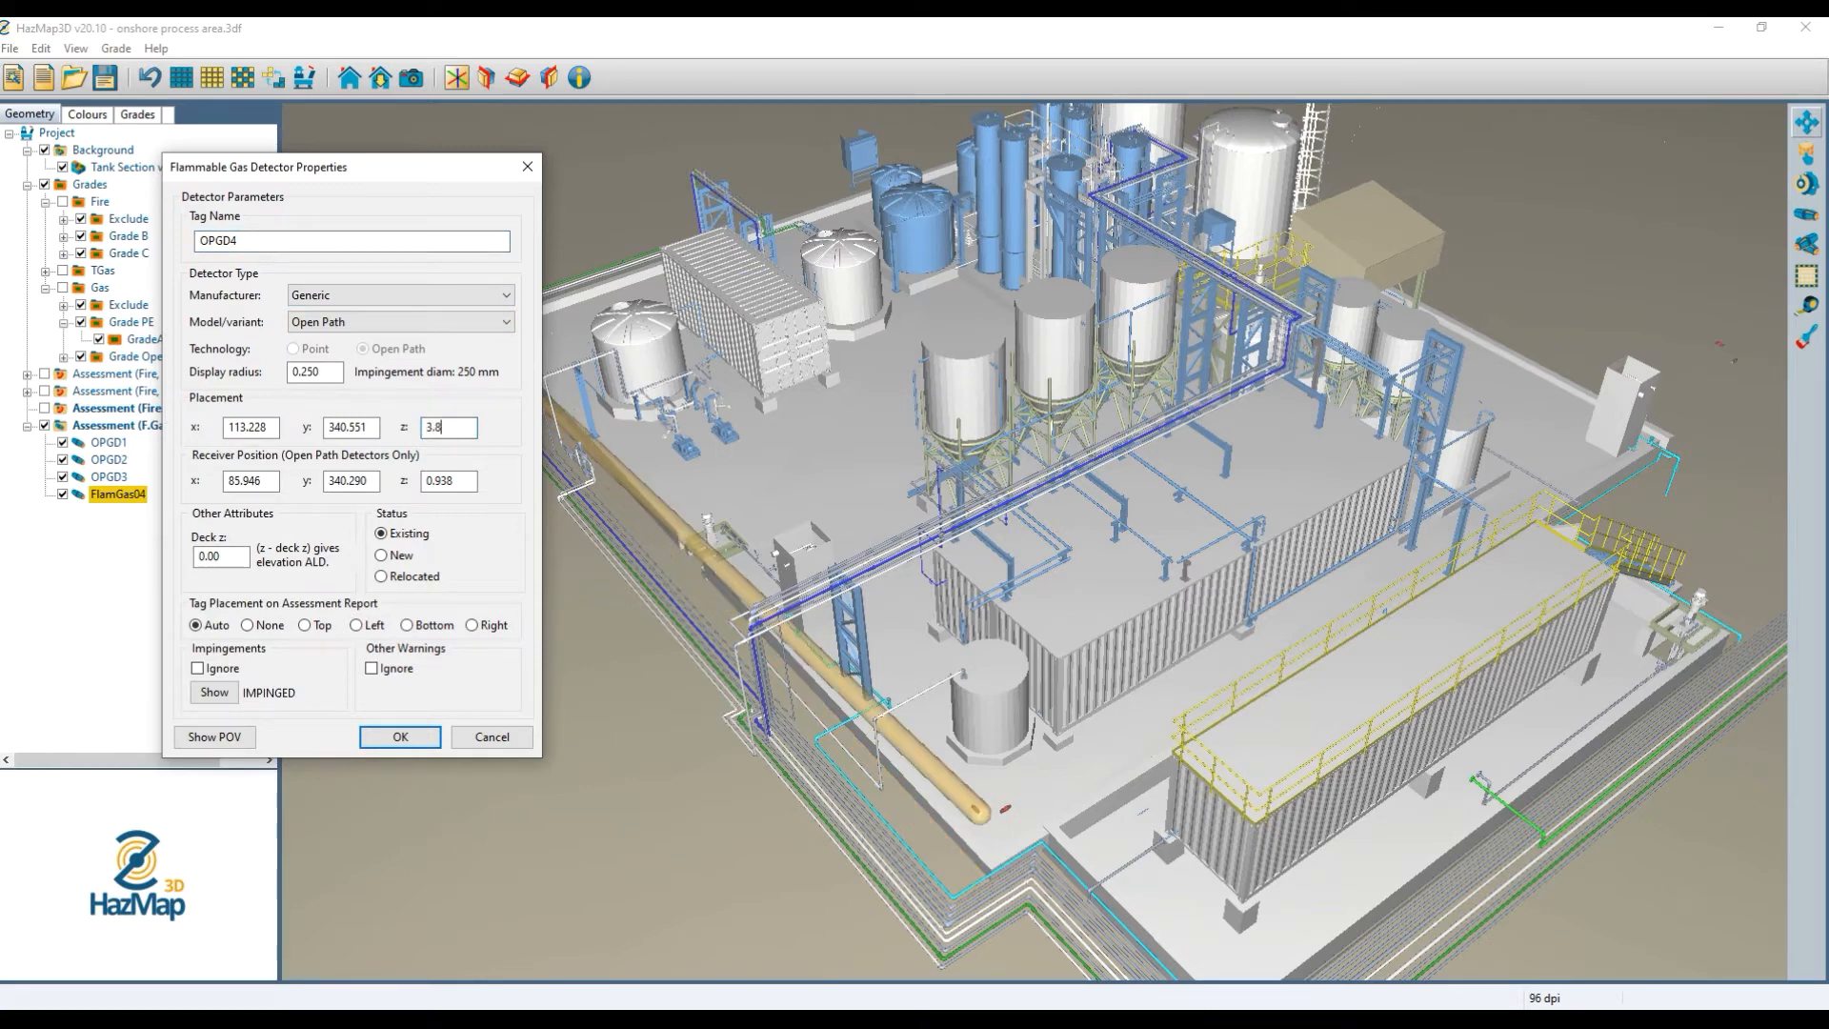
drag(474, 481, 425, 482)
text(3.)
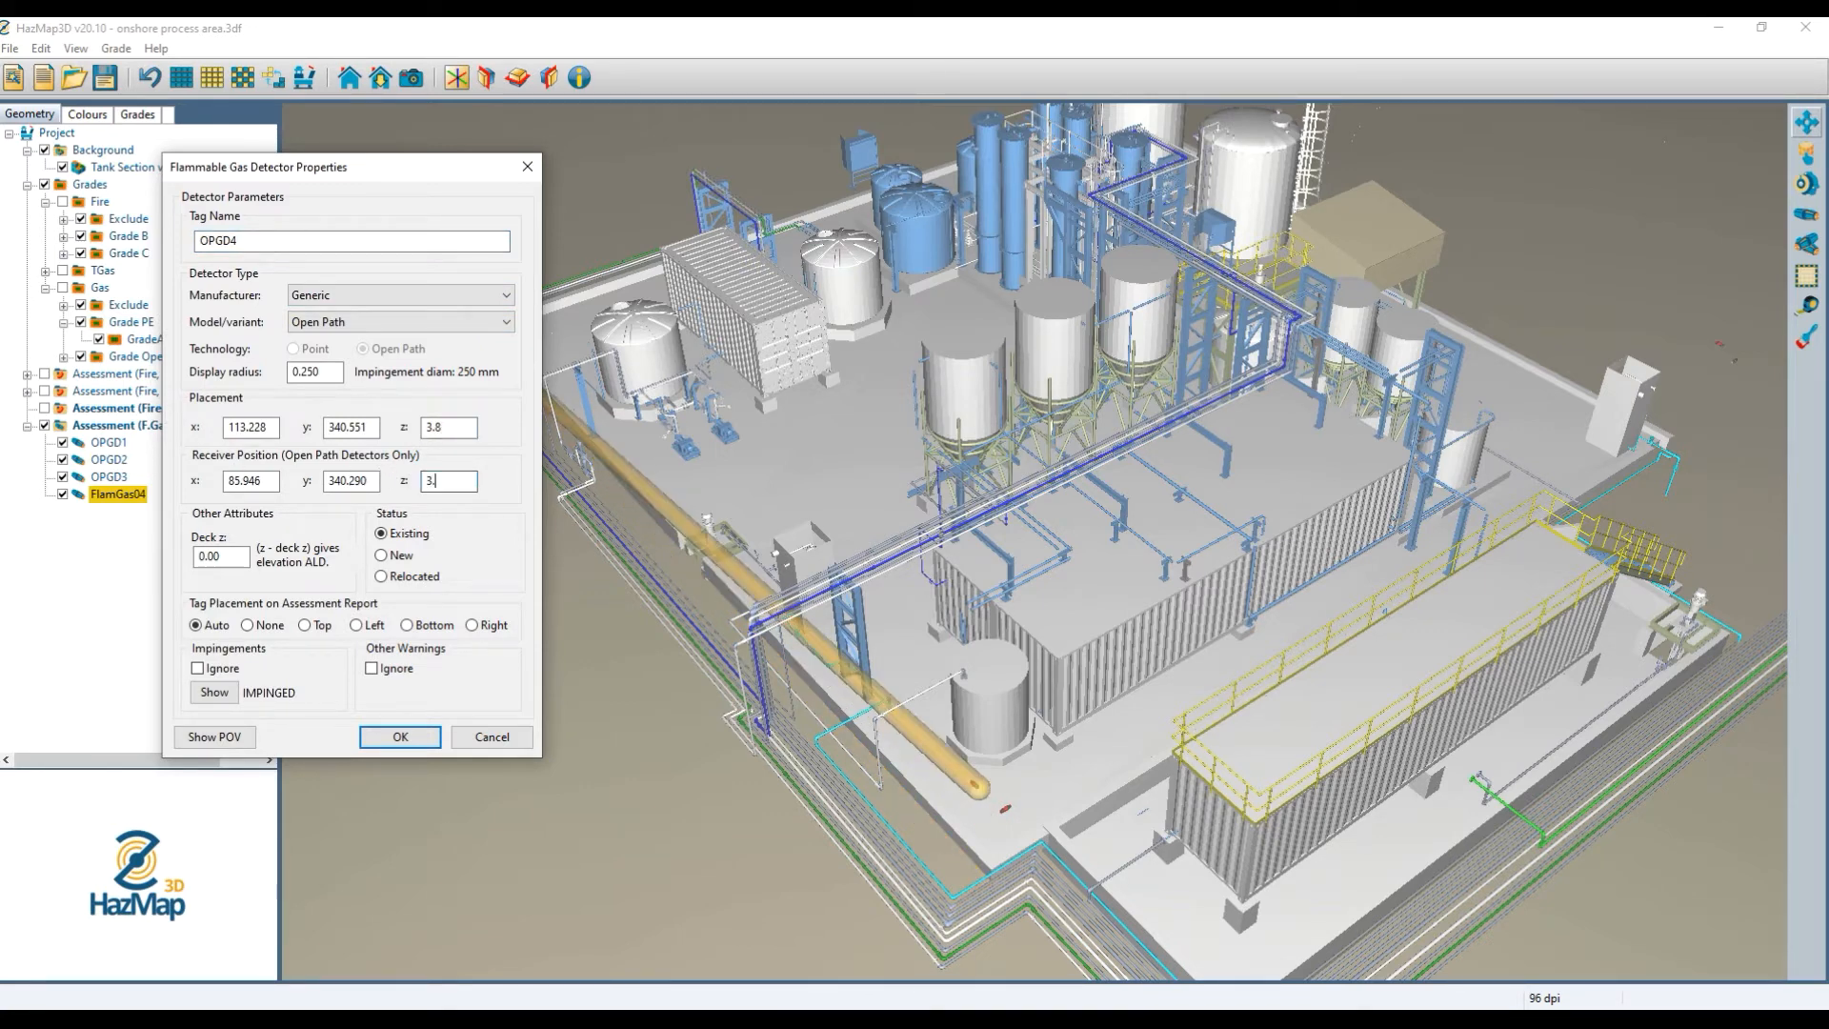
text(8)
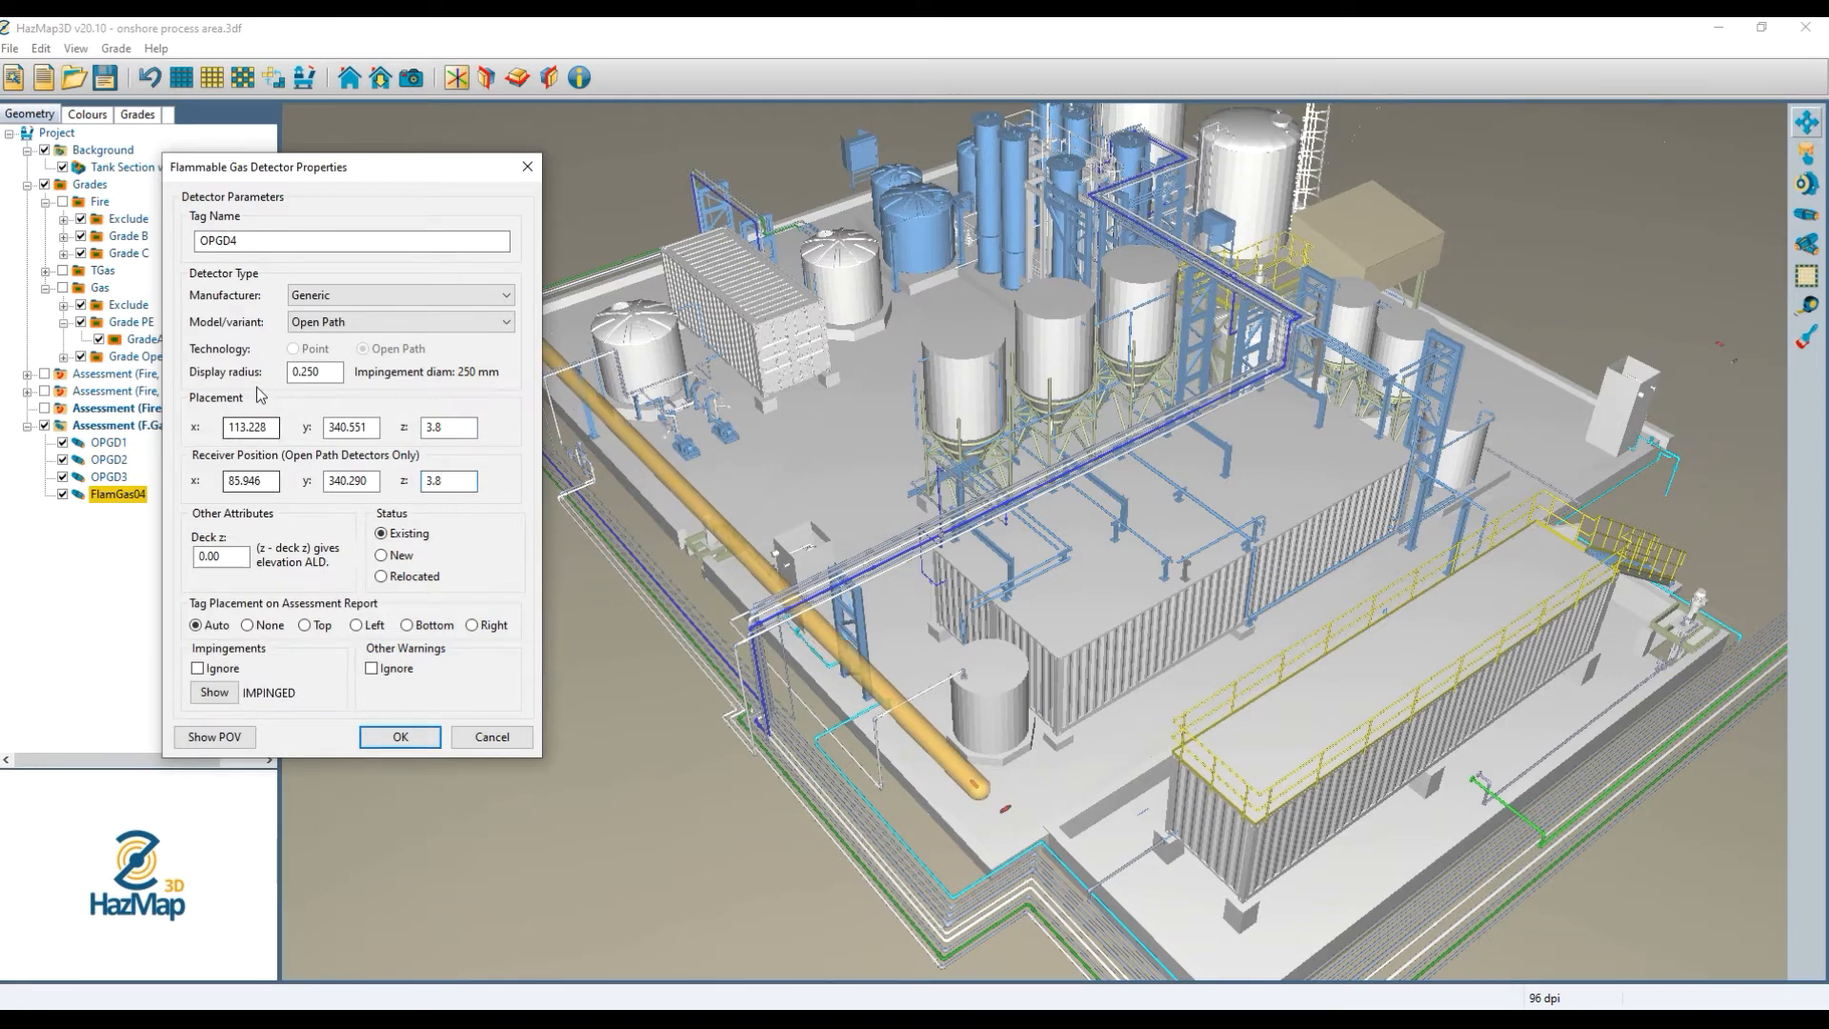
Set the placement and receiver y positions of OPGD4 to 340.5, apply them and recheck the stored coordinates.
click(375, 427)
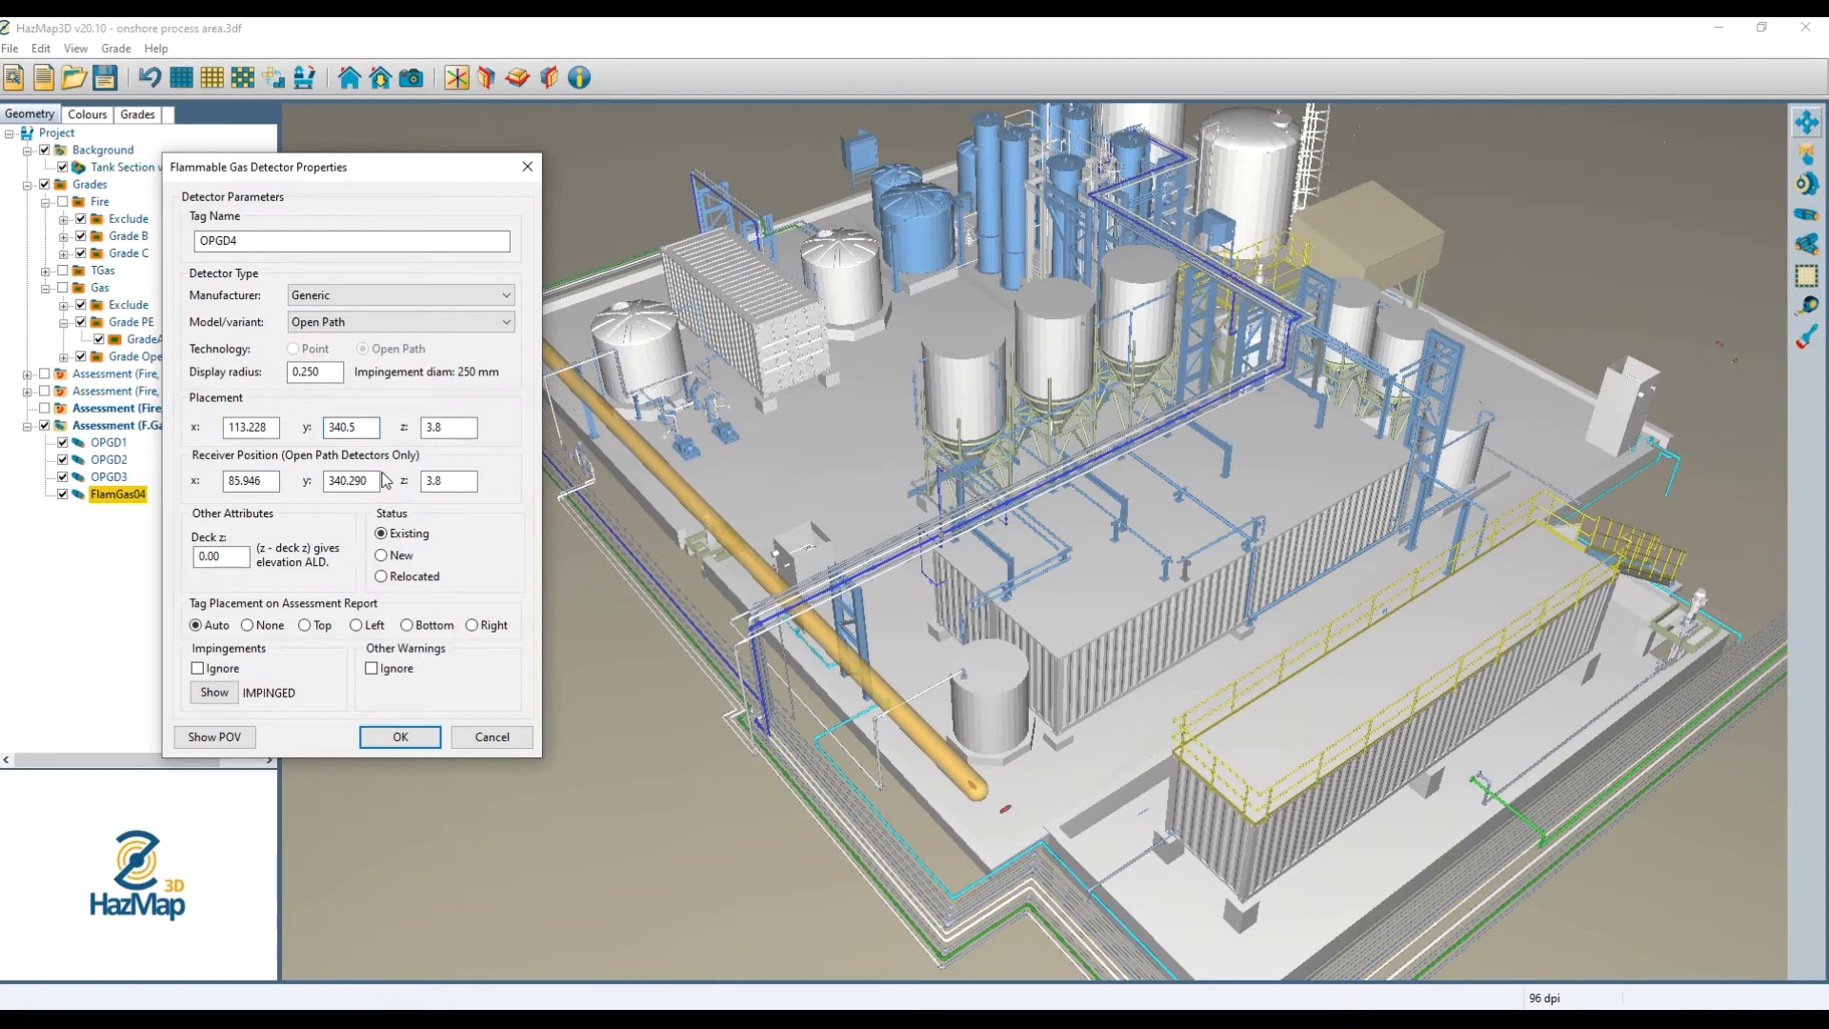
click(377, 482)
key(BackSpace)
text(5)
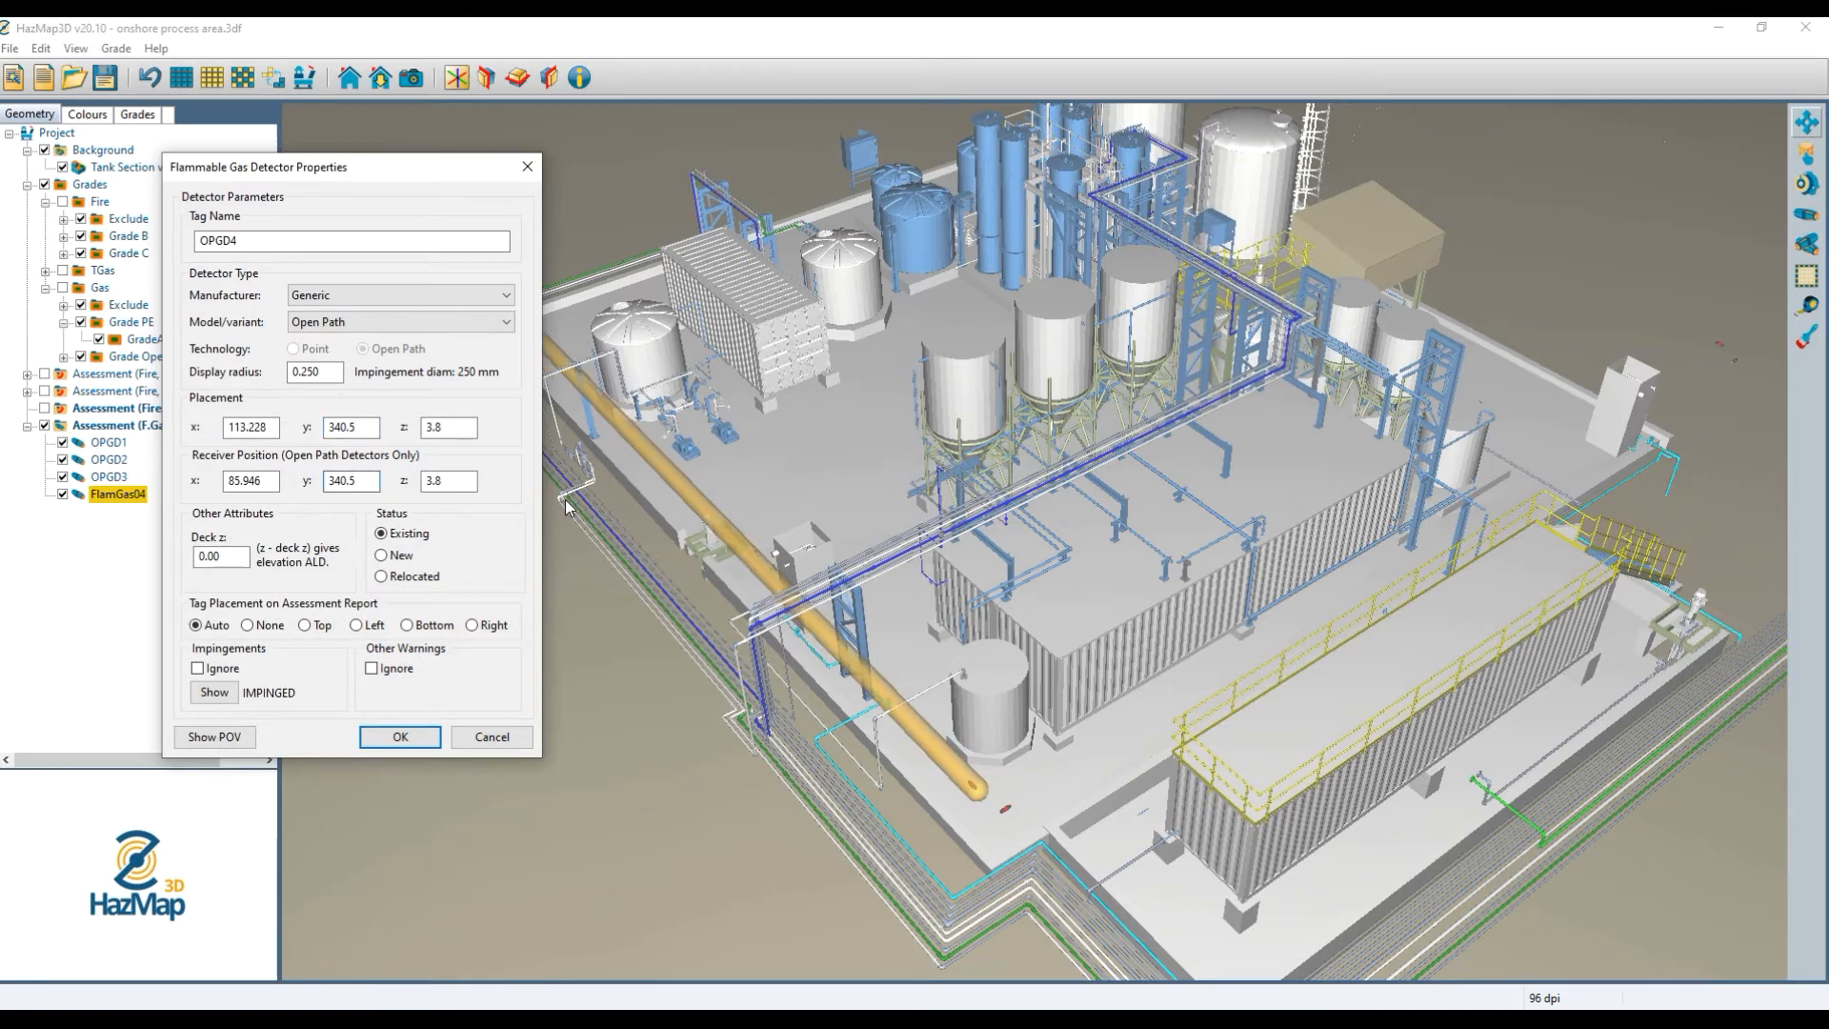
click(400, 736)
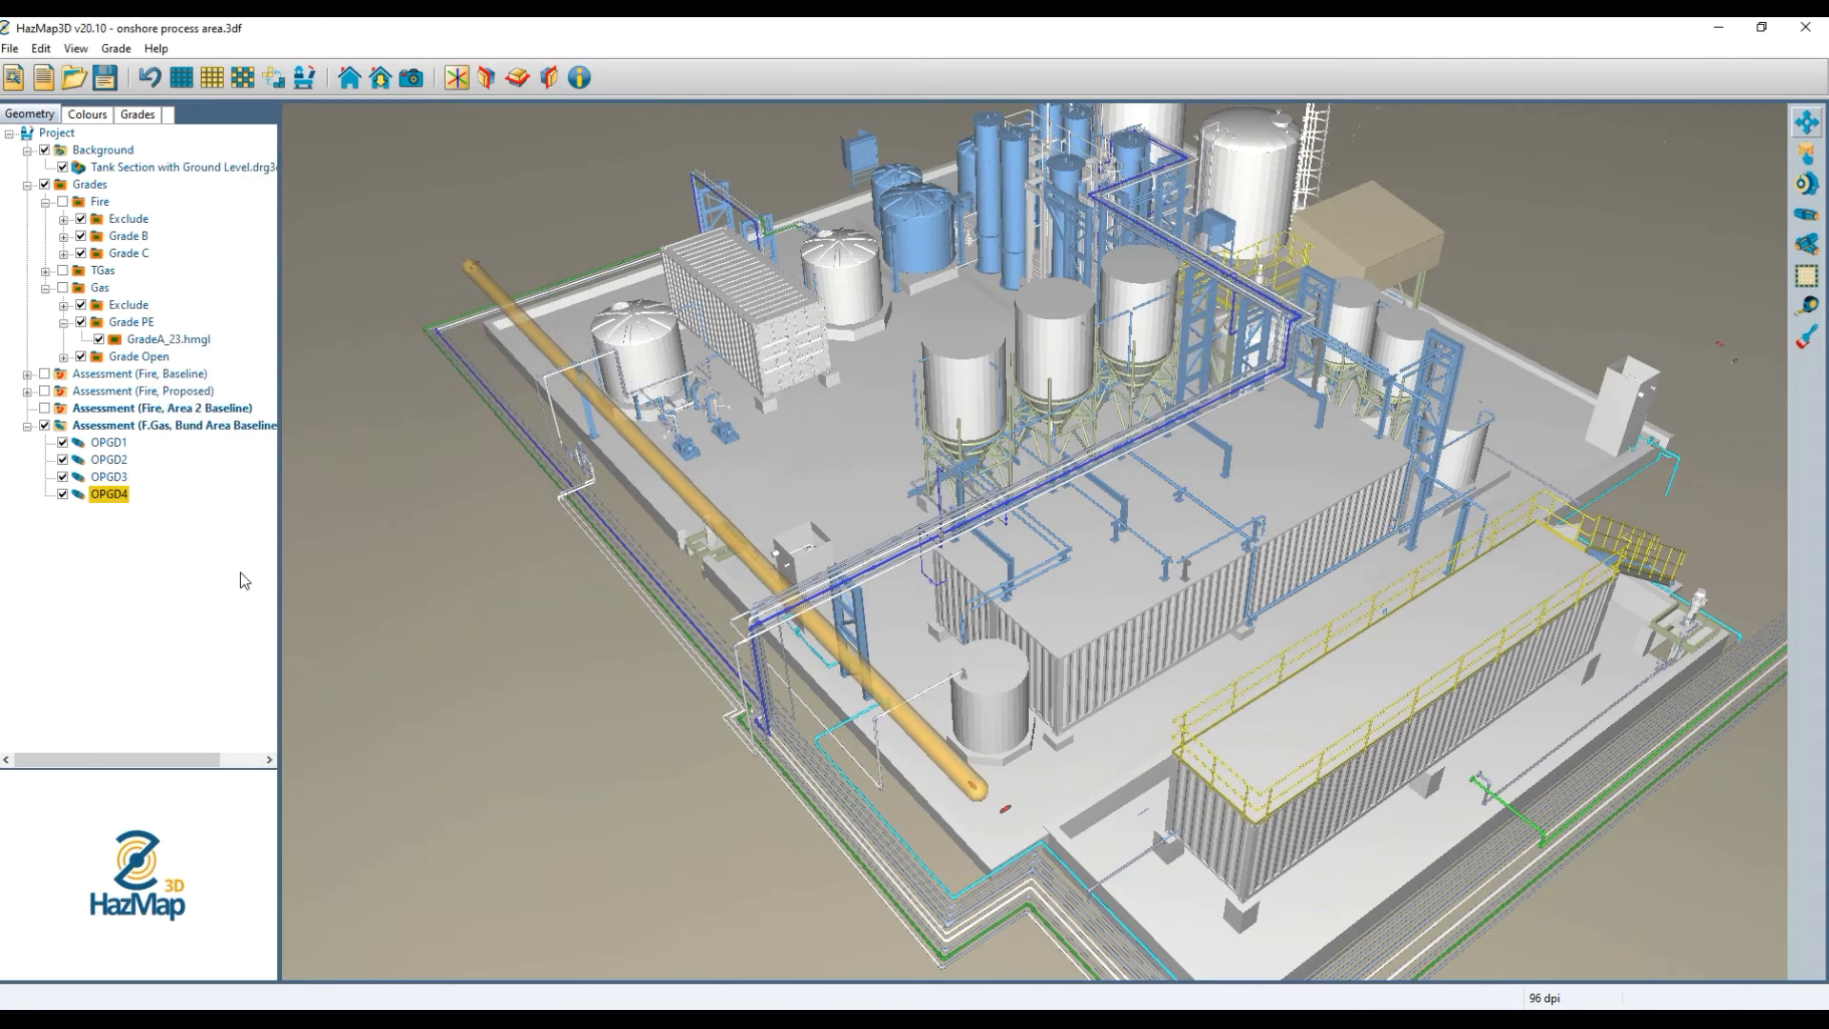
double_click(109, 493)
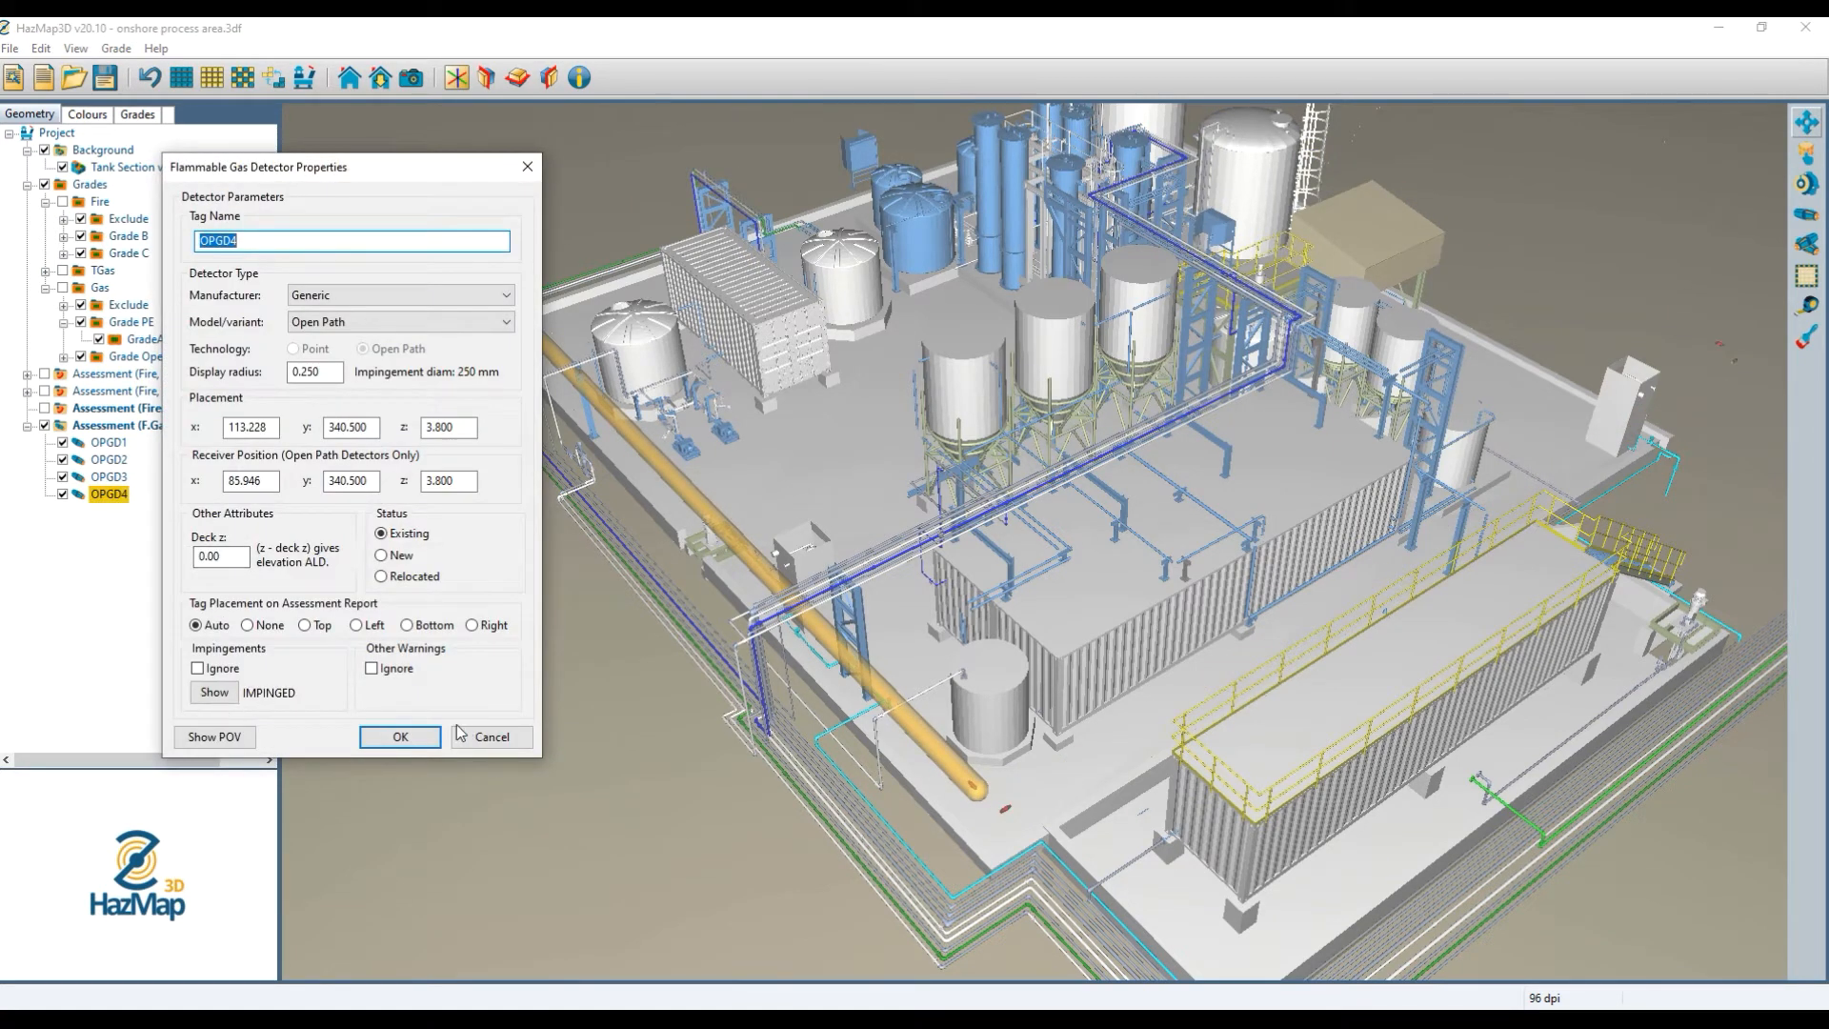
click(400, 736)
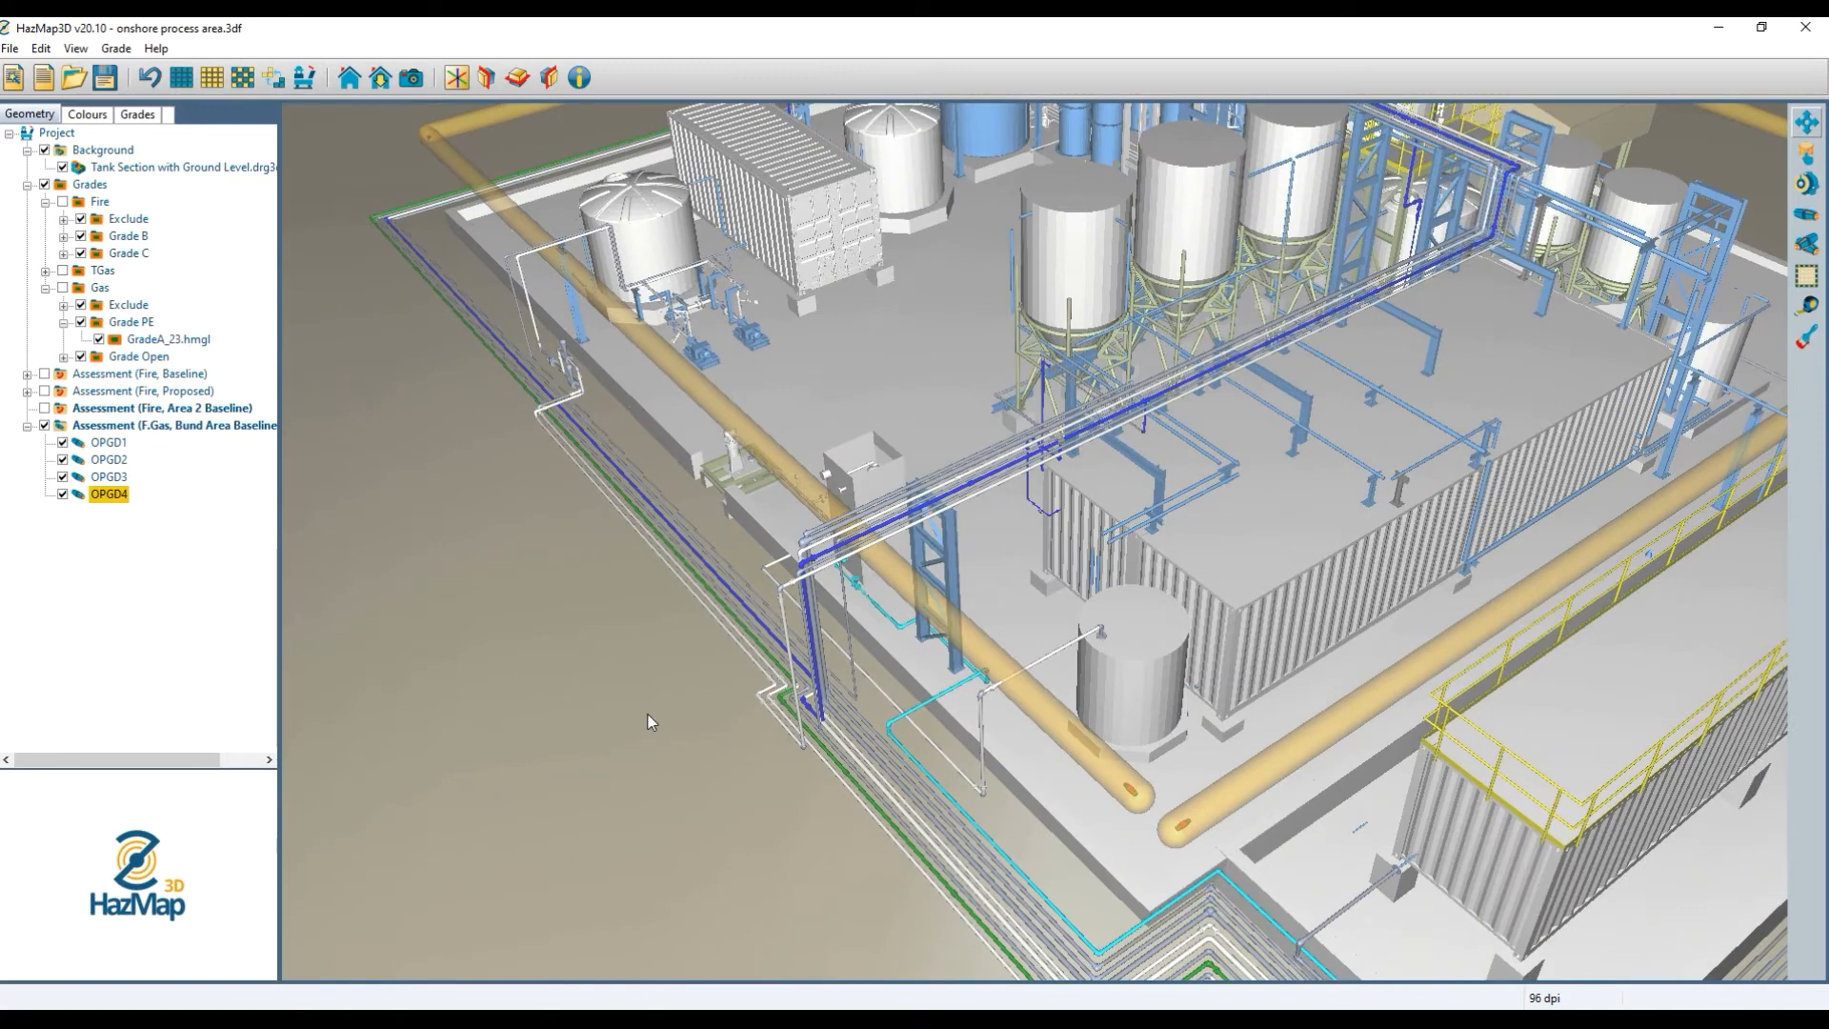
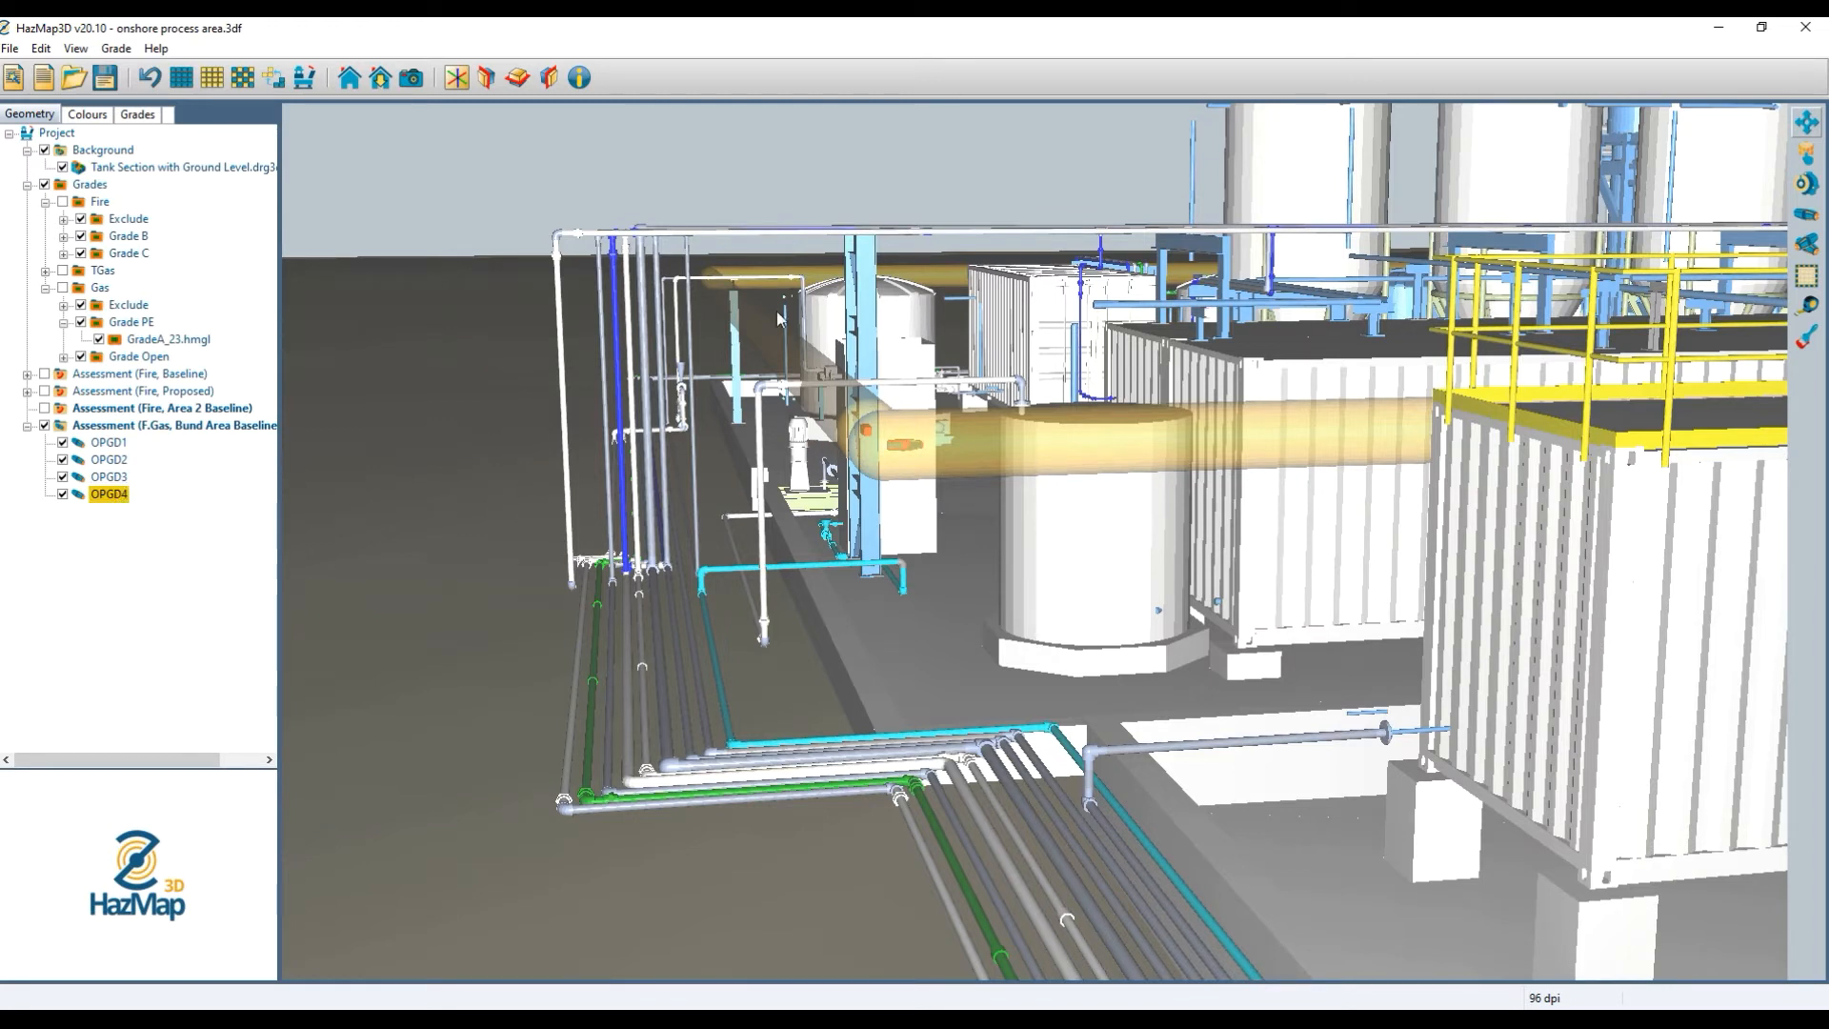
Set the placement and receiver z positions of OPGD4 to 3.6, apply them and recheck its impingement status.
double_click(109, 494)
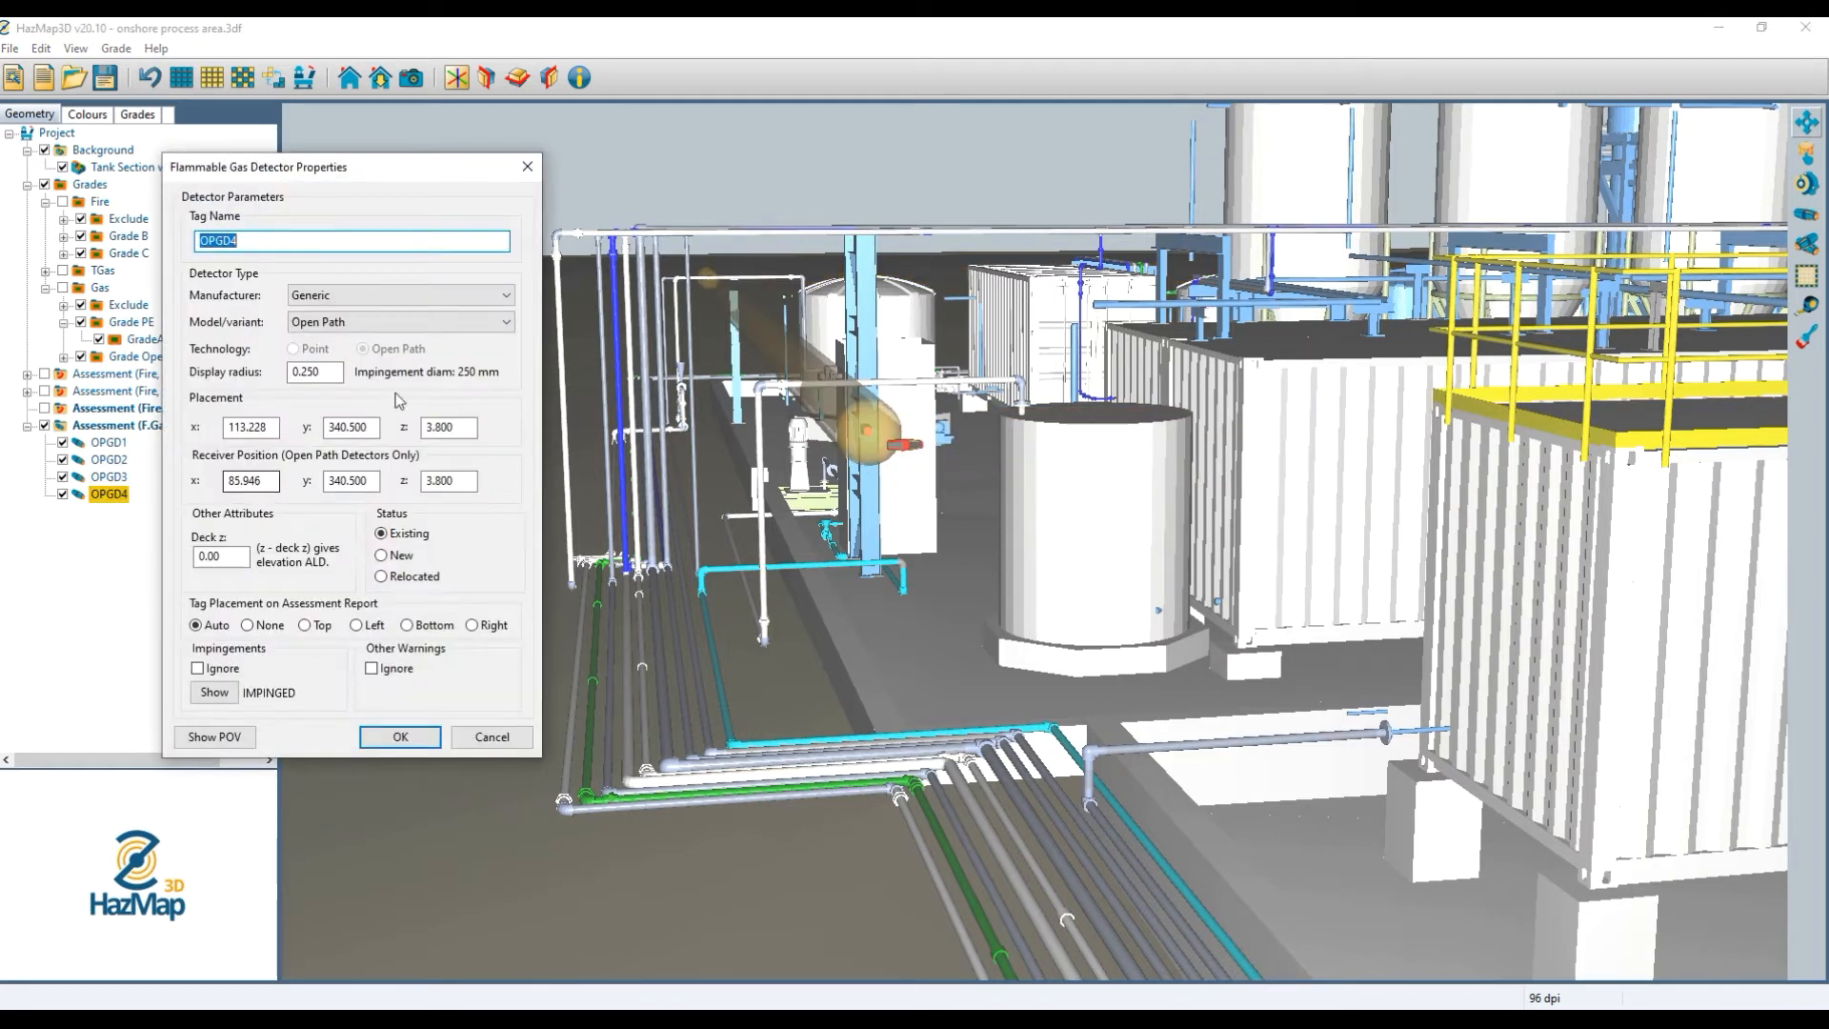
click(467, 480)
key(BackSpace)
key(BackSpace)
key(BackSpace)
text(5)
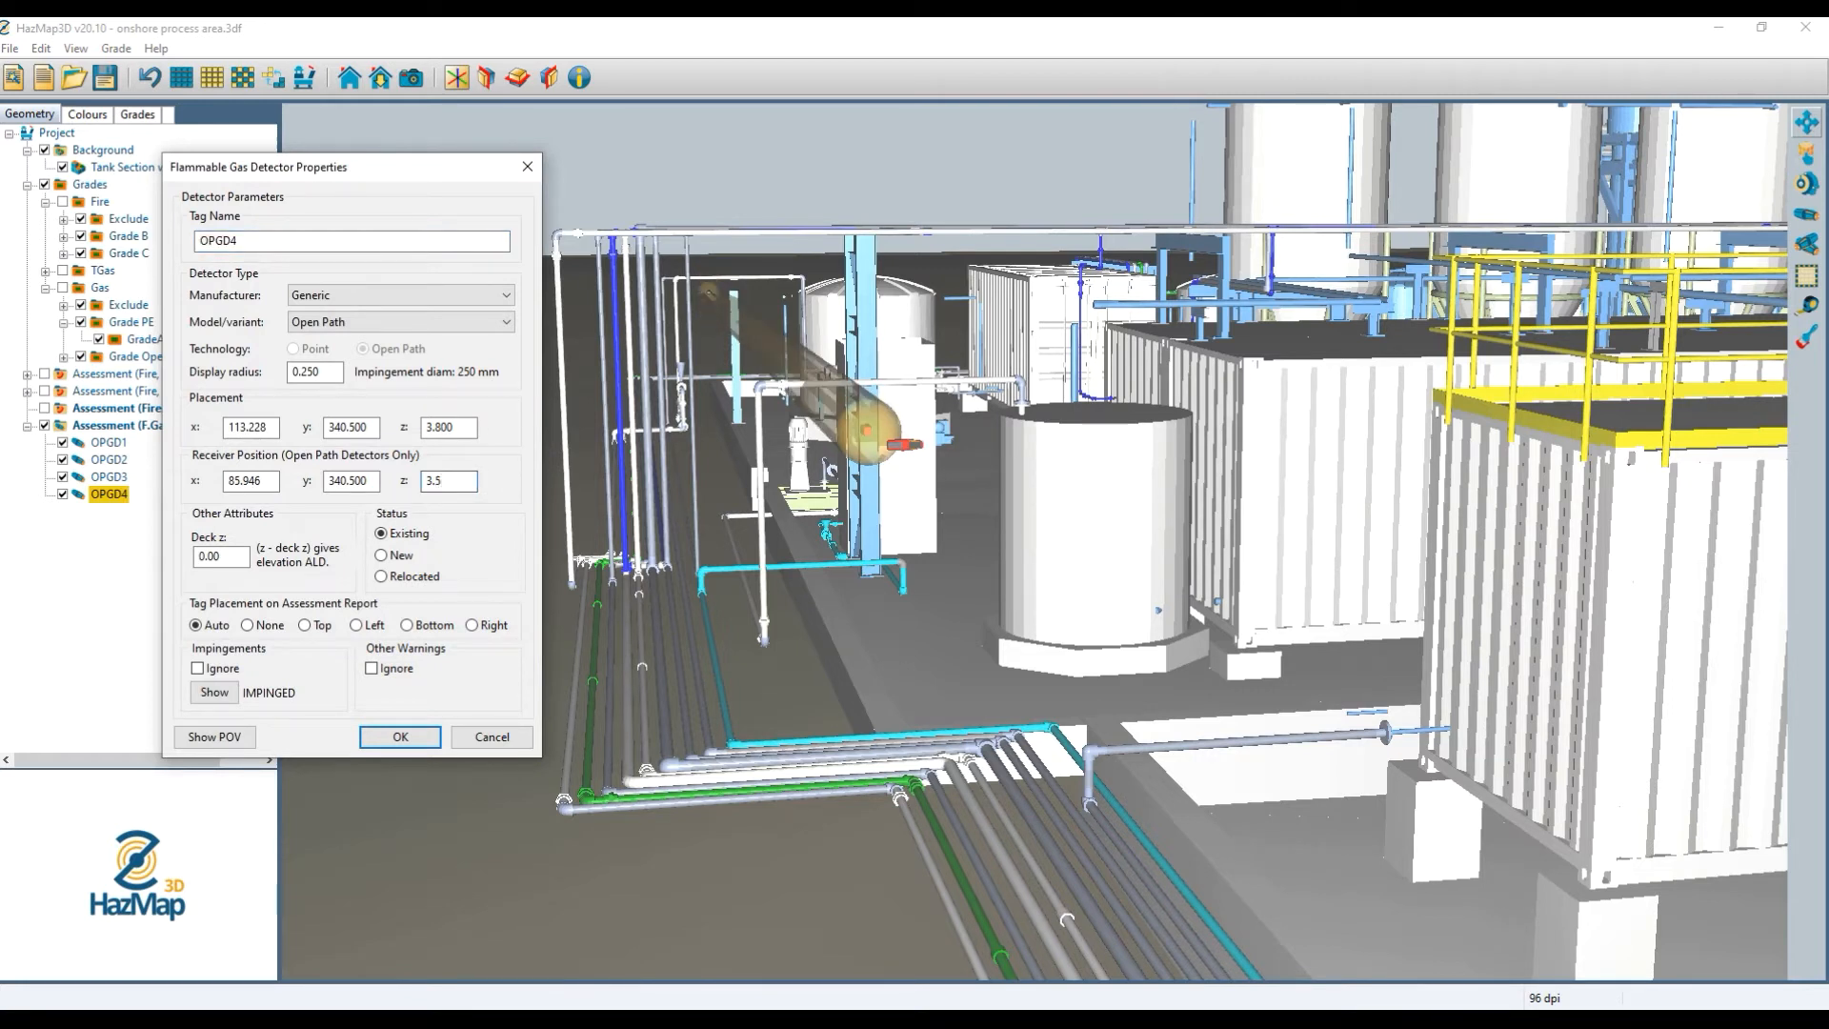
text(6)
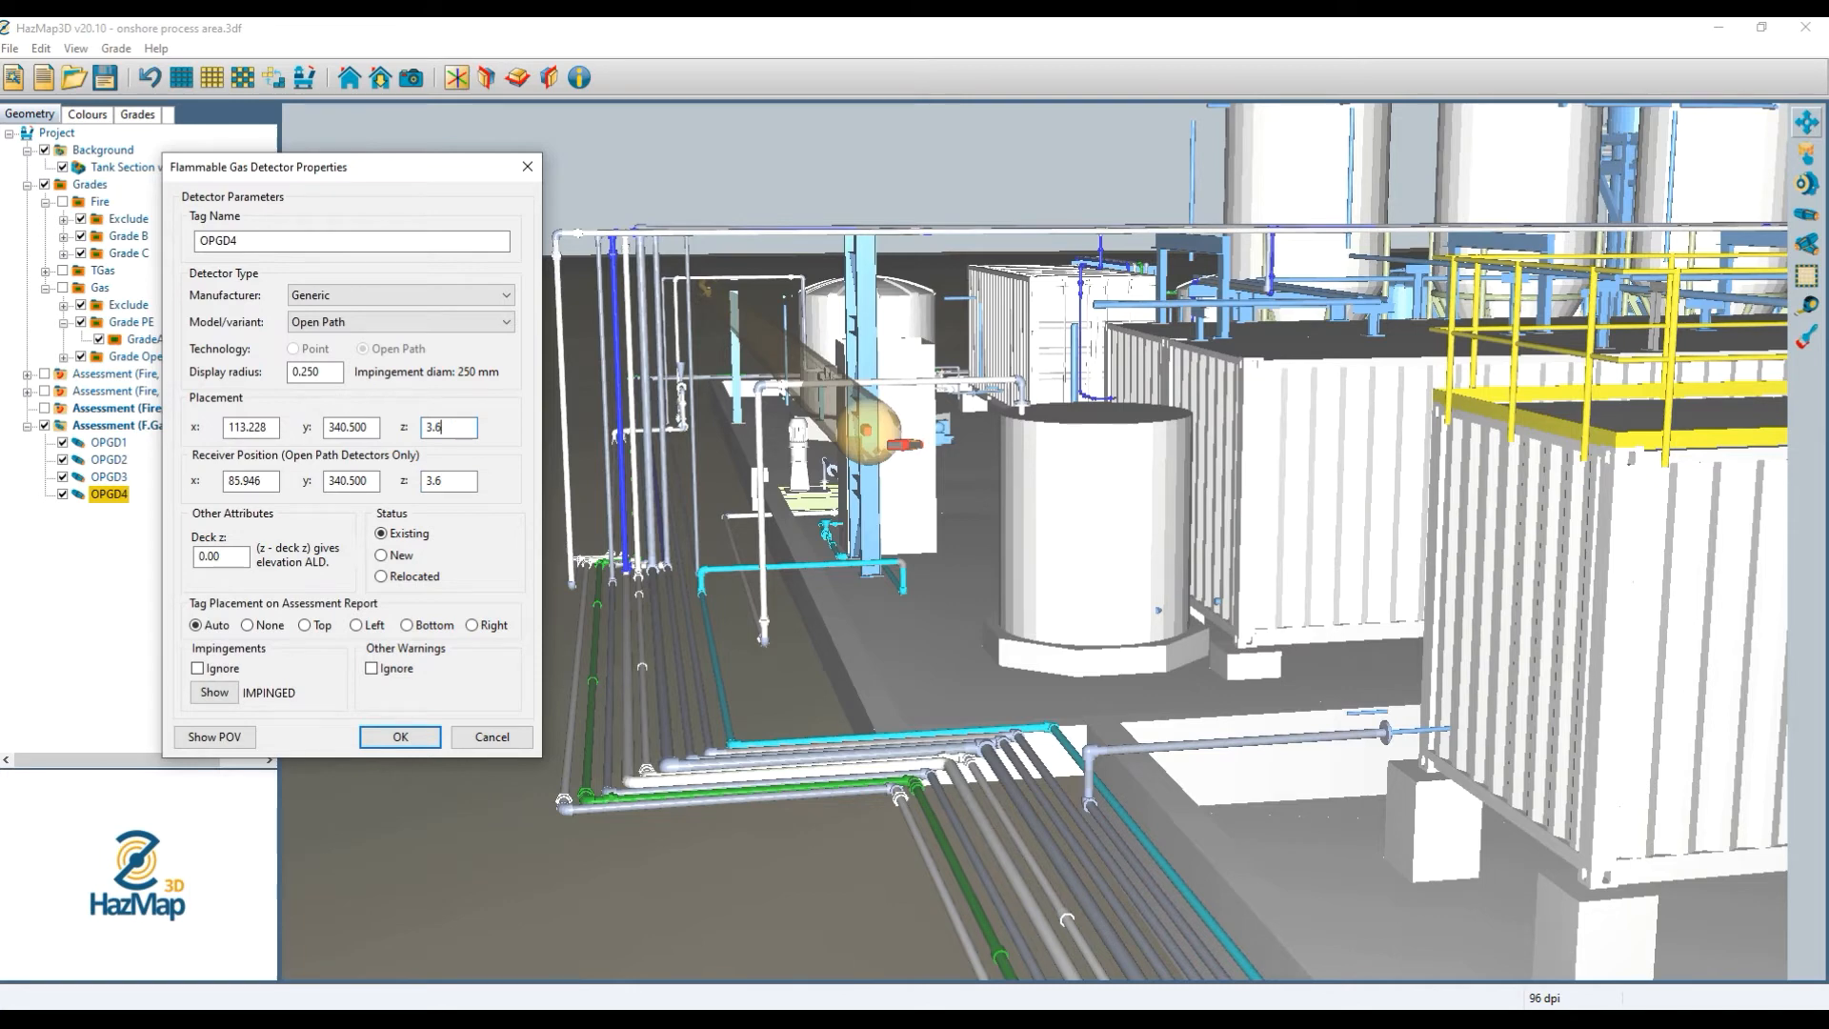
click(400, 737)
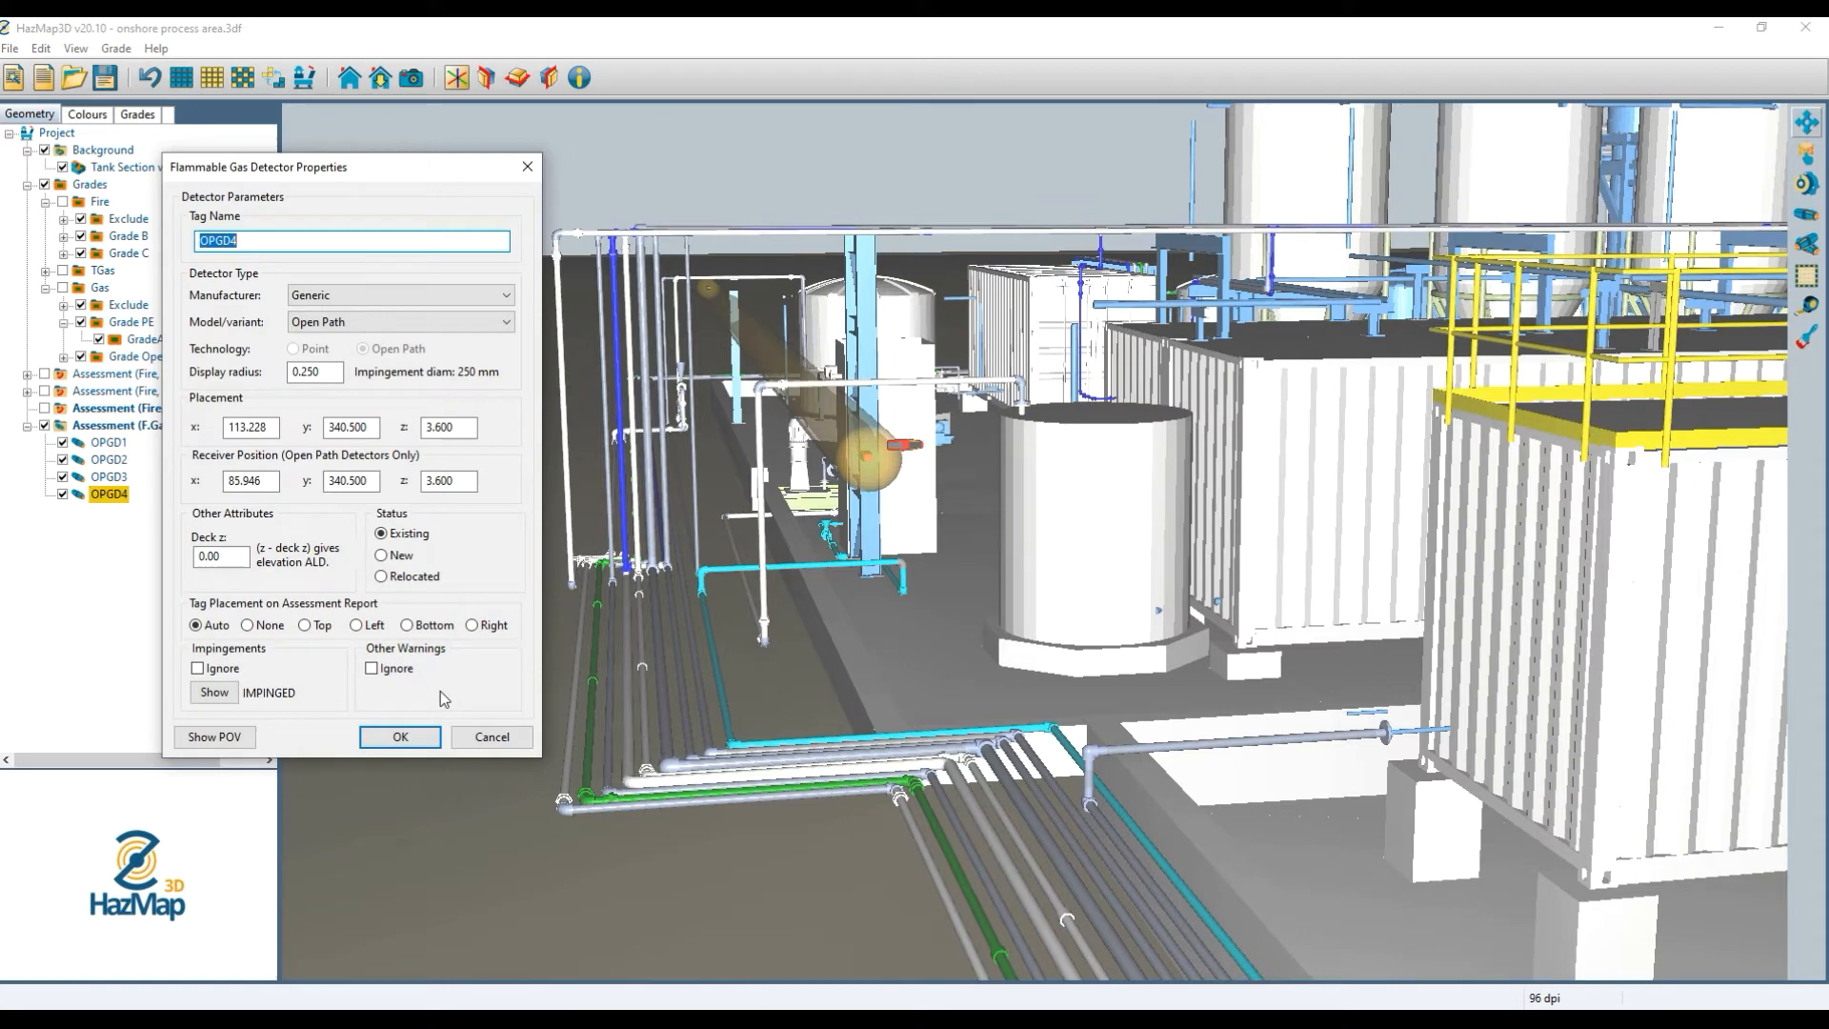
click(395, 737)
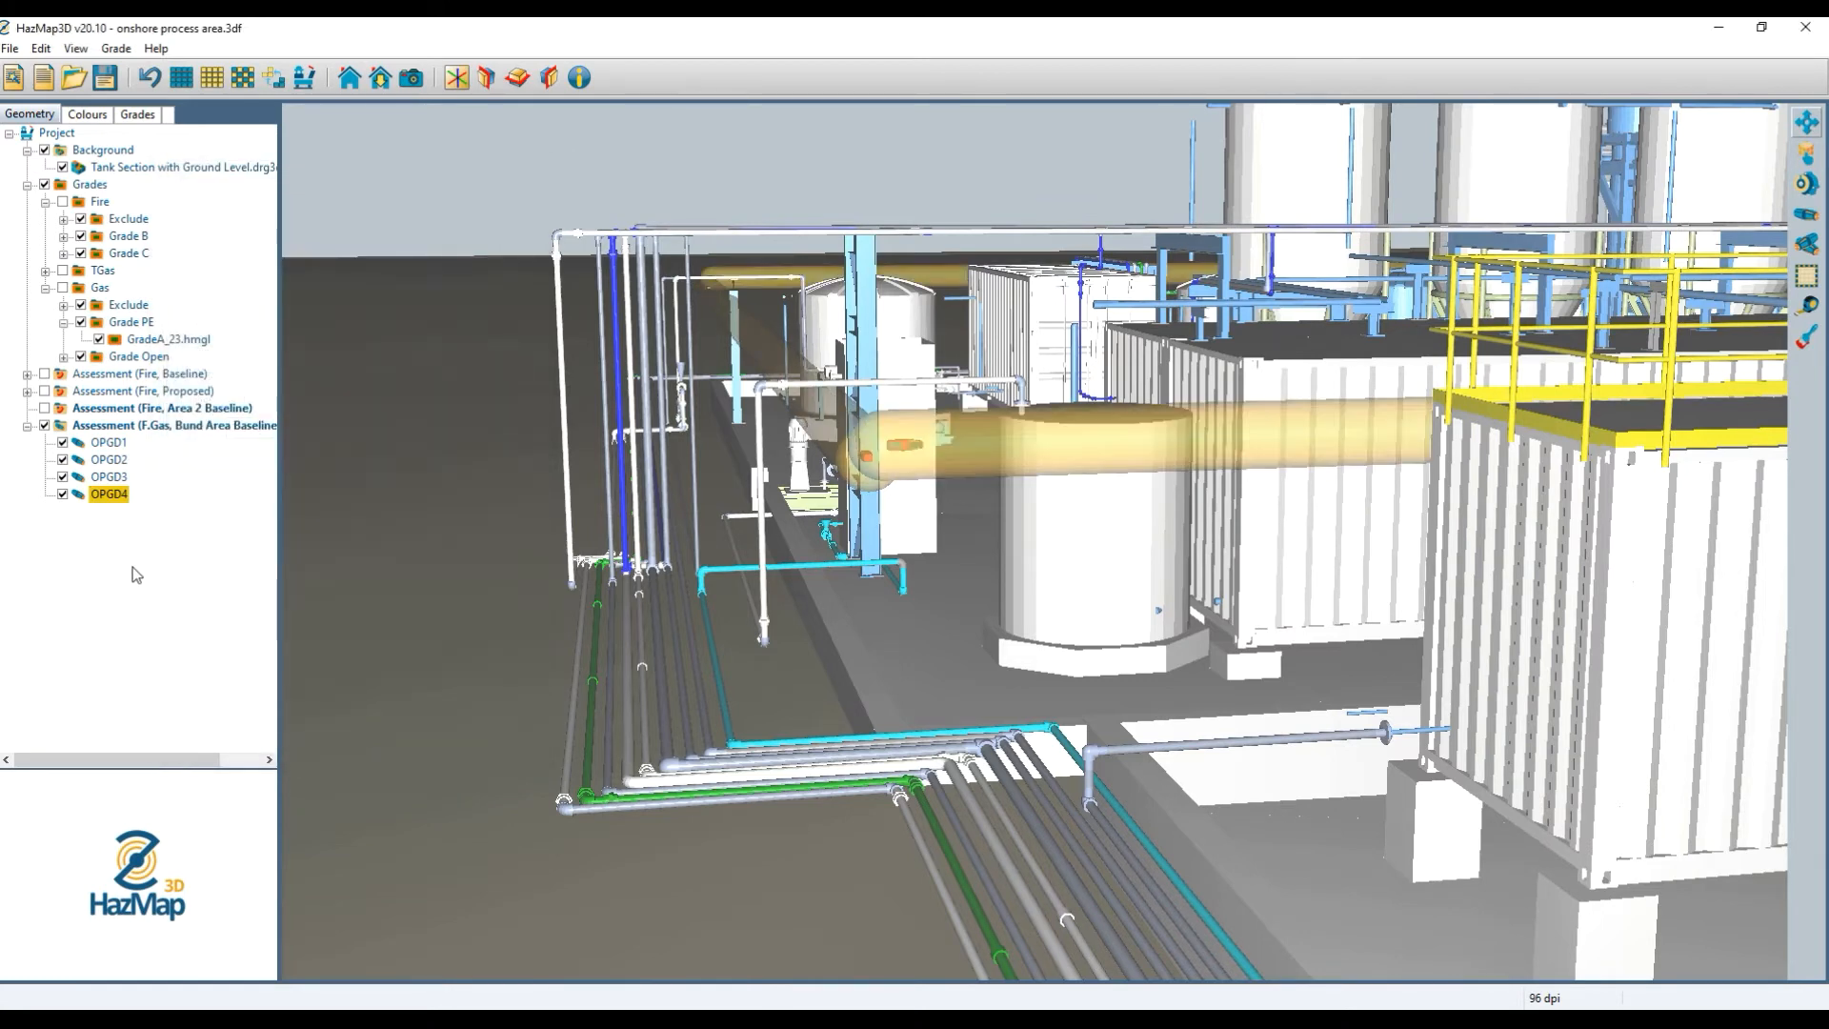
Show the impingements of OPGD4 and examine its beam path around the steel column and pipework beside the tank.
double_click(106, 496)
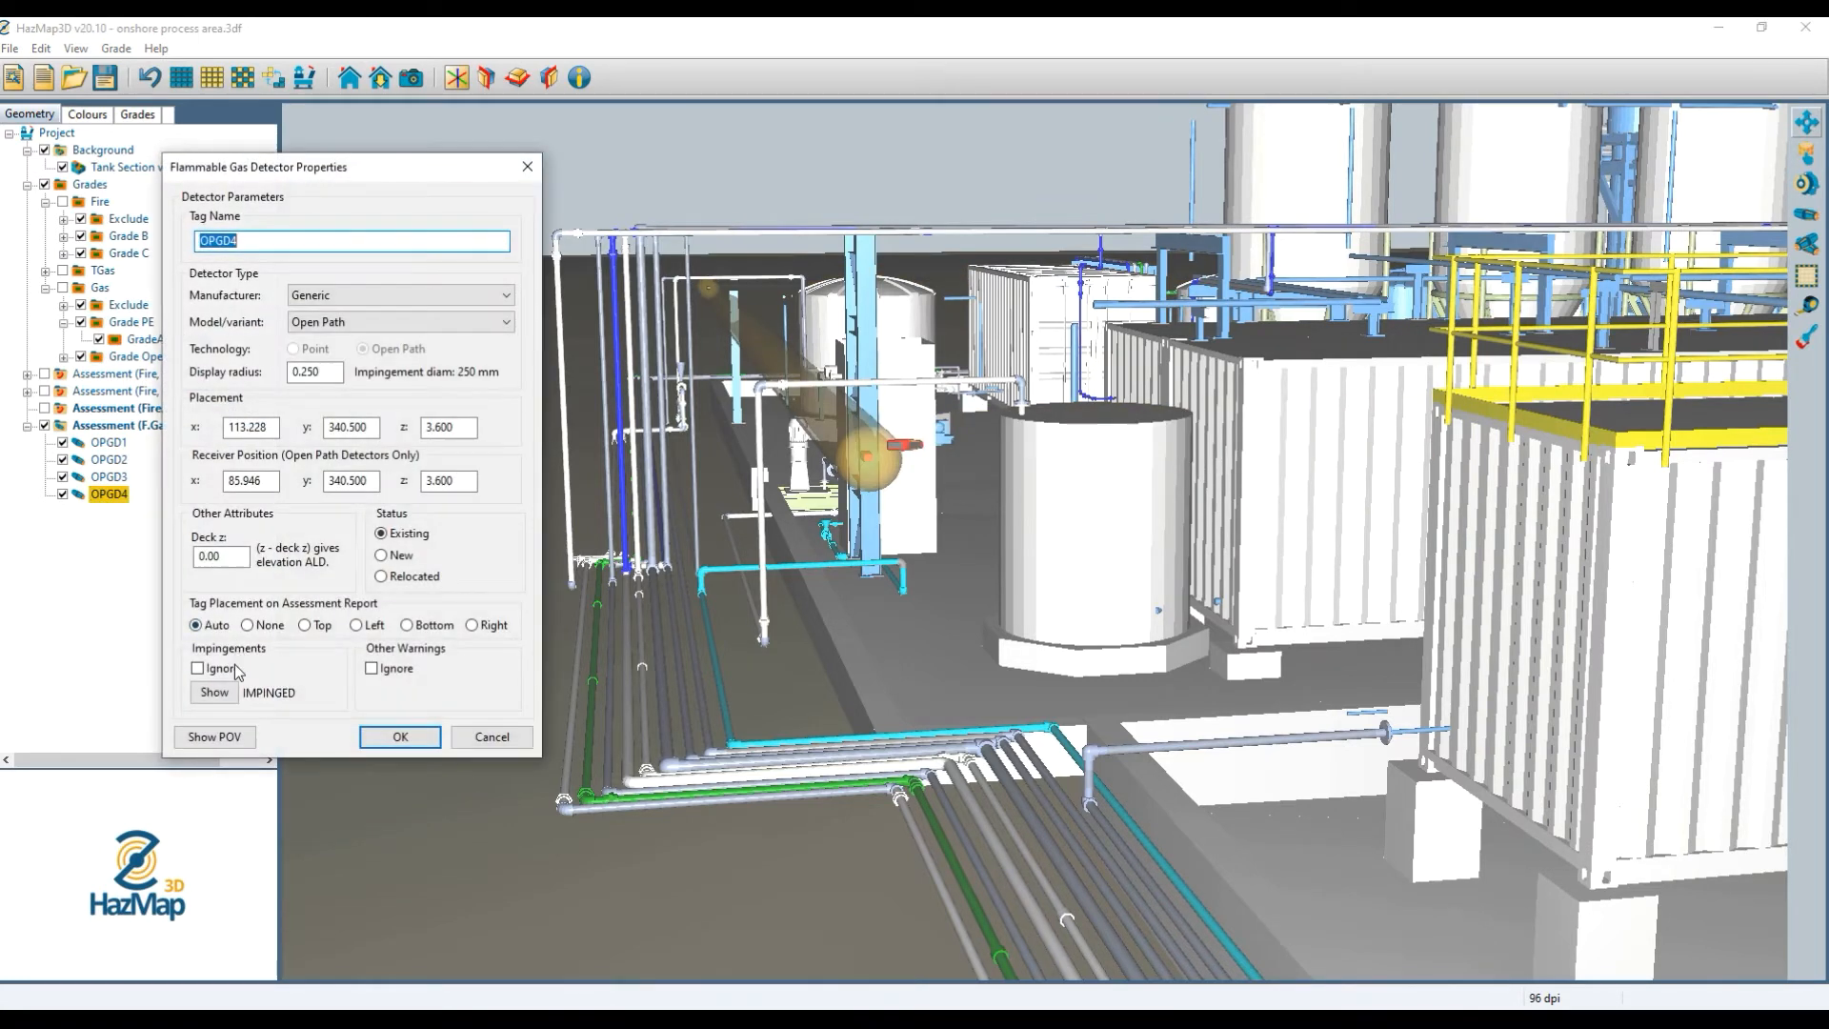
click(214, 693)
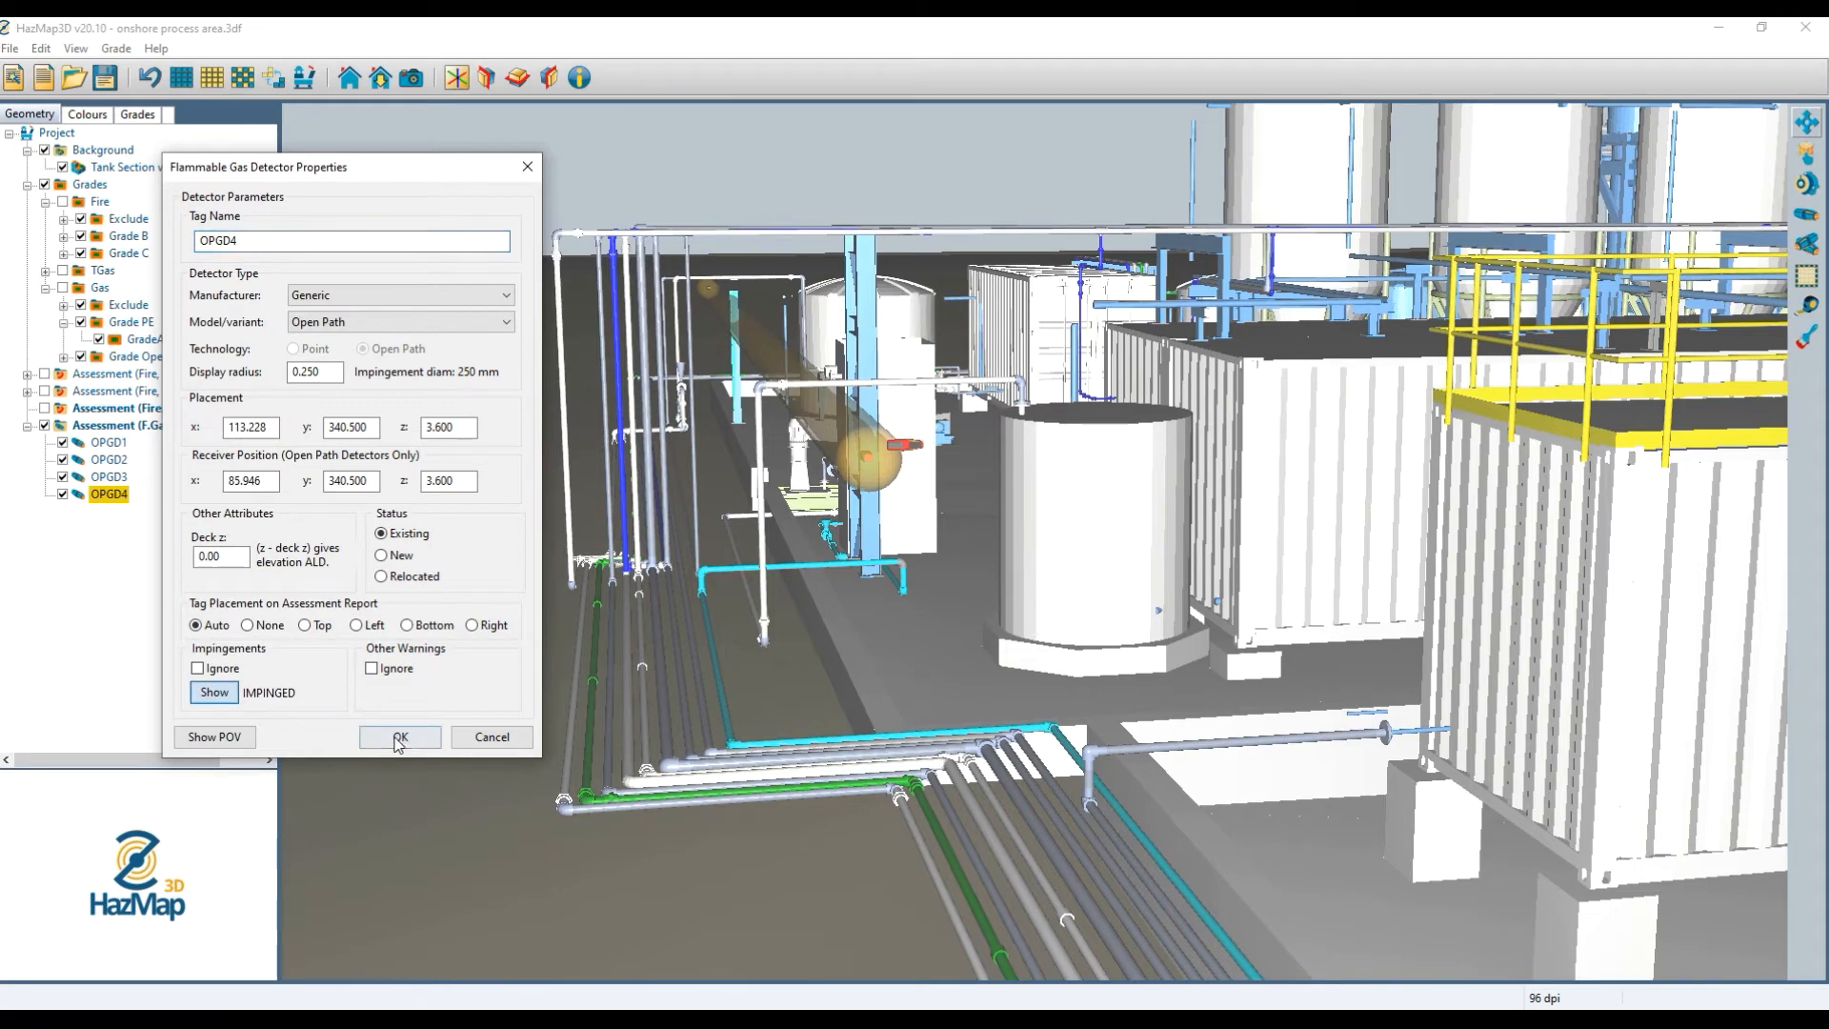
click(398, 738)
scroll(757, 290, up, 10)
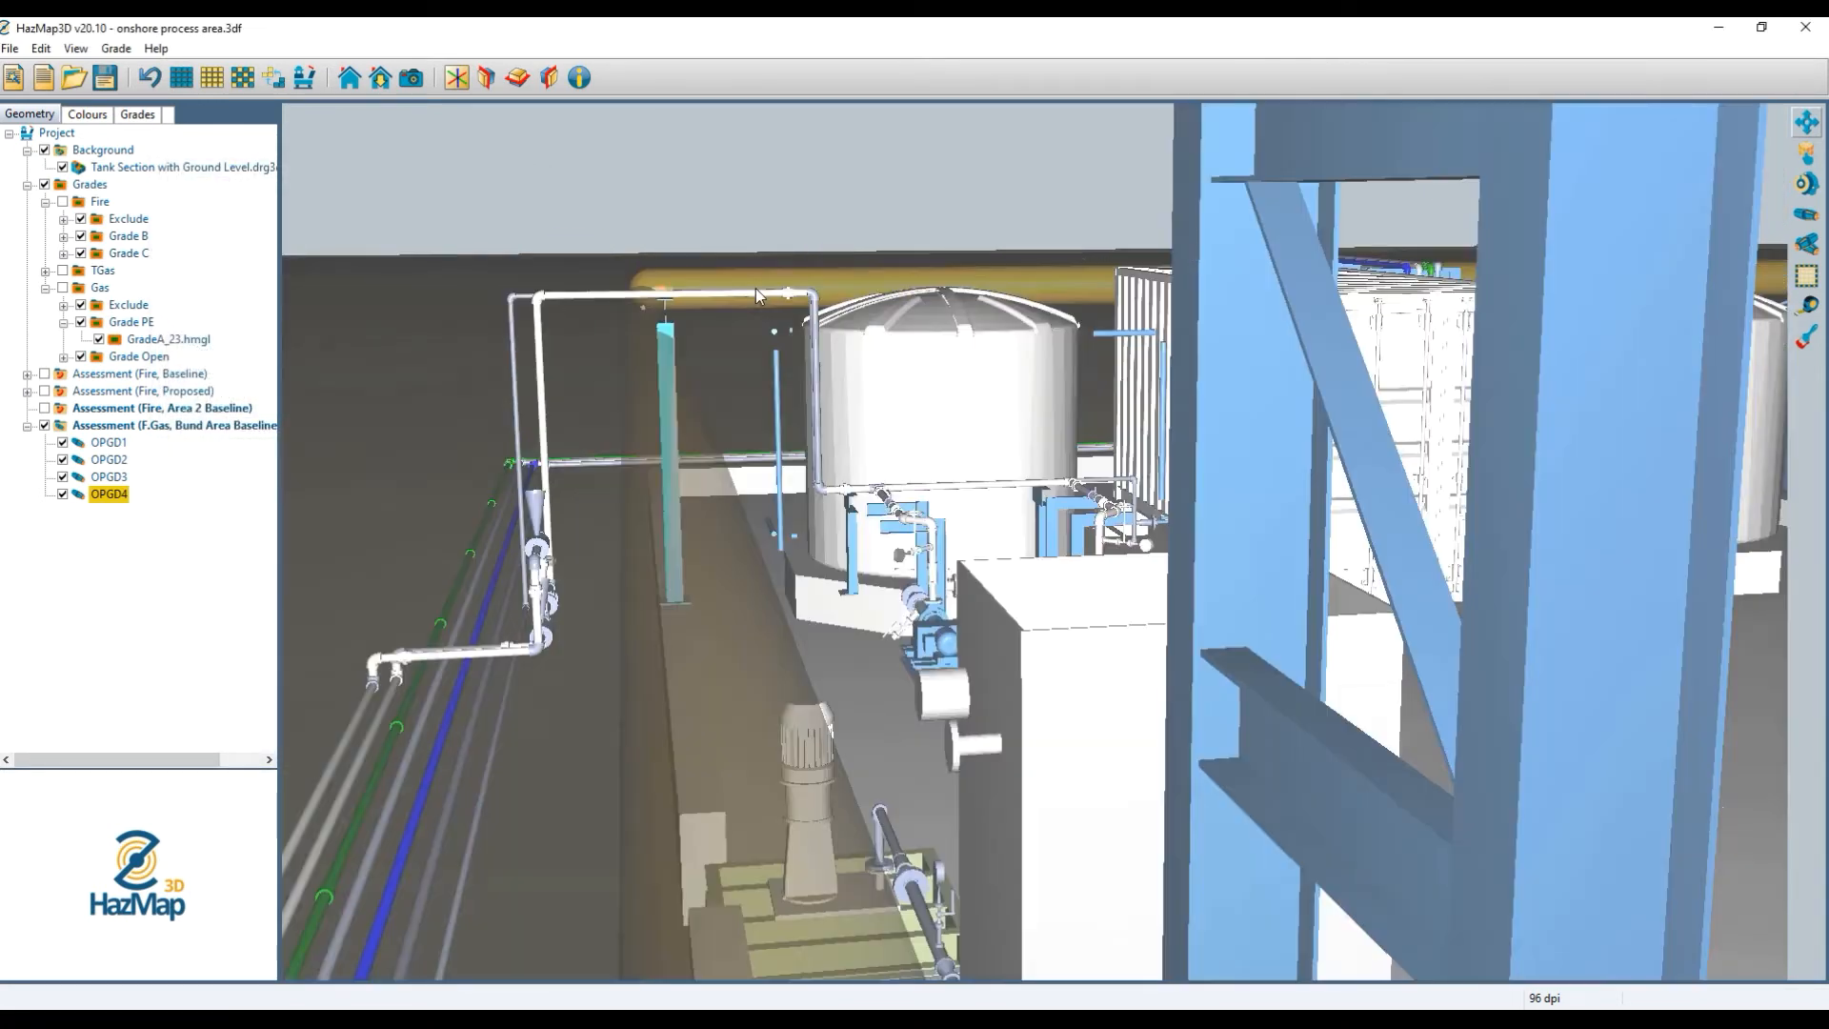
scroll(723, 401, down, 6)
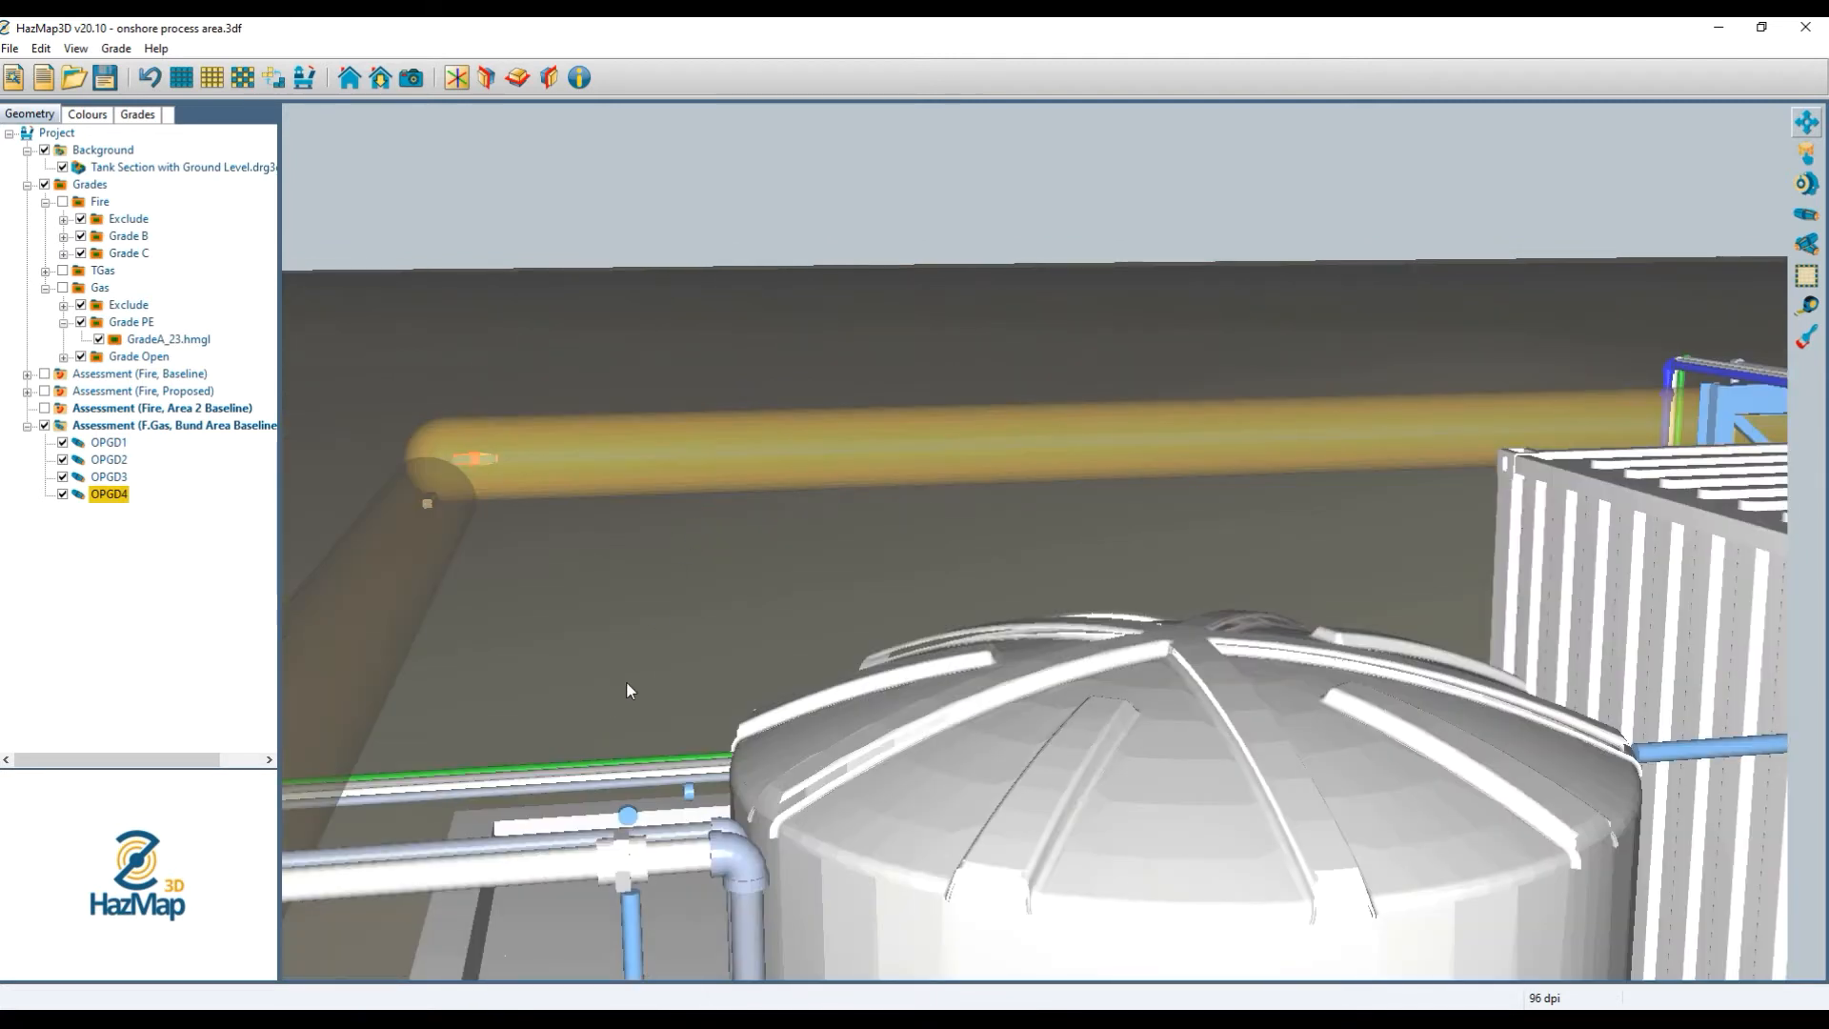
middle_drag(626, 680, 687, 675)
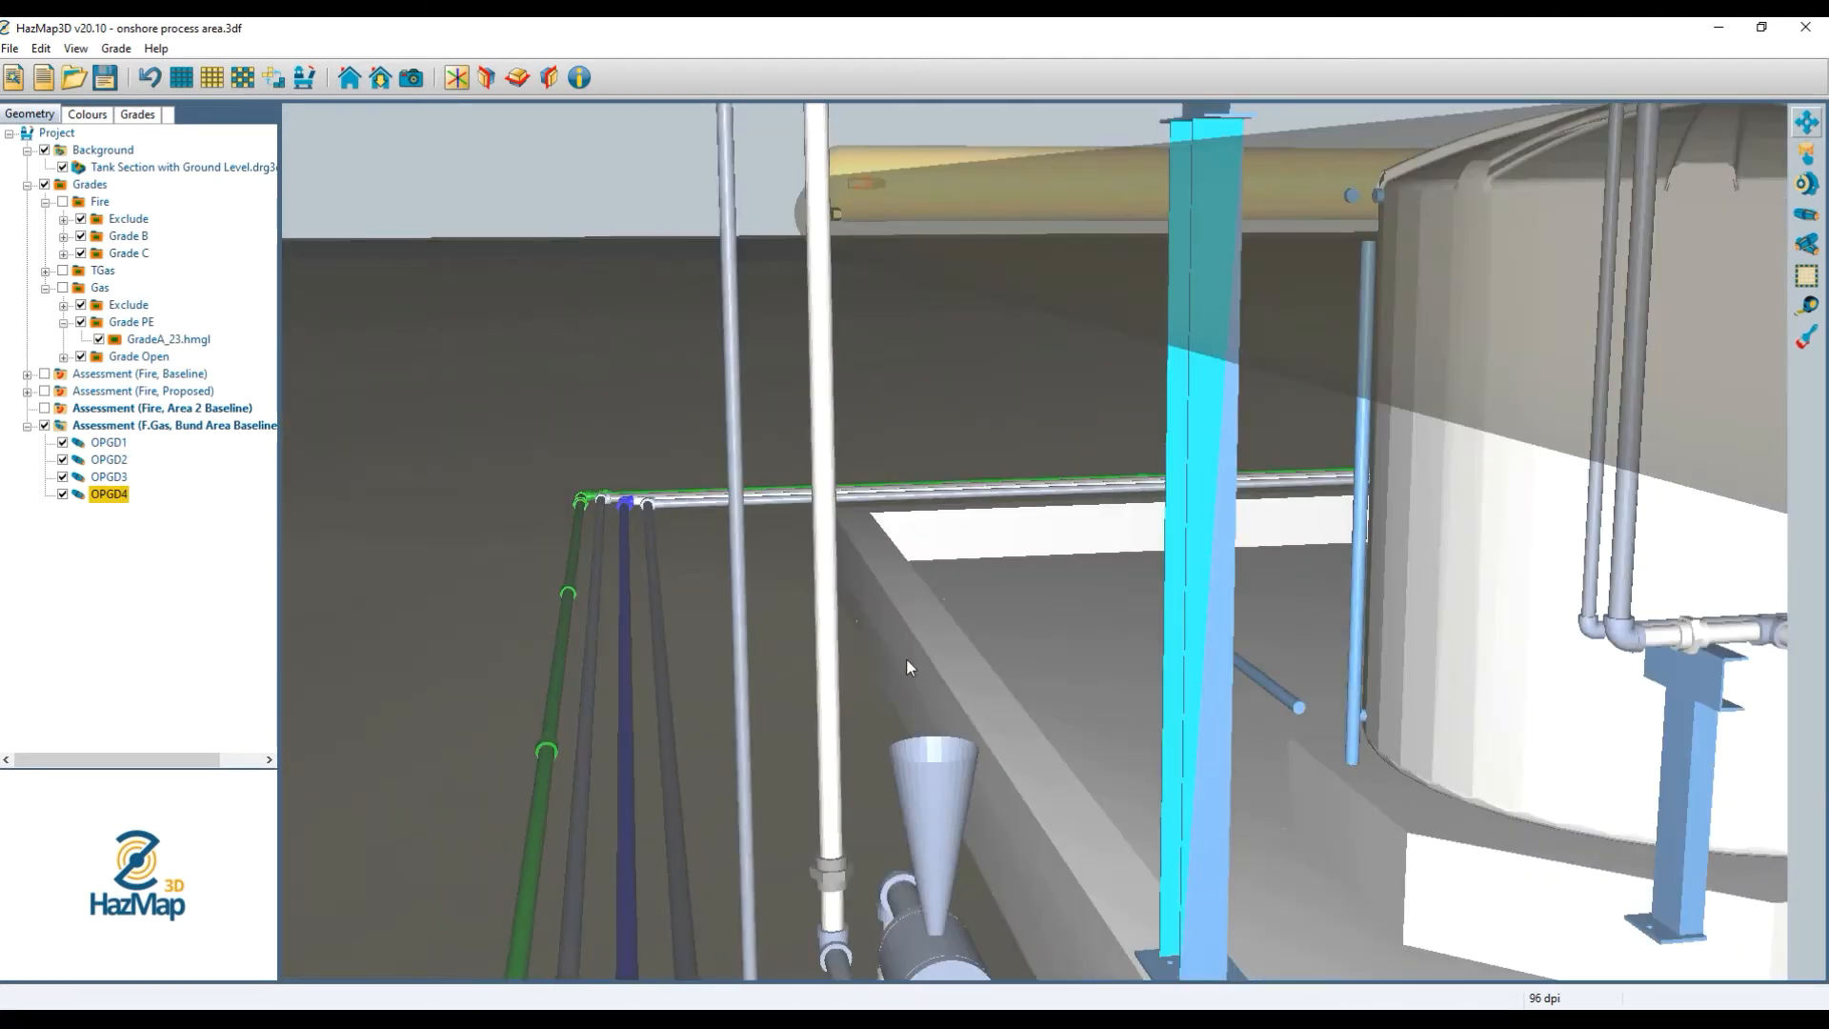
scroll(910, 638, down, 3)
middle_drag(843, 567, 832, 563)
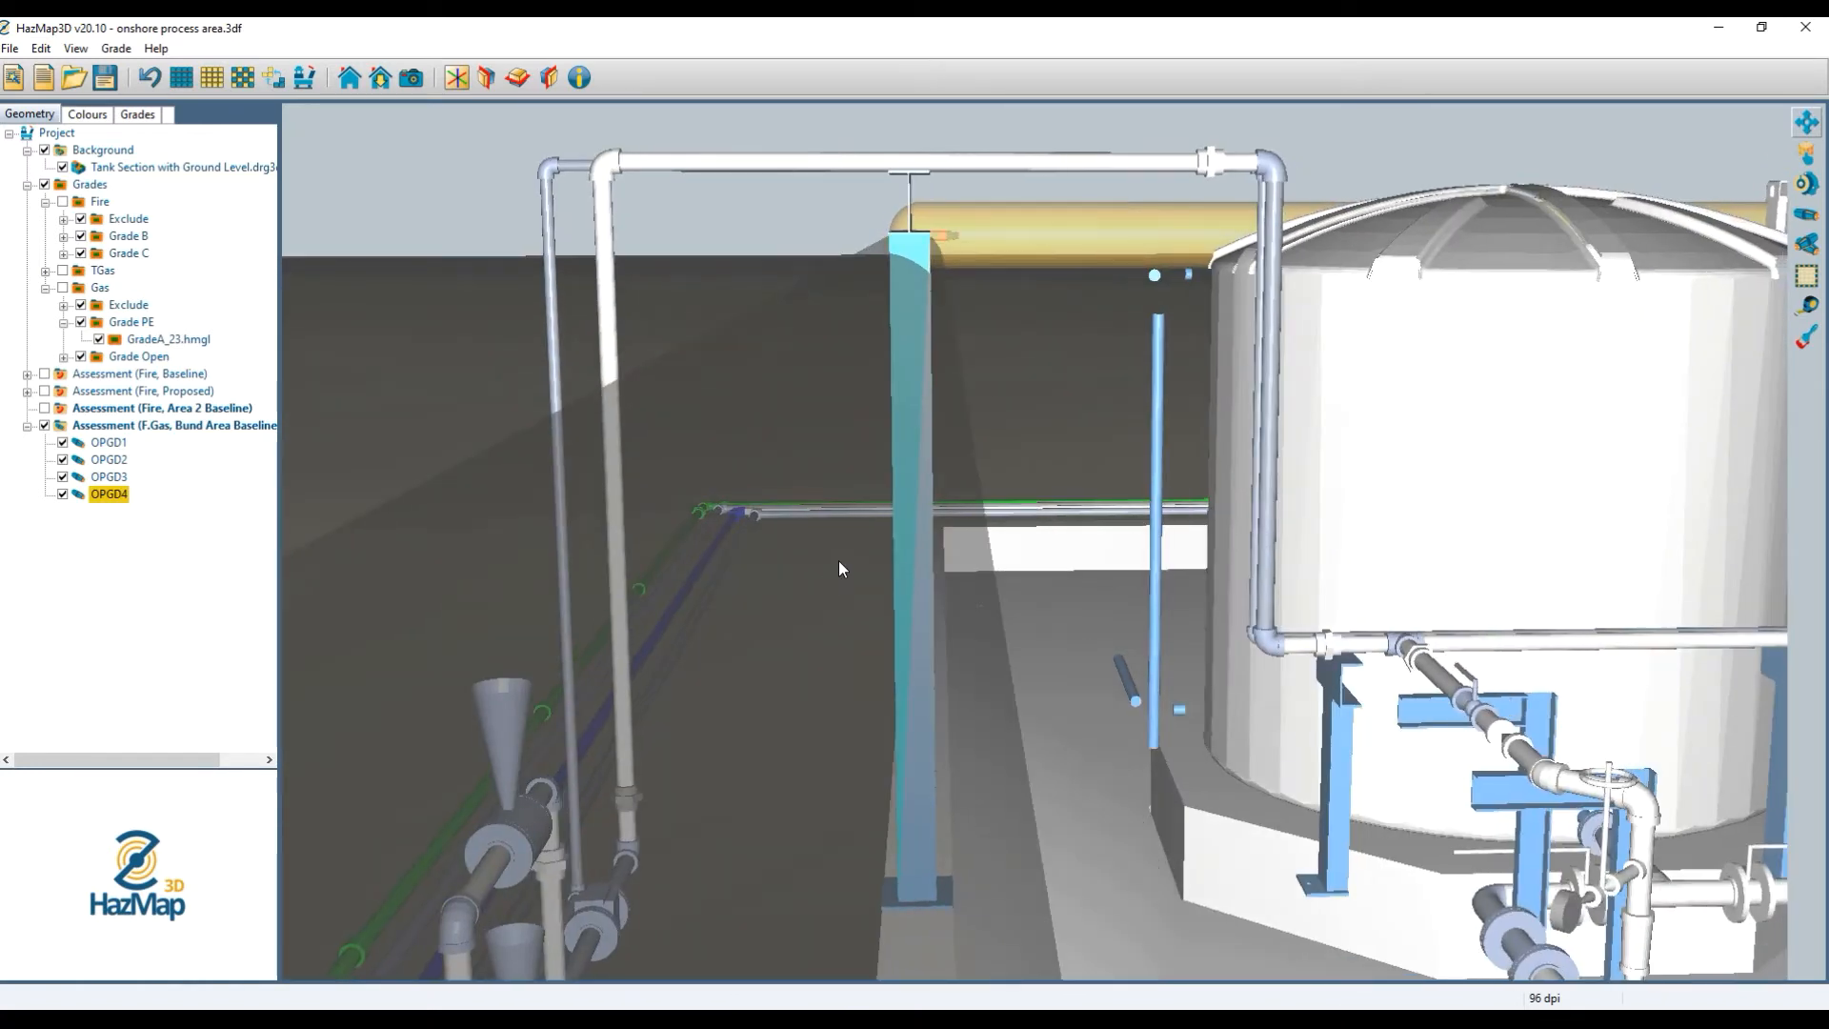
Set the placement and receiver y positions of OPGD4 to 340.25, apply them and recheck its impingement status.
double_click(109, 493)
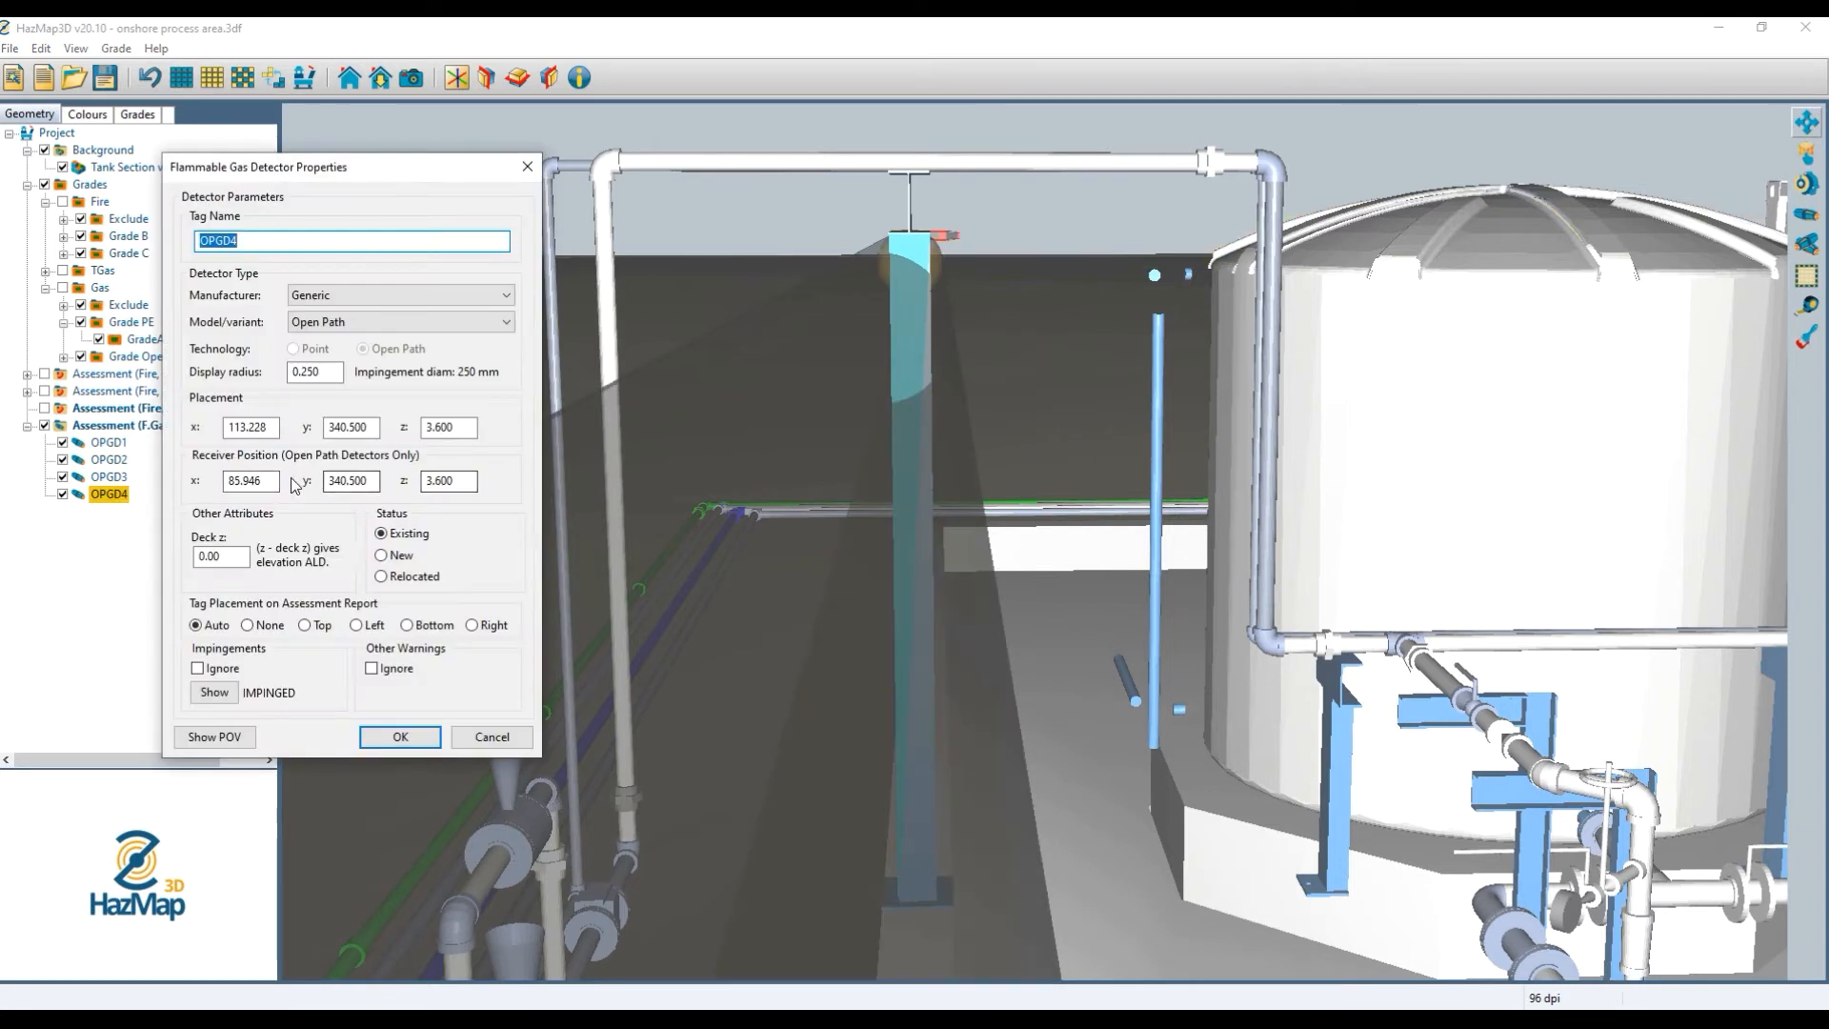
click(390, 427)
key(BackSpace)
key(BackSpace)
key(BackSpace)
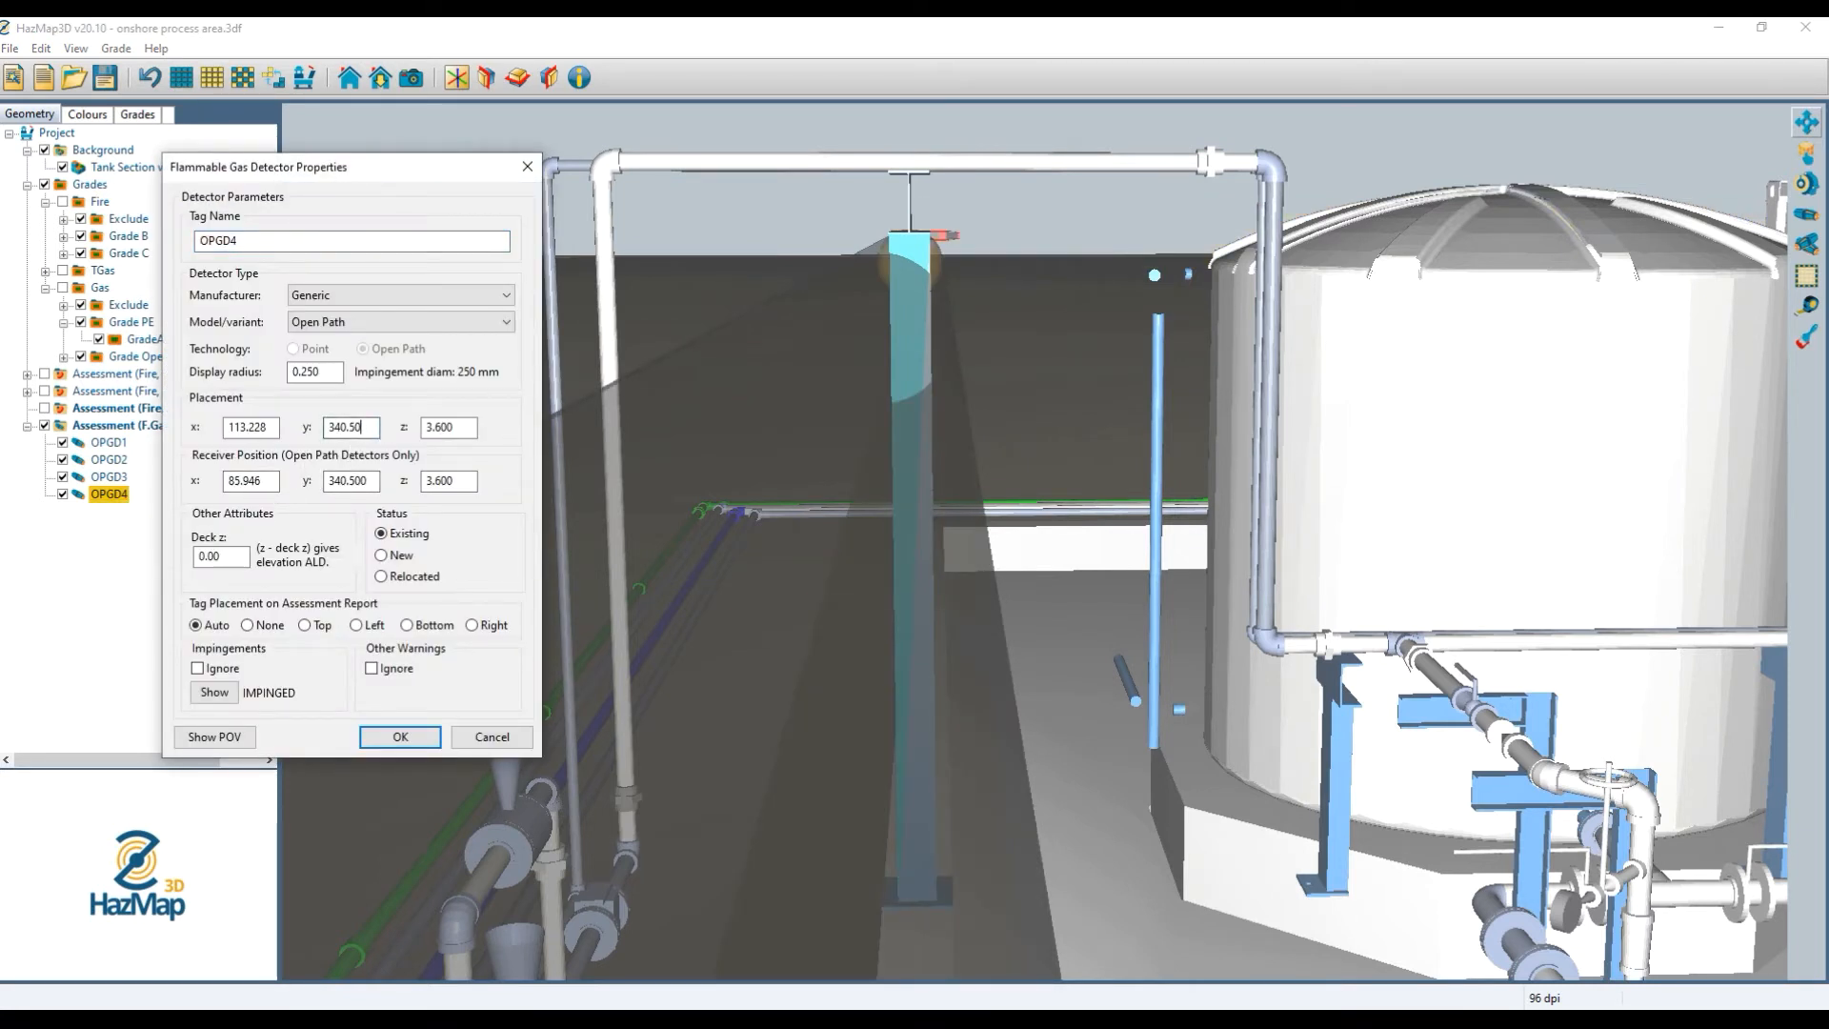
text(3)
key(BackSpace)
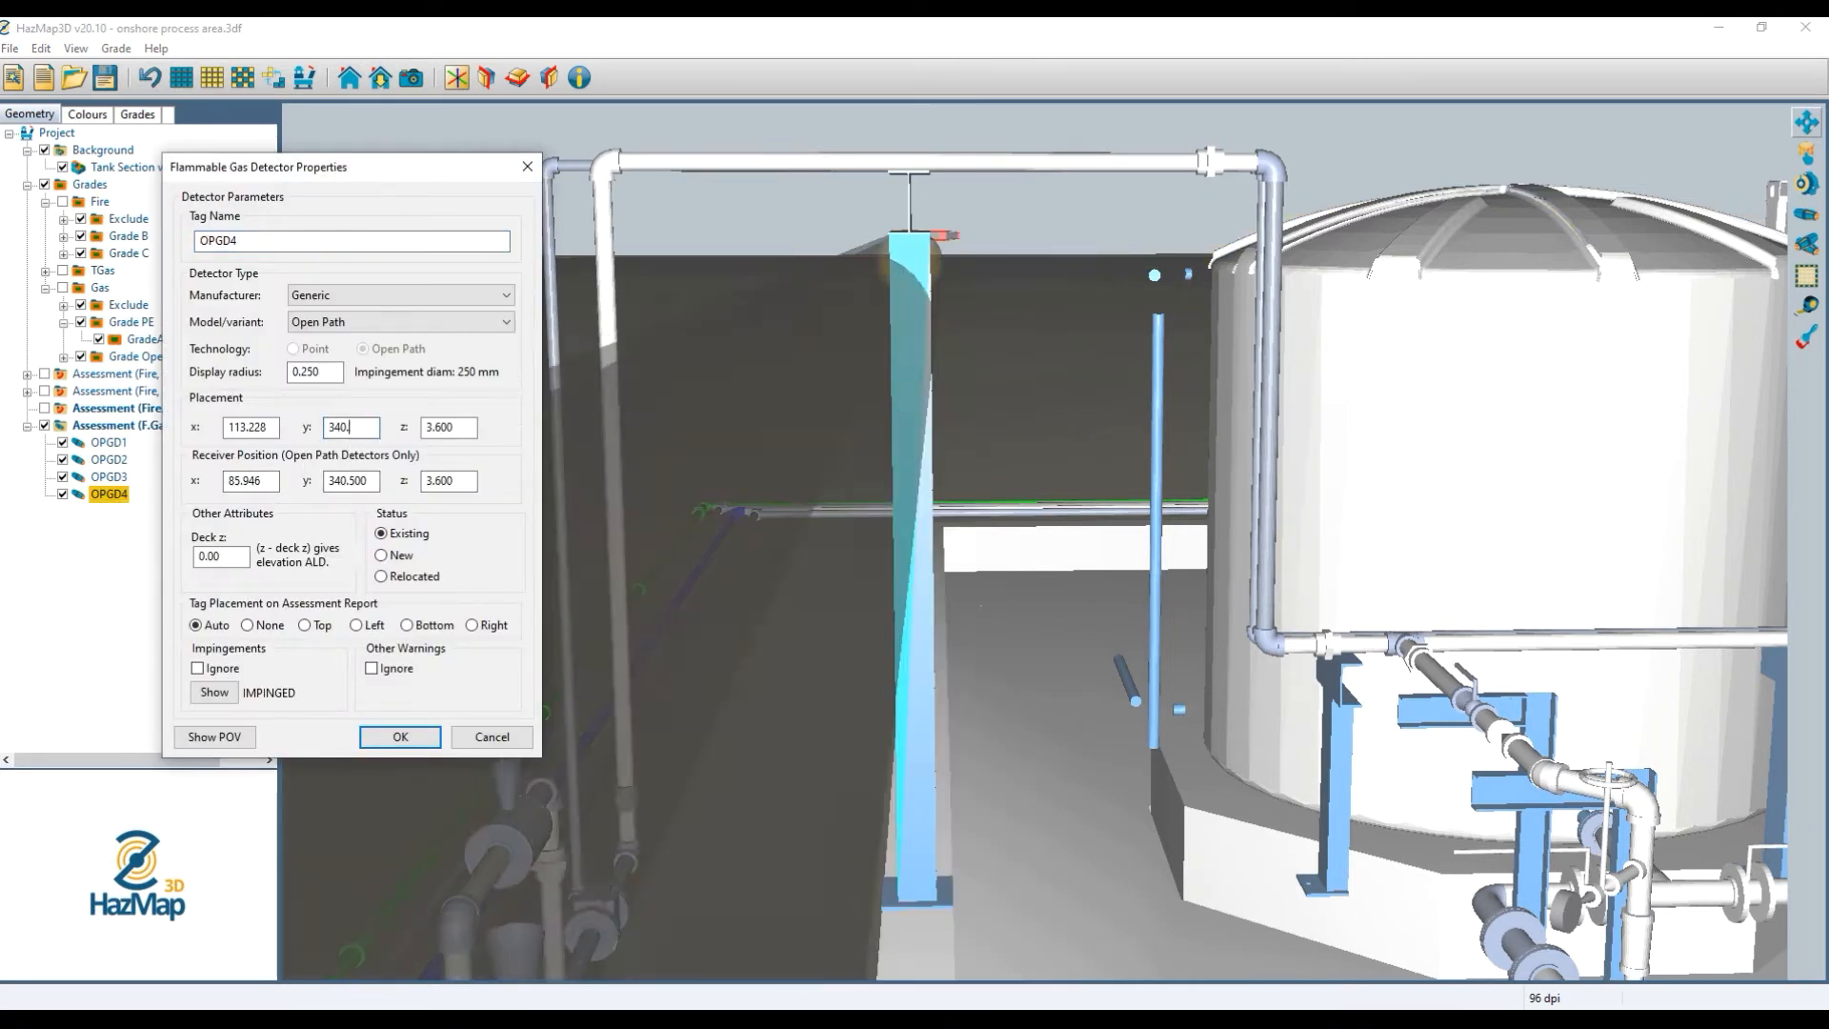
text(25)
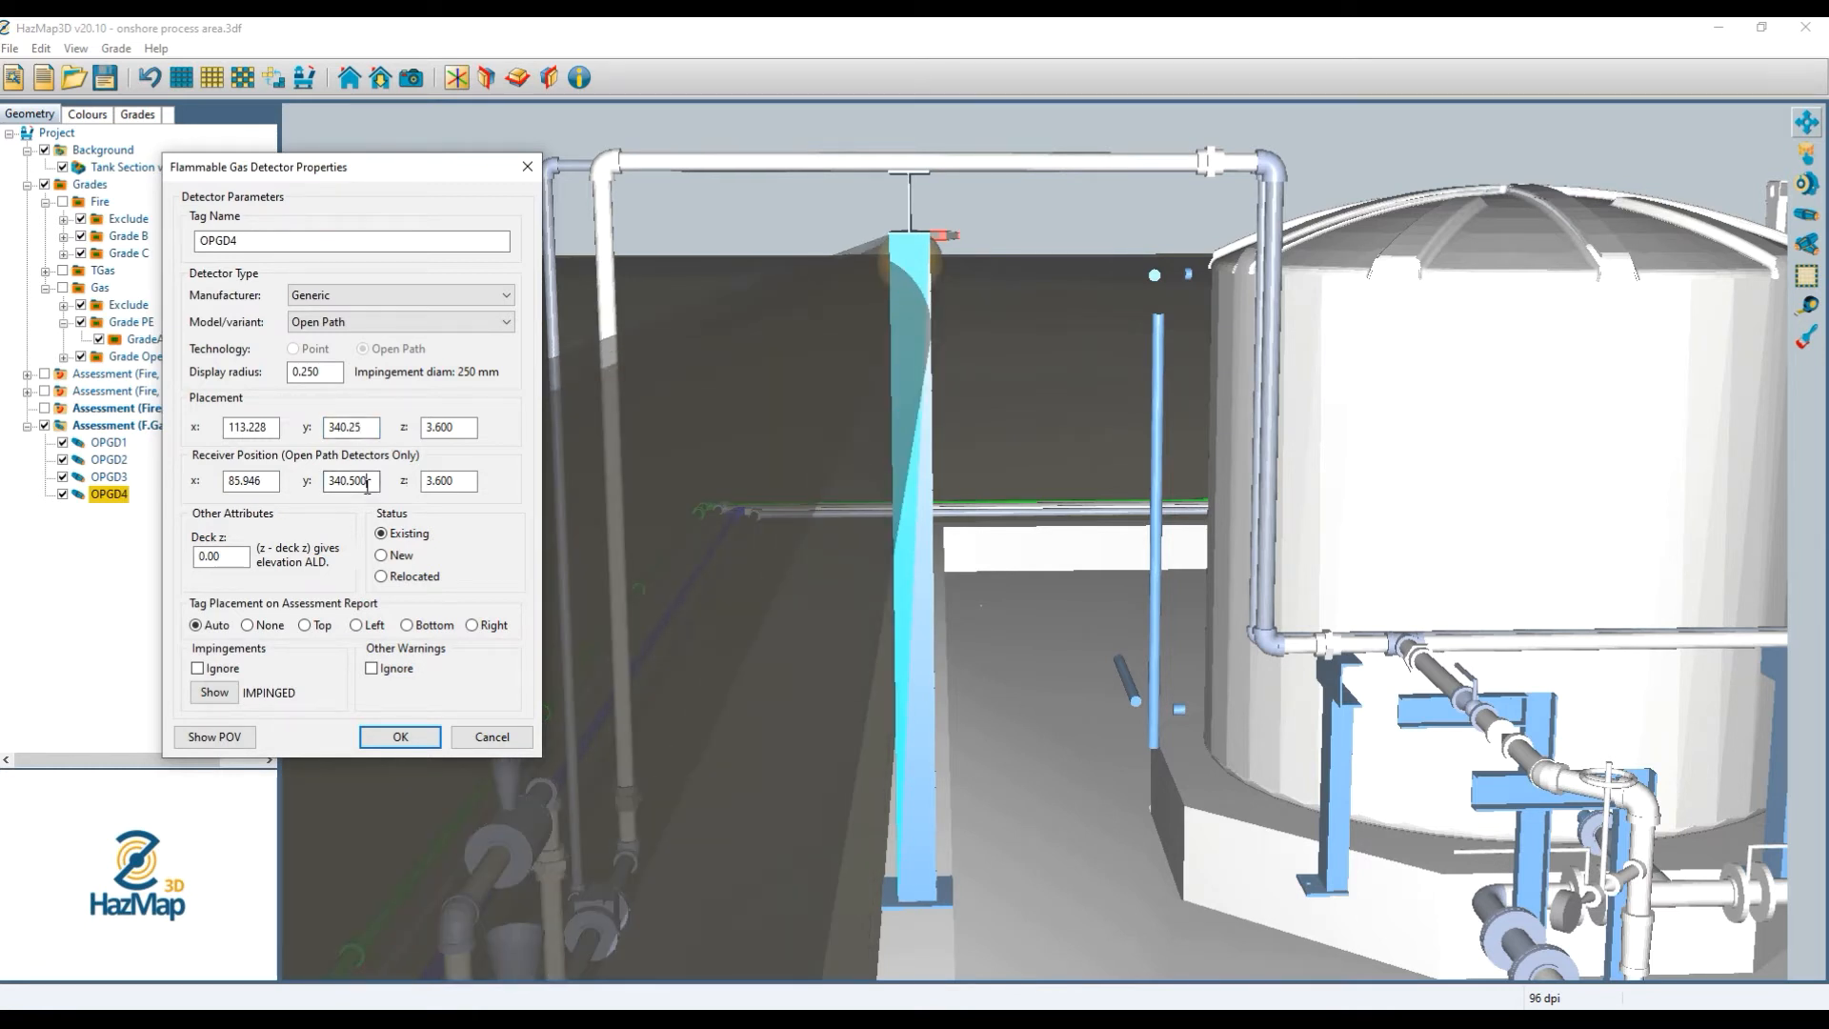
text(25)
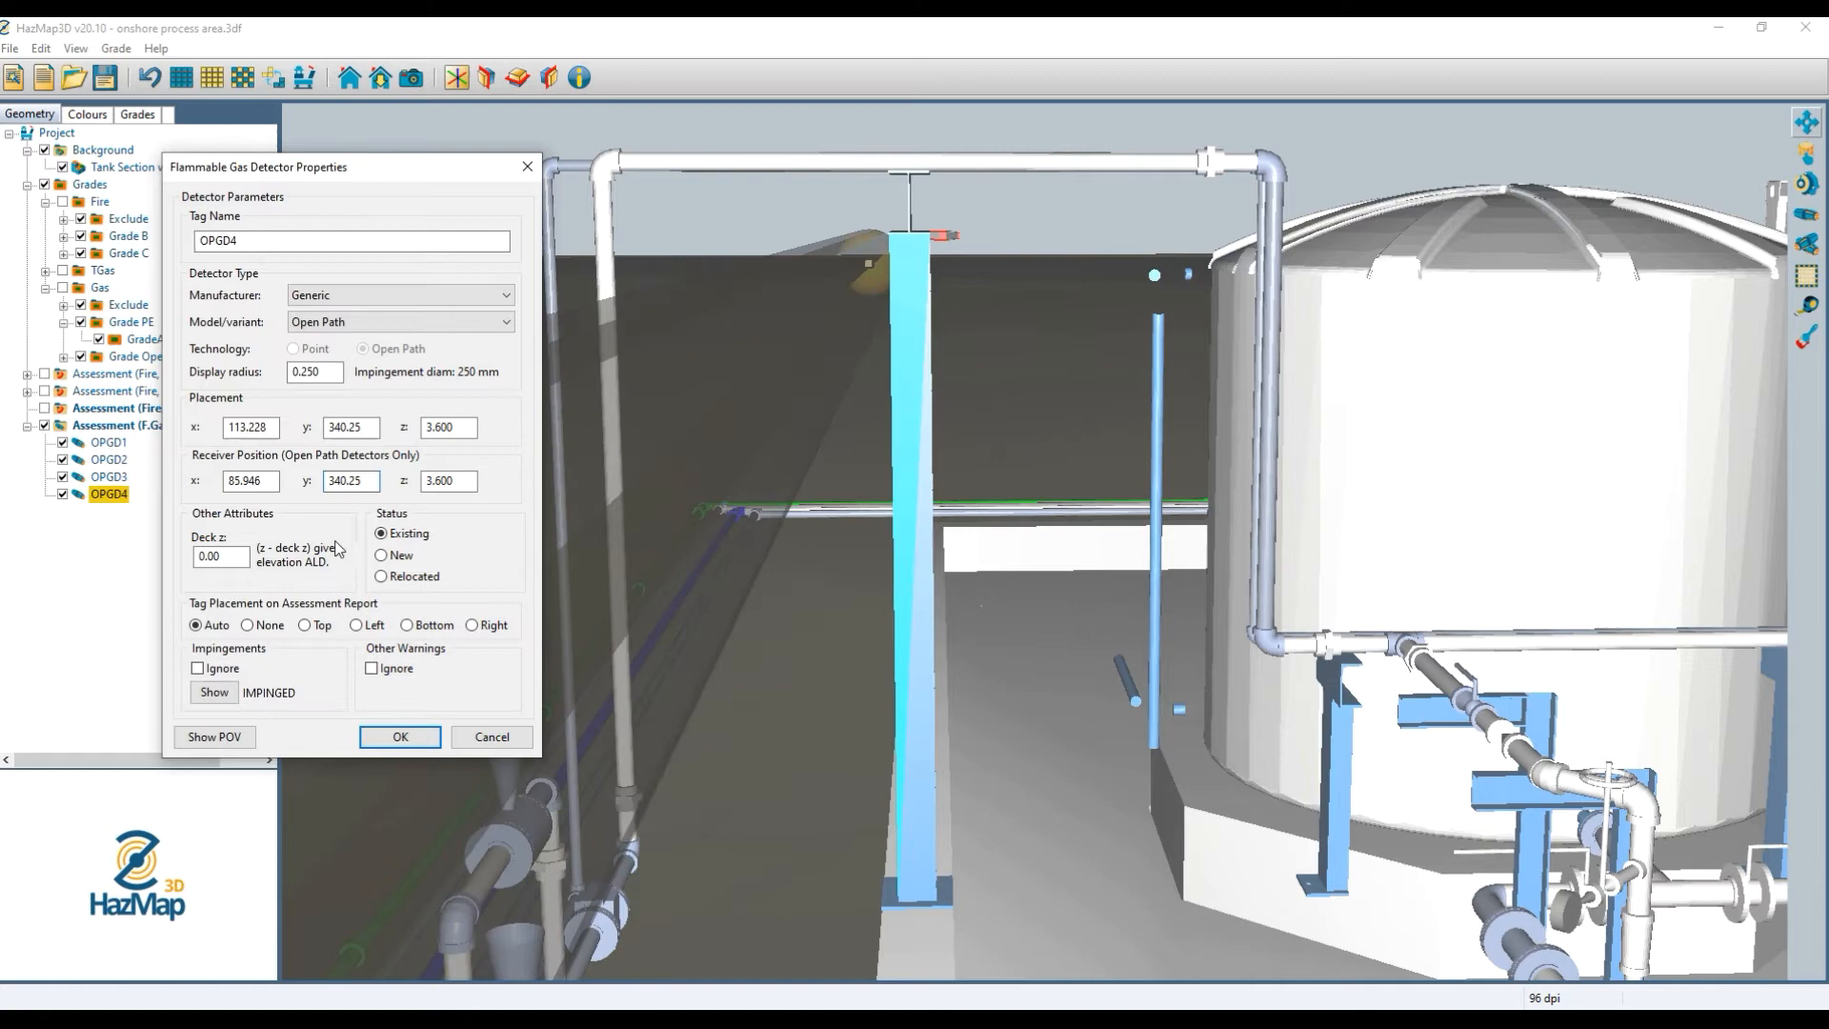
click(386, 734)
double_click(105, 493)
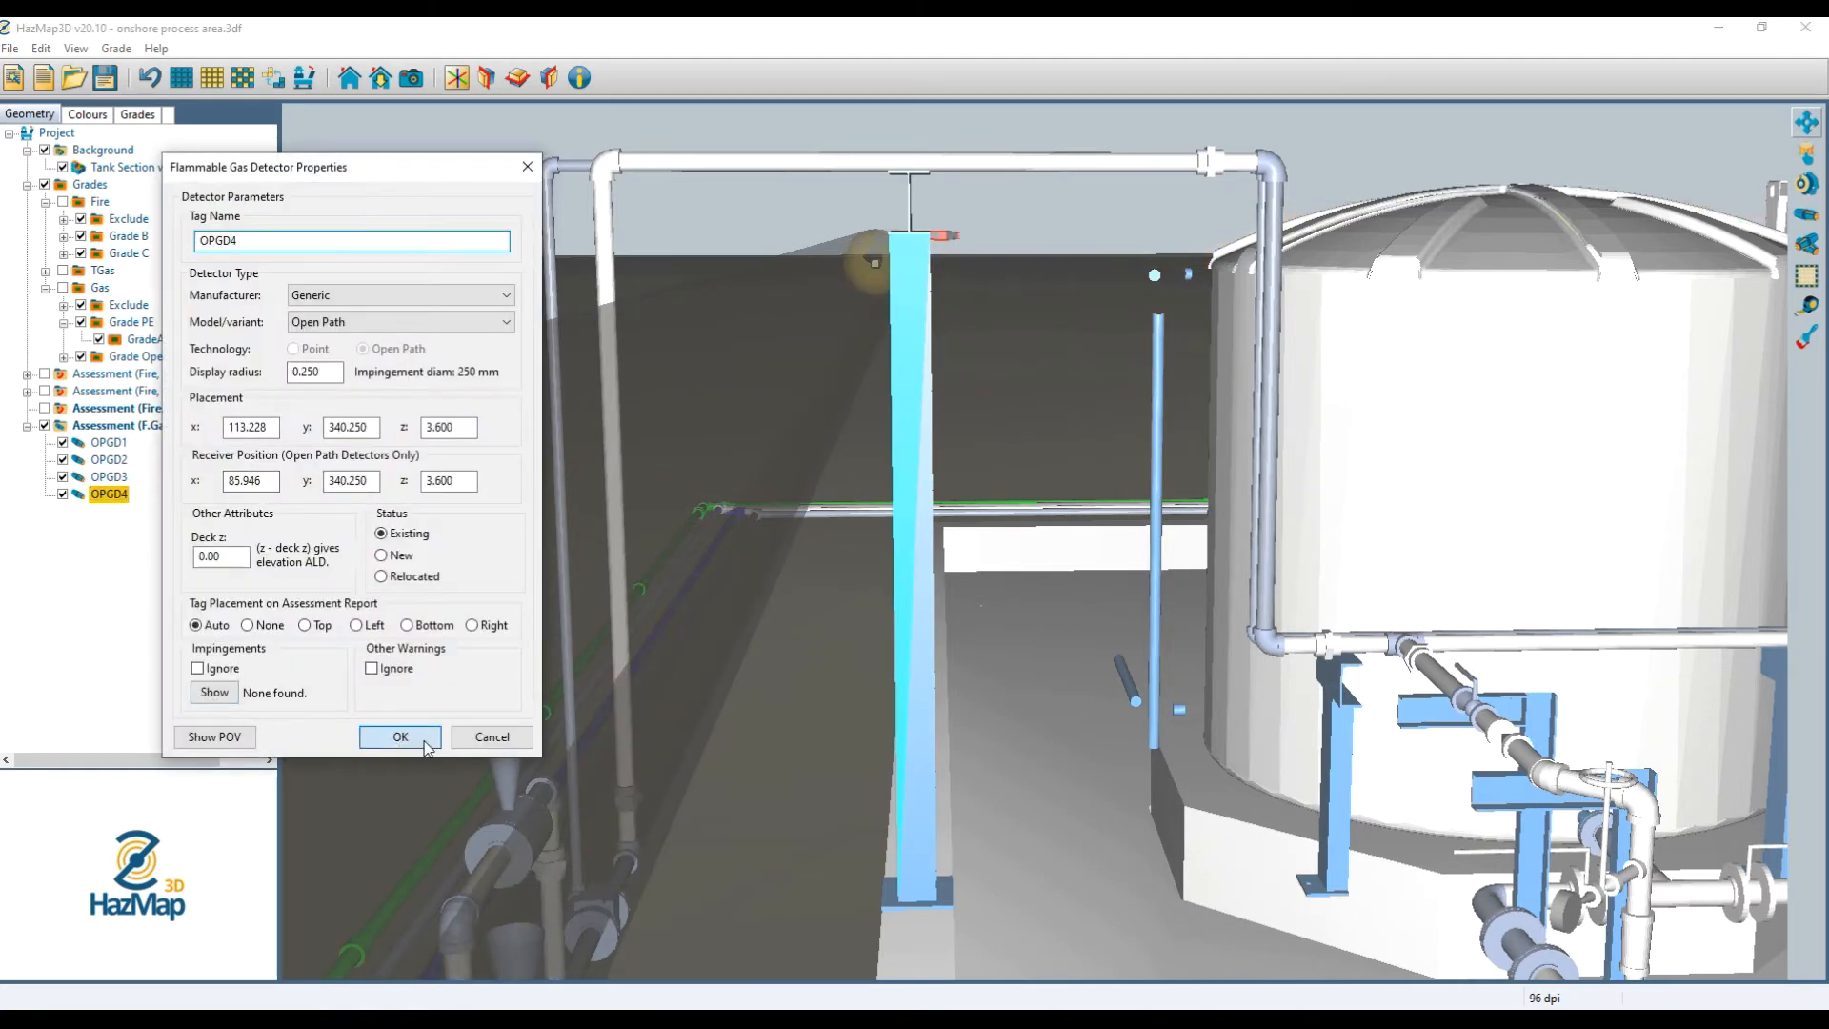
click(400, 736)
Examine the beam perimeter around the whole process area and the open aisle between the vessel groups.
key(Home)
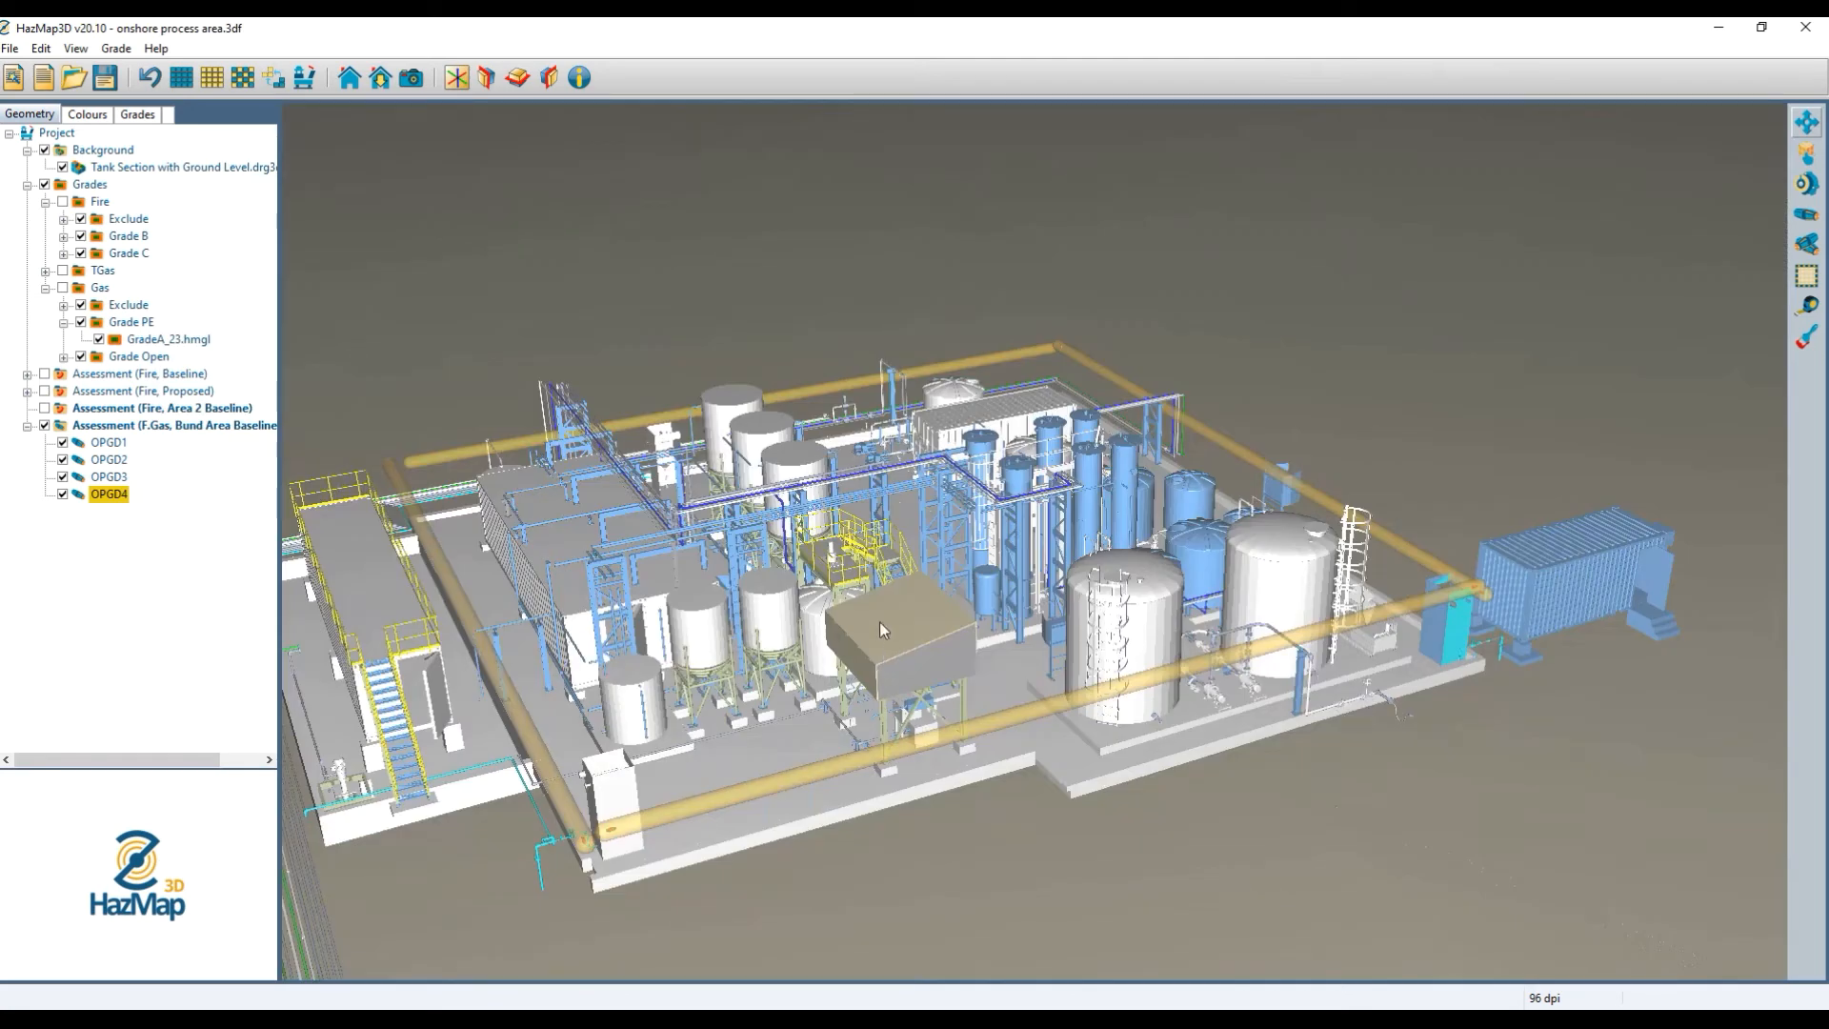
drag(818, 626, 1109, 633)
middle_drag(1109, 632, 938, 591)
scroll(937, 588, up, 1)
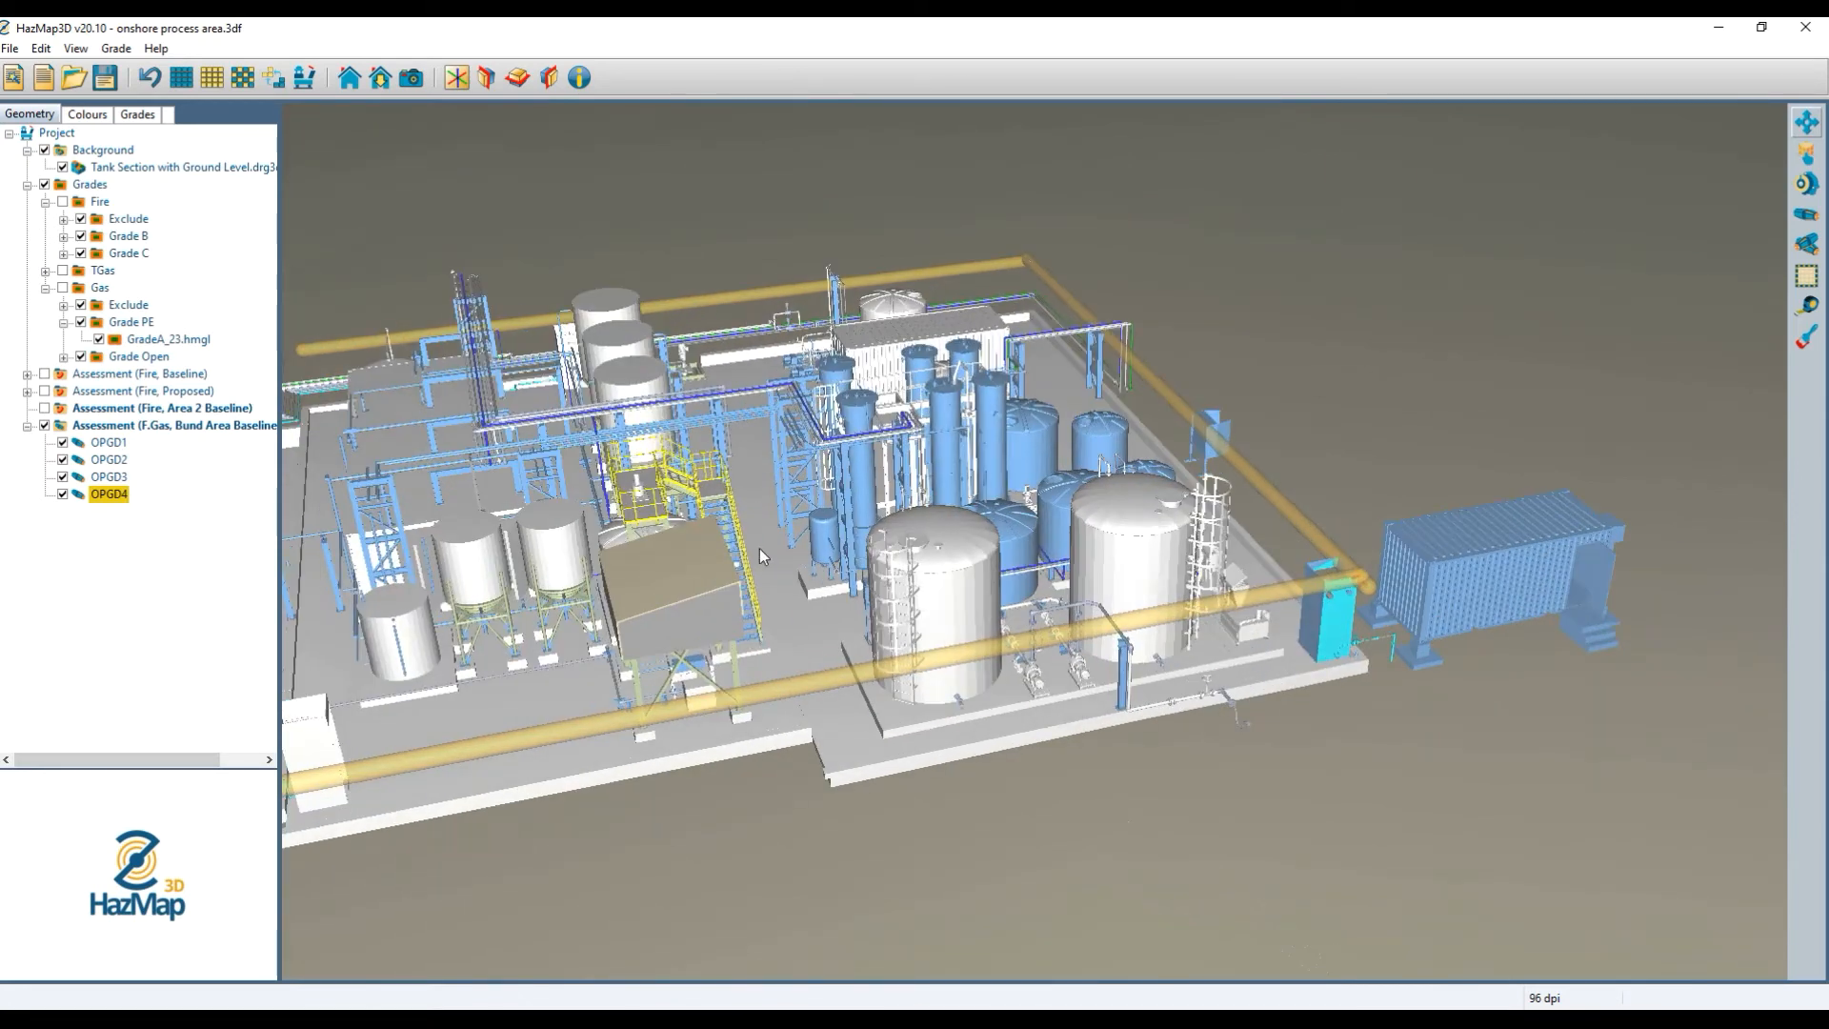
drag(546, 556, 454, 447)
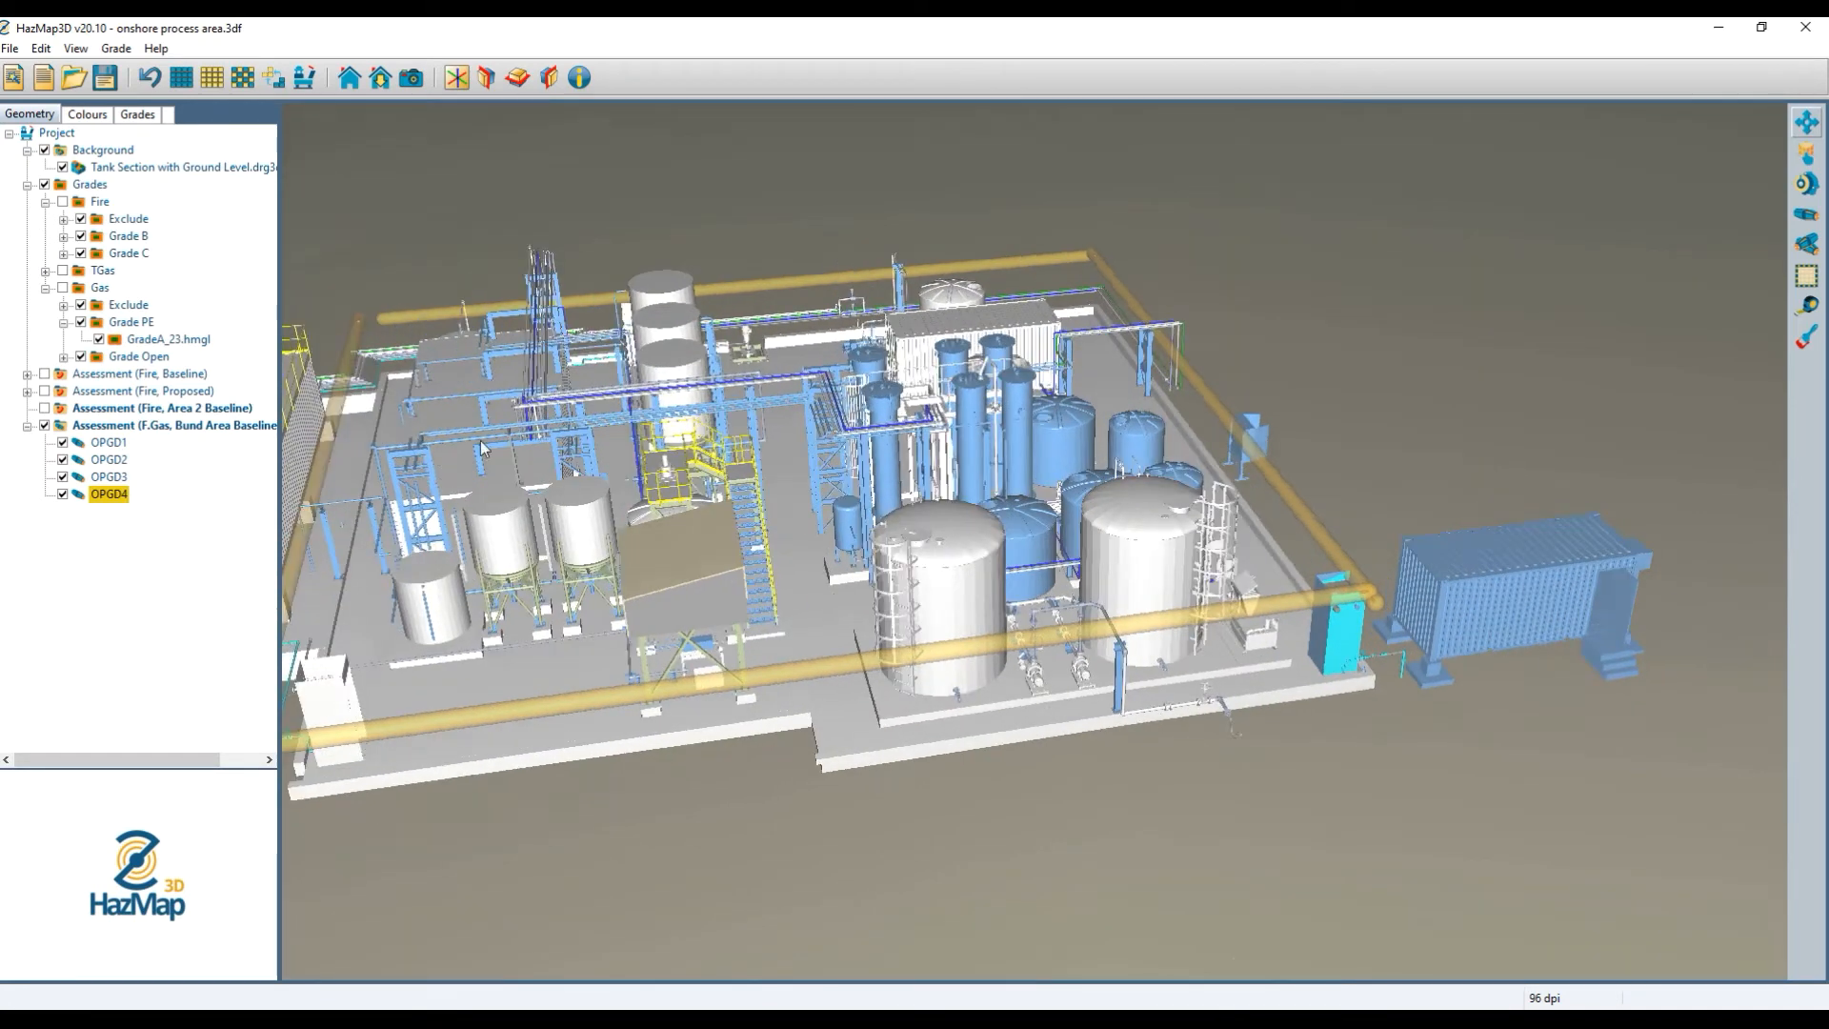
drag(823, 592, 397, 471)
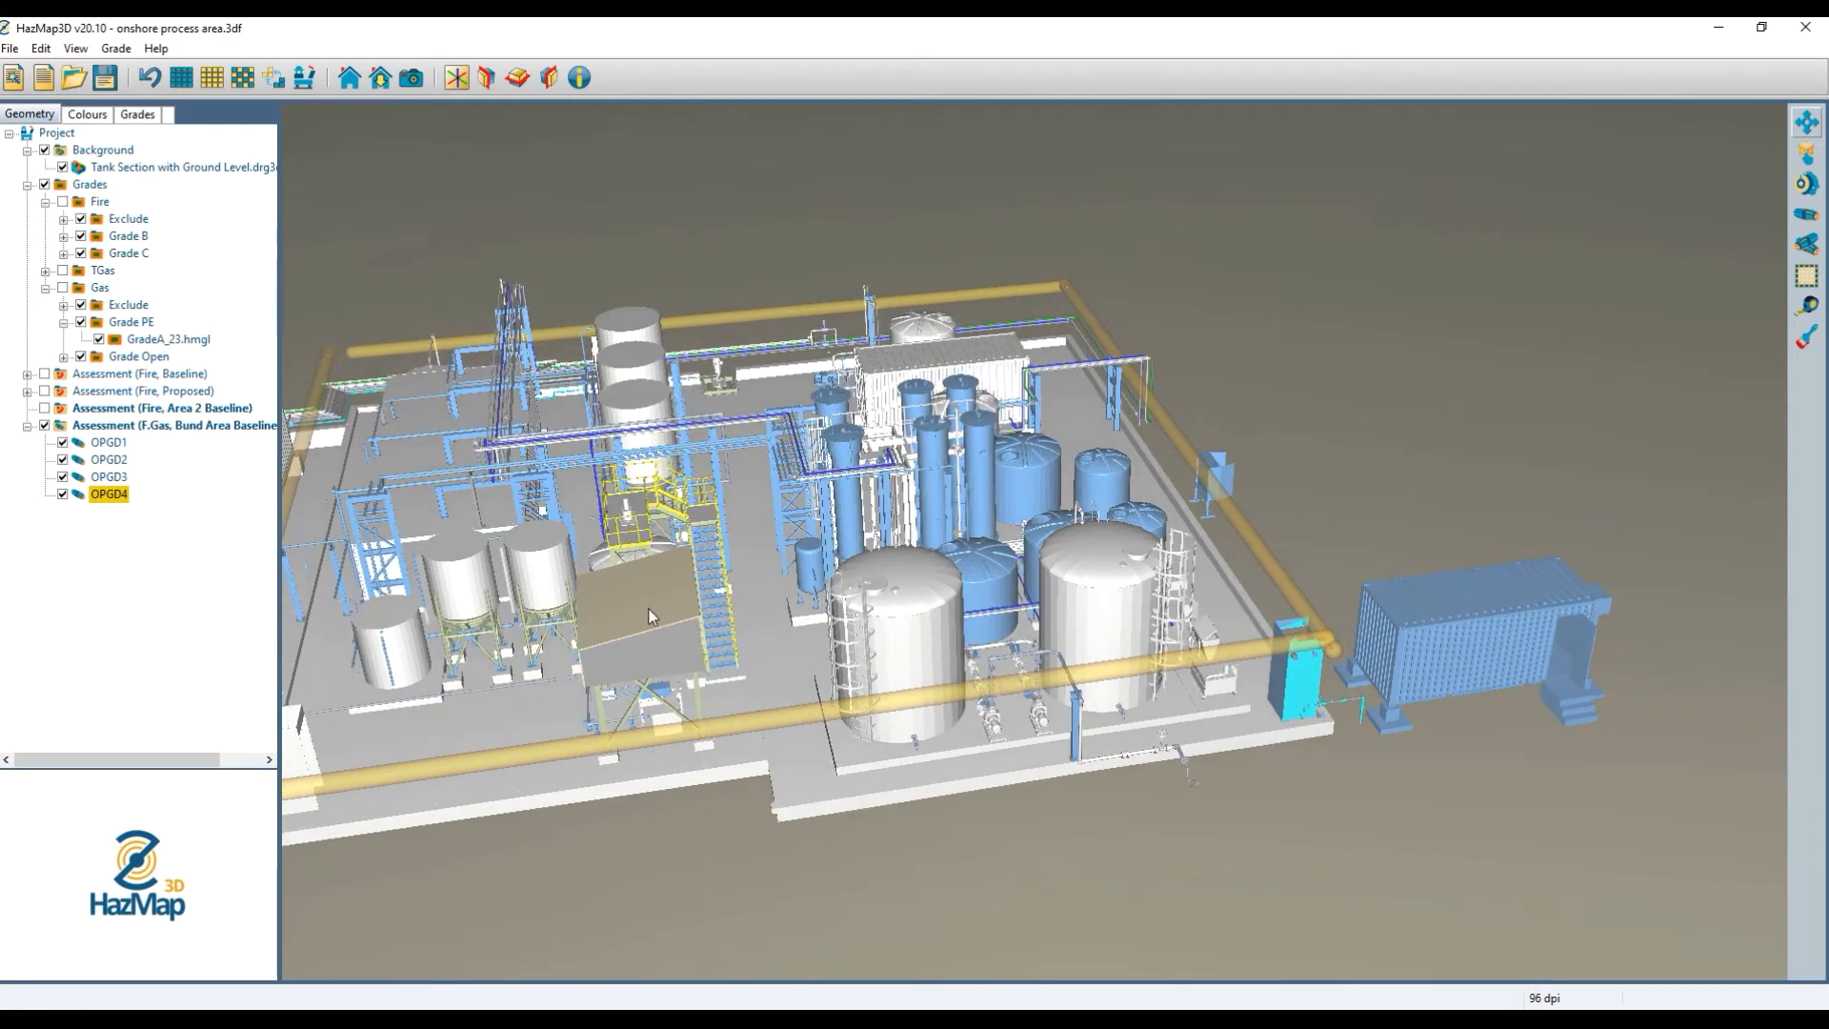
drag(584, 596, 640, 605)
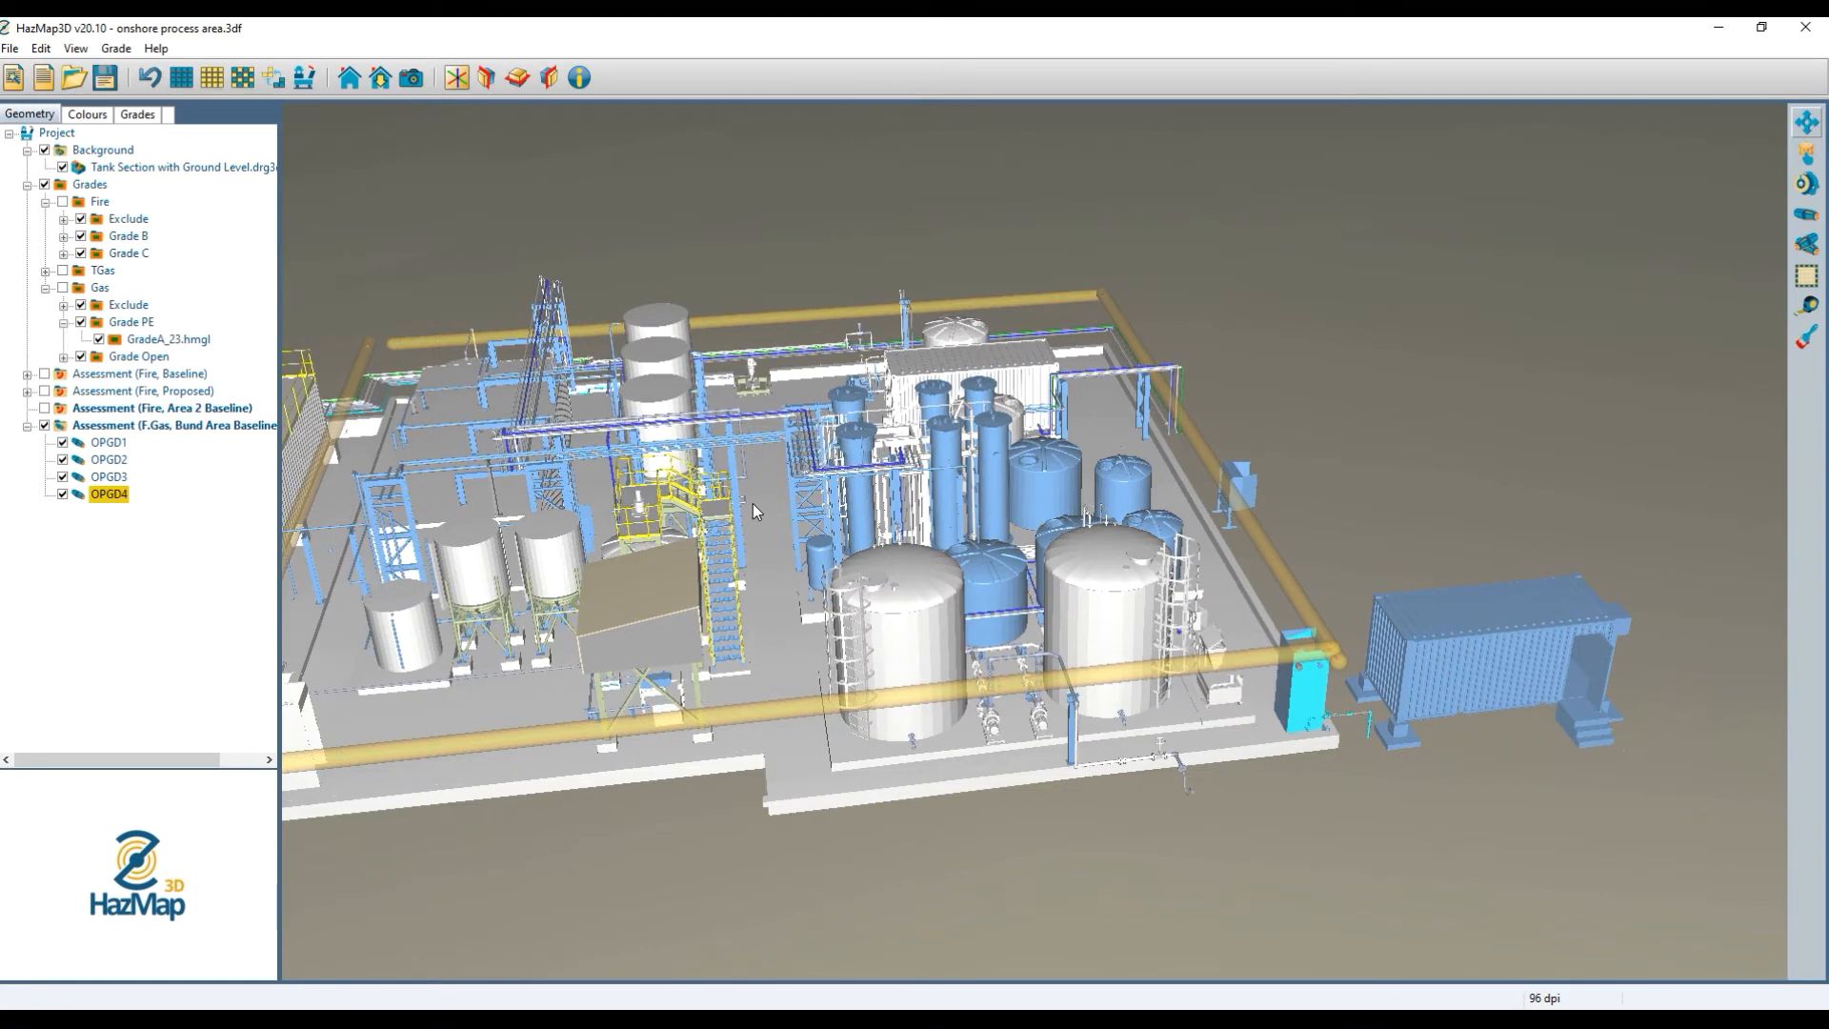
scroll(750, 530, up, 3)
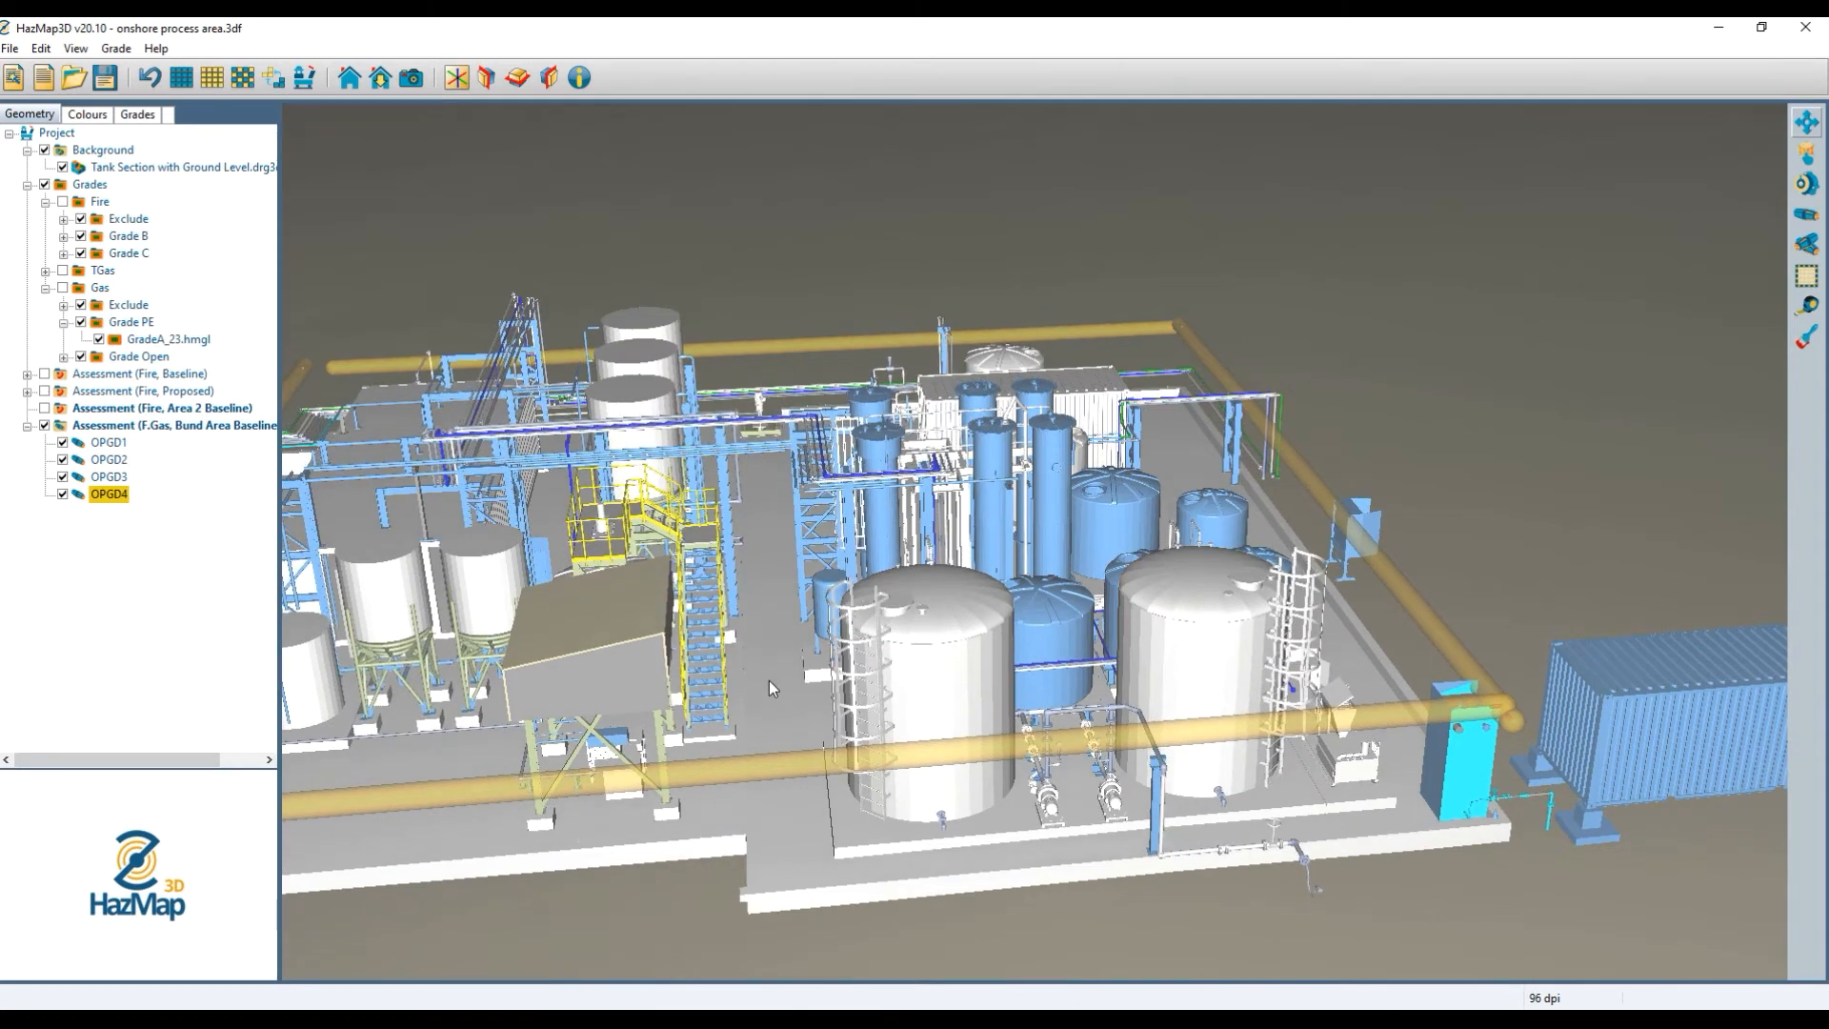
scroll(769, 680, up, 2)
drag(762, 678, 820, 464)
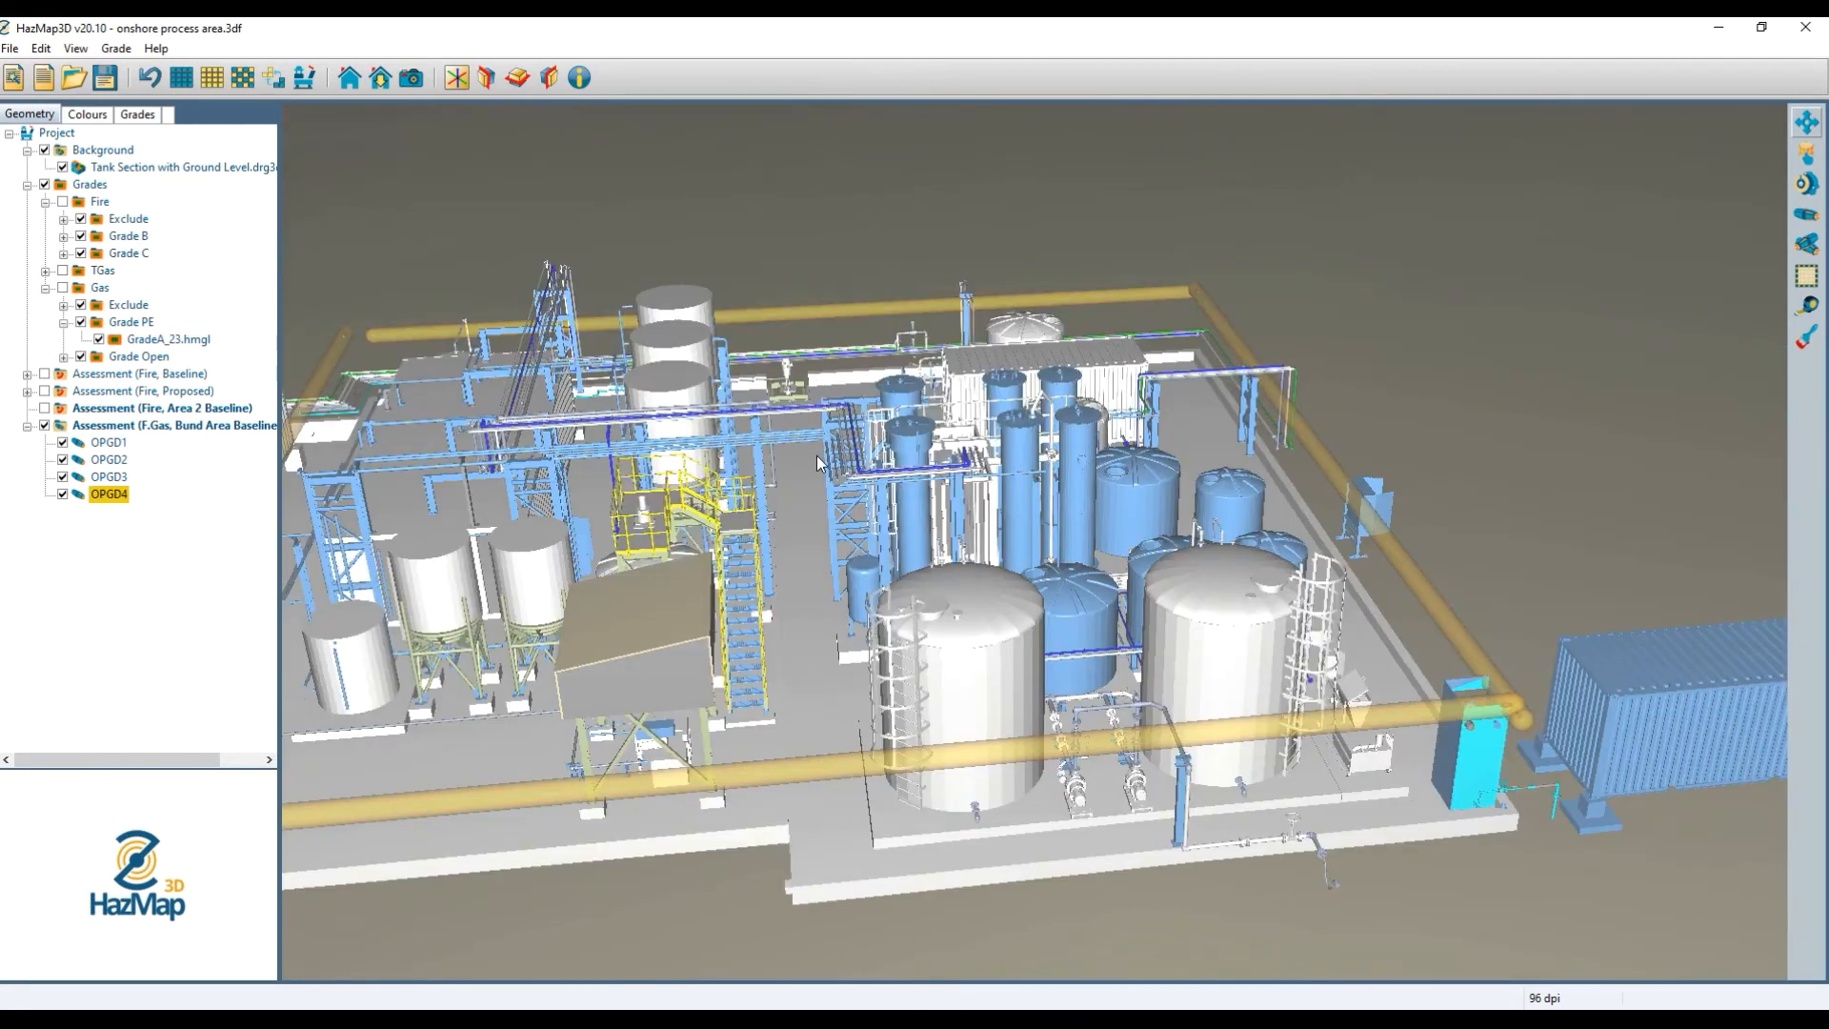
Add a beam gas detector along the central aisle, from about (99.9, 367.9, 1.6) to about (100.0, 341.2, 2.1).
click(1807, 154)
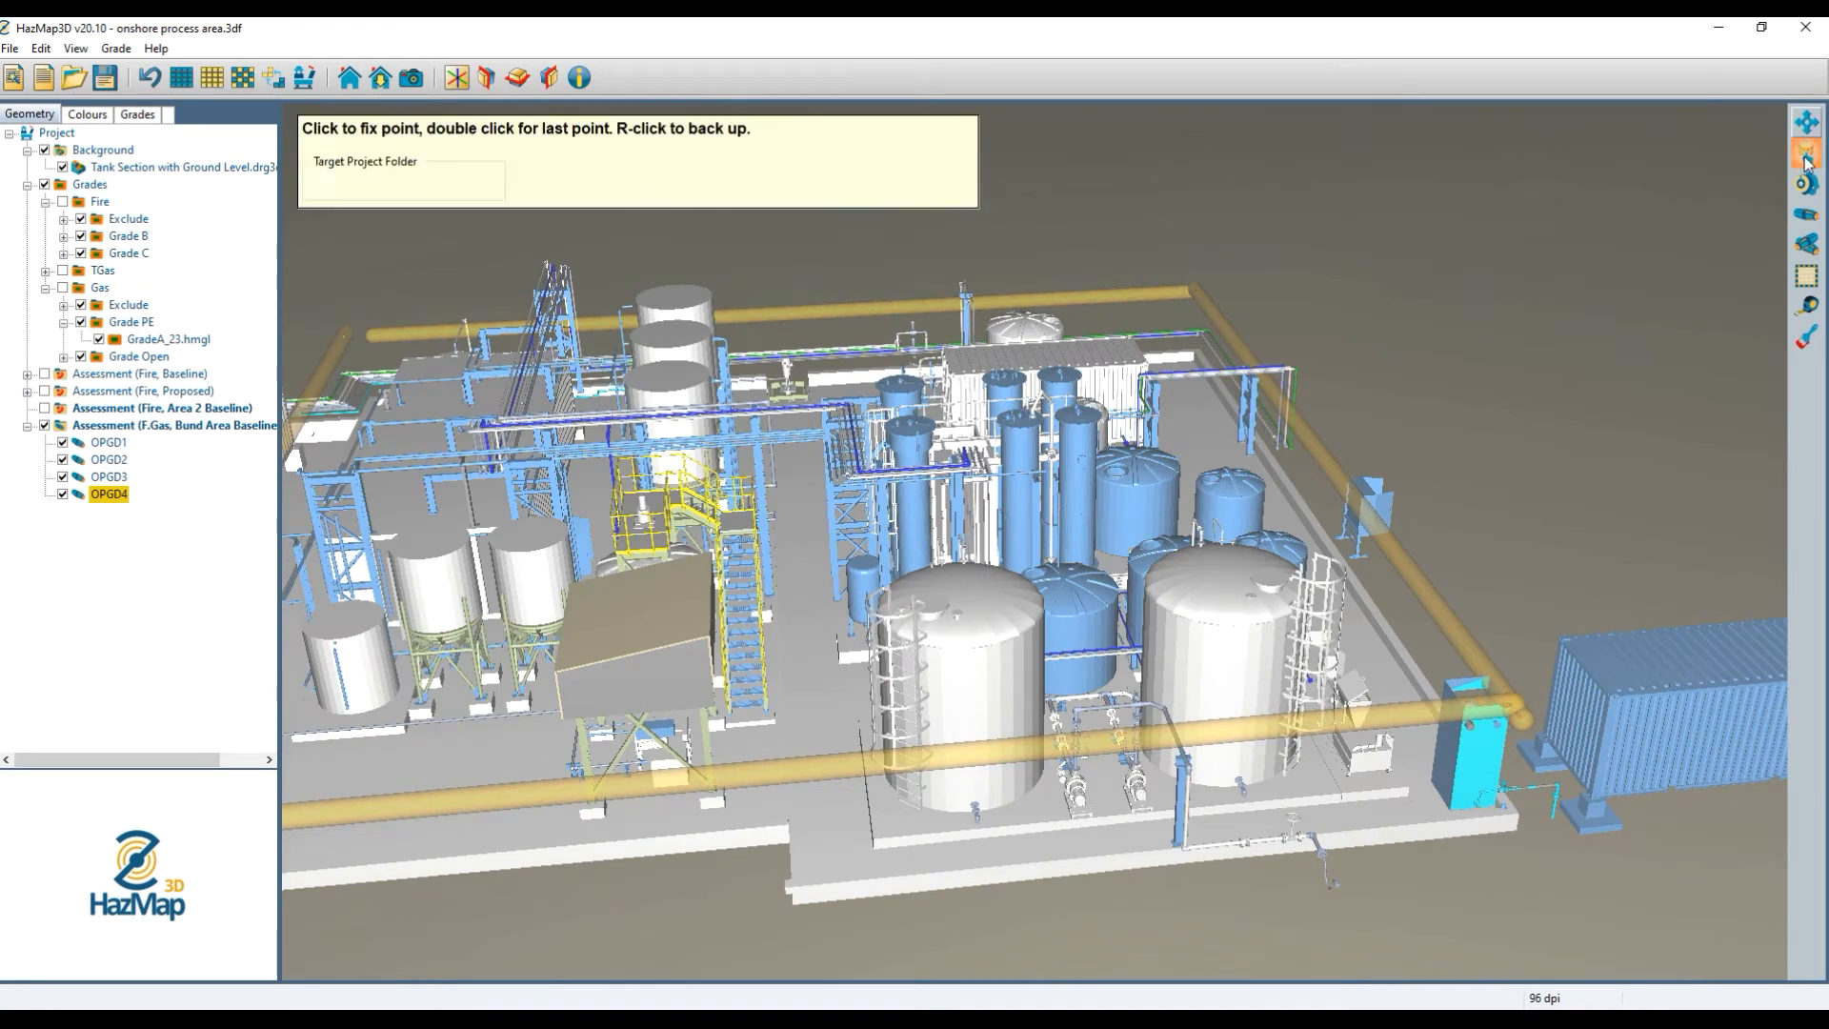
click(1816, 240)
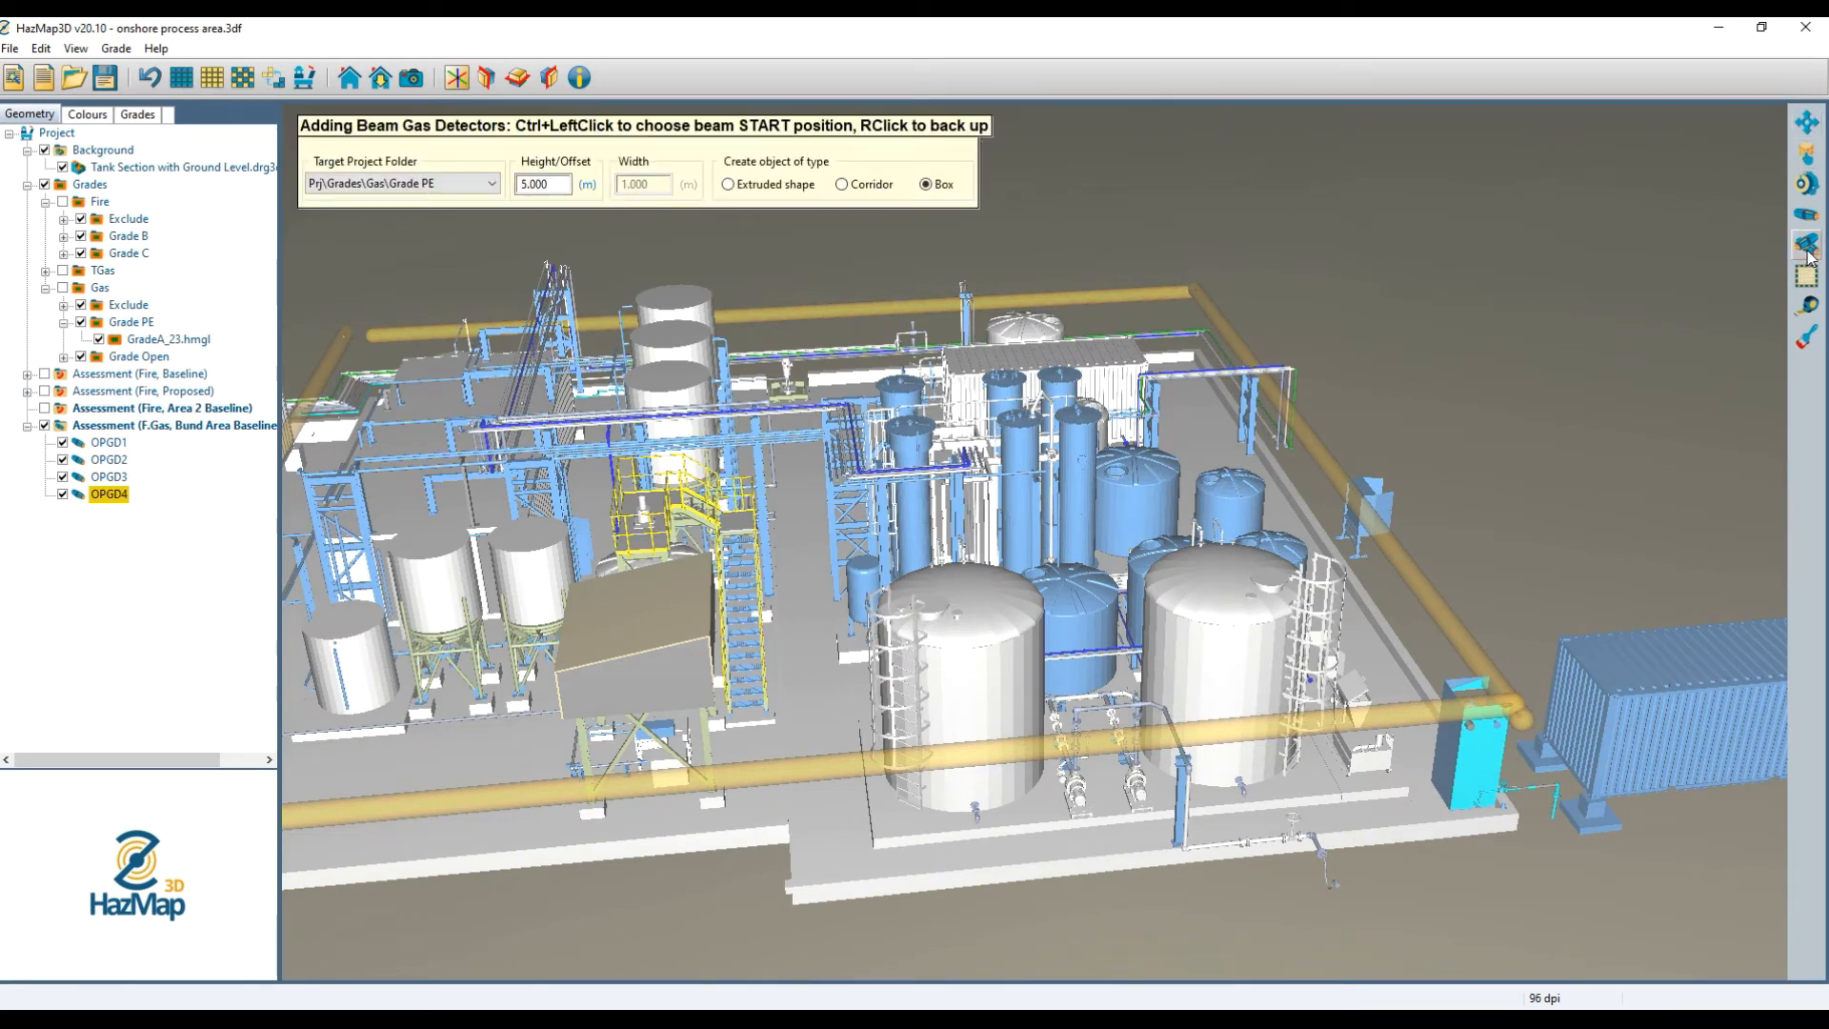
ctrl+click(835, 879)
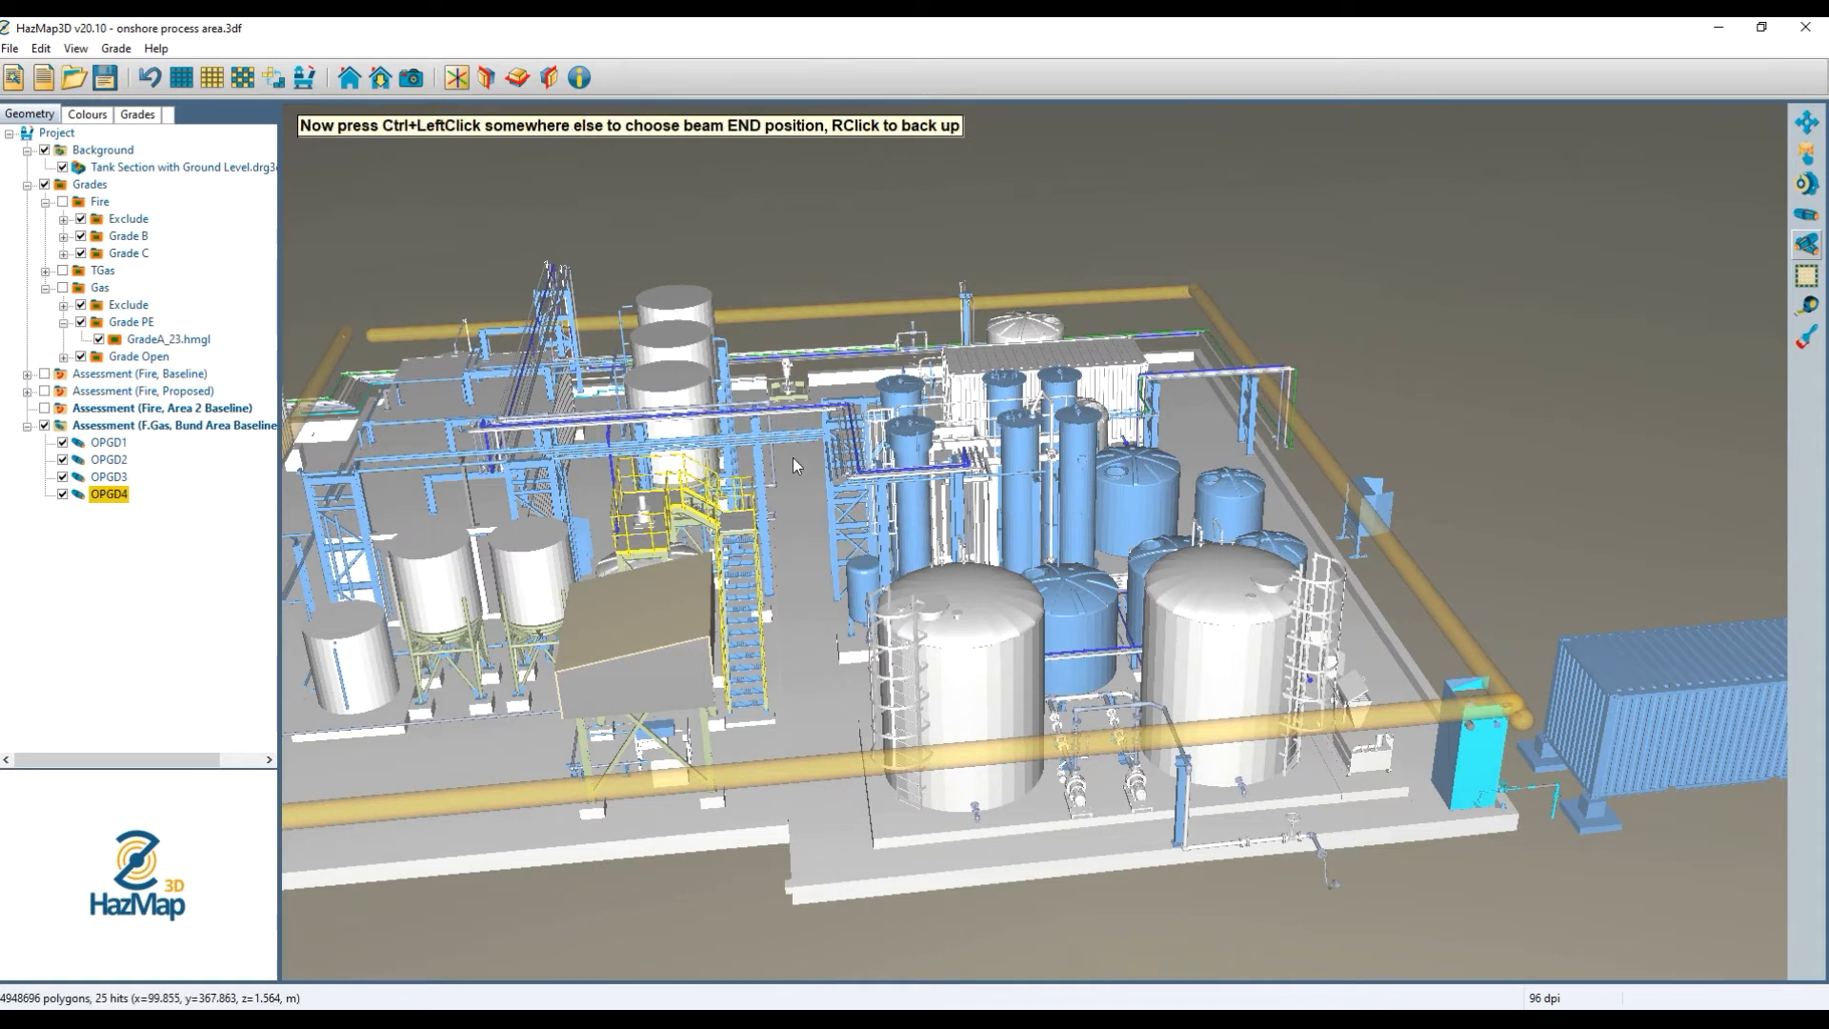
ctrl+click(786, 365)
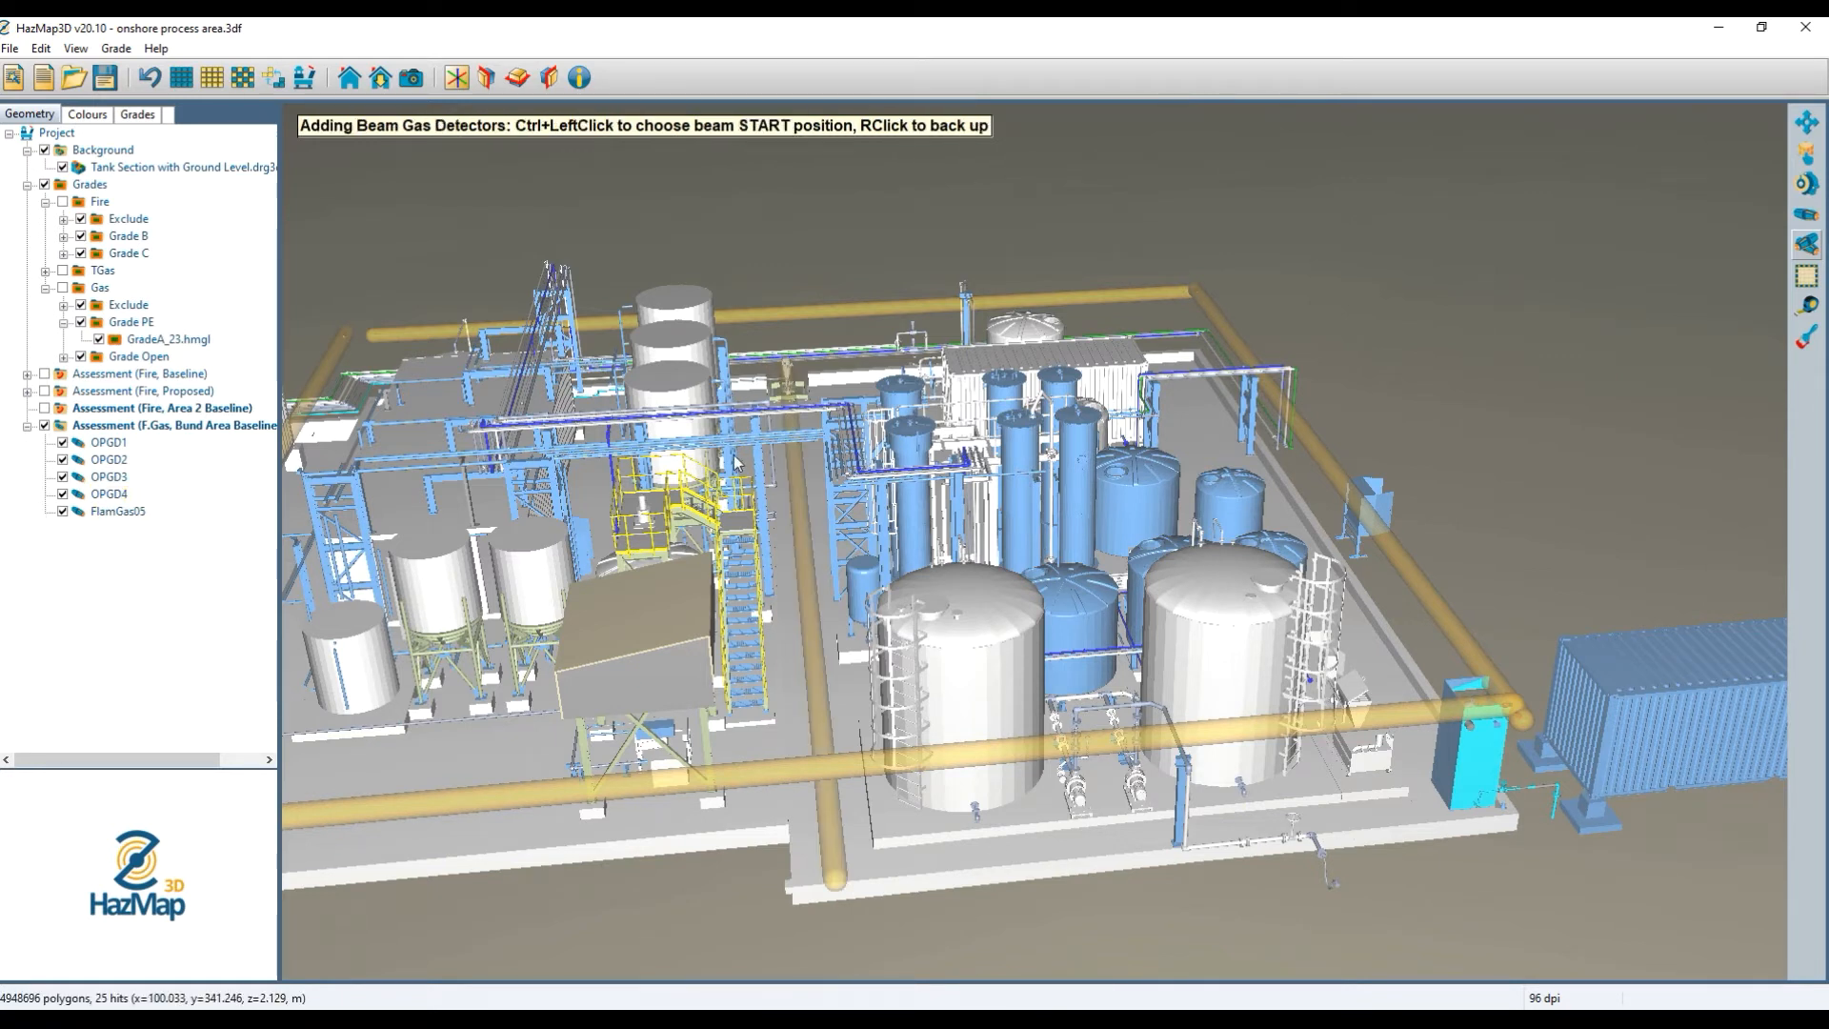
Rename the new central beam detector to OPGD5 and set its receiver y position to 340.5.
double_click(118, 512)
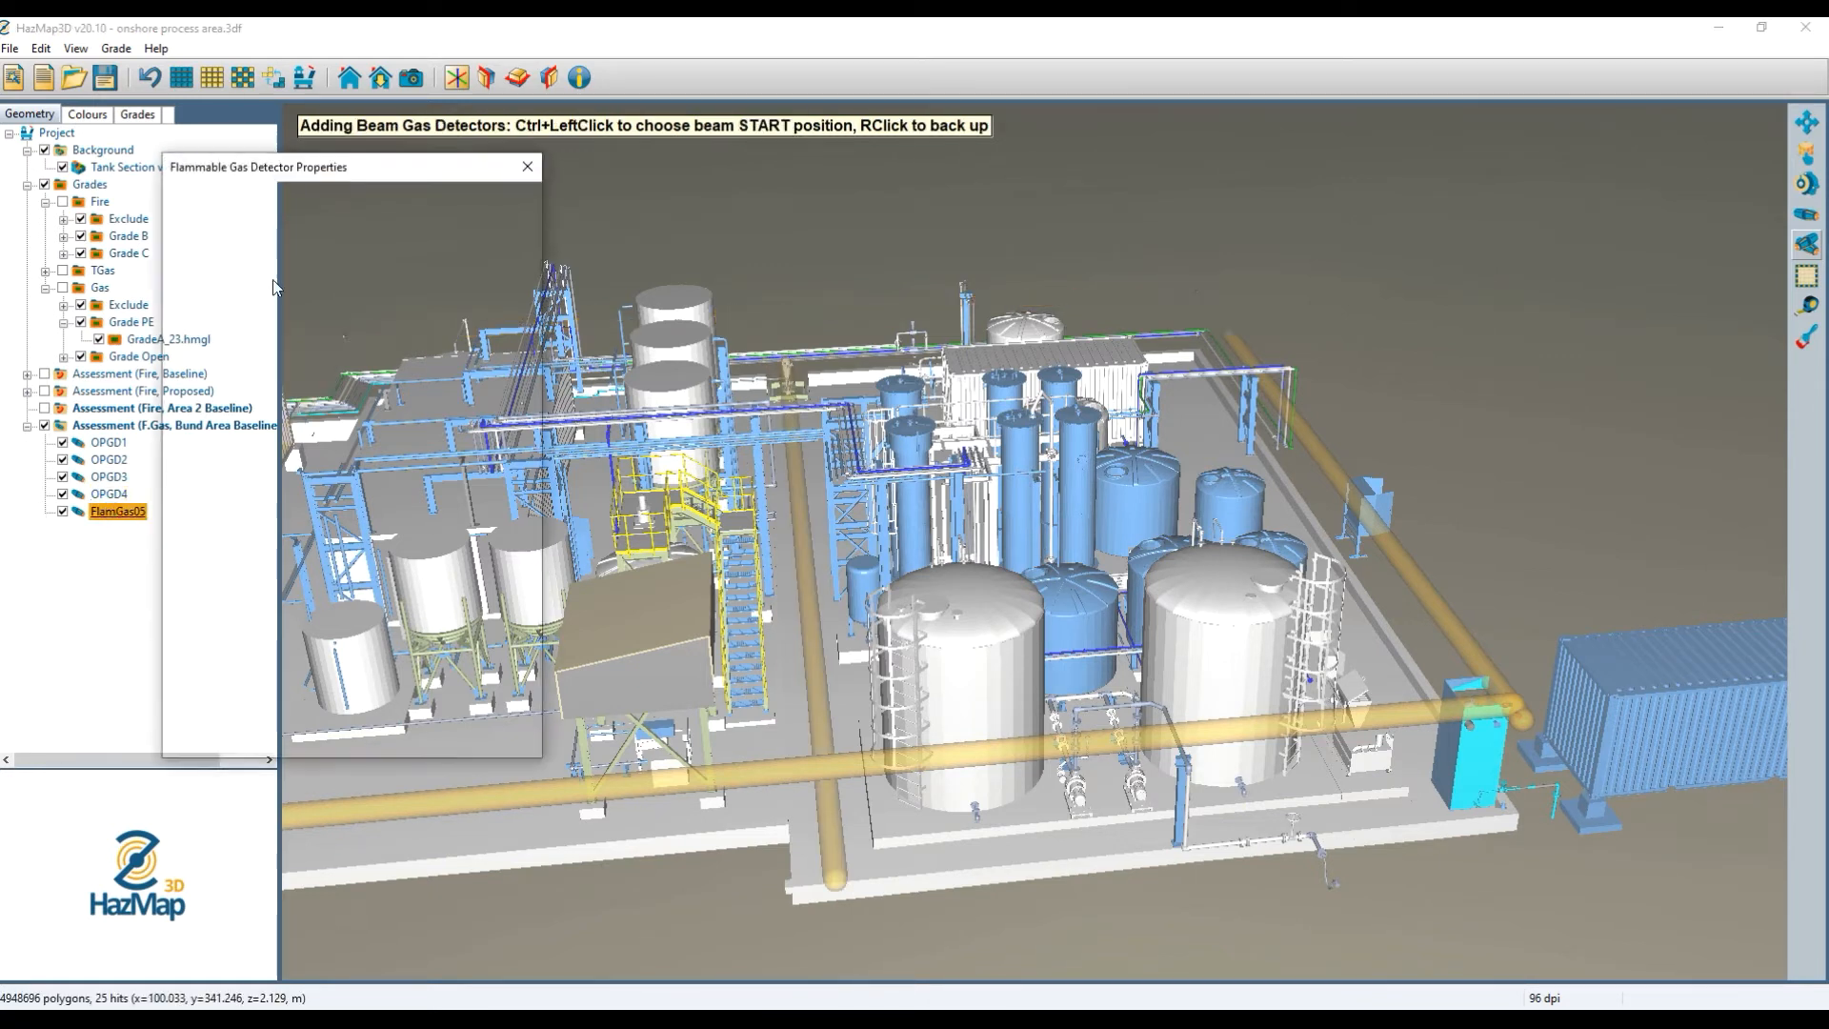
text(OPGD5)
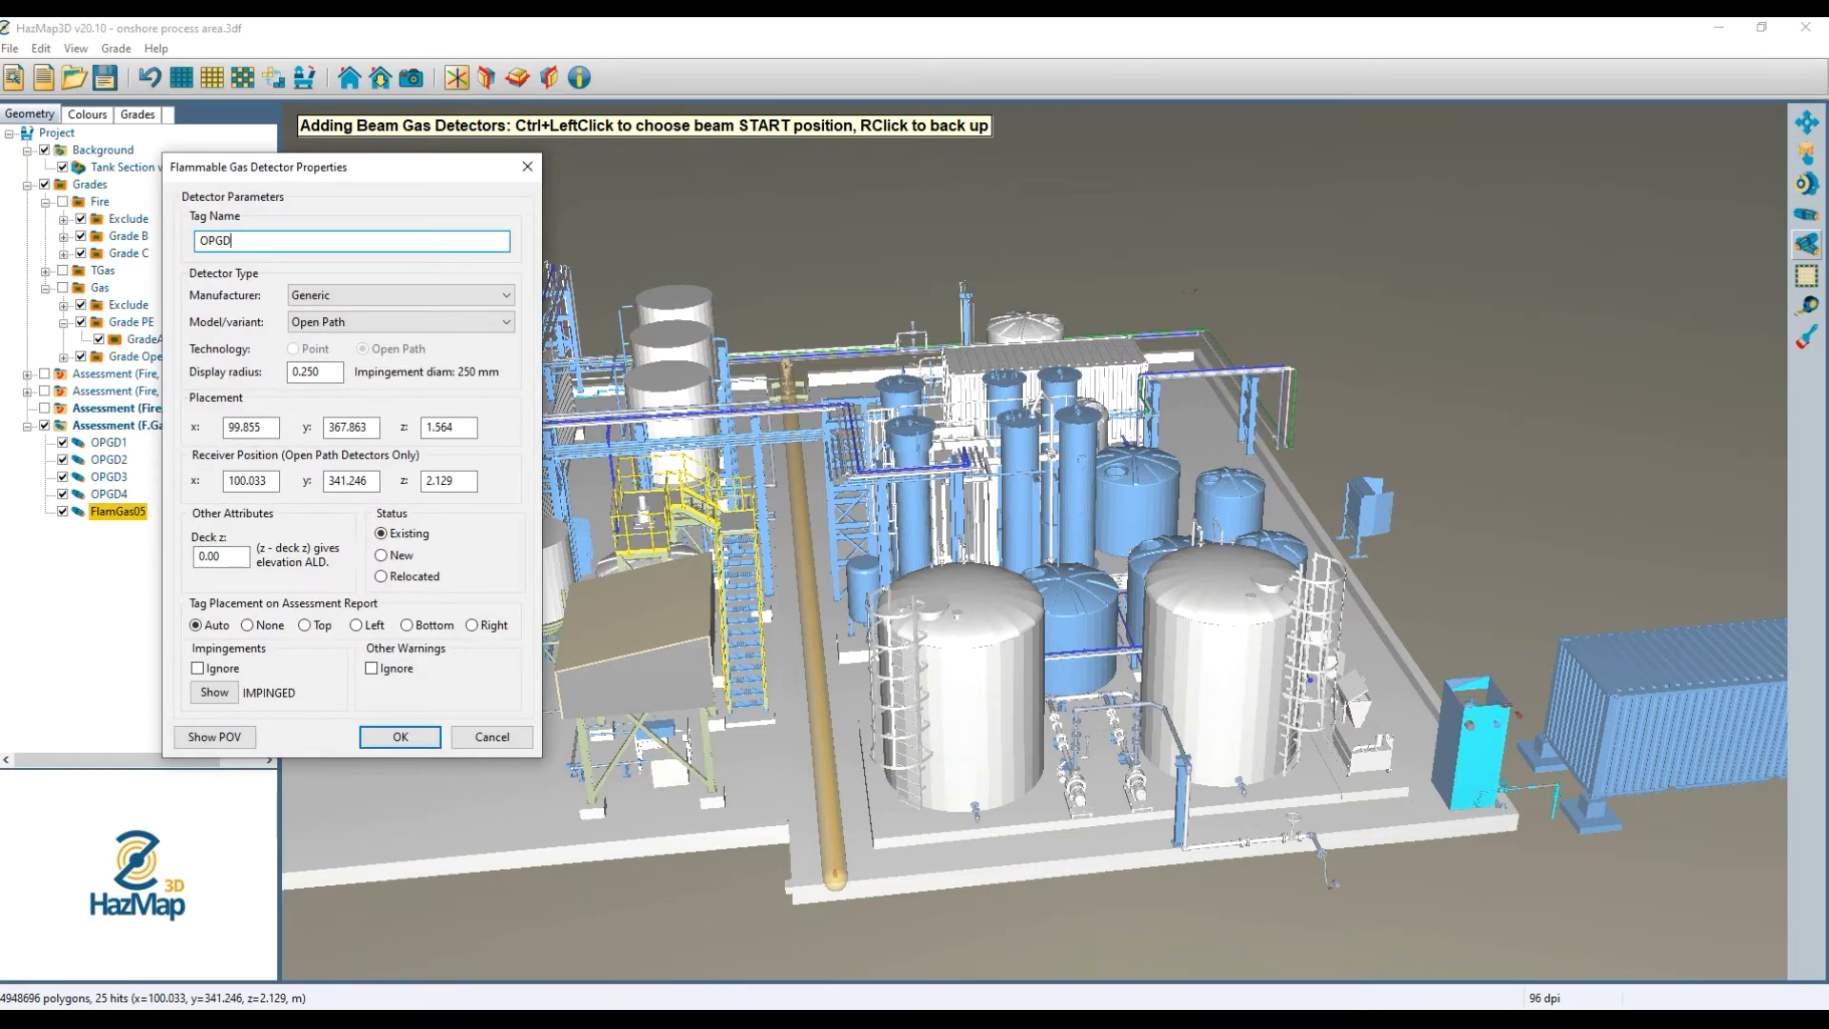
click(368, 480)
key(BackSpace)
key(BackSpace)
key(BackSpace)
text(0.5)
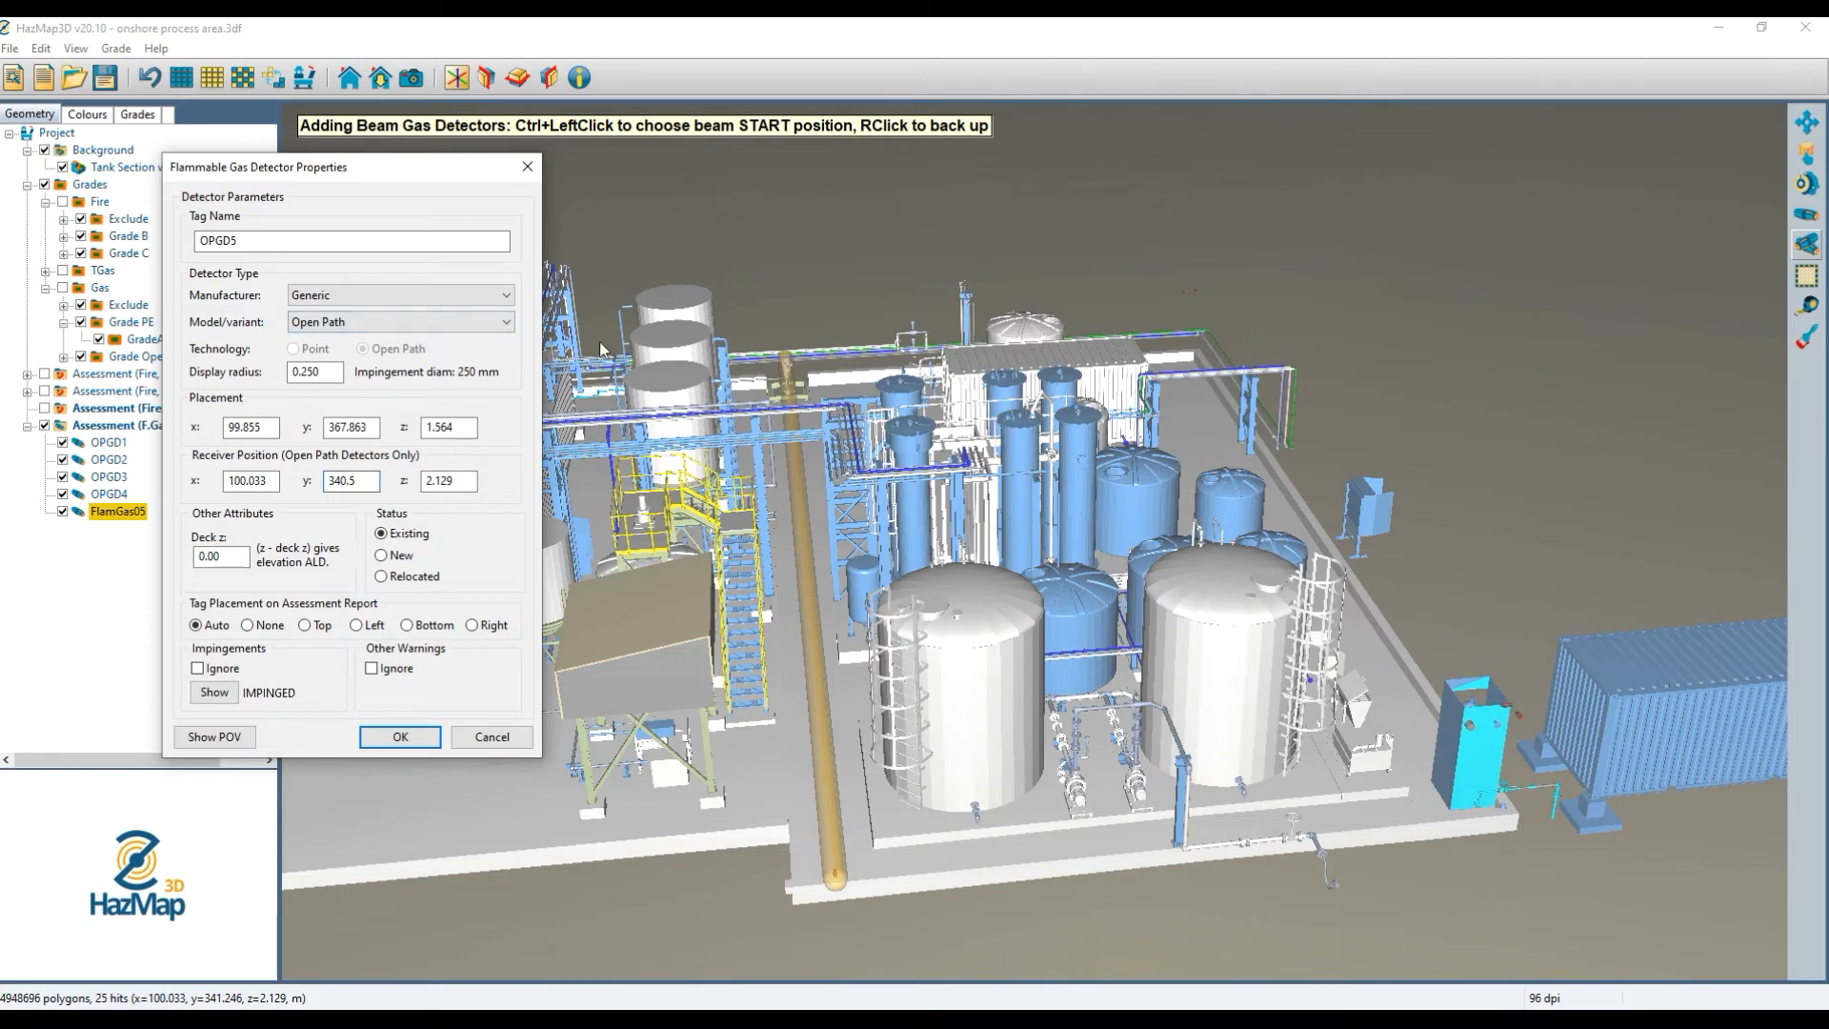
Set the placement and receiver z positions of OPGD5 to 3.8.
double_click(444, 427)
text(3.8)
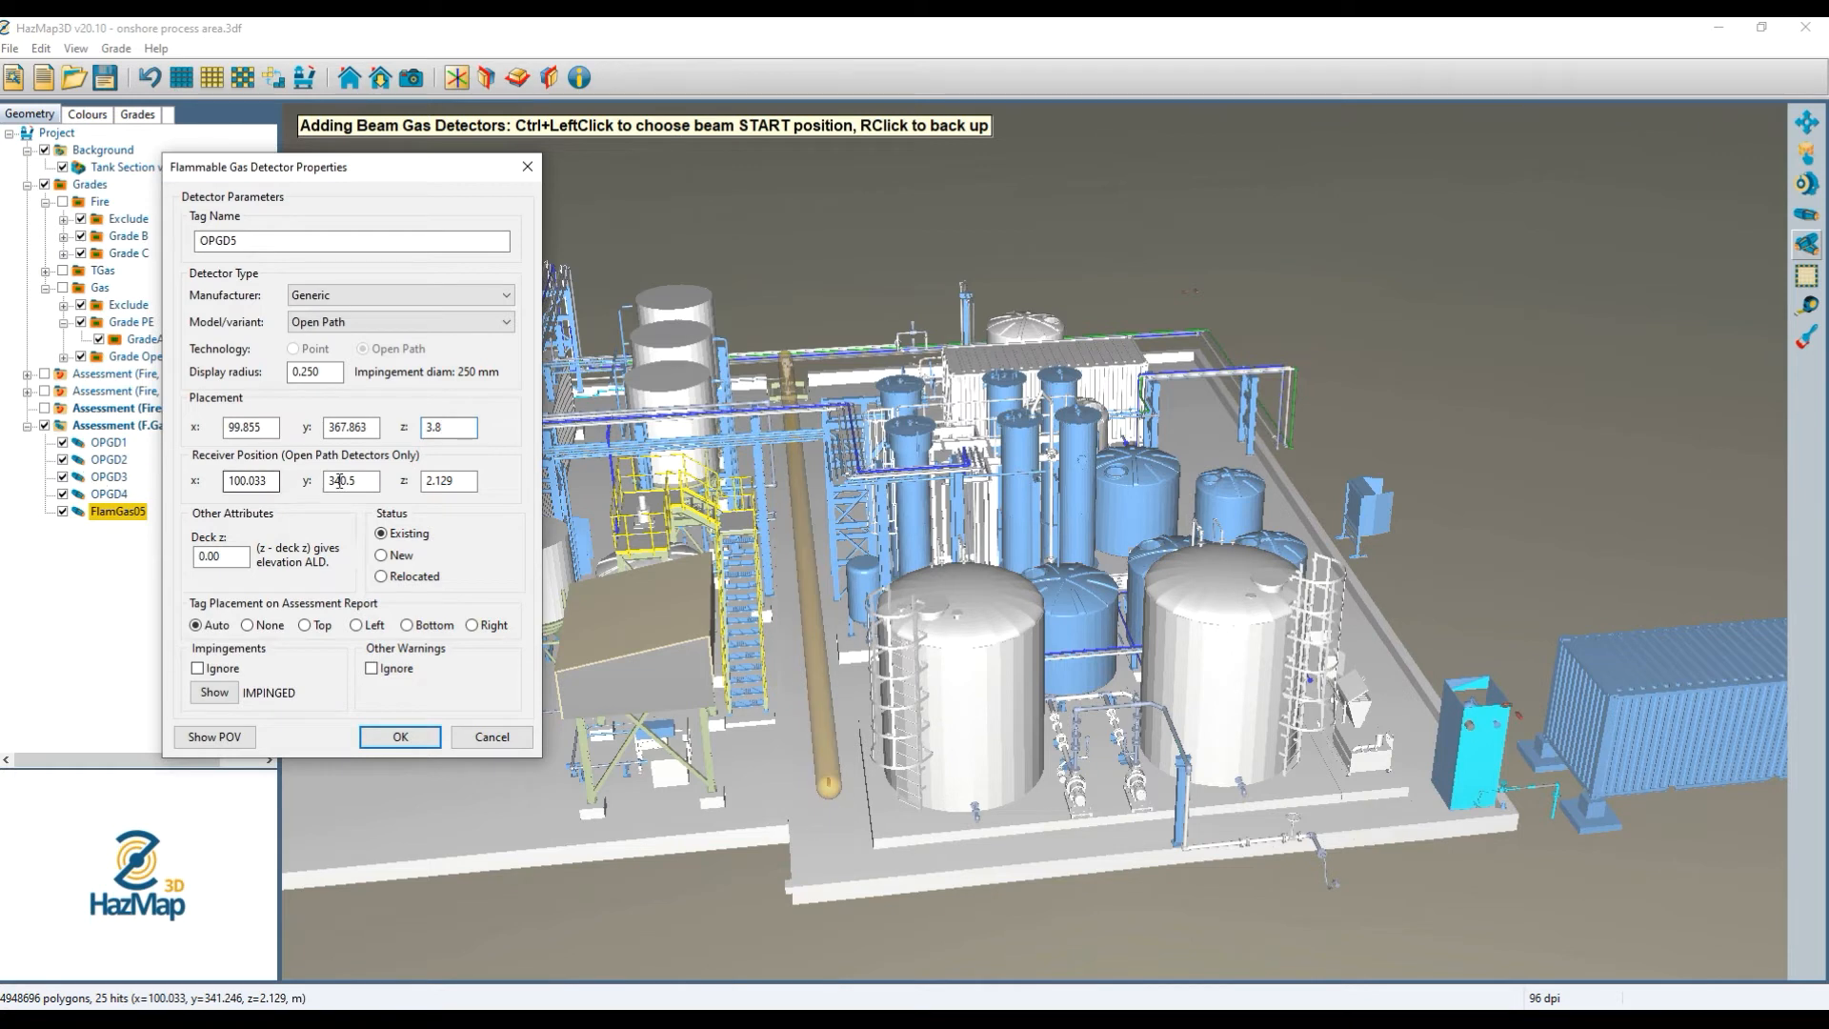
double_click(471, 480)
text(3.8)
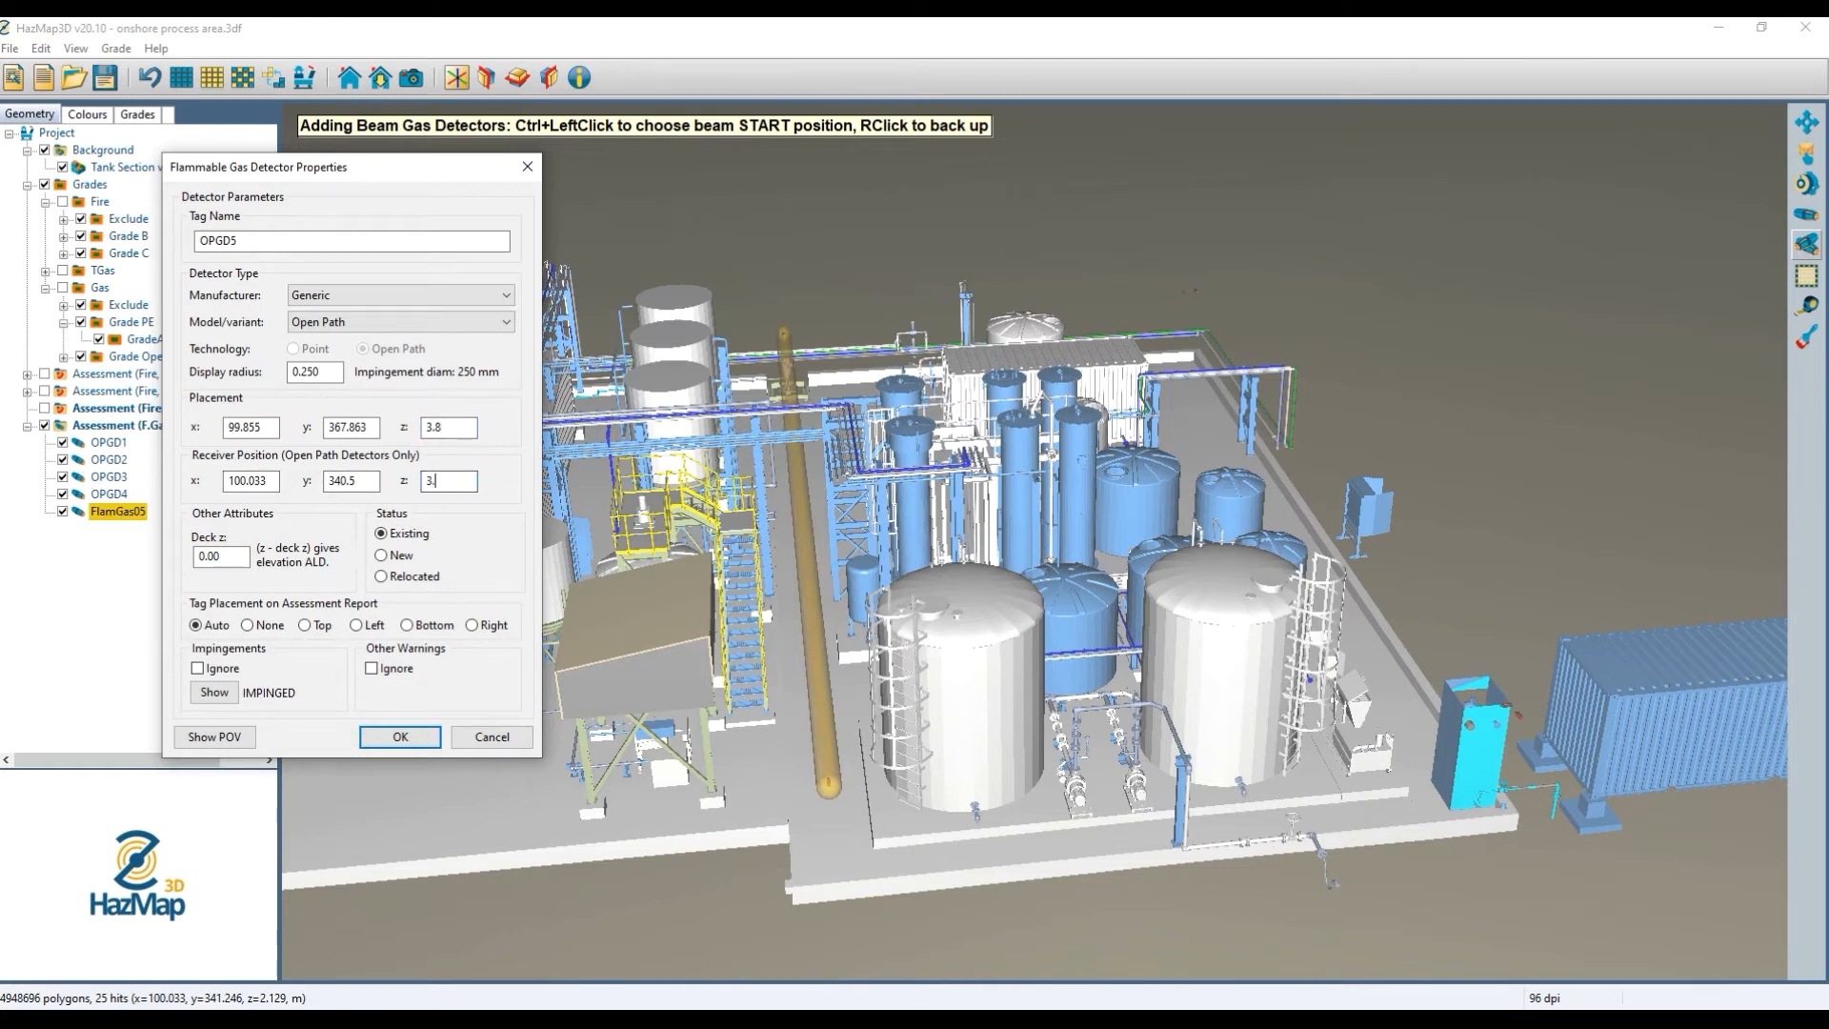
Set the placement and receiver x positions of OPGD5 to 100 and check the beam for impingements.
double_click(274, 426)
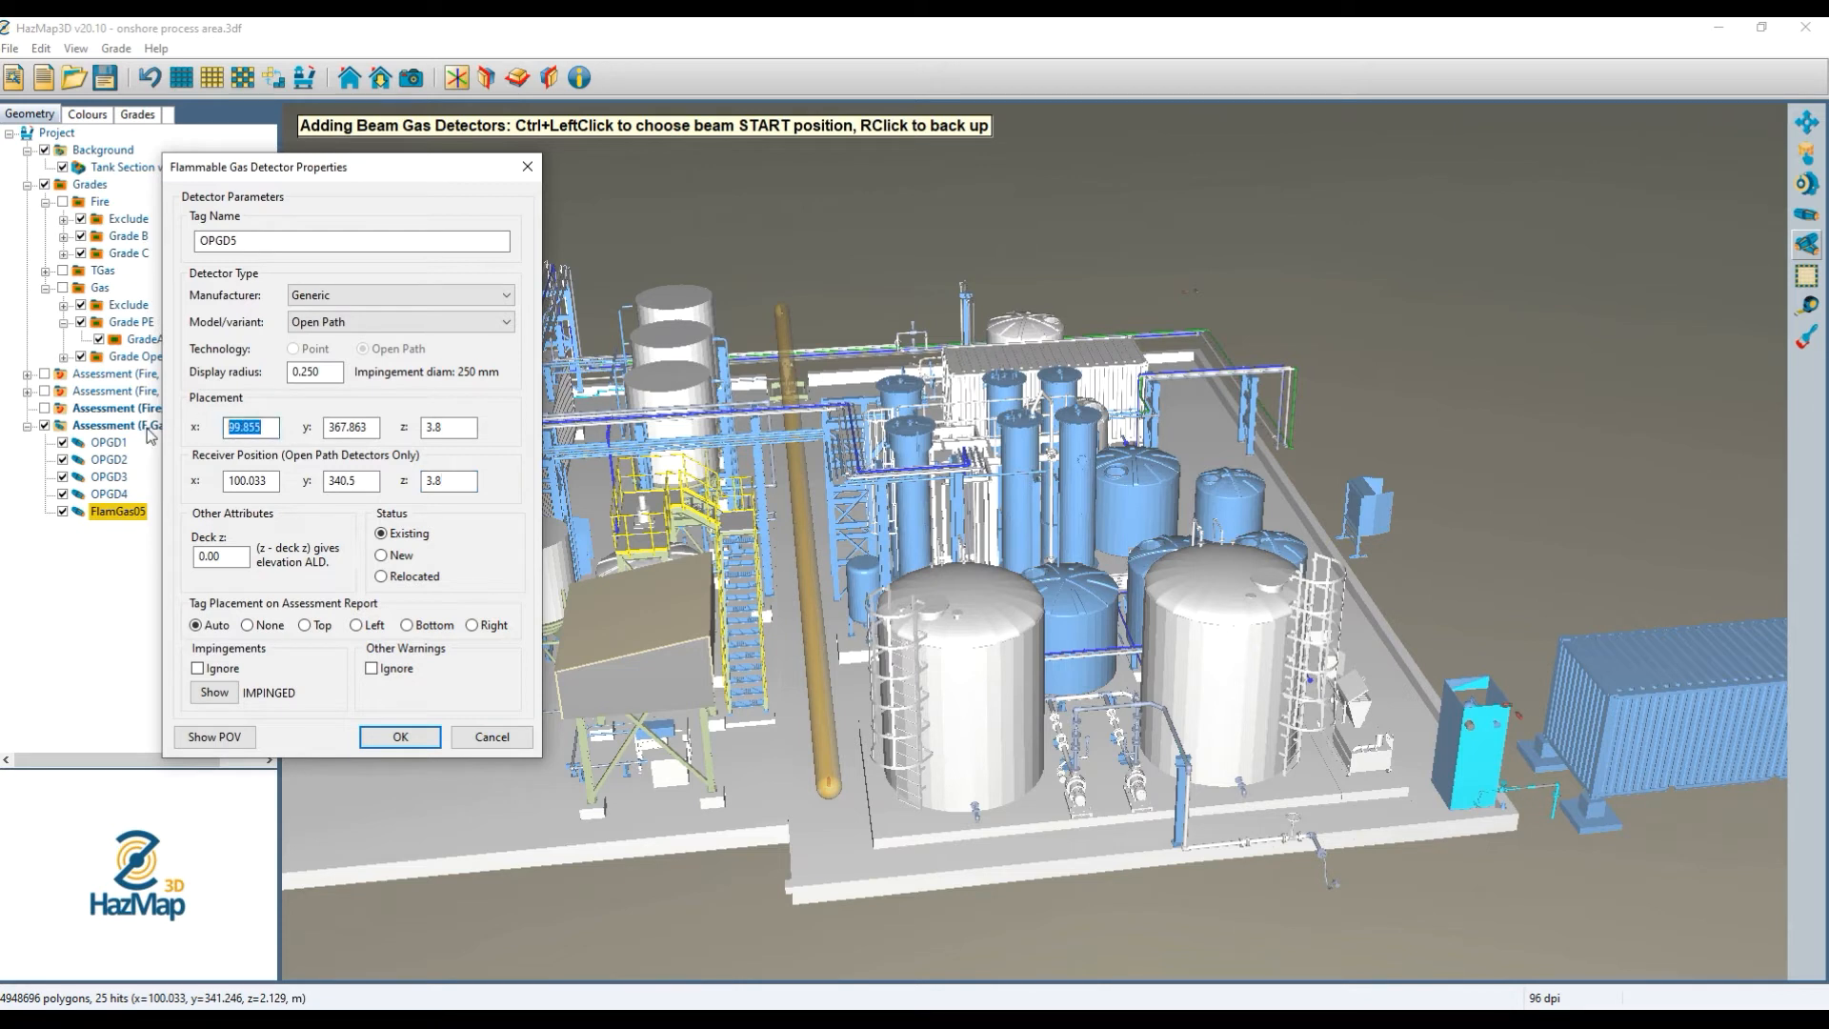
text(100)
key(Tab)
text(10)
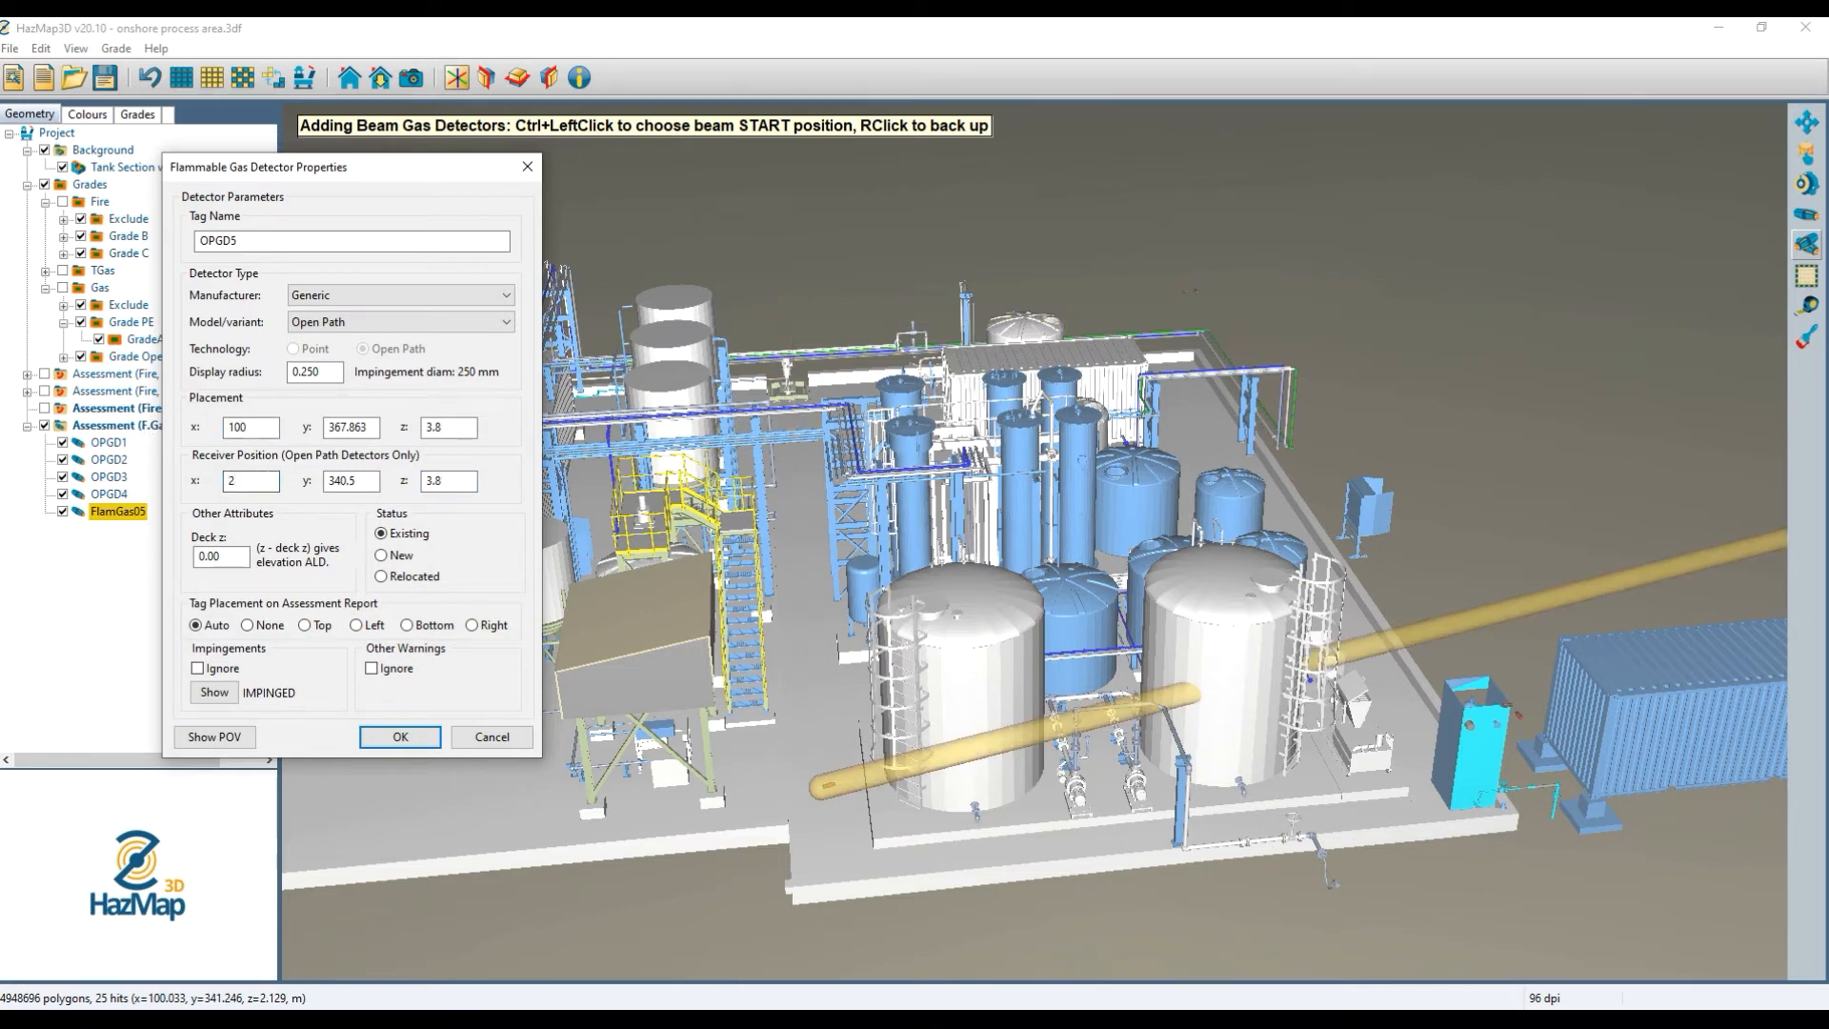
text(0)
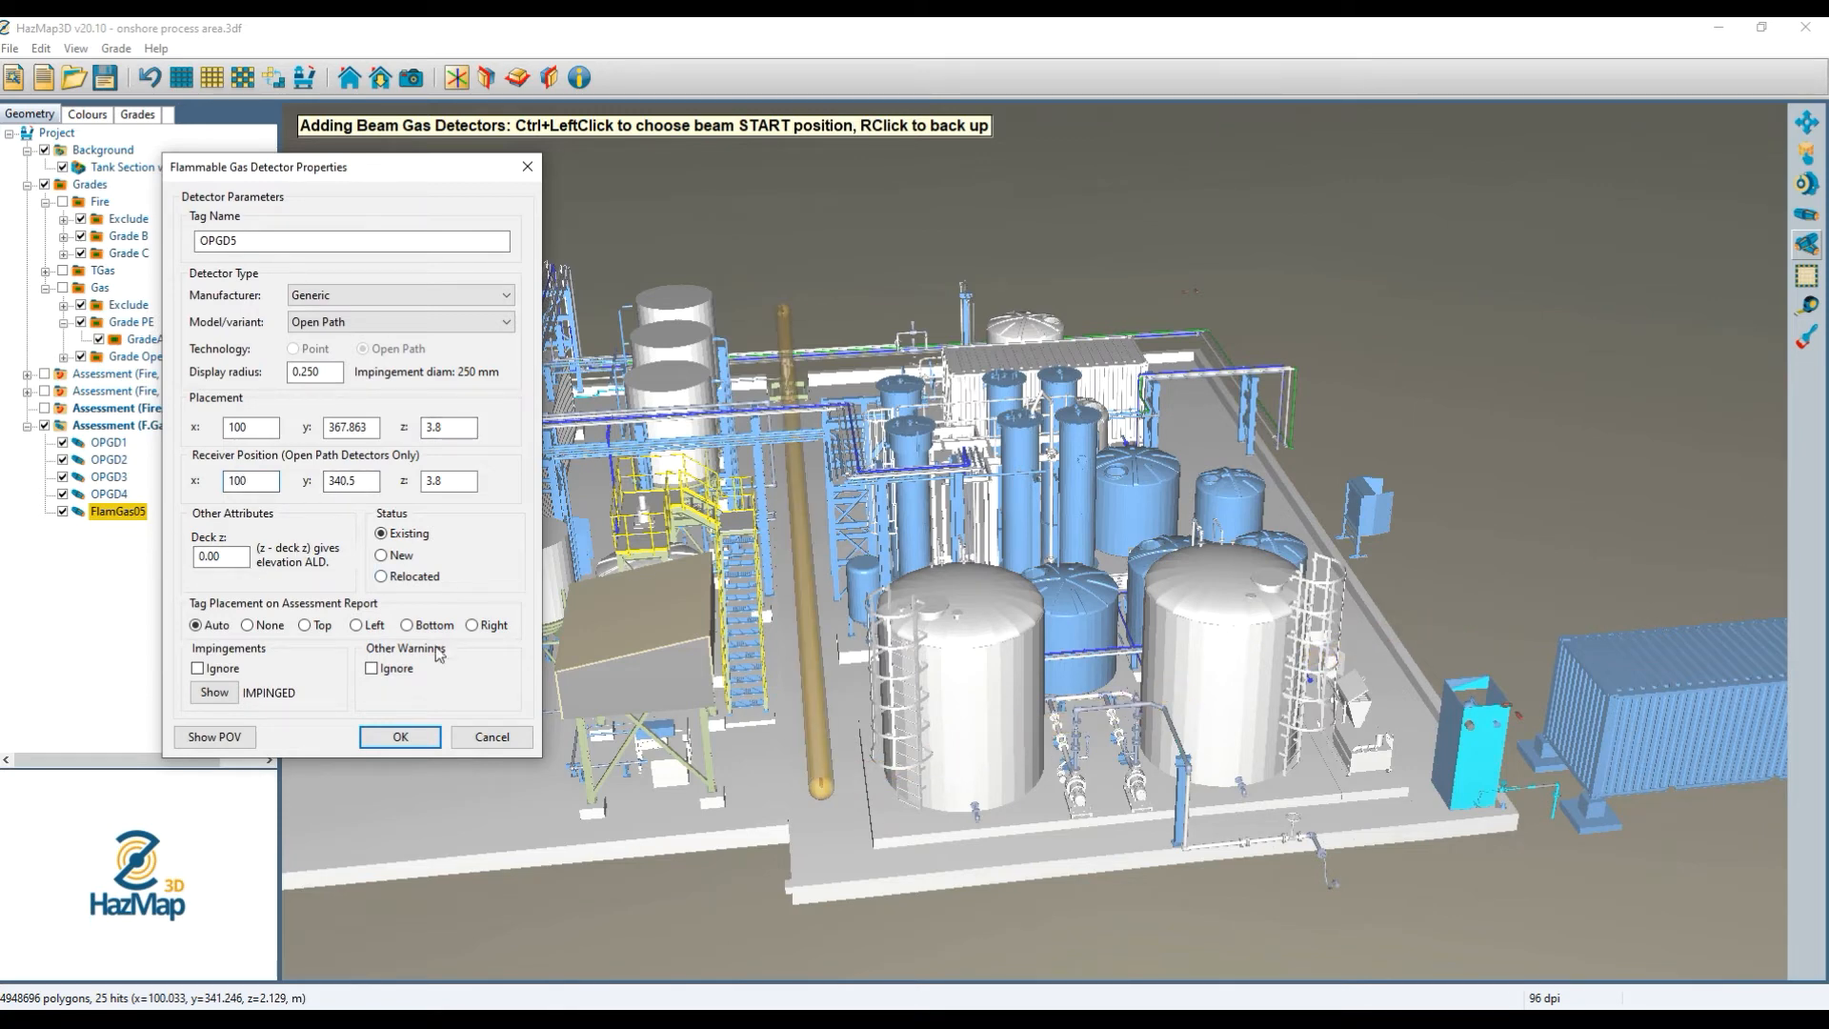
click(396, 738)
double_click(108, 512)
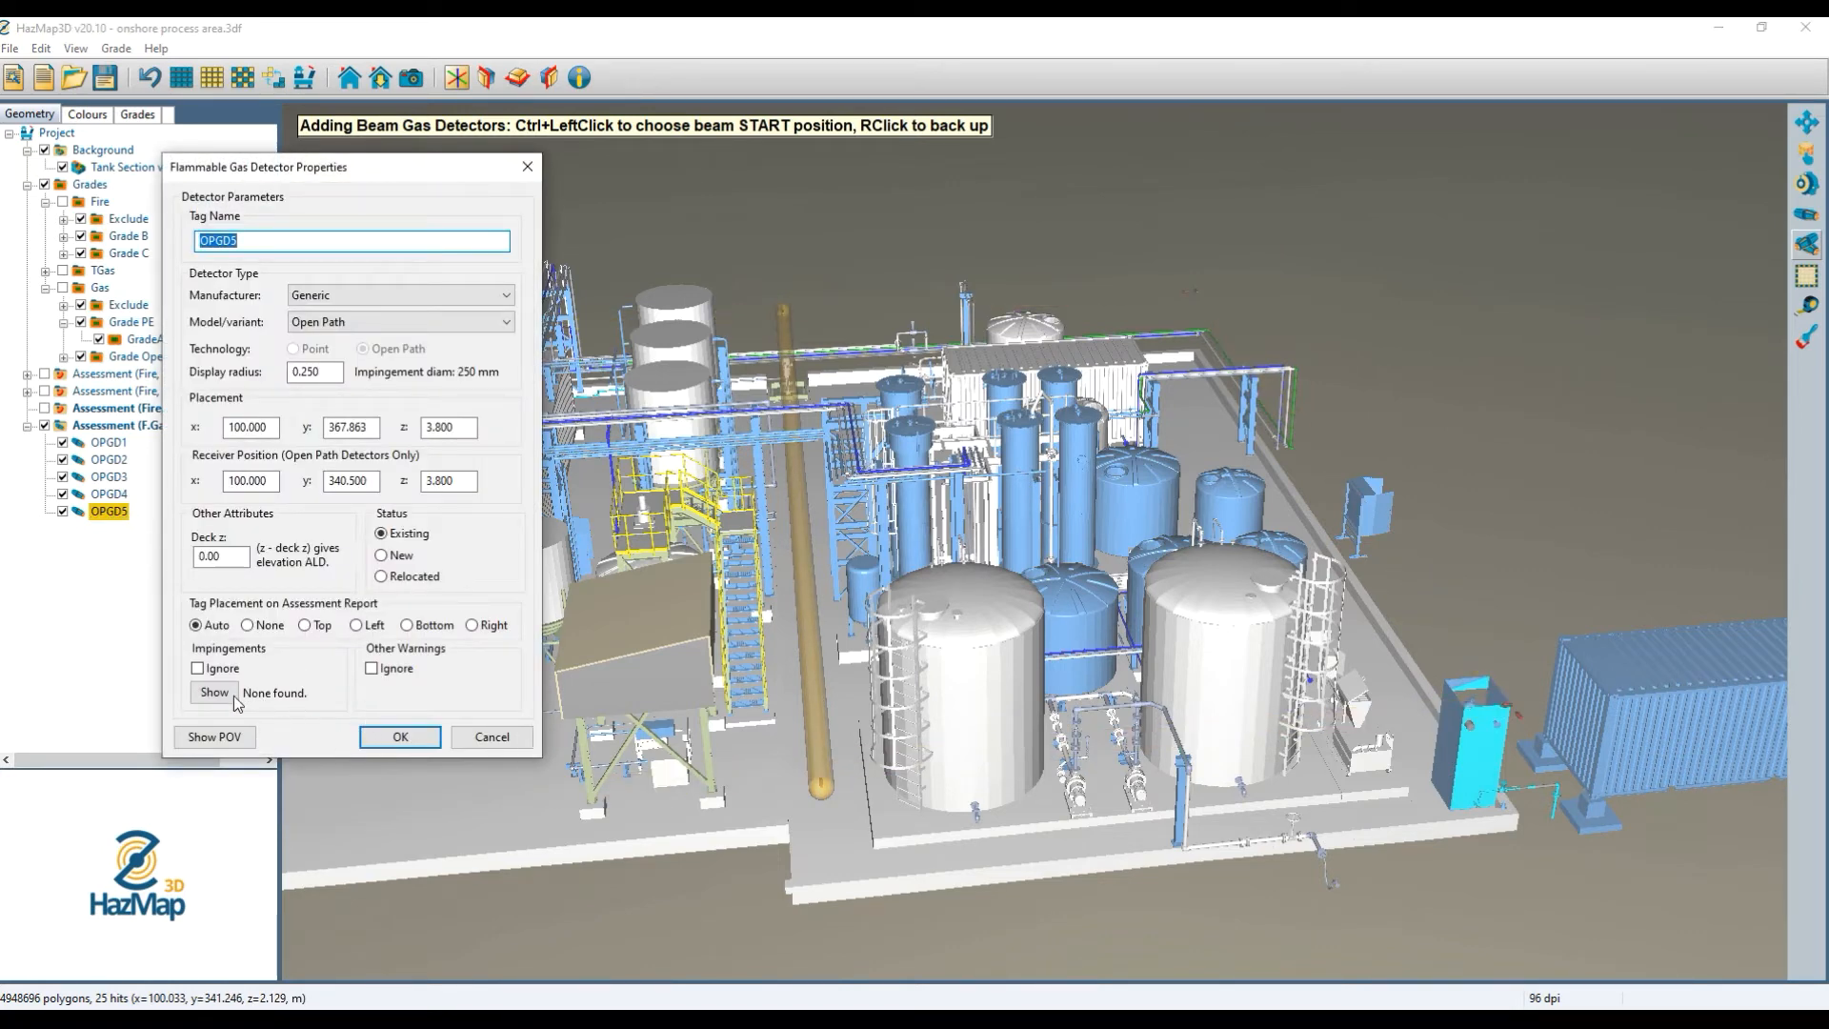
click(400, 736)
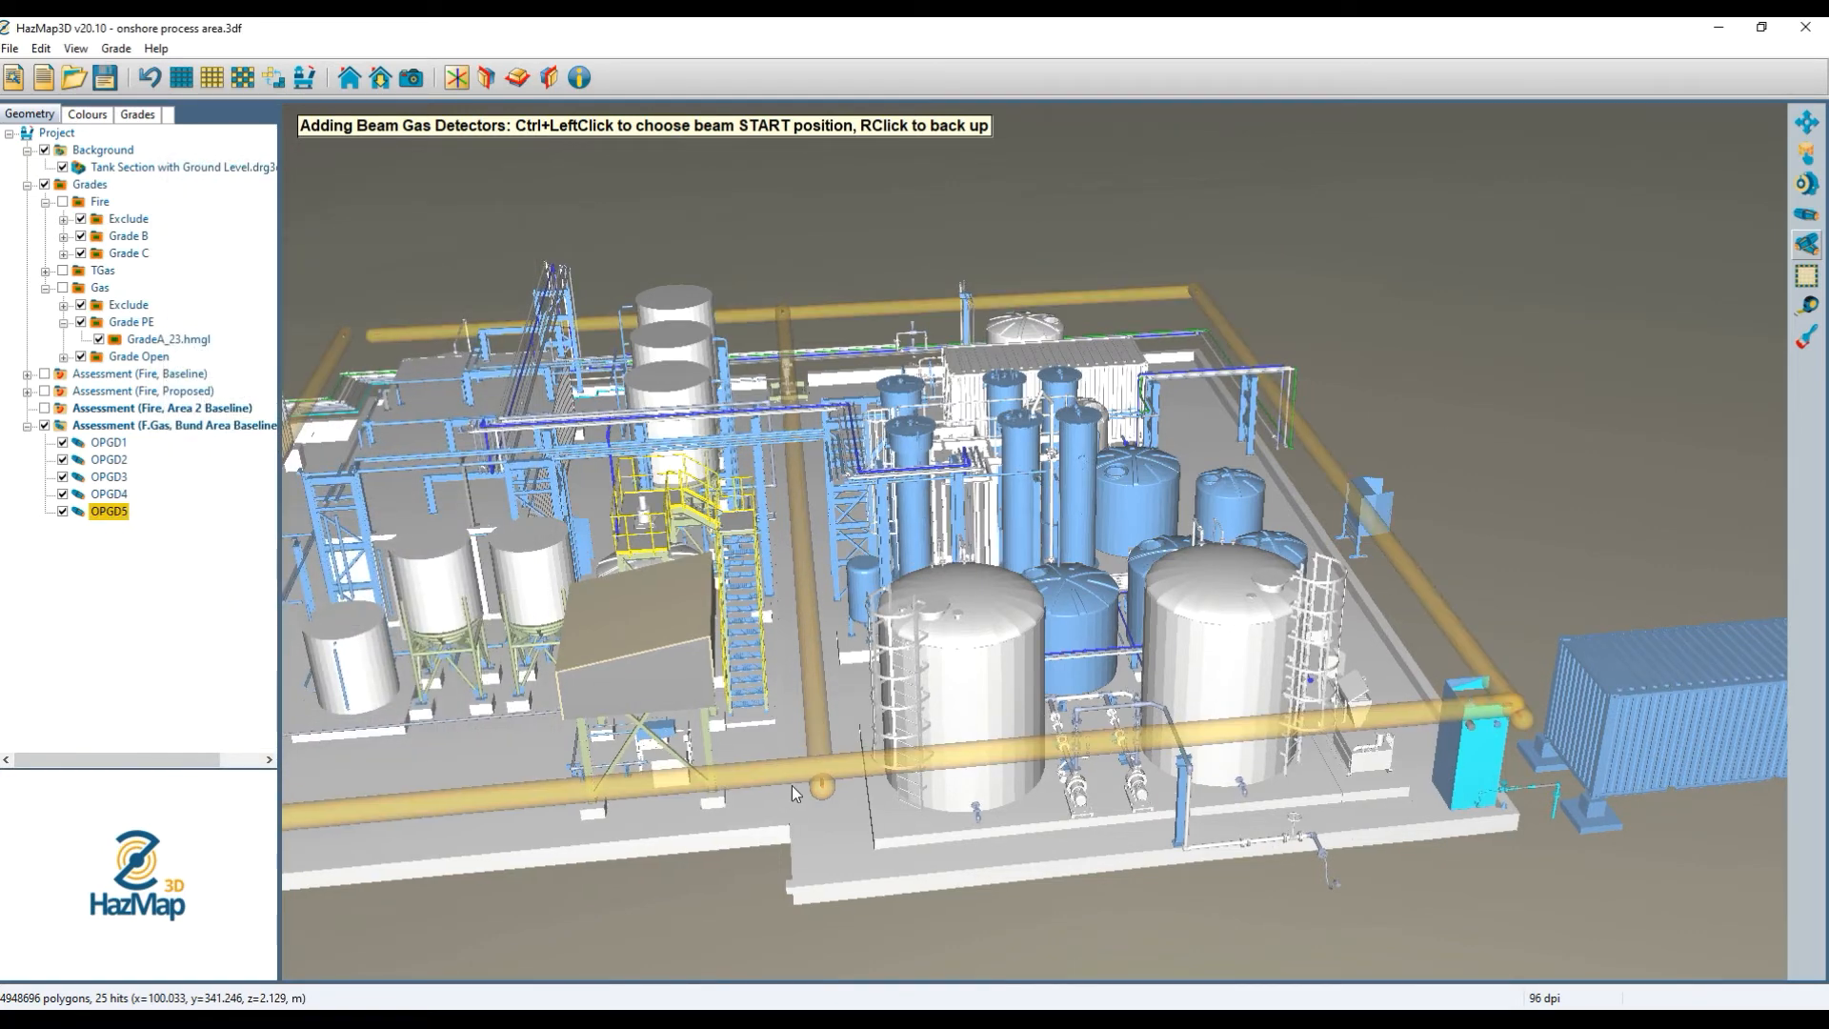
Set the receiver y position of OPGD5 to 341 to pull that beam end inside the perimeter.
drag(789, 752, 764, 353)
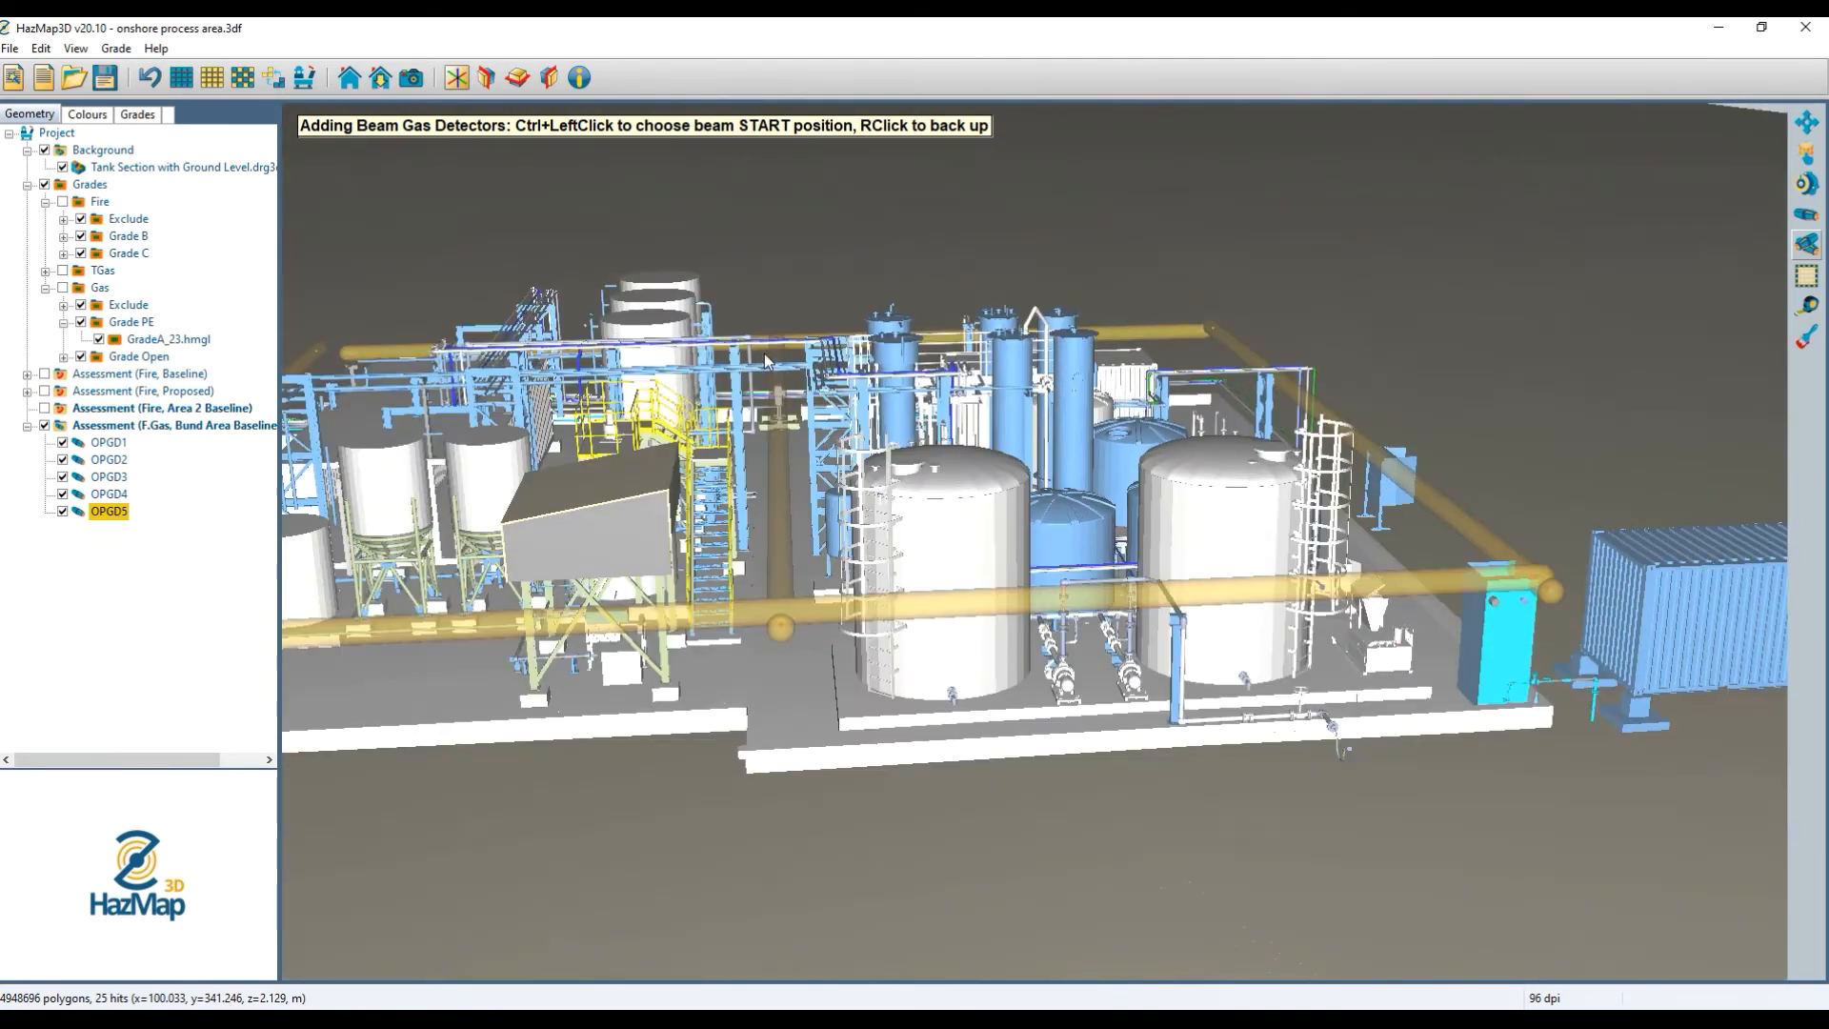
drag(750, 530, 1083, 812)
drag(1237, 791, 666, 624)
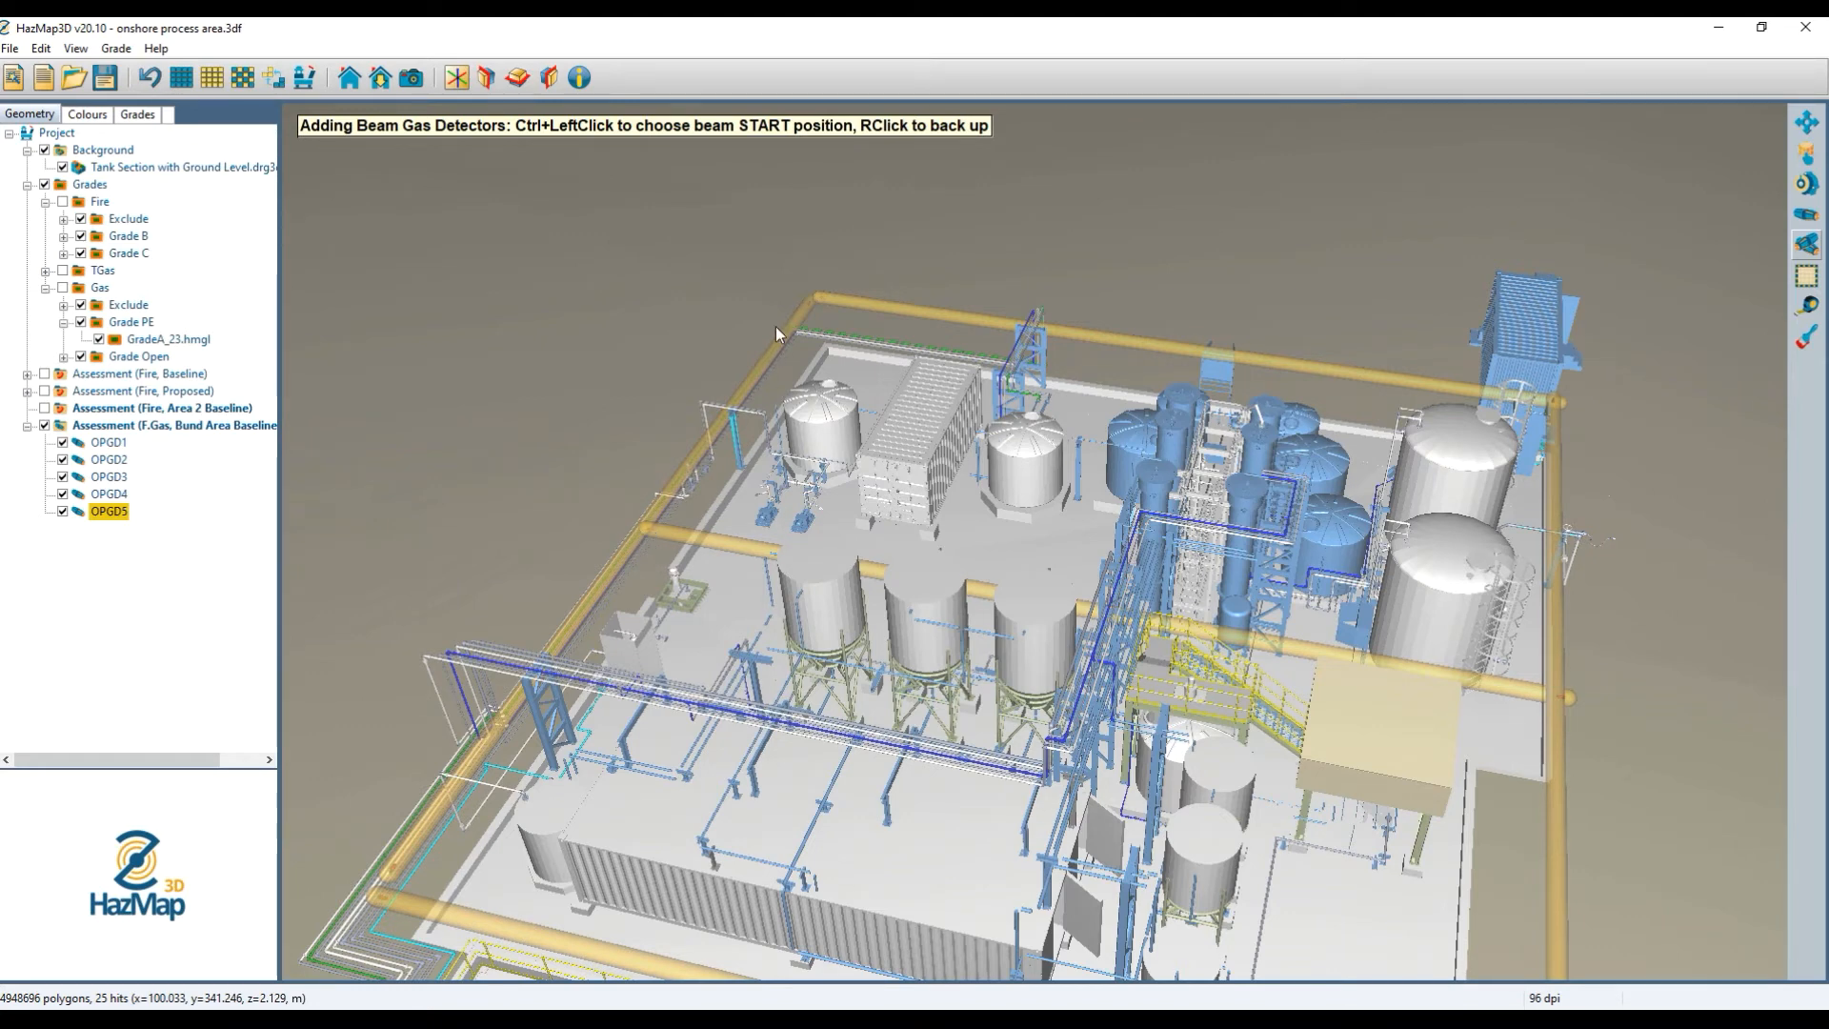
double_click(109, 512)
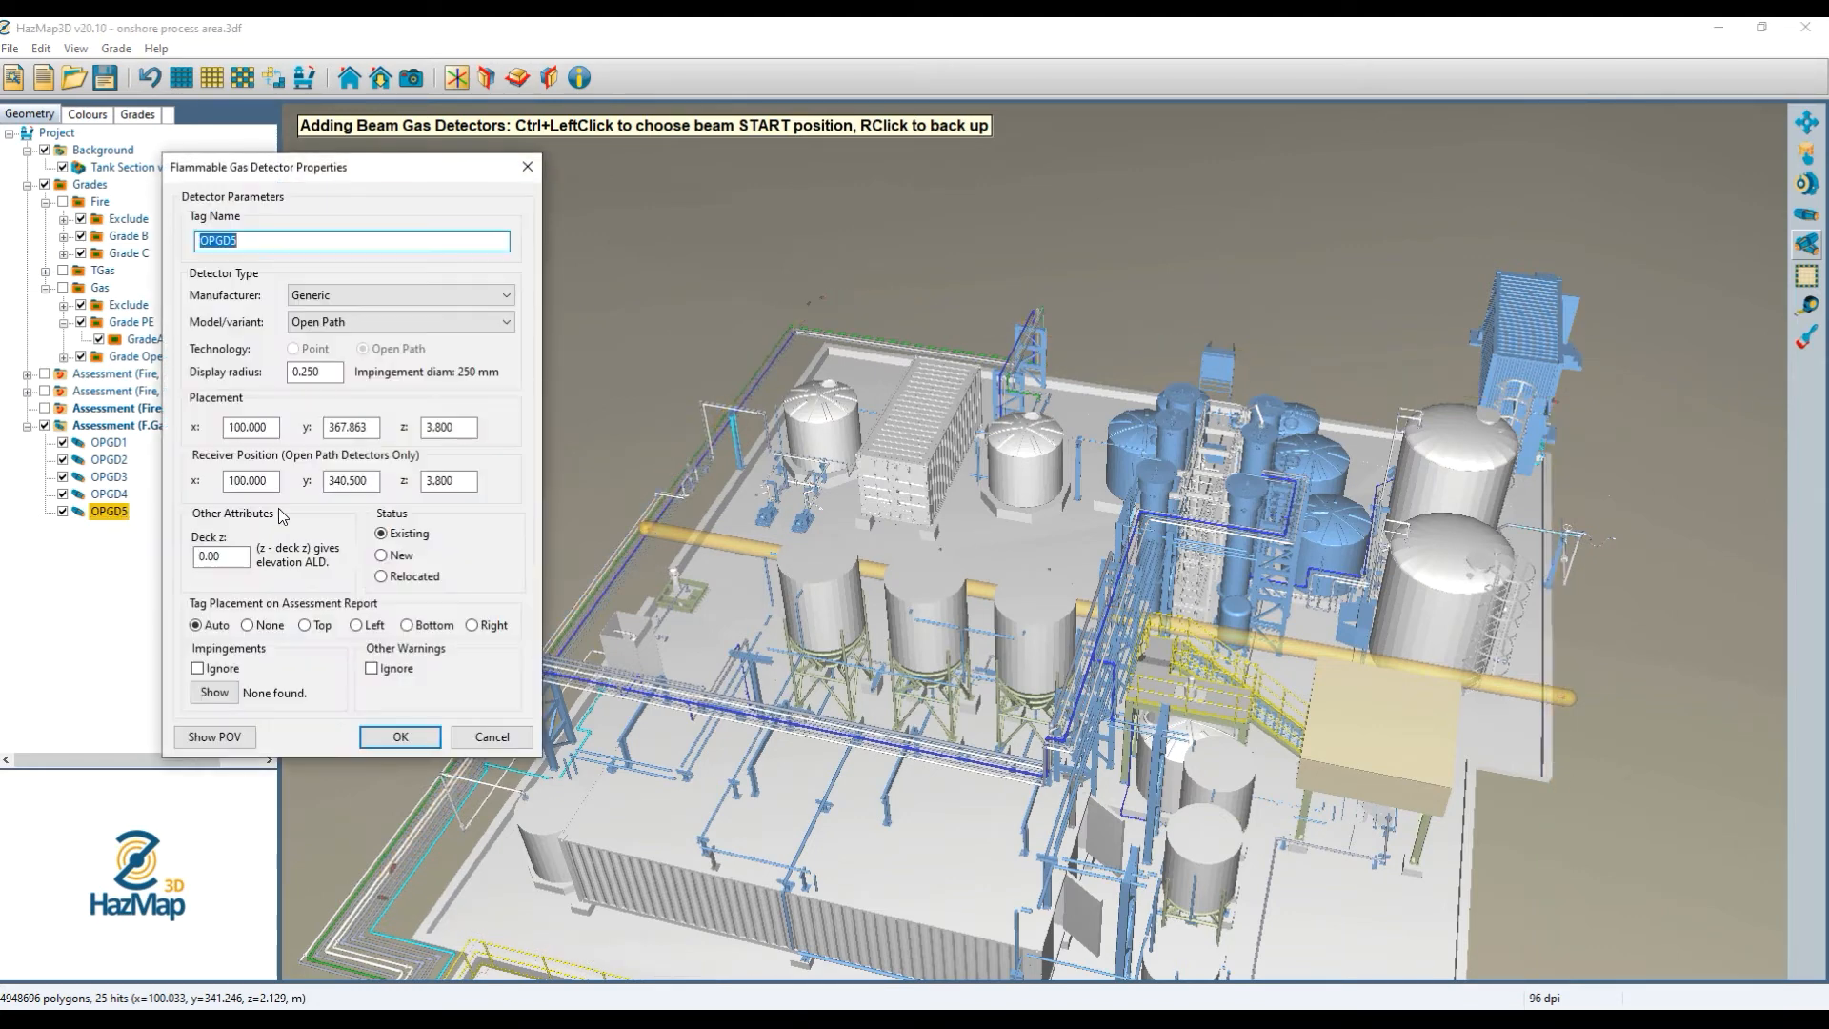
click(377, 481)
text(1)
key(BackSpace)
text(1)
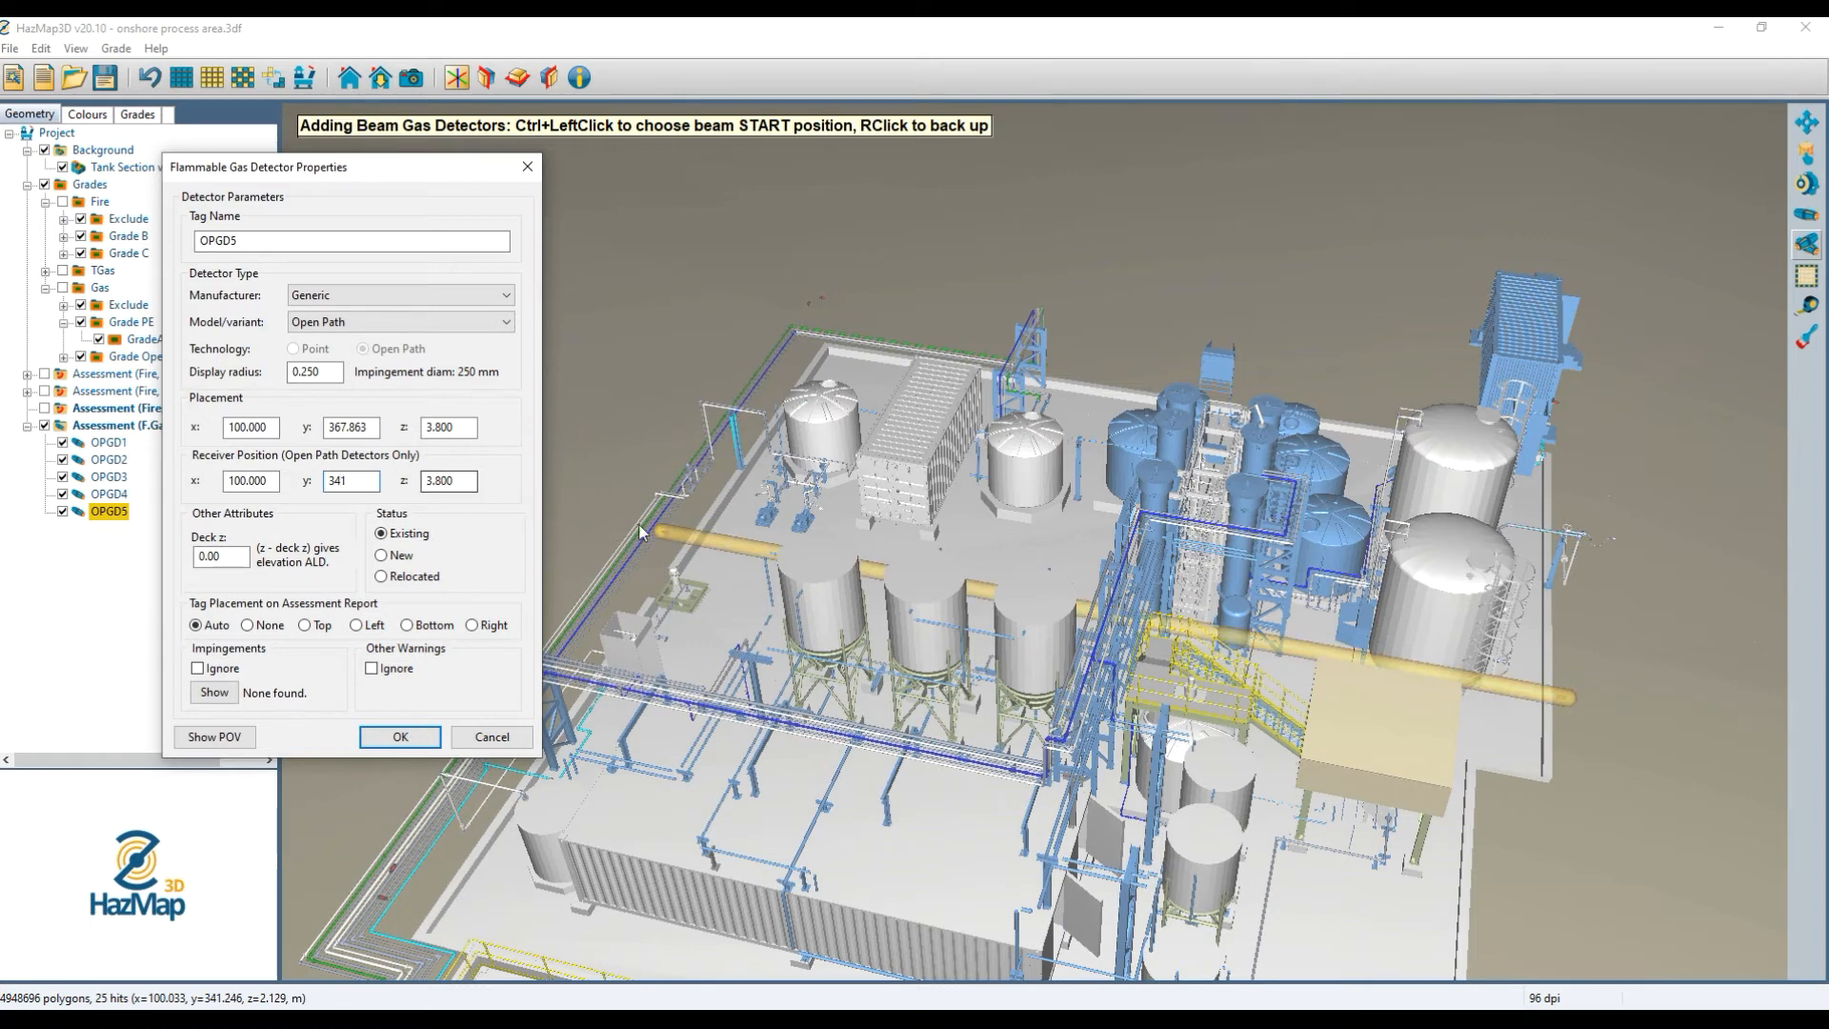
Set the placement y position of OPGD5 to 366.75, correcting any mistyped value.
click(377, 428)
key(BackSpace)
key(BackSpace)
text(6.)
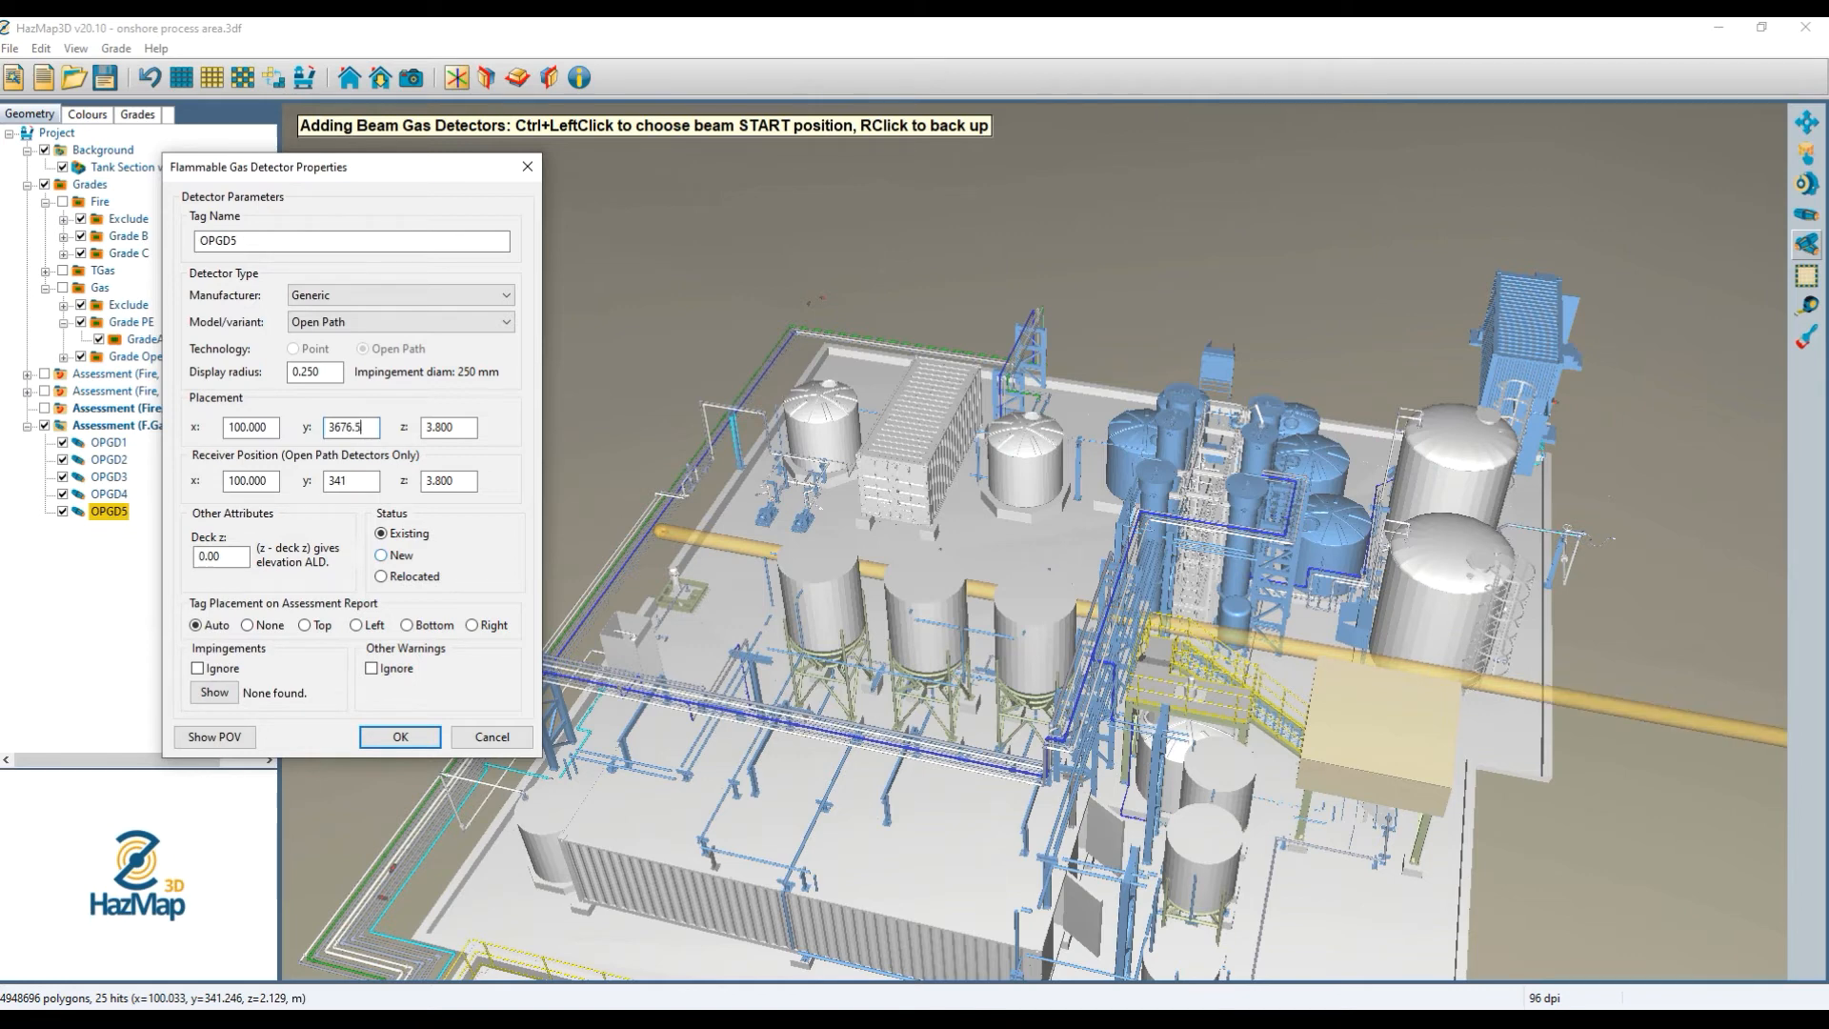
click(400, 737)
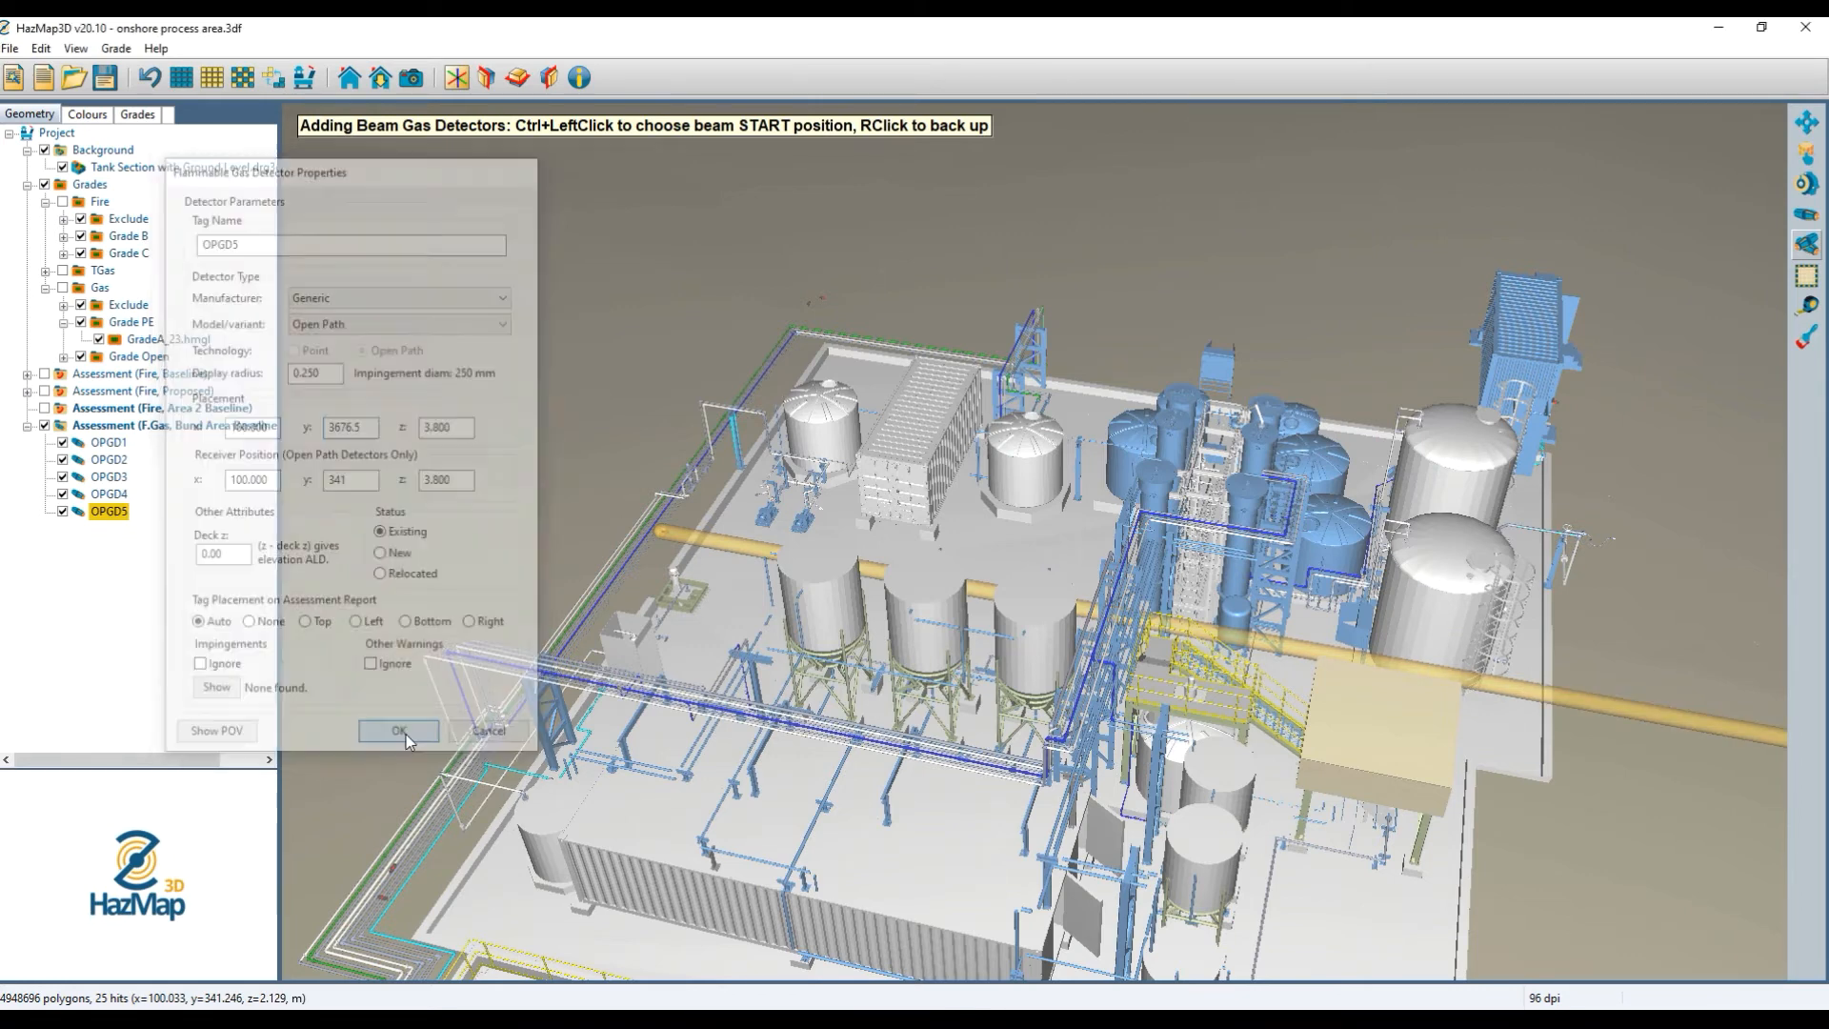
double_click(109, 510)
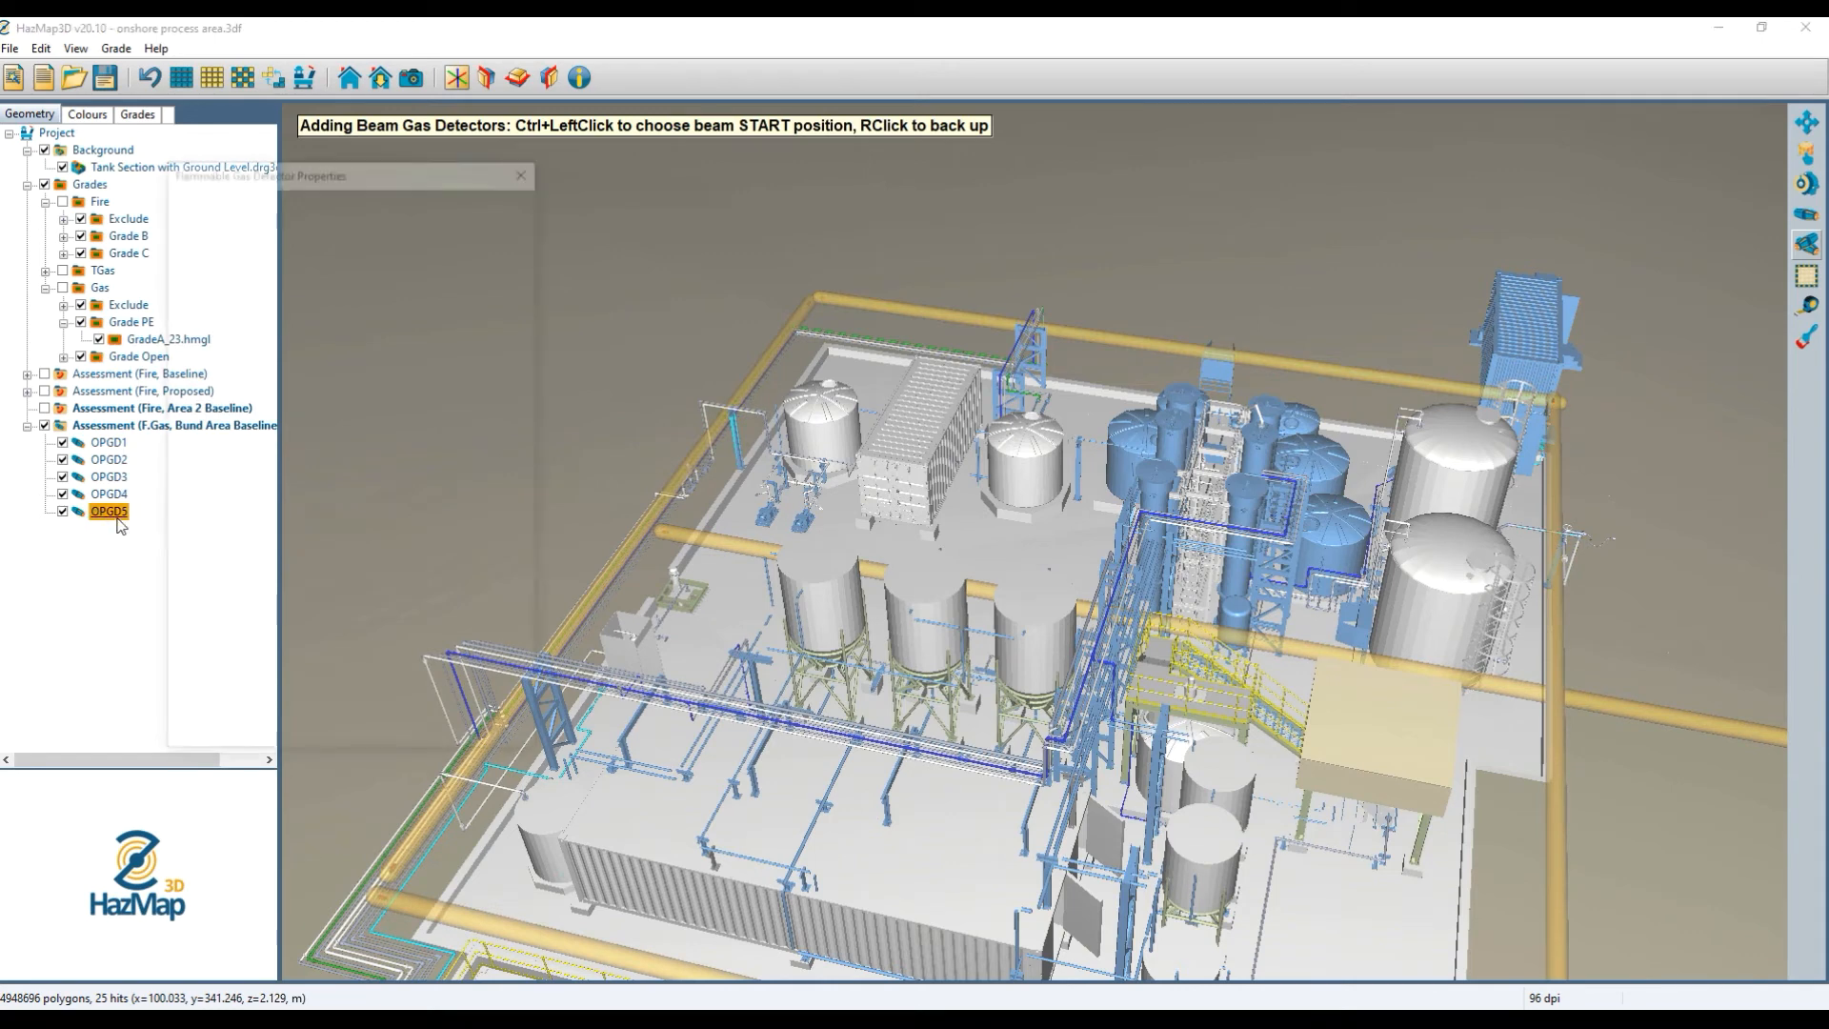
click(357, 427)
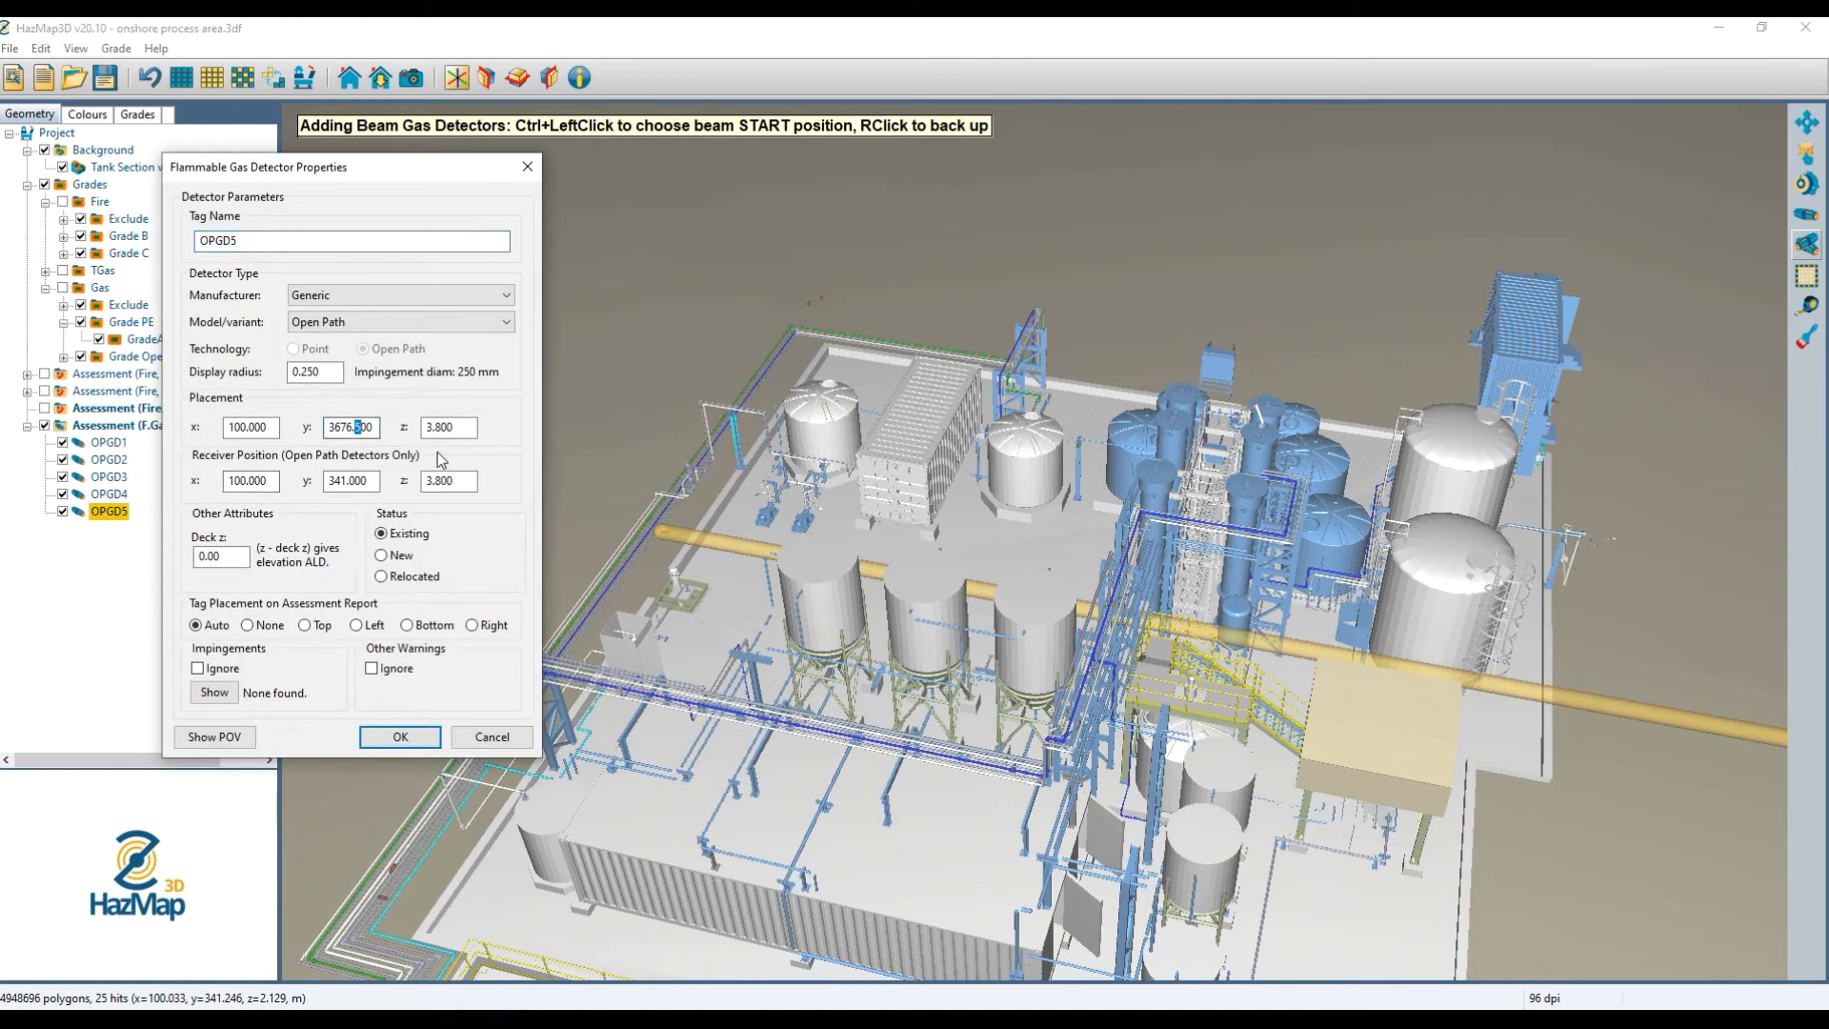
key(BackSpace)
click(400, 737)
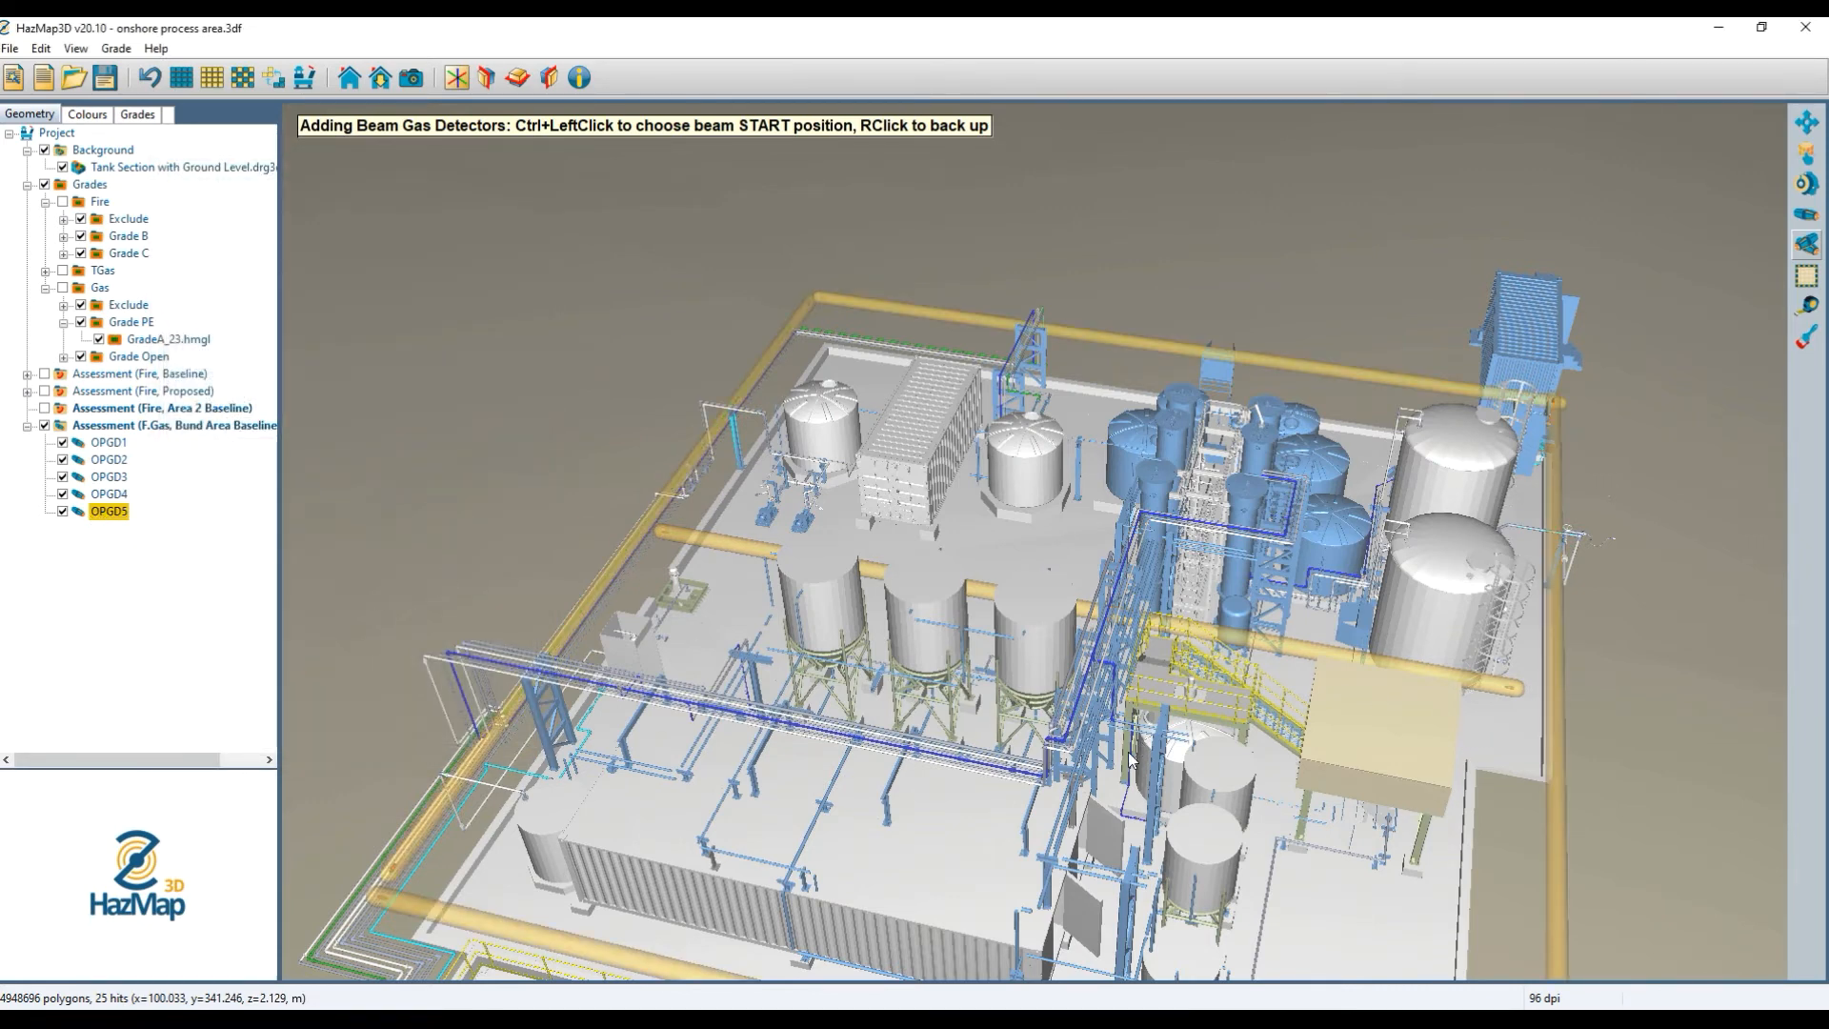
scroll(1050, 705, down, 1)
double_click(108, 511)
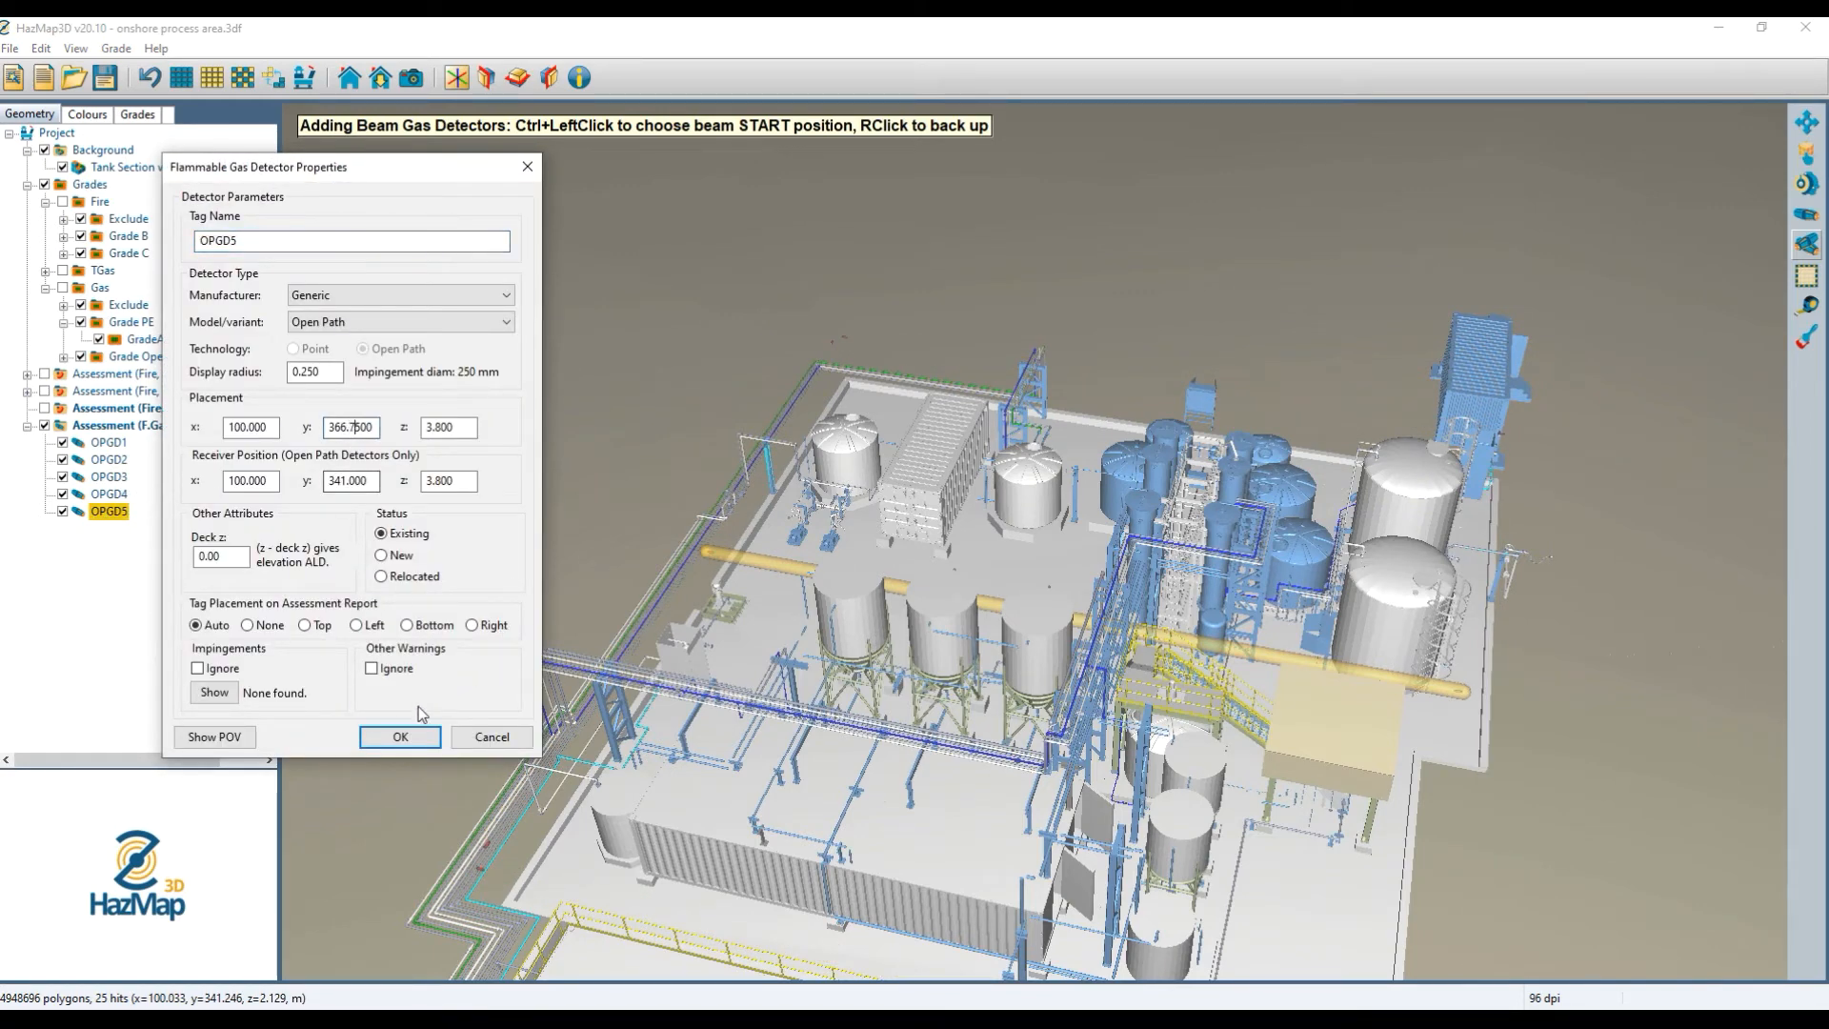
click(410, 739)
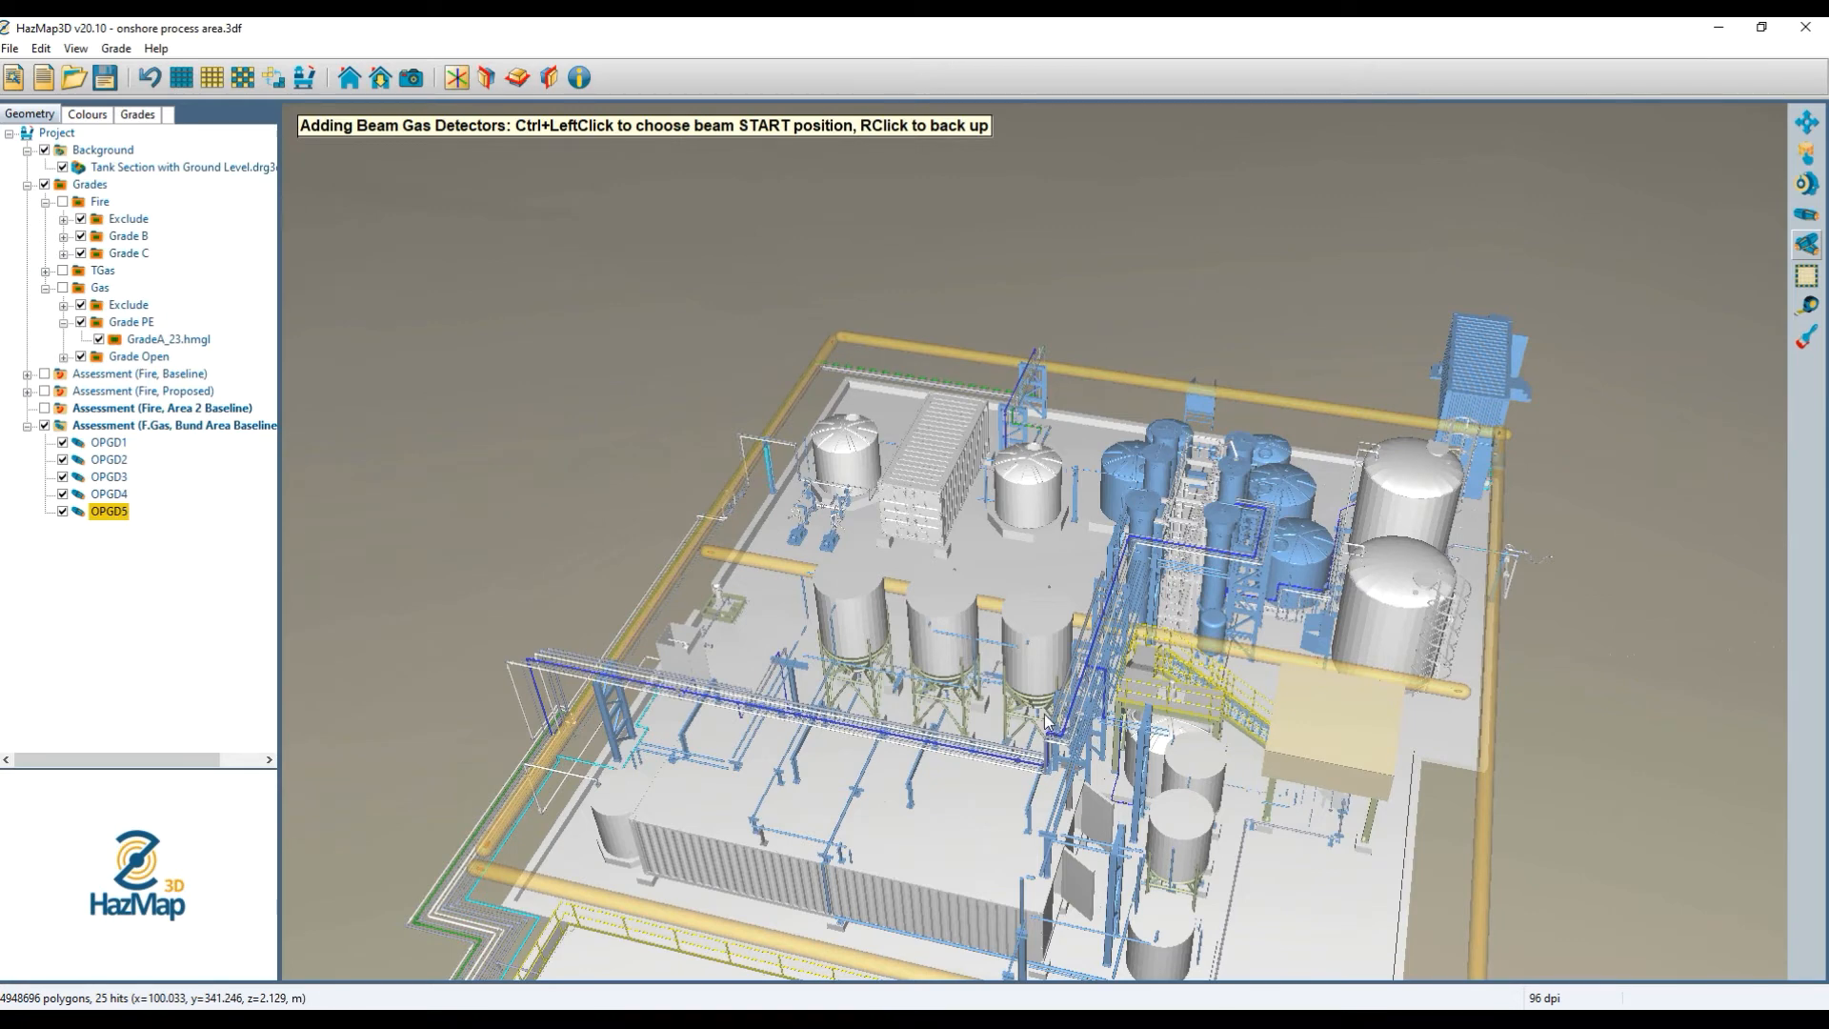
Finish placing beam detectors and run the Bund Area Baseline flammable gas assessment with OPGD1 to OPGD5.
scroll(1042, 744, down, 1)
right_click(973, 650)
drag(1103, 847, 968, 606)
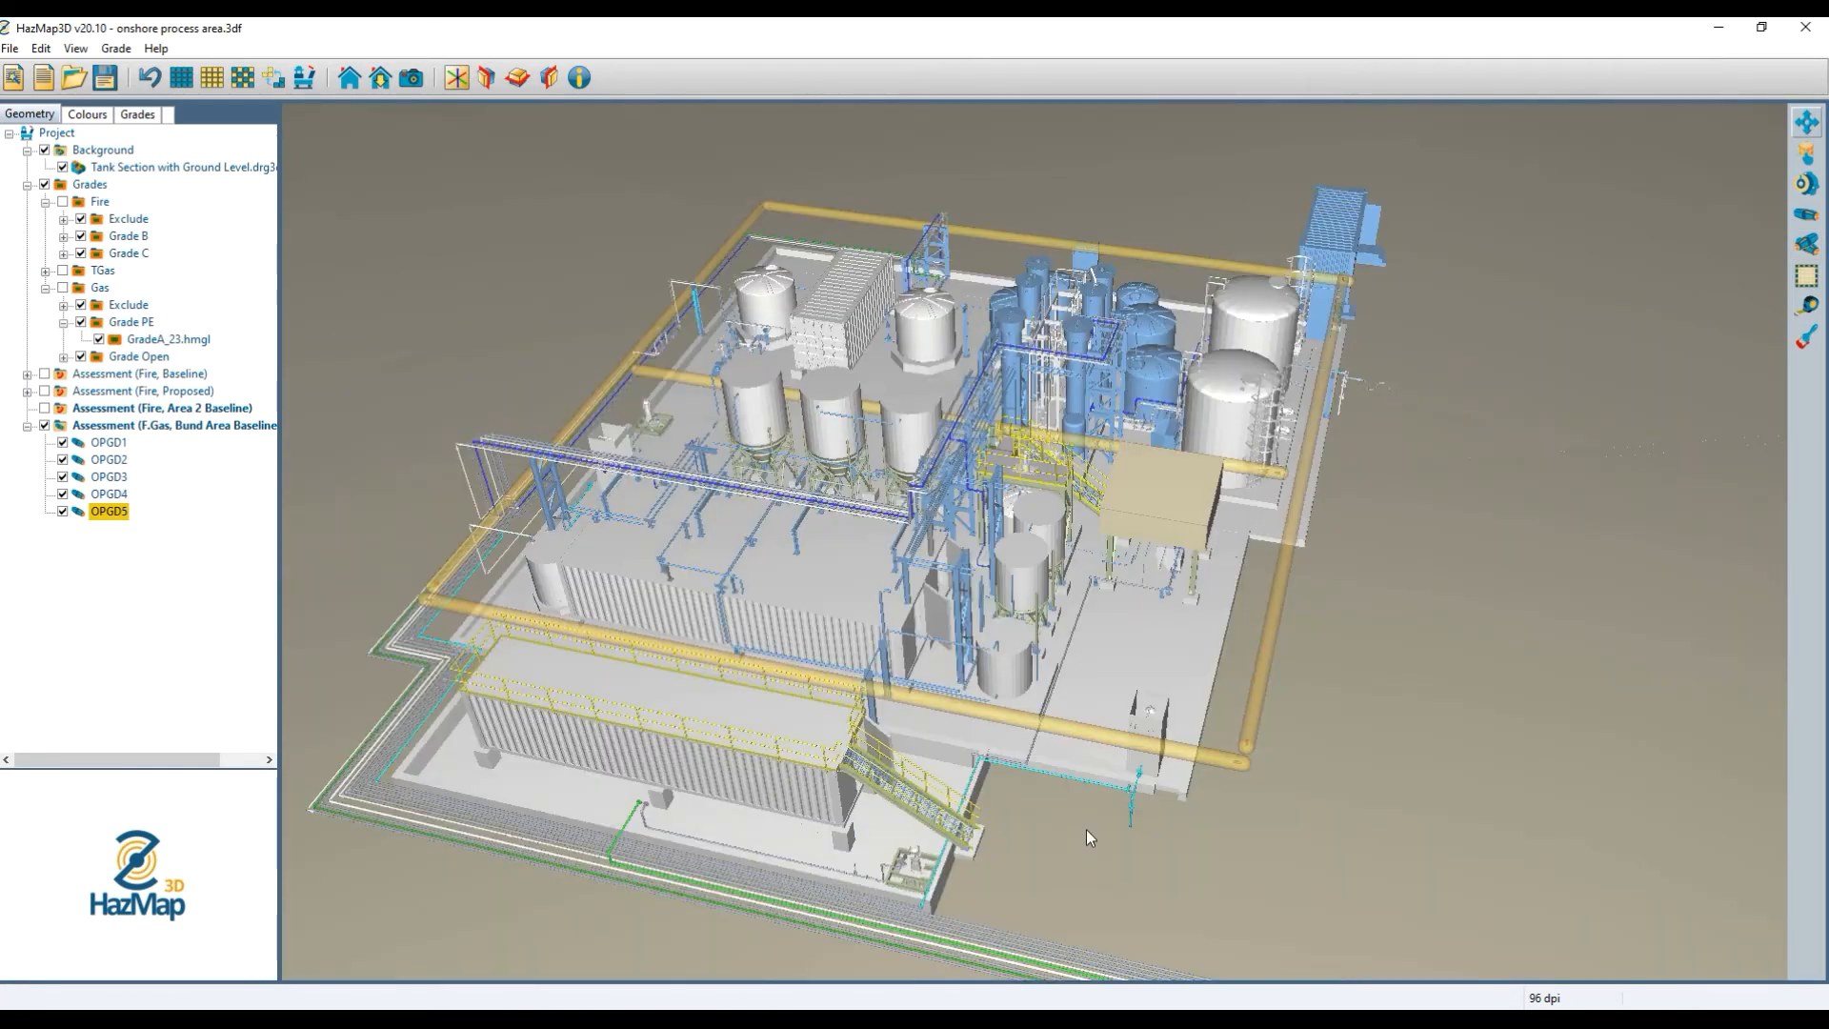
drag(945, 745, 878, 472)
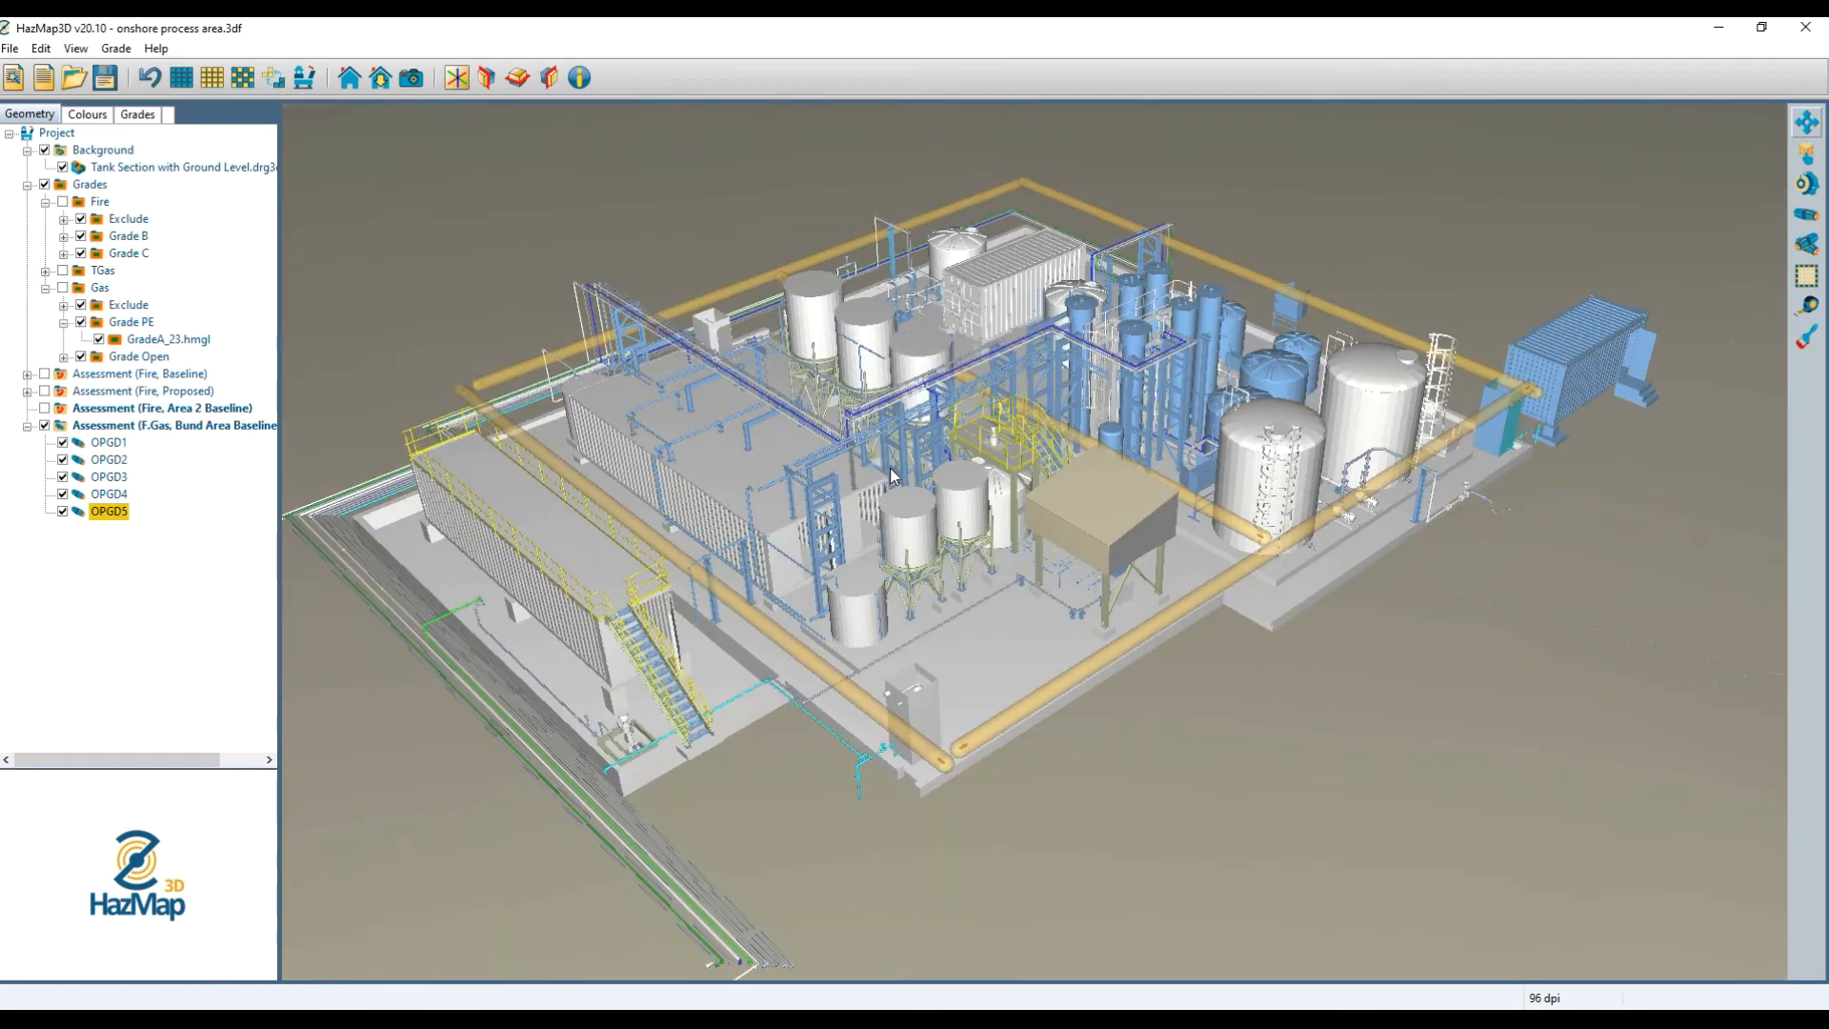
scroll(1057, 446, up, 1)
drag(688, 545, 223, 489)
right_click(197, 431)
click(260, 446)
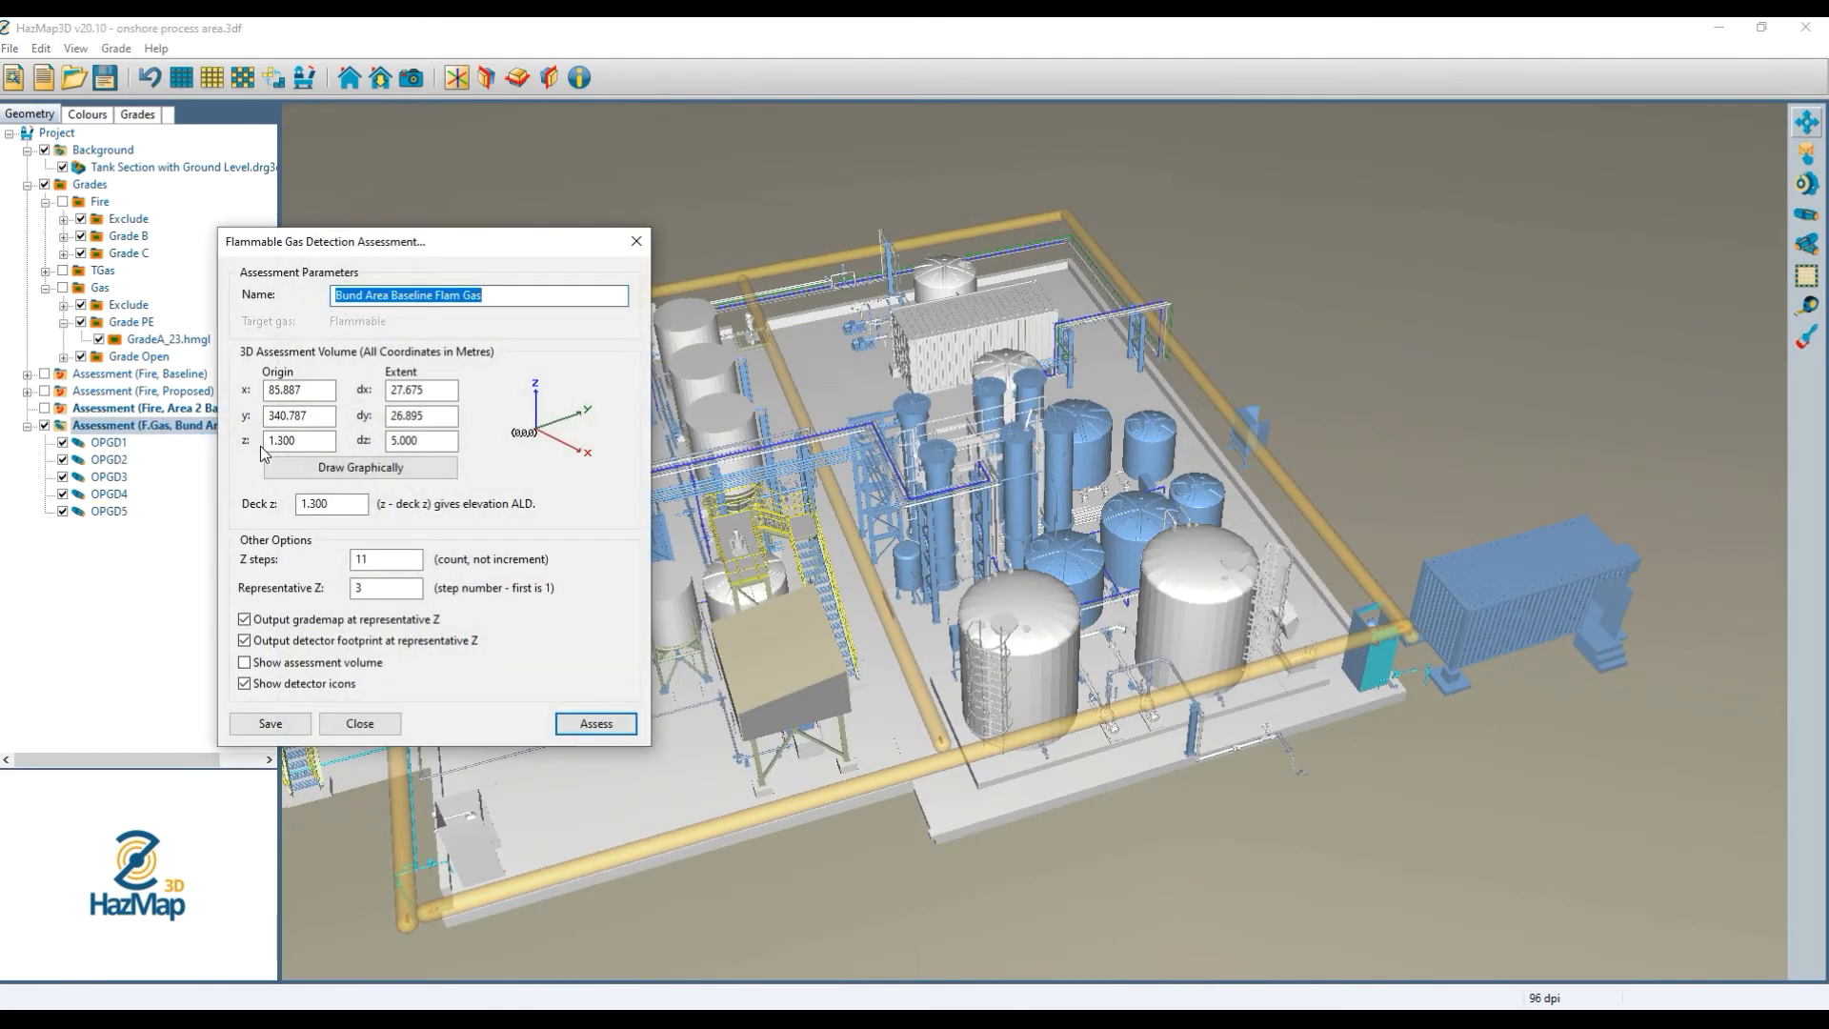
key(Return)
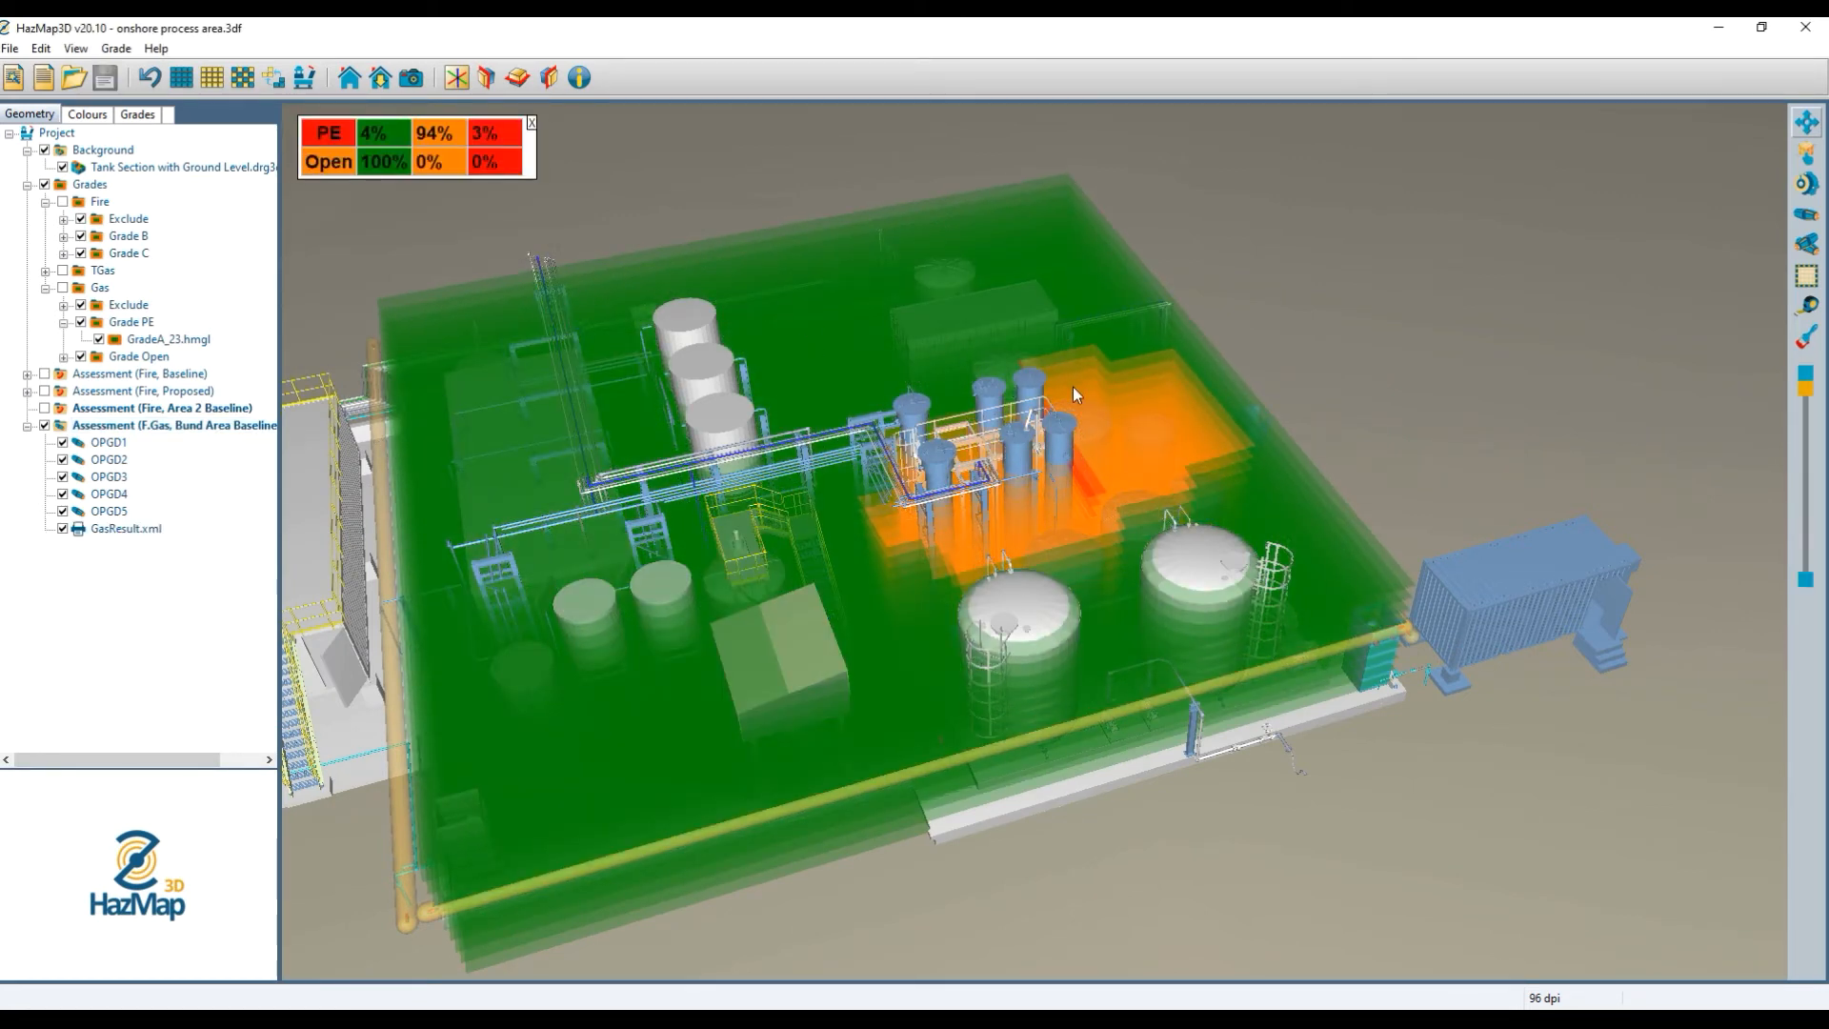
Examine the gas coverage result around the tall vessels and the blue tanks for weakly covered zones.
scroll(1079, 391, up, 2)
scroll(1208, 558, down, 1)
drag(1208, 558, 1072, 562)
scroll(1073, 562, up, 1)
scroll(1081, 615, up, 2)
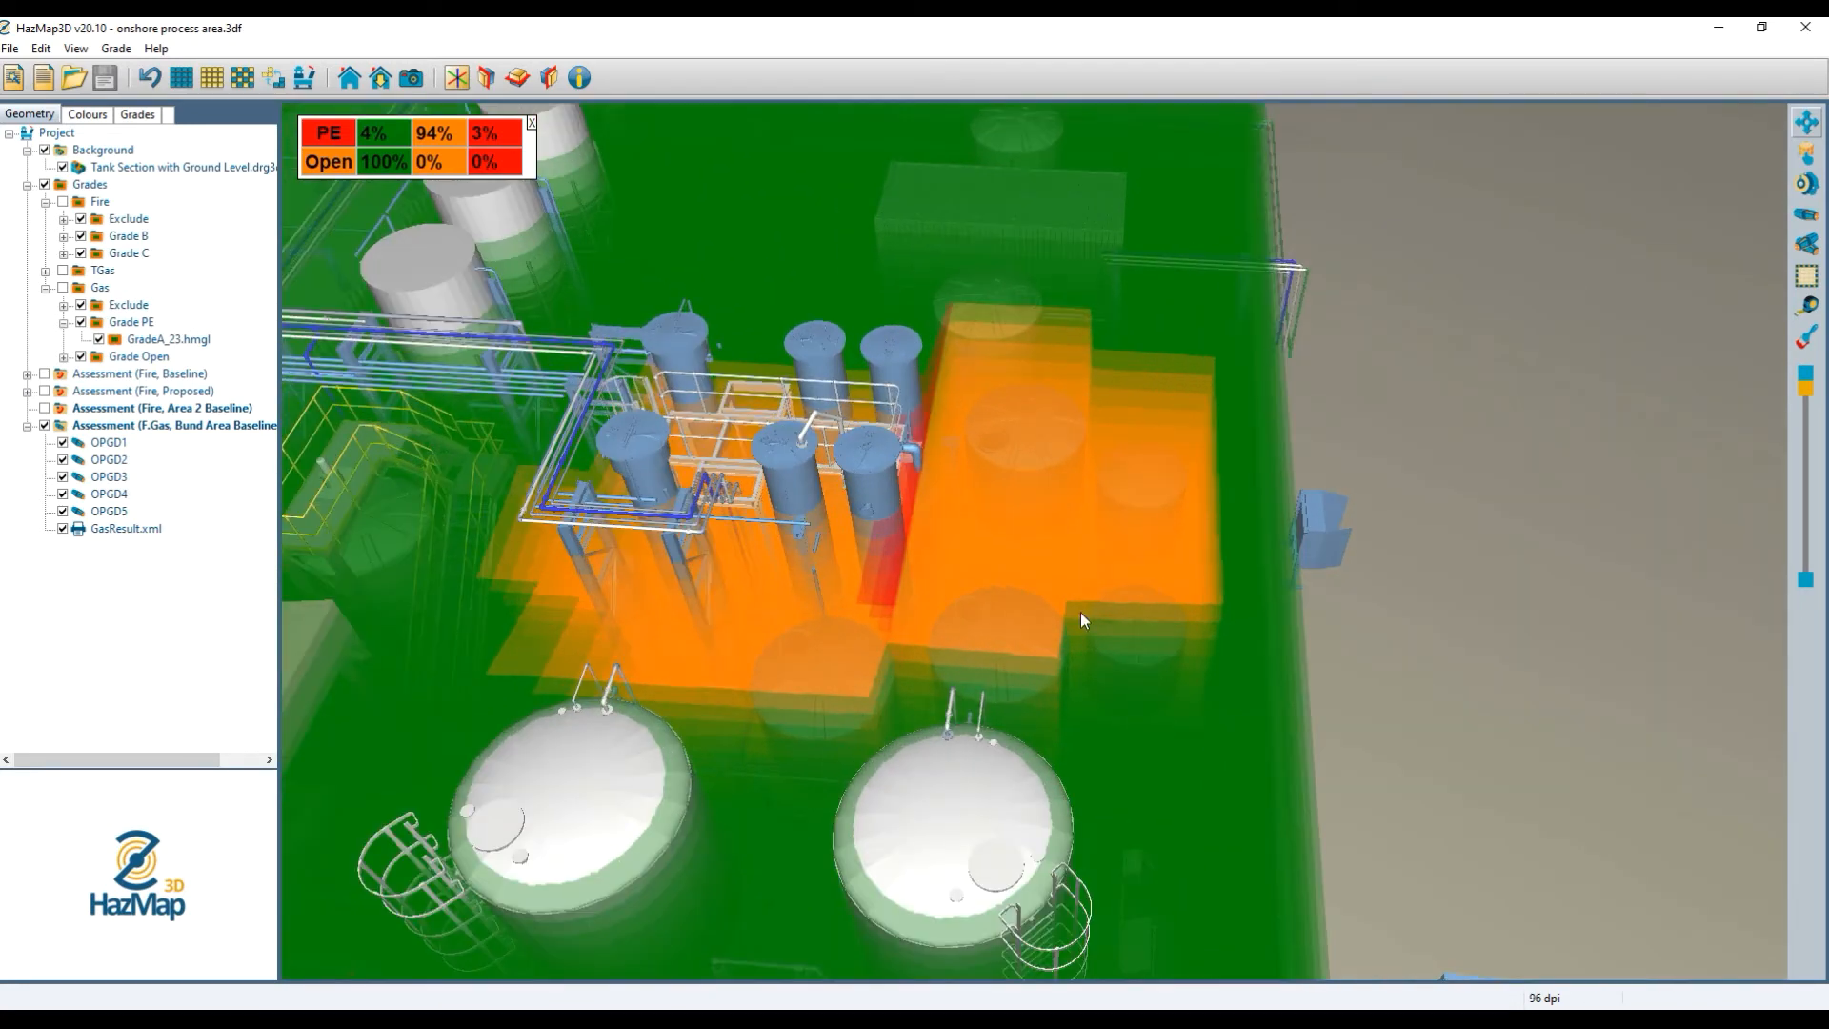
drag(687, 642, 853, 499)
scroll(853, 502, up, 1)
drag(802, 596, 722, 490)
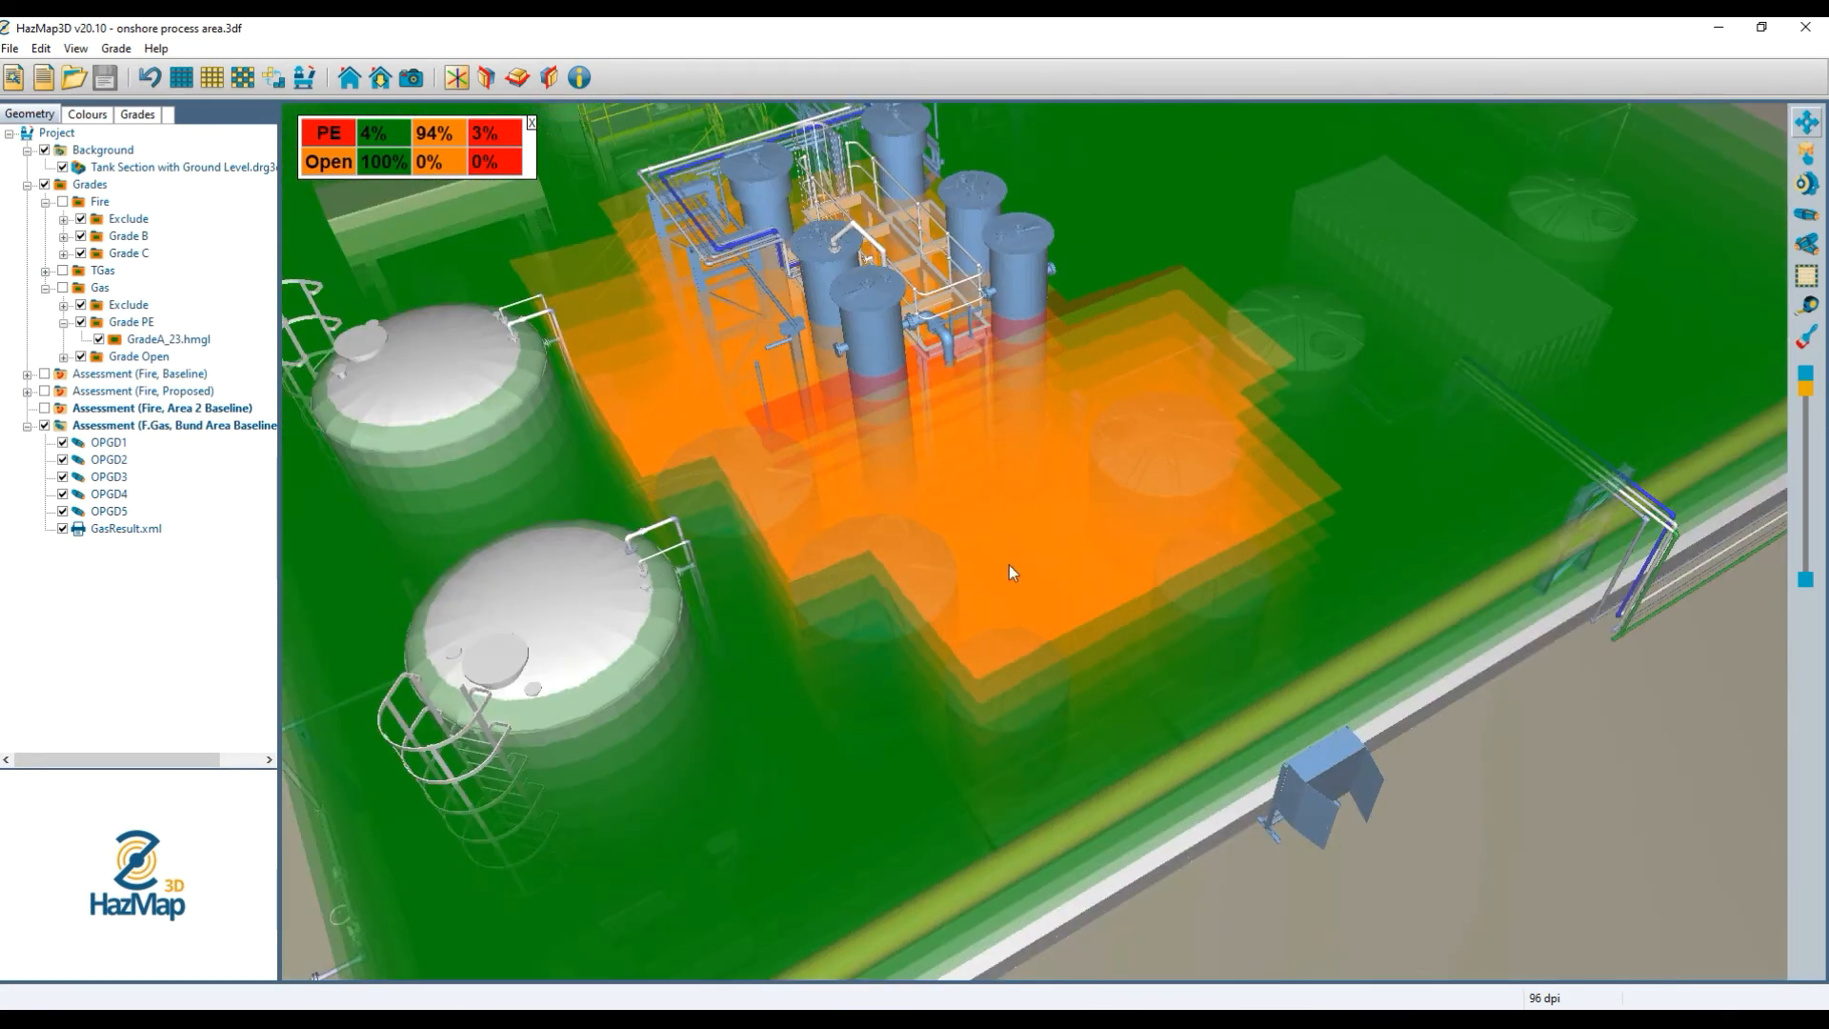
scroll(1009, 564, up, 2)
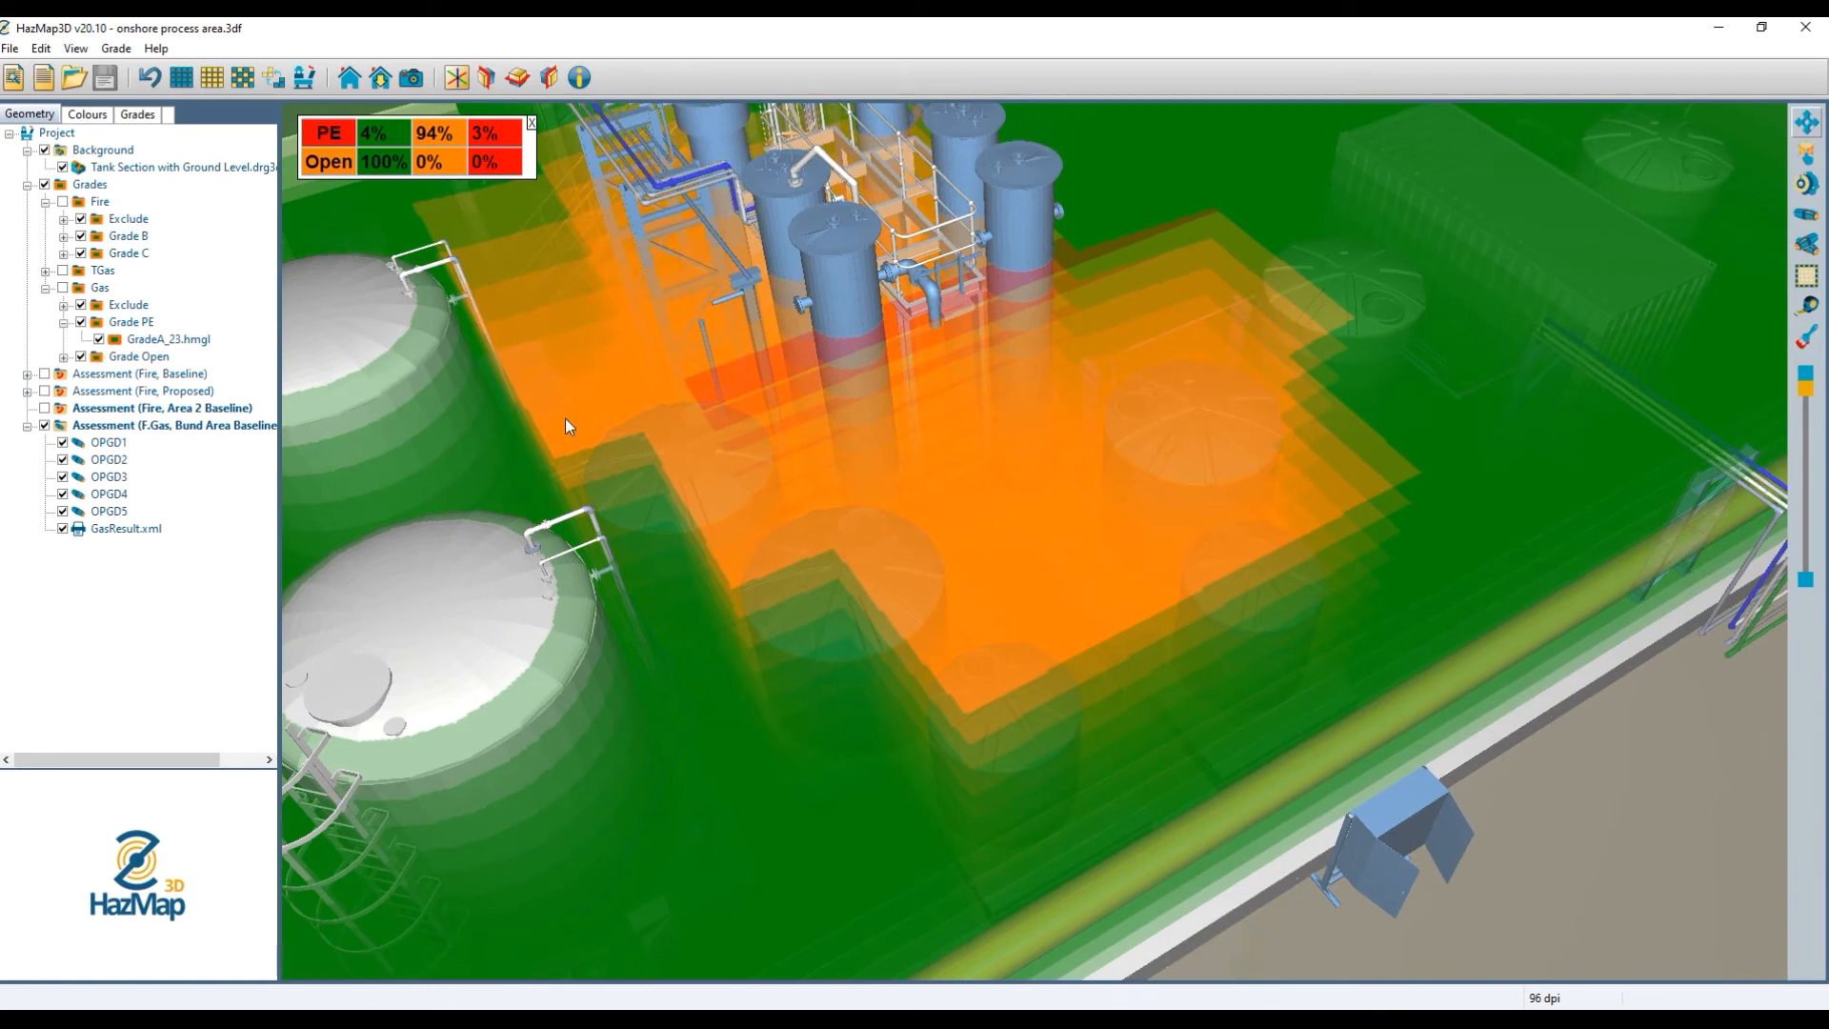
middle_drag(564, 419, 496, 455)
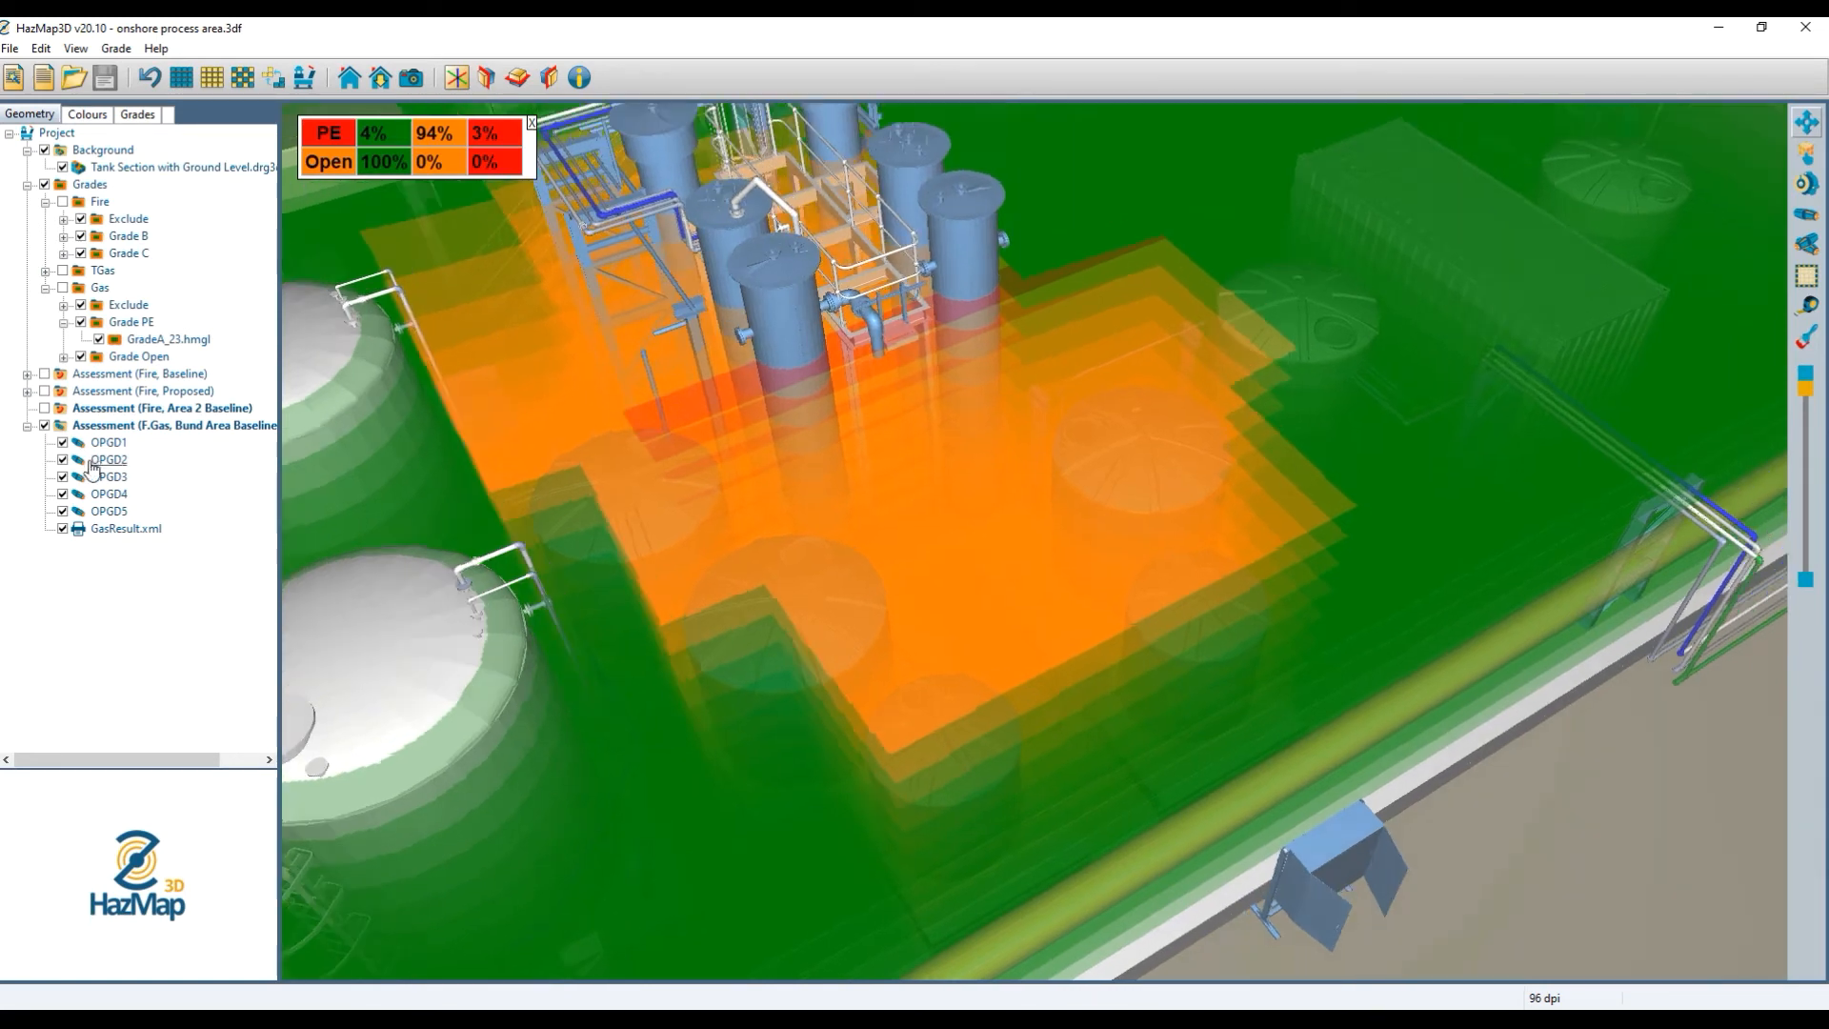
Hide the assessment result and add a point gas detector among the tall blue vessels, at about (93.2, 356.6, 2.9).
click(63, 528)
scroll(1019, 529, up, 2)
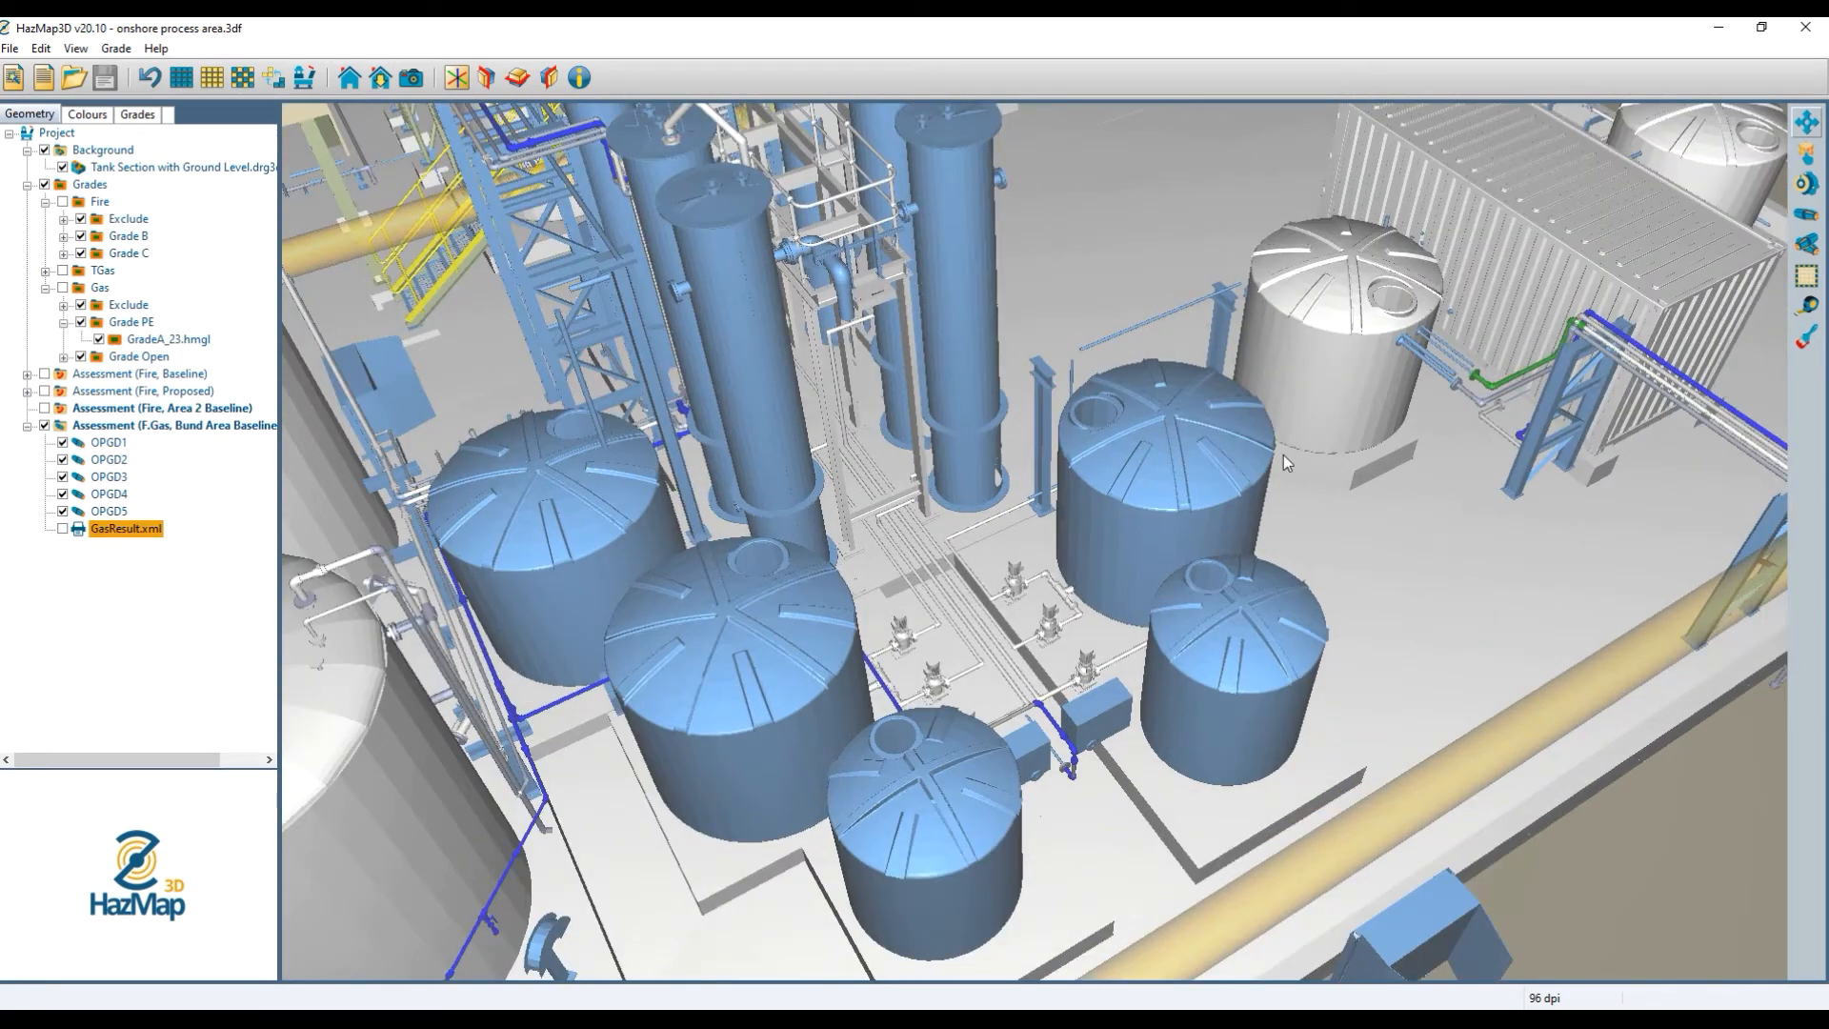
click(1803, 217)
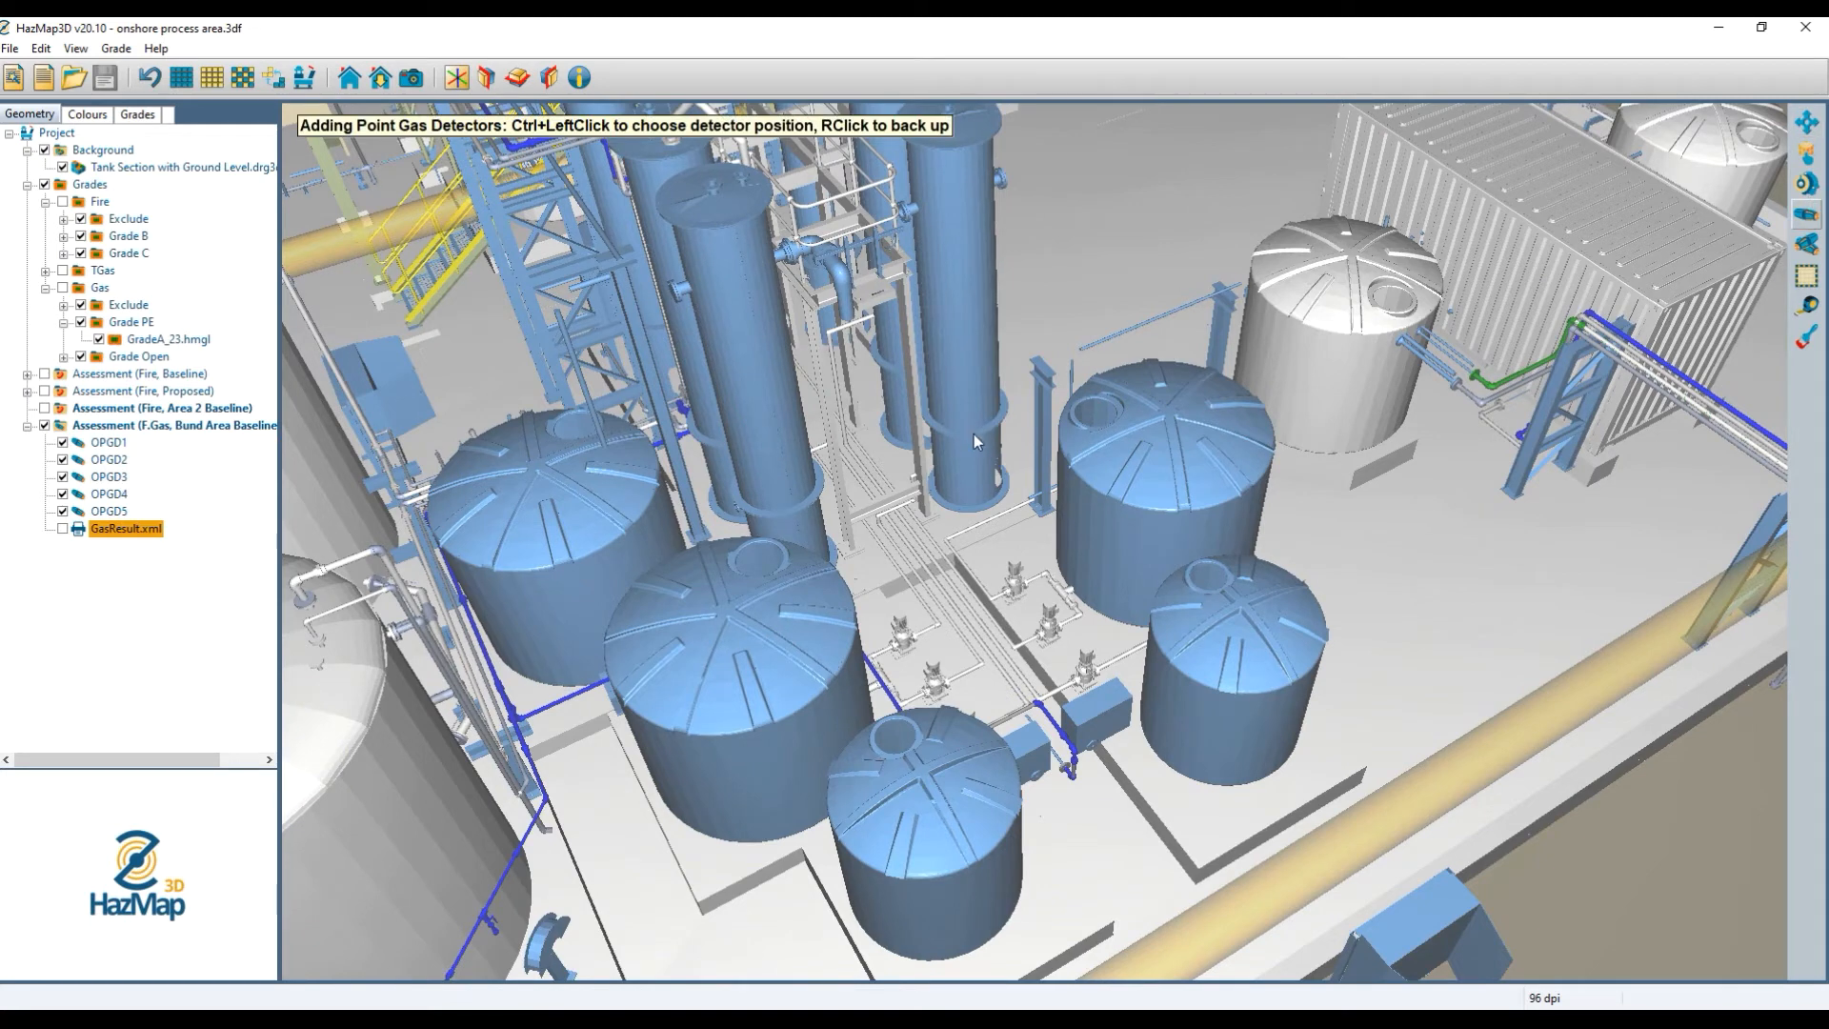
scroll(1015, 484, up, 1)
scroll(930, 512, up, 1)
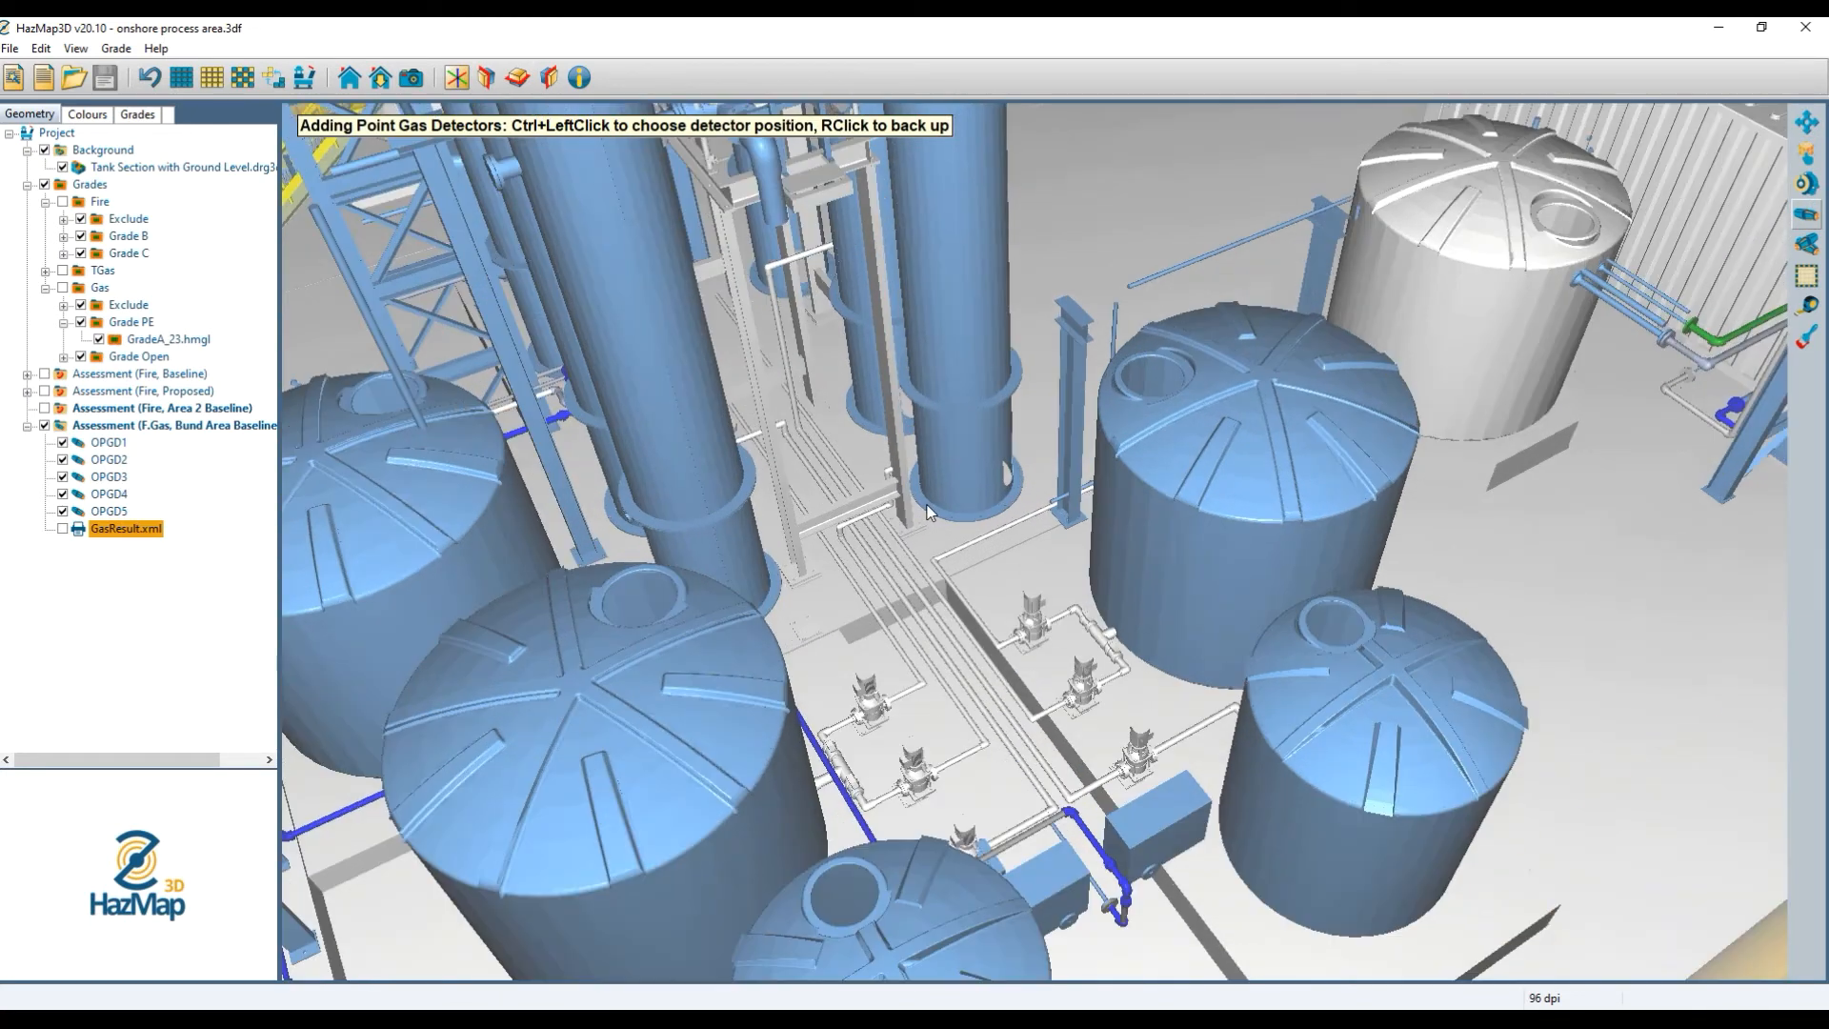
scroll(926, 511, up, 1)
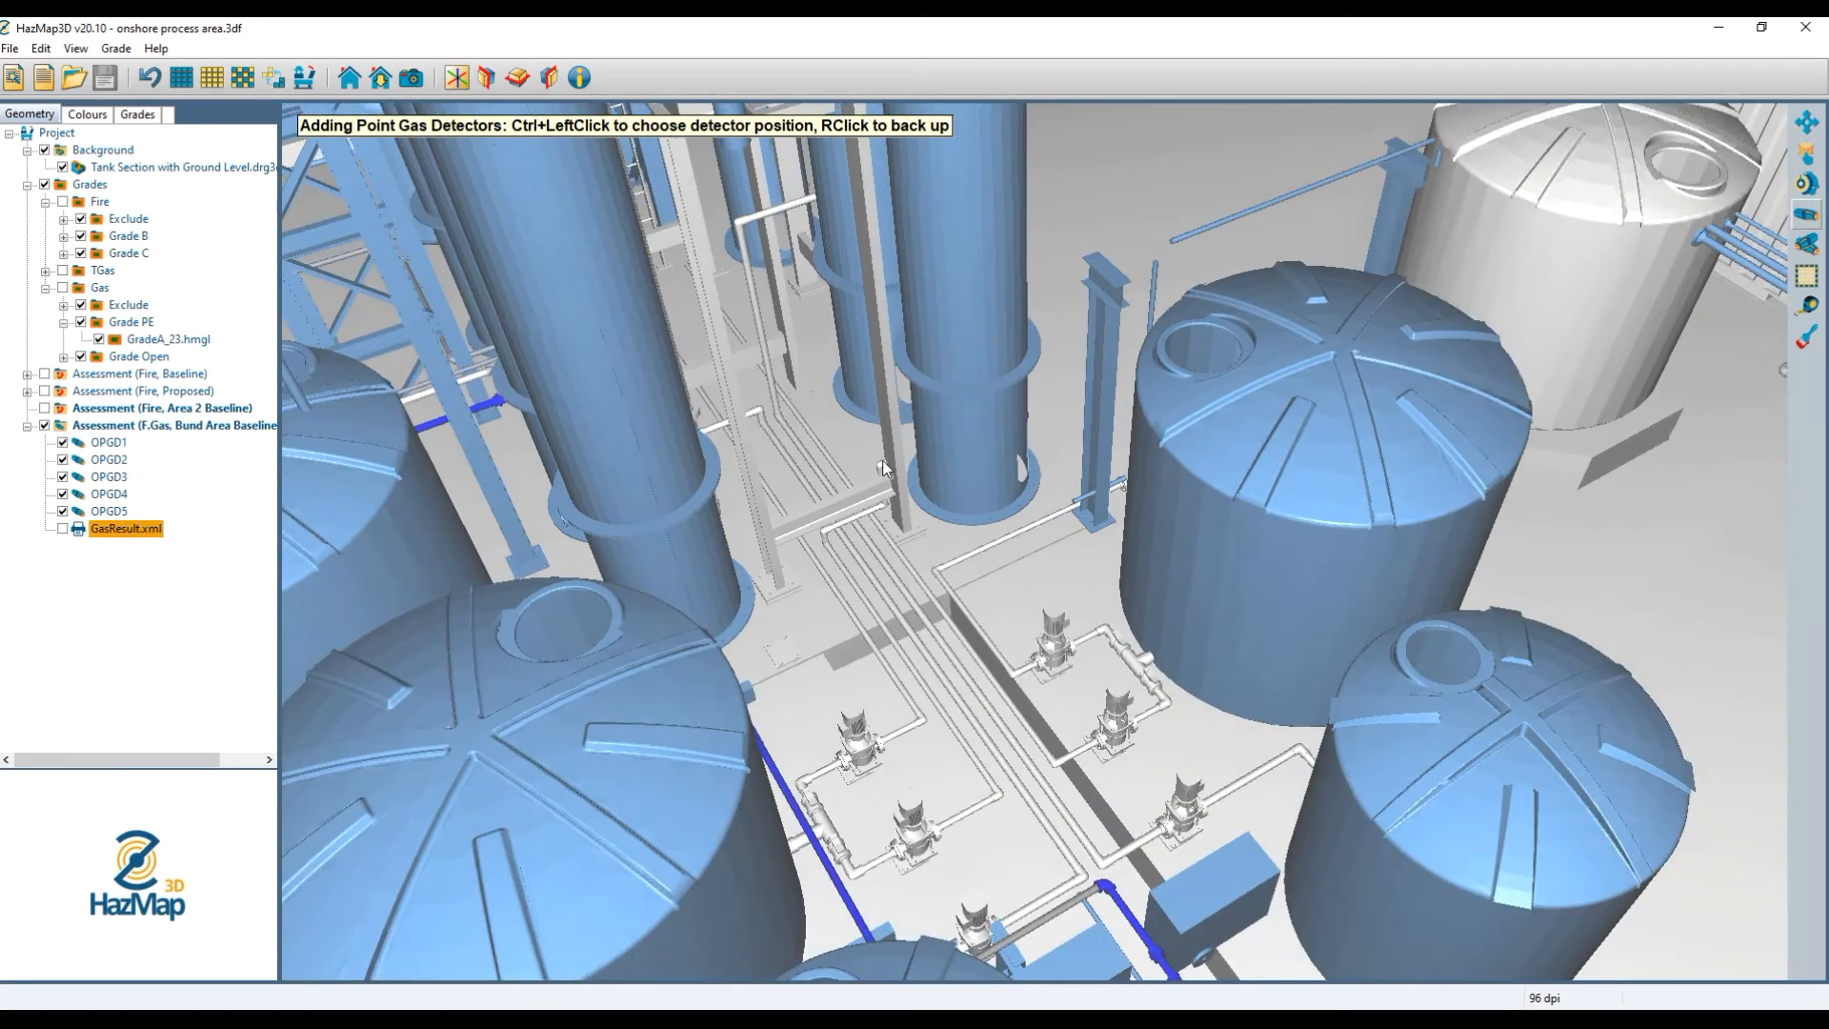
ctrl+click(883, 406)
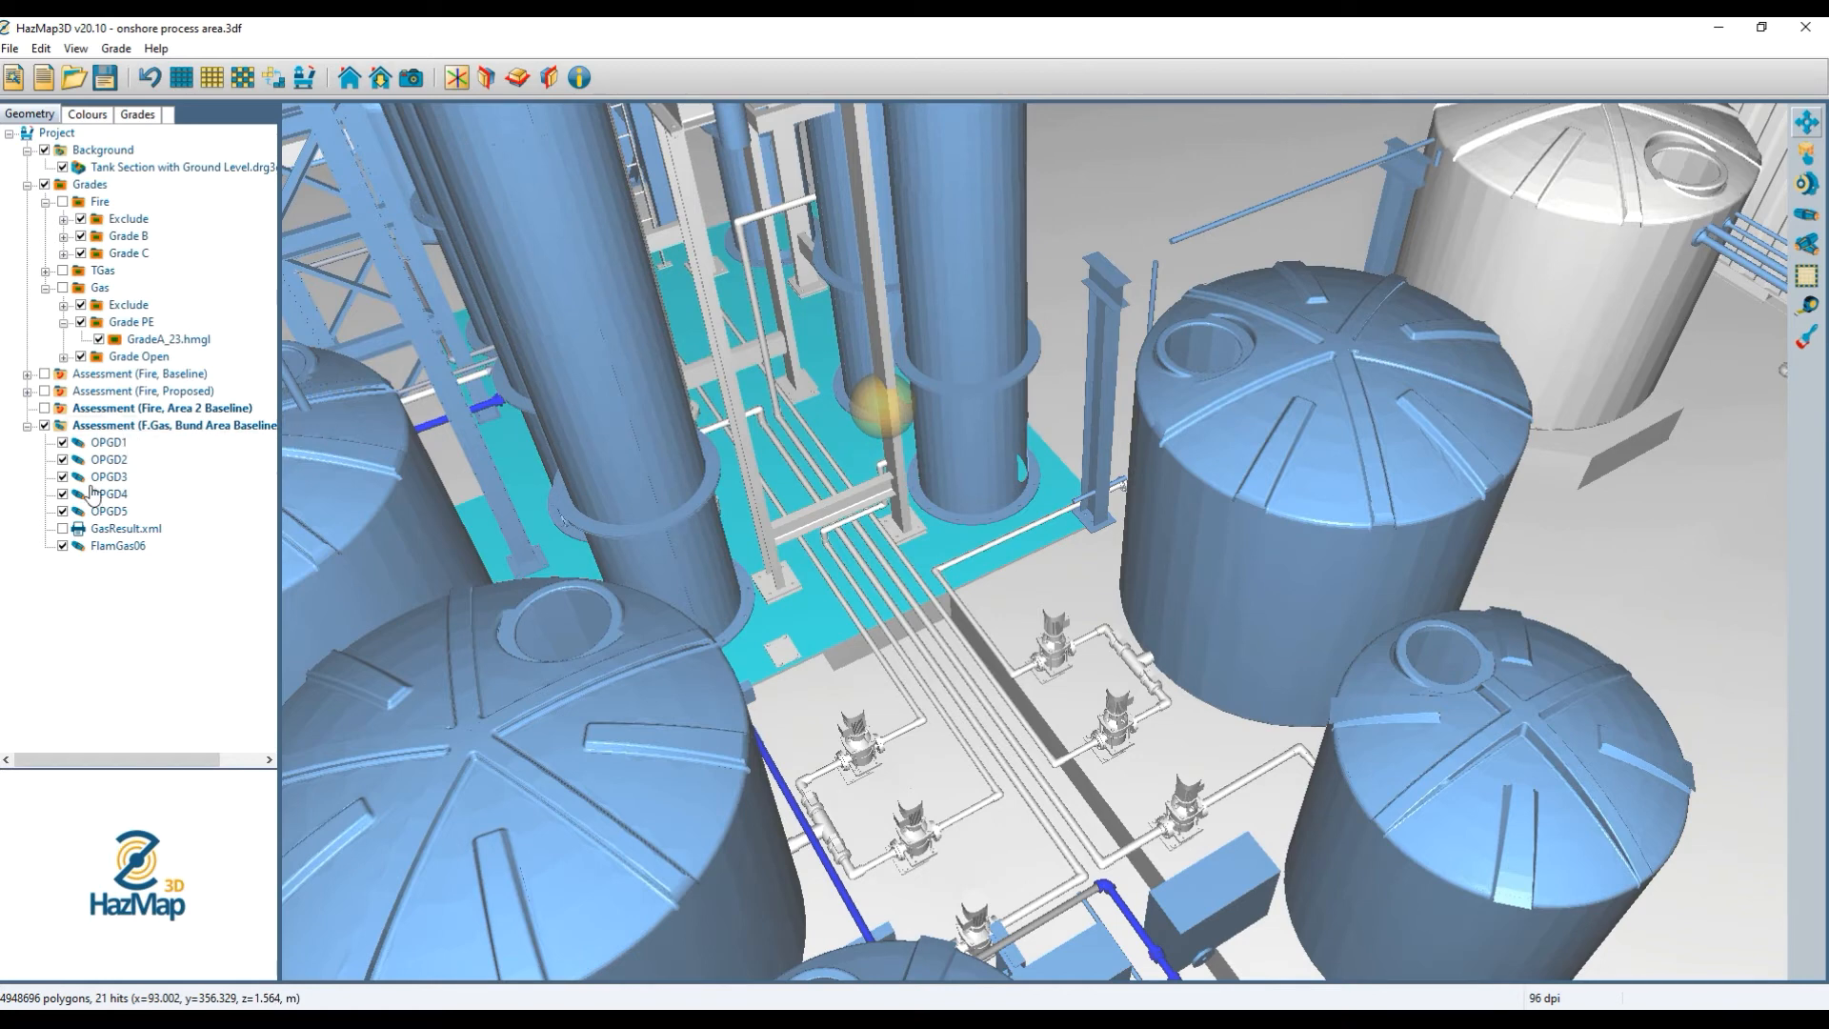
Set the new point detector's placement z to 3.05 and its deck z to 1.55.
click(115, 542)
double_click(116, 540)
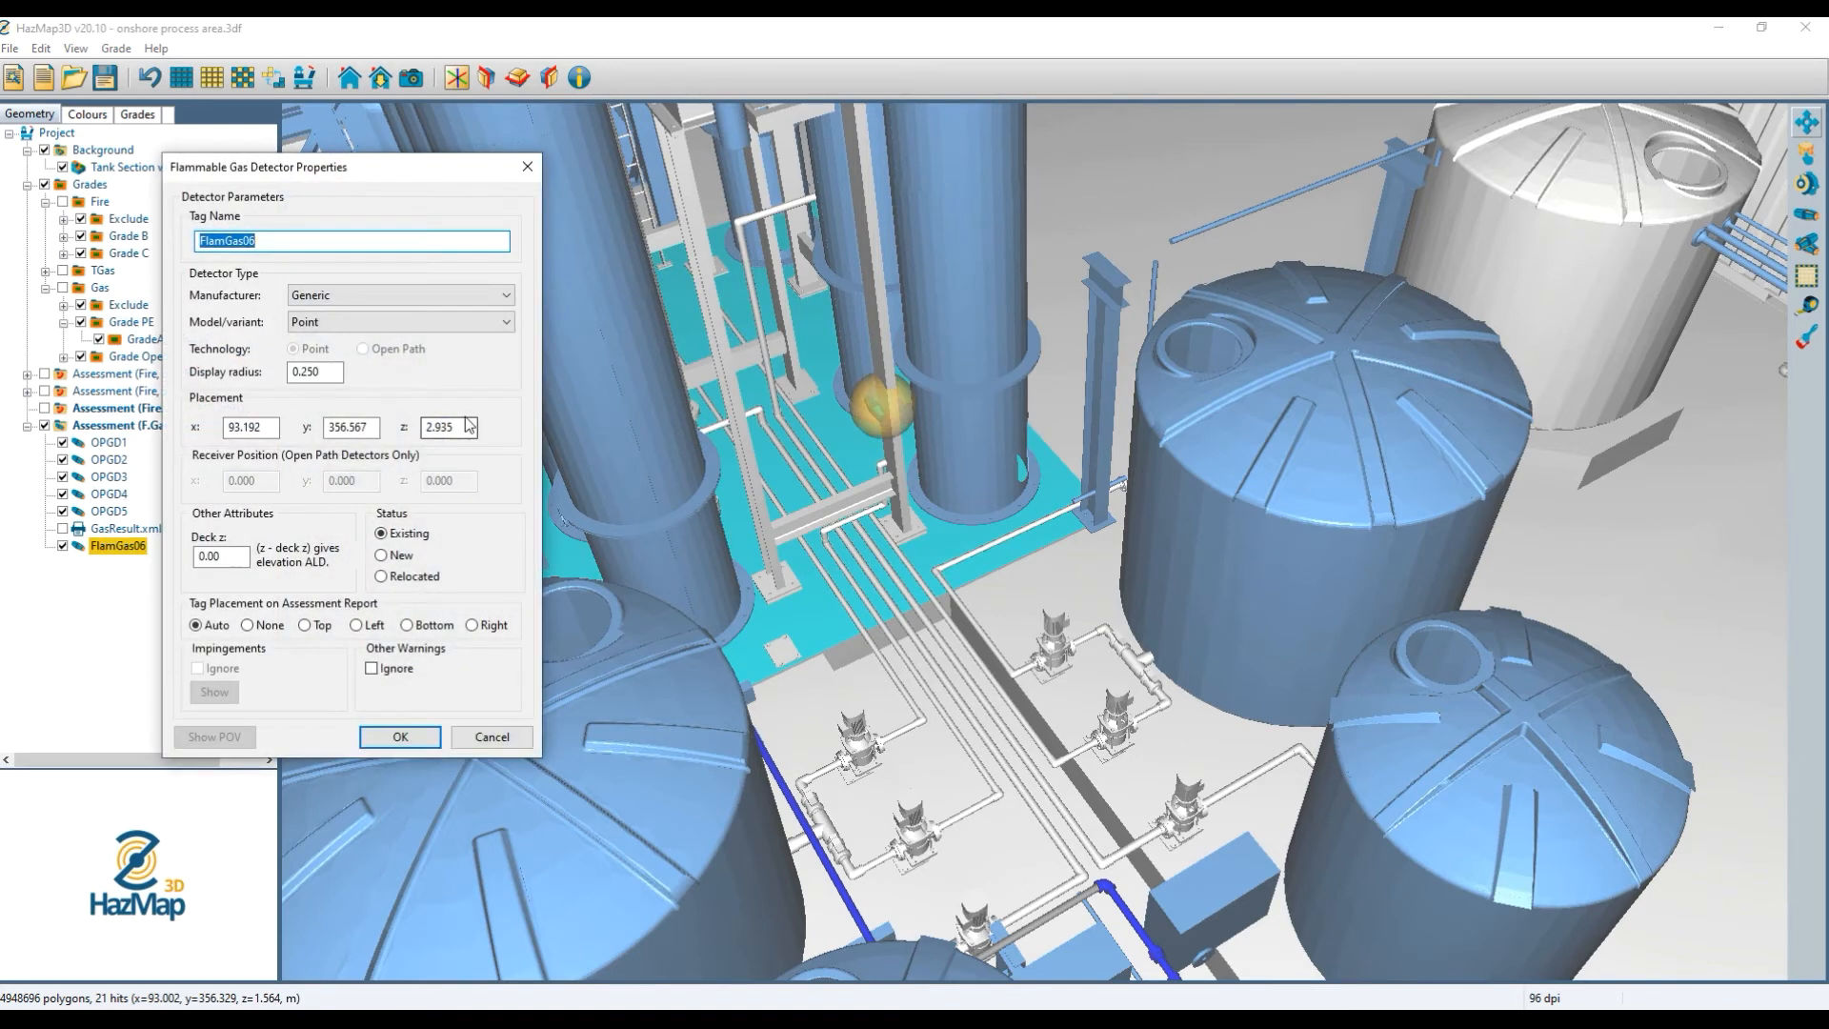
drag(466, 427, 144, 421)
text(3.05)
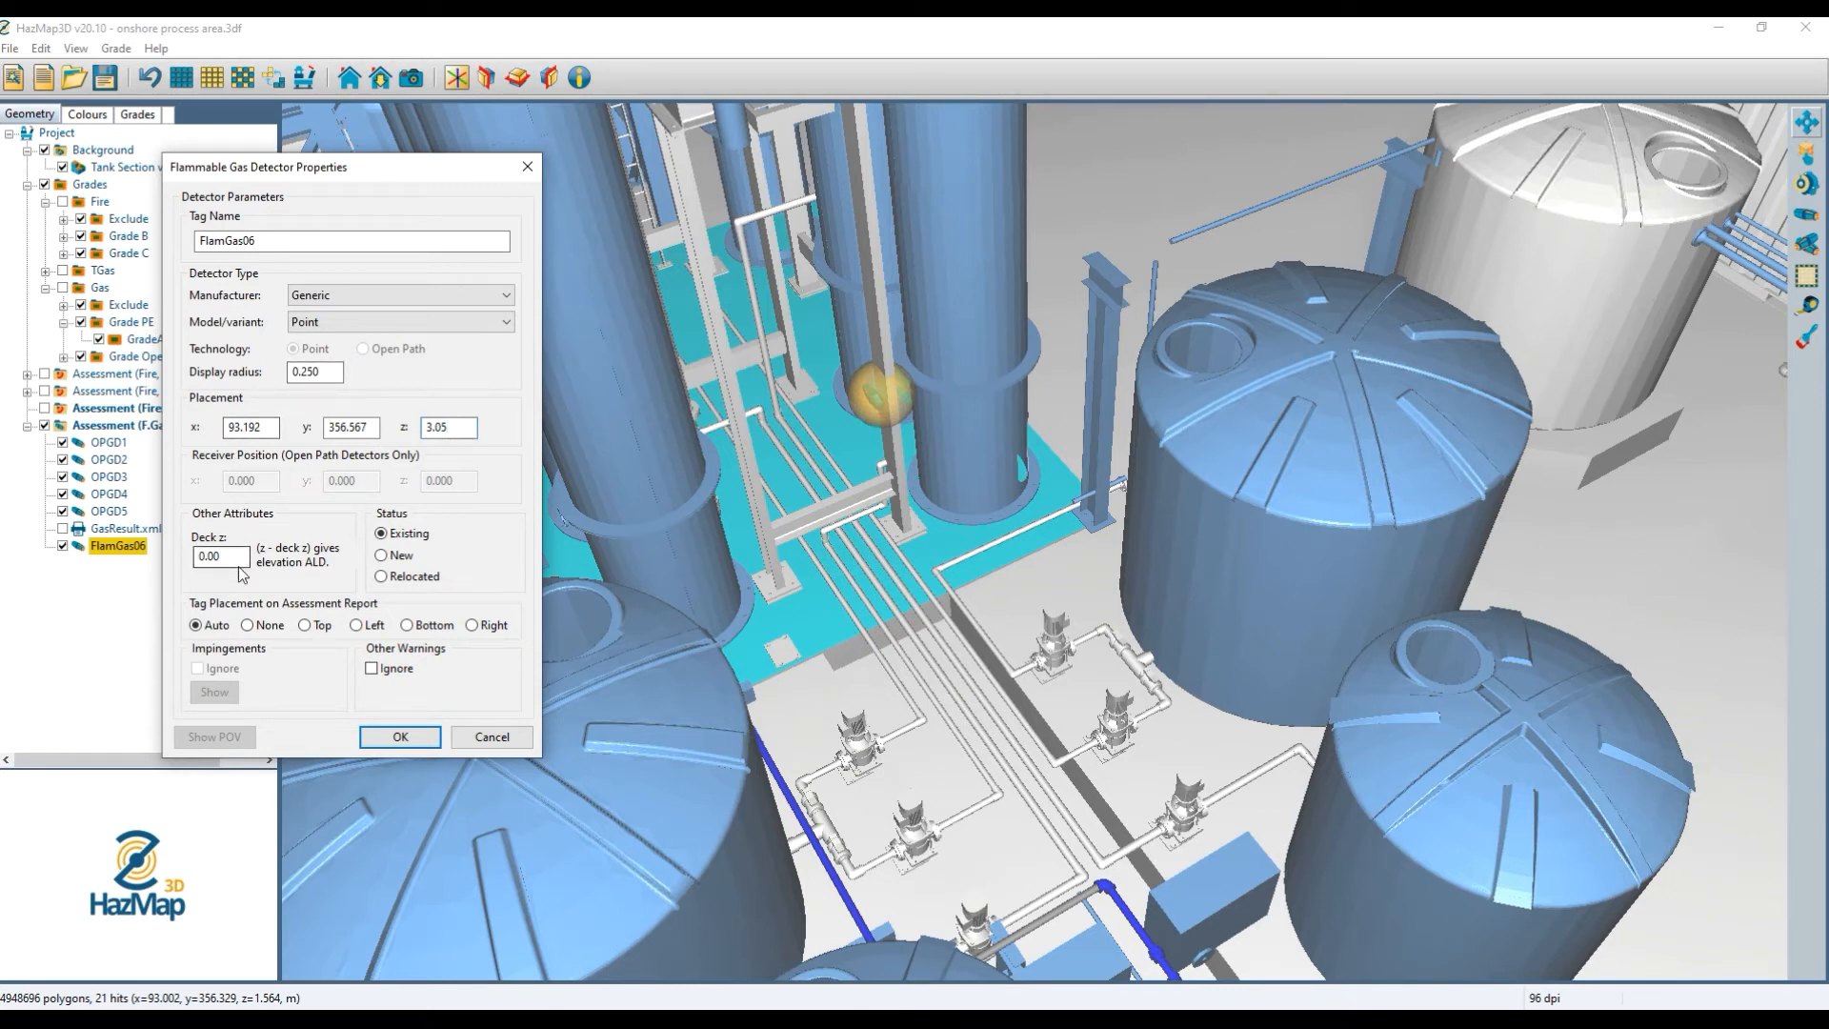
key(Tab)
text(1.5)
Rename the new point gas detector to PGD1.
double_click(227, 240)
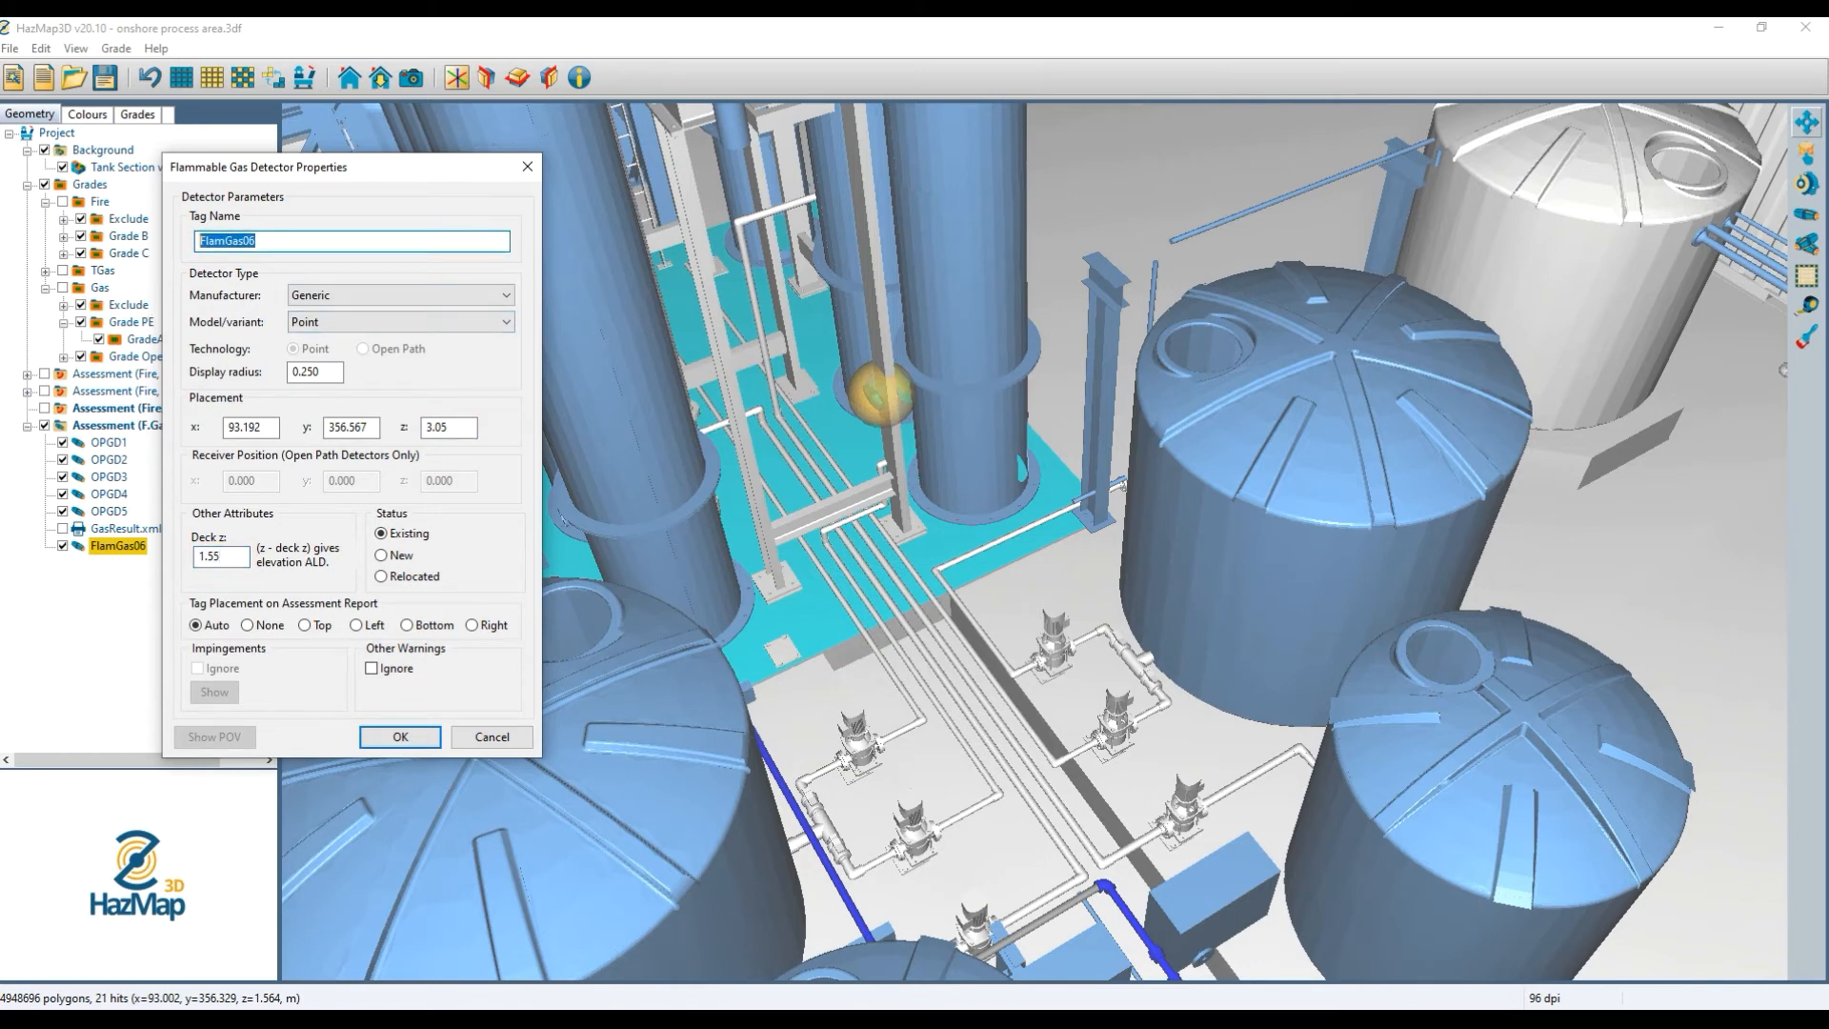
text(P)
click(377, 737)
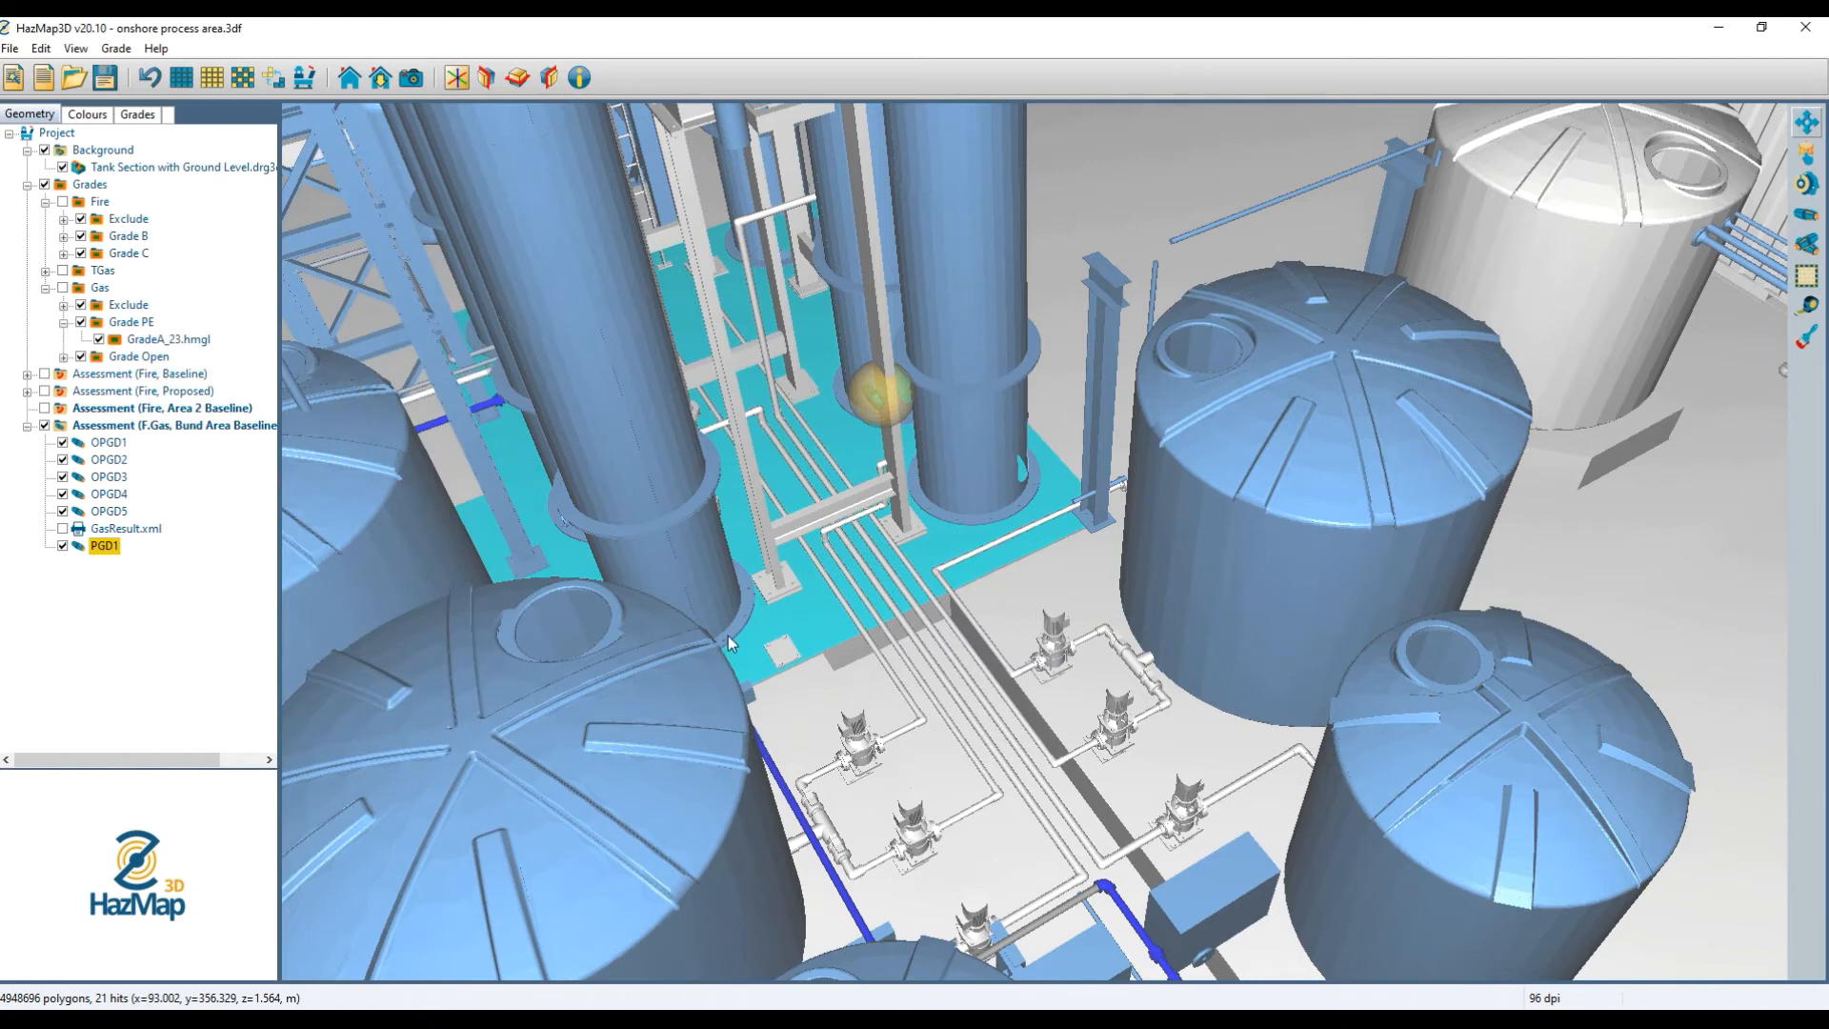
Rerun the Bund Area Baseline flammable gas assessment with point detector PGD1 included.
scroll(712, 610, down, 1)
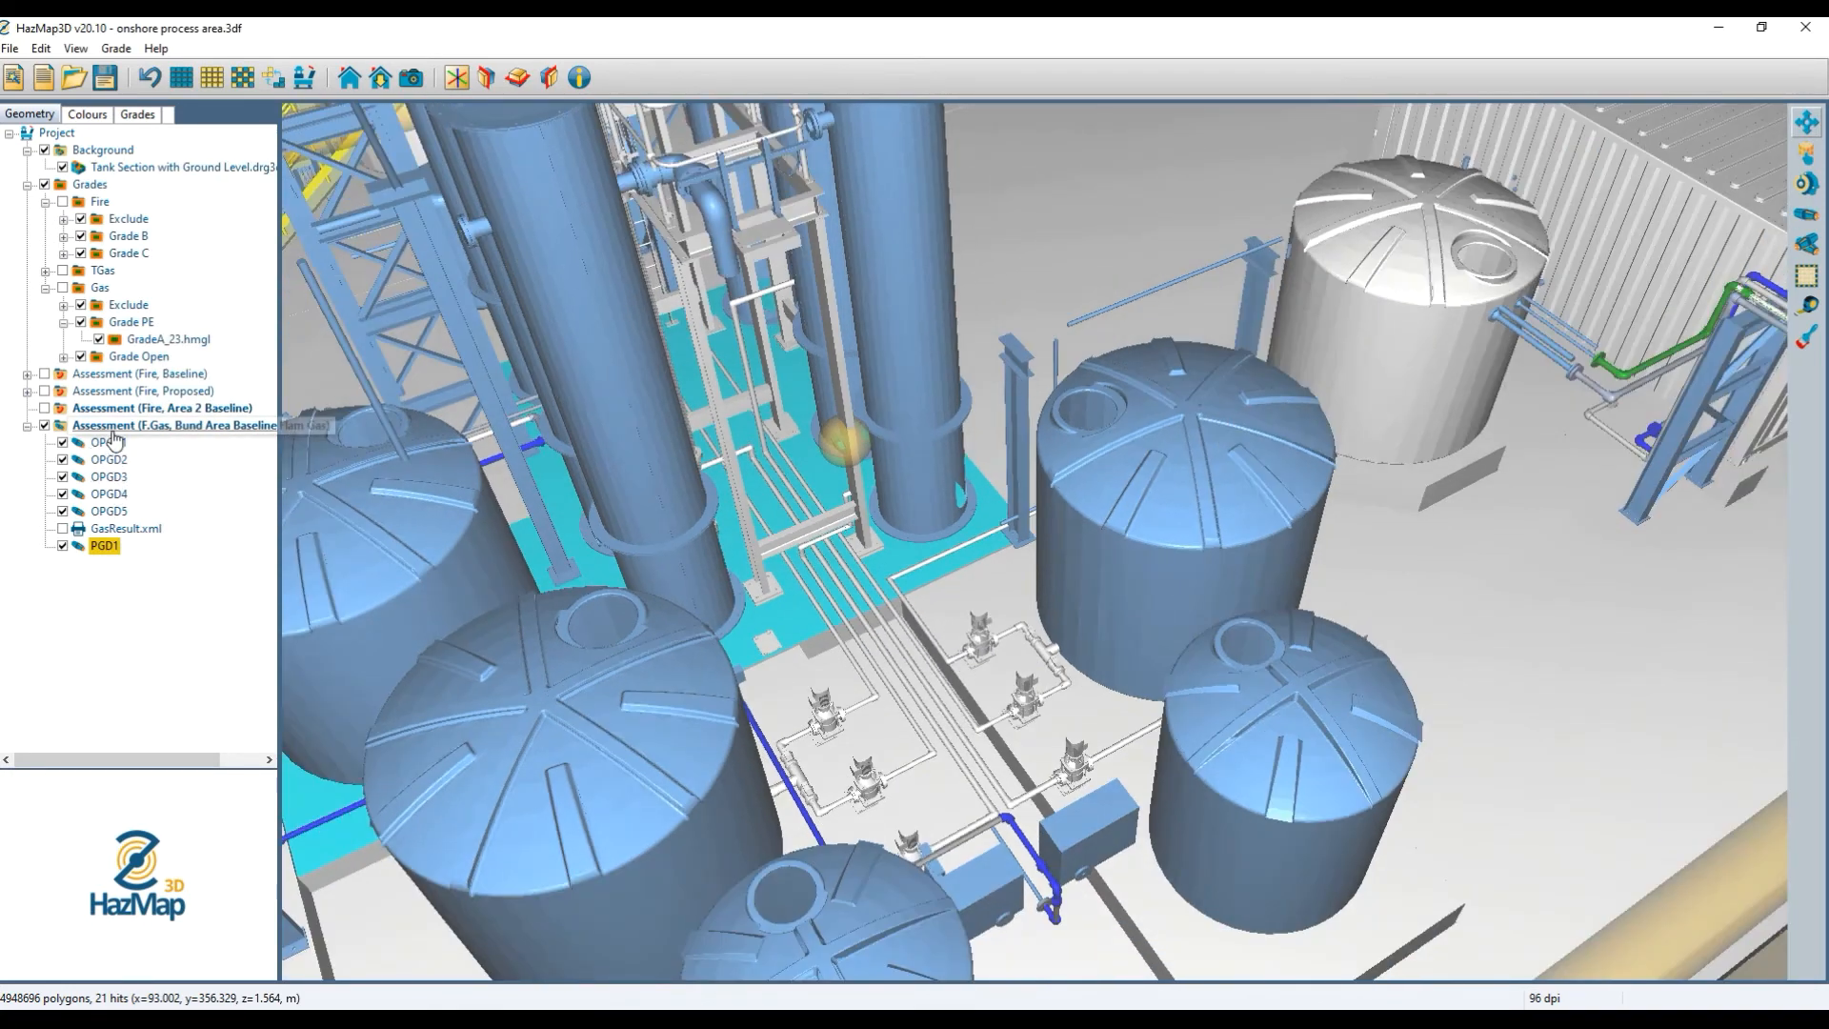
right_click(133, 429)
click(141, 452)
key(Return)
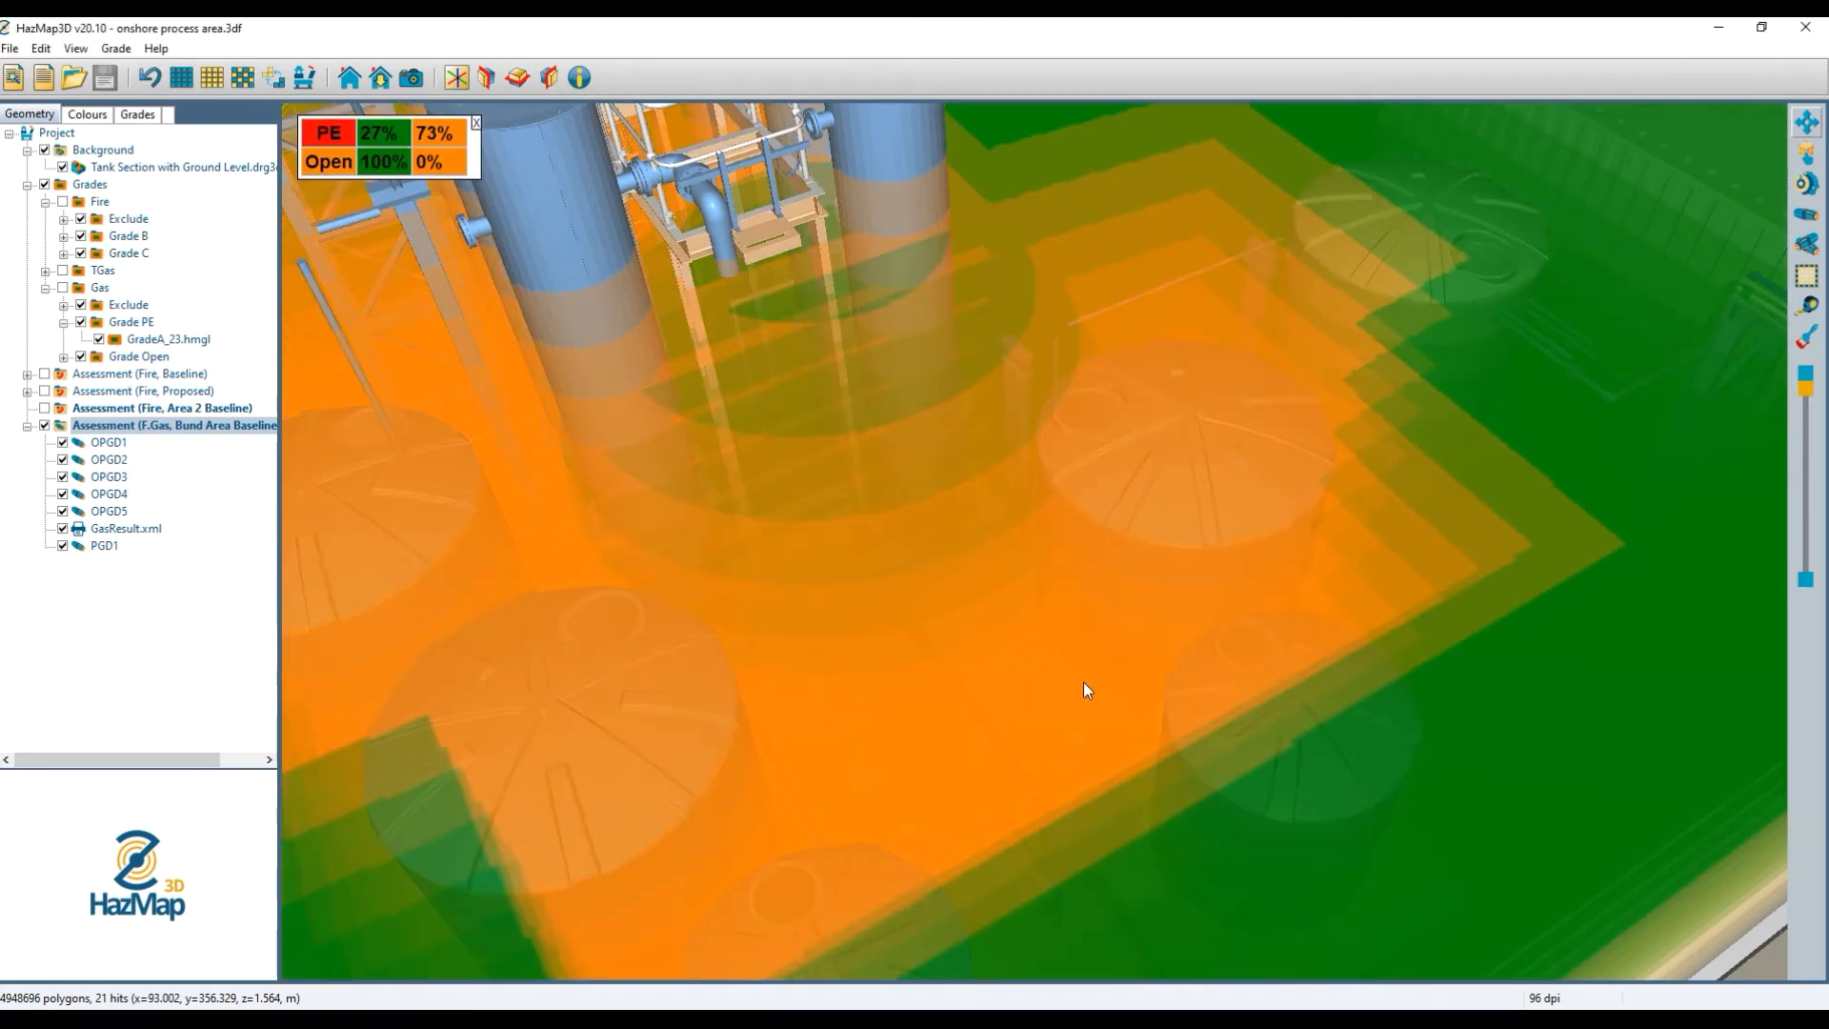
Hide the assessment result and add a point gas detector near the small pumps between the blue tanks, at about (89.9, 358.5, 1.9).
drag(448, 606, 391, 569)
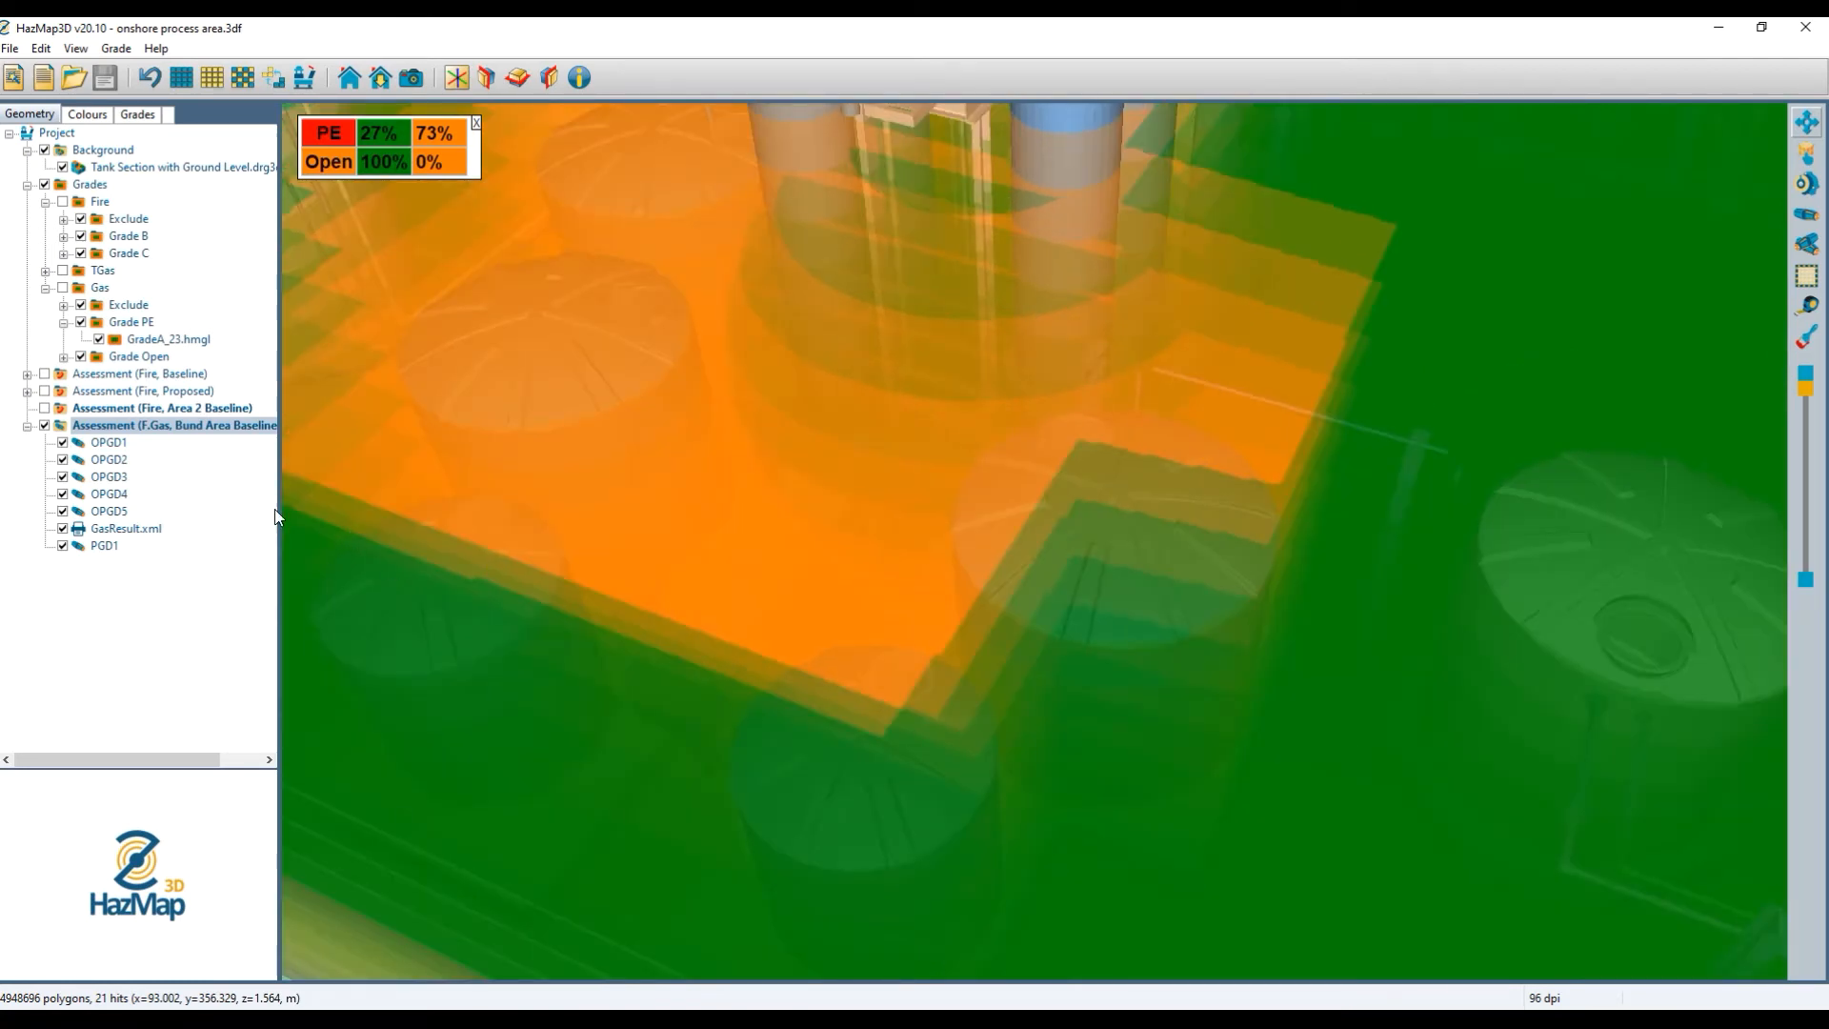
click(62, 528)
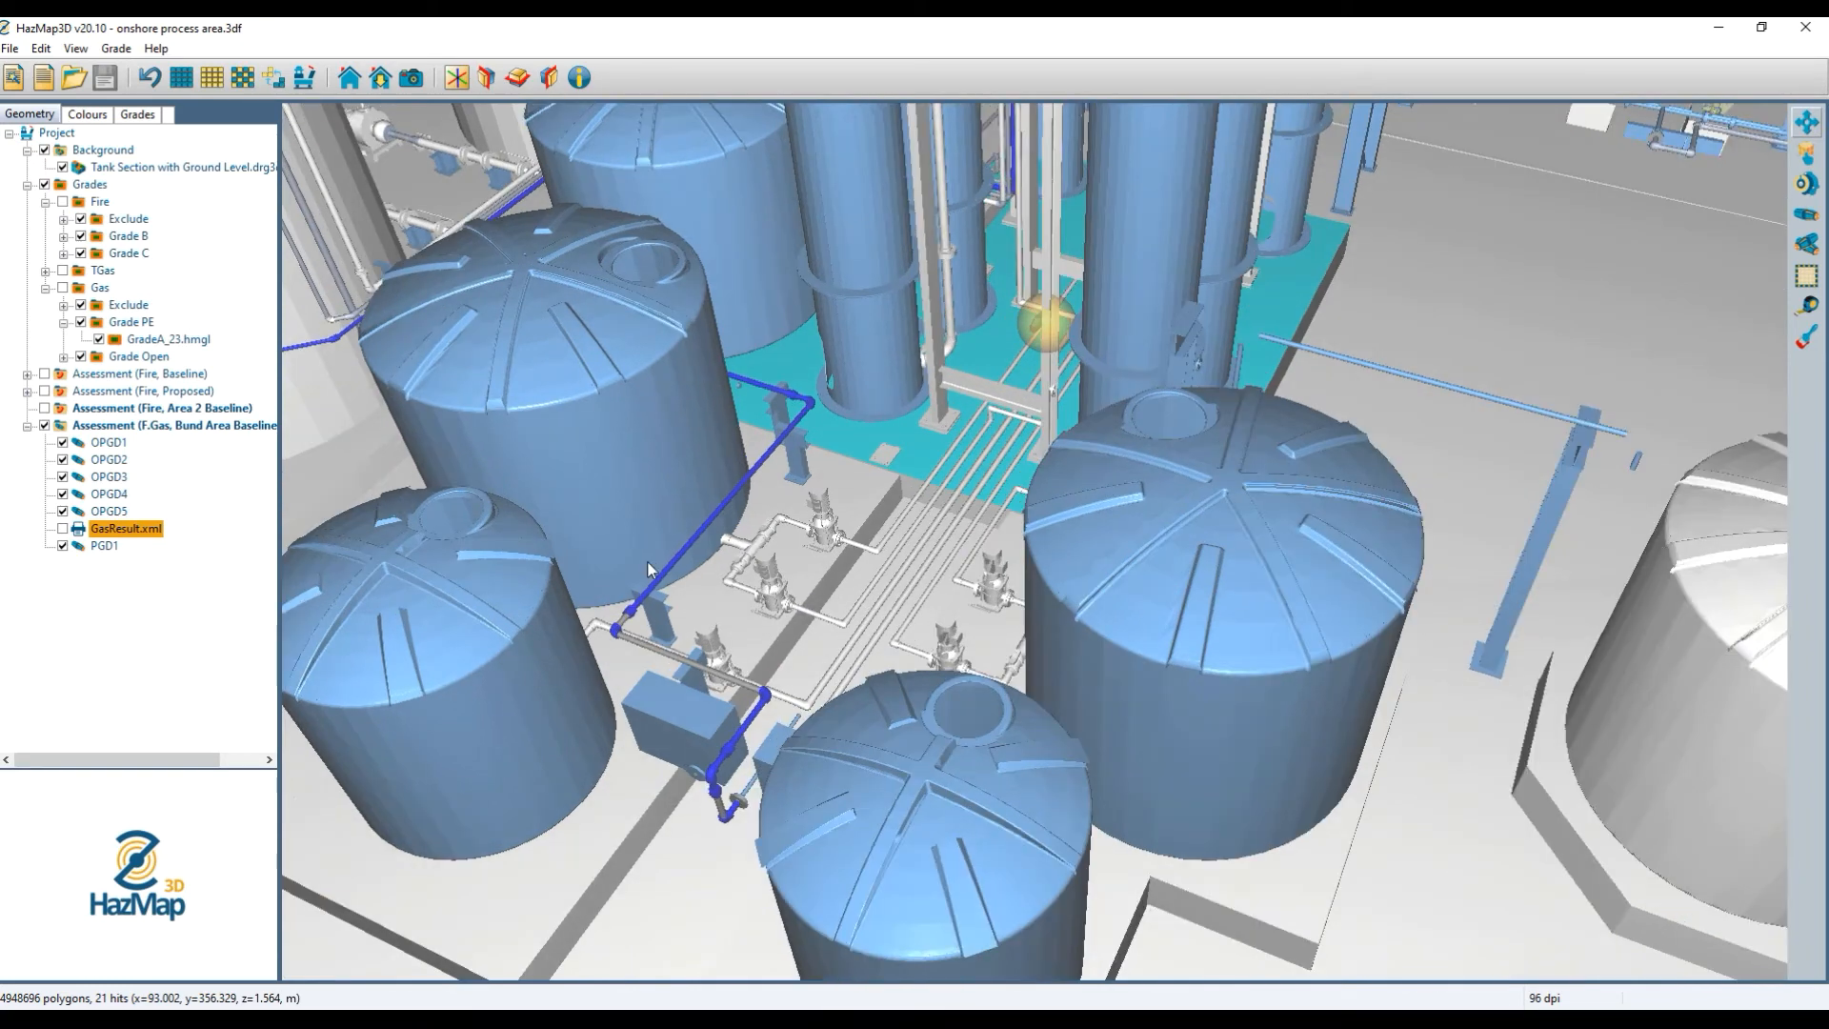
scroll(711, 575, up, 2)
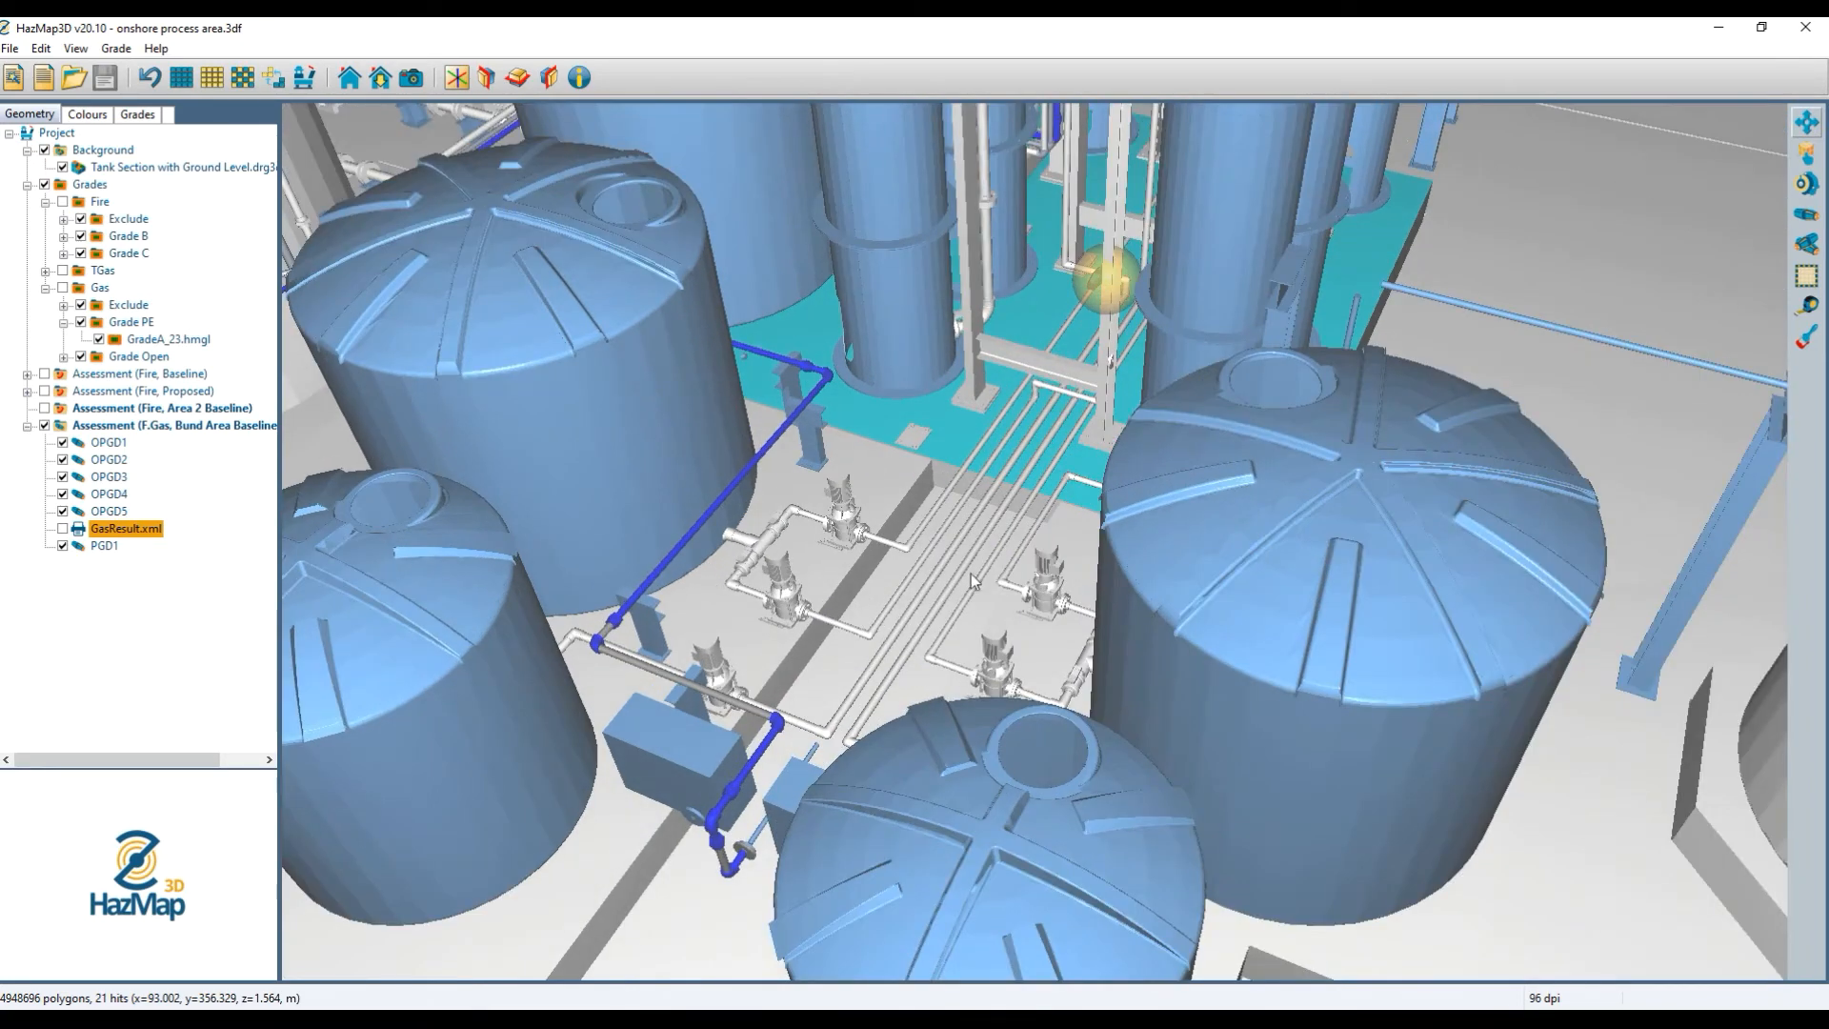
drag(892, 514, 585, 548)
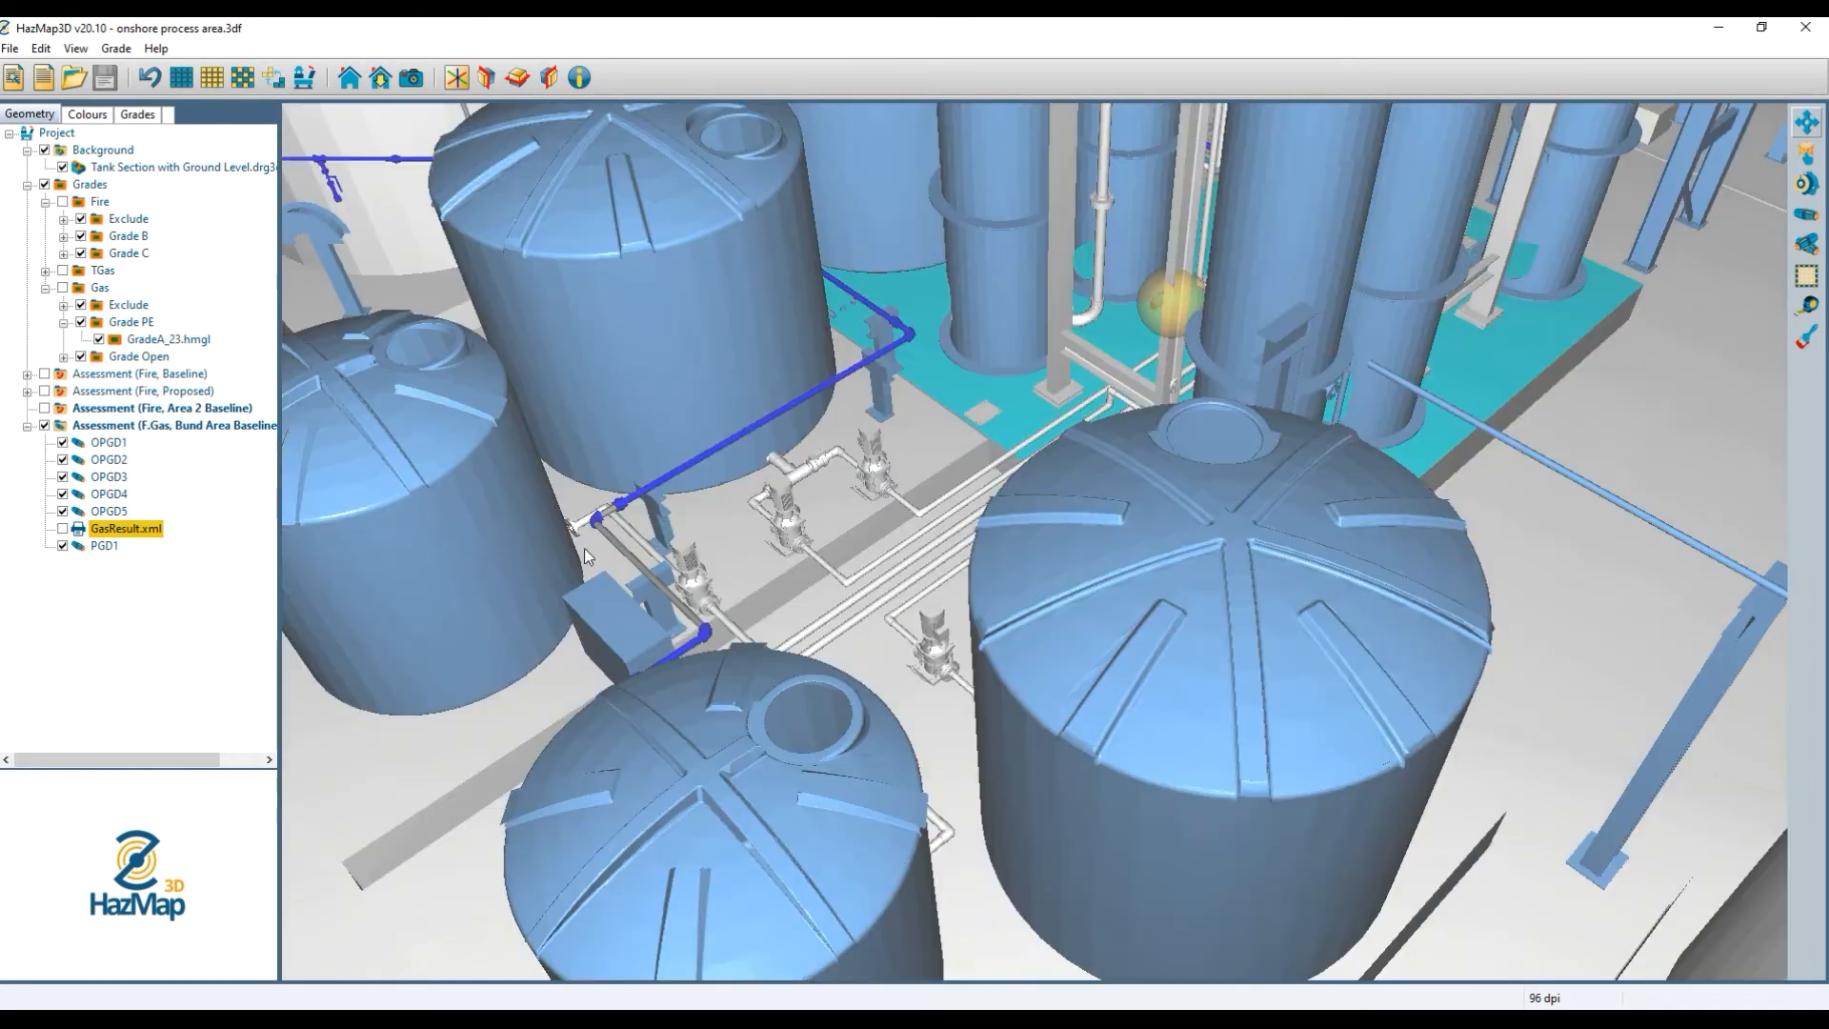
click(1806, 214)
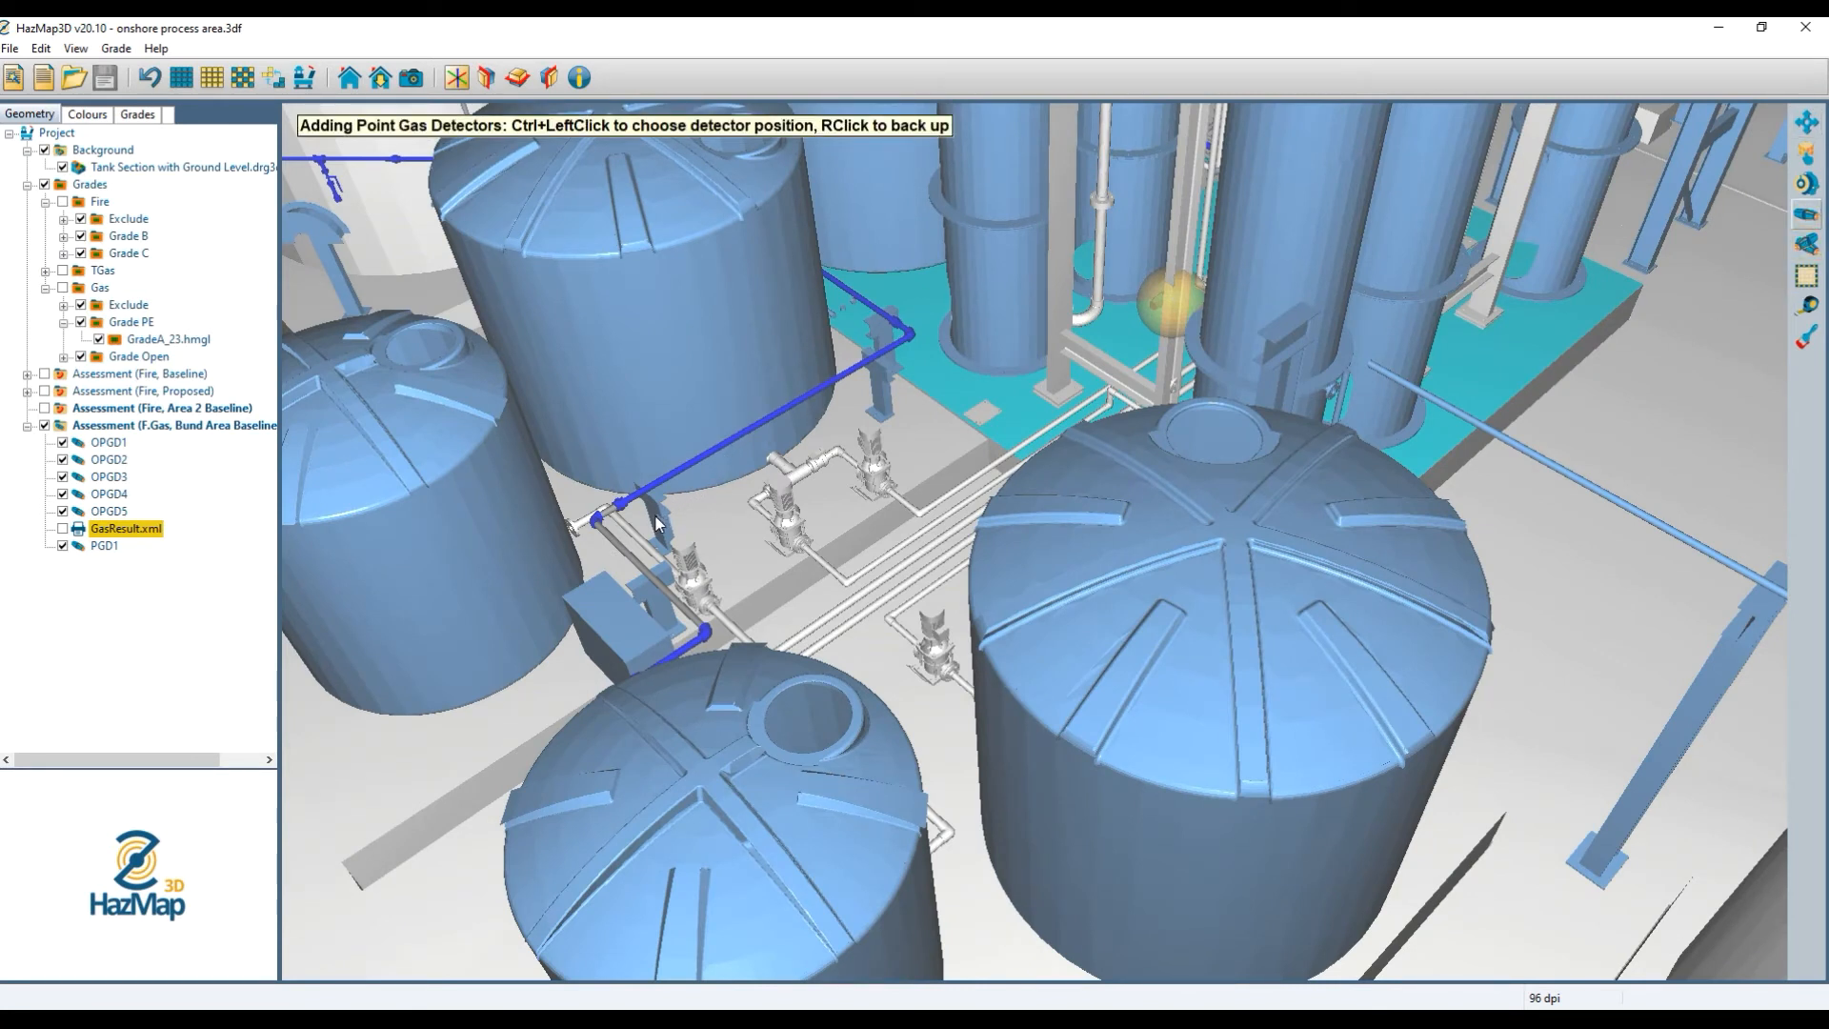
Rename the new point gas detector to PGD2 and set its placement z to 3.05 and its deck z to 1.55.
double_click(117, 562)
text(PGD2)
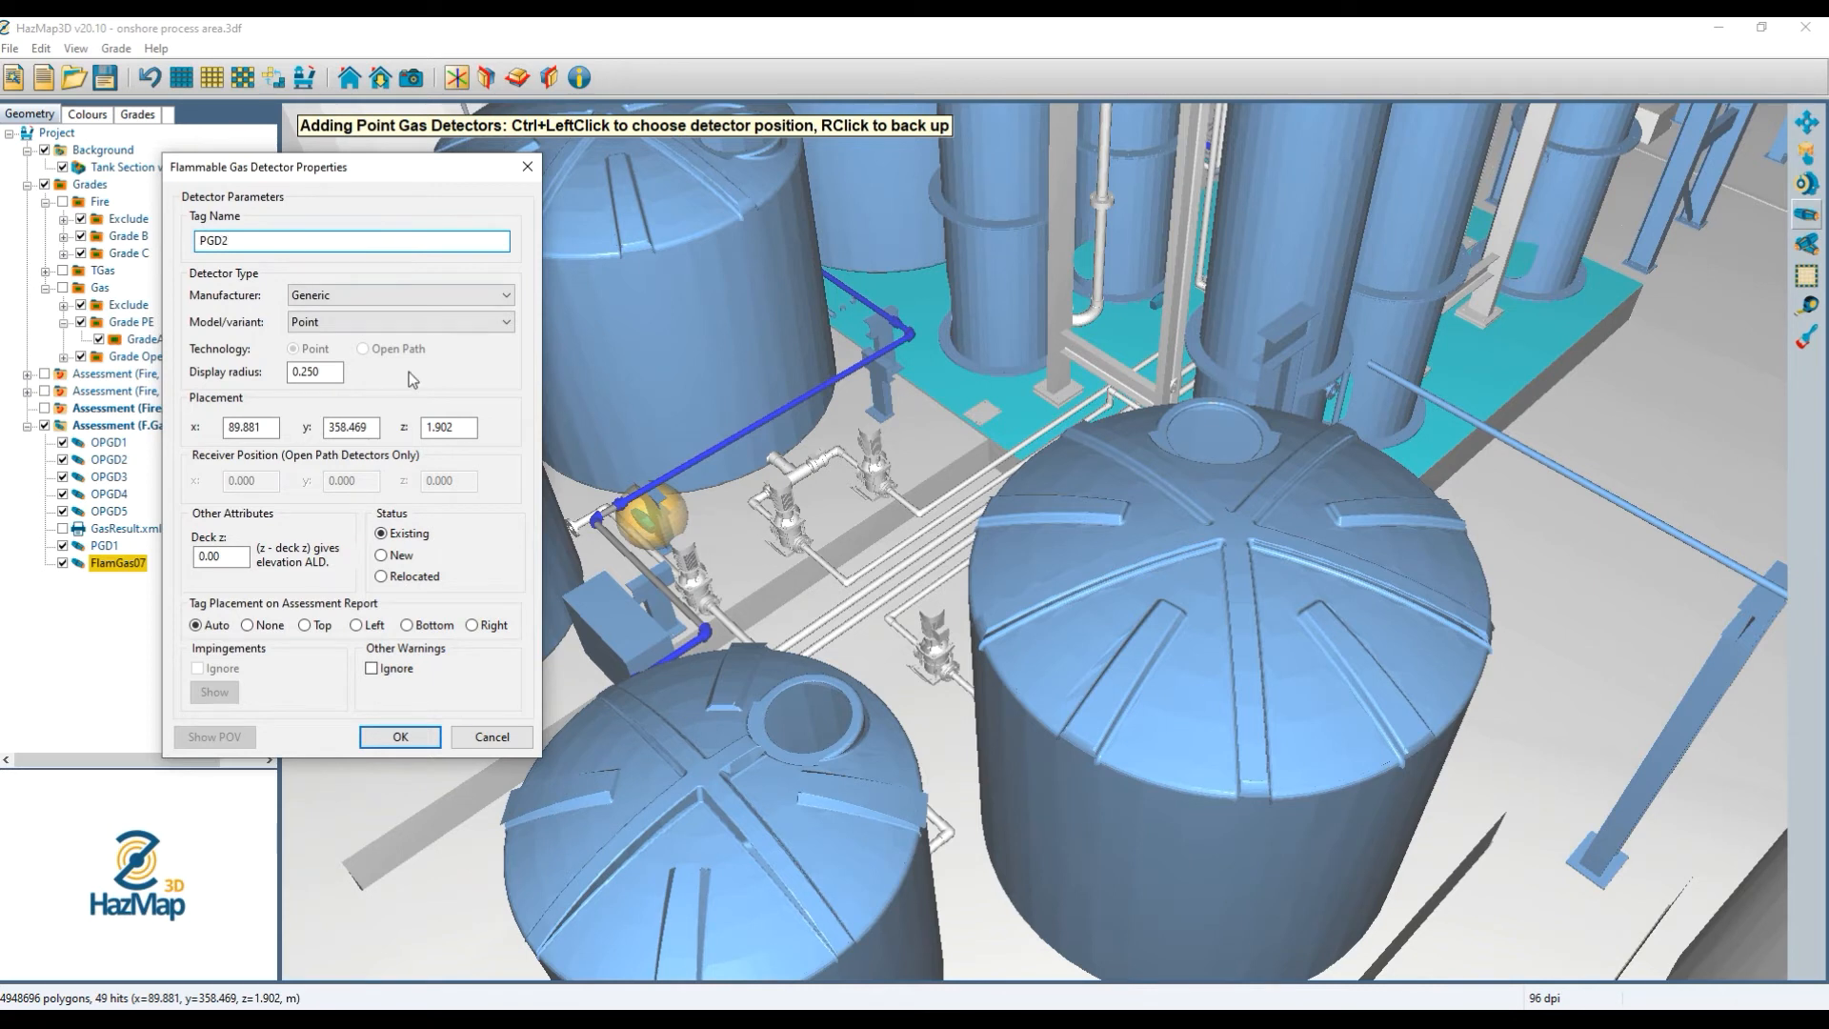
double_click(439, 427)
text(3.05)
key(Tab)
text(1)
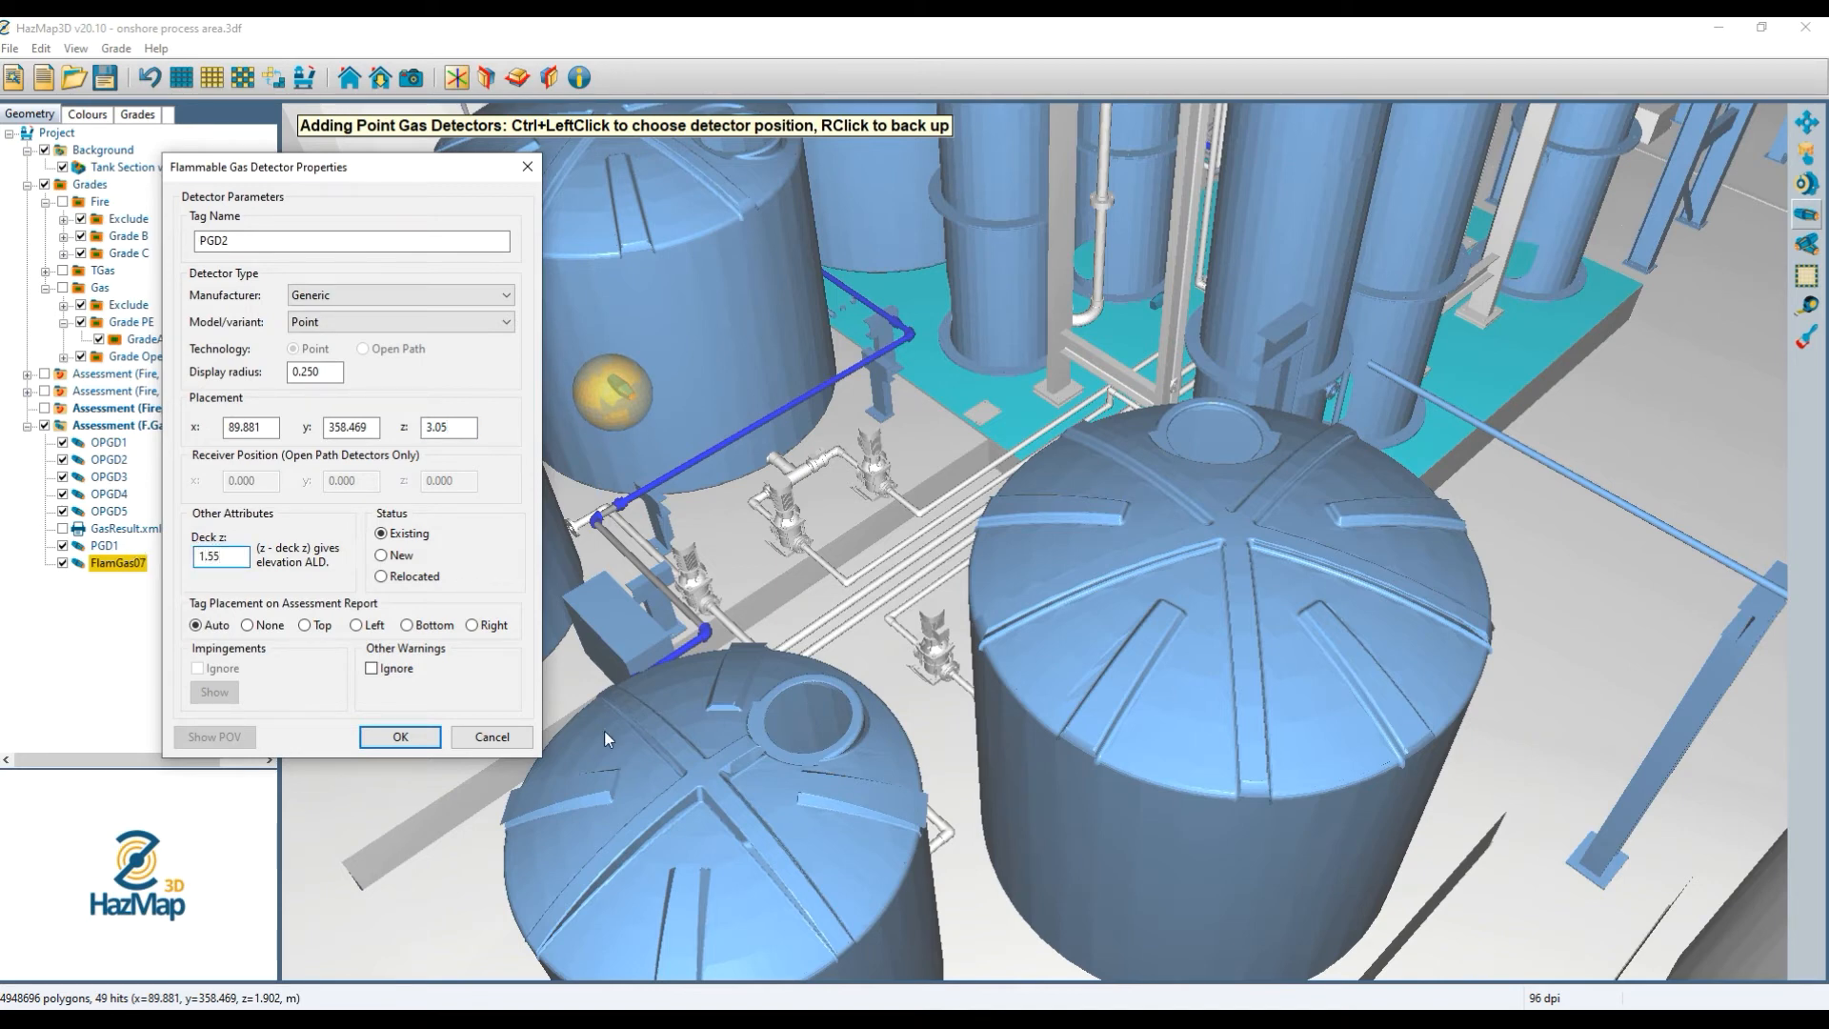
click(380, 747)
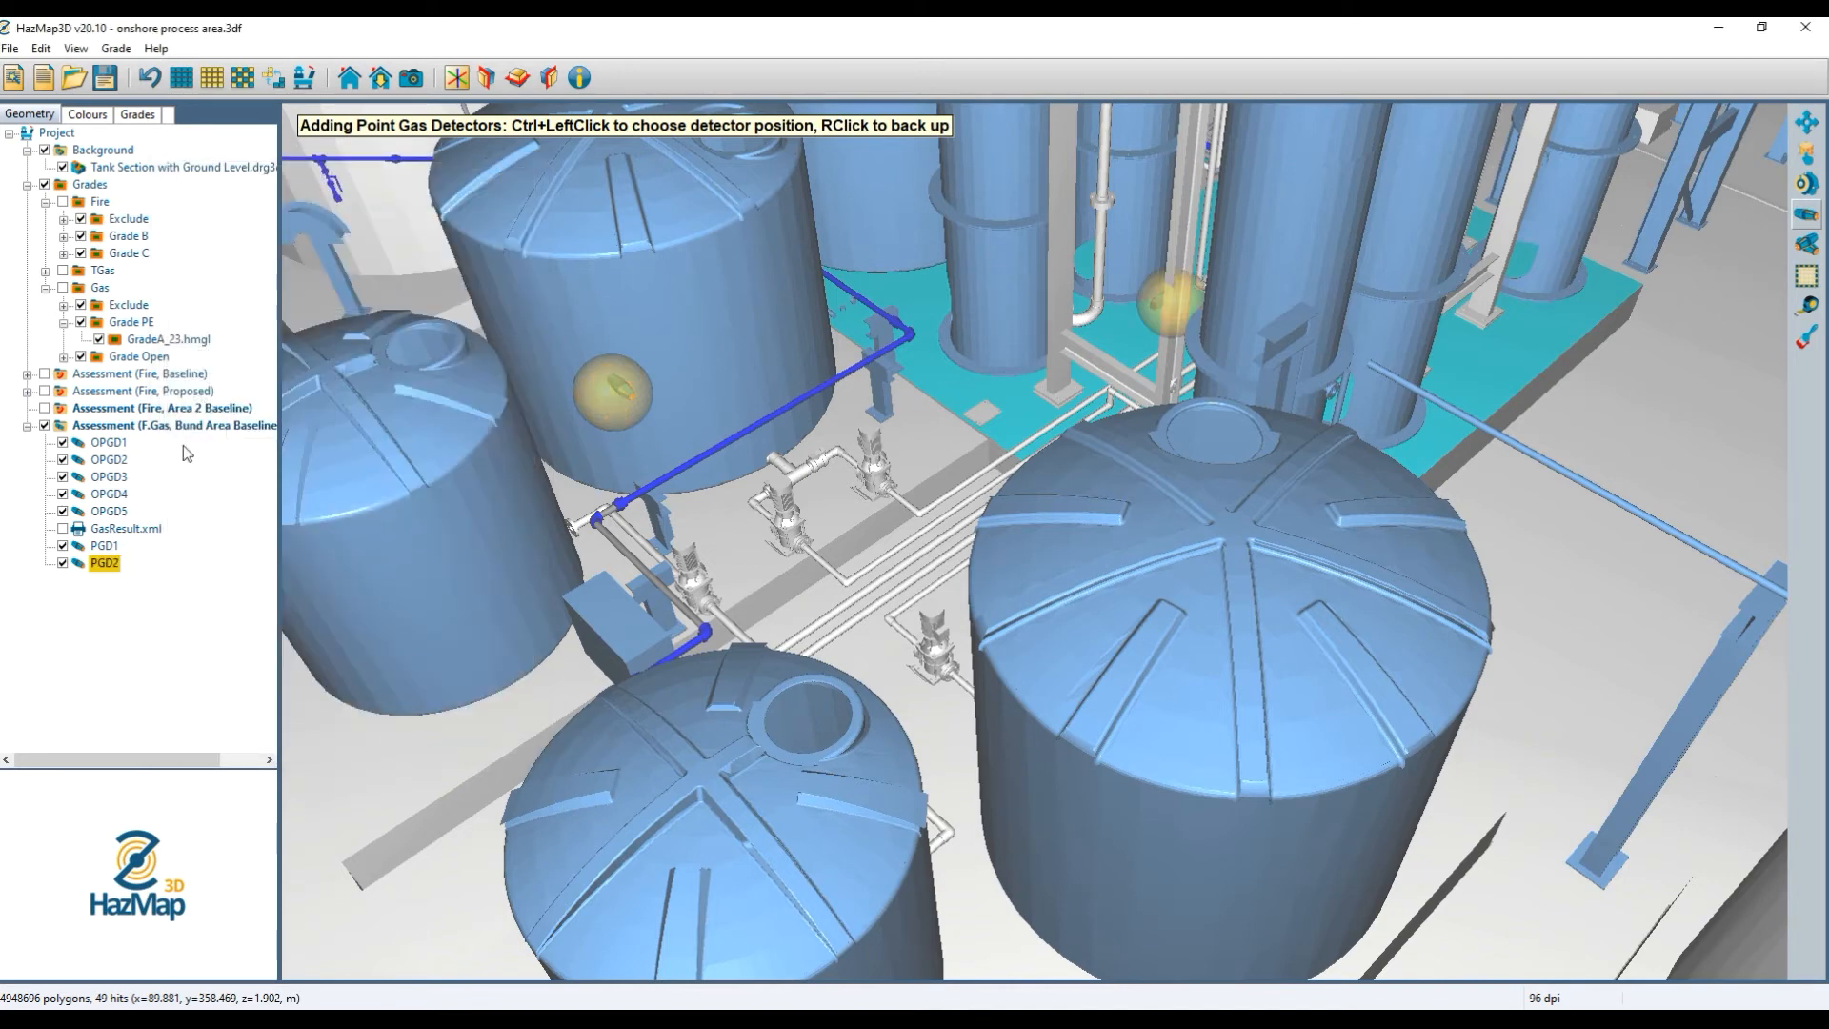
Check PGD2's properties and rerun the Bund Area Baseline flammable gas assessment with PGD2 included.
right_click(112, 425)
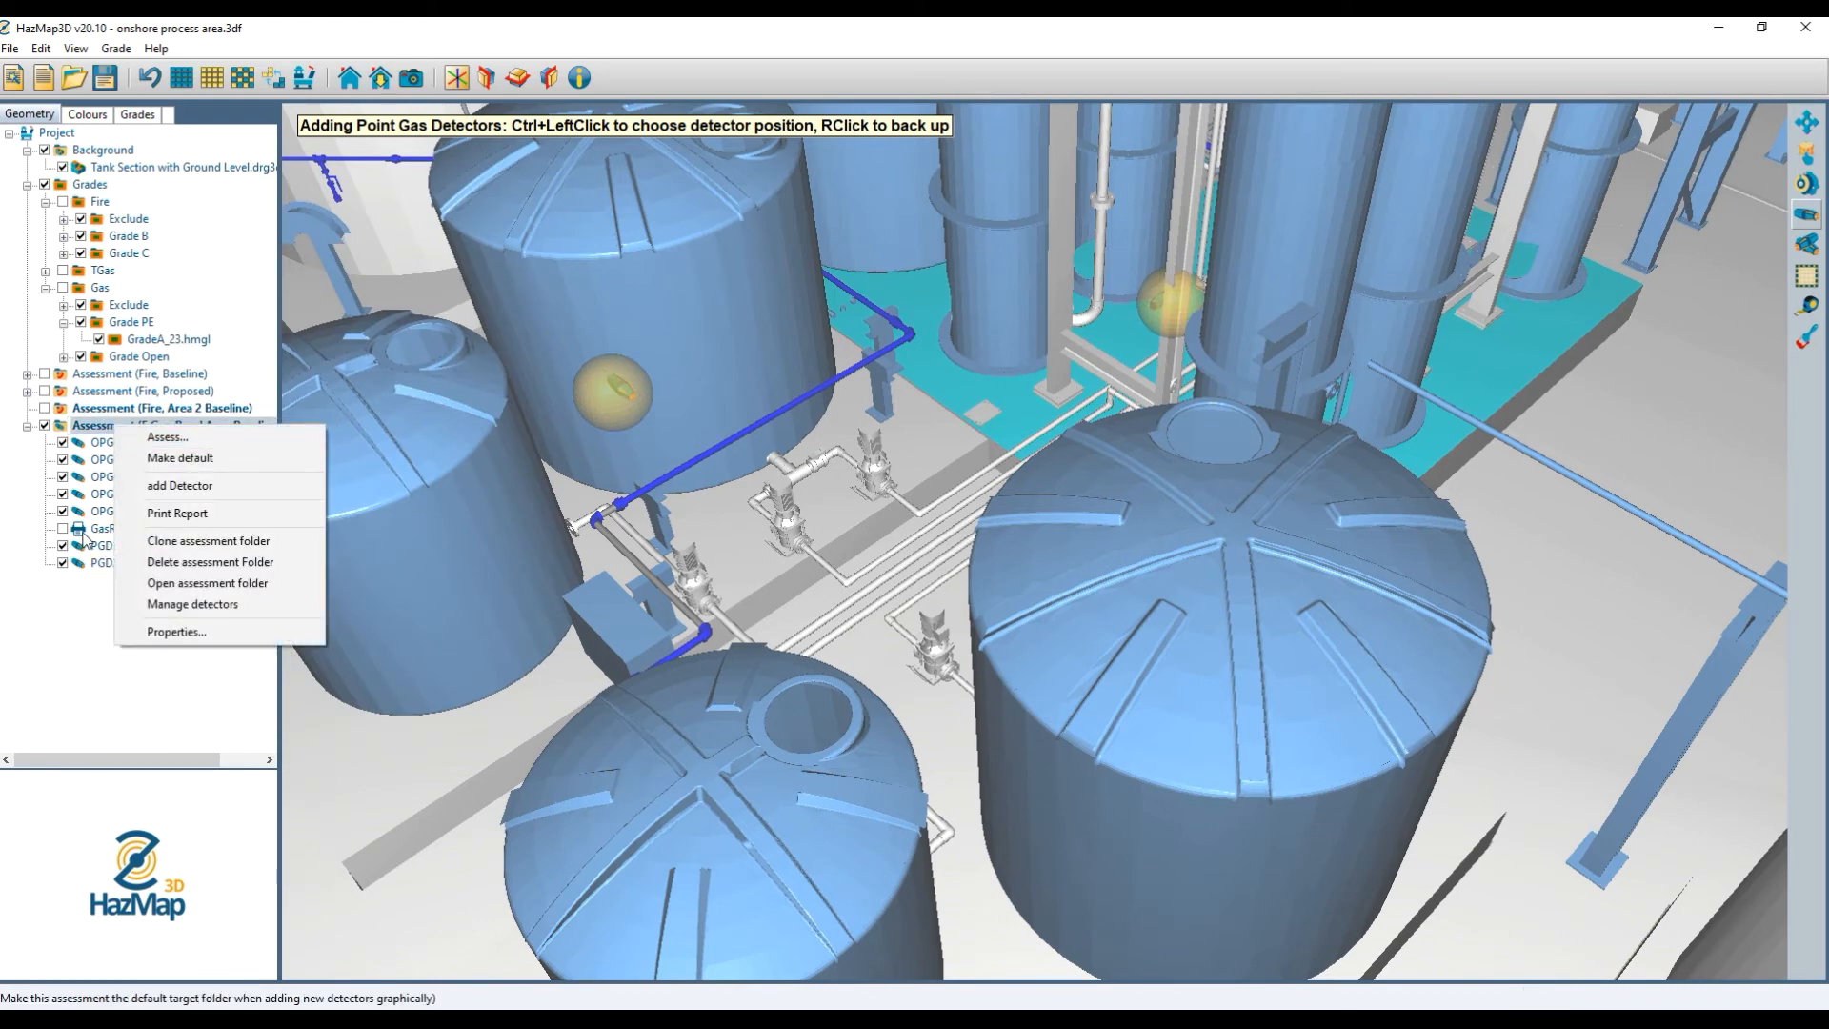
click(104, 562)
double_click(104, 562)
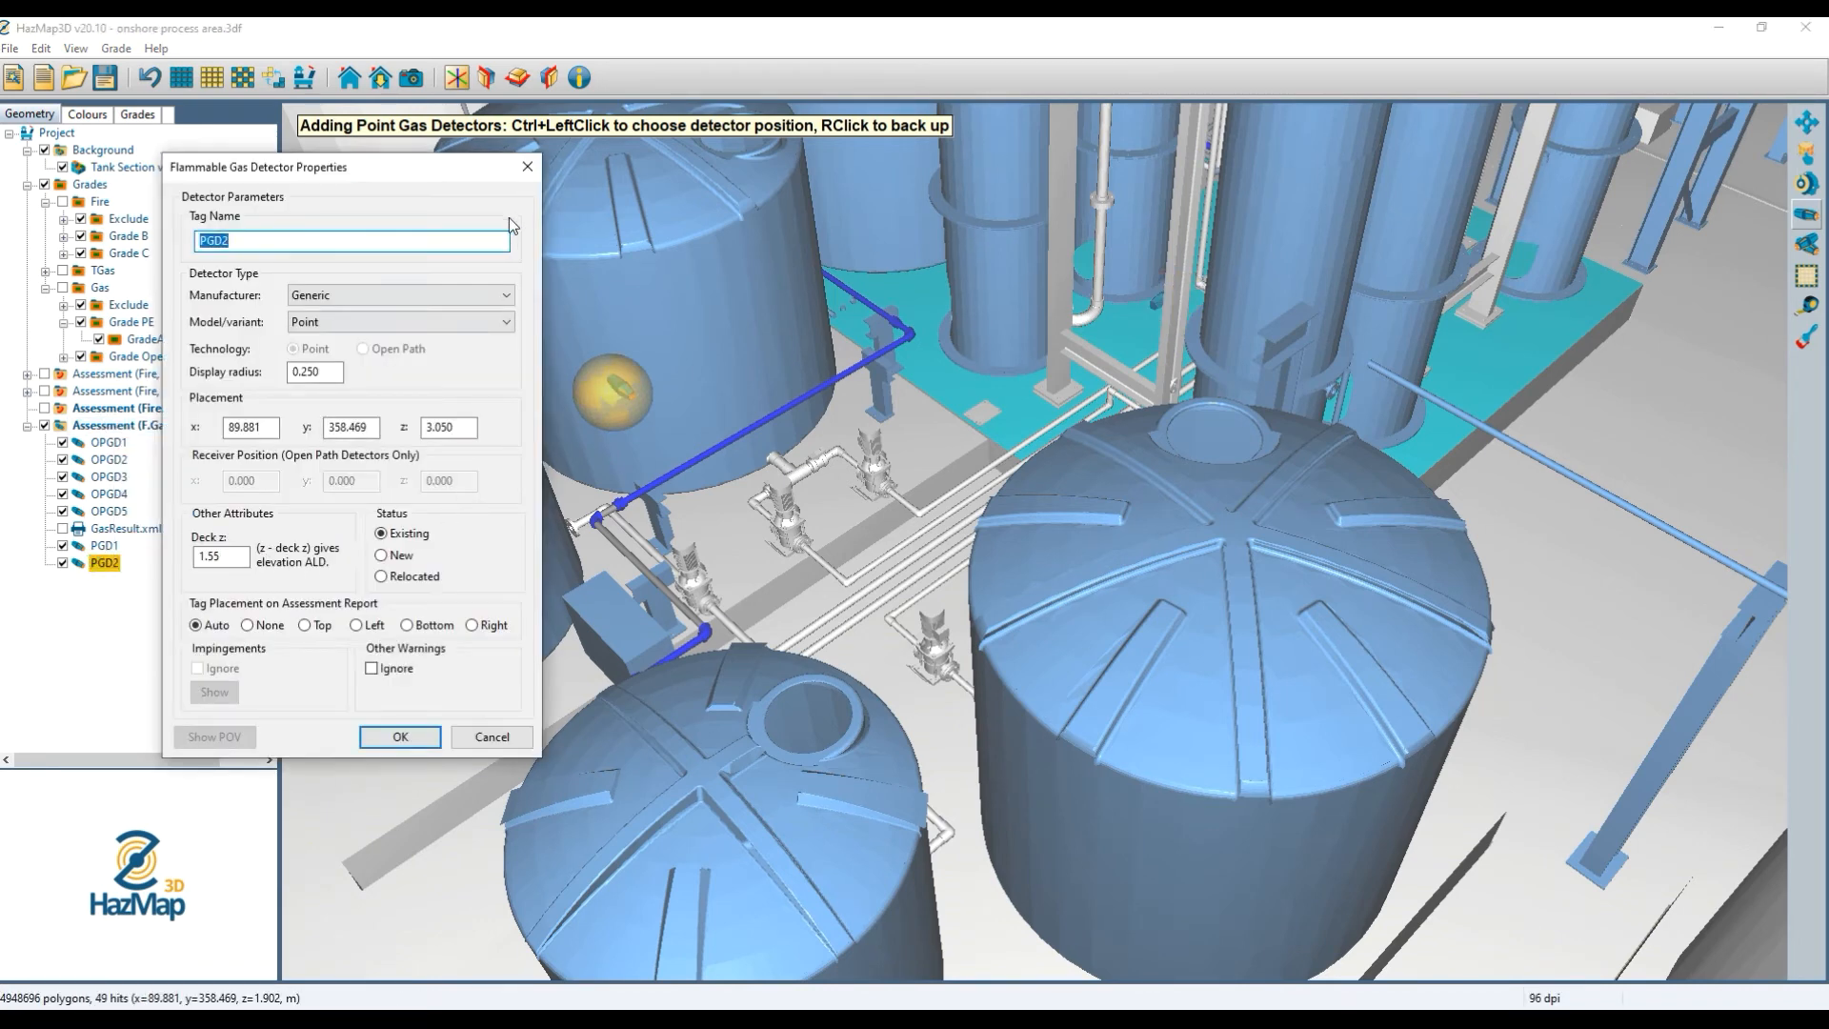
click(527, 166)
right_click(143, 423)
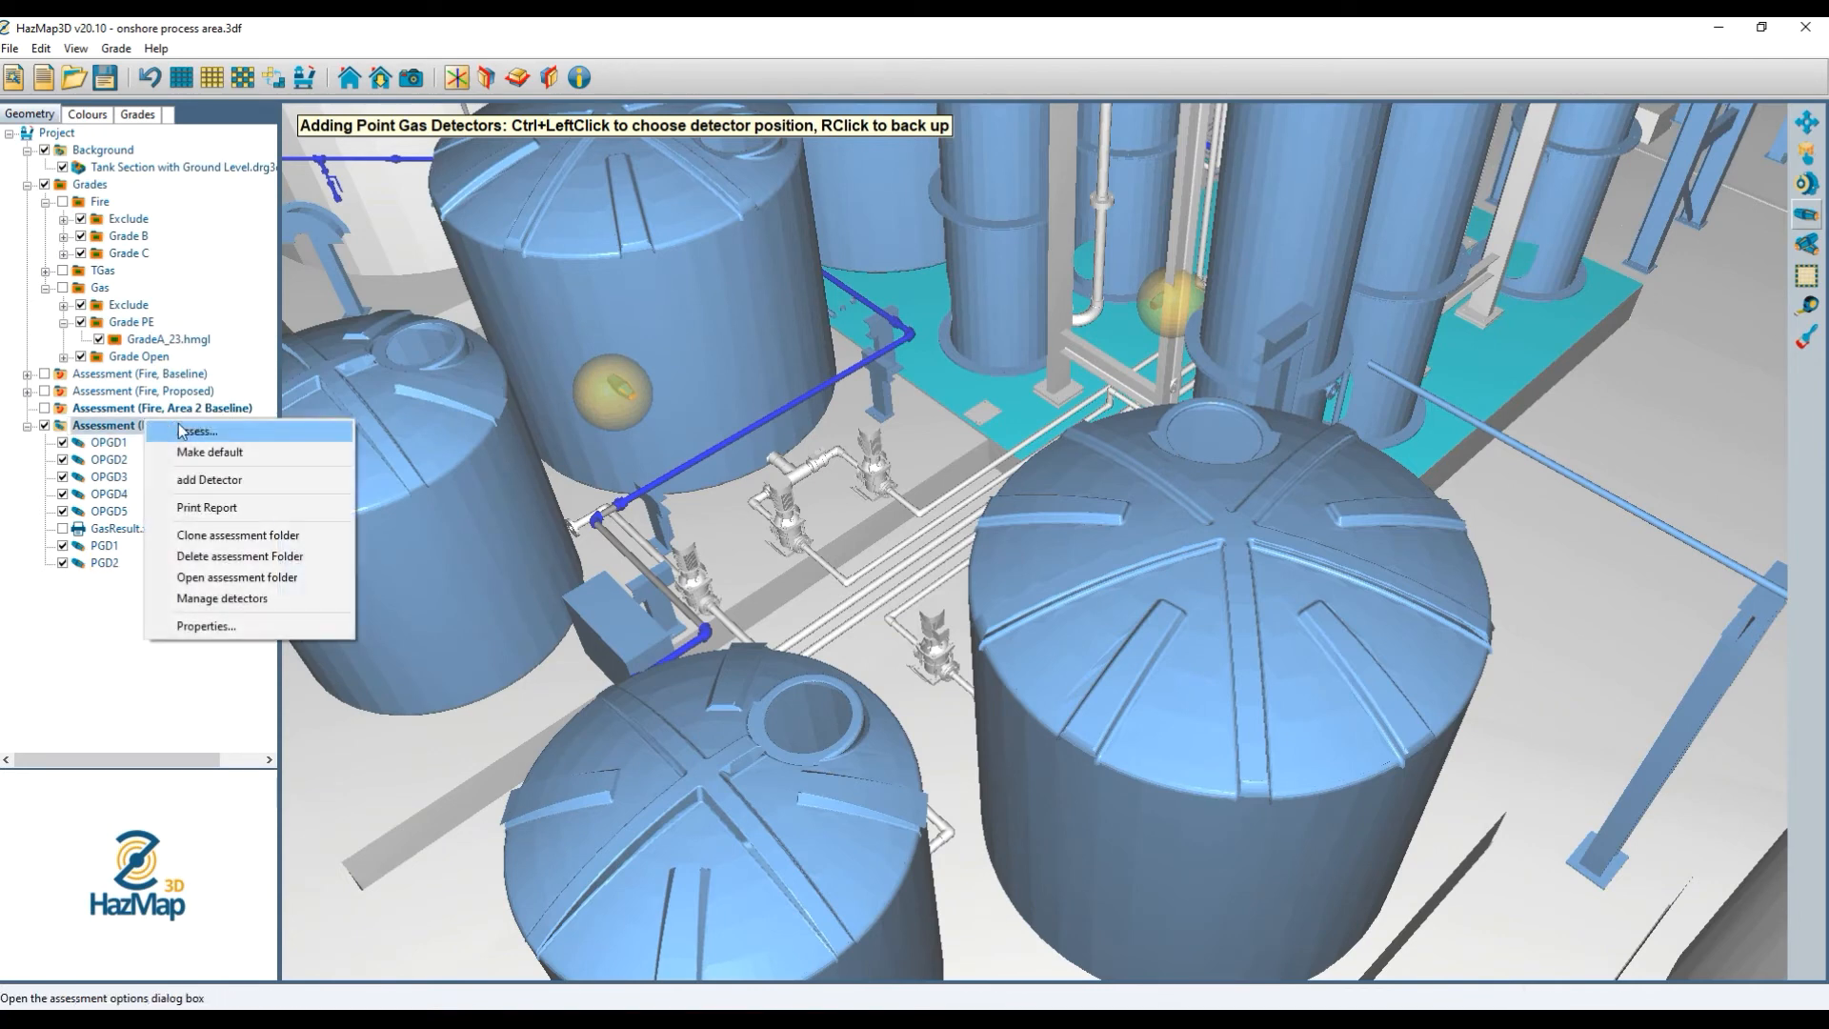
click(197, 430)
key(Return)
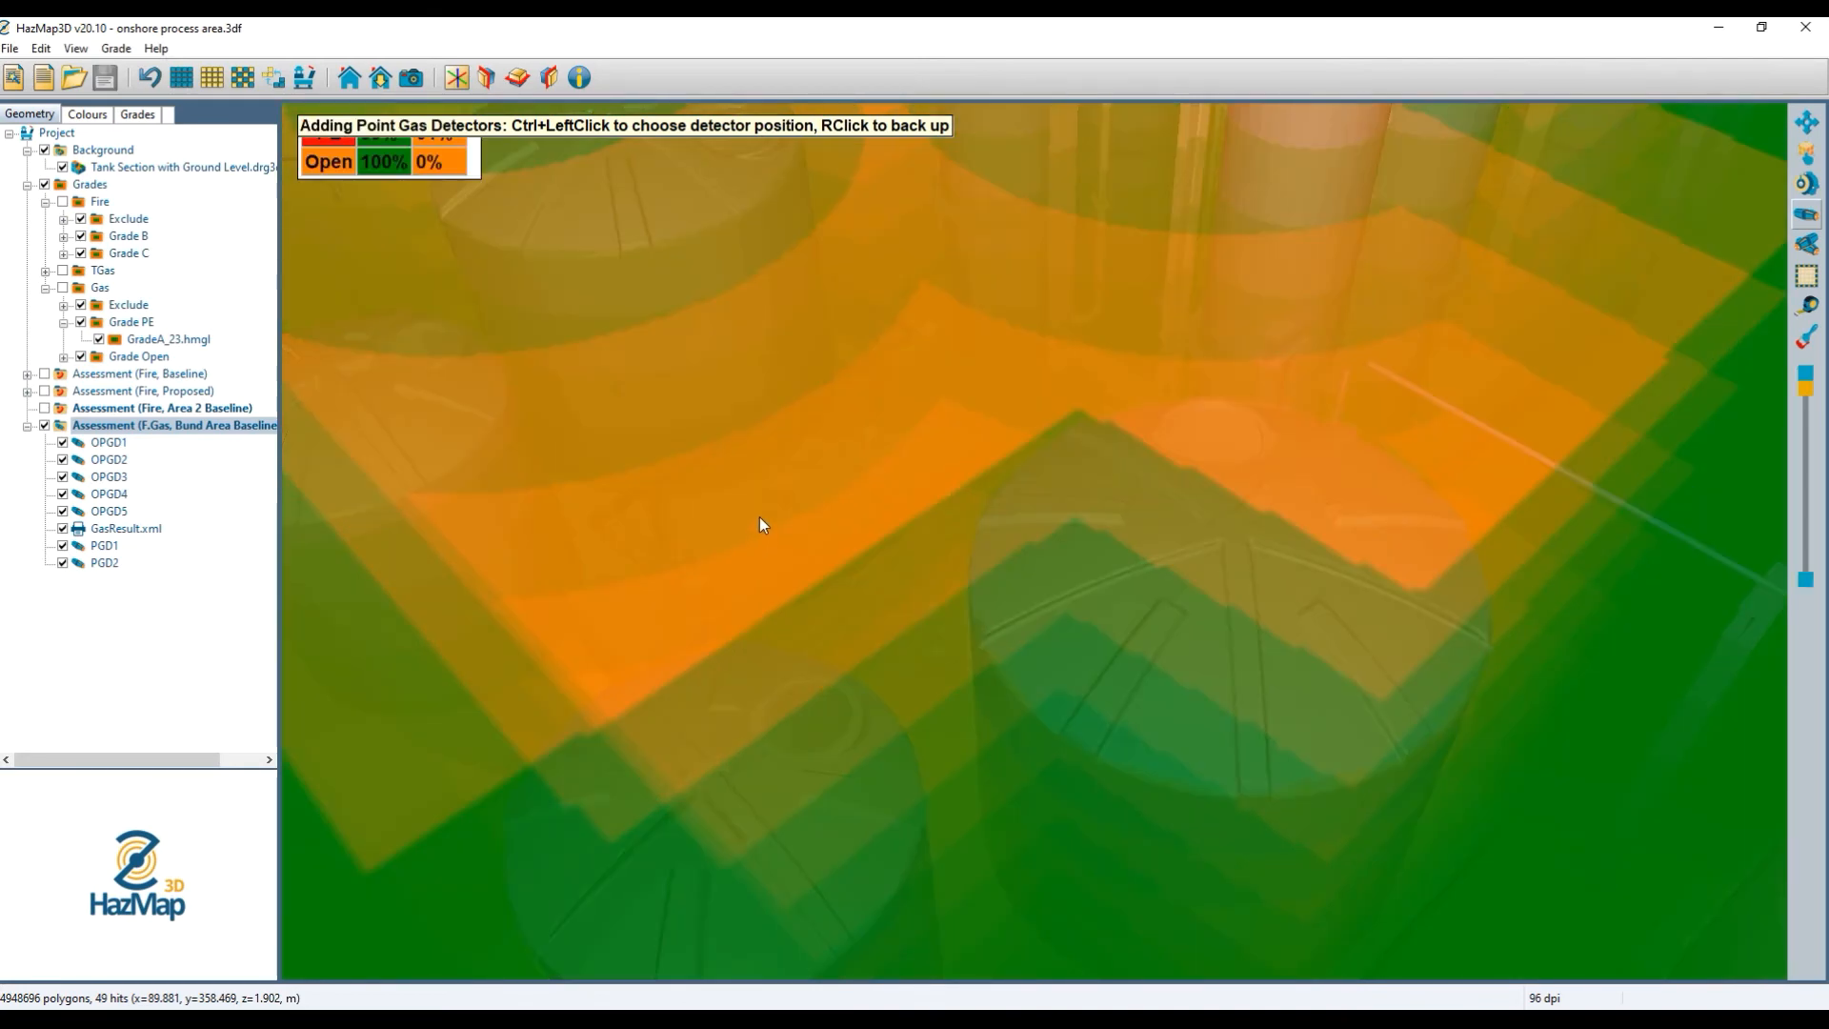
Lower the displayed level of the gas assessment result to show the coverage lower down among the bund's tanks and vessels.
scroll(759, 517, down, 5)
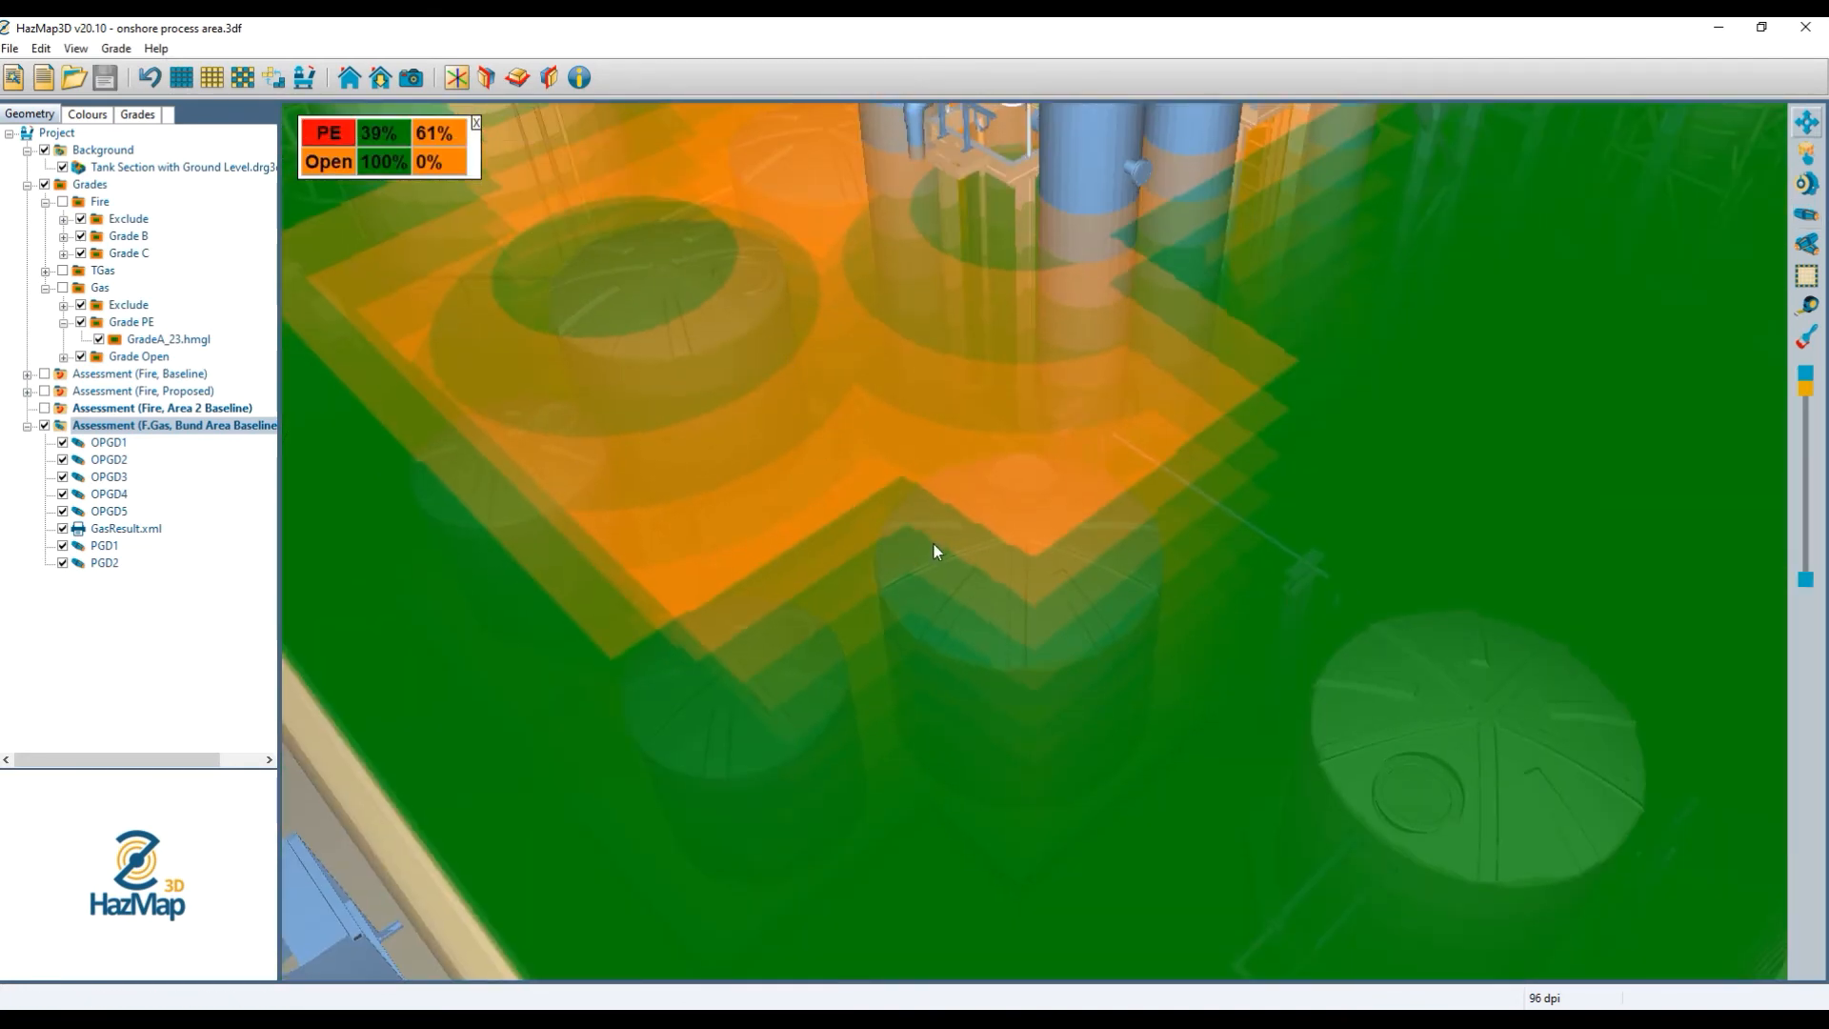
scroll(934, 545, down, 5)
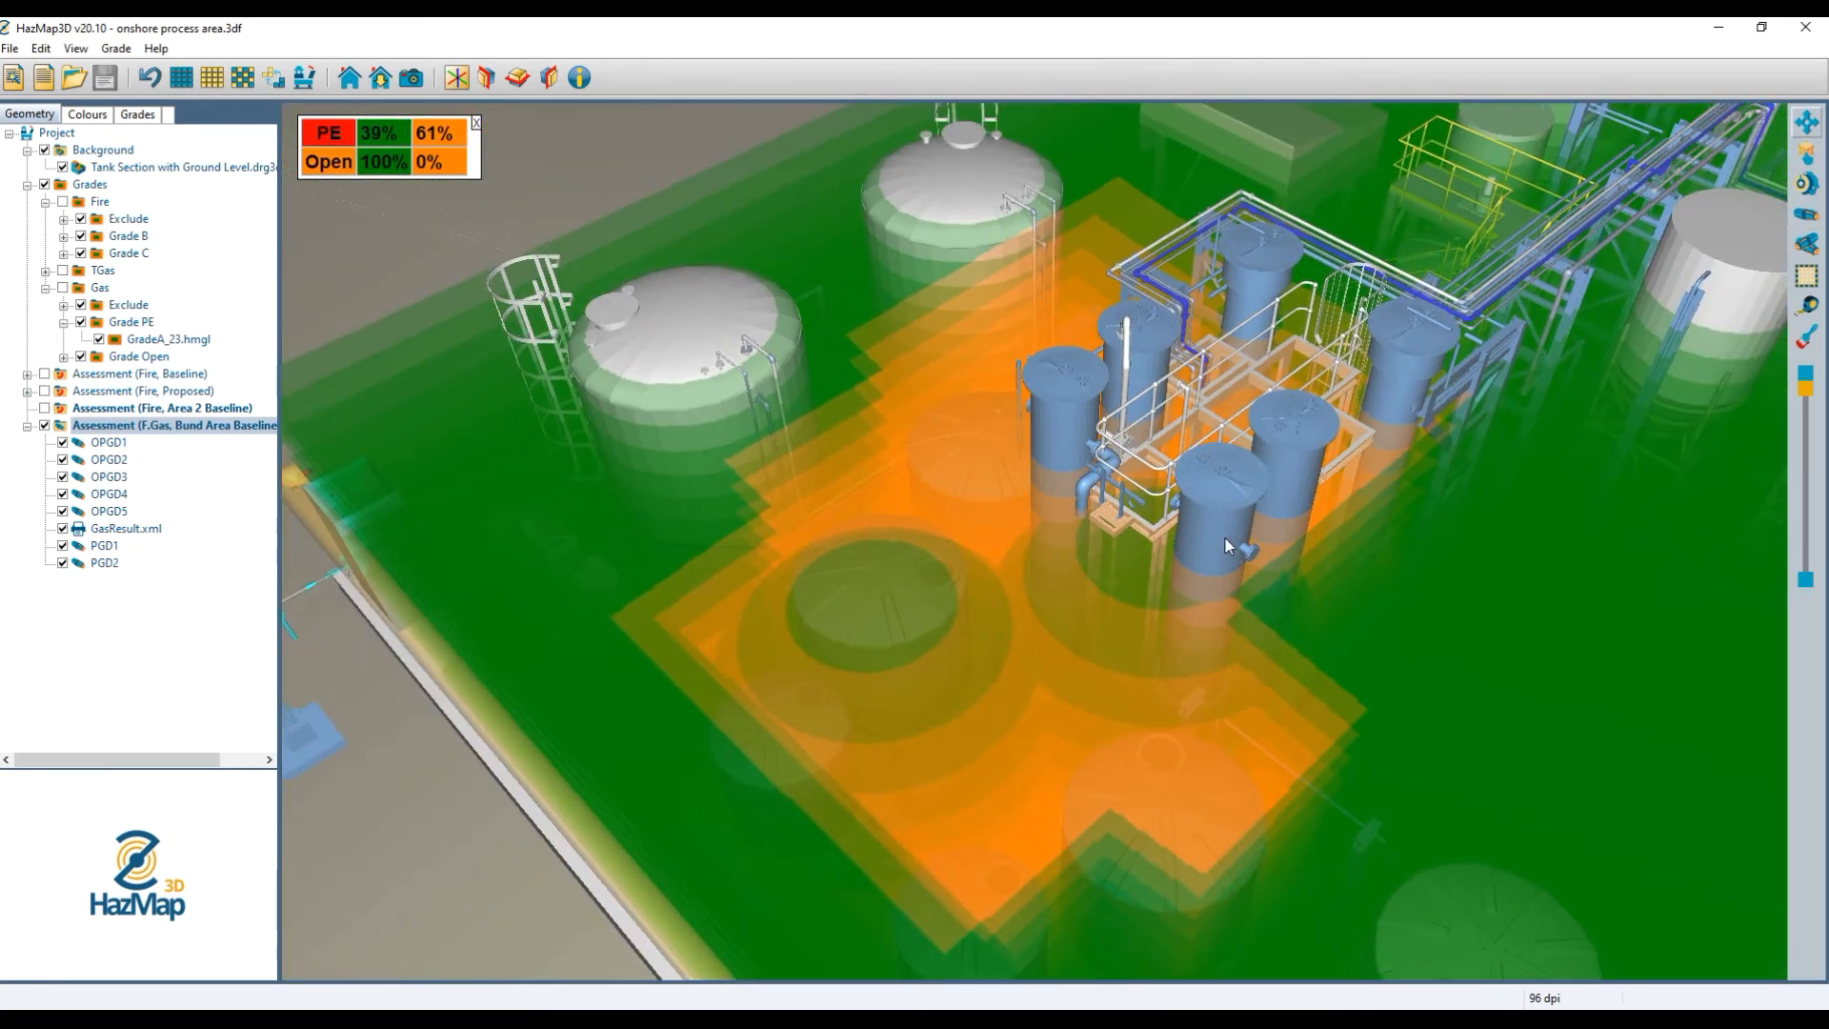
drag(1225, 539, 874, 349)
scroll(1317, 310, up, 3)
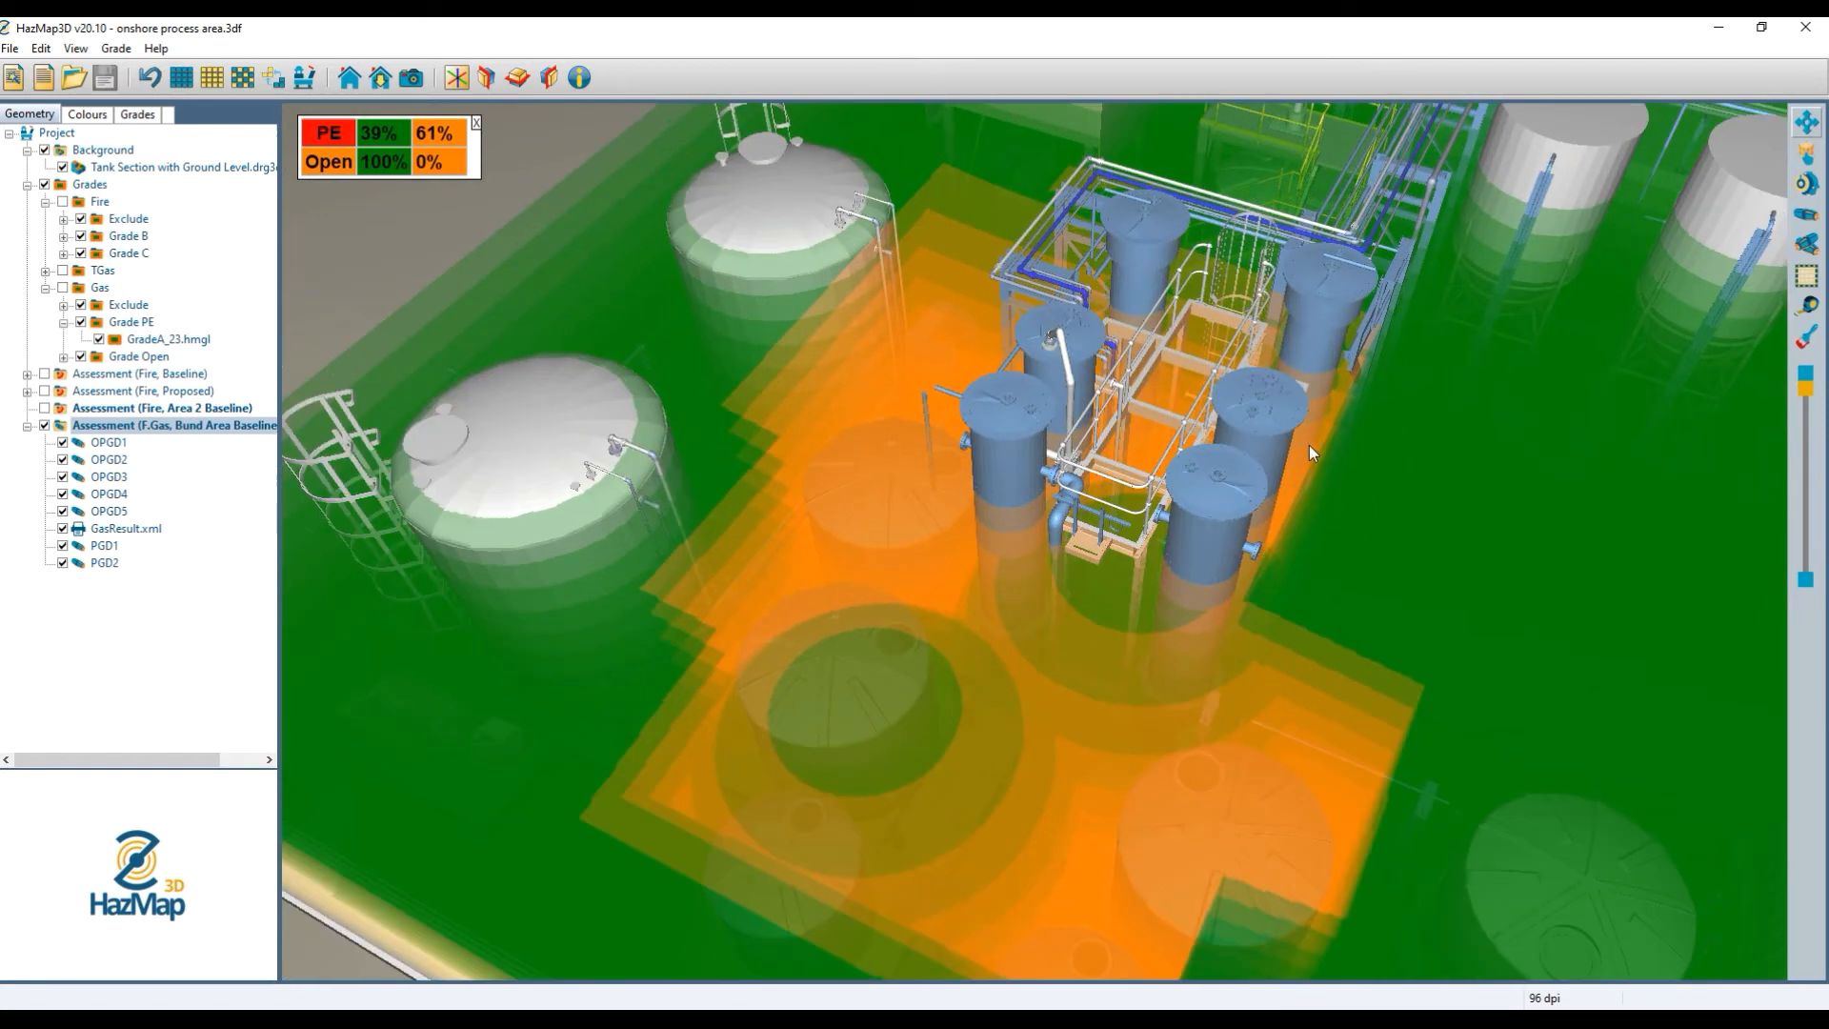
drag(821, 593, 1689, 535)
drag(1805, 388, 1800, 484)
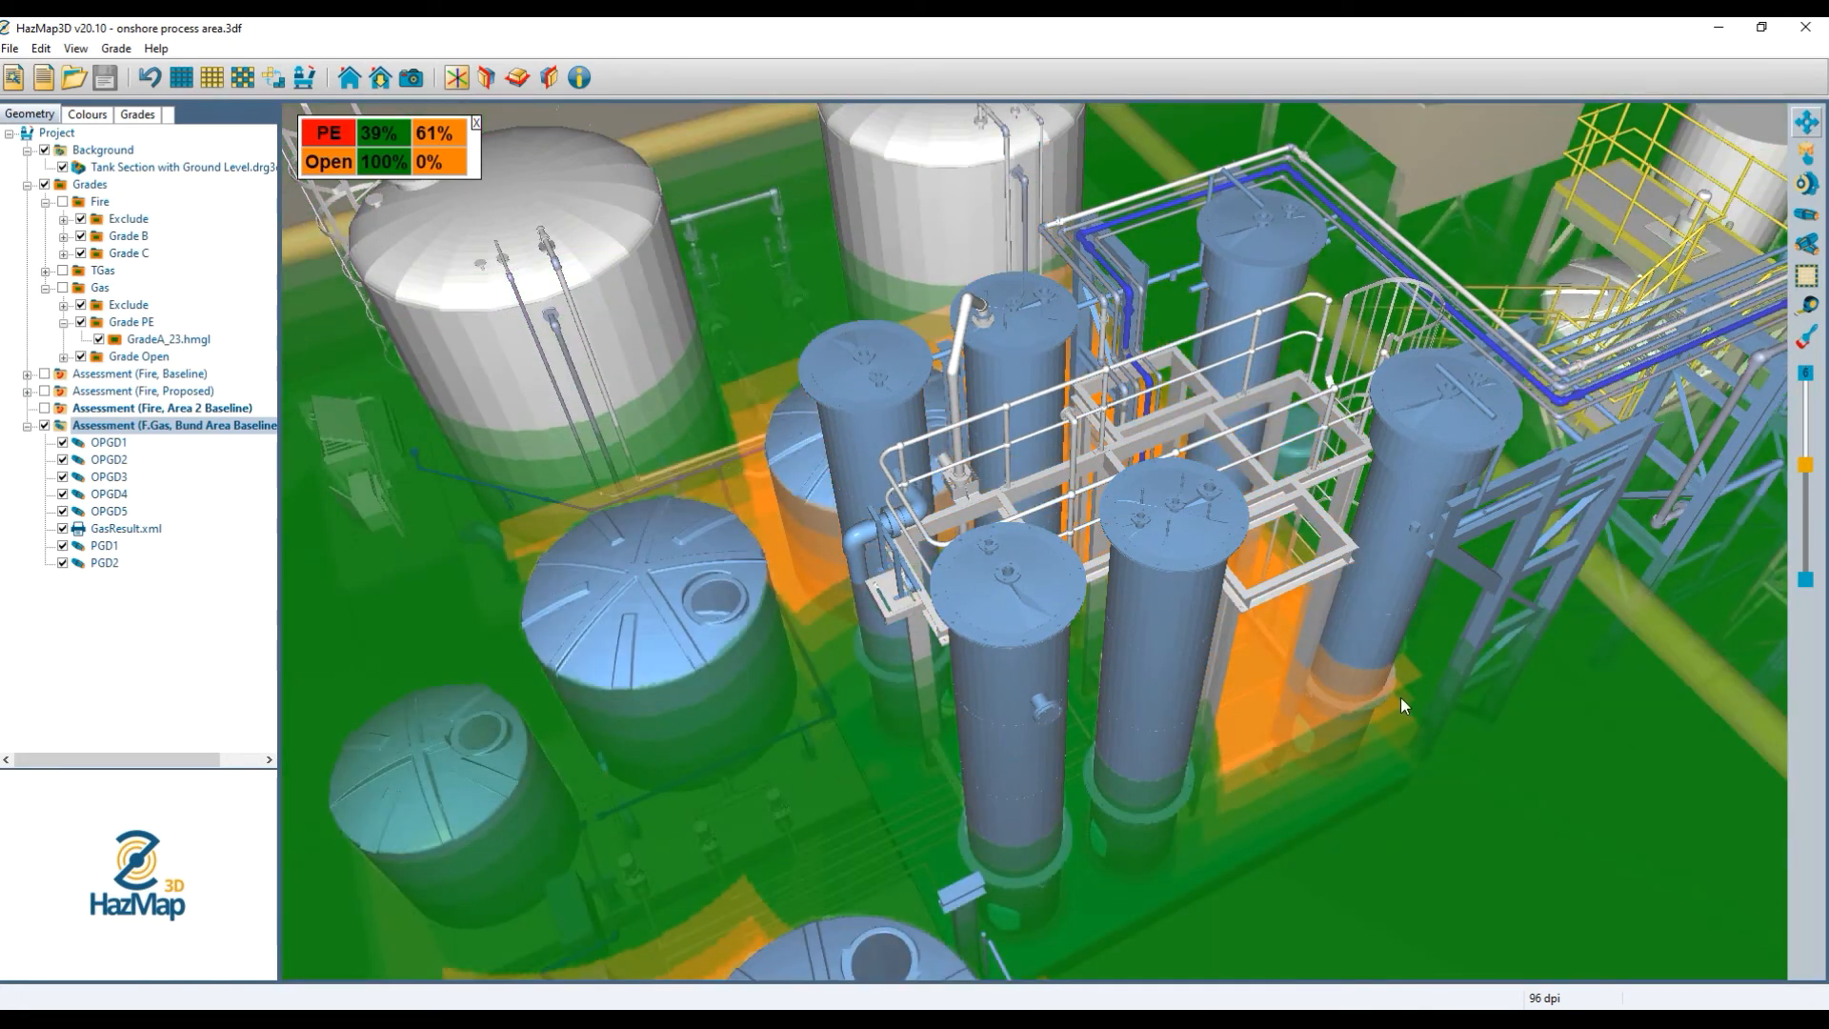
Examine the coverage gaps around the tall vessels and small tanks, briefly hiding the Tank Section background model for comparison.
scroll(1363, 739, up, 3)
scroll(1147, 705, up, 1)
scroll(1143, 629, up, 4)
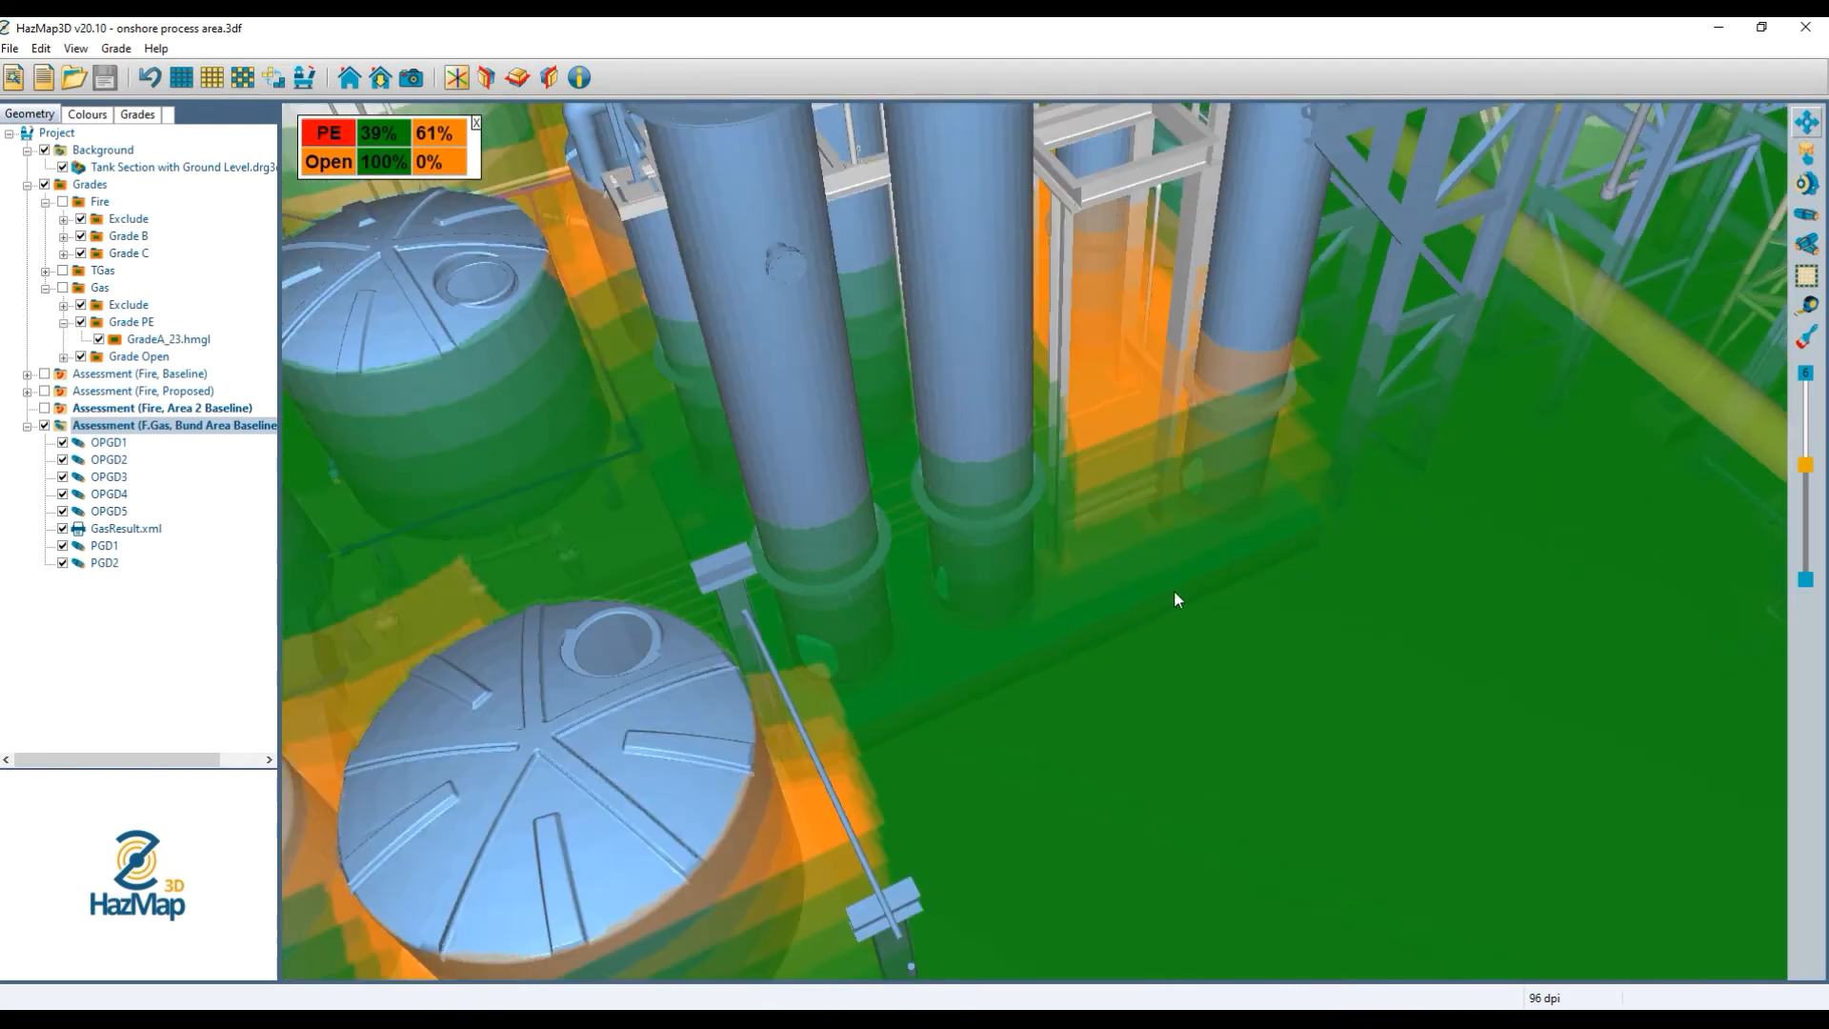
scroll(1698, 518, down, 3)
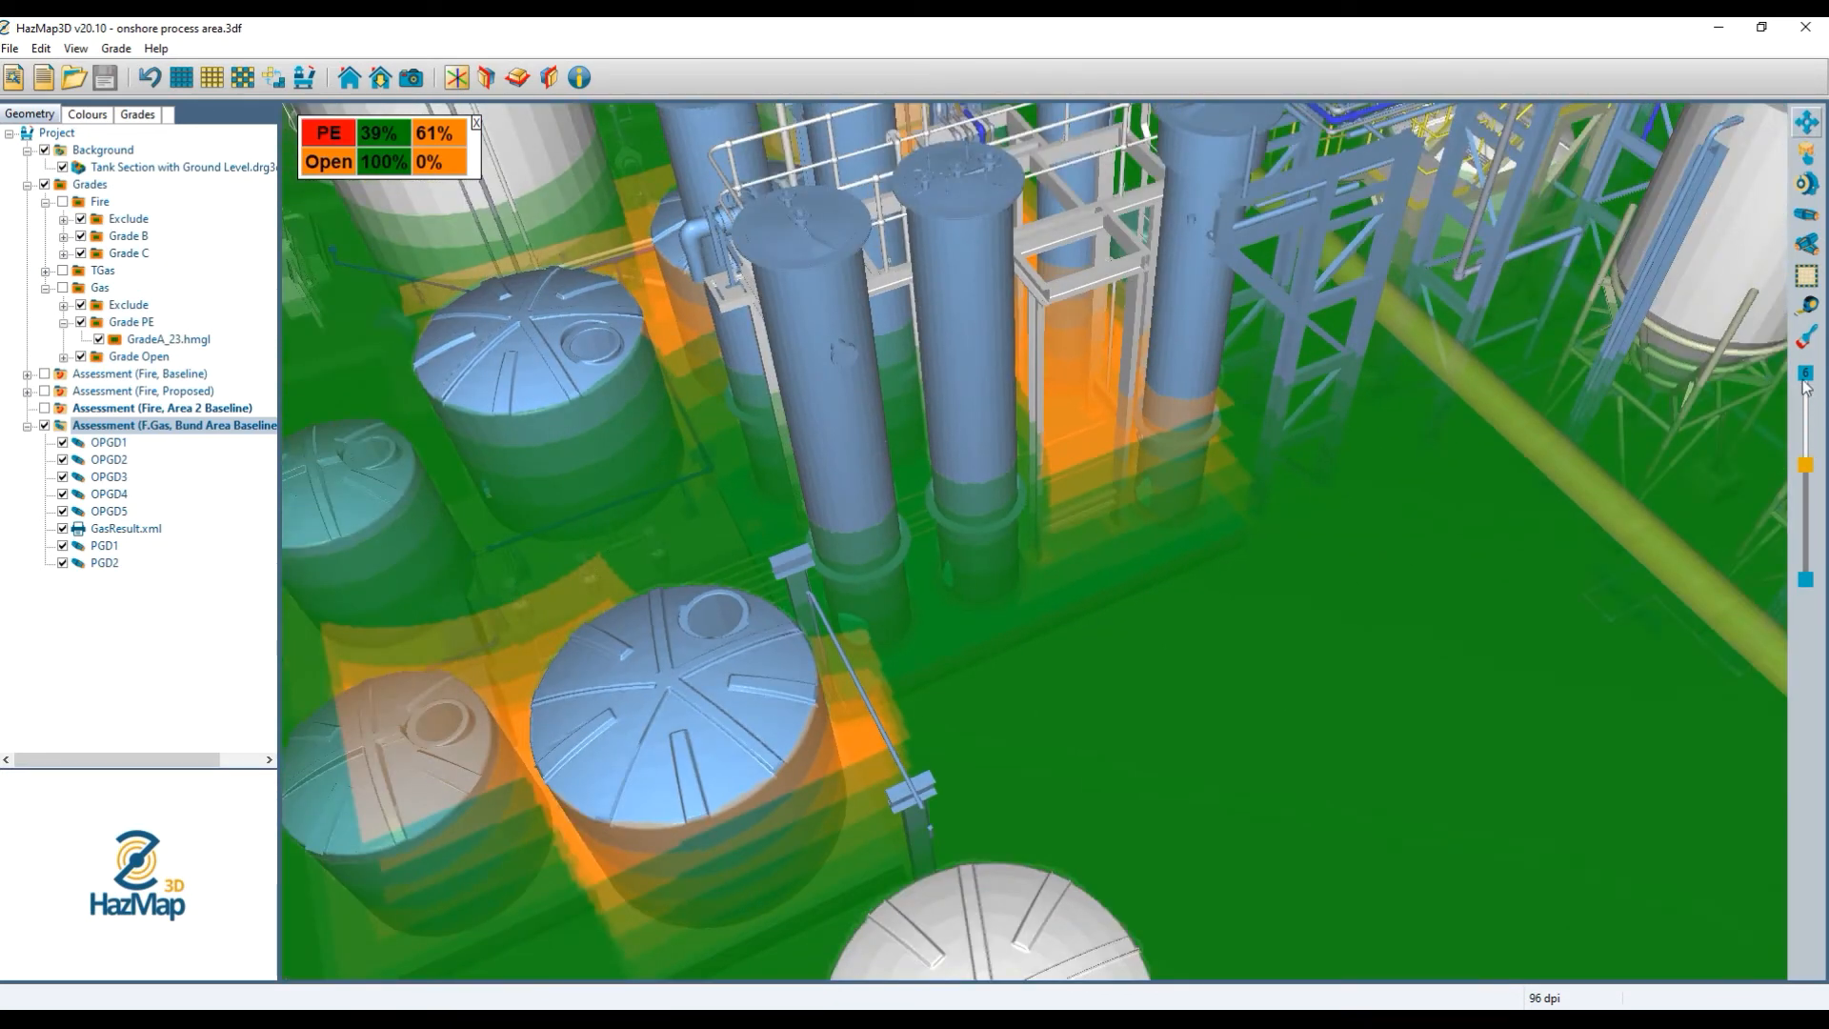
drag(1053, 562, 1002, 555)
scroll(1002, 560, down, 3)
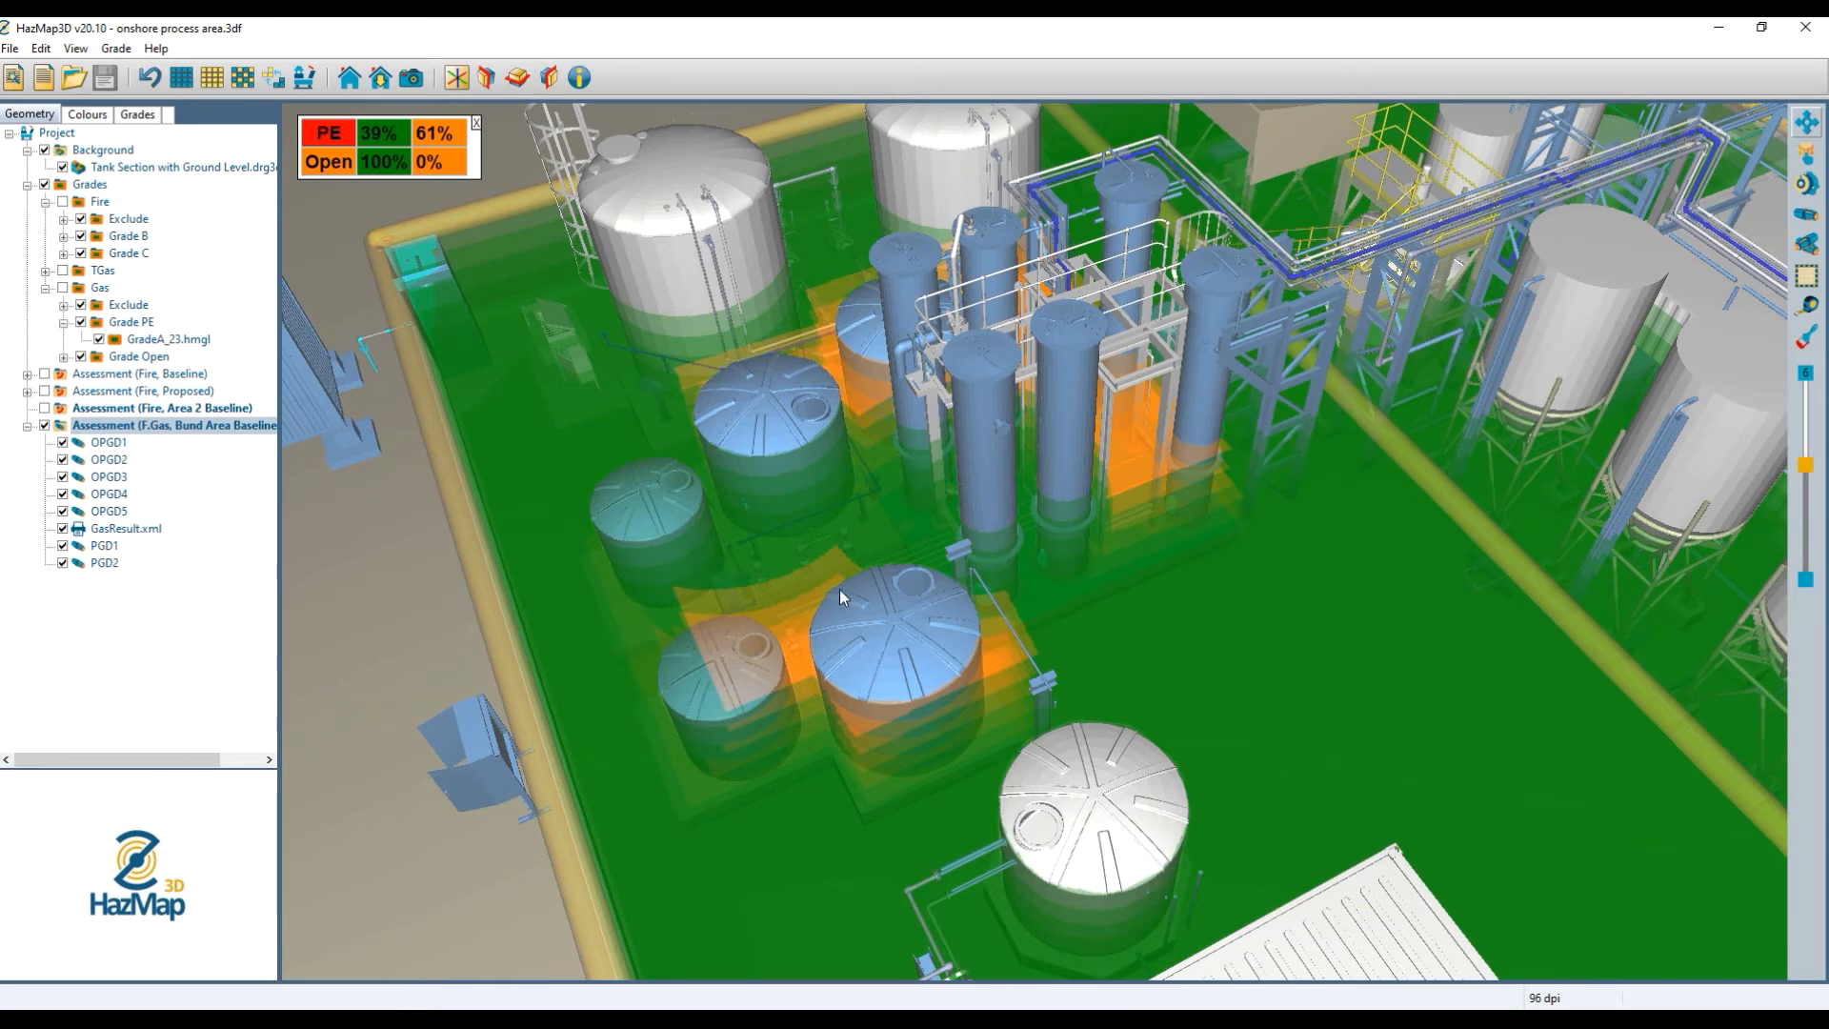
scroll(832, 522, up, 2)
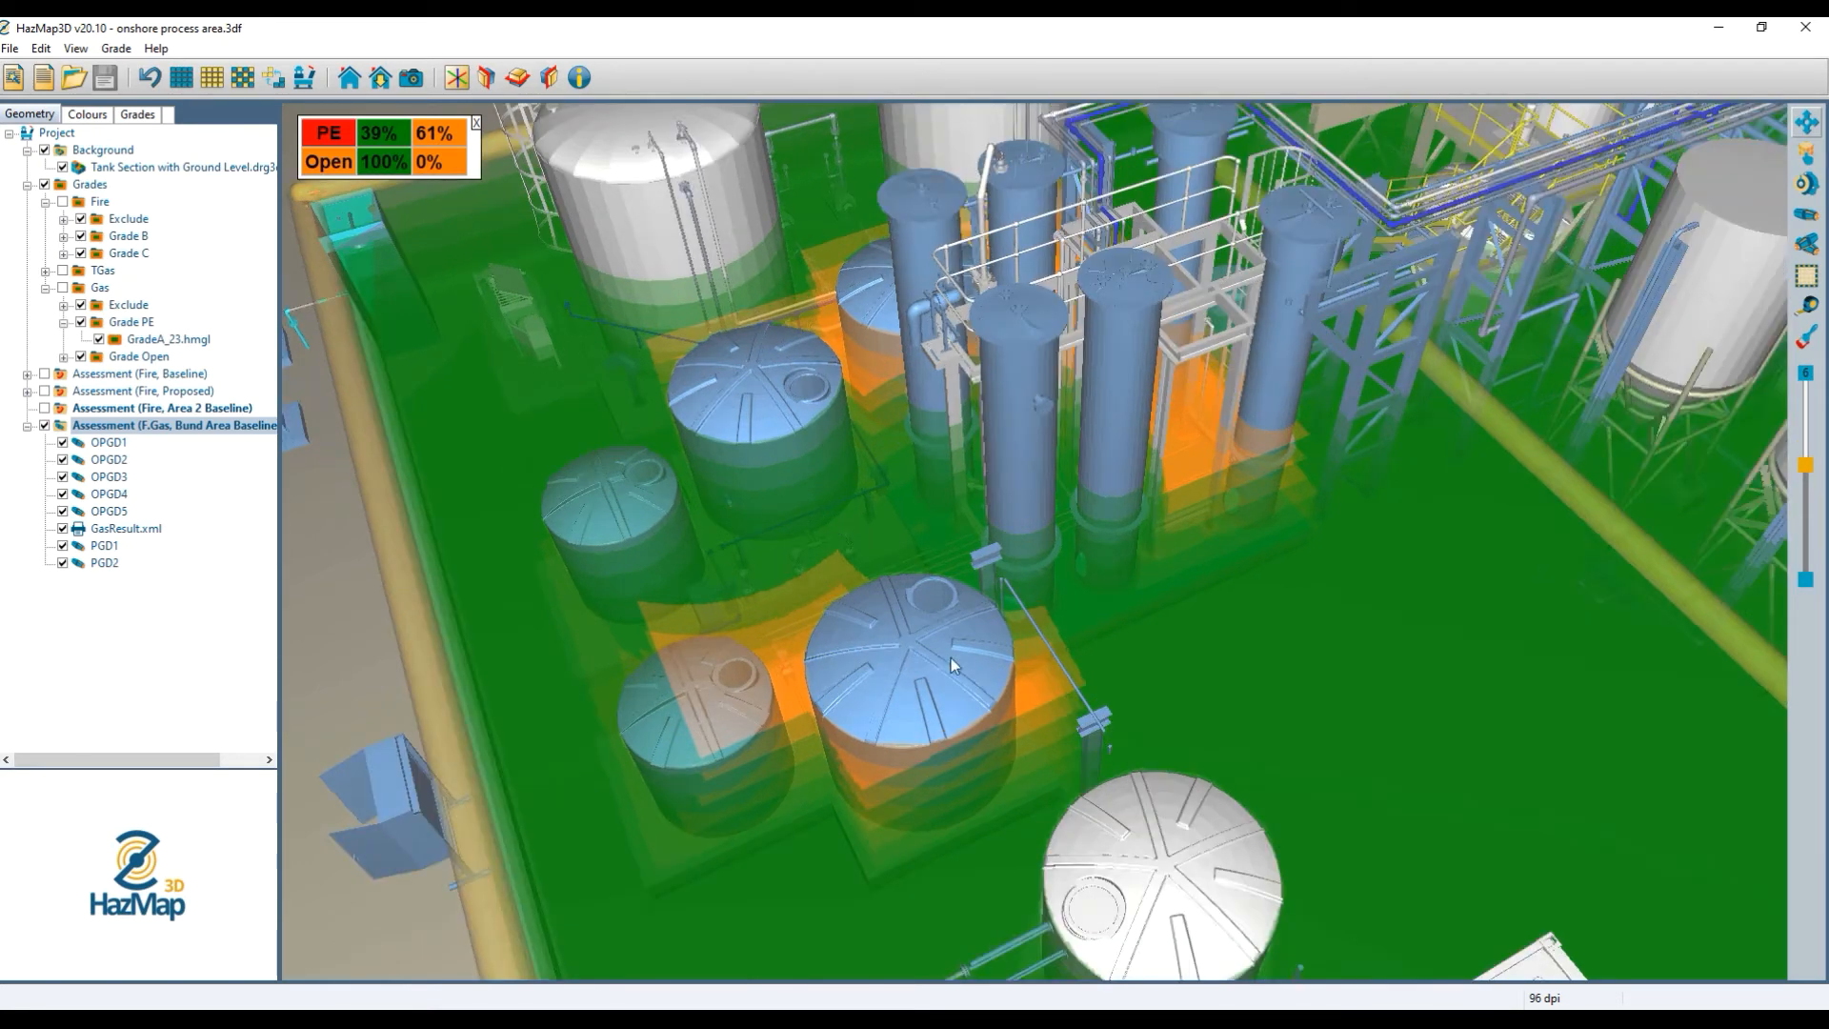
drag(855, 679, 1020, 567)
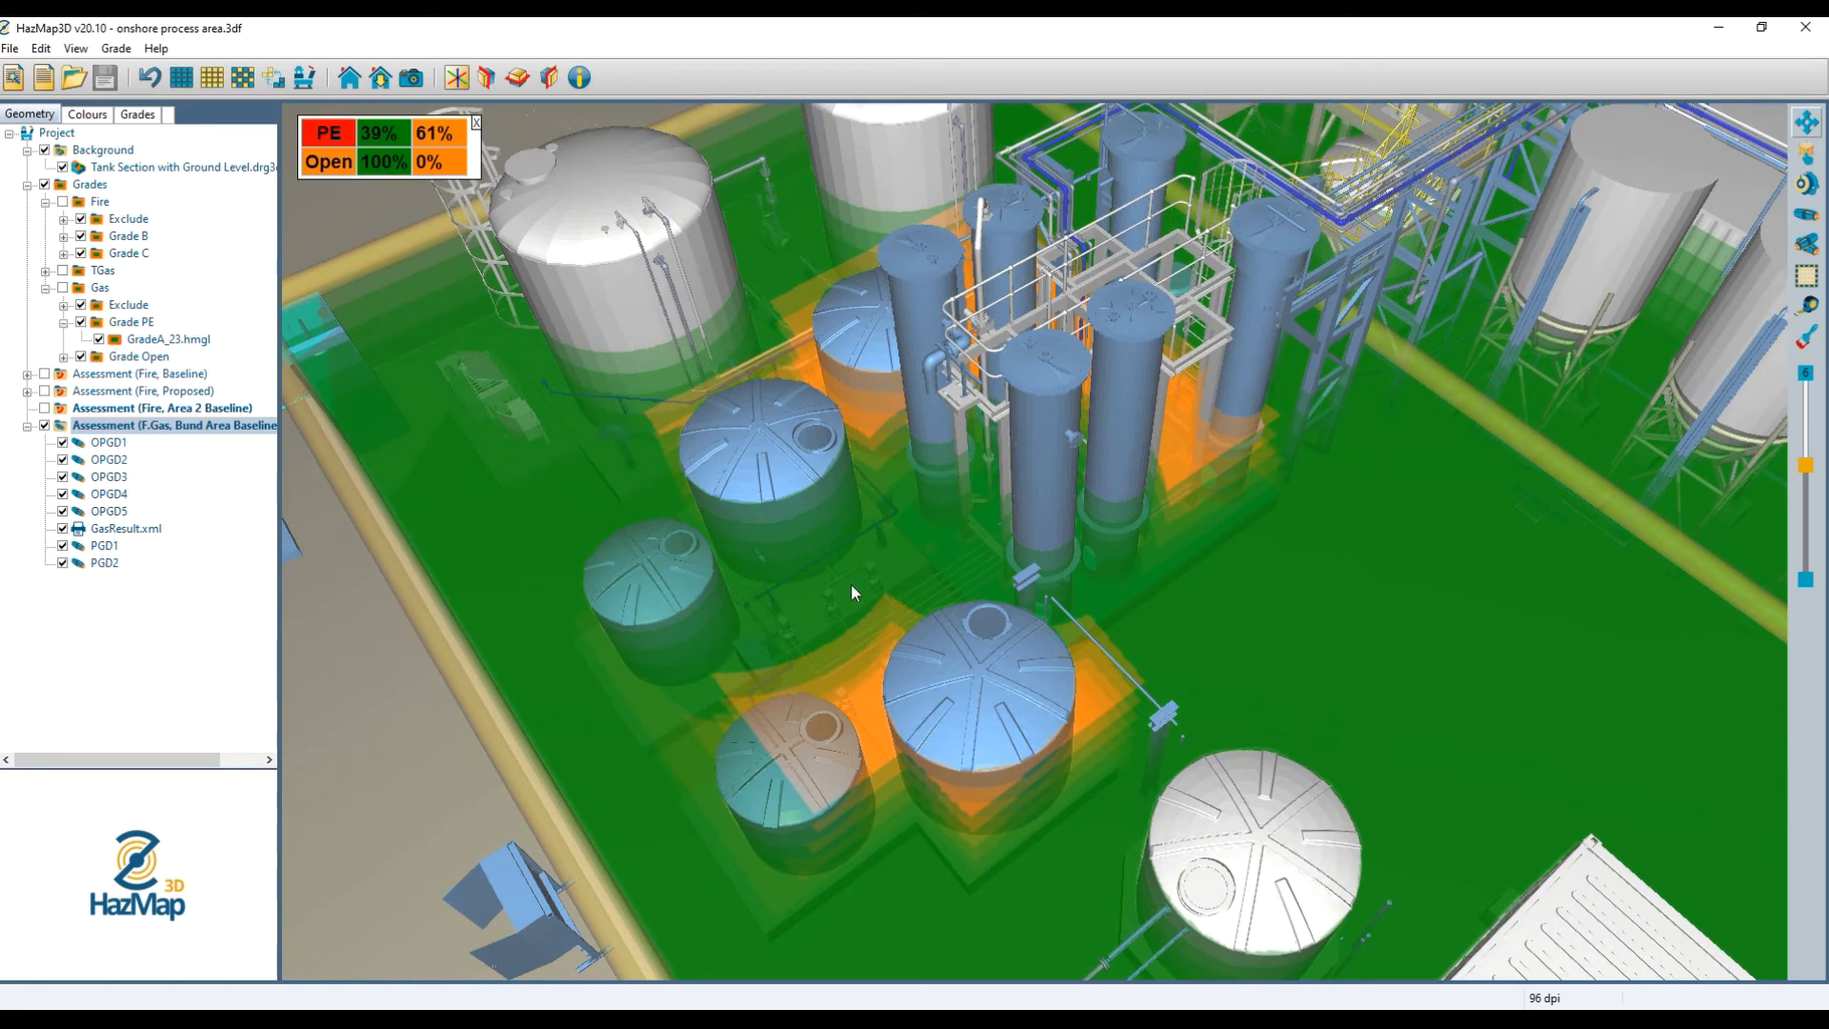
click(63, 167)
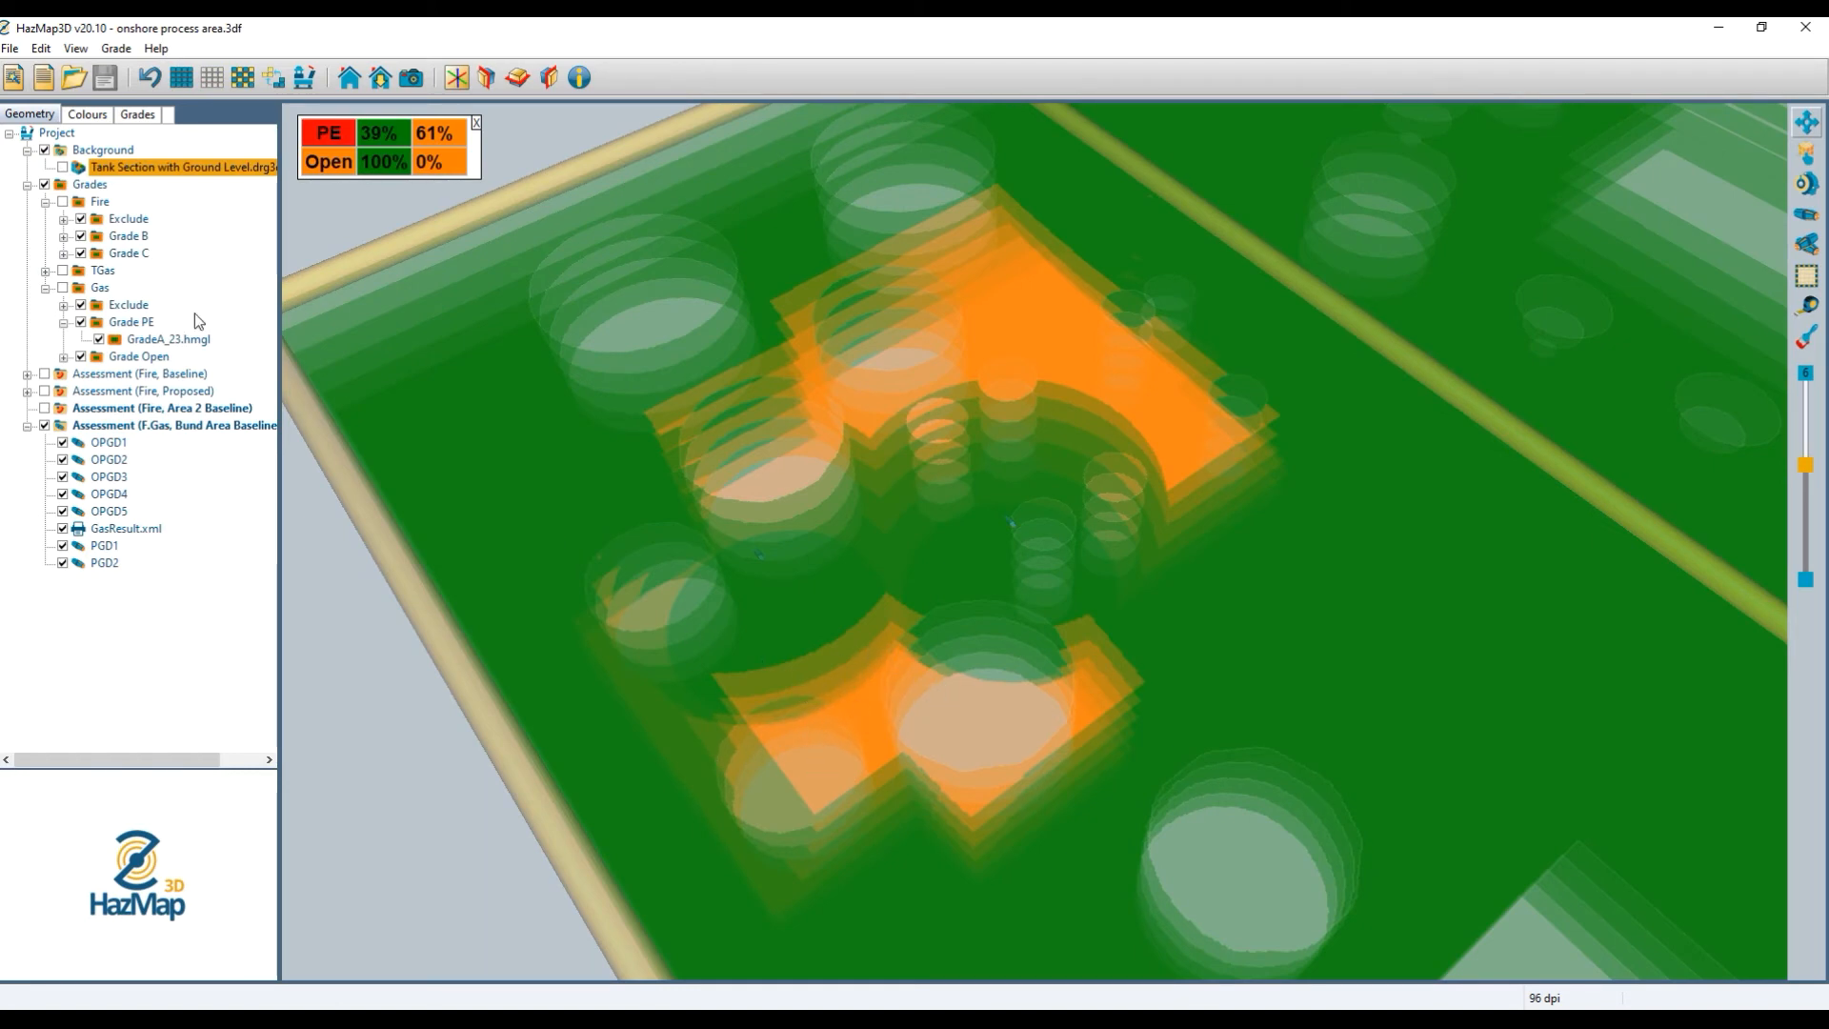
click(63, 166)
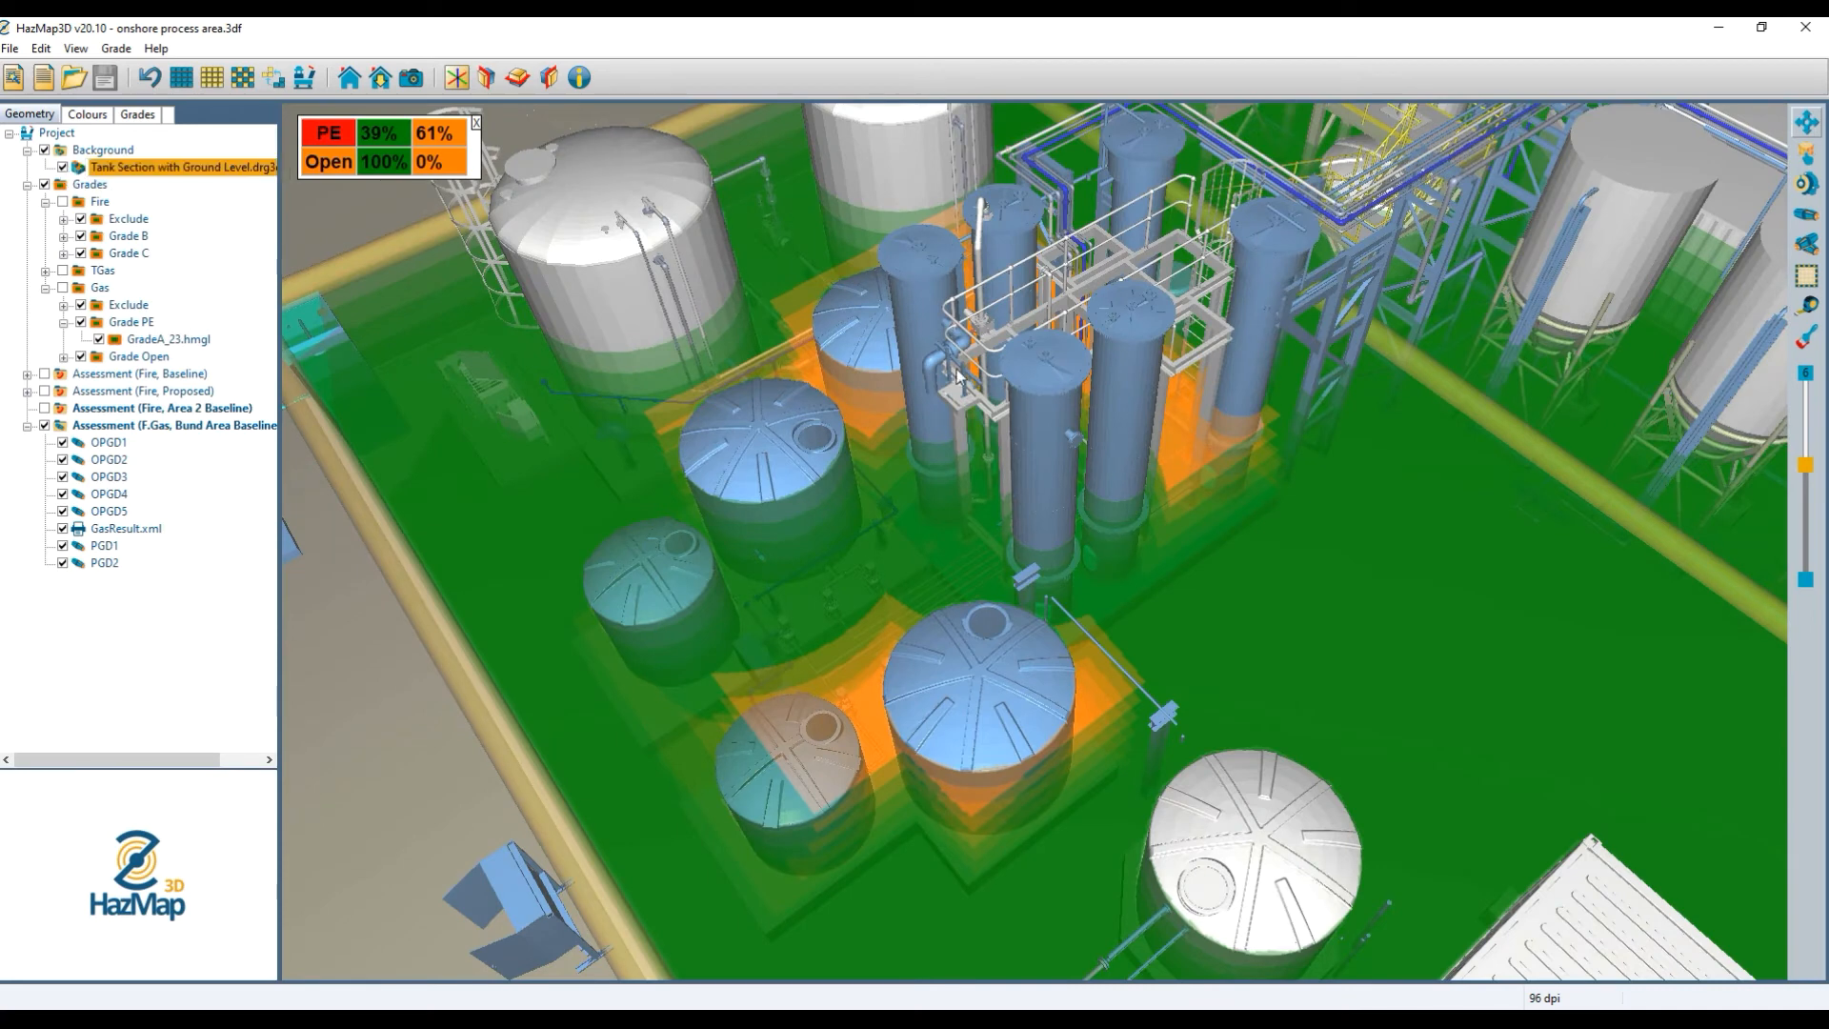
Examine the coverage behind the tall blue vessels, around the pipe rack, caged ladder and the blue tank beyond.
scroll(1115, 344, up, 3)
drag(1198, 478, 1482, 263)
scroll(1482, 263, up, 2)
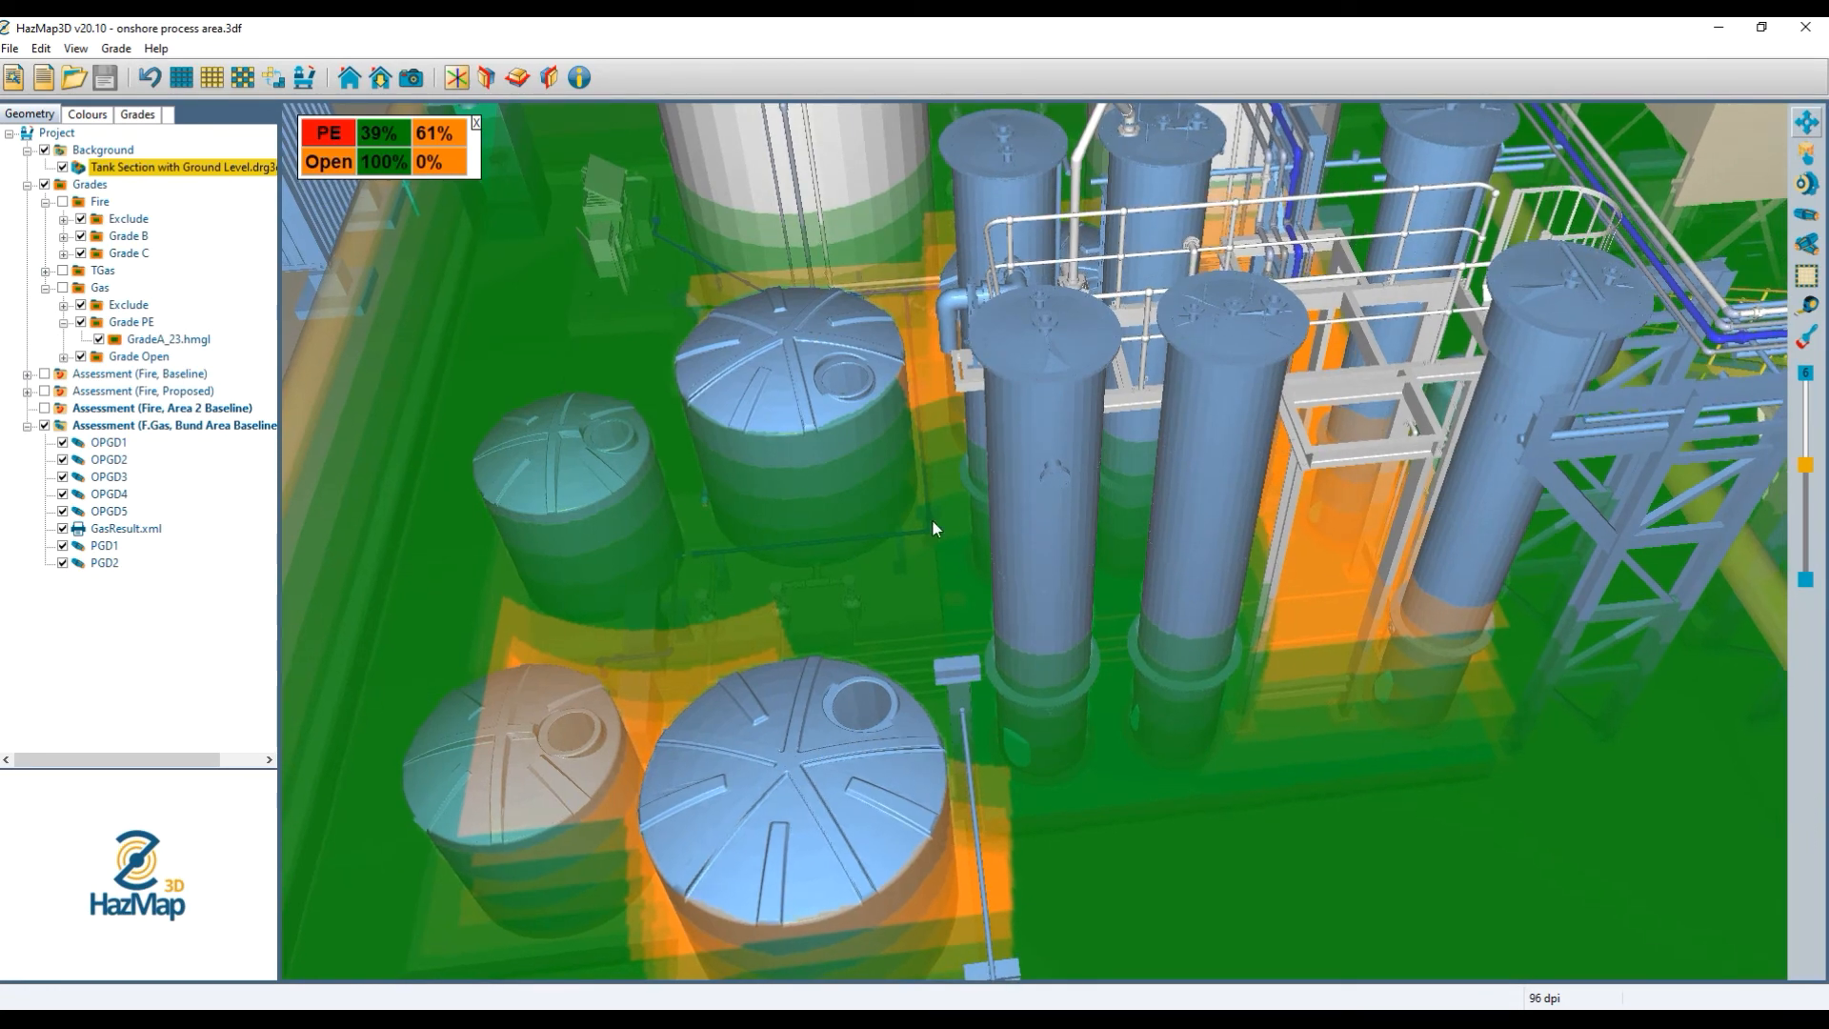
drag(877, 526, 964, 479)
drag(1175, 449, 1153, 738)
scroll(1090, 620, up, 5)
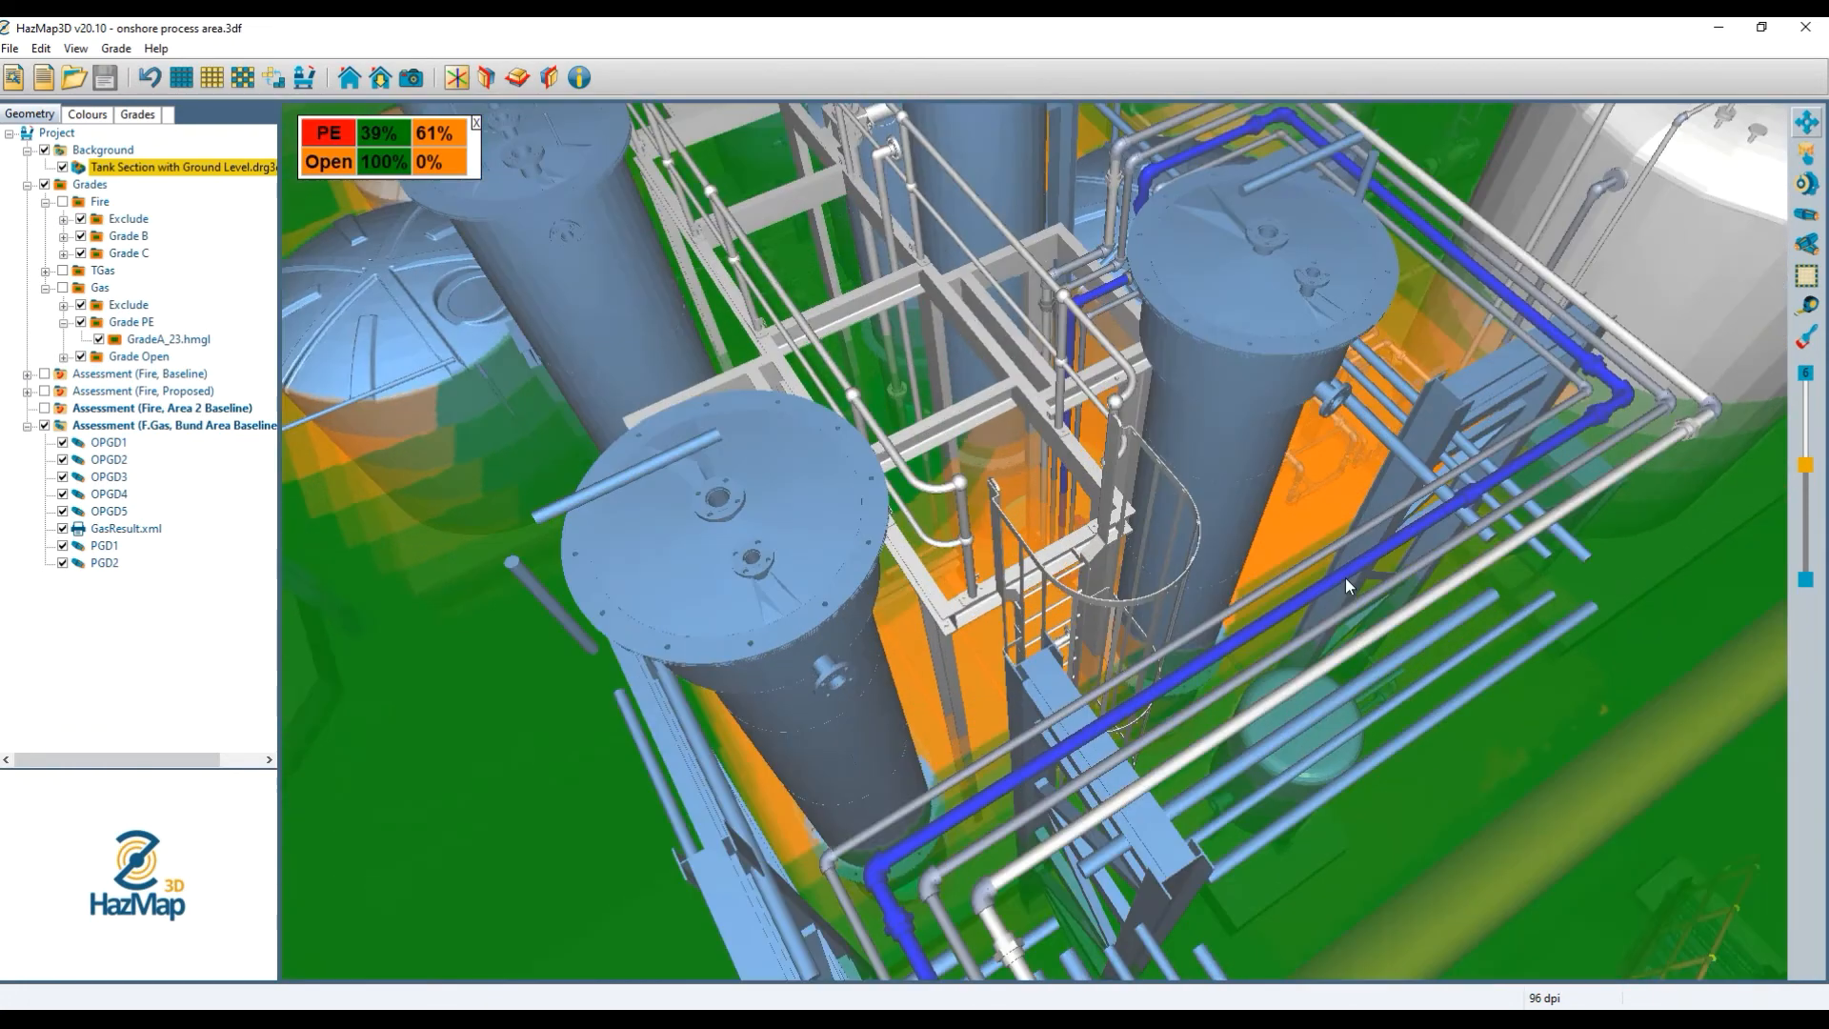
scroll(825, 556, up, 2)
drag(1011, 611, 1435, 616)
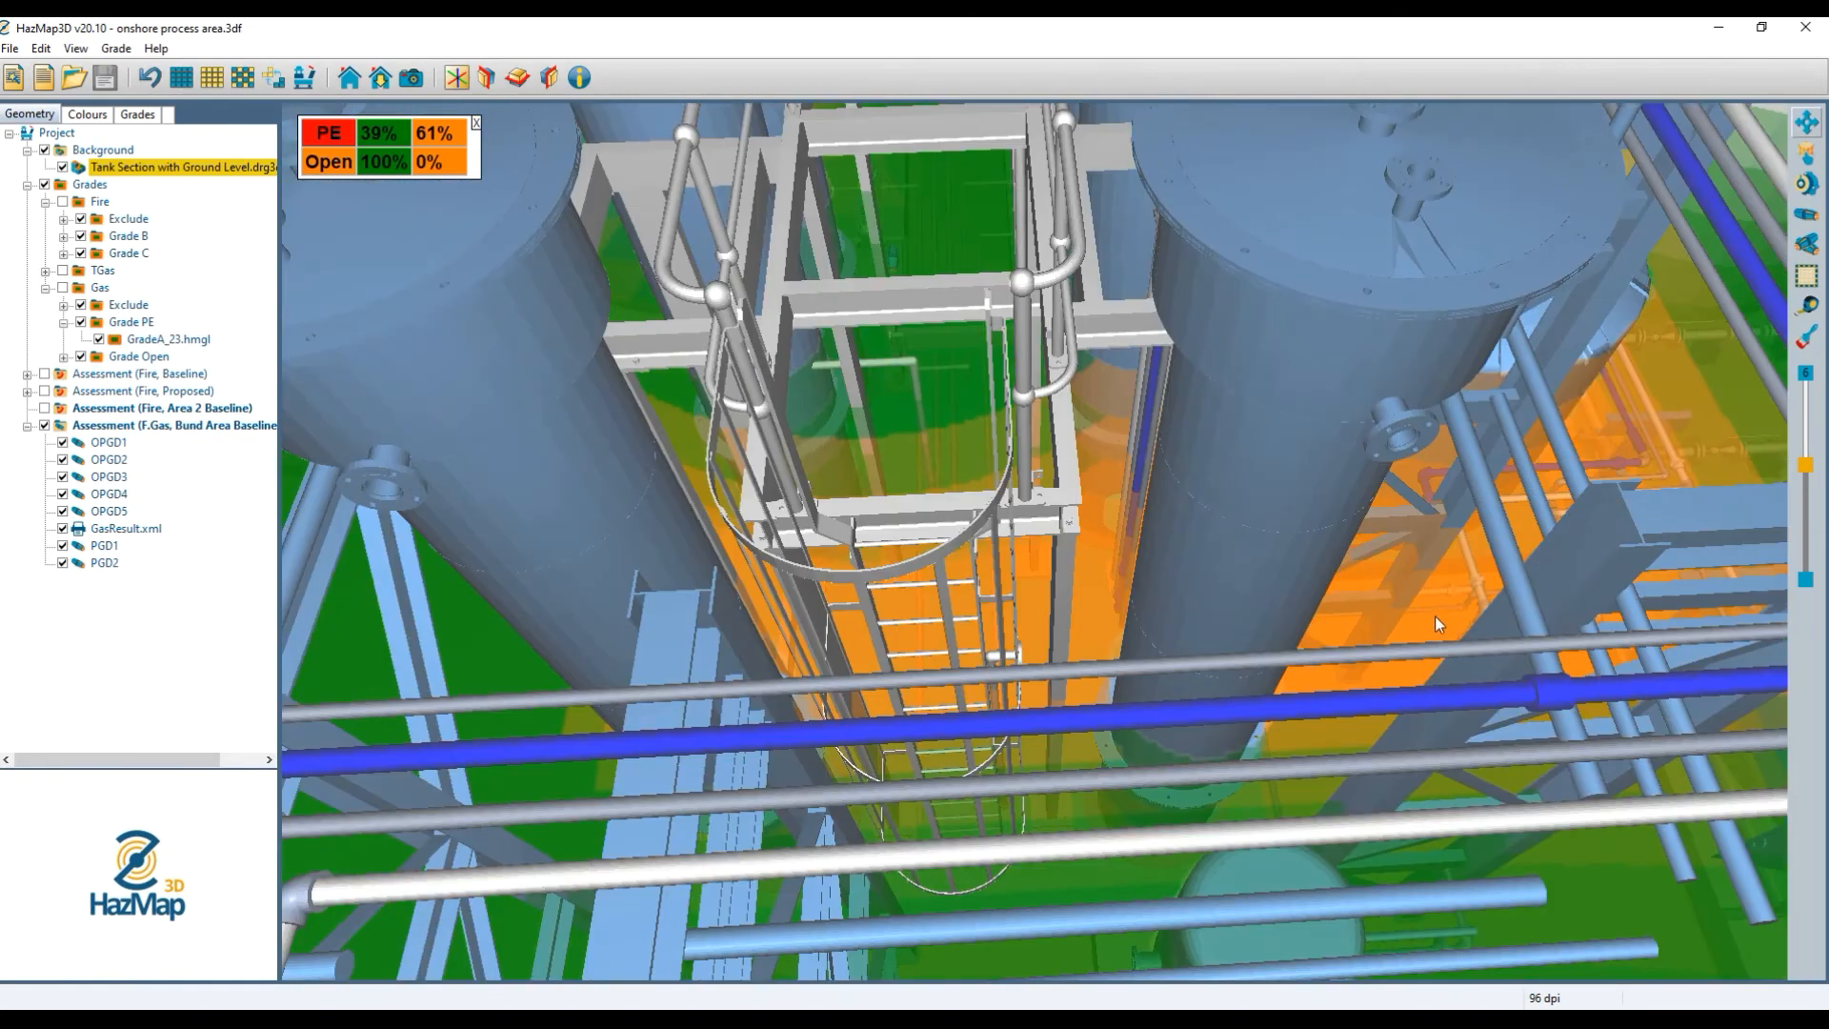
mouse_move(1120, 613)
mouse_down()
mouse_move(895, 587)
mouse_move(1421, 735)
mouse_move(987, 547)
mouse_move(1090, 603)
mouse_up()
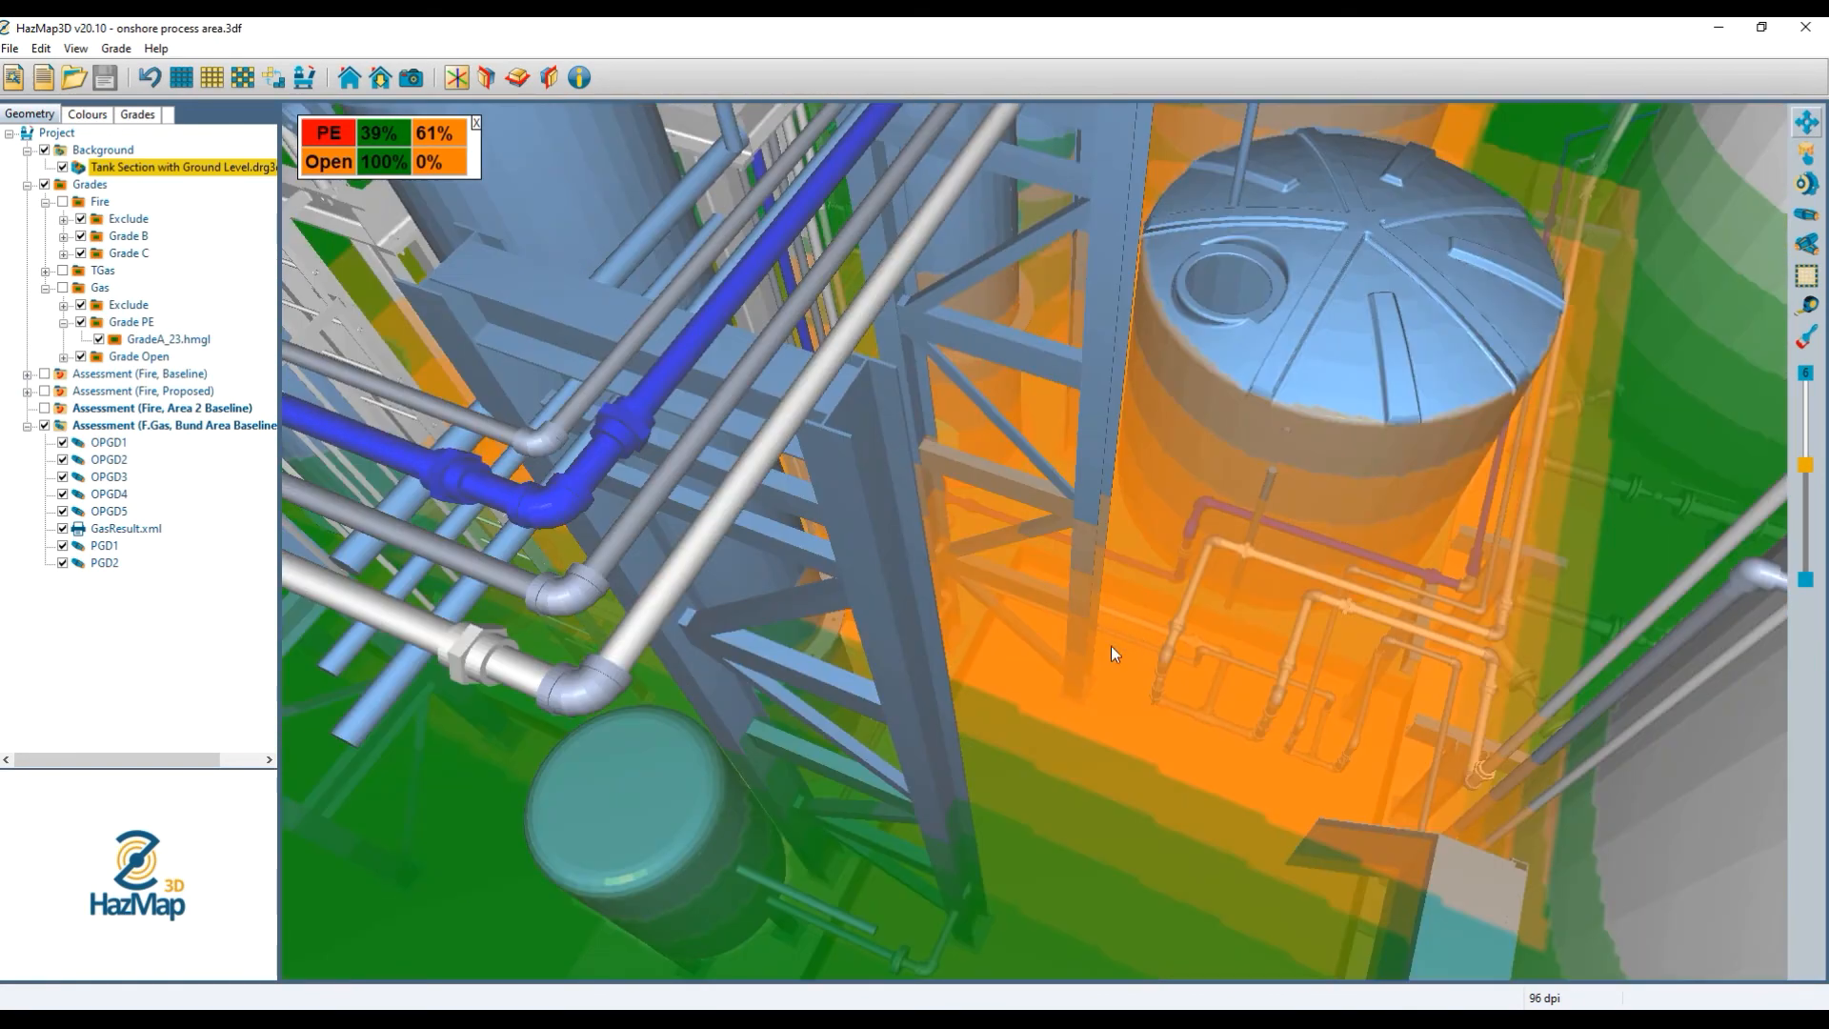
drag(852, 596, 811, 654)
drag(722, 535, 825, 540)
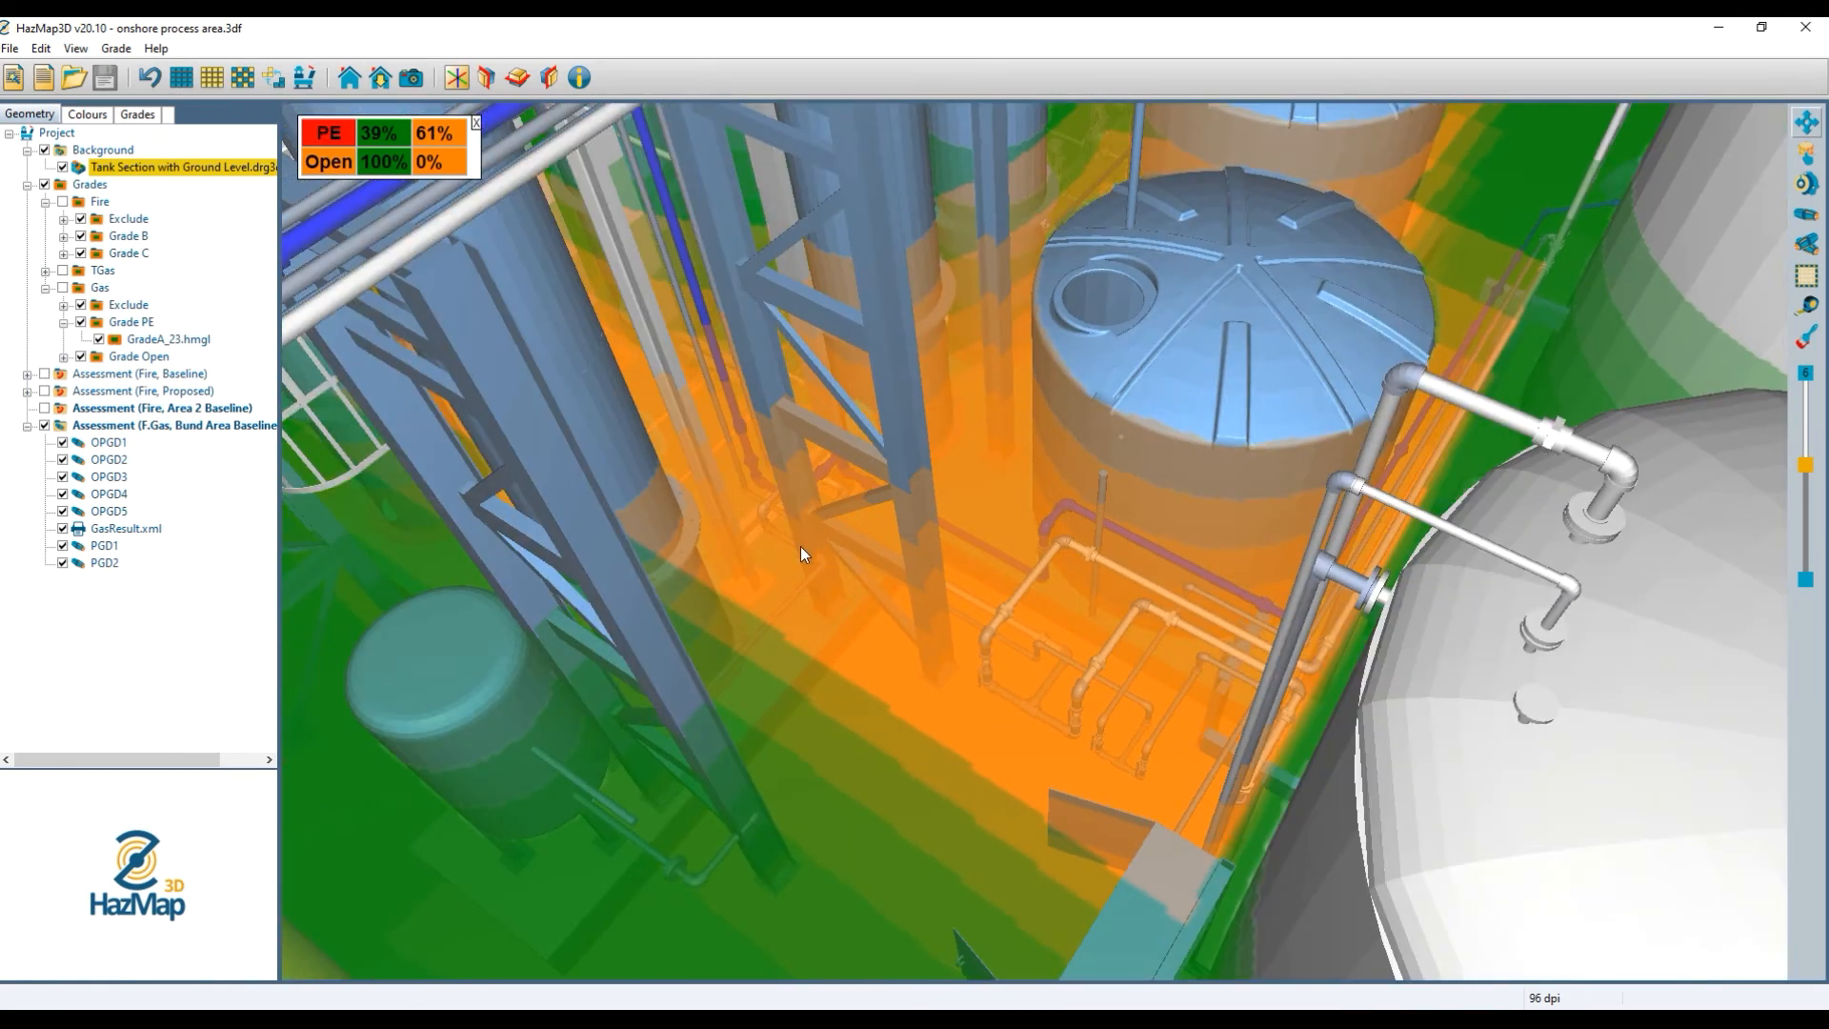
Hide the assessment result and add a point gas detector on the steel column beside the blue tank, at about (94.4, 359.3, 2.6).
click(62, 528)
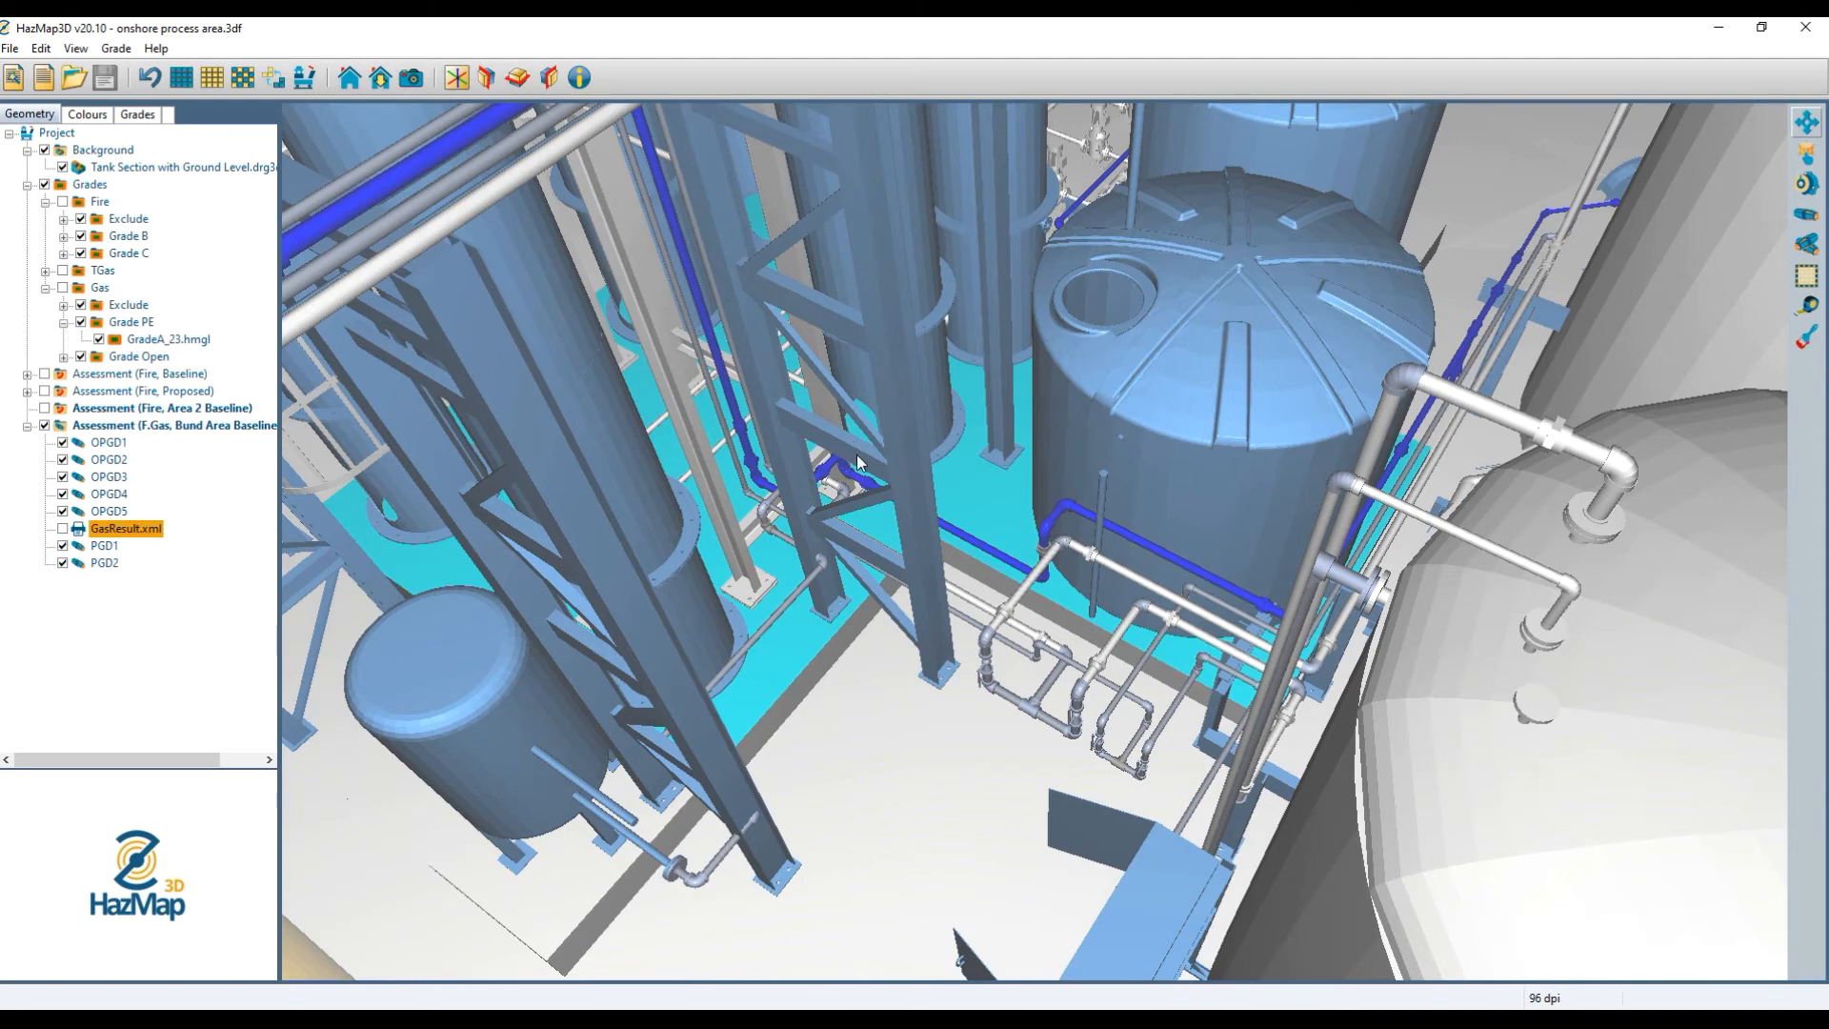
scroll(899, 464, down, 1)
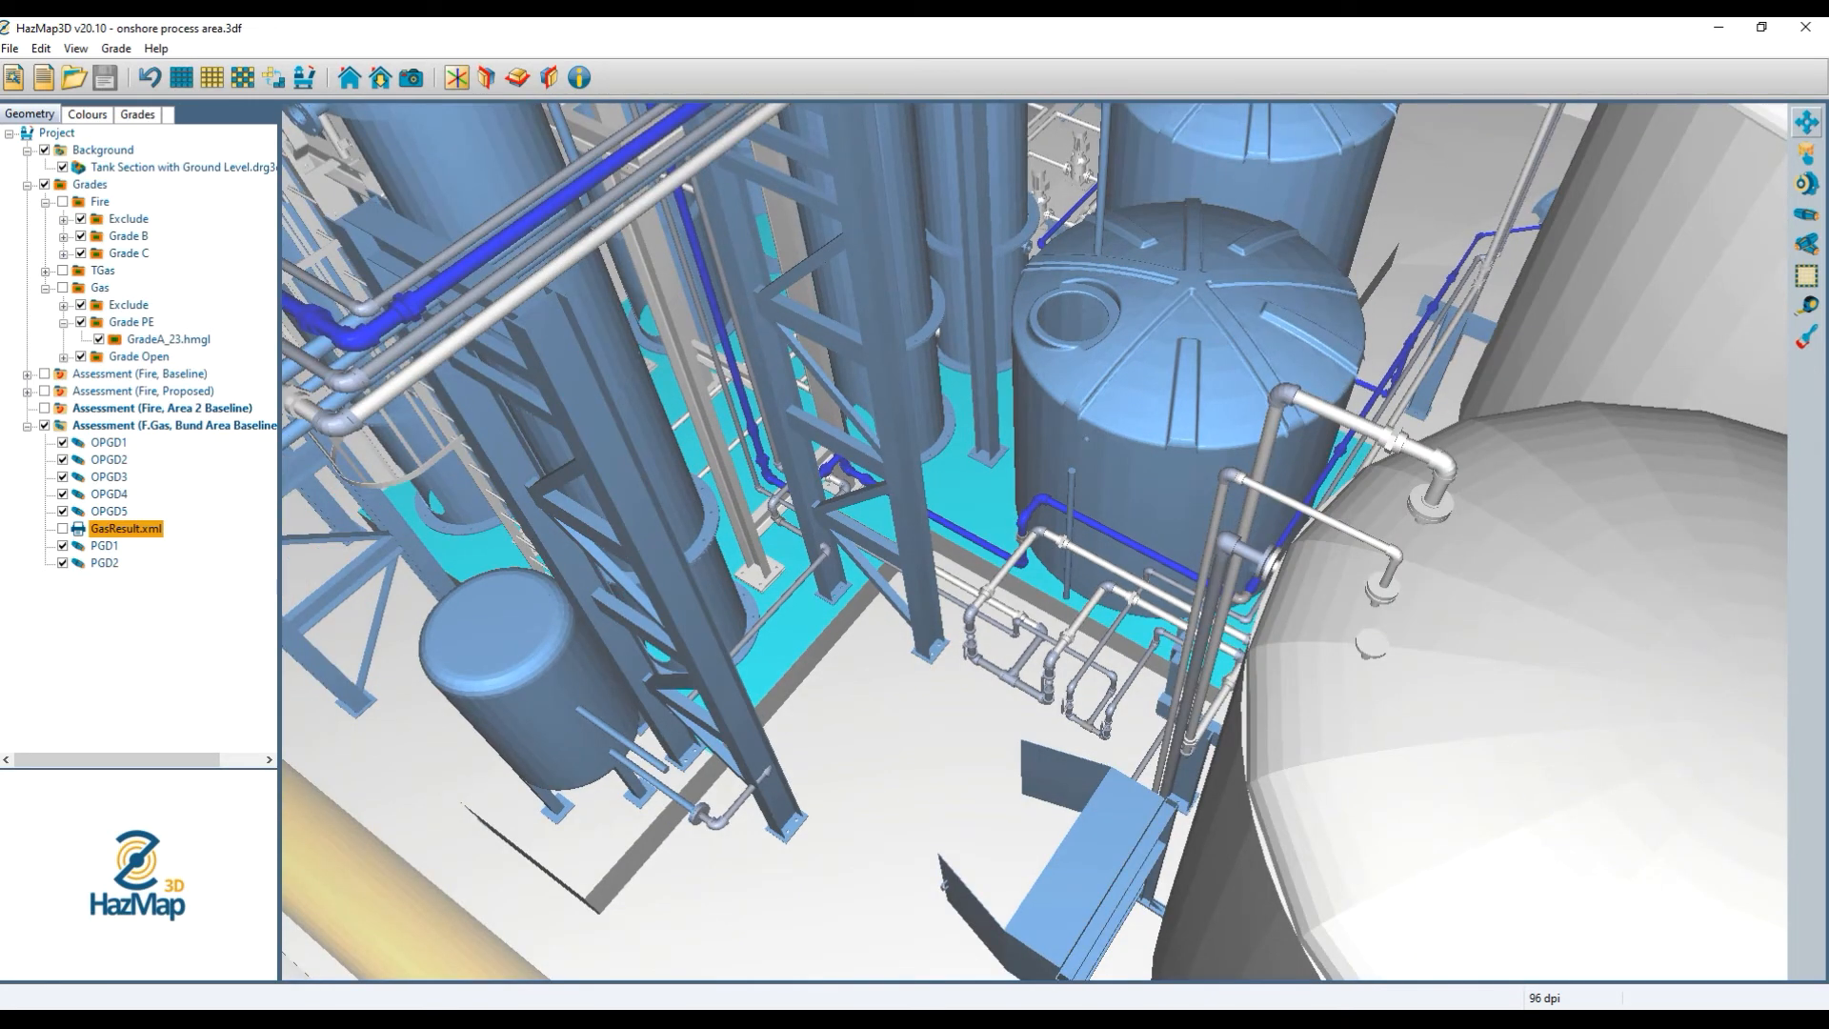
click(63, 530)
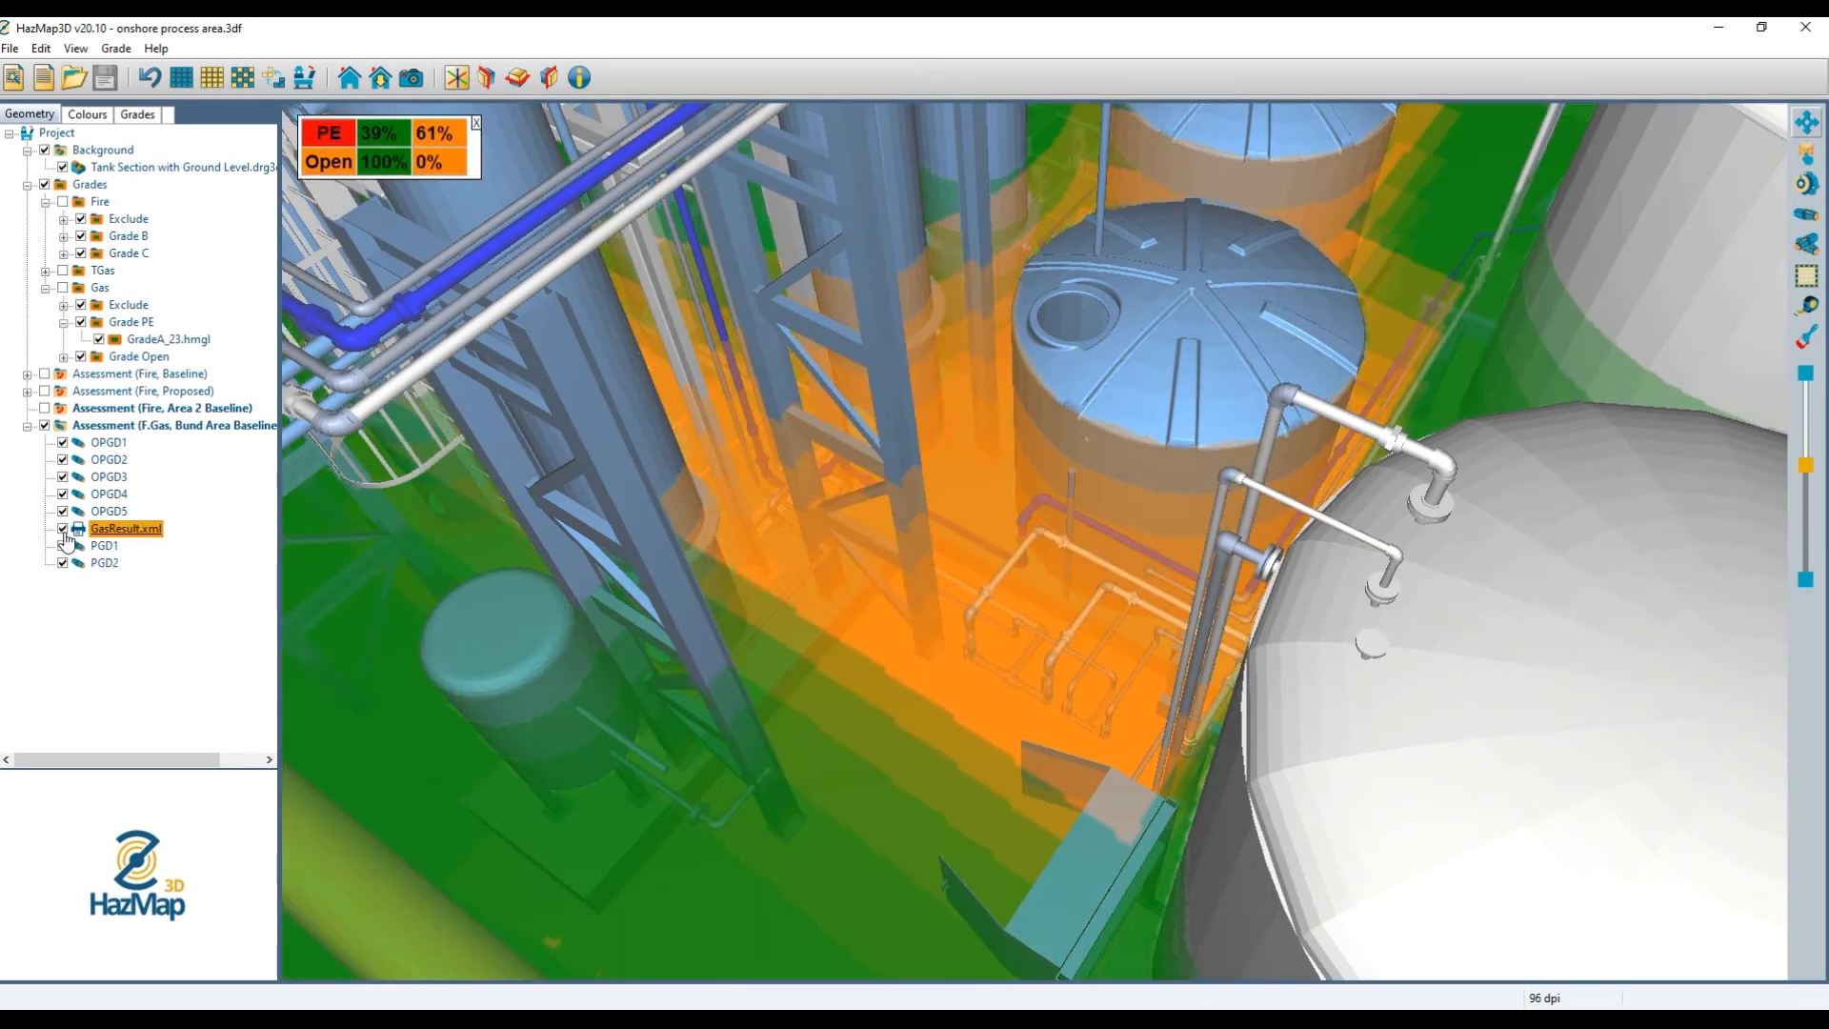
click(63, 533)
click(63, 533)
click(64, 533)
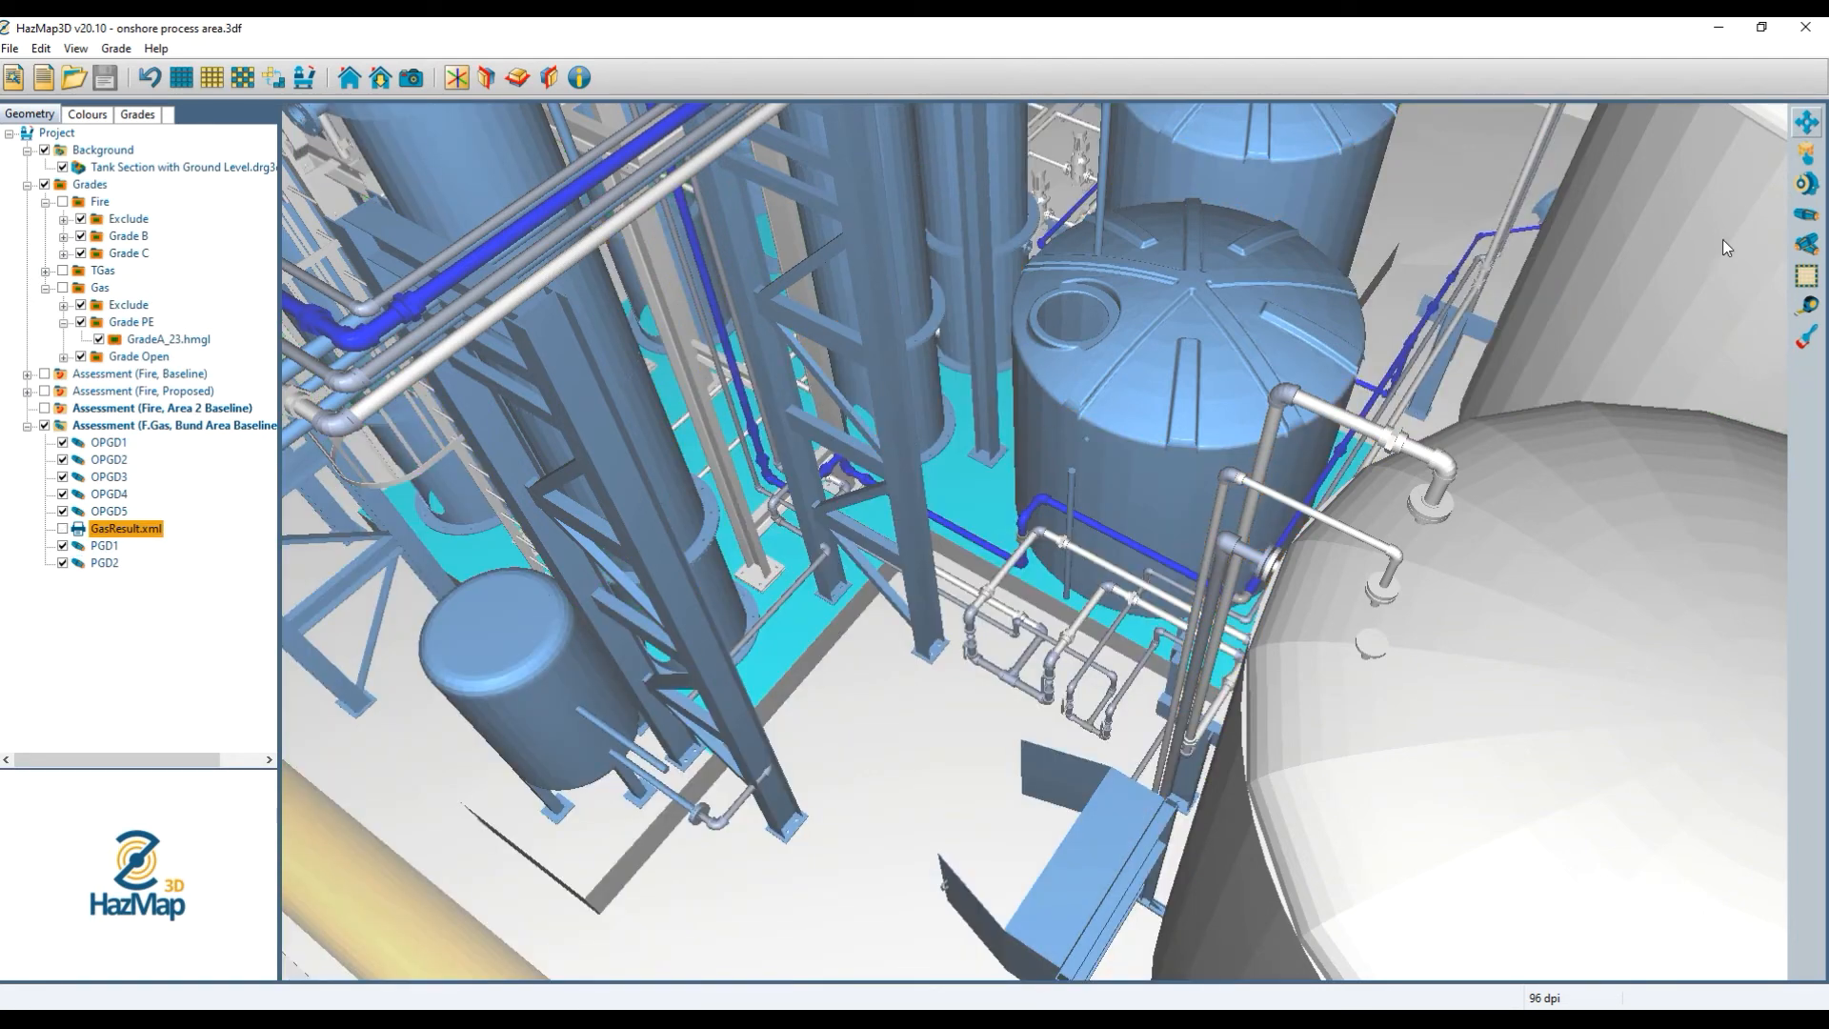
click(1818, 215)
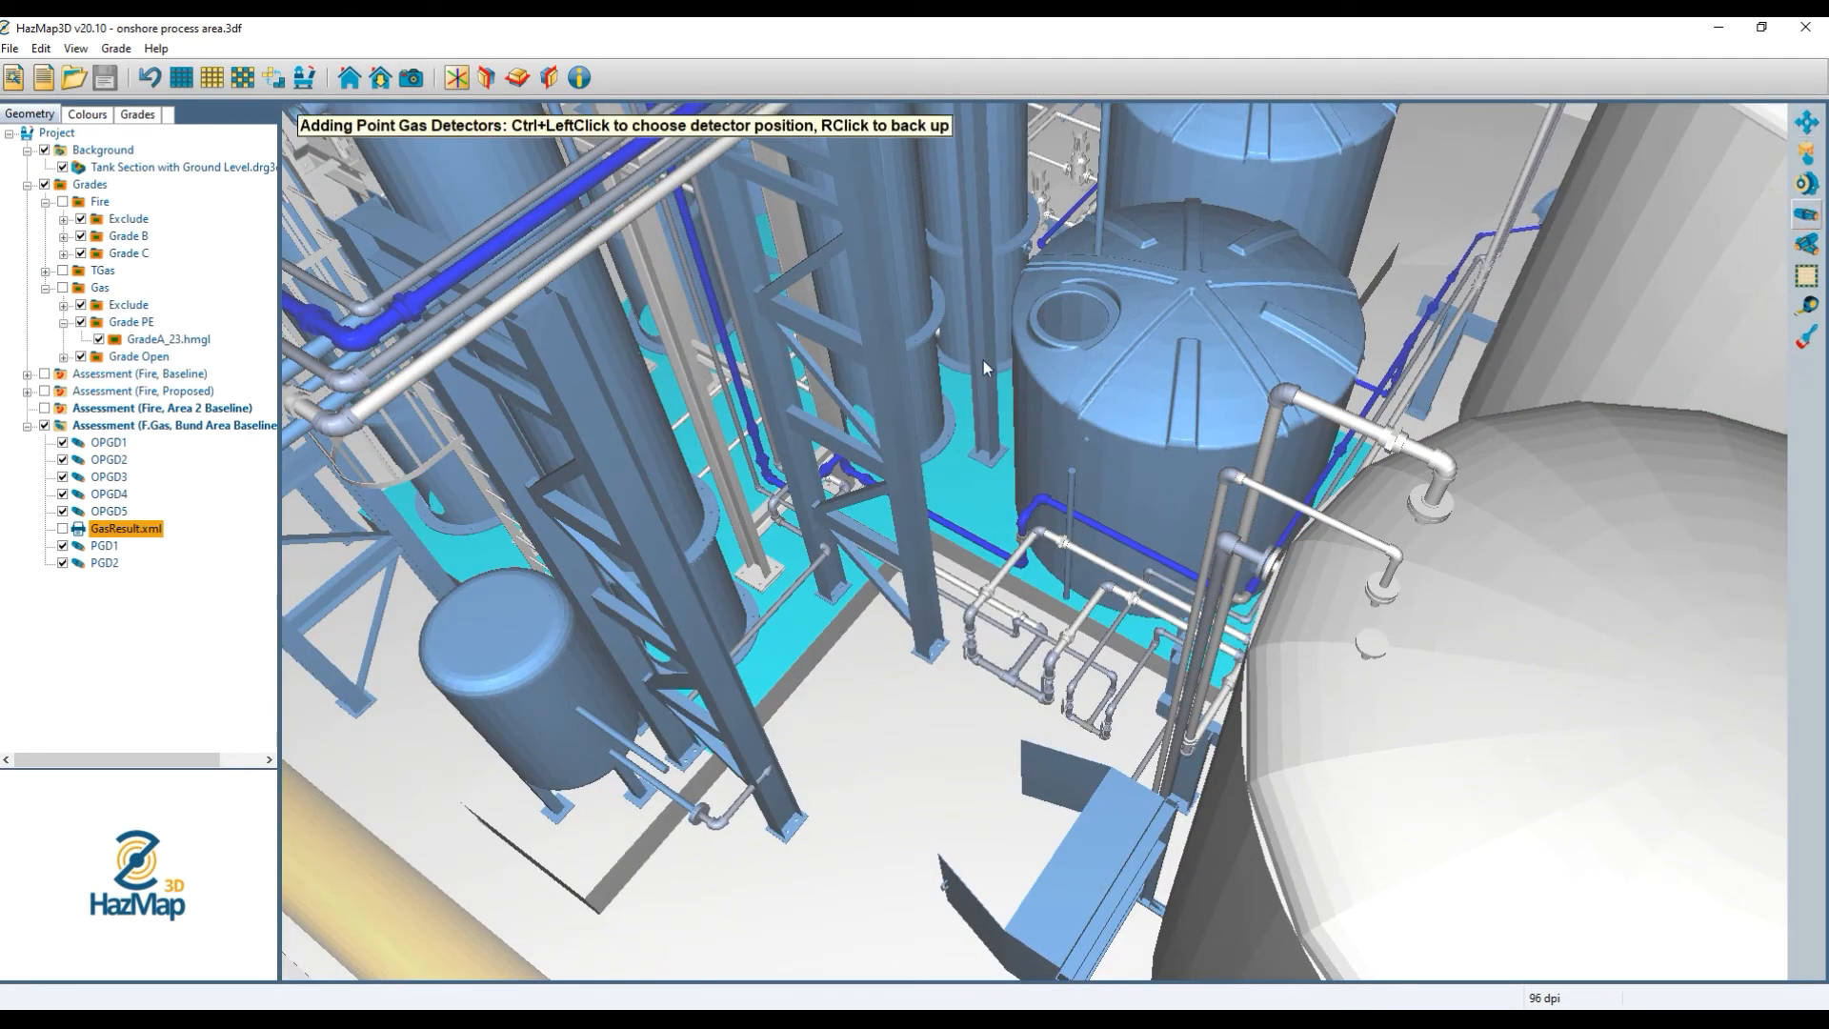
scroll(985, 381, up, 10)
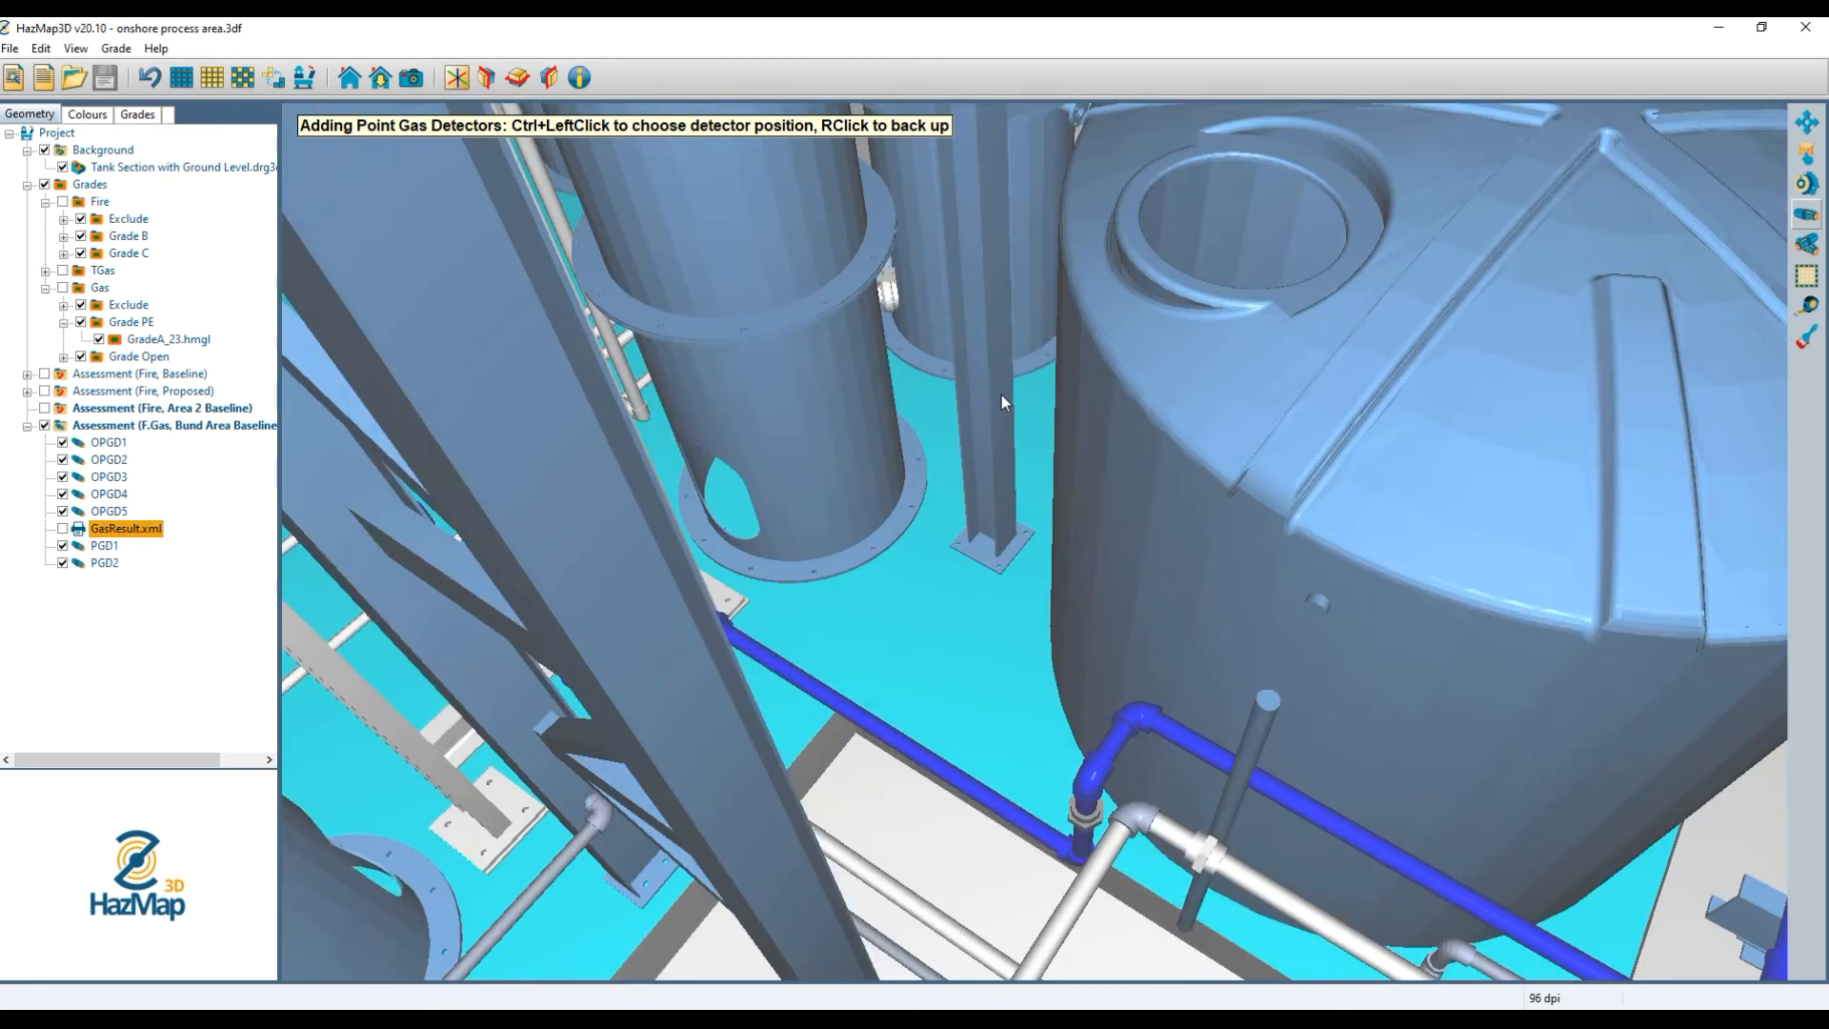
ctrl+click(1001, 387)
drag(1002, 387, 391, 558)
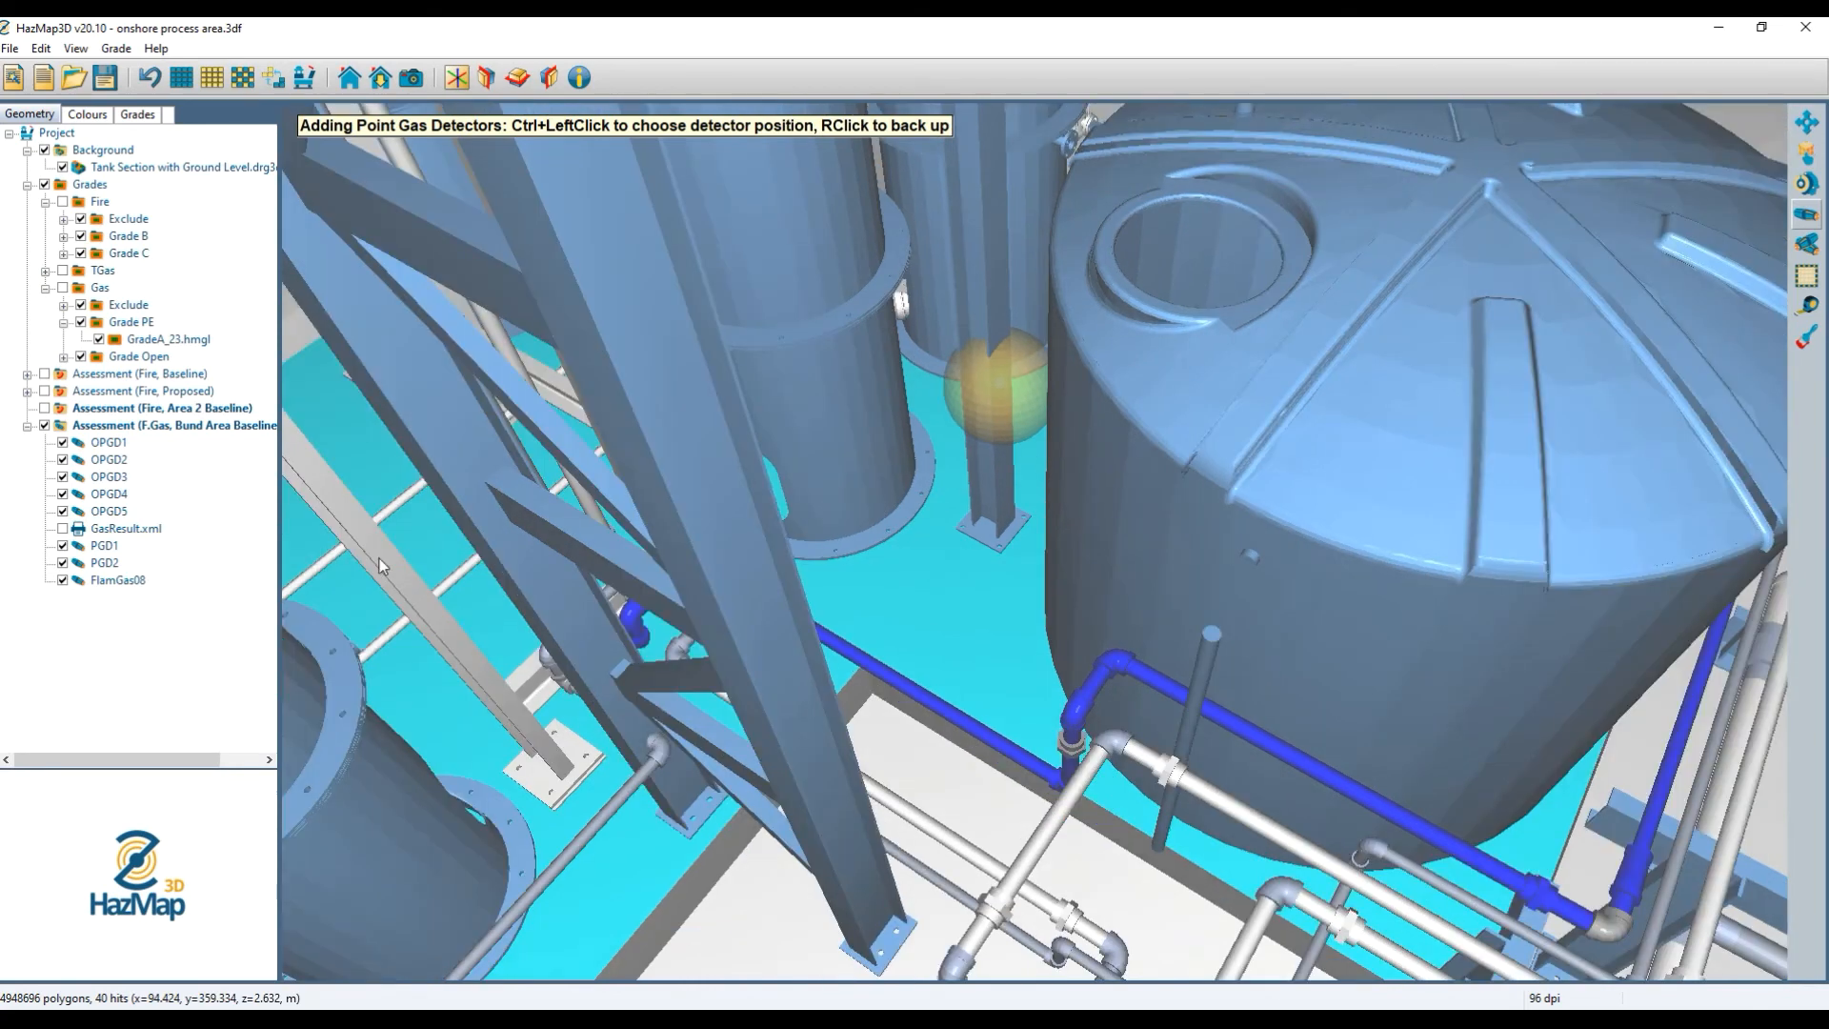
Tag the new point gas detector PGD3, set its z placement to 3.05, and finish adding detectors.
double_click(127, 580)
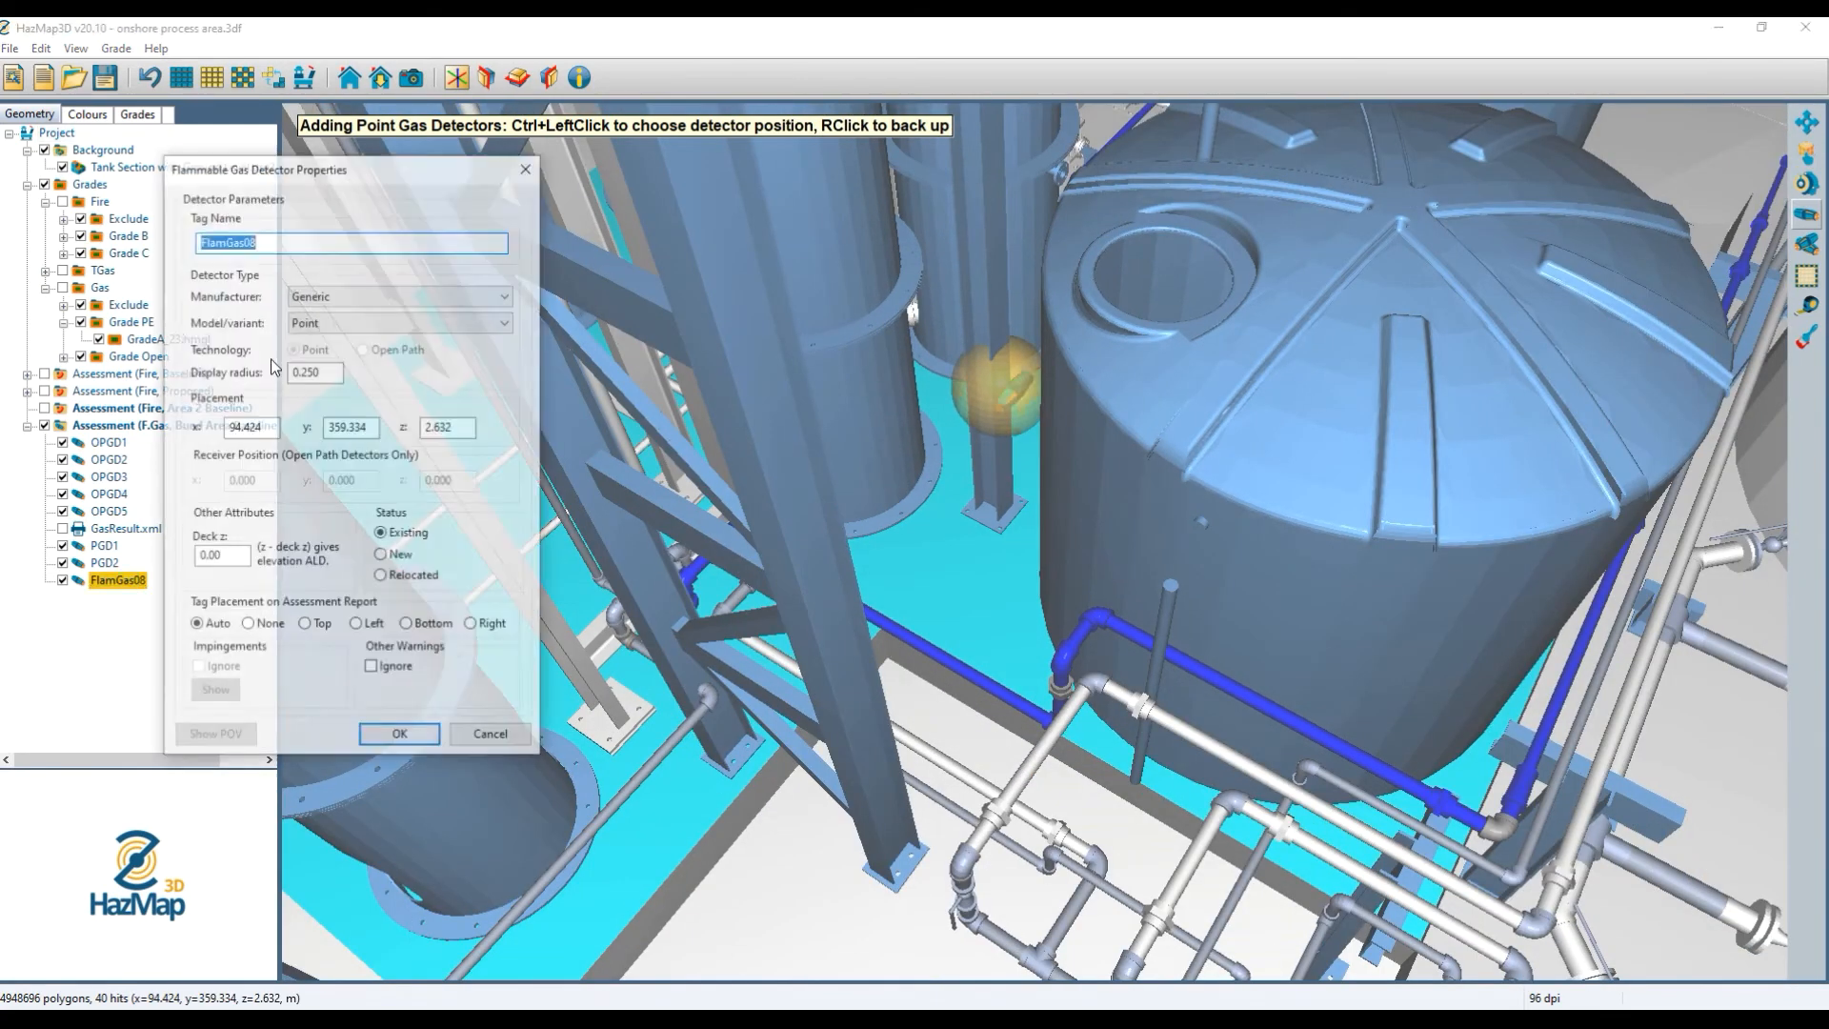
text(PGD3)
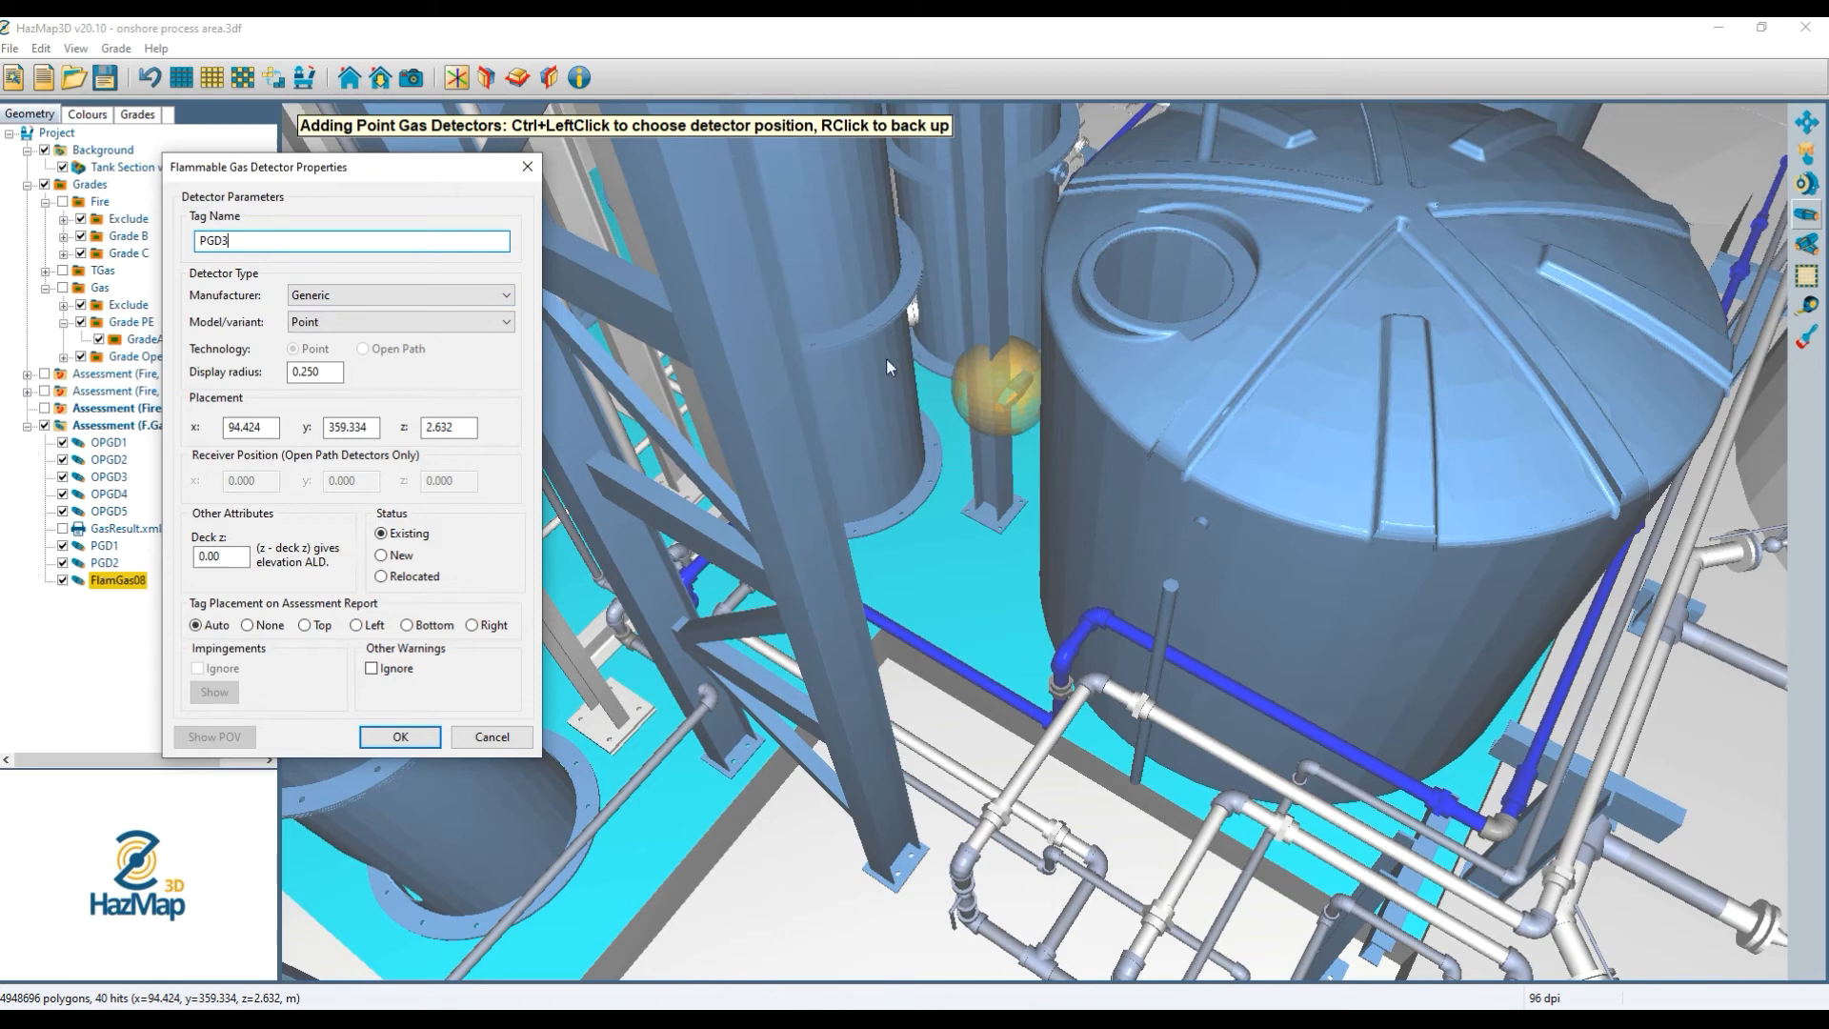
drag(461, 429, 357, 429)
text(3.05)
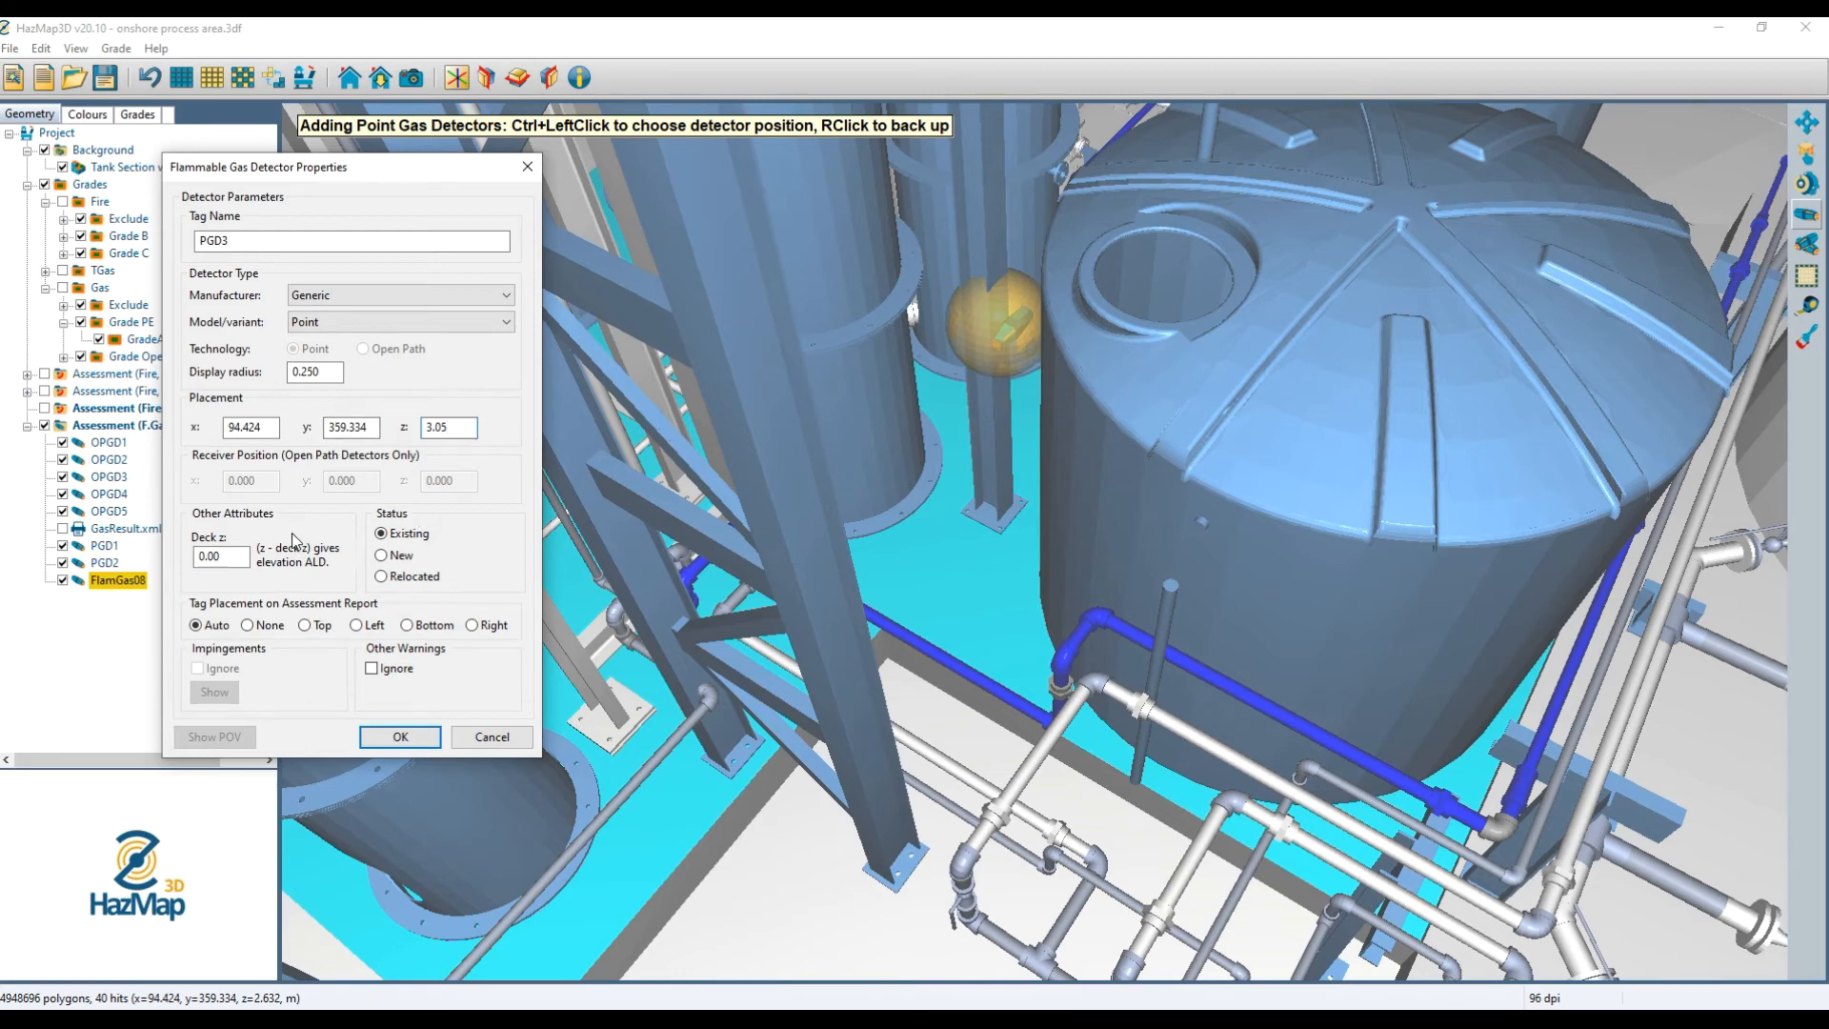
key(Tab)
text(1.)
click(400, 736)
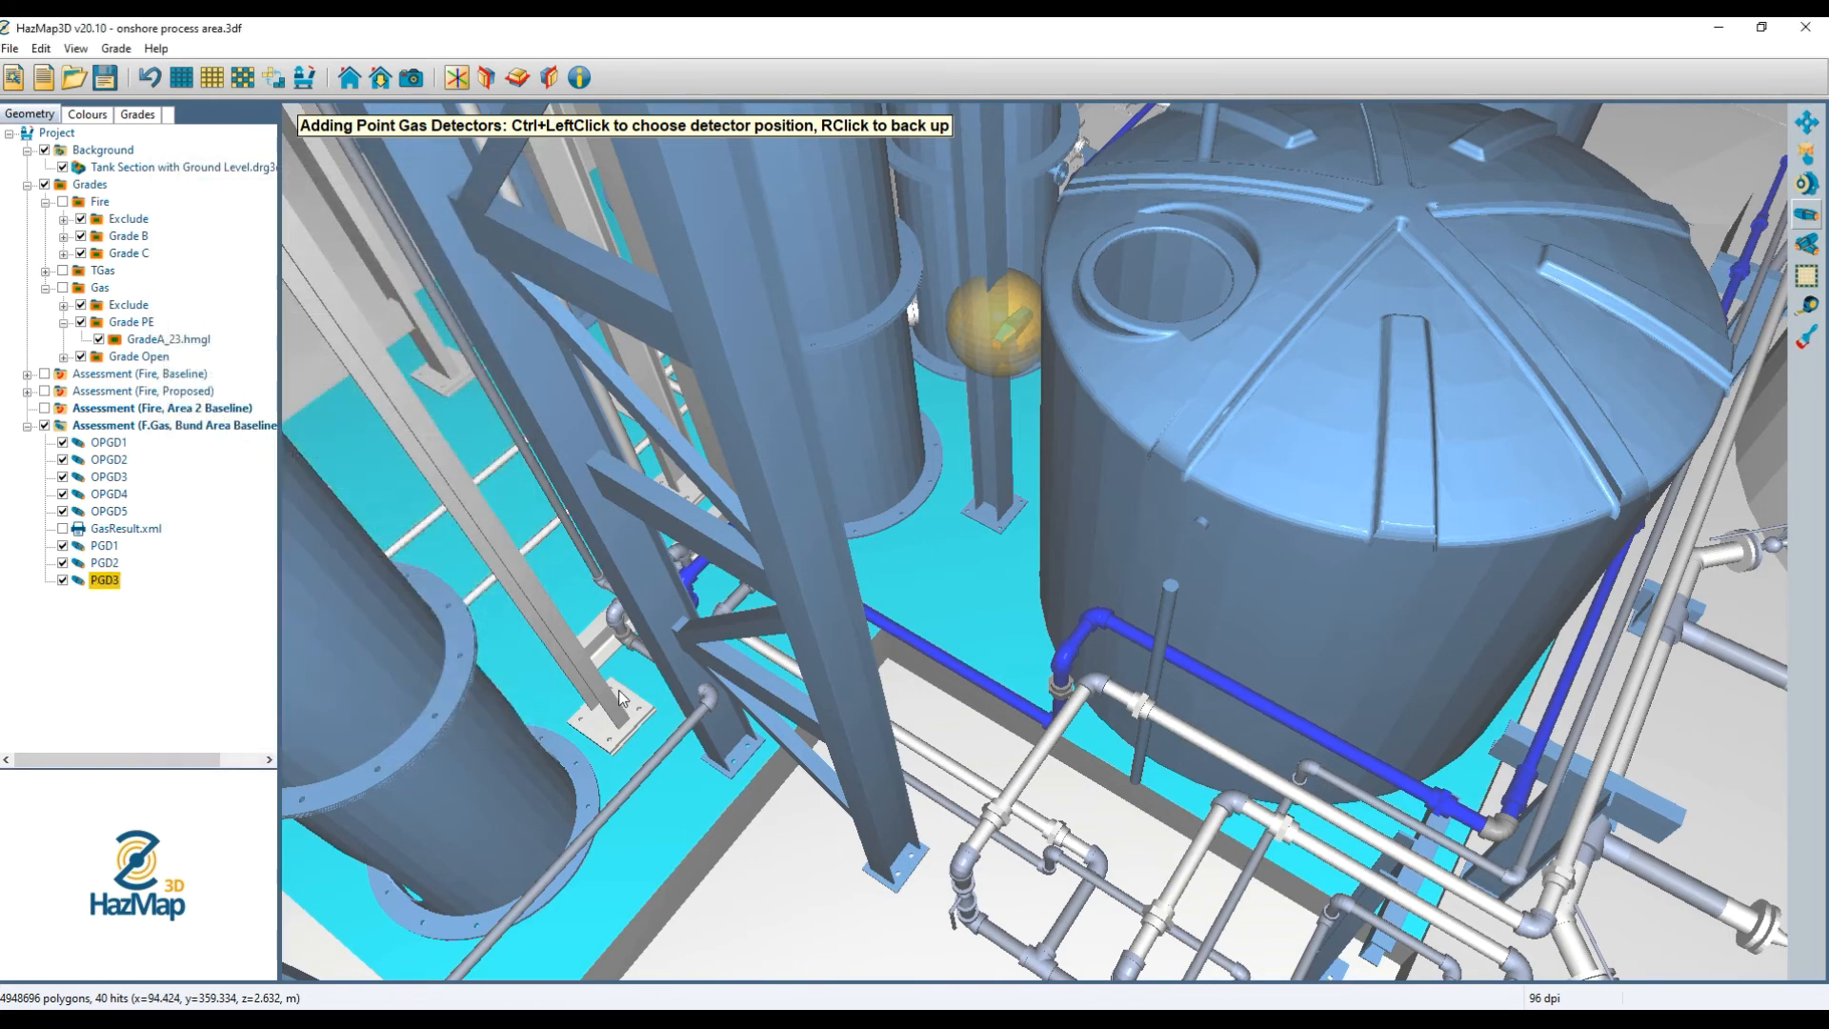
scroll(605, 551, down, 1)
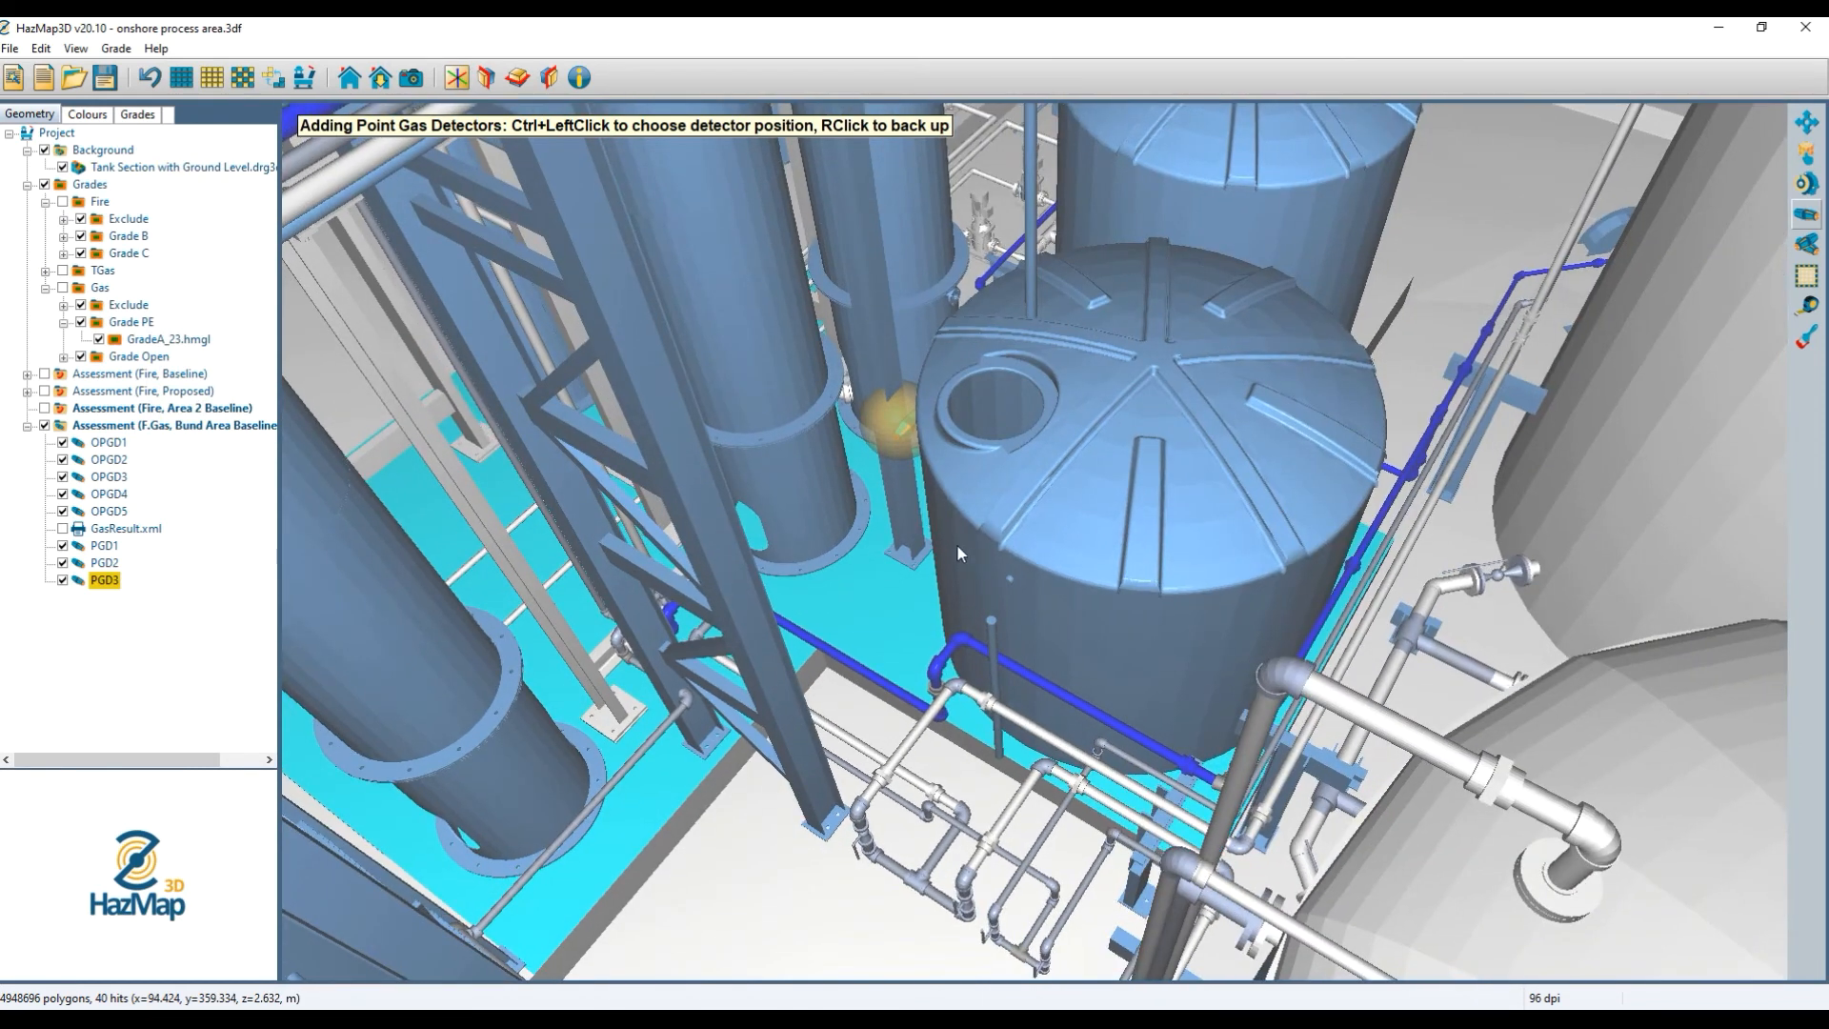
drag(968, 553, 920, 496)
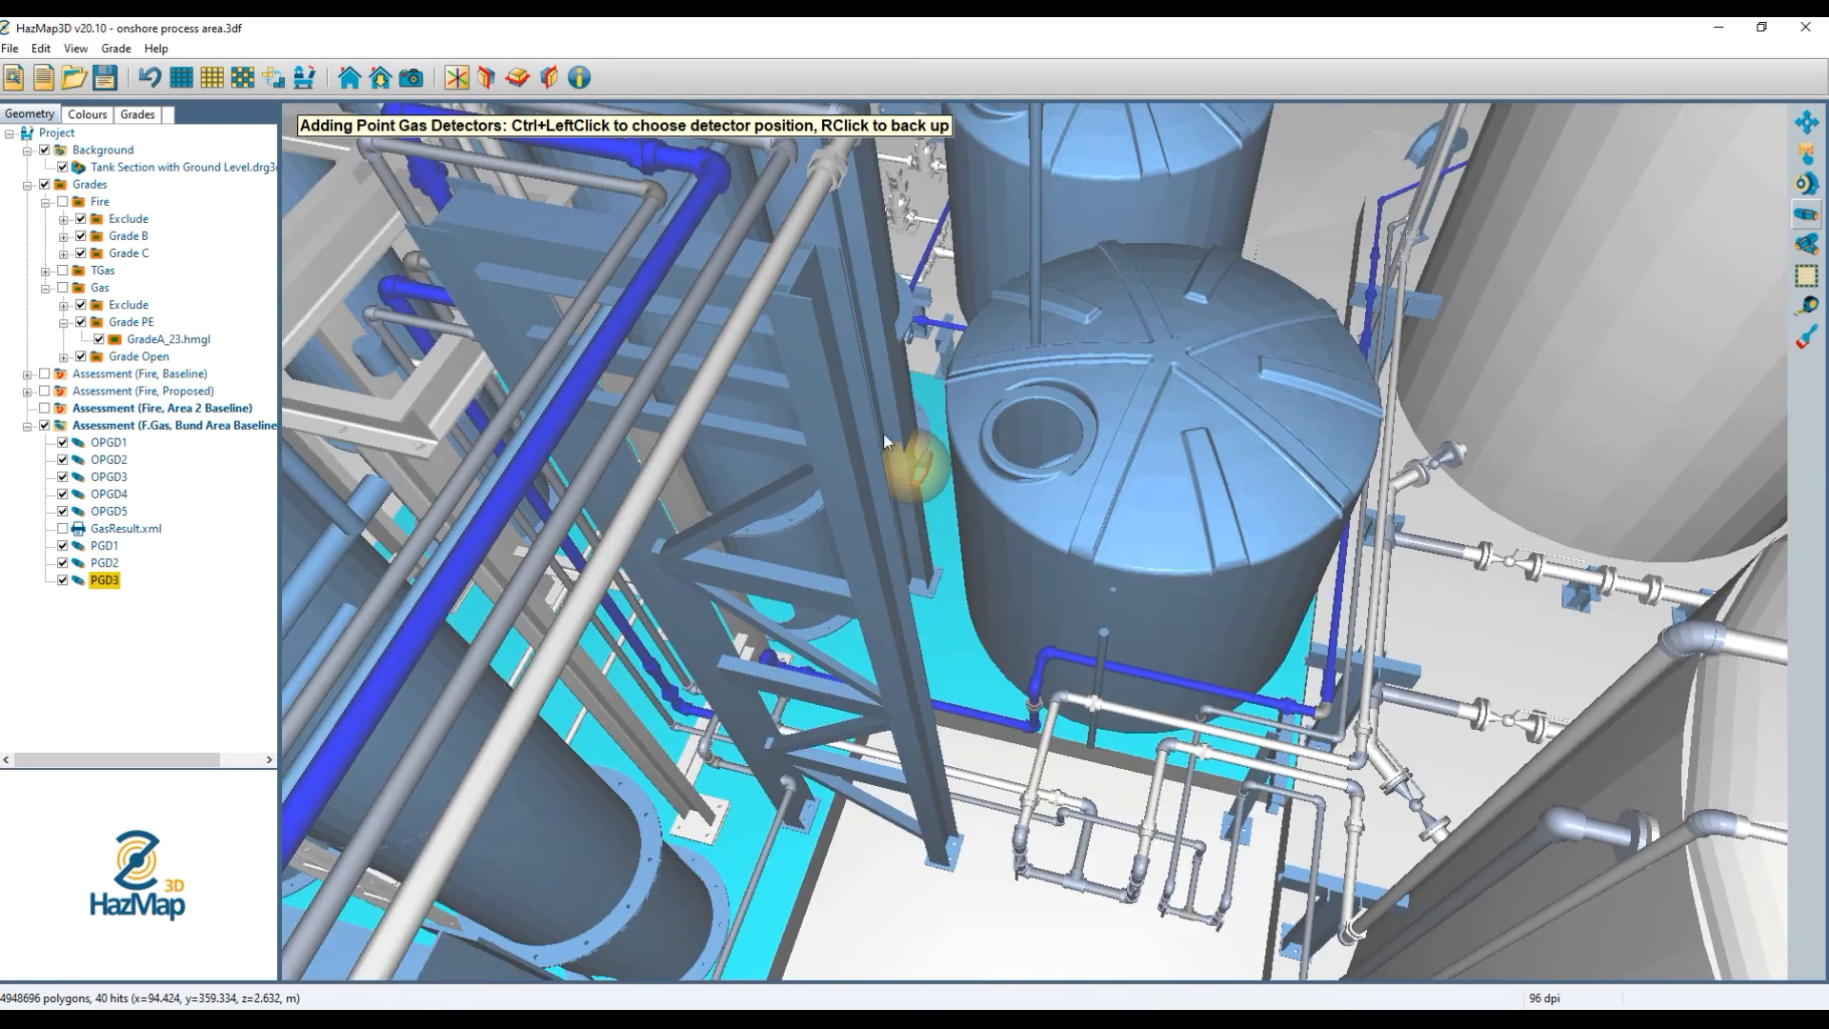
right_click(927, 765)
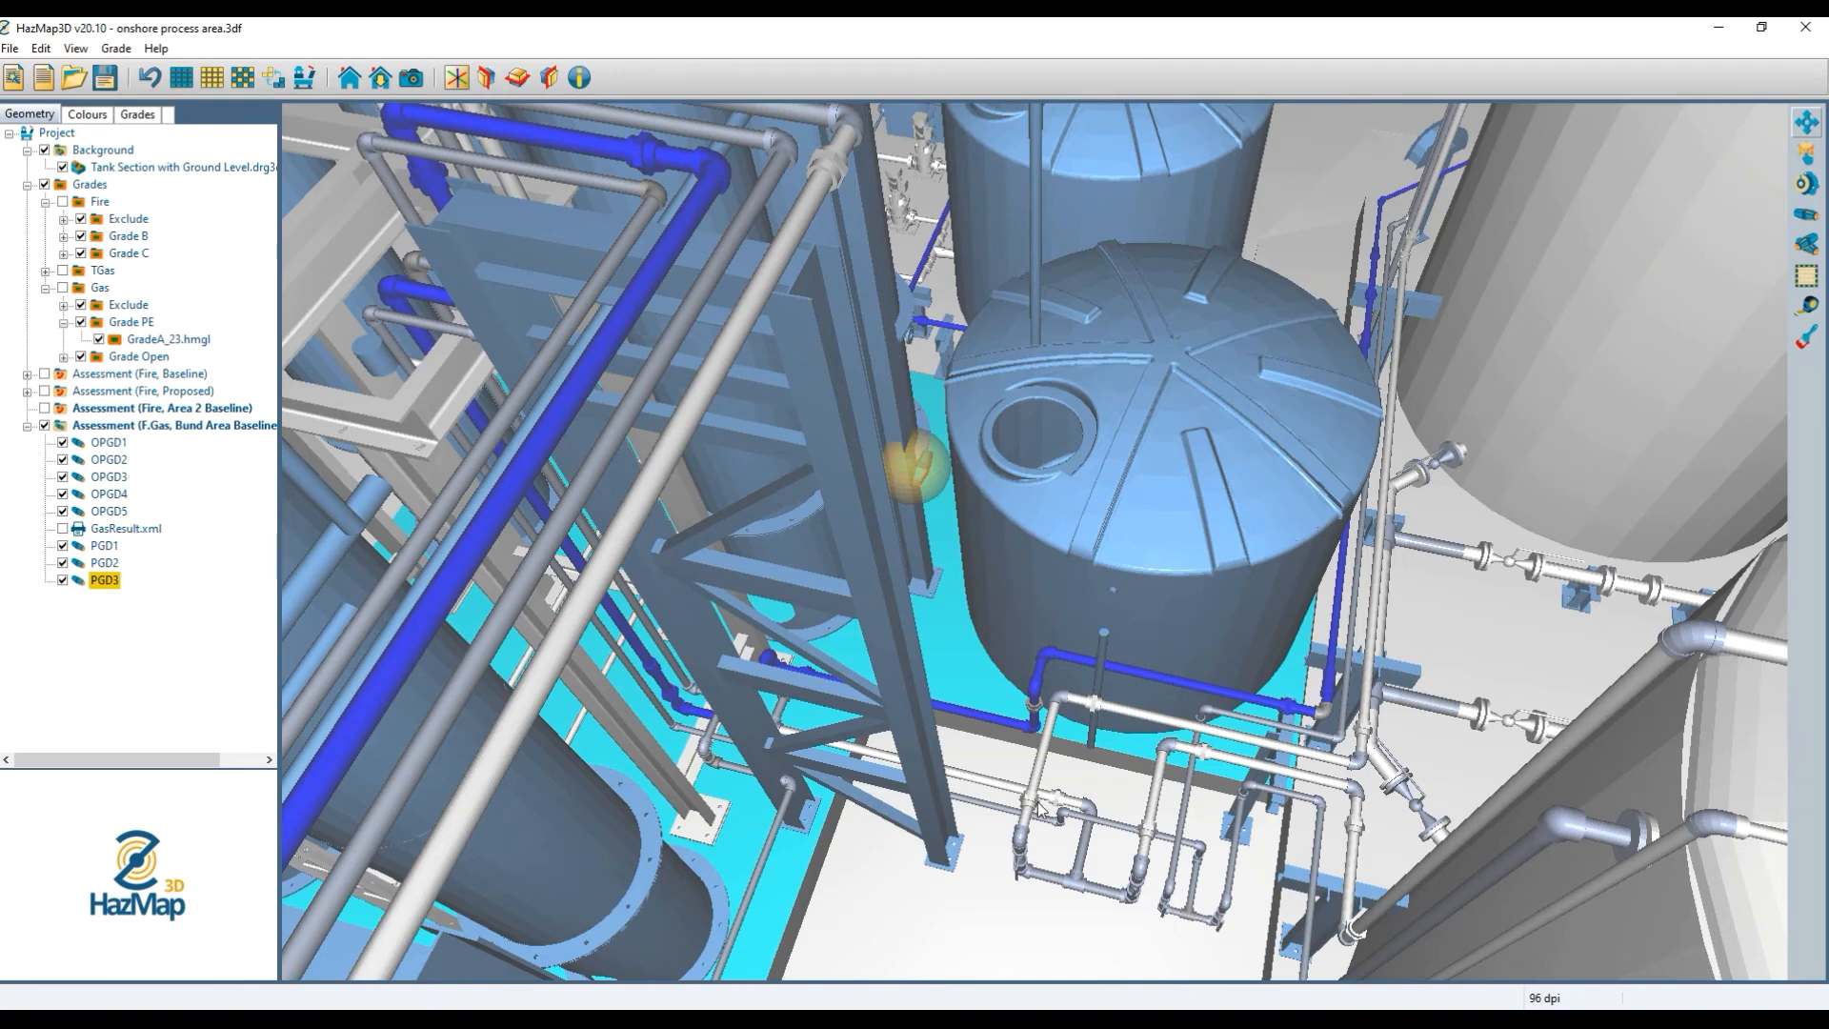
Rerun the flammable gas assessment for the Bund Area Baseline with PGD3 included.
drag(1036, 798, 1055, 785)
drag(568, 627, 886, 547)
scroll(651, 532, down, 3)
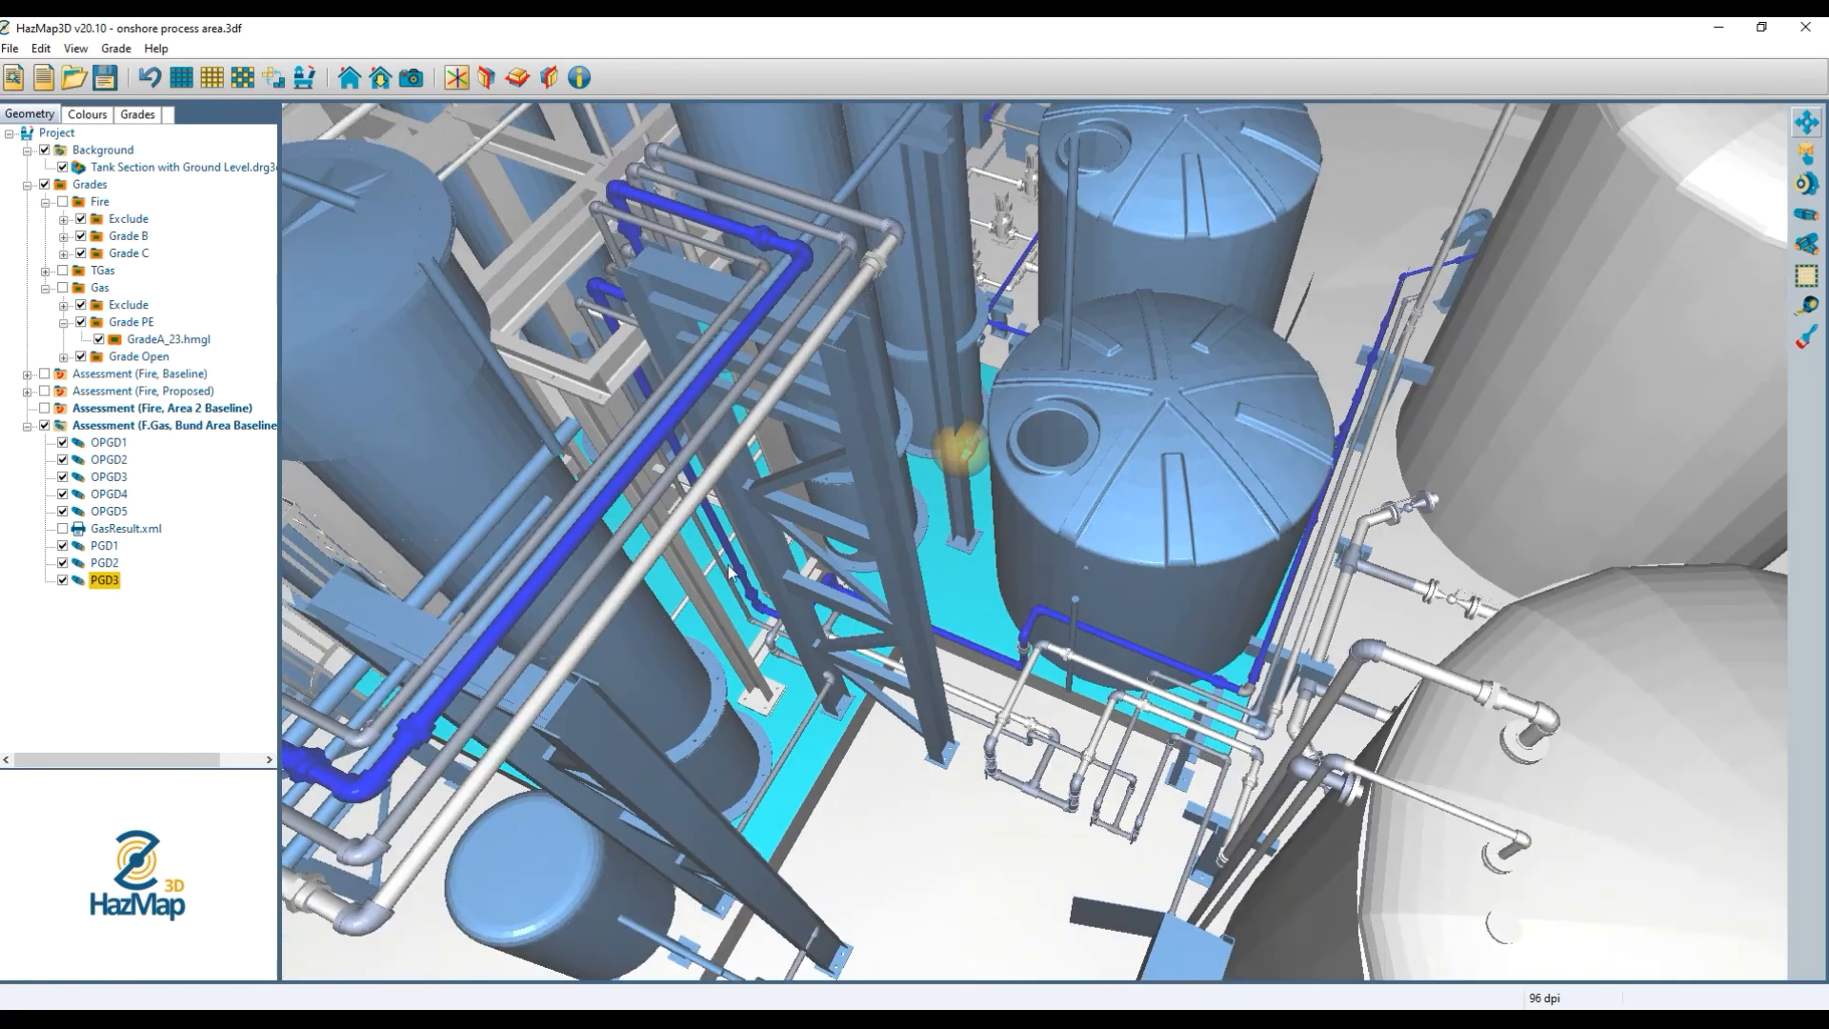
scroll(650, 530, down, 5)
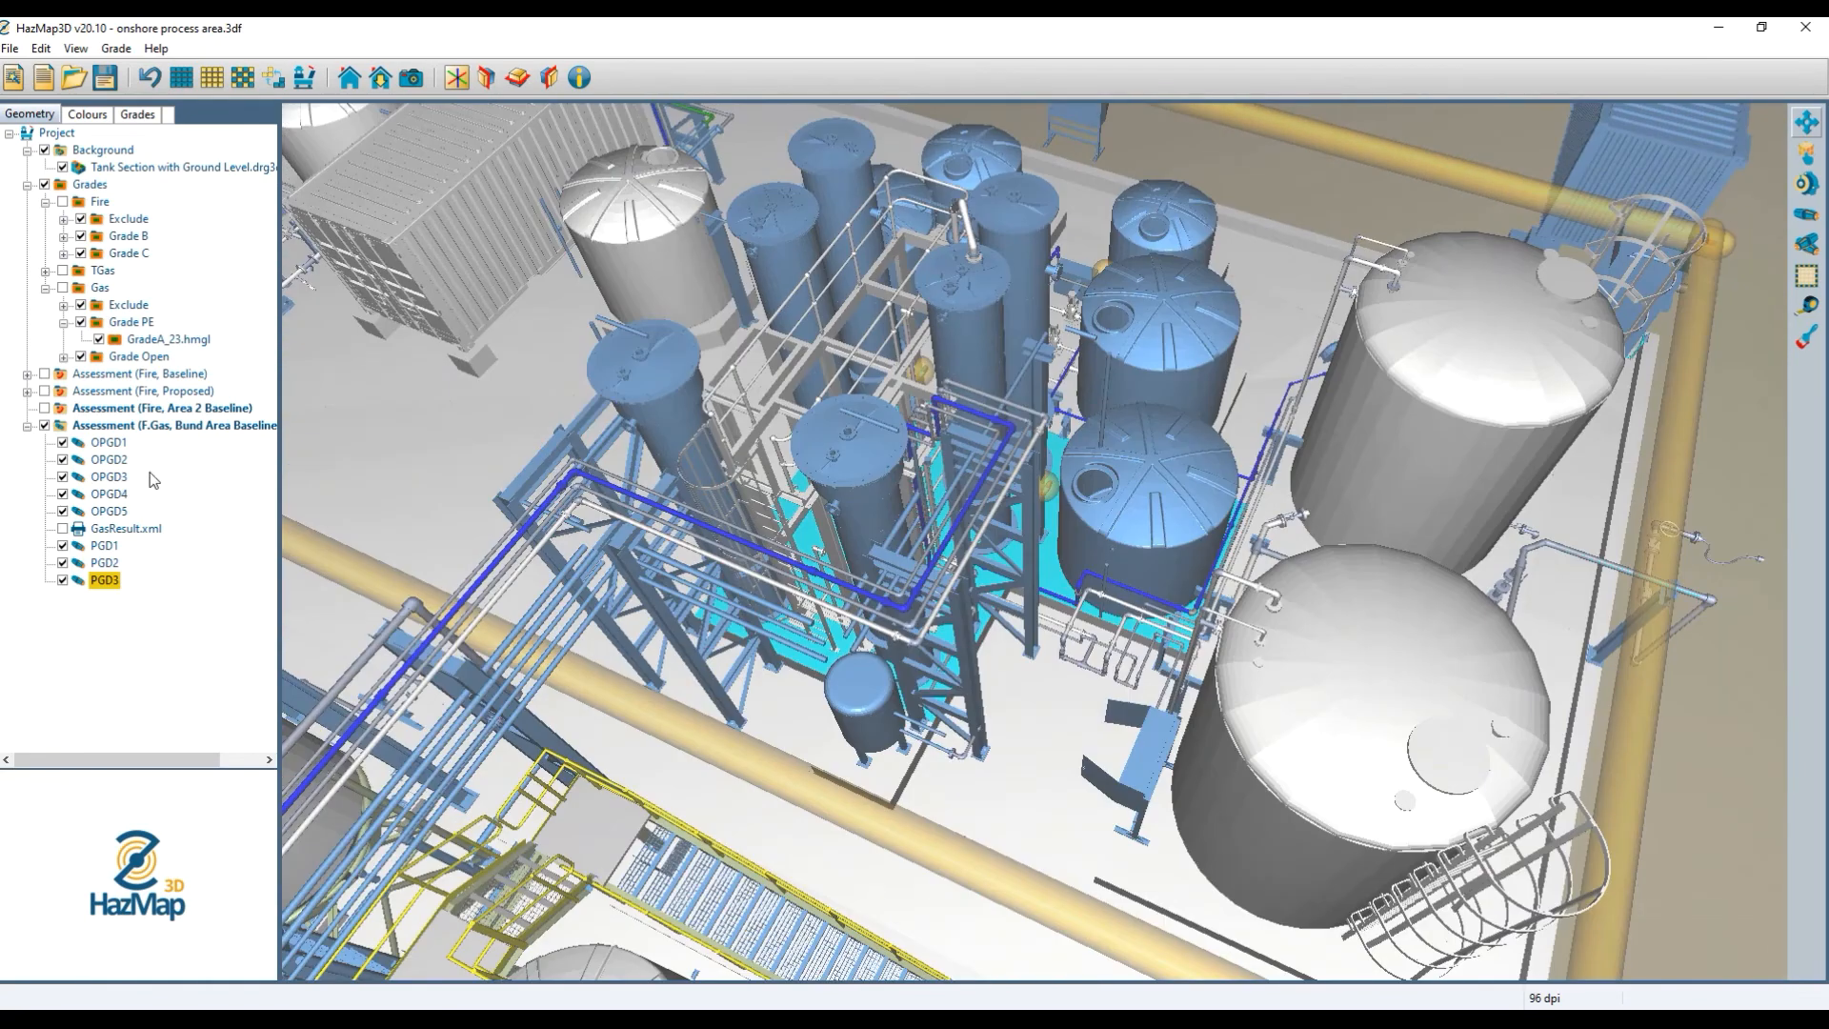
right_click(155, 429)
click(185, 435)
key(Return)
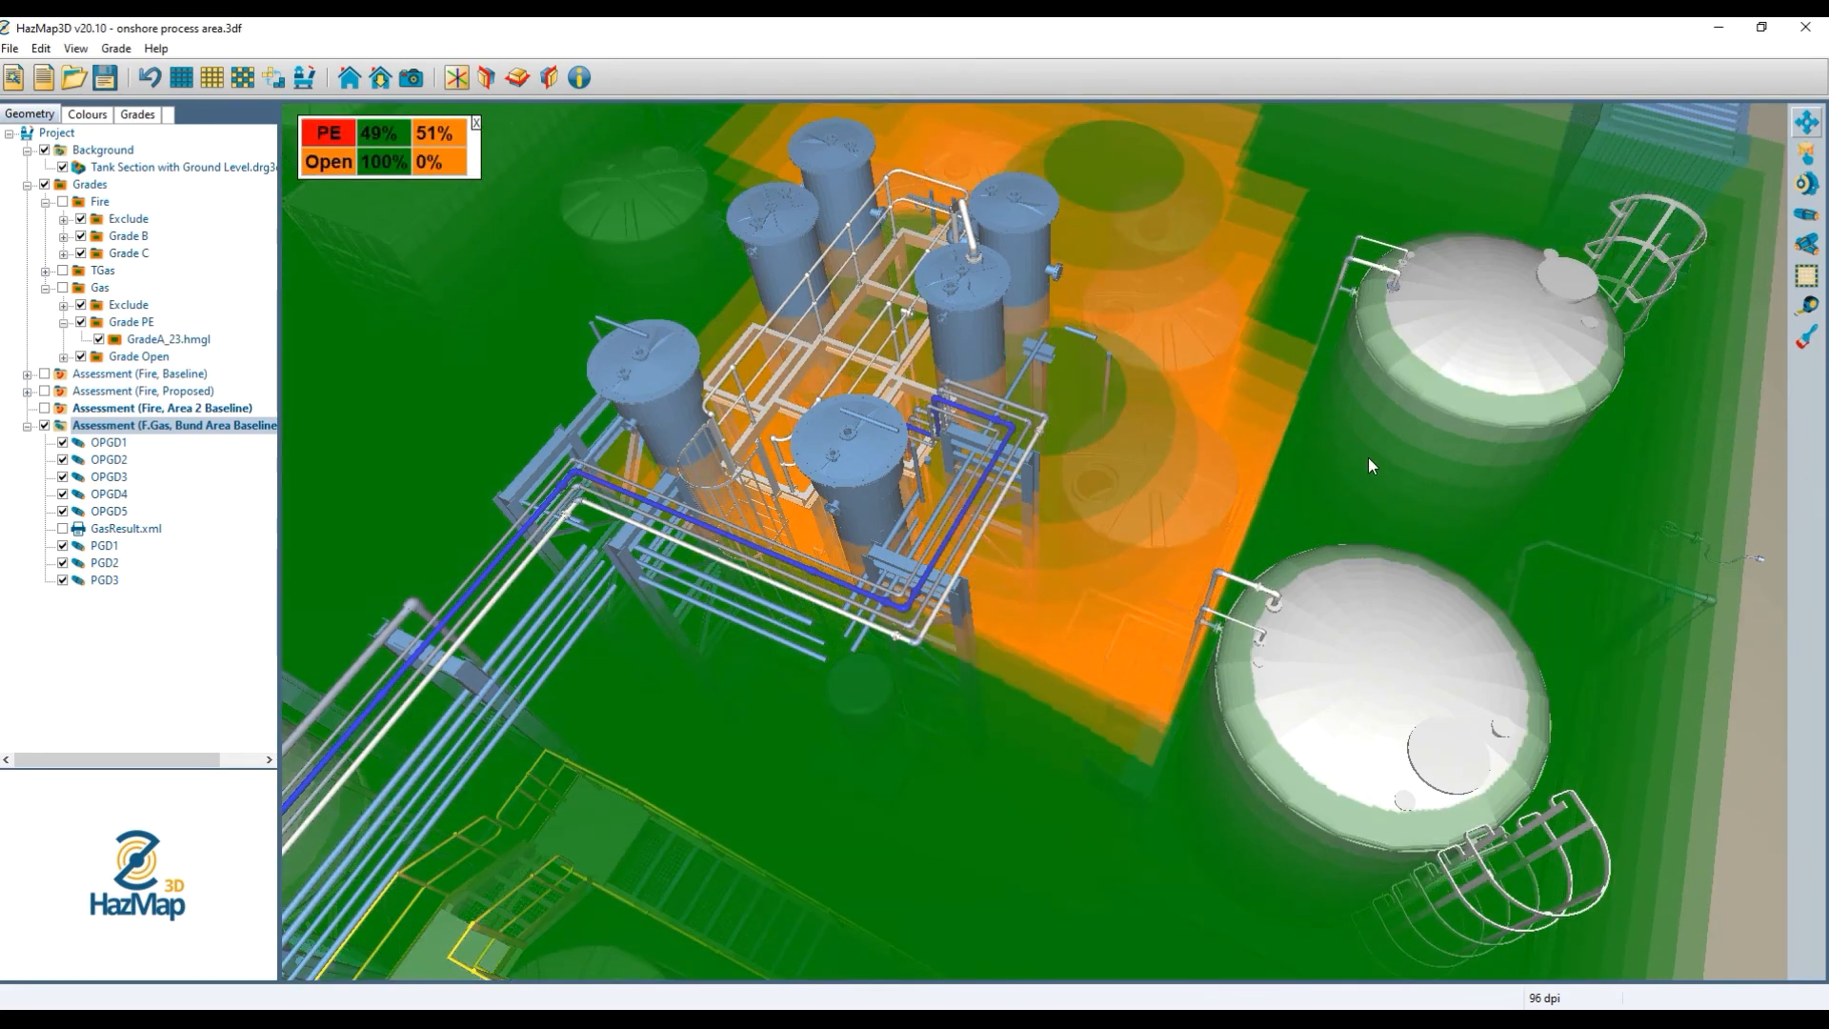
Lower the displayed result level and examine coverage around the blue tanks and vessels, briefly hiding the Tank Section background model.
drag(1809, 389, 1796, 467)
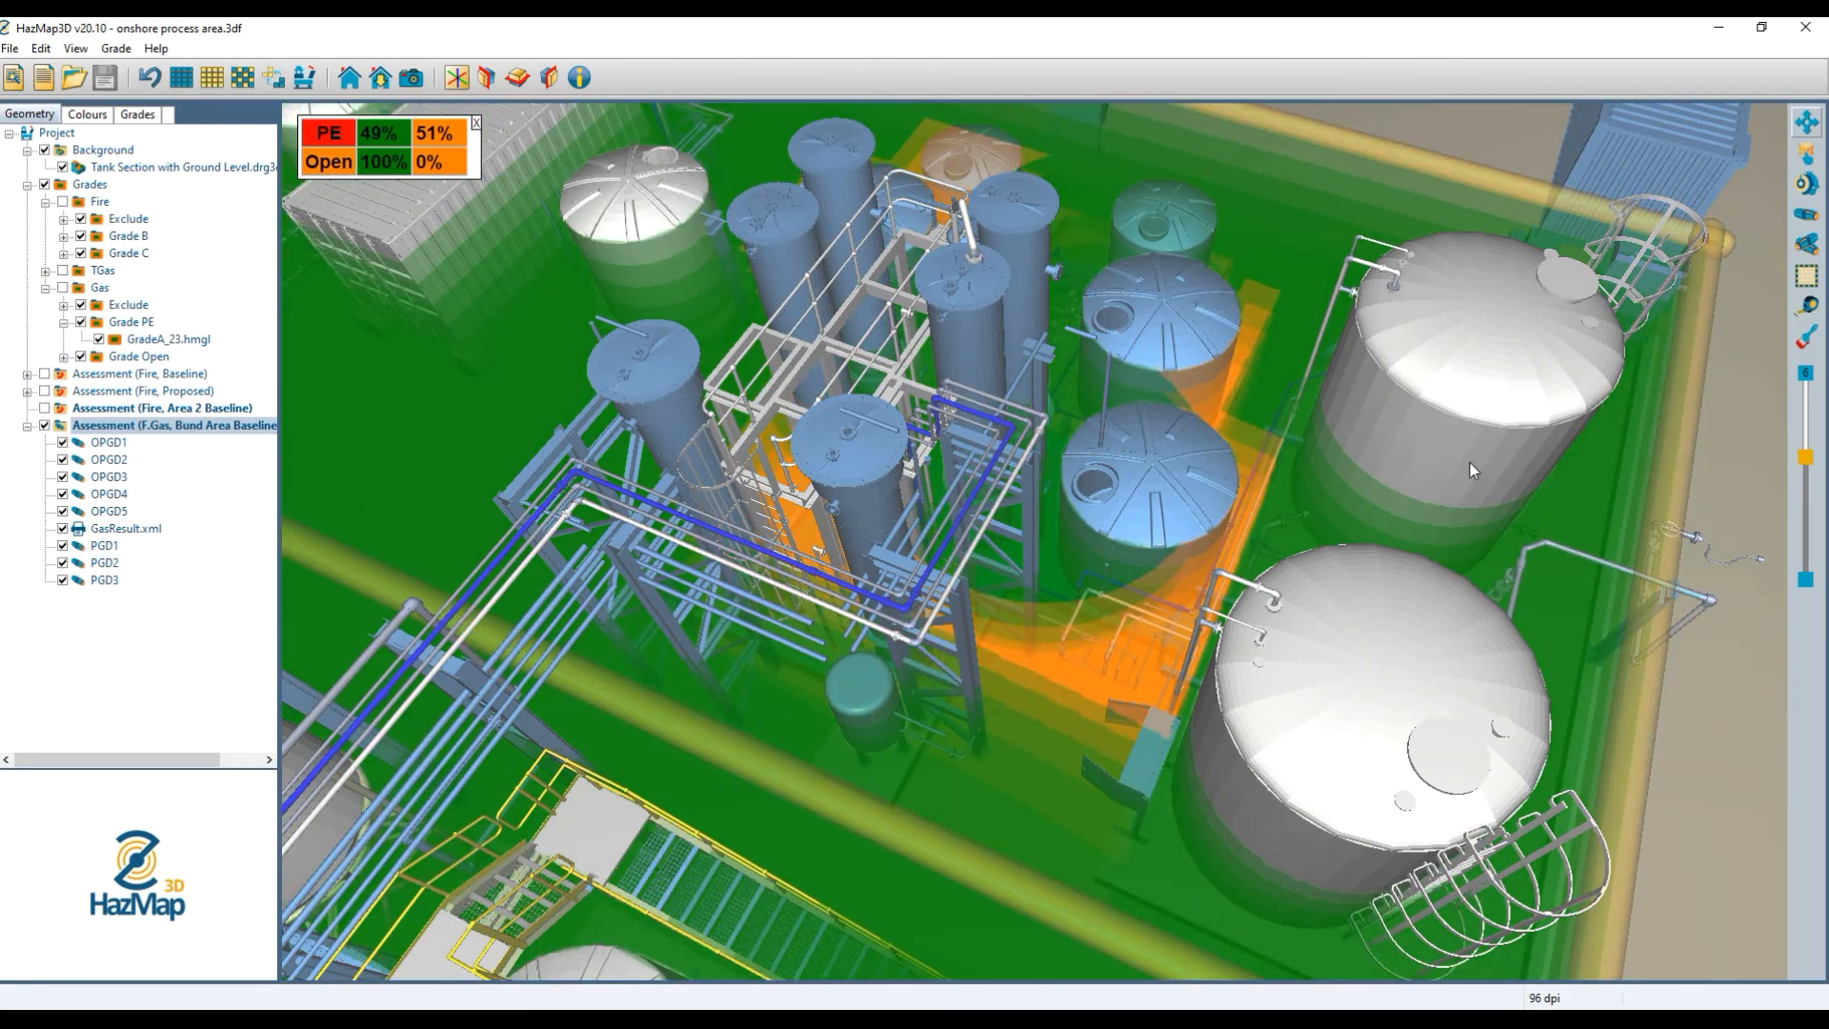
drag(1269, 591, 686, 455)
scroll(985, 477, up, 2)
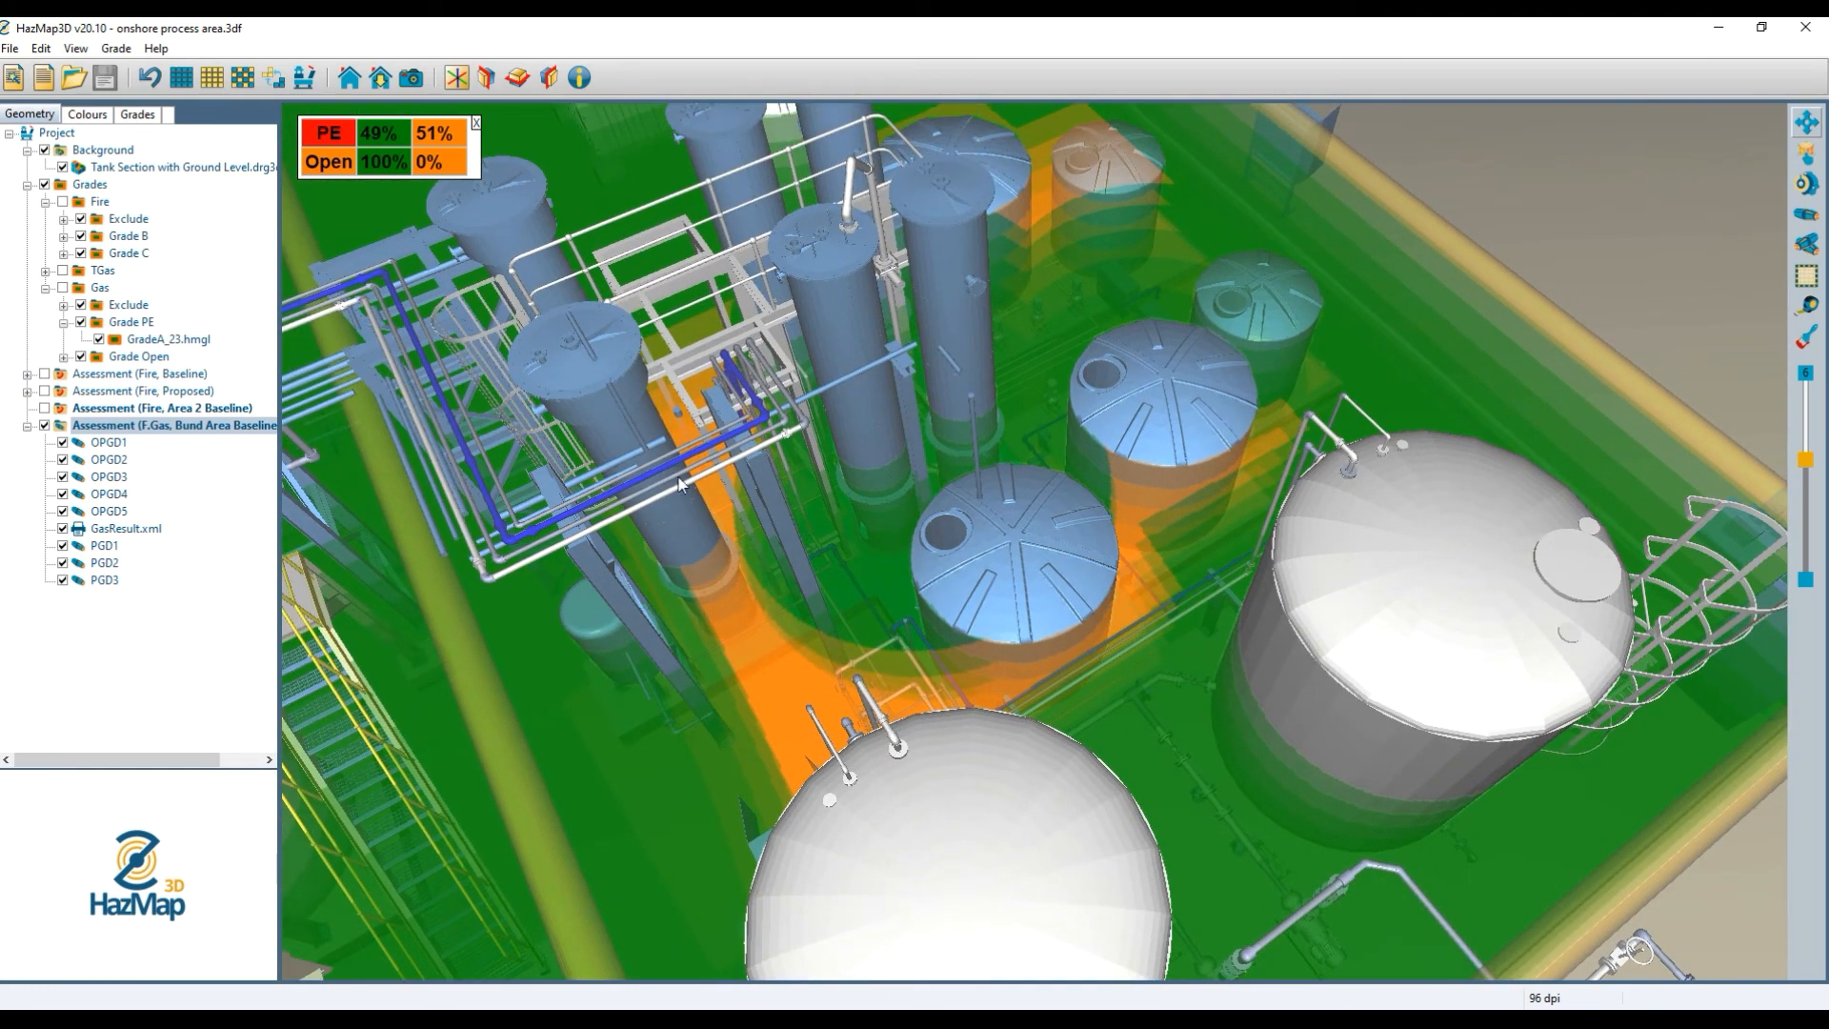
click(63, 167)
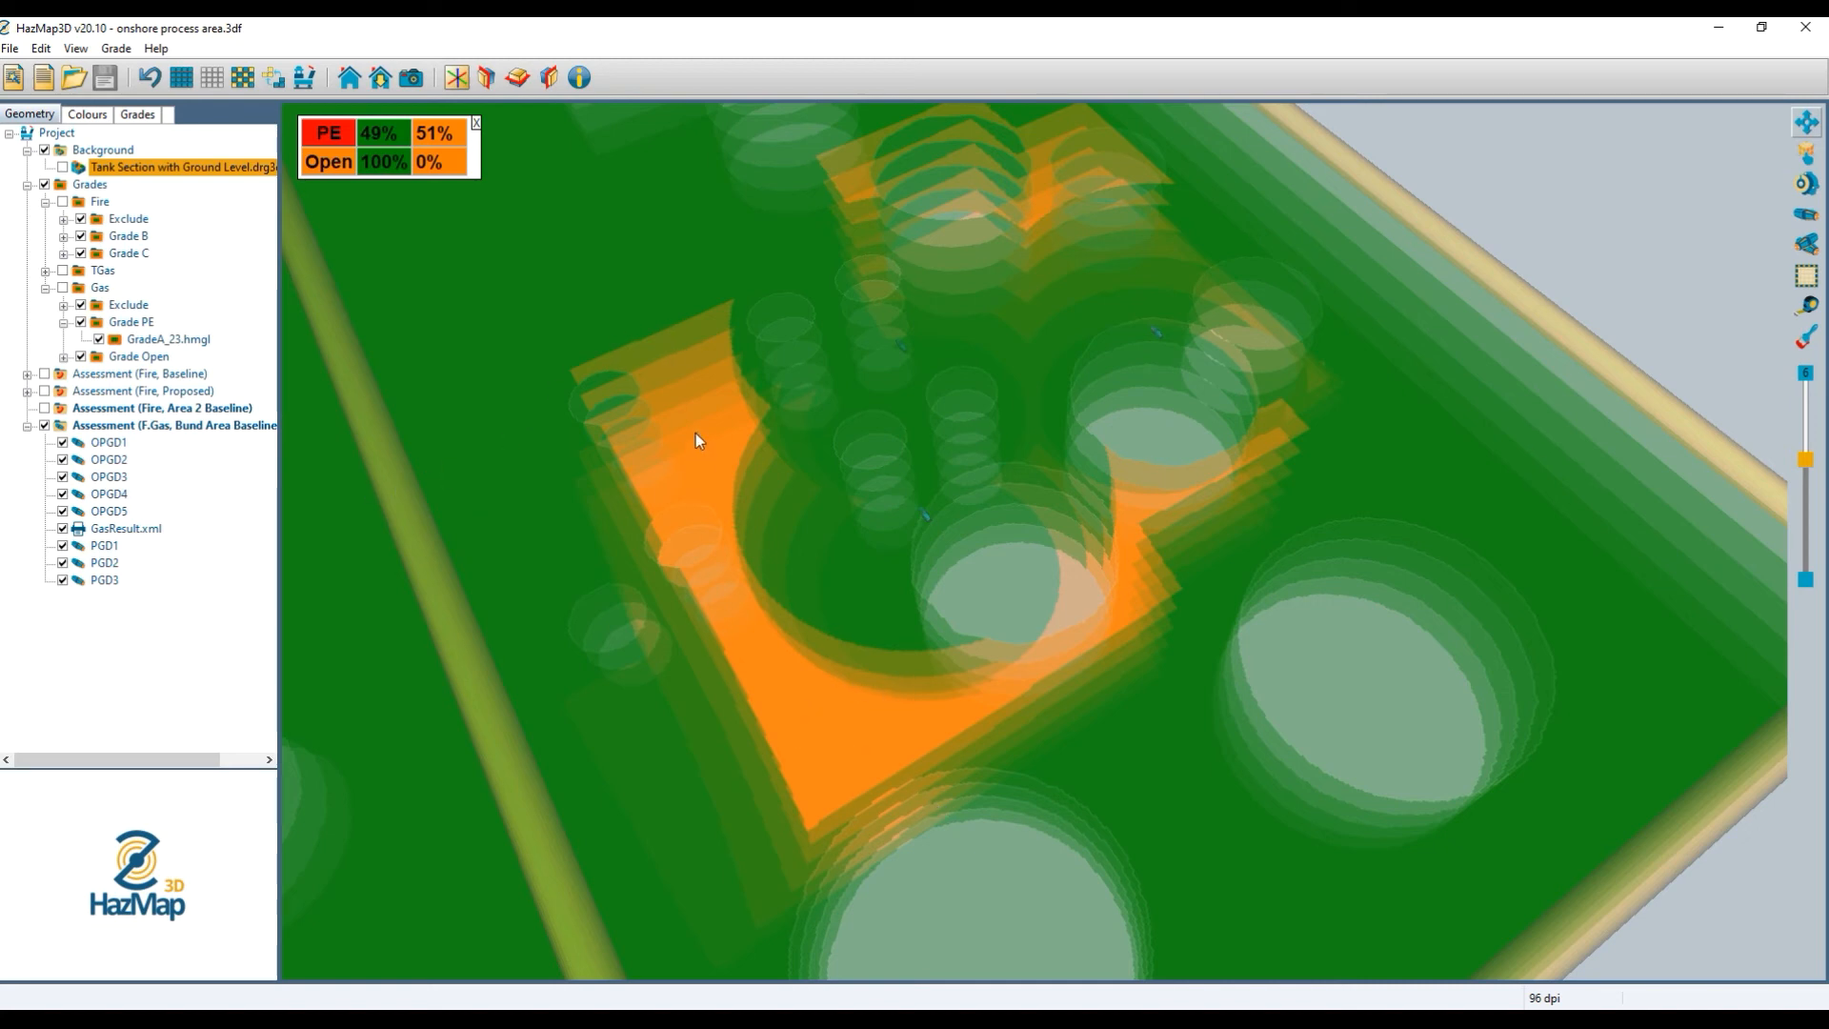
click(62, 167)
drag(821, 421, 787, 484)
Examine the gas coverage across the whole site, comparing the bund area's tanks and vessels with the surrounding open area.
scroll(787, 484, down, 4)
drag(987, 439, 915, 448)
drag(739, 558, 682, 515)
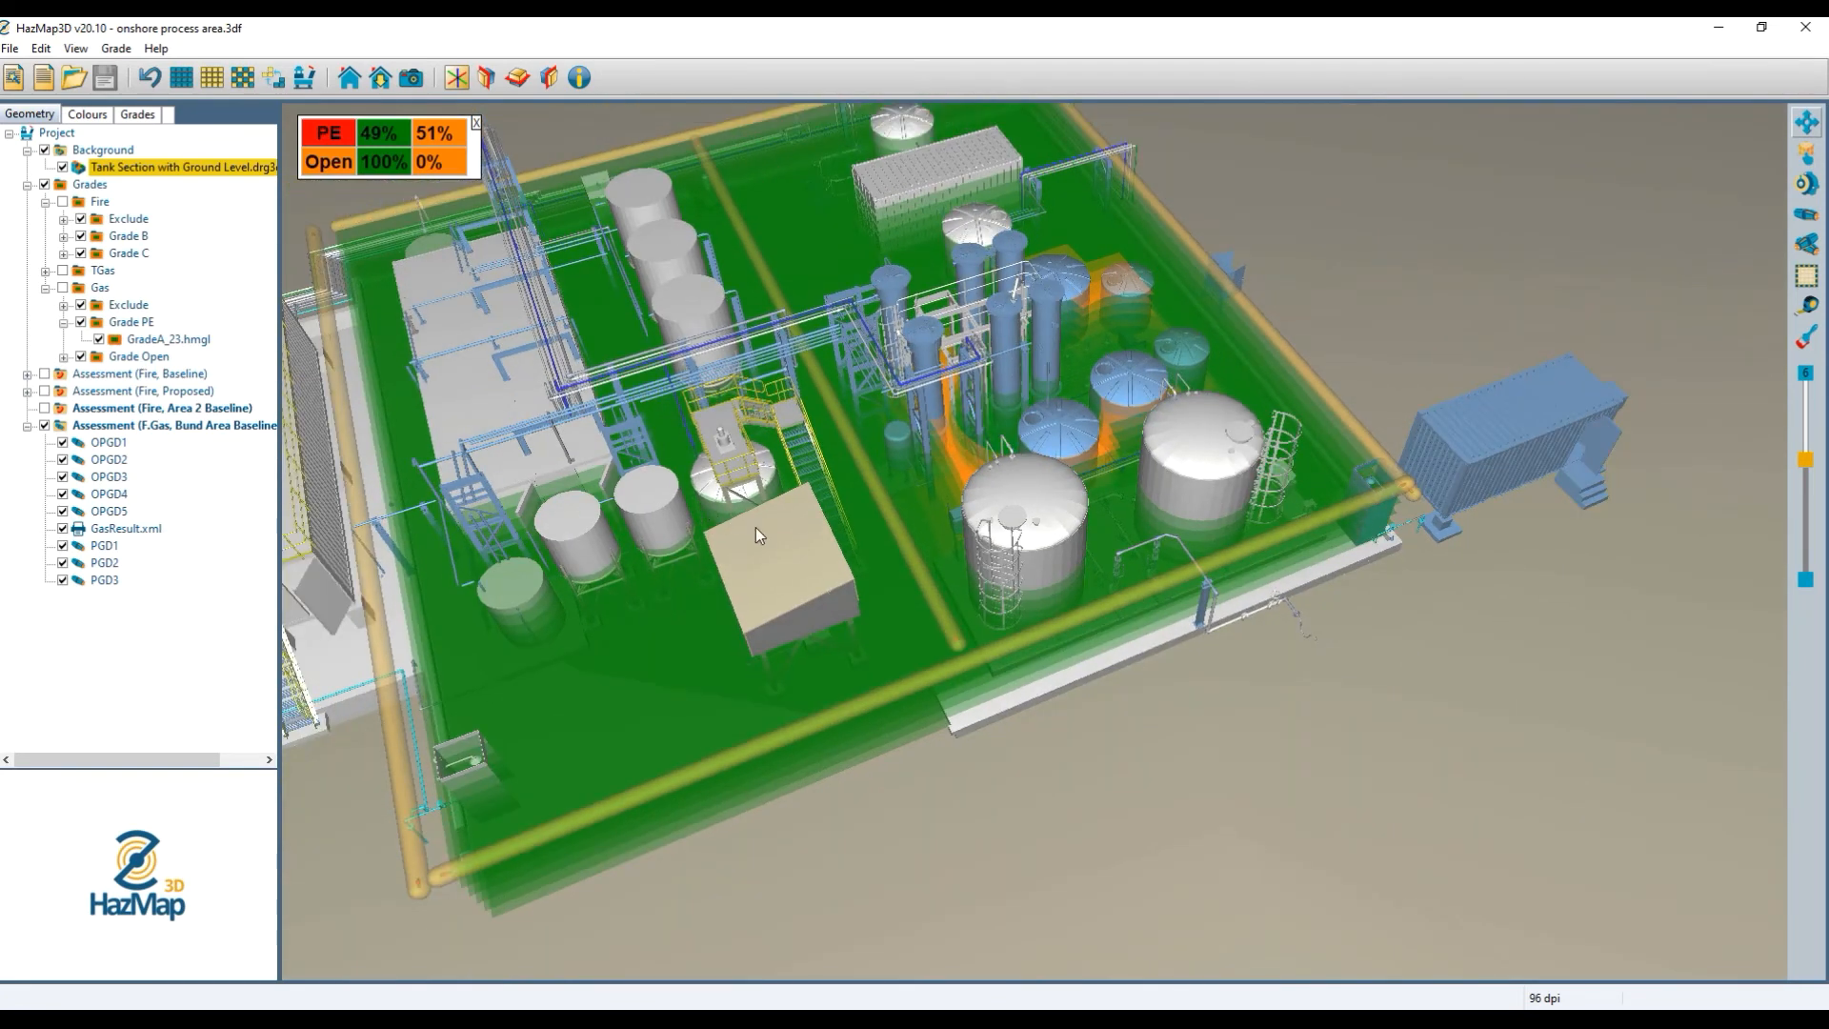
middle_drag(986, 488, 1081, 371)
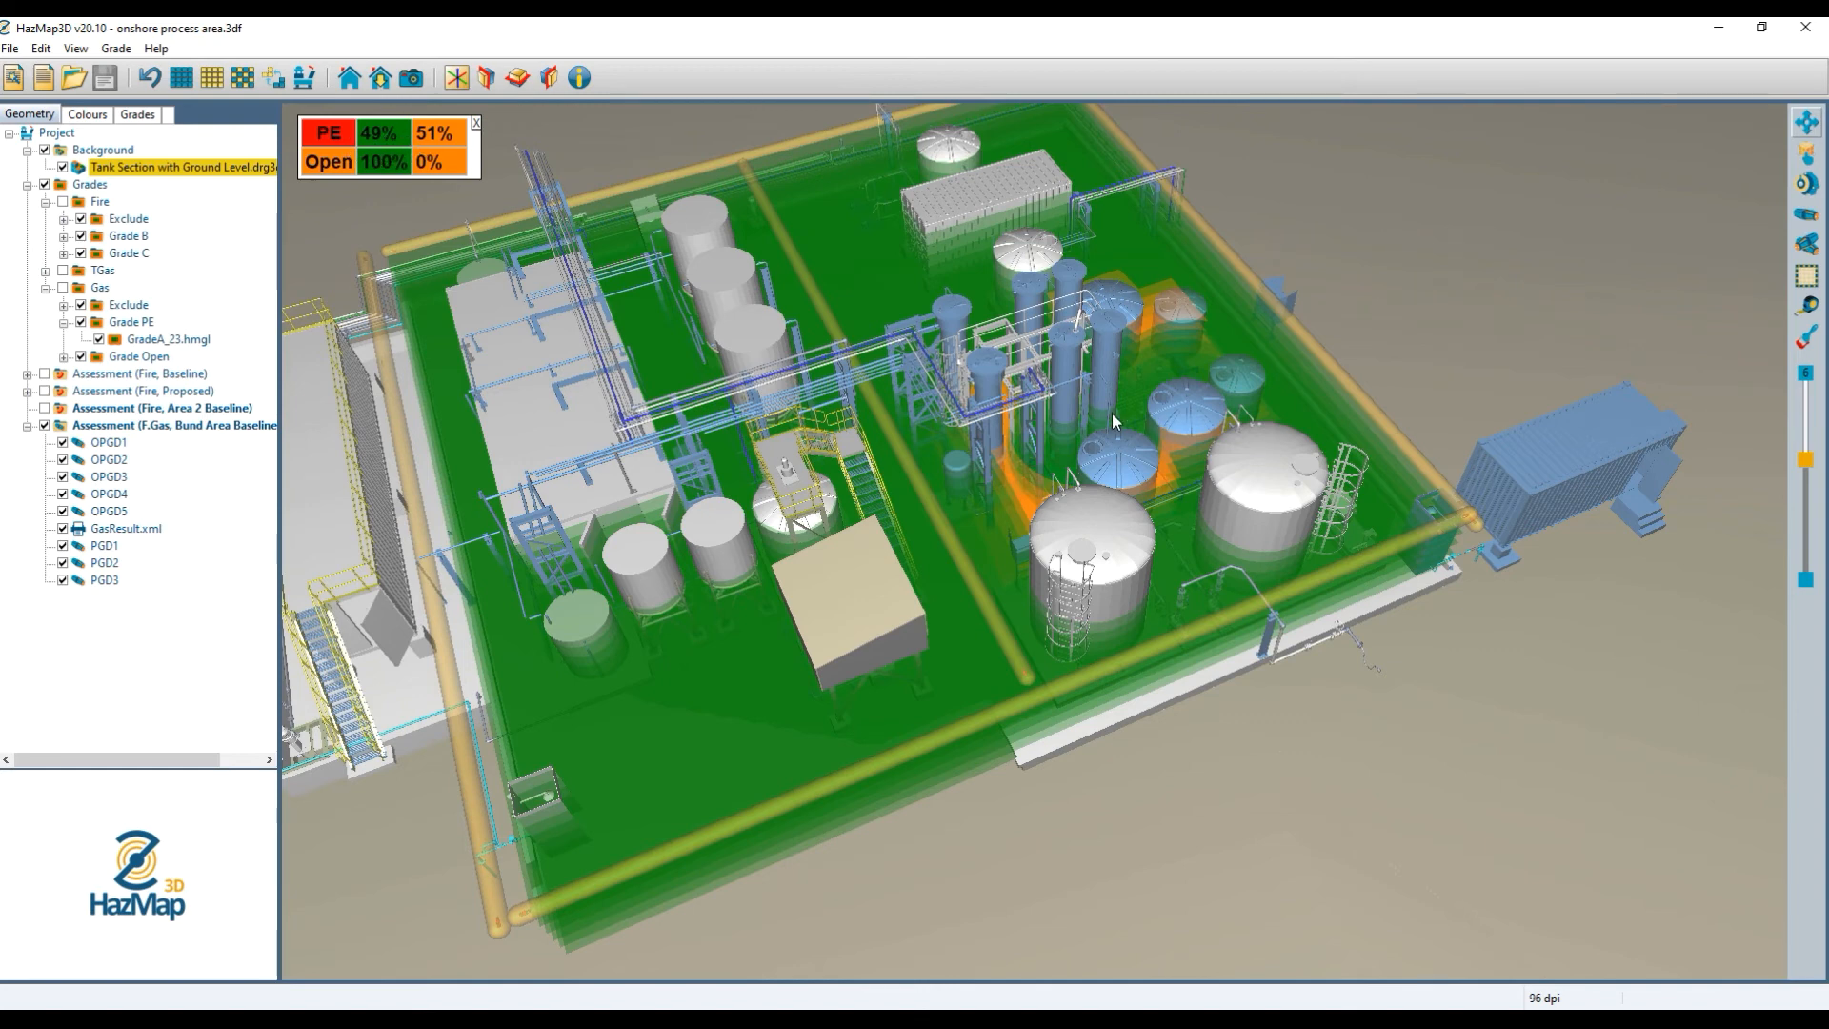
scroll(1124, 416, up, 3)
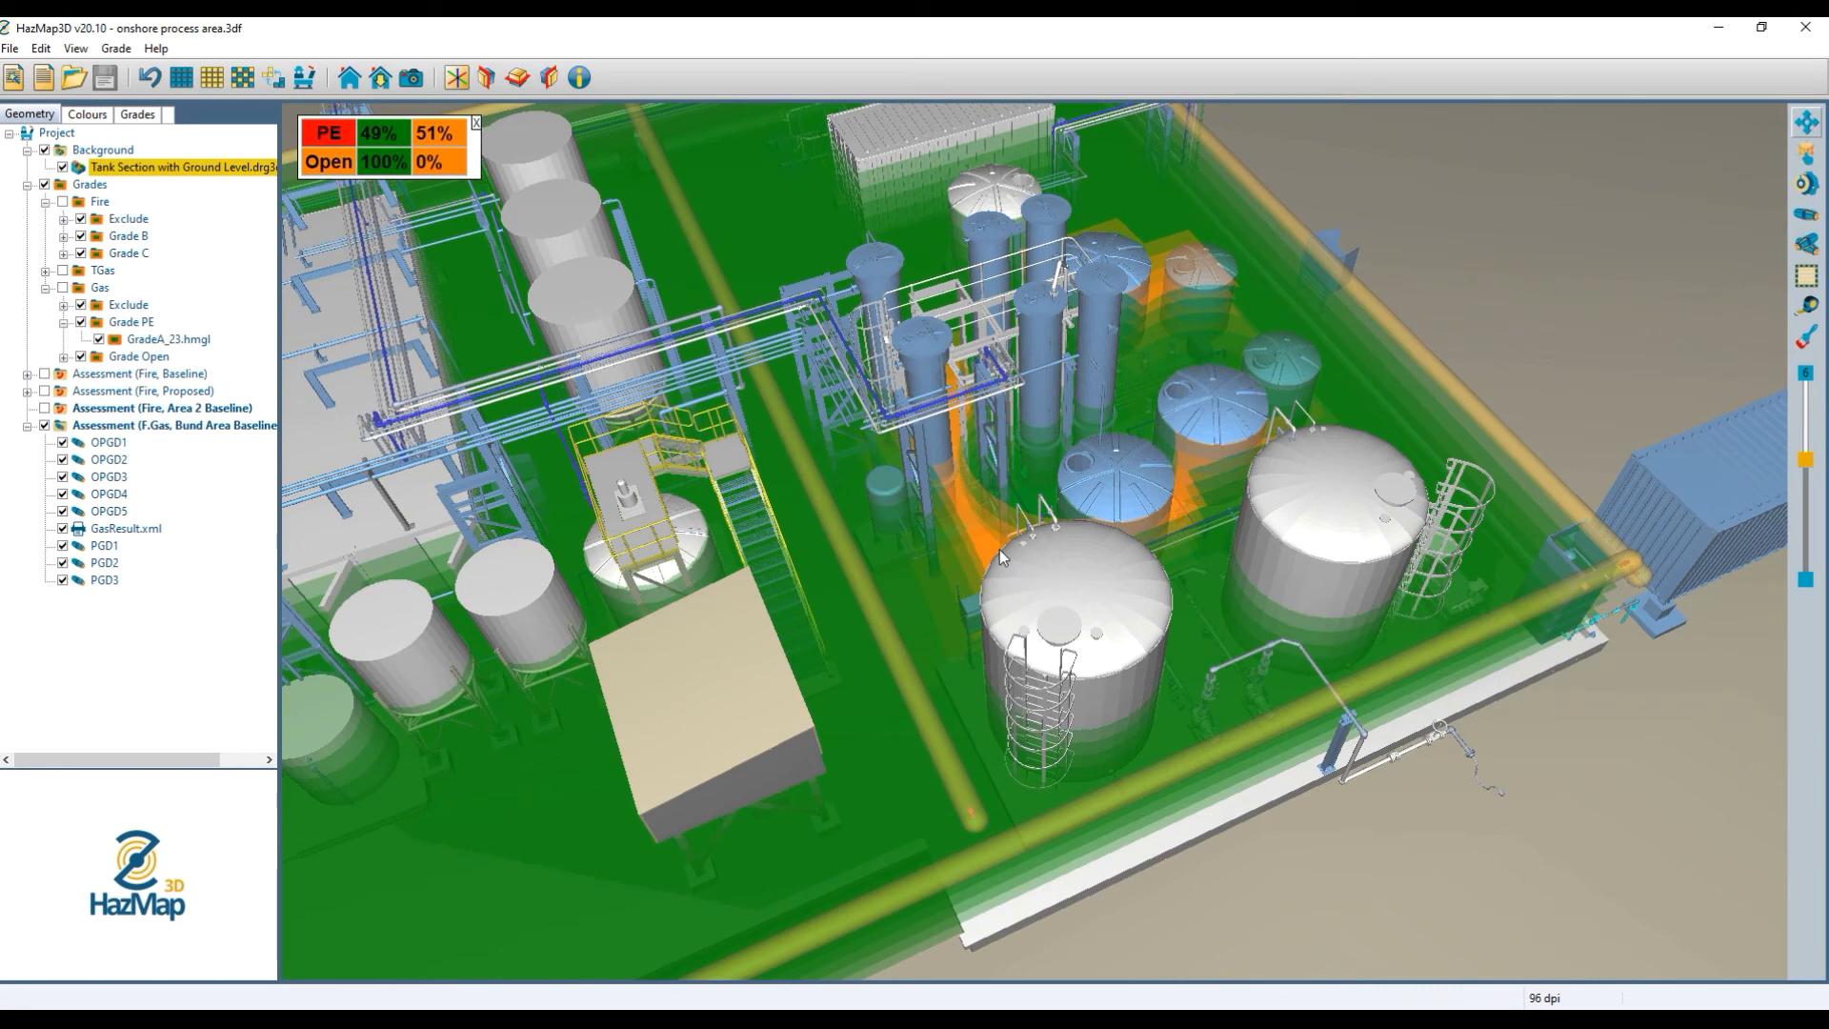
scroll(973, 477, down, 5)
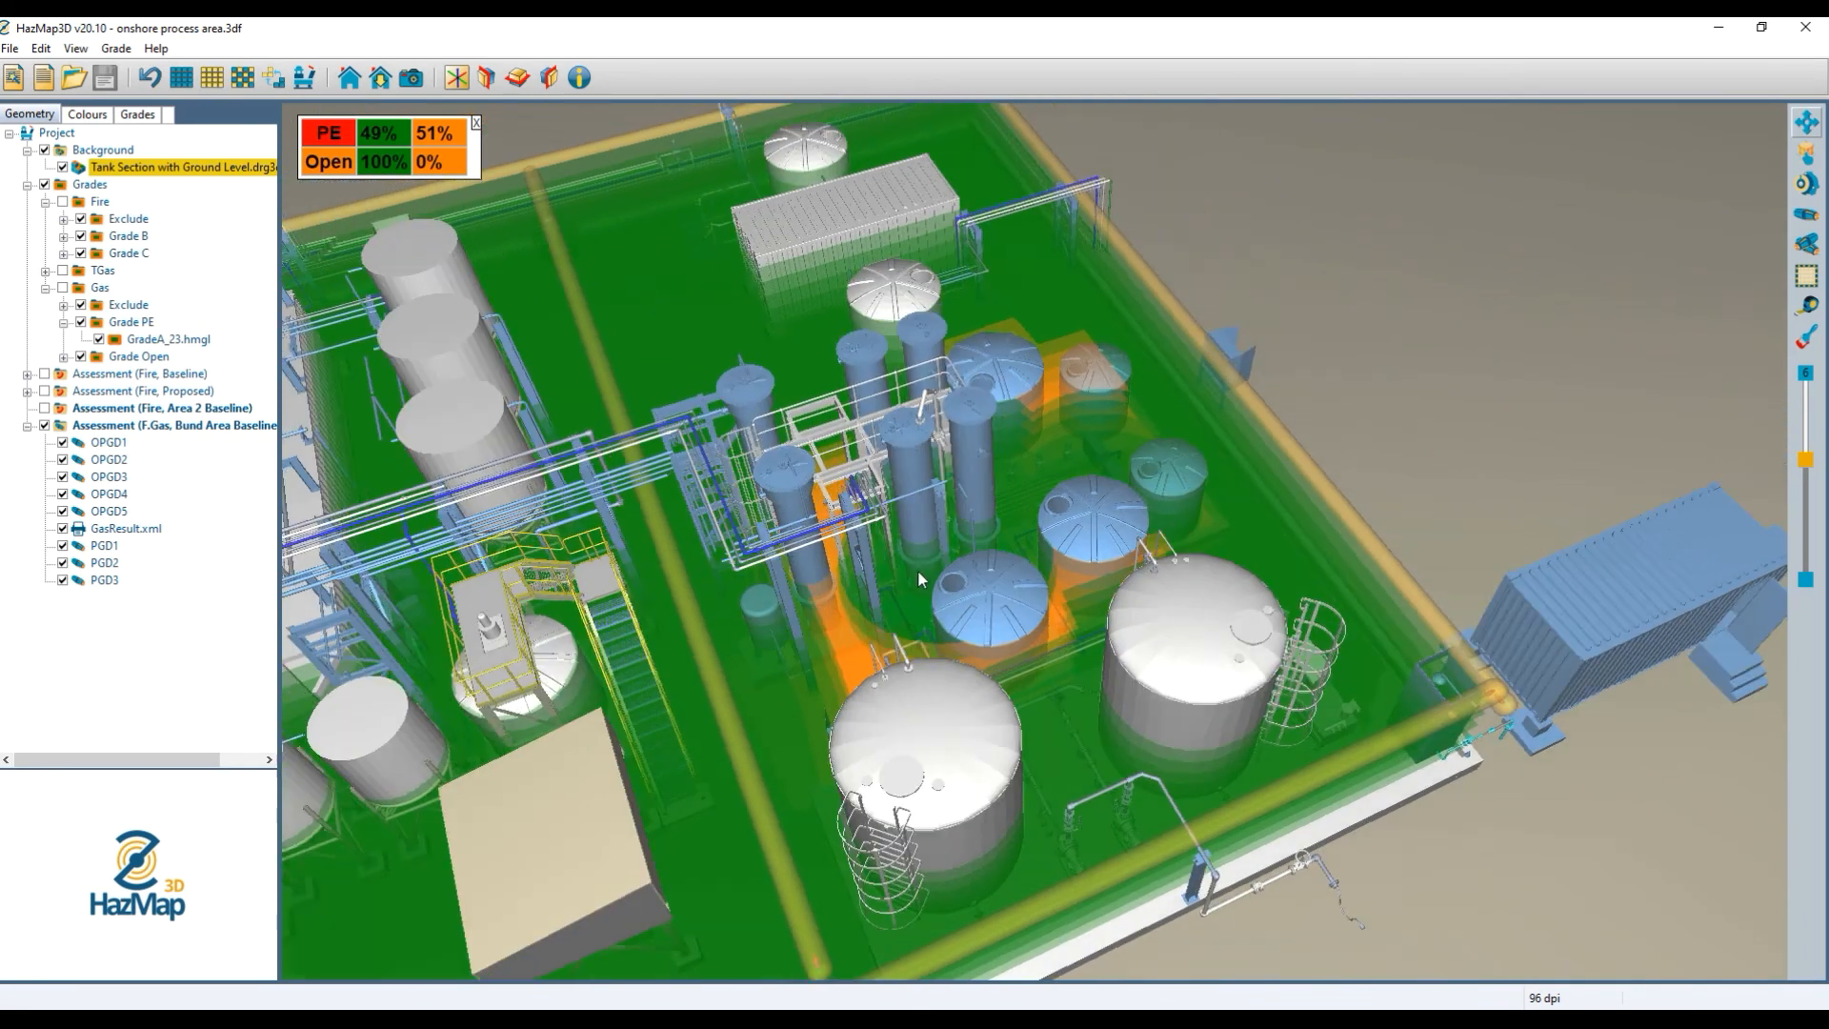
scroll(922, 572, down, 2)
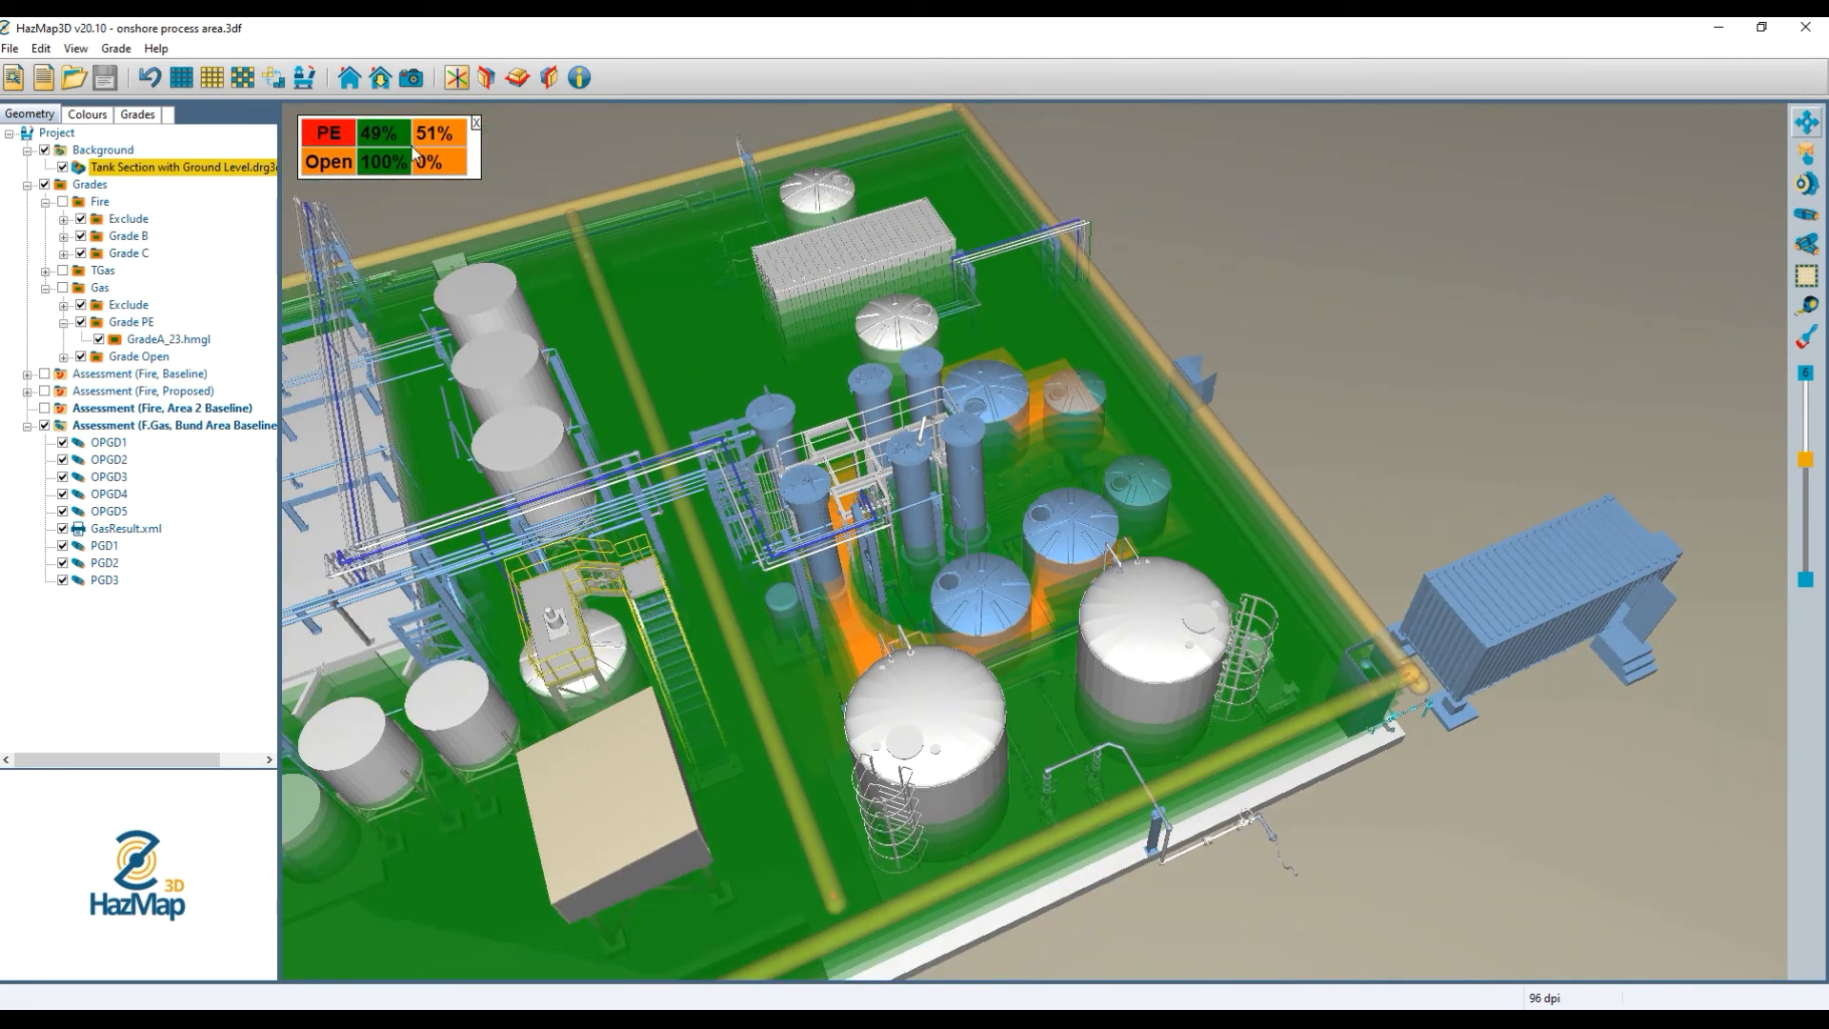
scroll(712, 557, down, 2)
middle_drag(519, 569, 767, 524)
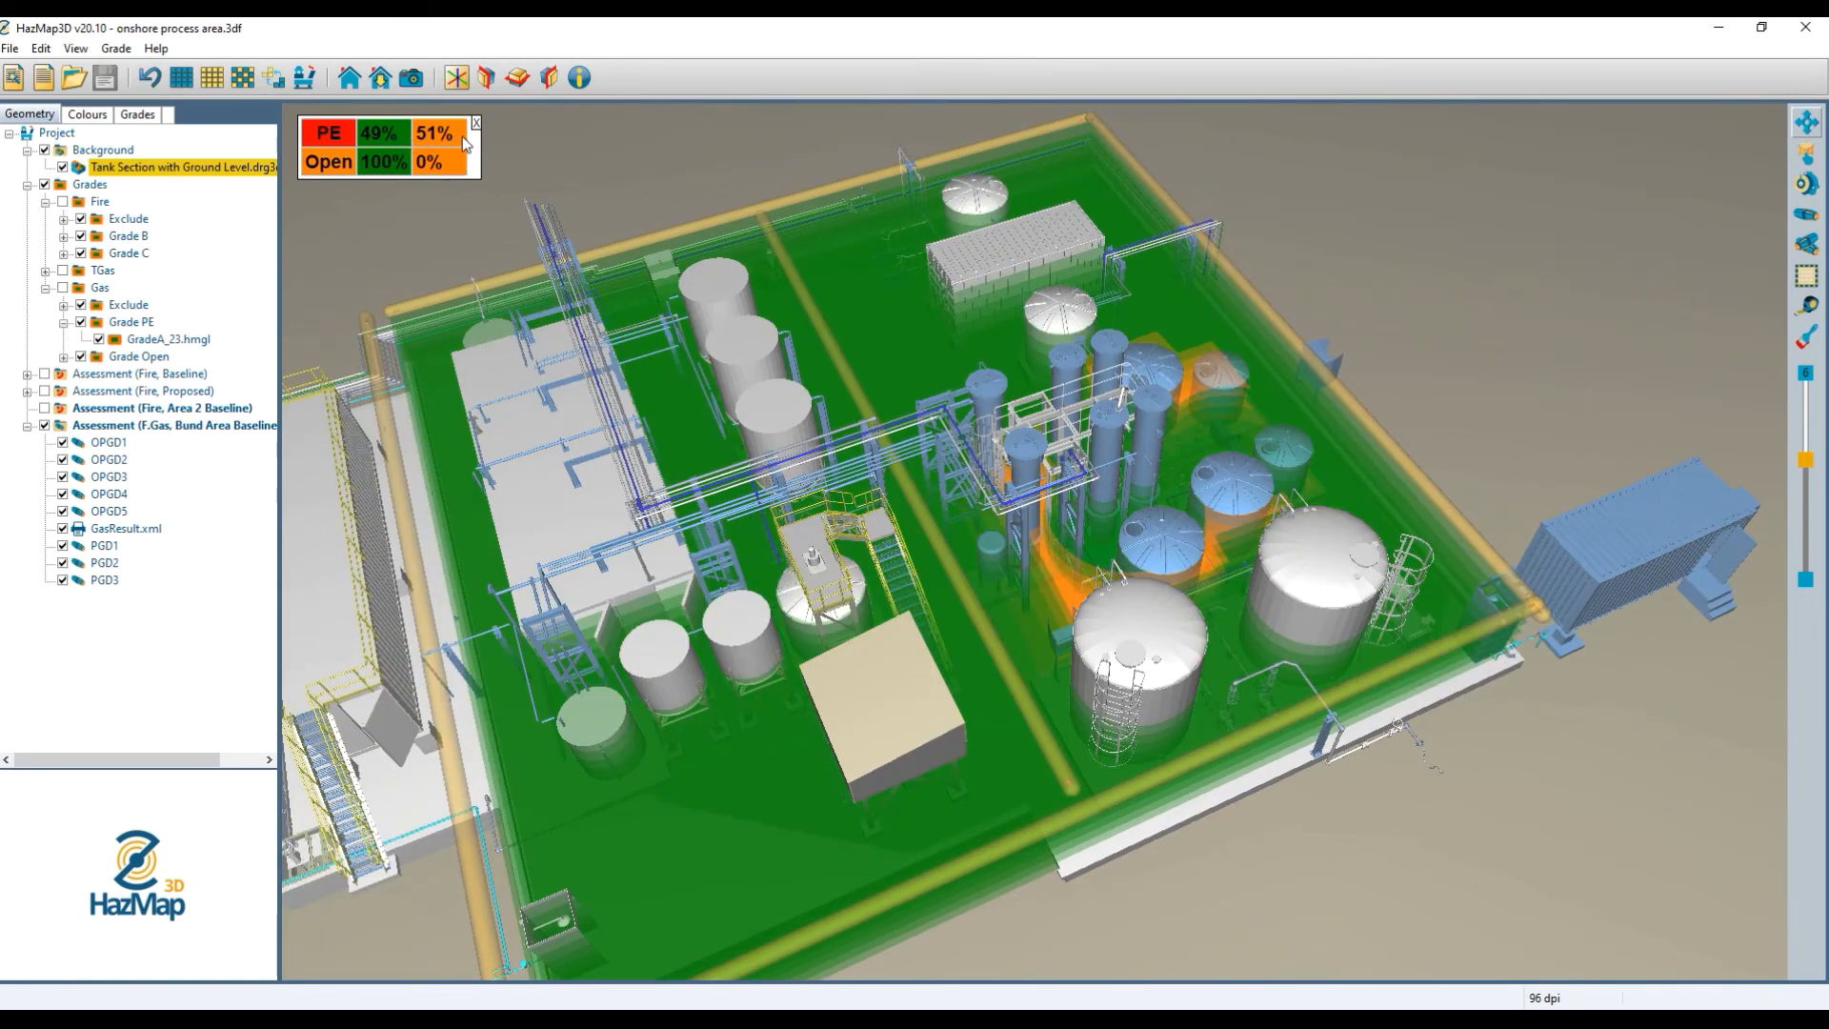
scroll(711, 600, down, 2)
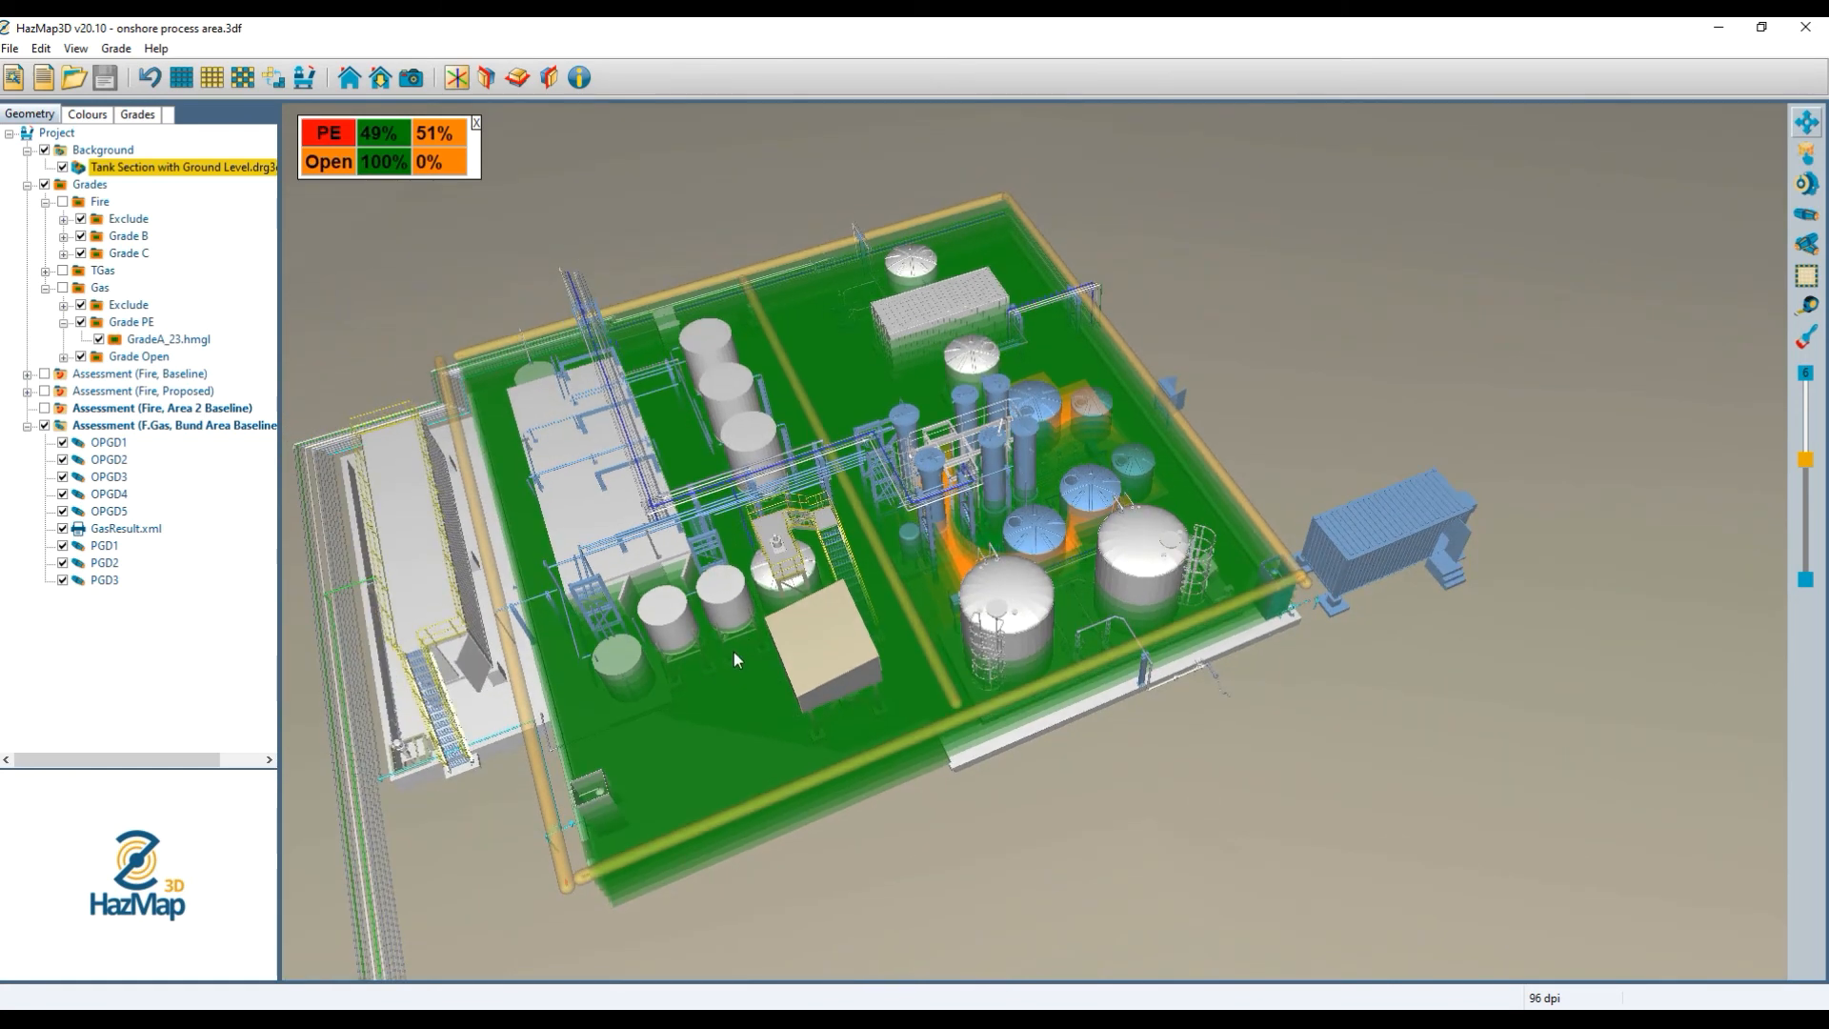
scroll(733, 651, down, 1)
scroll(658, 484, up, 1)
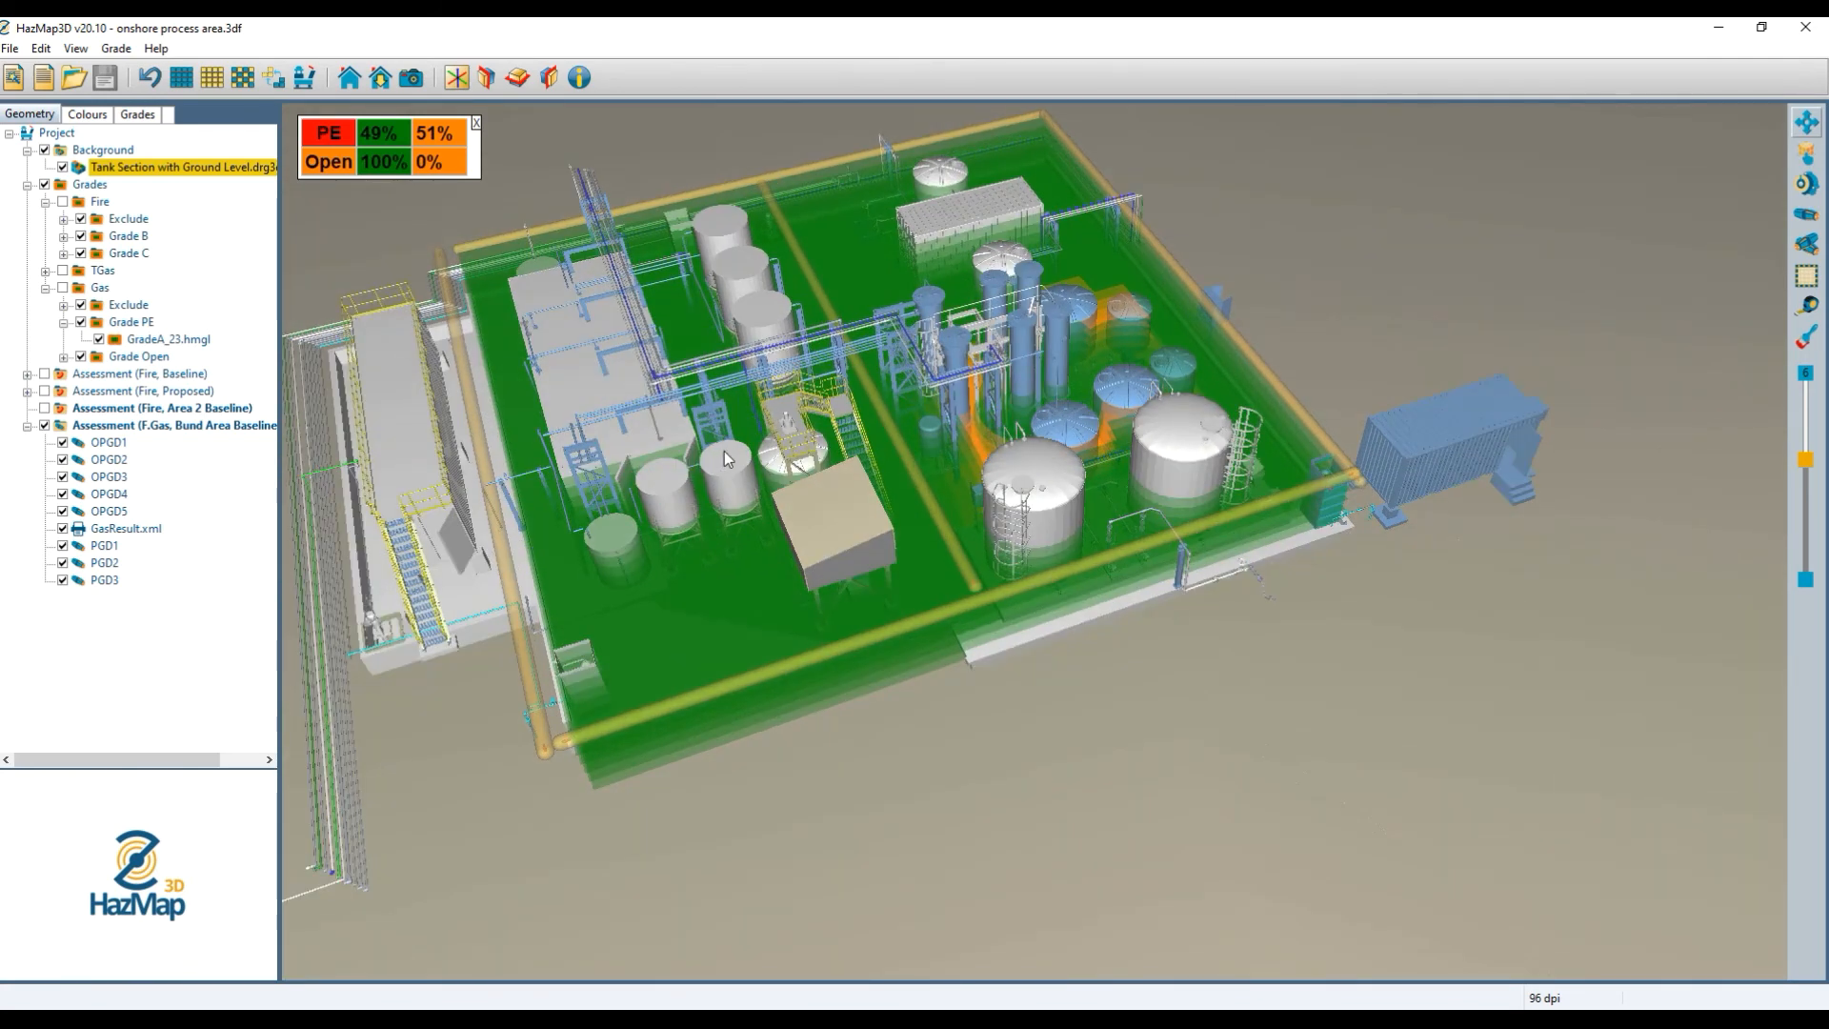
scroll(705, 469, up, 2)
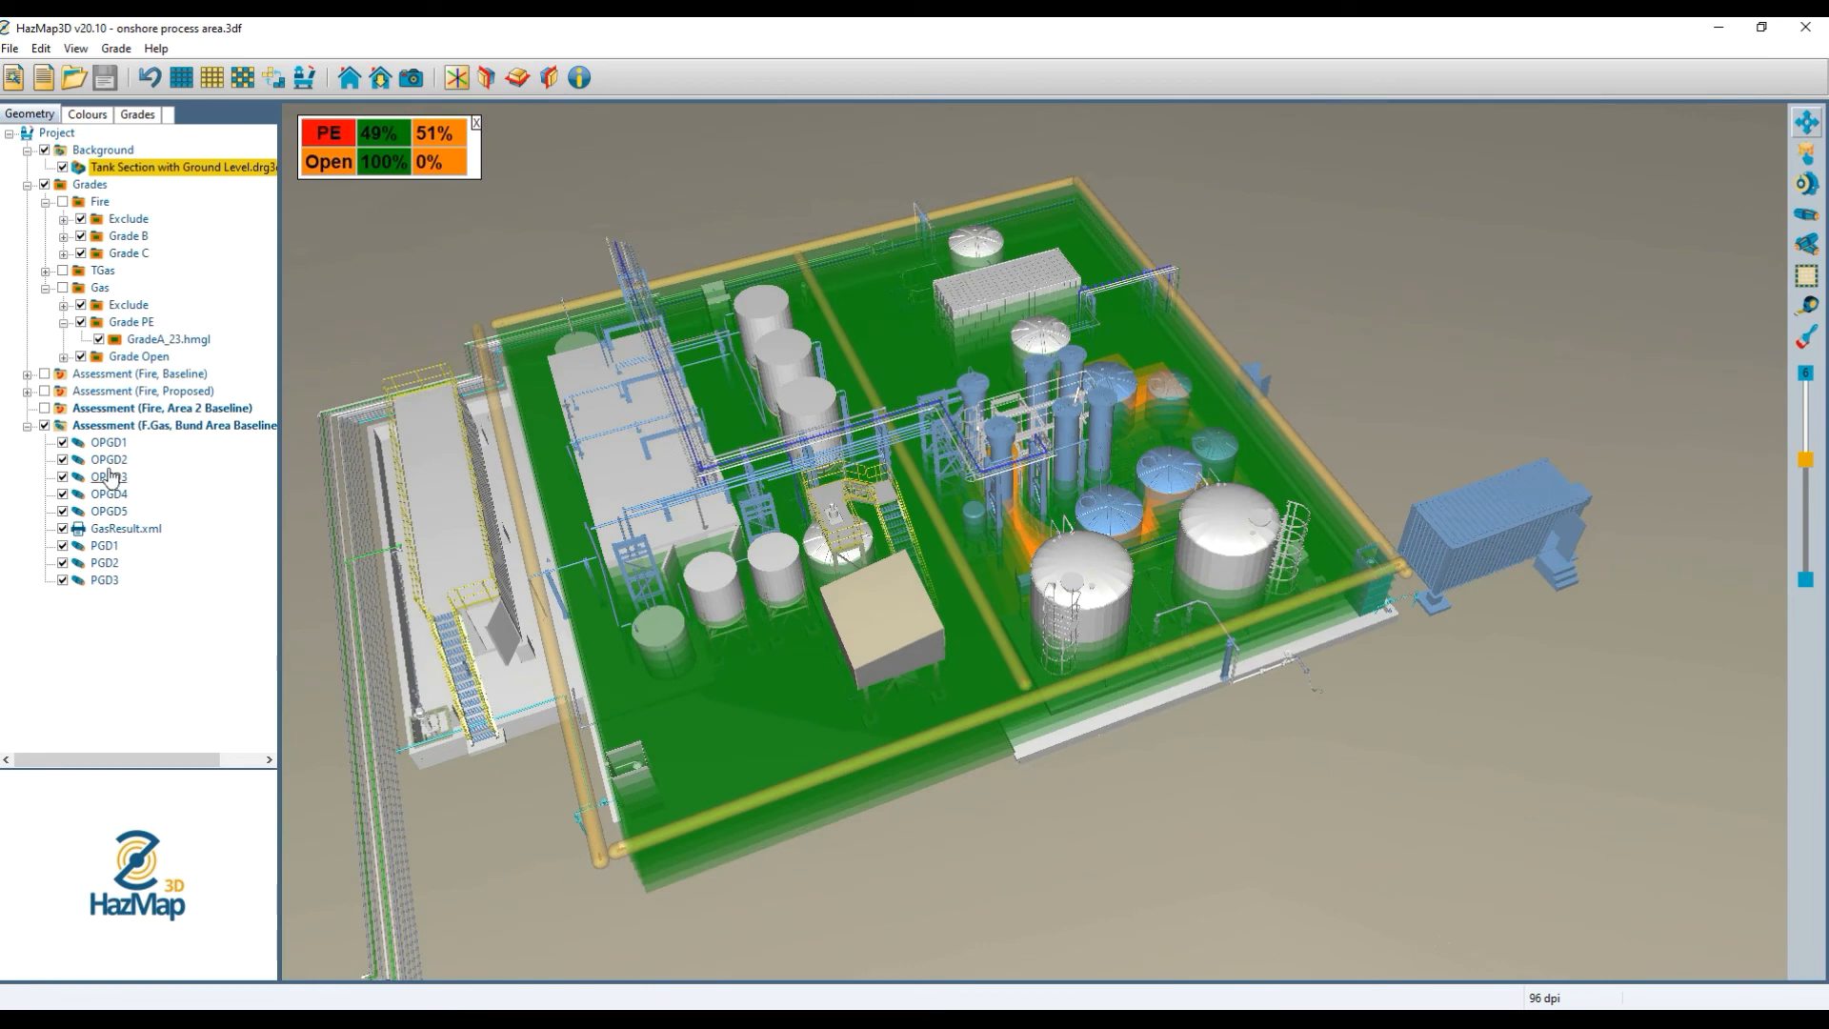
Review the print report options for the Bund Area Baseline gas assessment and the available printers, and cancel without printing.
right_click(237, 429)
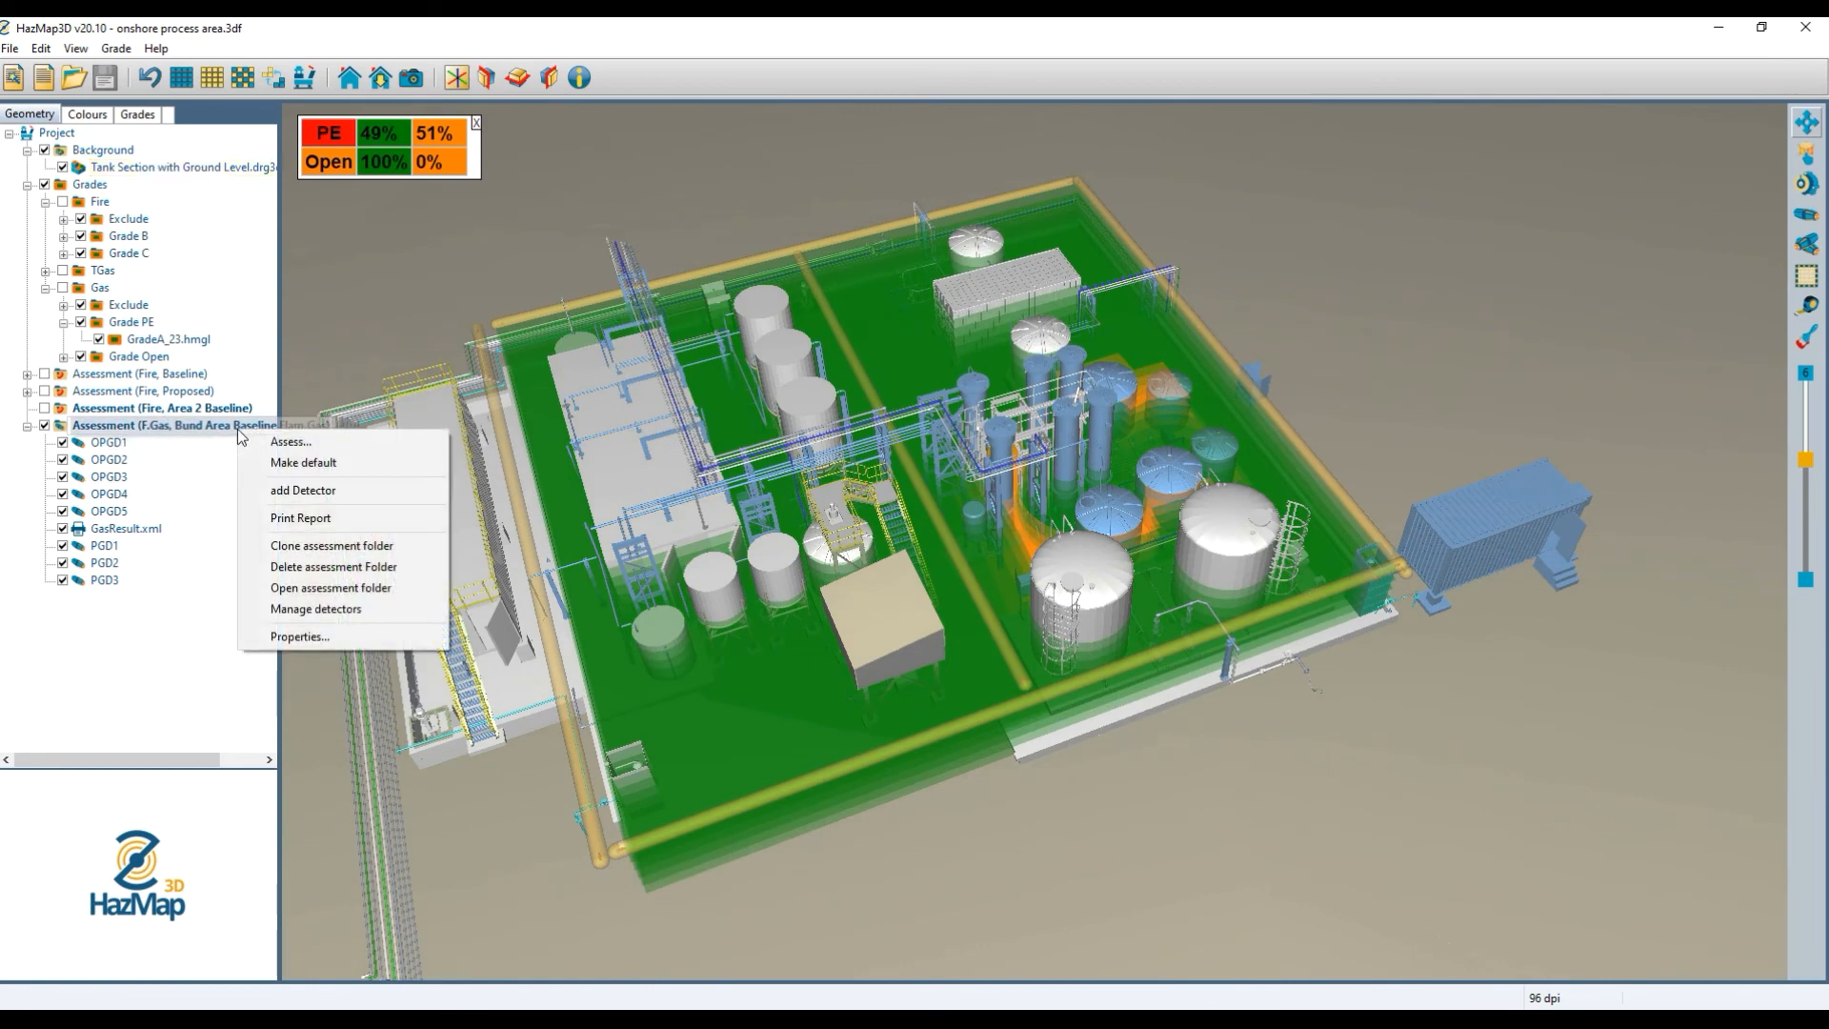
click(293, 520)
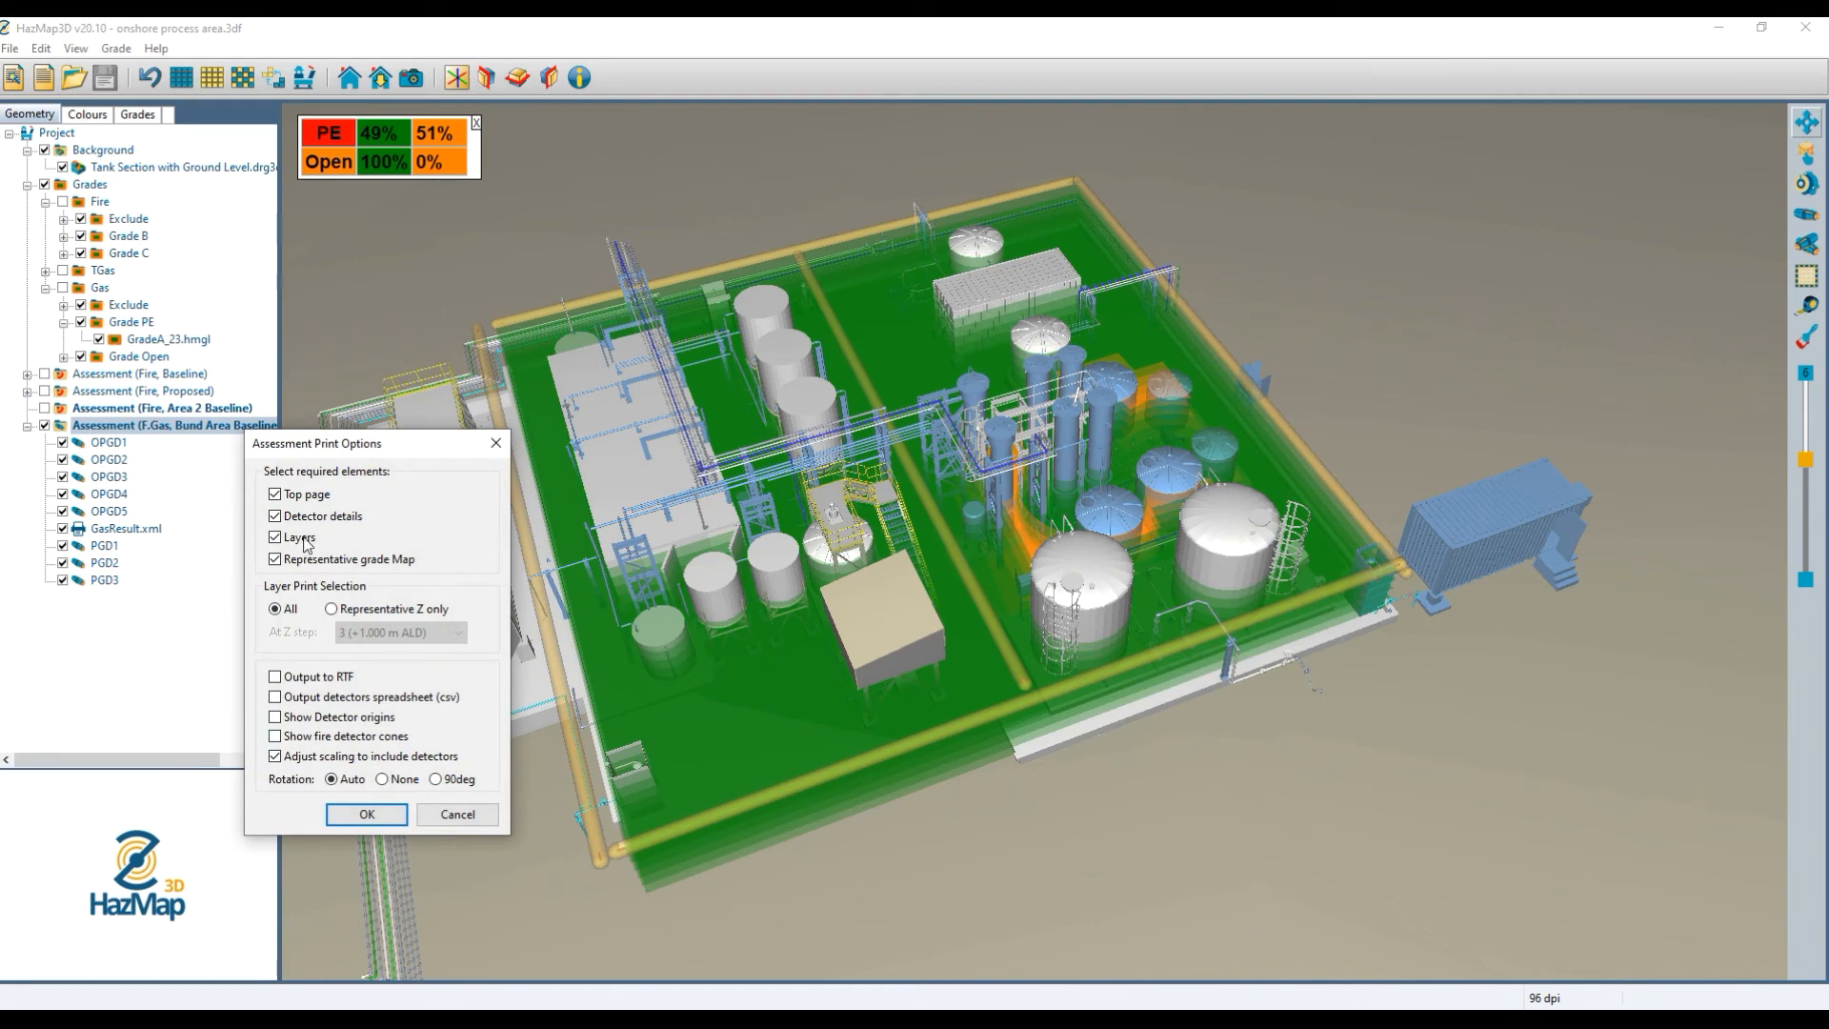
click(366, 814)
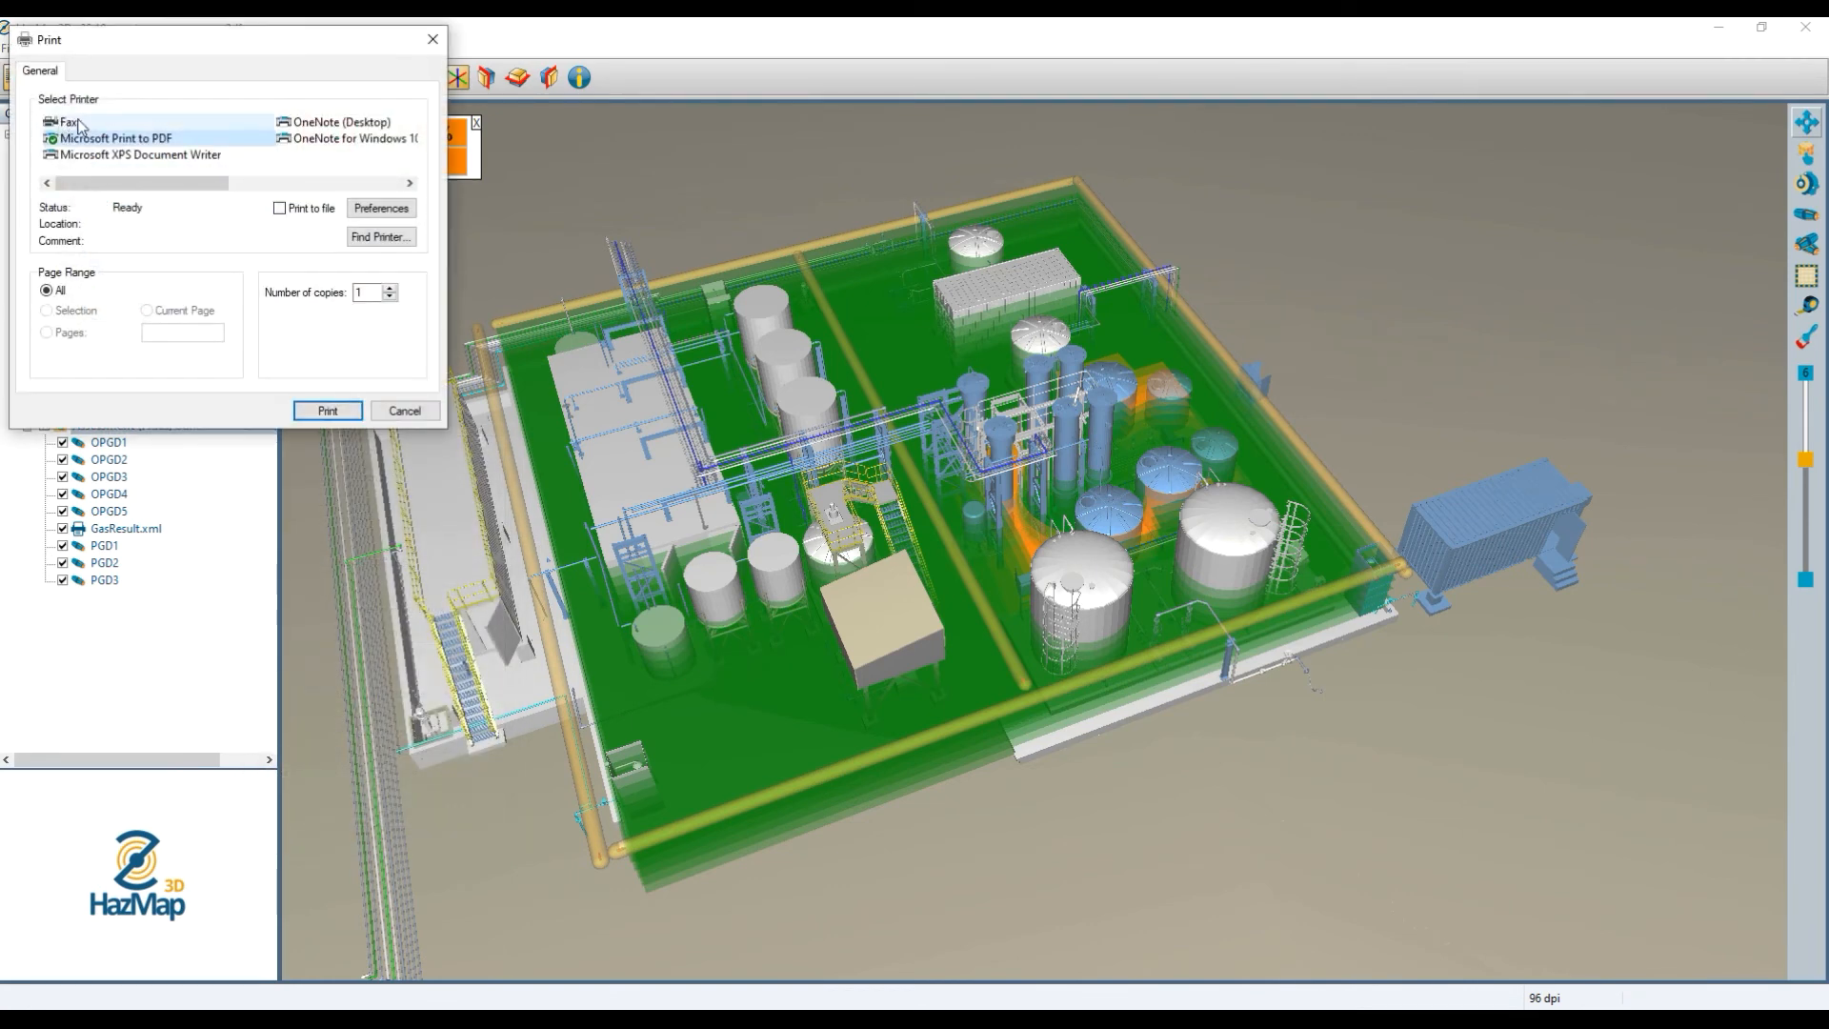
click(415, 419)
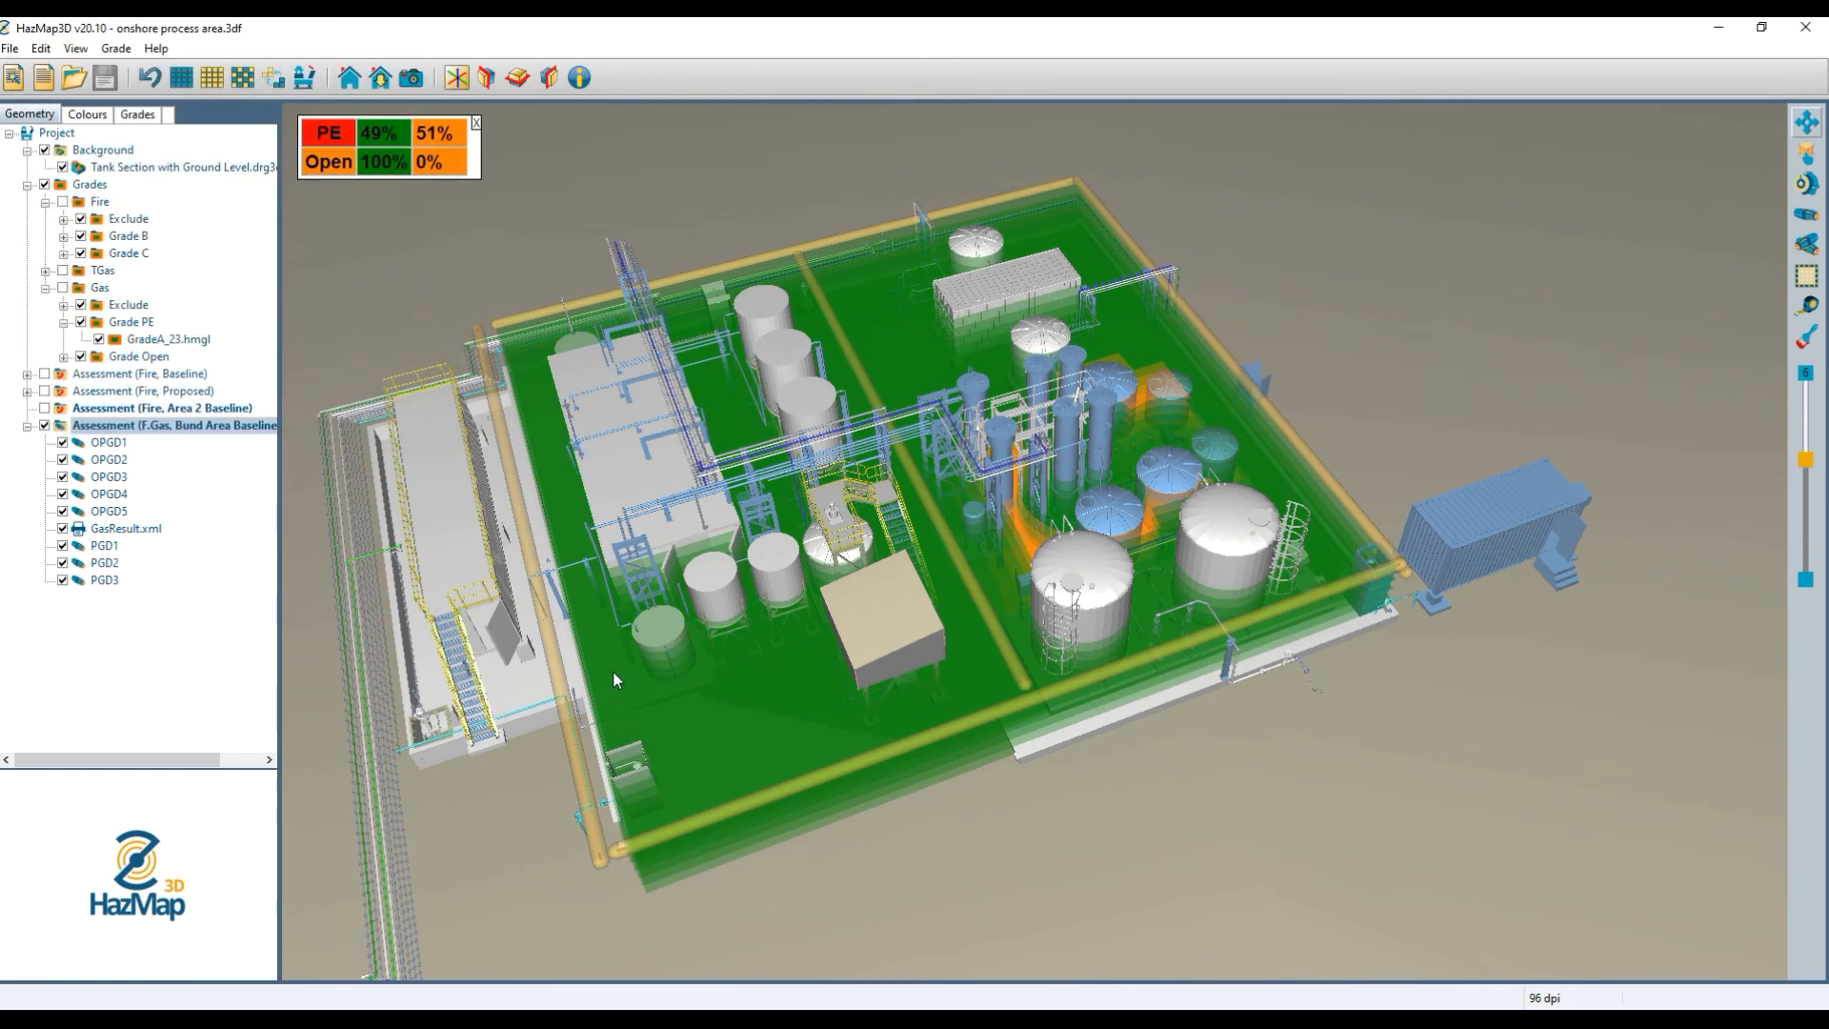
Set the display radius of open-path detector OPGD1 to 2.5.
double_click(110, 443)
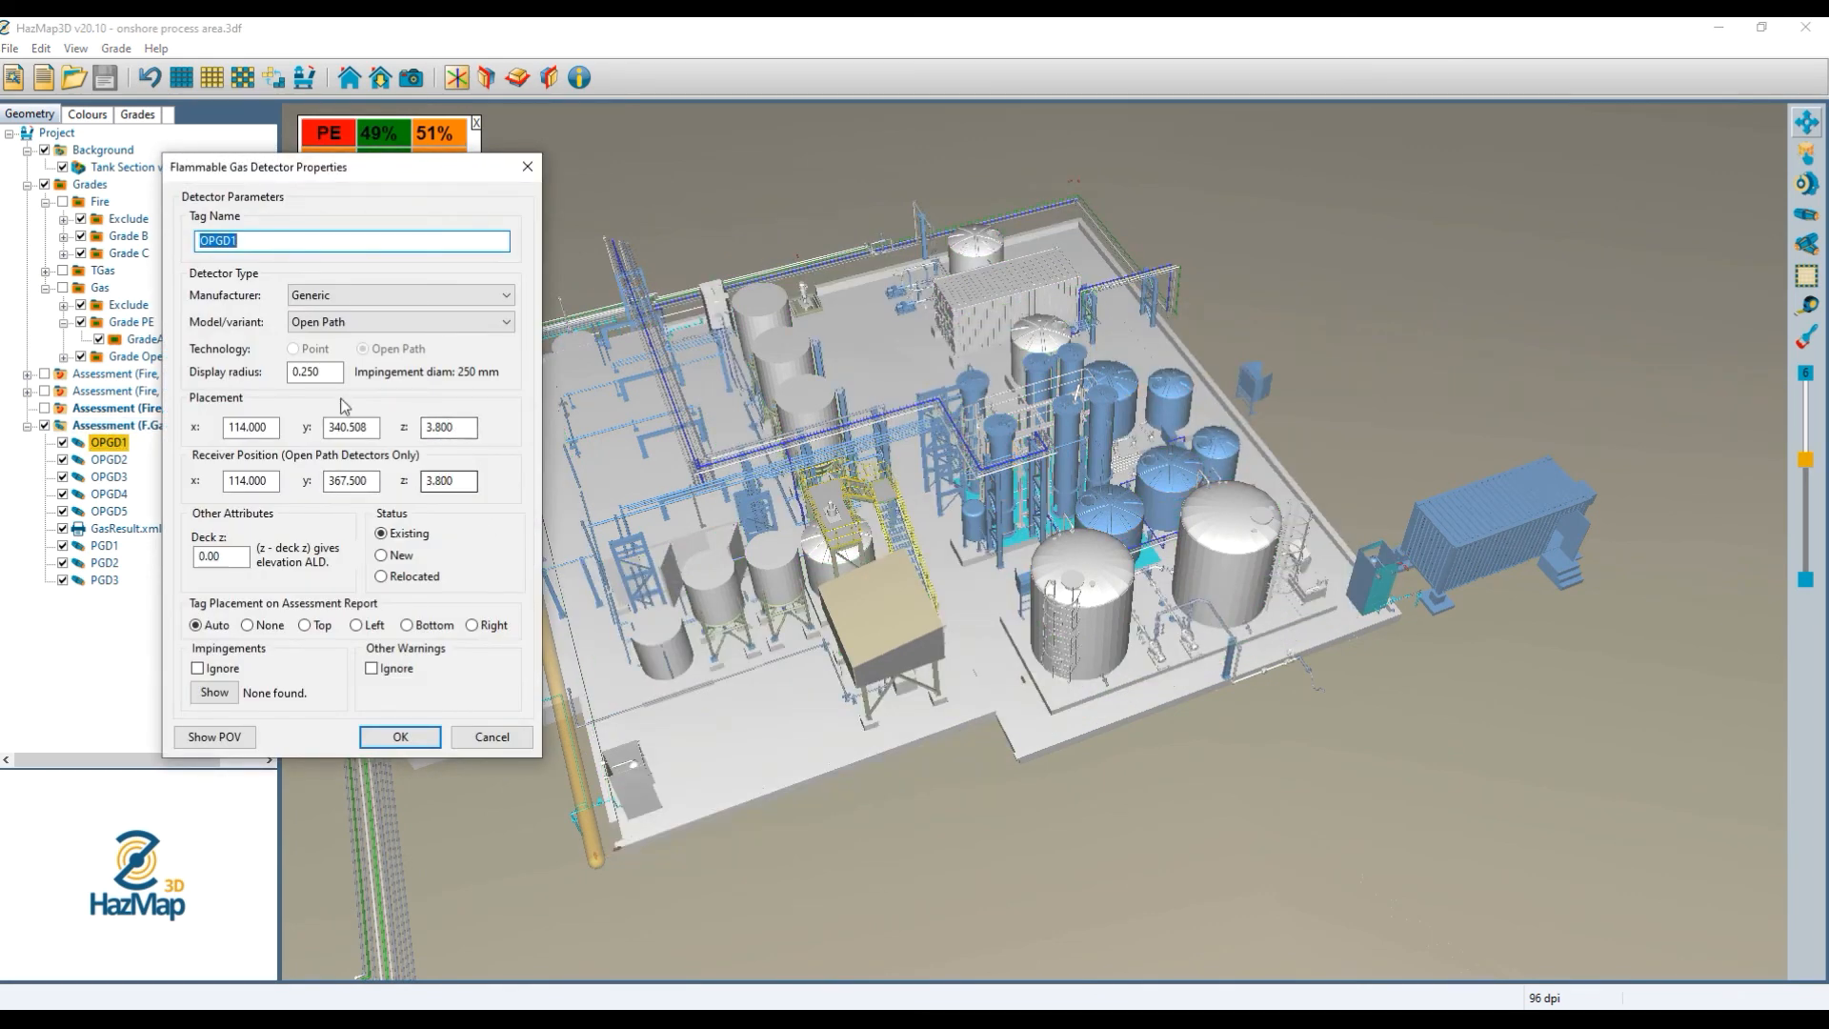
double_click(314, 371)
text(2.5)
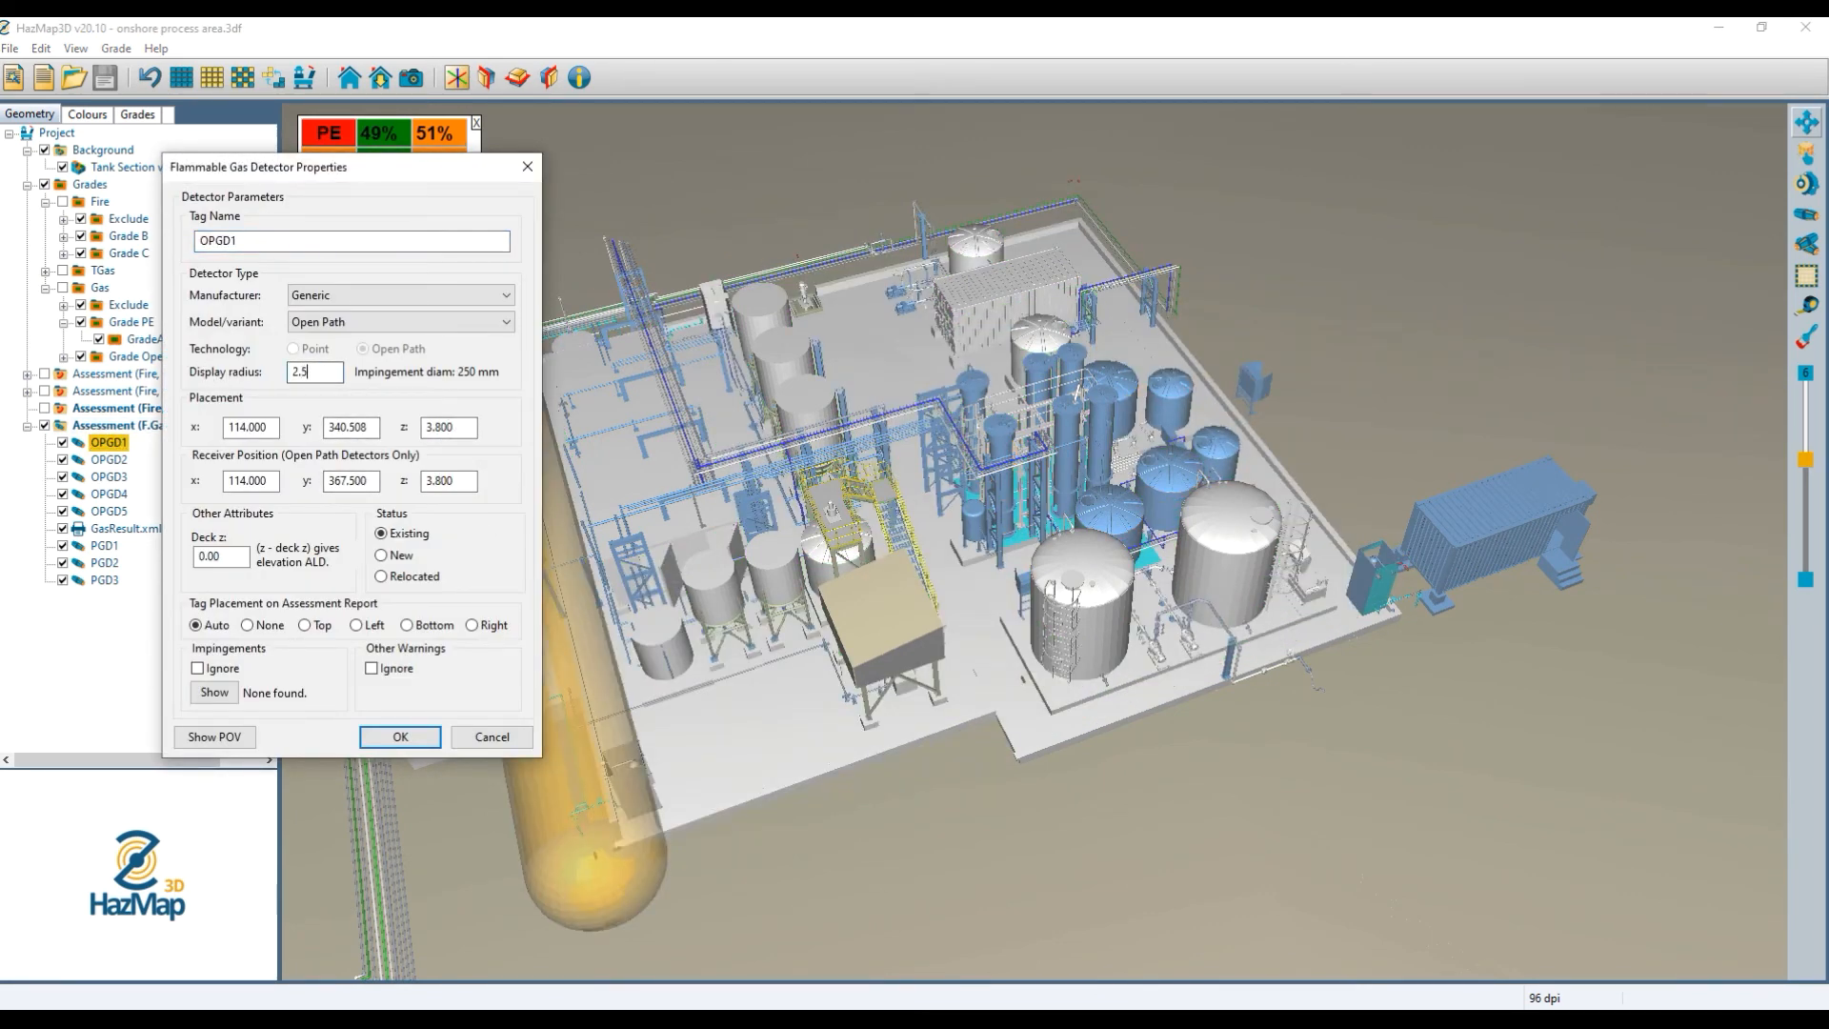
key(Return)
double_click(95, 461)
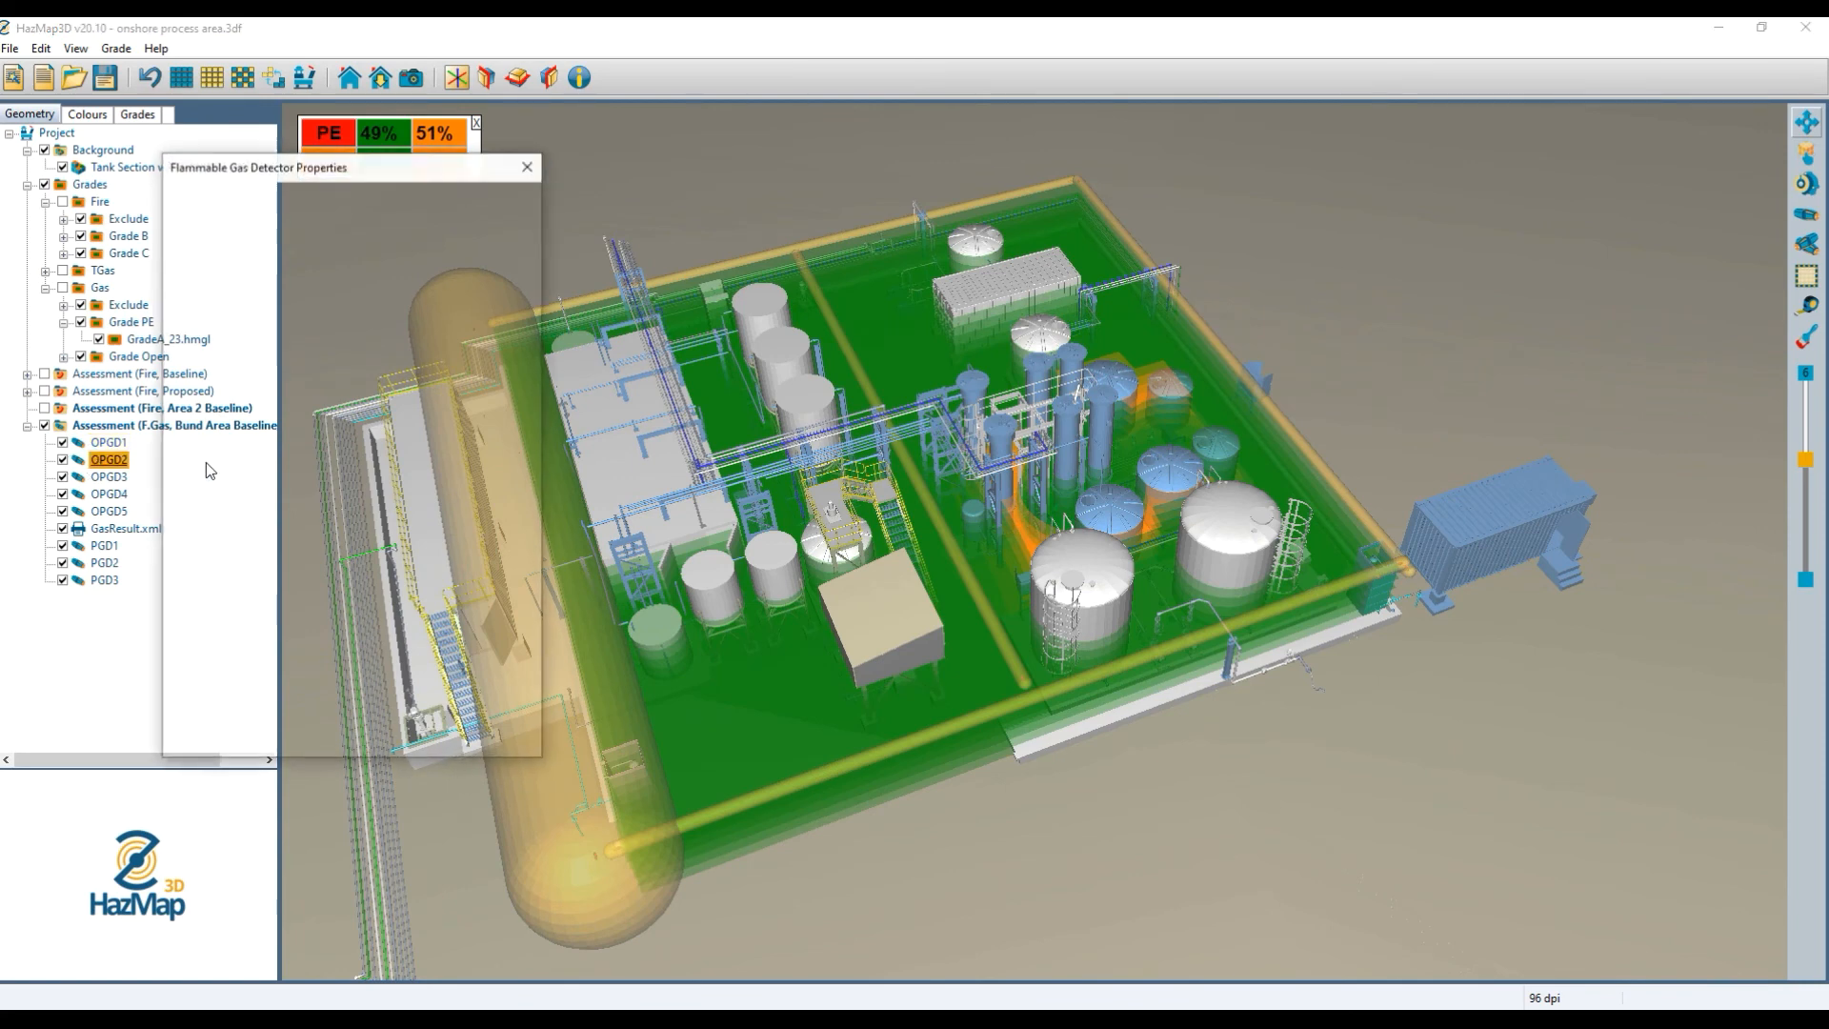
key(Escape)
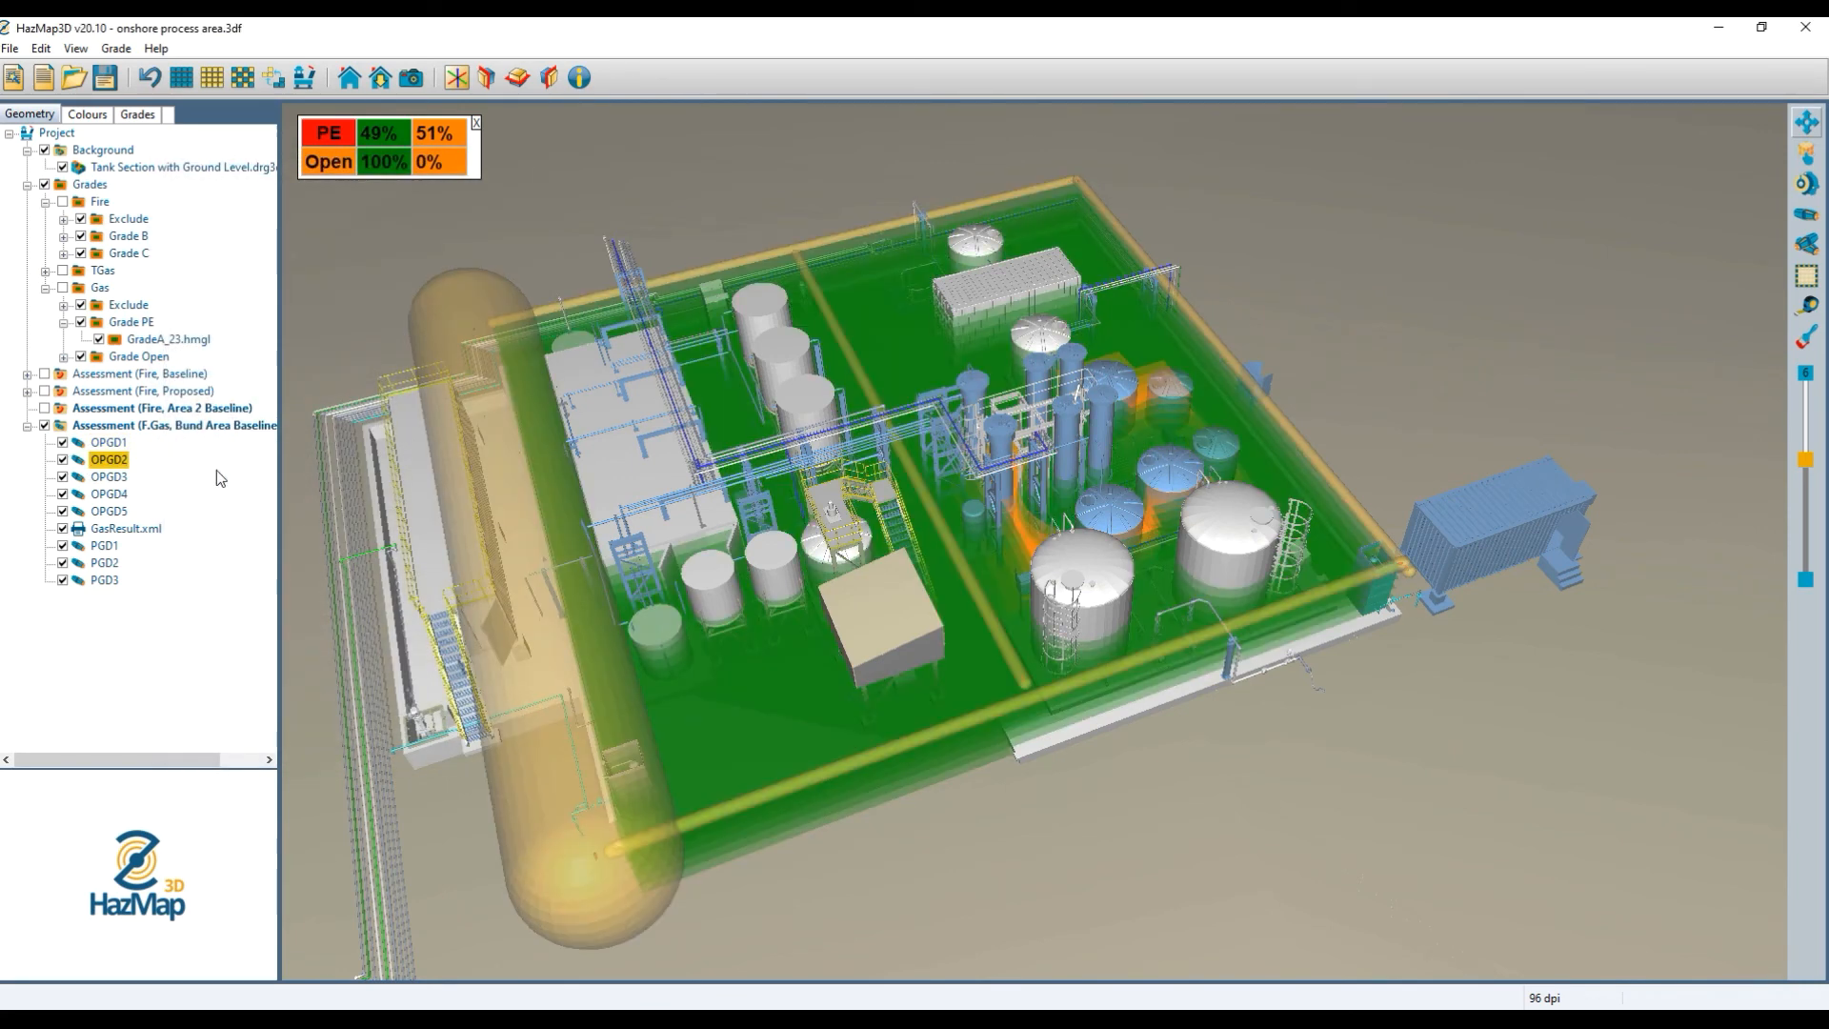
Set the display radius of open-path detector OPGD1 to 5.
double_click(122, 448)
click(106, 442)
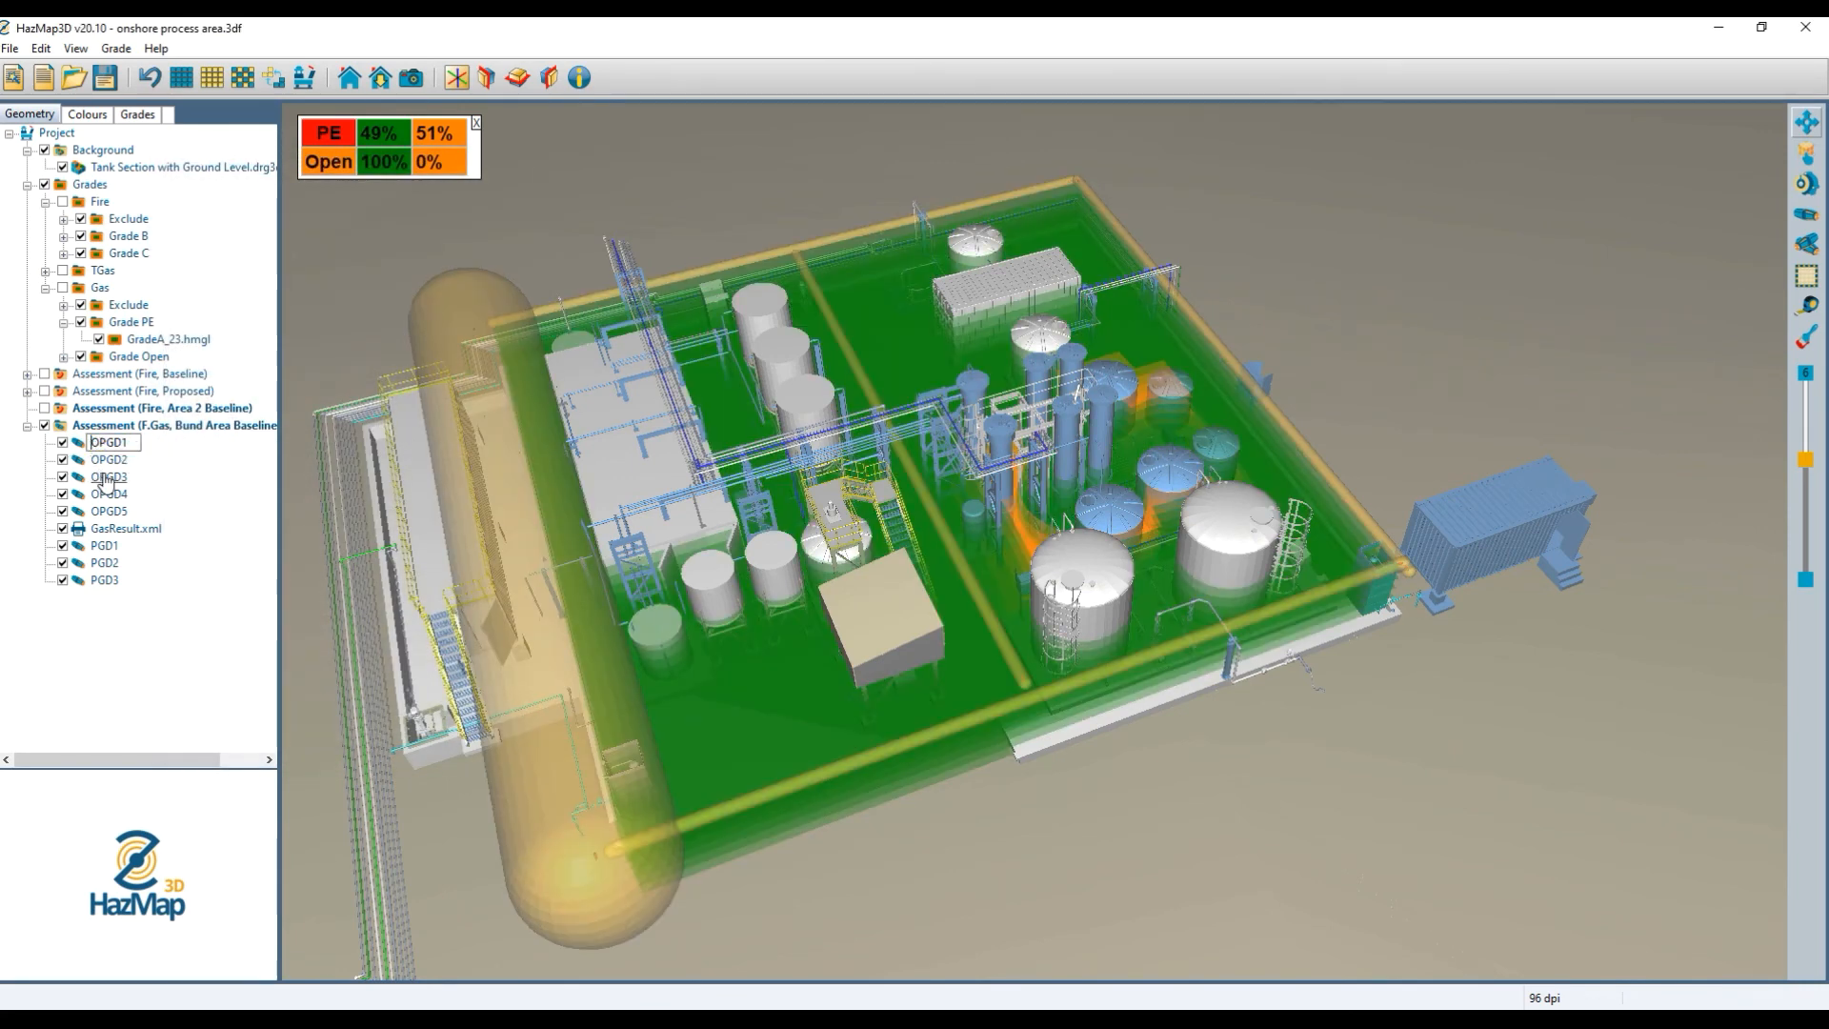
double_click(108, 442)
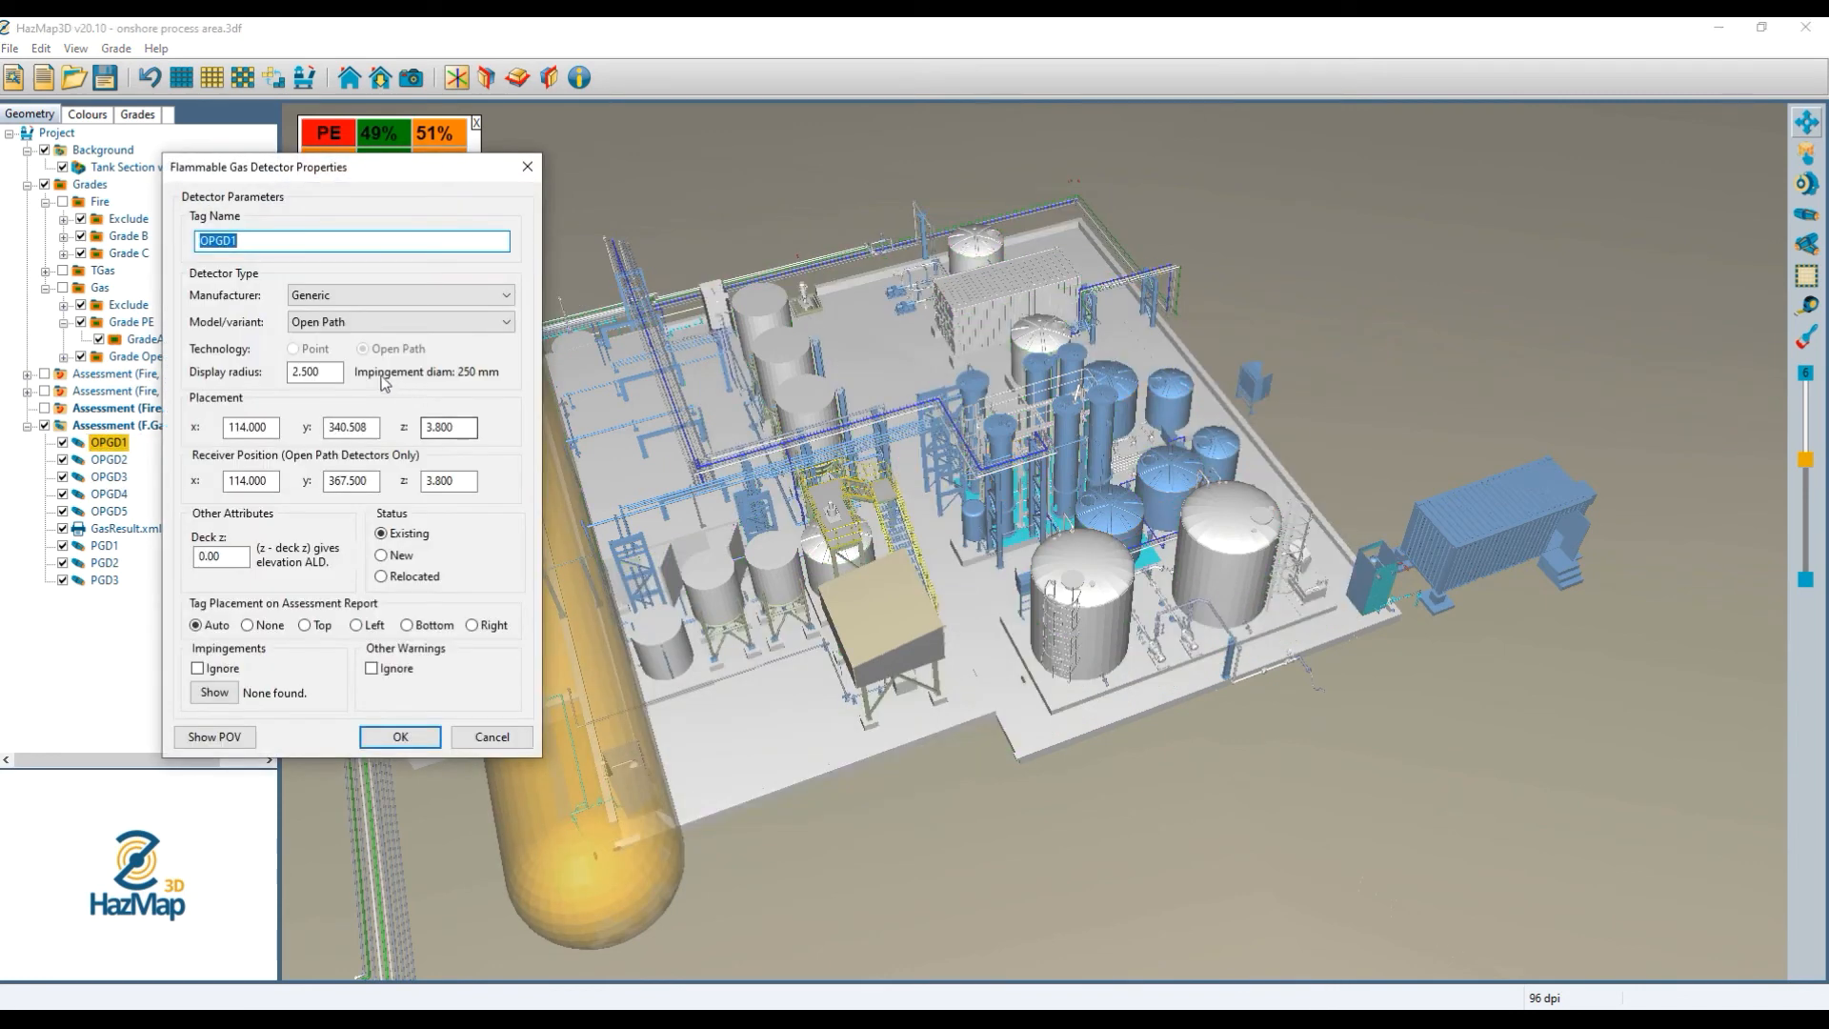
double_click(329, 371)
text(5)
key(Return)
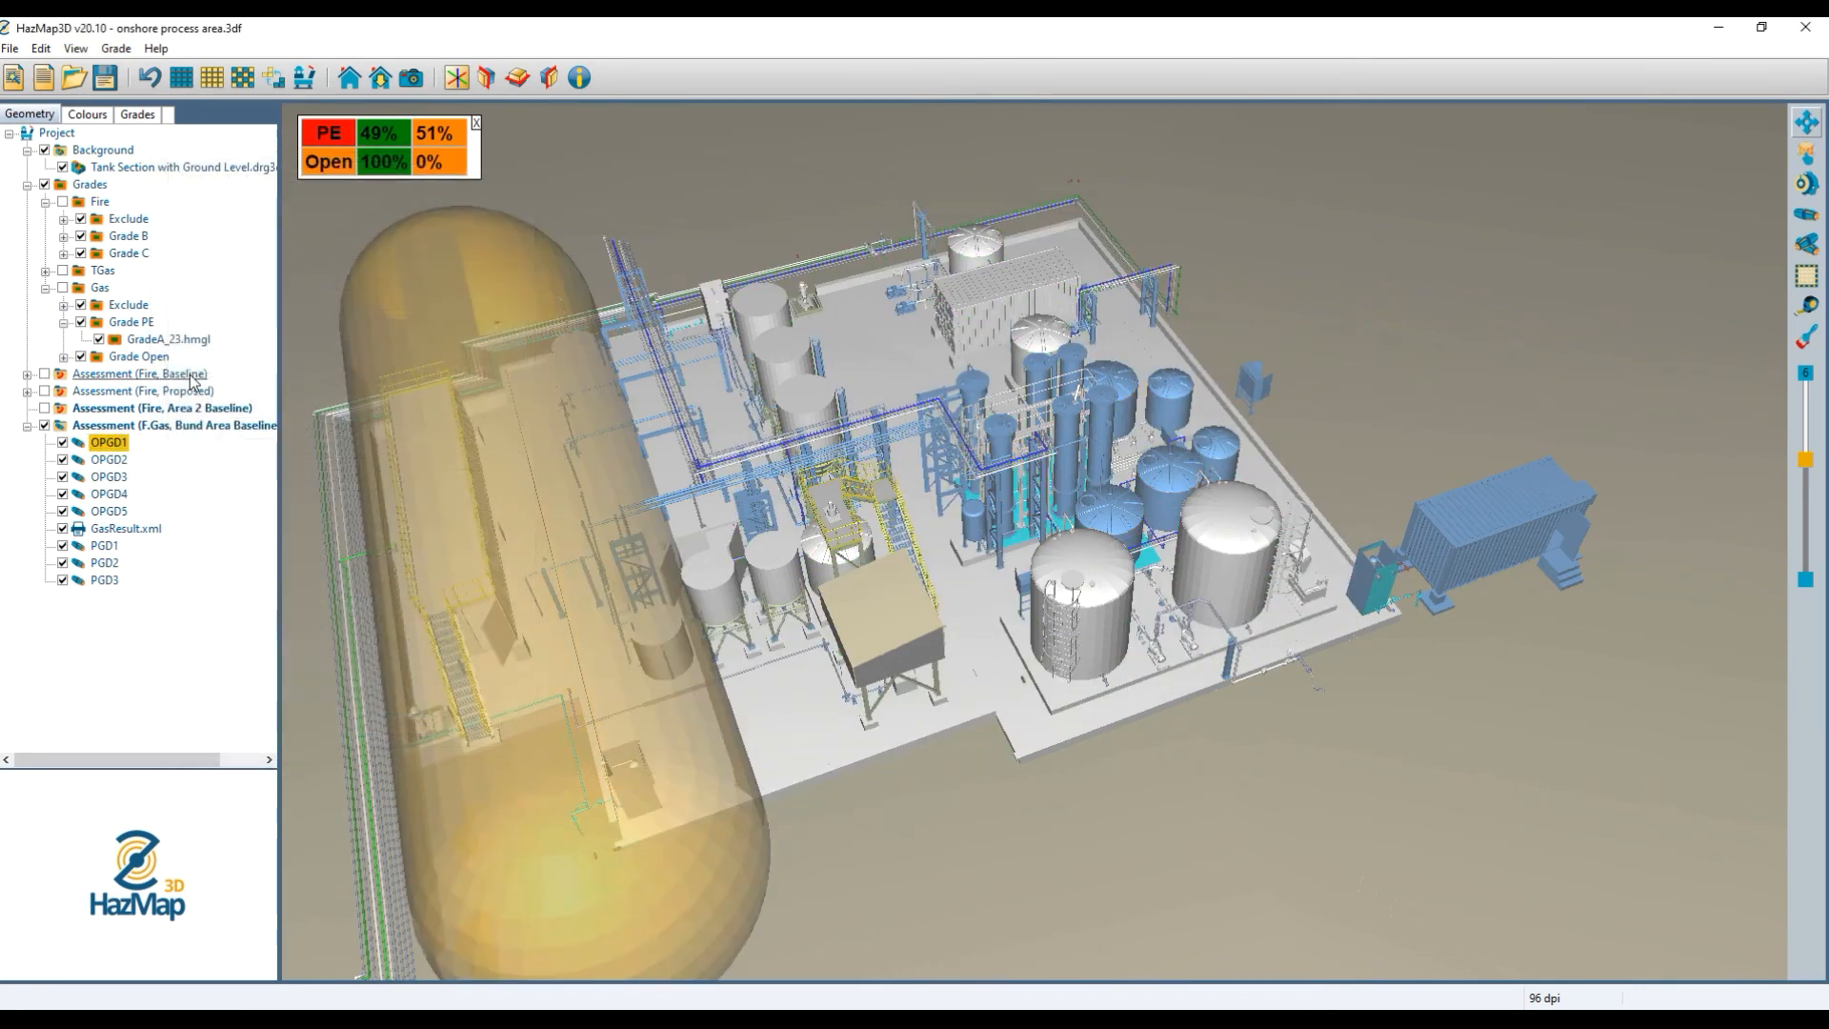
Set the display radius of open-path detector OPGD2 to 5.
double_click(96, 460)
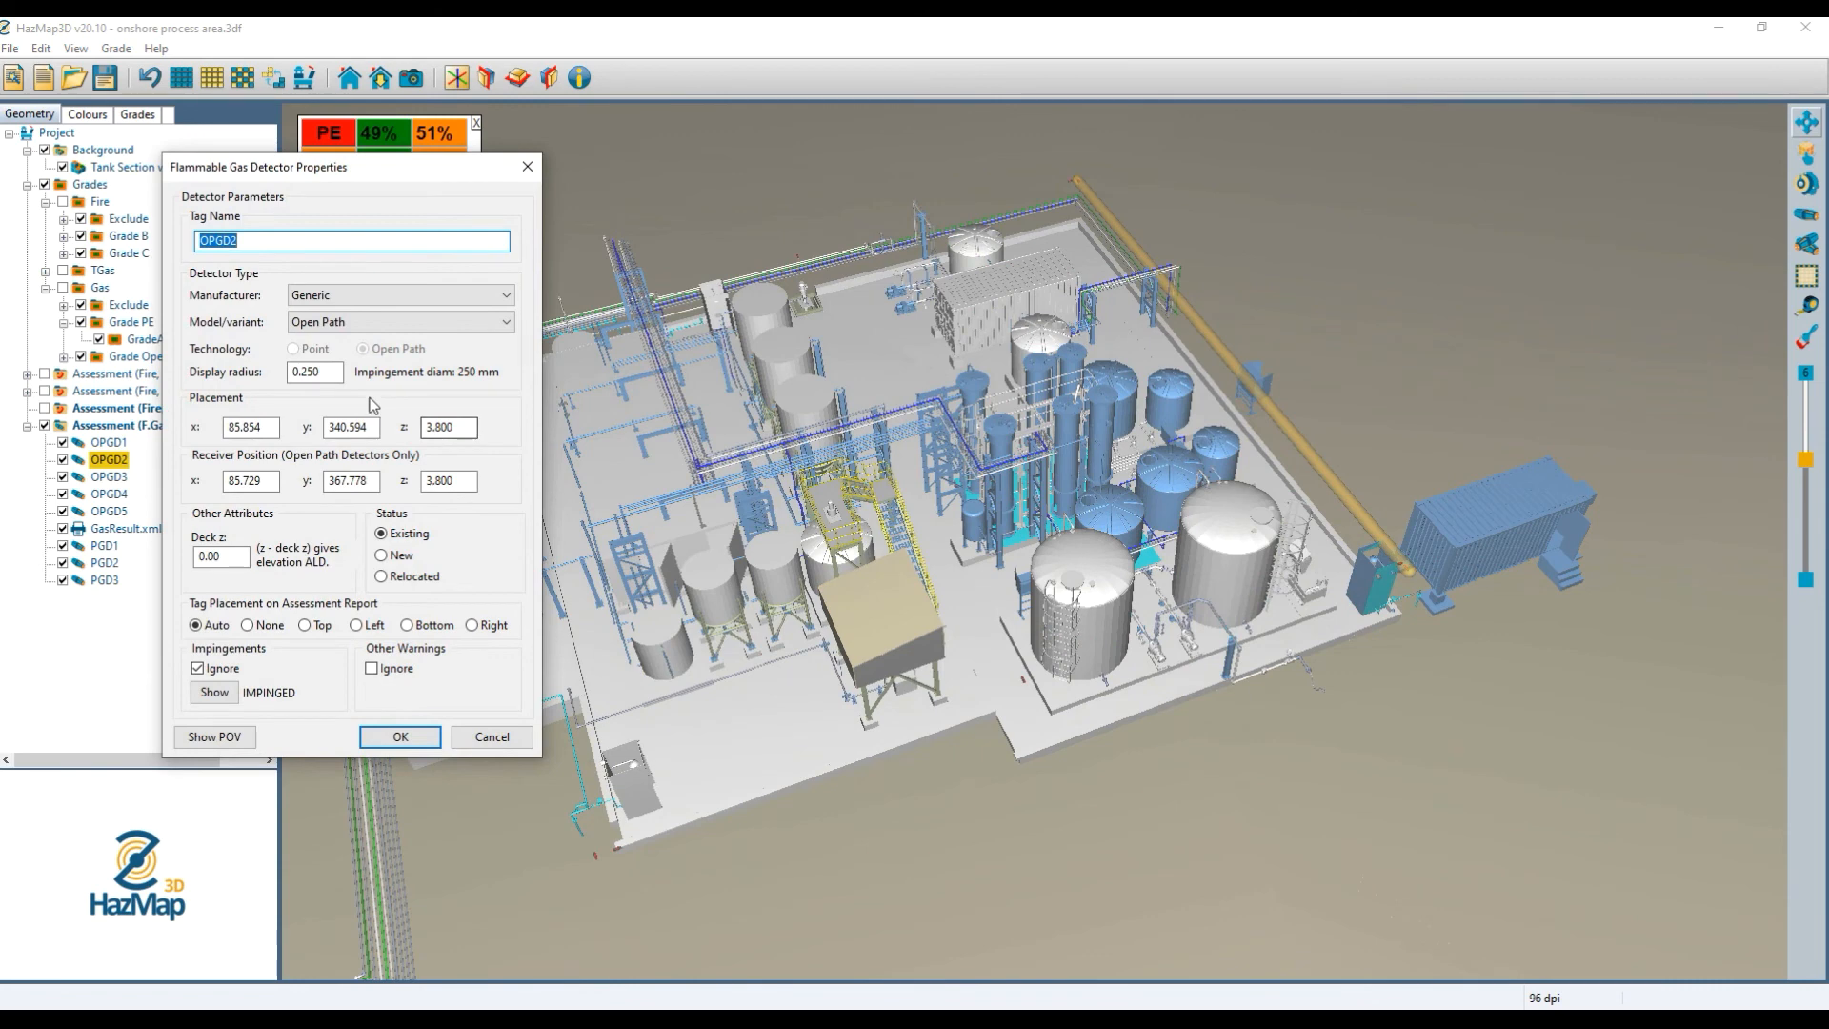
double_click(319, 372)
text(5)
key(Return)
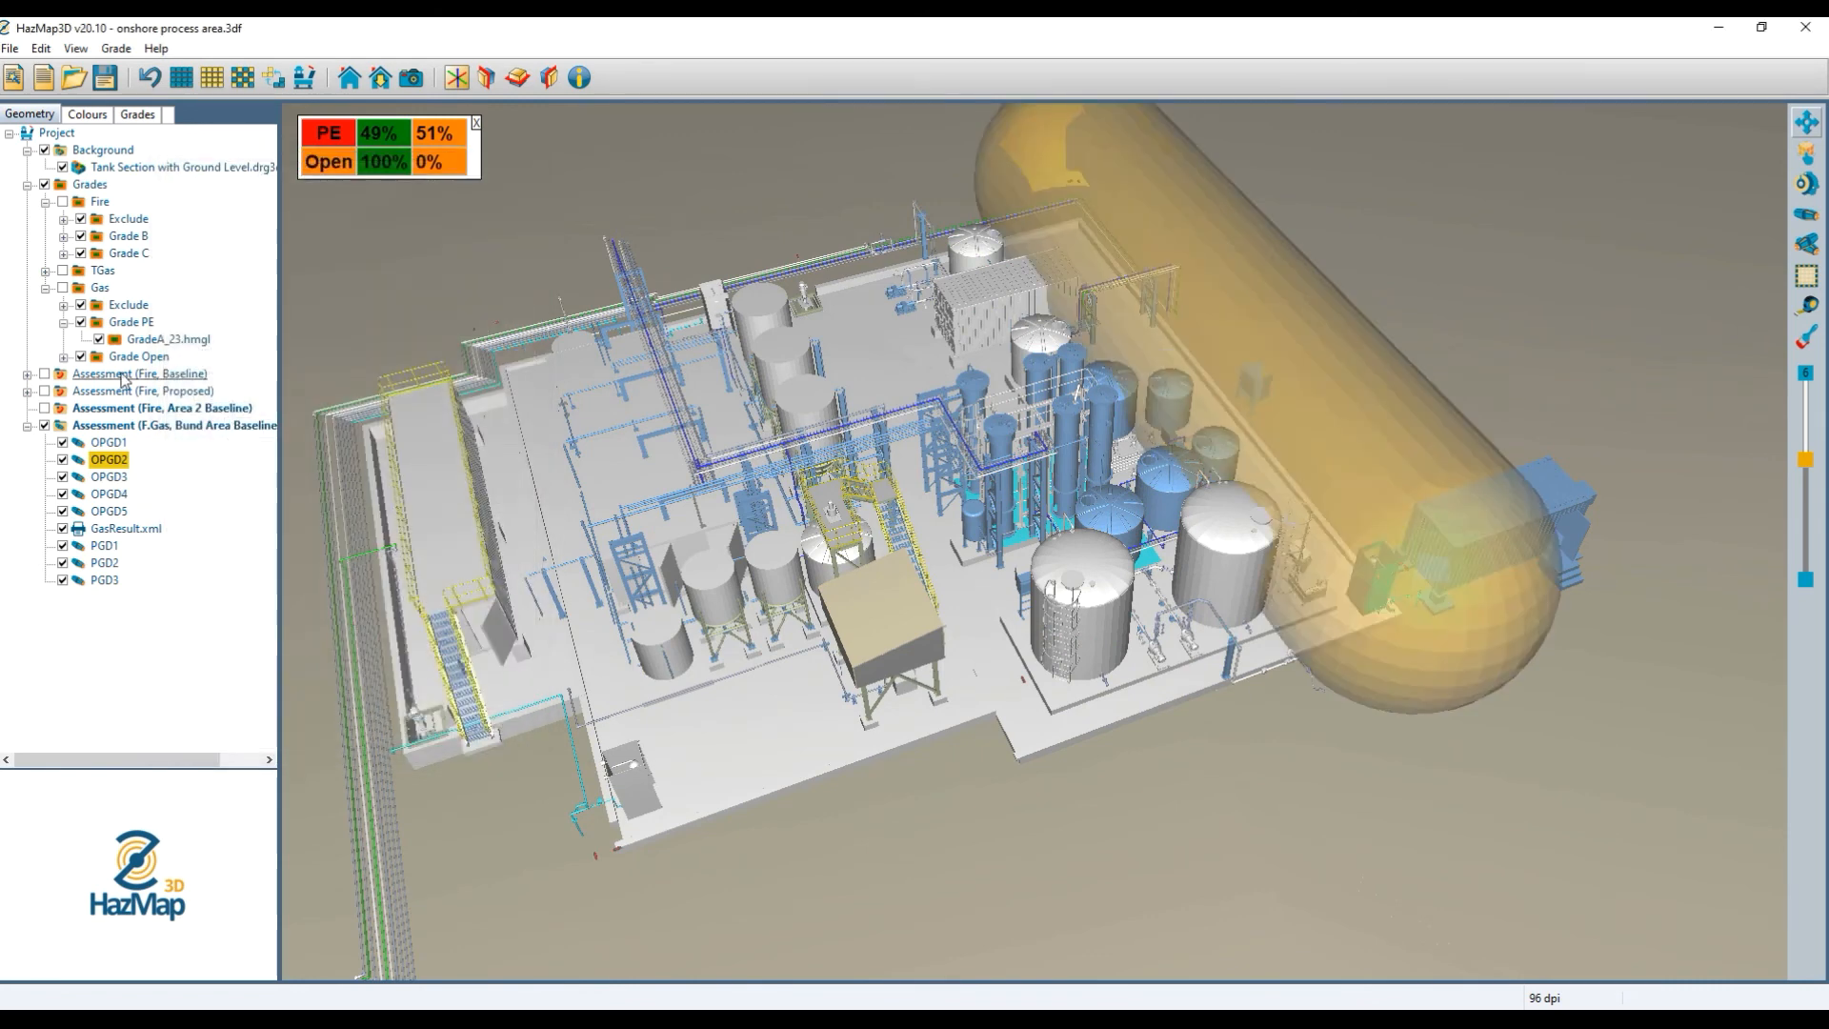
Set the display radius of open-path detector OPGD3 to 5.
click(114, 477)
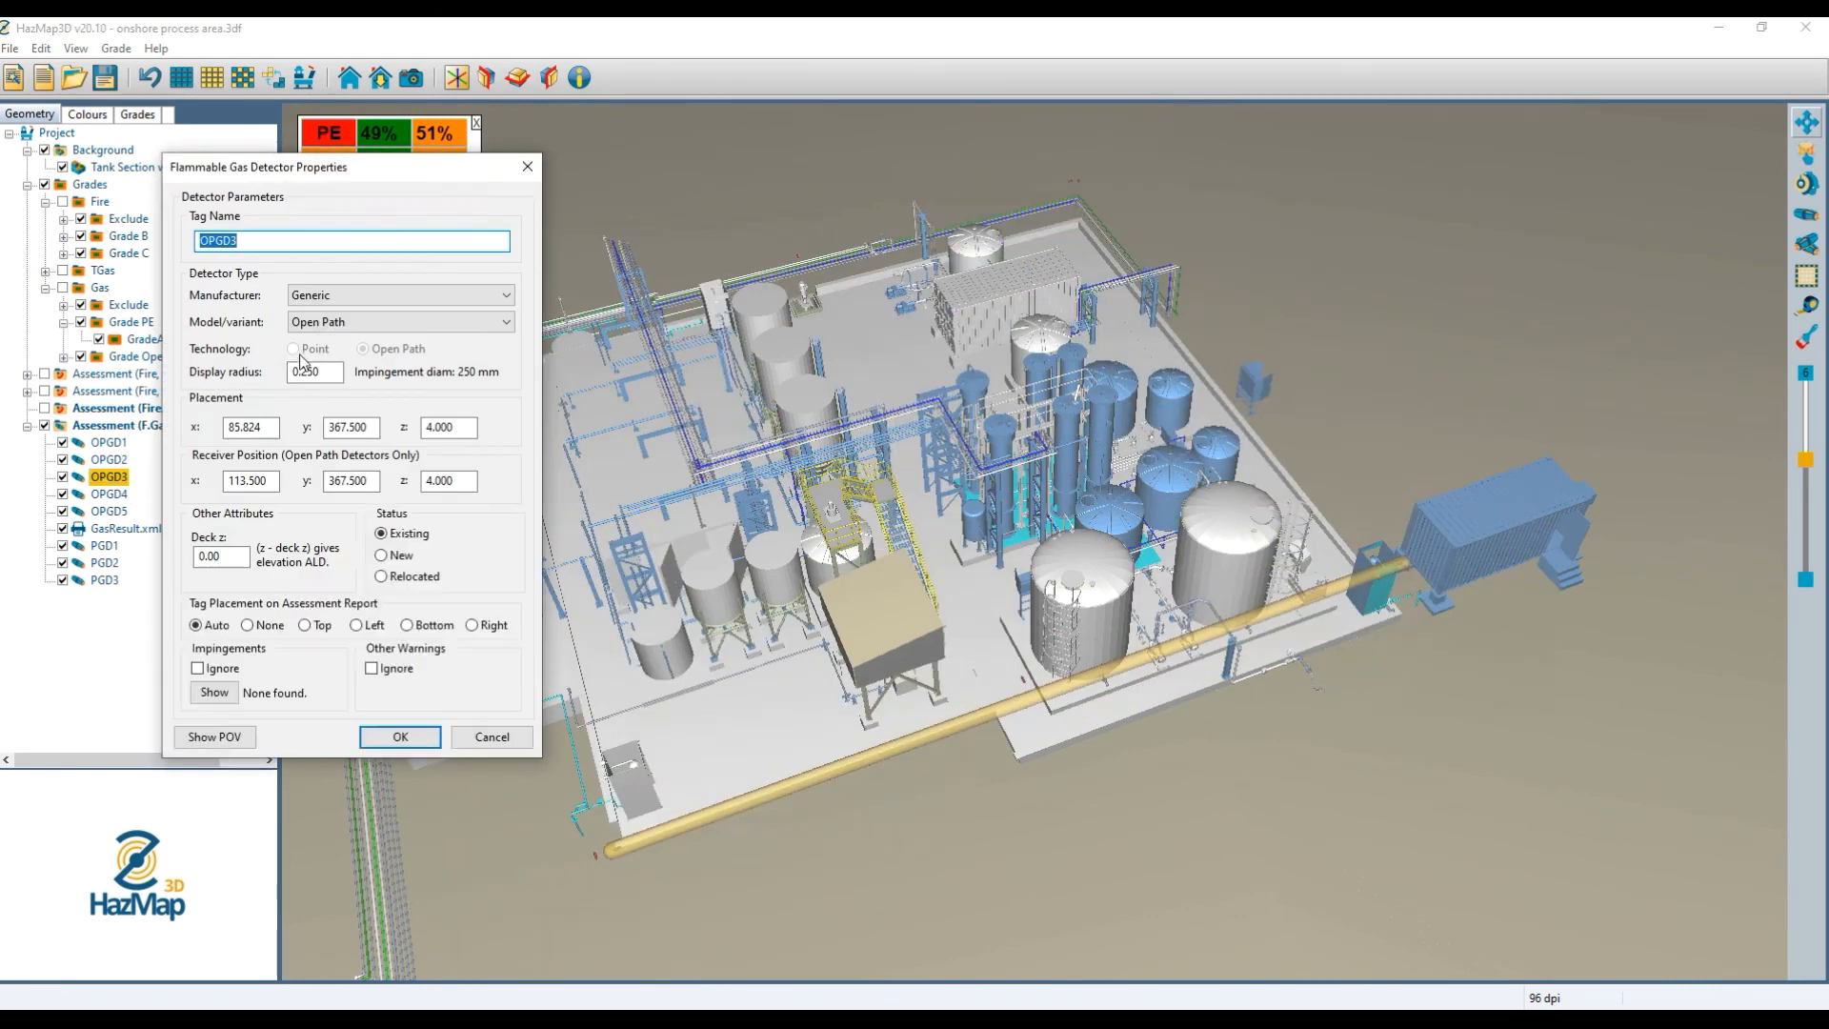
drag(329, 371, 104, 342)
text(5)
key(Return)
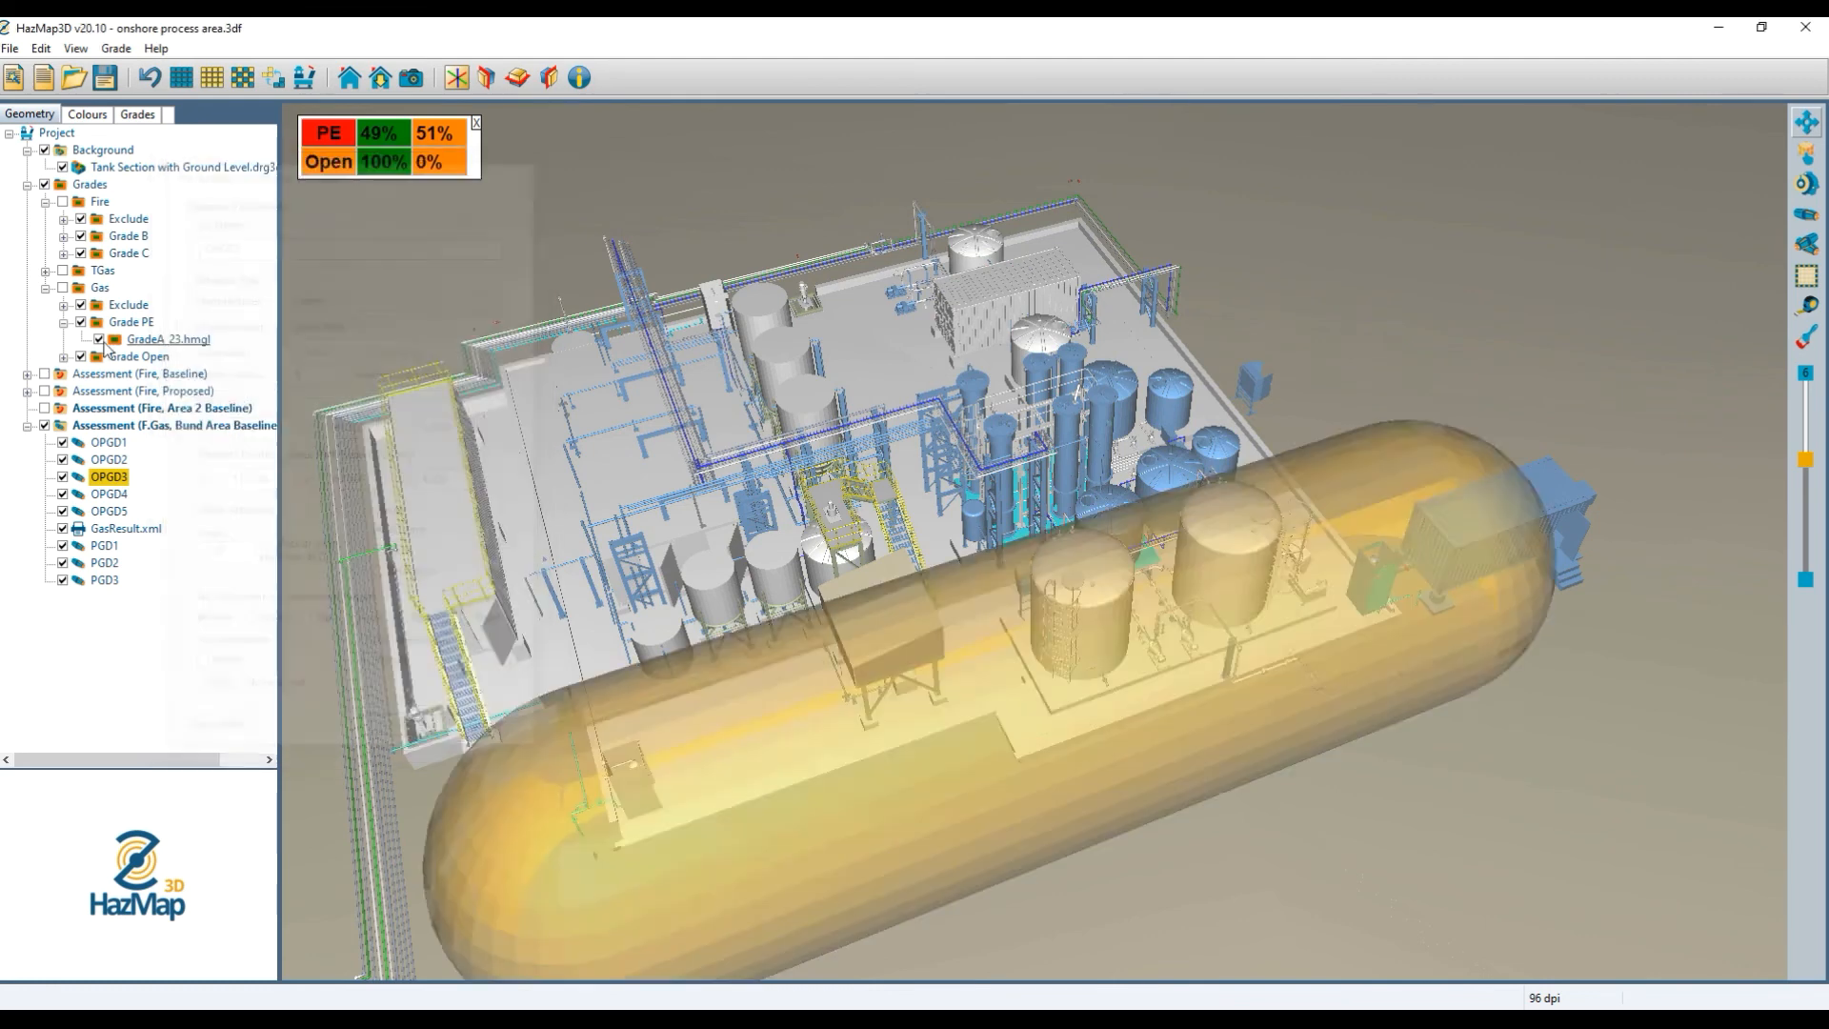
Set the display radius of open-path detector OPGD4 to 5.
click(109, 493)
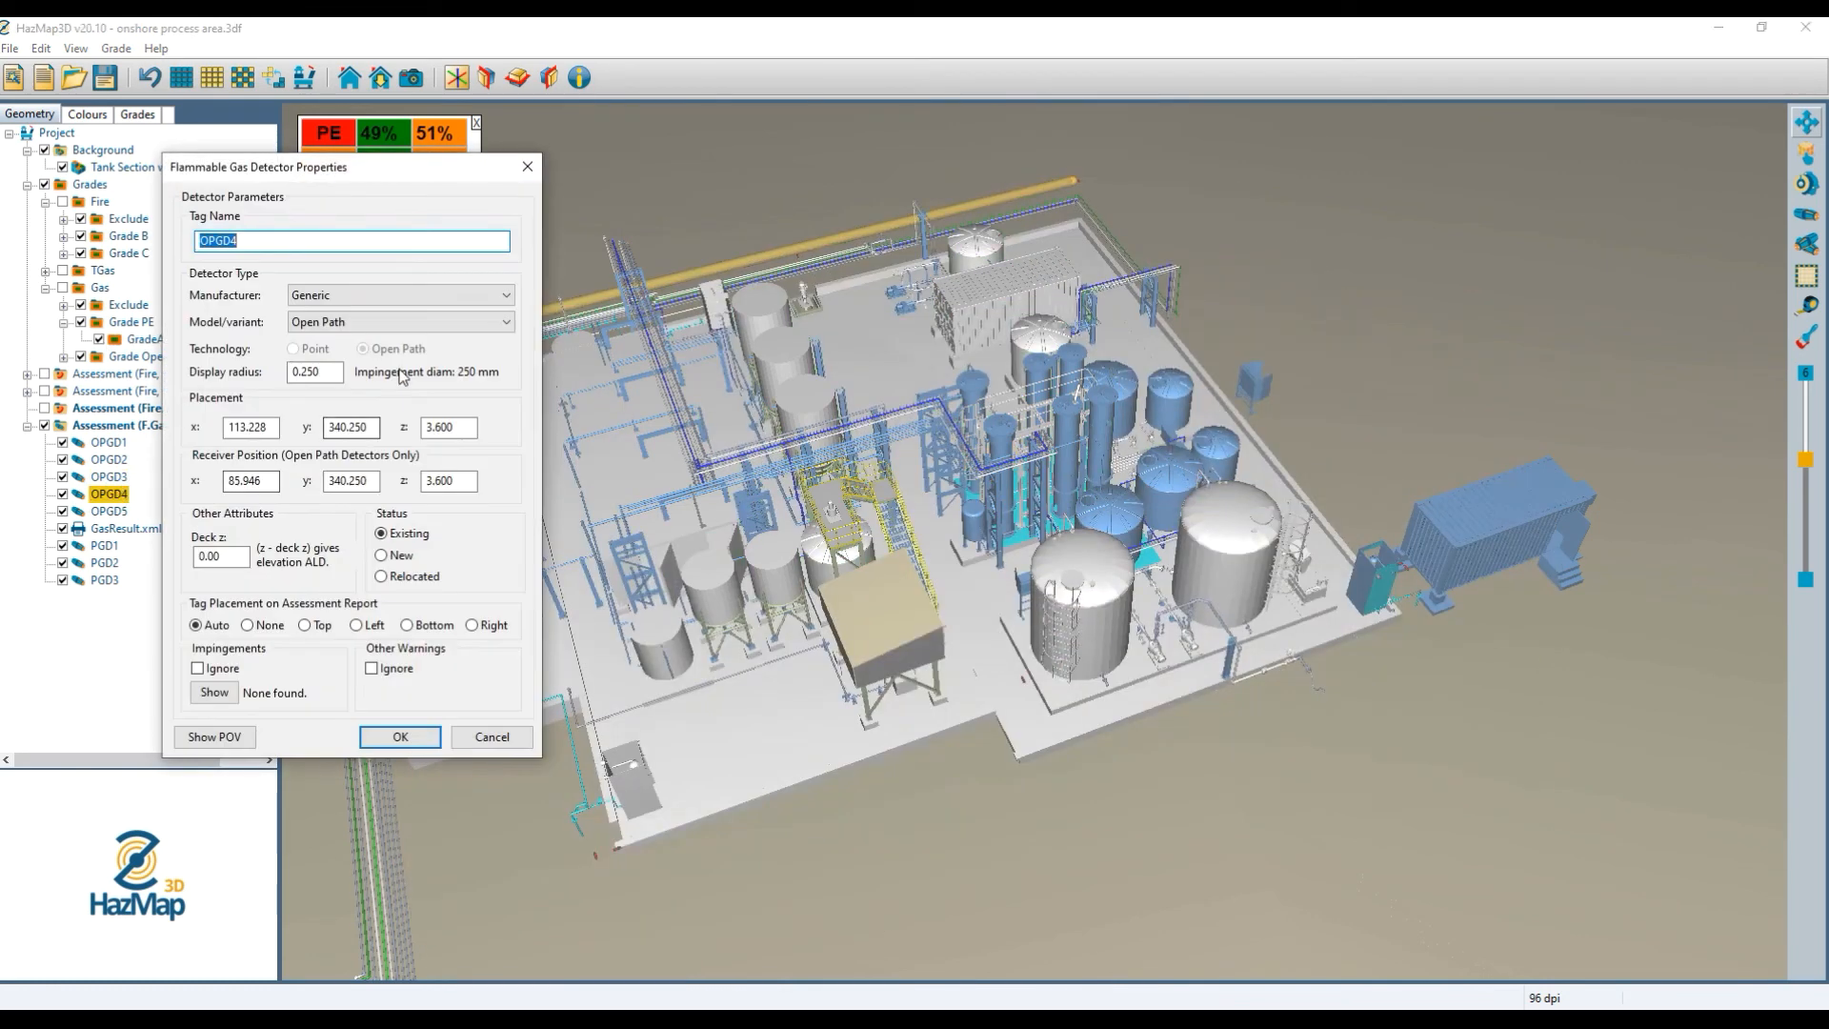
drag(328, 374, 39, 374)
text(5)
key(Return)
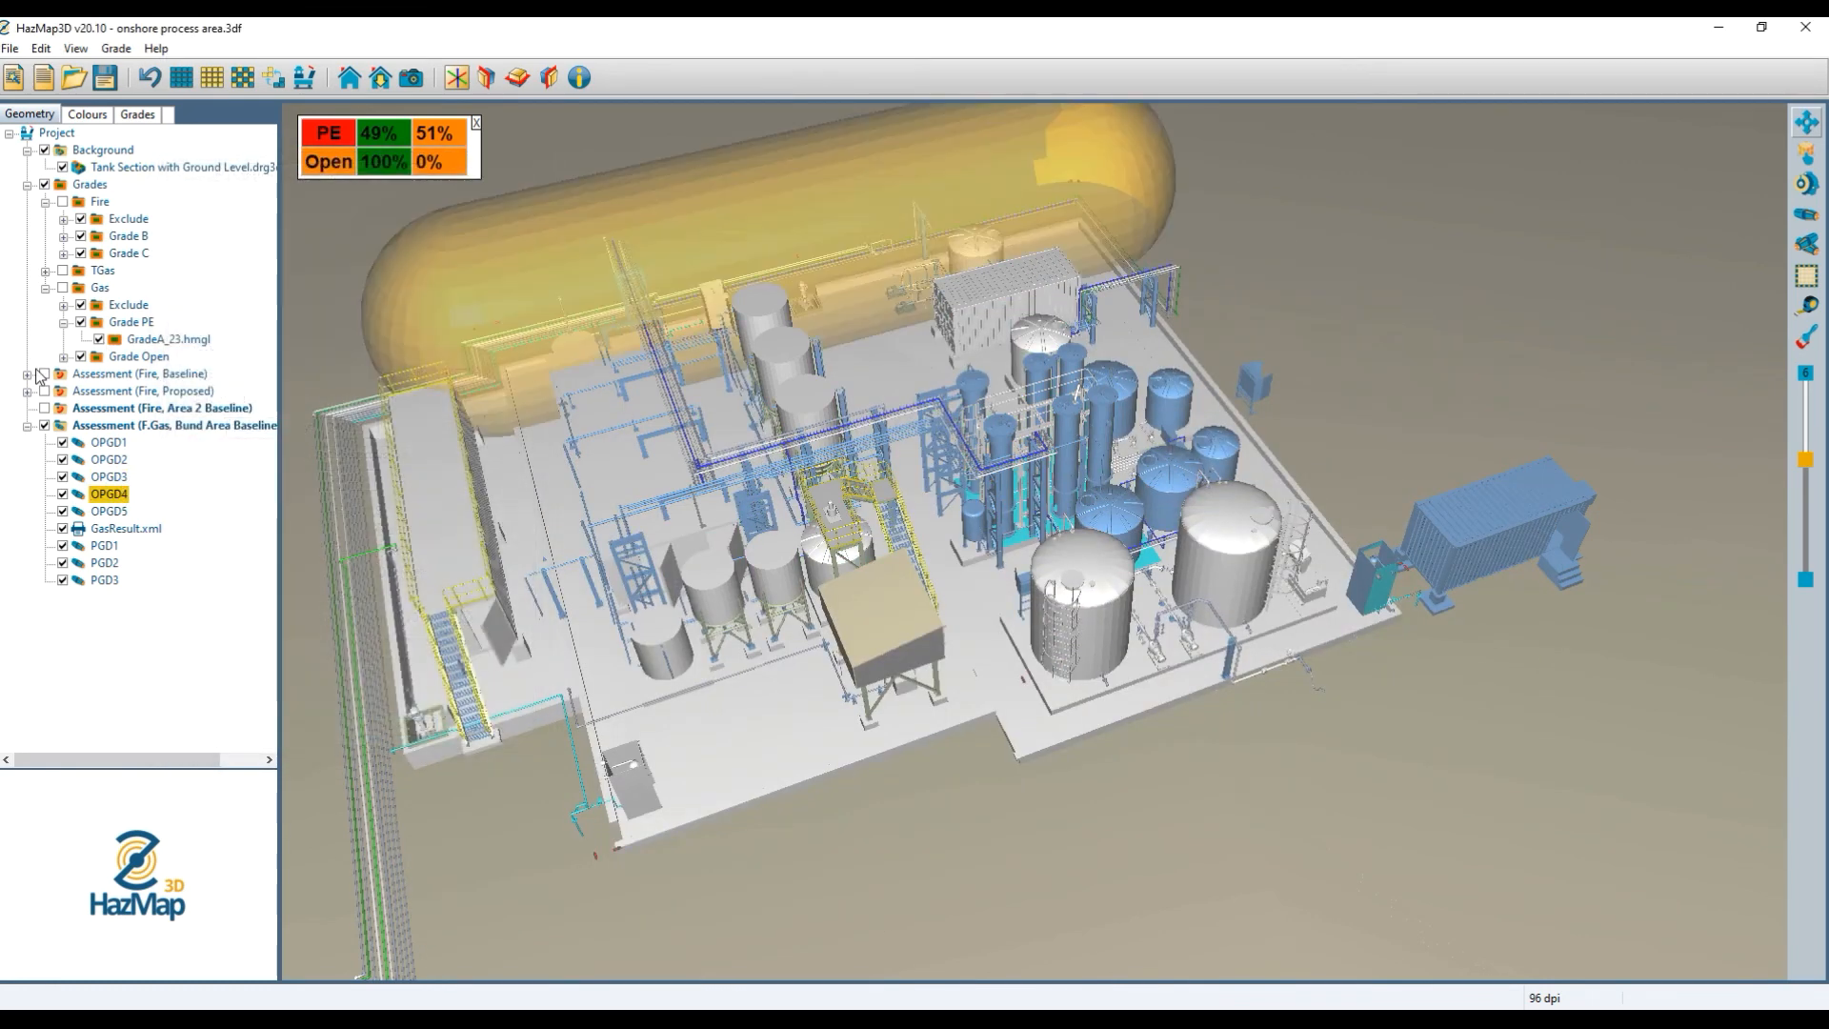
Set the display radius of open-path detector OPGD5 to 5.
double_click(109, 511)
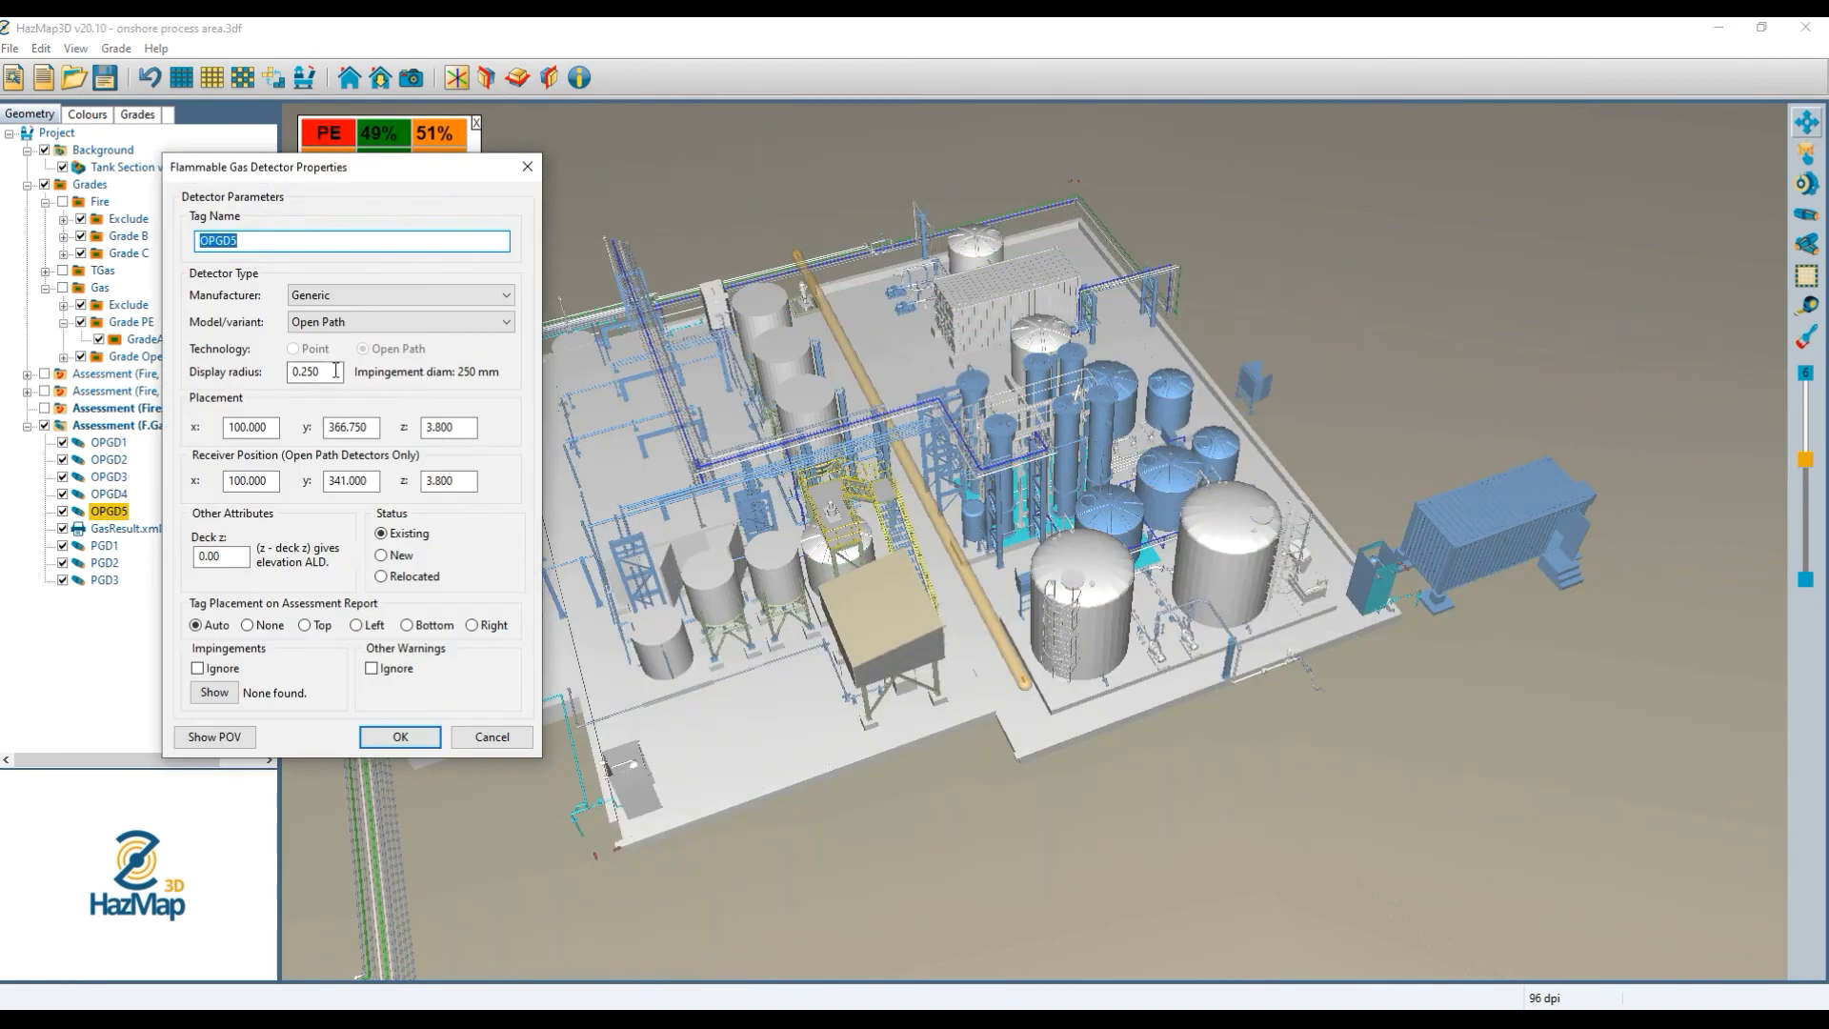
drag(336, 371, 43, 336)
text(5)
key(Return)
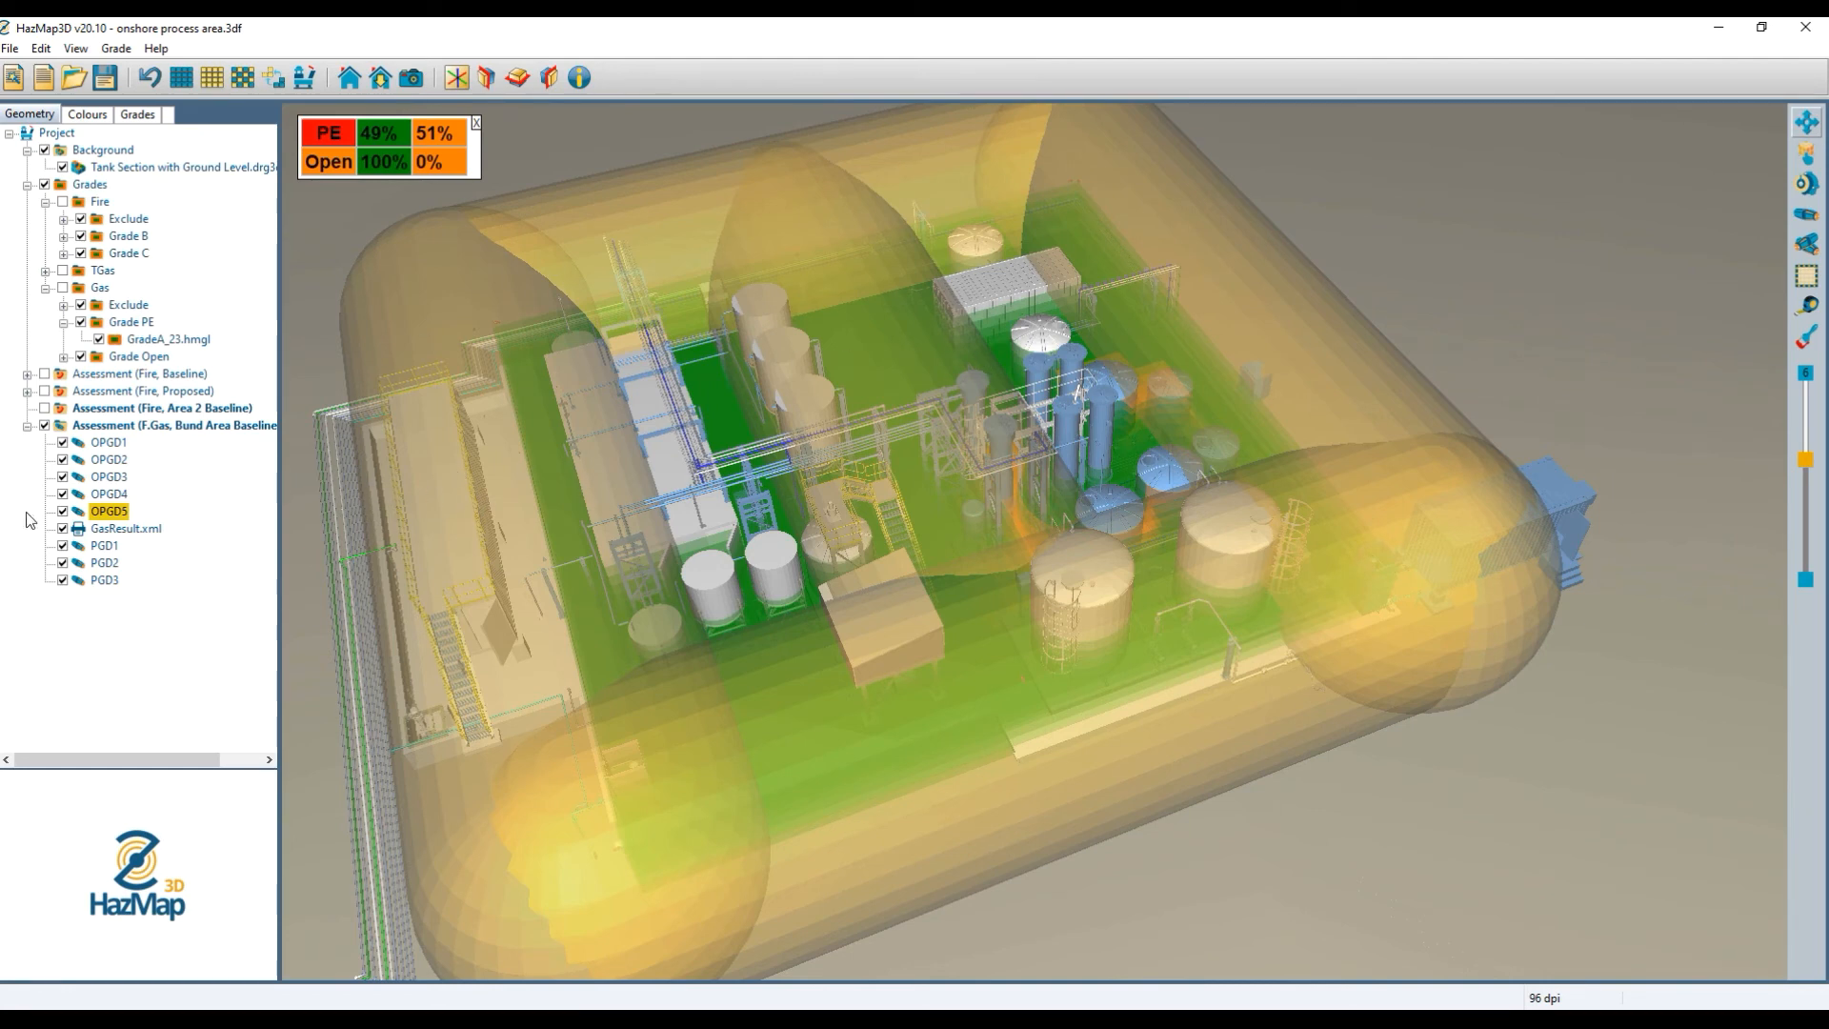
Set the display radius of point detector PGD1 to 2.5.
double_click(104, 546)
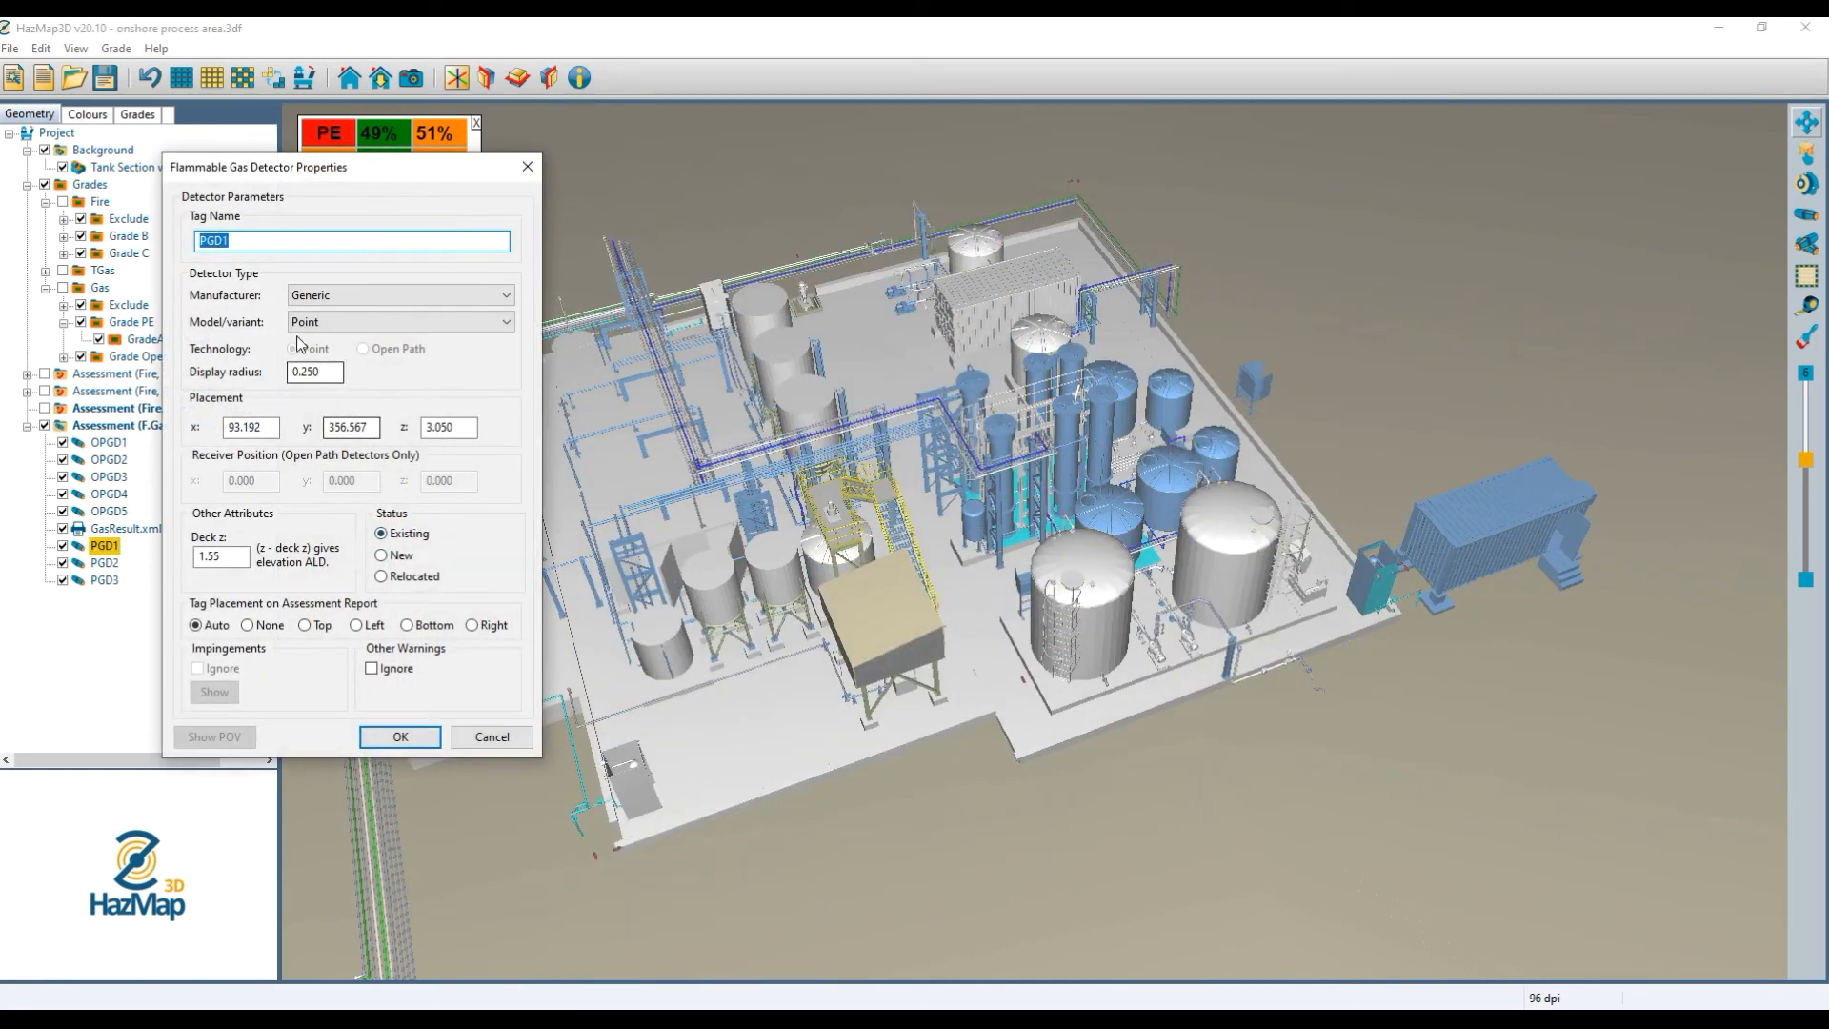
key(Tab)
key(Tab)
key(Tab)
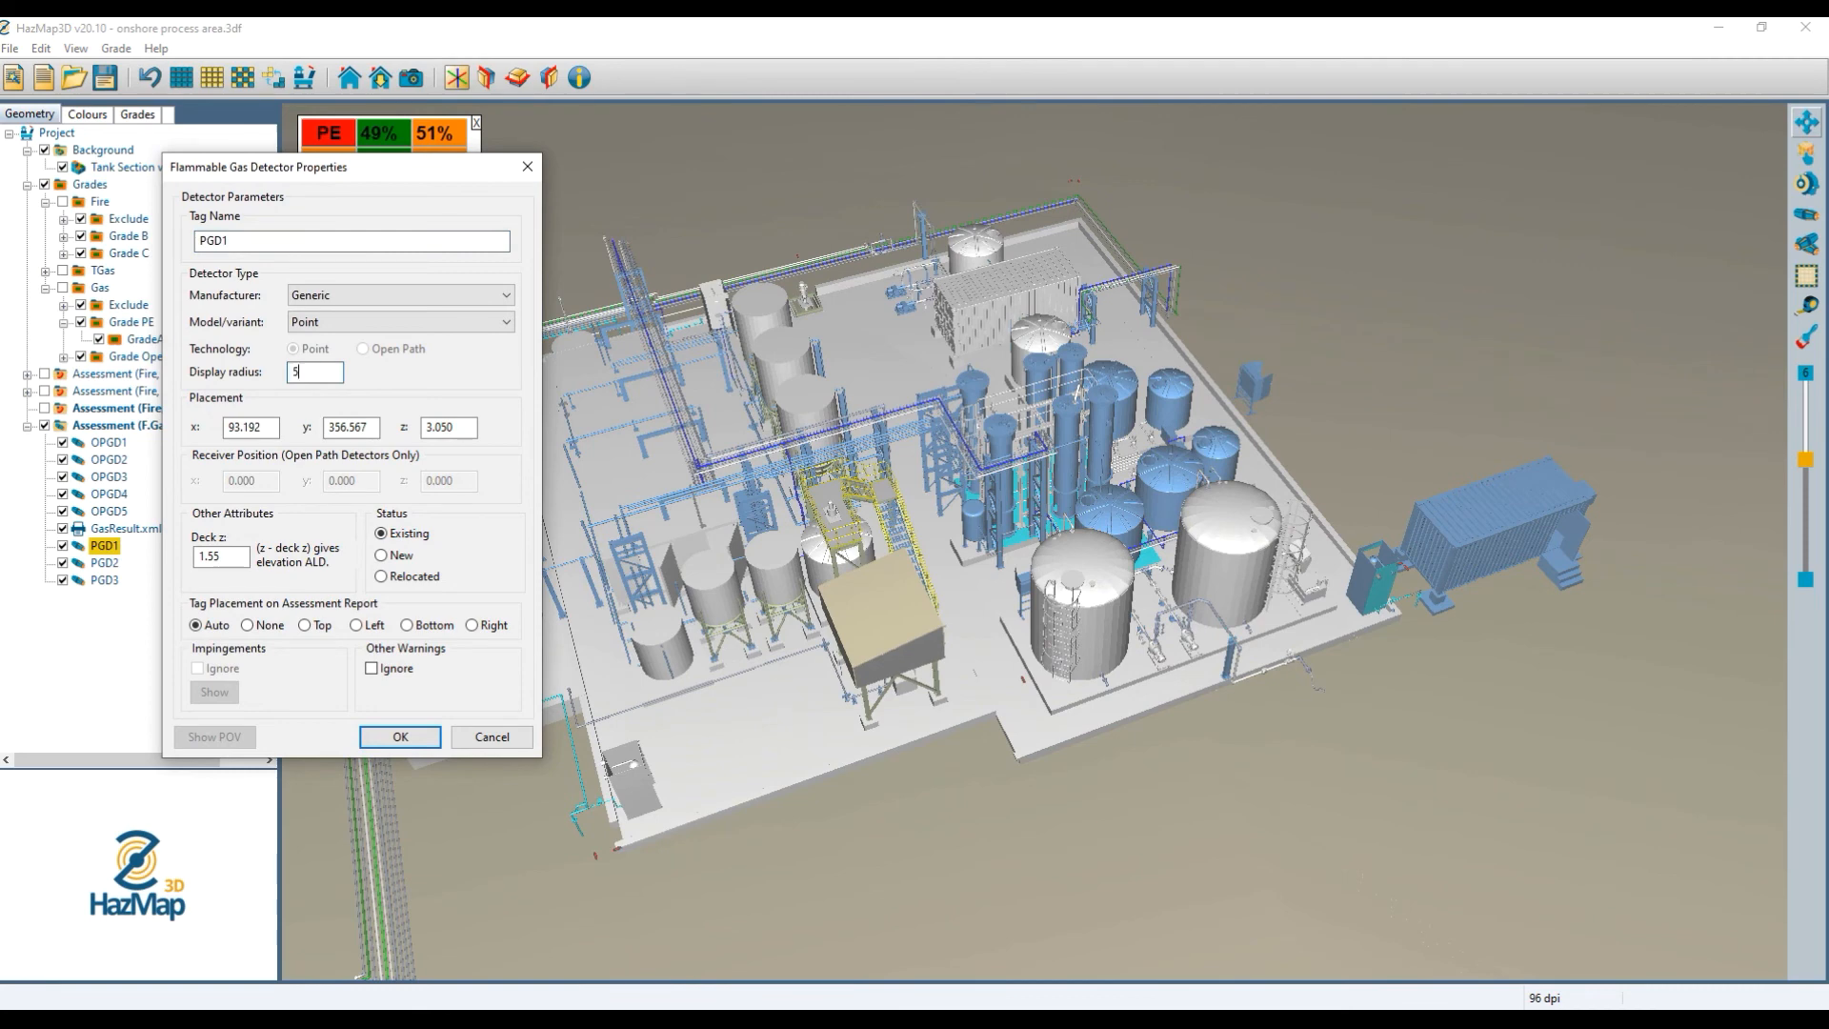
key(BackSpace)
text(2.5)
key(Return)
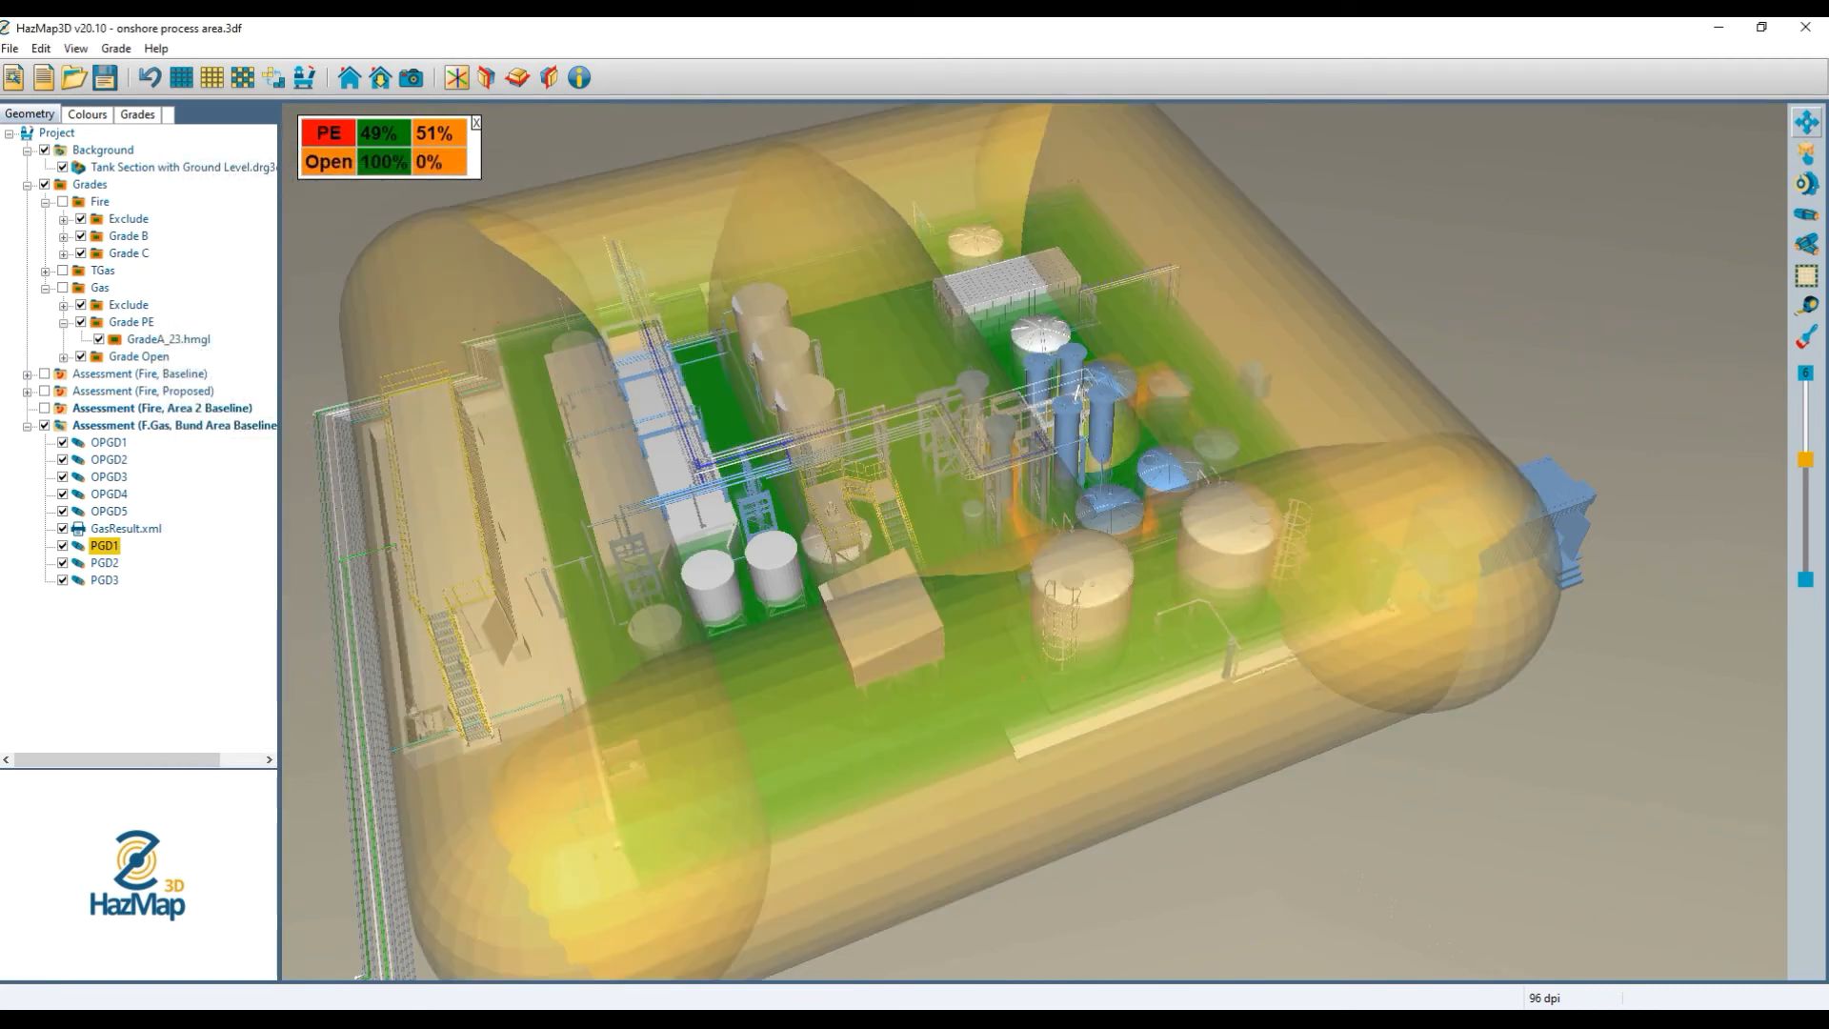
Set the display radius of point detector PGD2 to 2.5.
double_click(105, 563)
double_click(314, 371)
text(5)
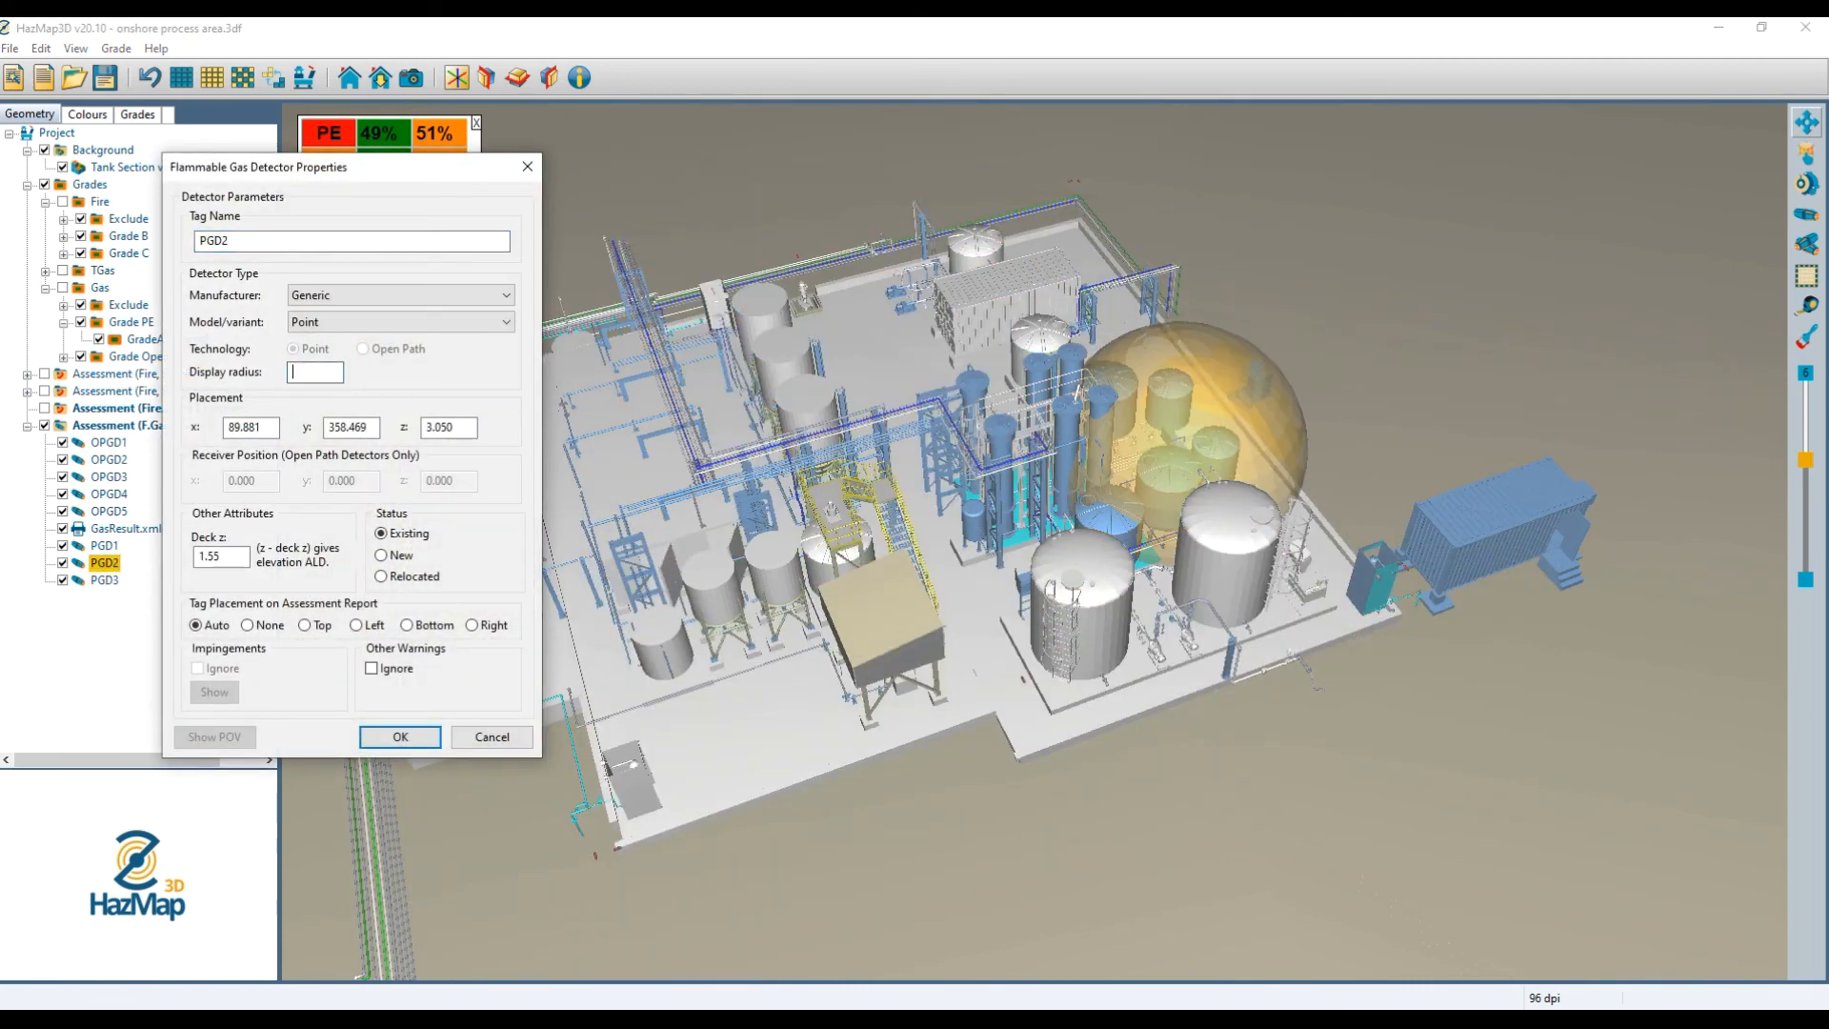
text(2.5)
key(Return)
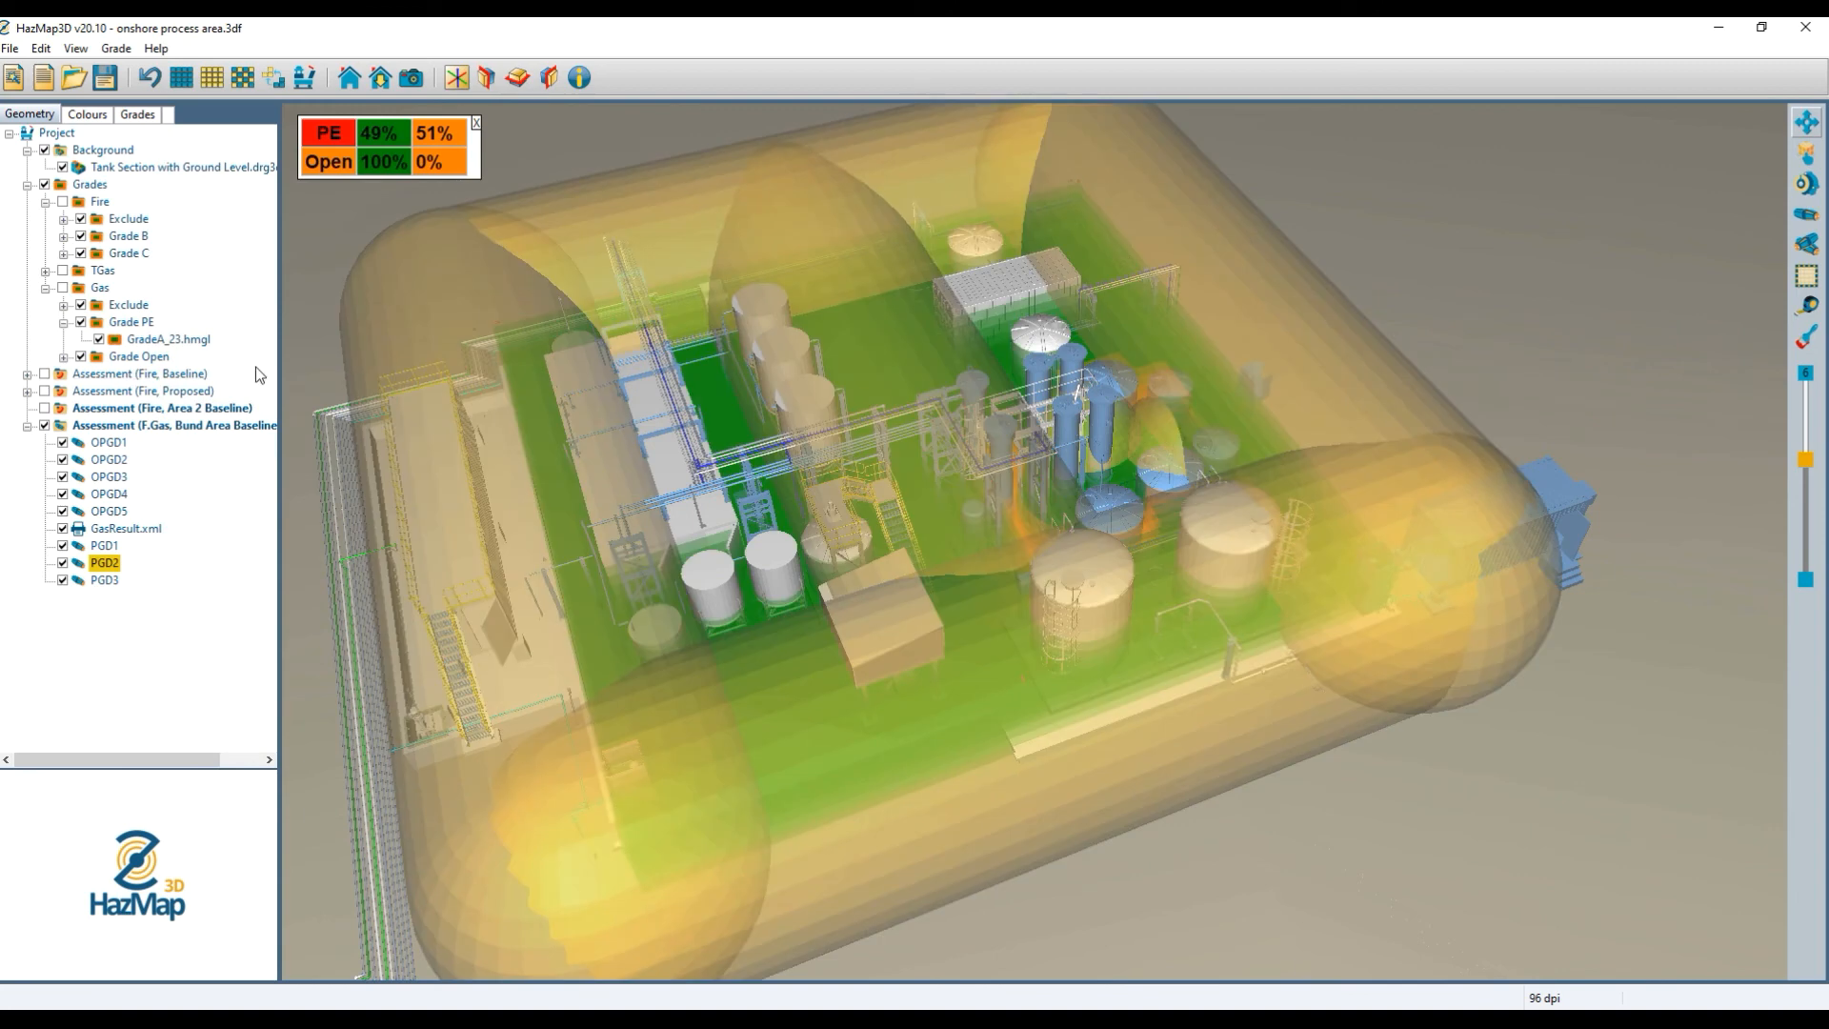
Set the display radius of point detector PGD3 to 2.5.
double_click(104, 580)
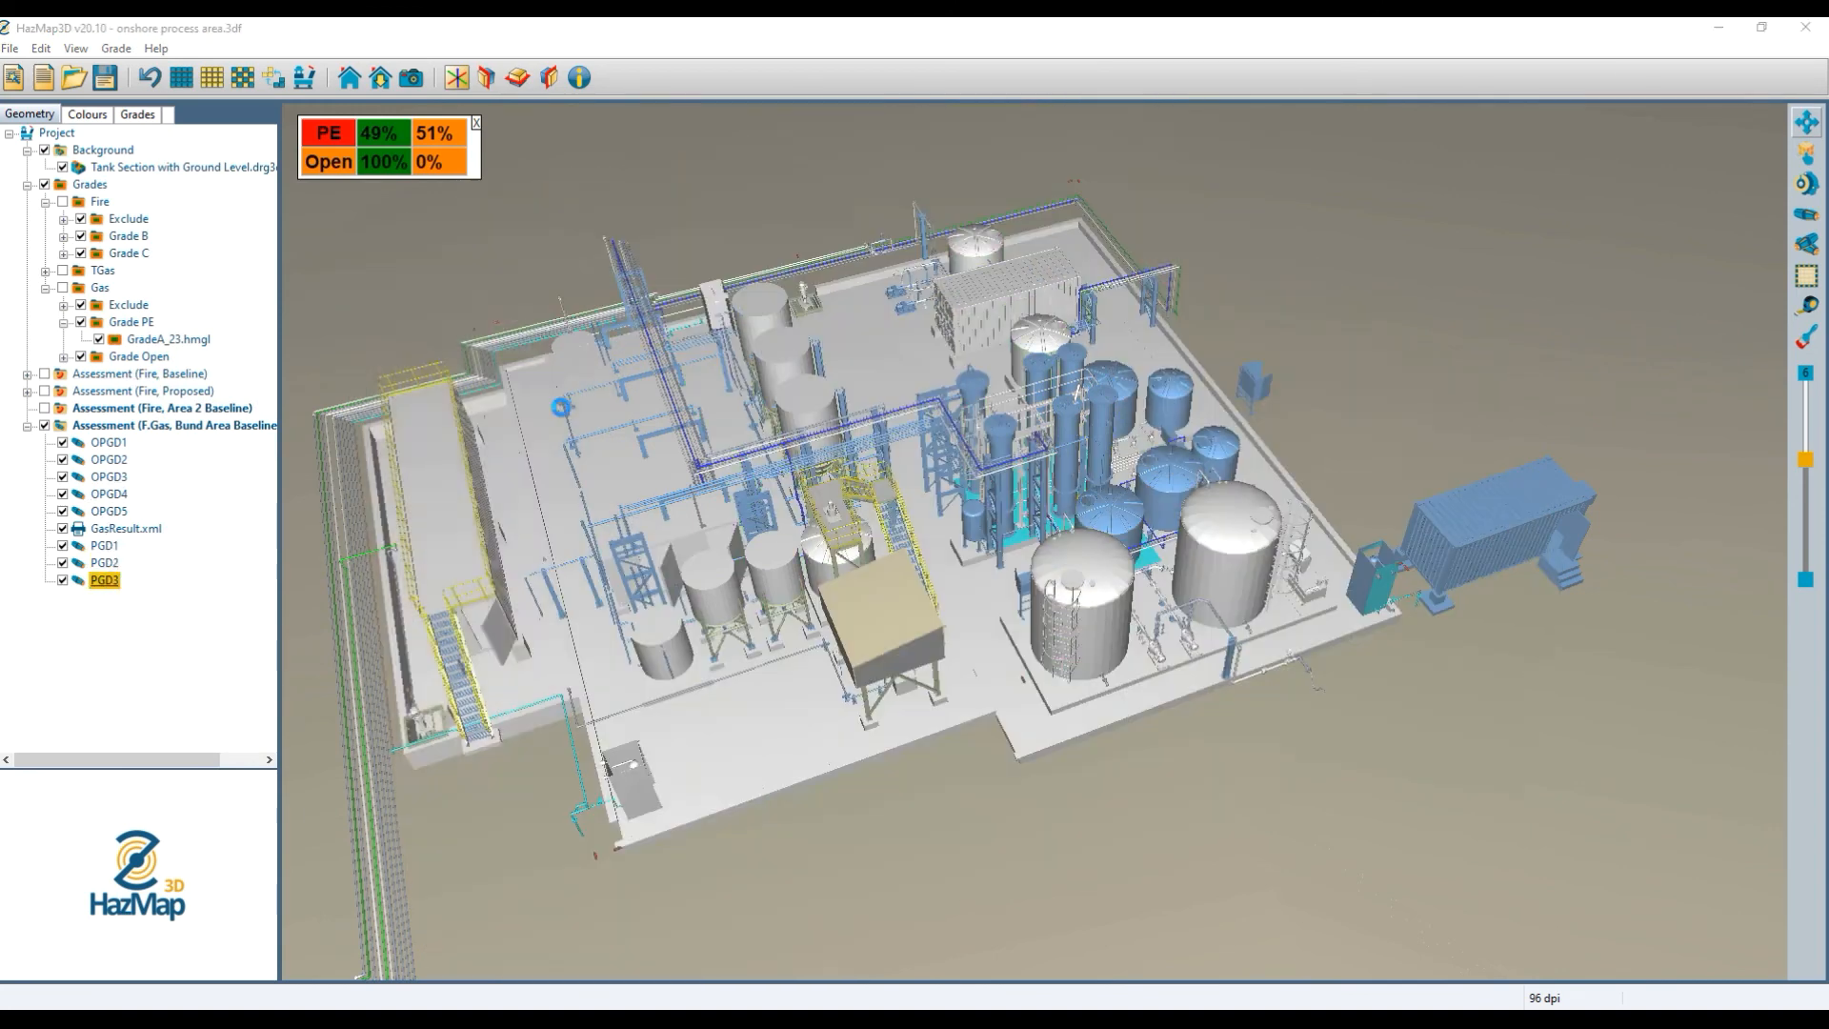
double_click(315, 371)
text(2.)
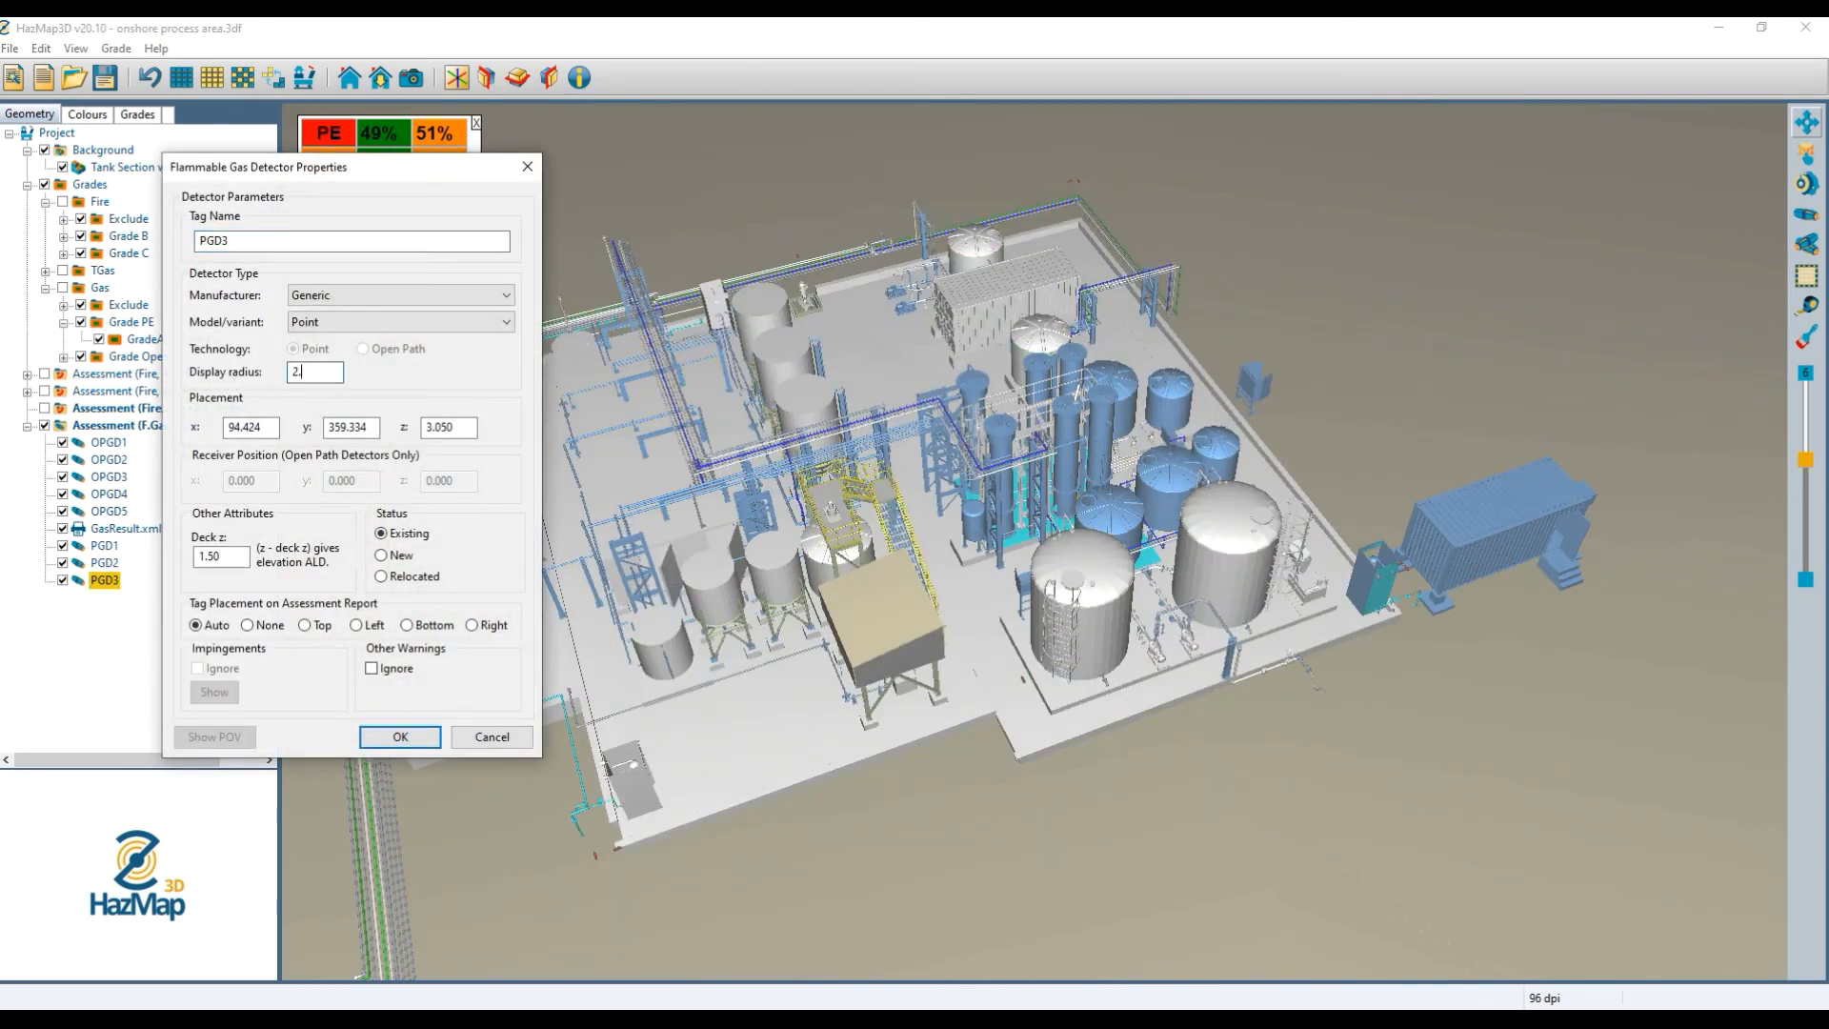
text(5)
key(Return)
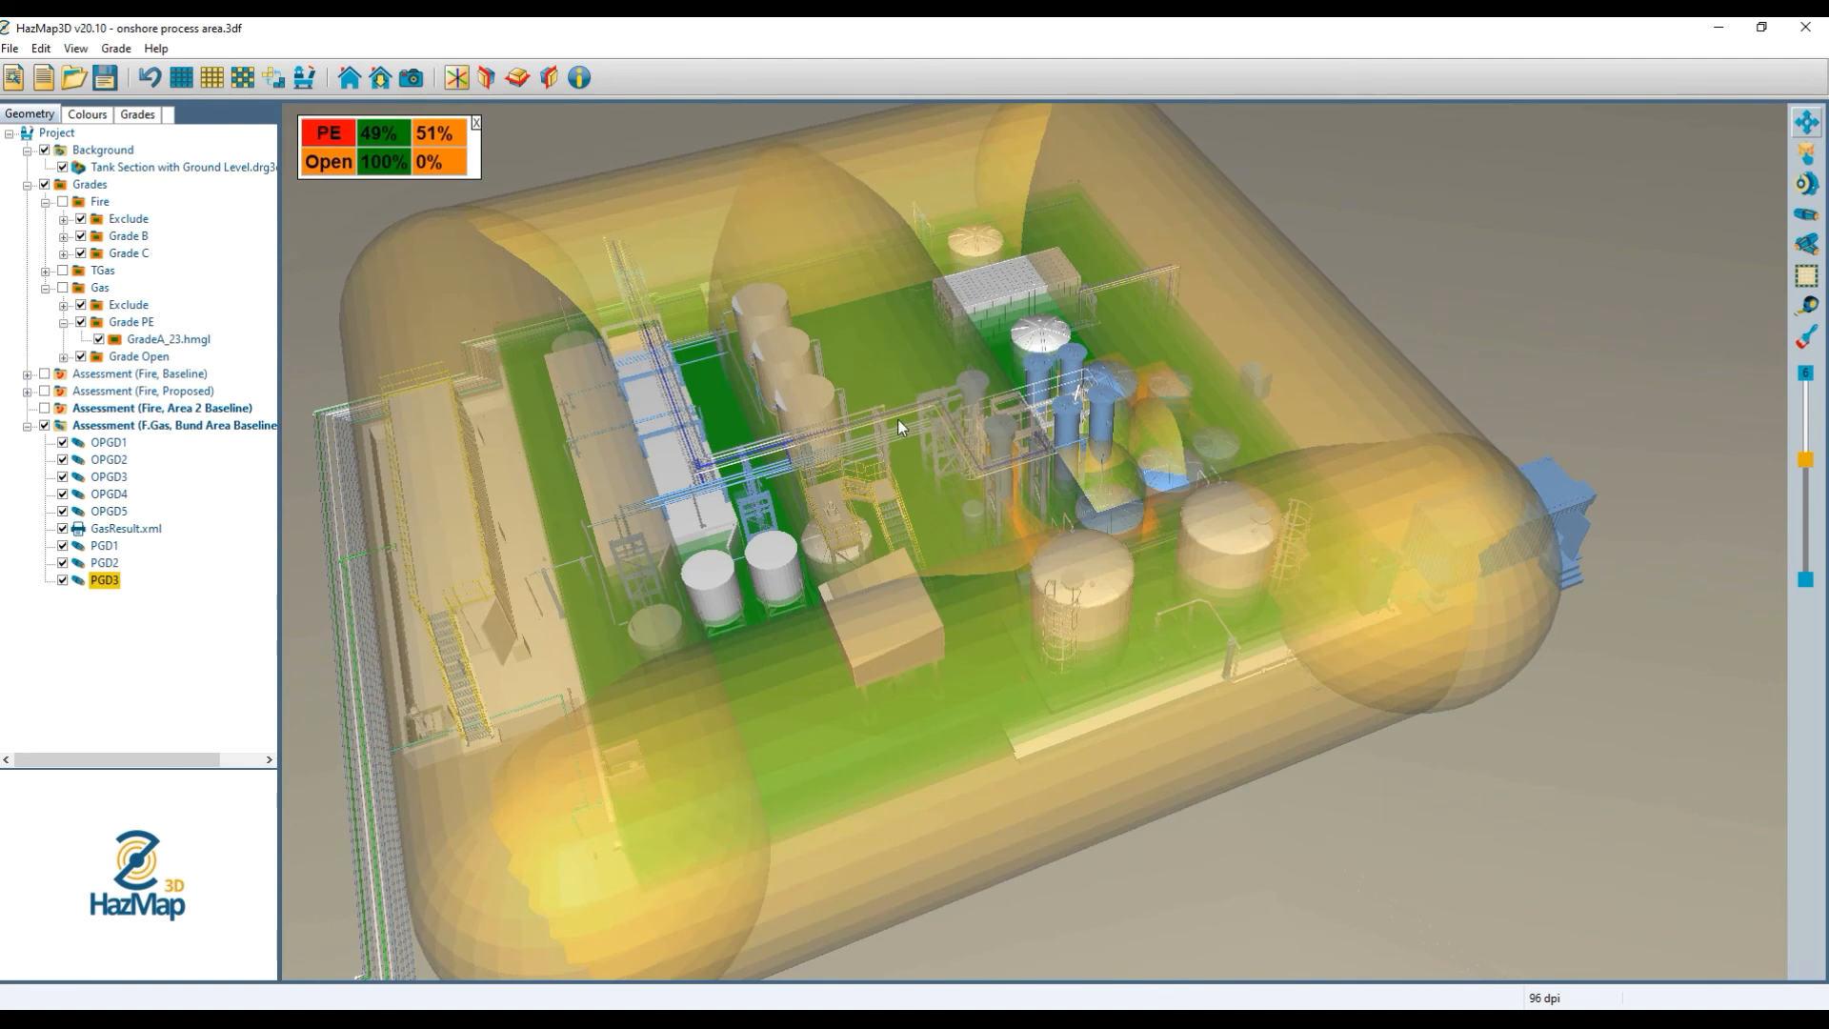
Move GasResult.xml below PGD3 in the order of the Bund Area gas assessment.
click(128, 528)
key(ctrl+Down)
key(ctrl+Down)
key(ctrl+Down)
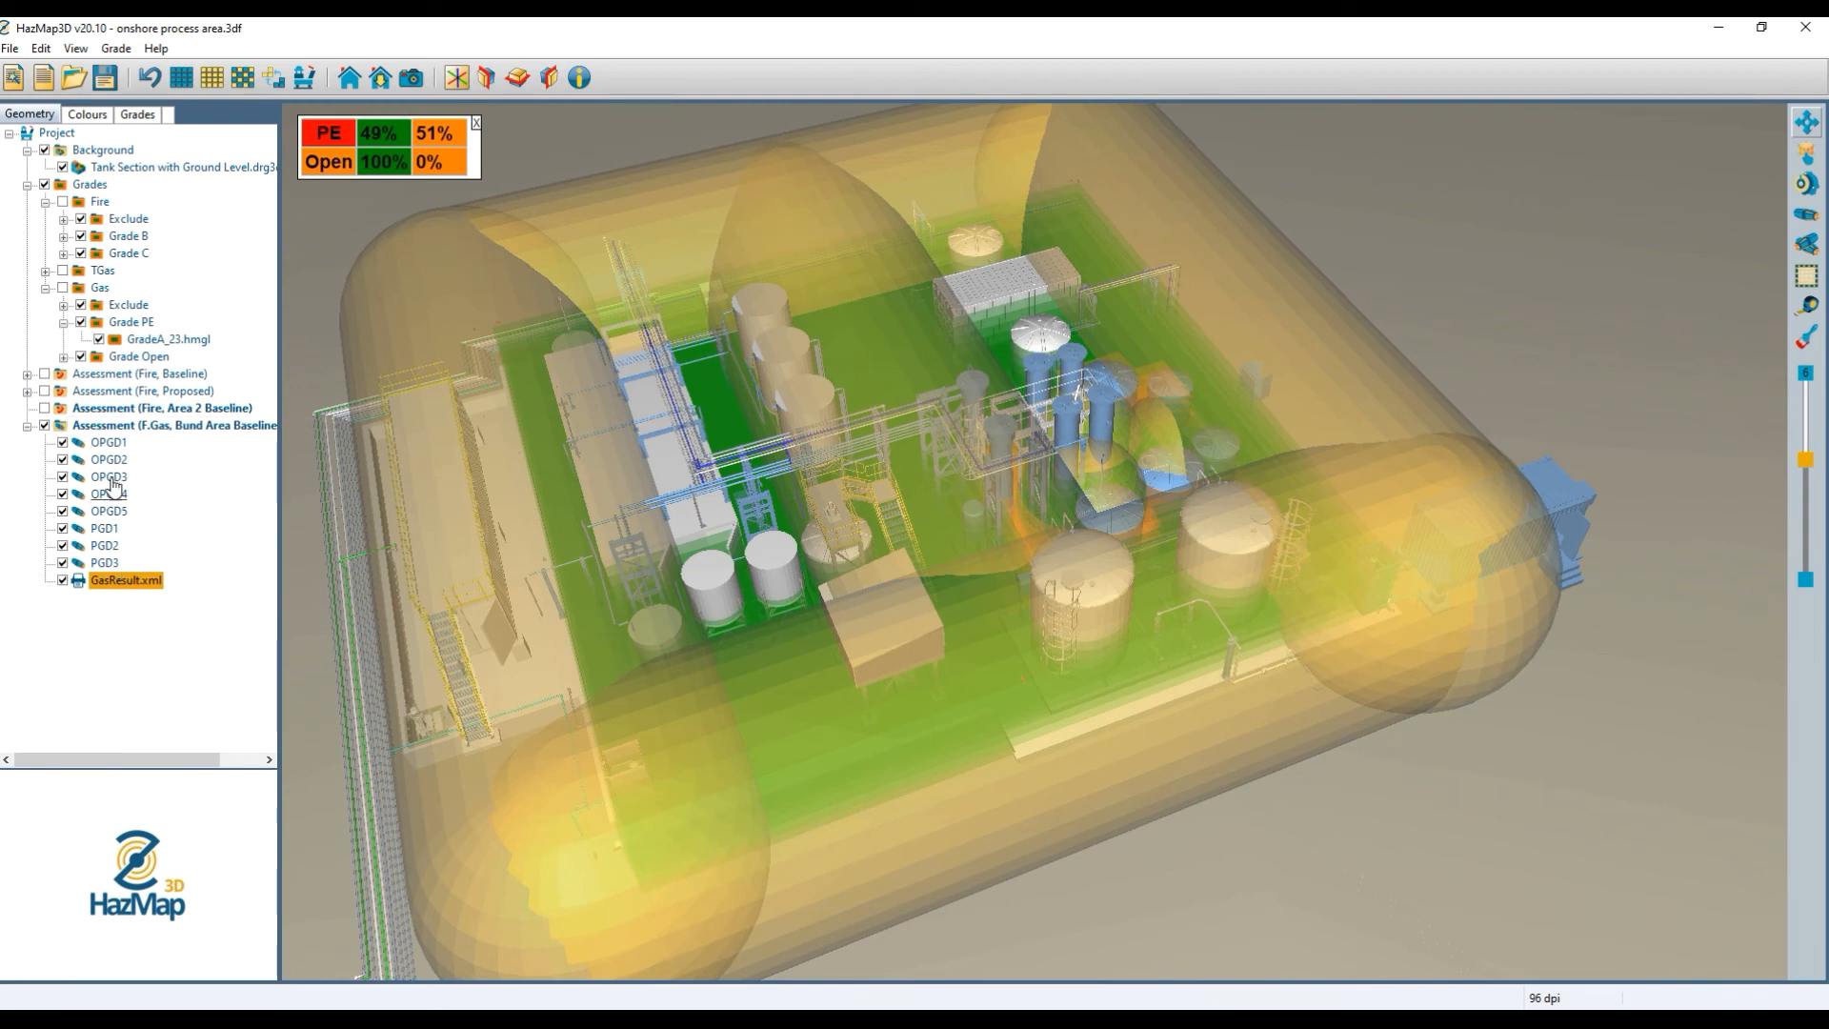
scroll(533, 450, down, 1)
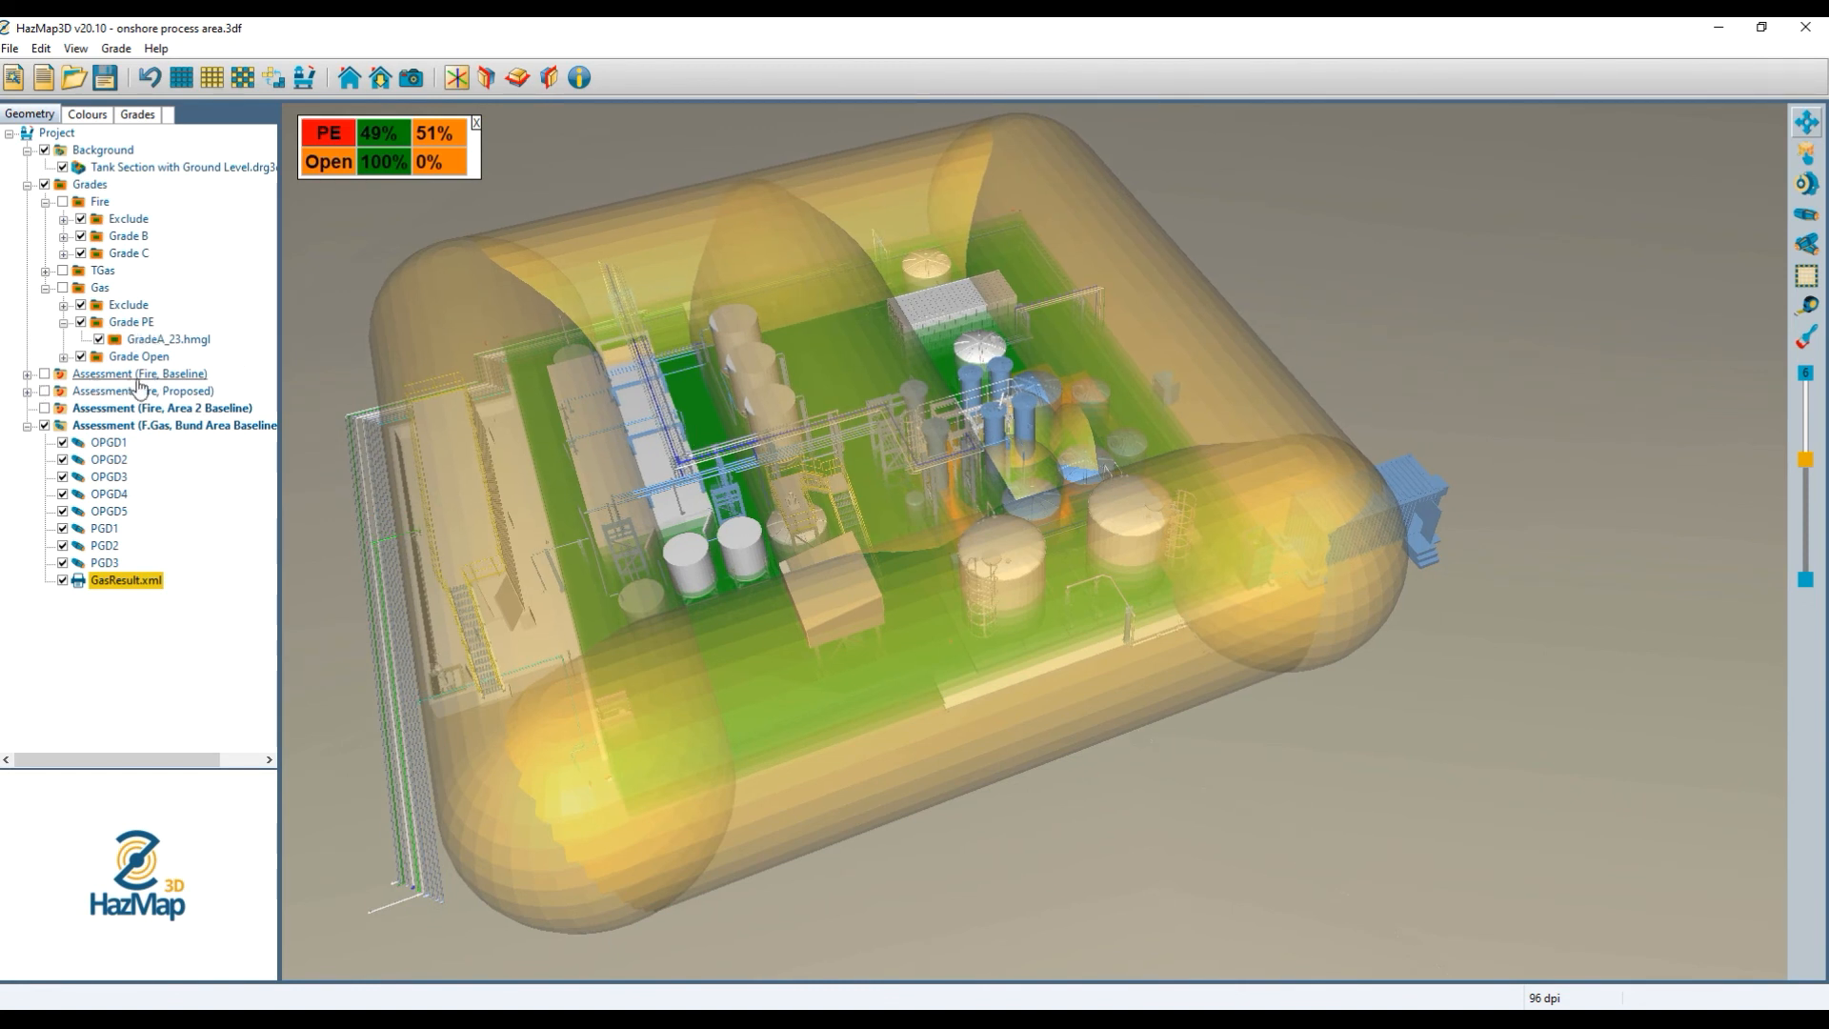
Examine the detectors of the Fire Baseline and Fire Proposed assessments, comparing the status of the proposed Det01 and Det06.
click(27, 374)
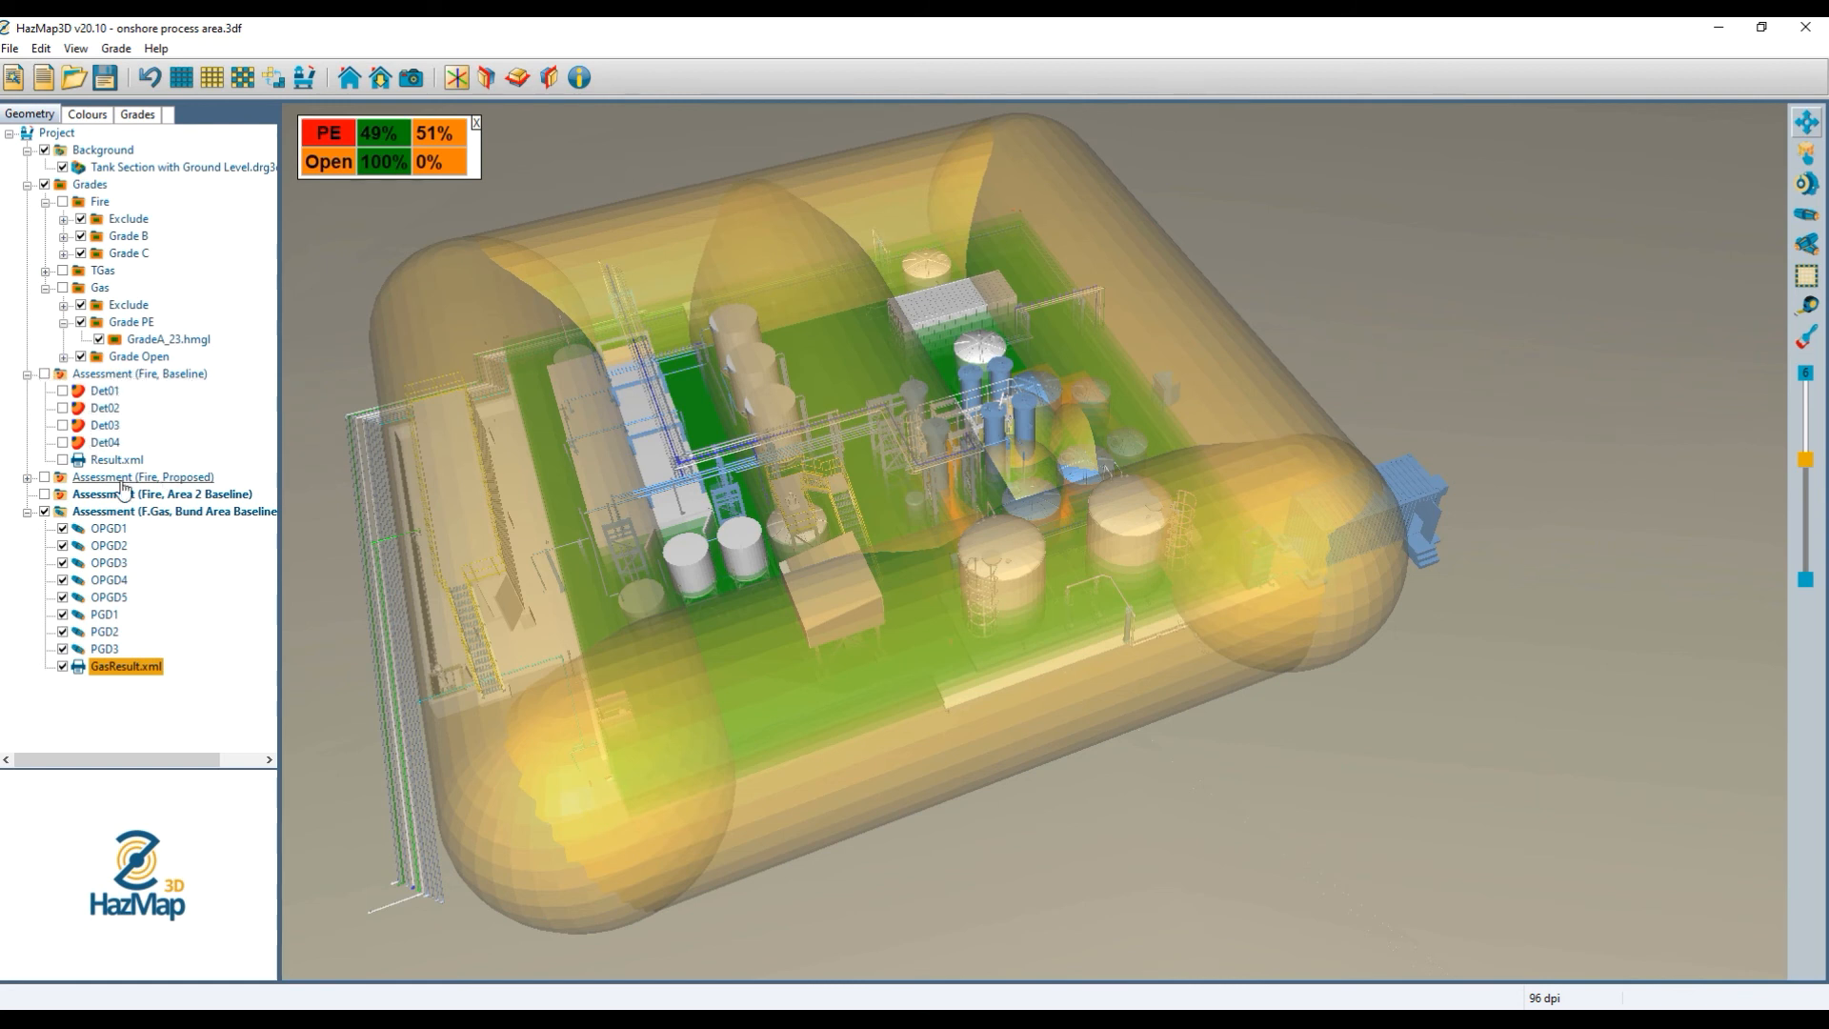
click(28, 477)
click(94, 493)
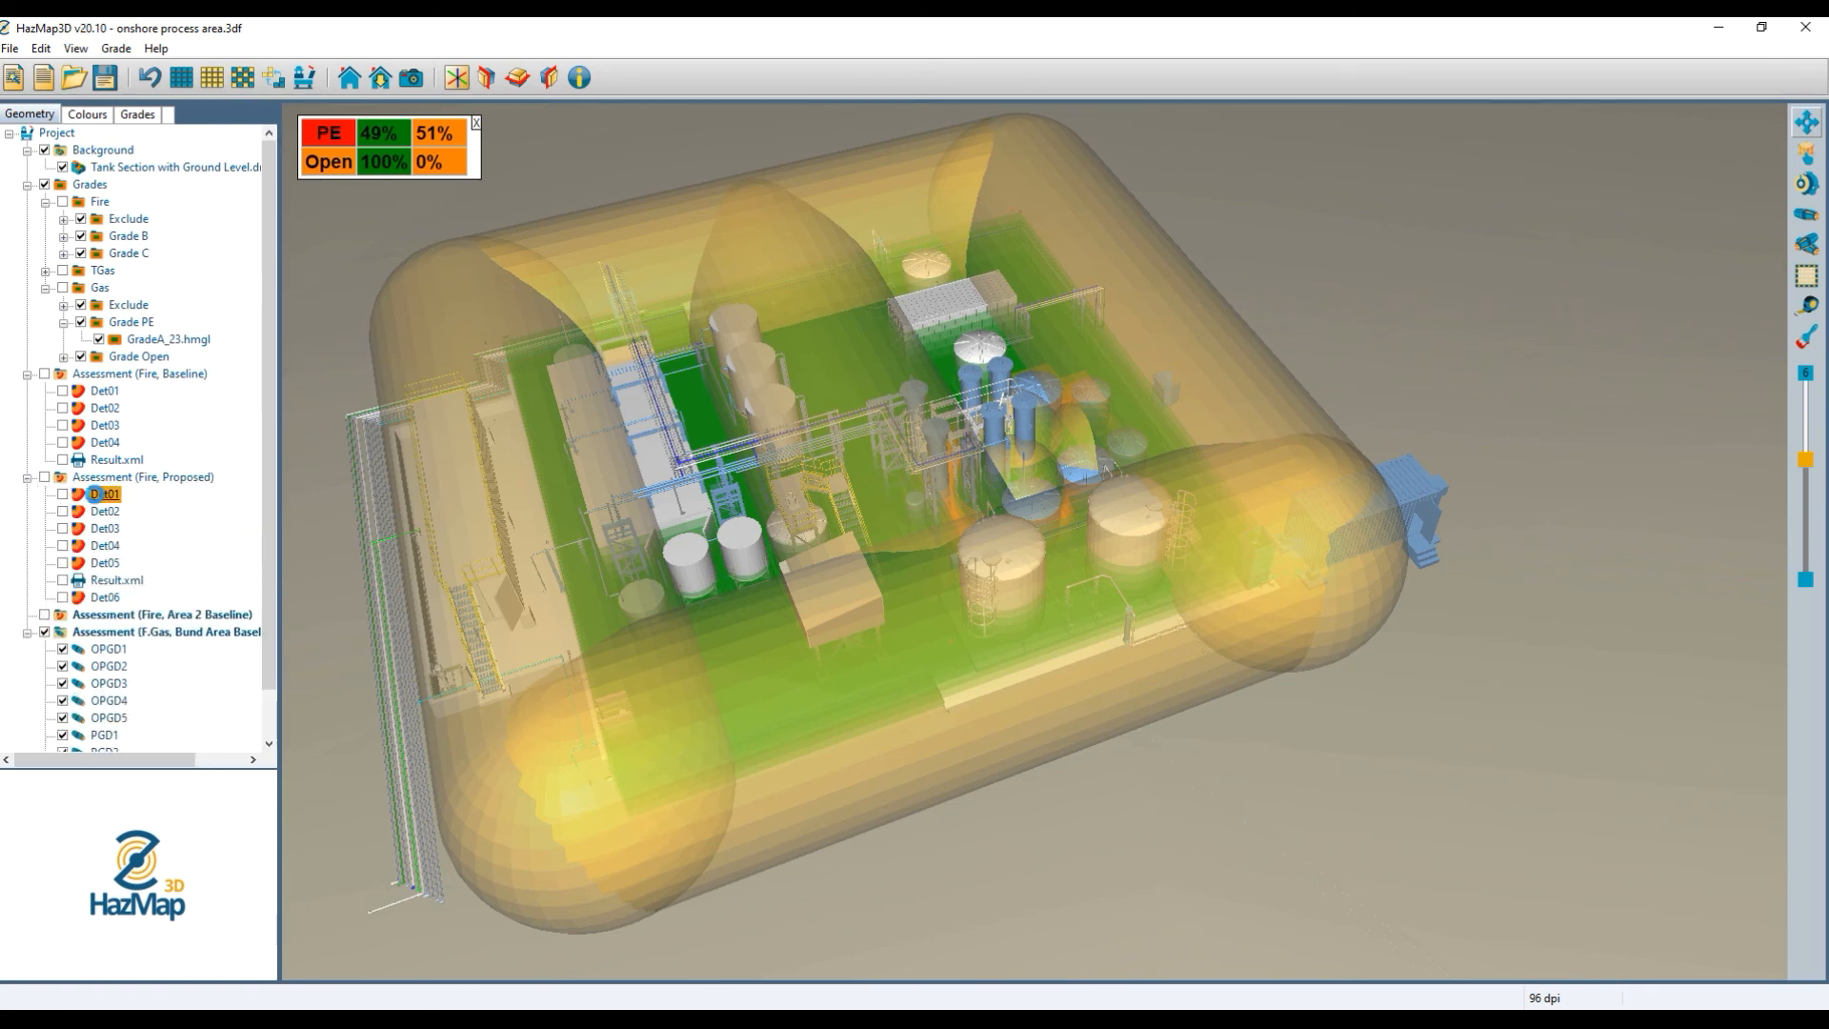
double_click(94, 494)
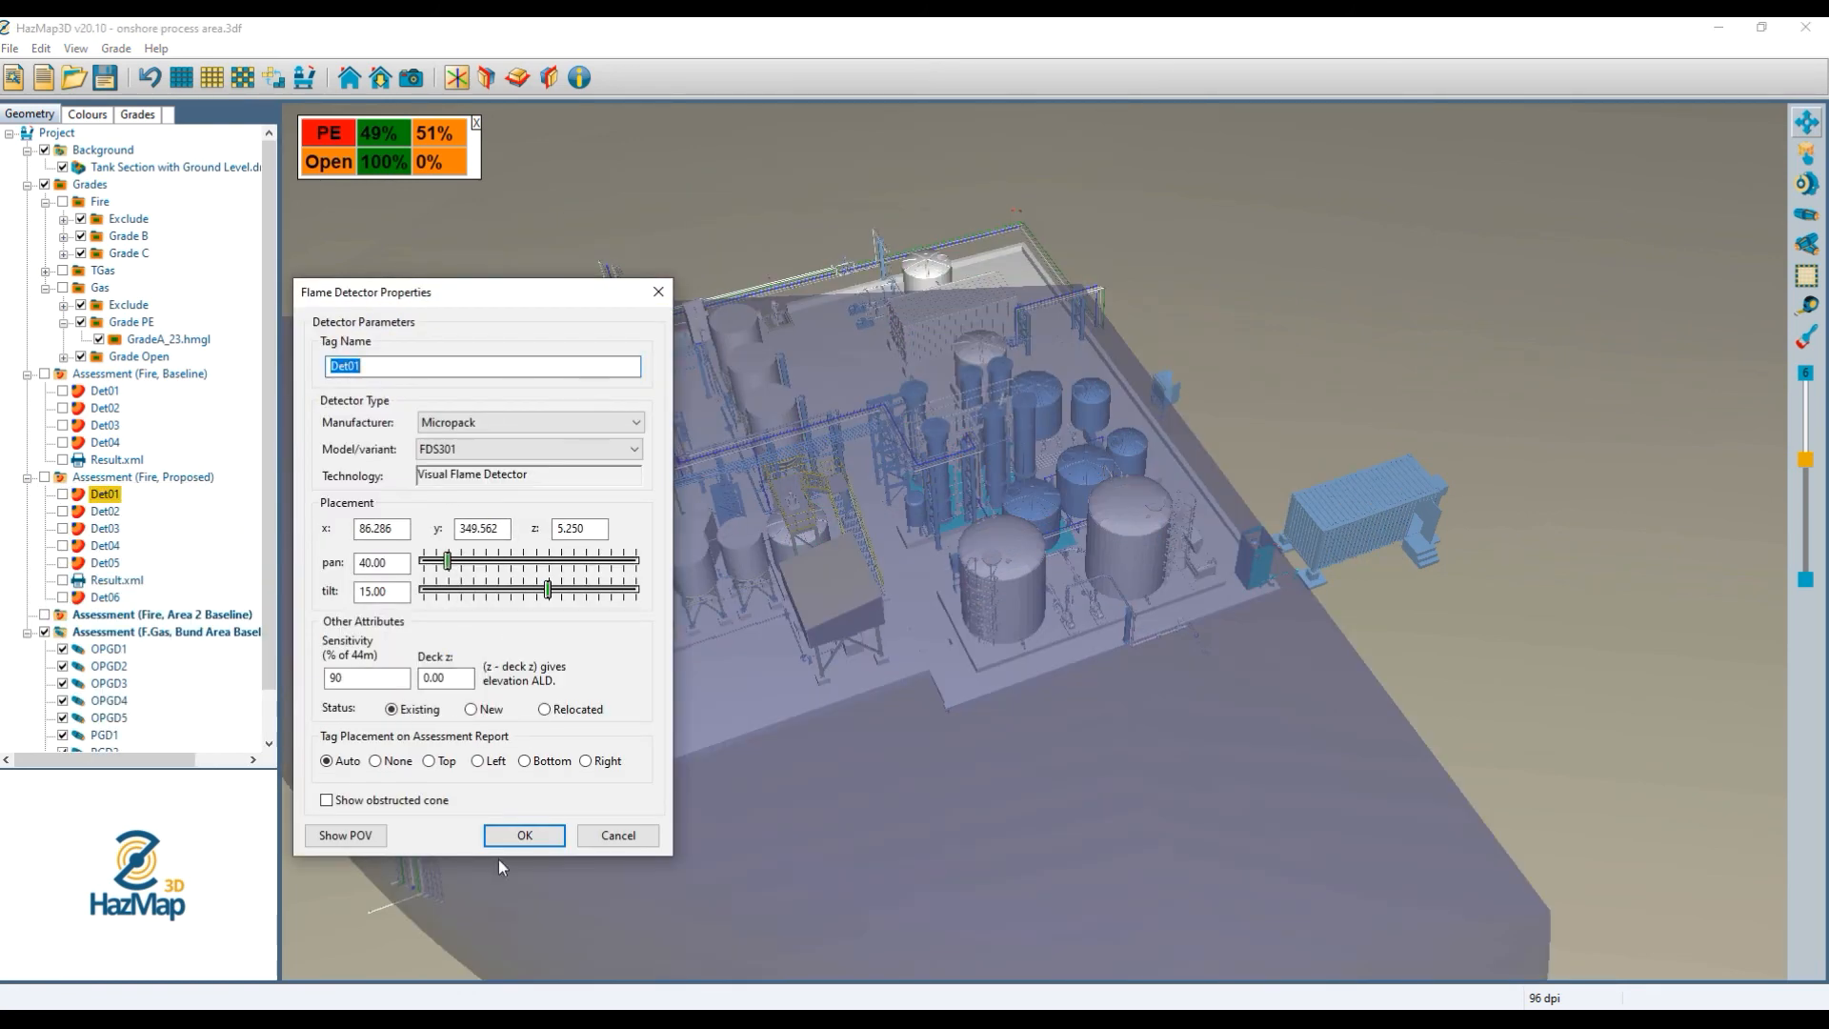
click(524, 834)
double_click(105, 597)
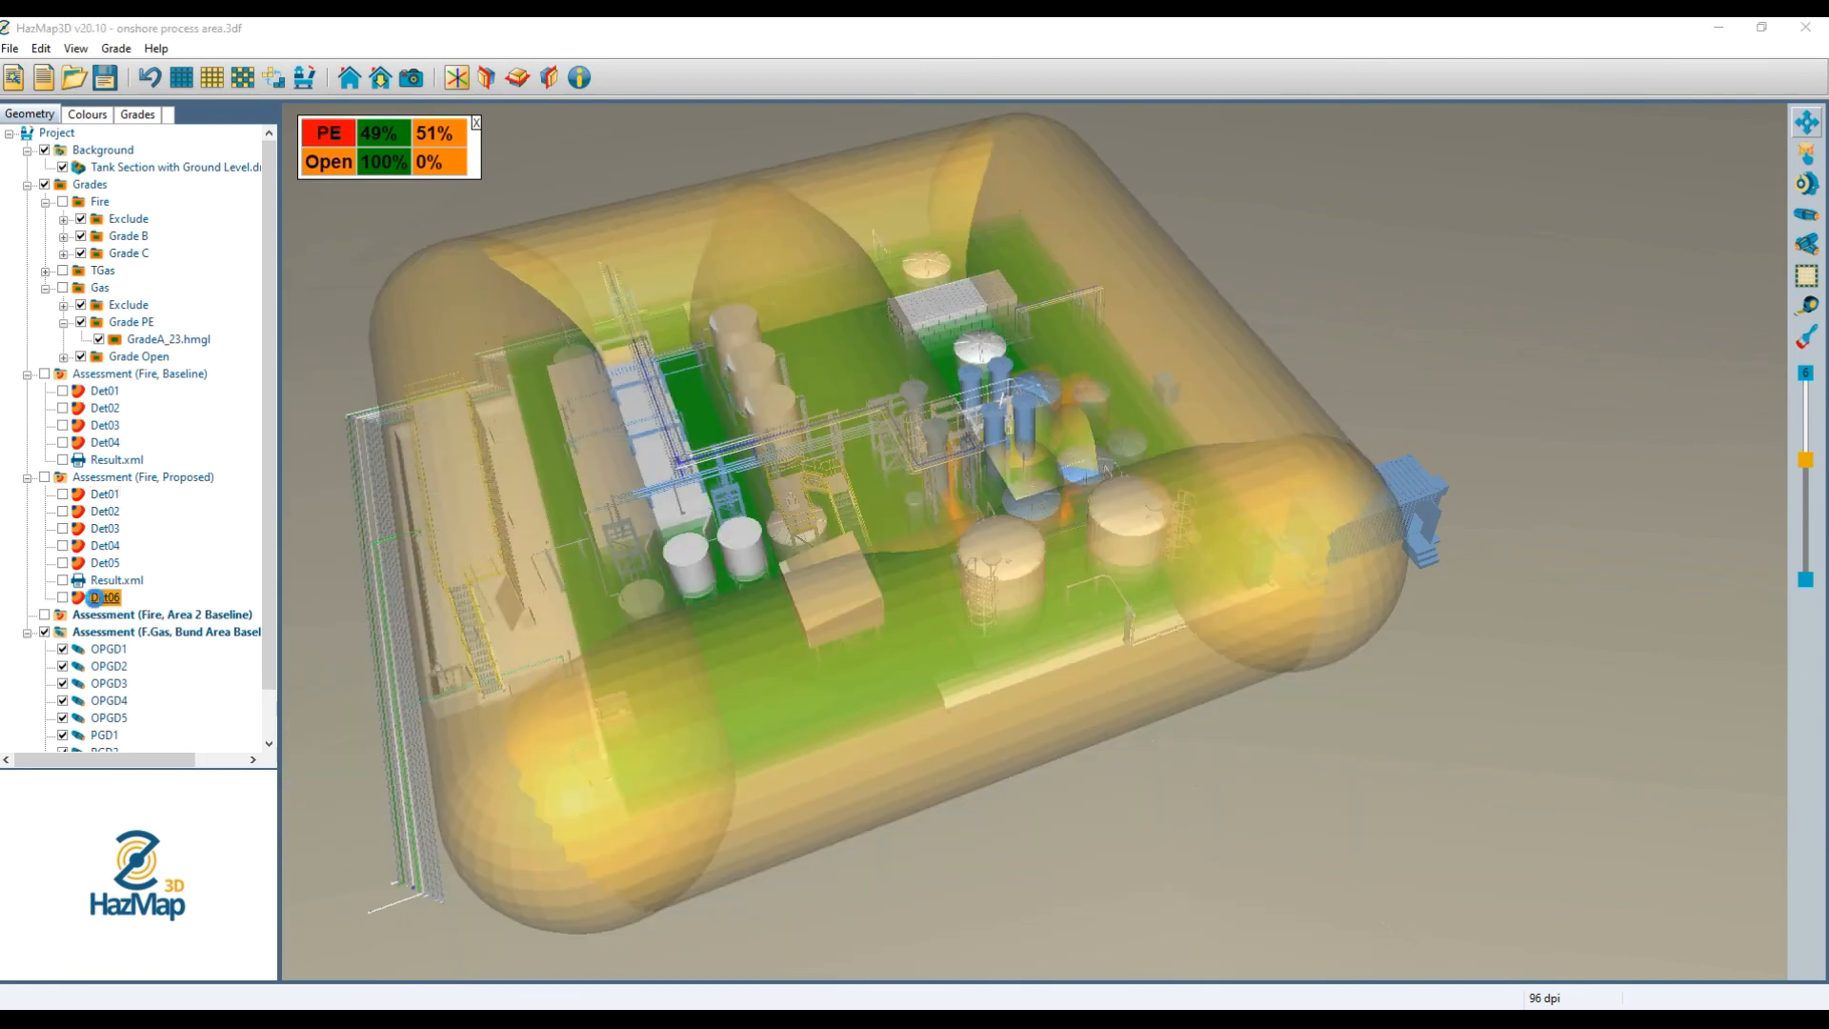
click(524, 834)
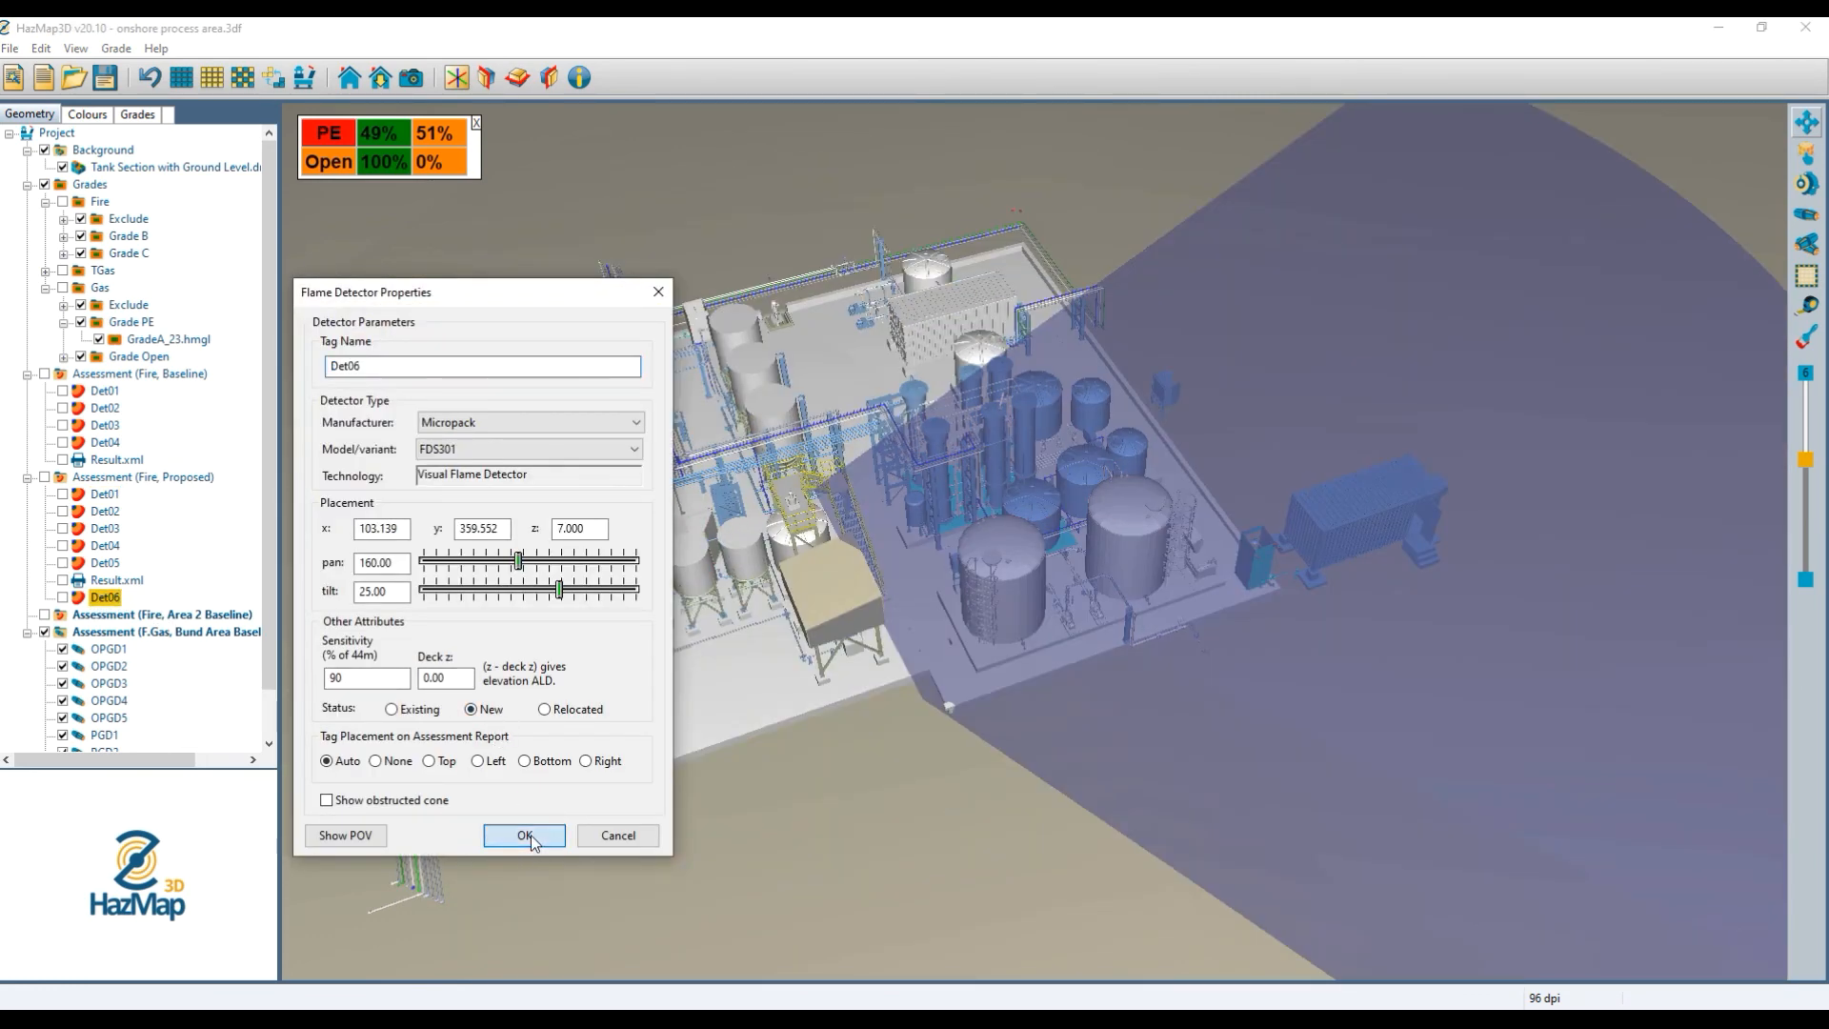
Rename the Bund Area gas assessment as "Bund Area Proposed Flam Gas" and save its settings.
scroll(82, 640, down, 1)
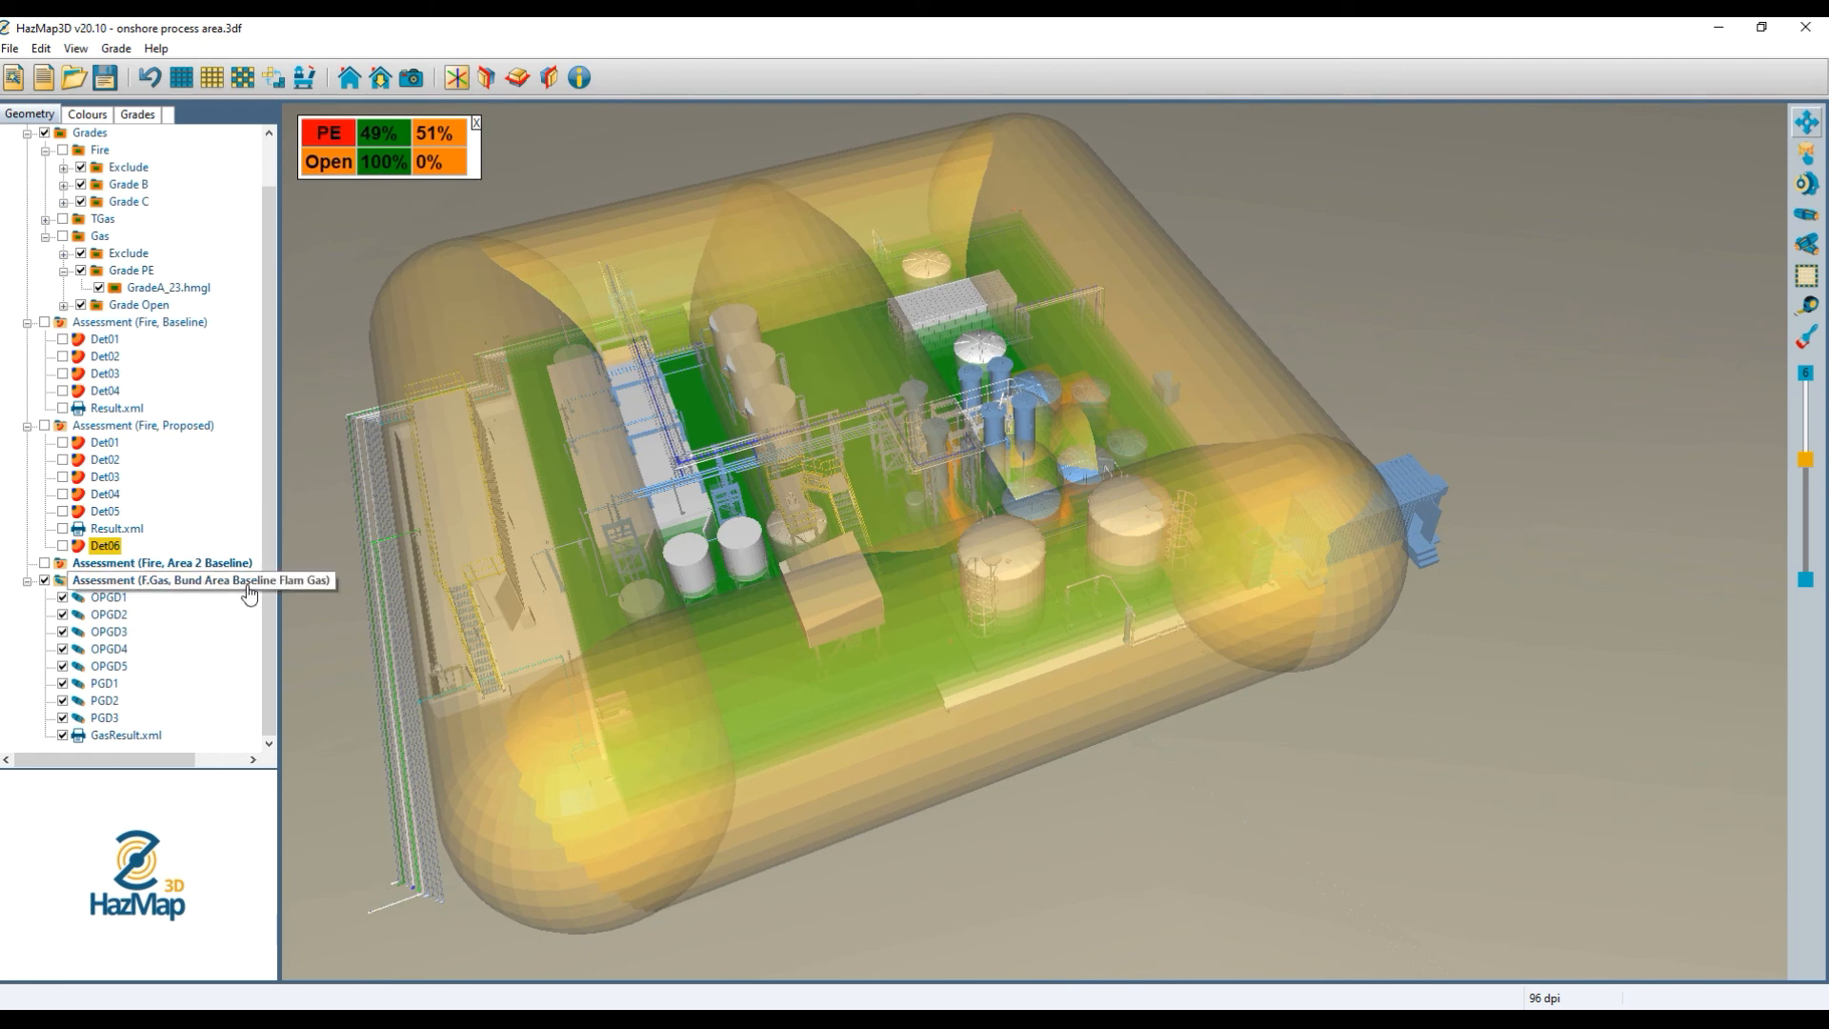
click(144, 583)
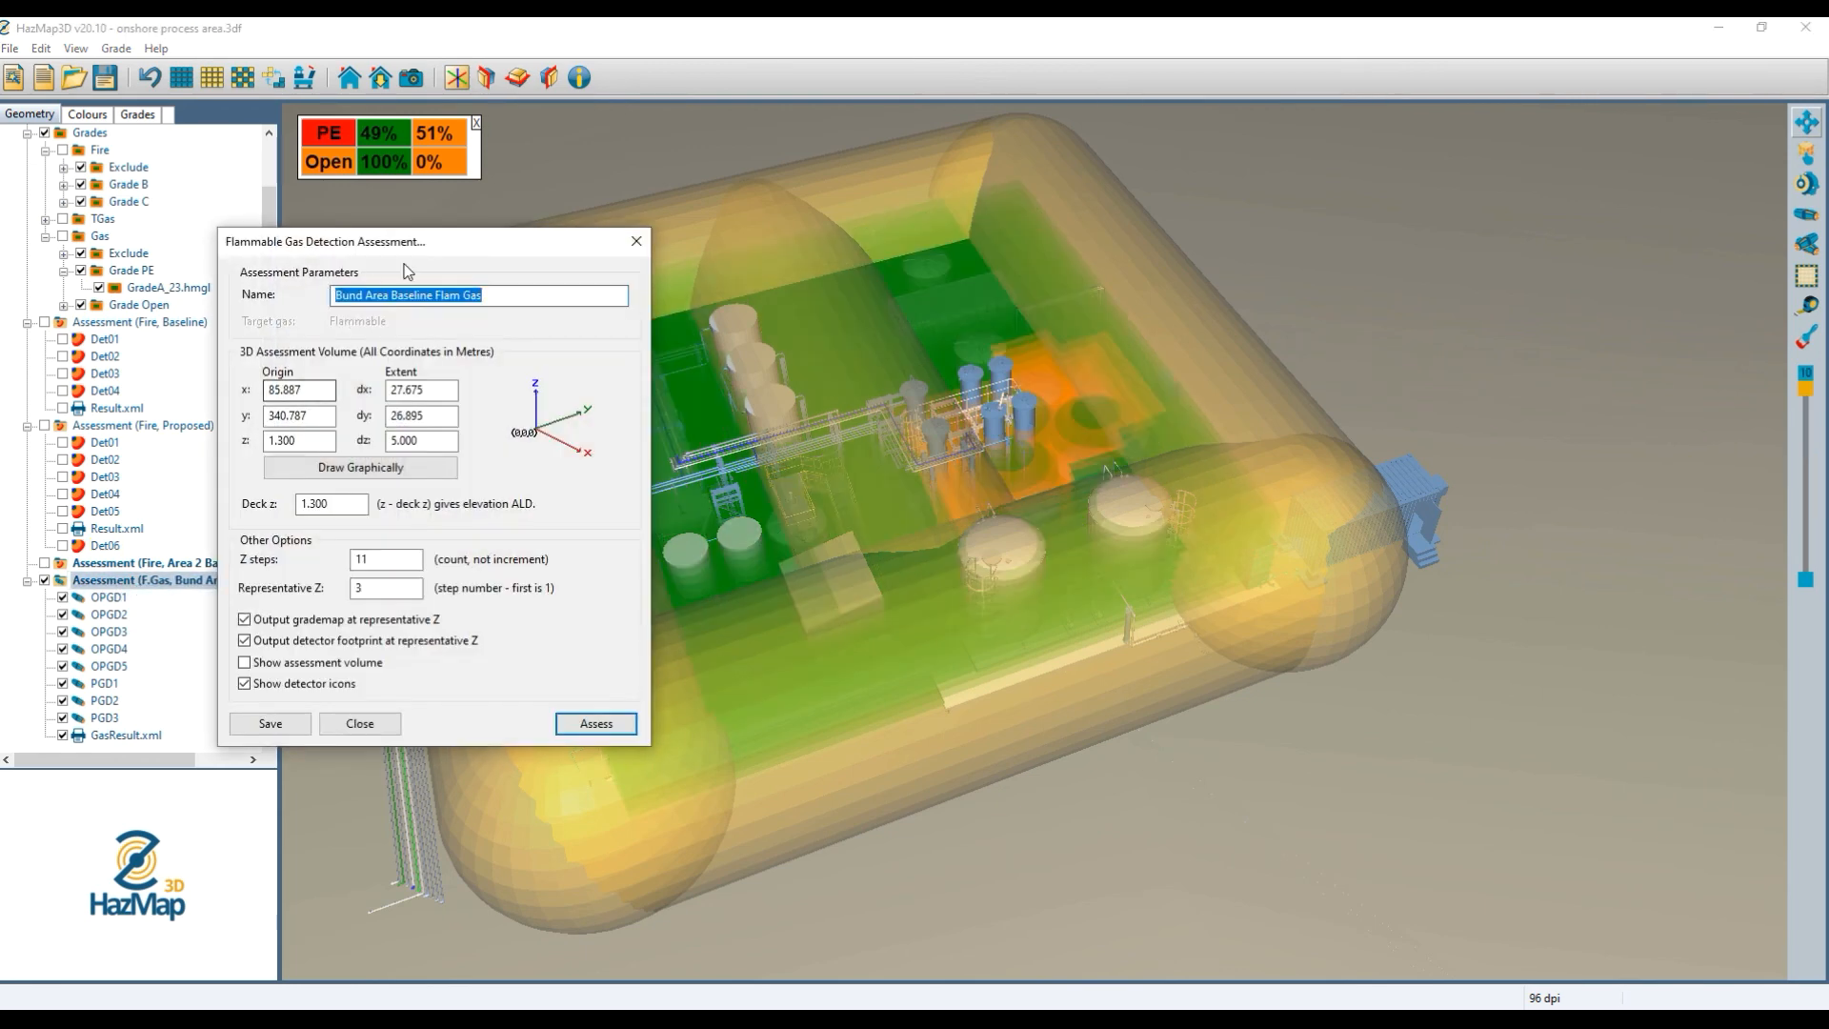
click(434, 294)
key(BackSpace)
key(BackSpace)
key(BackSpace)
key(BackSpace)
key(BackSpace)
key(BackSpace)
key(BackSpace)
key(BackSpace)
key(BackSpace)
text(P)
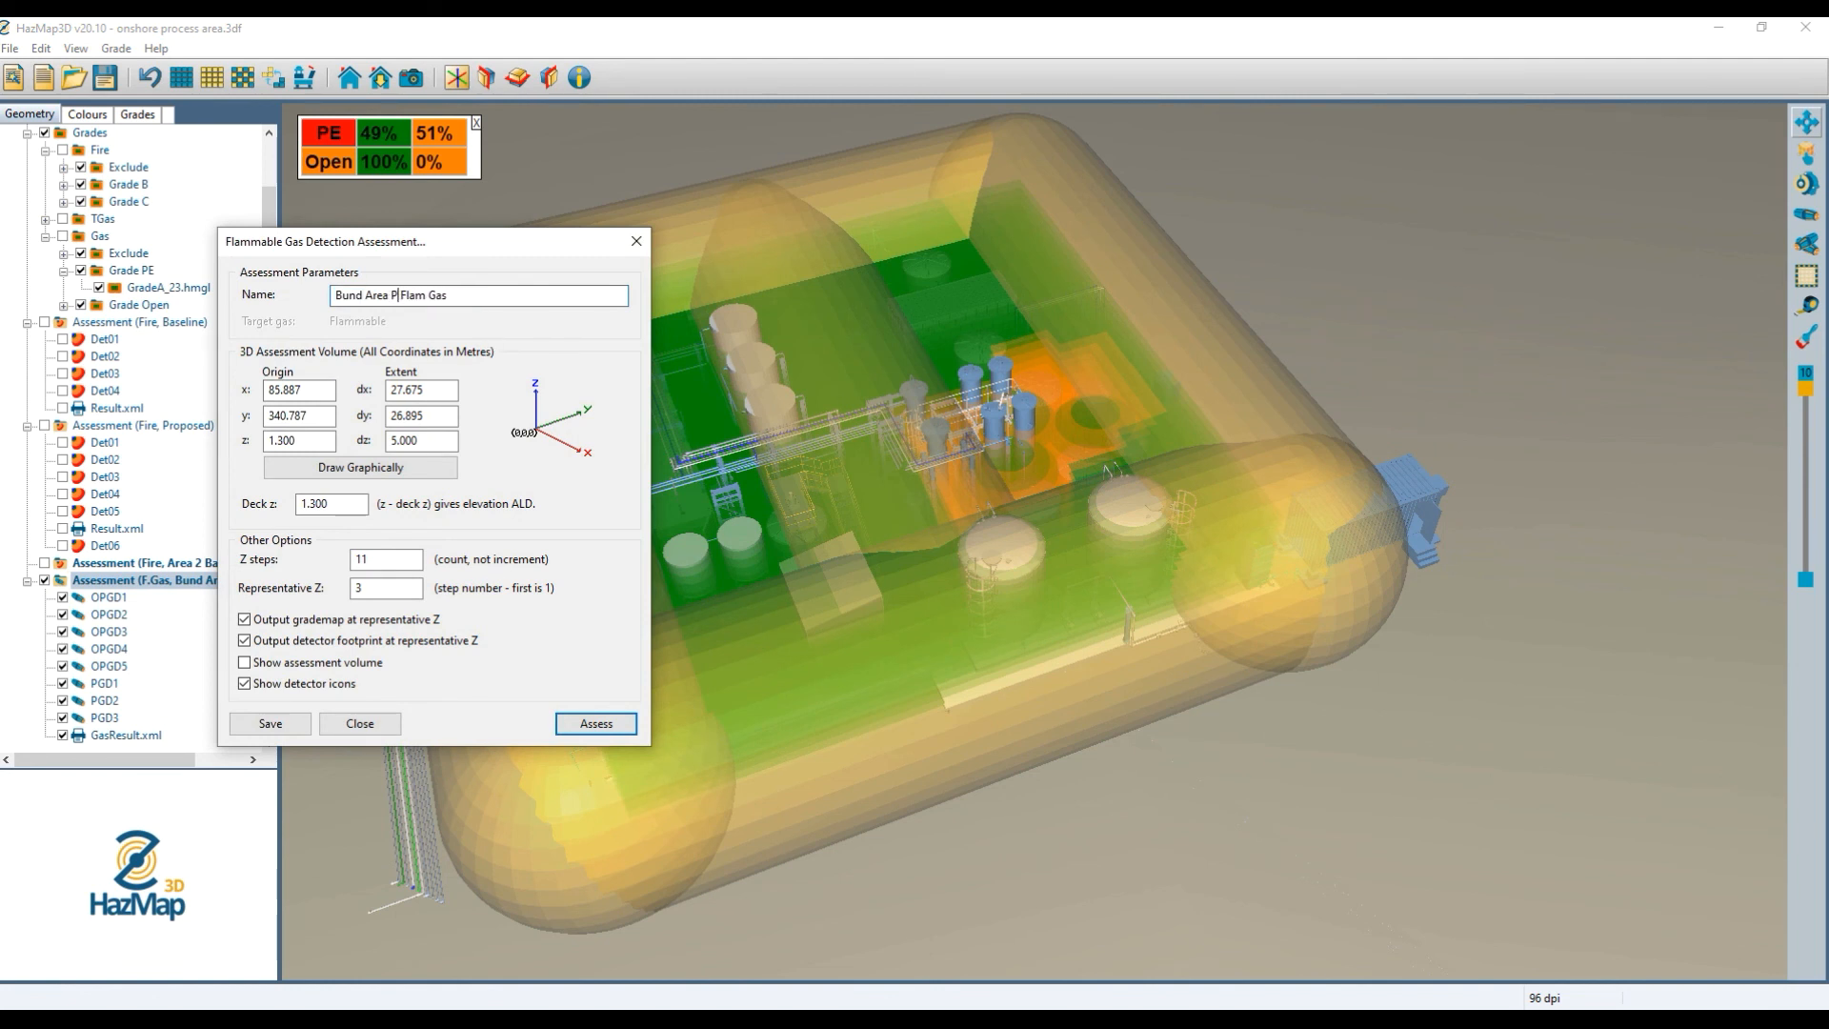
key(BackSpace)
key(BackSpace)
text(Proposed)
click(270, 723)
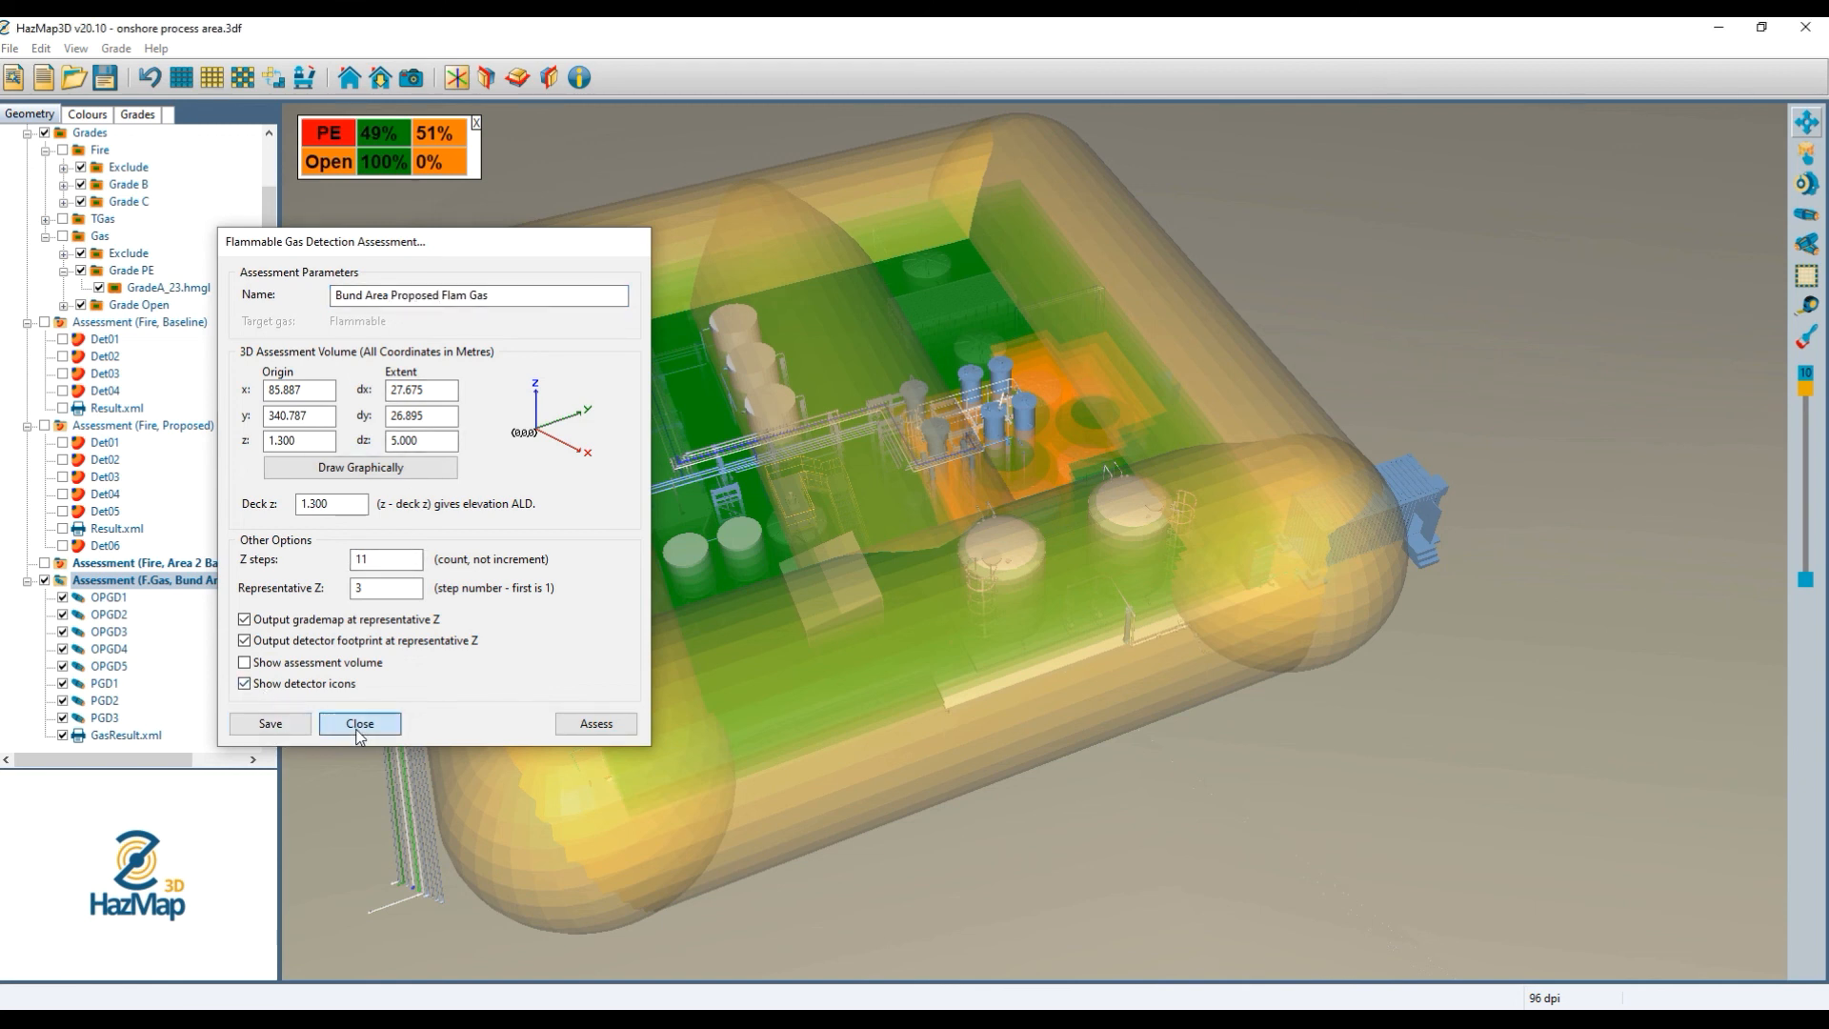
click(360, 723)
Run the Bund Area Proposed Flam Gas assessment with its existing volume and output options.
right_click(237, 584)
click(241, 591)
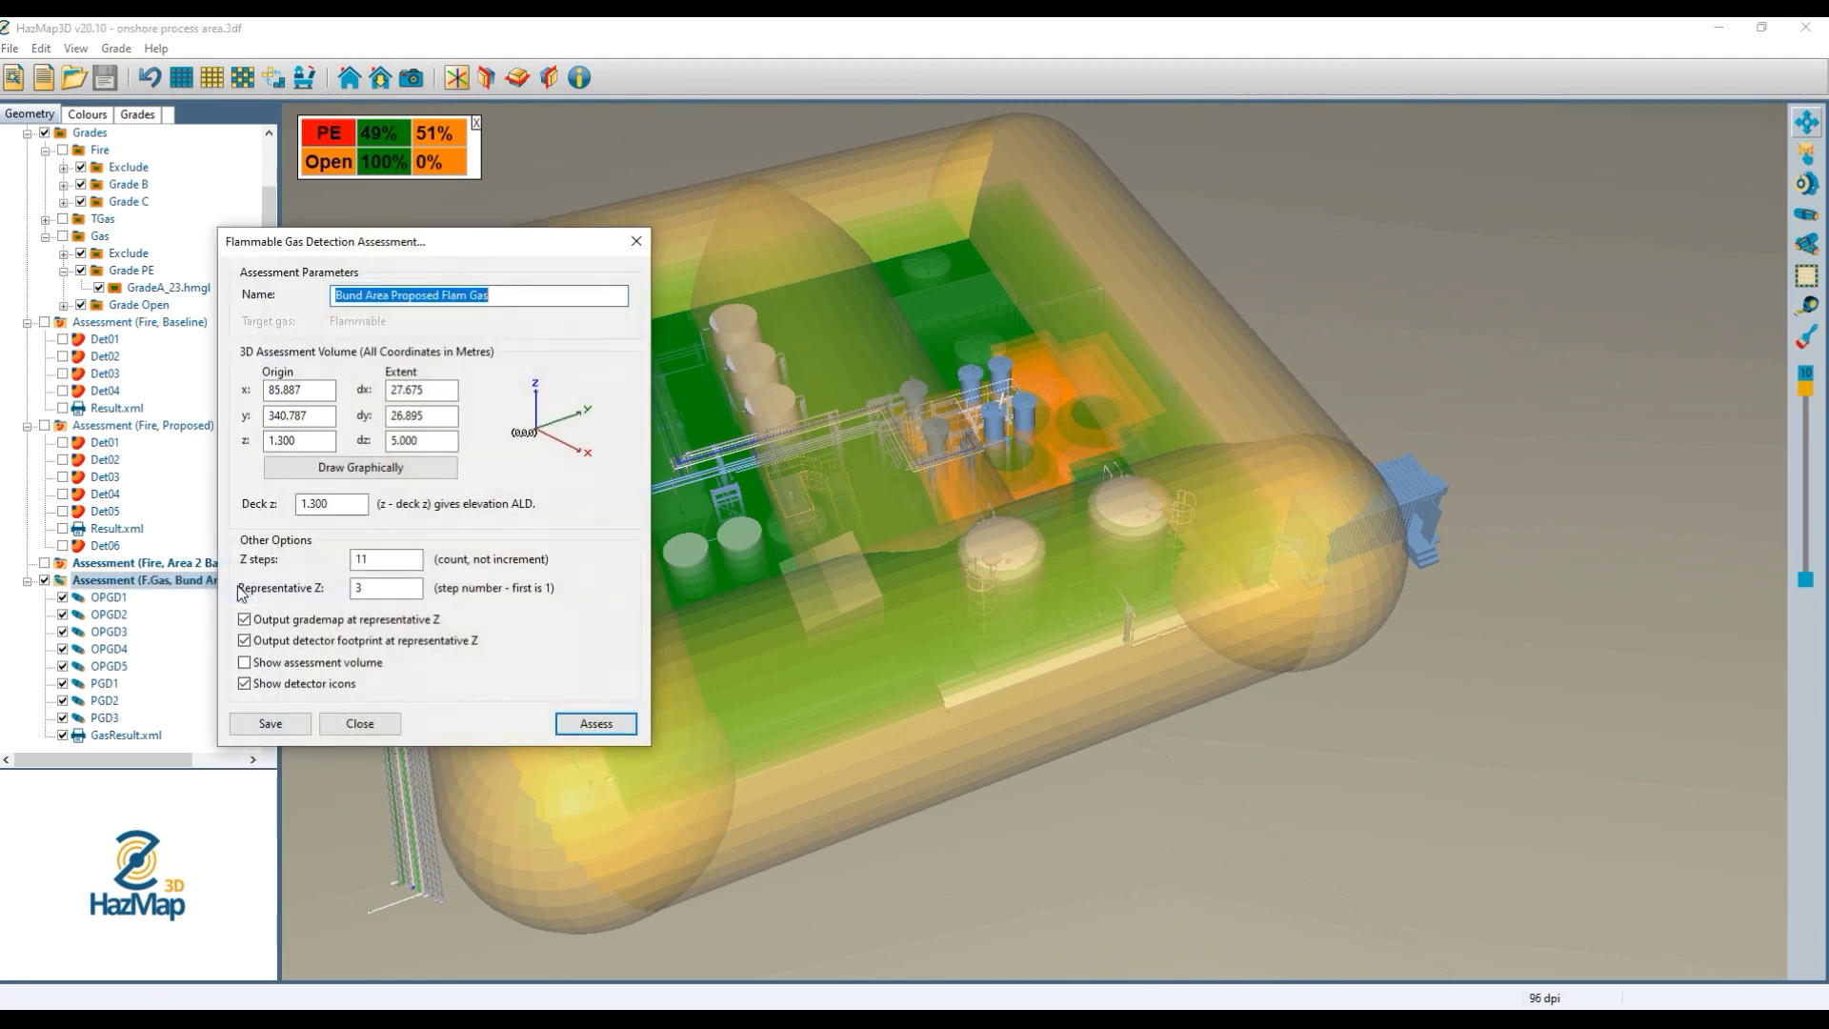
key(Return)
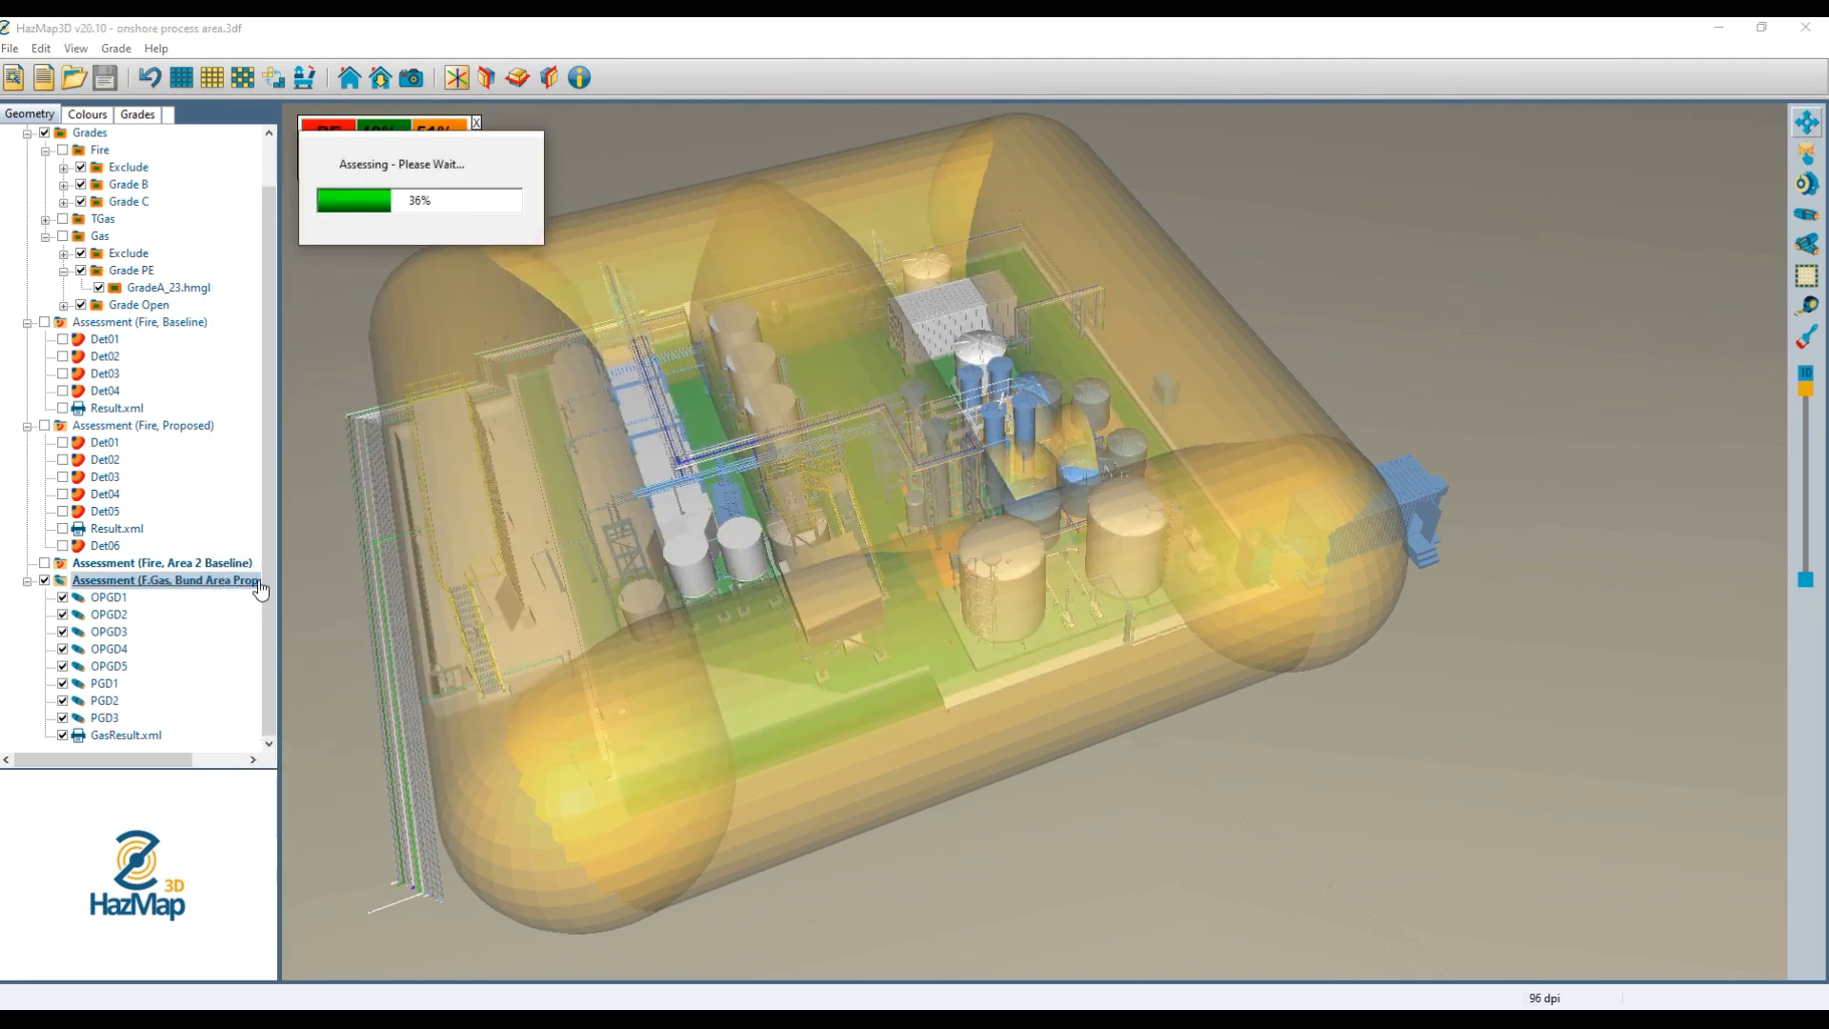
Set the status of open-path detectors OPGD1 and OPGD2 to New.
double_click(108, 598)
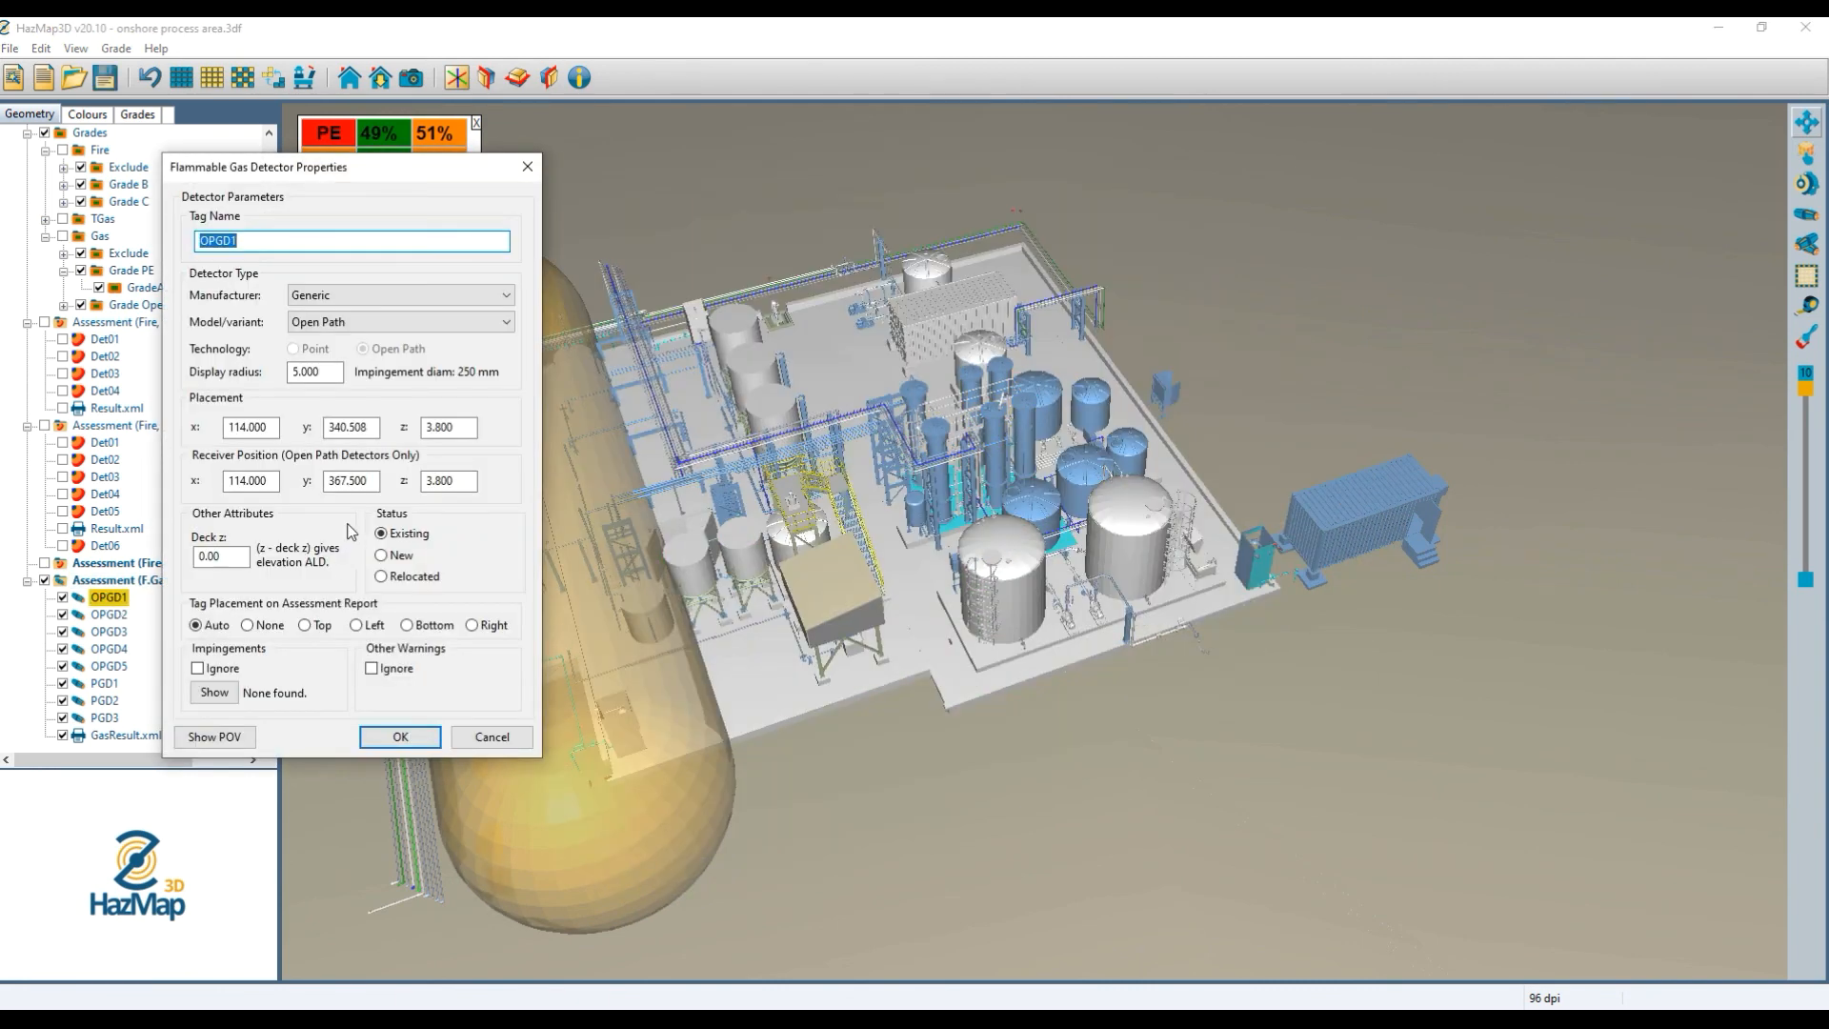
click(402, 569)
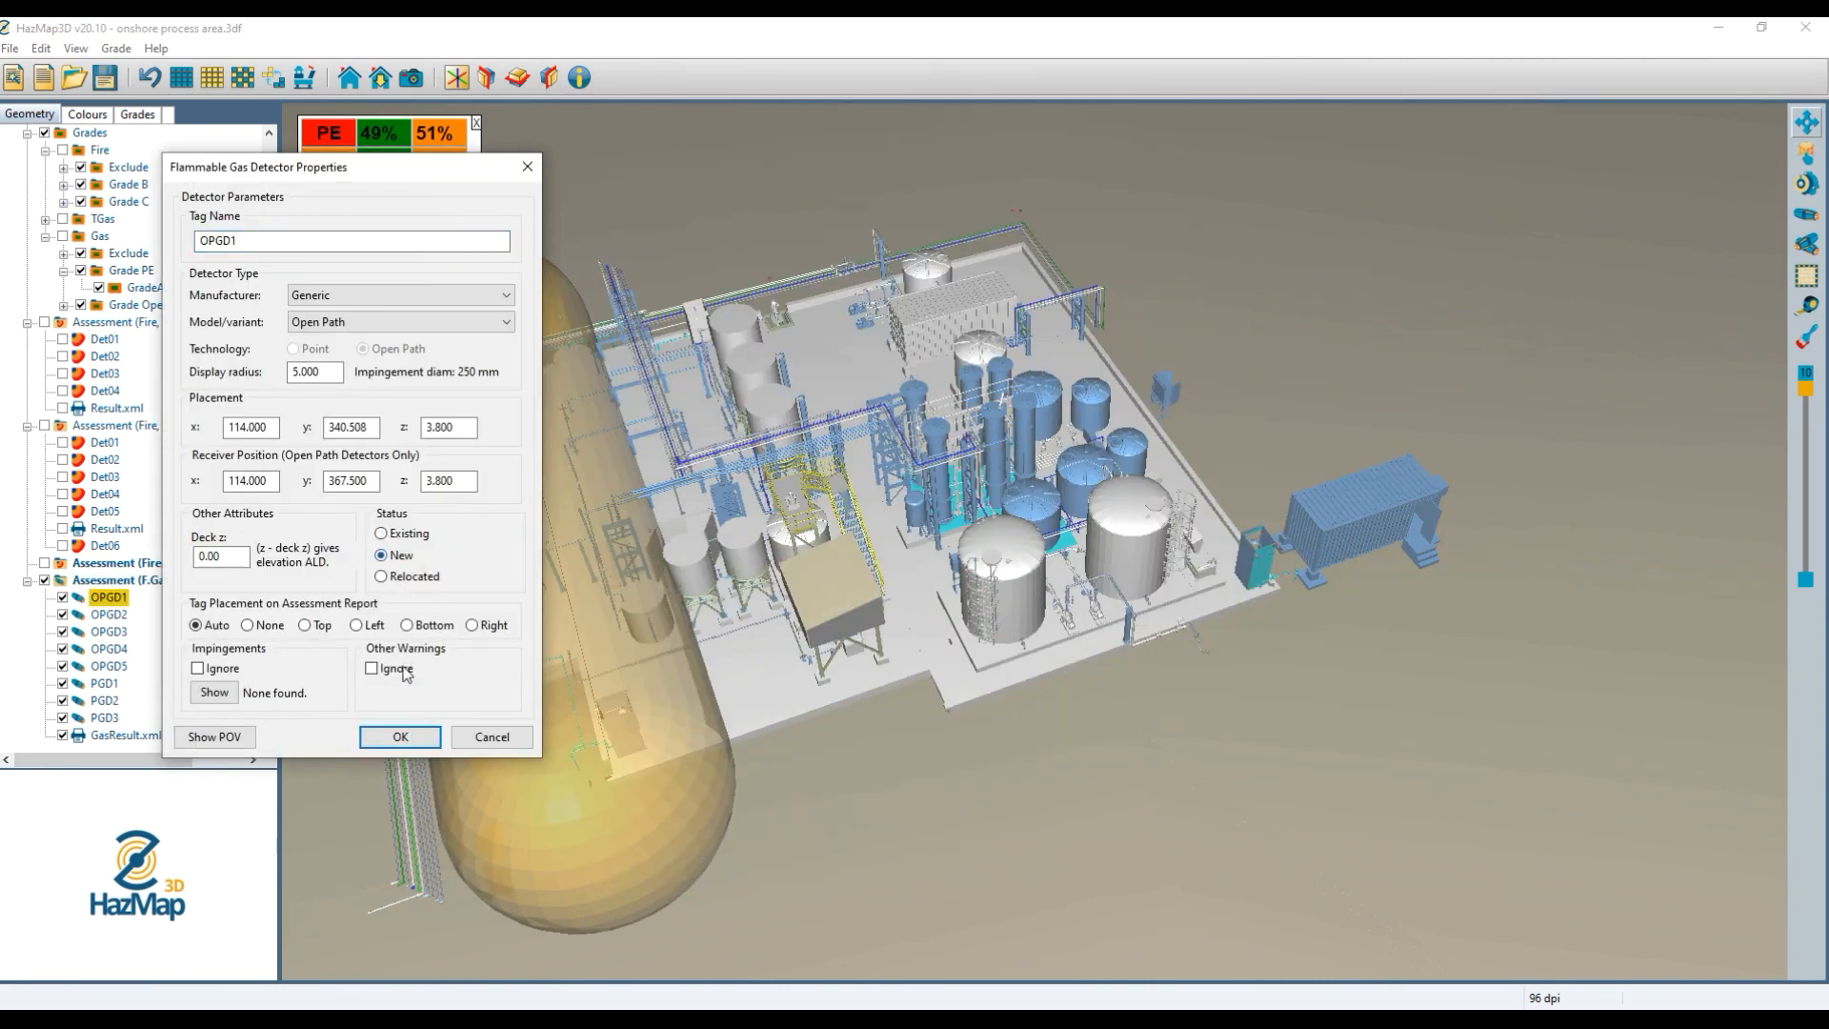
click(400, 736)
double_click(106, 615)
click(388, 560)
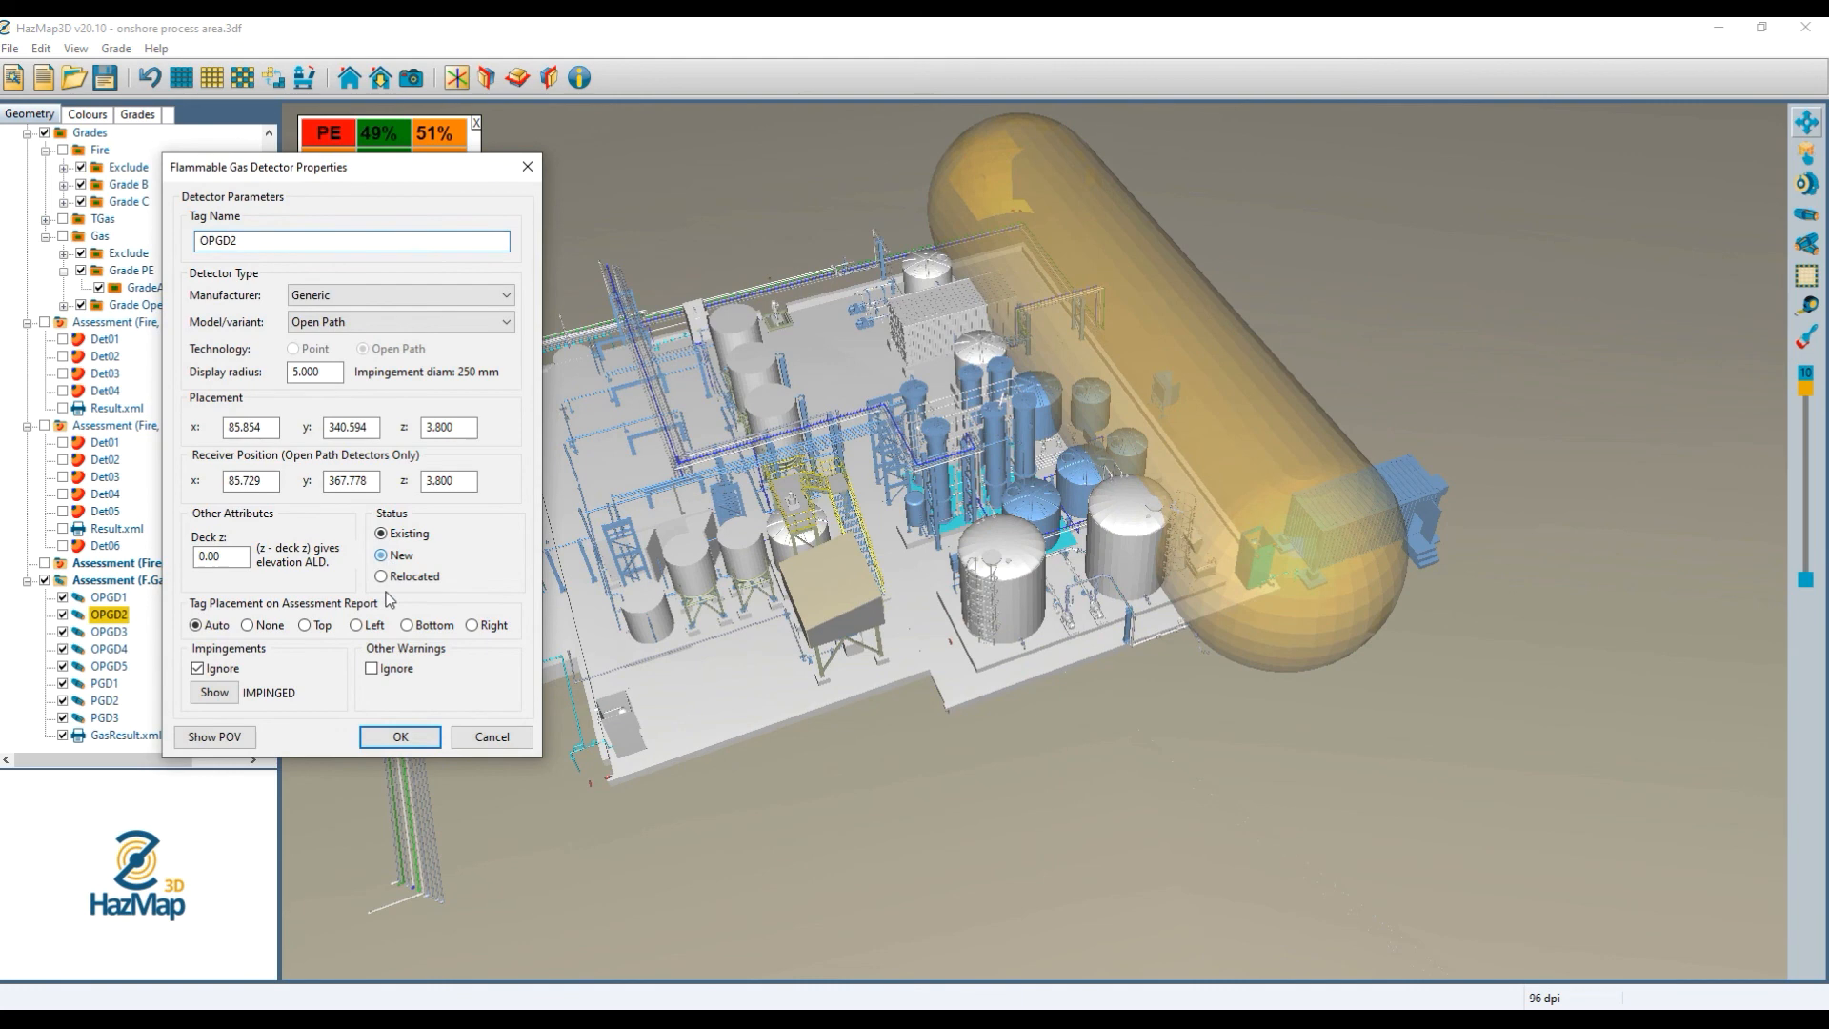
click(398, 735)
Set the status of open-path detectors OPGD3 and OPGD4 to New.
double_click(108, 632)
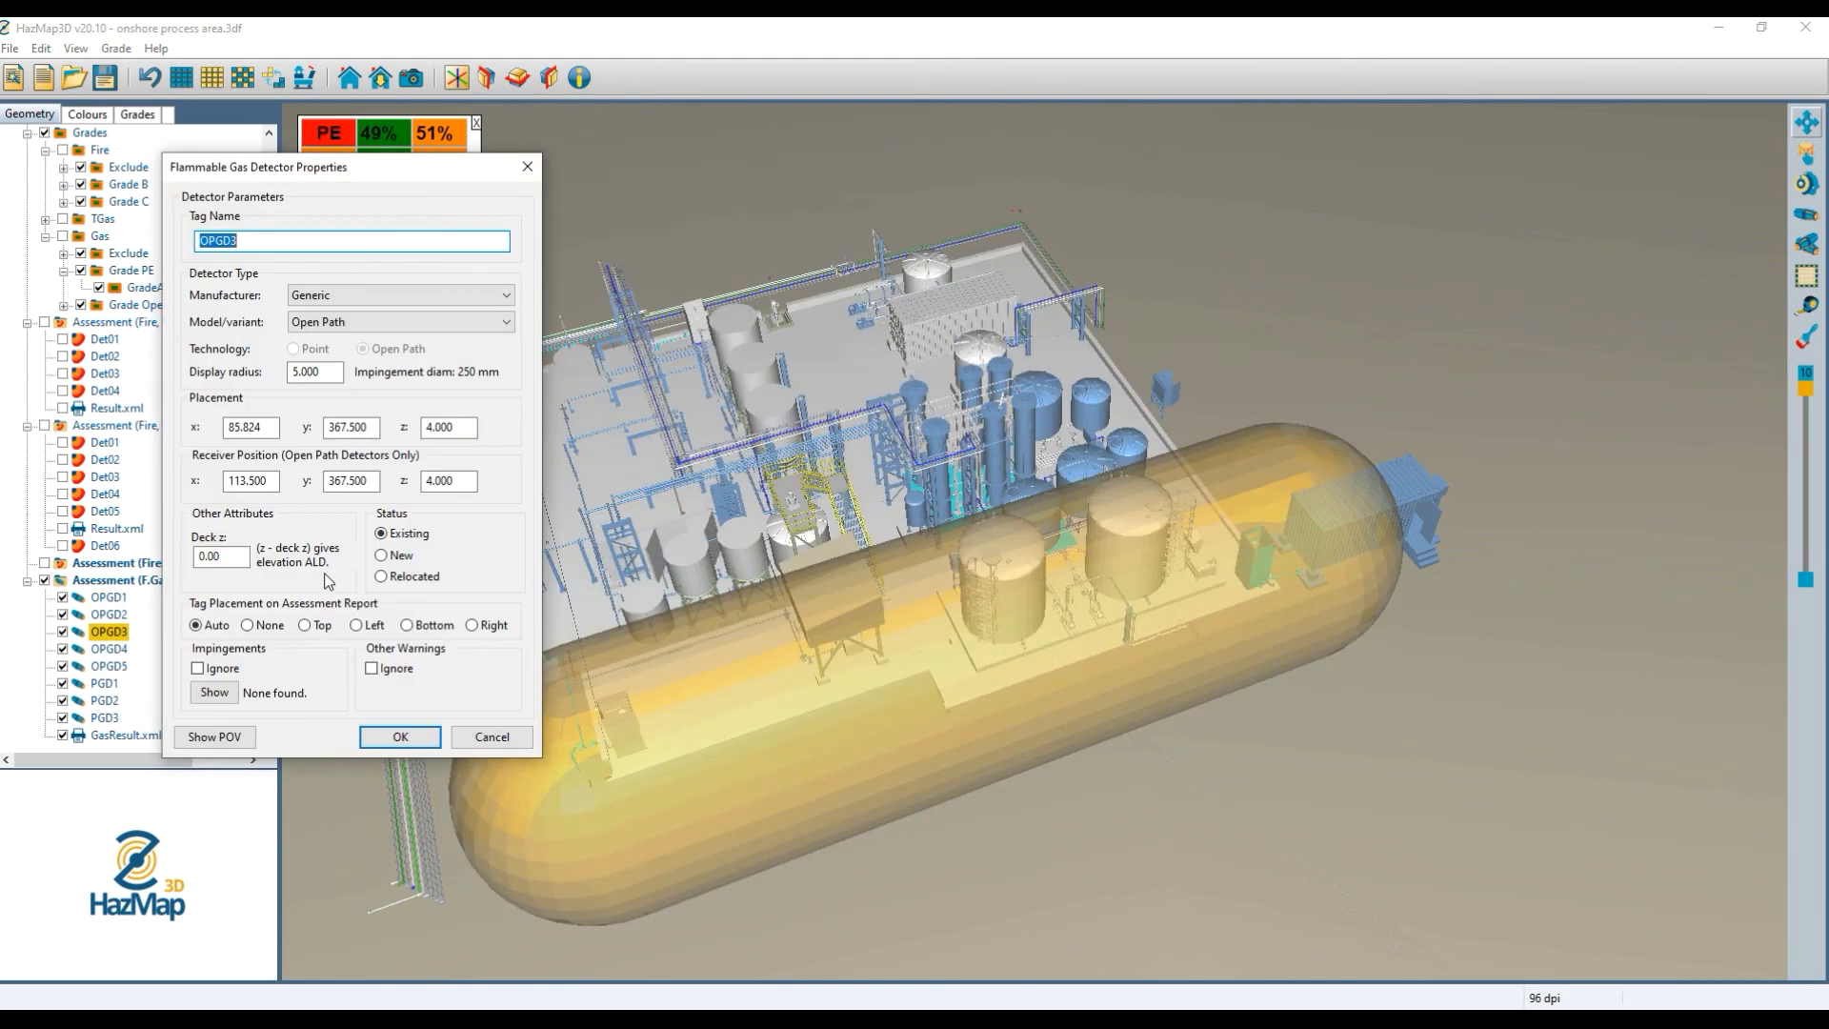
click(382, 556)
click(401, 736)
click(104, 650)
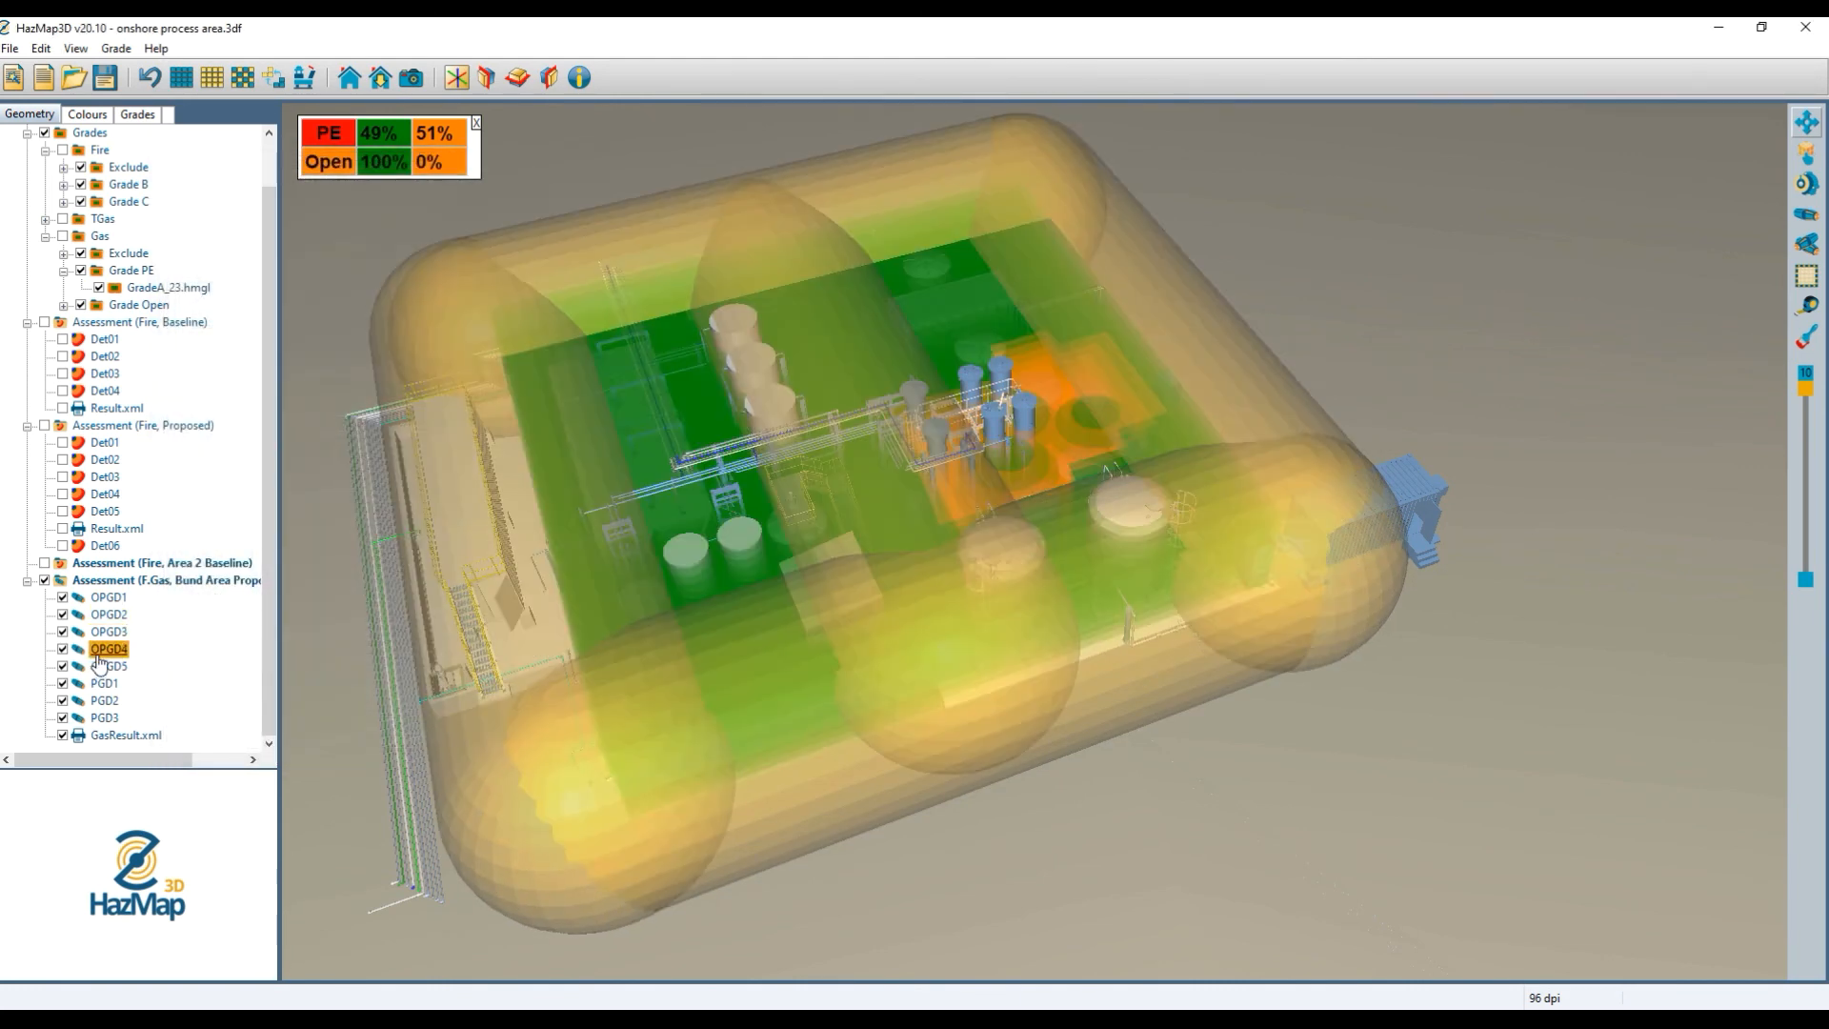
double_click(112, 648)
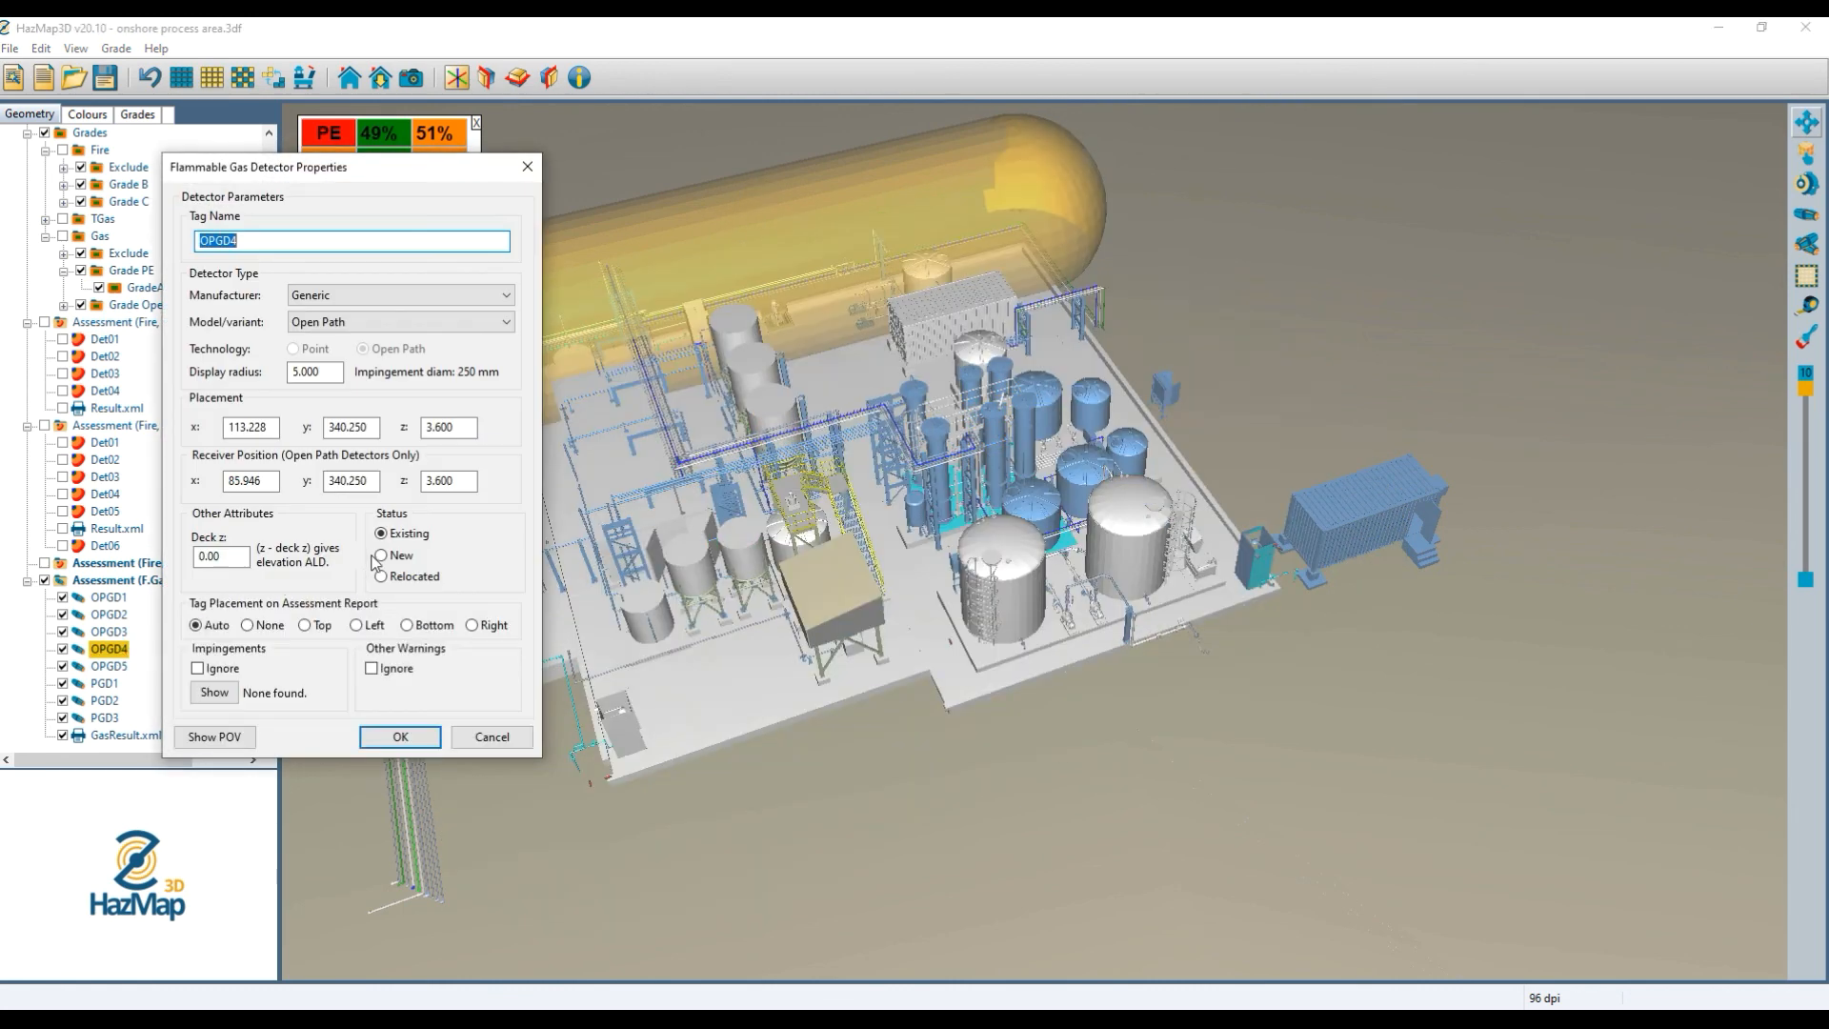
click(399, 736)
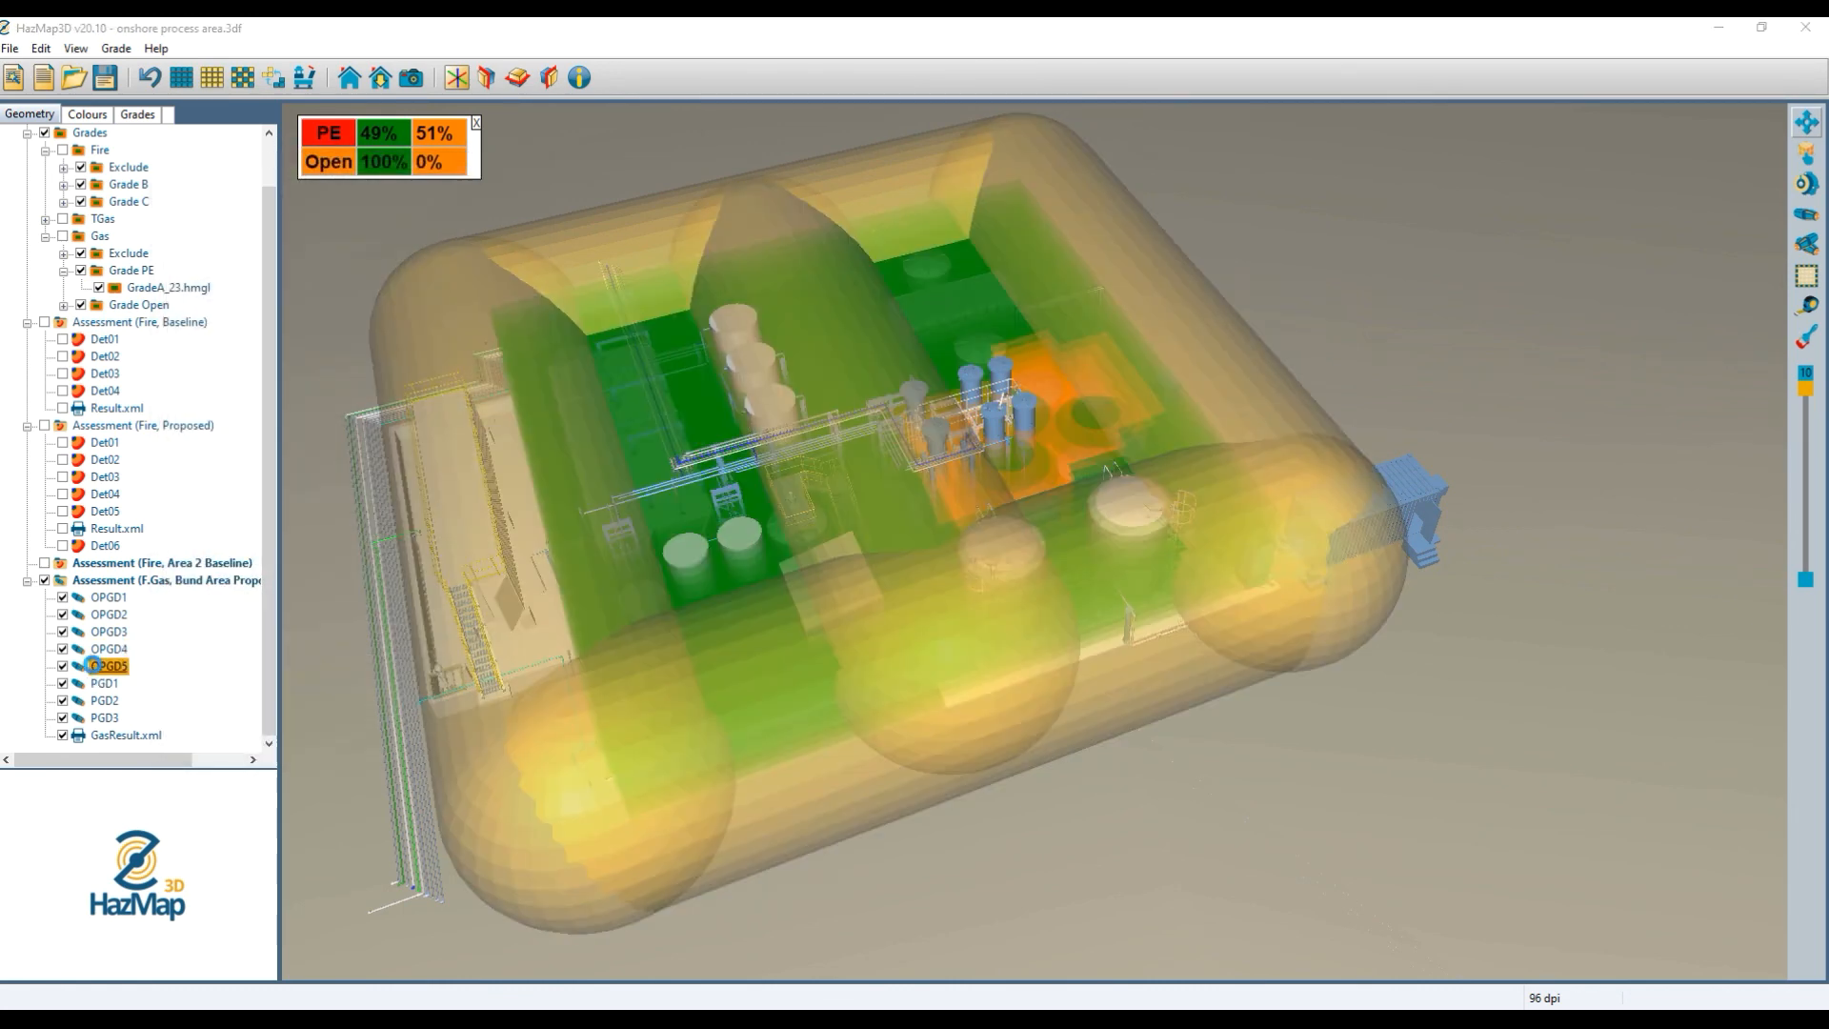
Set the status of open-path detector OPGD5 and point detector PGD1 to New.
double_click(108, 666)
click(398, 556)
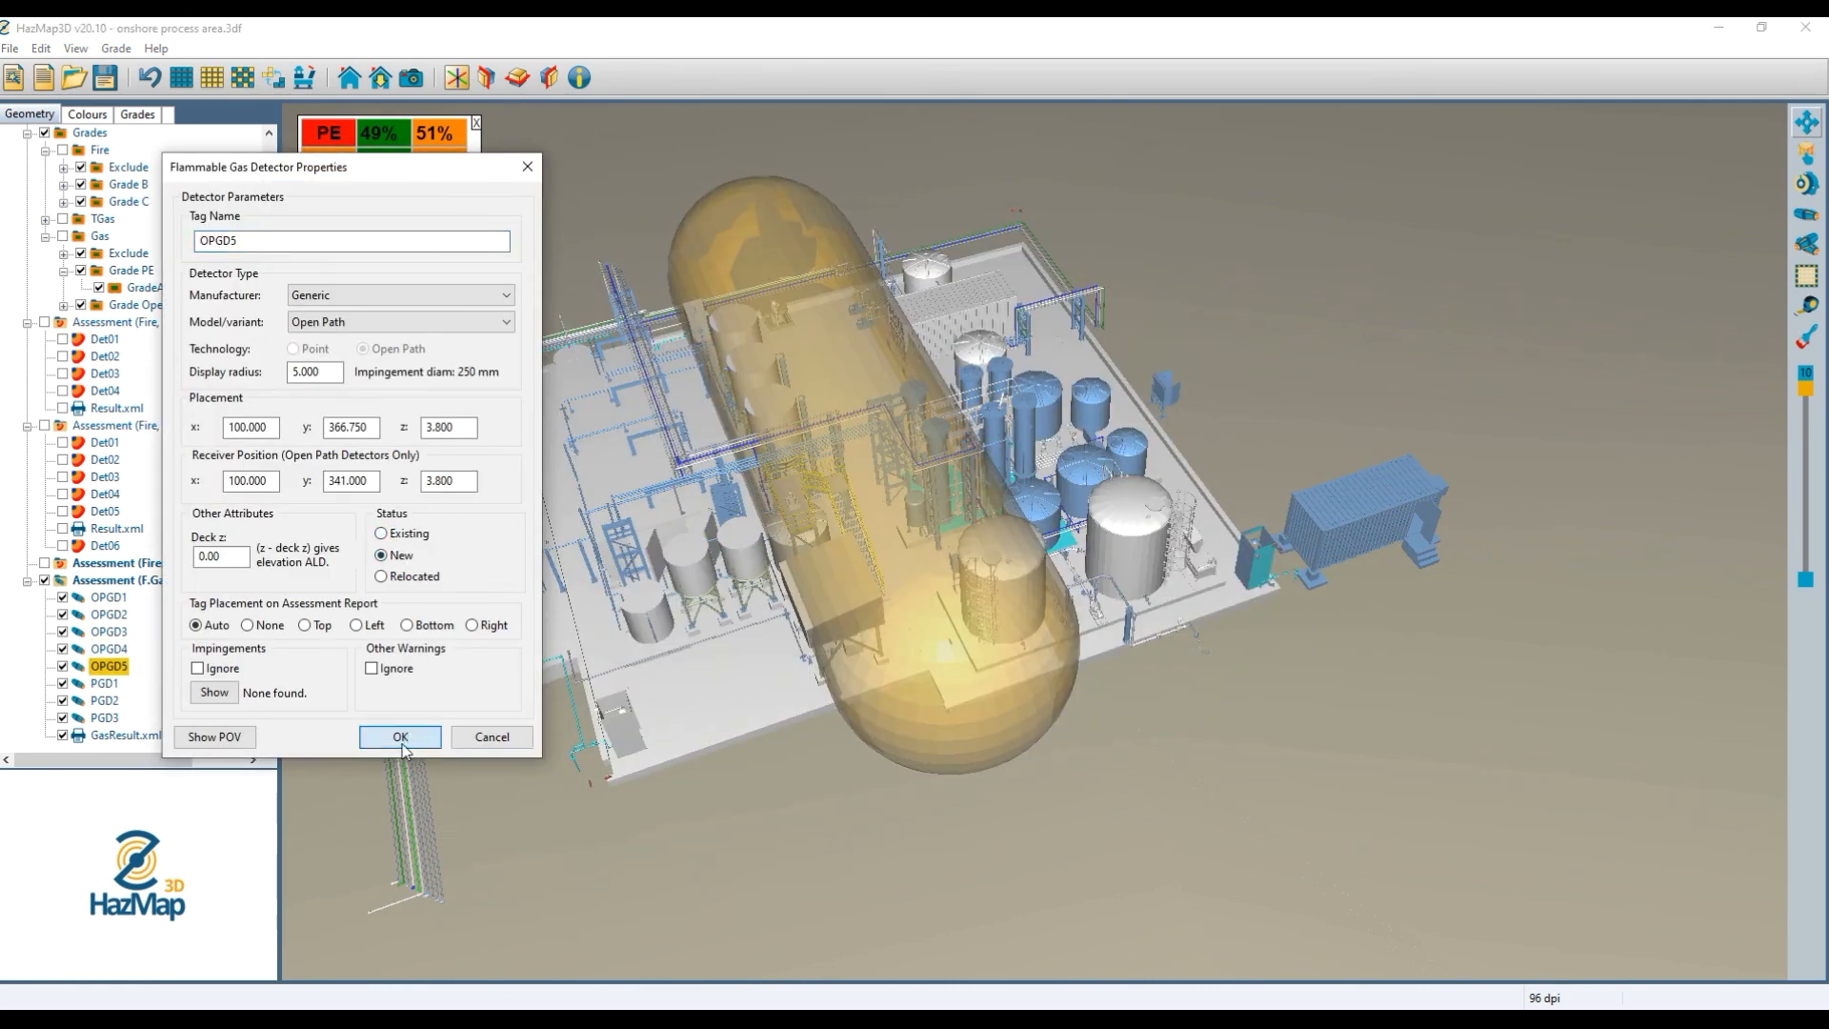
click(400, 736)
click(105, 683)
double_click(104, 683)
click(387, 560)
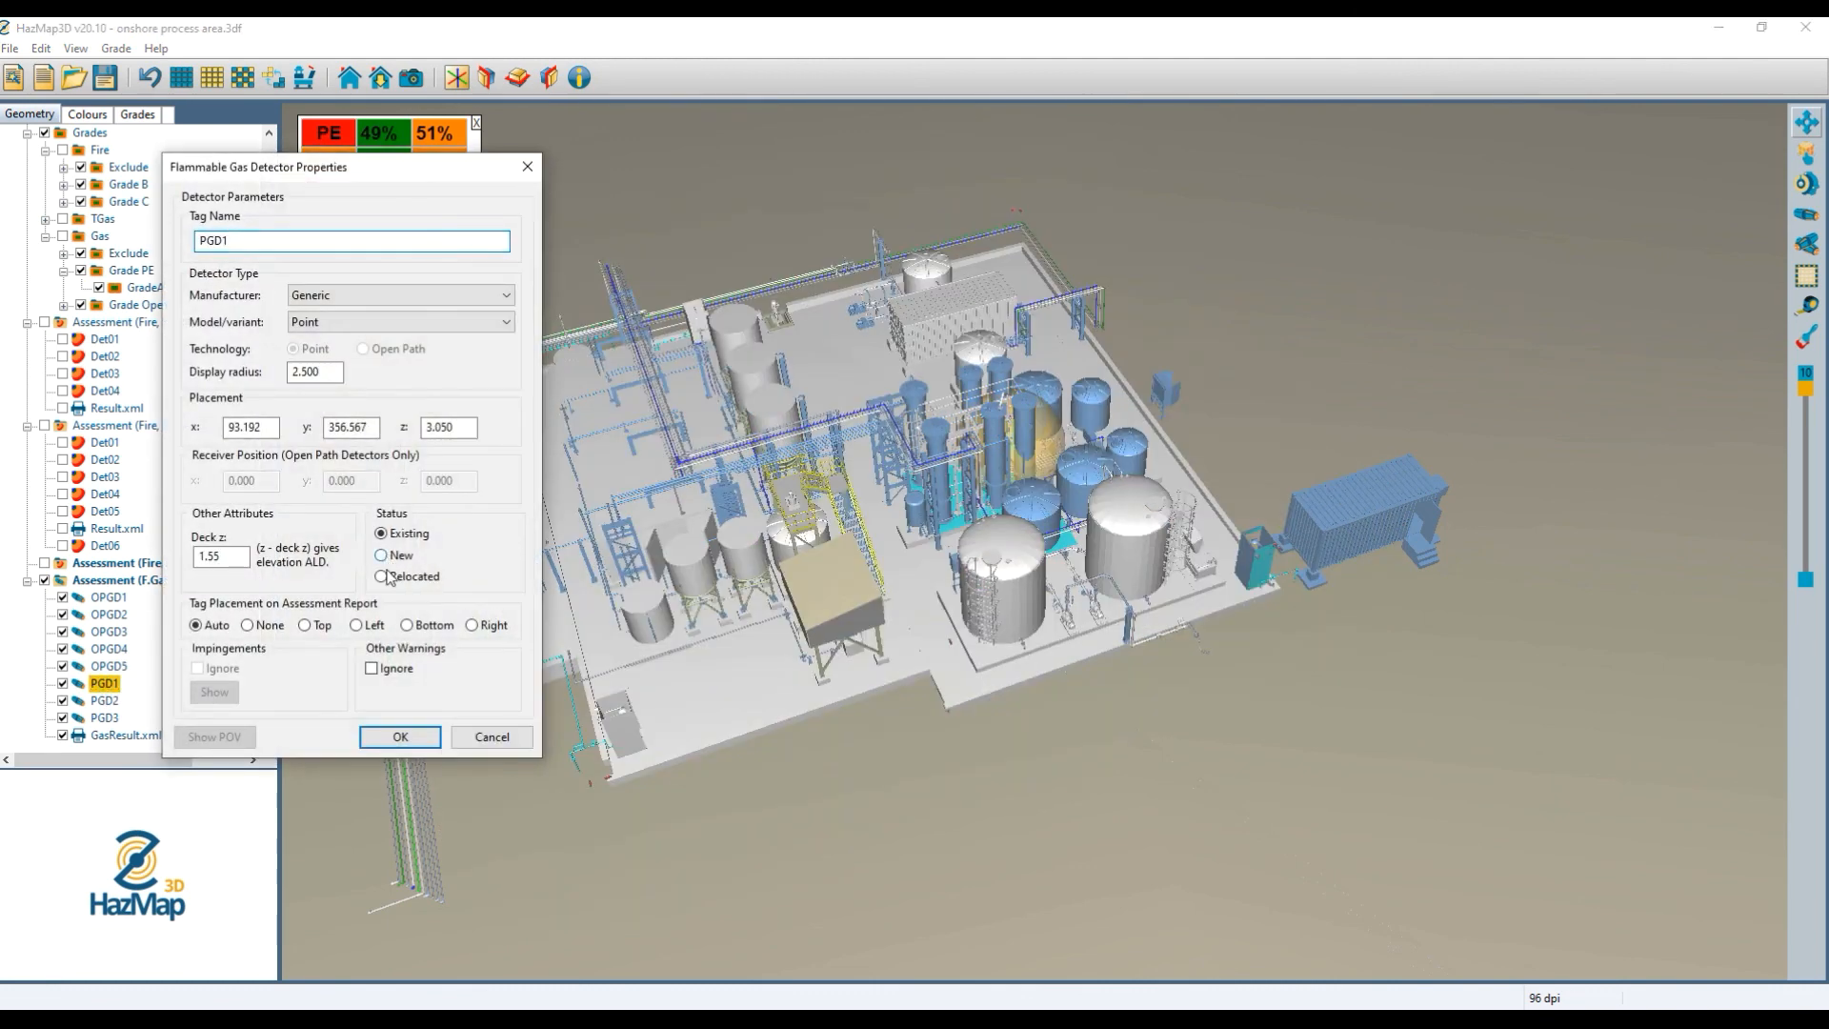
click(400, 739)
Set the status of point detectors PGD2 and PGD3 to New.
double_click(104, 701)
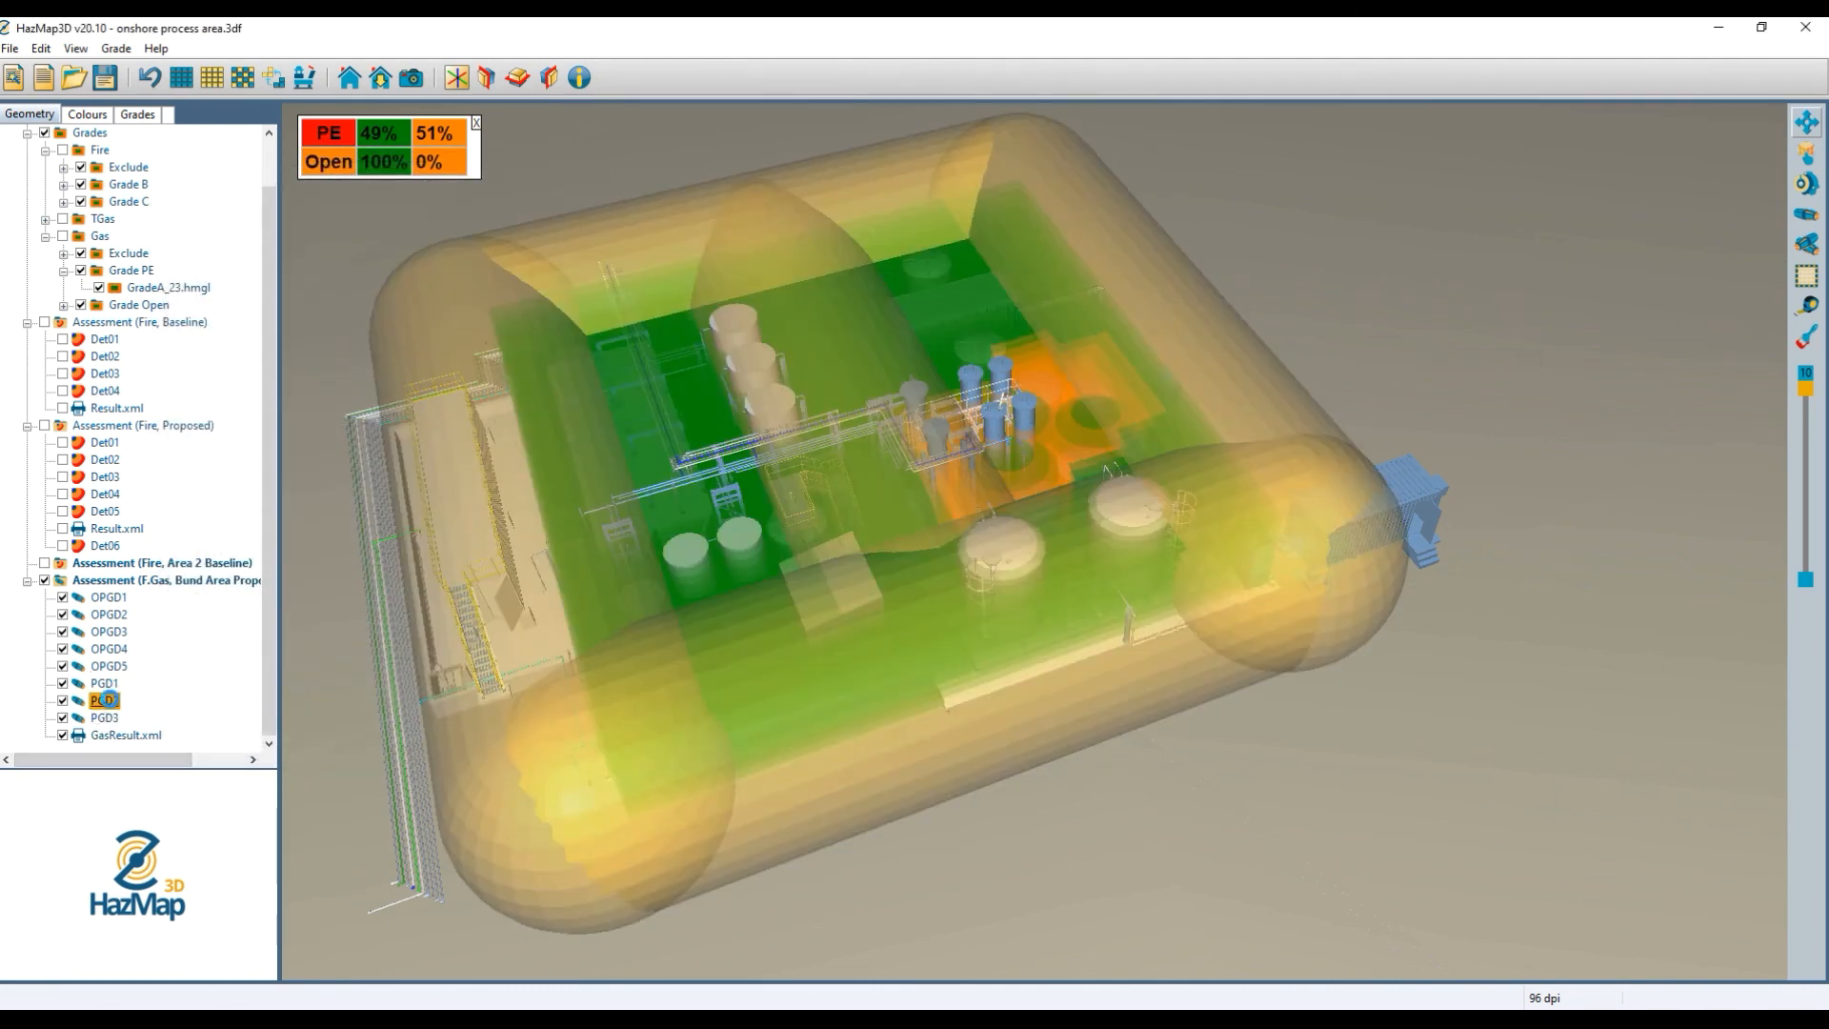
click(383, 555)
click(400, 736)
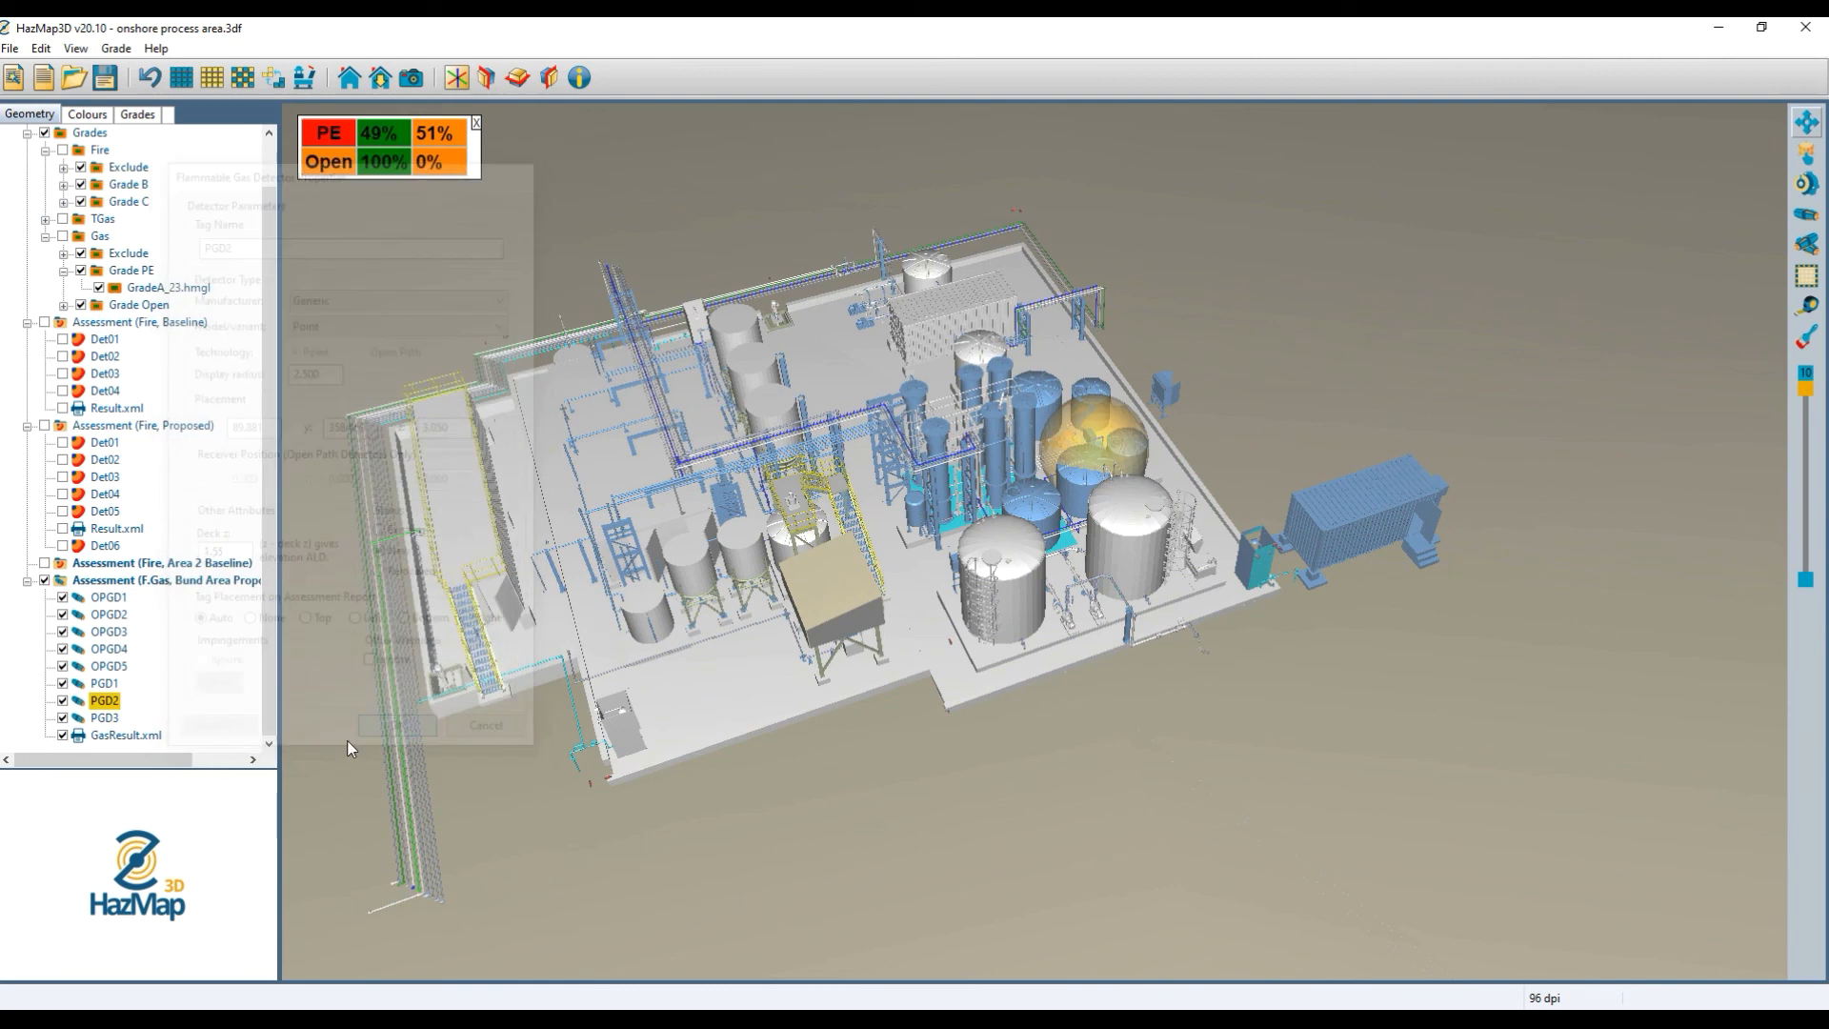
click(105, 719)
double_click(106, 721)
click(395, 556)
click(362, 737)
Rerun the Bund Area Proposed Flam Gas assessment with its existing options.
right_click(169, 581)
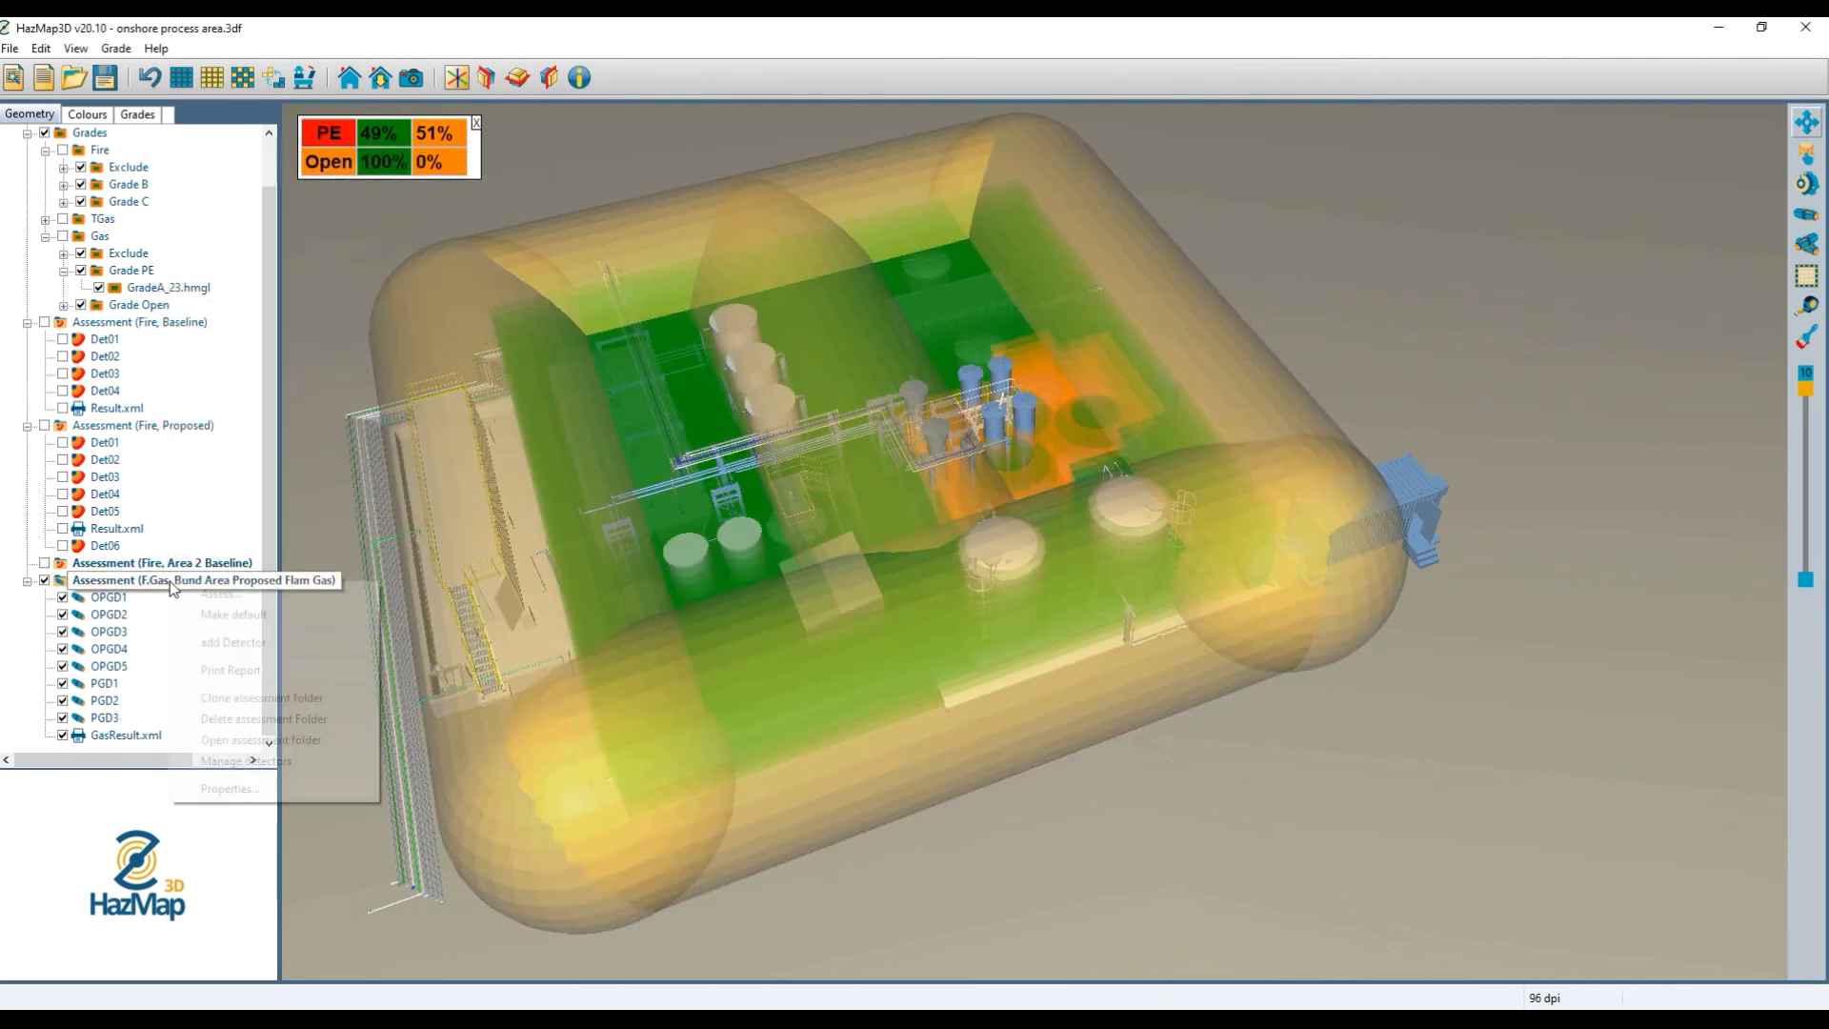
click(204, 593)
key(Return)
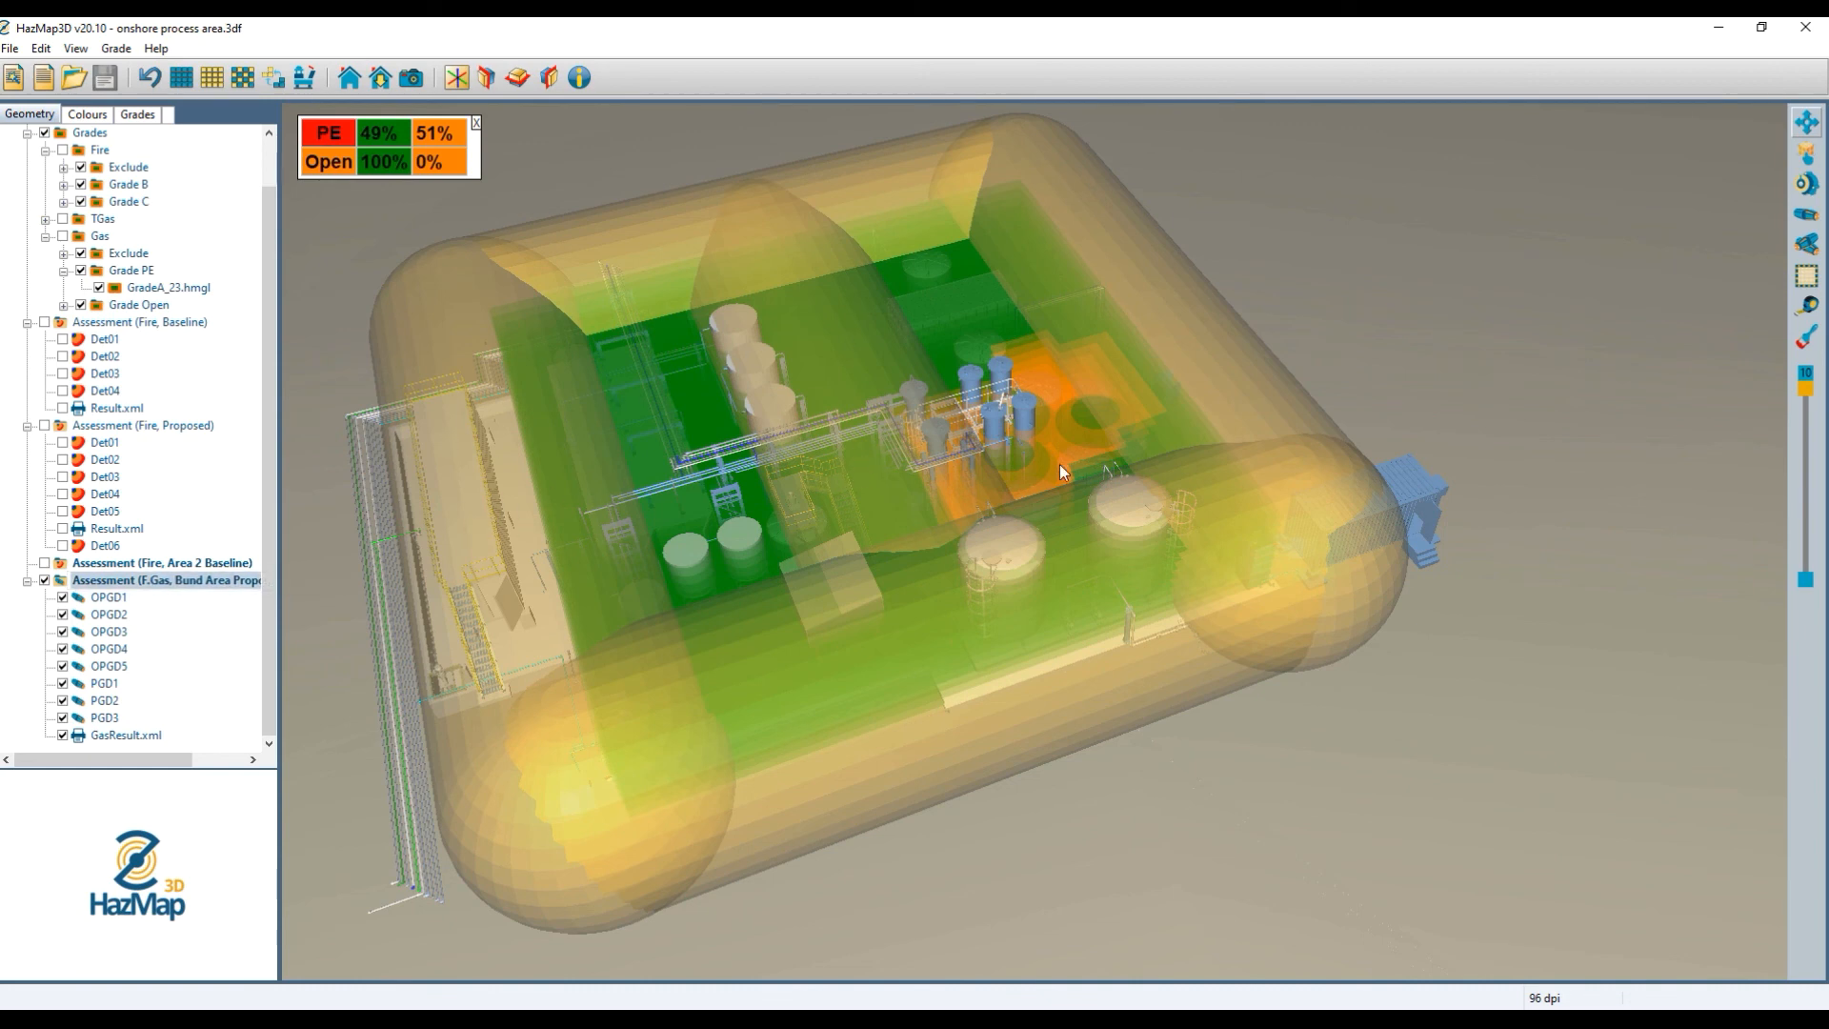
Hide the proposed assessment's detectors, display only GasResult.xml, and lower the upper level of the displayed coverage map to inspect it.
click(45, 580)
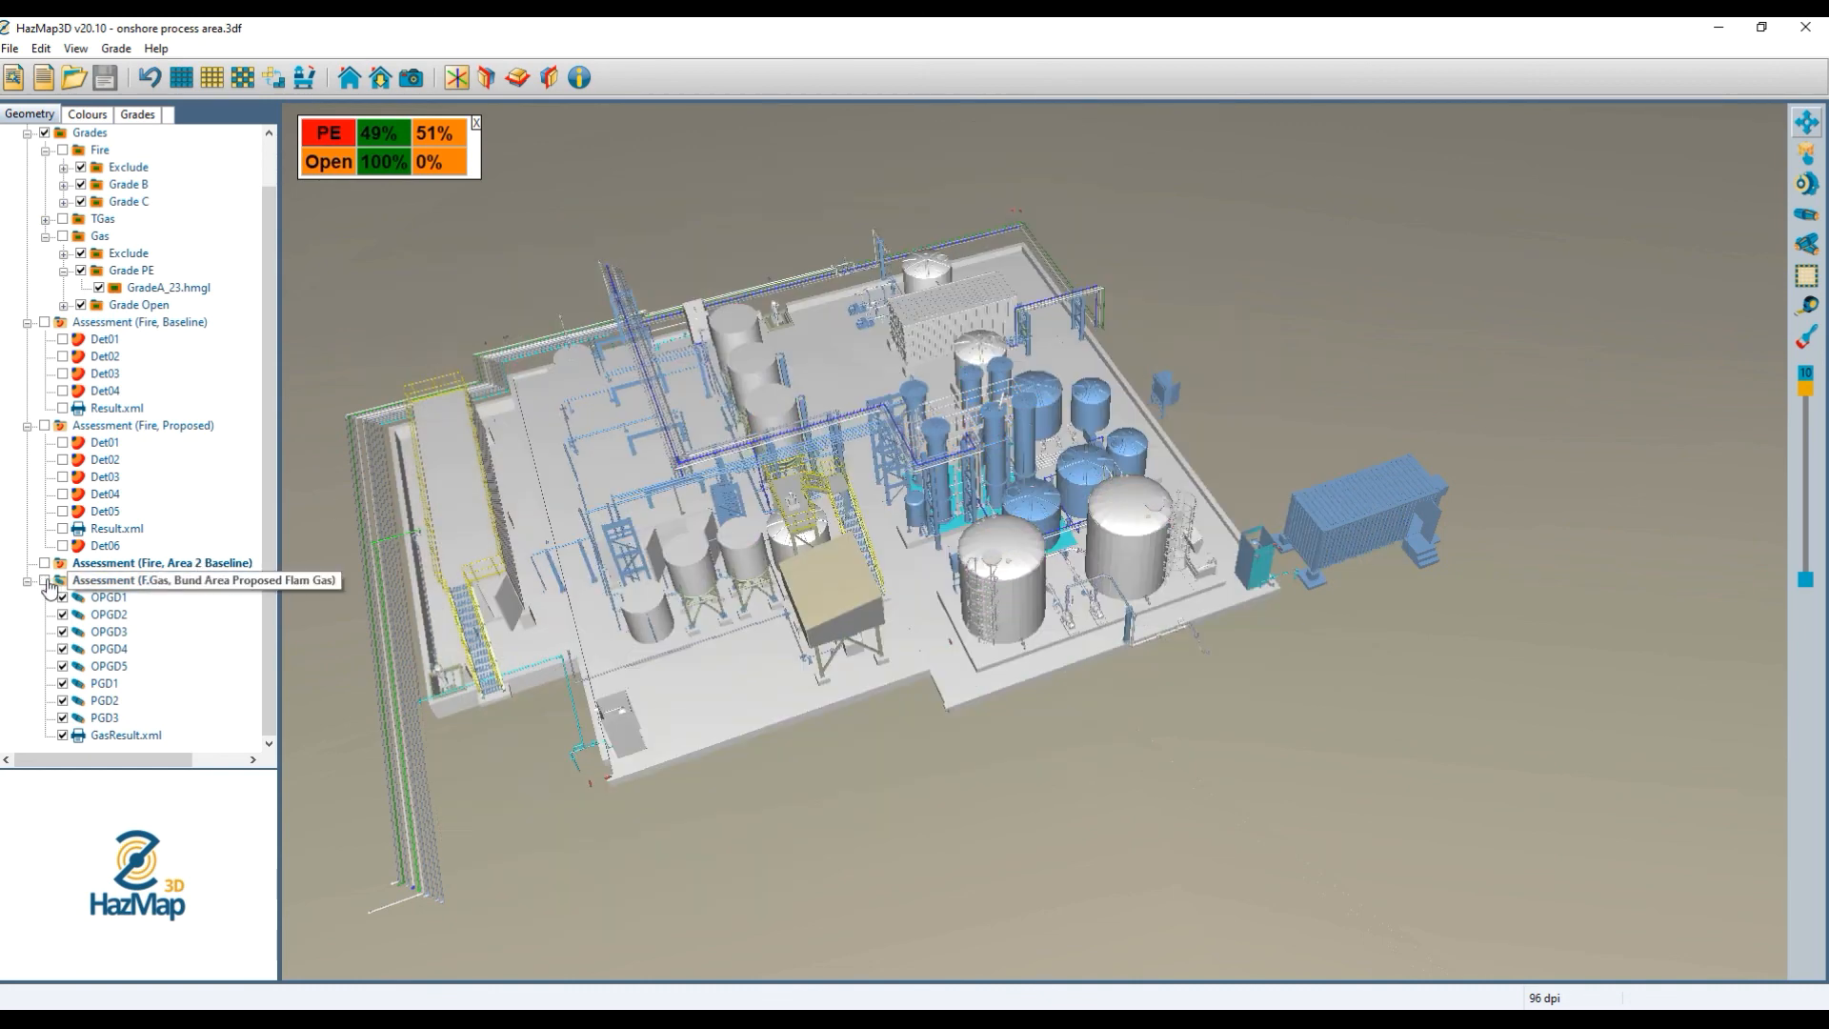
click(66, 738)
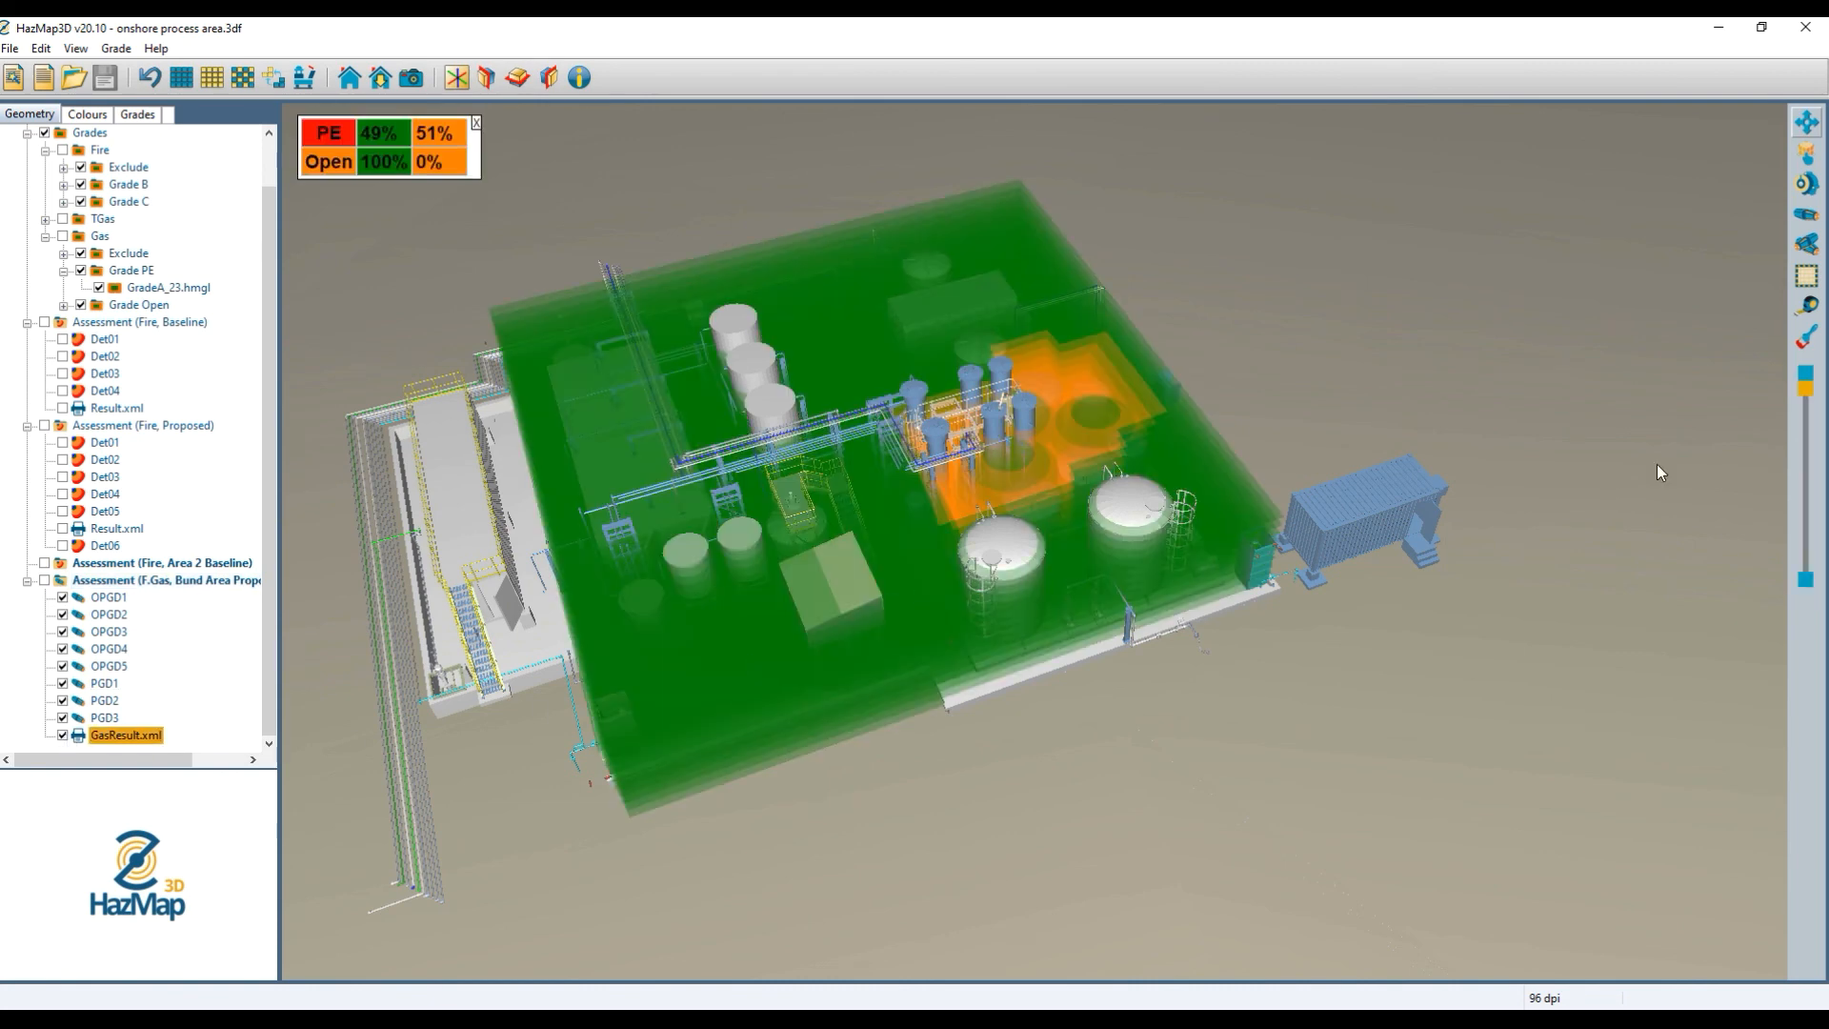
mouse_move(1794, 390)
mouse_down()
mouse_move(1810, 465)
mouse_move(1808, 417)
mouse_up()
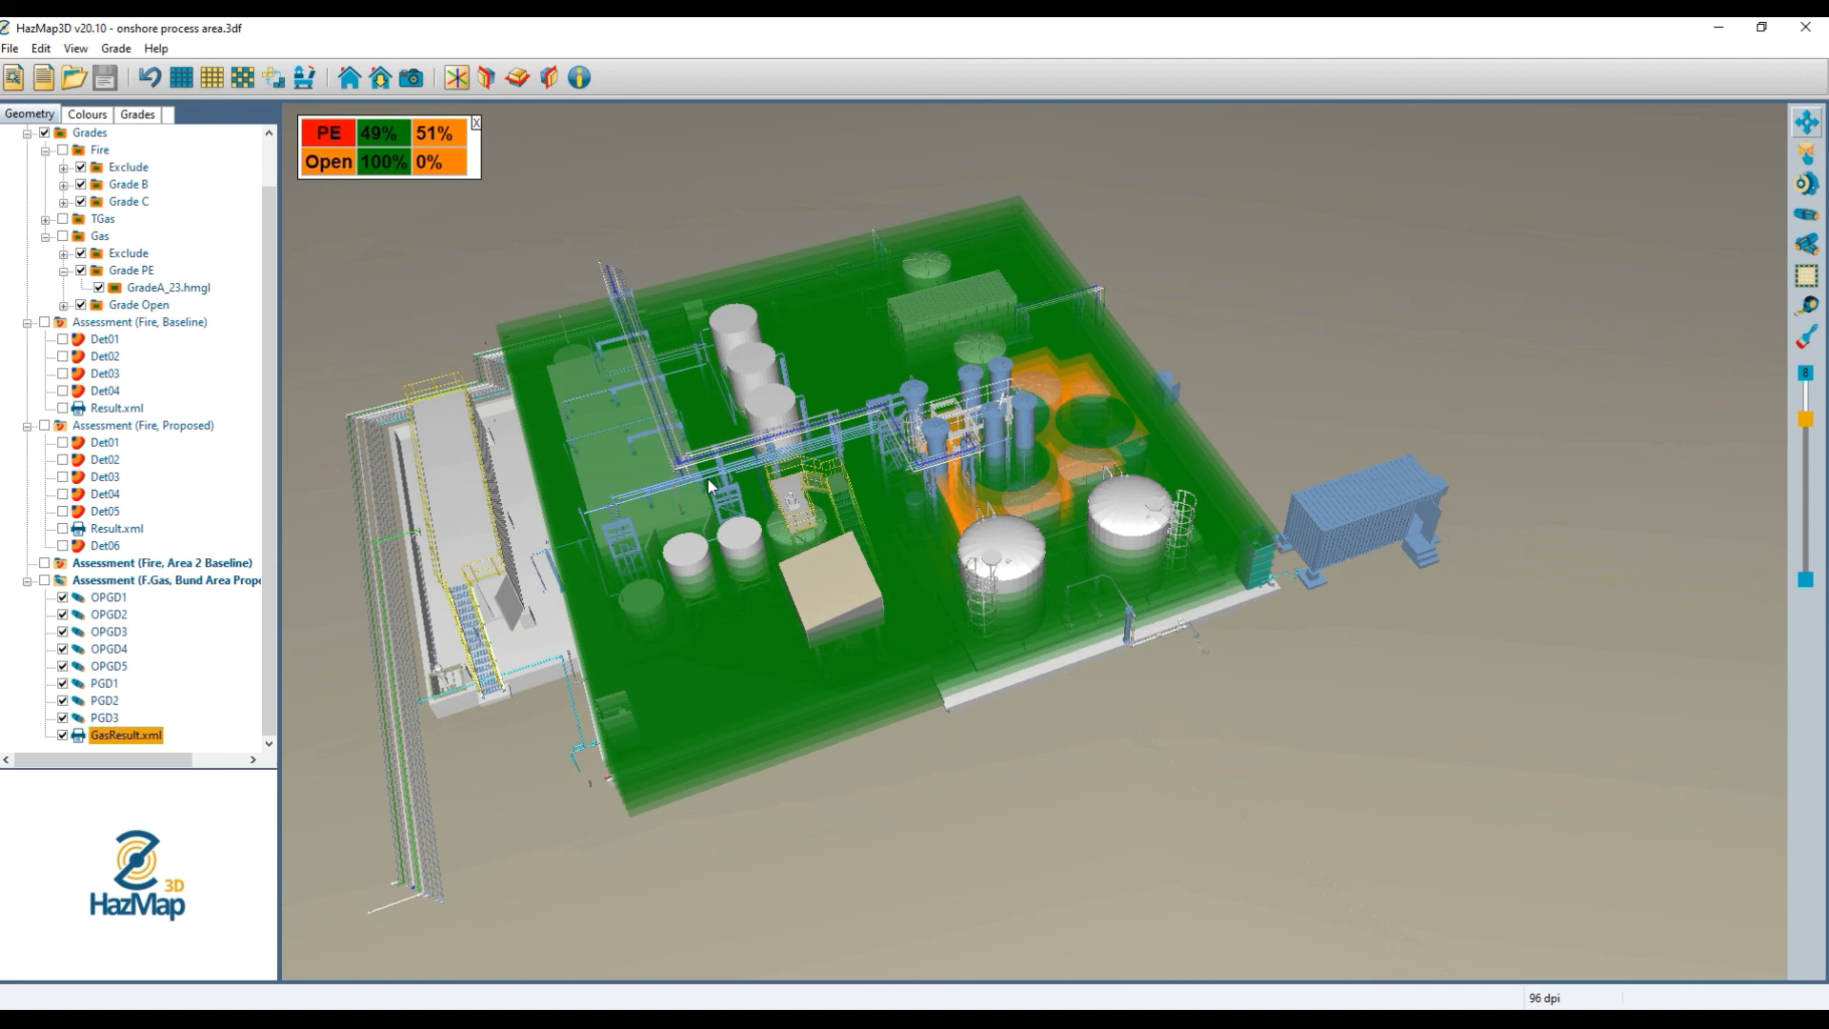
scroll(710, 487, up, 2)
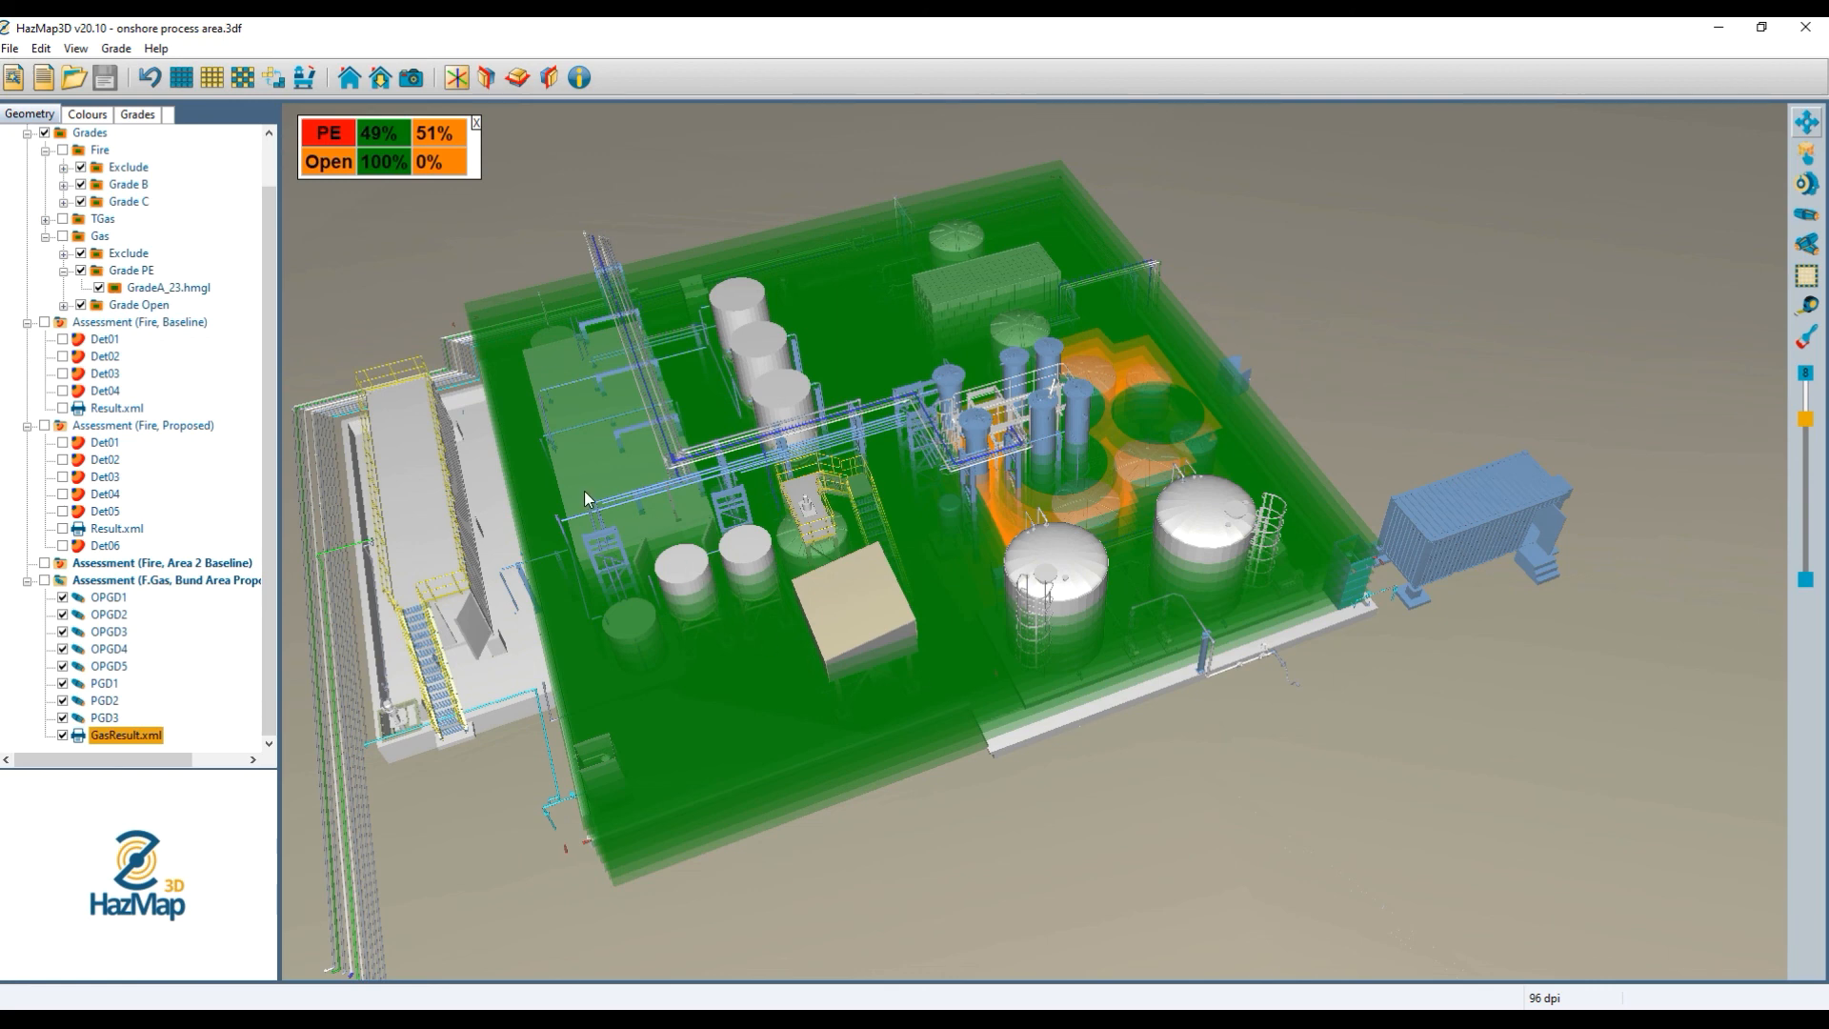
drag(676, 635, 597, 529)
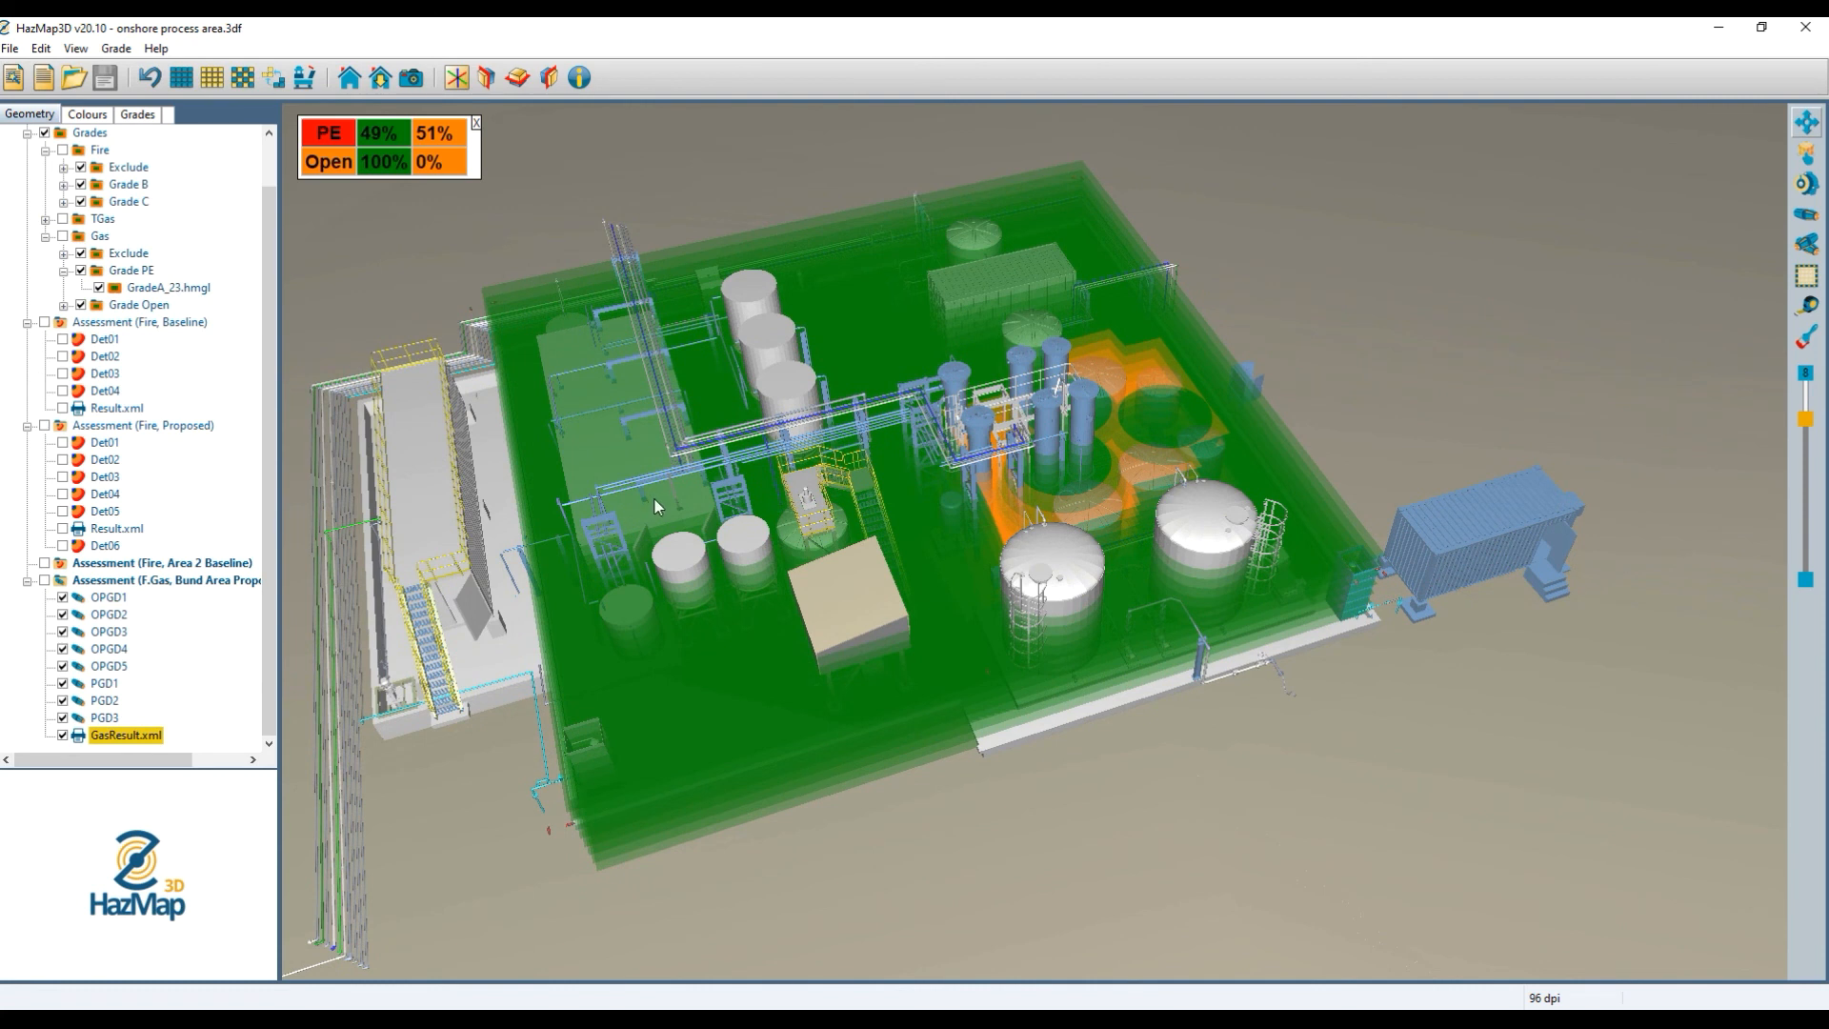